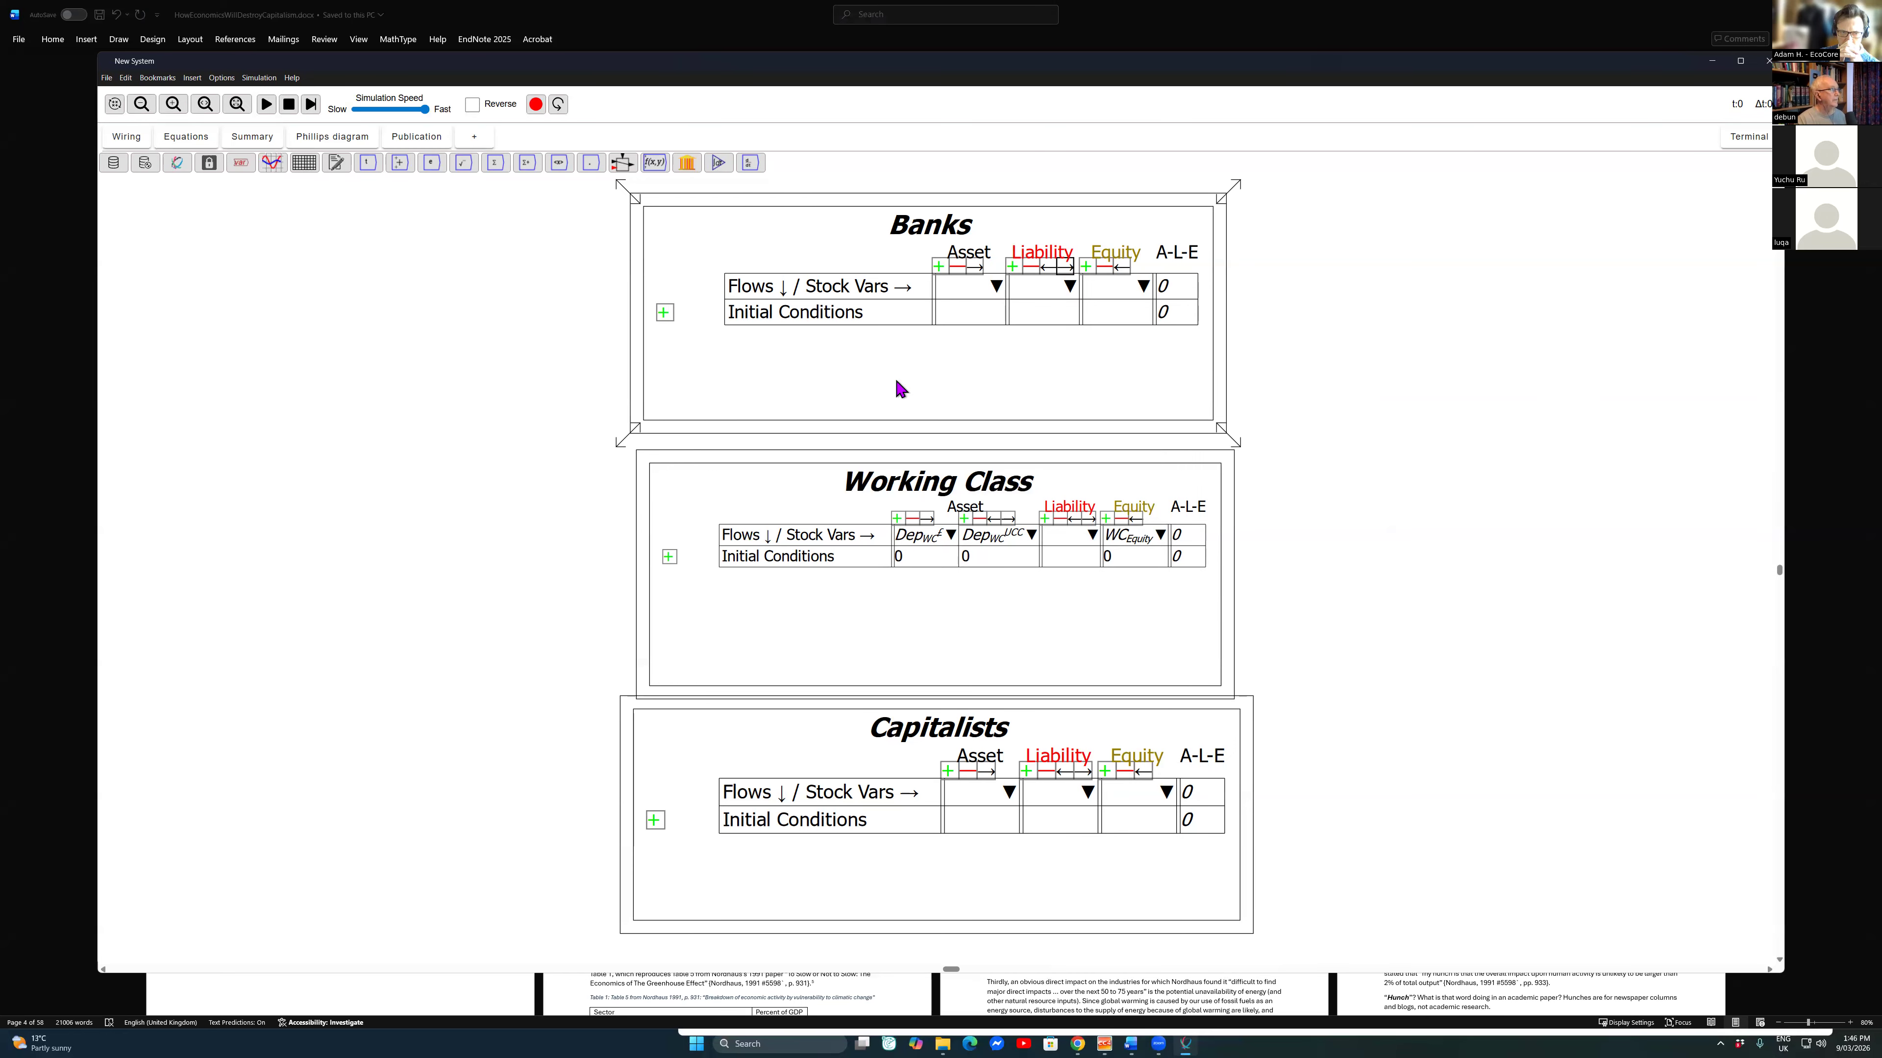
Step: Assign the existing stock variable Dep_{WC}^£ to the Banks table's liability column
click(186, 138)
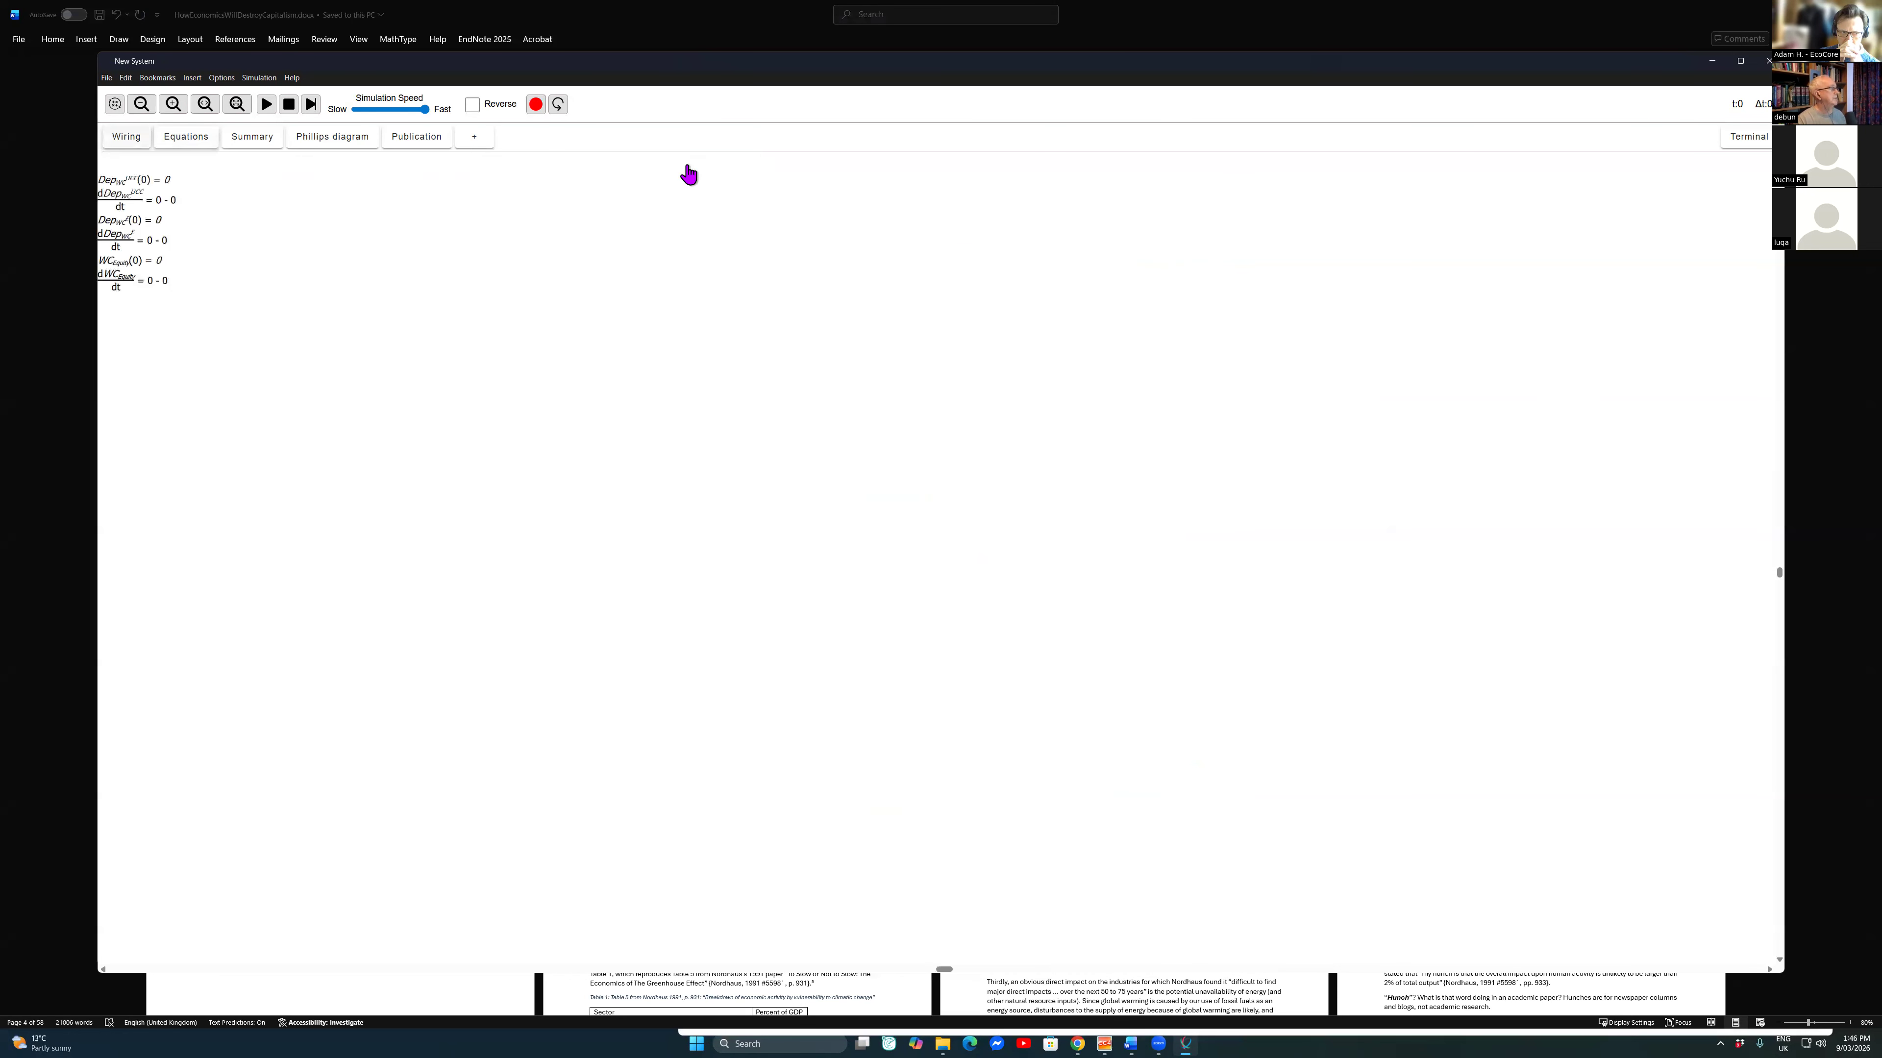
click(126, 137)
click(1101, 315)
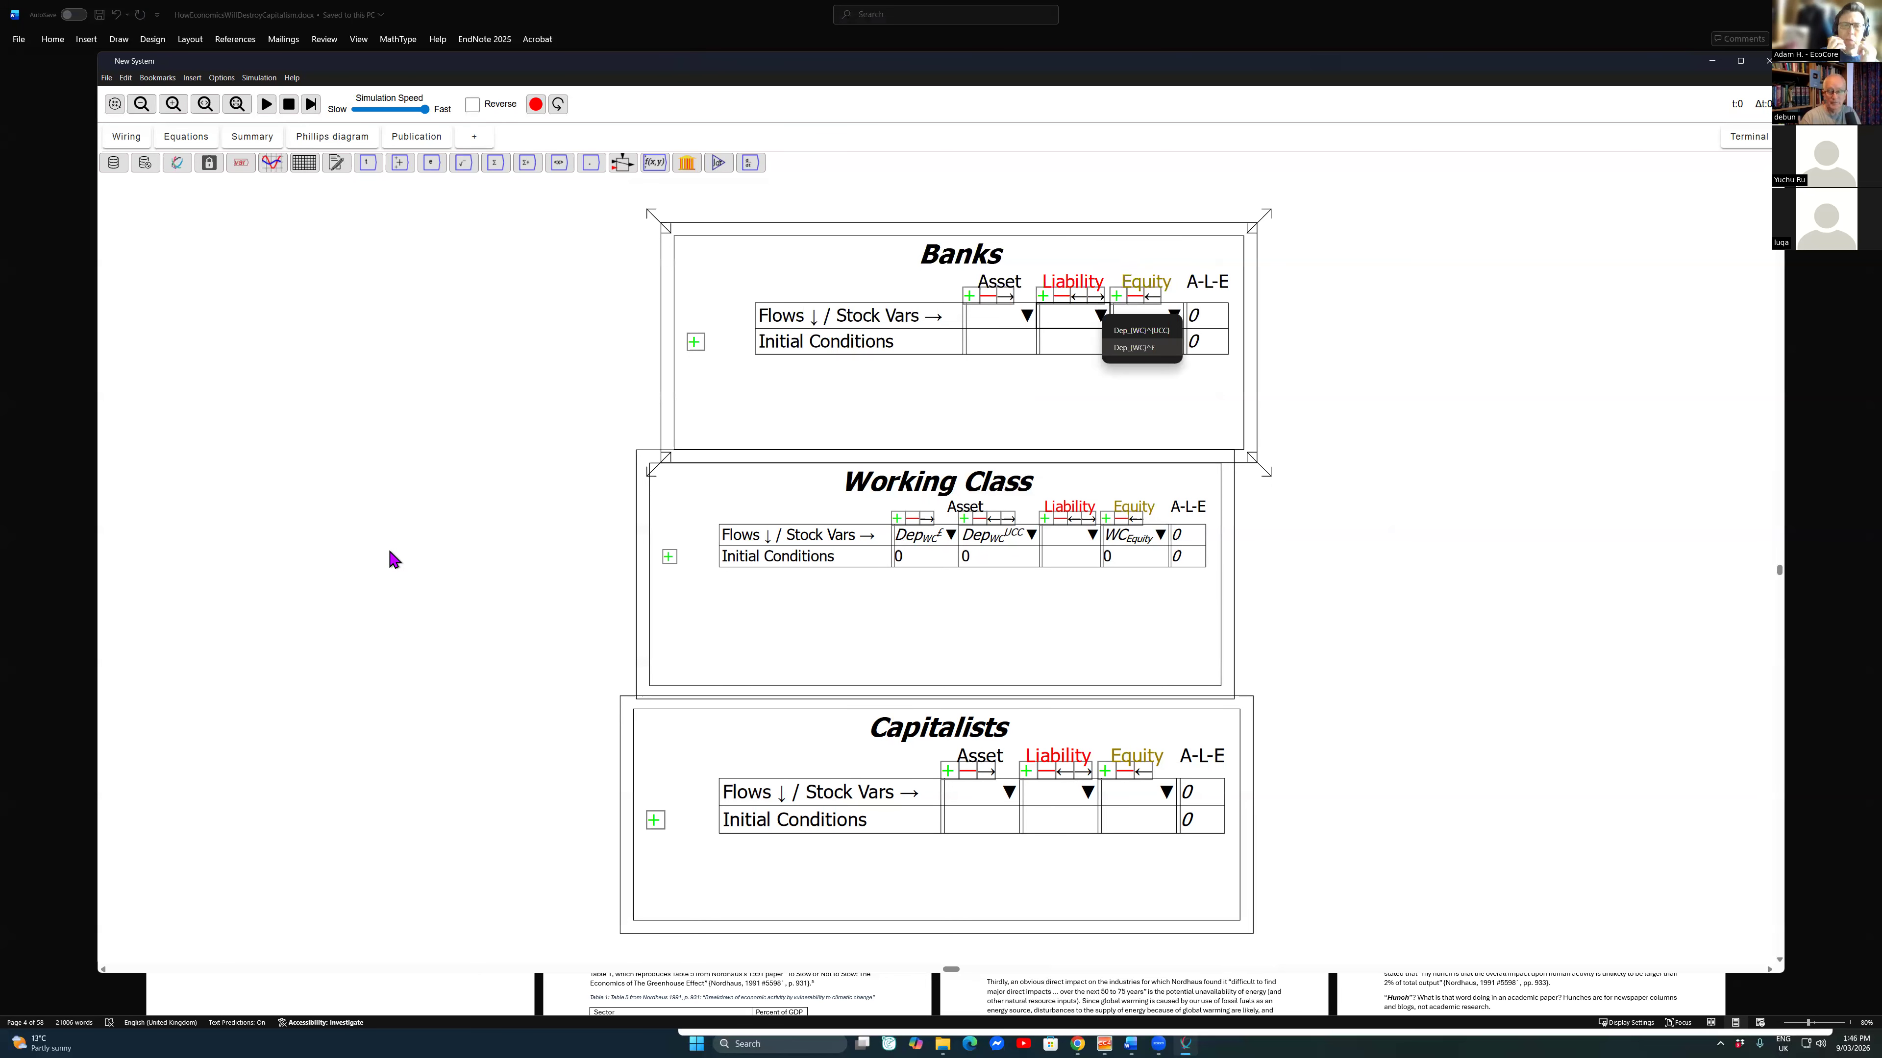
key(Return)
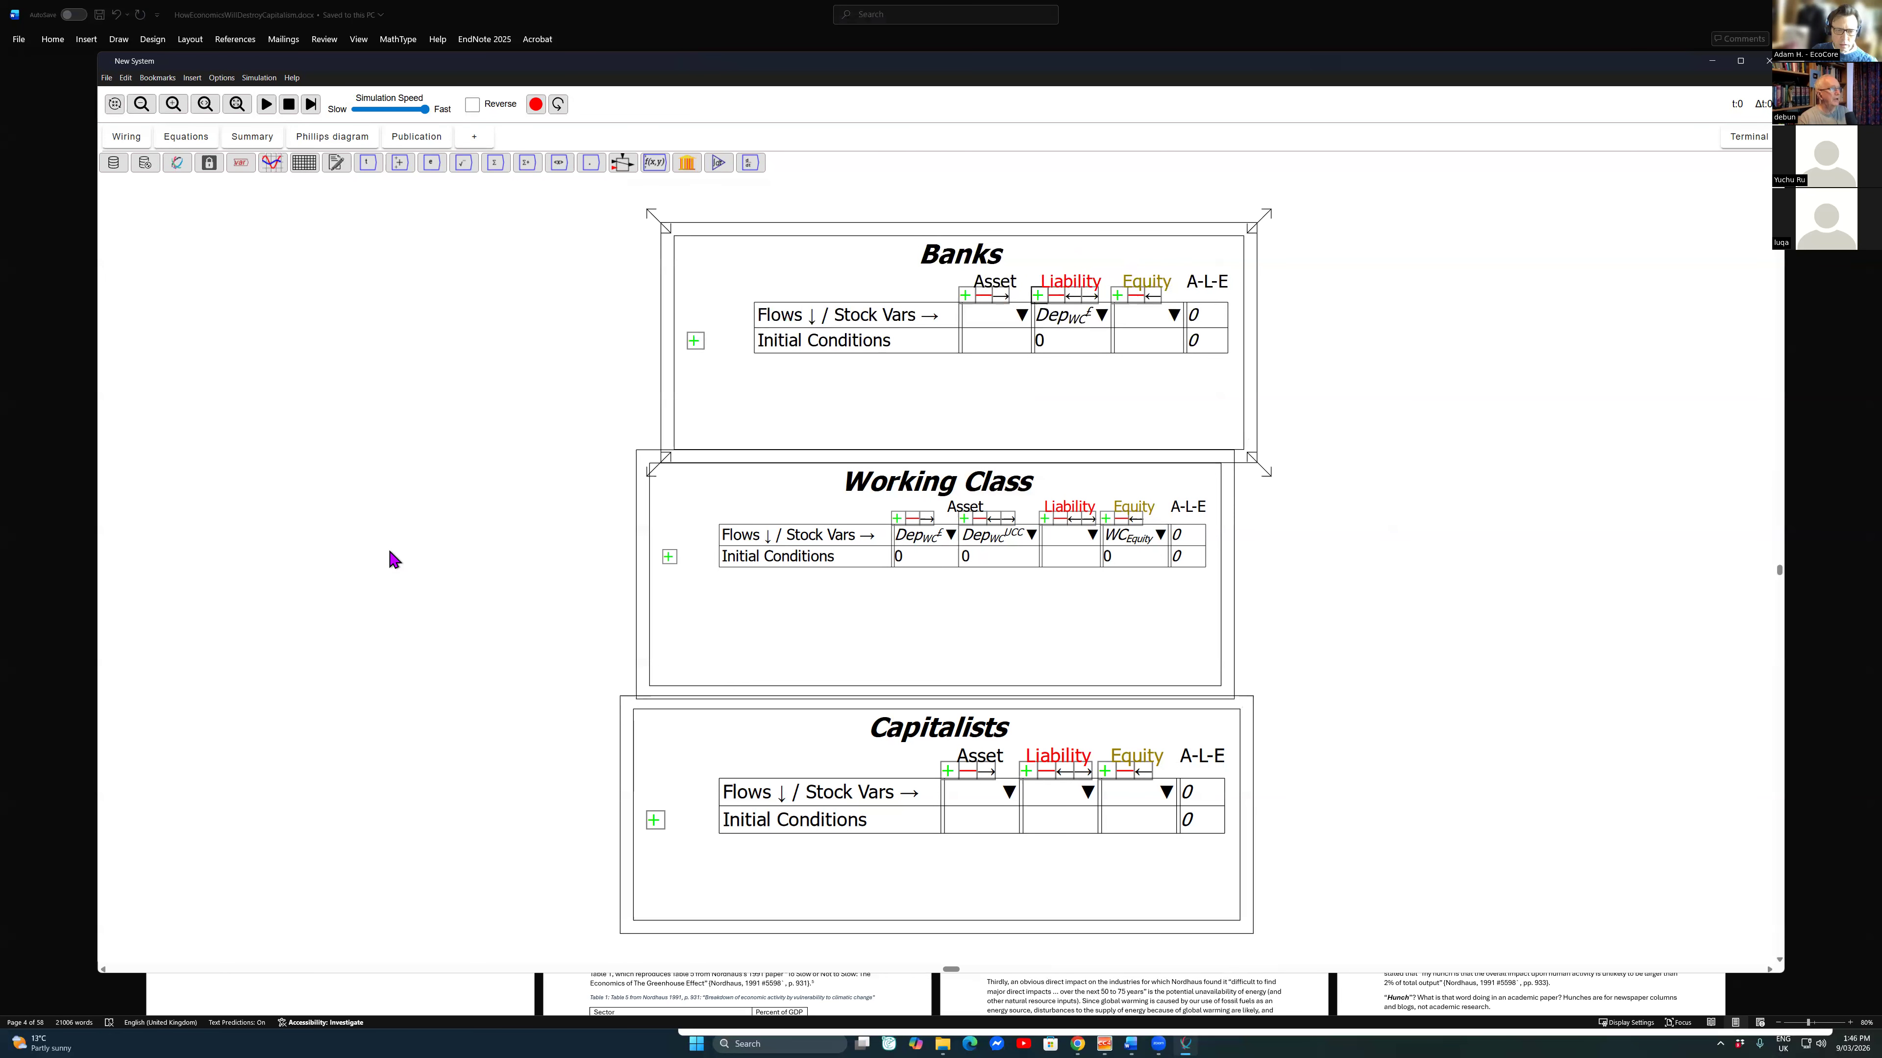
Step: Add a second liability column to the Banks table and enter Dep_K^ as its stock variable
click(1038, 295)
click(1088, 311)
text(Dep_{)
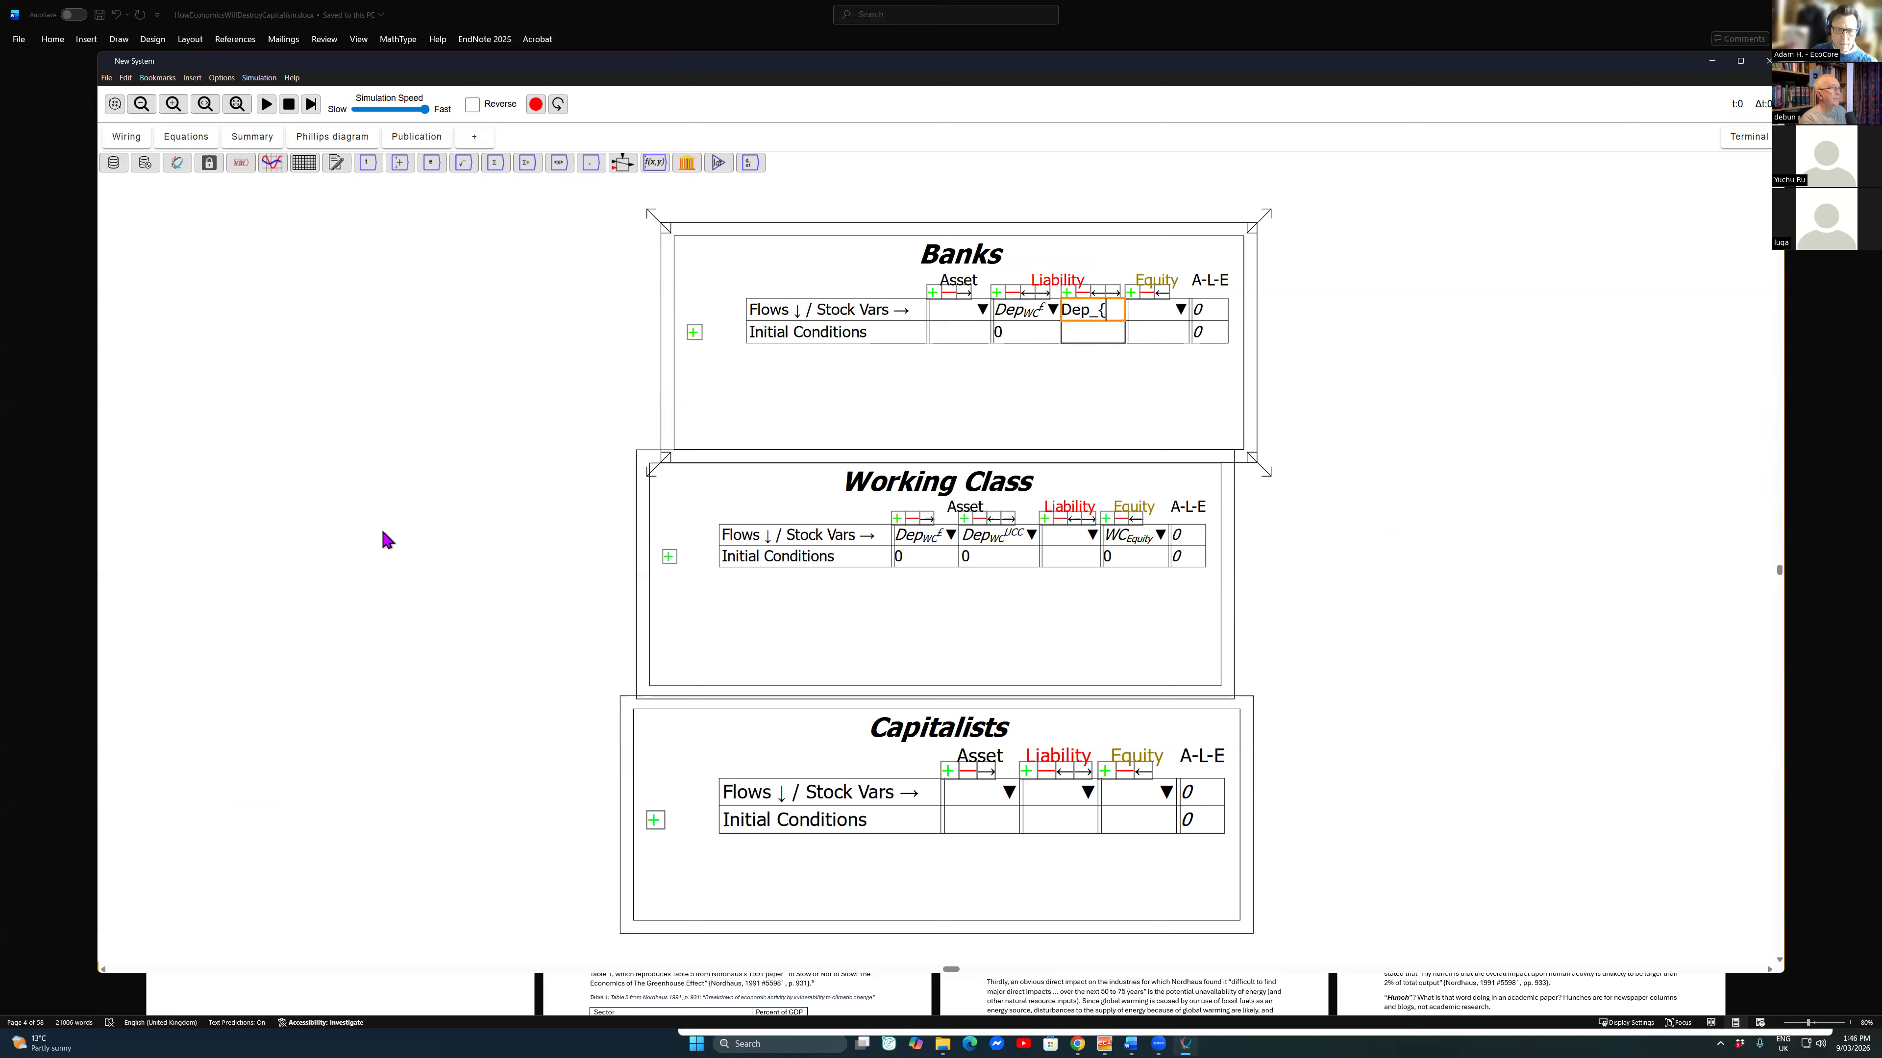
key(BackSpace)
text(K^)
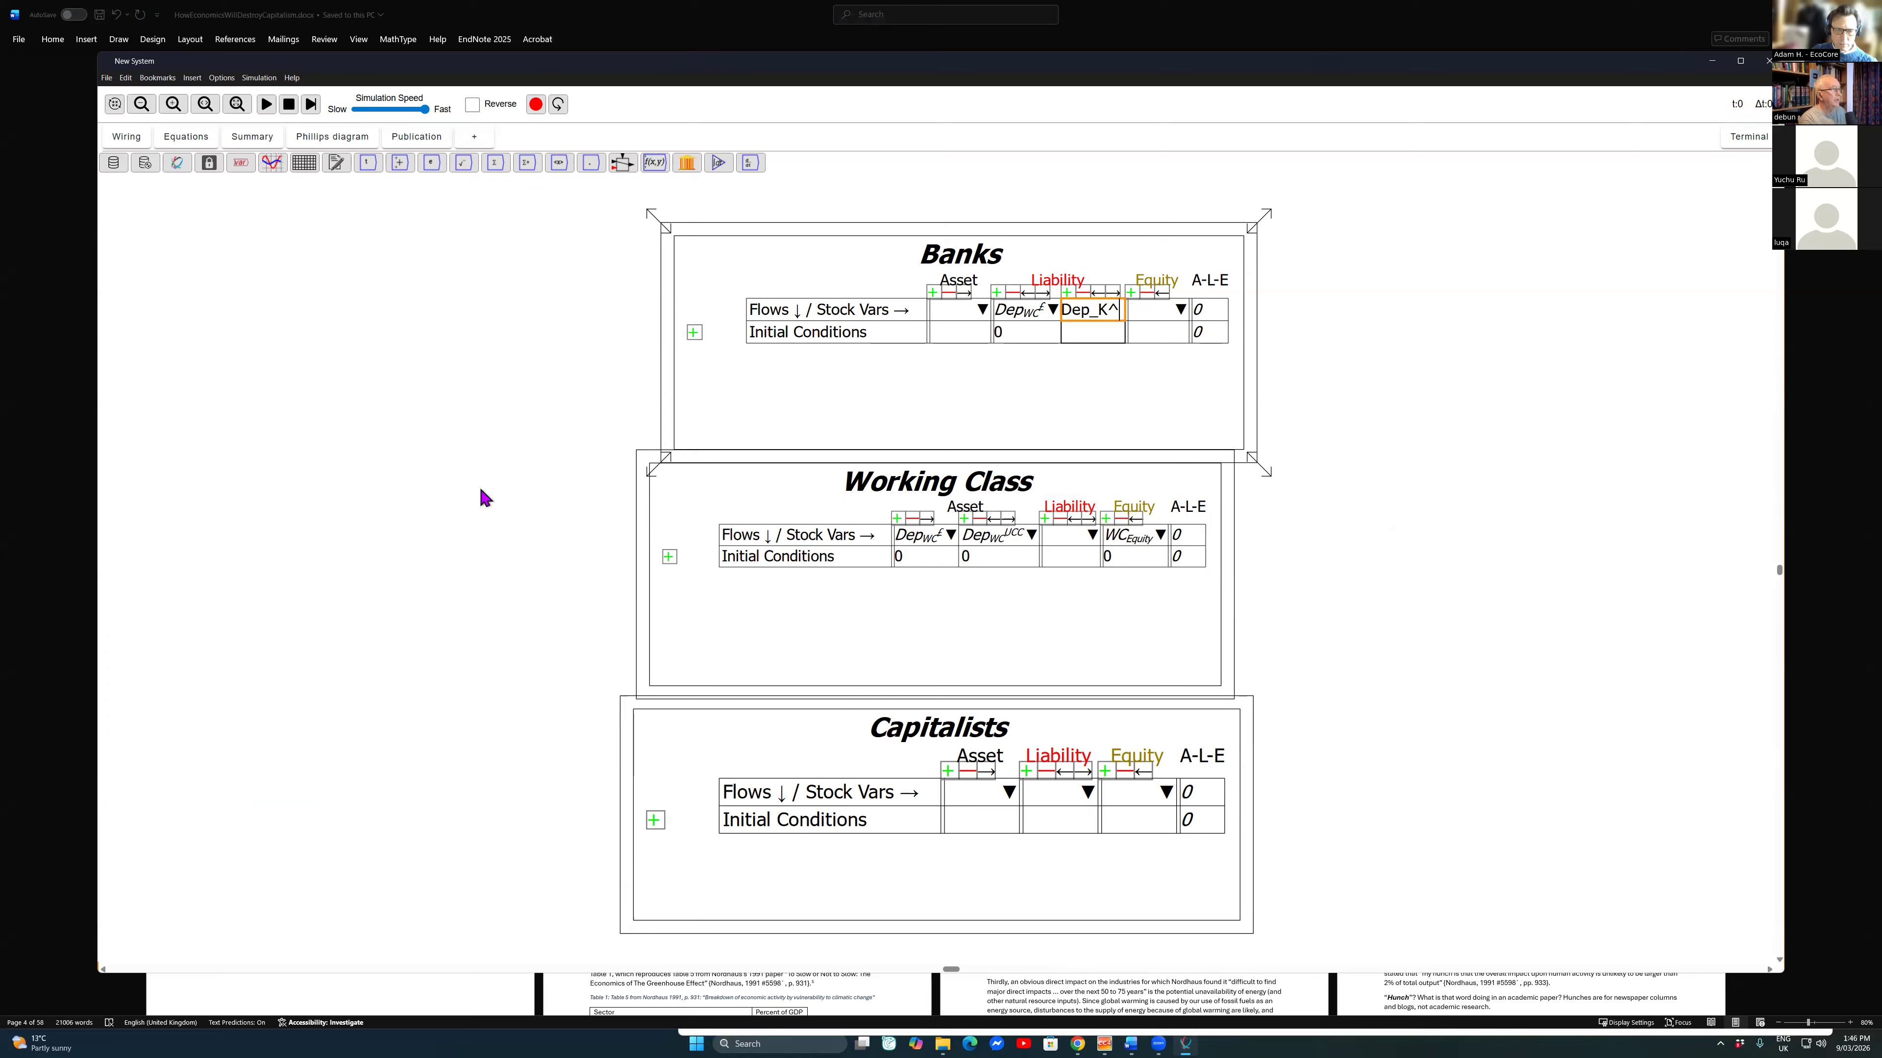
click(766, 444)
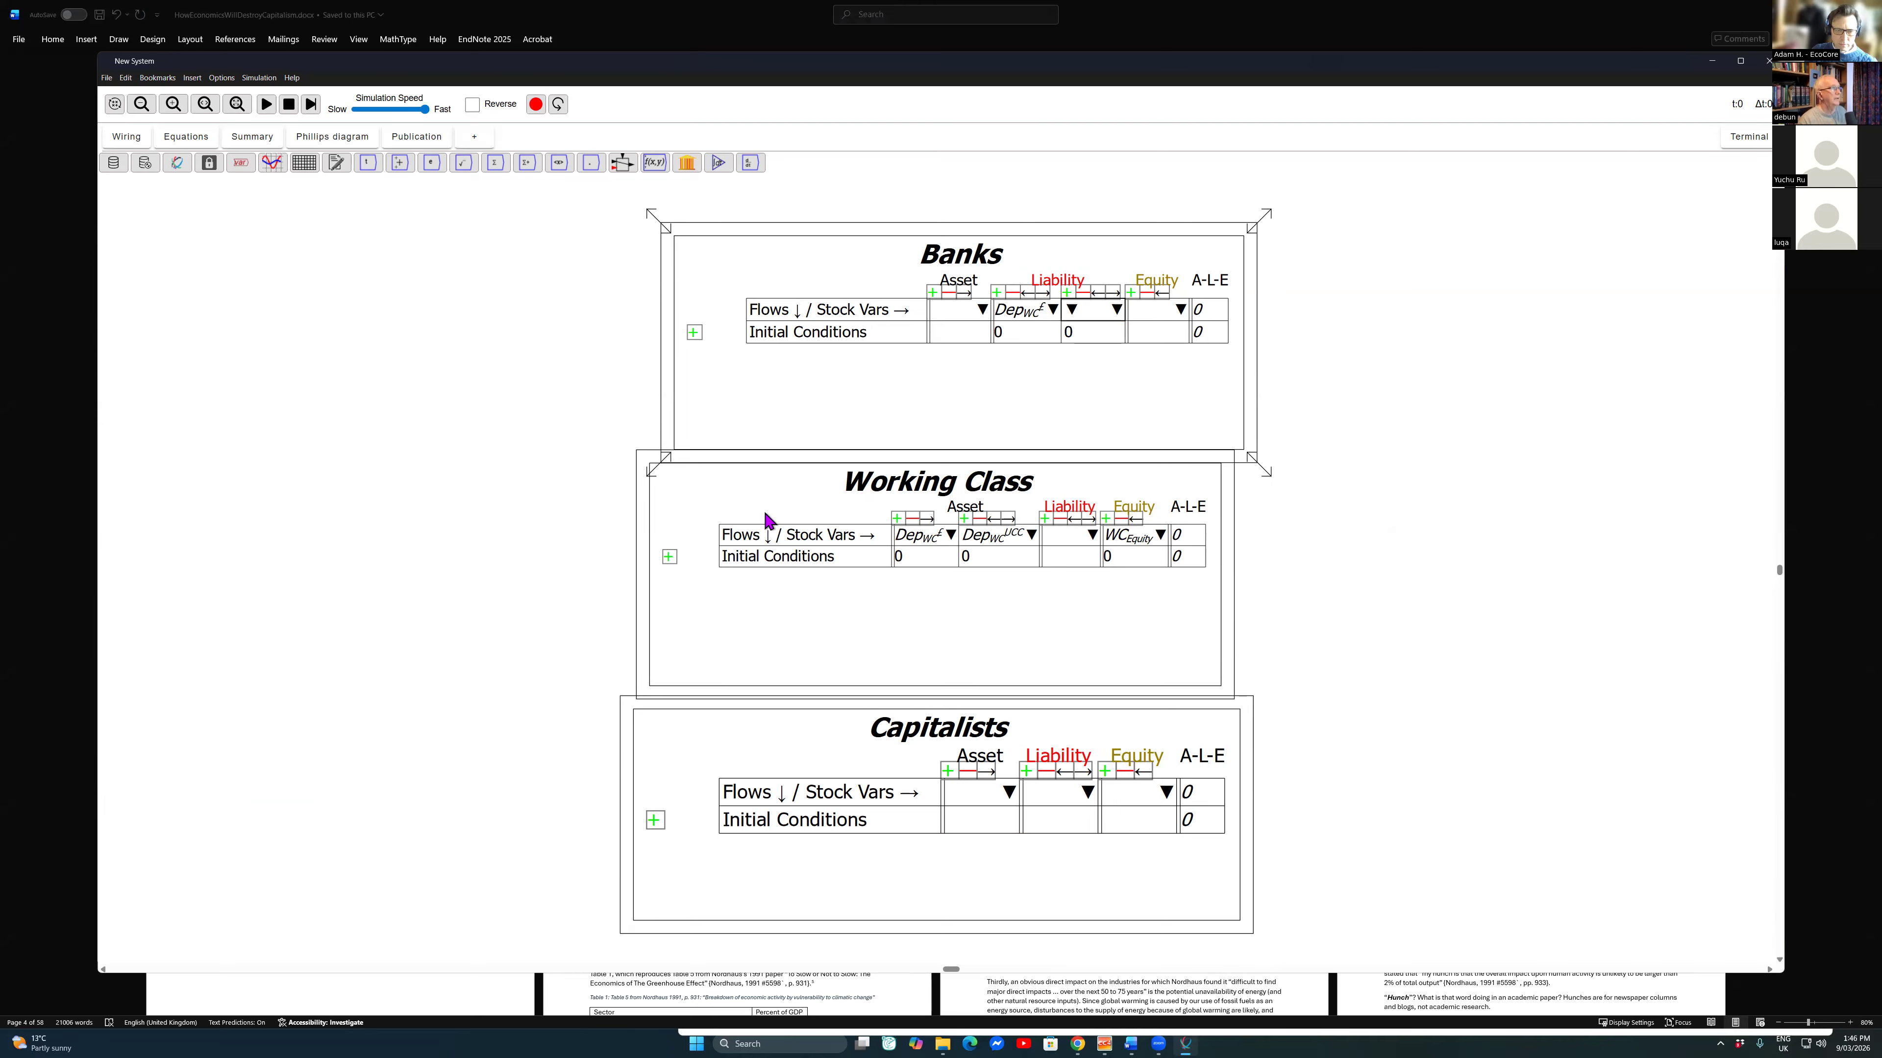
click(1081, 310)
click(1113, 309)
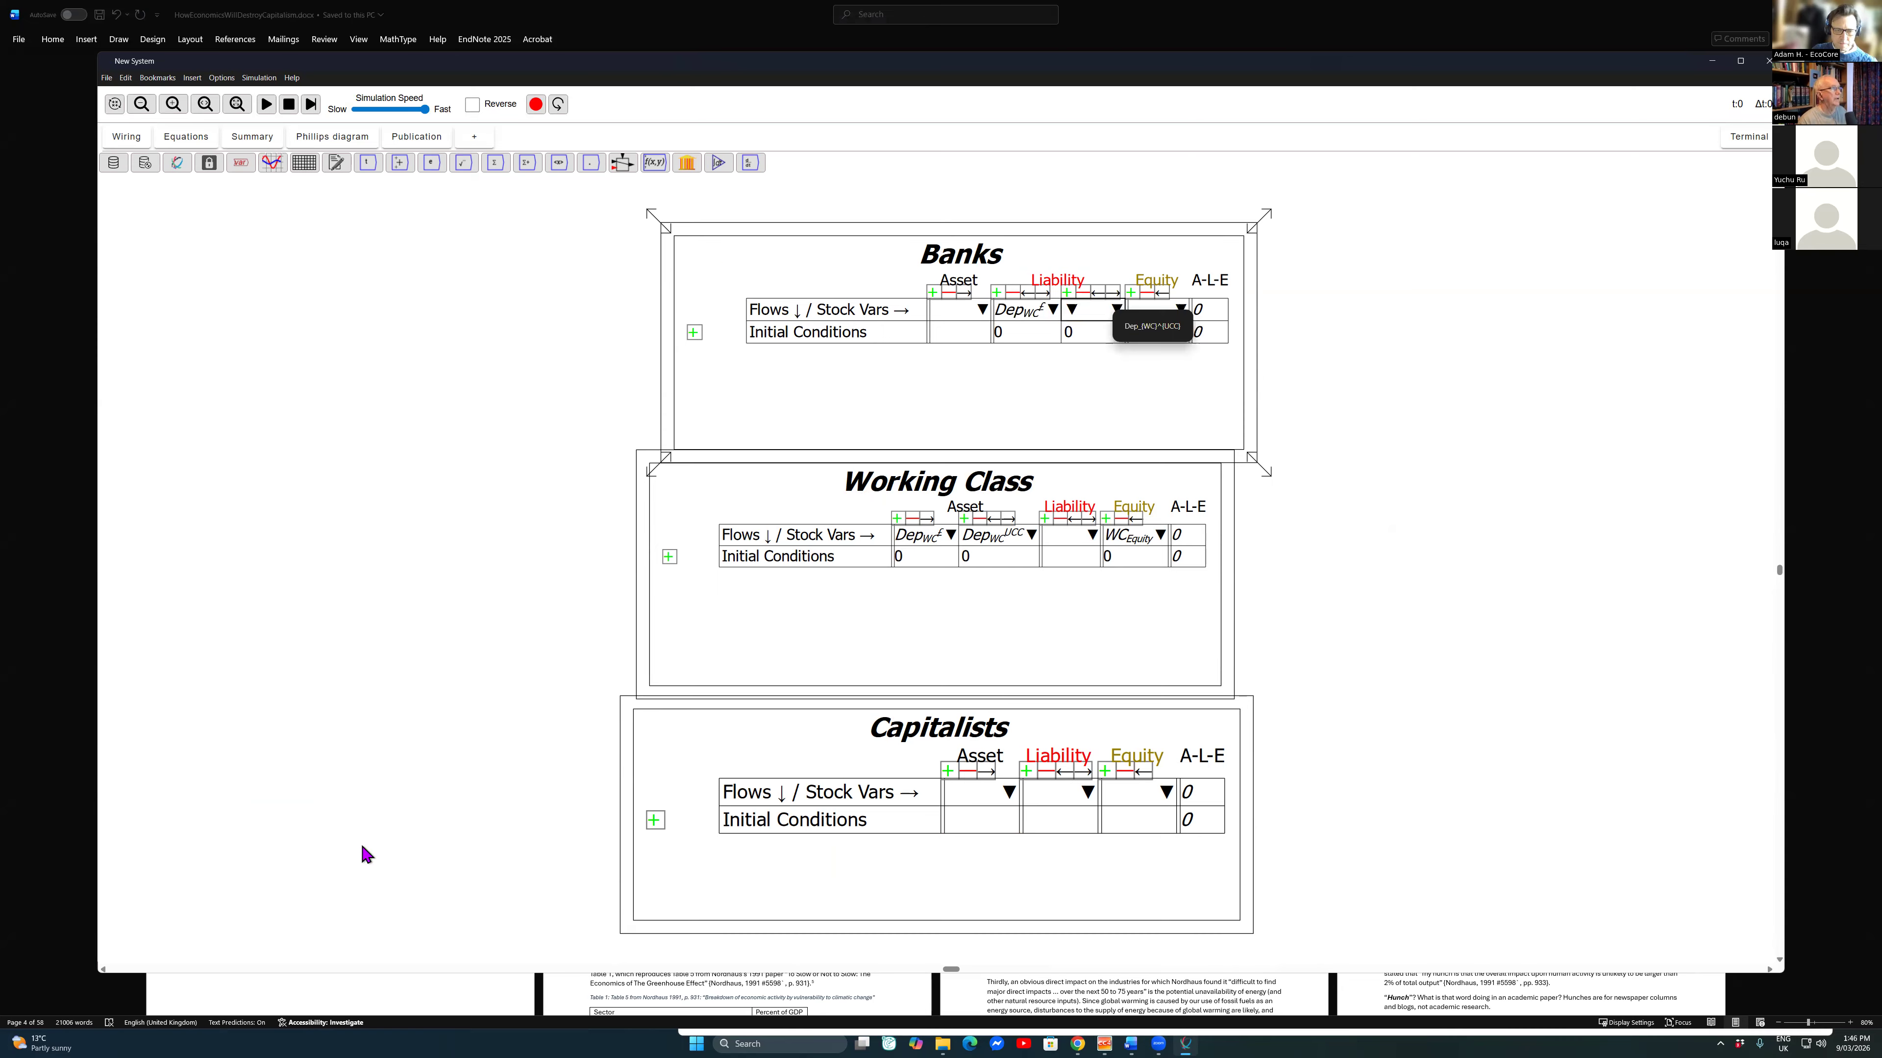
click(368, 842)
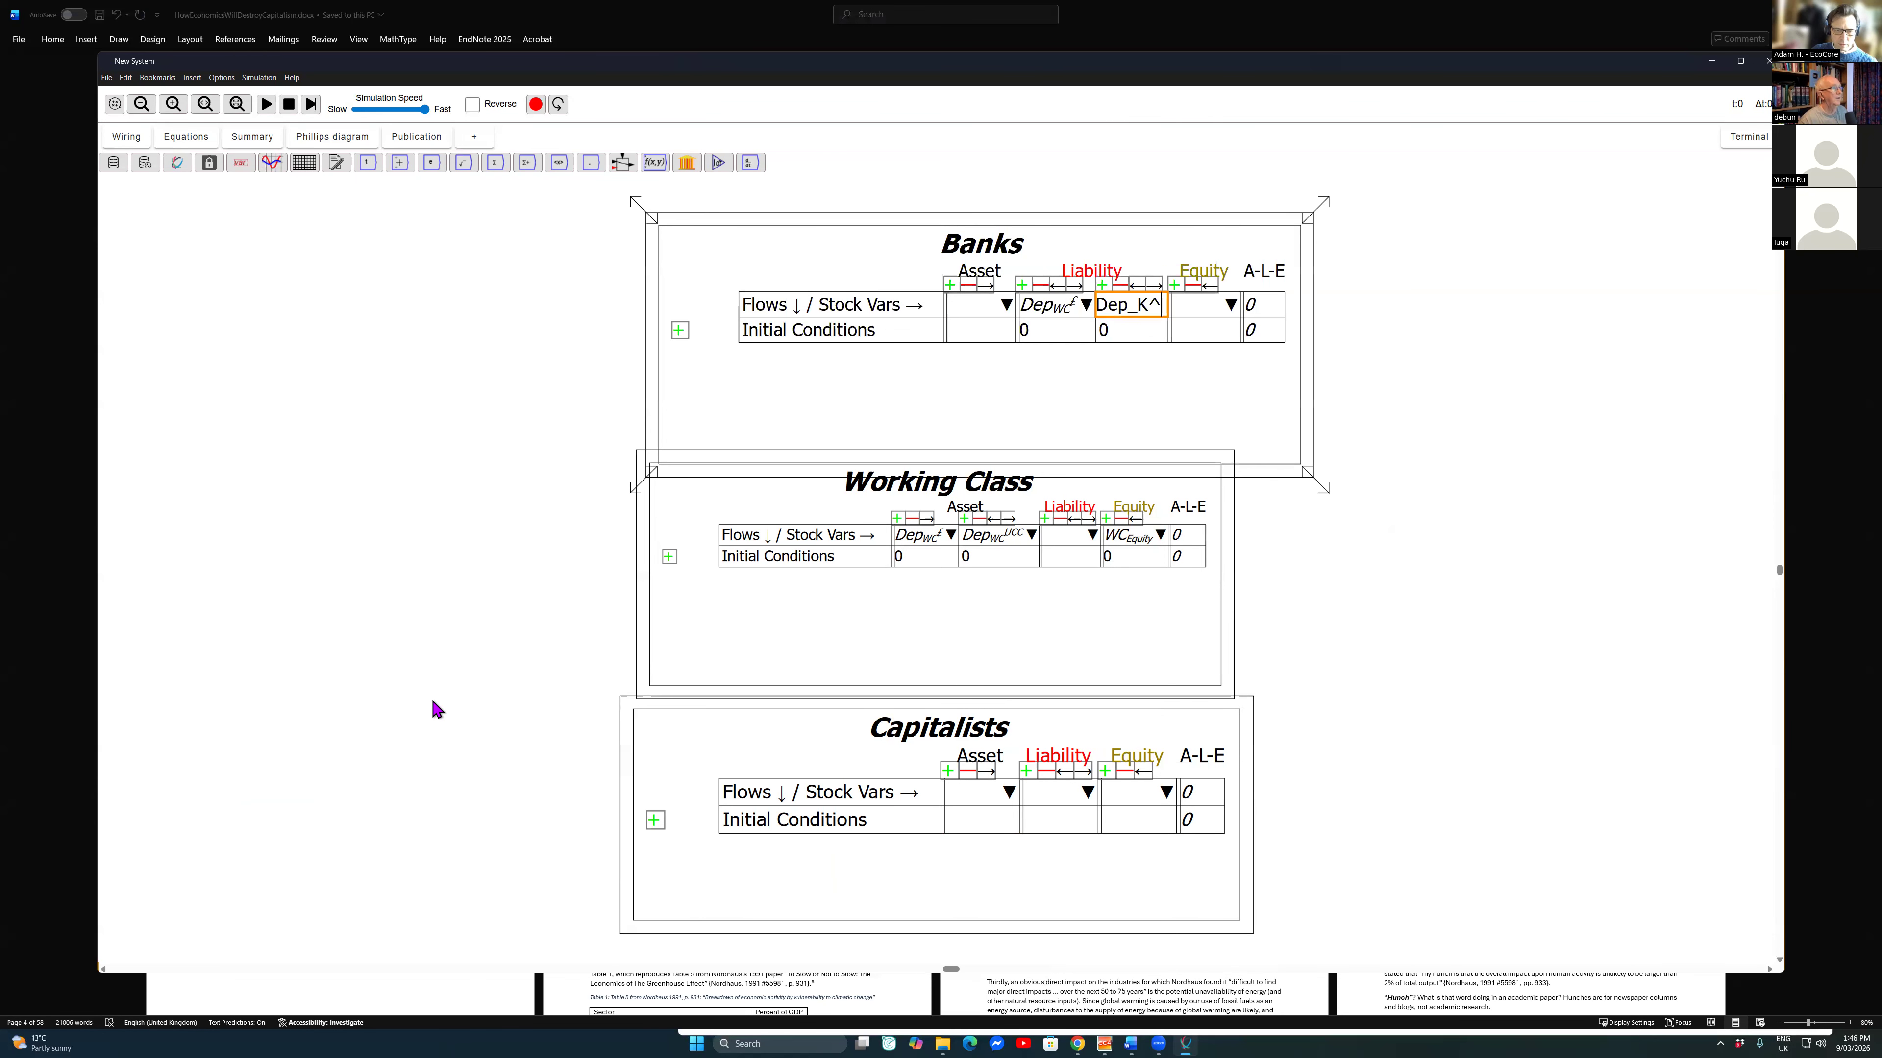
Step: Complete the second Banks liability's name as Dep_K^$ and assign that variable as the Capitalists table's asset
click(1158, 305)
drag(1116, 304, 1096, 304)
click(693, 377)
click(1126, 304)
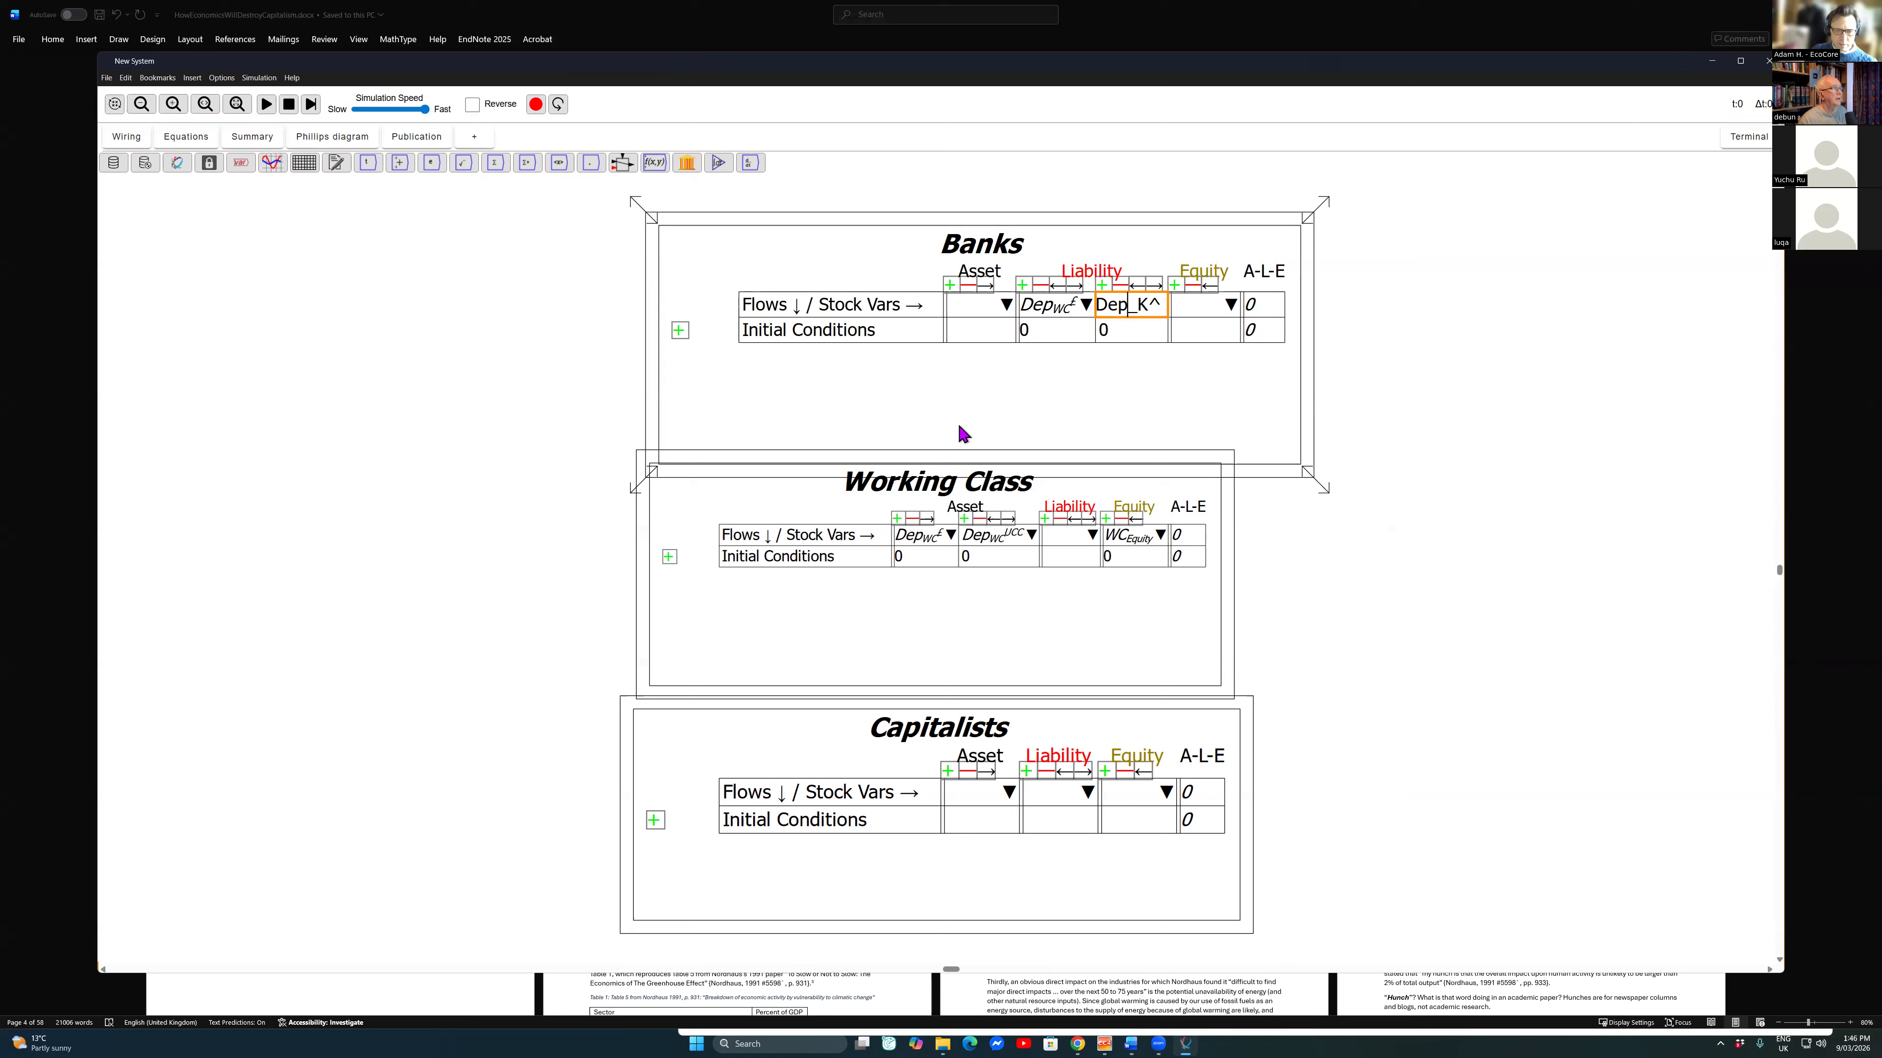
key(Right)
key(Right)
key(Right)
text({4)
key(BackSpace)
key(BackSpace)
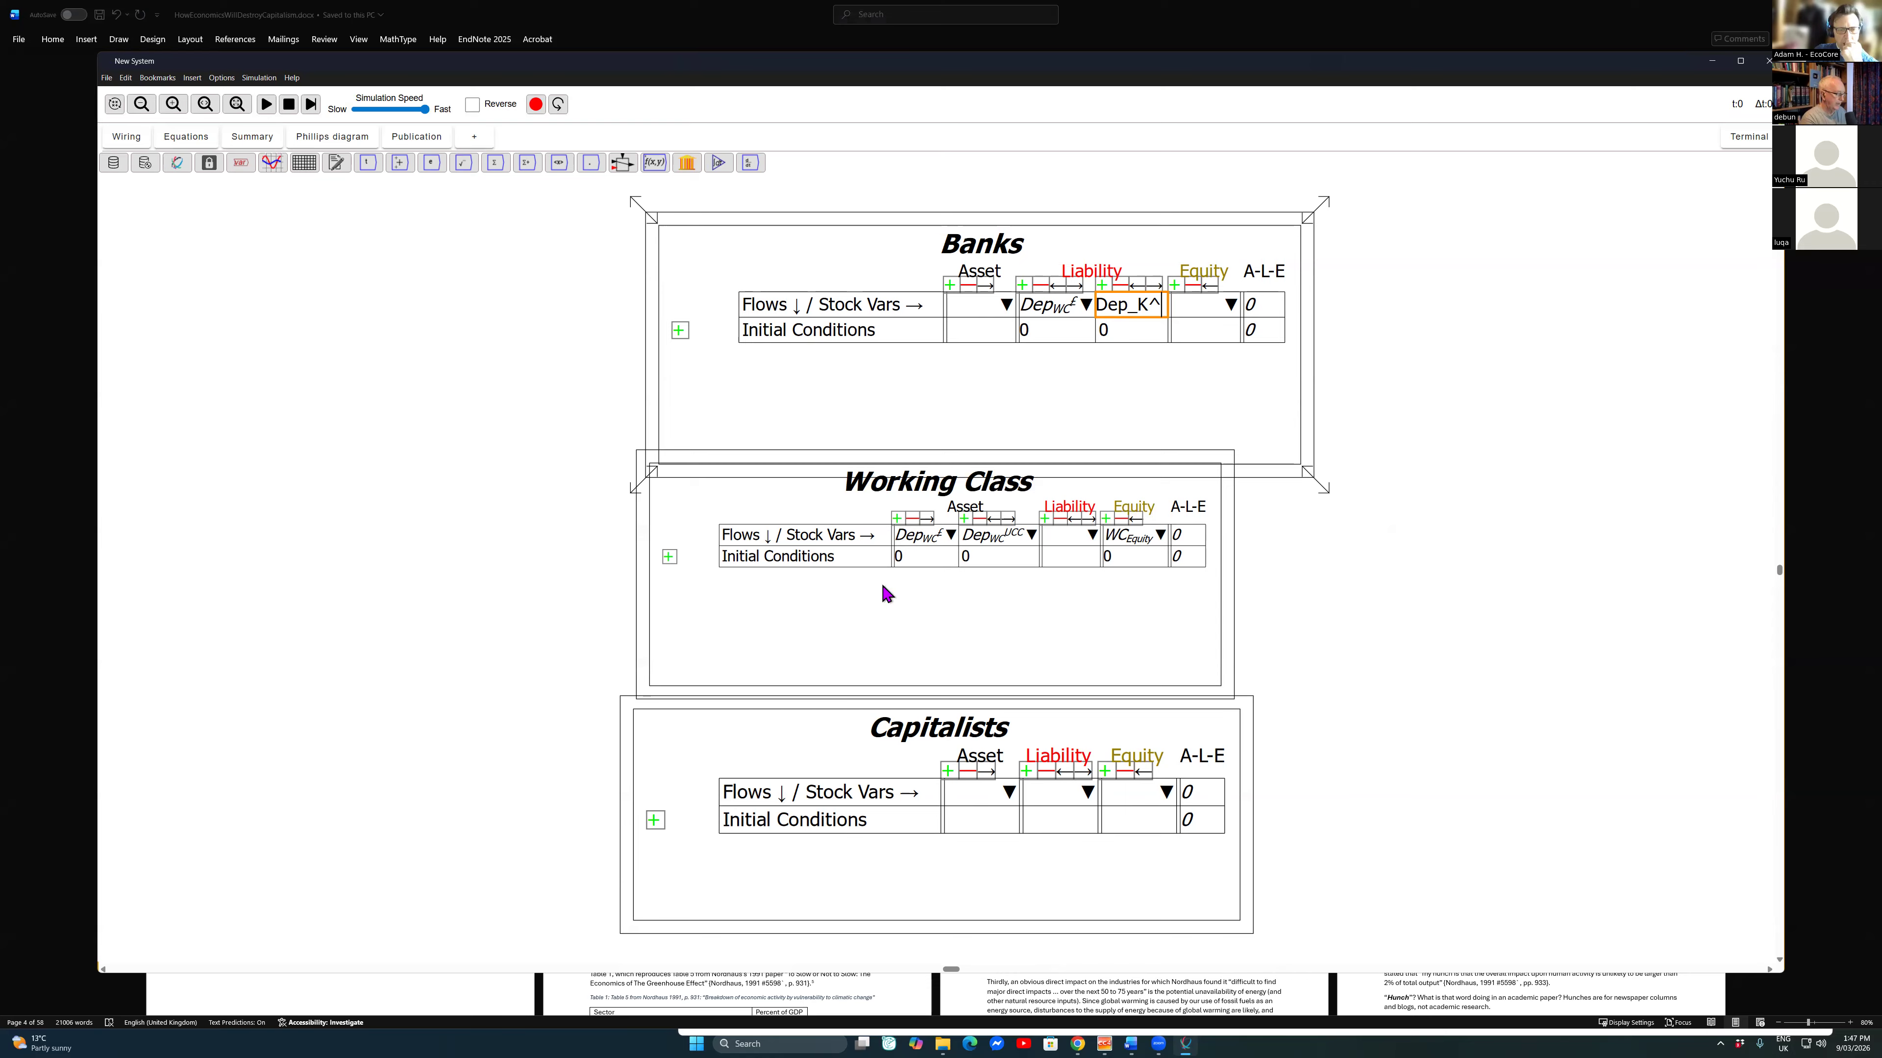
text($)
key(Return)
key(Down)
key(Right)
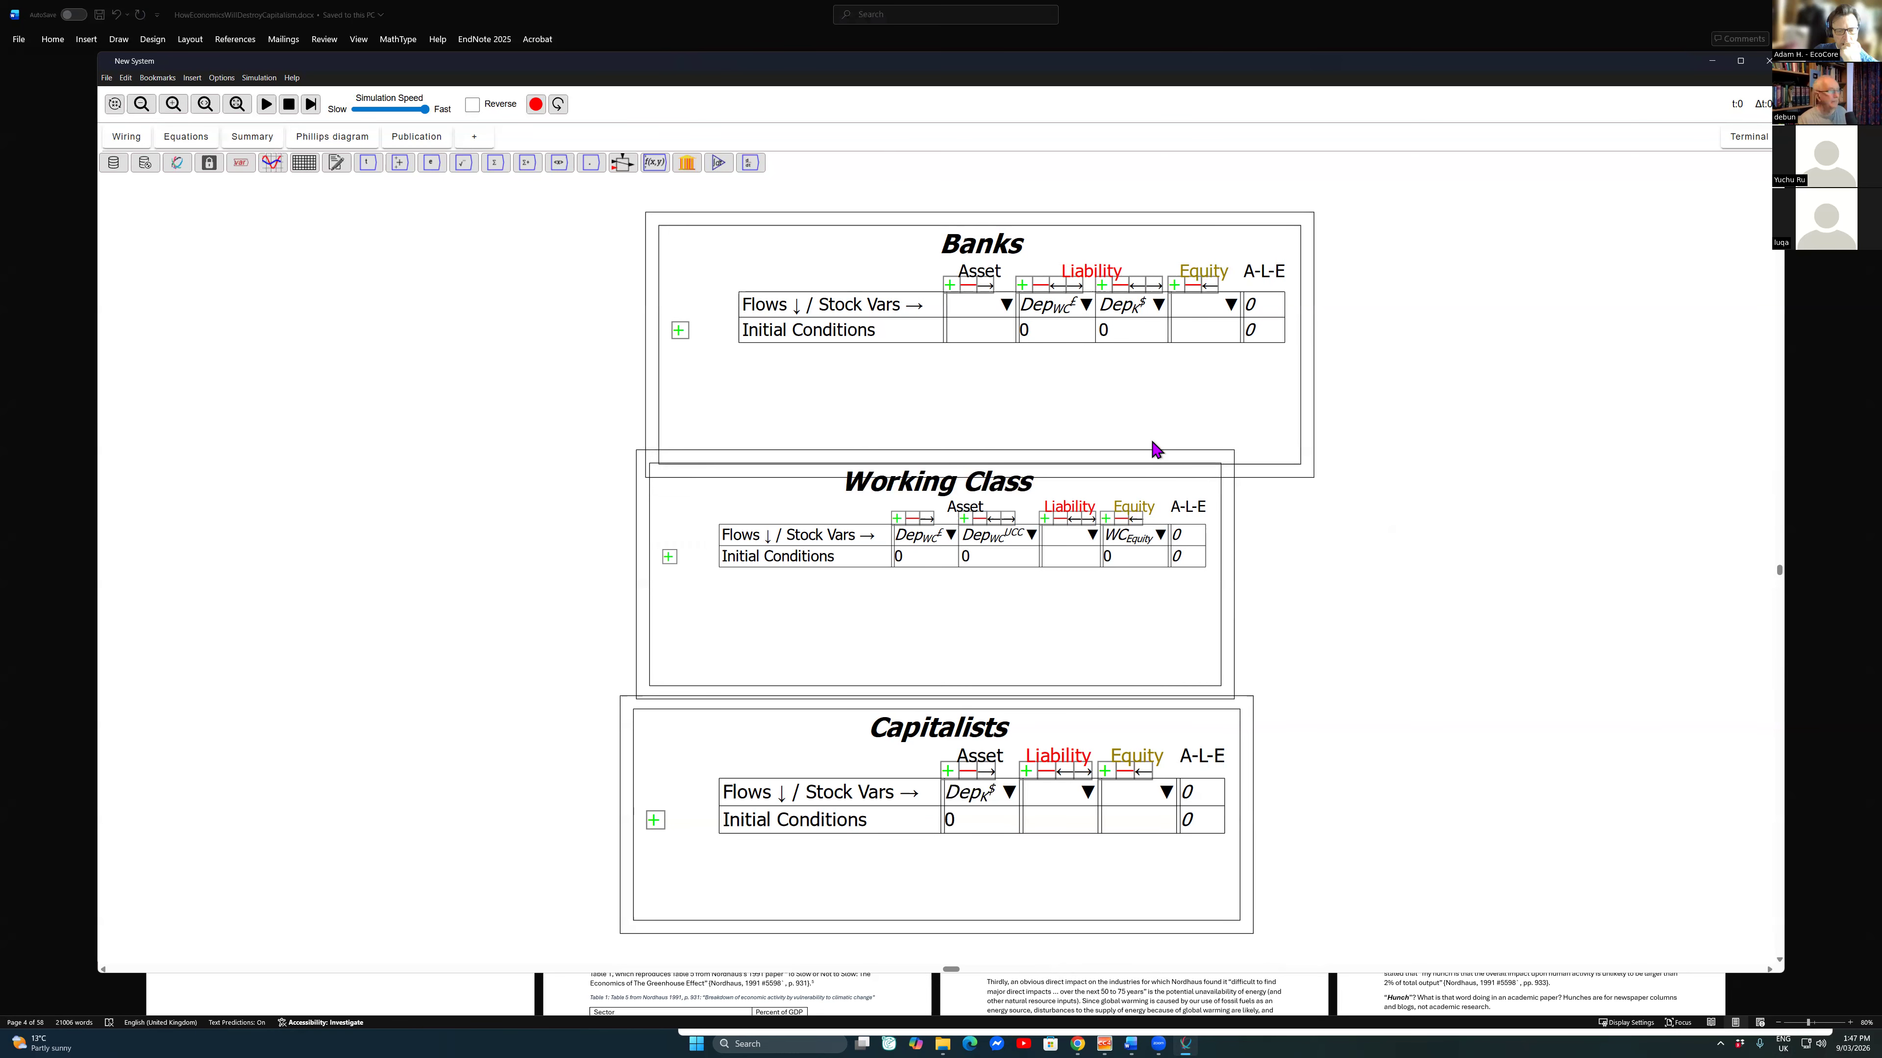
Step: Move the Working Class and Capitalists tables so they stack below Banks without overlapping, with their right edges roughly aligned
drag(1089, 703, 1089, 740)
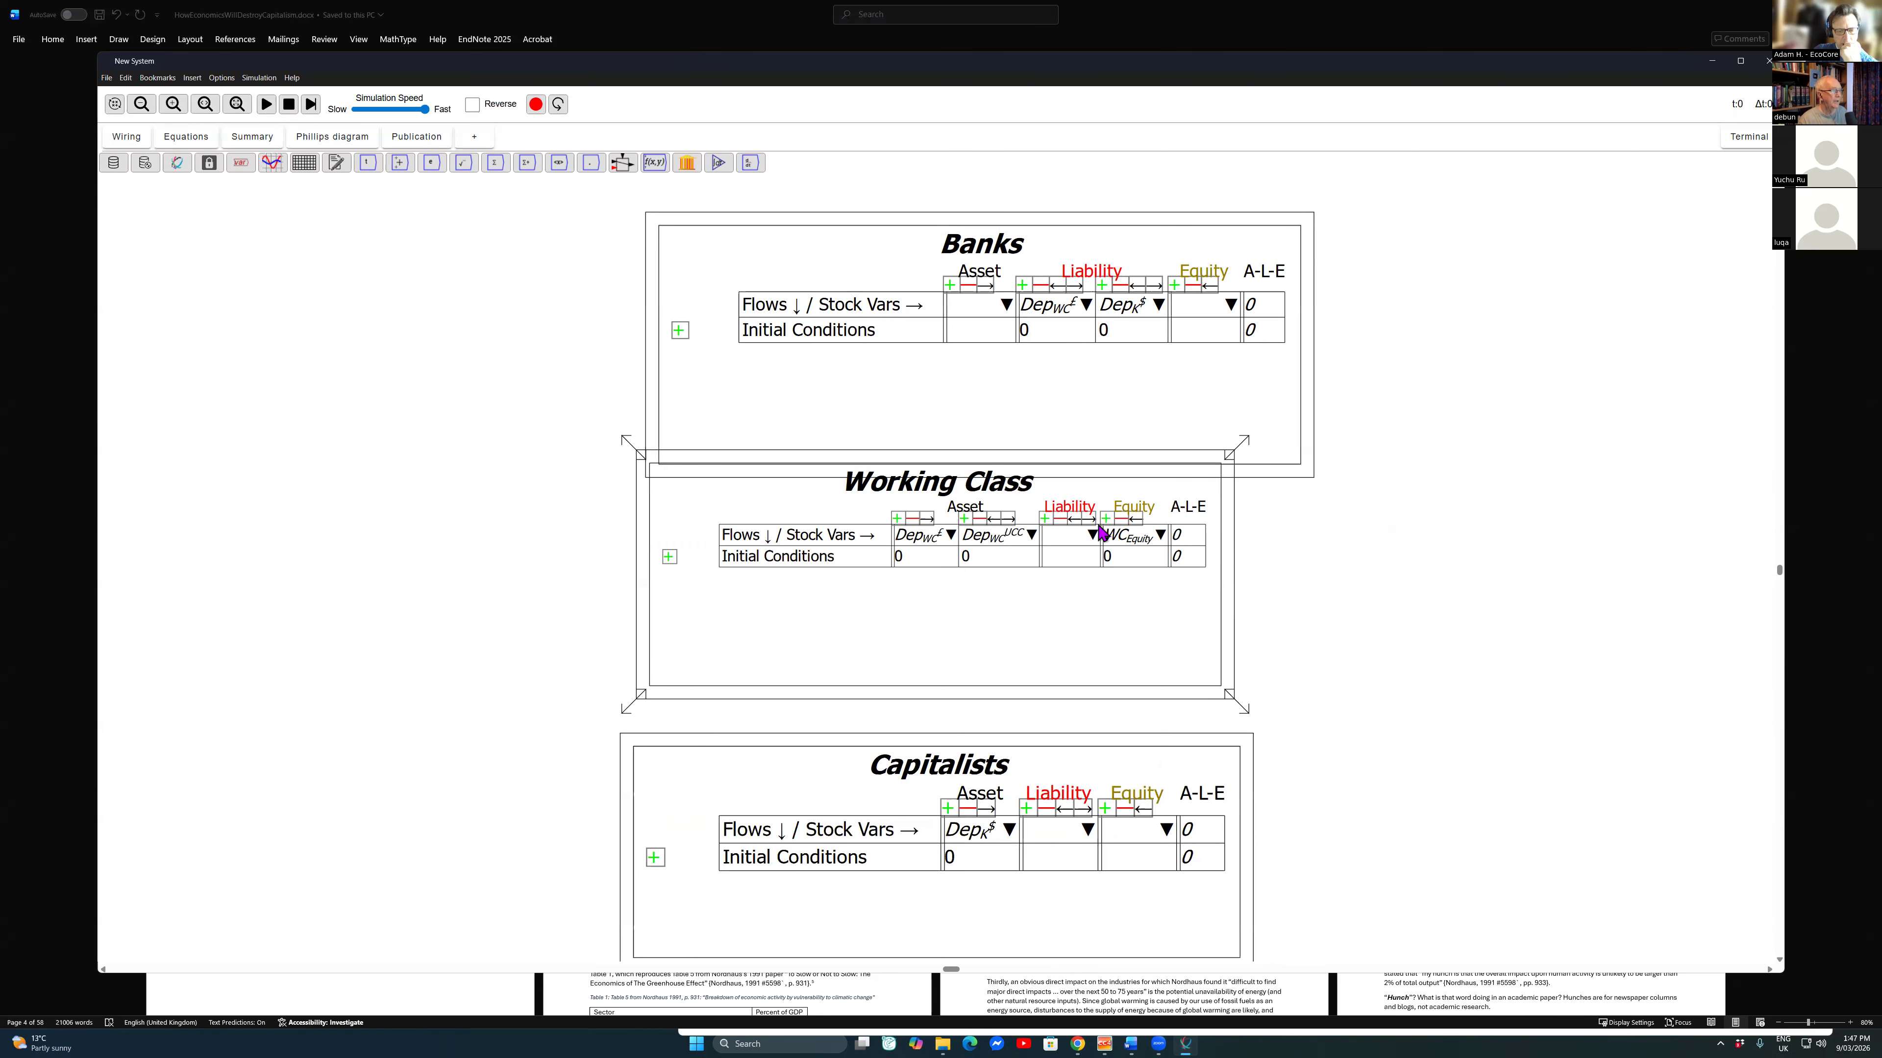
click(1098, 525)
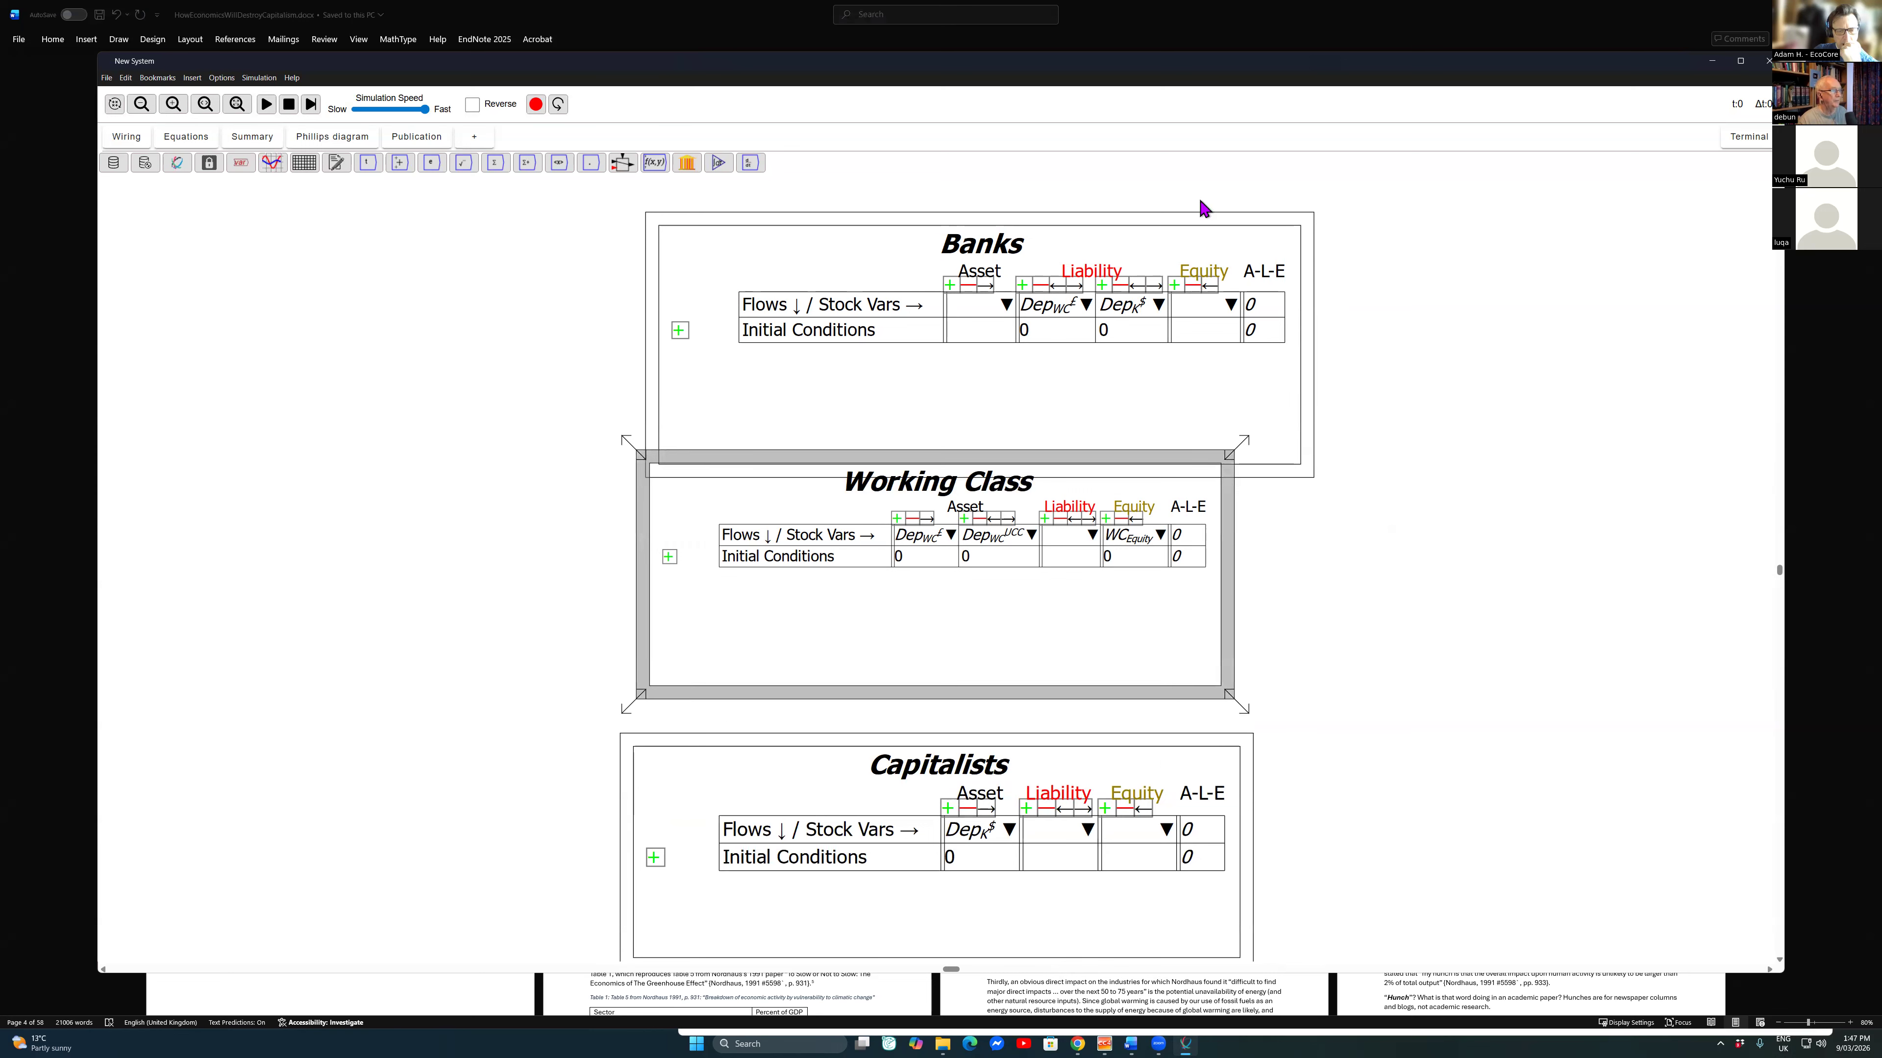
drag(1136, 457, 1216, 481)
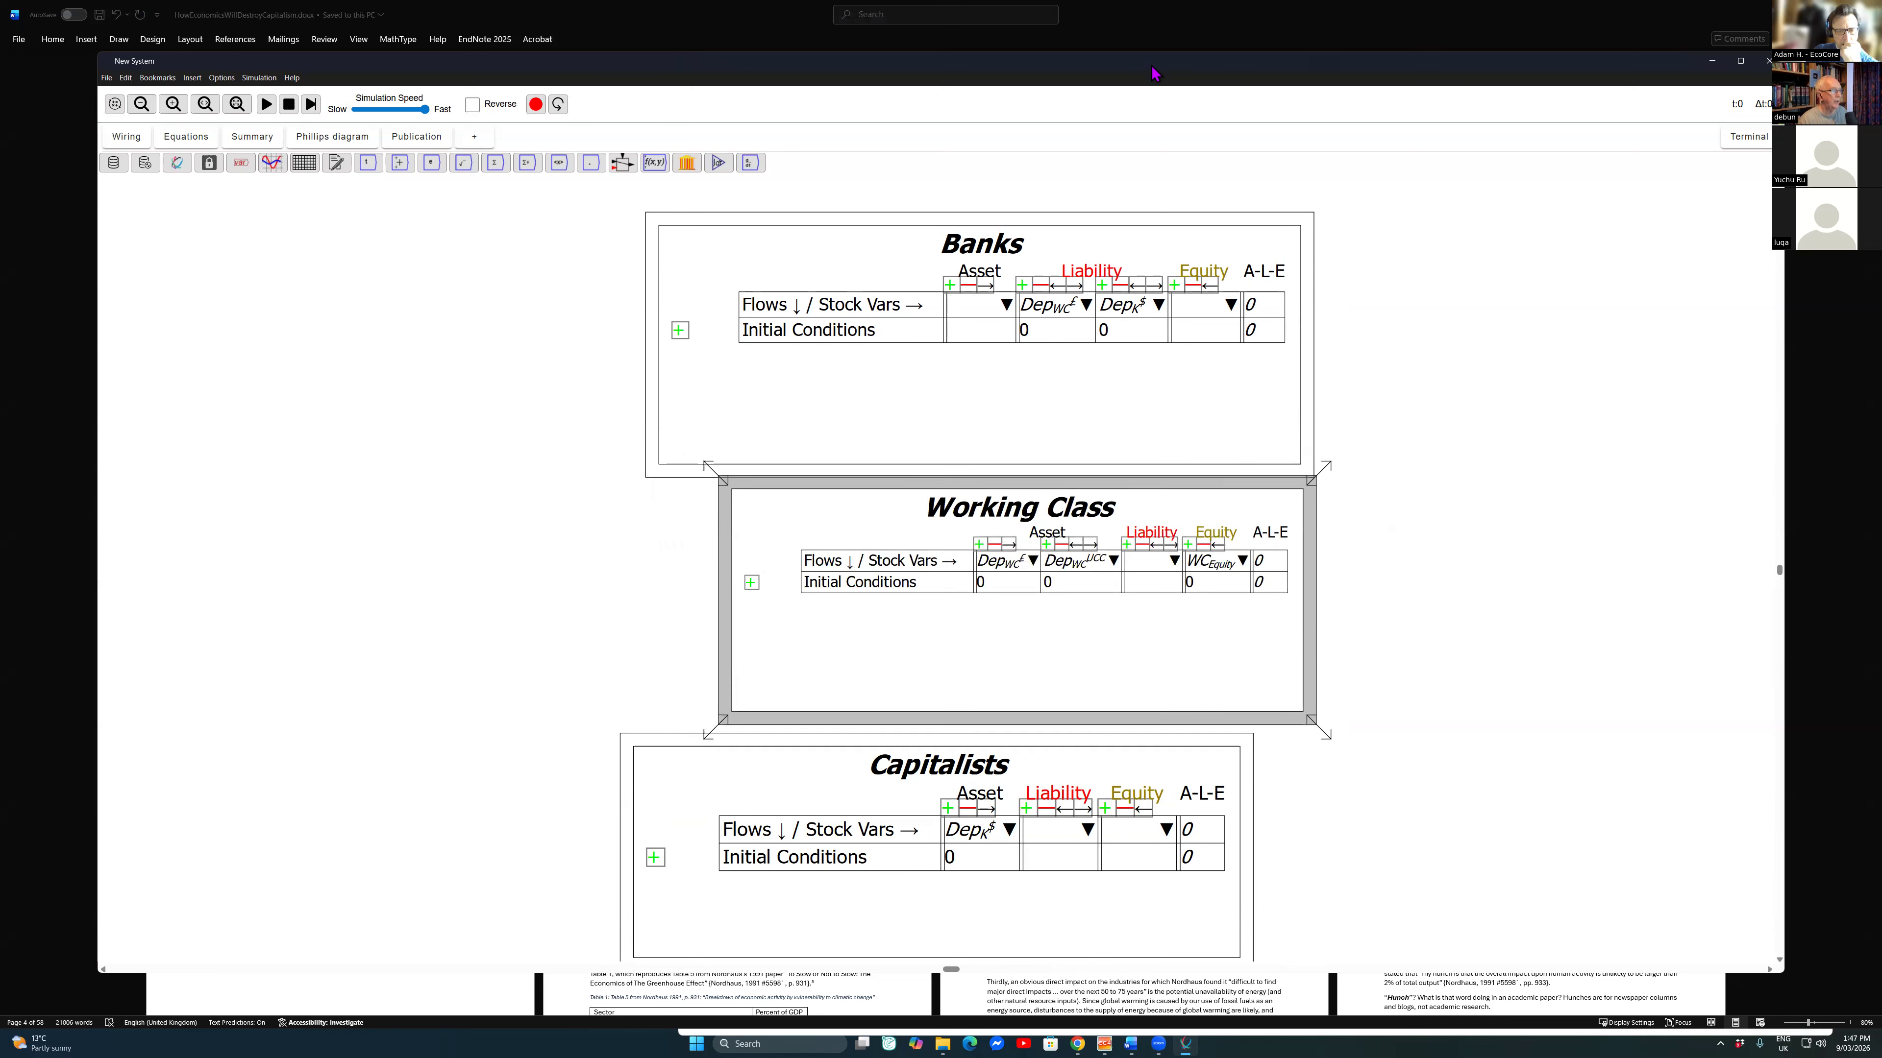
mouse_move(936, 740)
mouse_down()
mouse_move(1013, 751)
mouse_move(1003, 738)
mouse_up()
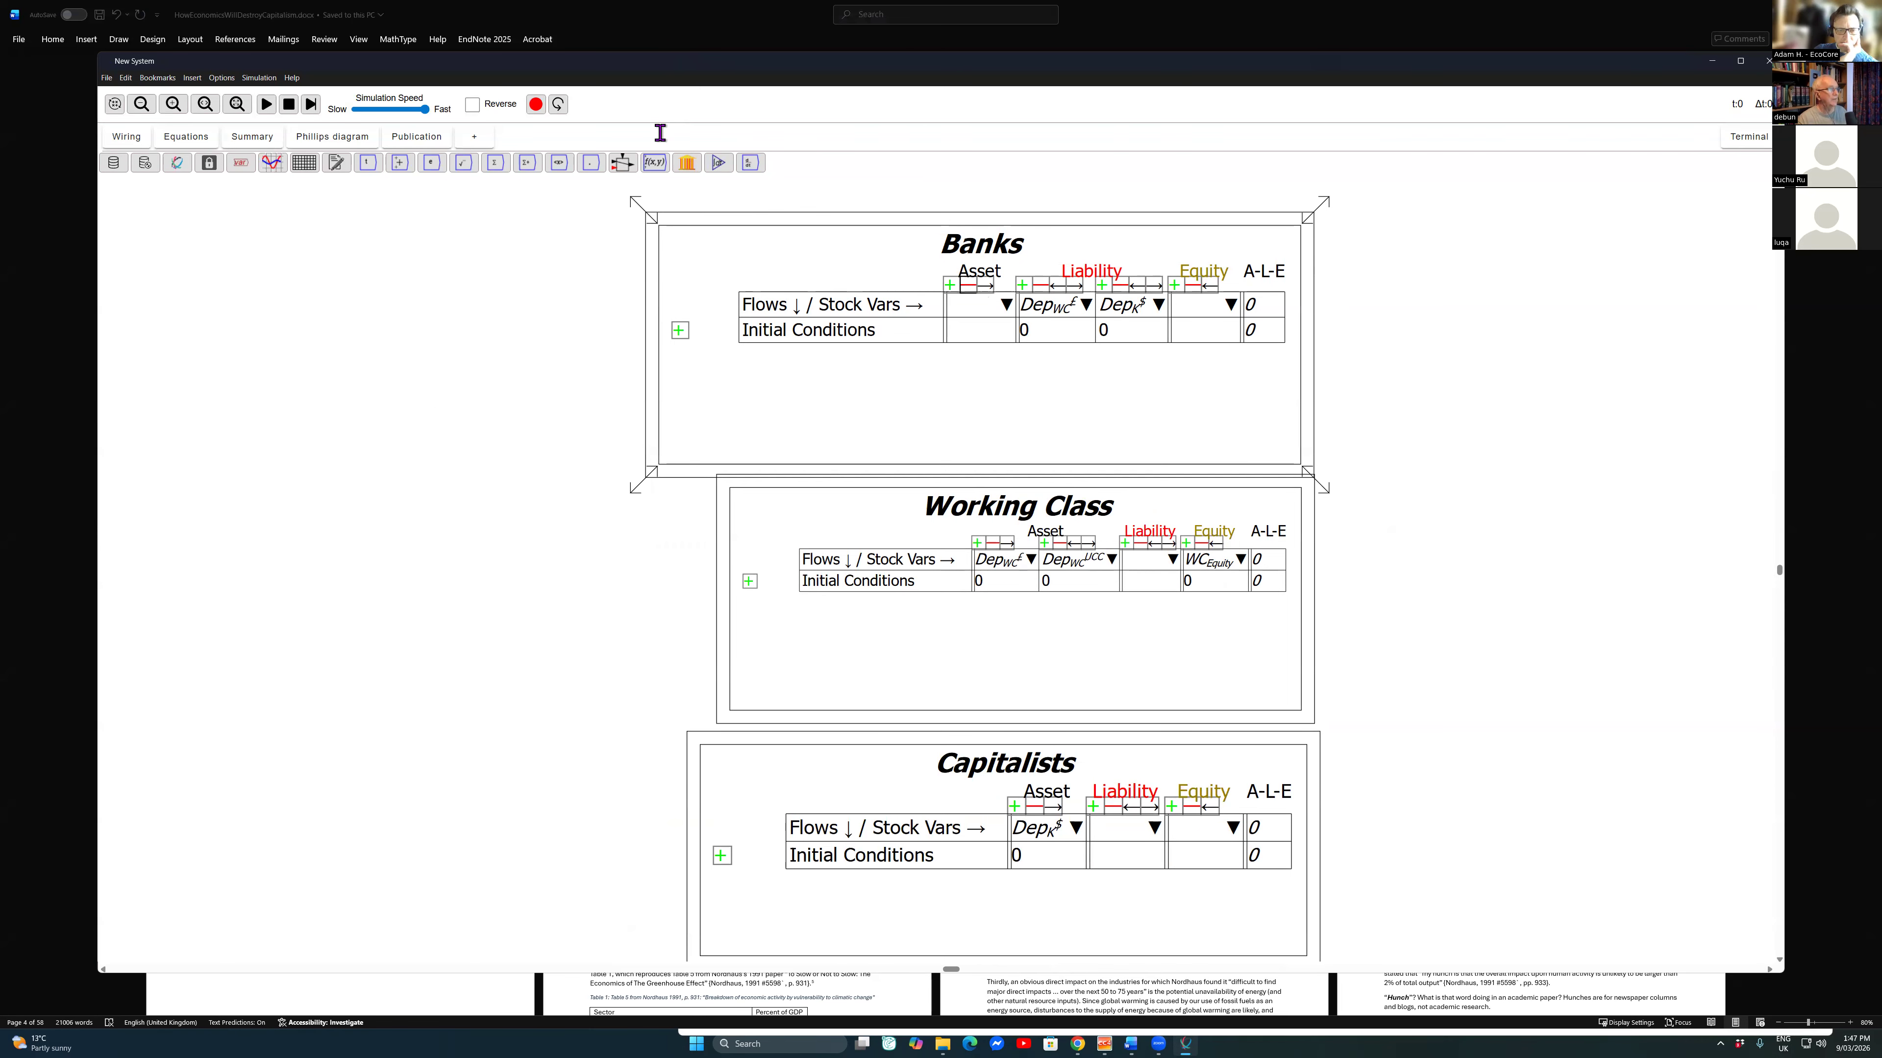
Step: Name the Banks table's asset stock variable Reserves
text(Reserves)
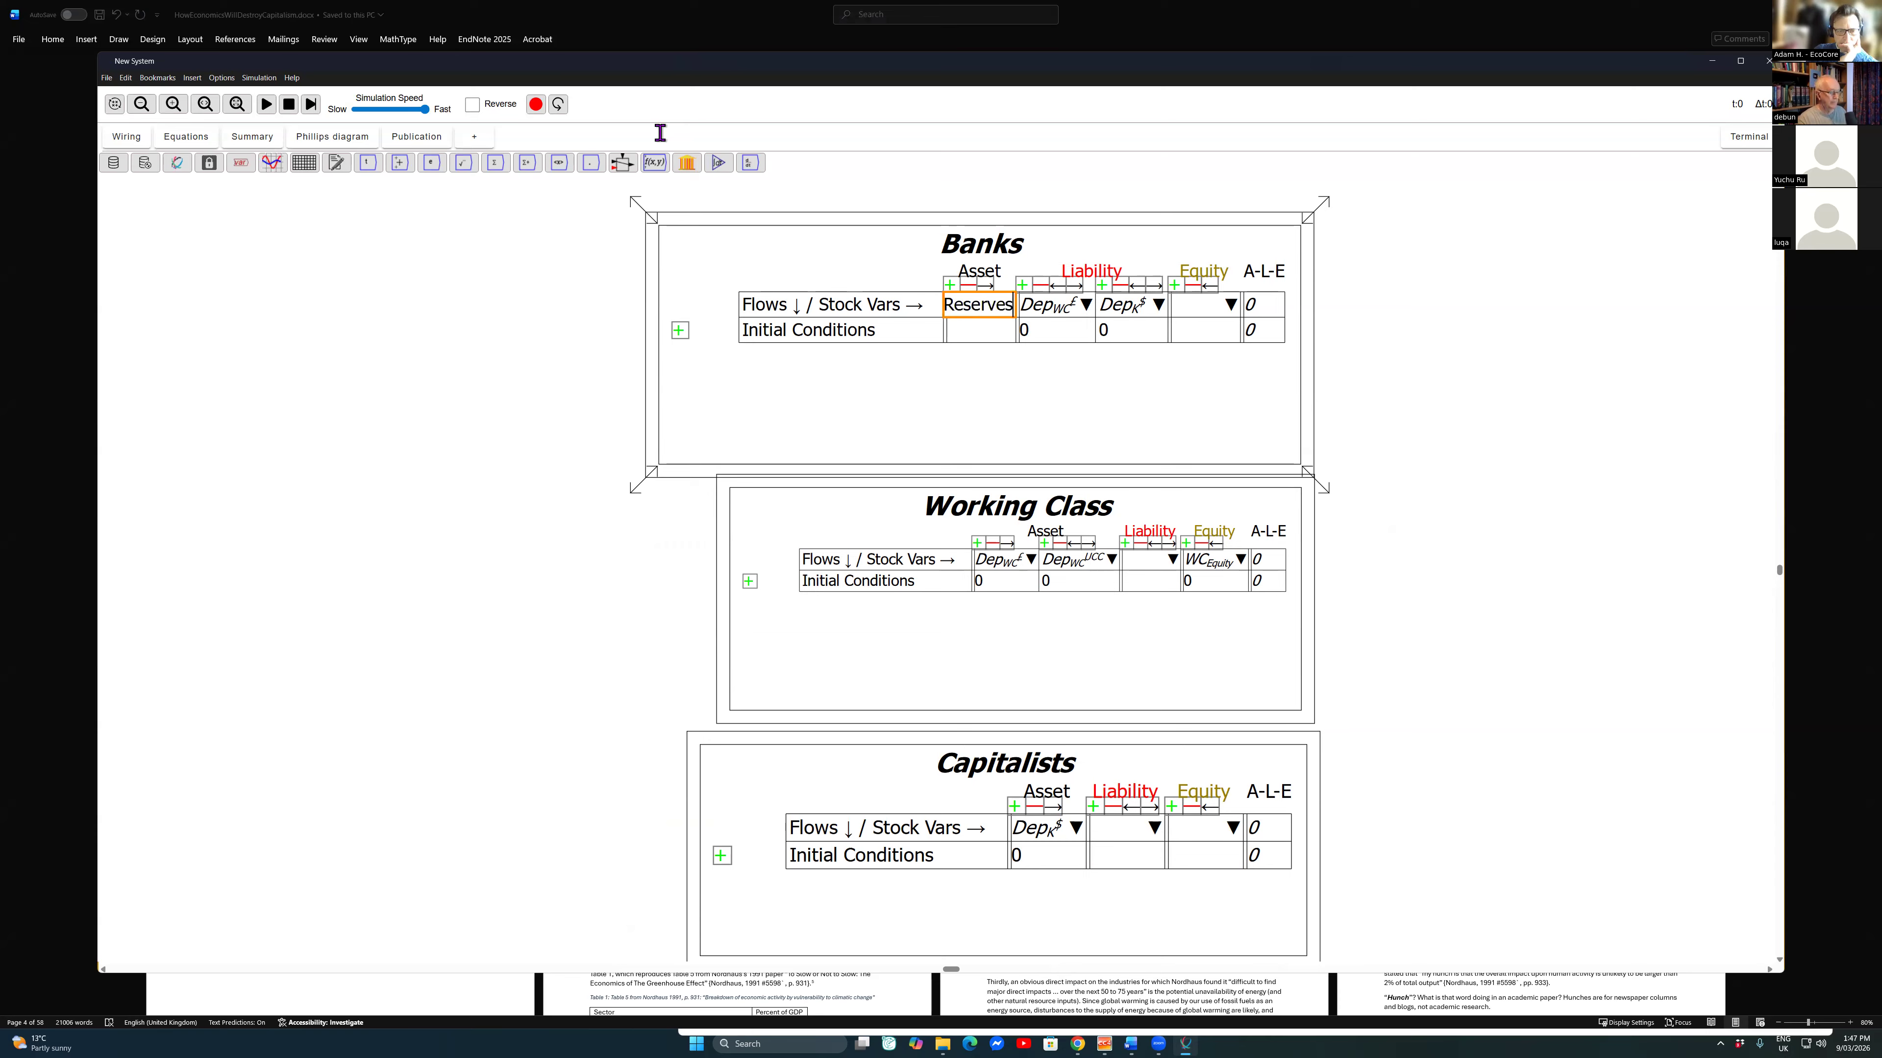
key(Return)
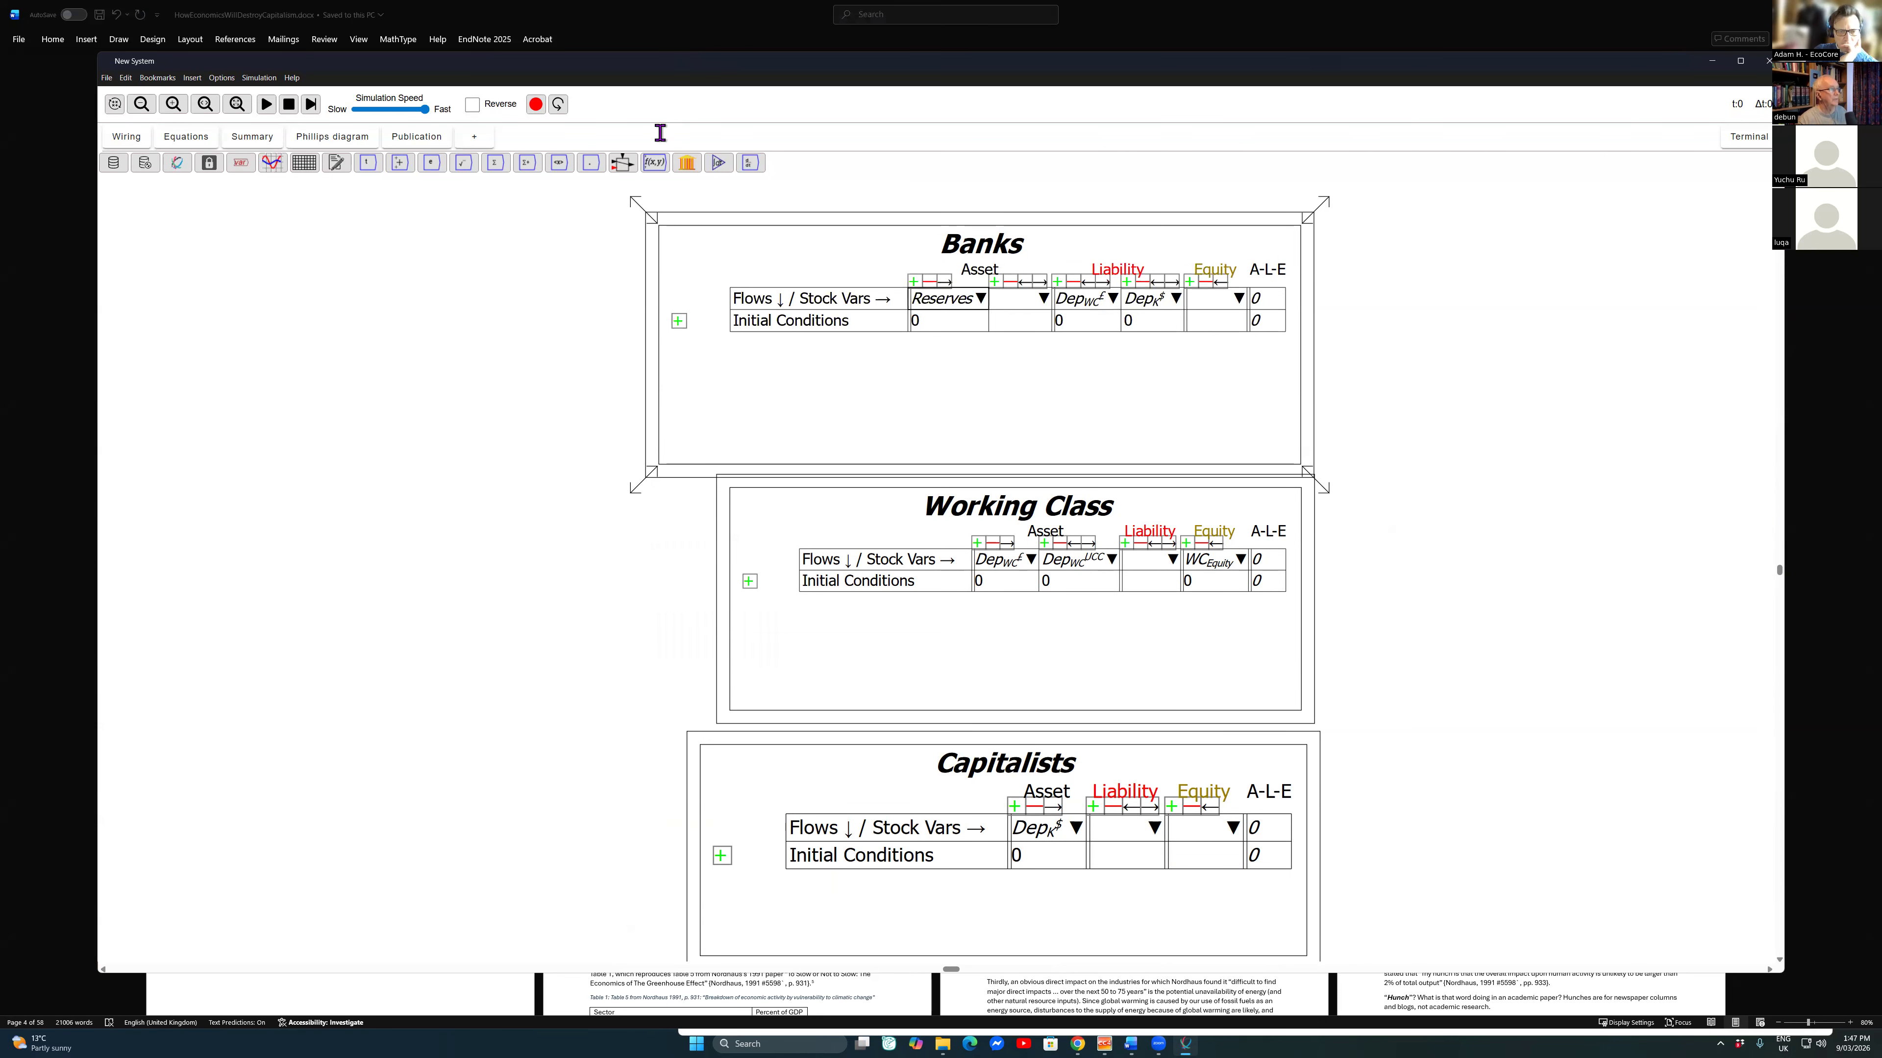
Step: Enter Loans_{WC} as the stock variable in the Banks table's second asset column
text(Loa)
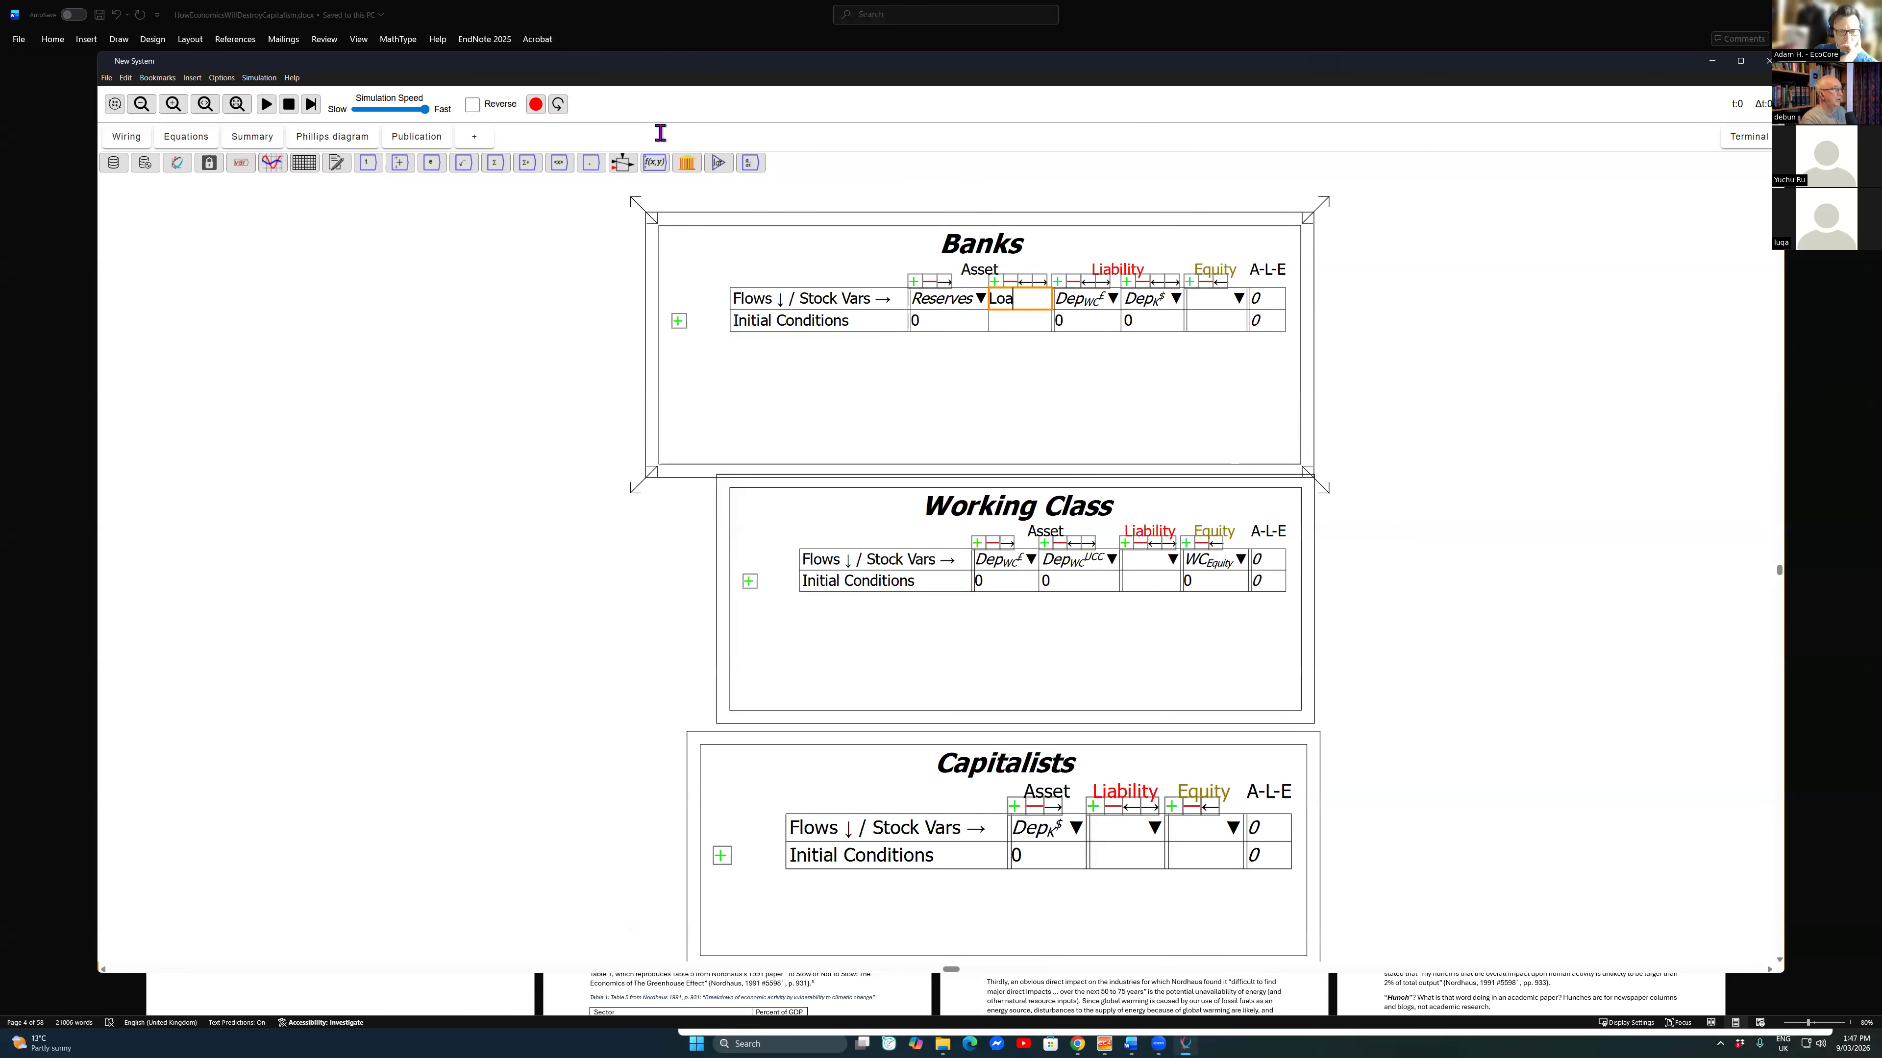
text(ns_{WC)
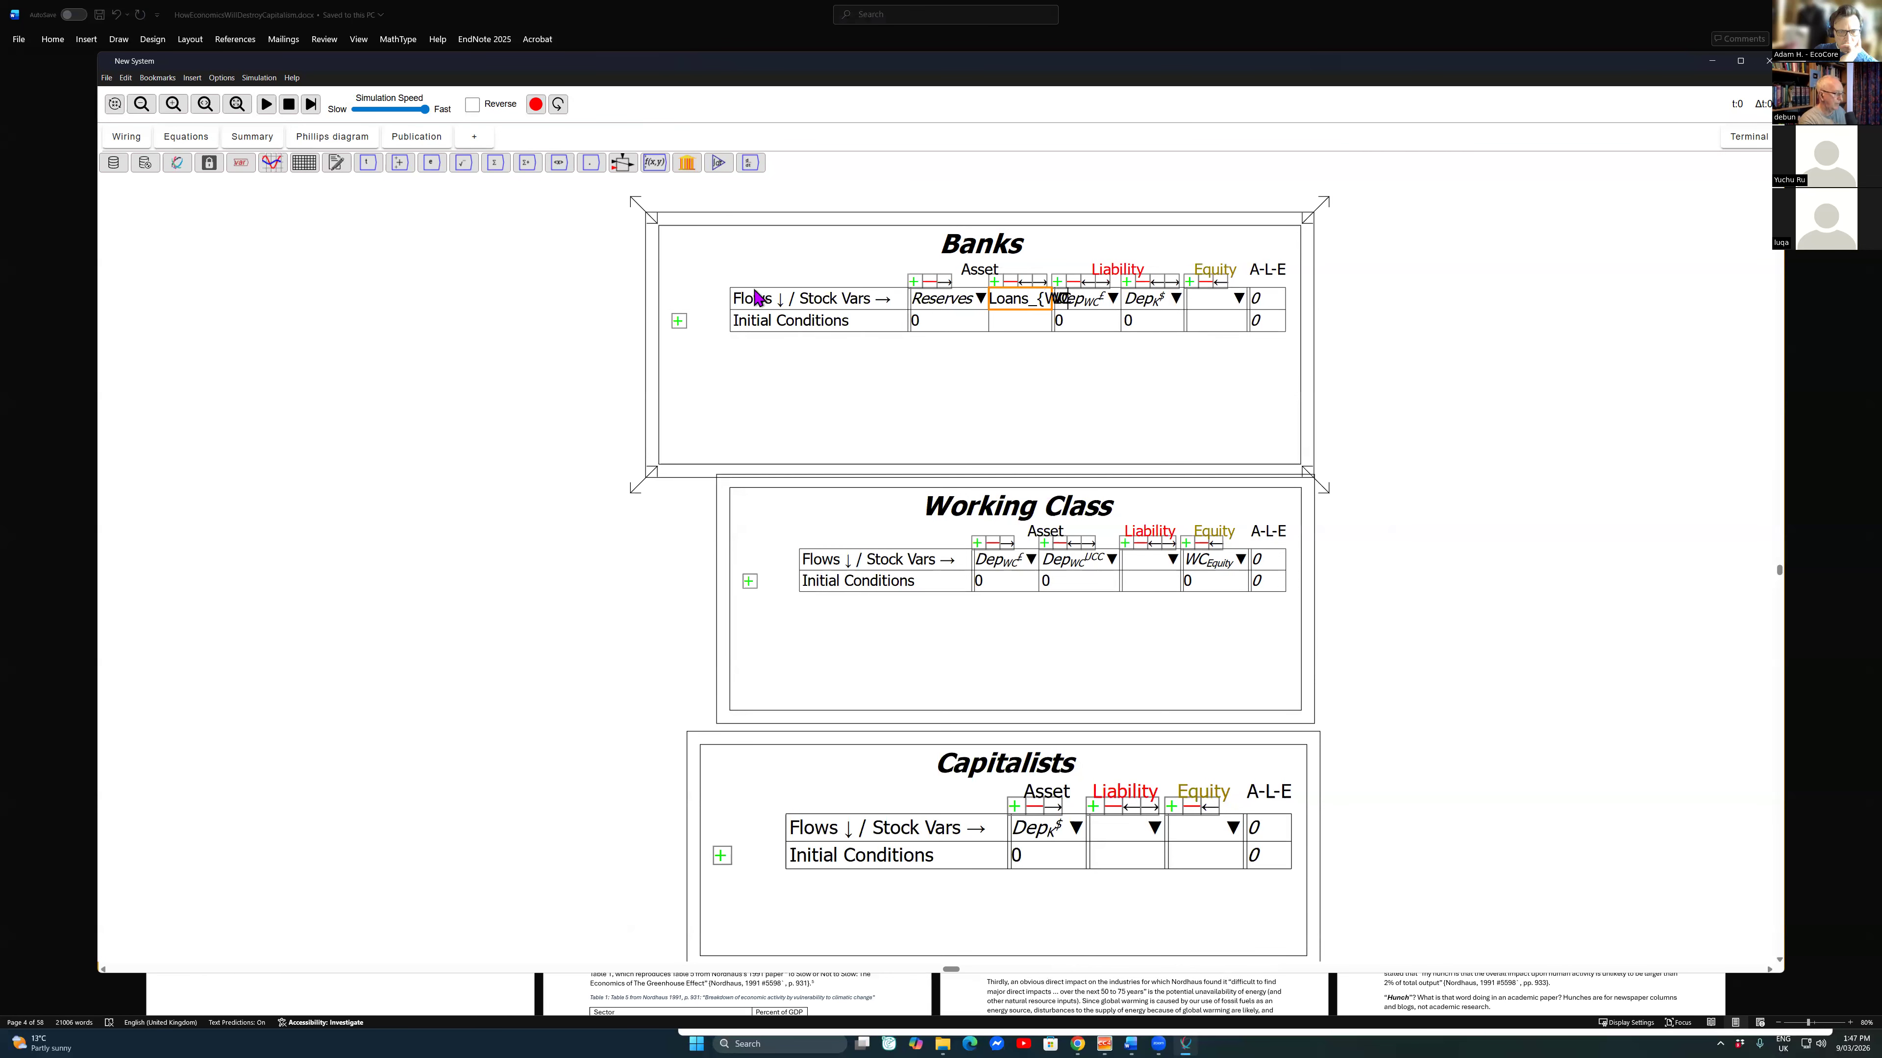
click(752, 293)
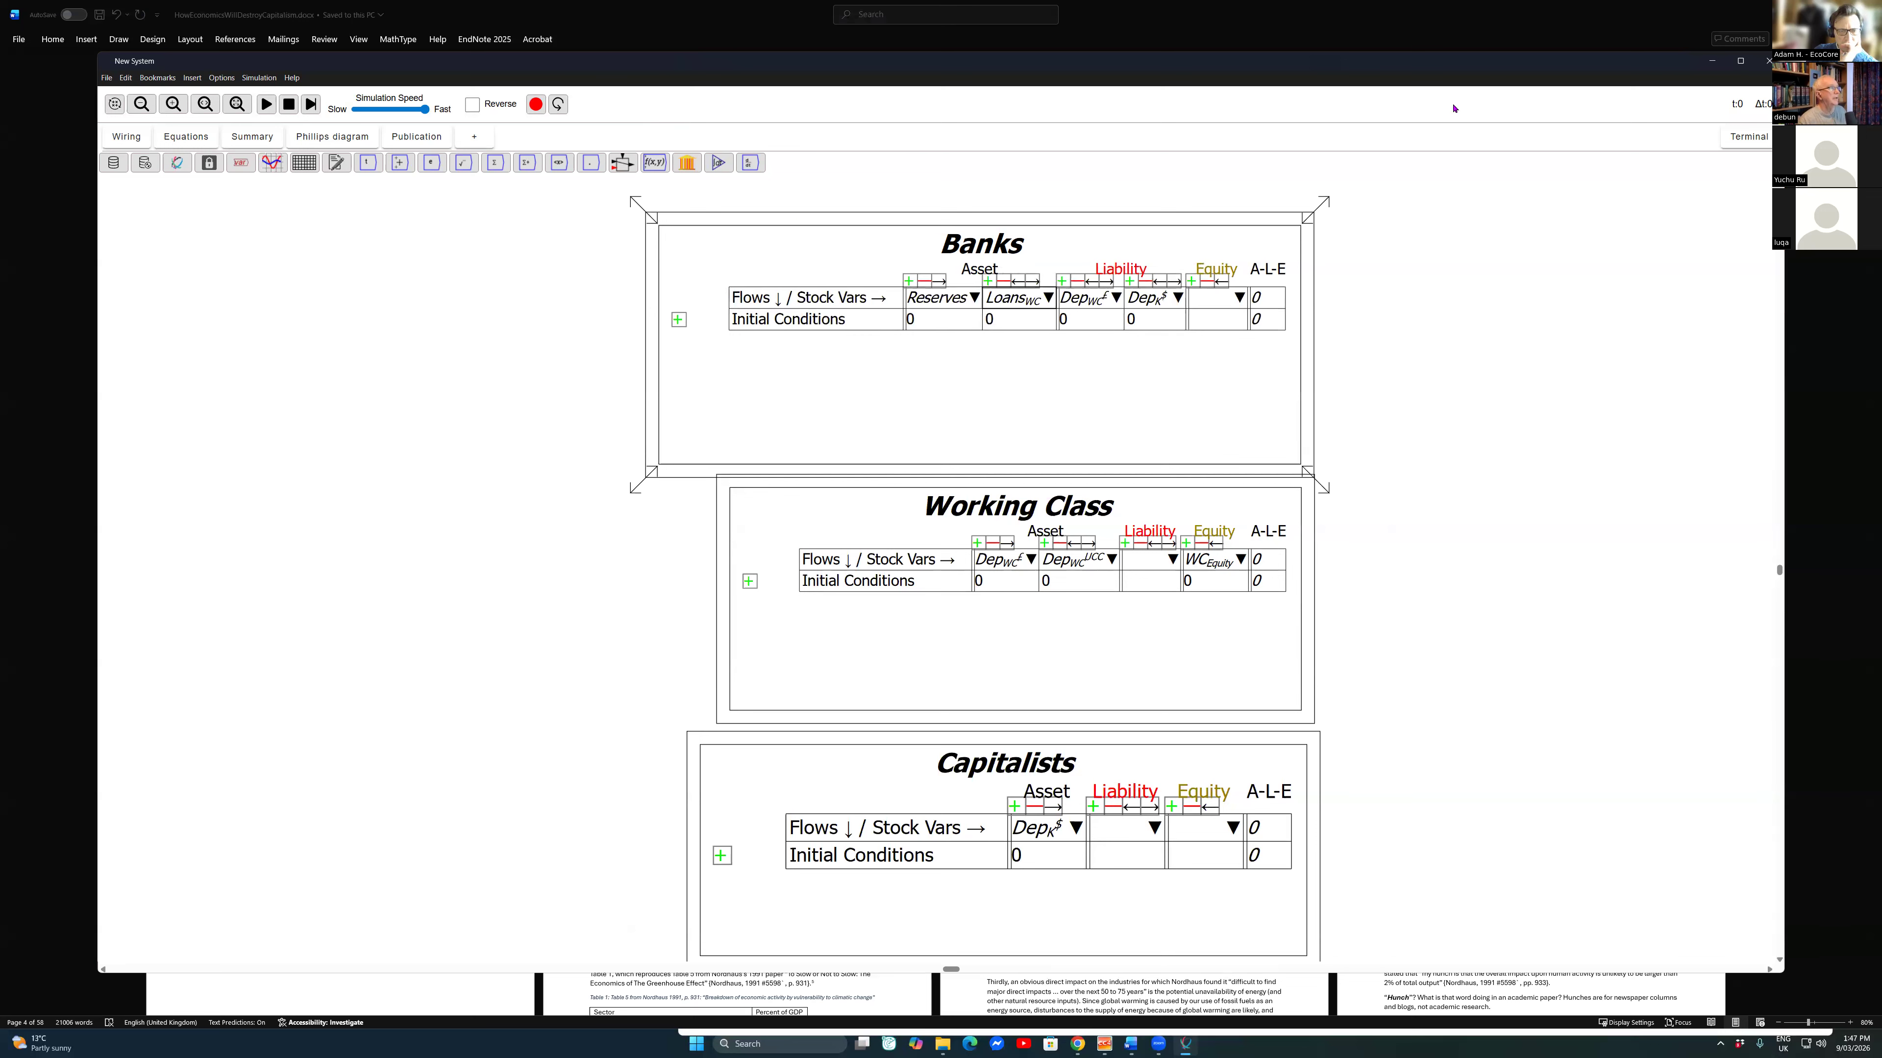
Step: Add a third asset column to the Banks table with the stock variable Loans_K
click(988, 281)
click(1046, 294)
text(Loans_K)
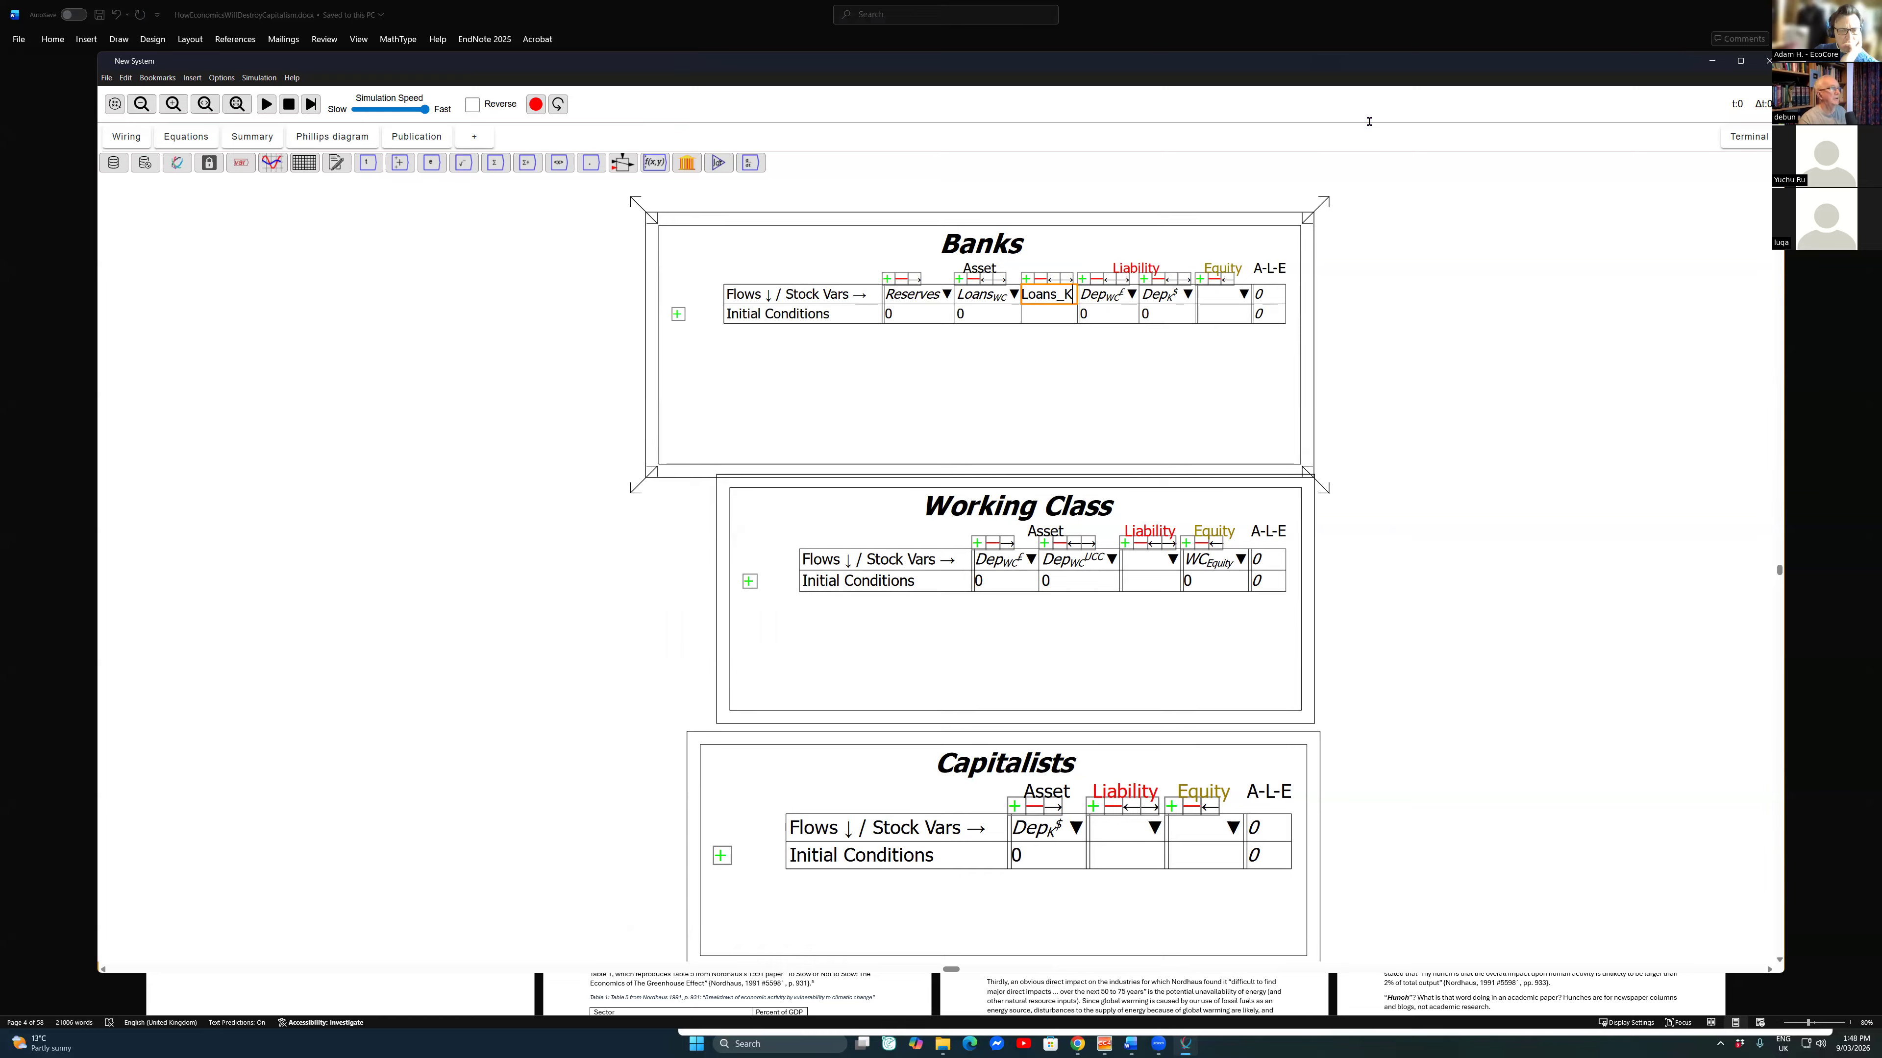
key(Return)
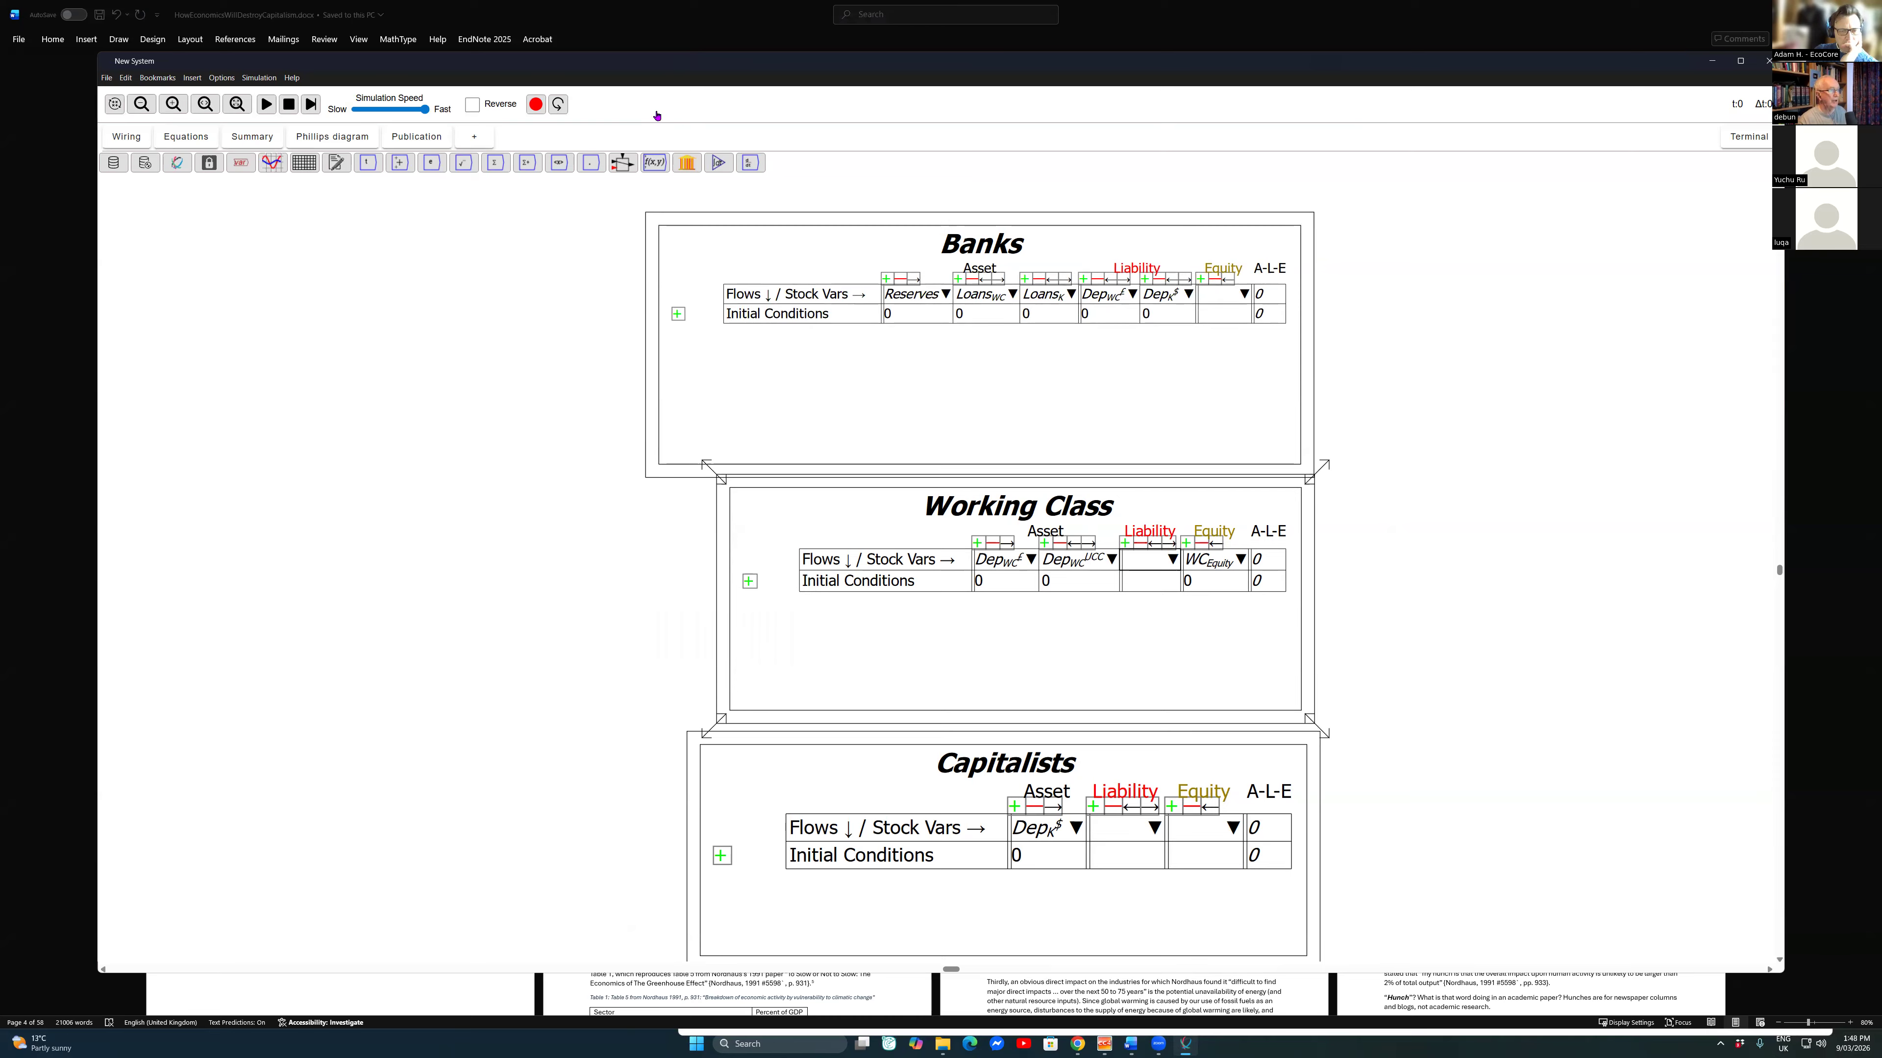
Step: Assign Loans_{WC} as the Working Class table's liability and Loans_K as the Capitalists table's liability
click(1172, 557)
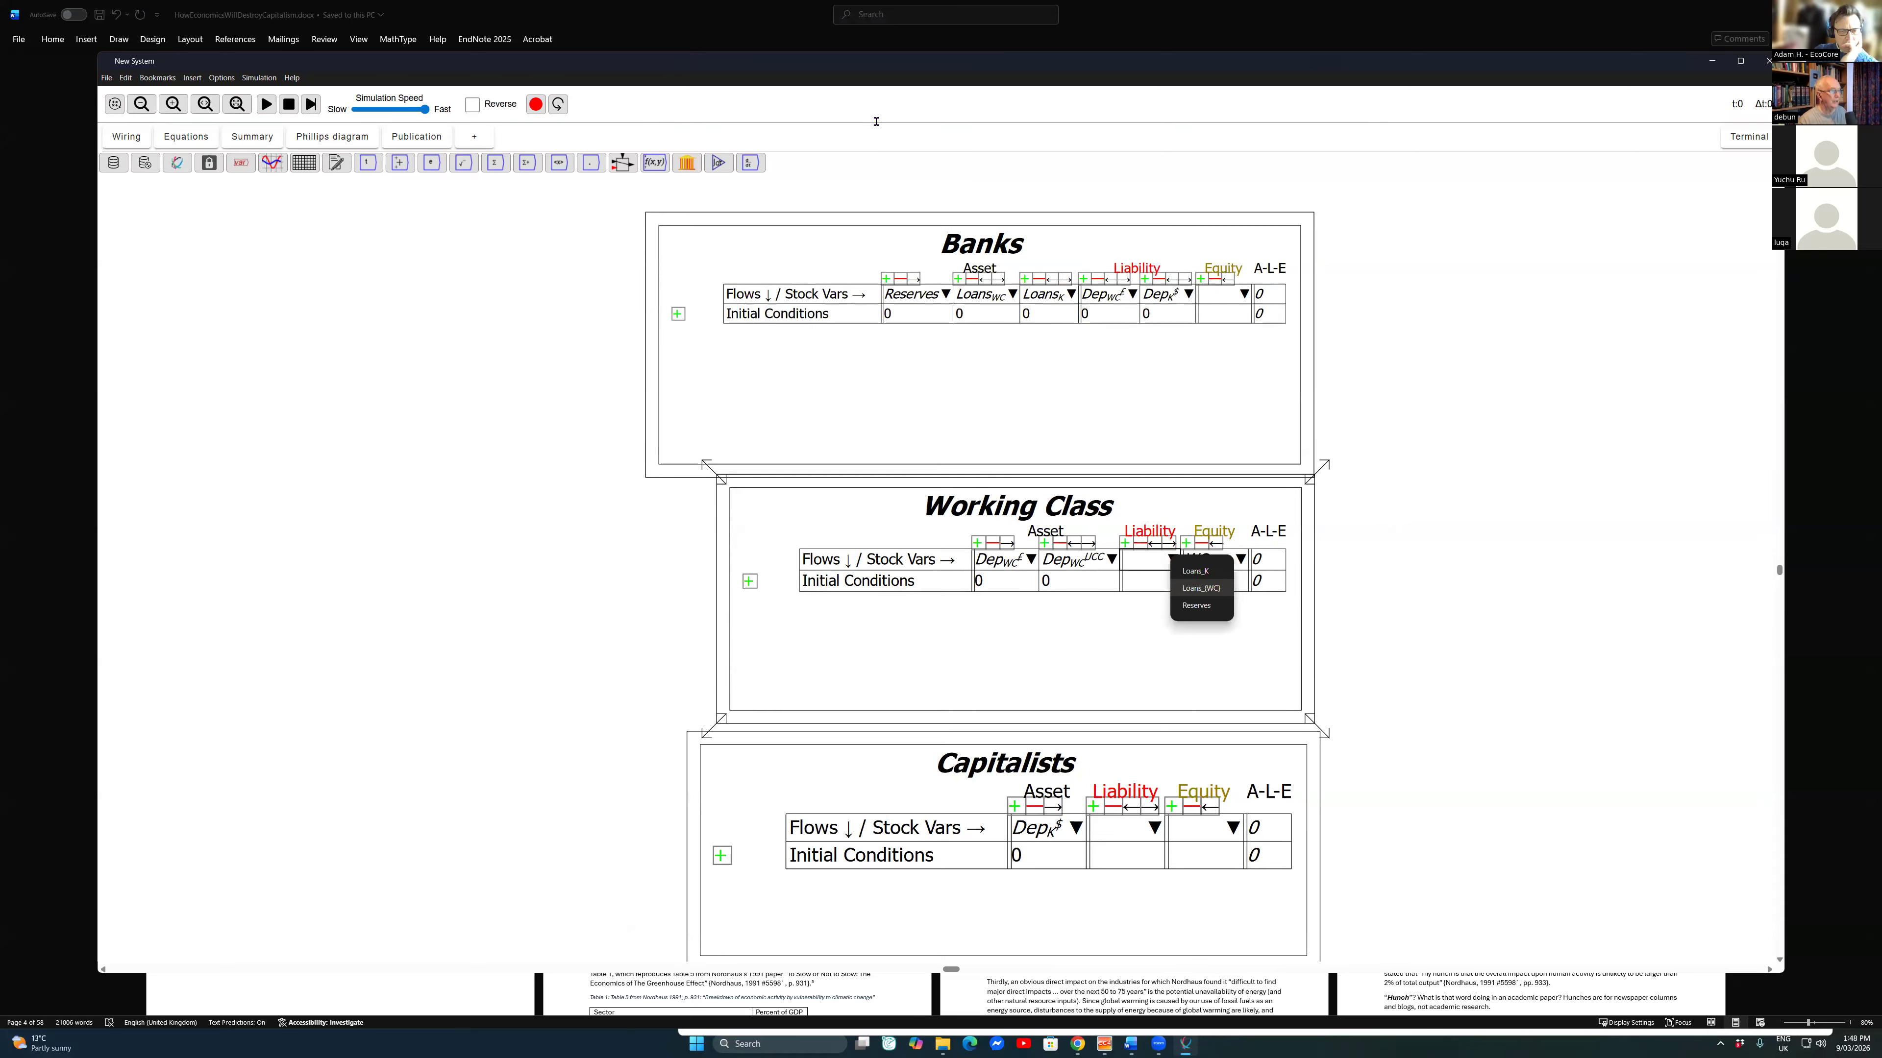
click(1201, 587)
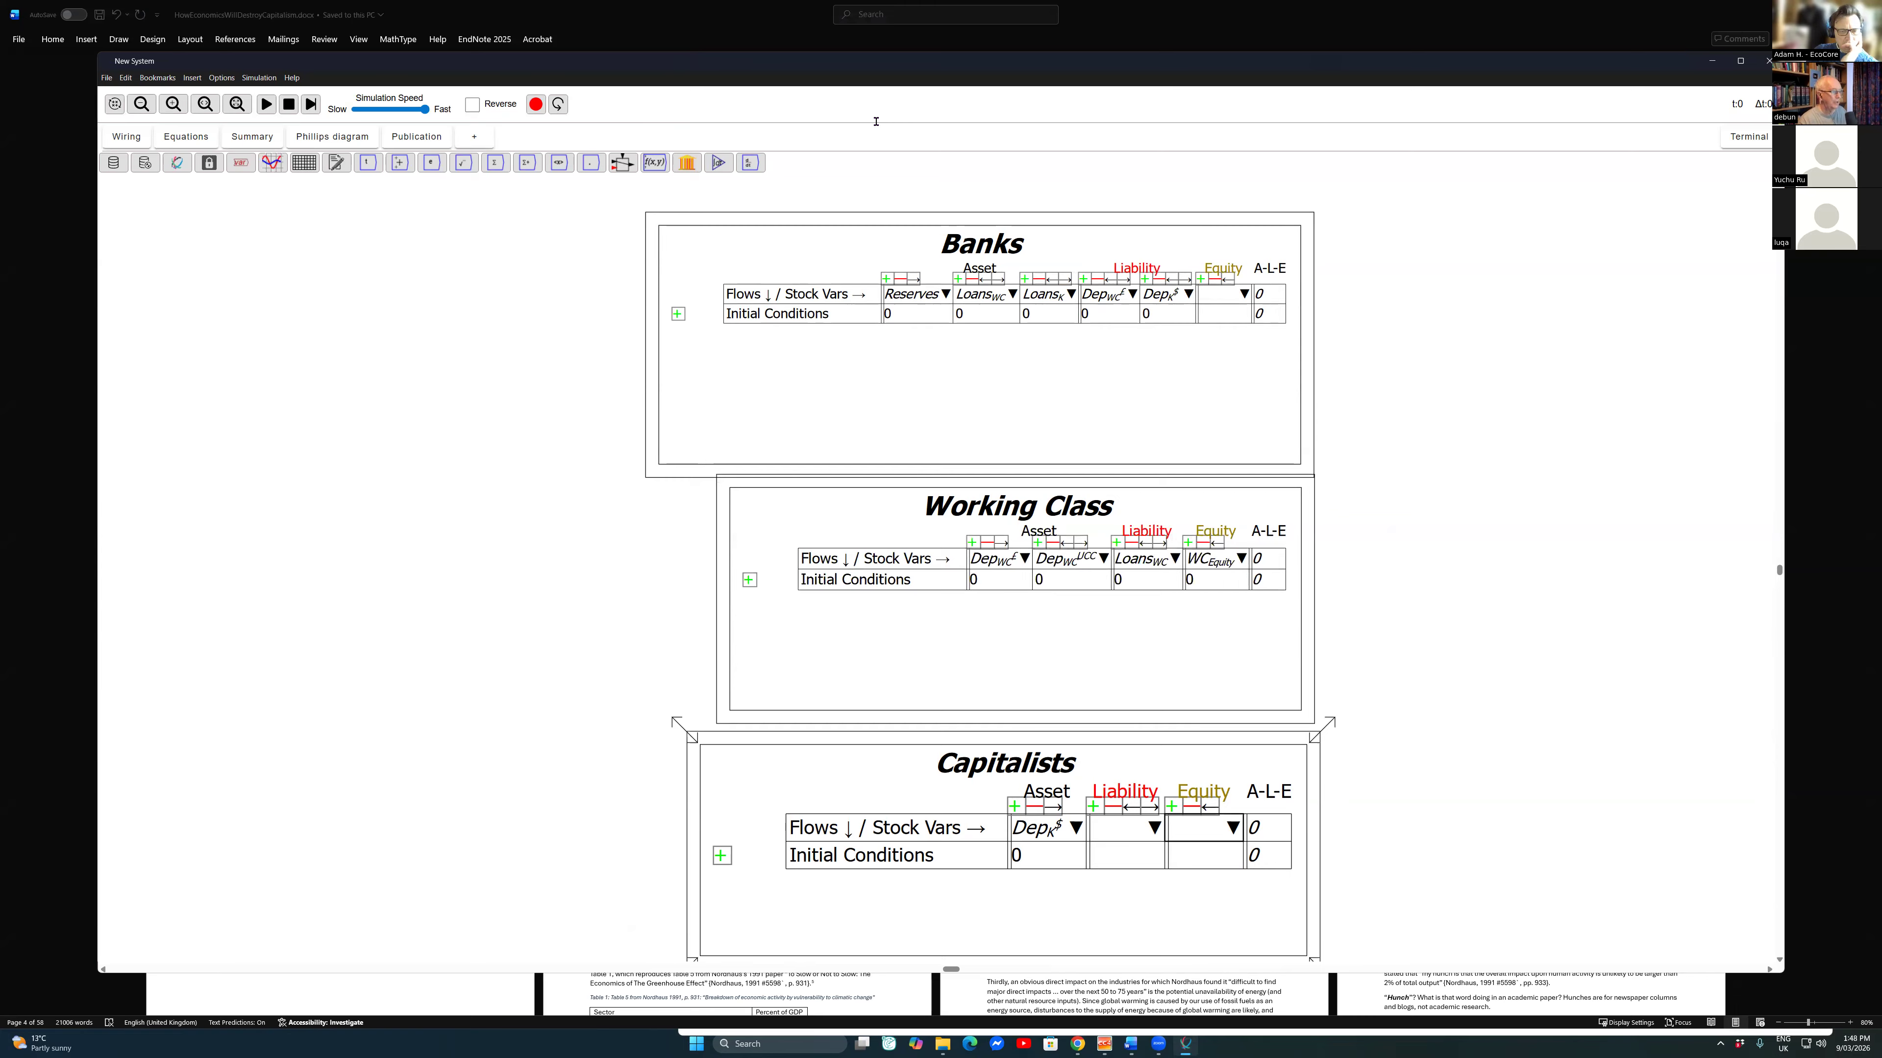
click(1154, 828)
click(1194, 836)
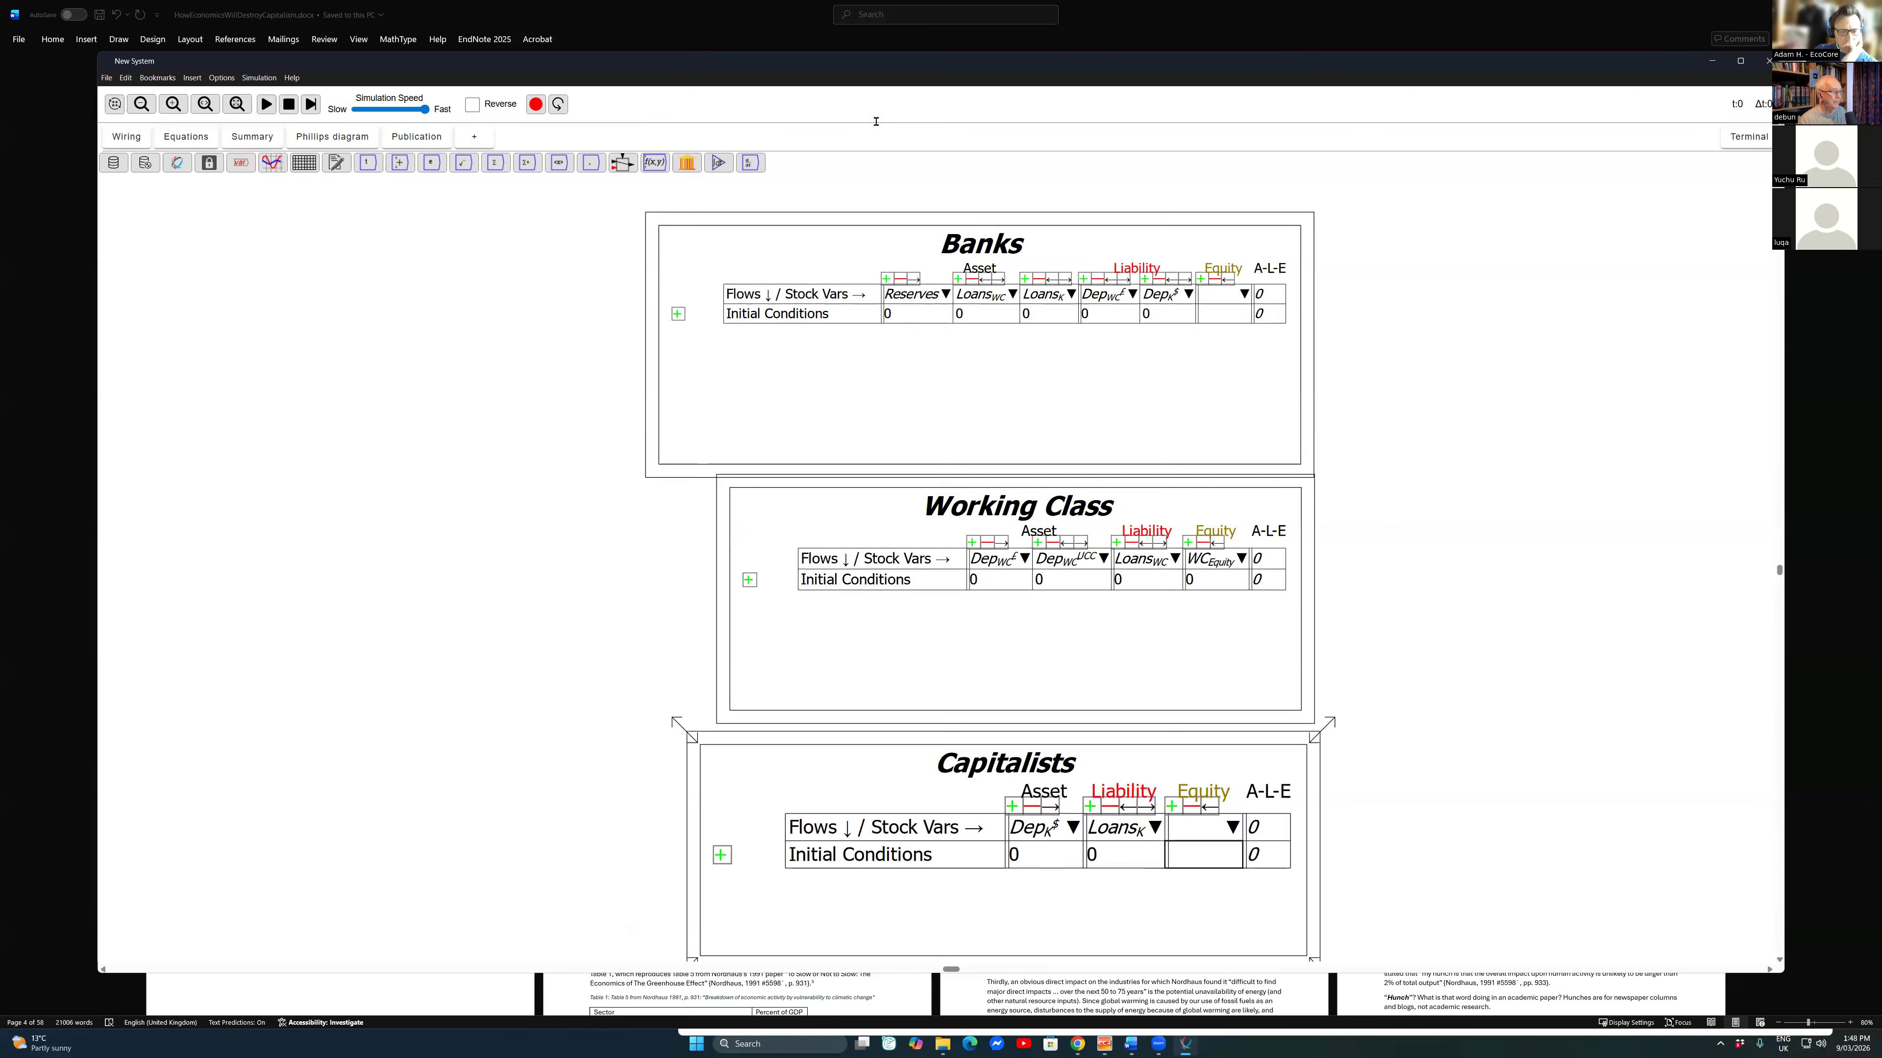
Step: Place a new Godley table on the empty canvas beside the Banks table and title it BoE
scroll(1416, 641, down, 2)
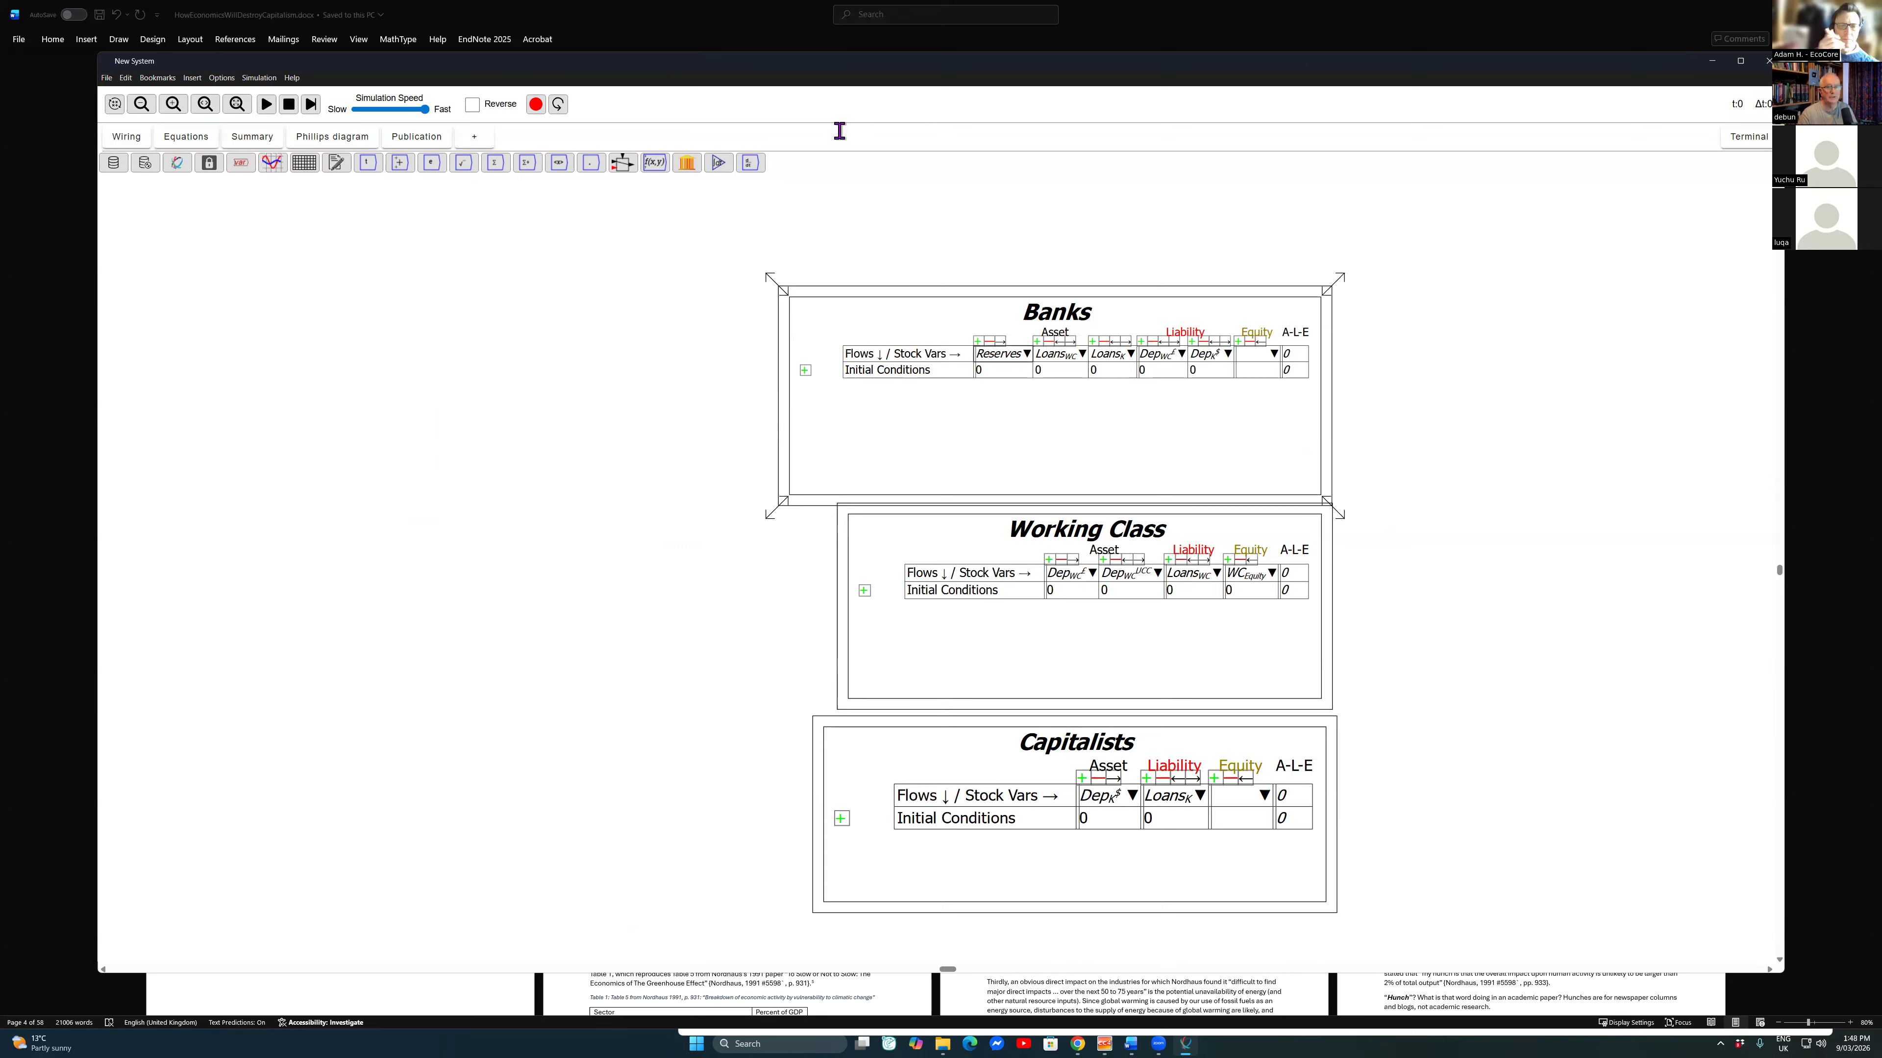
scroll(972, 352, down, 2)
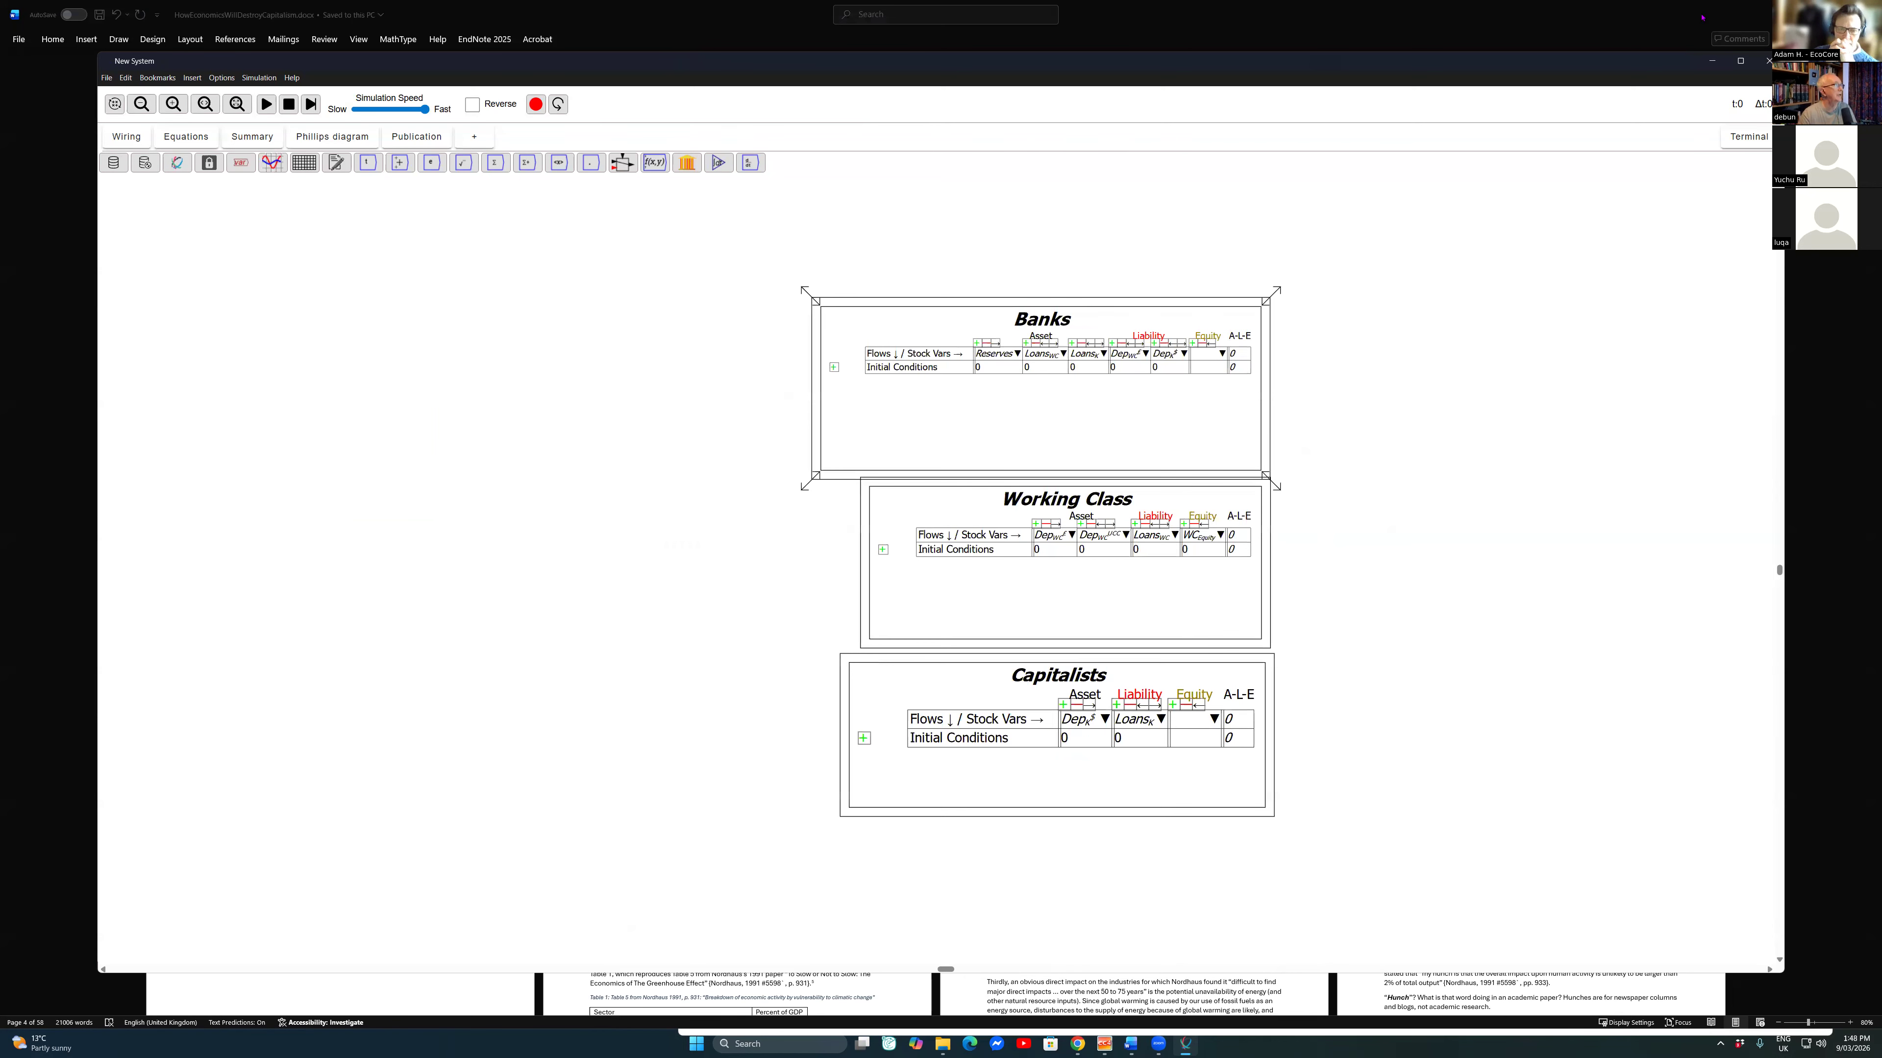
click(113, 163)
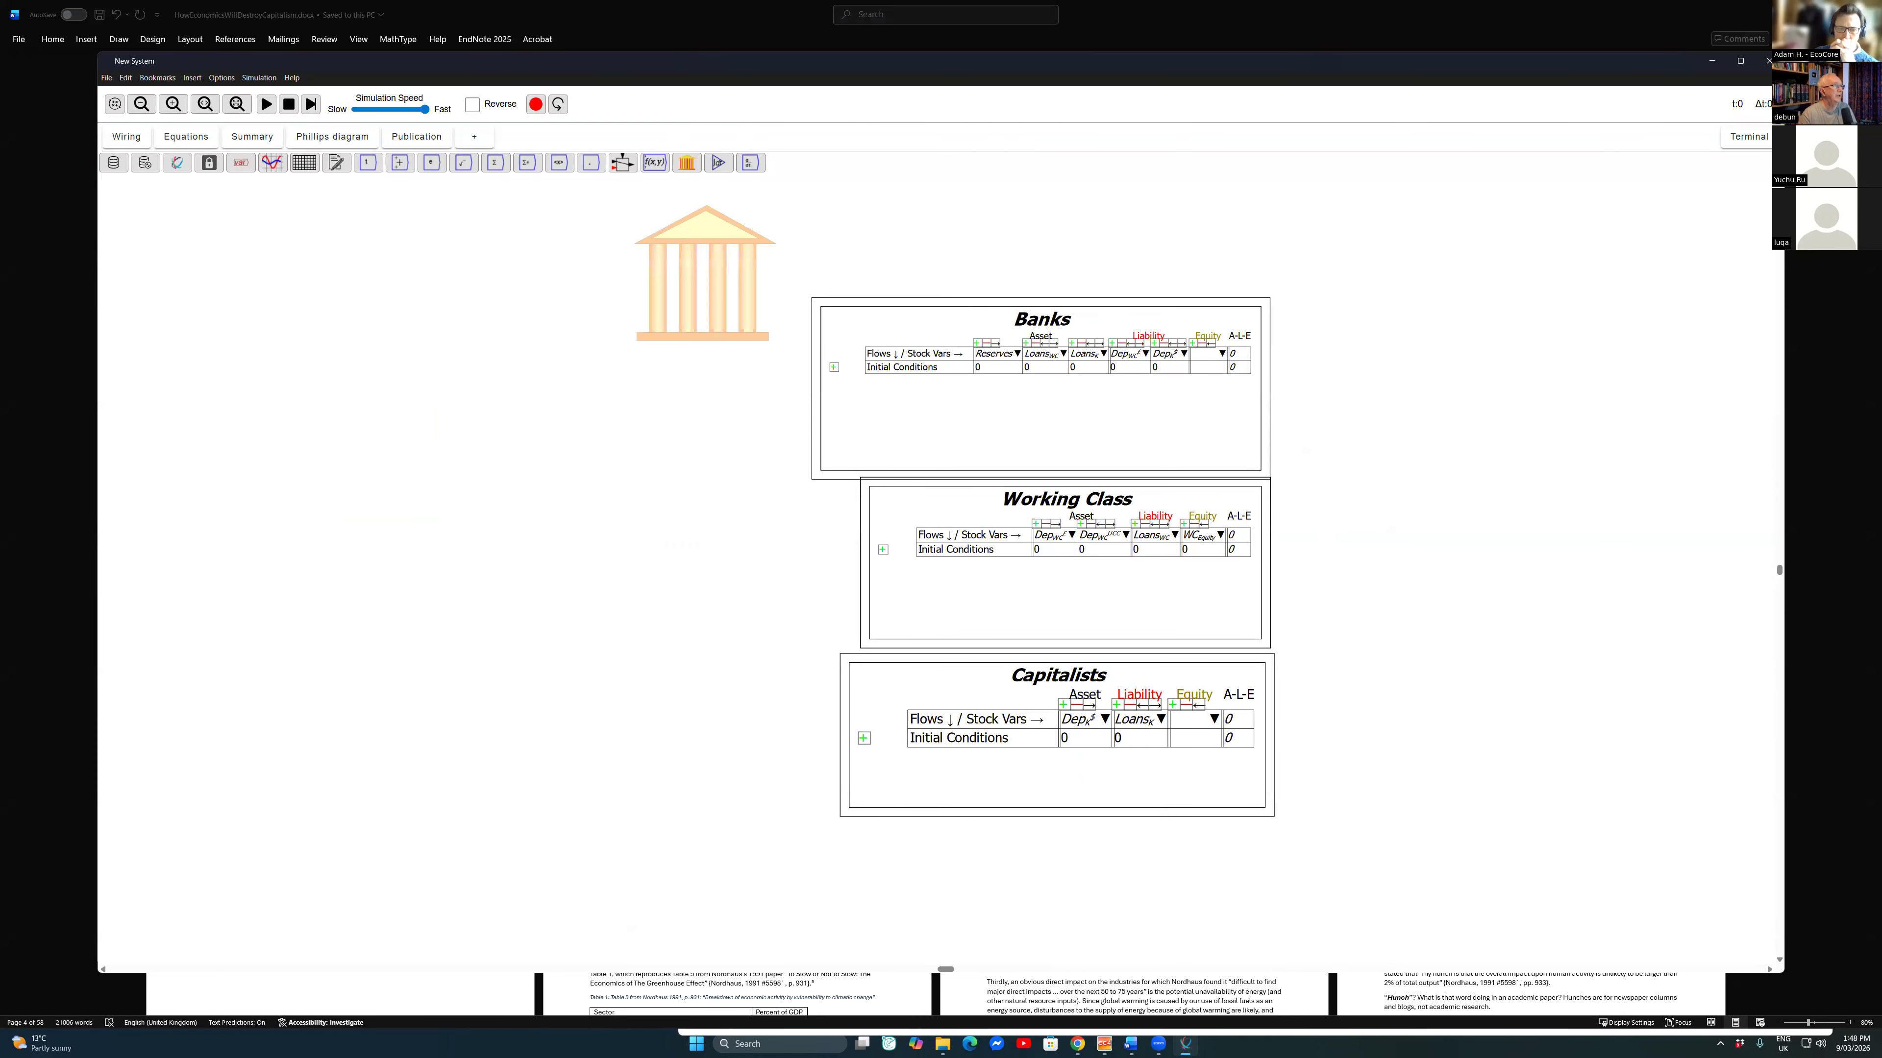
click(1454, 322)
right_click(1454, 321)
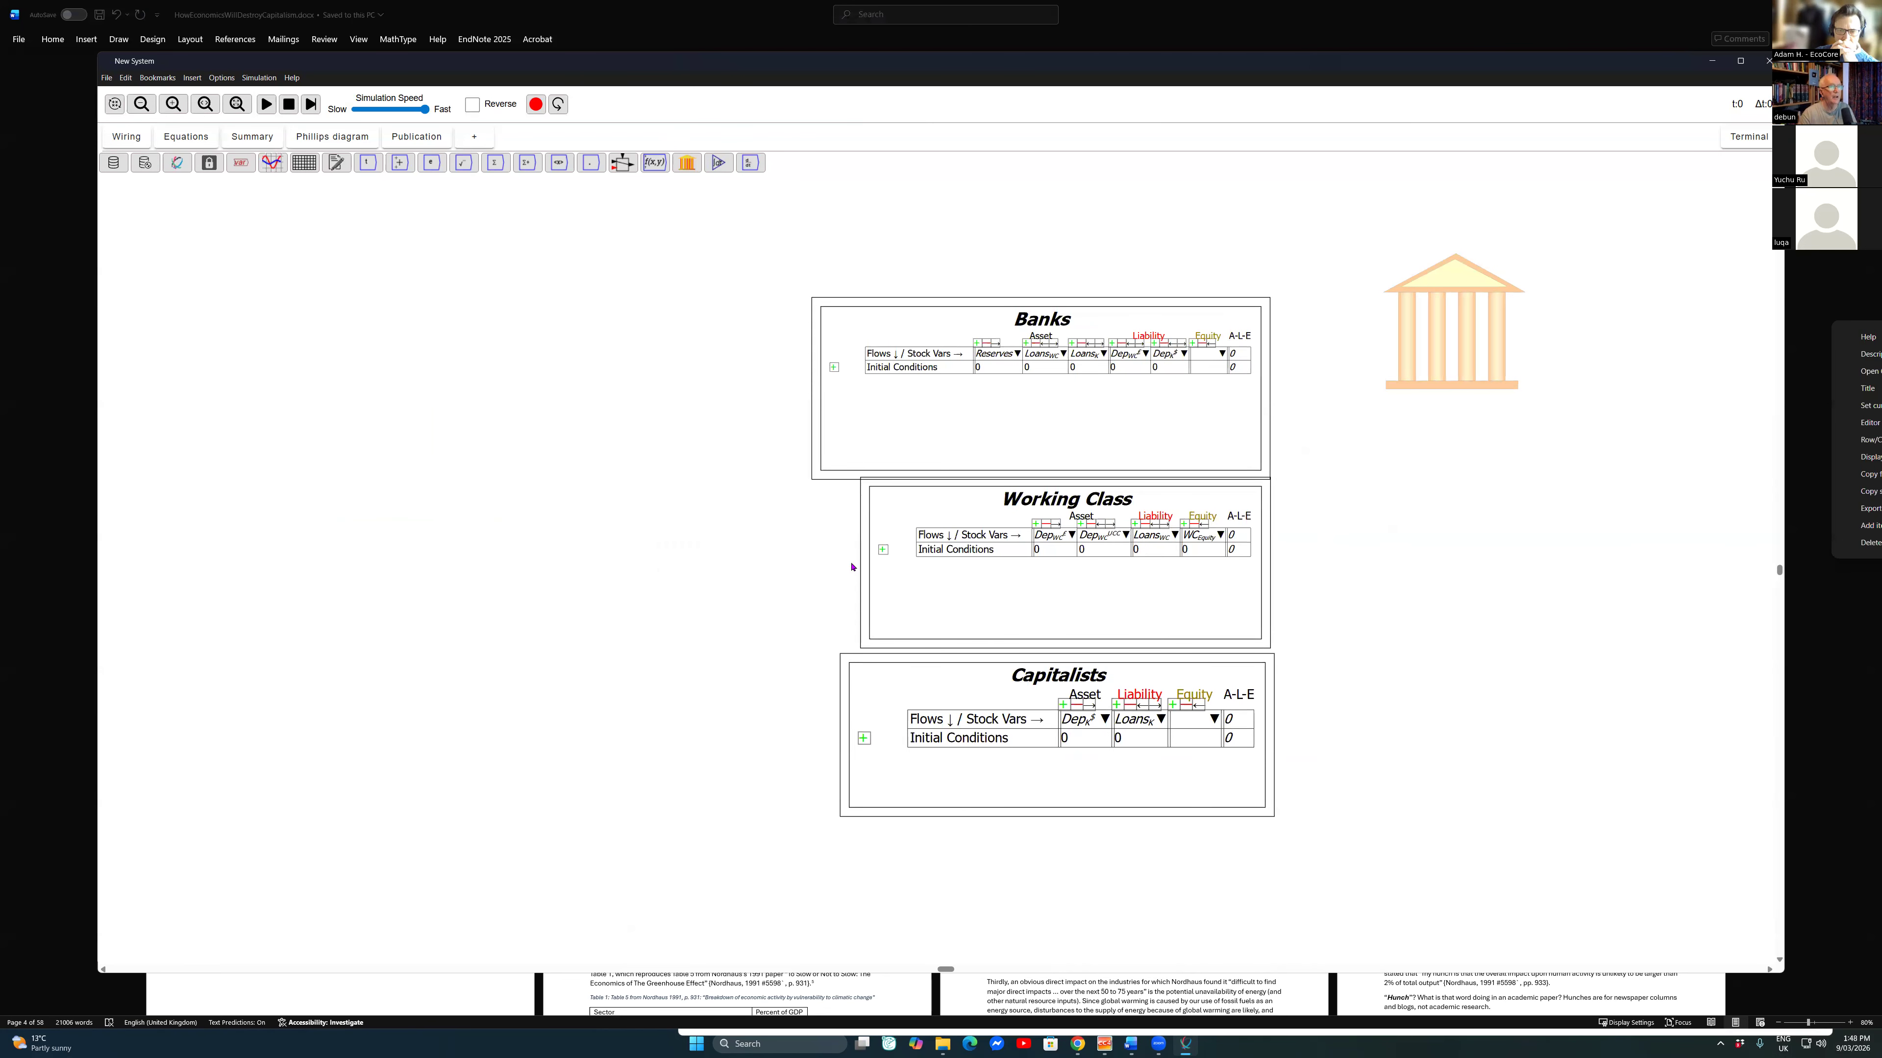
click(1867, 389)
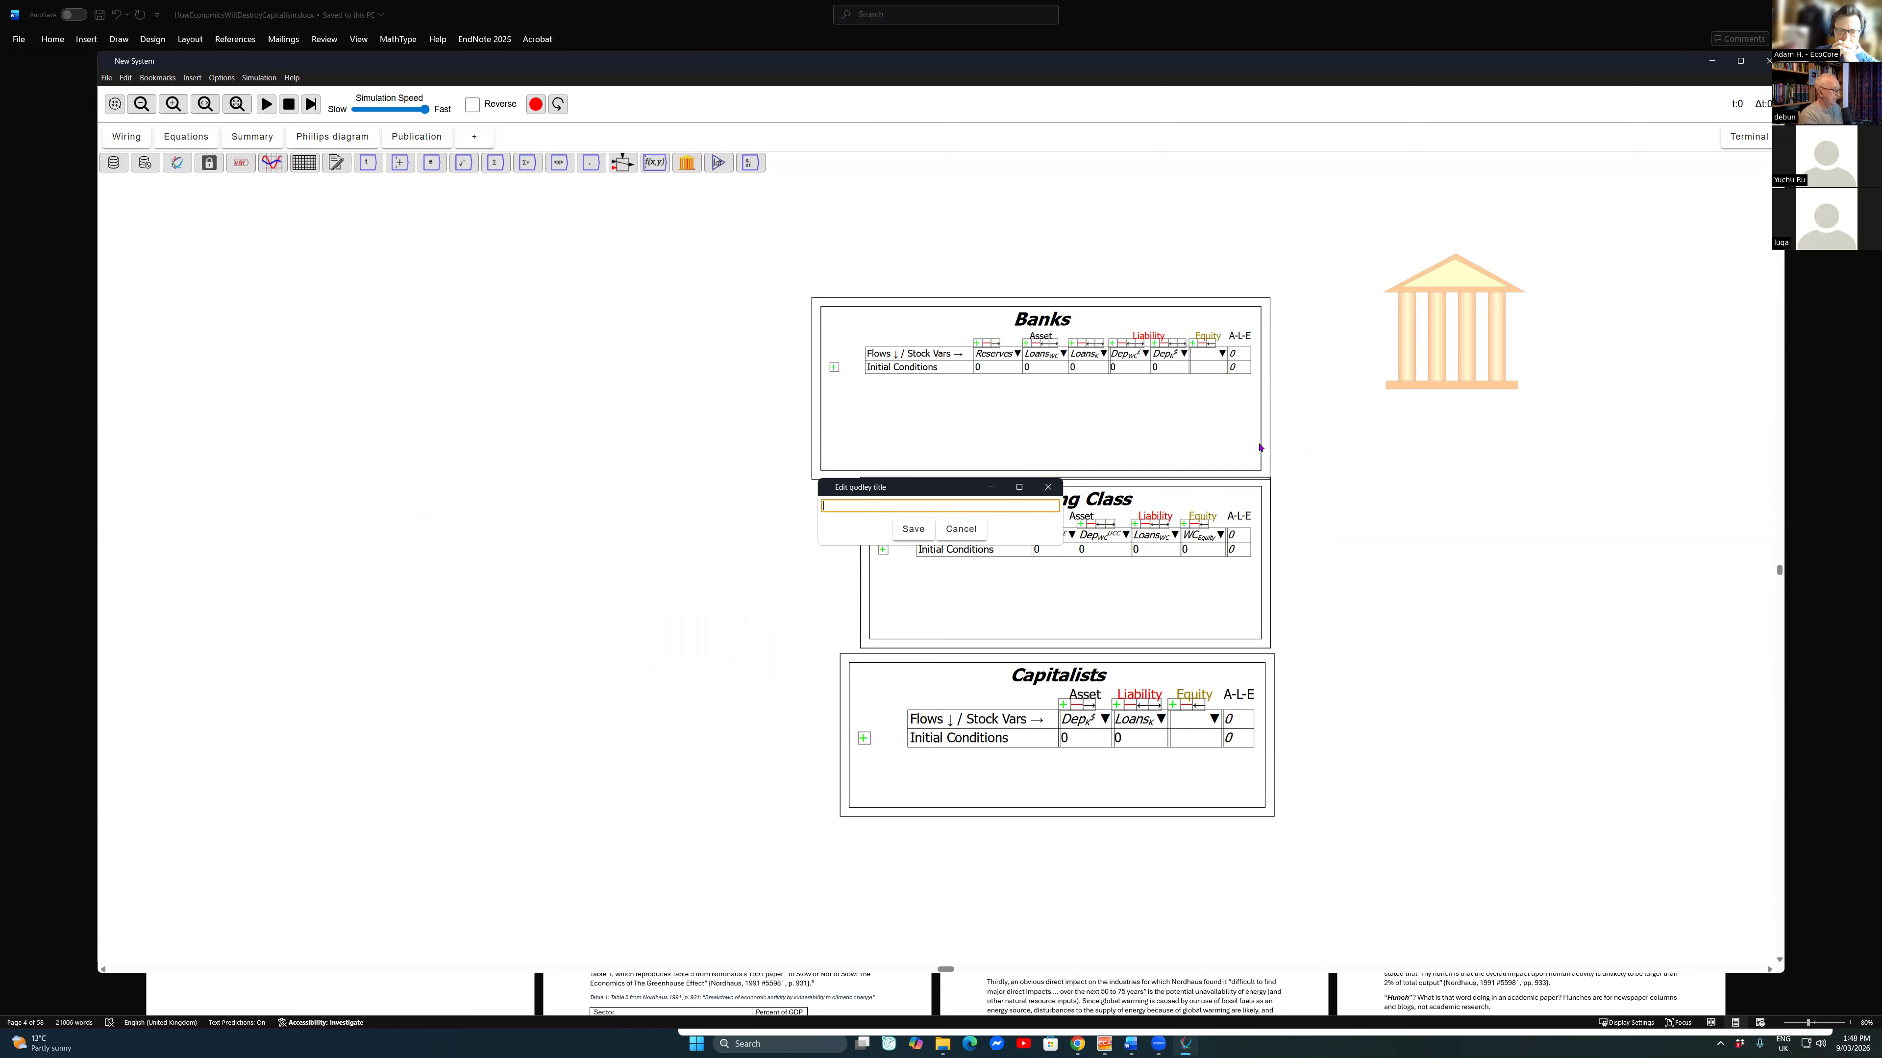
text(BoE)
key(Return)
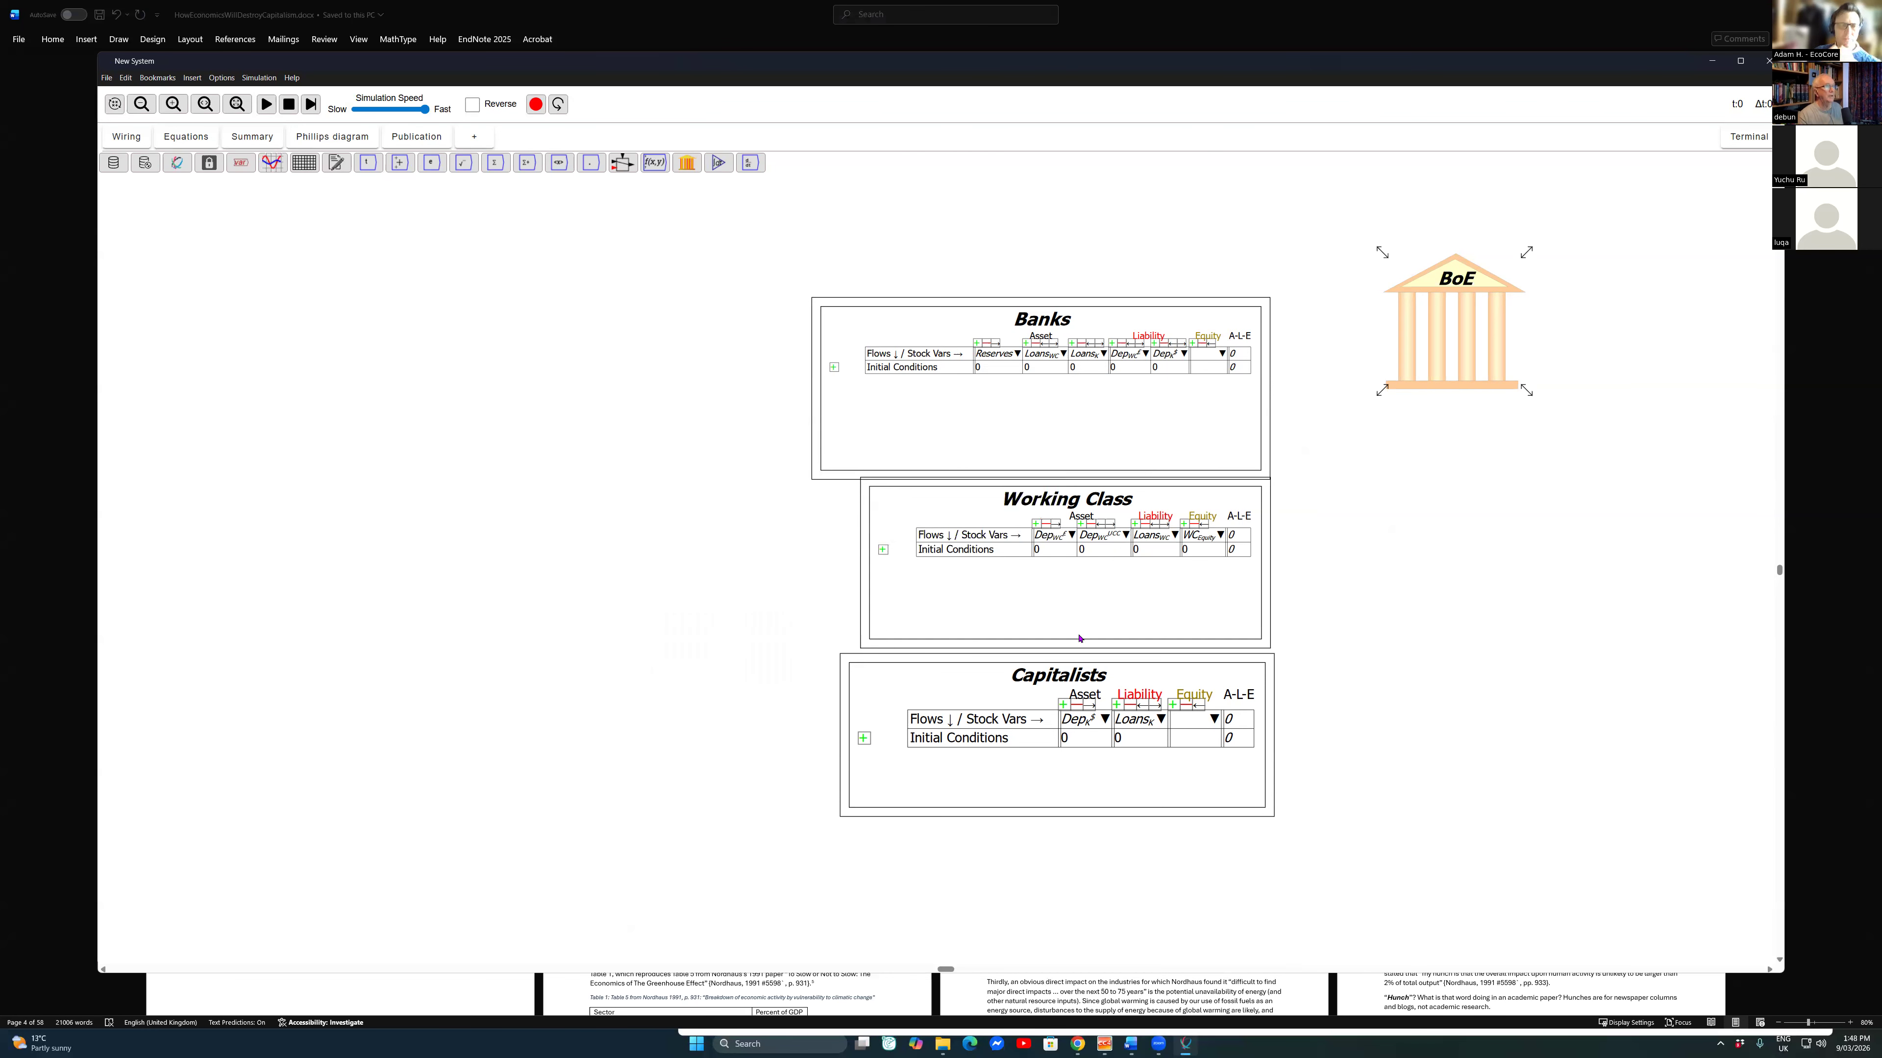
Step: Show the BoE table in editor mode on the canvas and enlarge it
right_click(1453, 327)
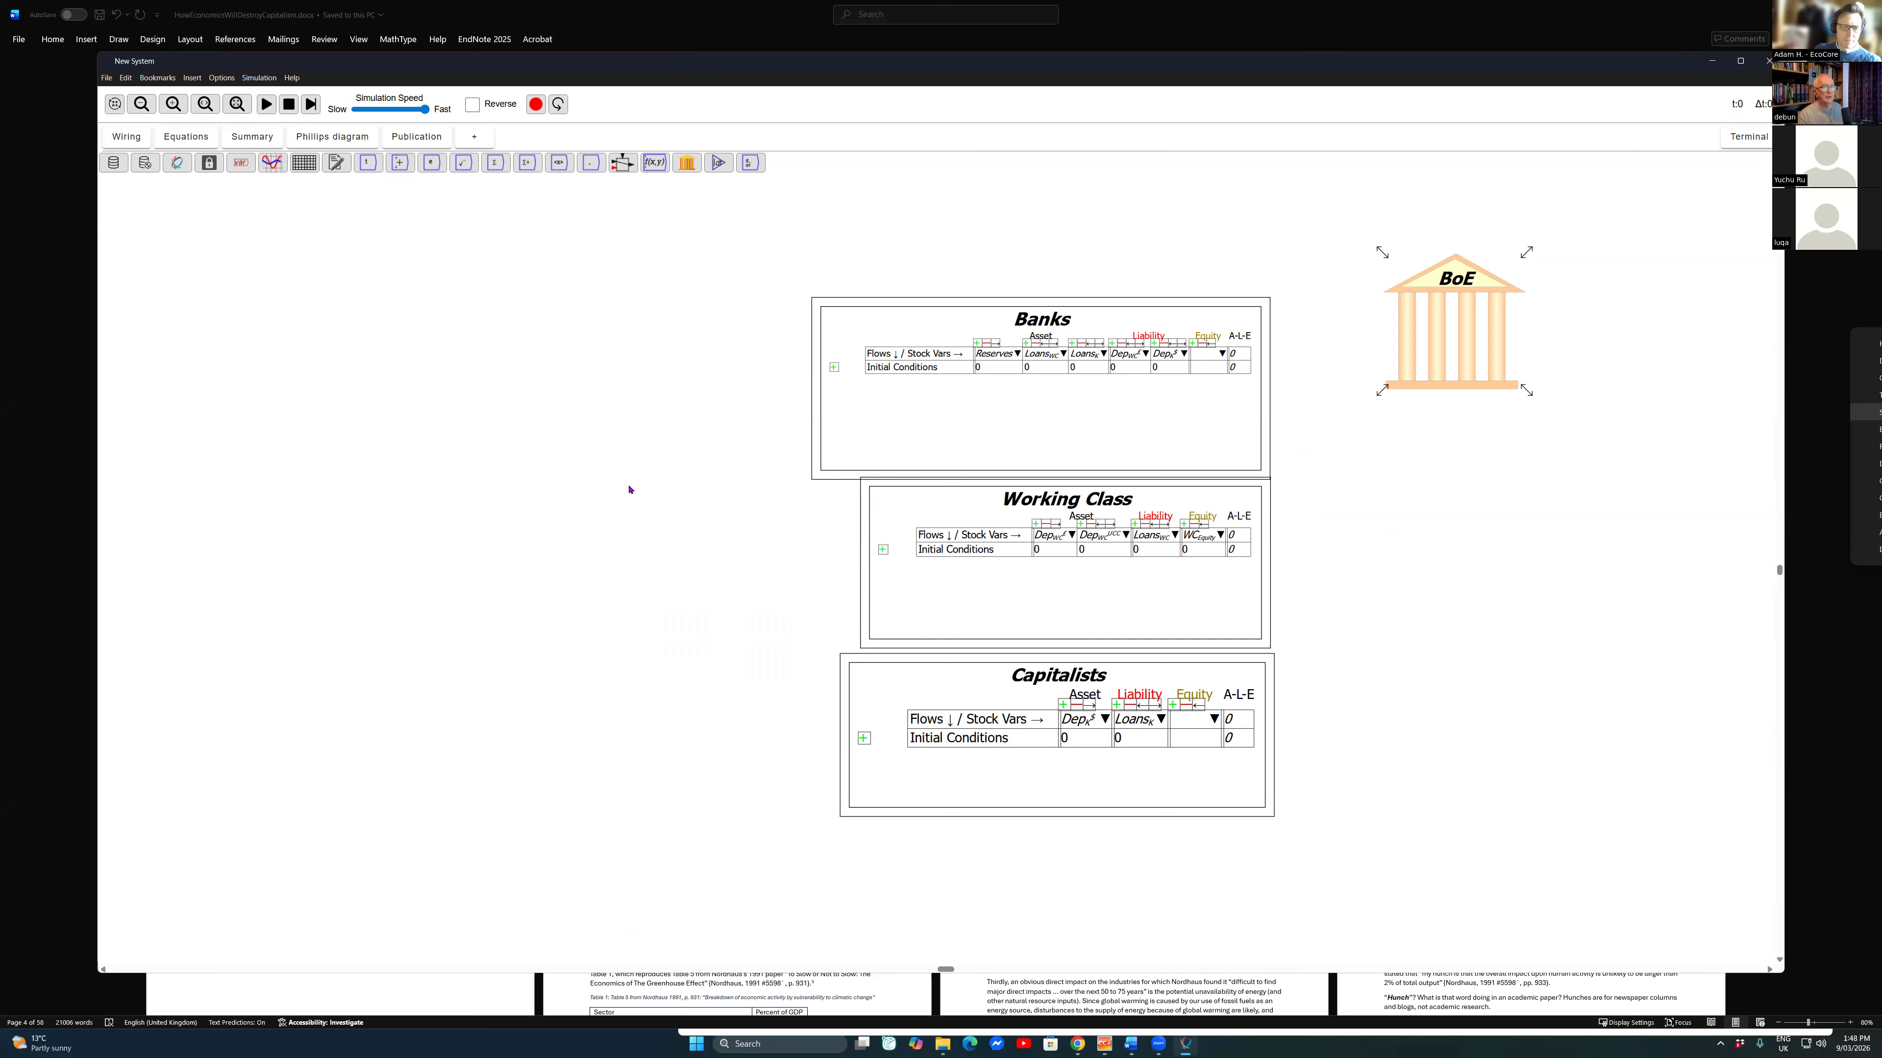
click(1877, 430)
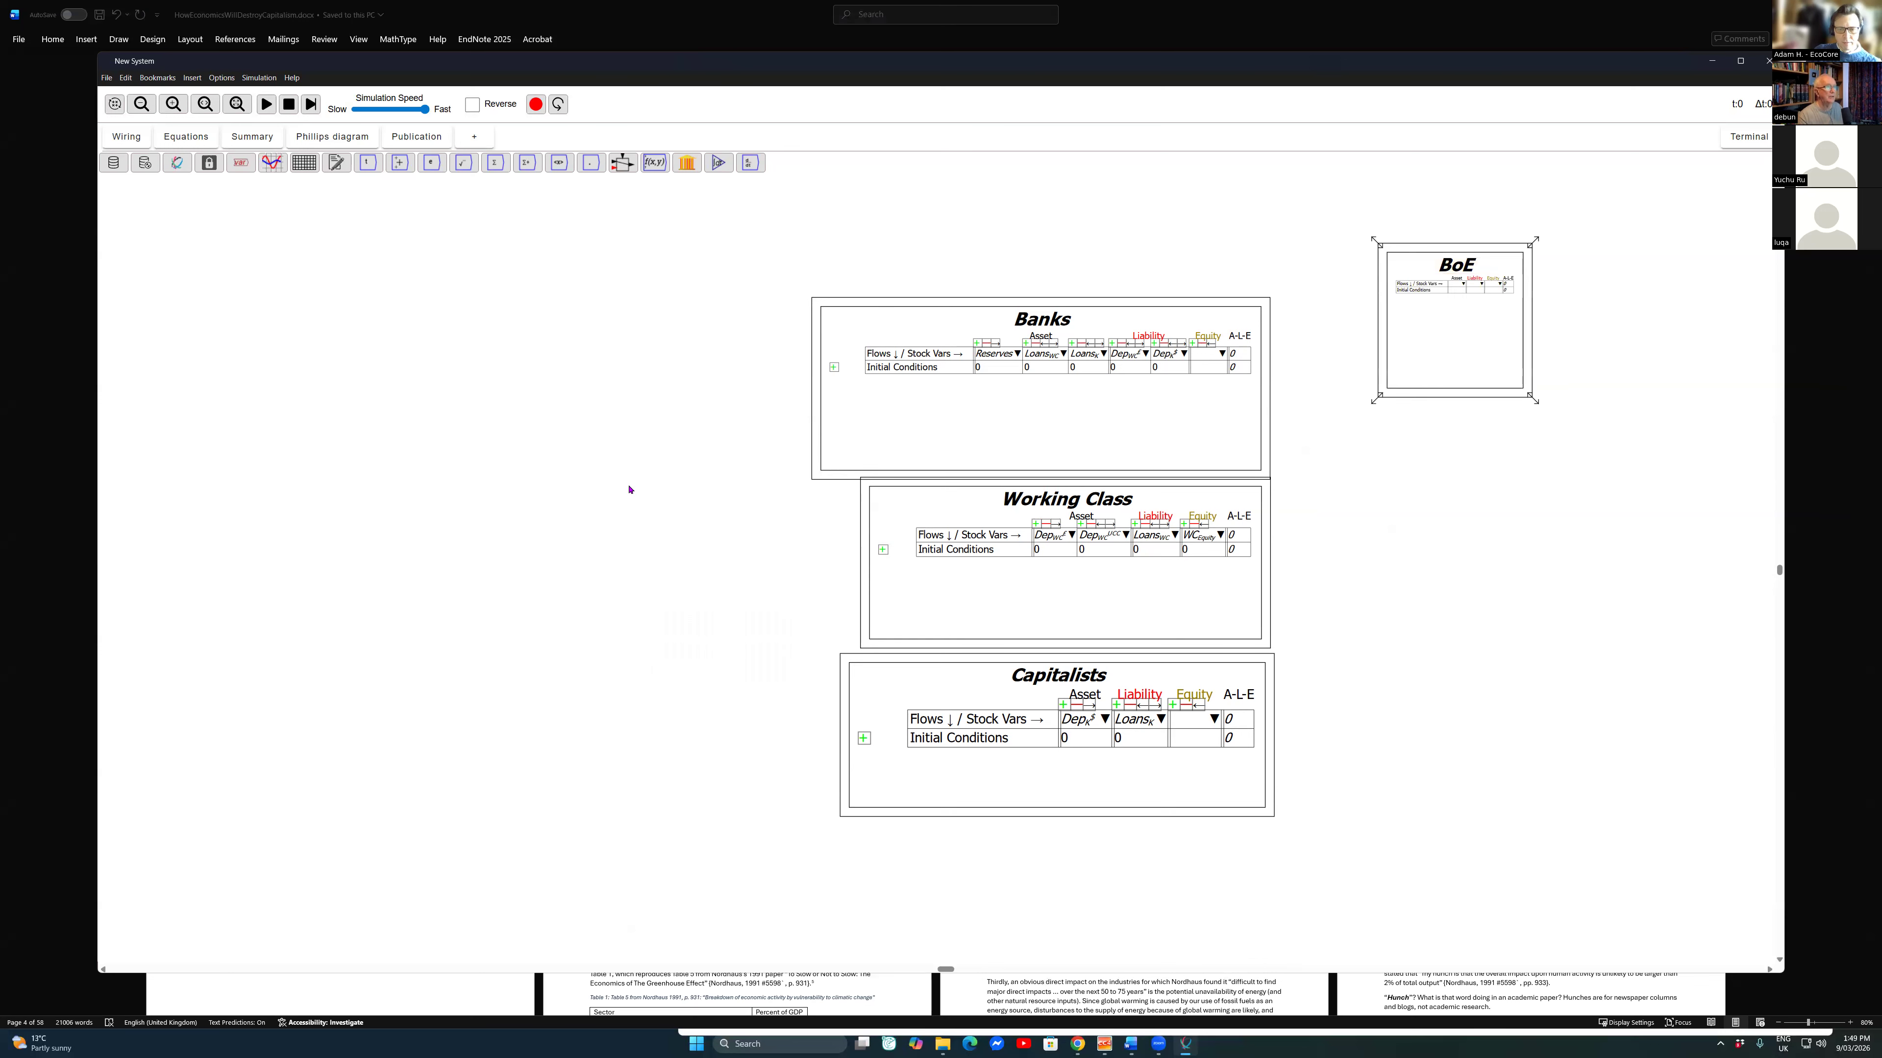
drag(1200, 415, 695, 431)
drag(1027, 413, 1376, 500)
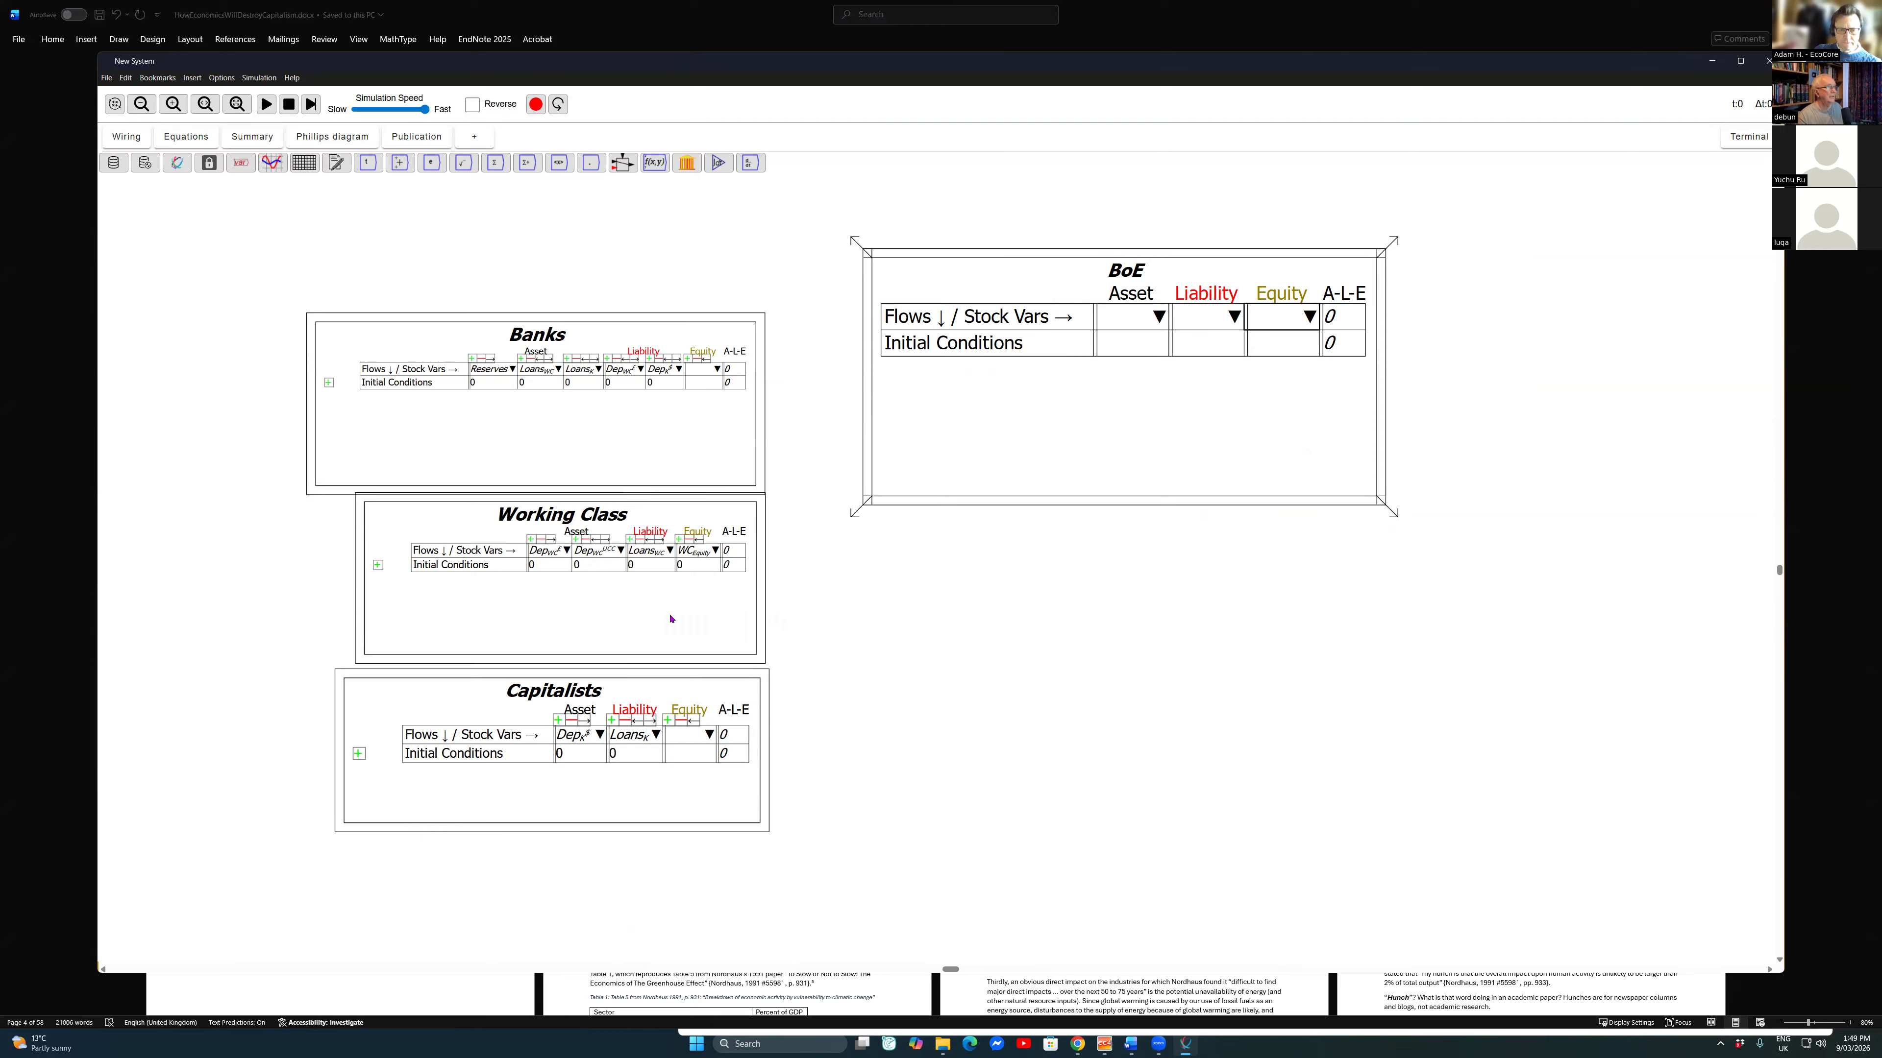
Step: Assign Reserves as the BoE table's liability and name its equity stock variable BoE_{Equity}
click(1234, 317)
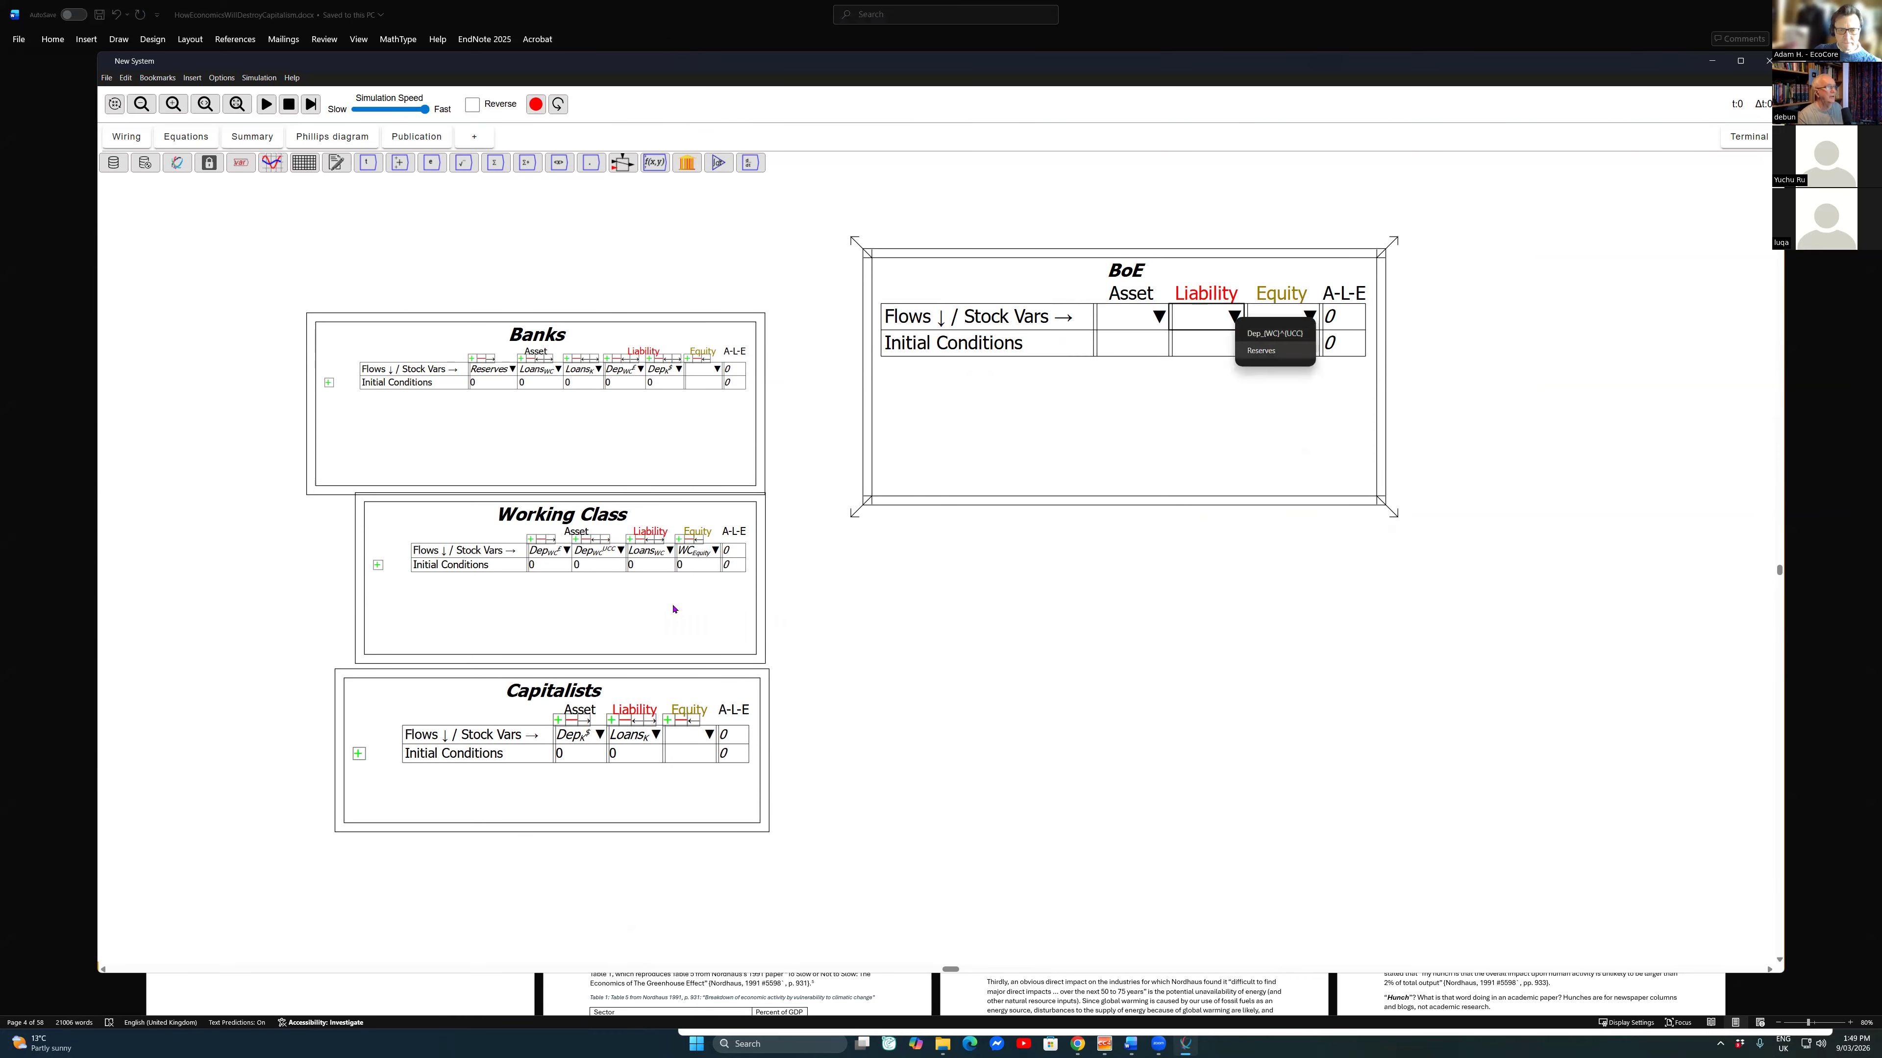
click(1262, 351)
click(1280, 317)
text(BoE_{Equity})
key(Return)
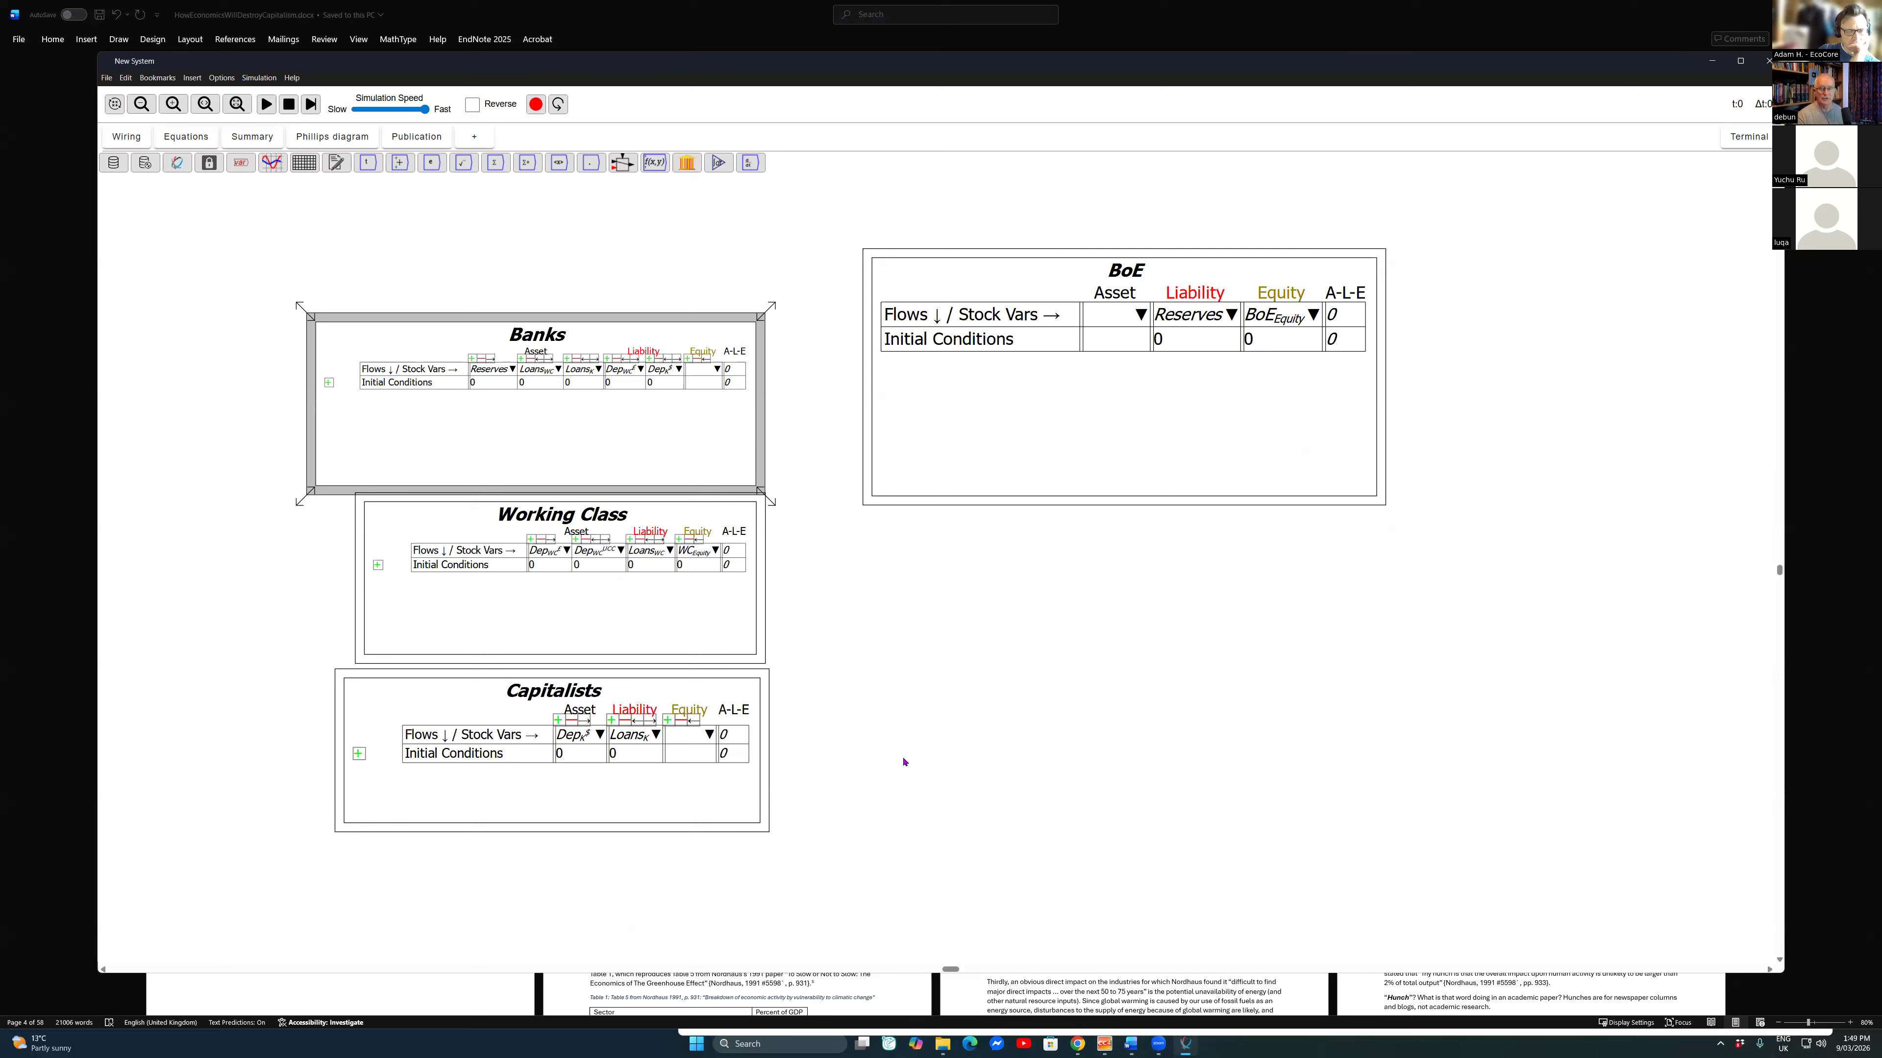
Step: Move the Banks table up, clear of the Working Class table, and add a flow row named Pay Wages to it
drag(1200, 737, 1108, 585)
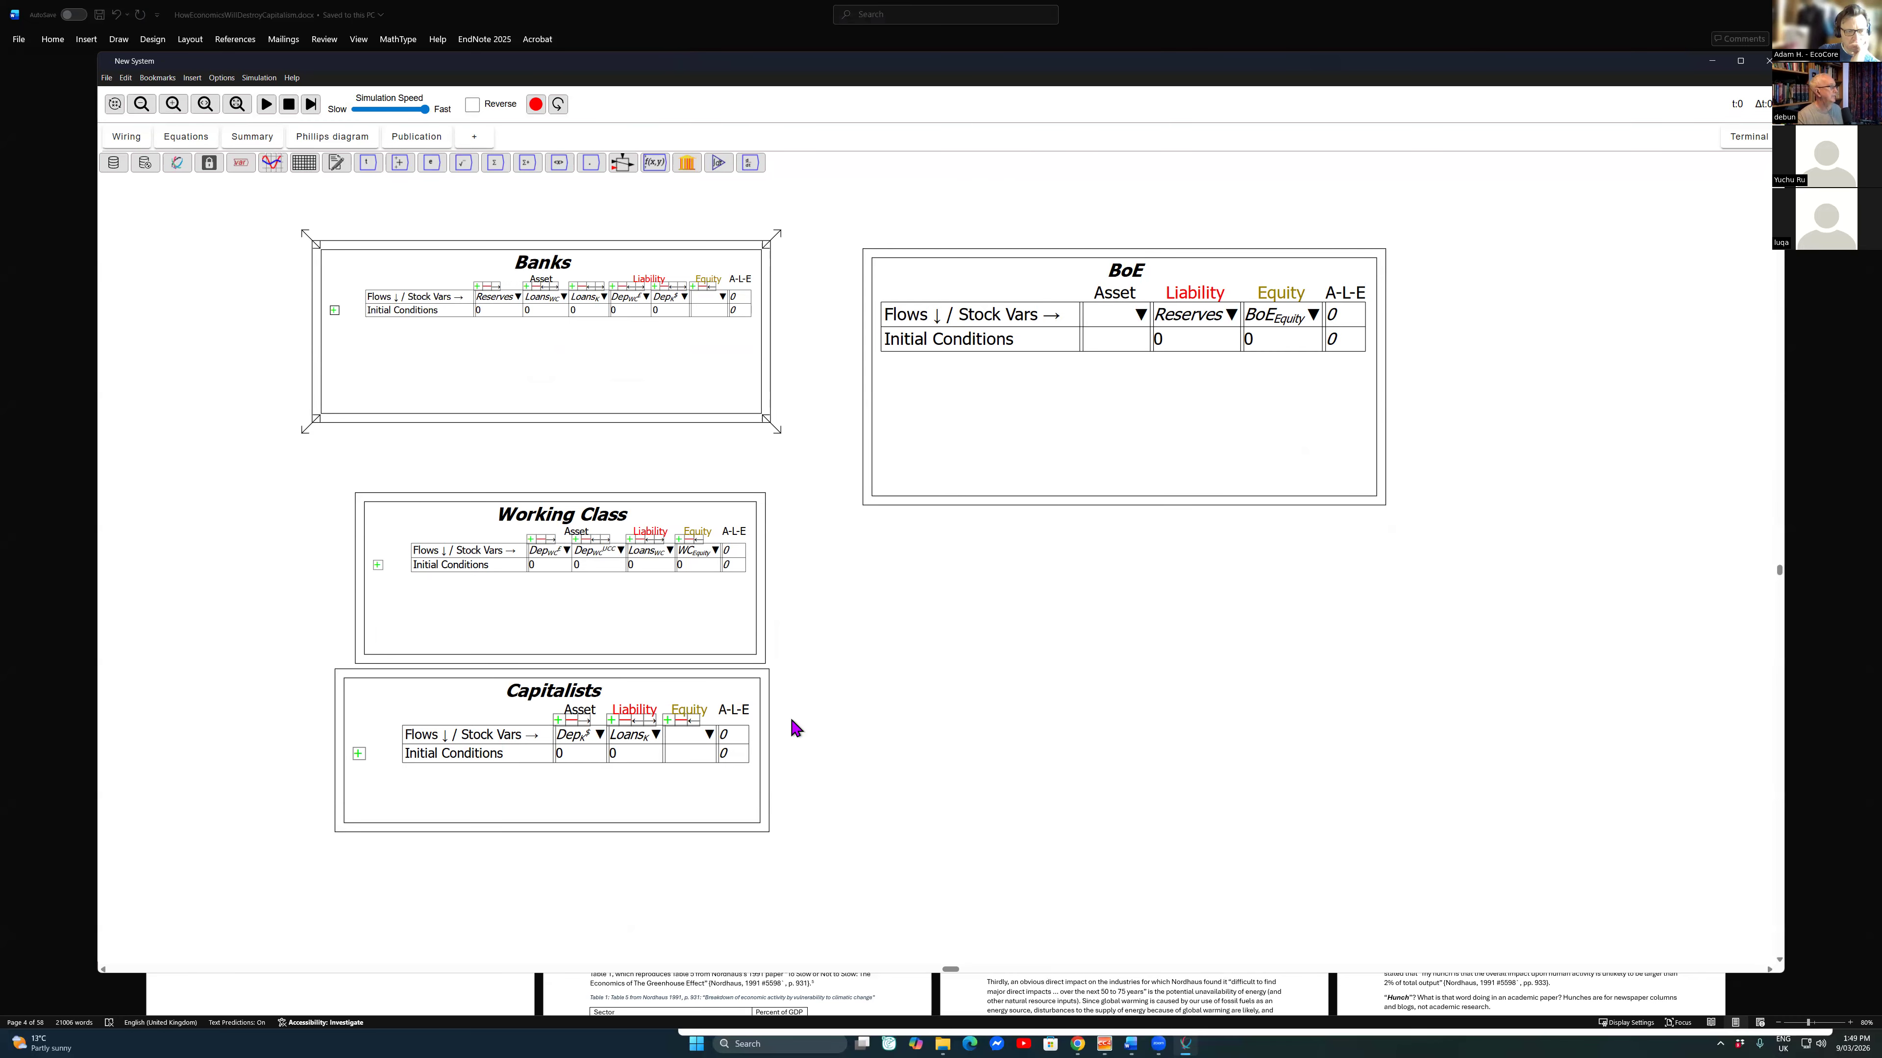
scroll(760, 767, up, 4)
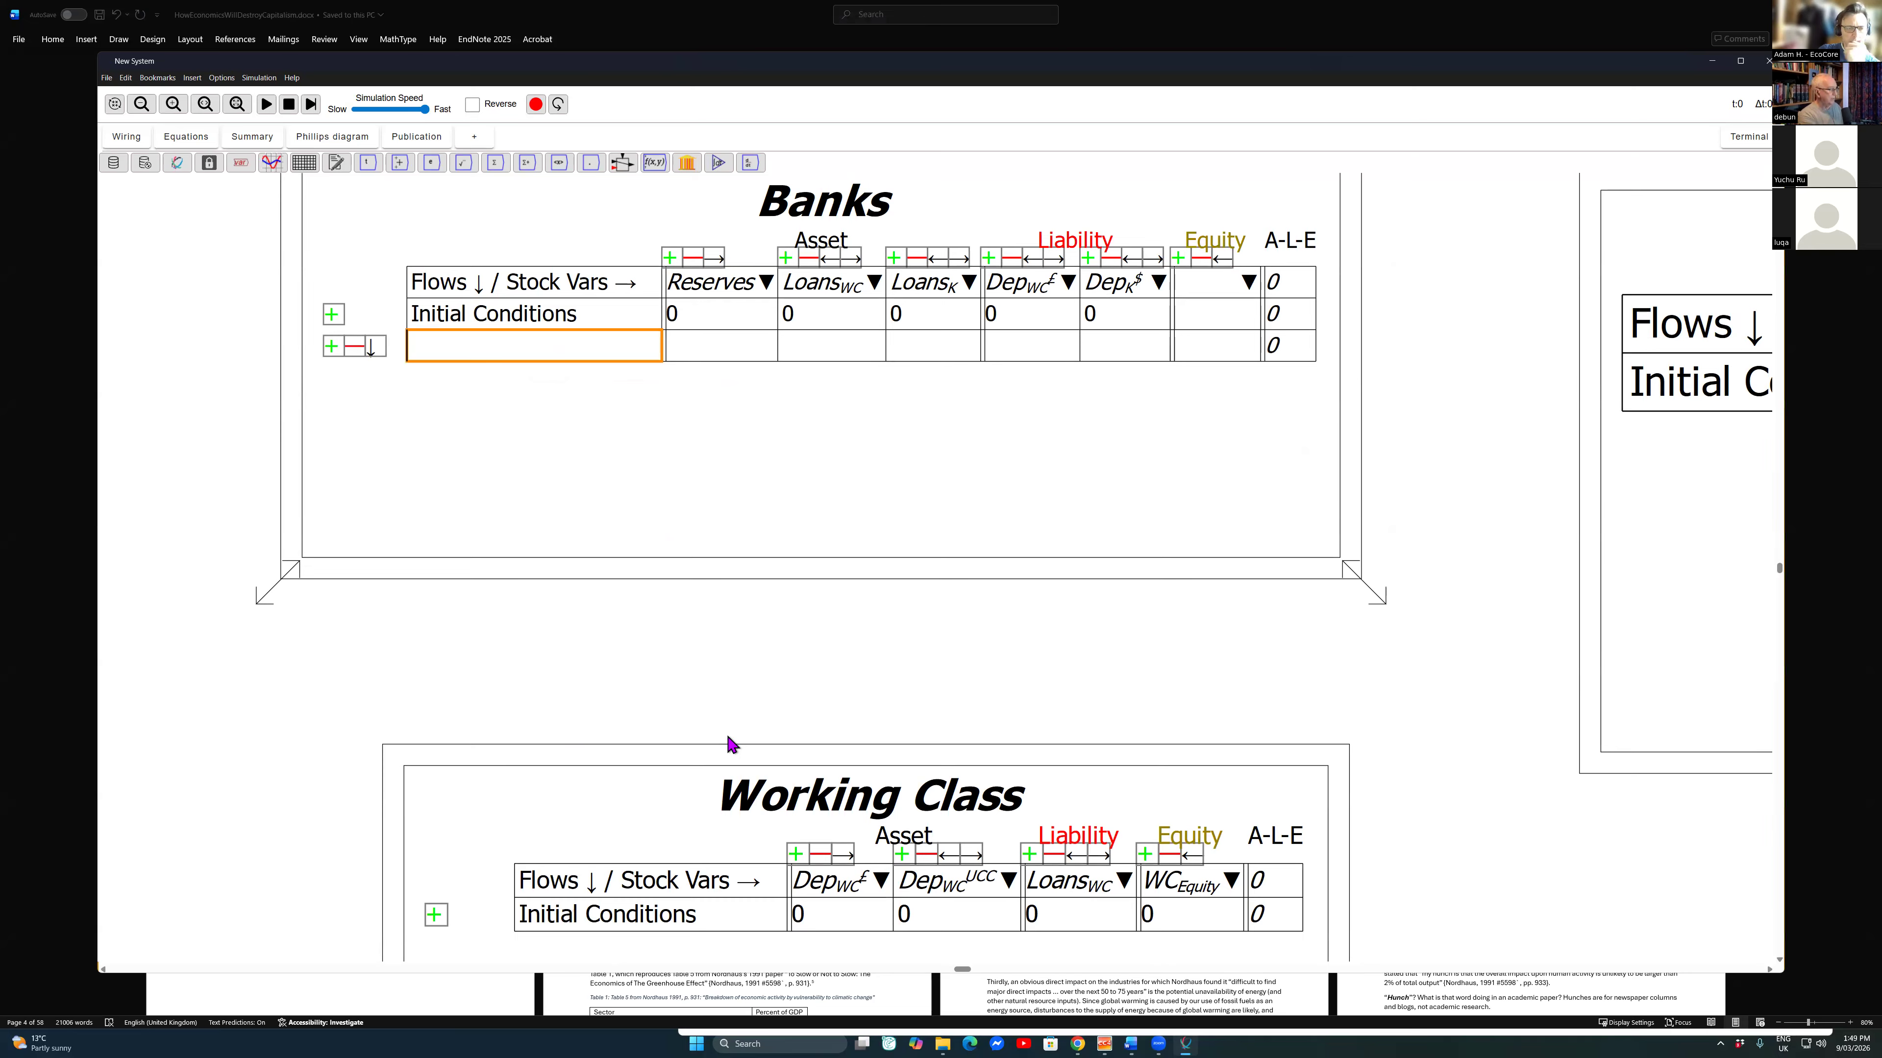
text(Pay)
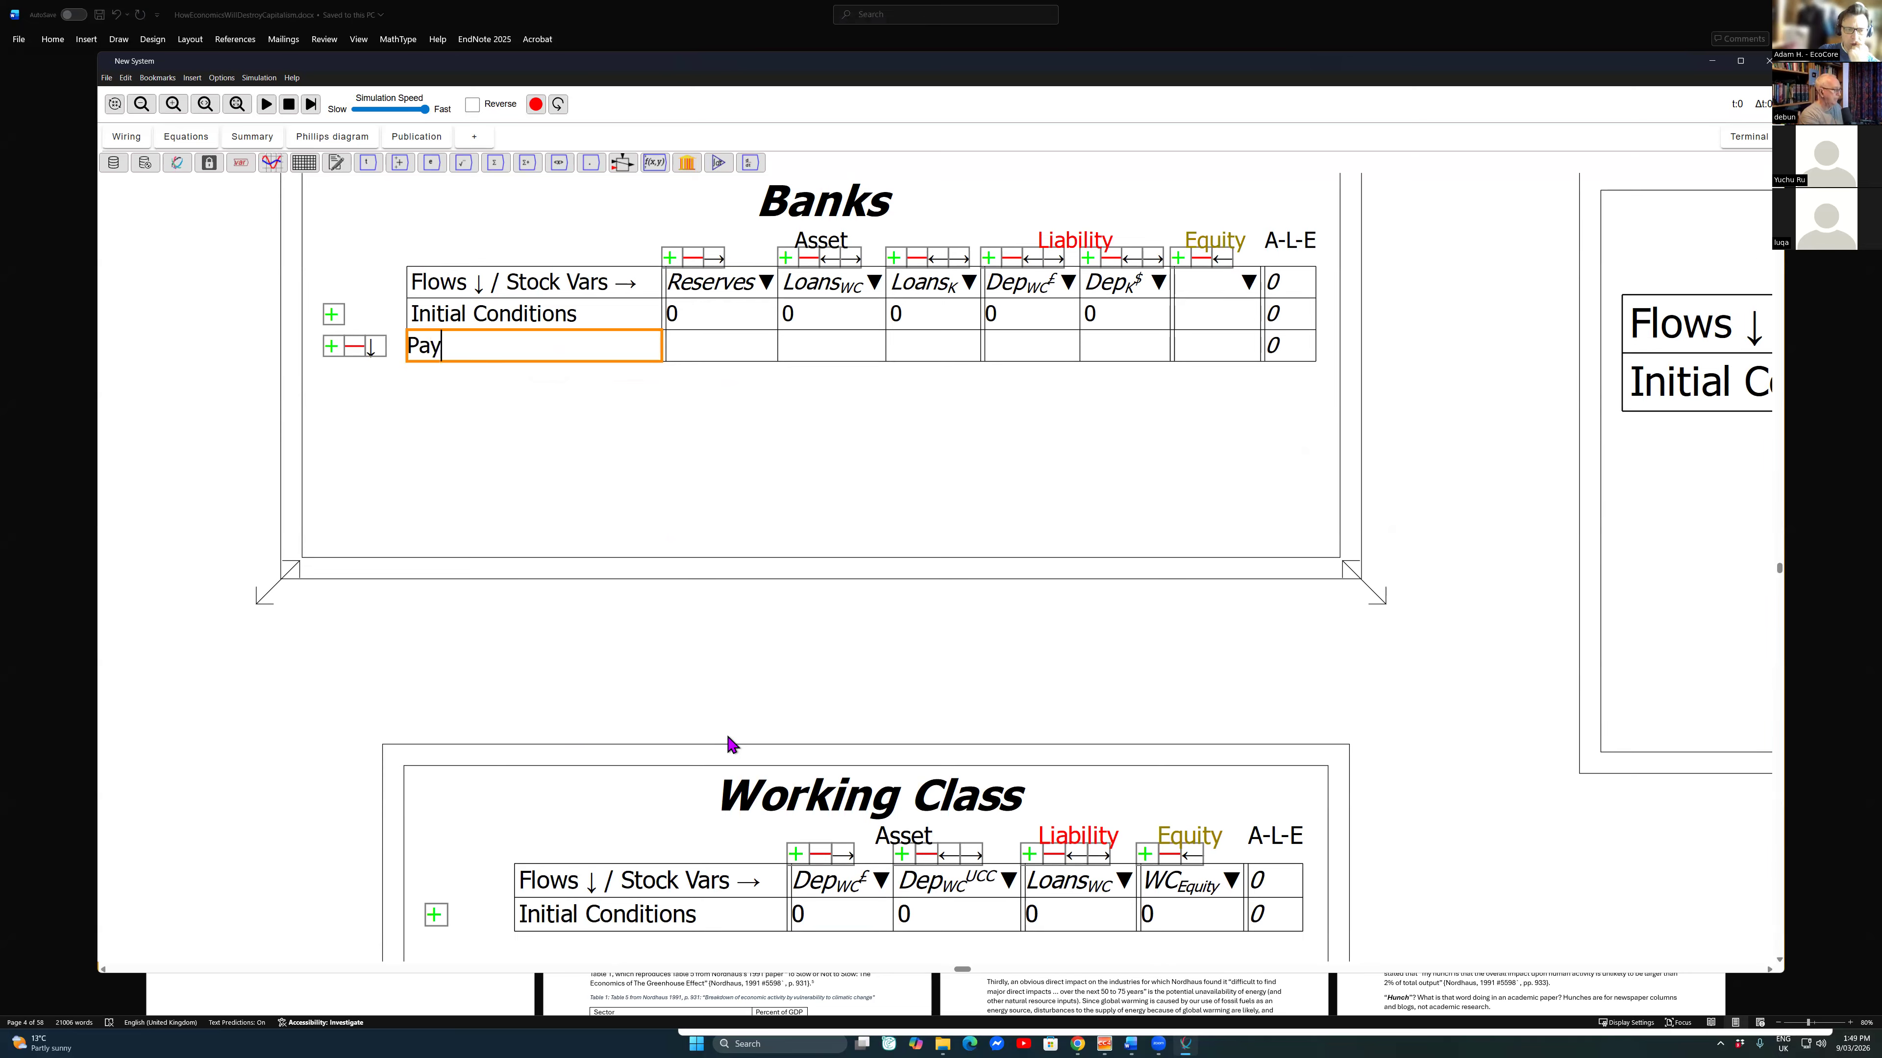
text( Wages)
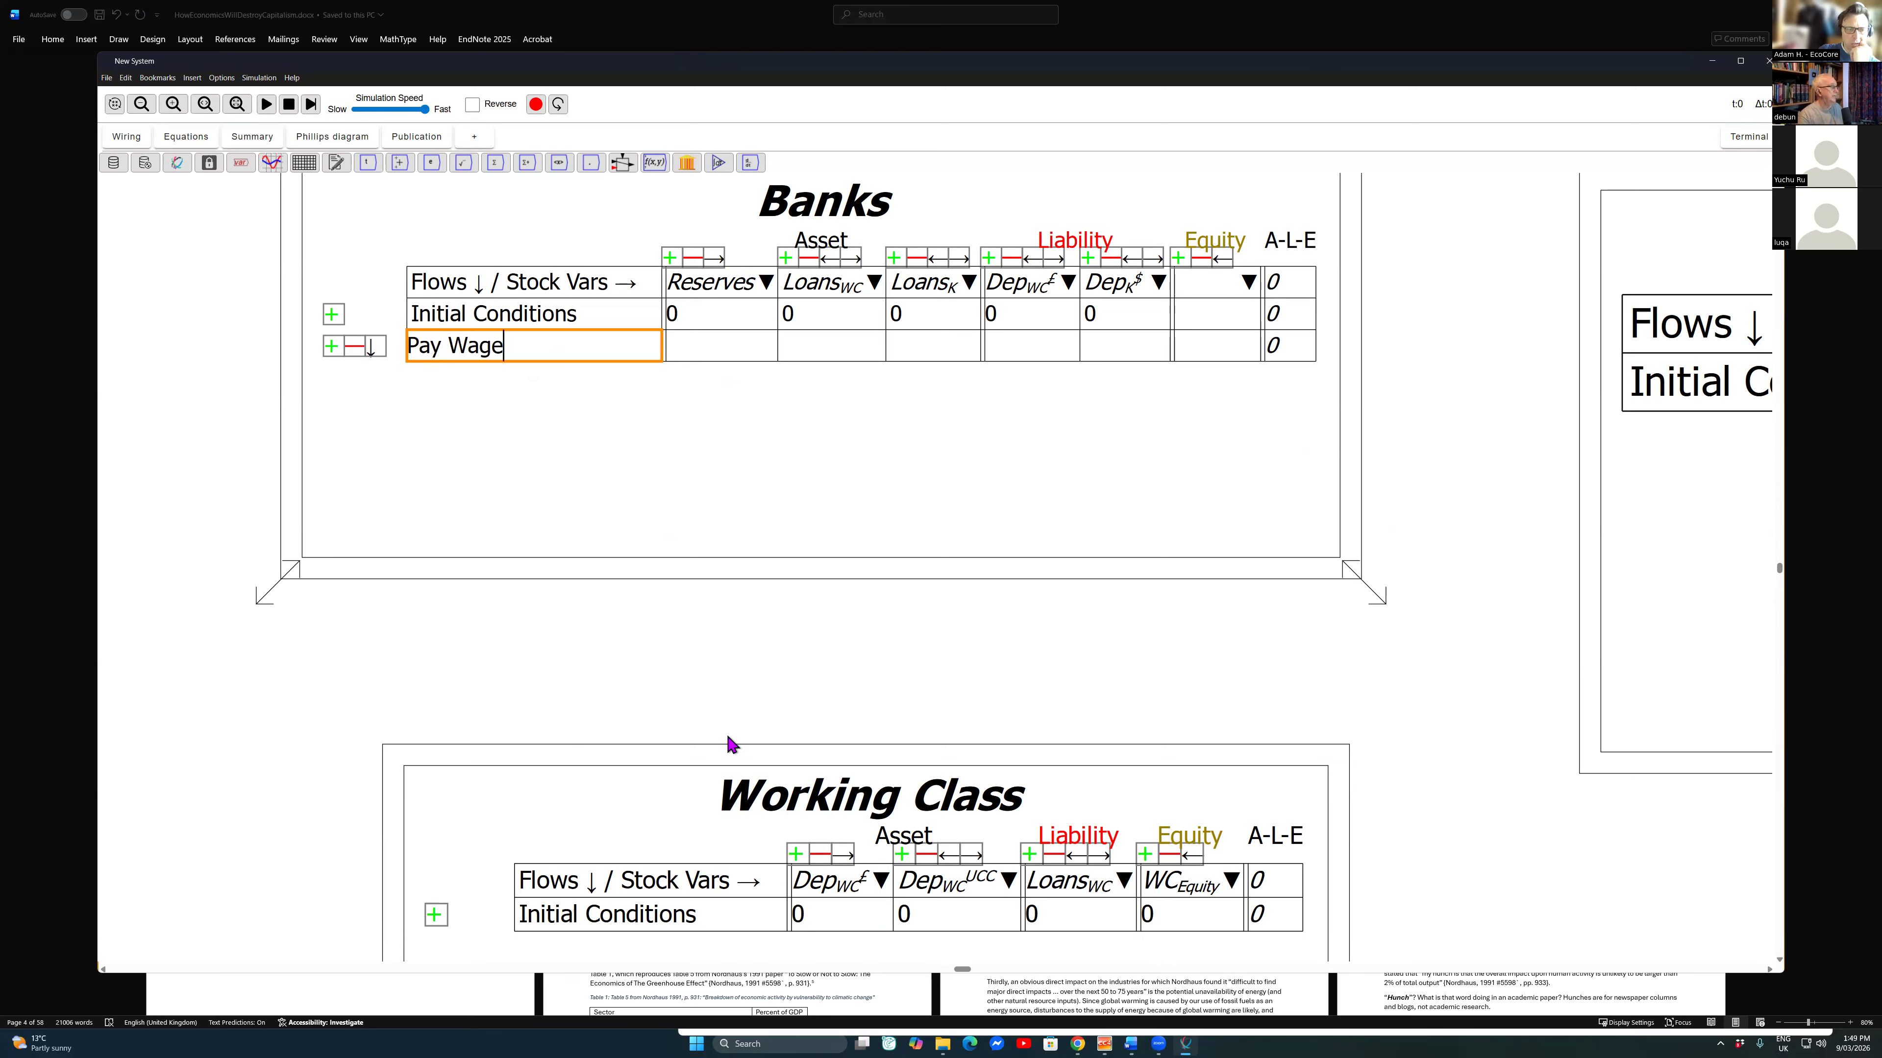
Step: Enter -Wages under the capitalists' deposits and Wages under the working-class deposits in the Pay Wages row of the Banks table
key(shift+Tab)
key(shift+Tab)
key(shift+Tab)
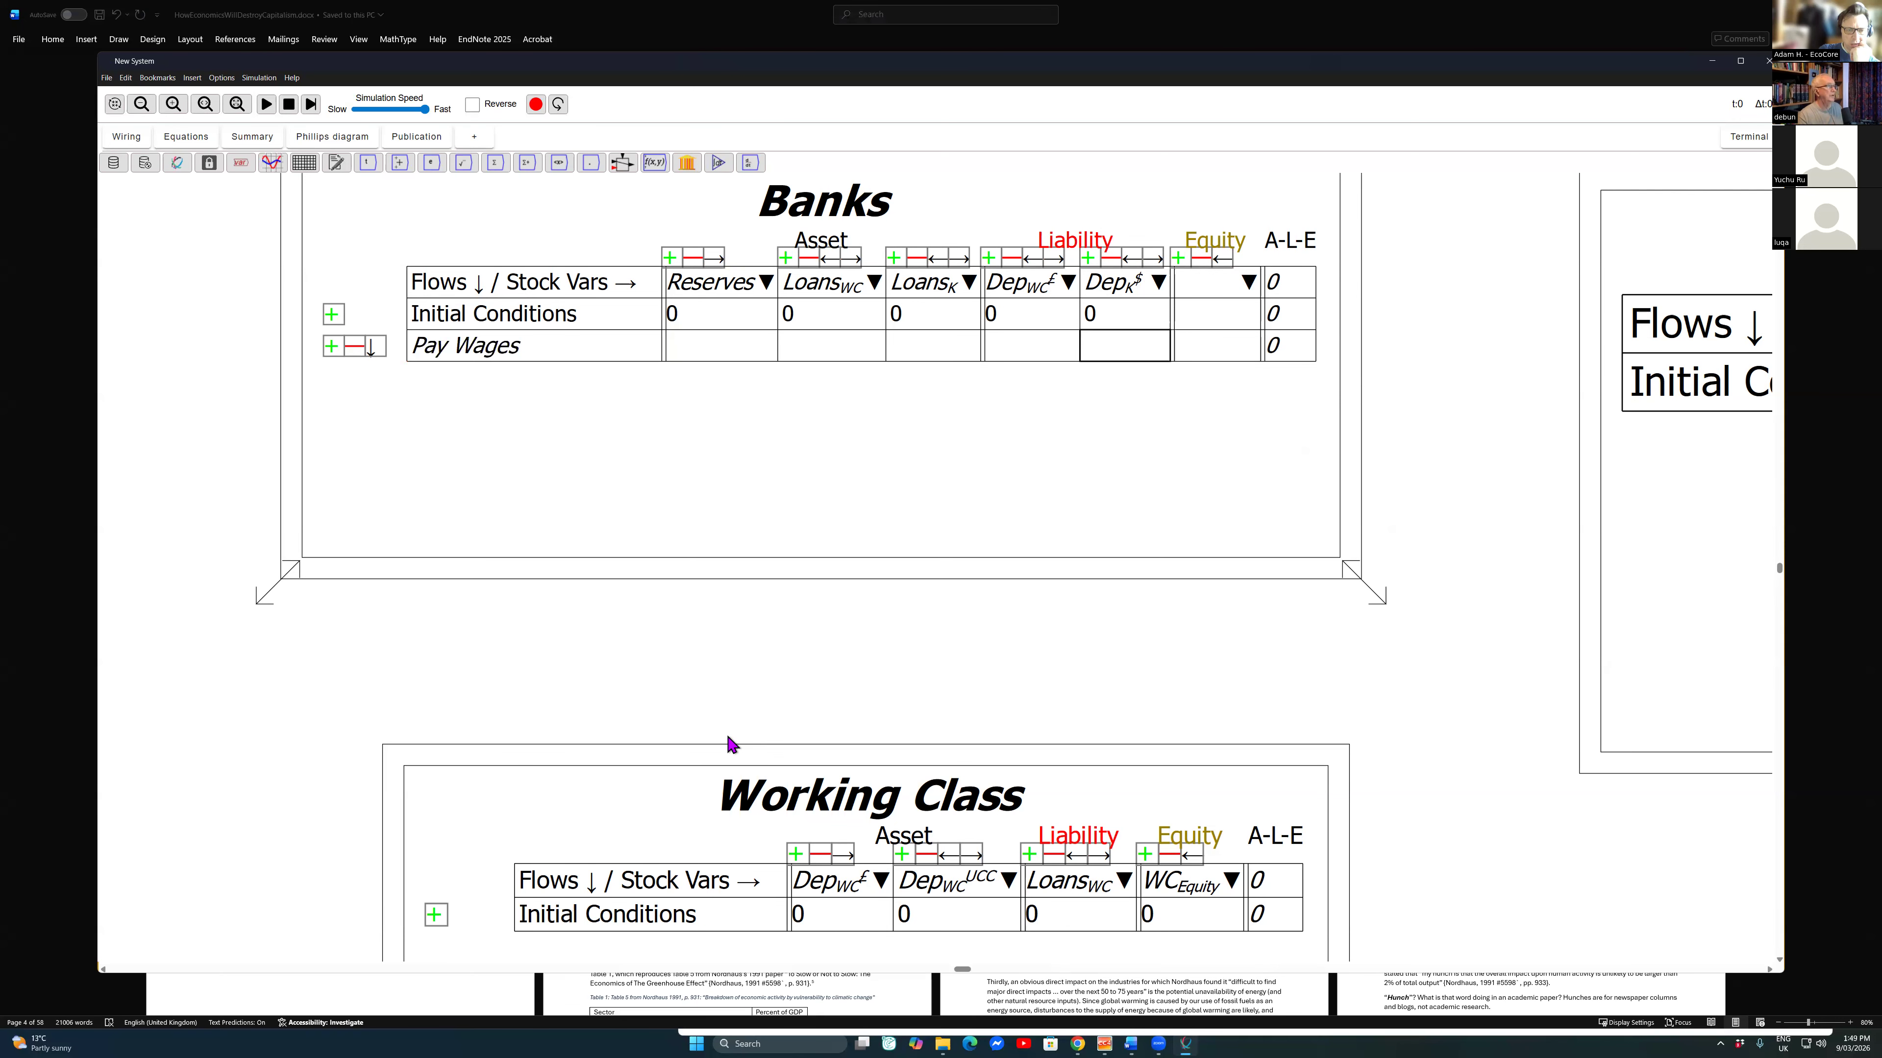
key(Tab)
key(Return)
text(-\)
key(BackSpace)
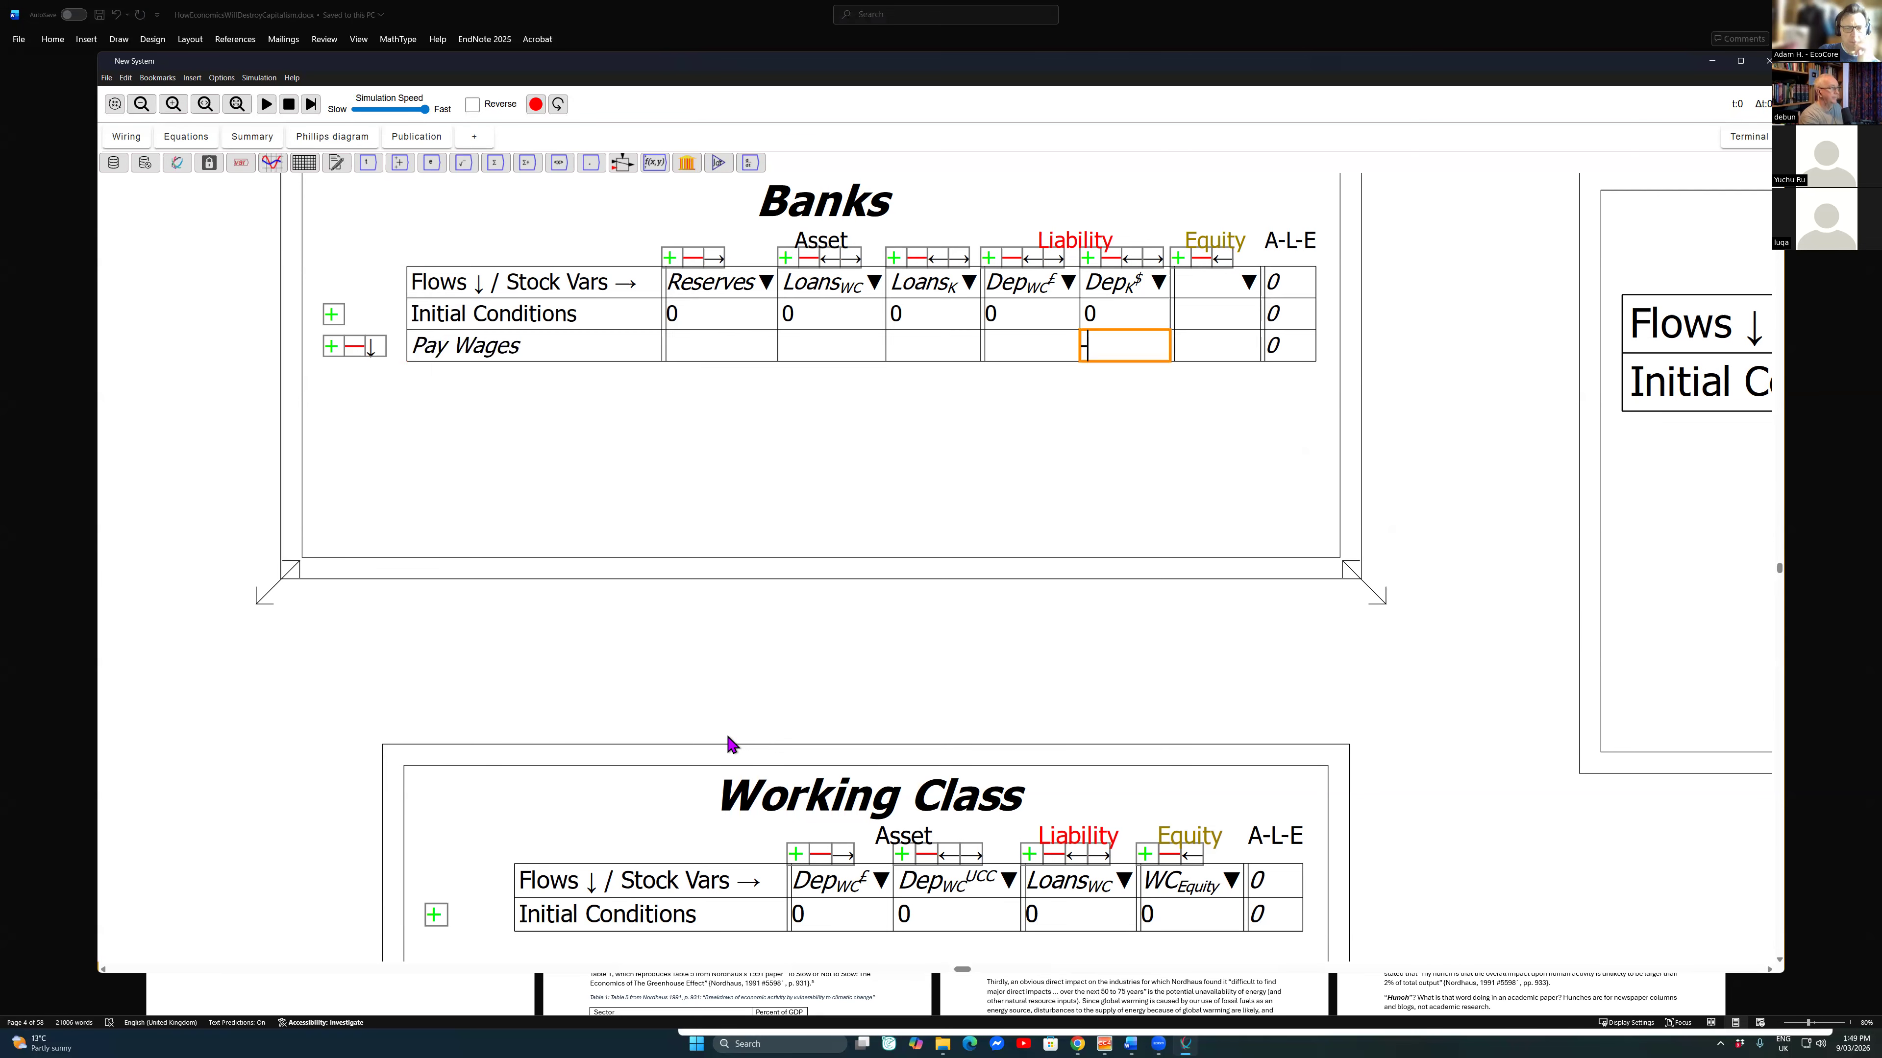
text(Wages)
key(shift+Tab)
text(Wages)
key(Return)
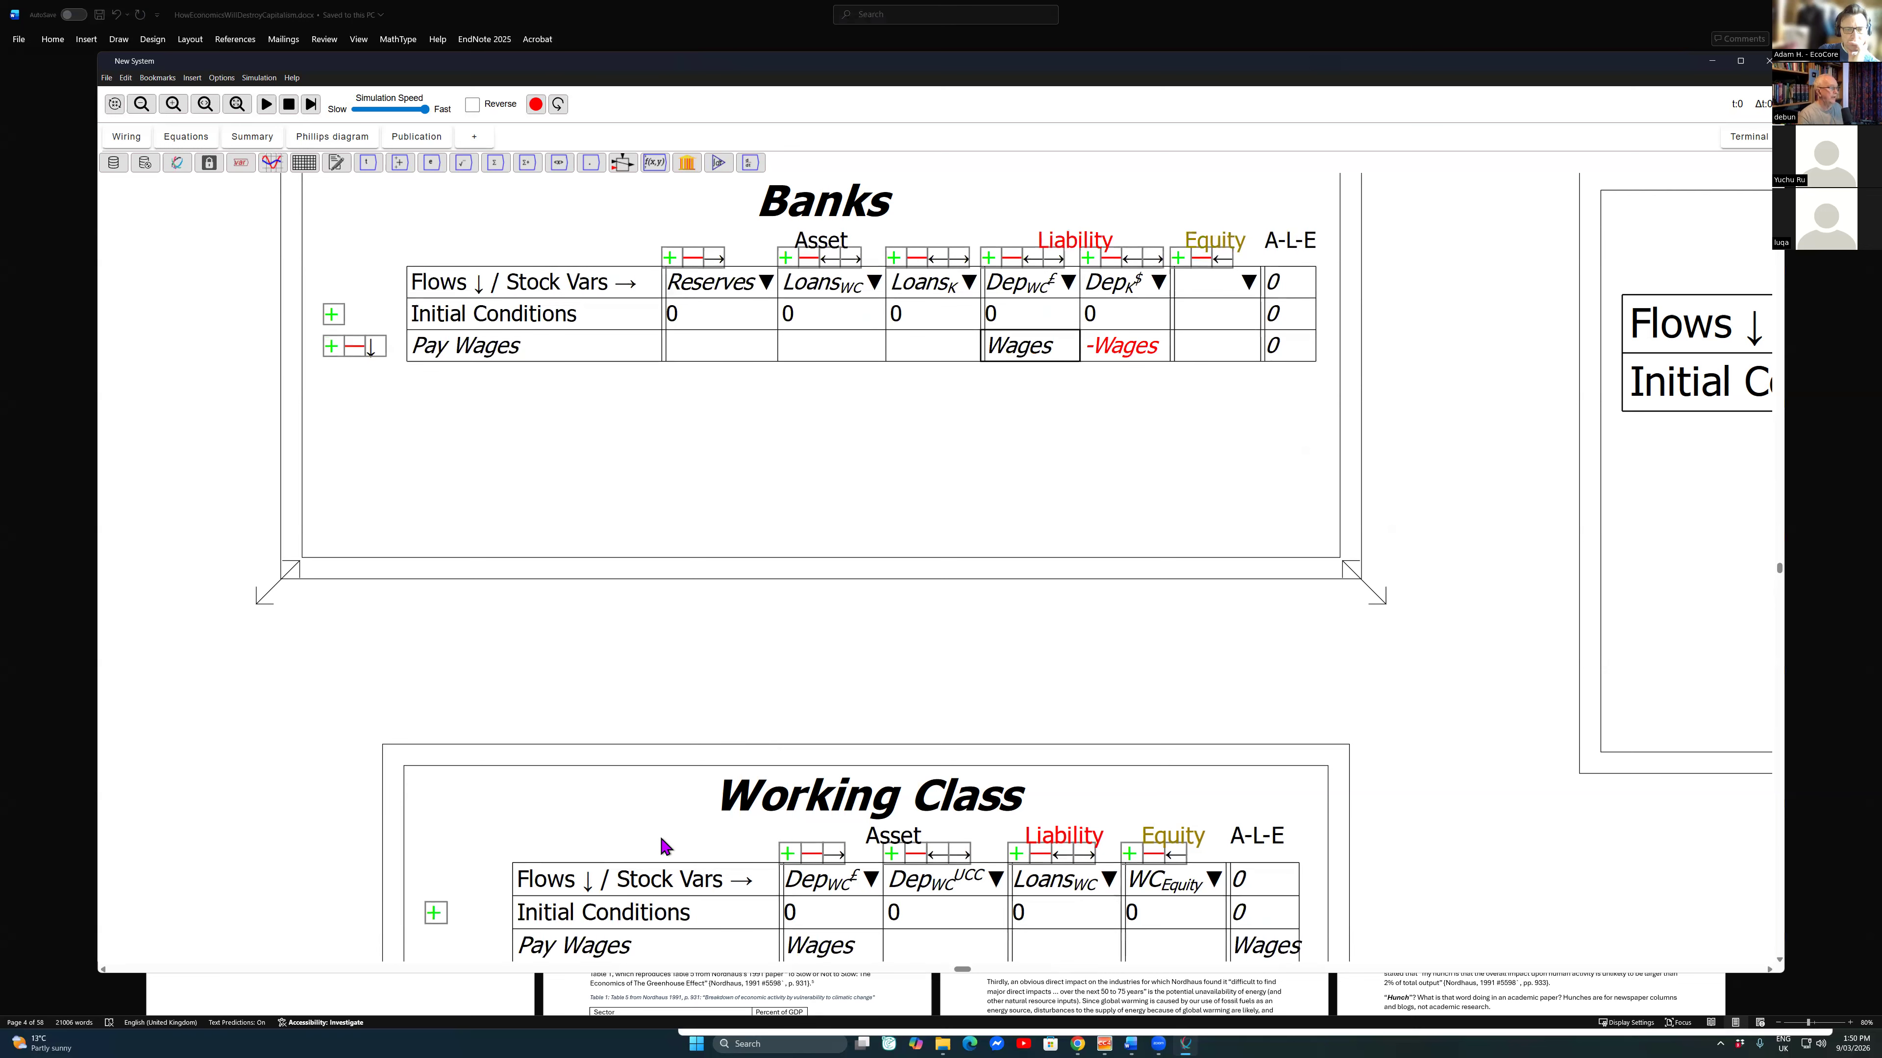
Step: Enter Wages under WC_{Equity} in the Pay Wages row of the Working Class table
scroll(660, 382, down, 4)
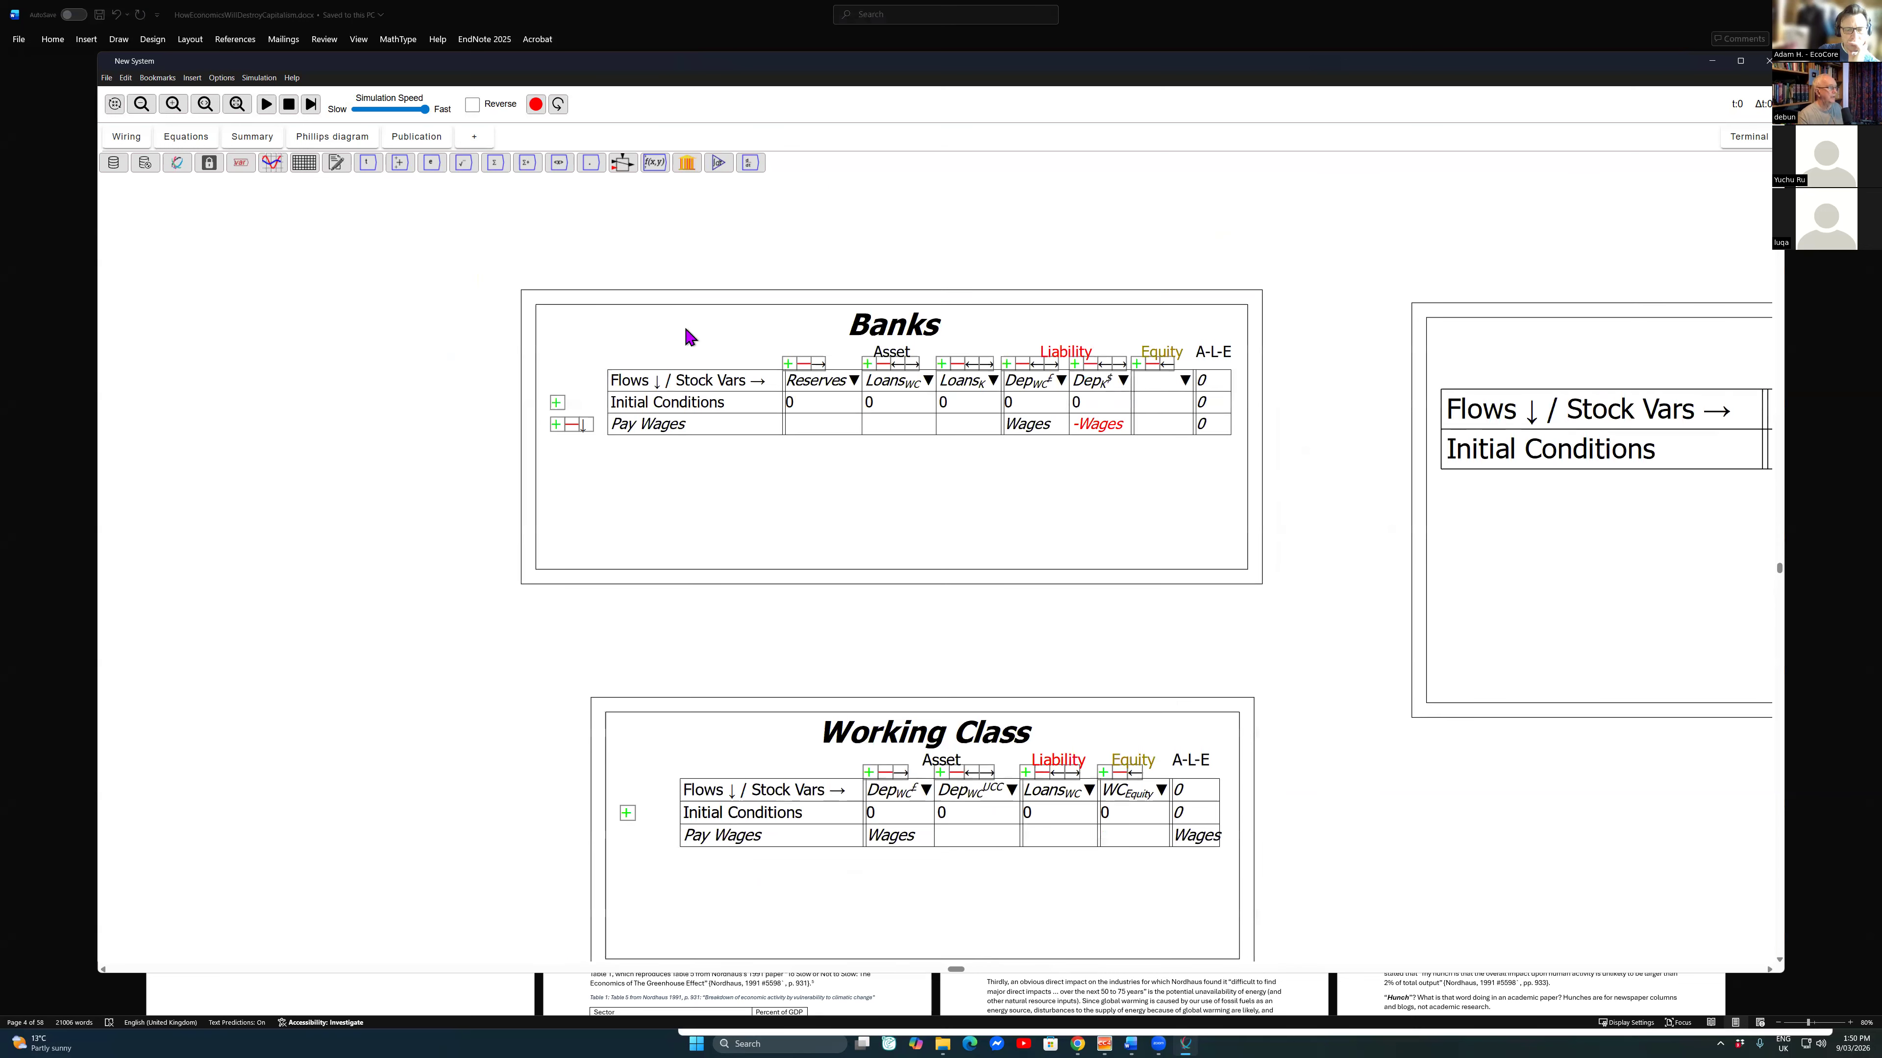
scroll(685, 356, down, 4)
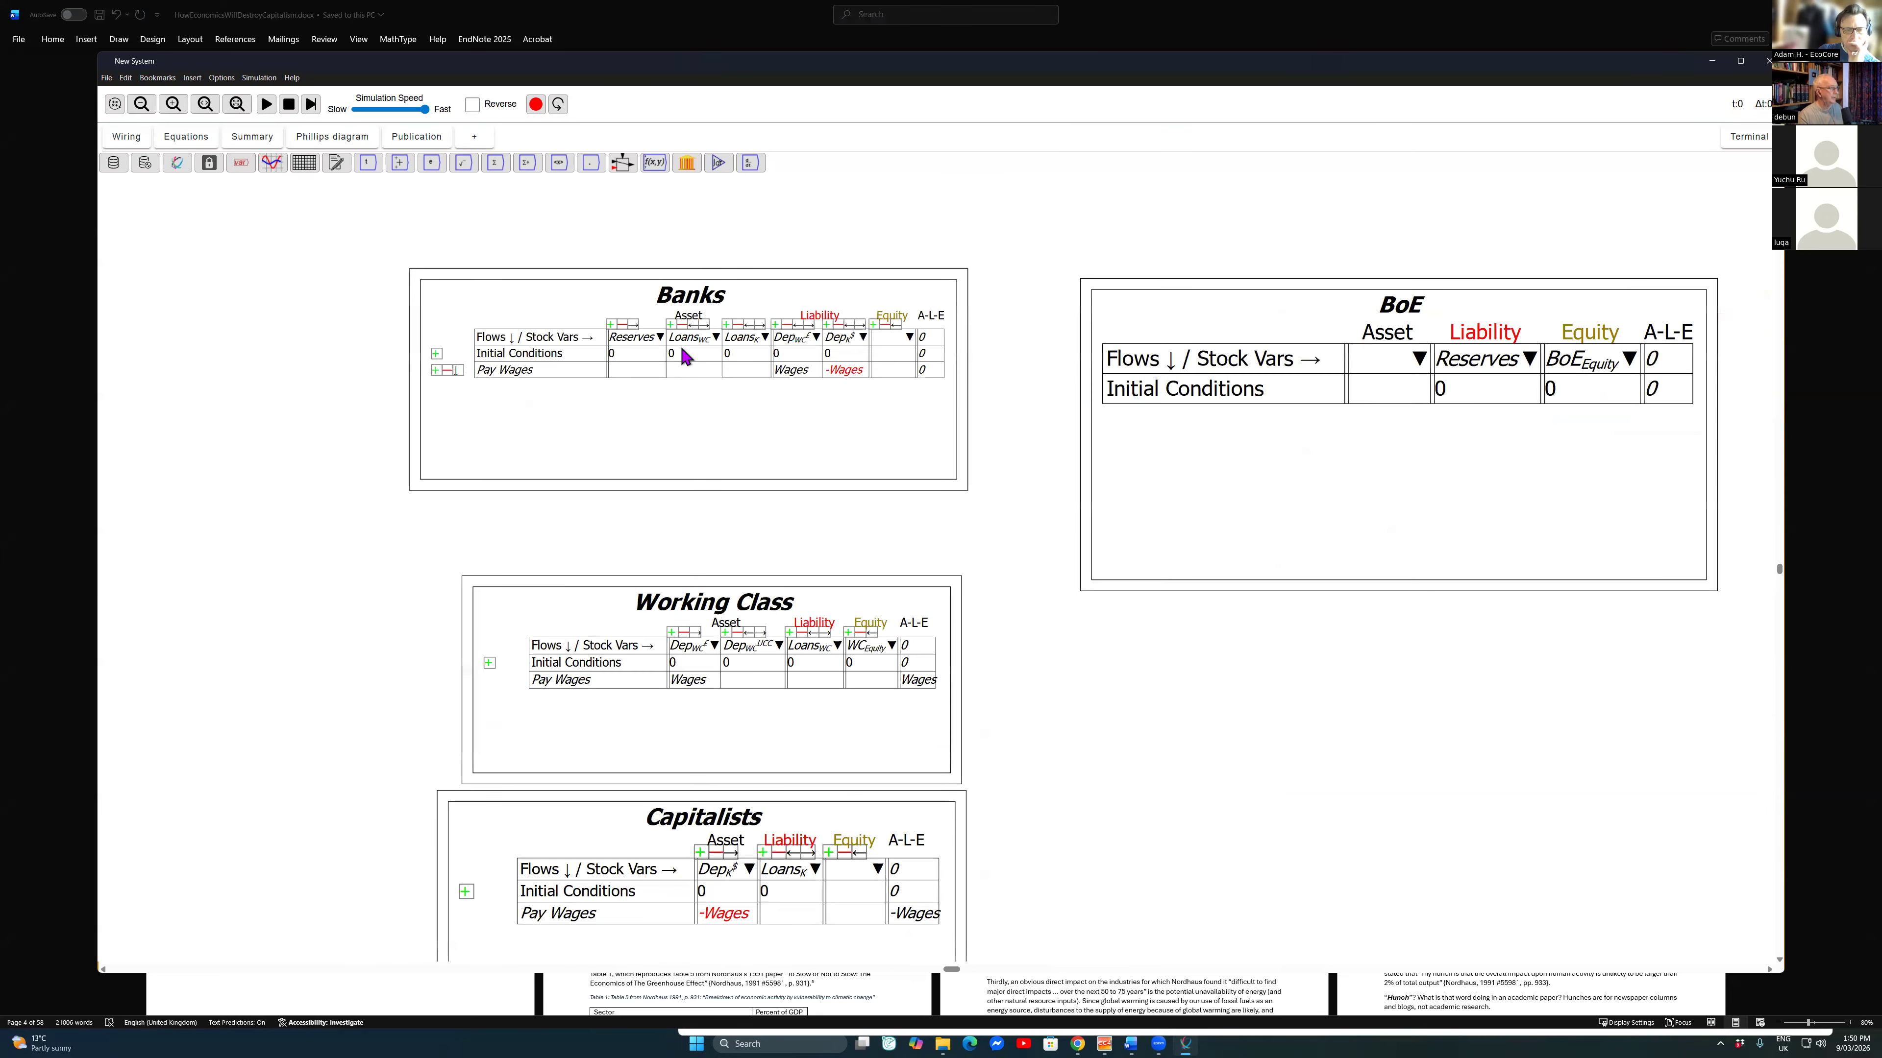
drag(760, 379, 802, 296)
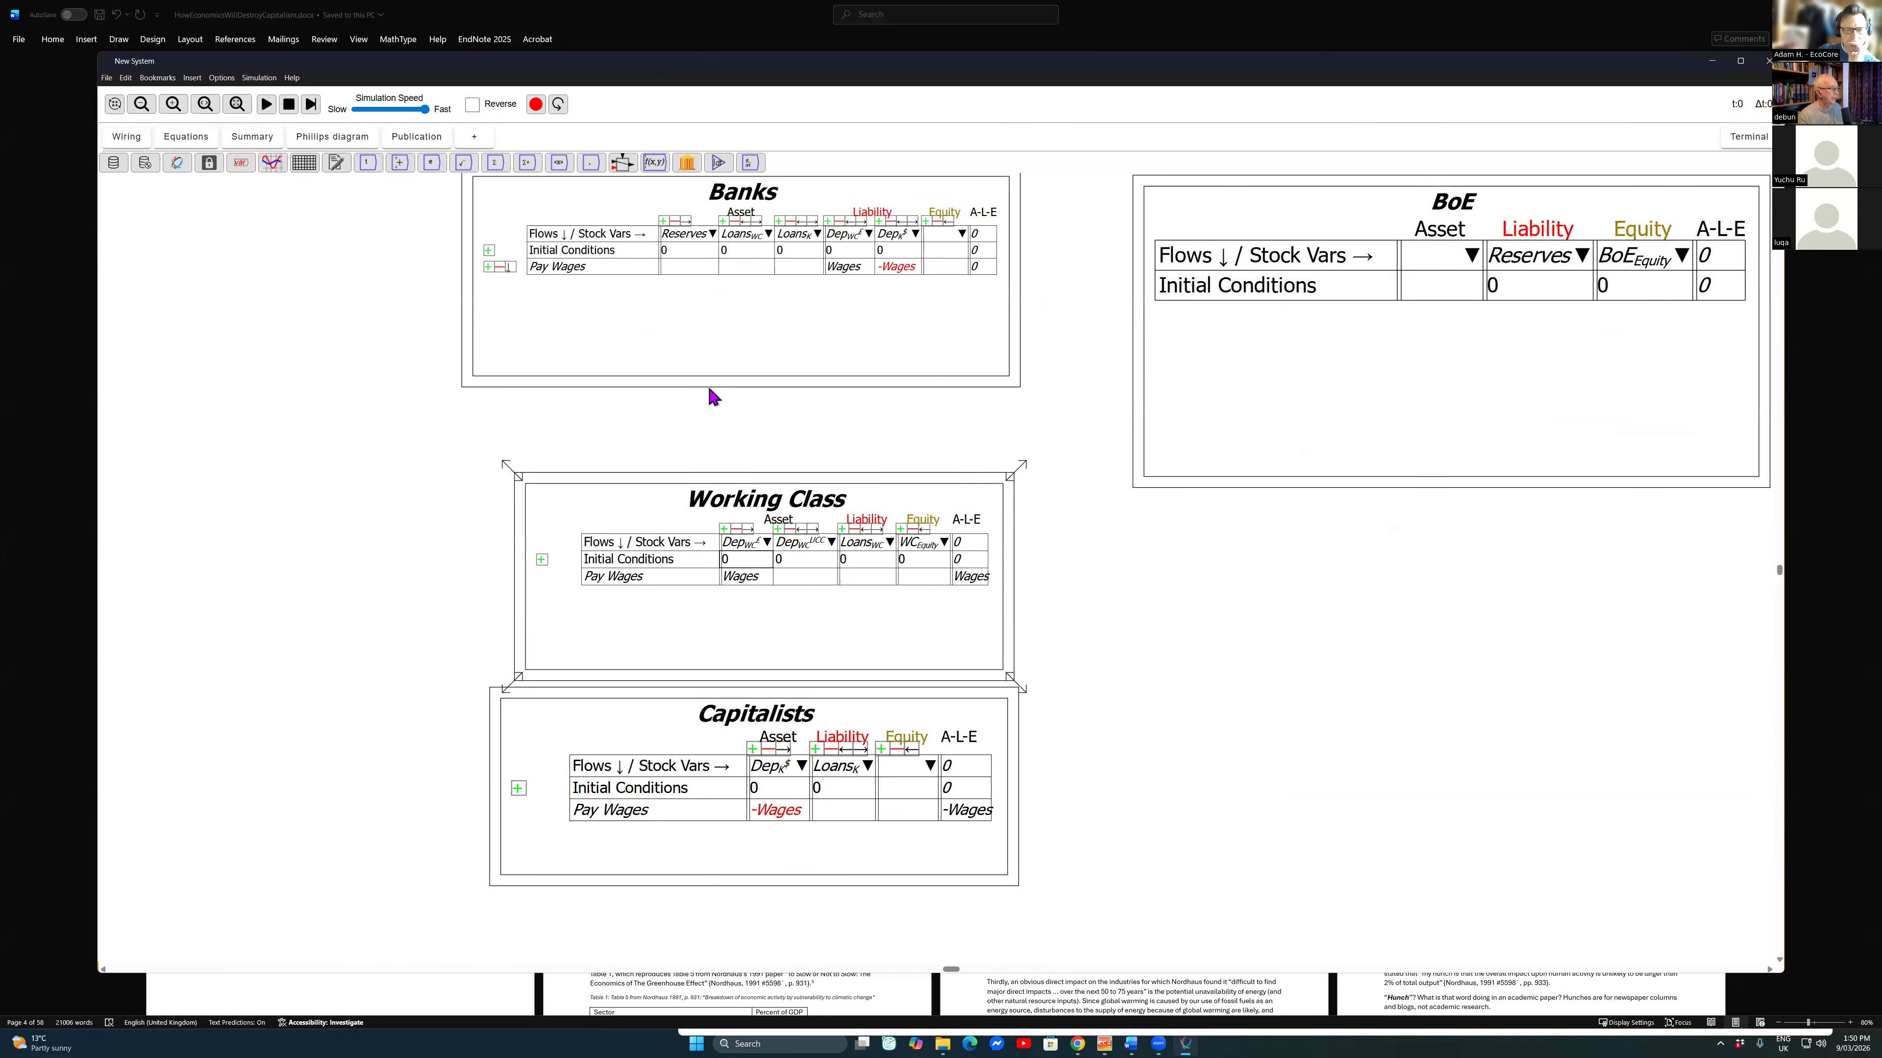
click(922, 577)
text(W)
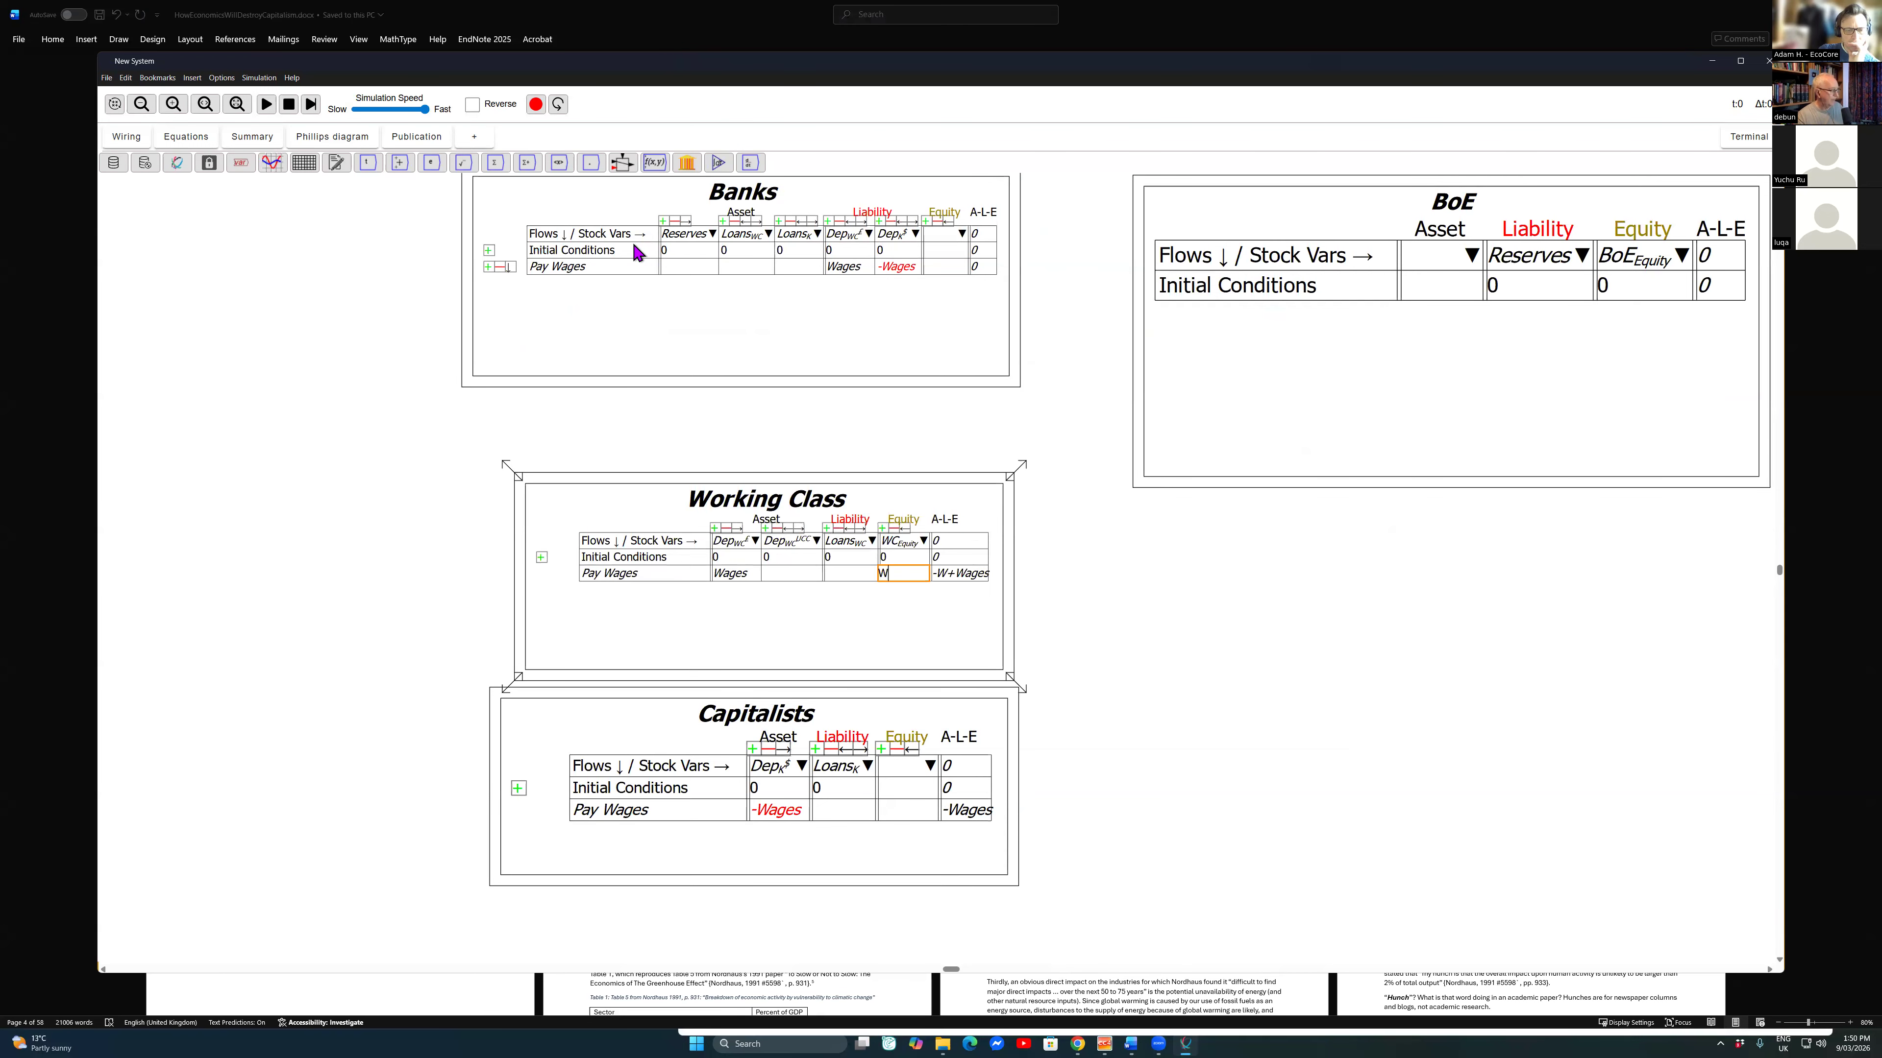
text(ages)
key(Return)
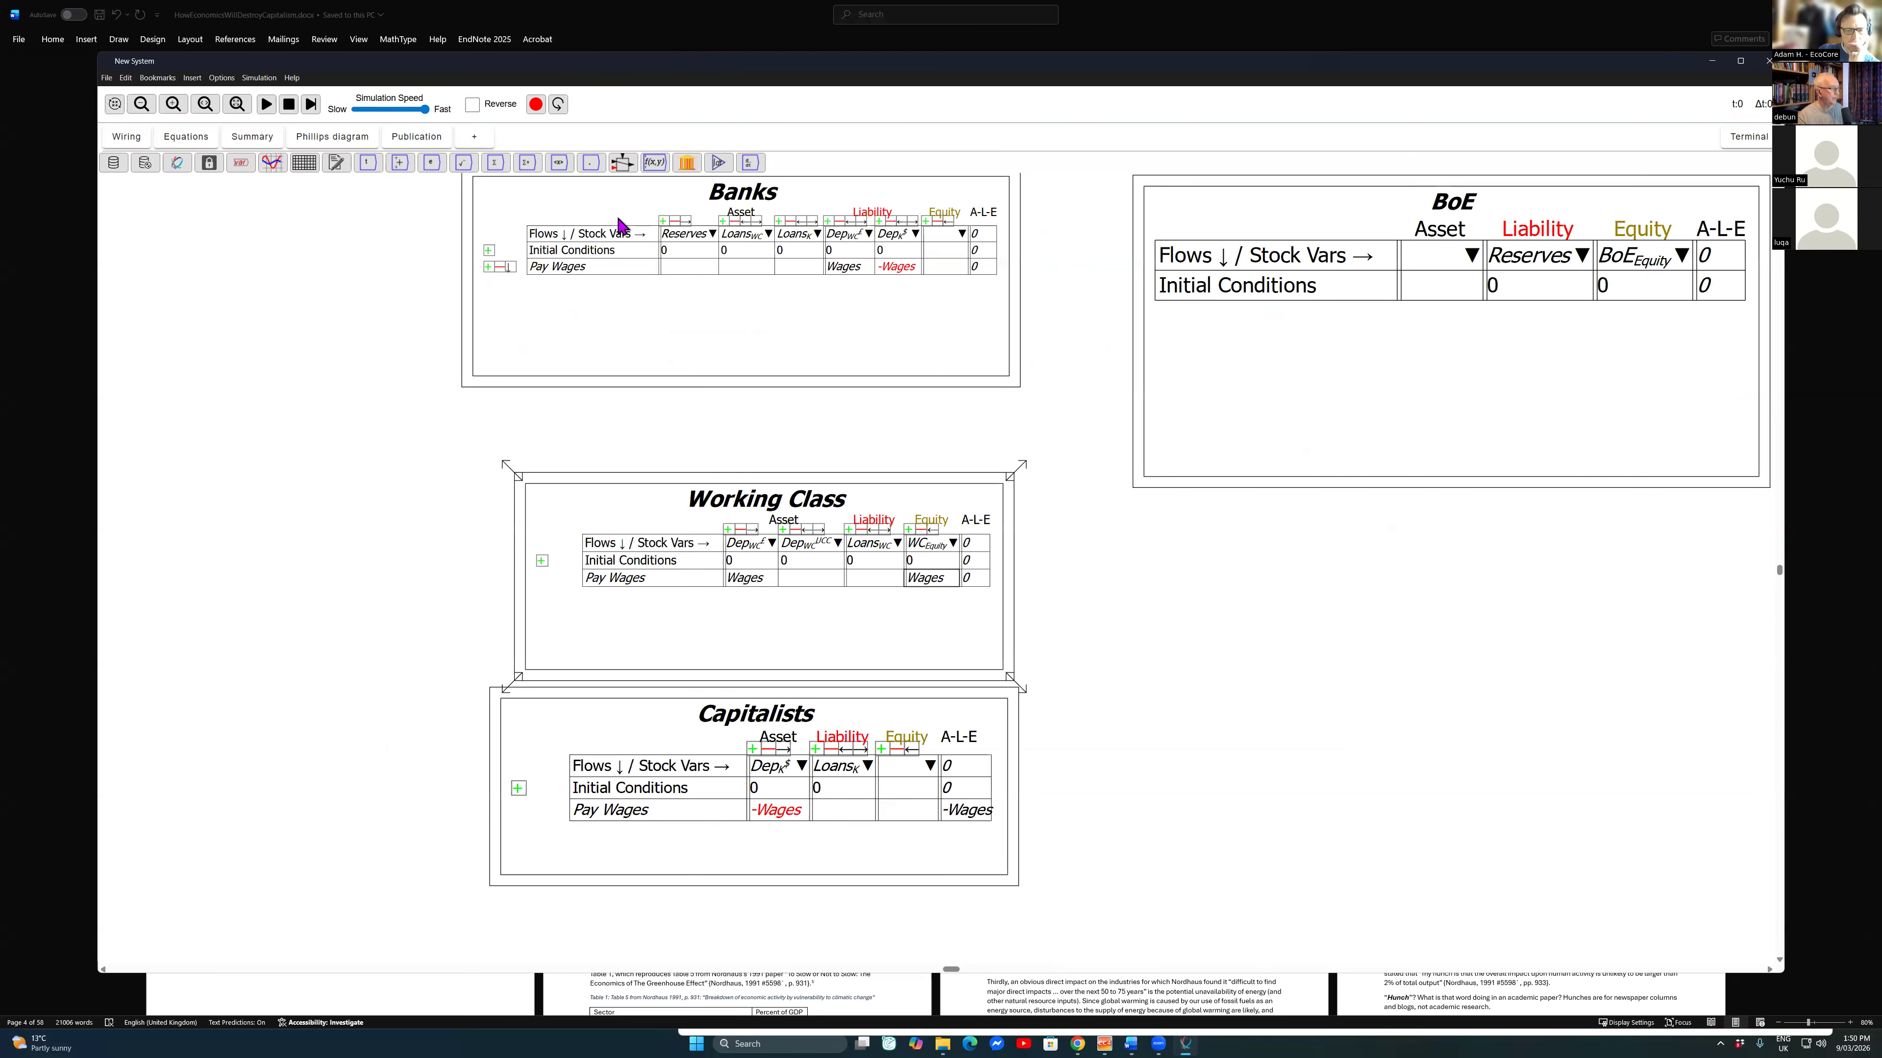
Step: Name the Capitalists table's equity stock variable K_{Equity}
click(902, 766)
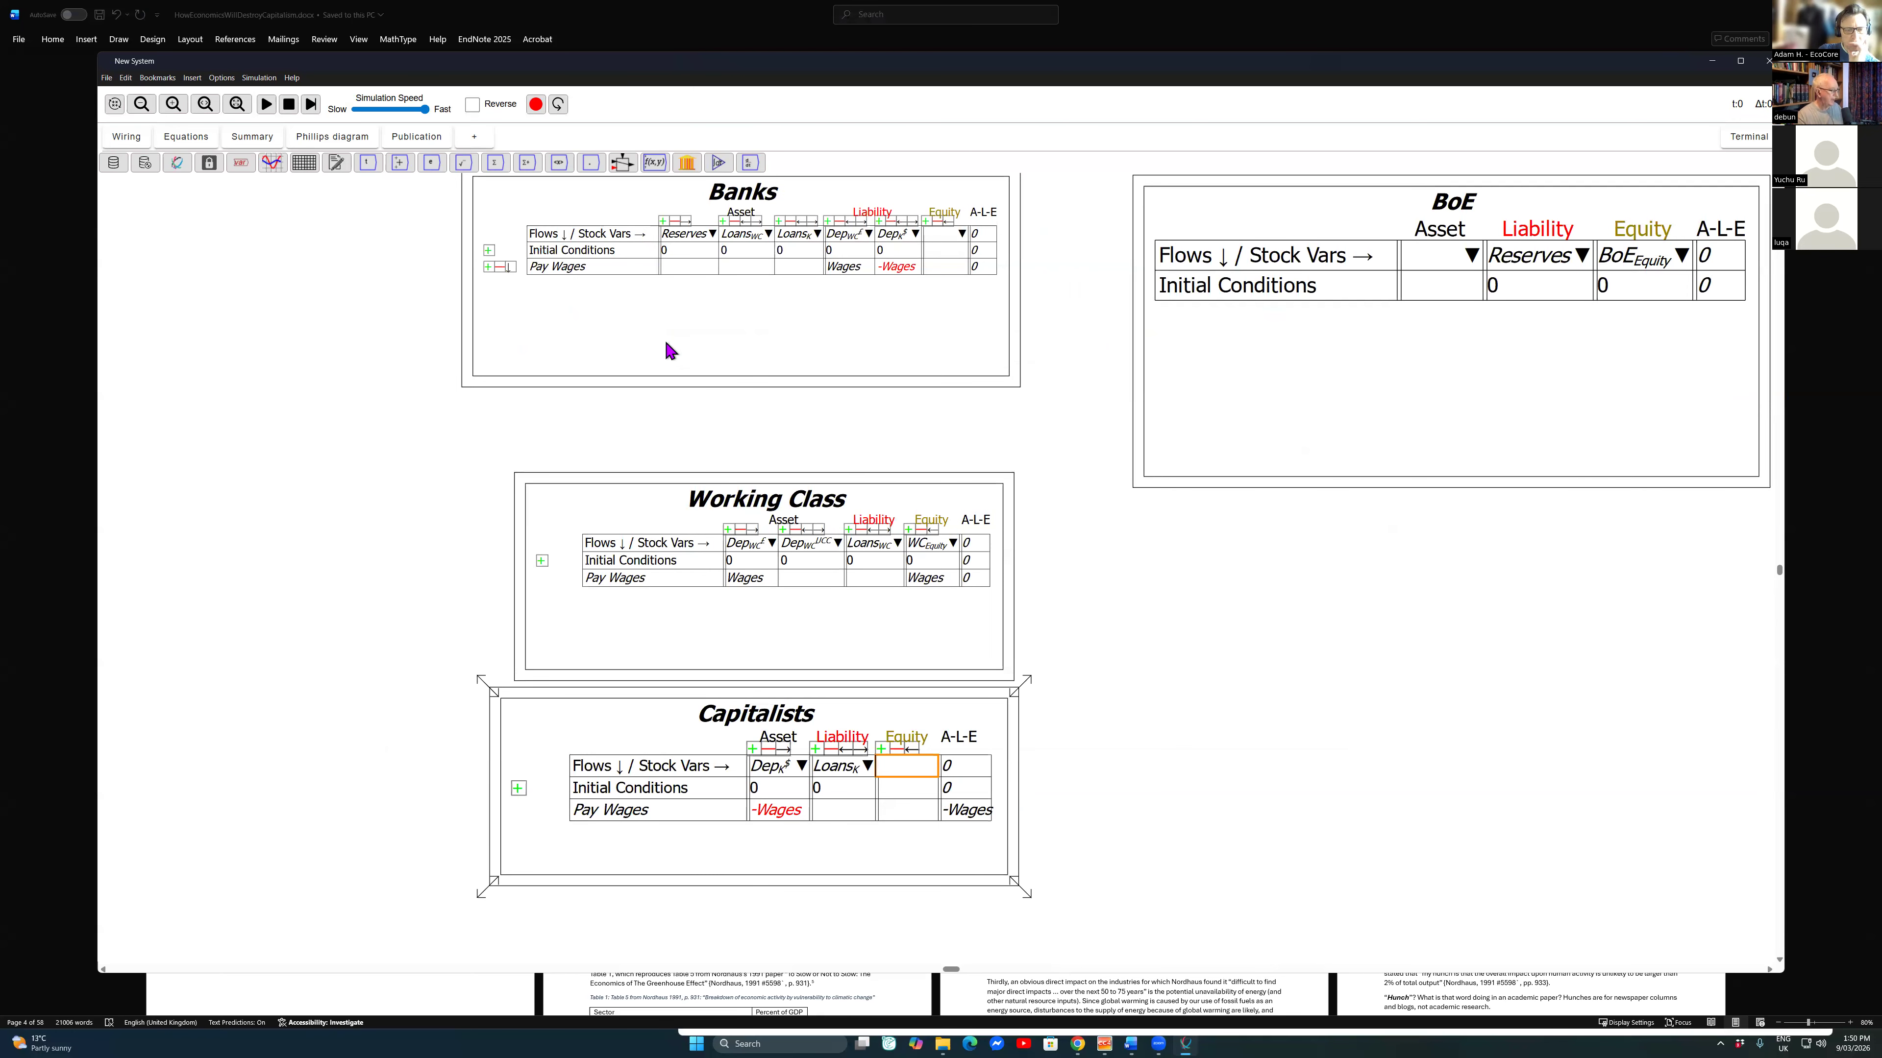
text(K_{equi)
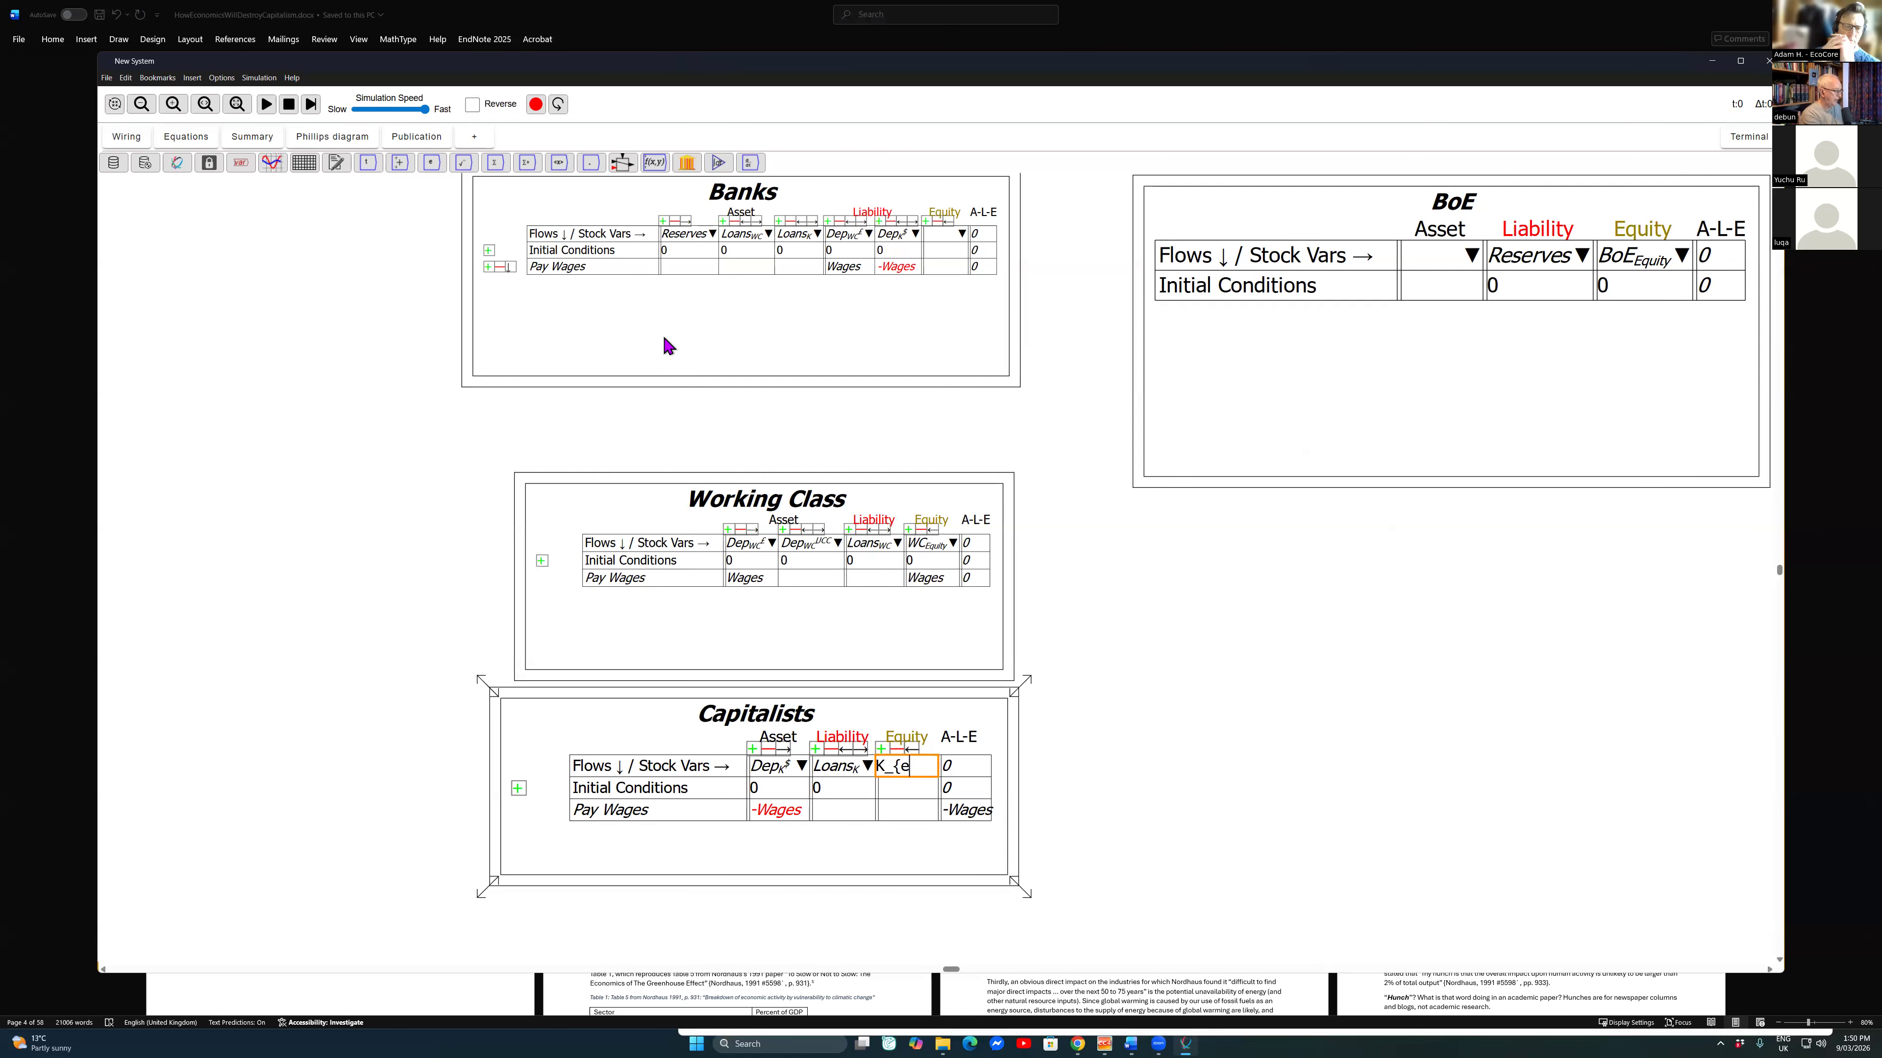
key(BackSpace)
key(BackSpace)
text(Equity)
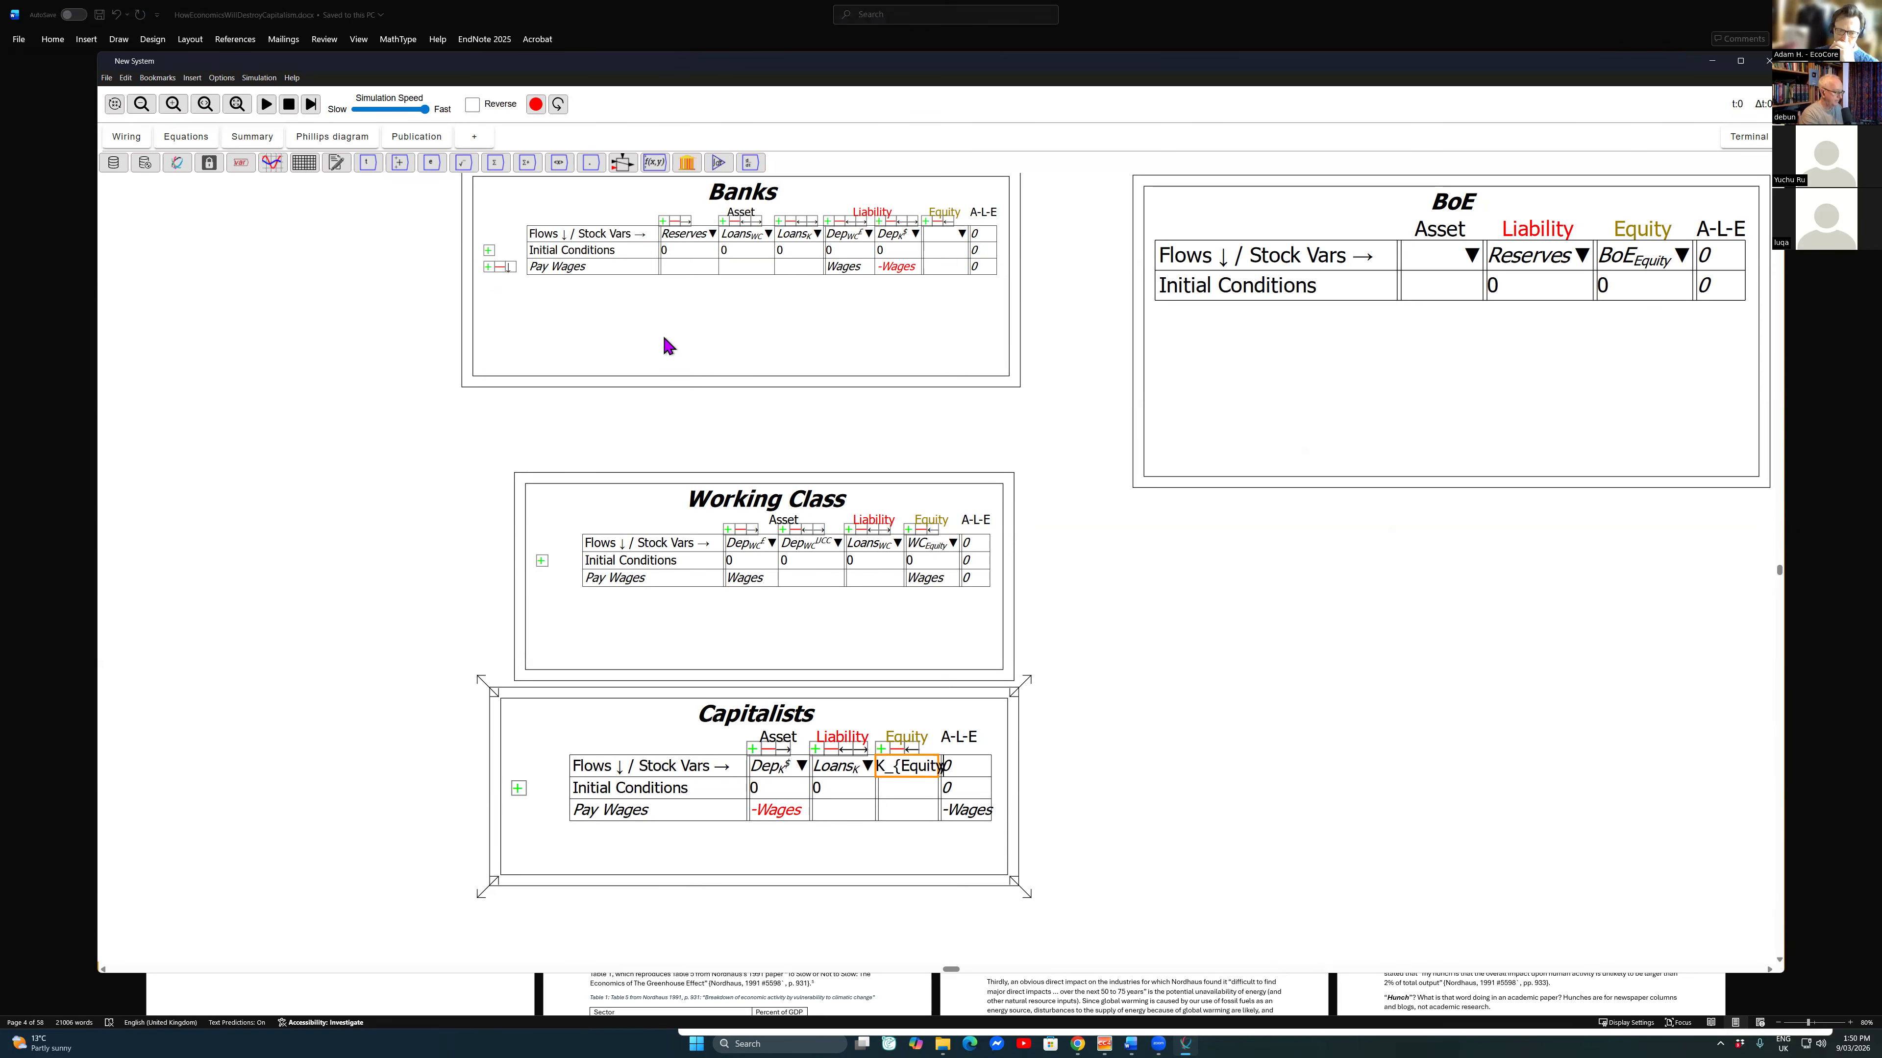
key(Return)
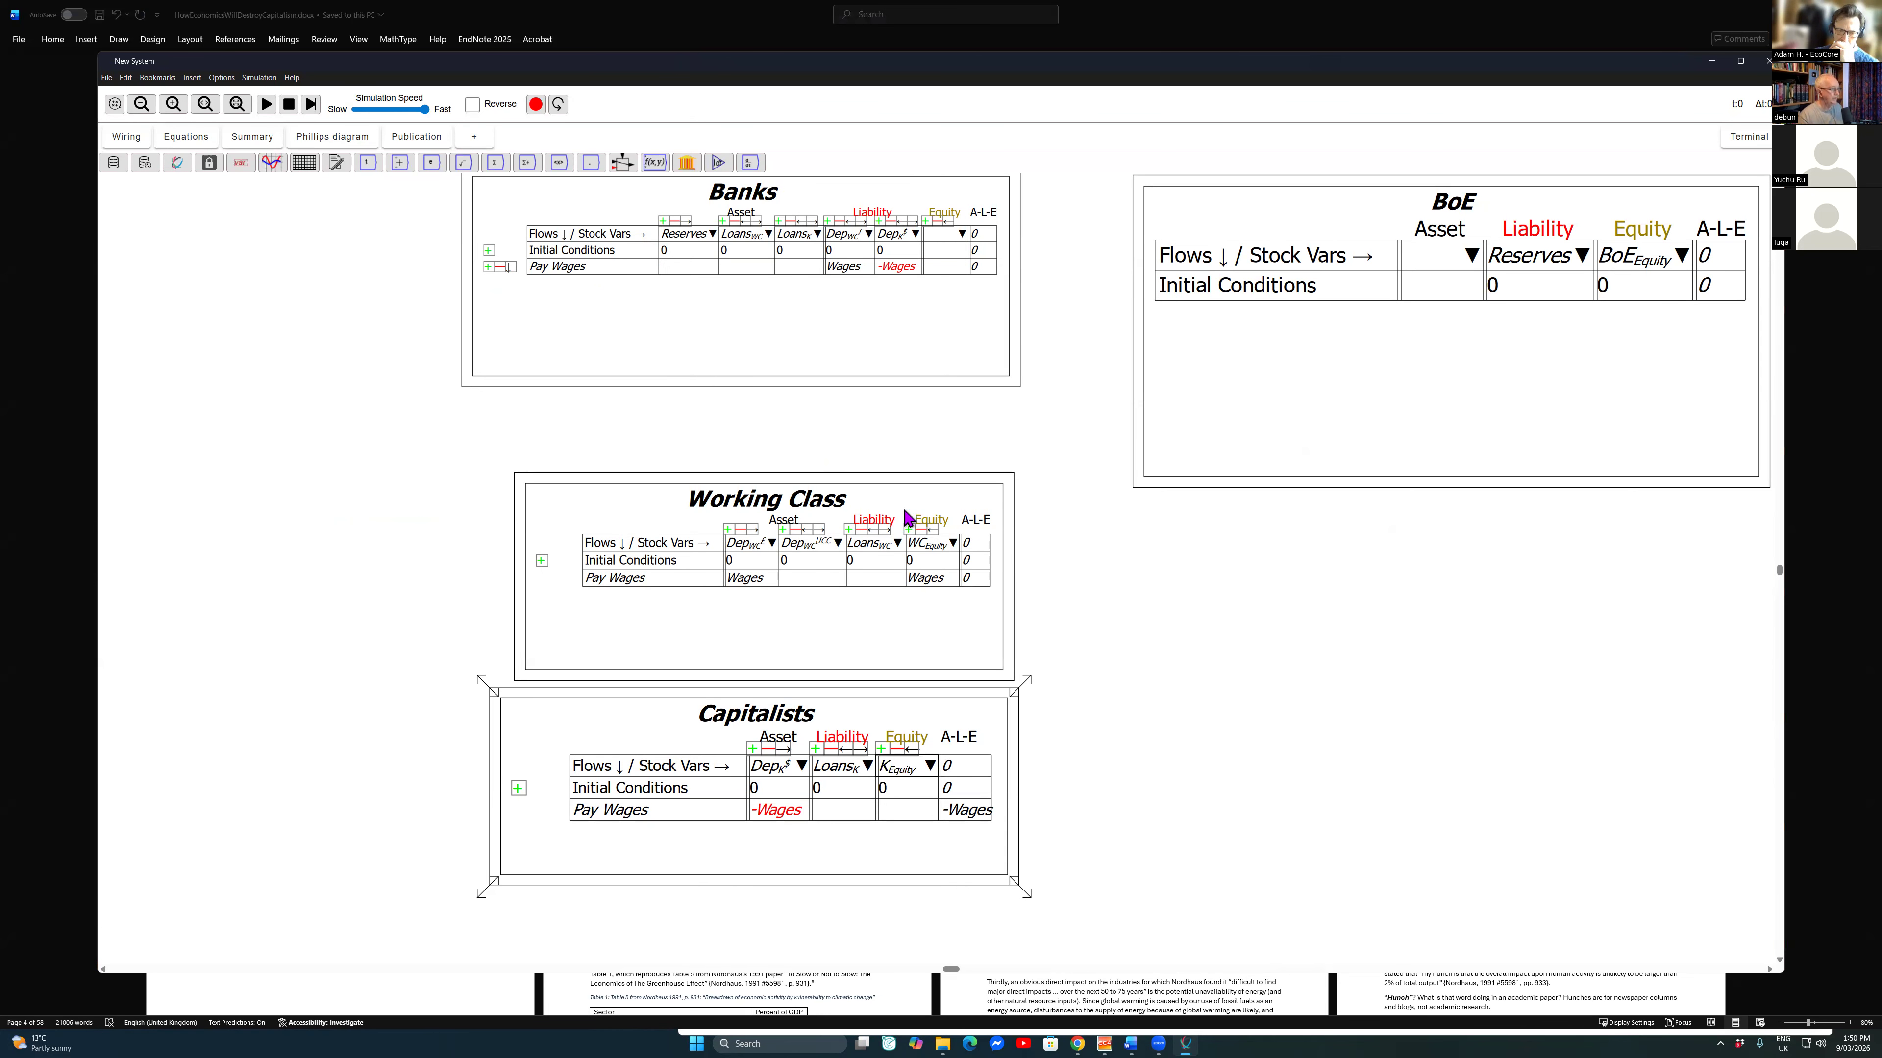
Step: Balance the equity of the Pay Wages row in the Capitalists table
scroll(934, 541, up, 5)
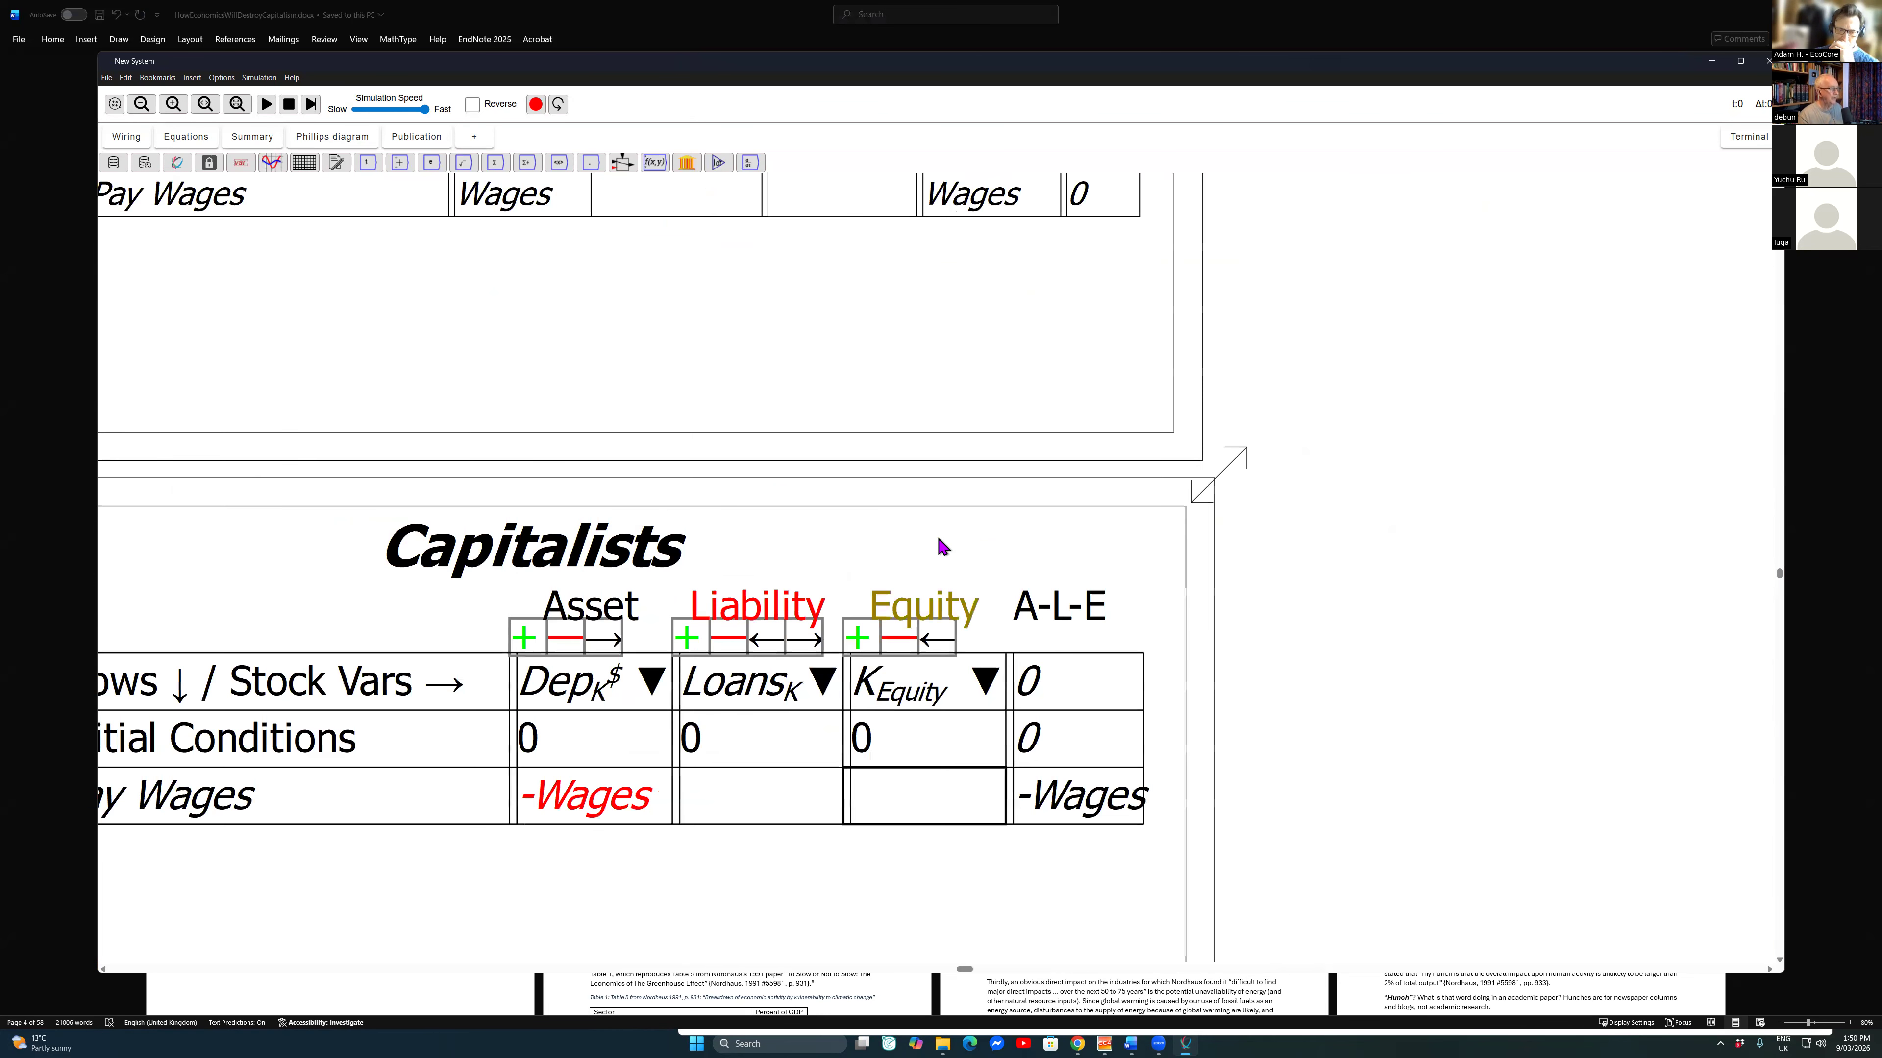
scroll(939, 545, down, 3)
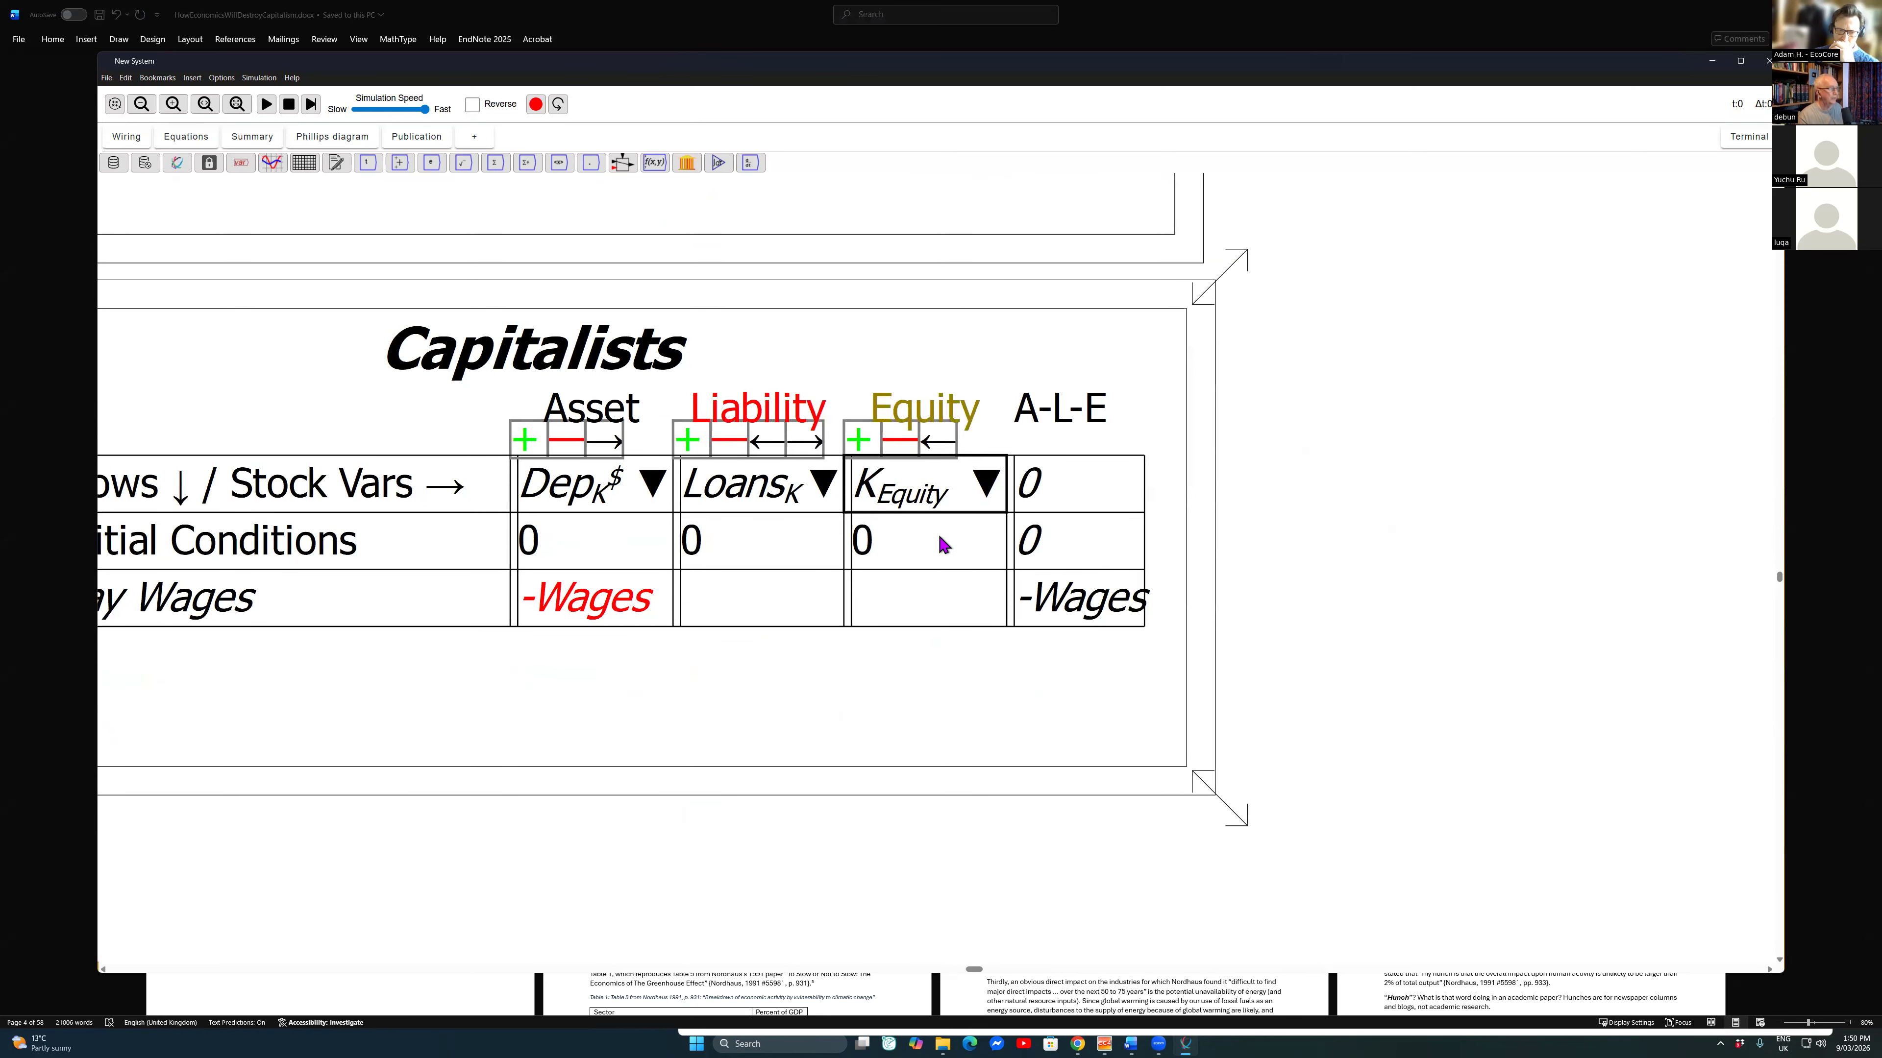
right_click(944, 545)
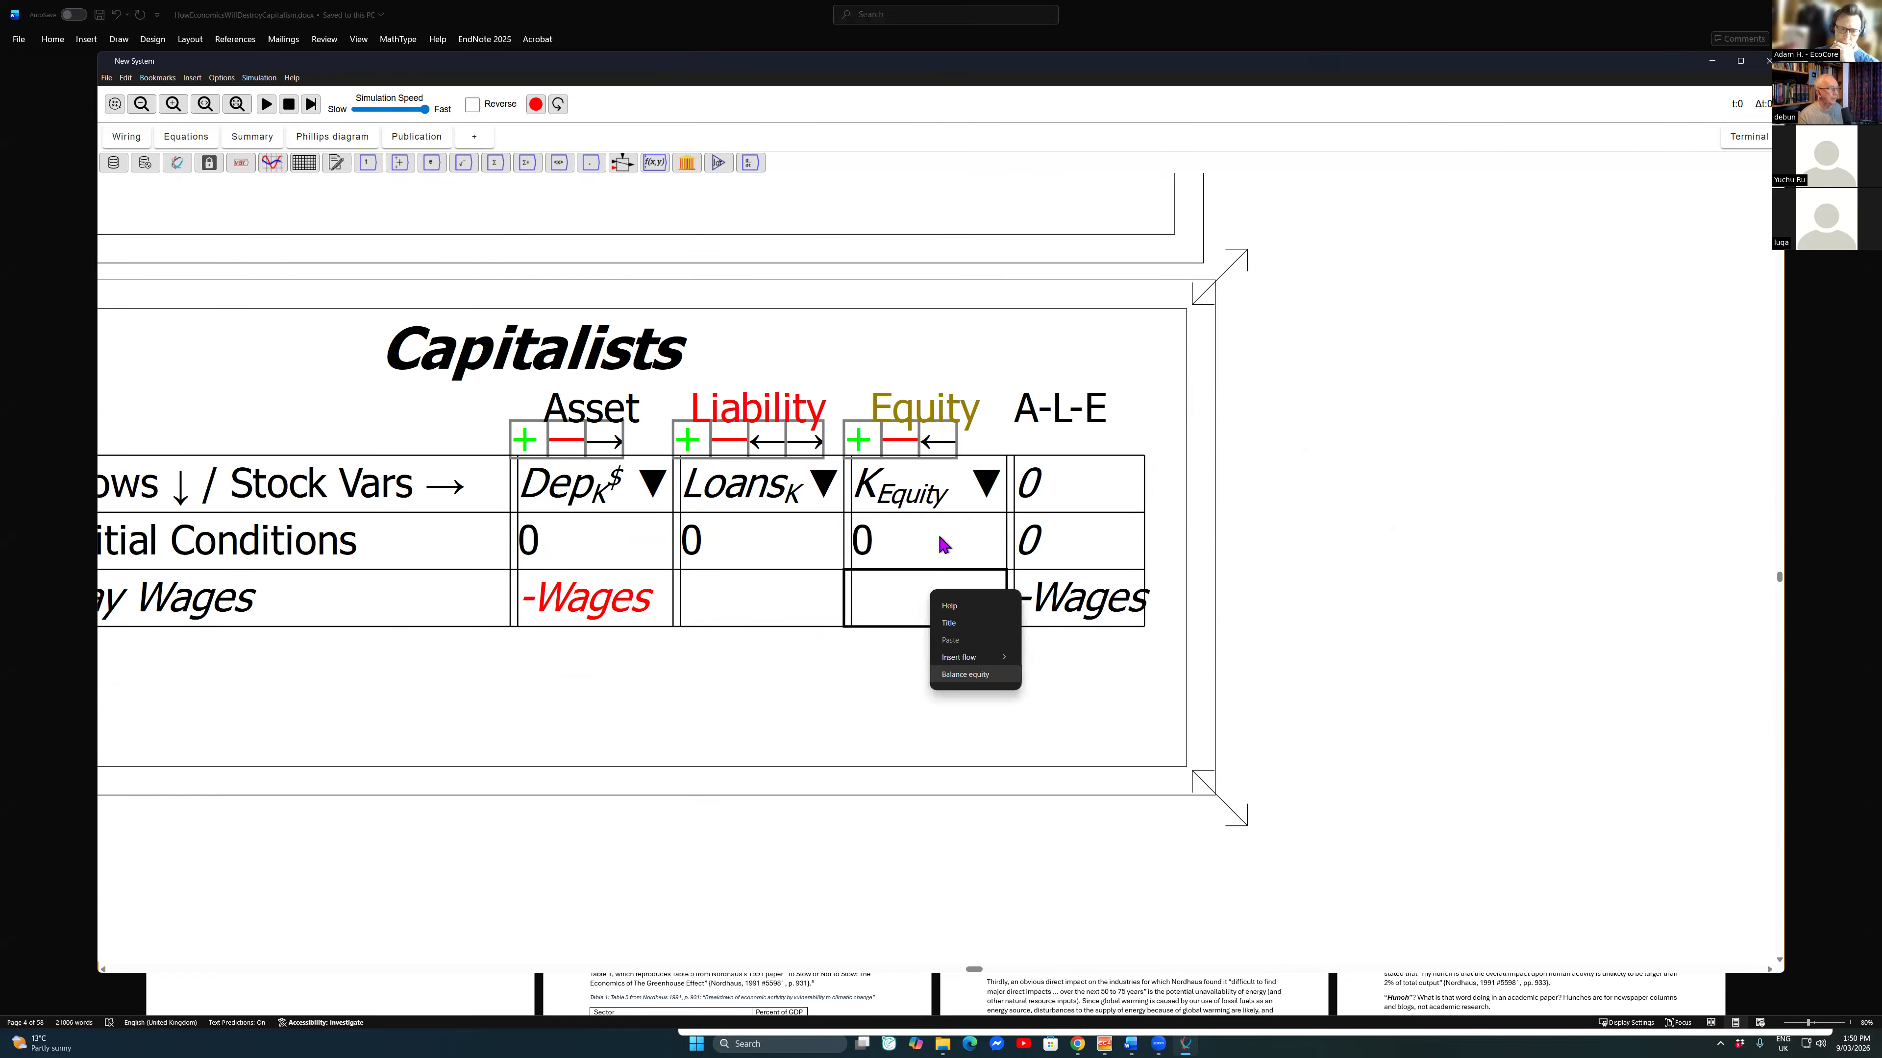
click(965, 674)
Step: Add a flow row named Workers consumption below Pay Wages in the Banks table
scroll(939, 539, down, 4)
scroll(940, 541, down, 5)
drag(1182, 315, 891, 483)
mouse_move(926, 549)
mouse_move(1068, 295)
click(618, 303)
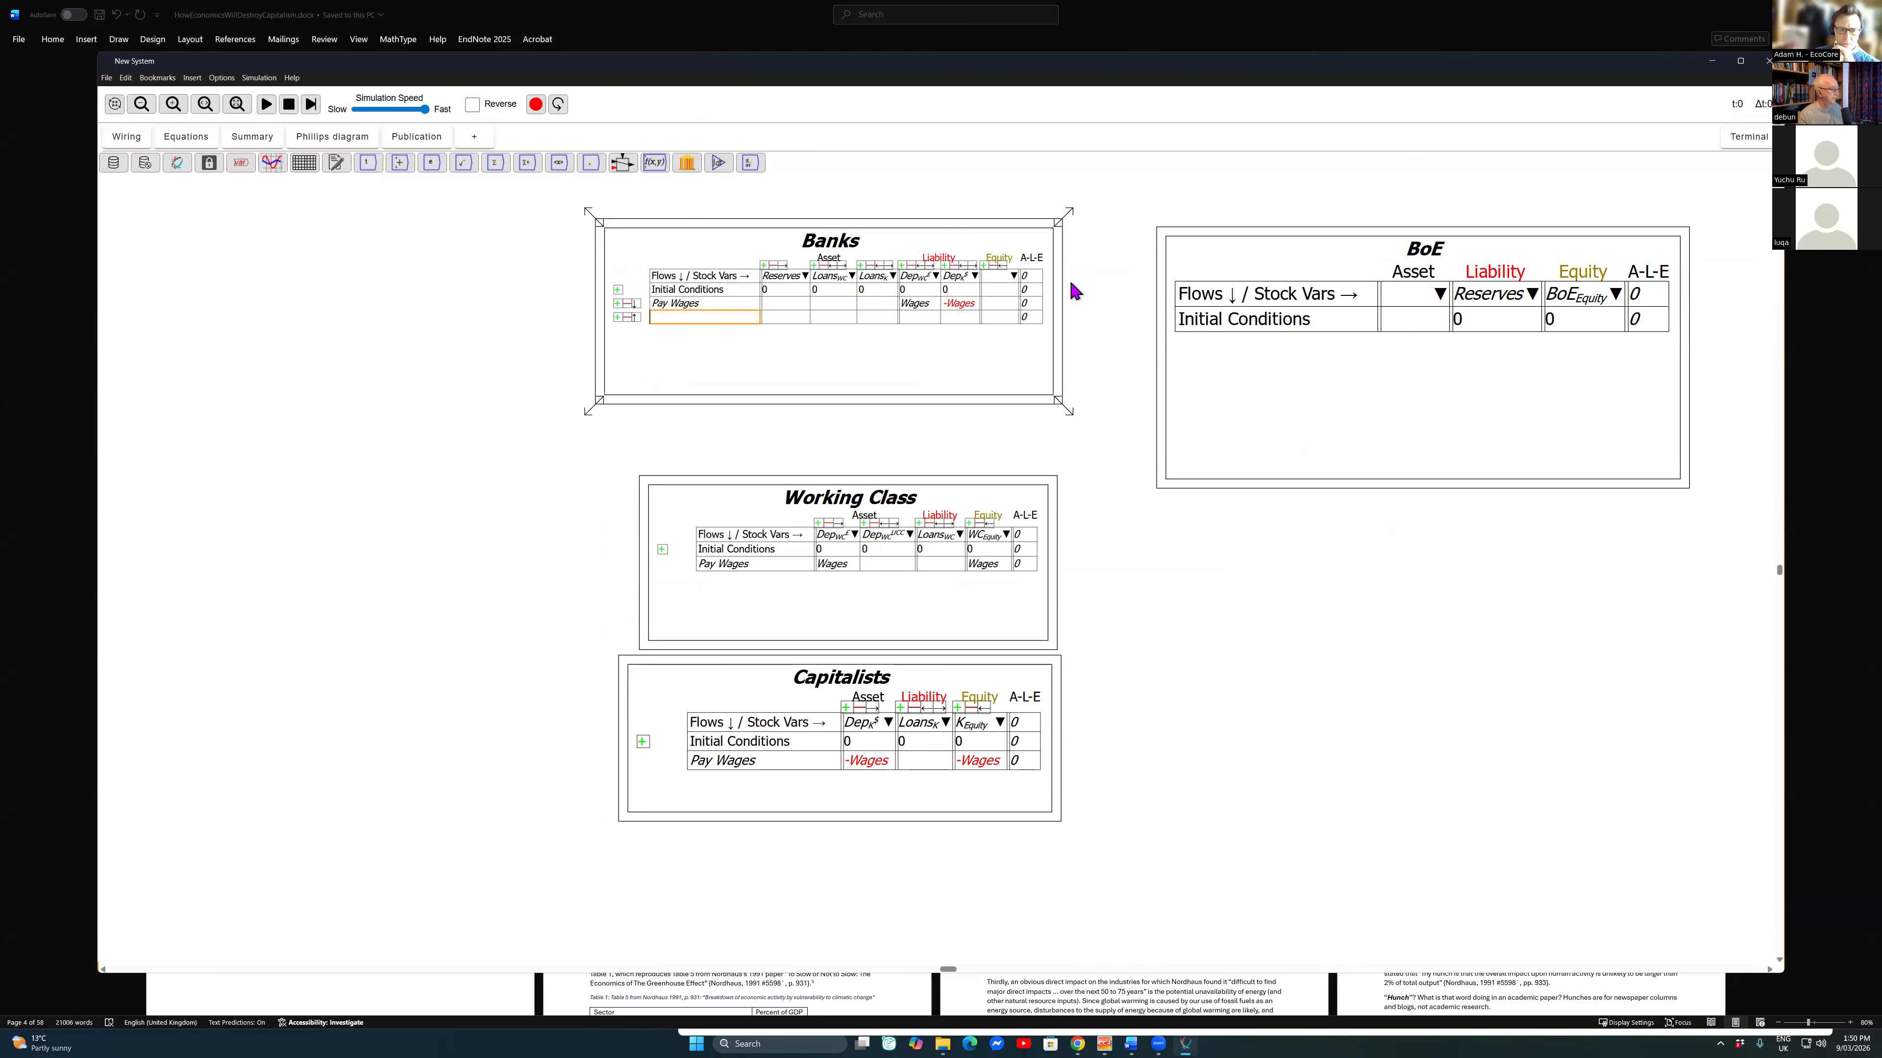
text(Workers consumption)
key(Return)
Step: Enter -Cons_W under the working-class deposits in the Workers consumption row of the Banks table
click(918, 317)
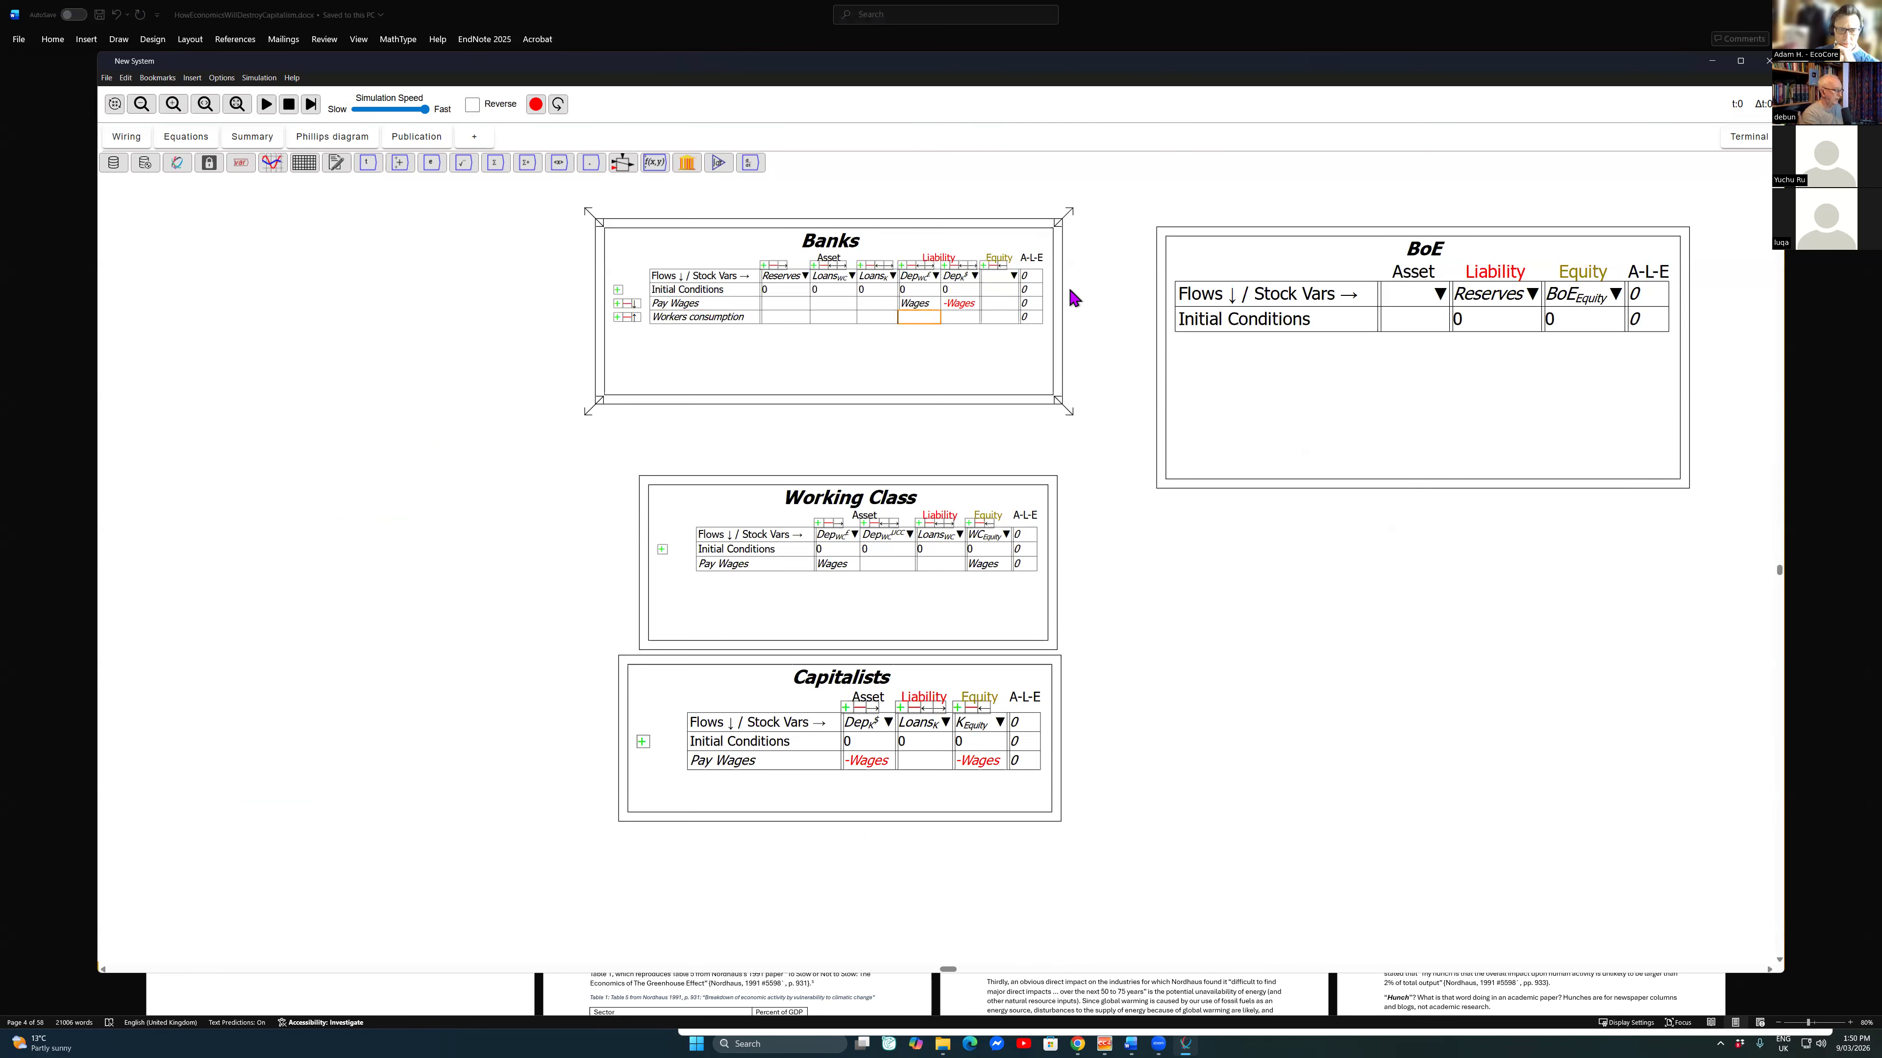
text(-coonS)
key(BackSpace)
text(s_W)
Step: Insert the existing flow Cons_W with a positive sign under the capitalists' deposits in the Banks table's Workers consumption row
click(1105, 317)
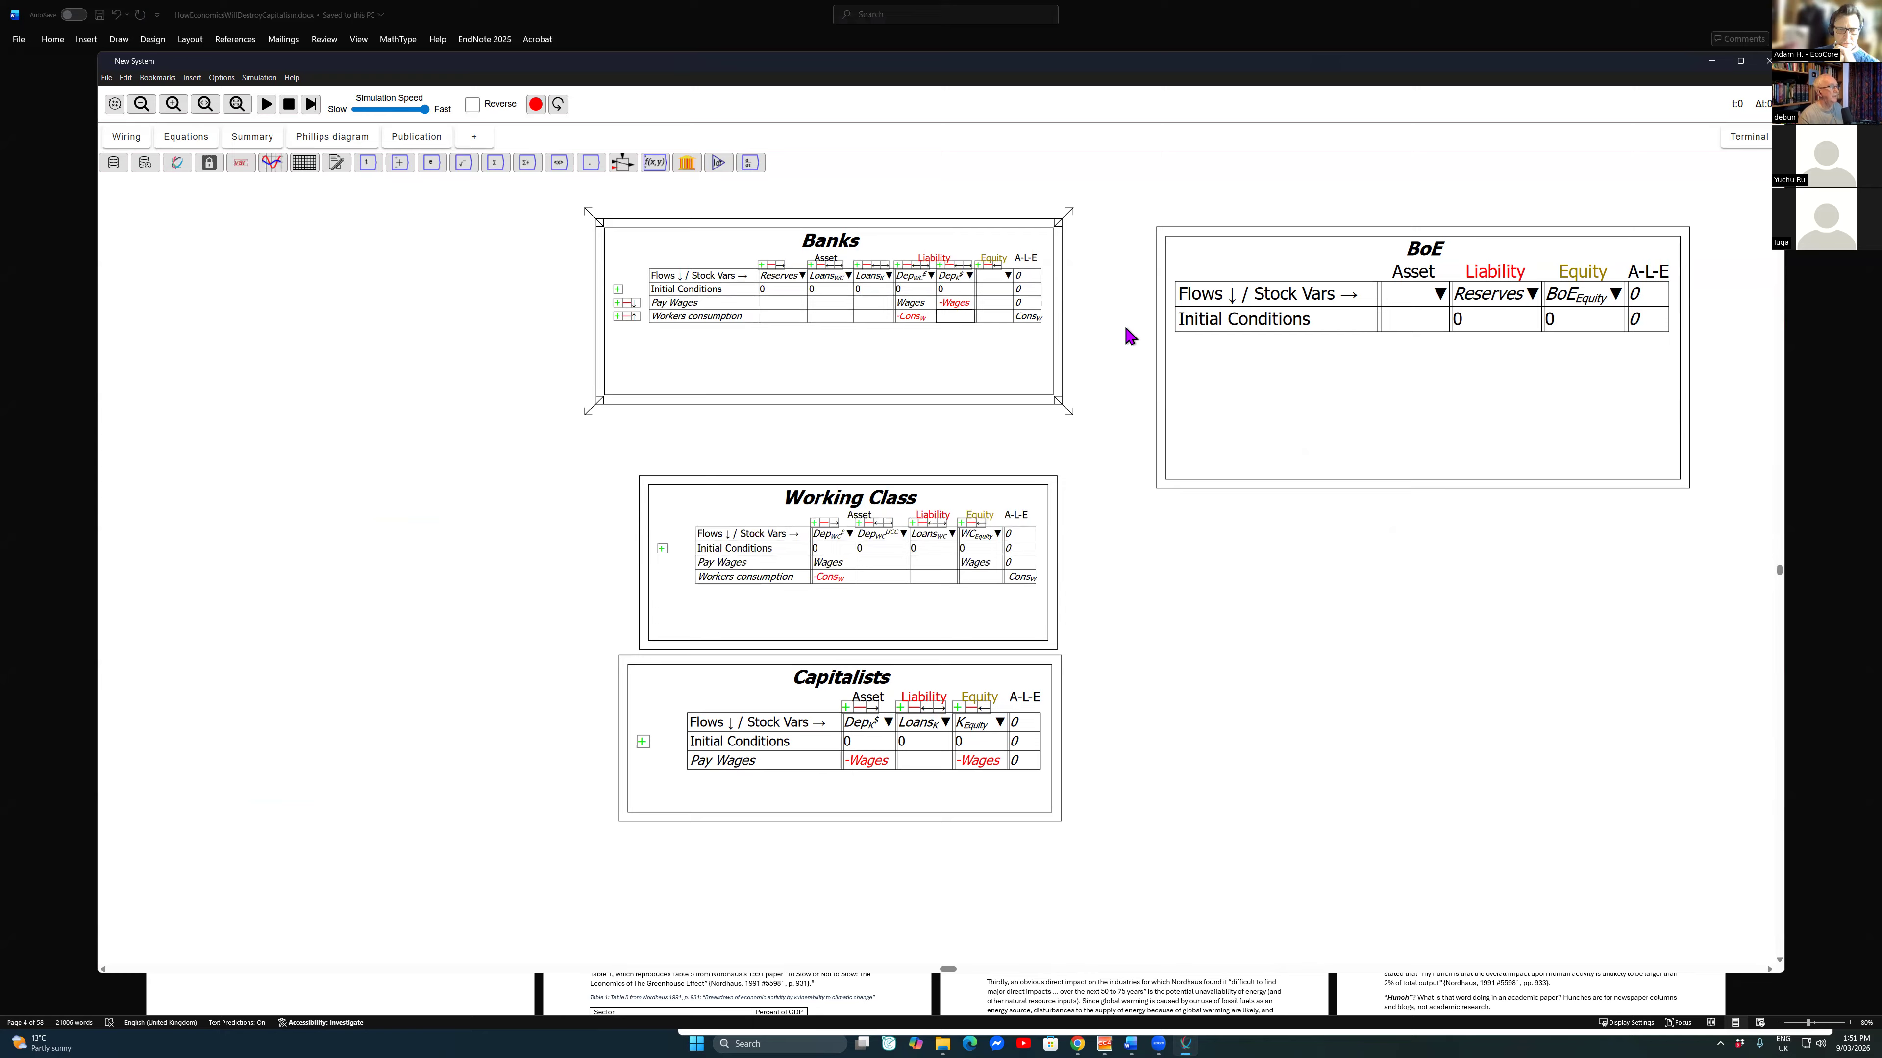
scroll(1126, 335, up, 2)
key(Up)
key(Up)
key(Left)
key(Down)
key(Right)
key(Down)
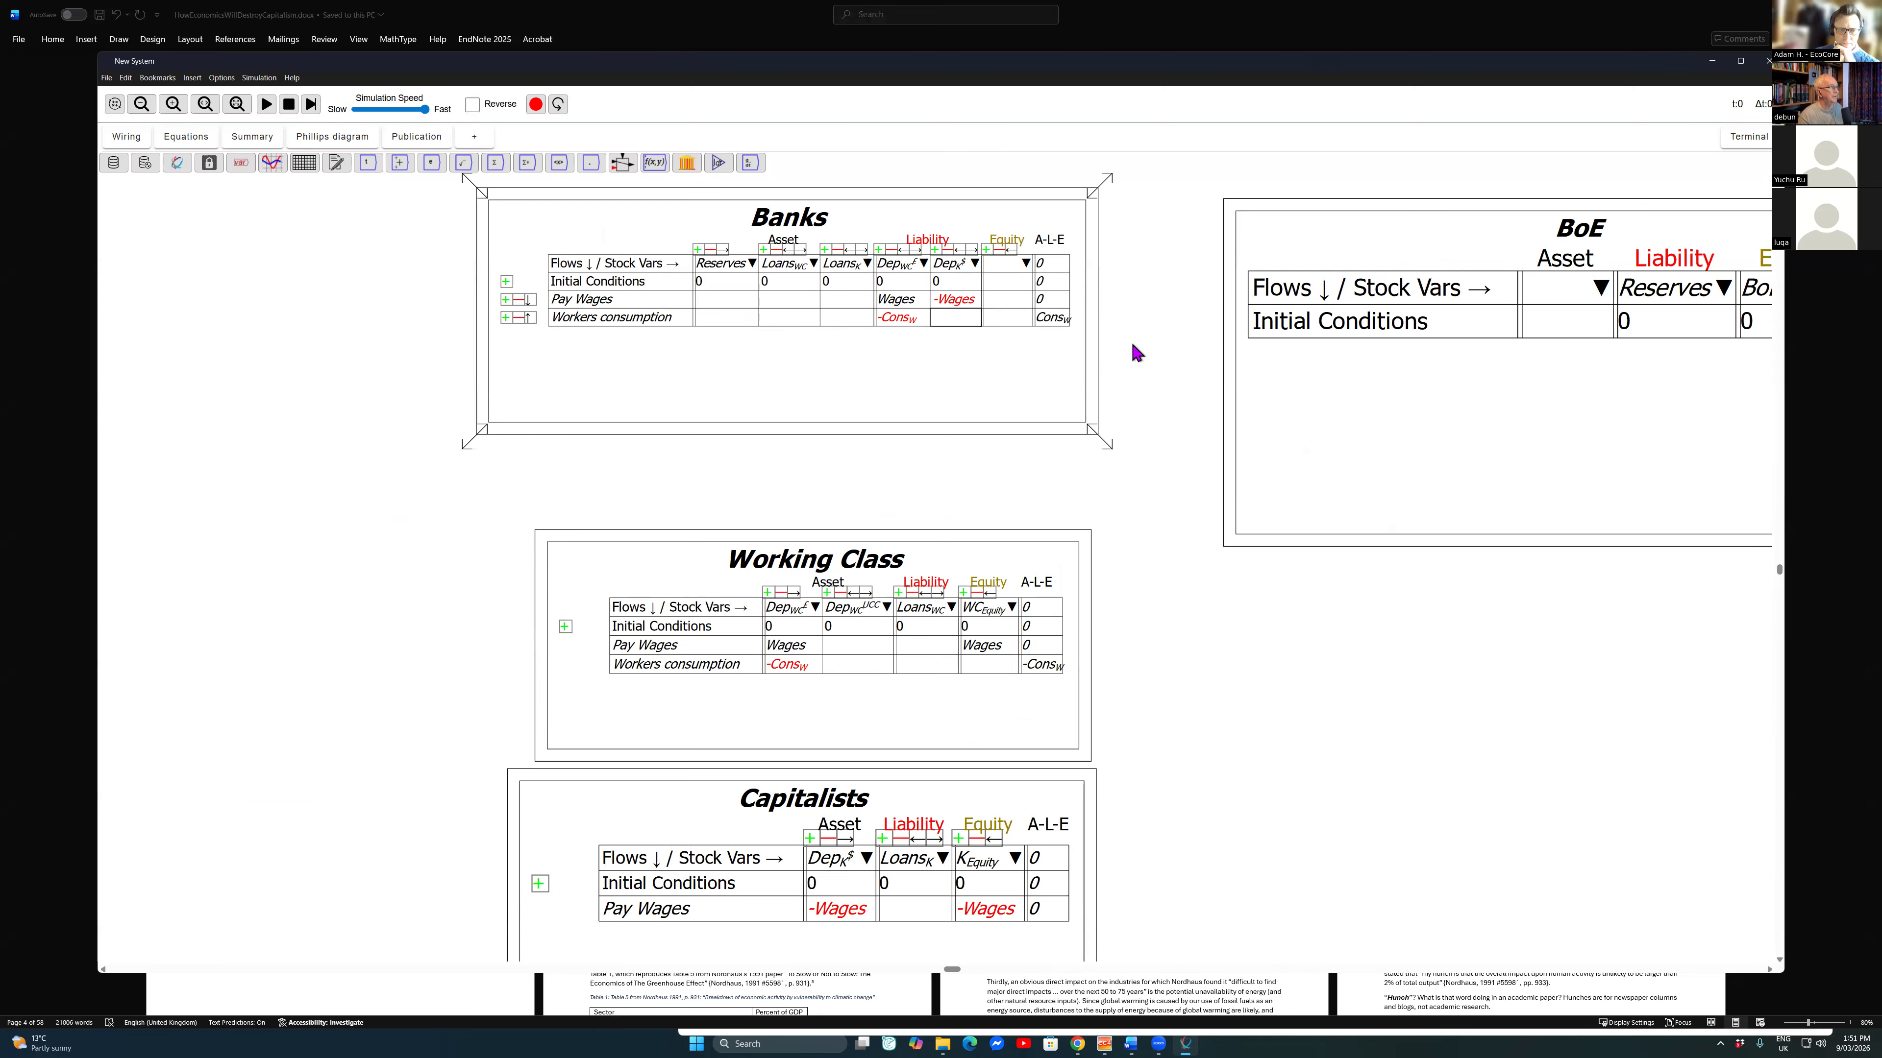
right_click(946, 314)
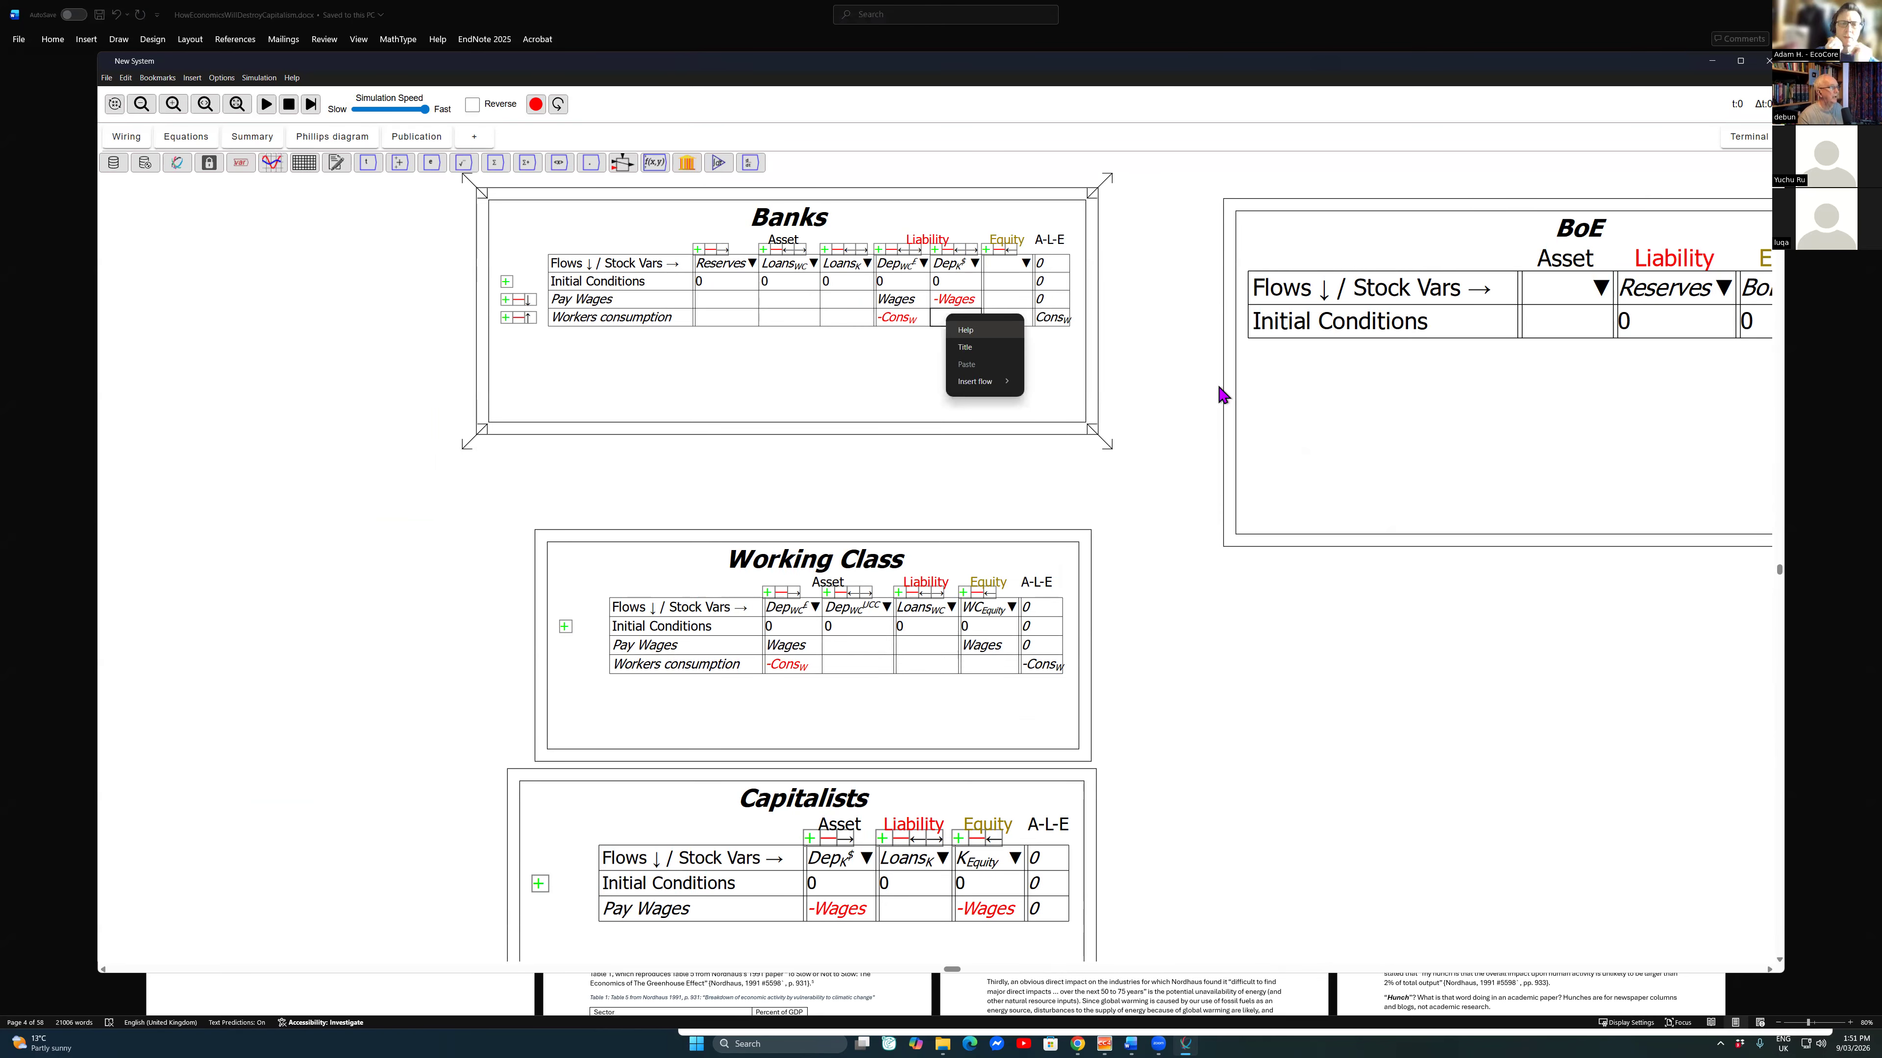
mouse_move(984, 382)
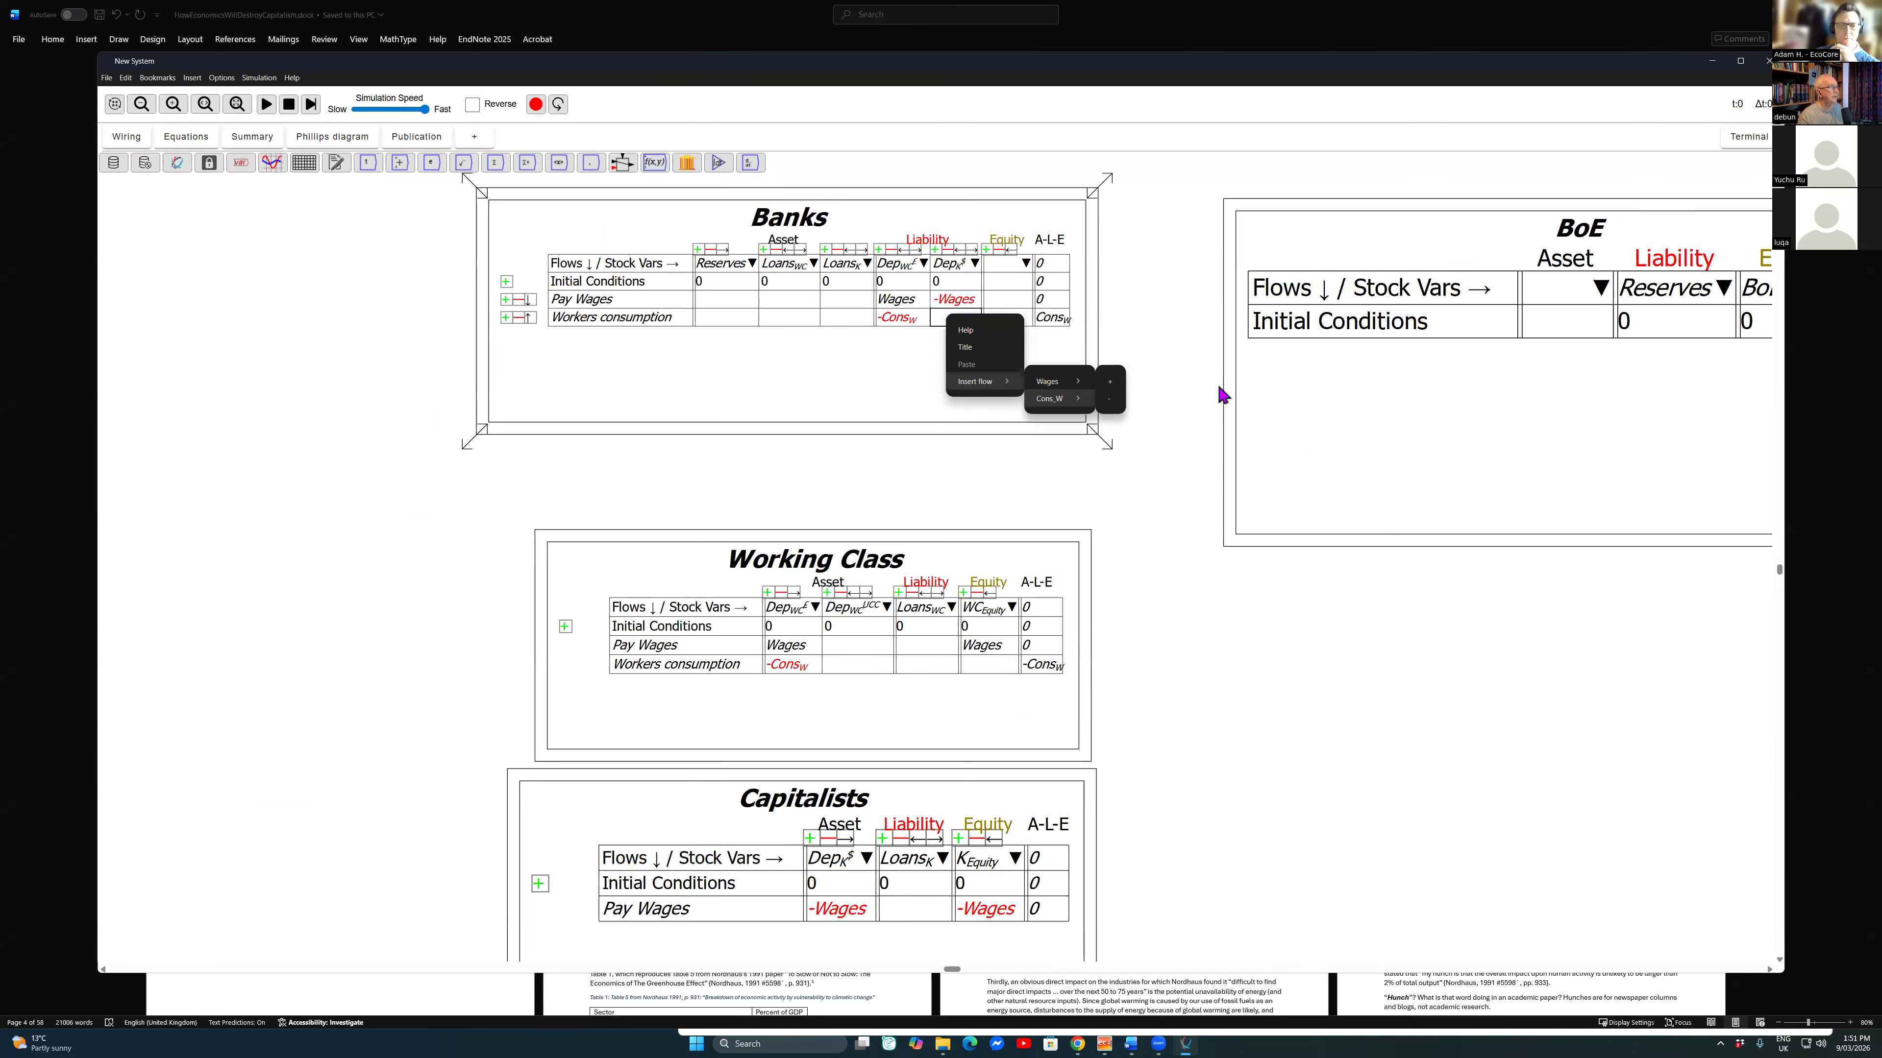
click(1110, 399)
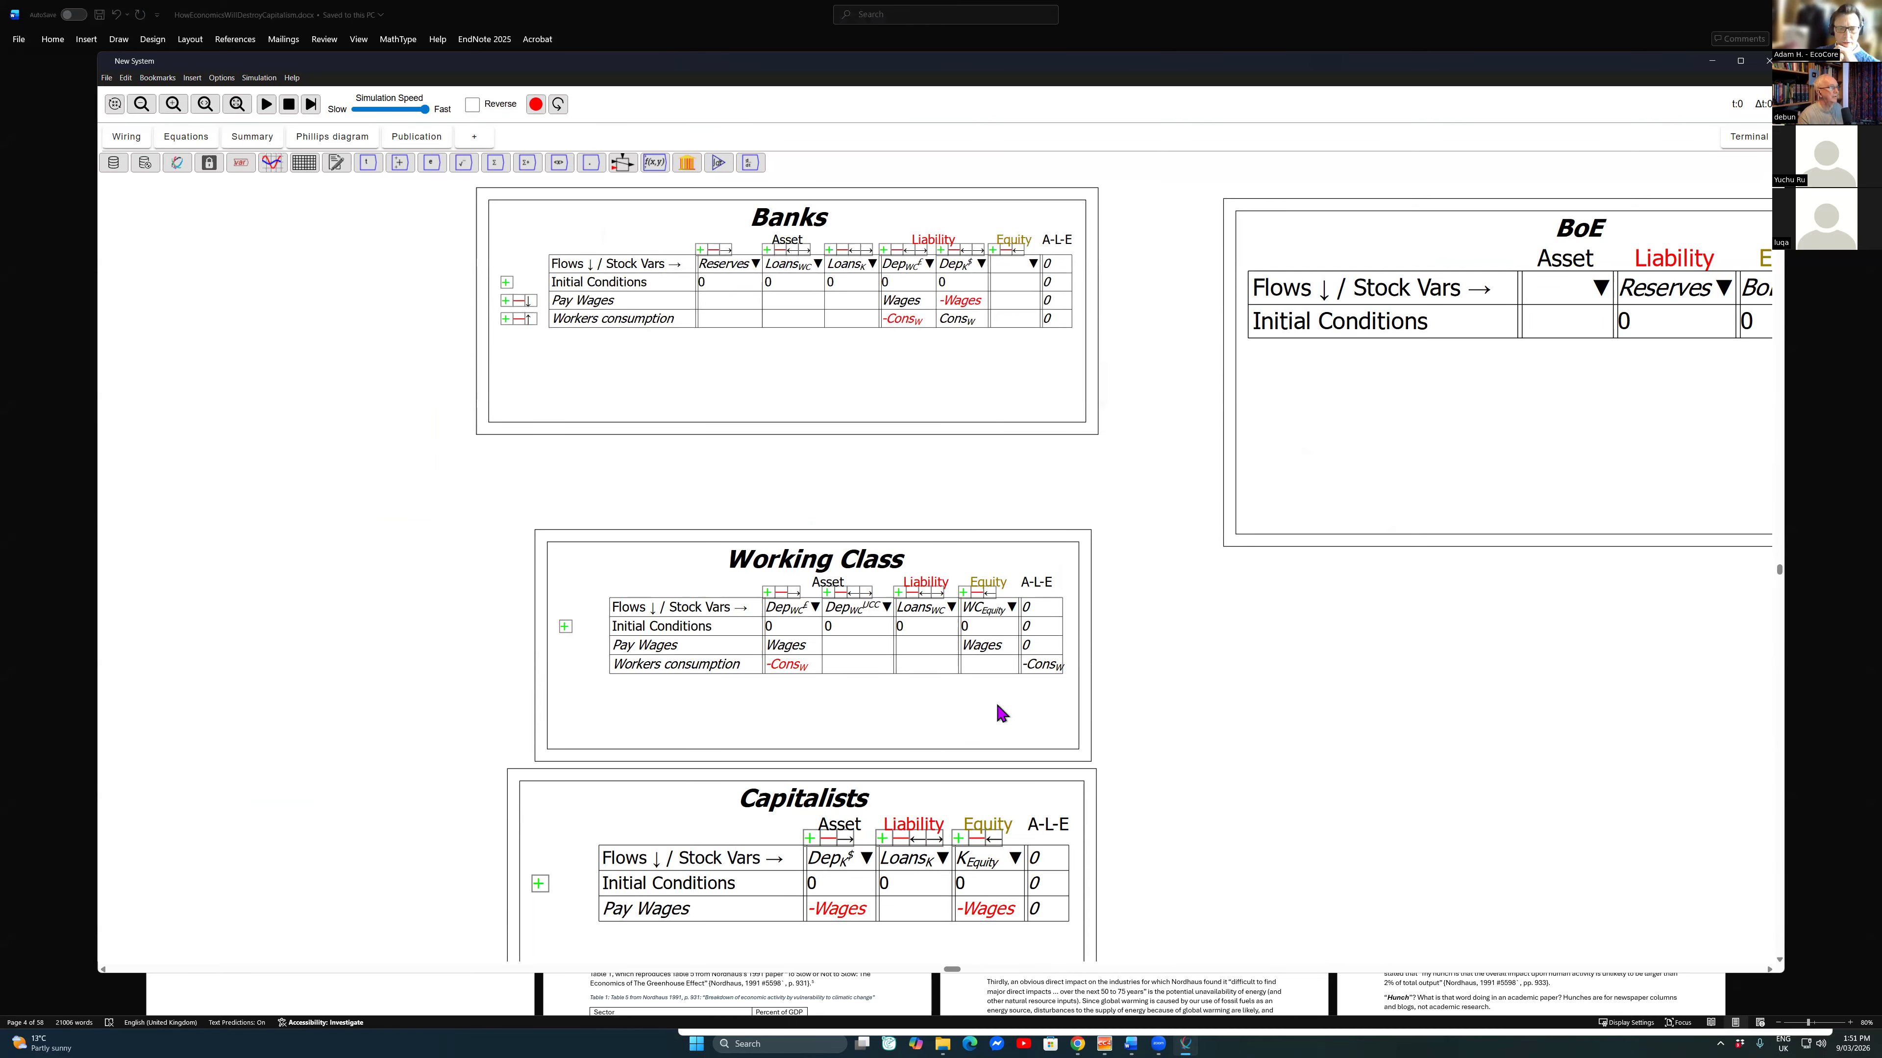
Step: Balance the equity of the Workers consumption row in the Working Class table
scroll(1037, 296, down, 3)
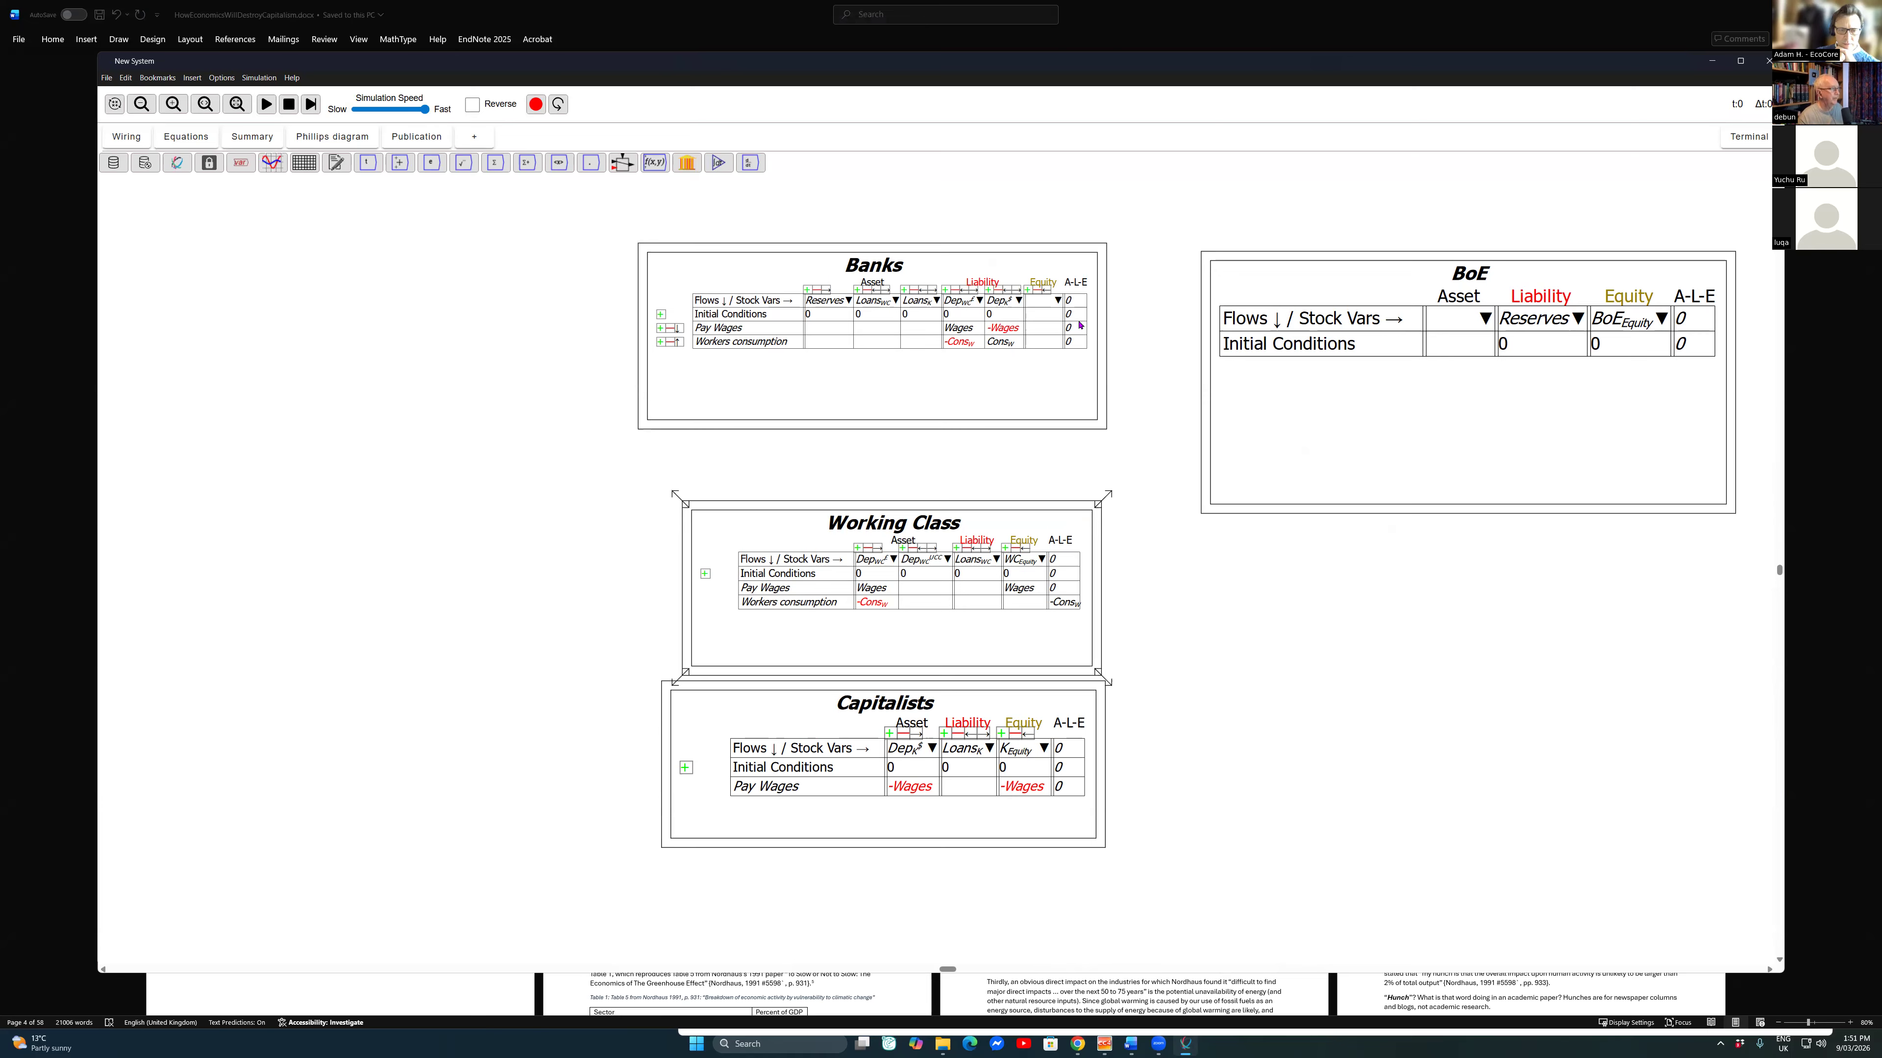
scroll(1009, 602, up, 8)
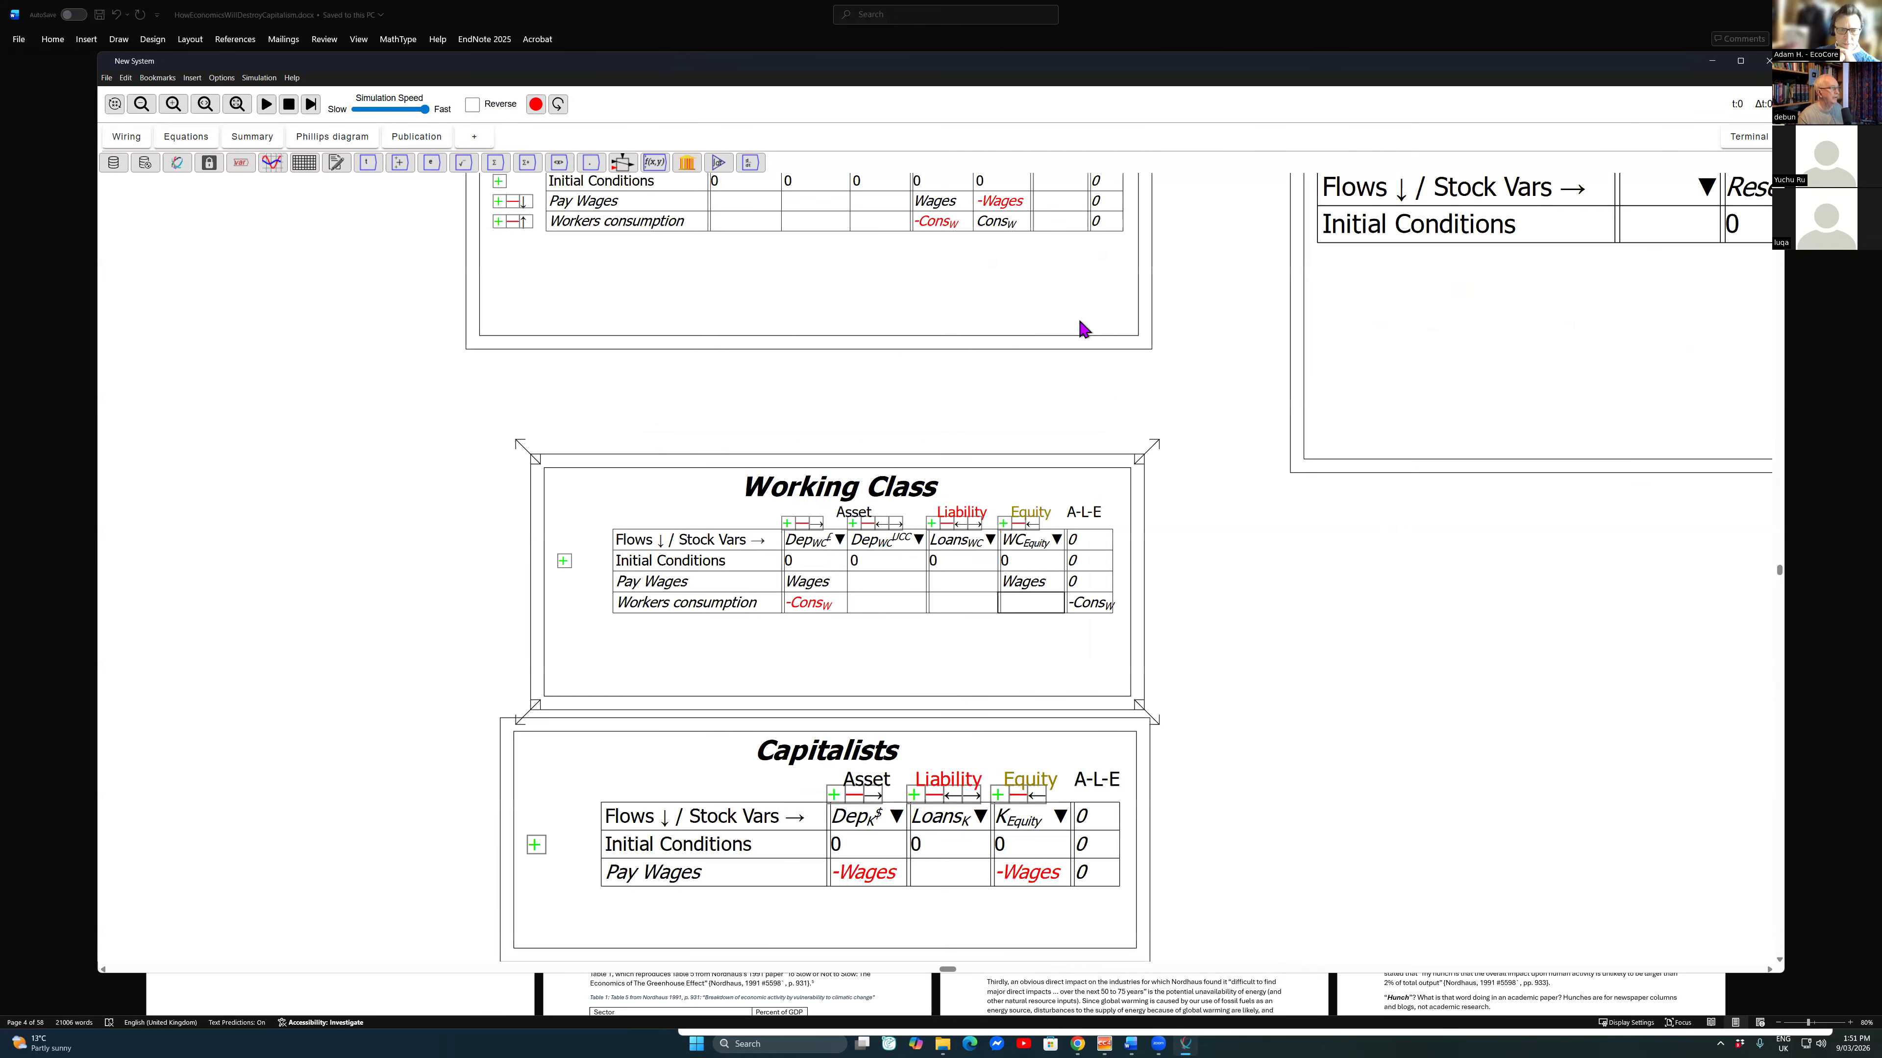
right_click(1009, 601)
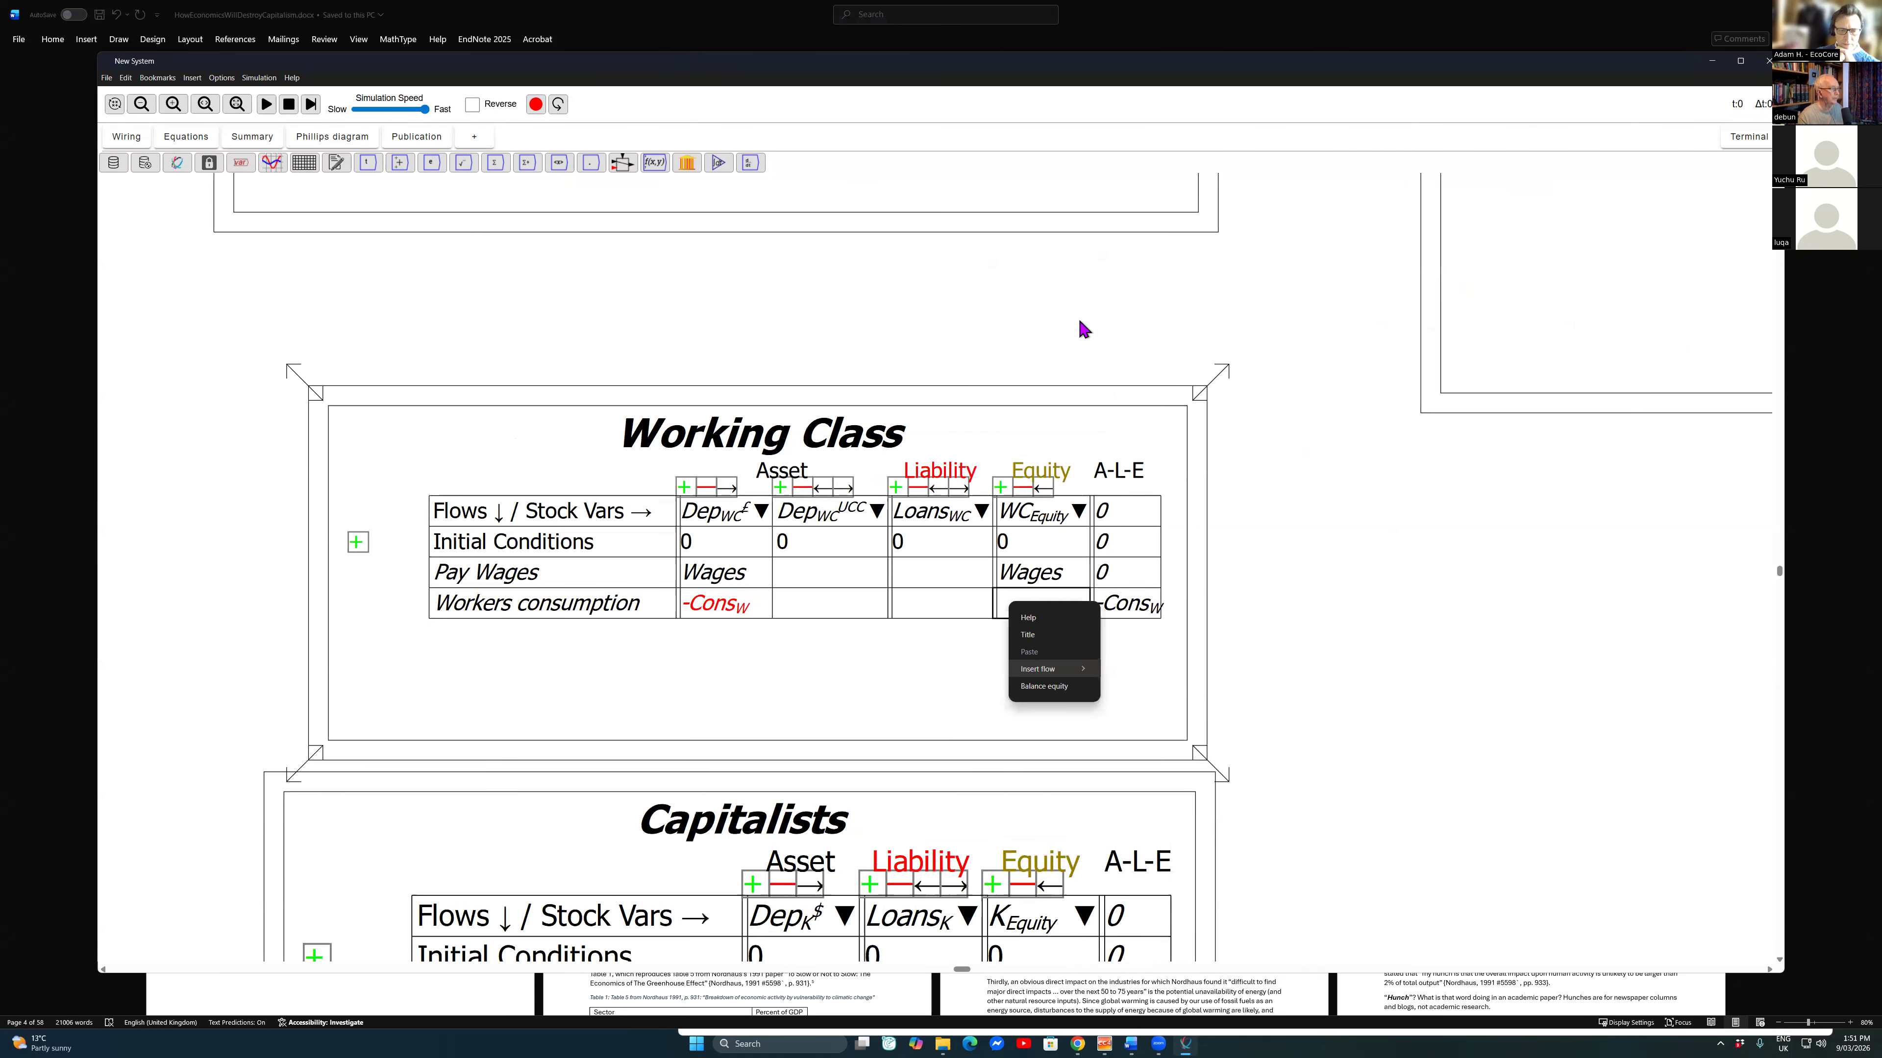
click(1044, 686)
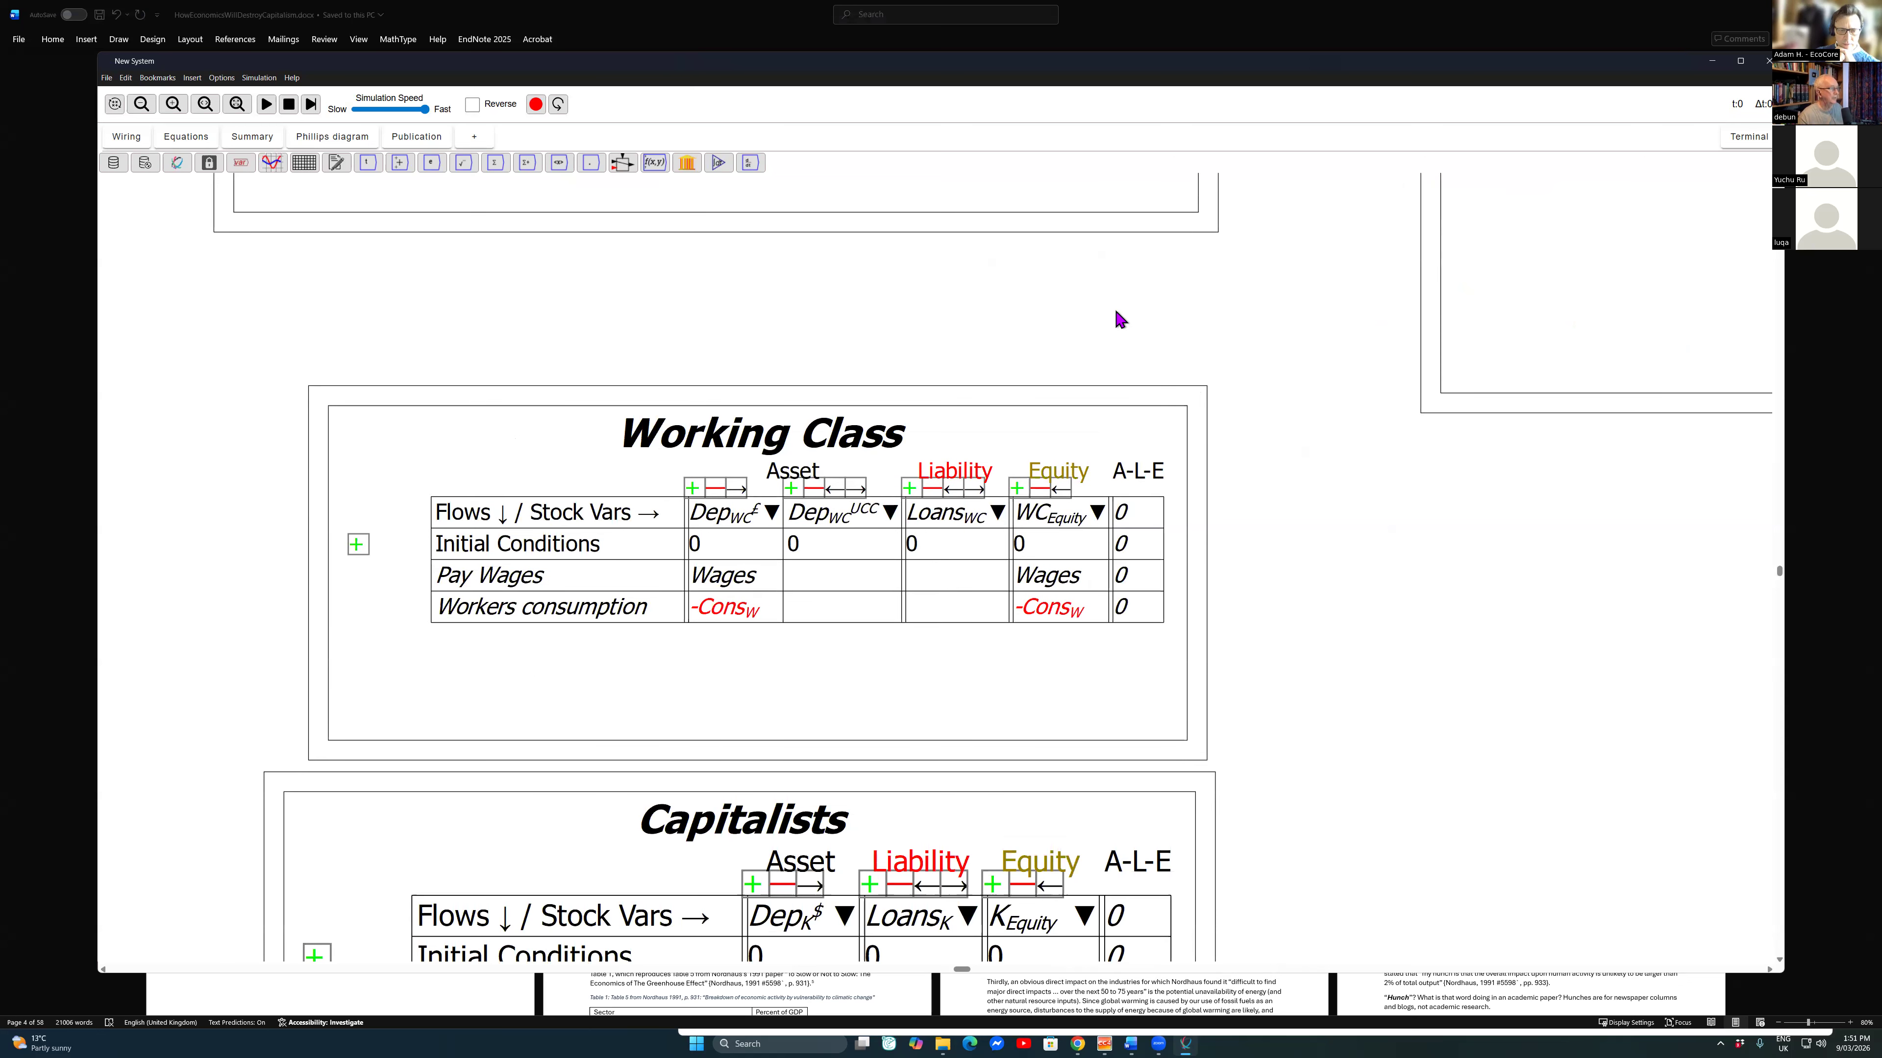
Step: Add a flow row named Workers Consumption below Pay Wages in the Capitalists table
scroll(1059, 315, down, 6)
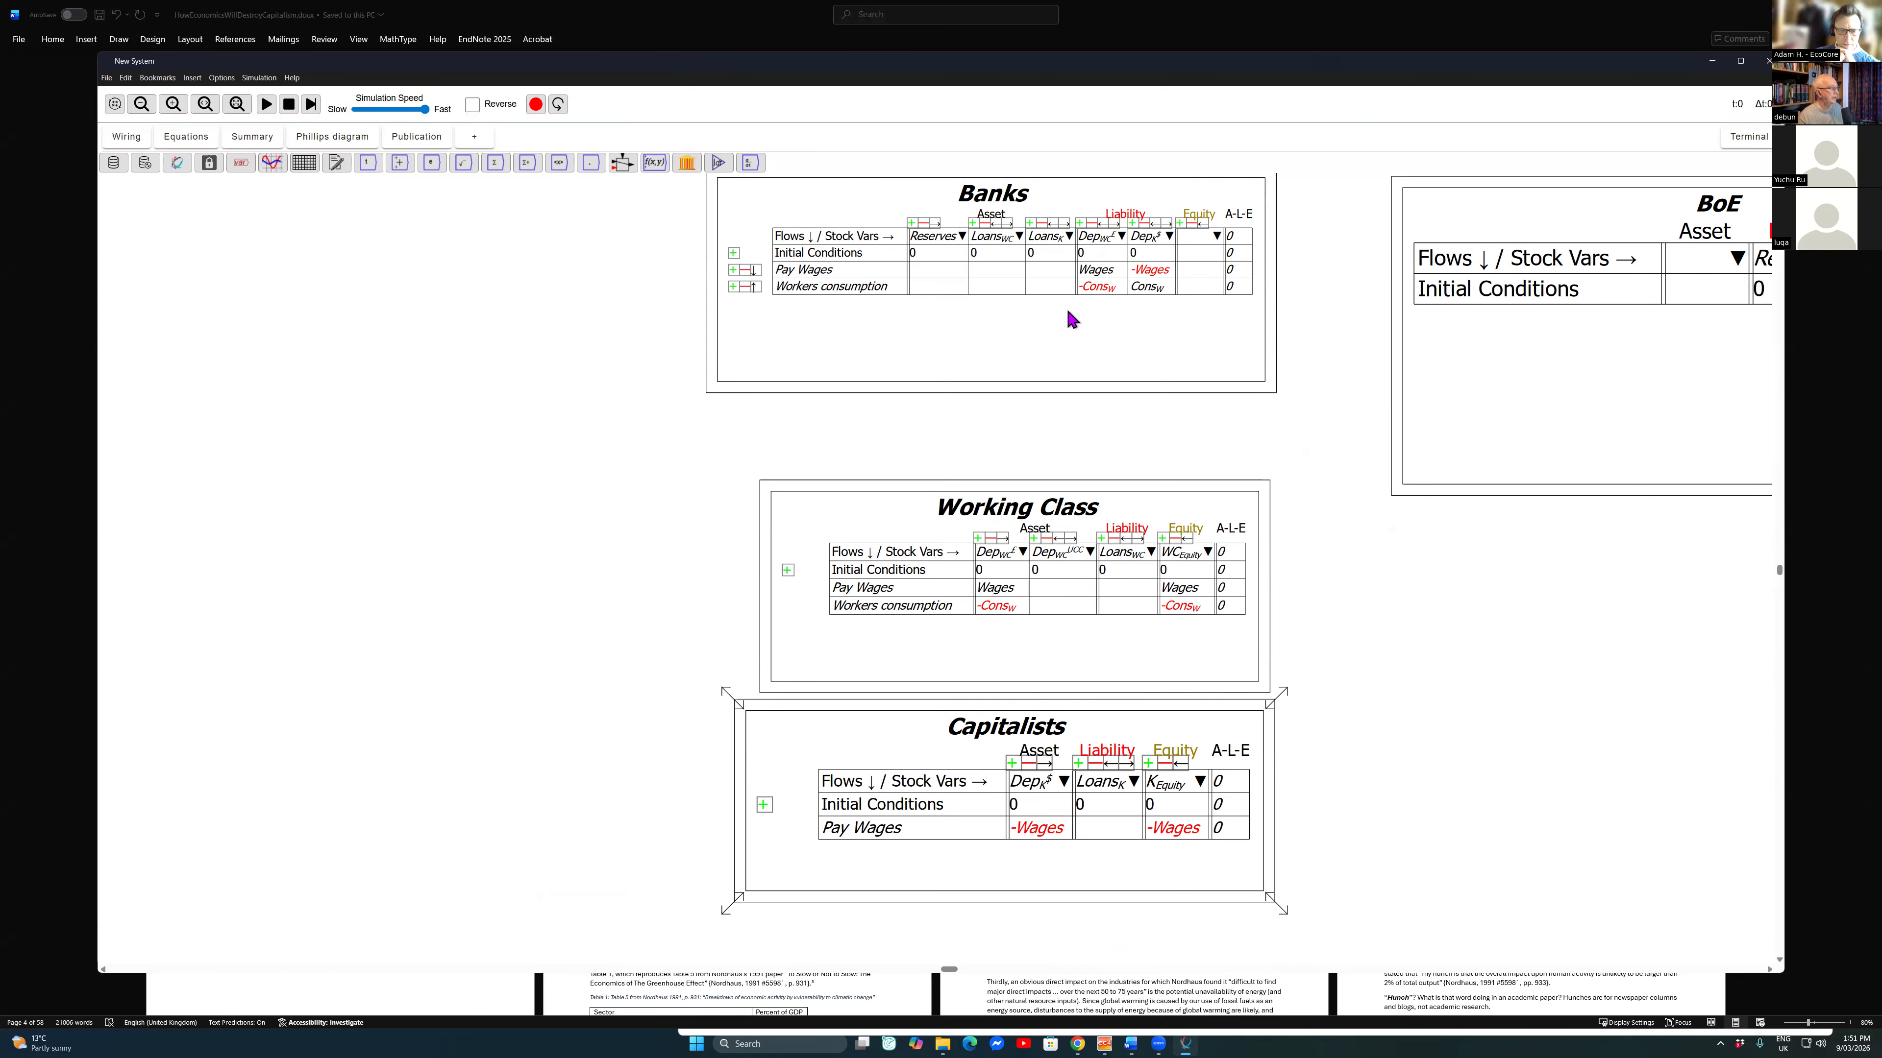
click(764, 805)
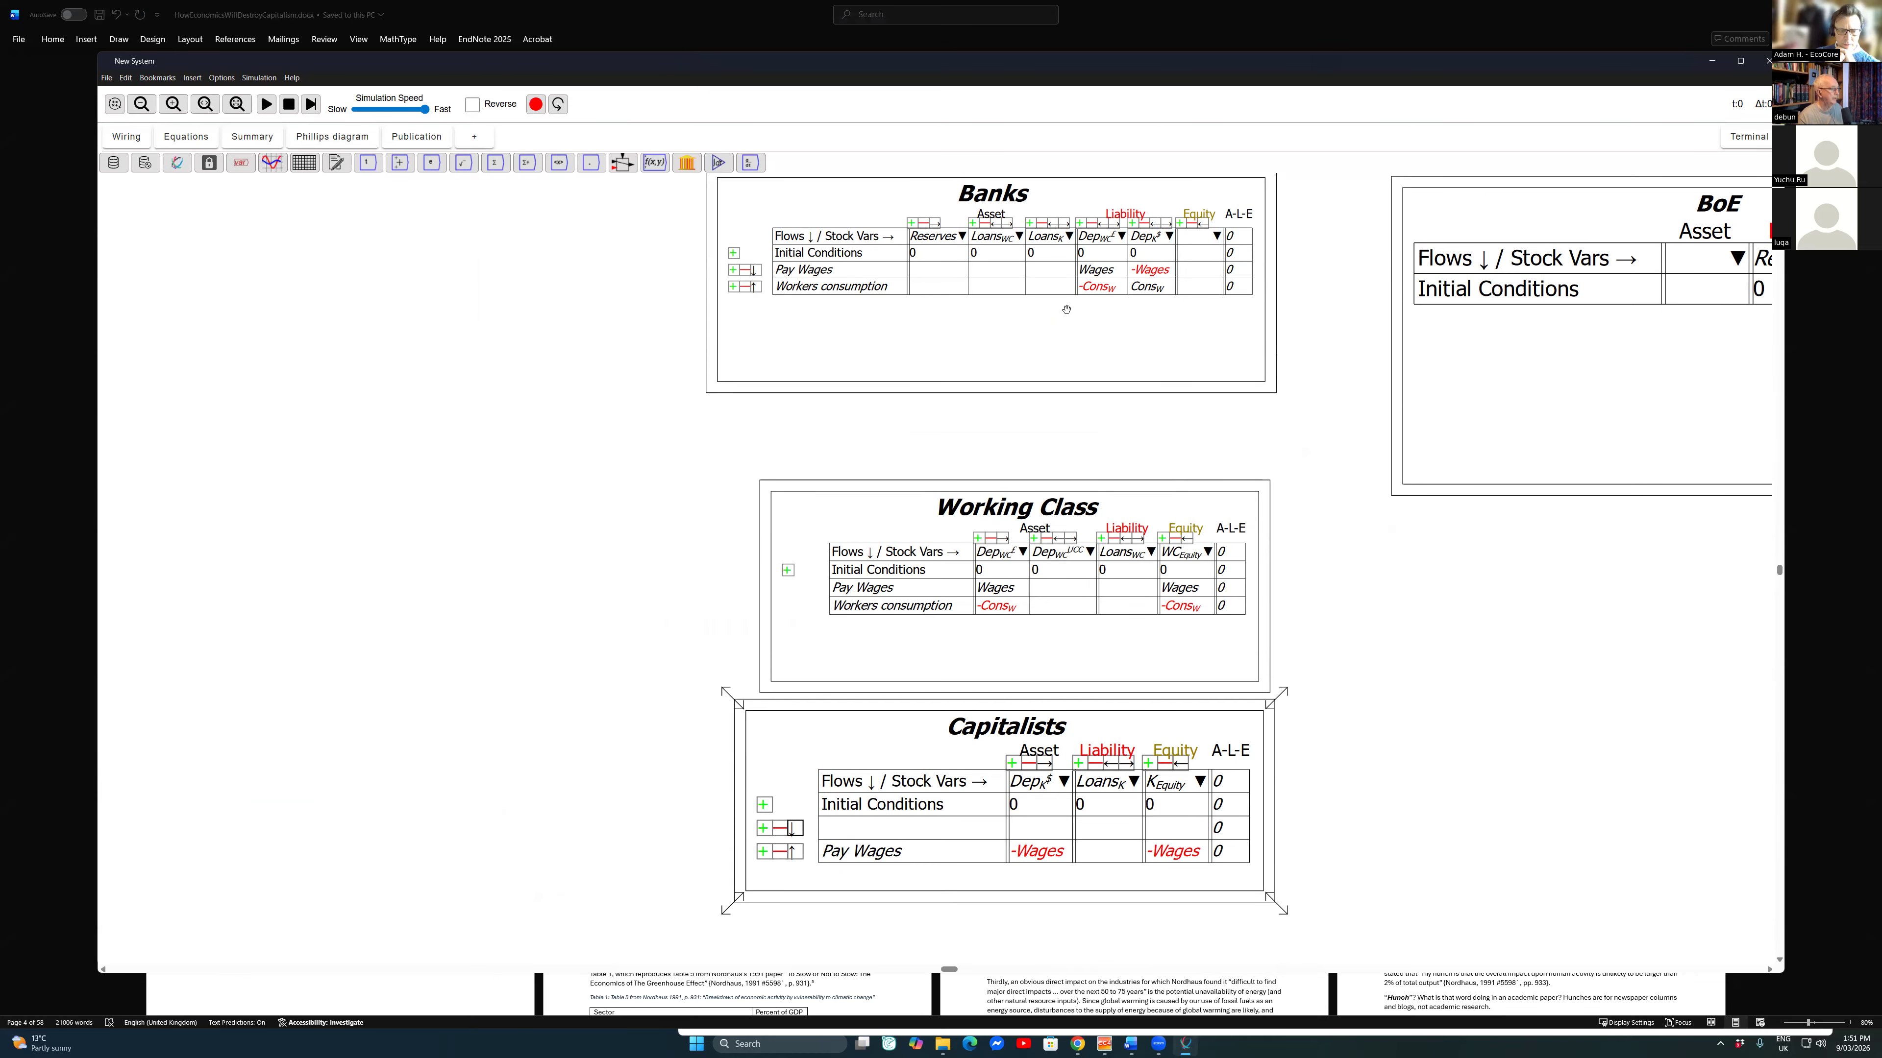
click(795, 828)
click(911, 852)
text(W)
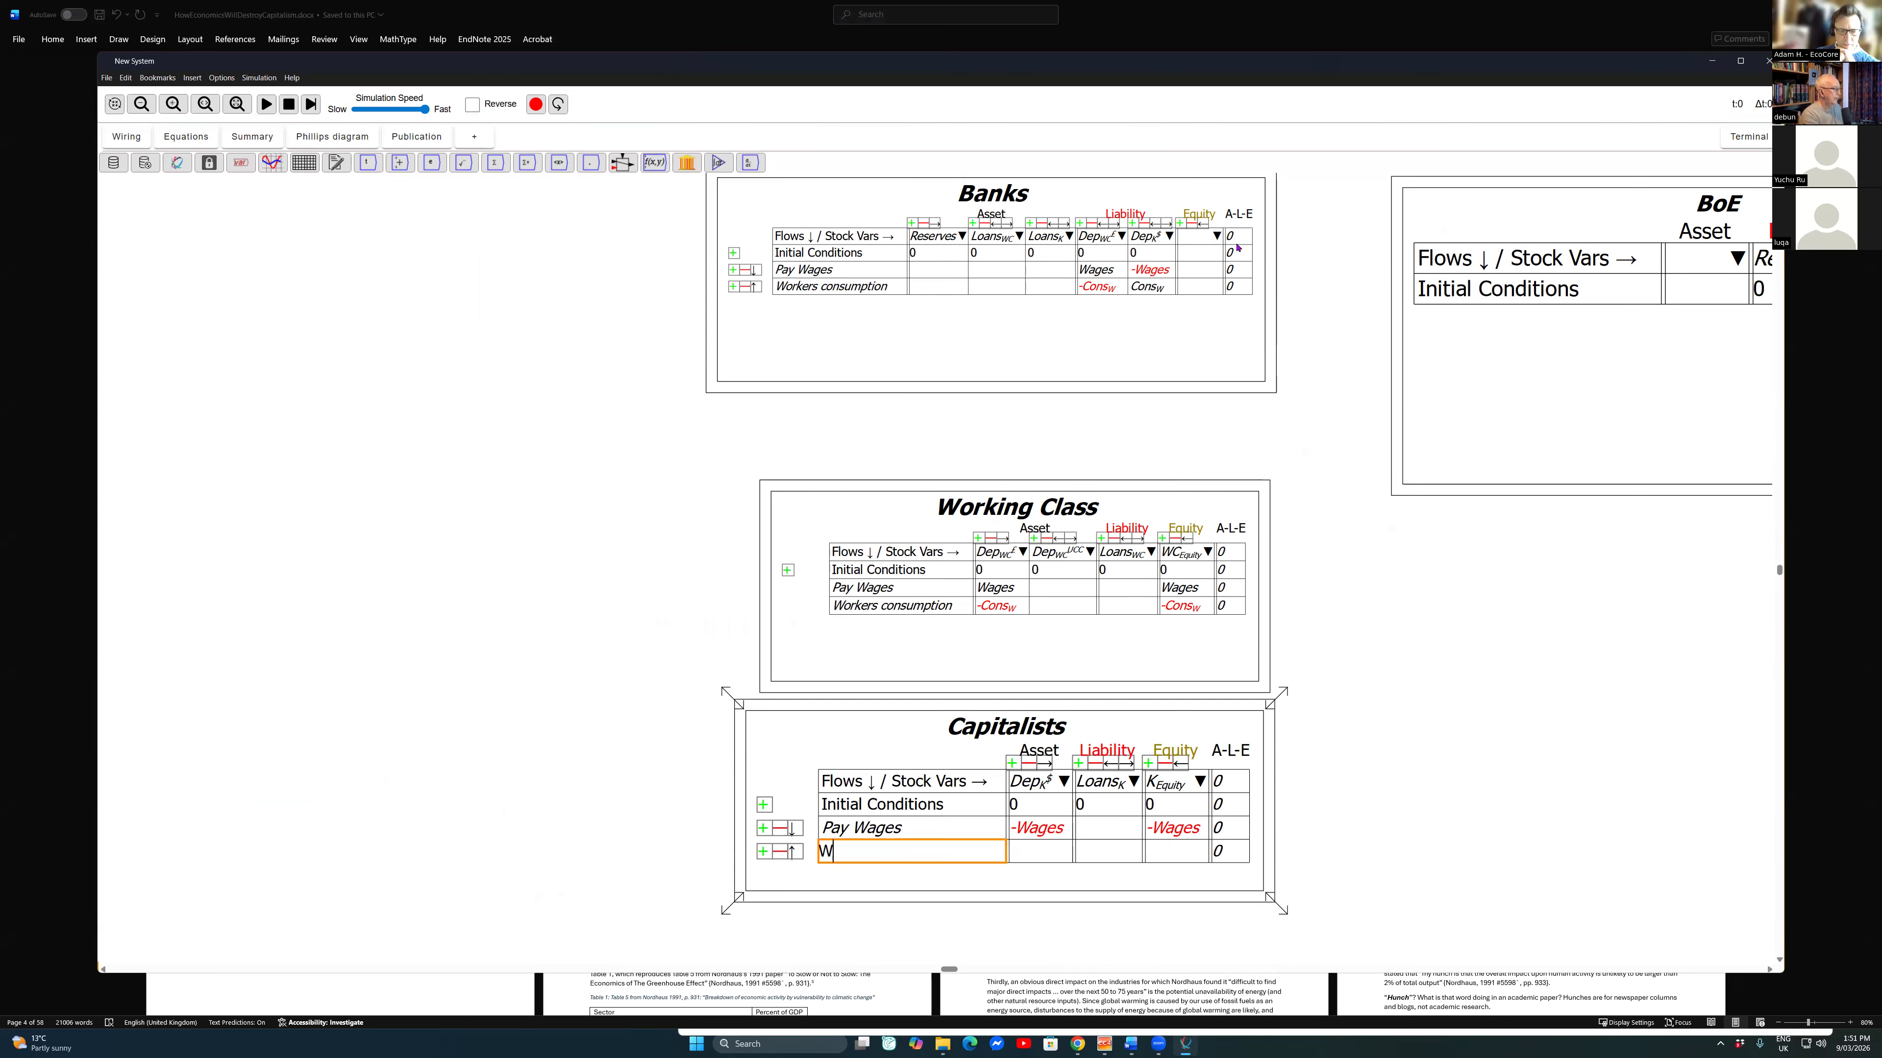
text(orkers Consumption)
key(Tab)
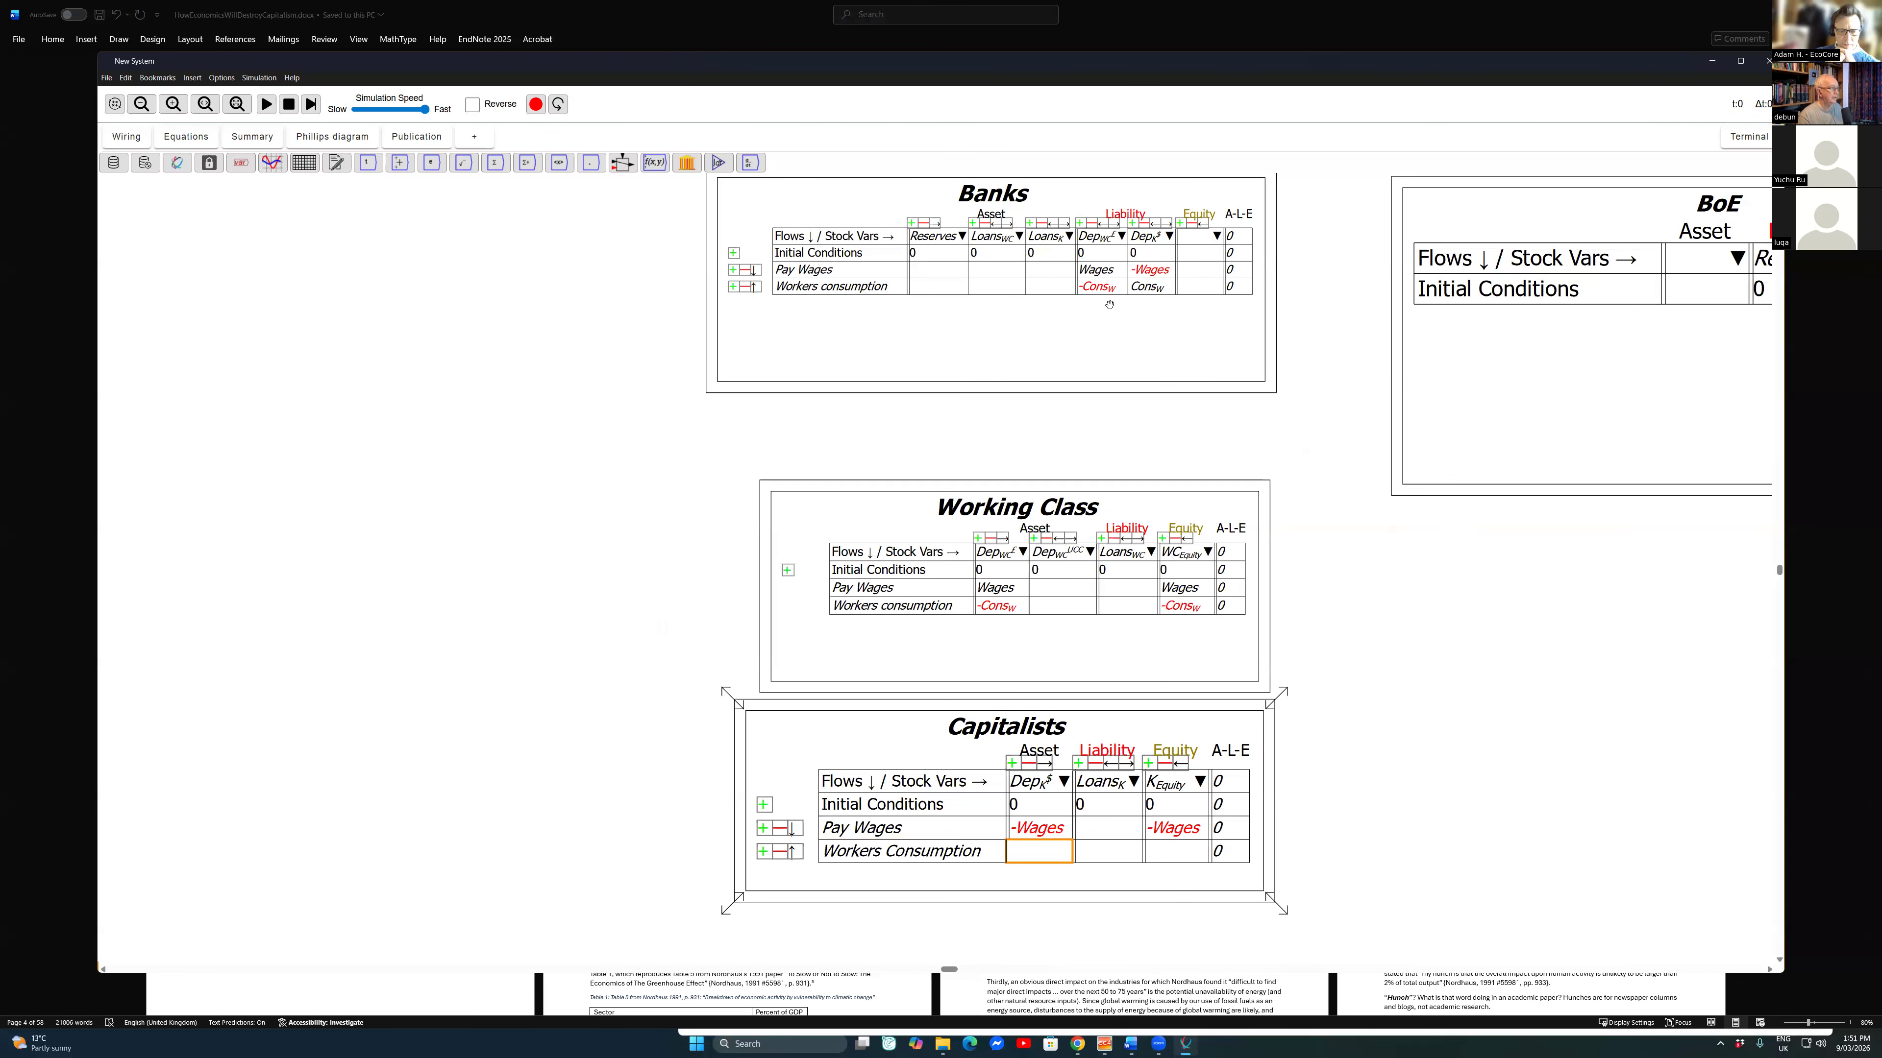
Step: Try -Cons_W under the capitalists' deposits in the Capitalists table's Workers Consumption row, and delete that row
text(-Cons_W)
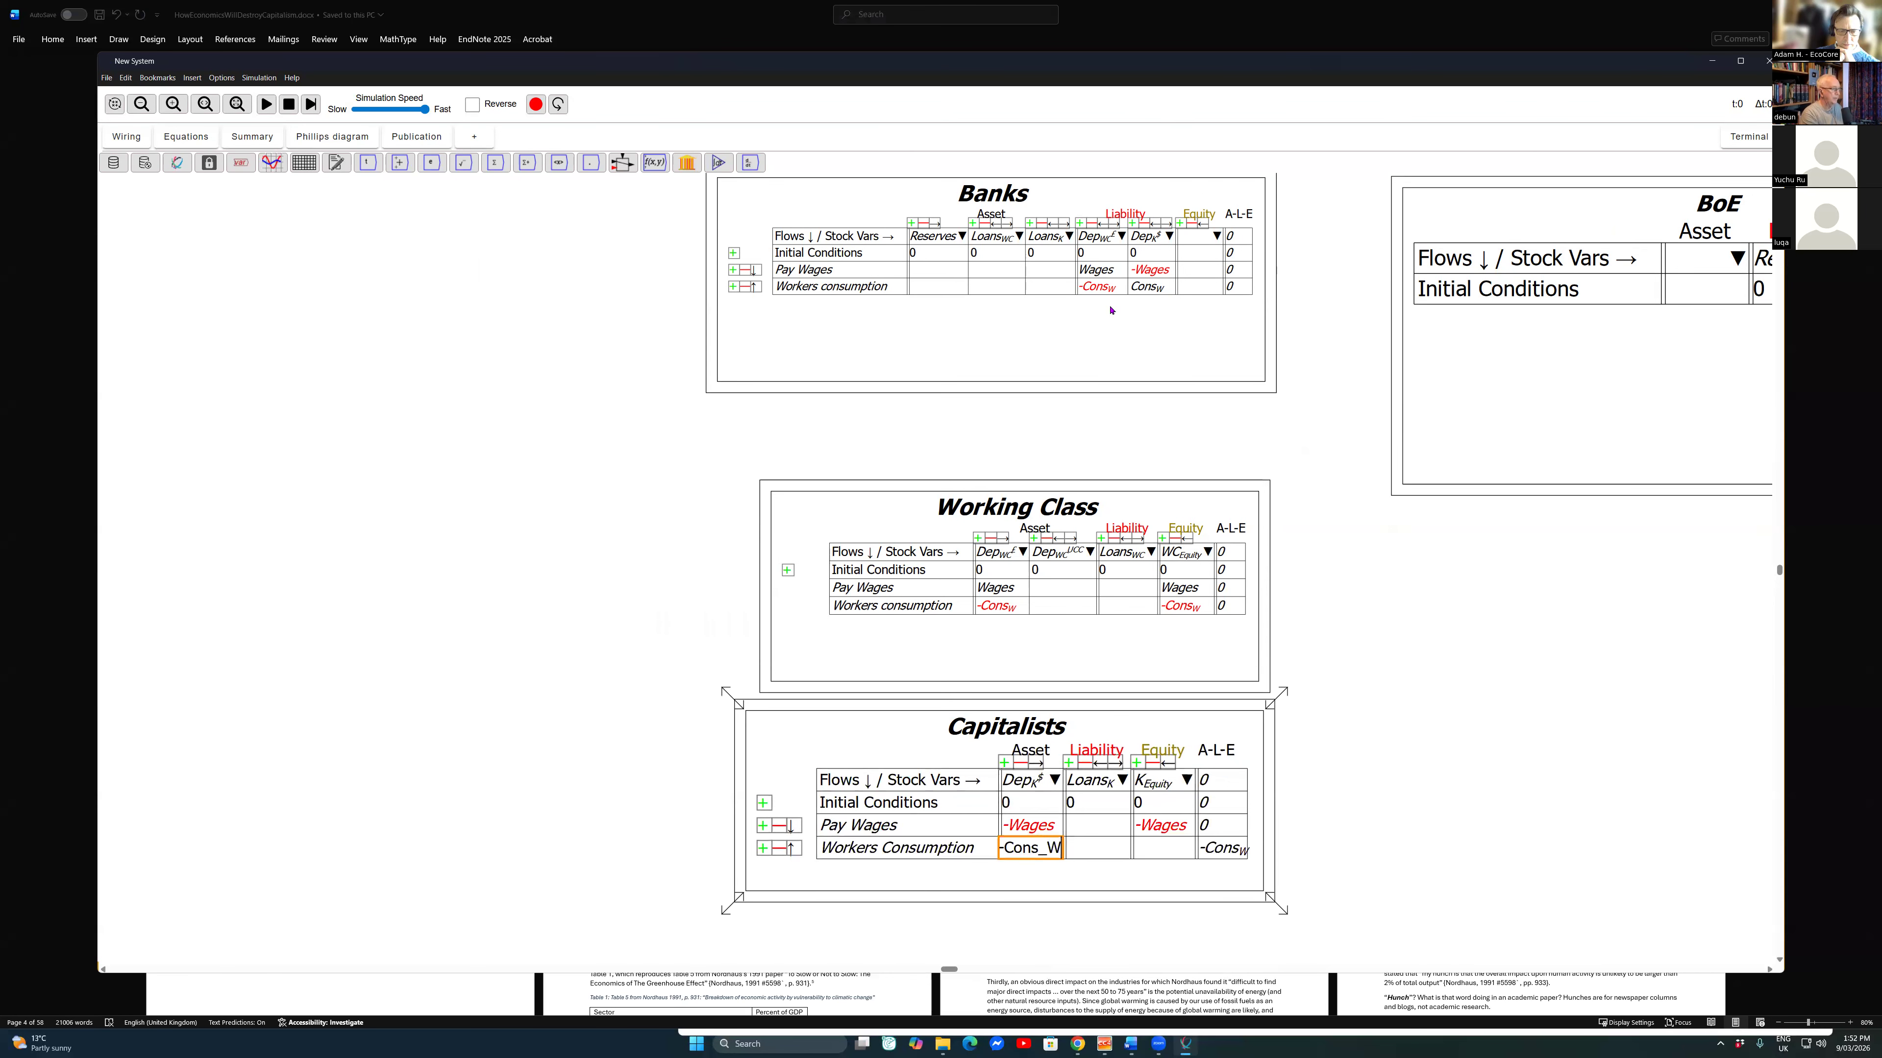
key(Return)
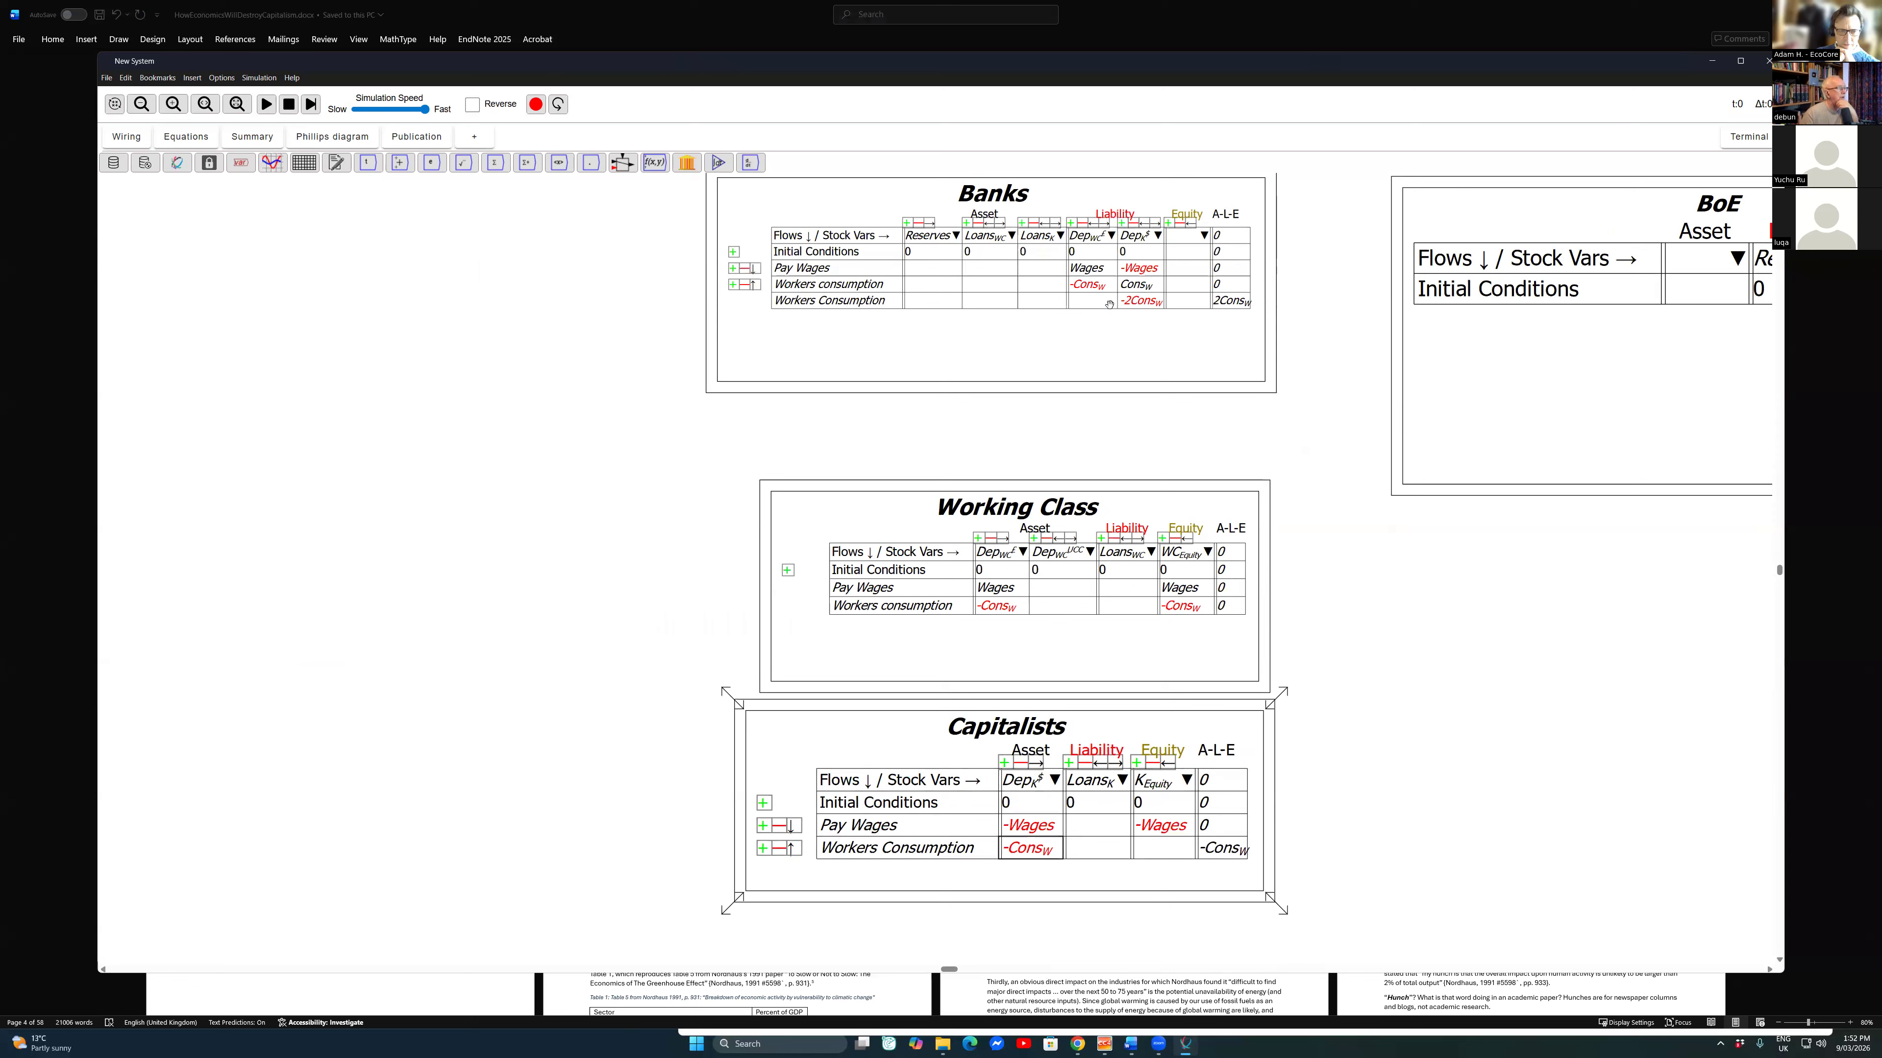
key(F2)
key(Return)
click(778, 848)
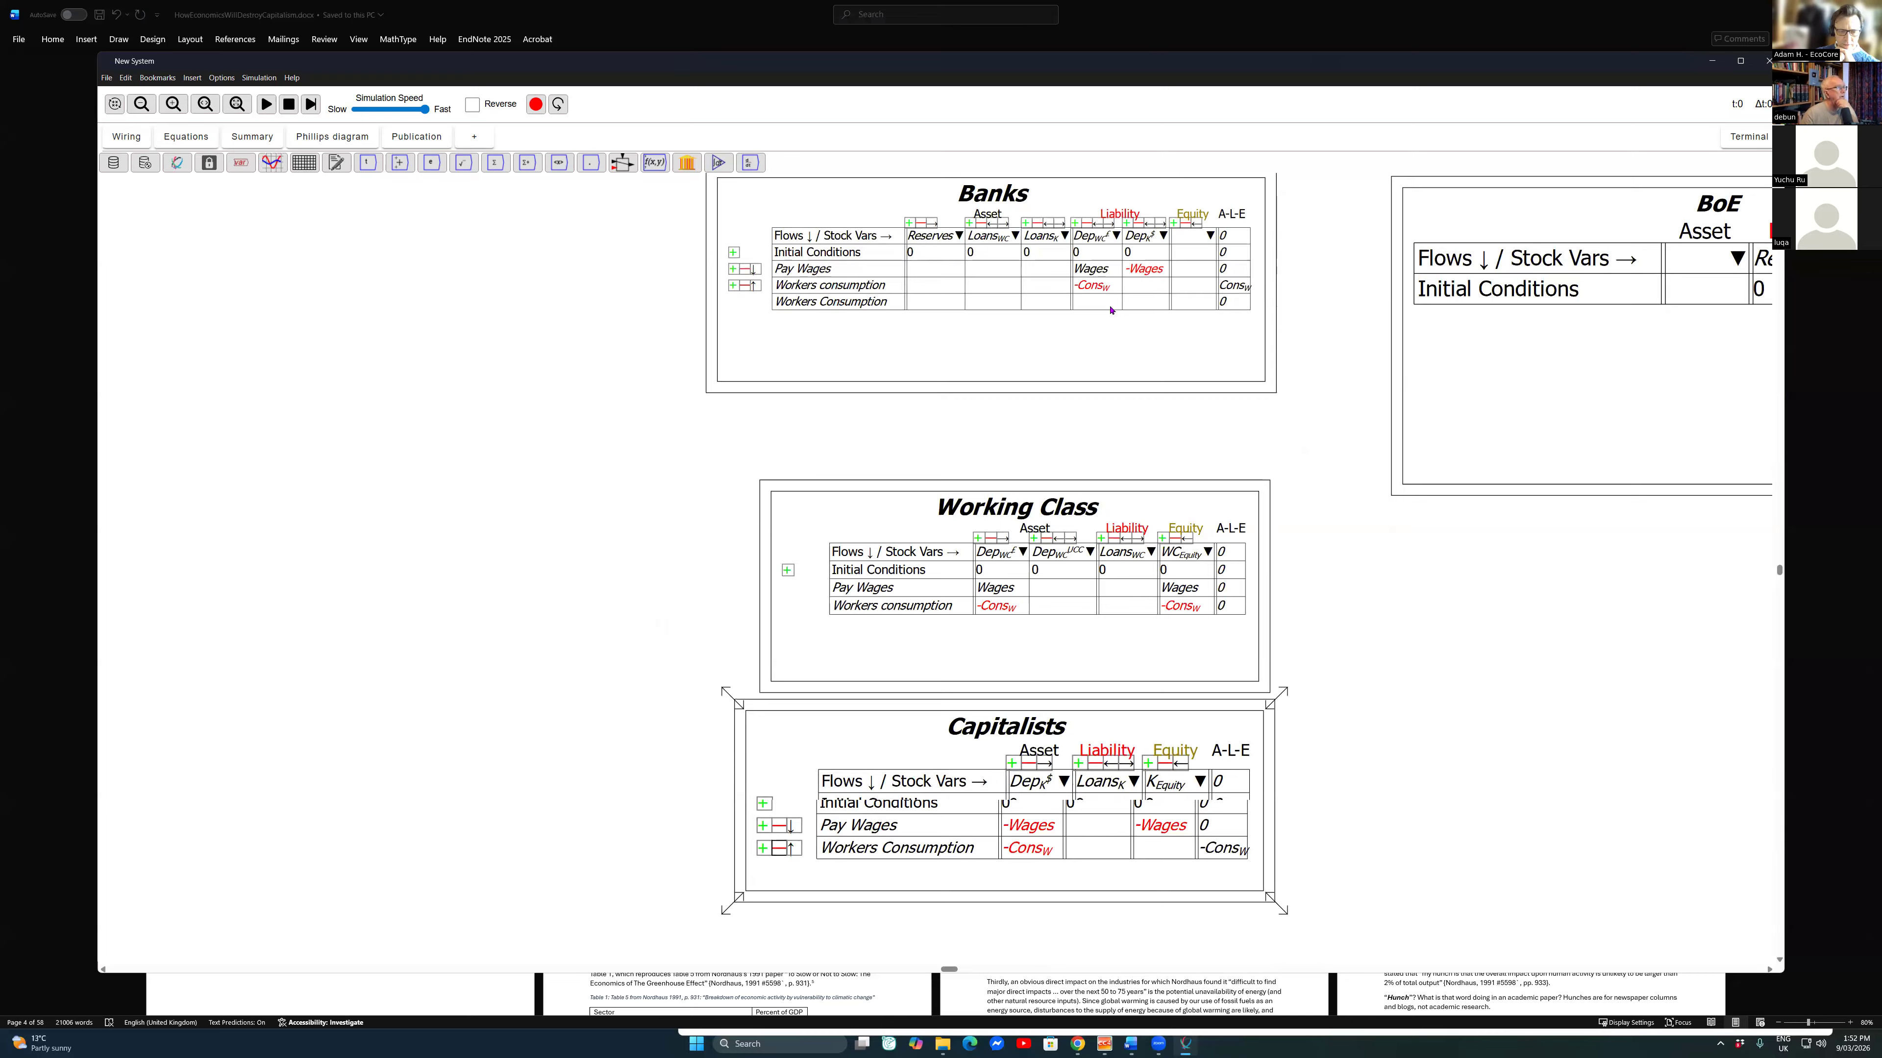
Step: Add a flow row named Workers consumption, with a lowercase c, below Pay Wages in the Capitalists table
click(762, 828)
click(911, 852)
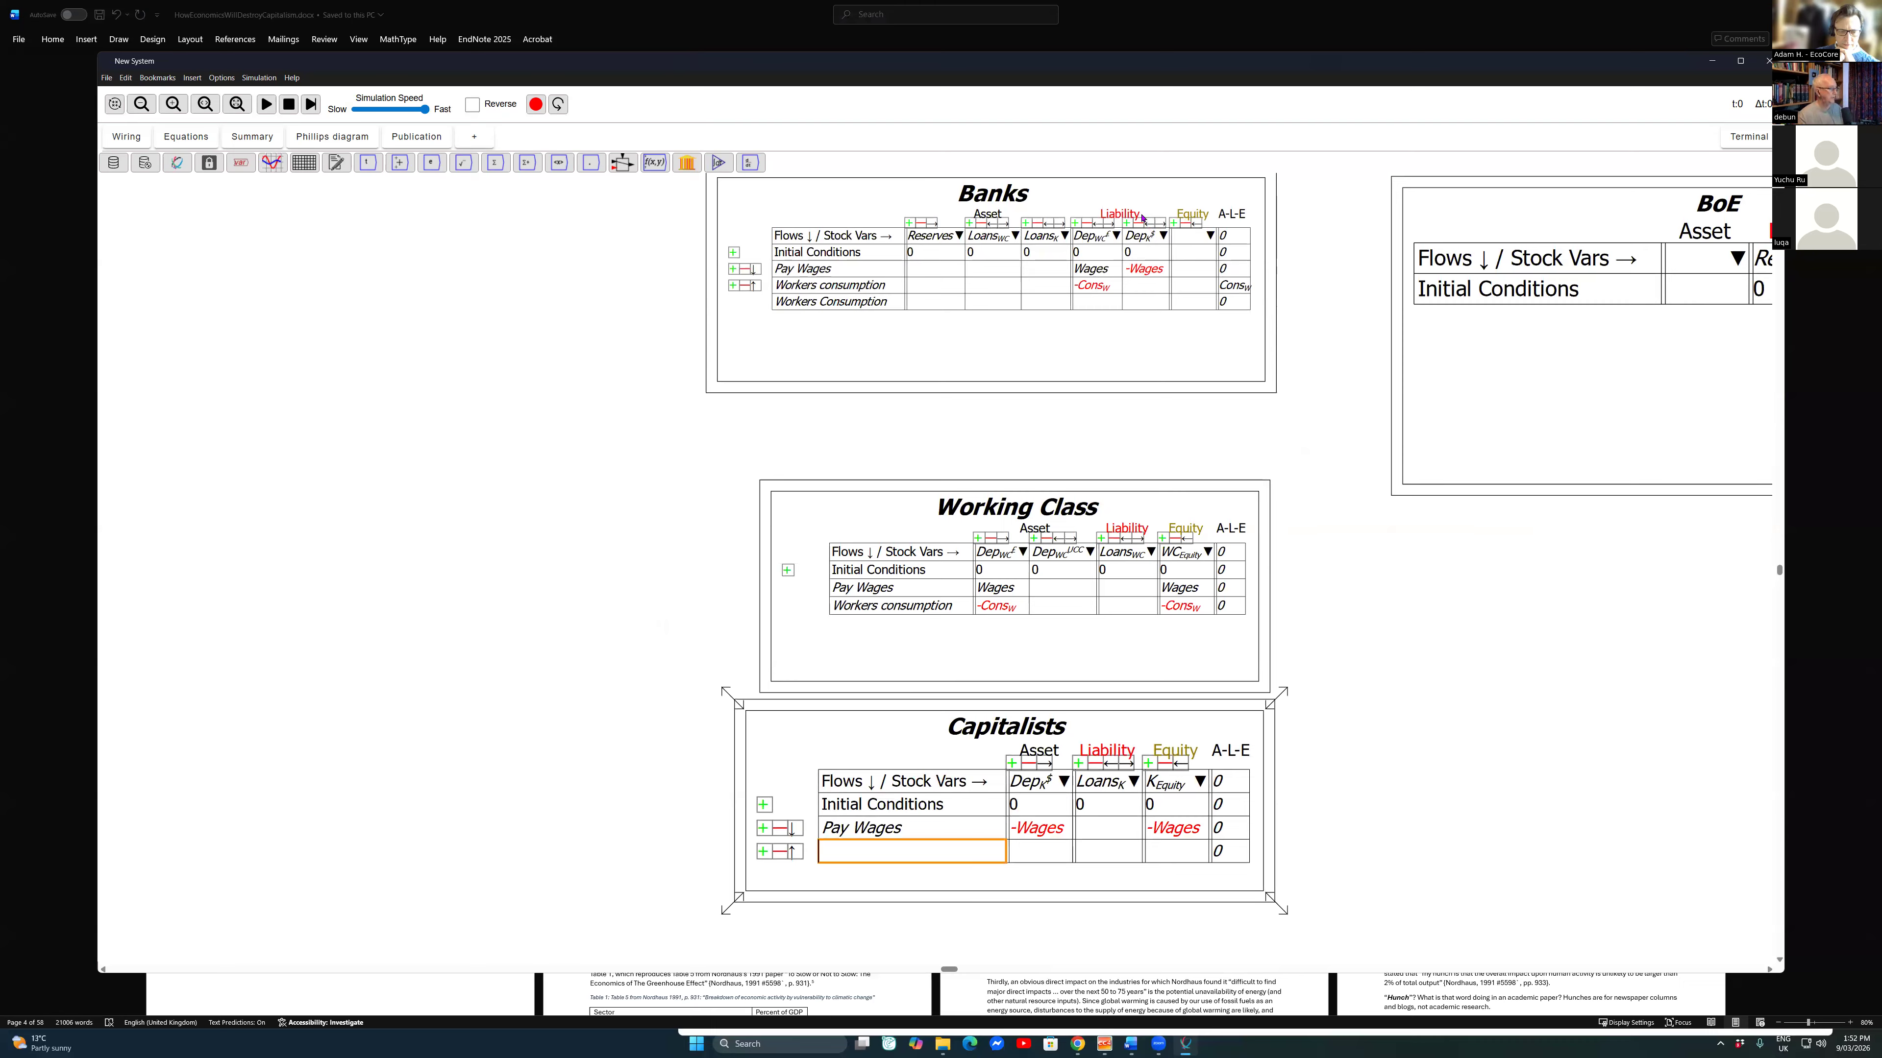
text(ers )
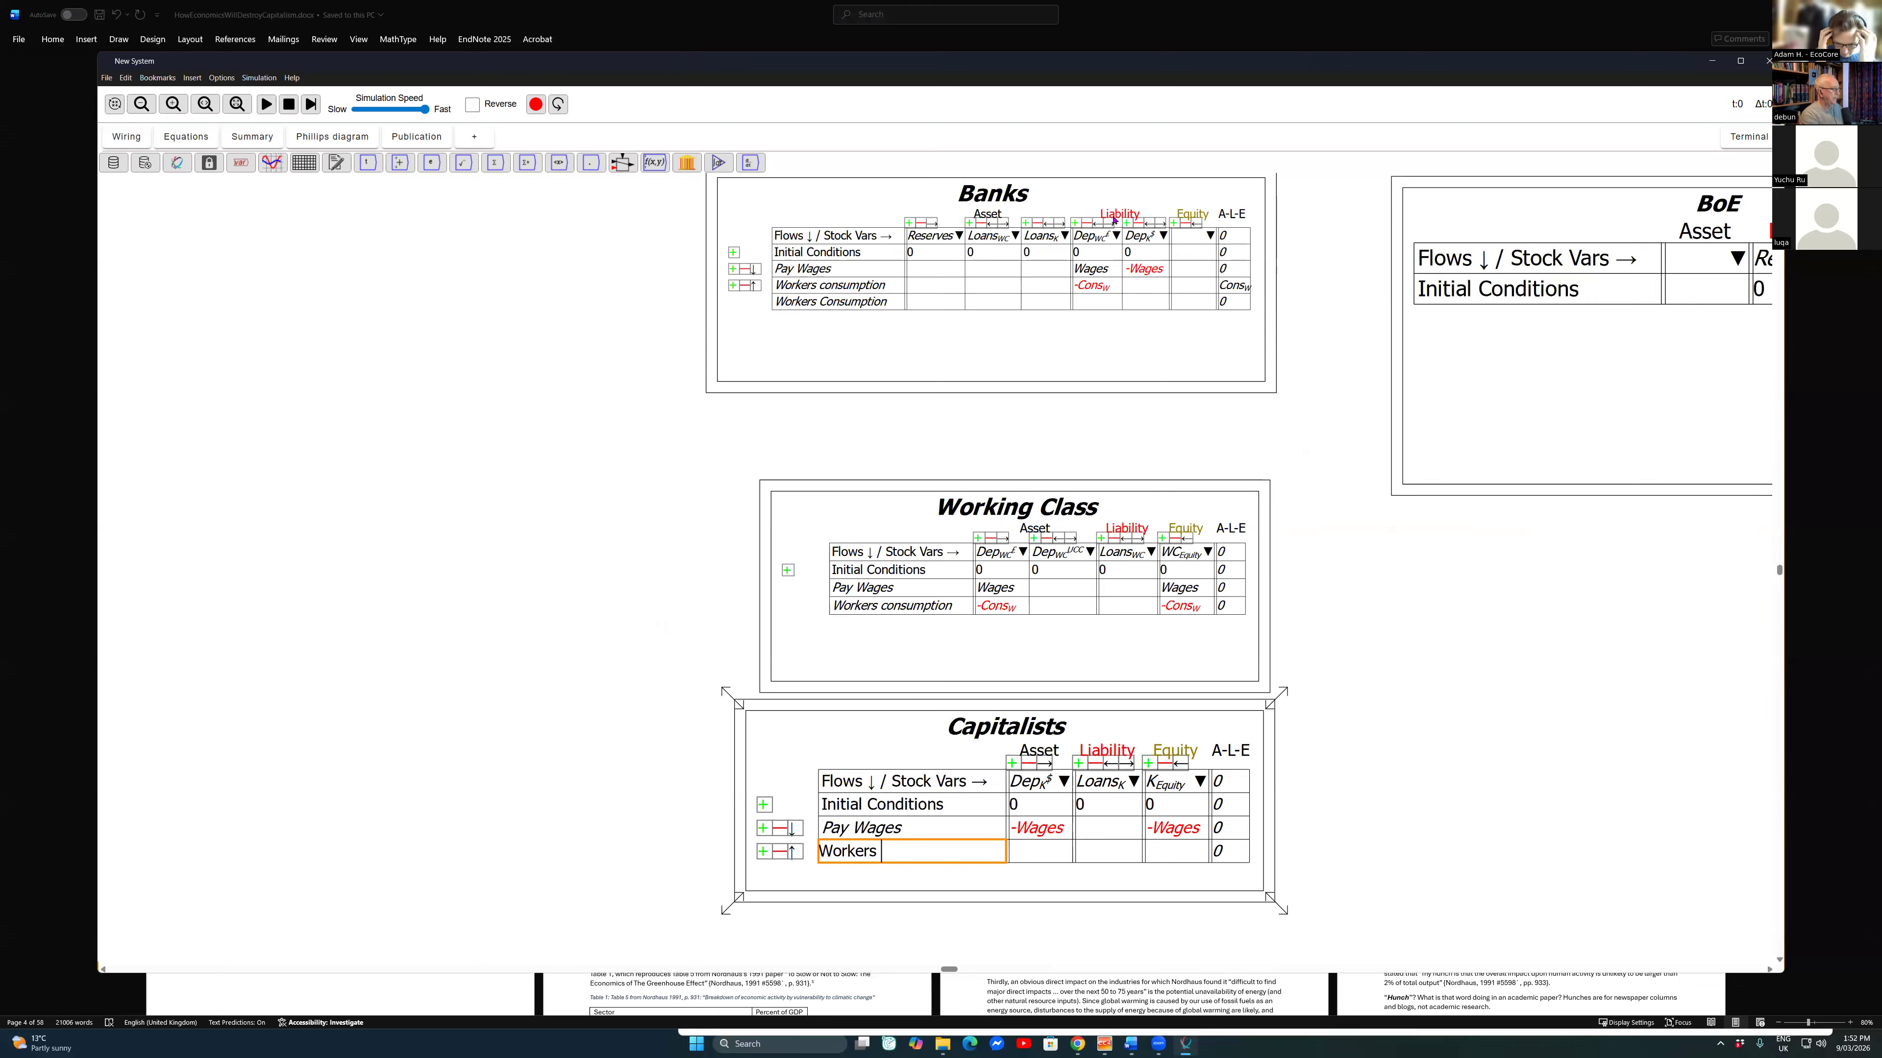
text(Consumpto)
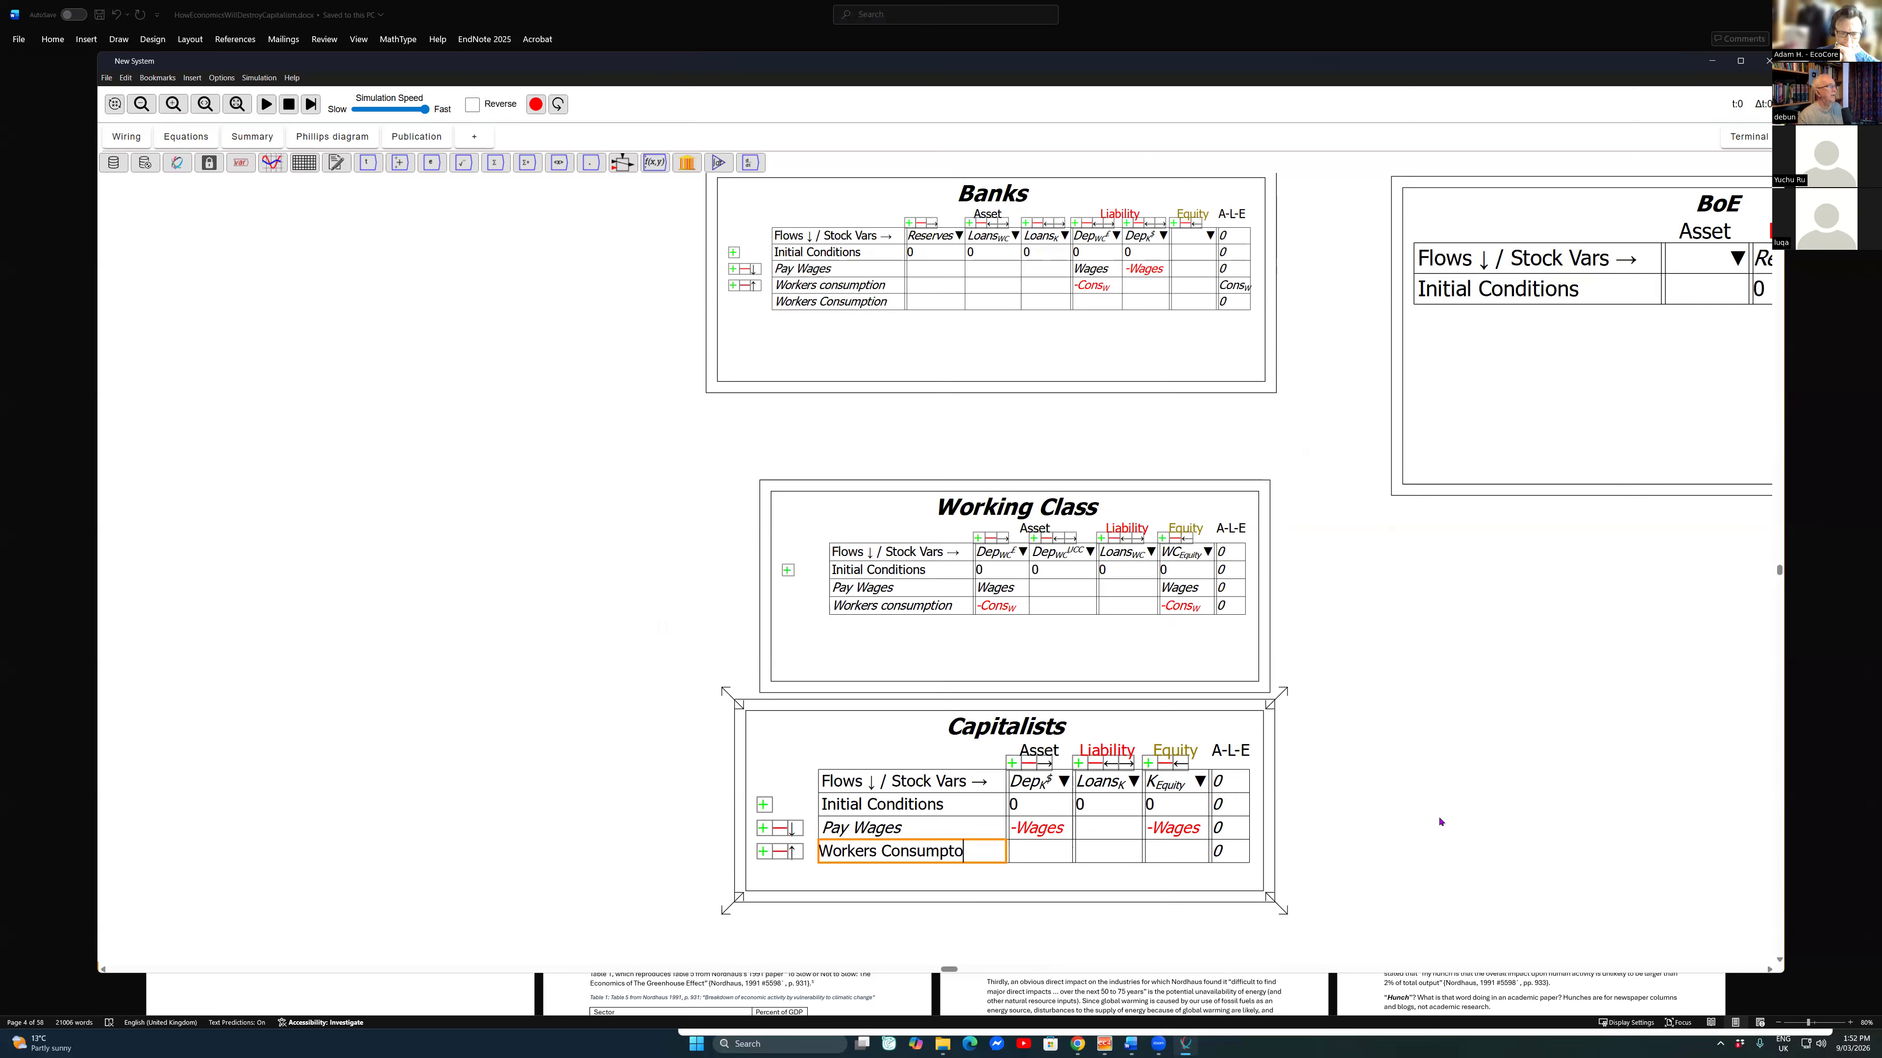
key(BackSpace)
key(BackSpace)
key(BackSpace)
key(BackSpace)
key(BackSpace)
key(BackSpace)
key(BackSpace)
key(BackSpace)
key(BackSpace)
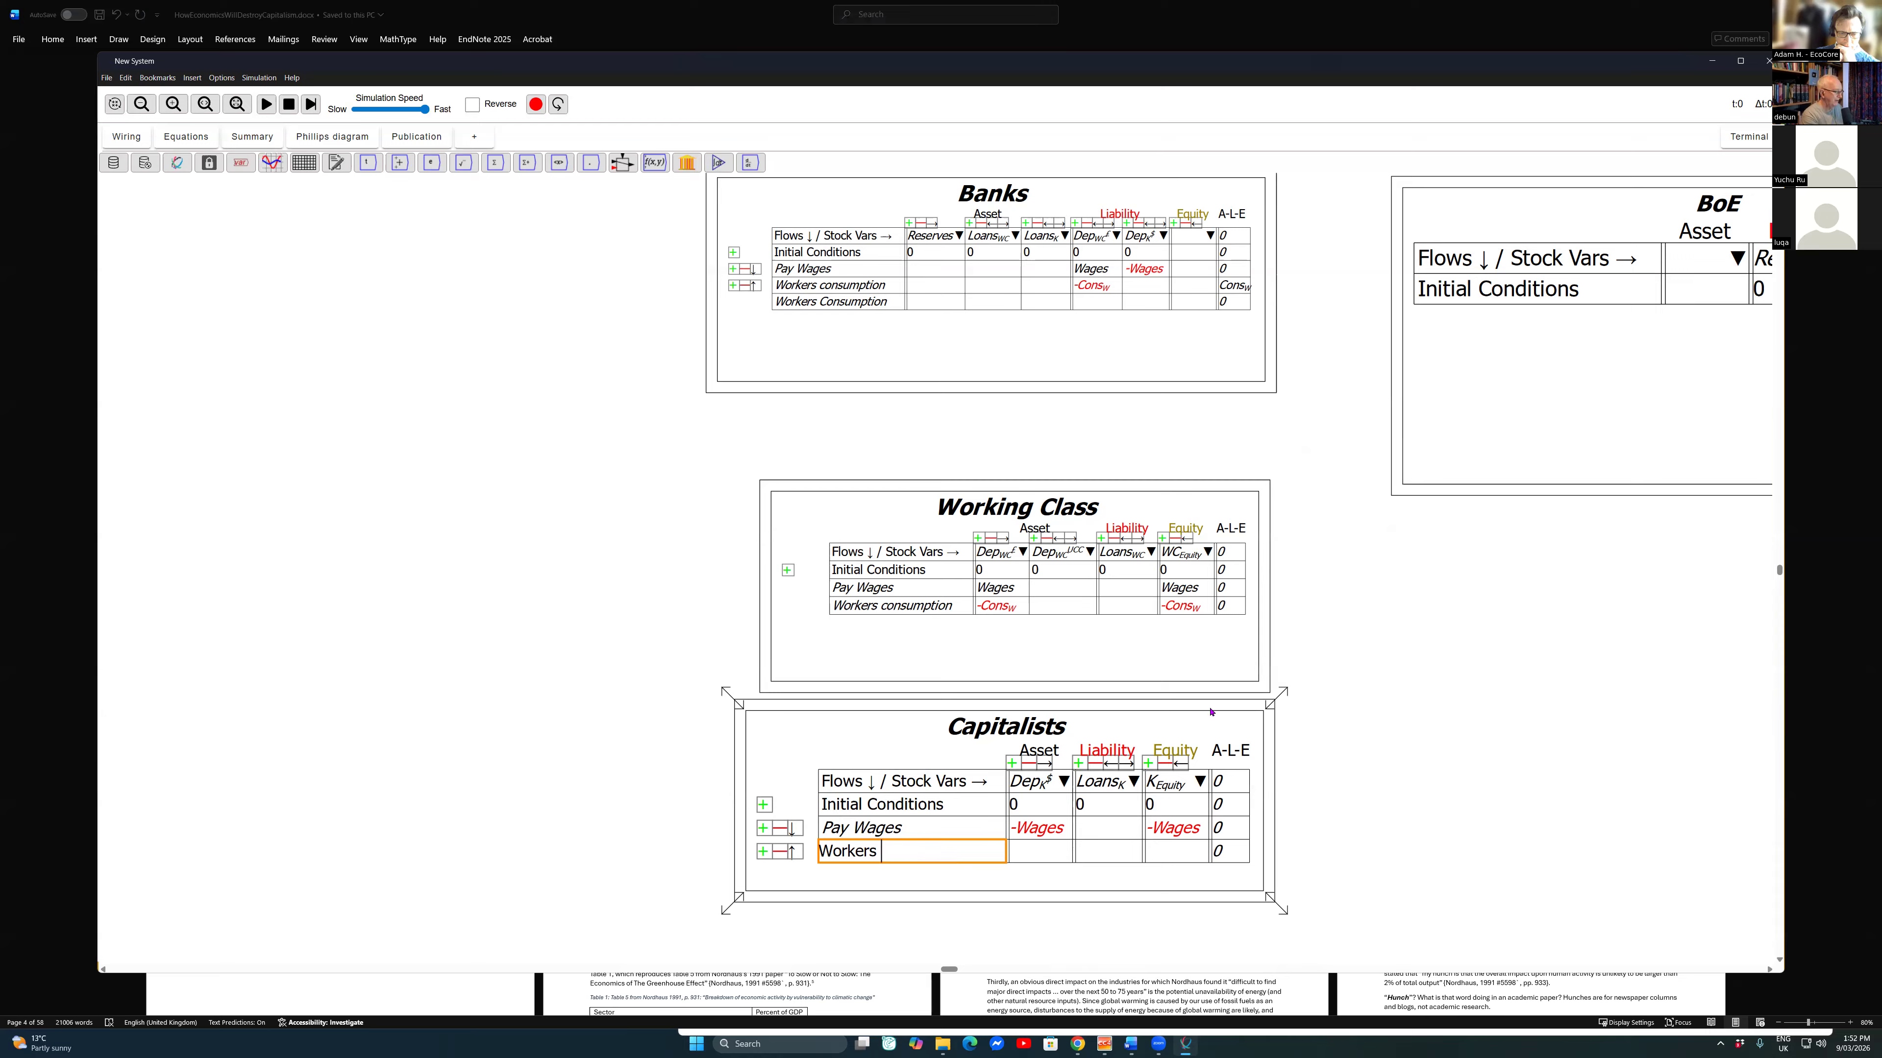
text(consumption)
key(Return)
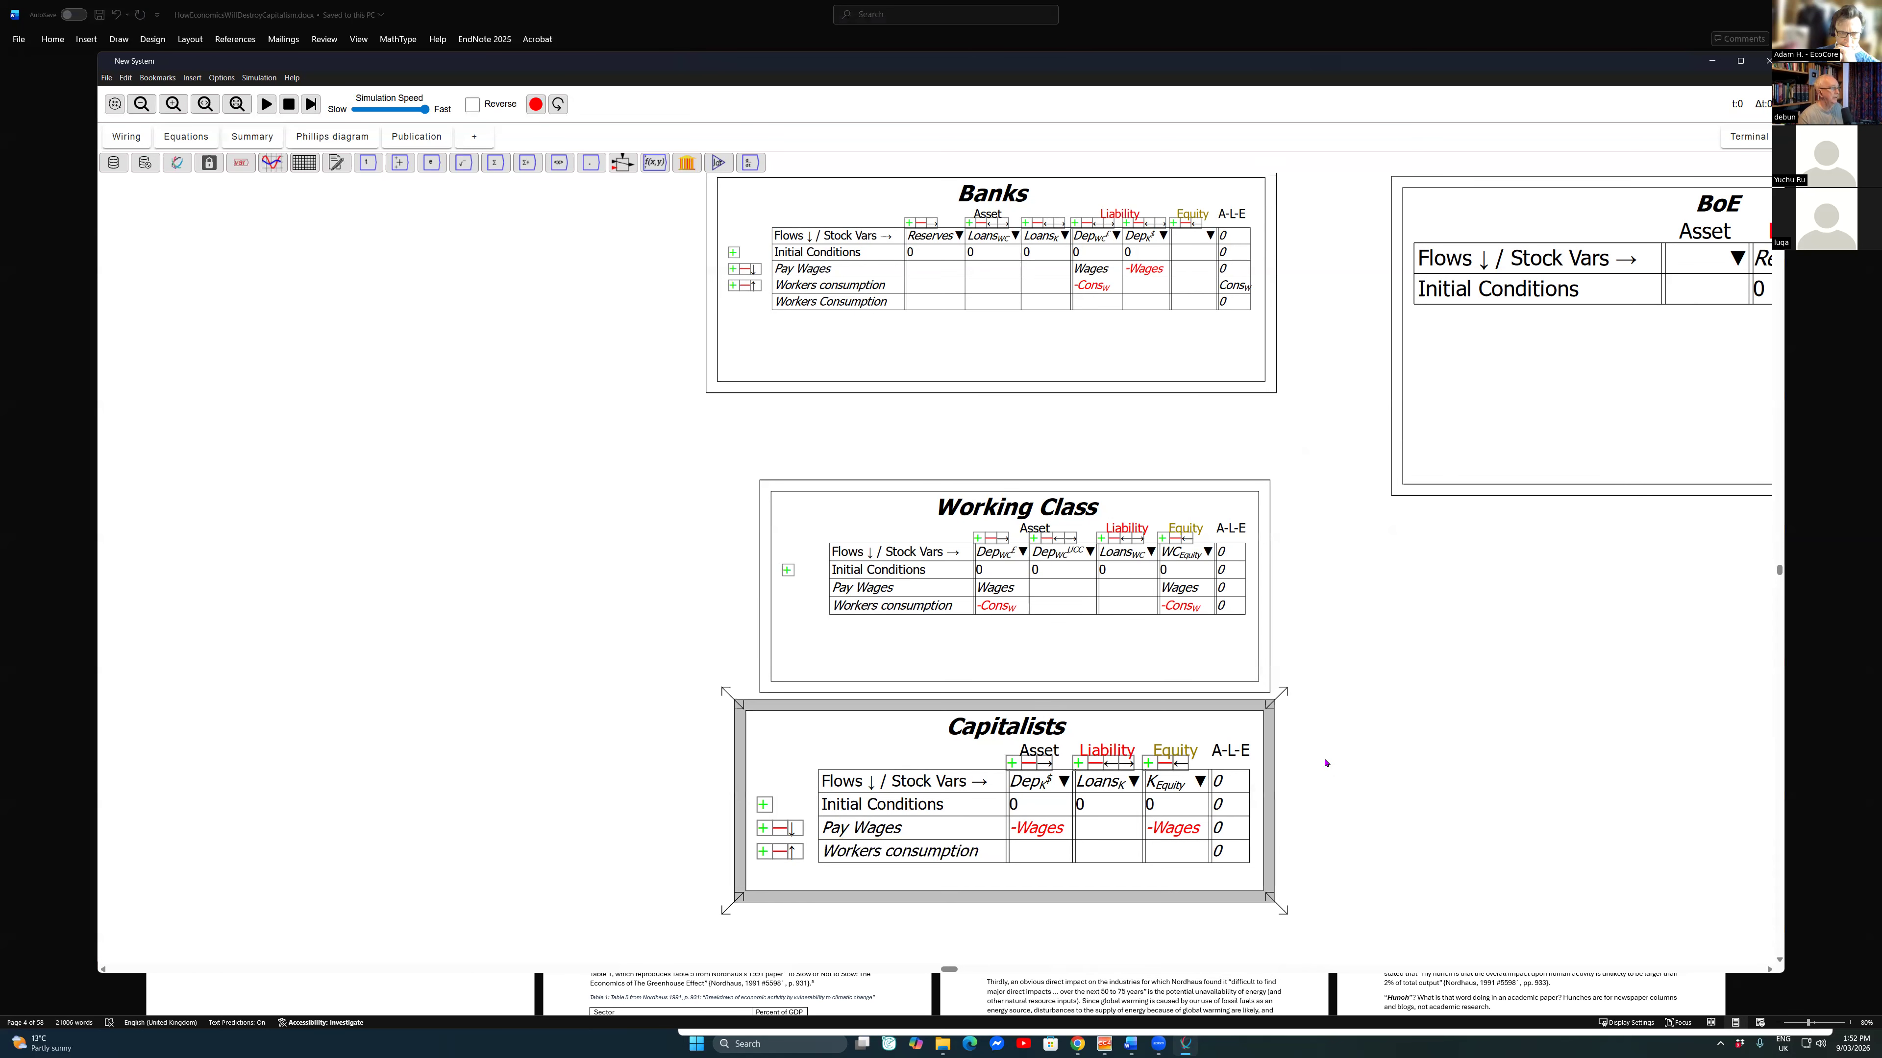
Step: Enter Cons_W under the capitalists' deposits in the Capitalists table's Workers consumption row and balance that row's equity
key(Tab)
key(Return)
text(Cn)
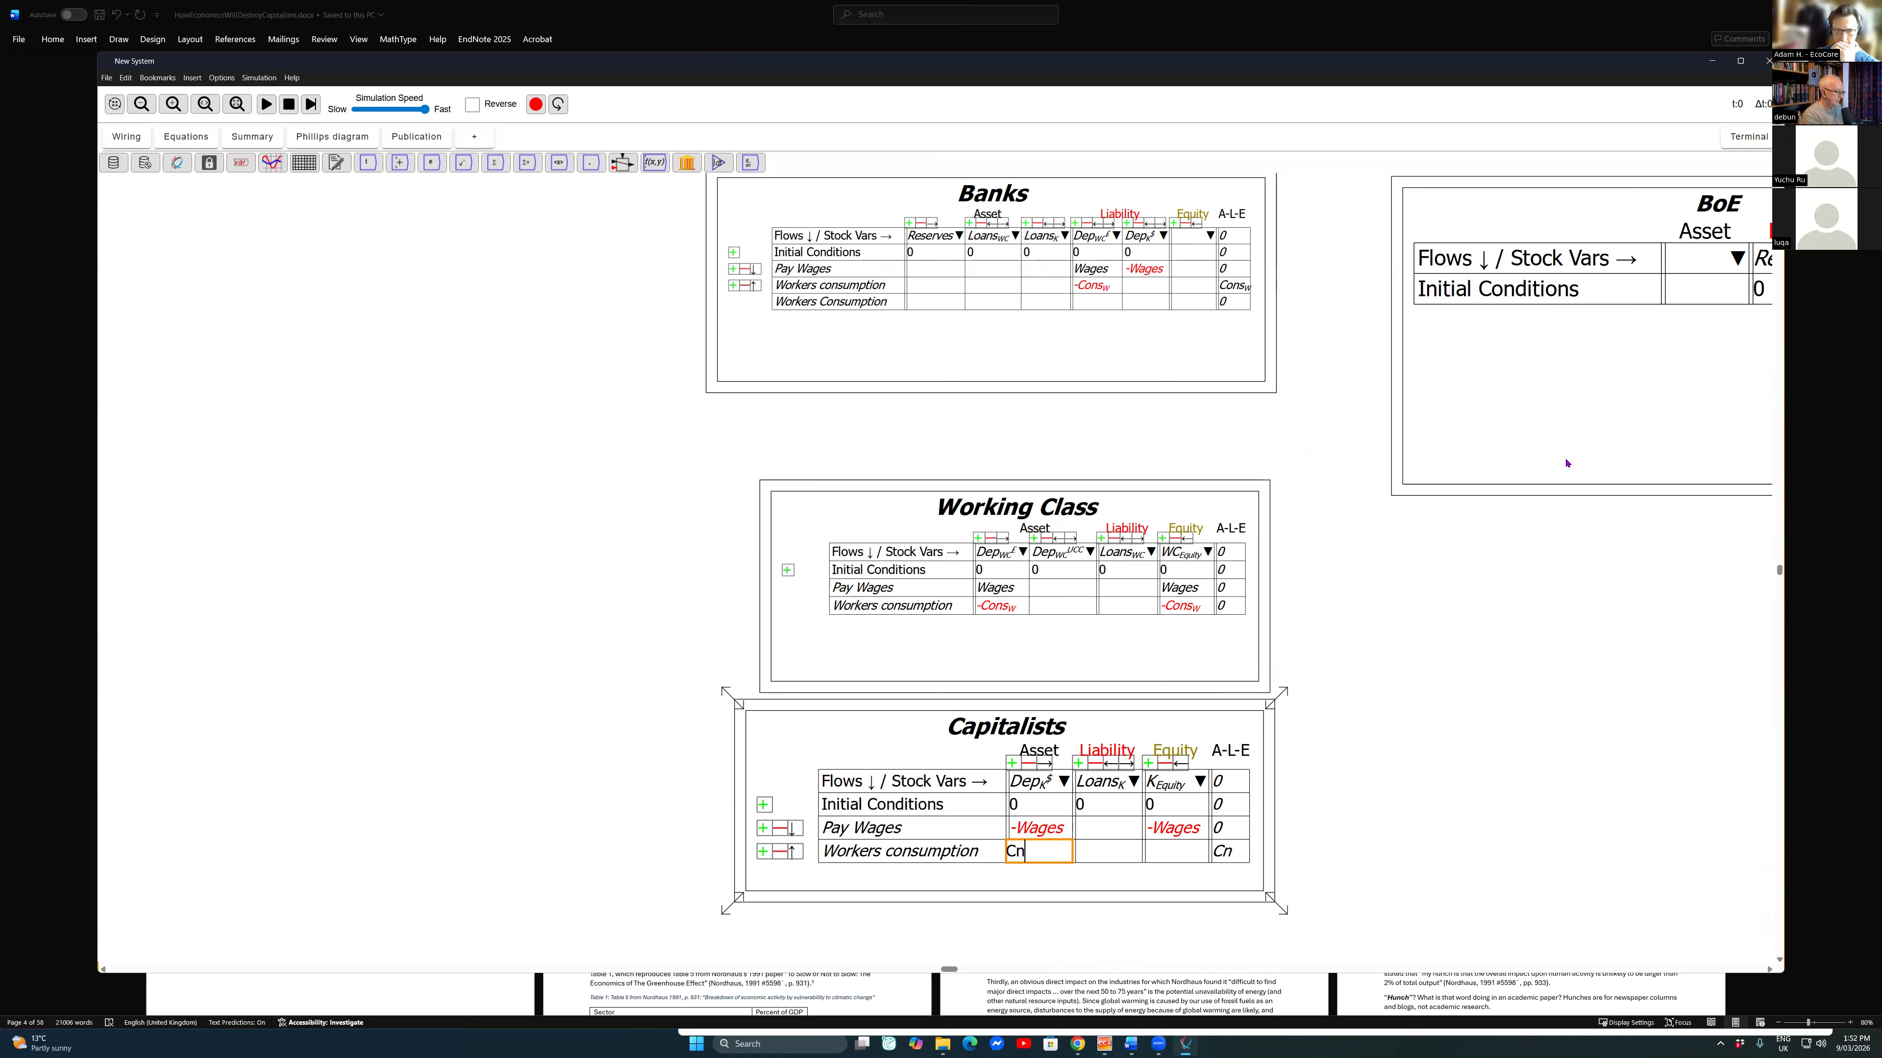
key(BackSpace)
text(ons_W)
key(Return)
key(Right)
key(Right)
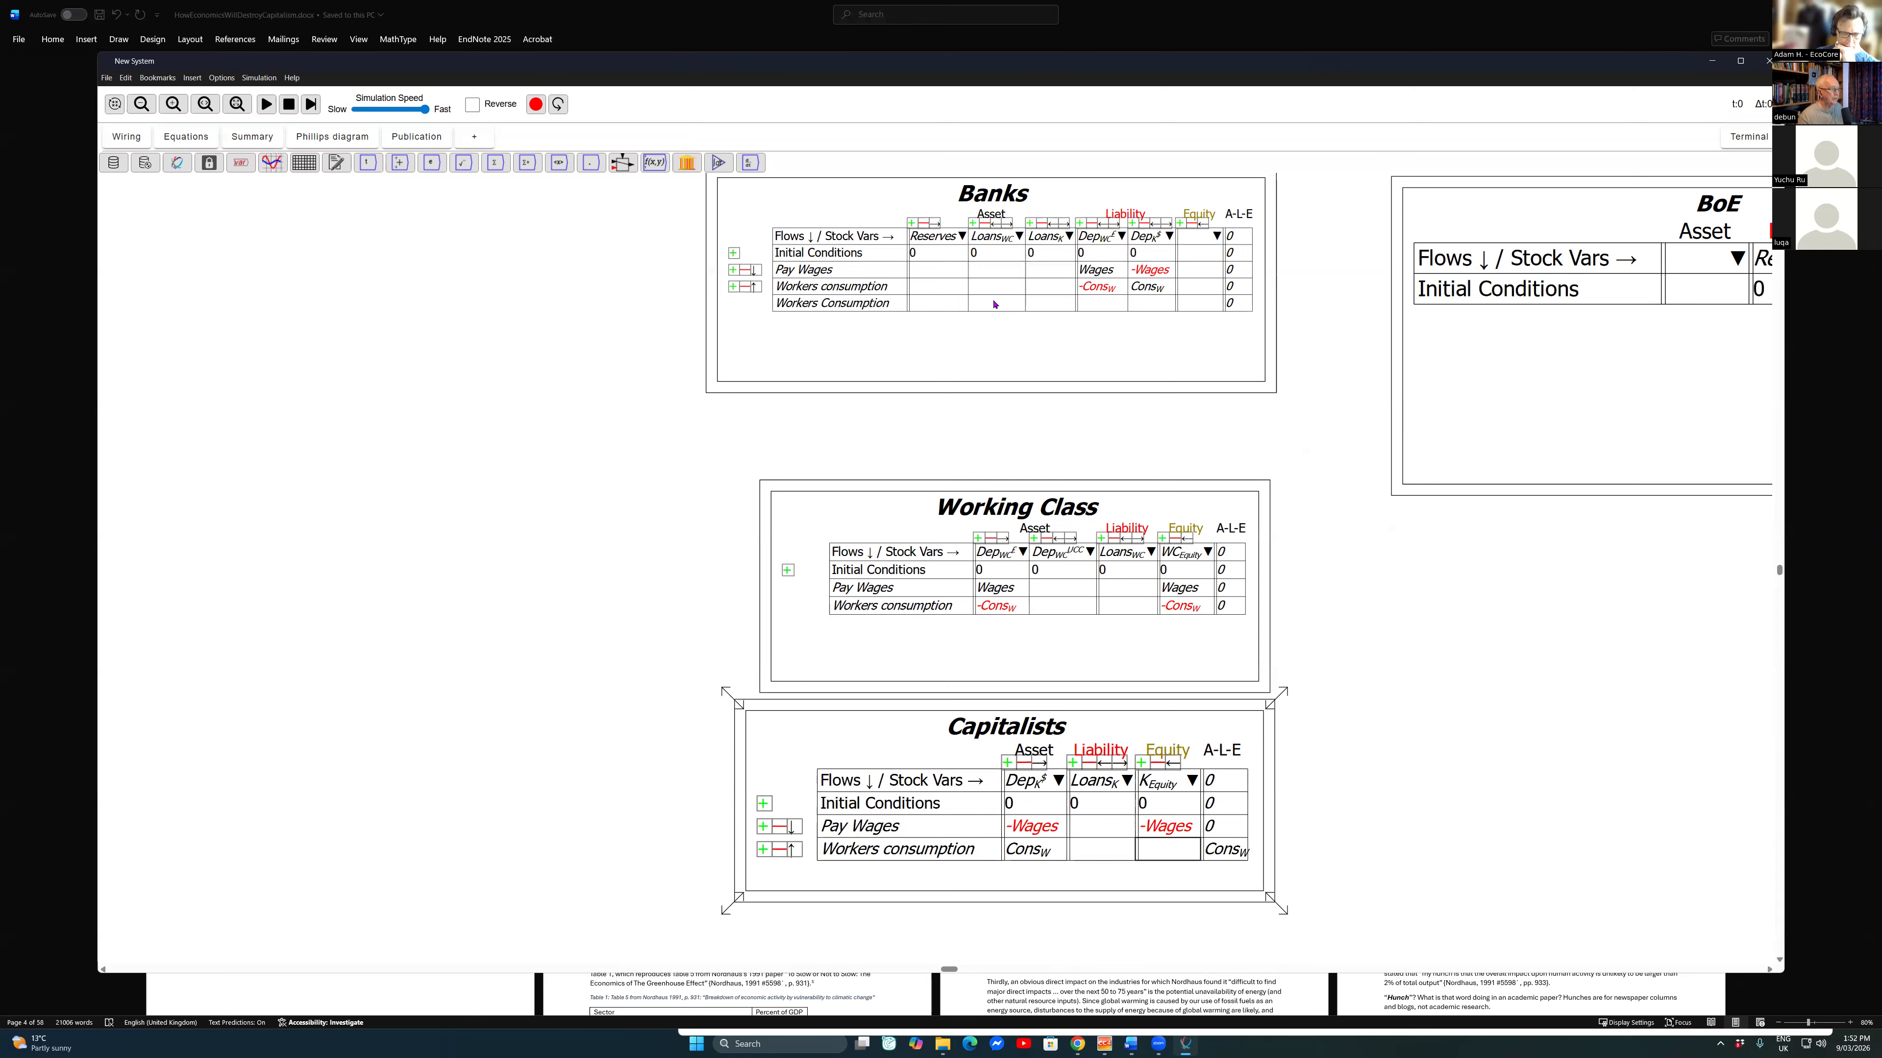
right_click(1169, 853)
click(1205, 937)
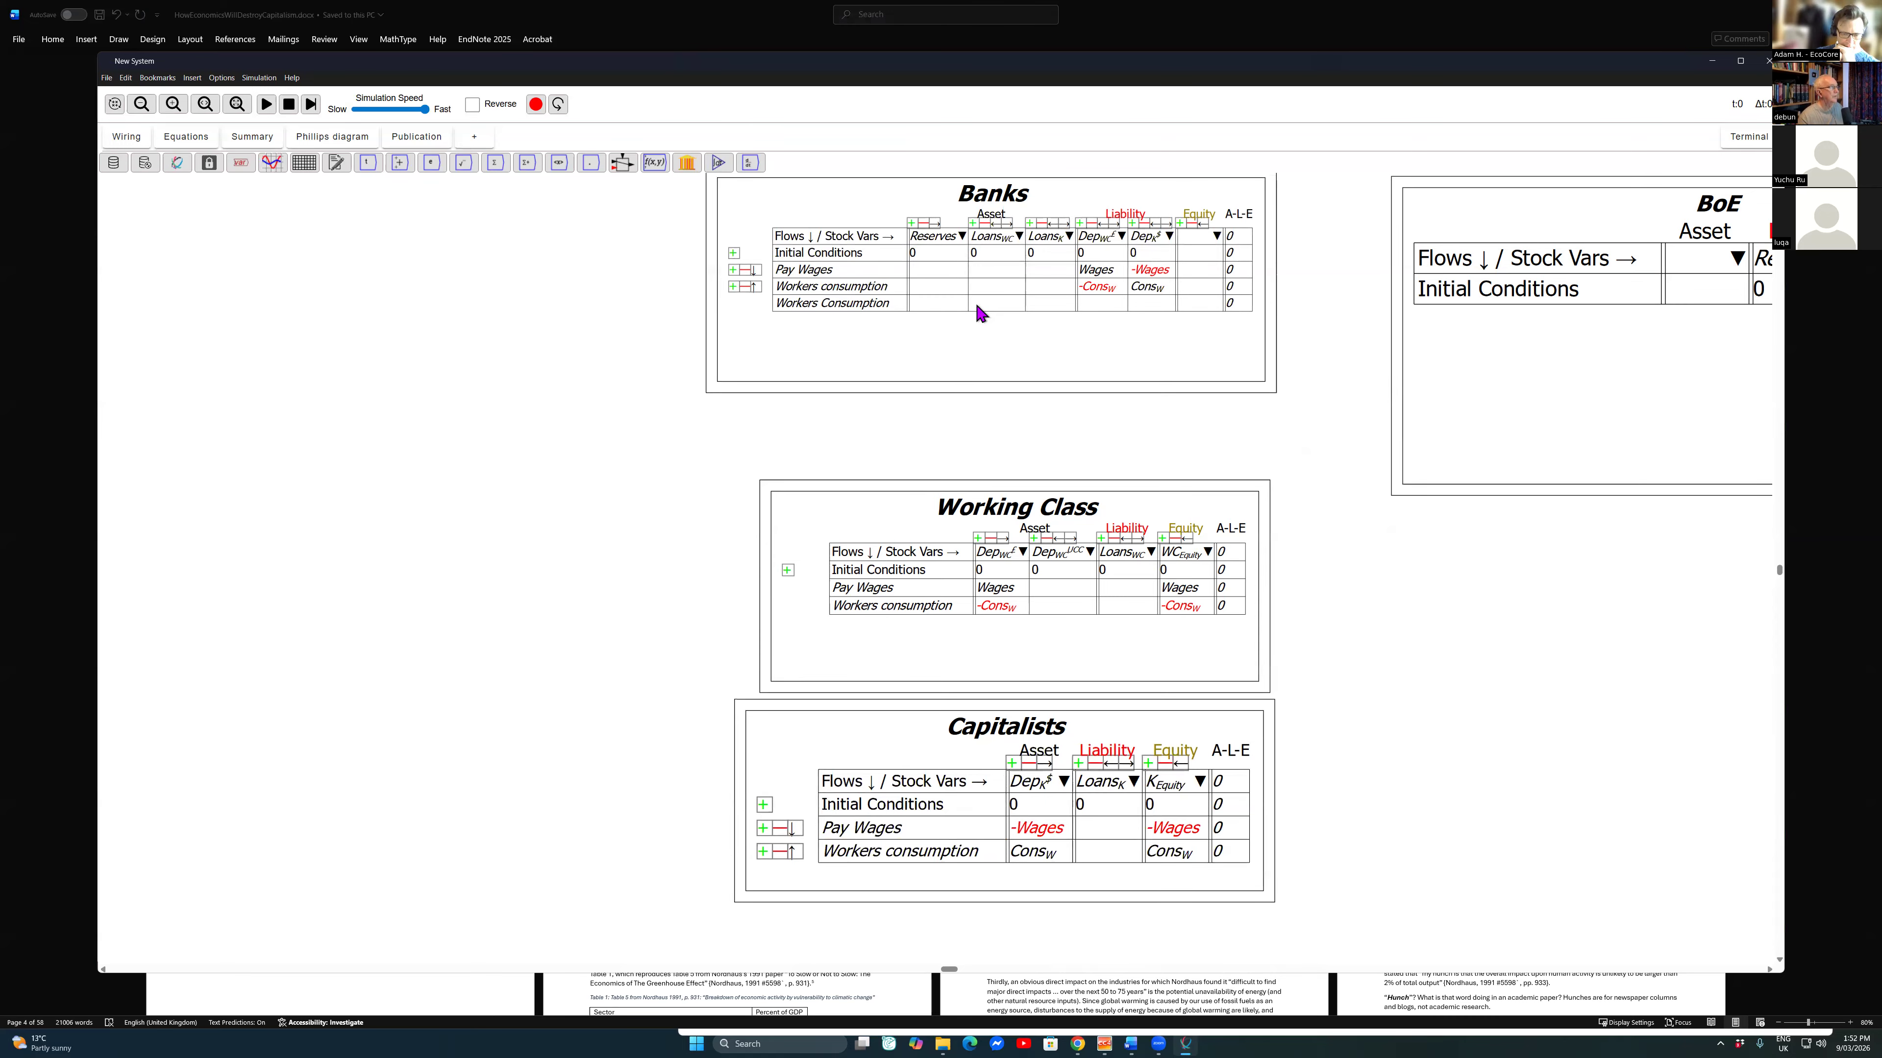
click(814, 303)
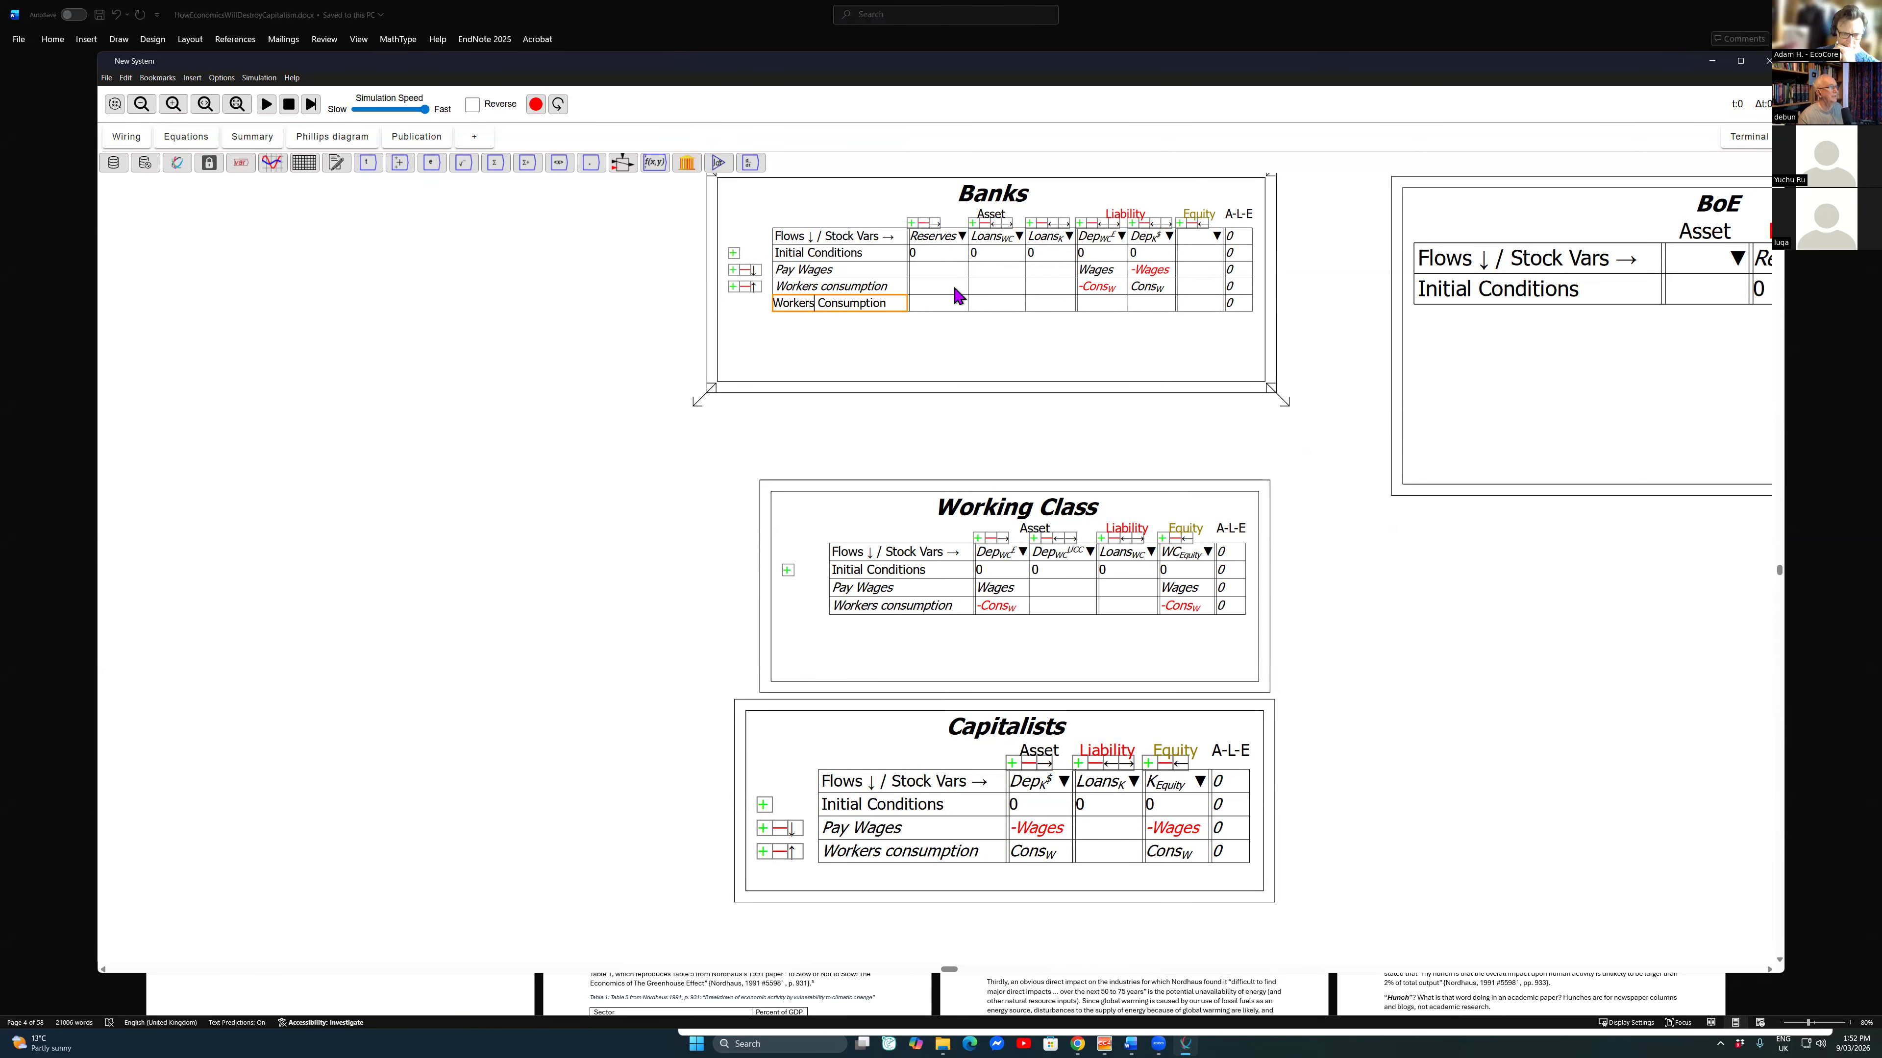
scroll(945, 281, down, 1)
drag(1347, 285, 1002, 299)
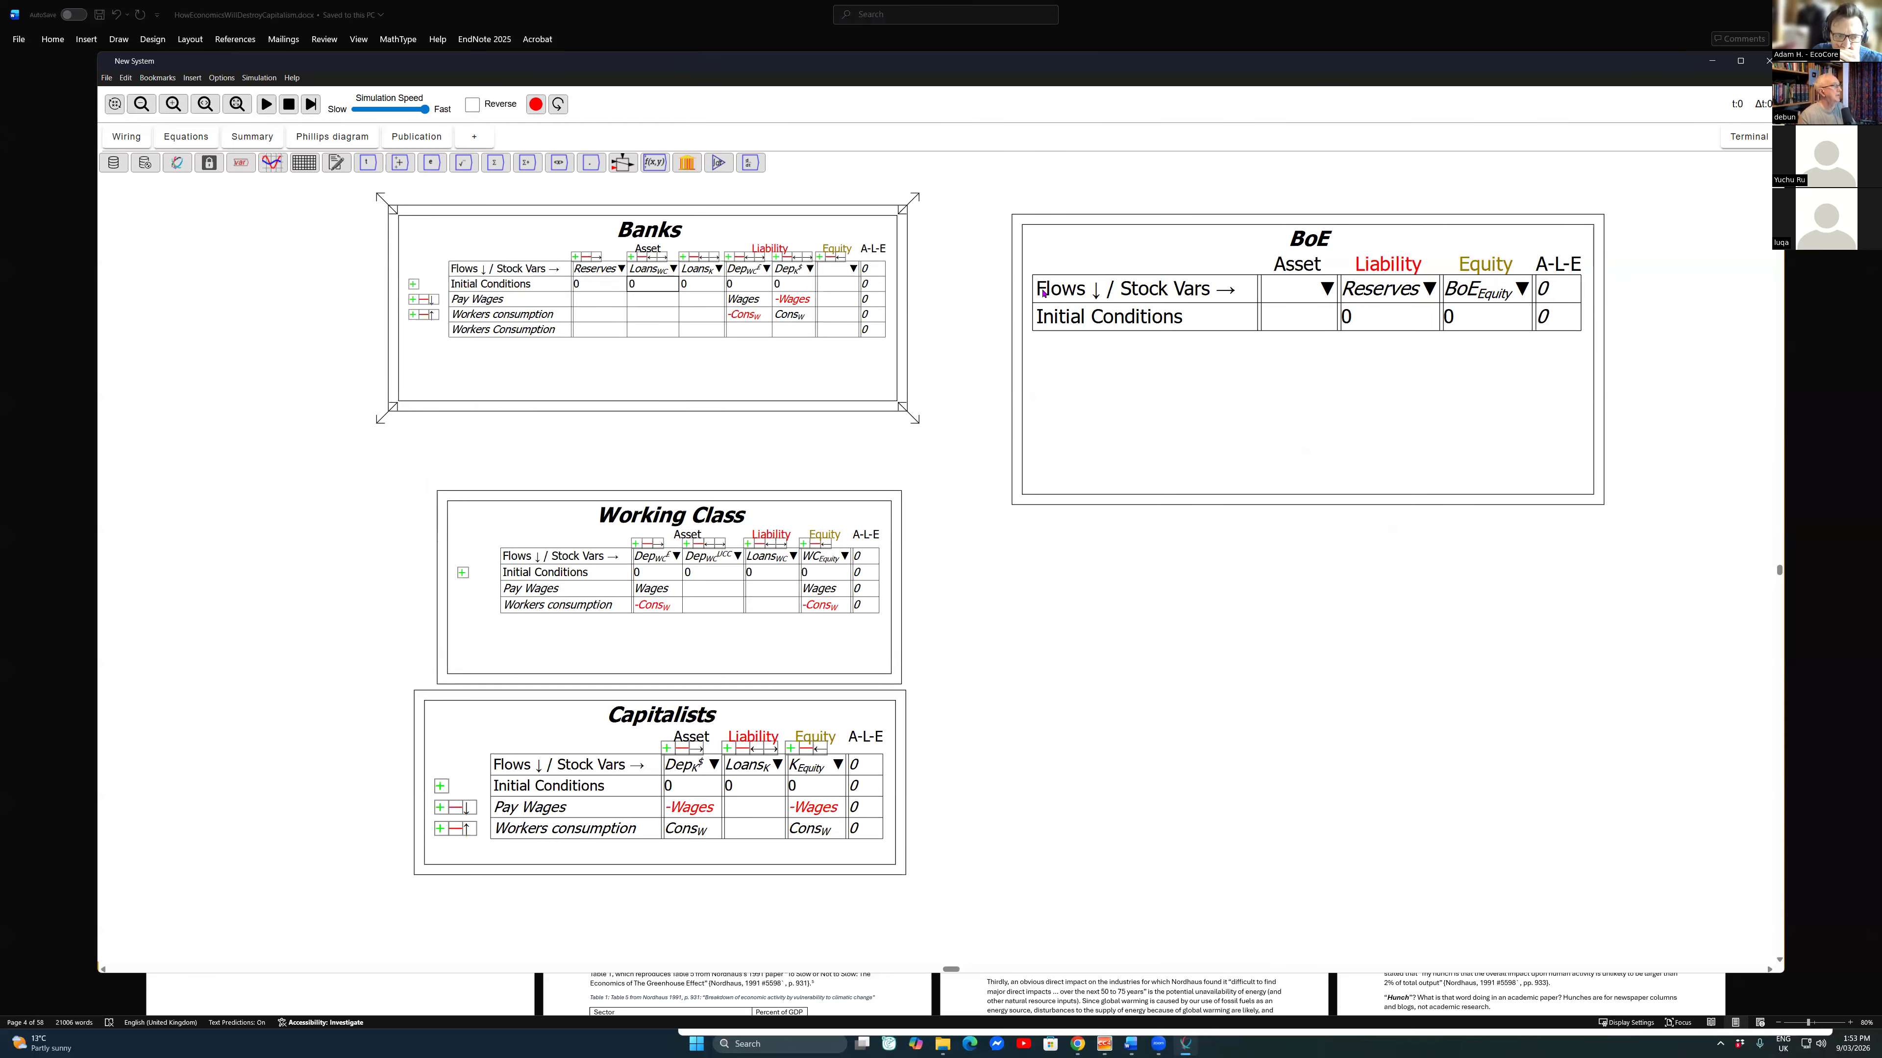
Step: Set the initial condition of Reserves to 100 in the Banks table
scroll(1043, 293, up, 3)
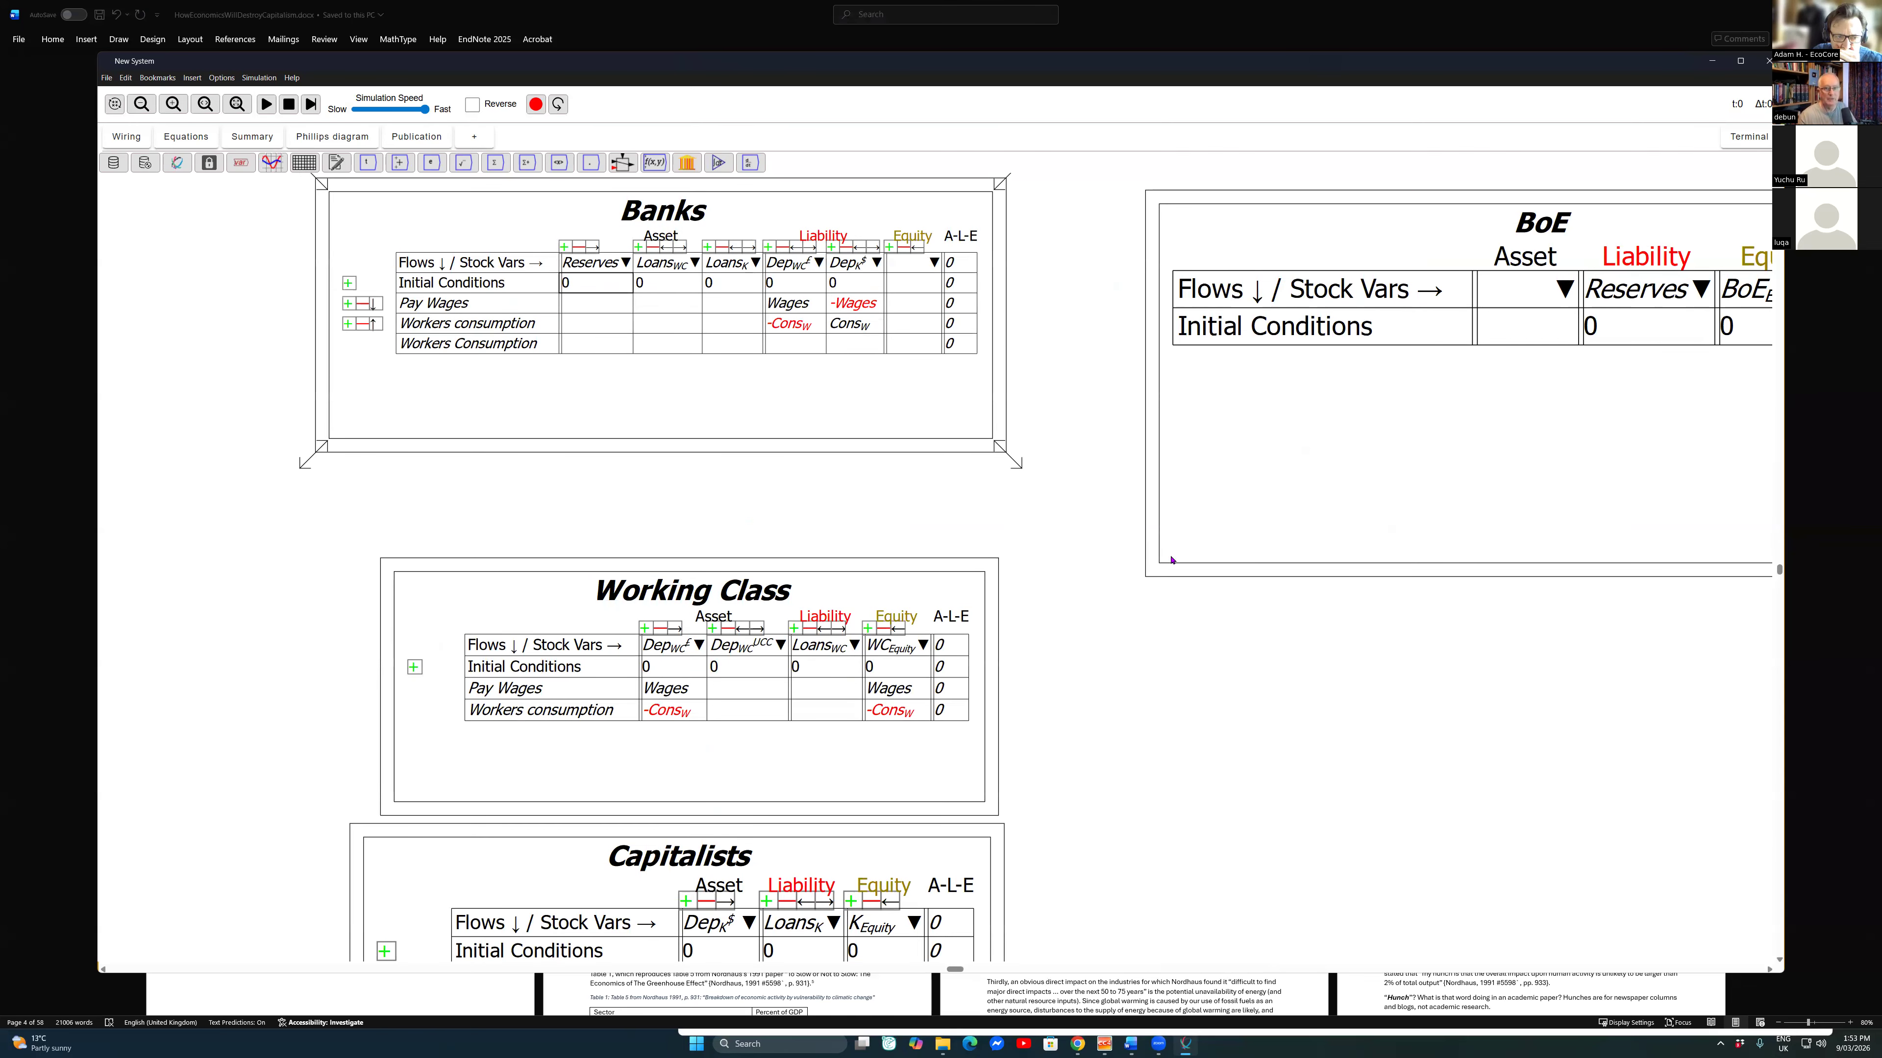
click(595, 284)
text(100)
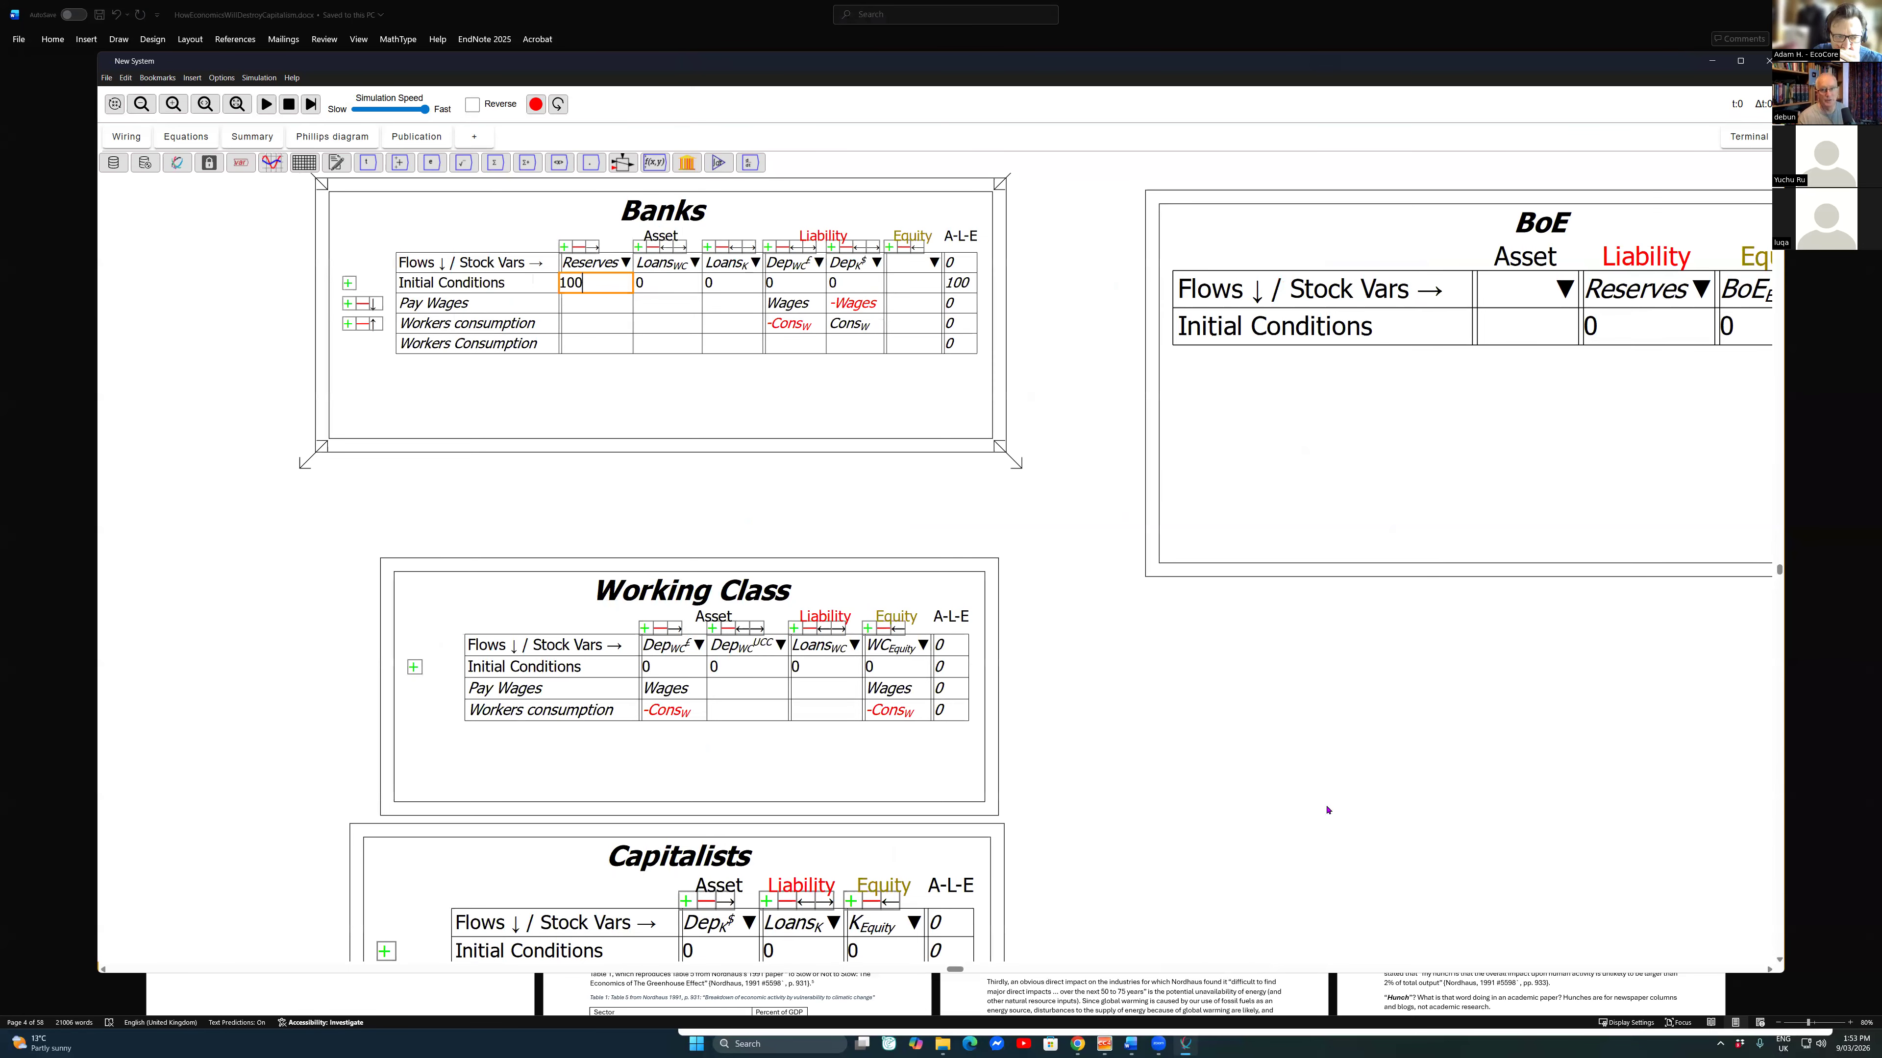
key(Tab)
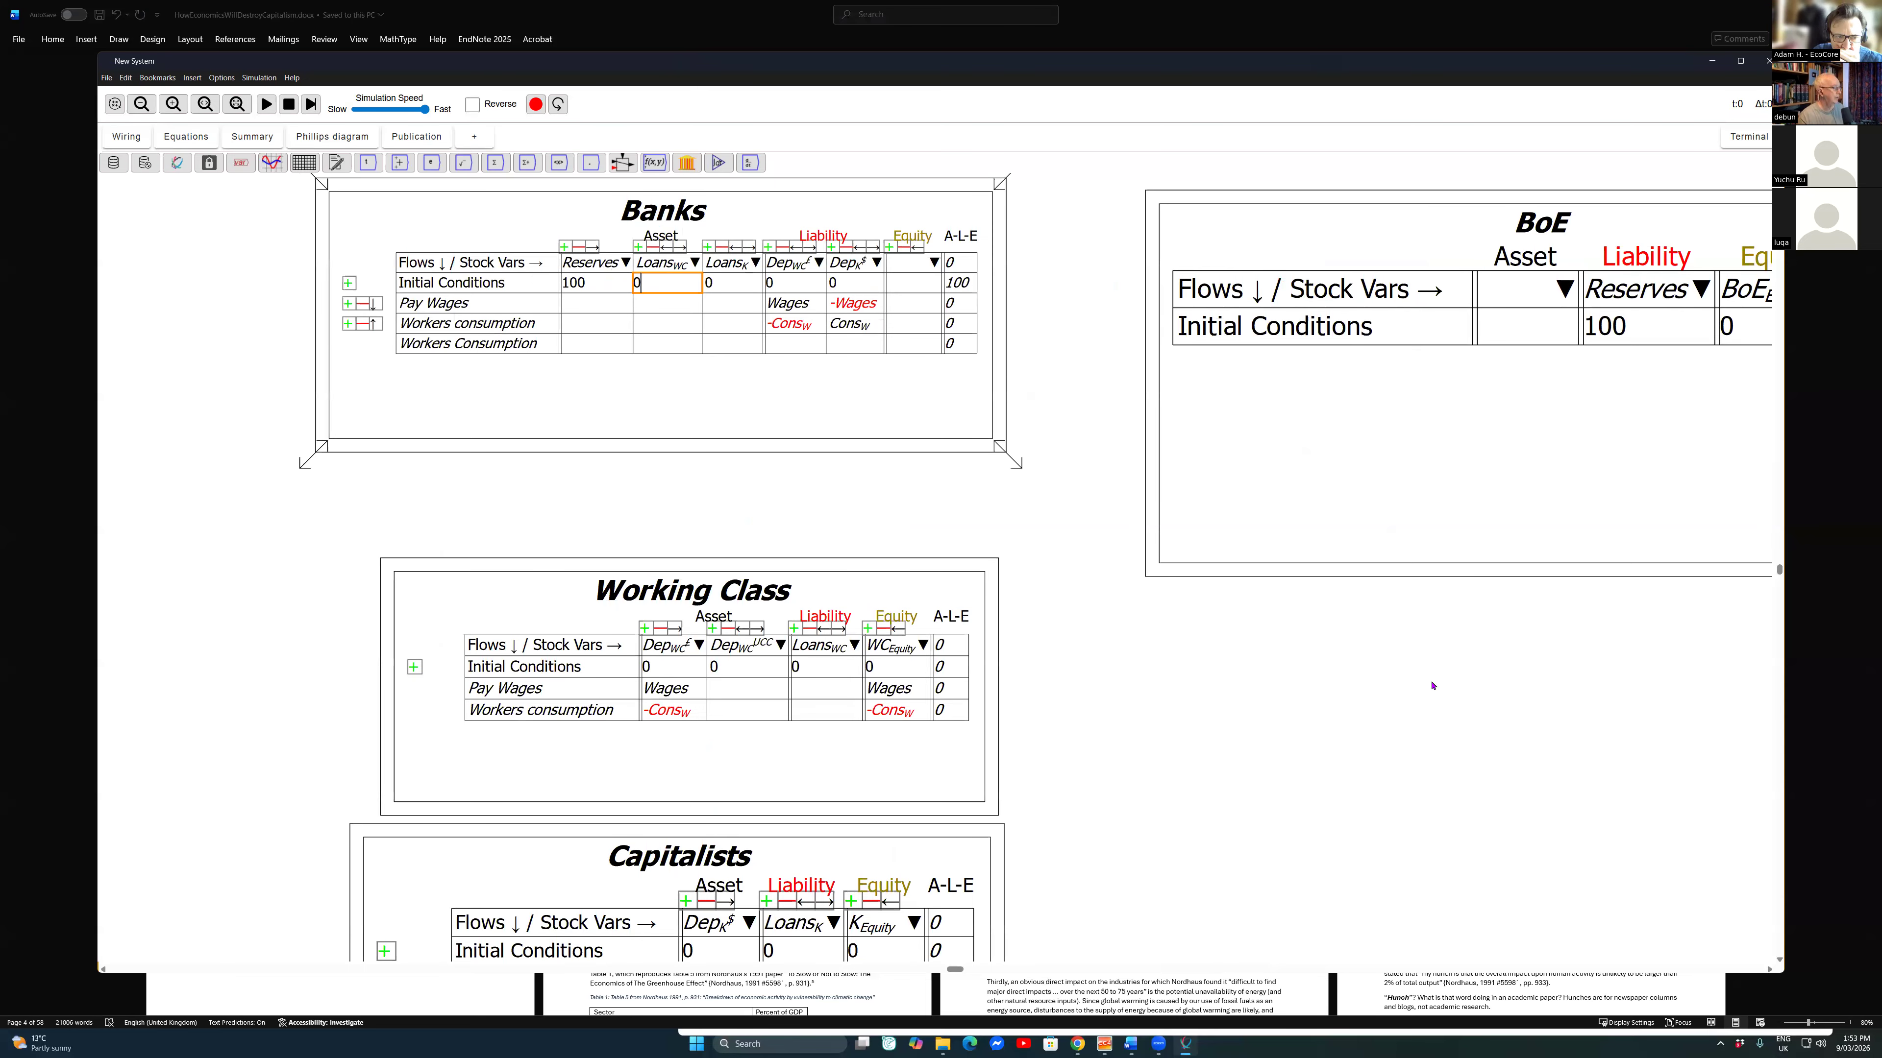
Step: Set the Banks table's initial working-class loans to 200 and initial capitalists' loans to 300
key(BackSpace)
text(2000)
key(BackSpace)
key(Tab)
click(1057, 355)
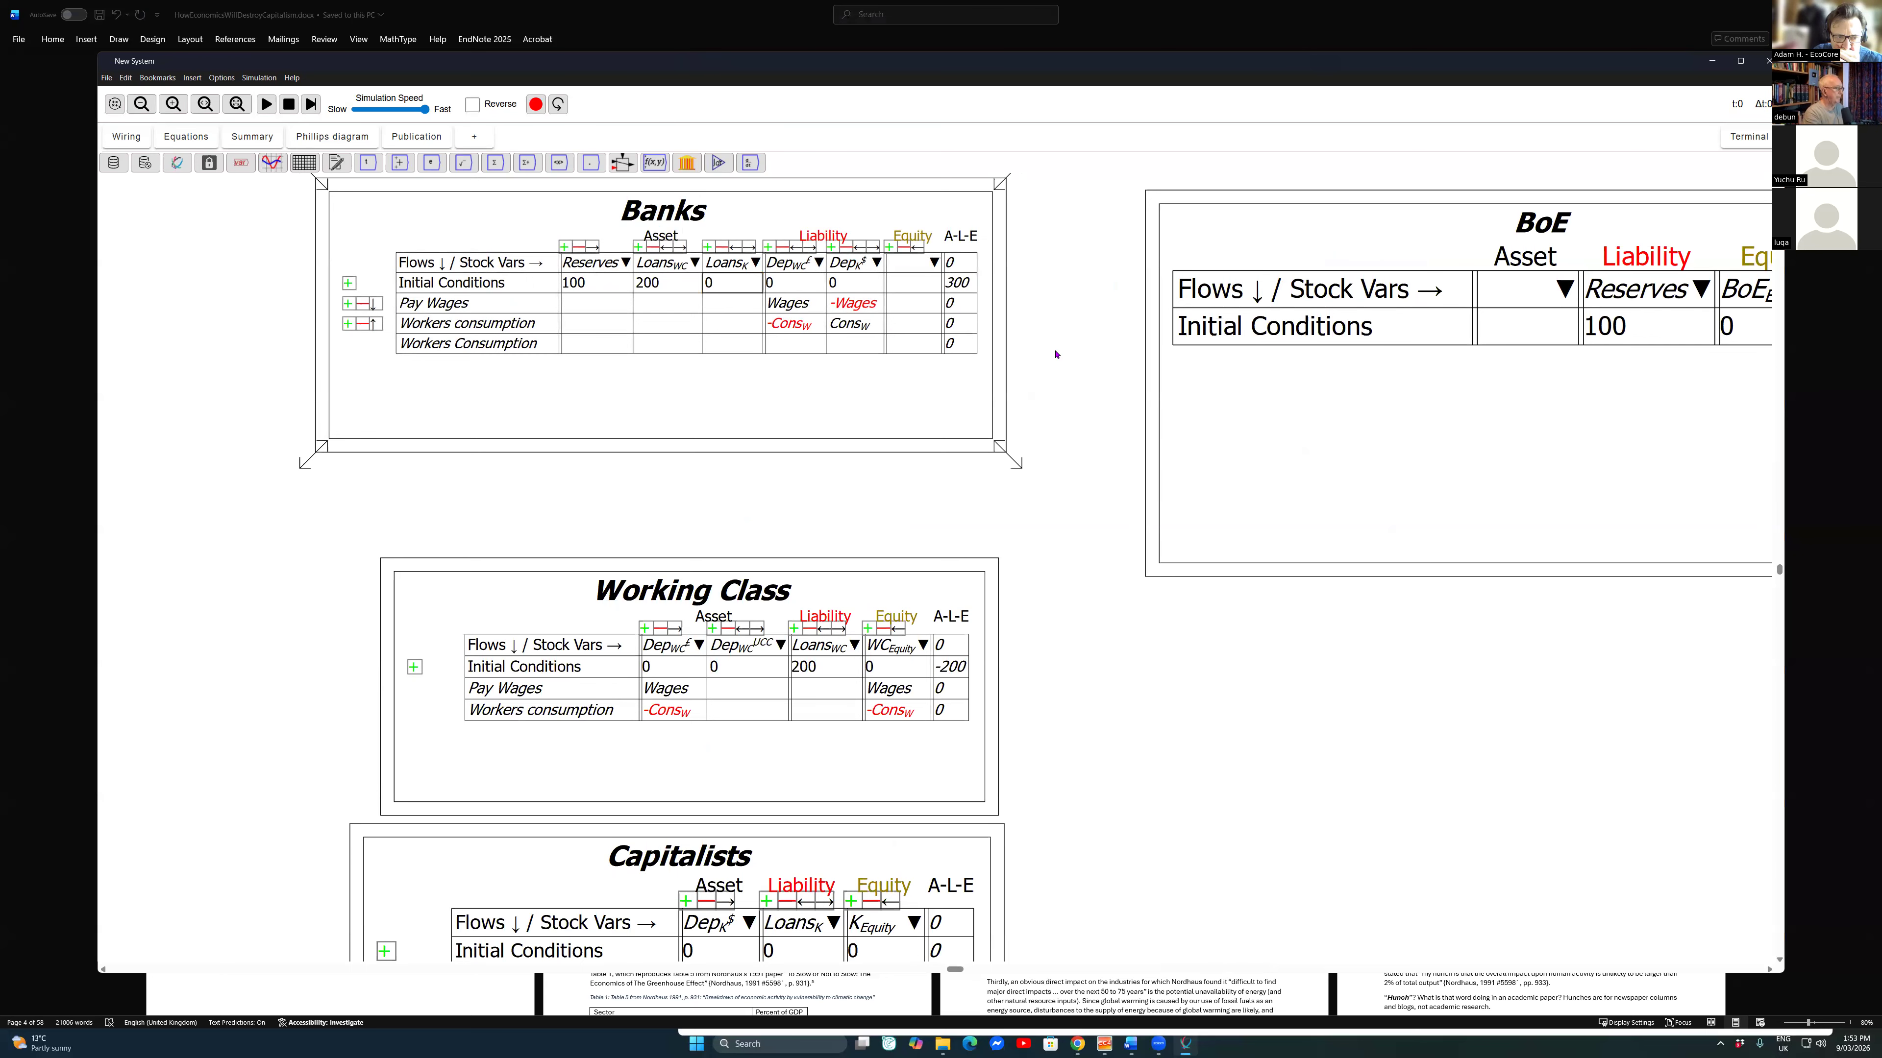
click(1192, 590)
key(BackSpace)
text(300)
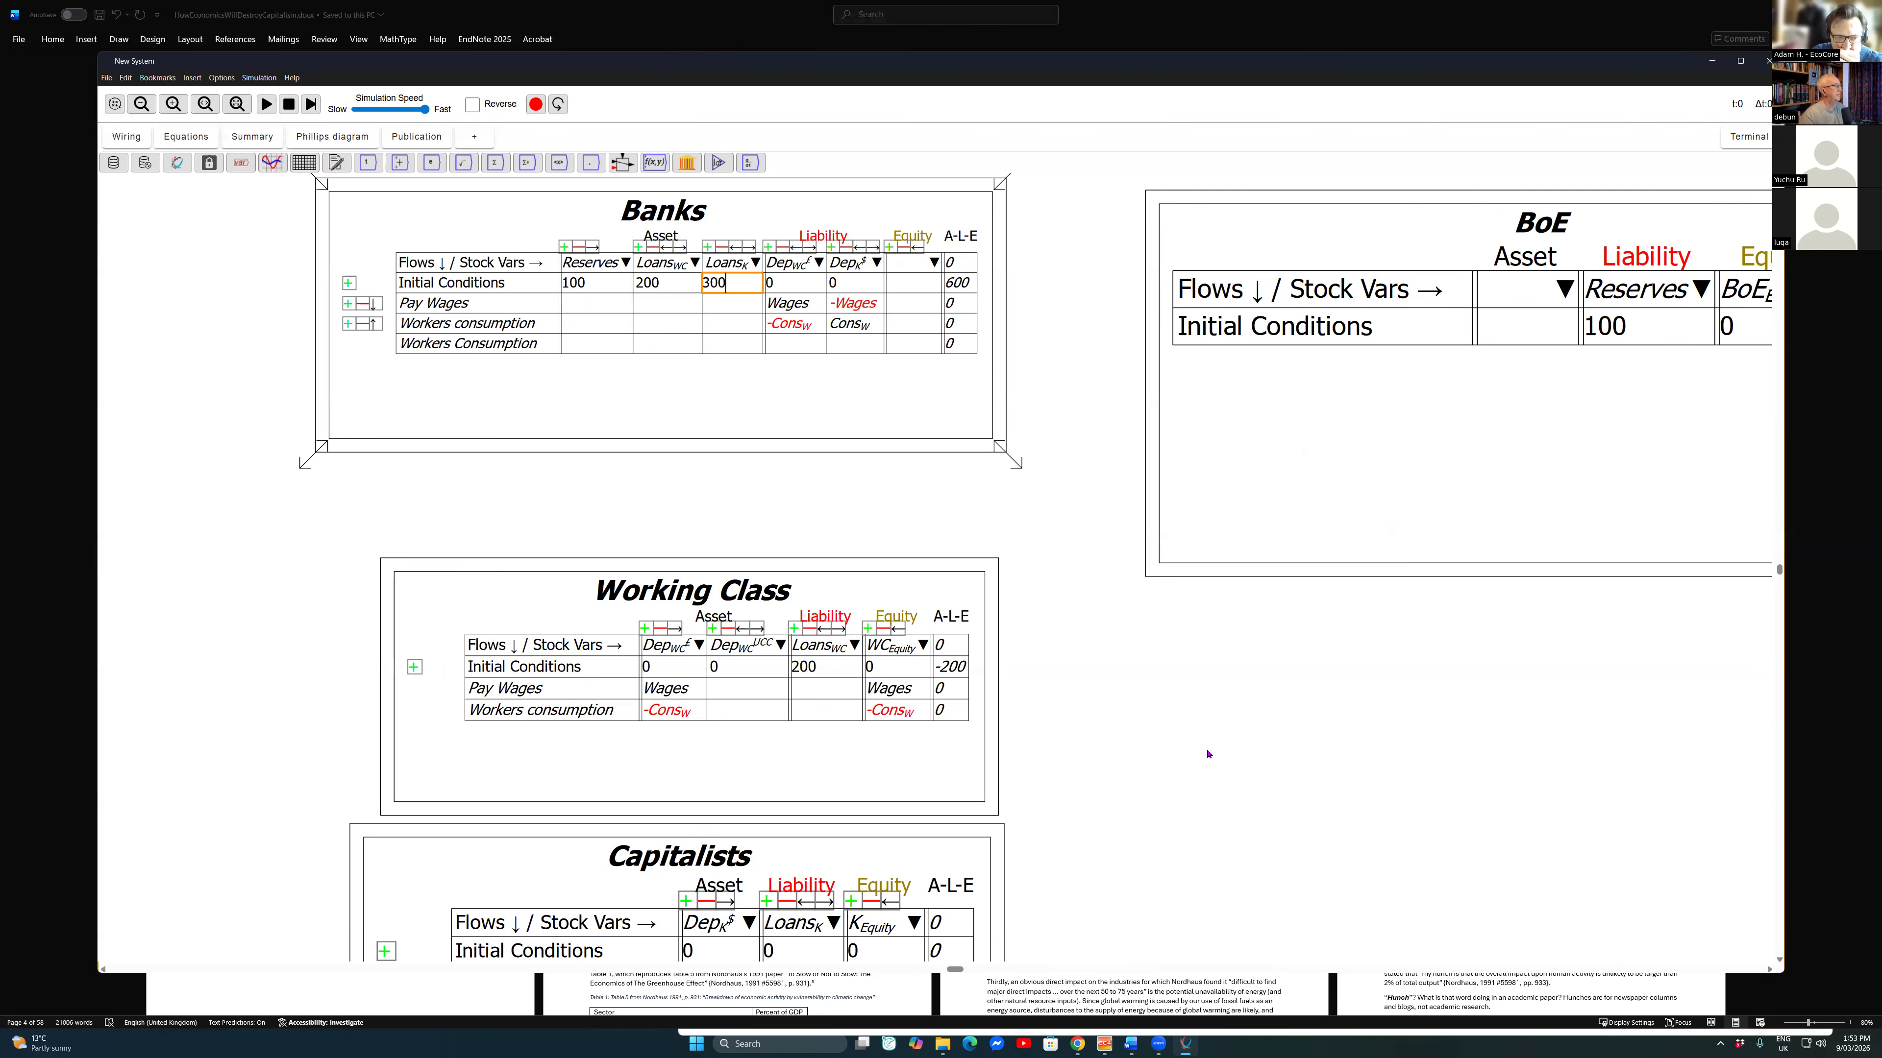
key(Tab)
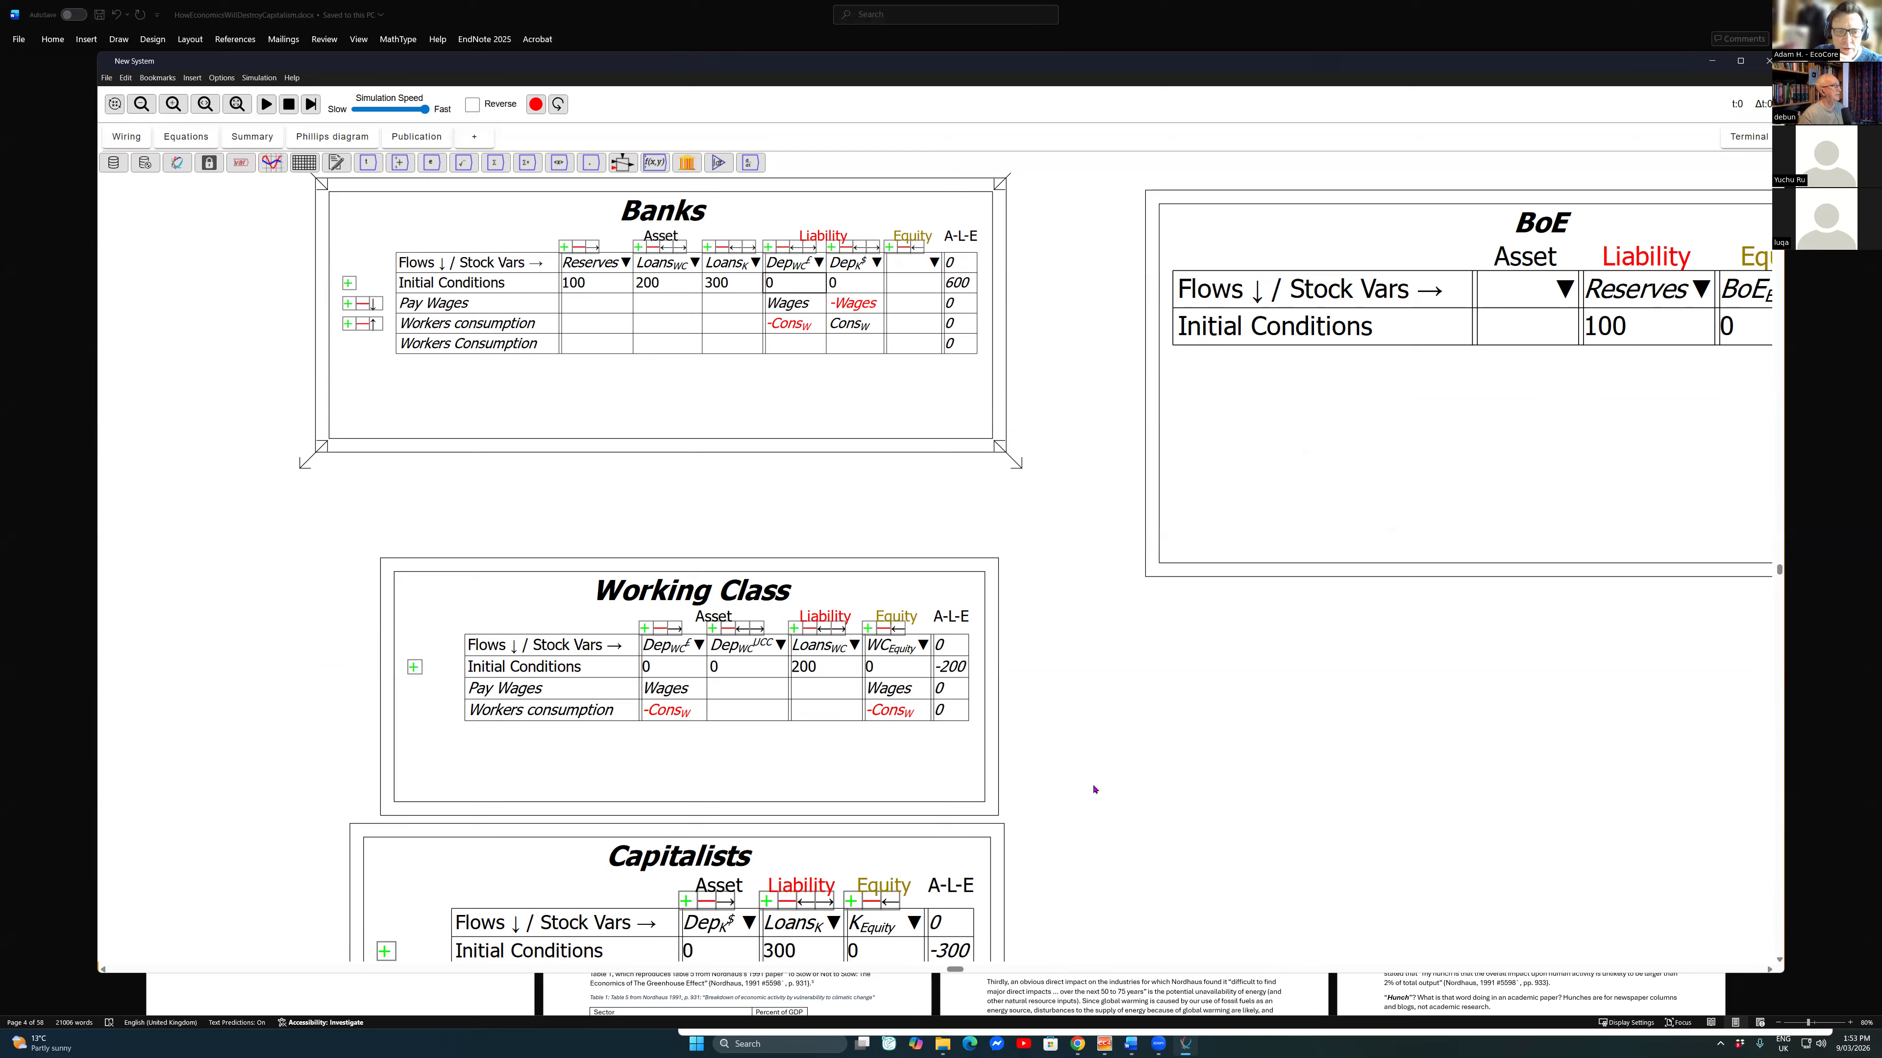
Step: Name the equity stock variable of the Banks table Banks_E
click(908, 263)
click(907, 263)
text(Banks_E)
key(Return)
Step: Set the Banks table's initial working-class deposits to 50 and initial capitalists' deposits to 500
click(792, 282)
key(BackSpace)
text(50)
key(Tab)
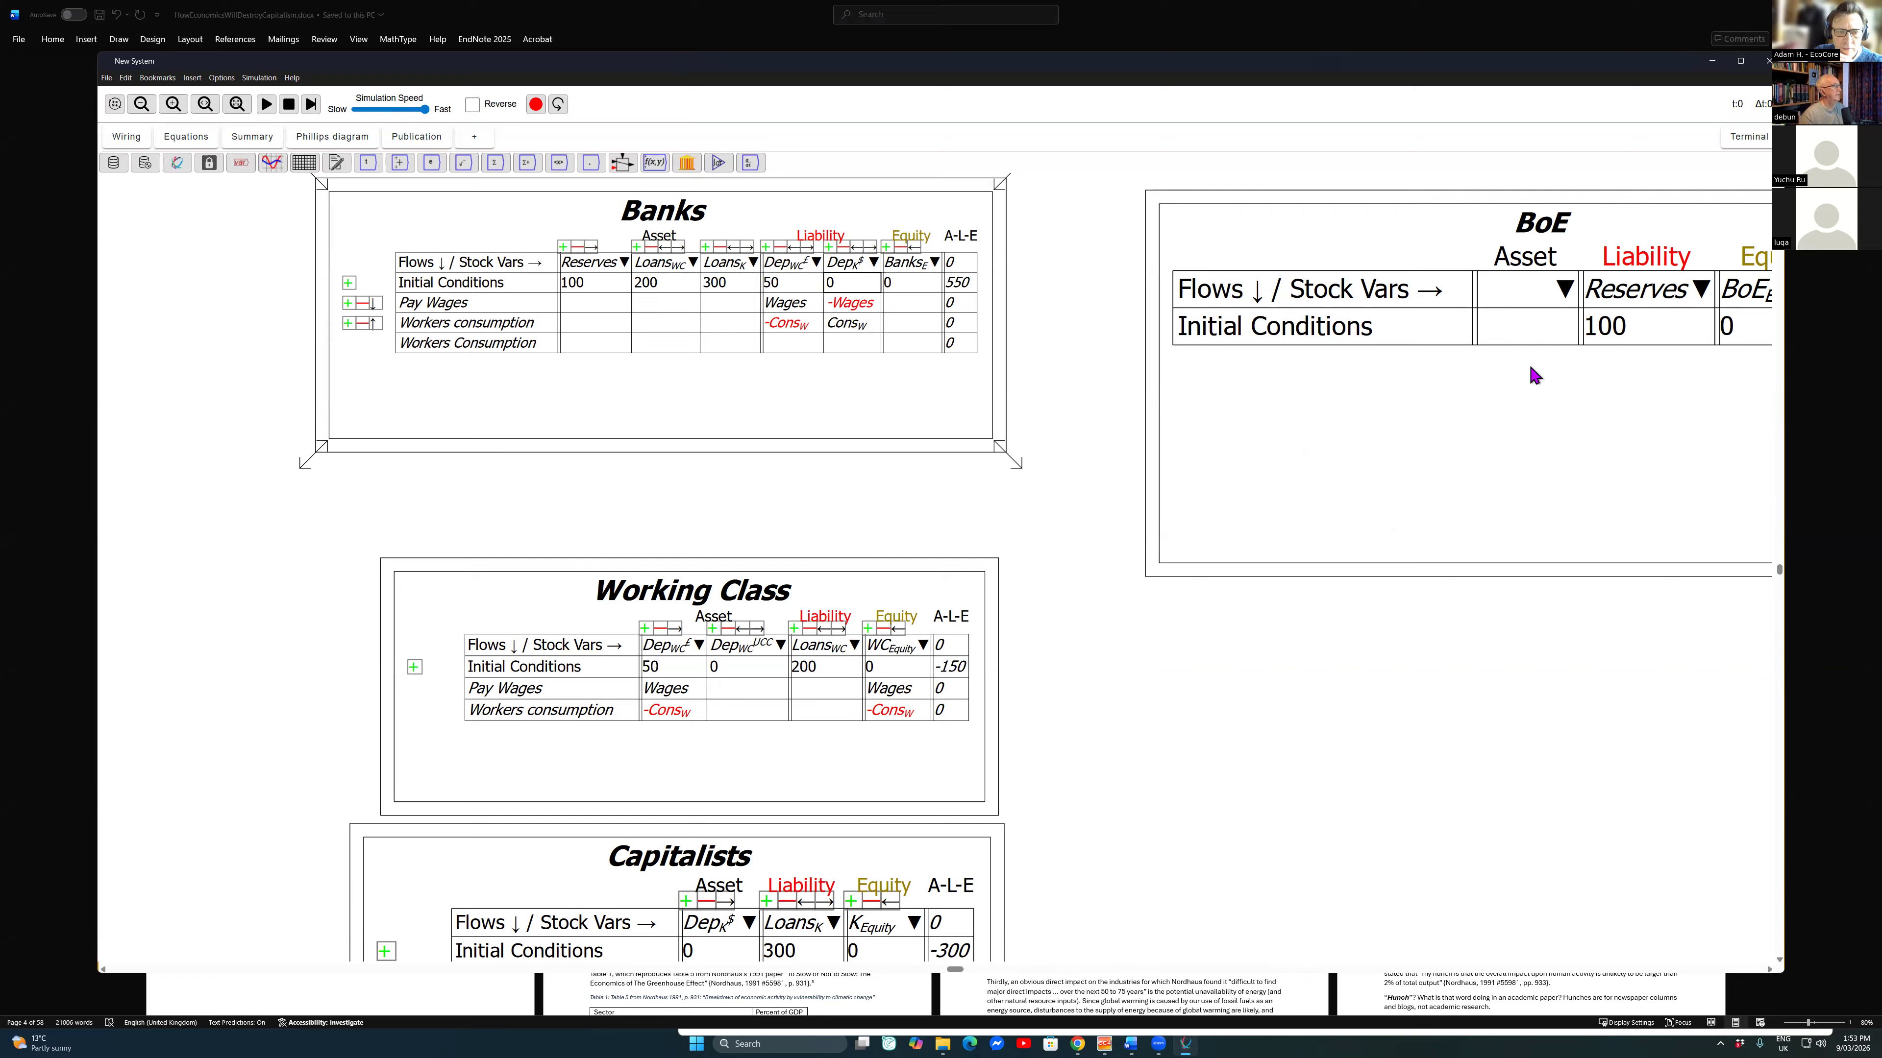
text(500)
key(BackSpace)
key(BackSpace)
key(BackSpace)
text(500)
key(Tab)
Step: Balance the equity of the Initial Conditions row in the Banks table
click(913, 282)
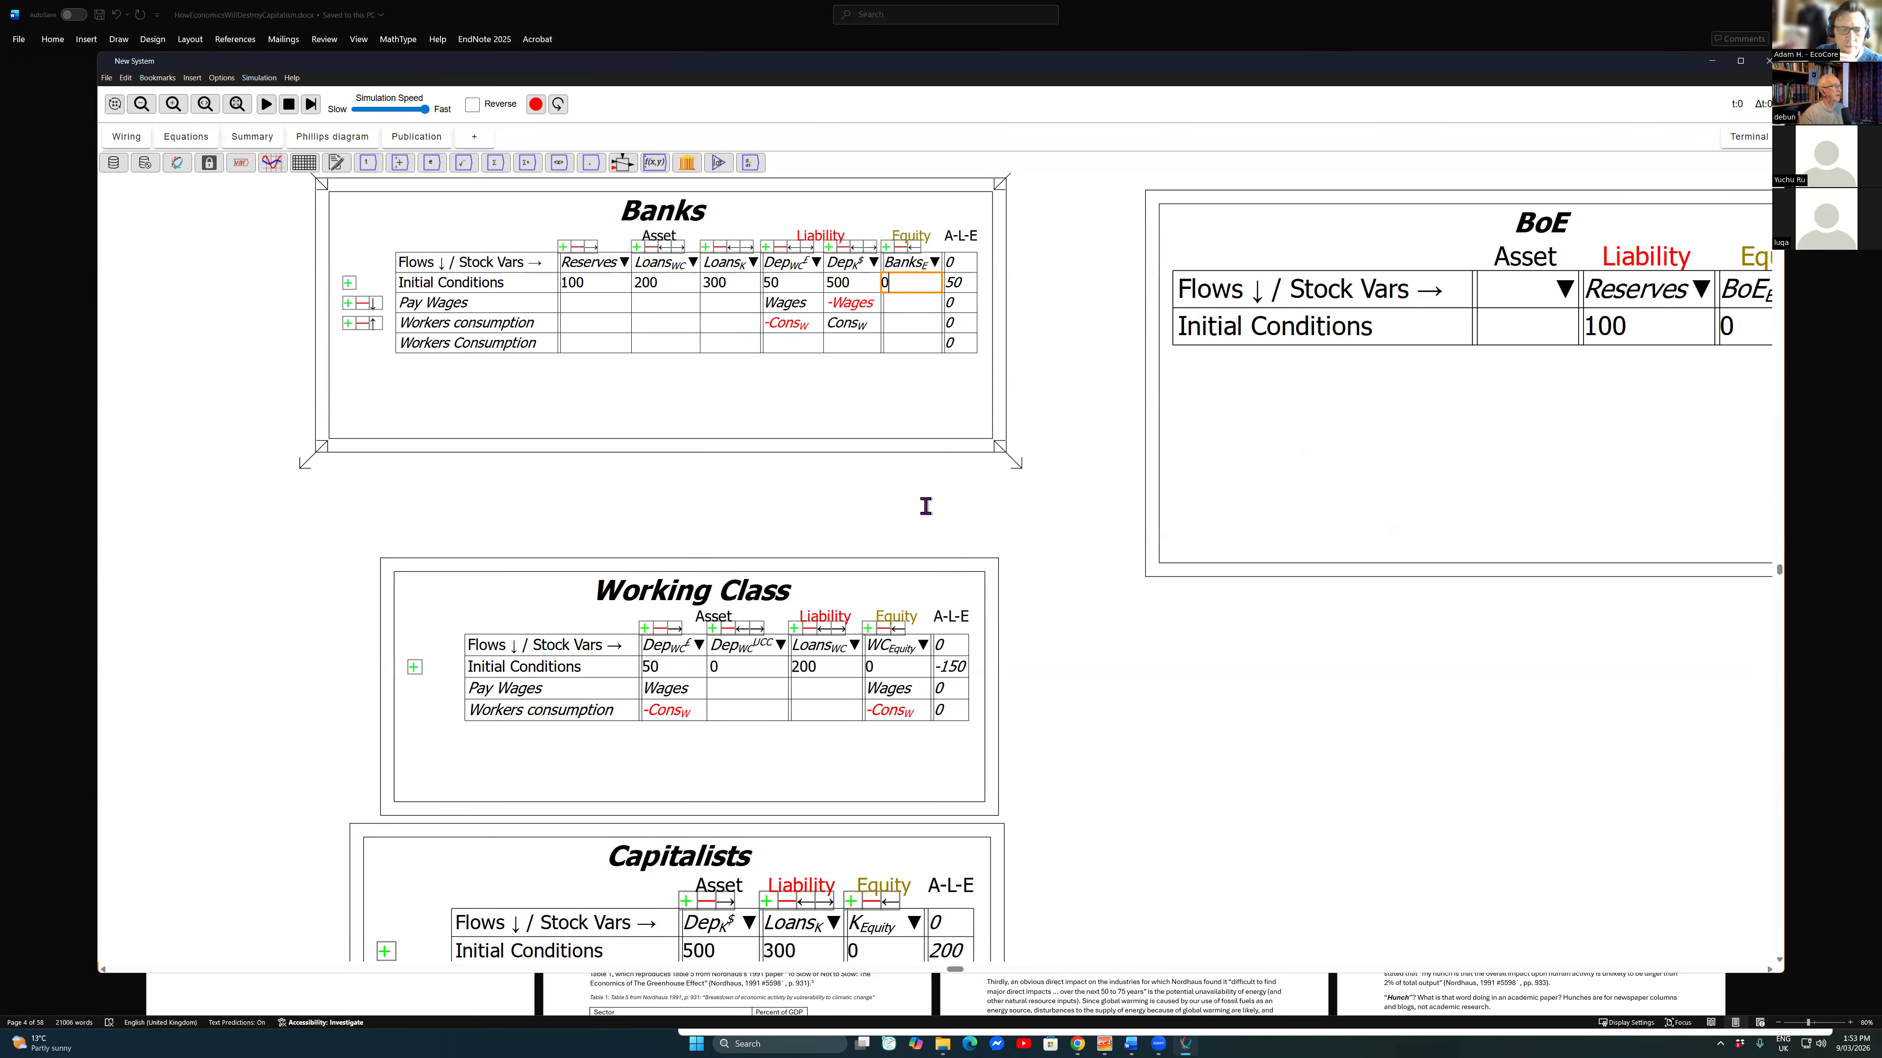
right_click(913, 281)
key(Down)
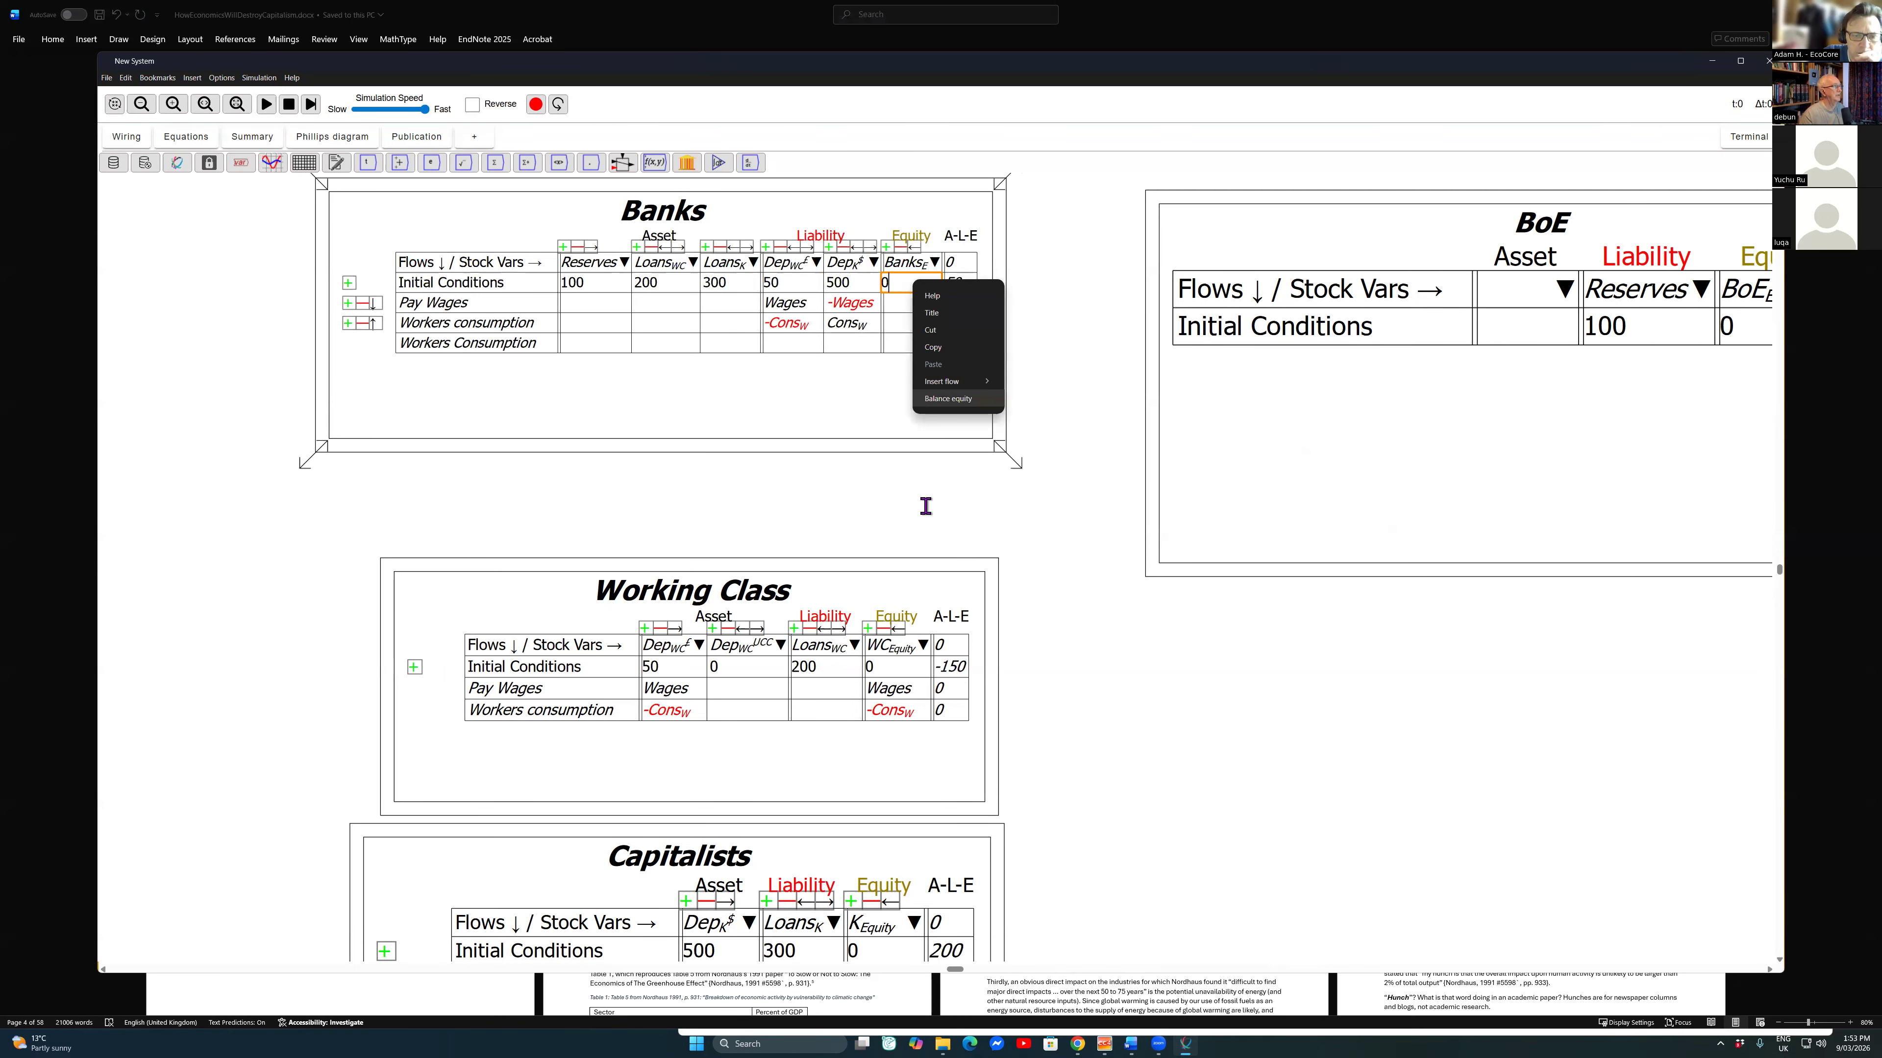
key(Return)
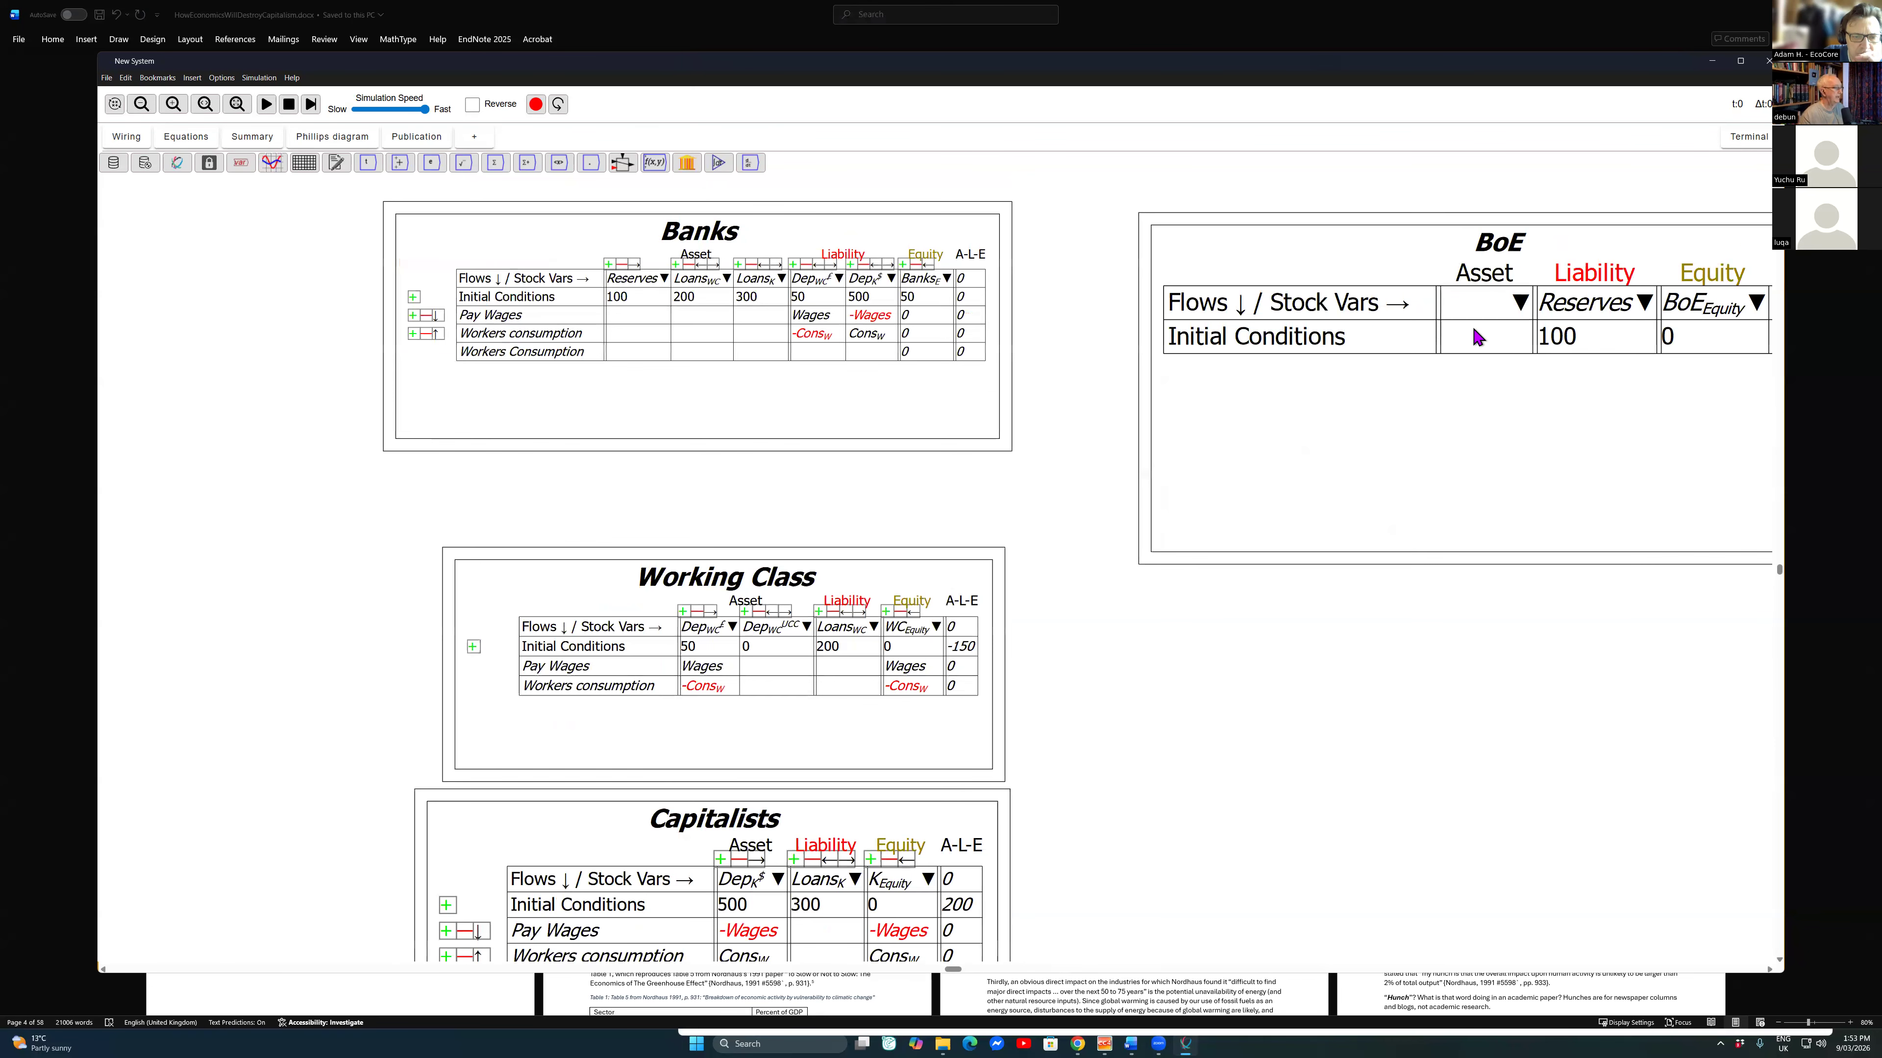
Step: Move the Working Class and Capitalists tables up so they sit closer beneath the Banks table
drag(1767, 415, 1591, 321)
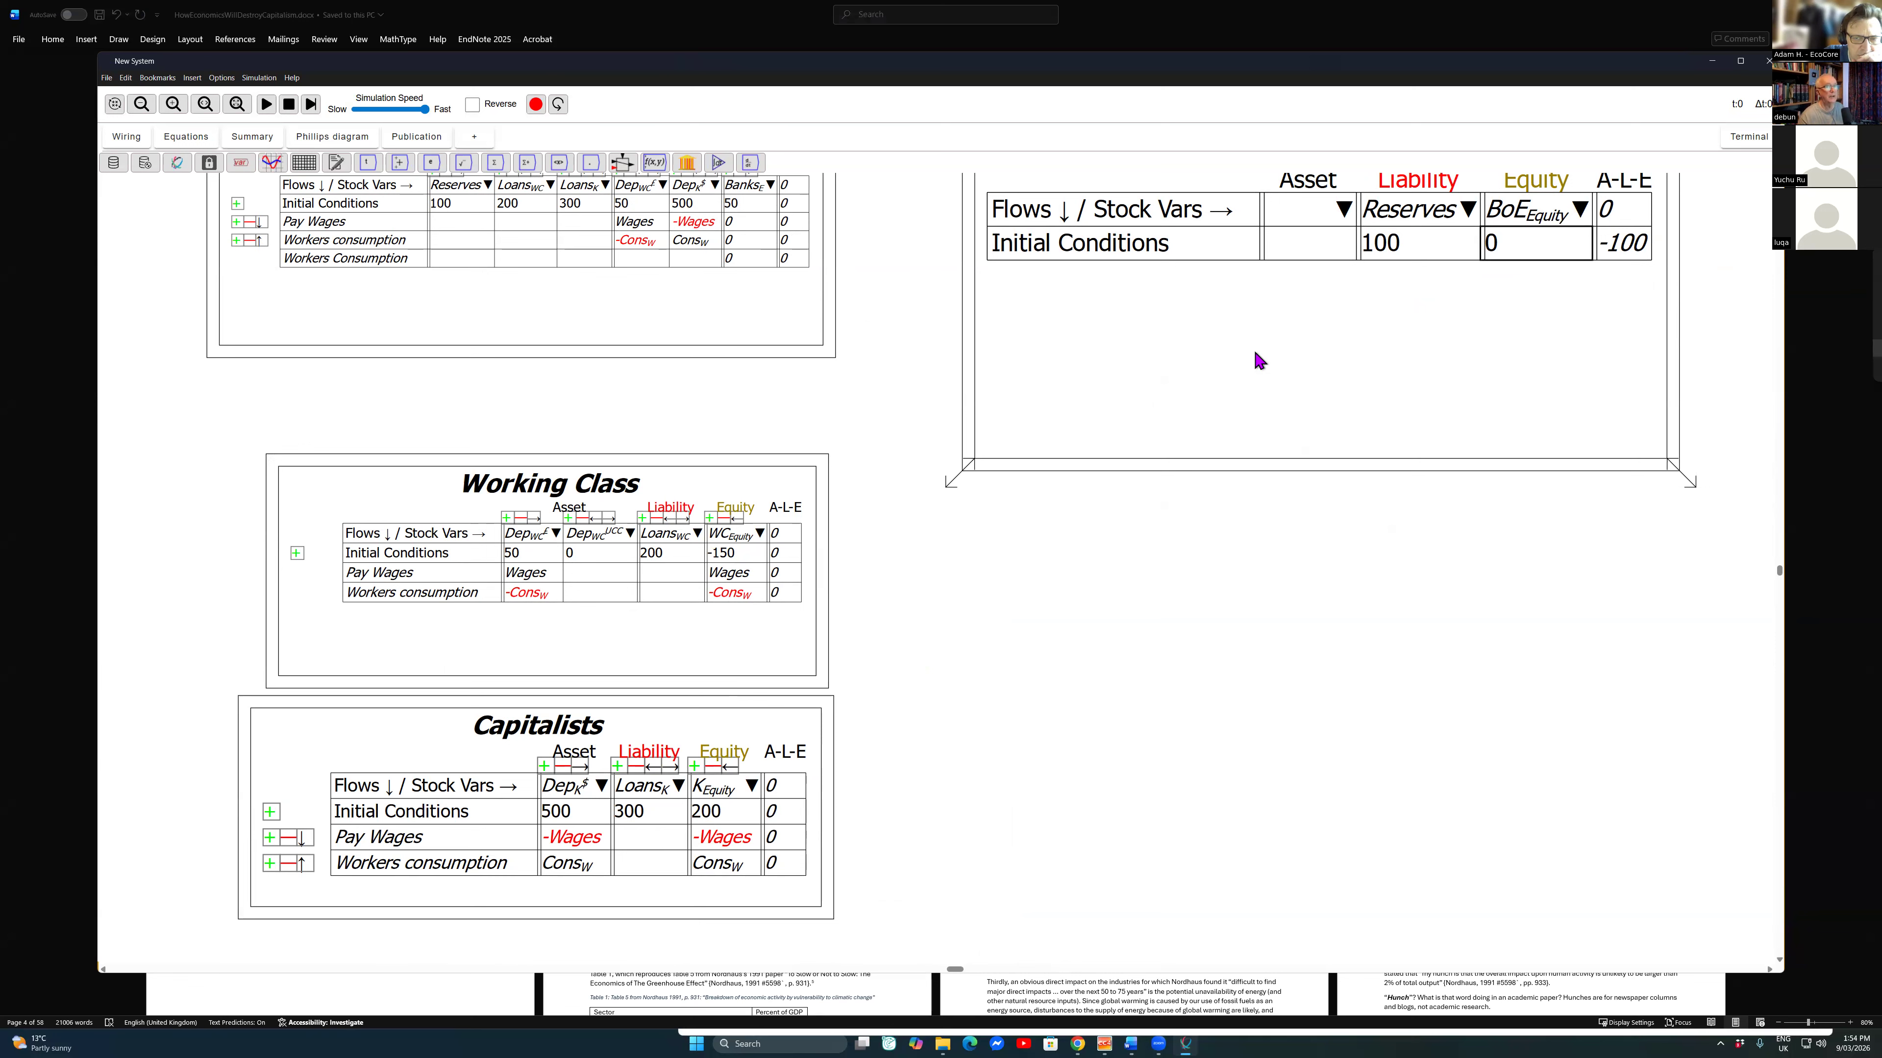
scroll(1261, 337, down, 4)
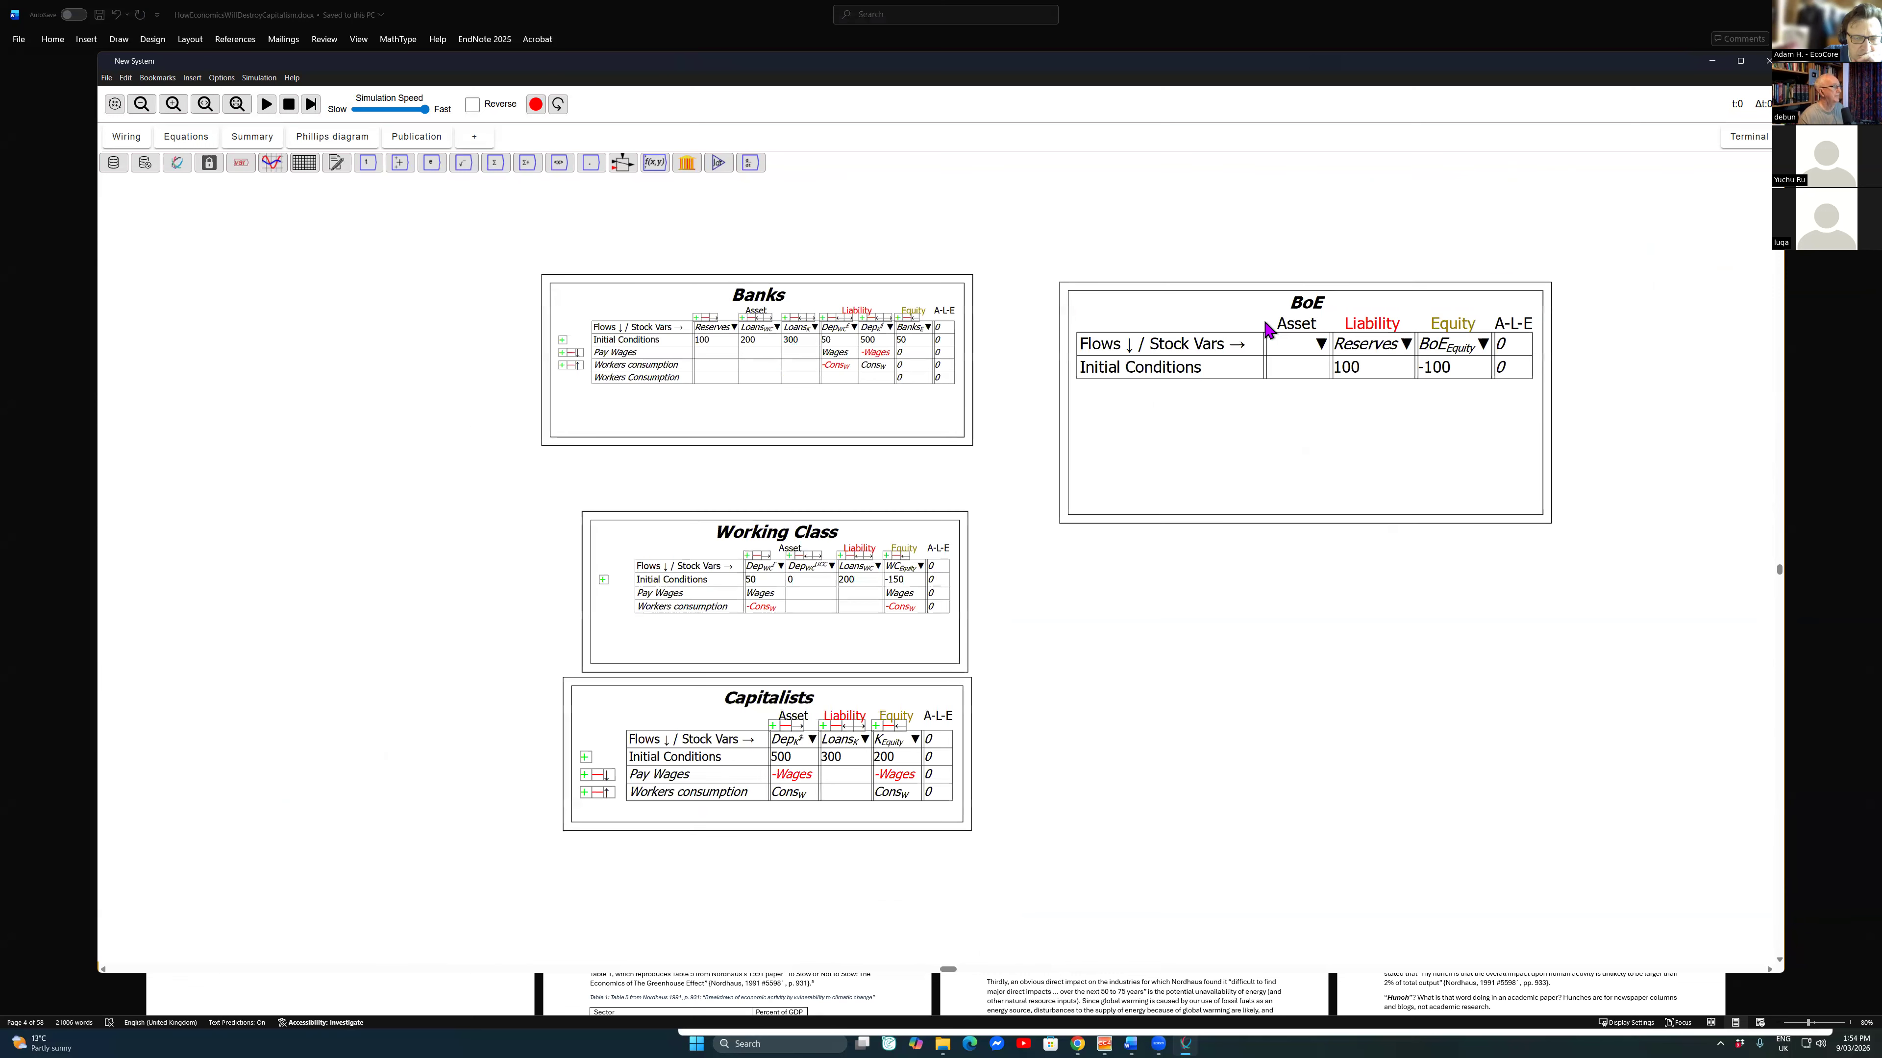
drag(776, 532, 784, 480)
drag(768, 697, 773, 653)
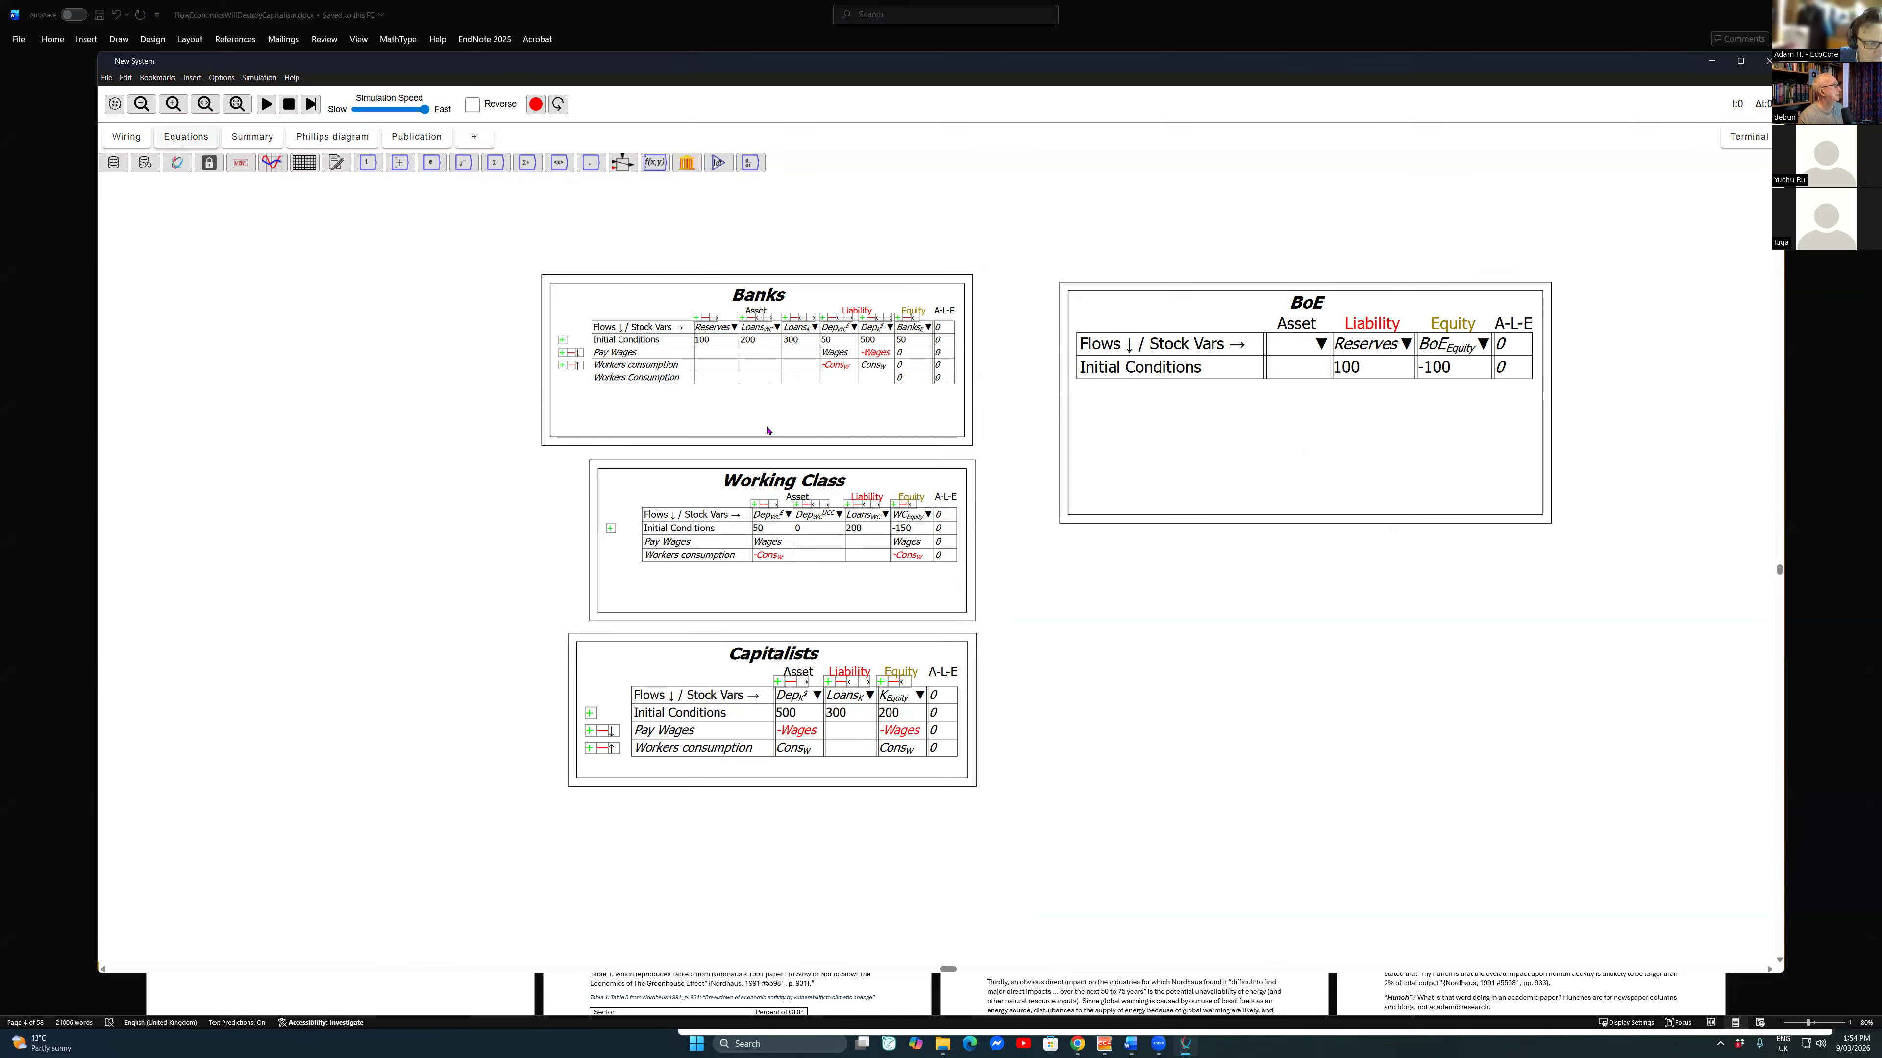
Step: Examine the model's equations for each stock's initial value and rate of change, and return to the wiring canvas
click(186, 136)
drag(187, 381, 768, 431)
scroll(768, 431, up, 11)
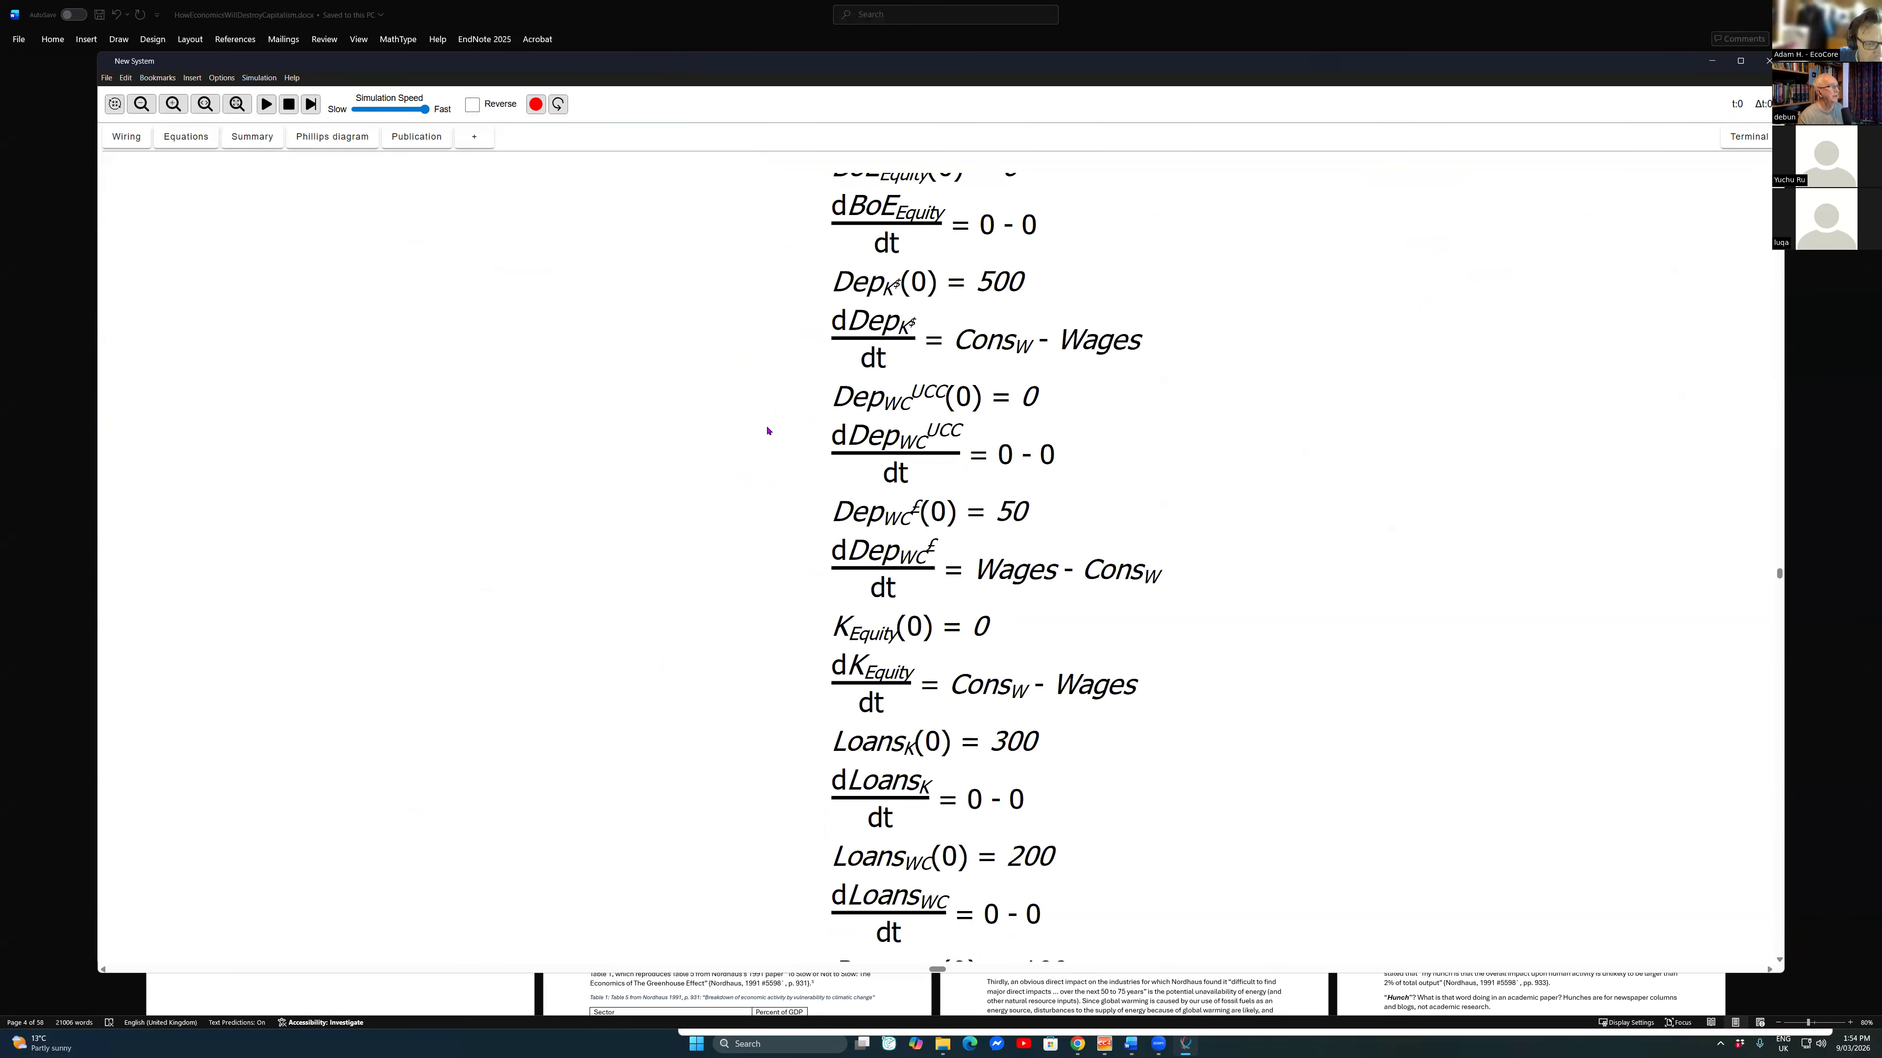
scroll(768, 430, down, 1)
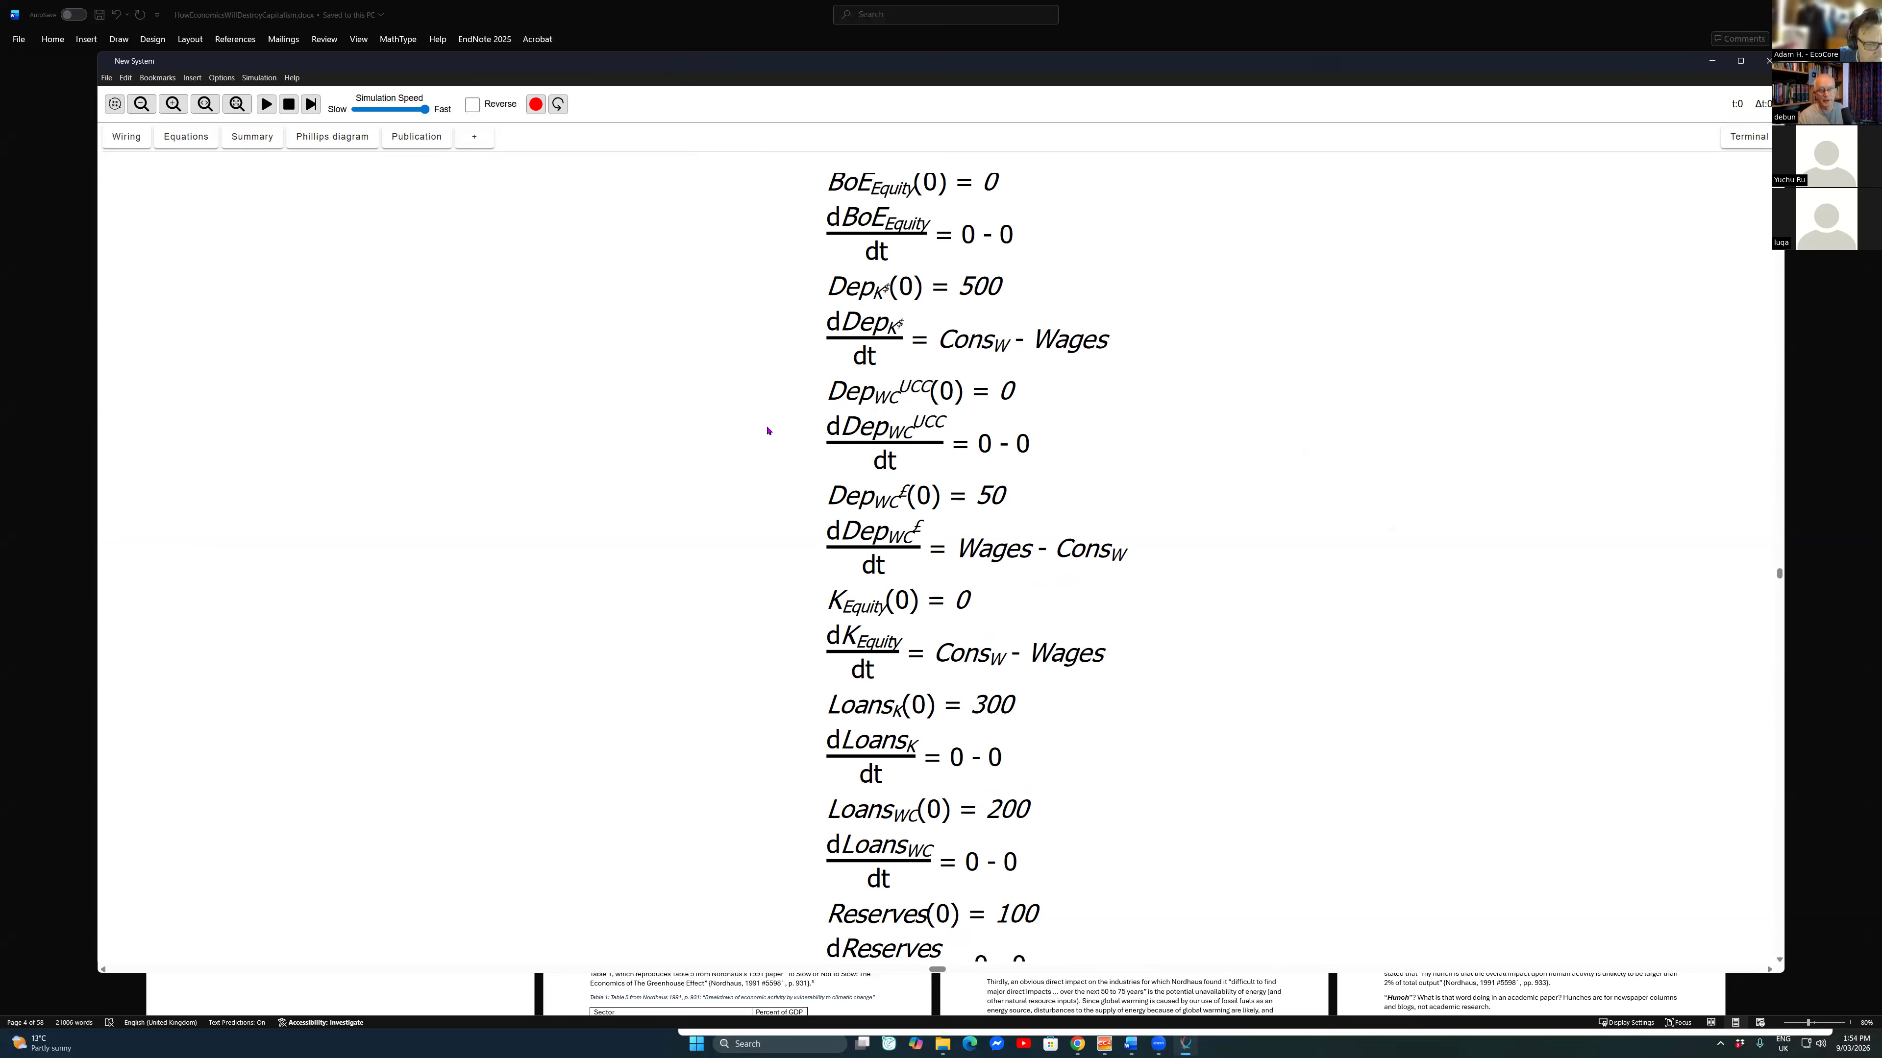
scroll(674, 320, down, 1)
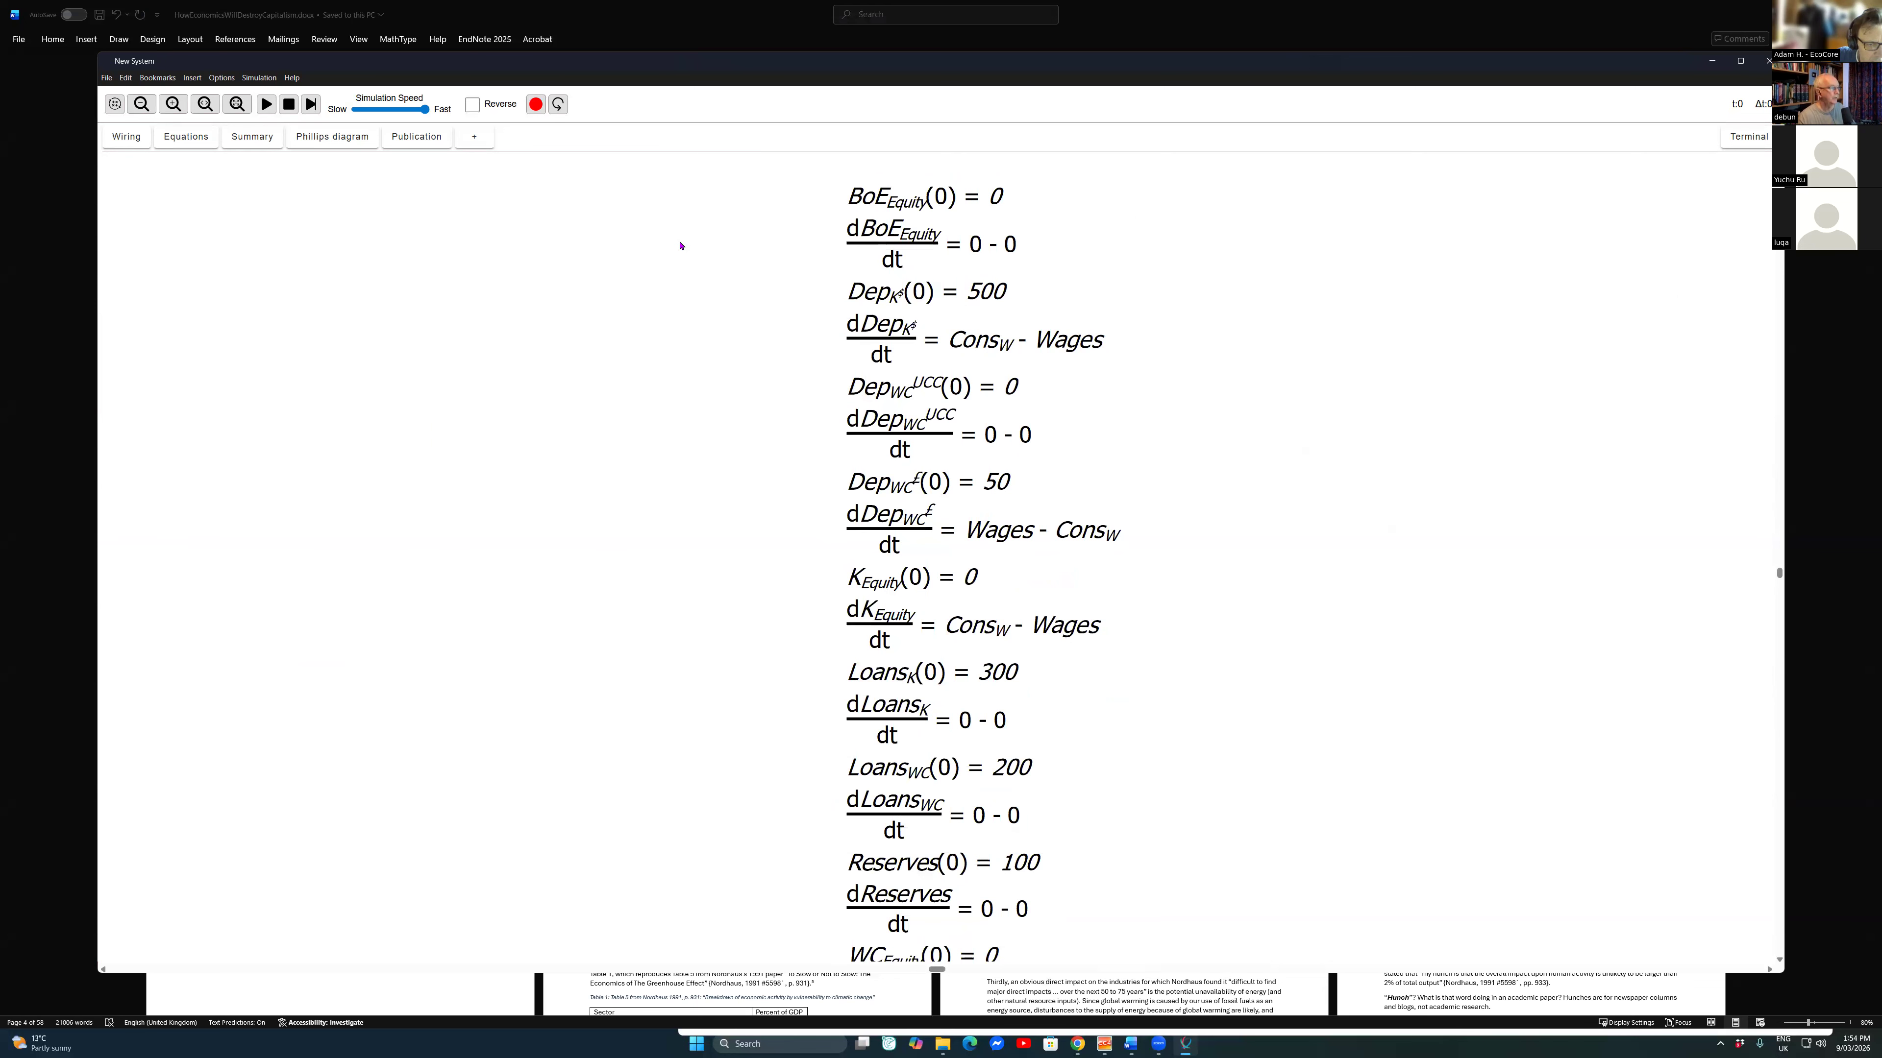
scroll(475, 382, down, 2)
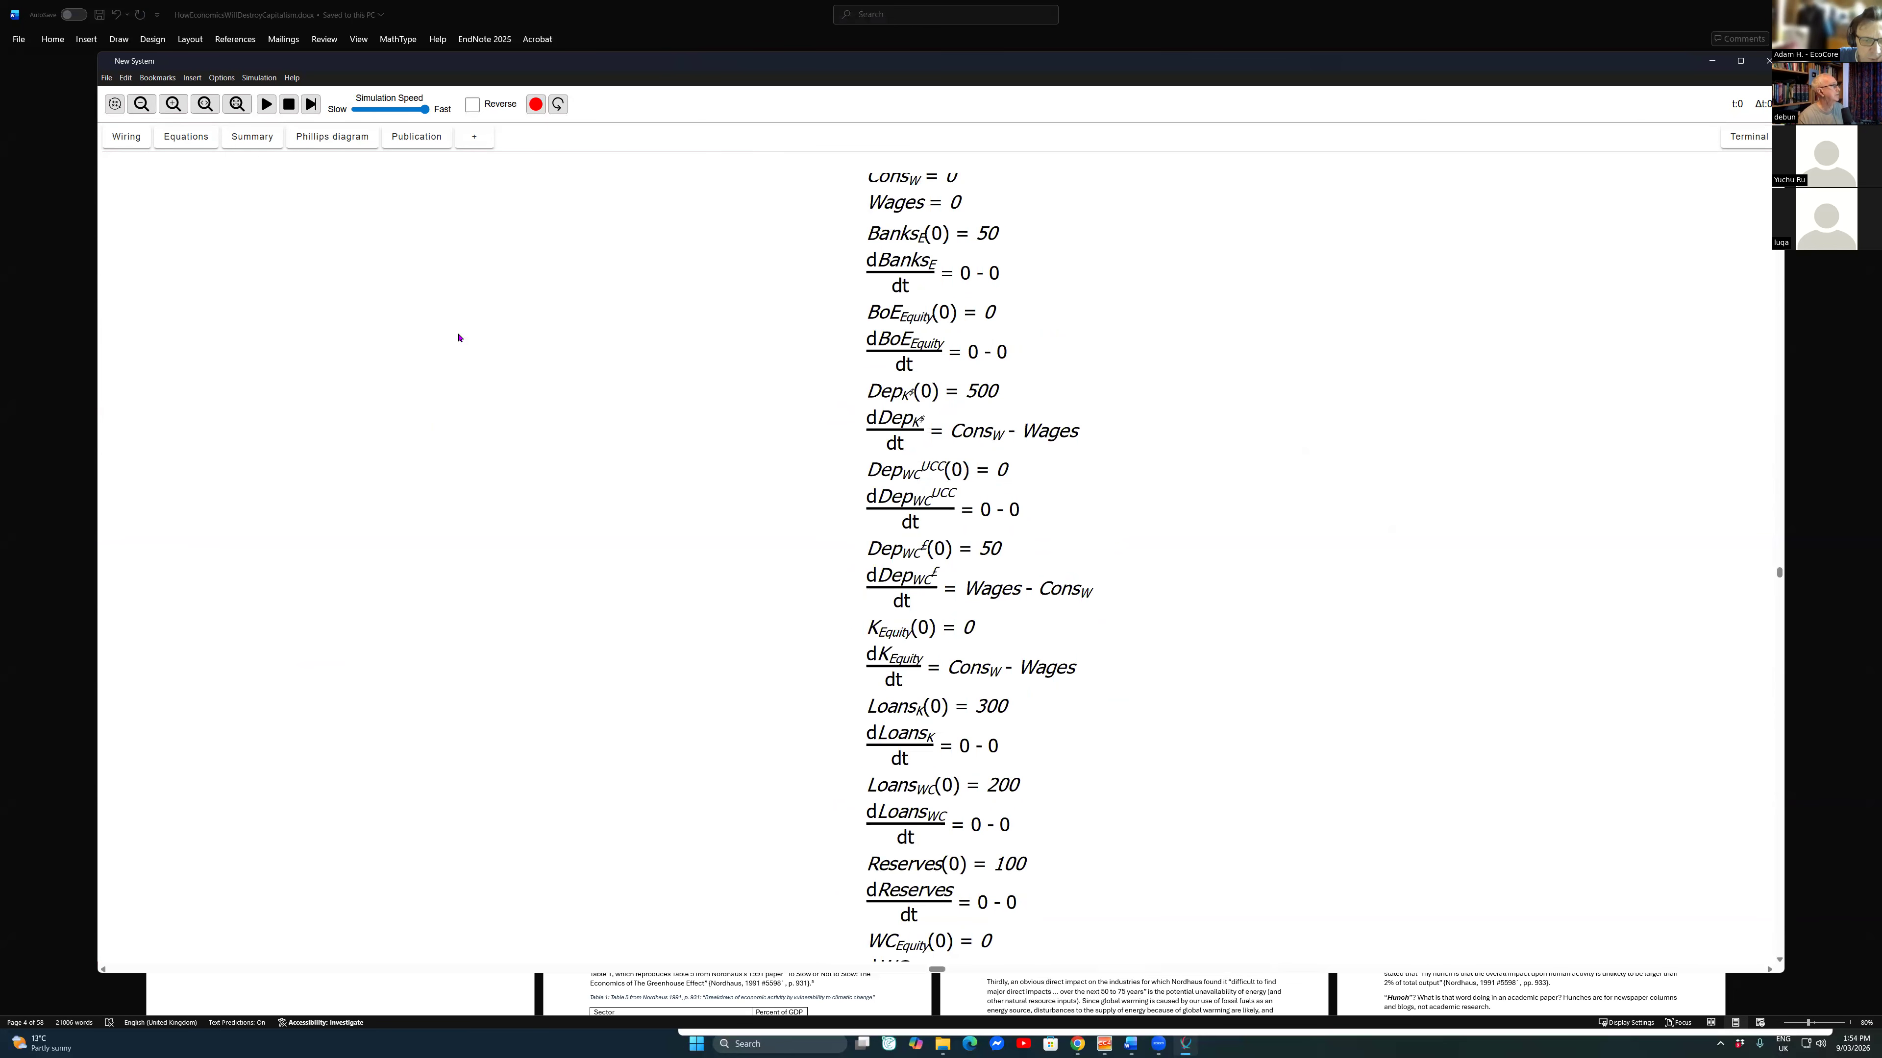
click(126, 137)
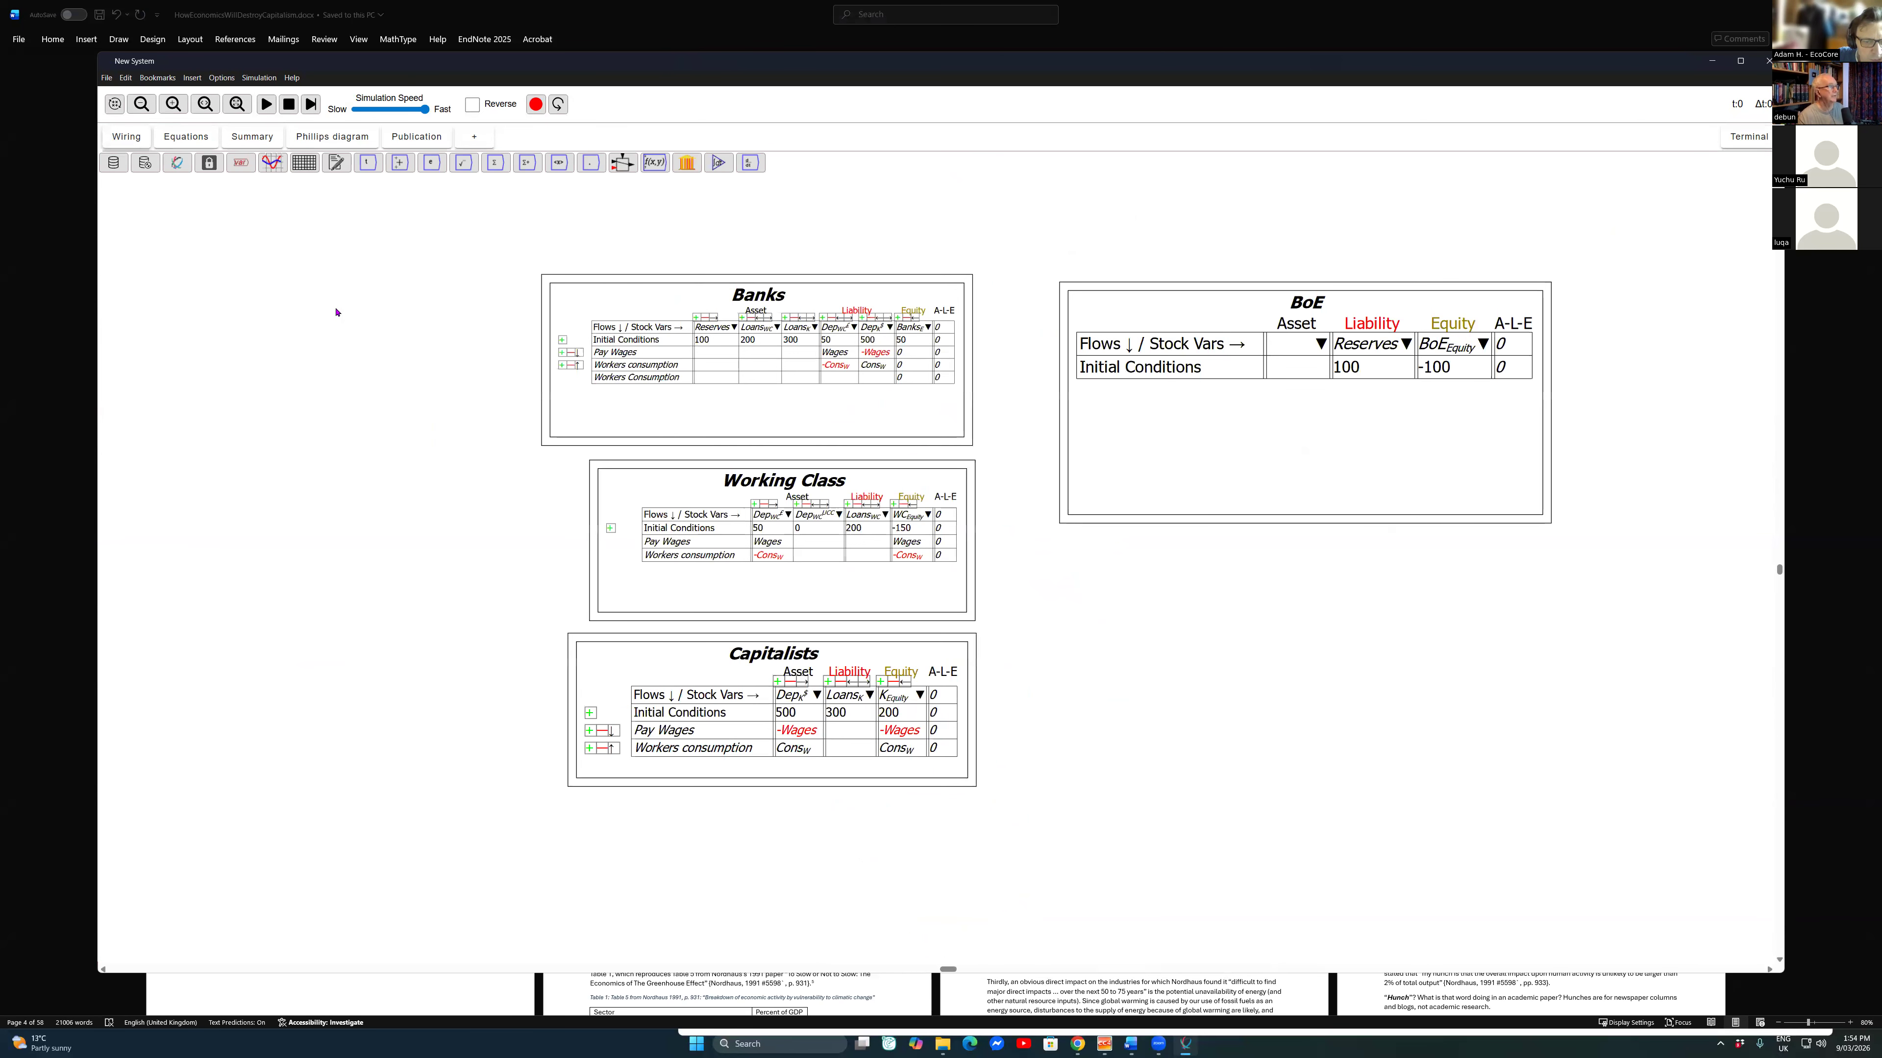
Step: Nudge the BoE table up beside the Banks table, and check the program's version information
drag(1167, 286, 1163, 268)
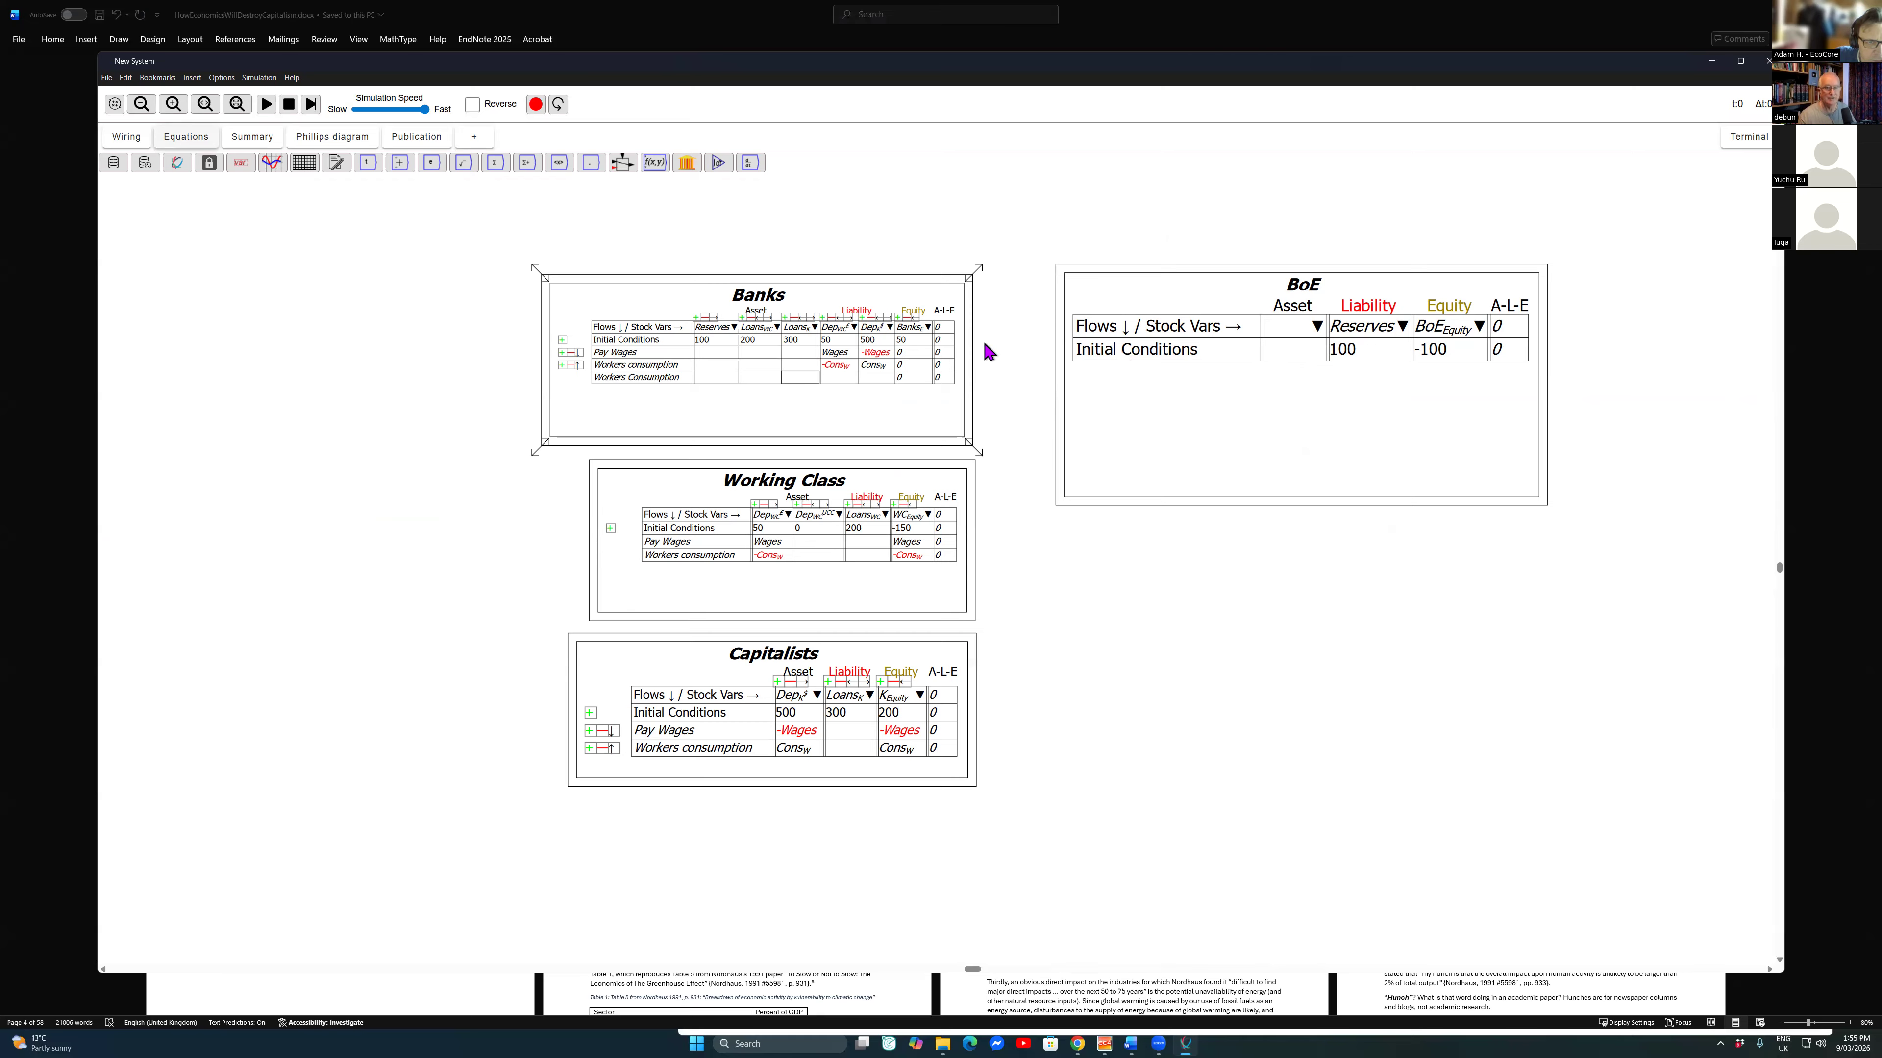
key(alt+f)
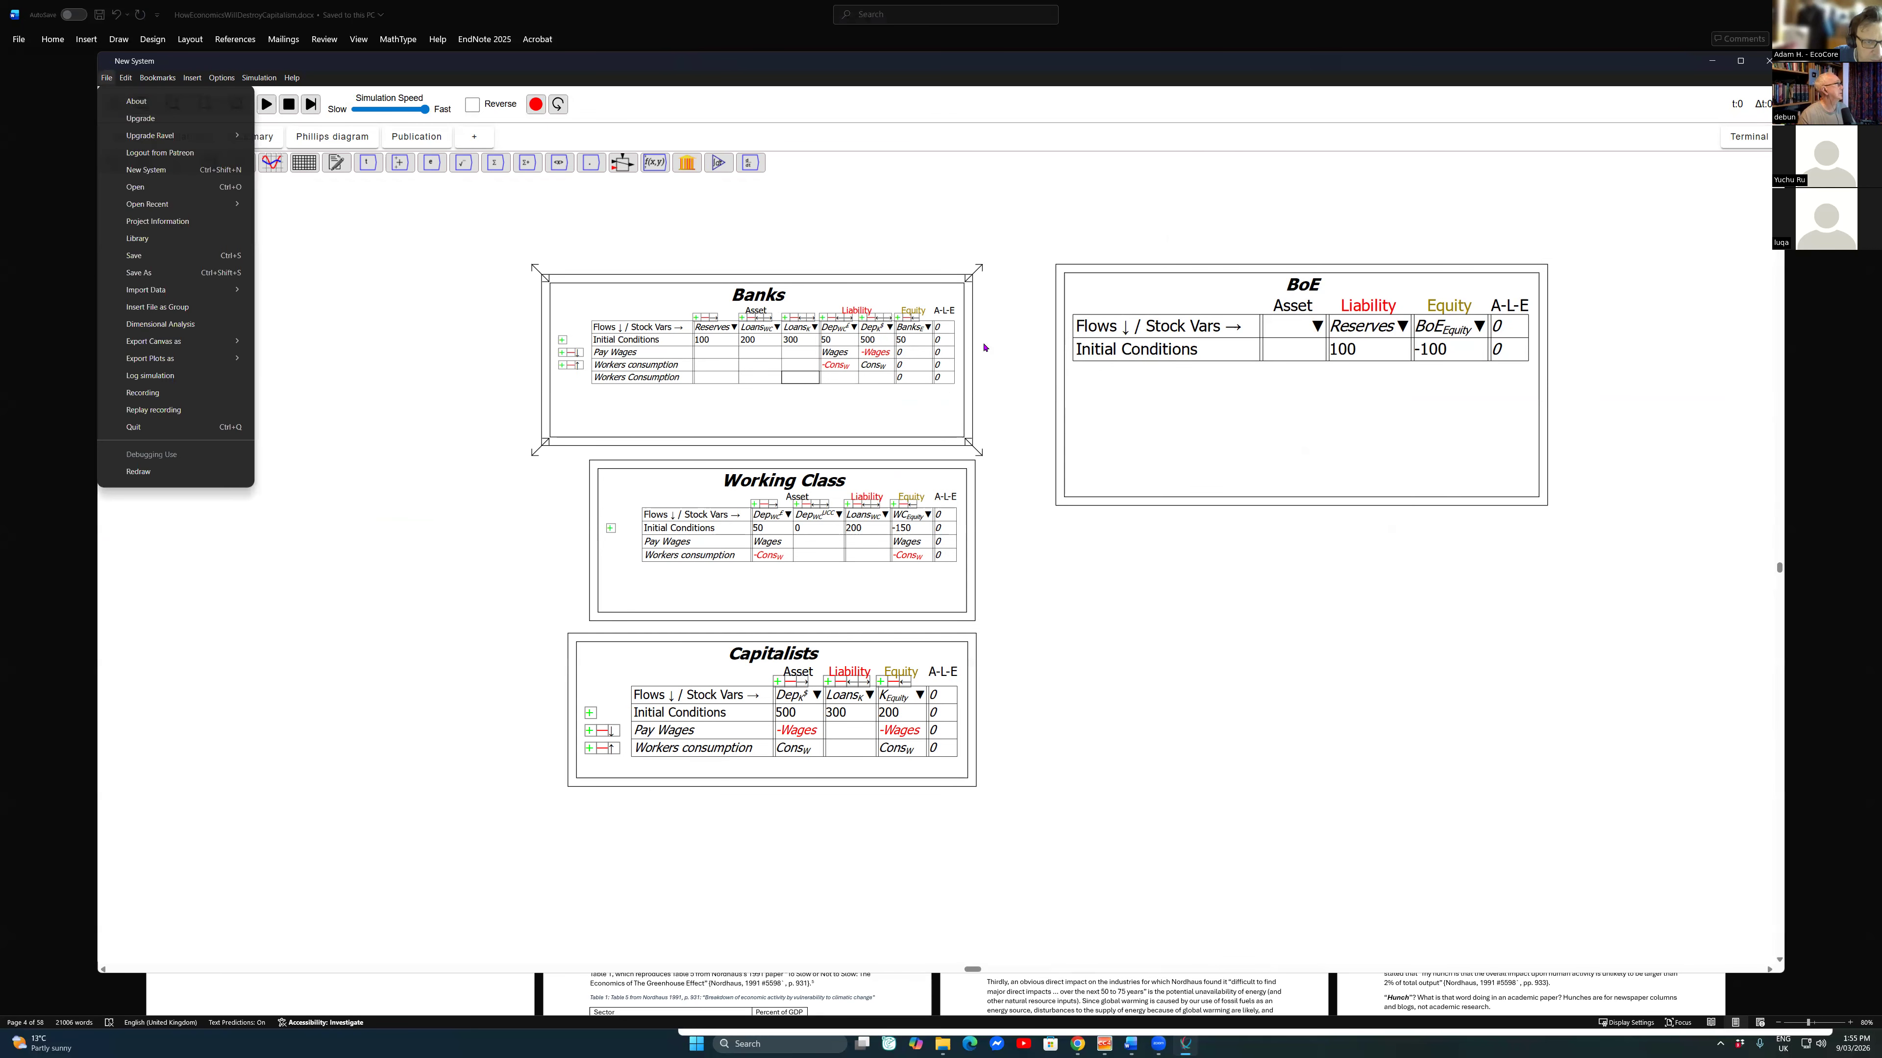
key(s)
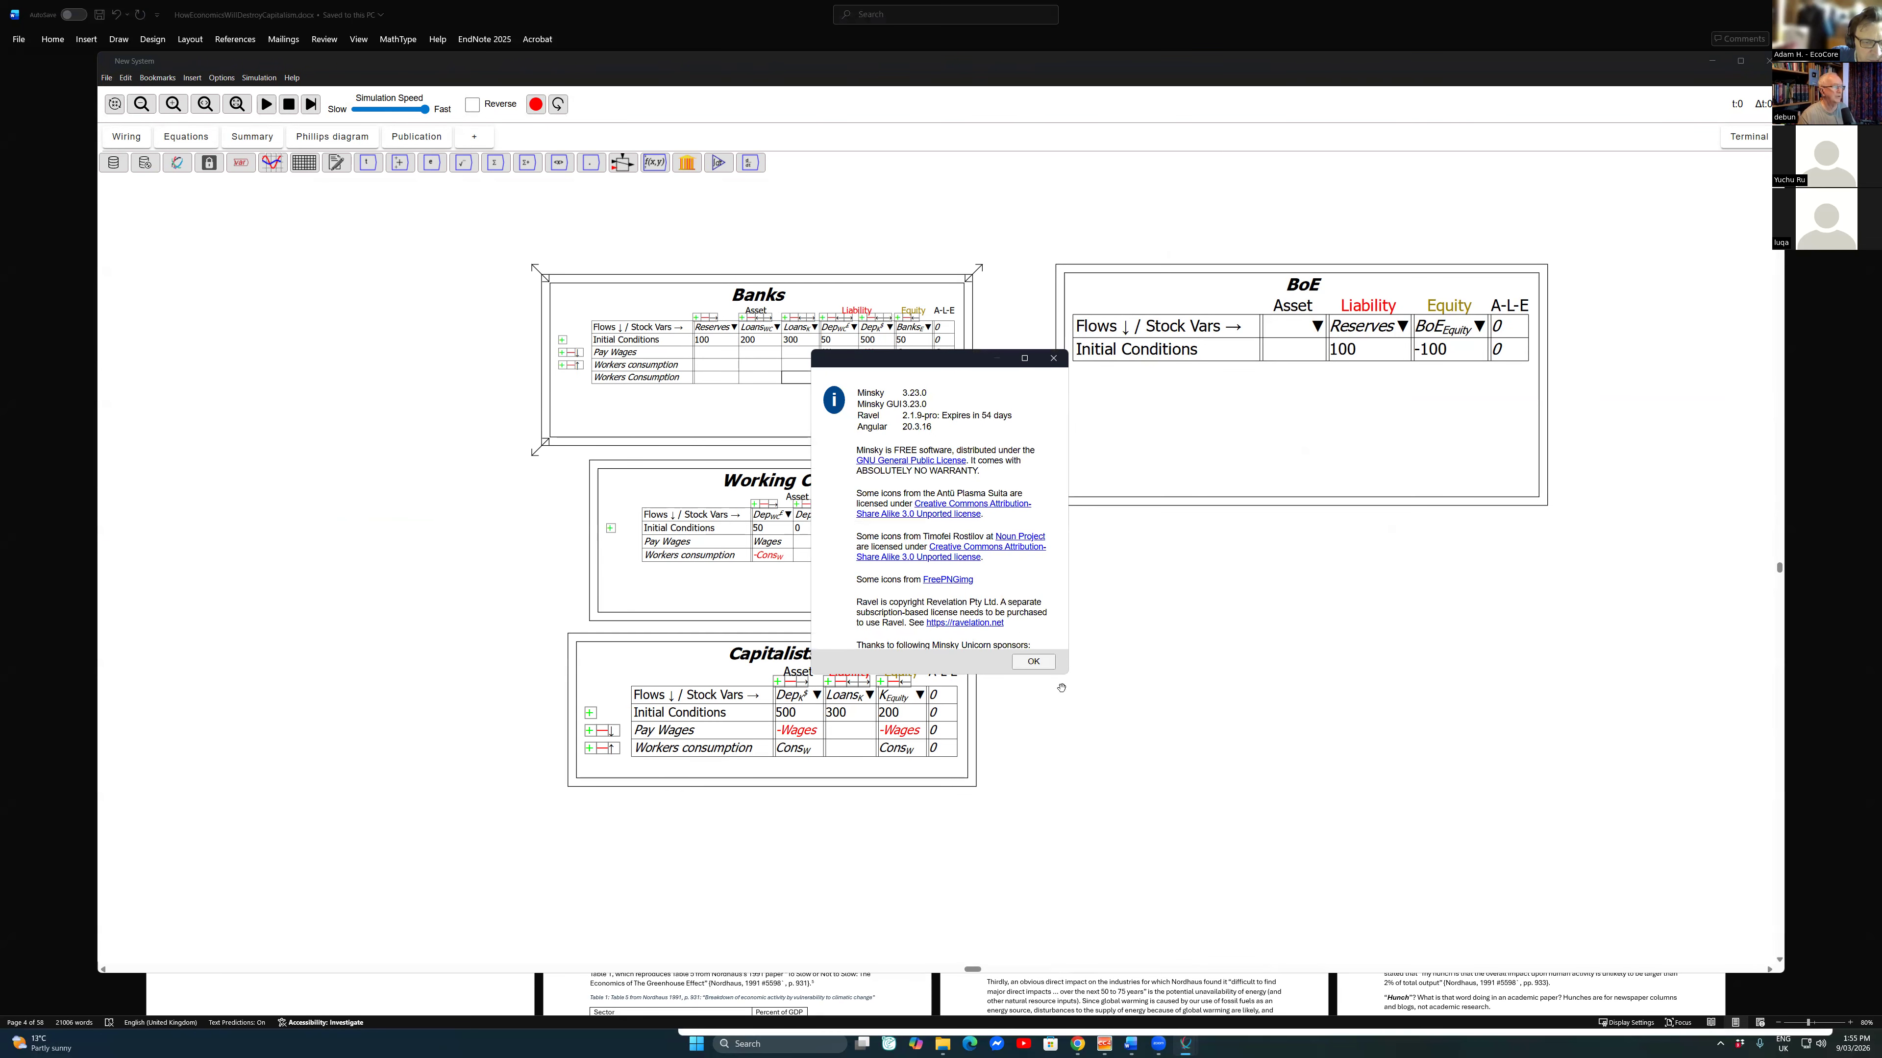
click(1032, 661)
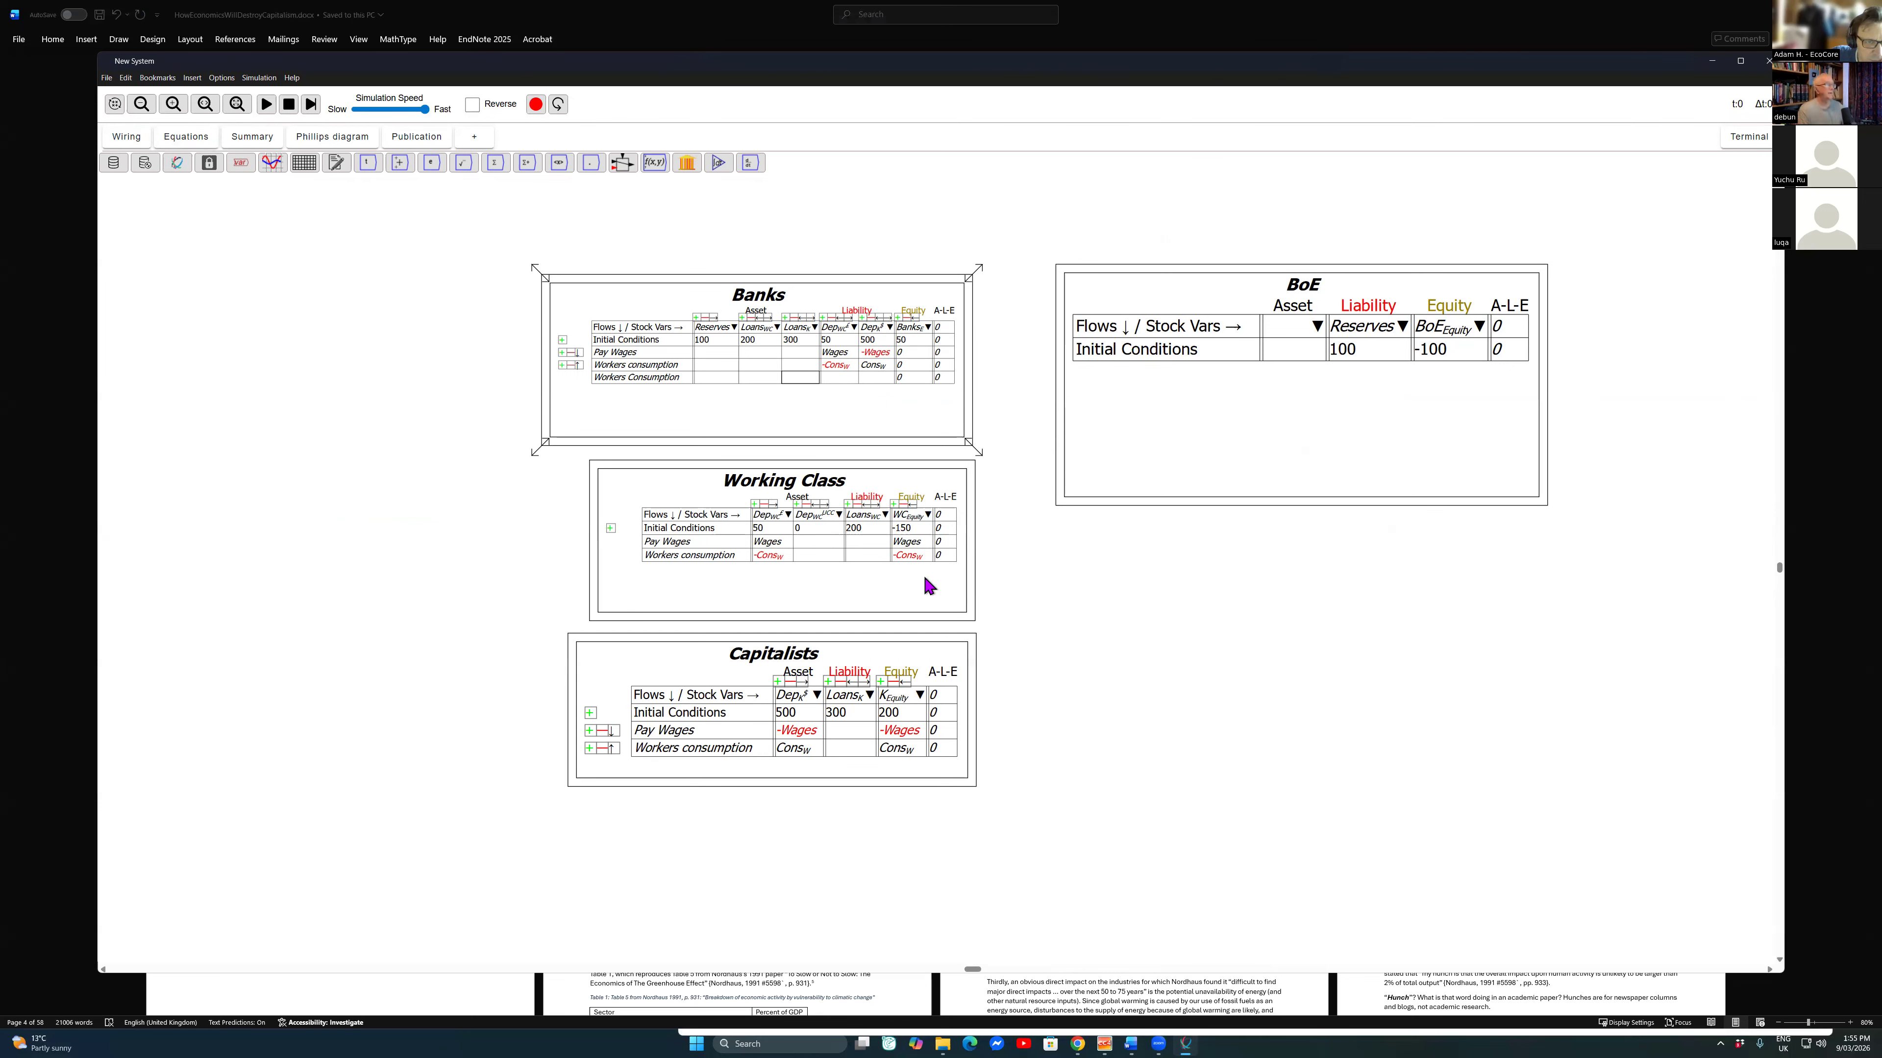
Step: Copy the Banks table's flow variables, Wages and Cons_W, onto the canvas below the BoE table
click(186, 136)
click(136, 138)
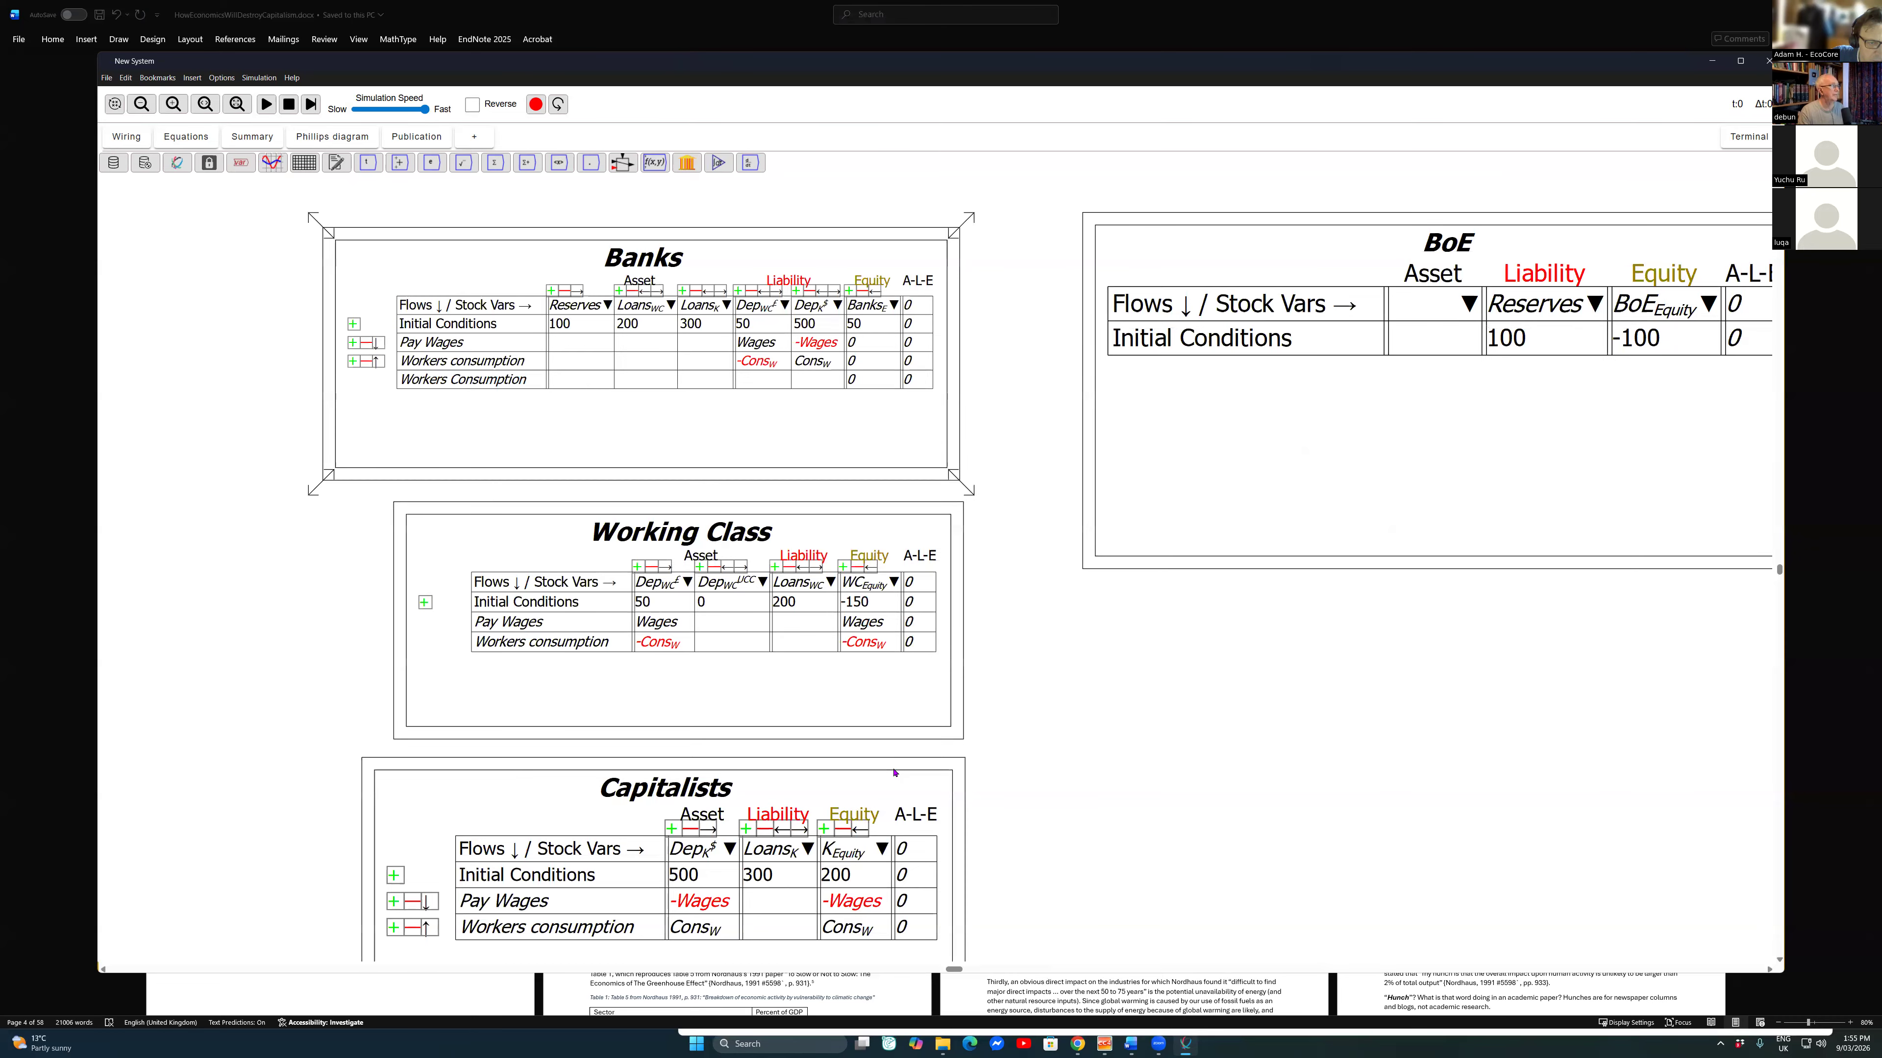
right_click(665, 400)
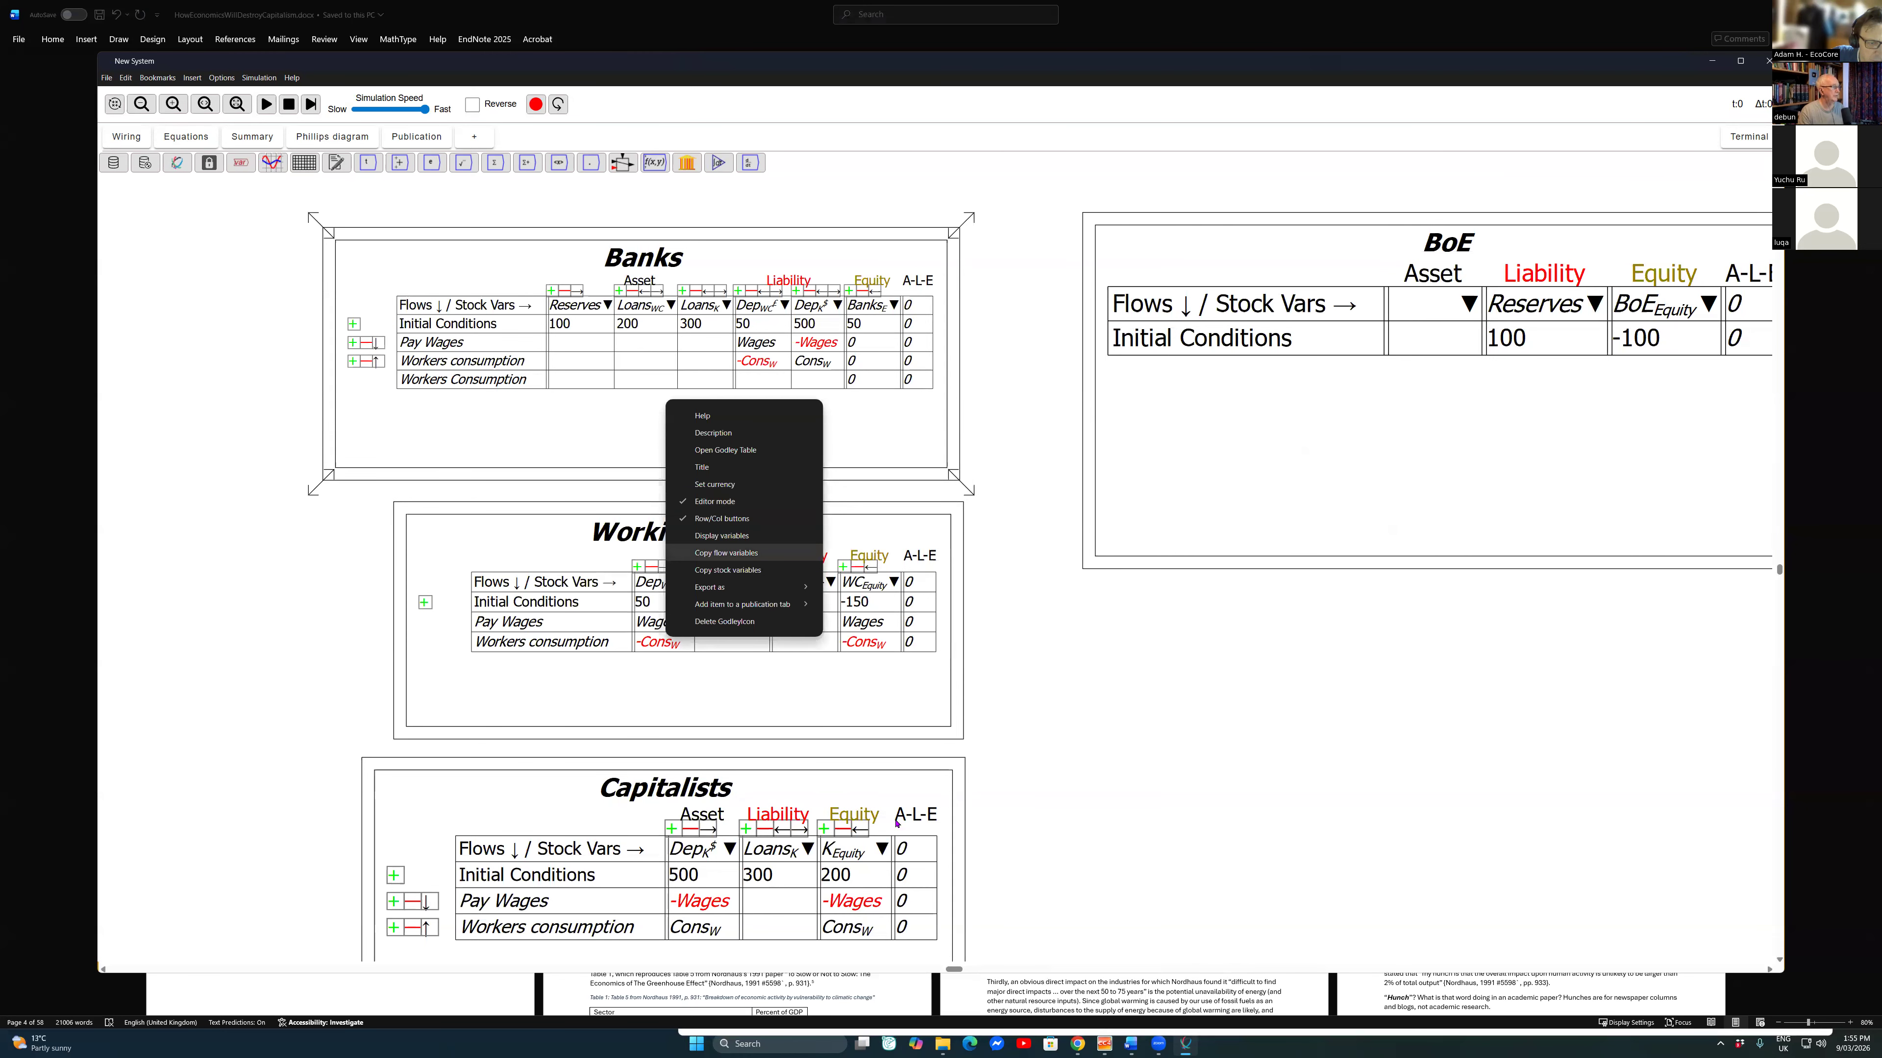
click(726, 553)
click(1107, 650)
Step: Copy the Banks table's stock variables onto the canvas and place them beside the Wages and Cons_W variables
right_click(766, 445)
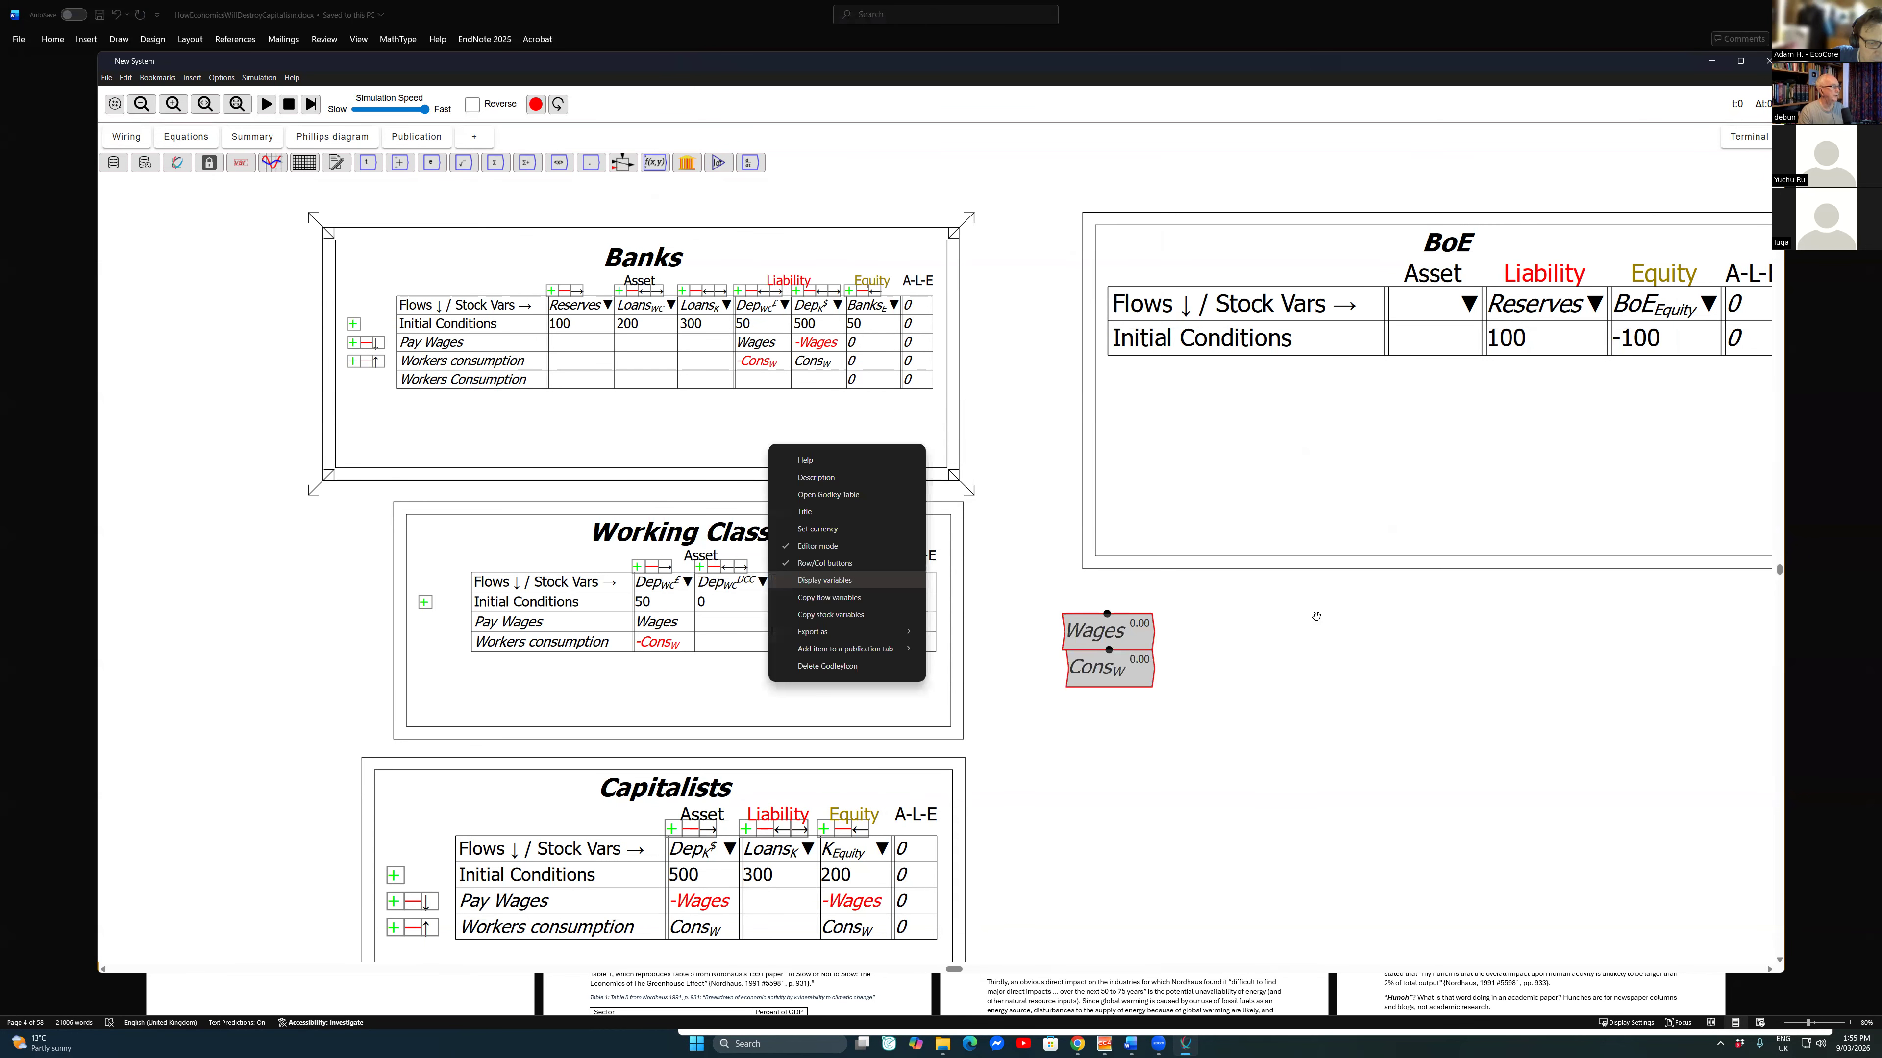
click(911, 593)
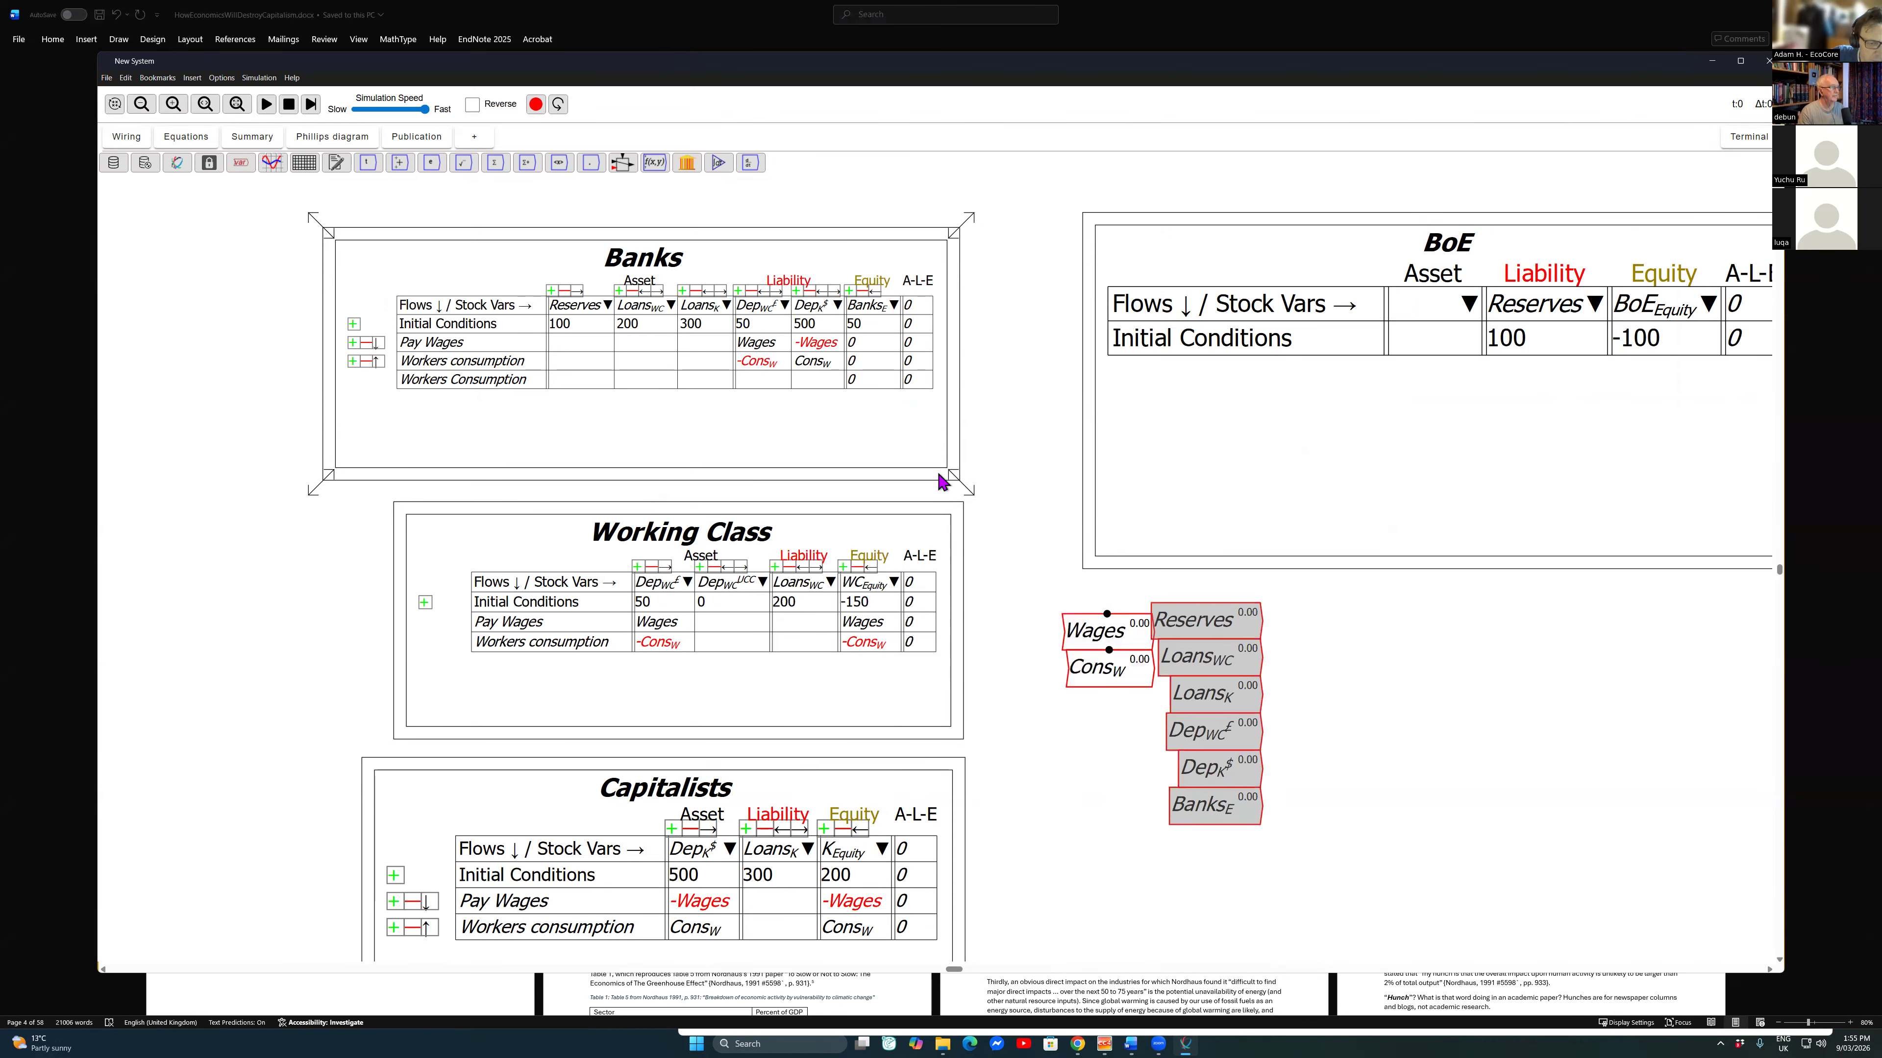
click(931, 591)
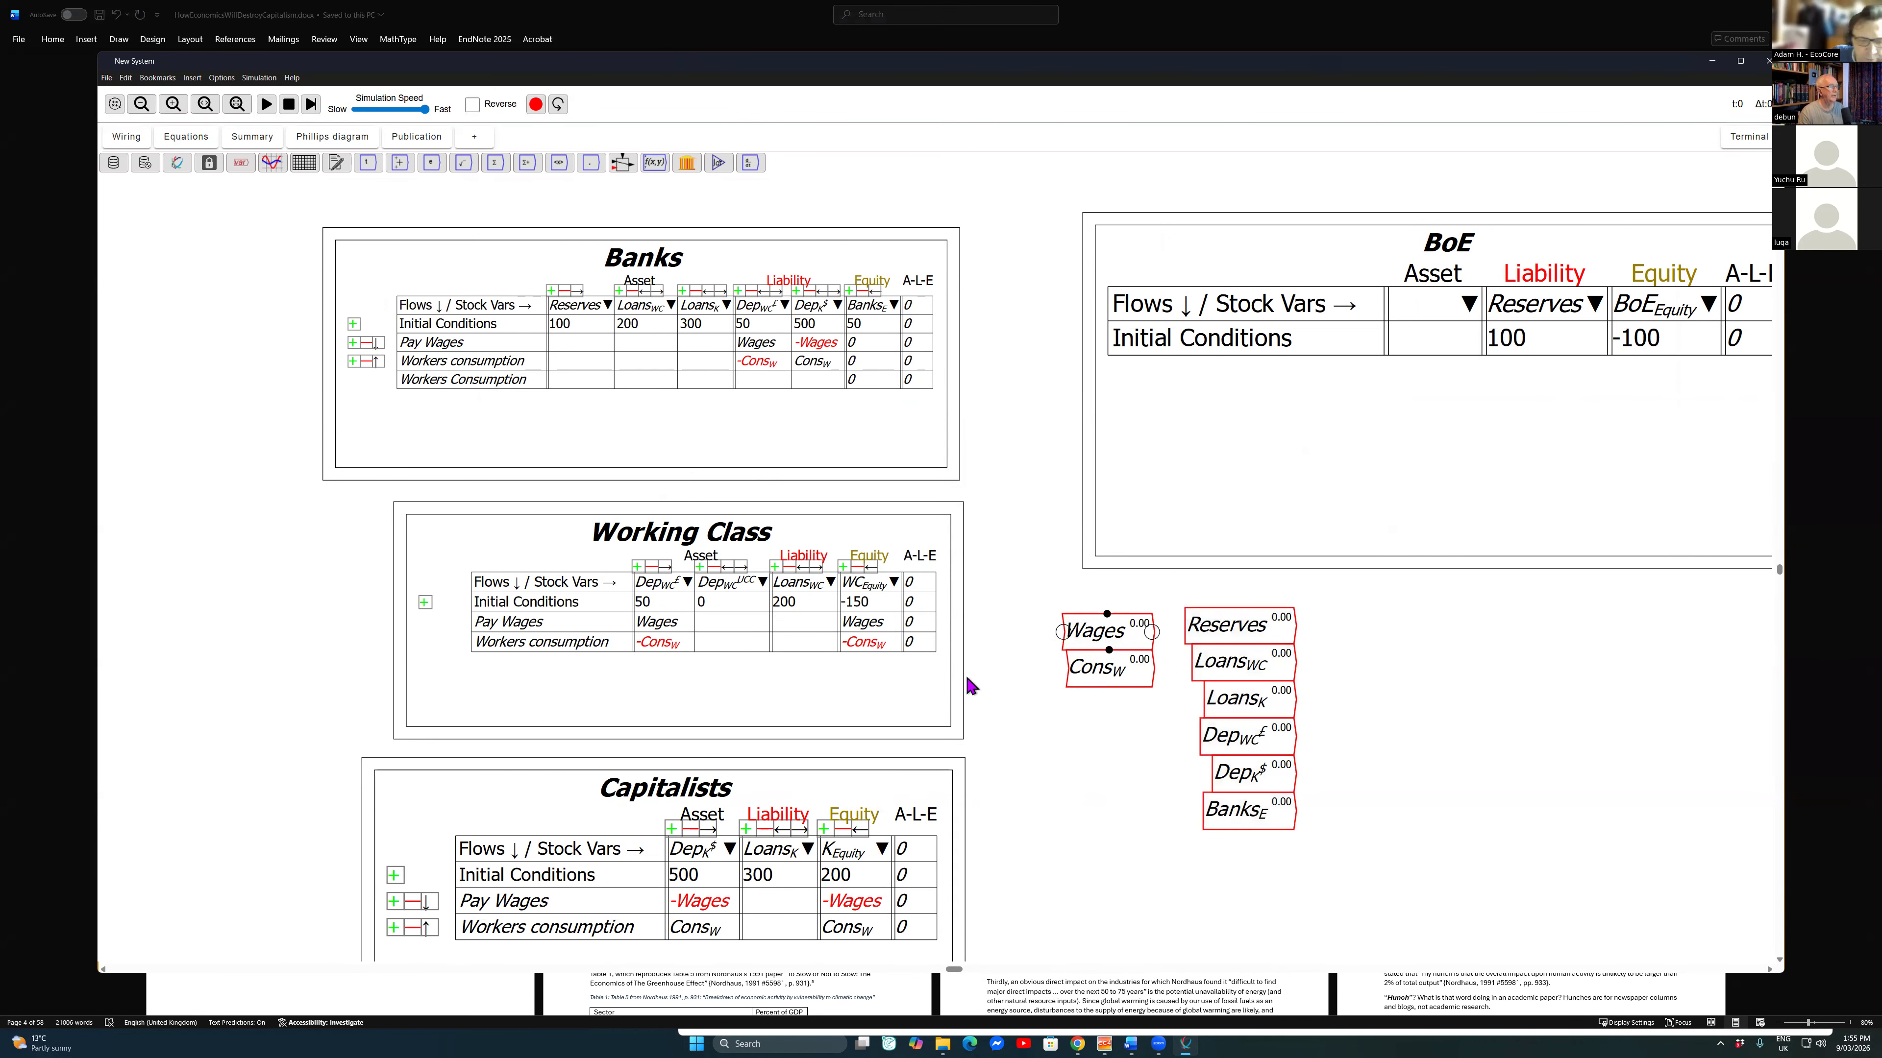
Step: Move the Wages and Cons_W variables into a neat stack to the right of the copied stock variables
drag(1119, 631, 1368, 638)
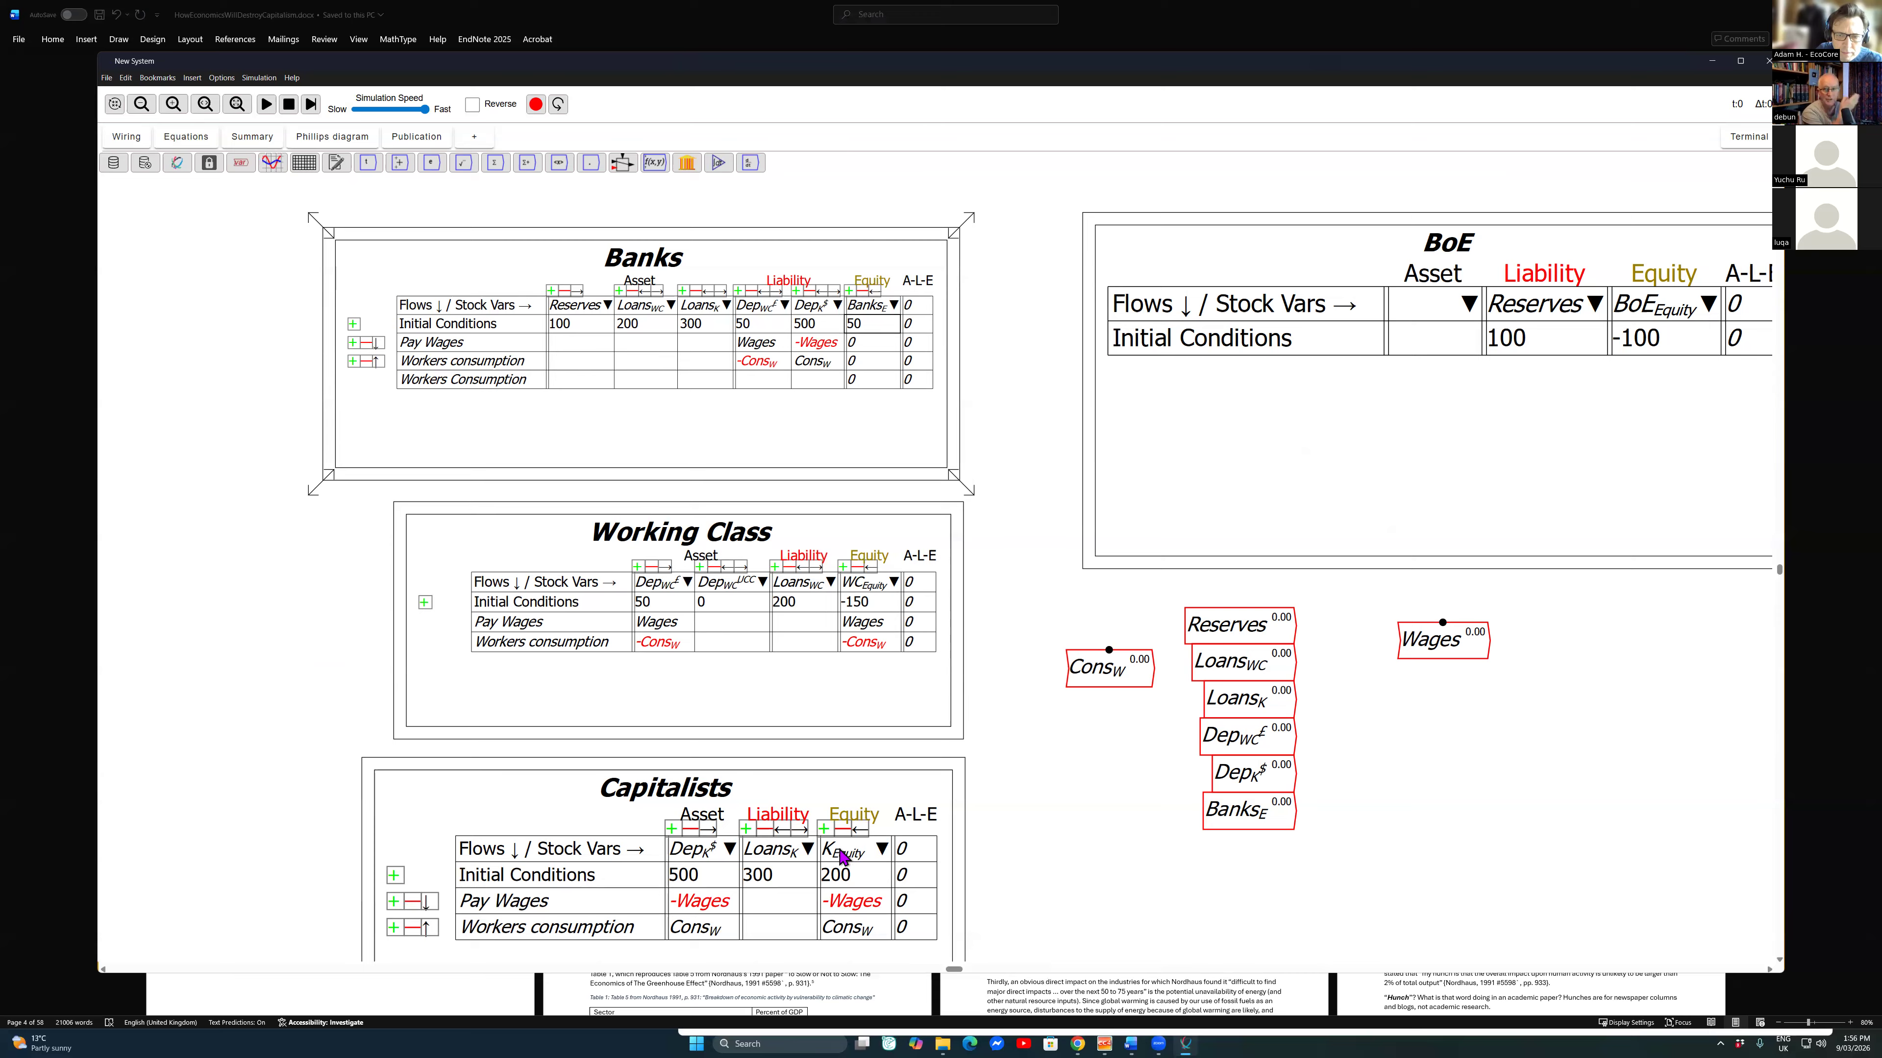
click(1029, 861)
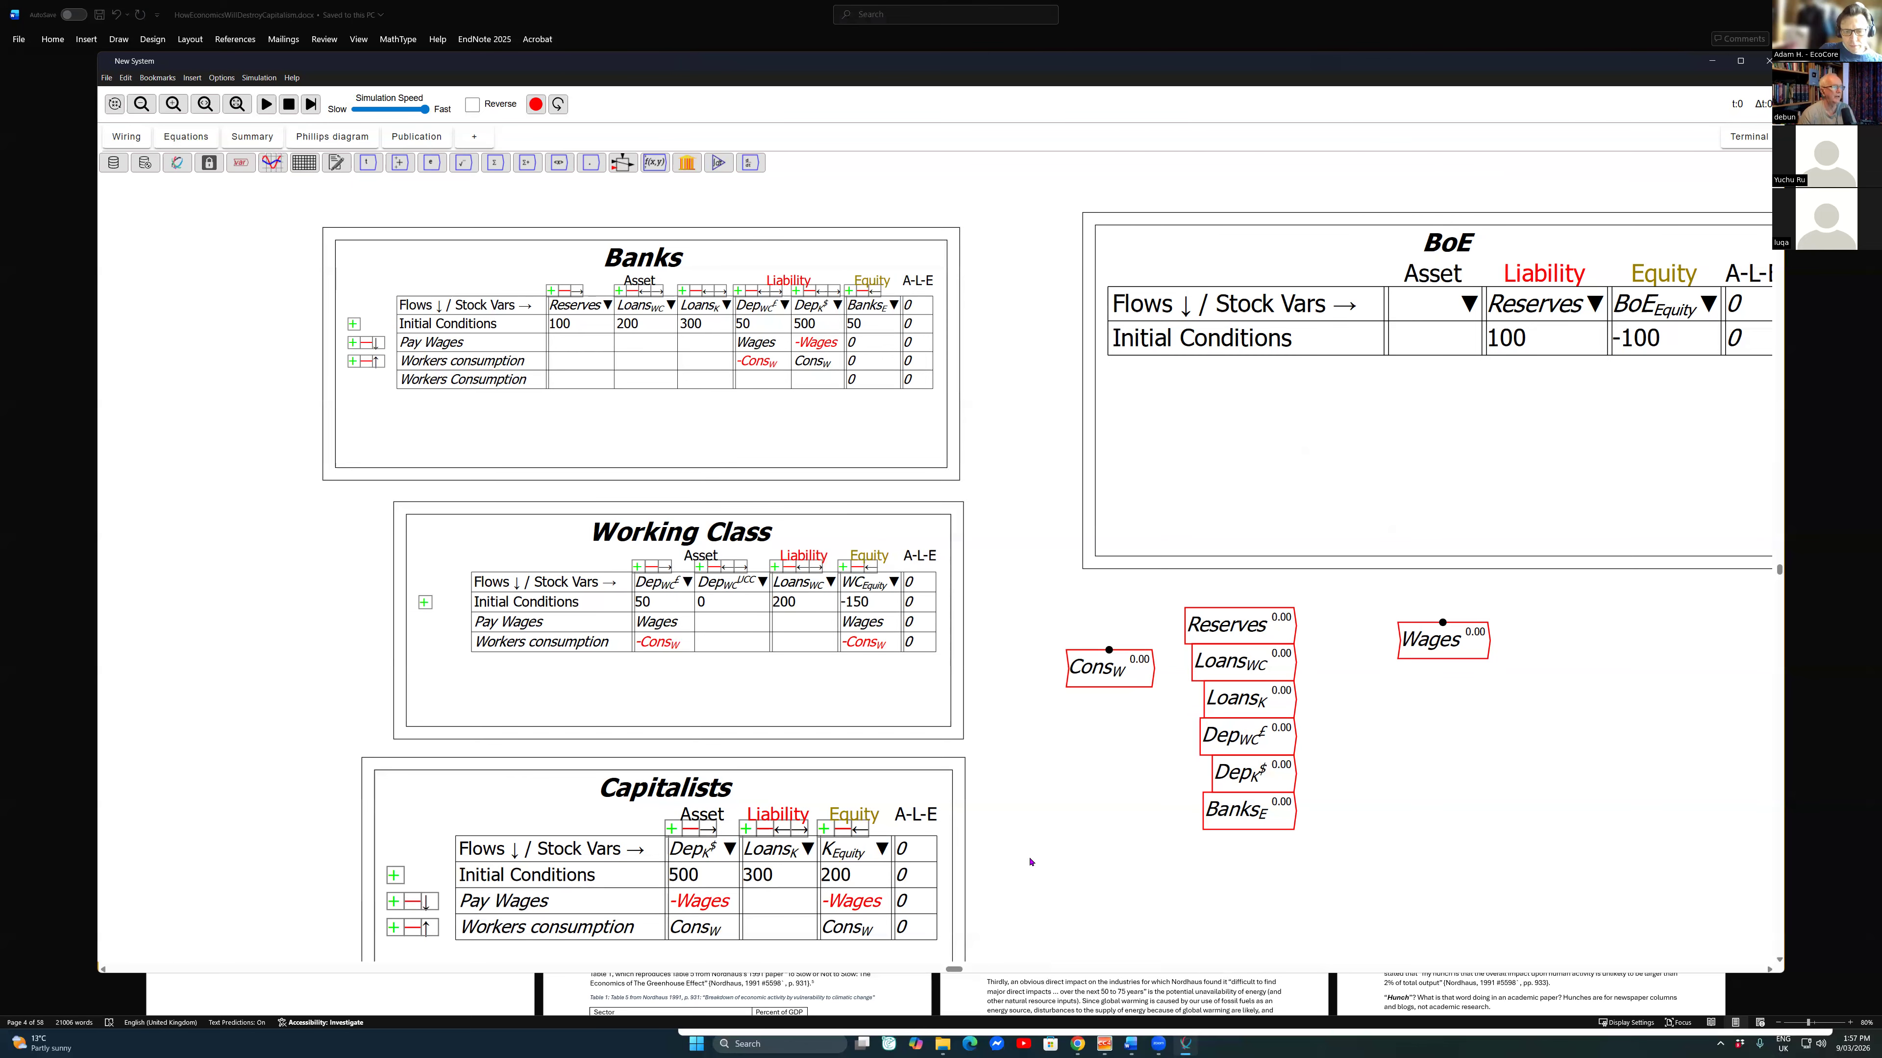
key(ctrl+z)
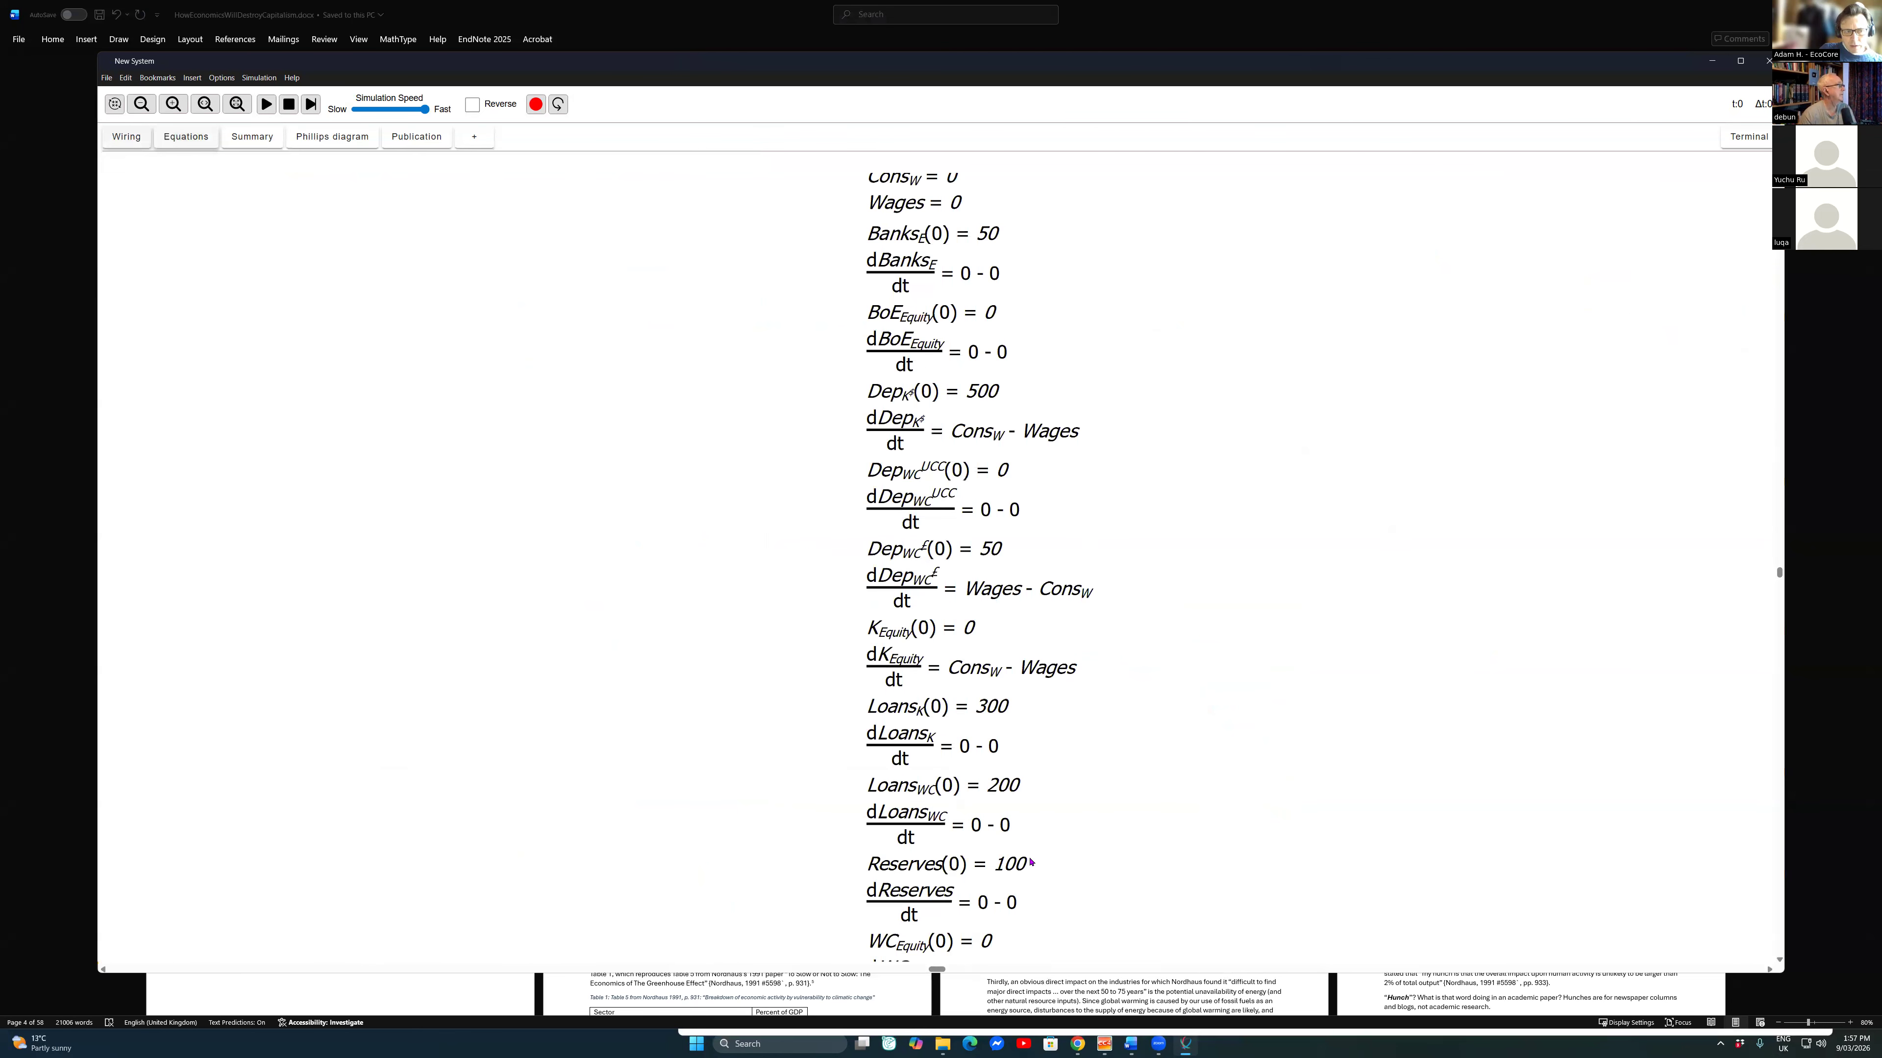
key(ctrl+z)
key(ctrl+z)
key(ctrl+z)
key(ctrl+z)
key(ctrl+z)
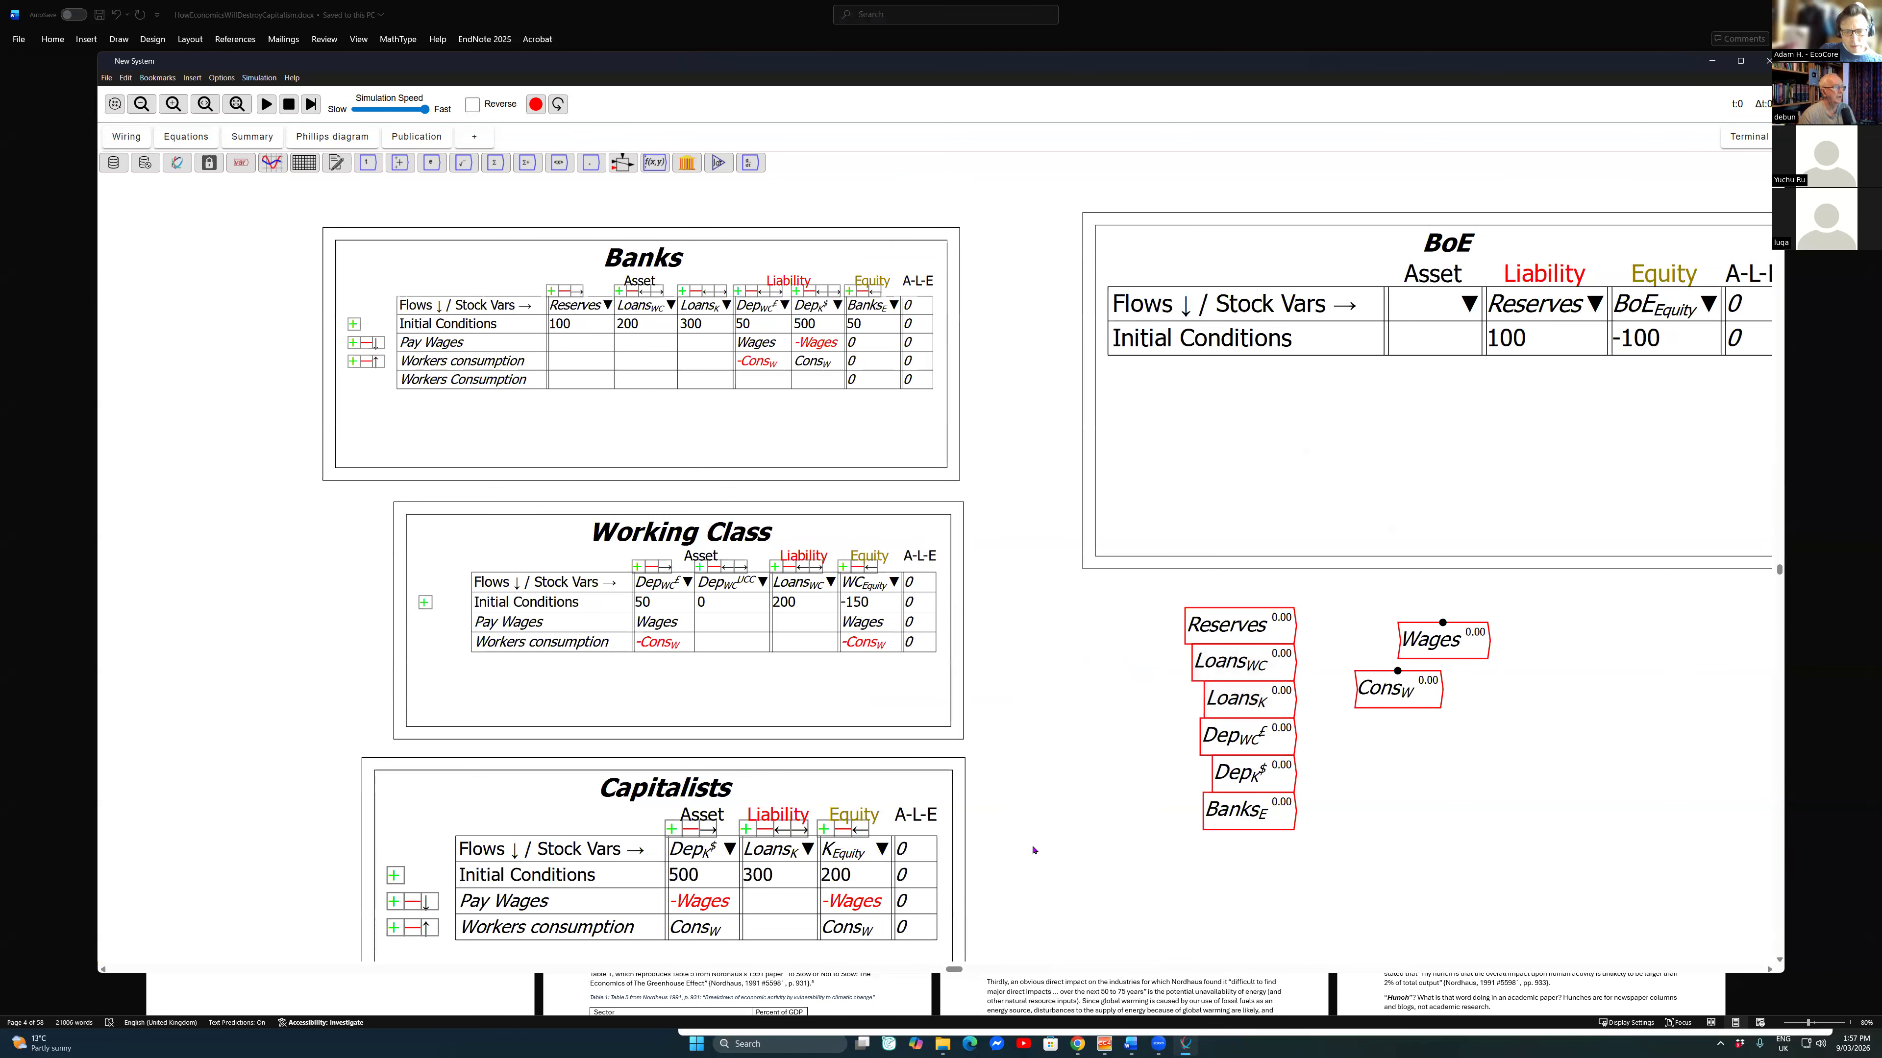
key(ctrl+z)
key(ctrl+z)
key(ctrl+z)
key(ctrl+z)
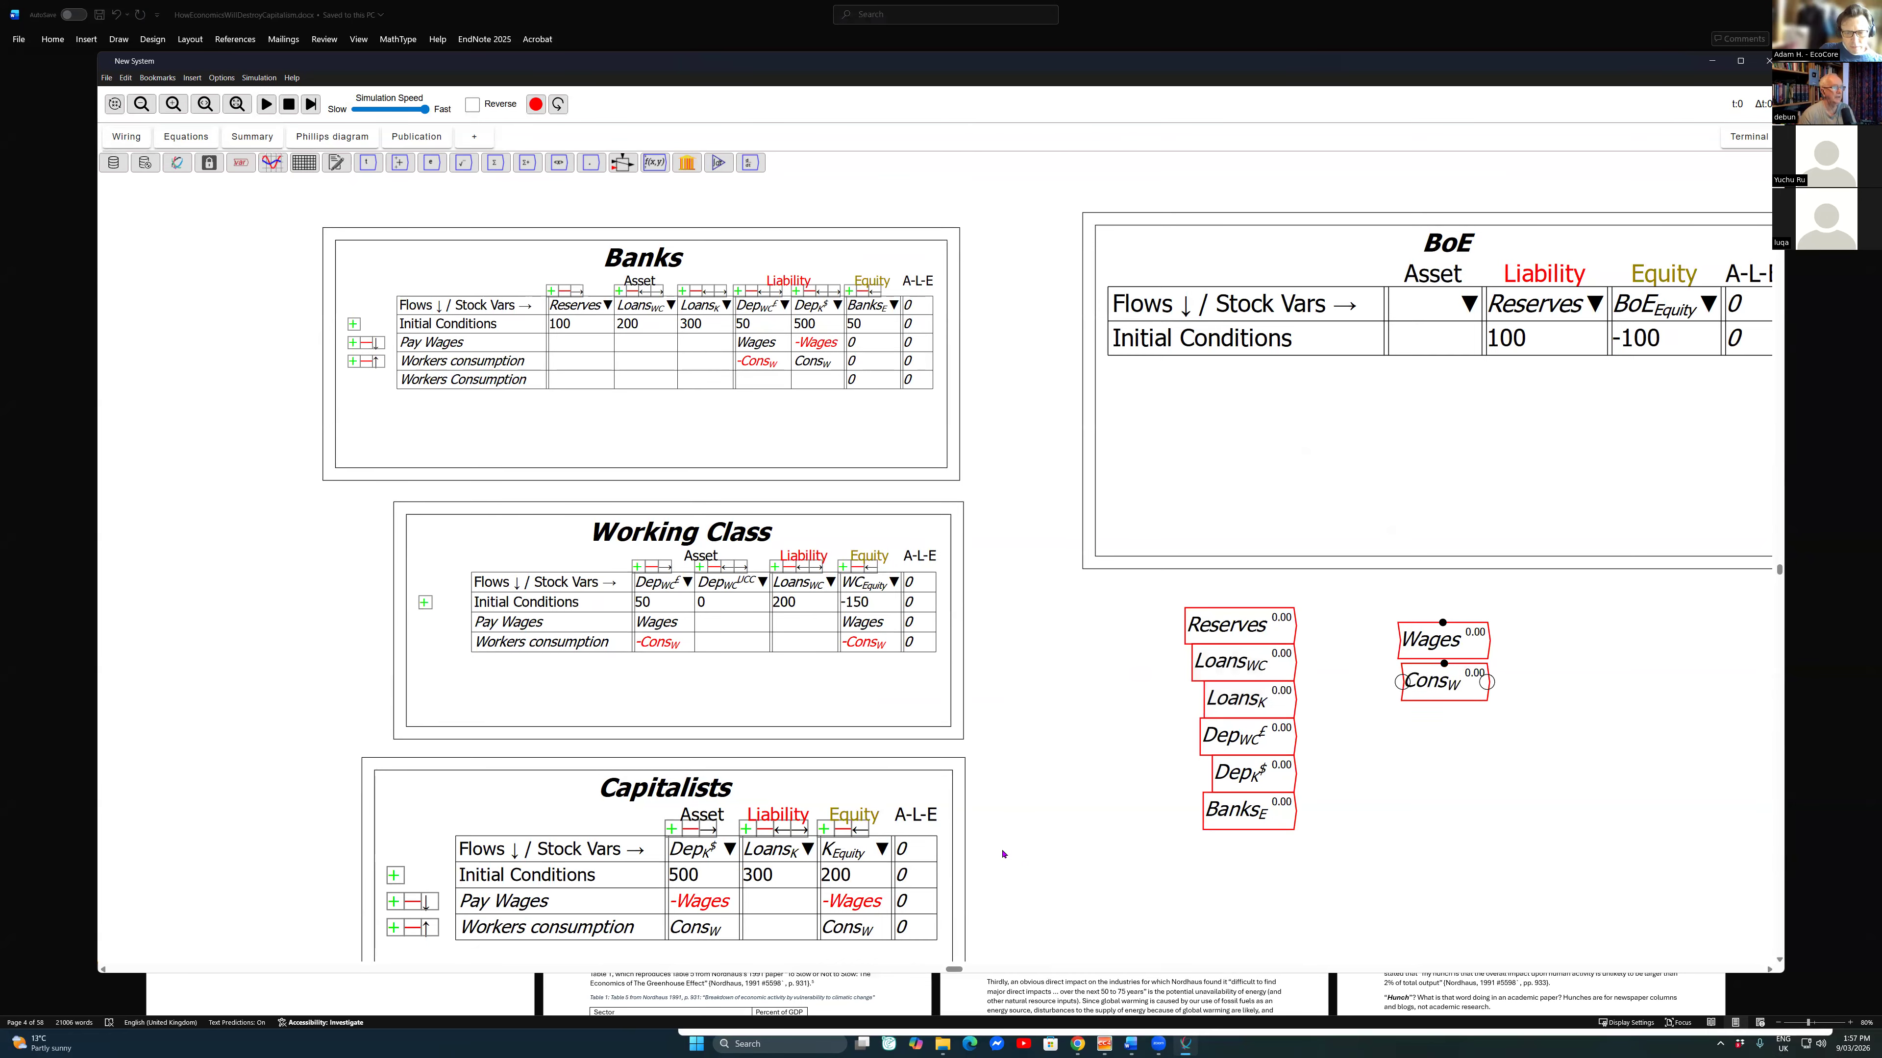
key(ctrl+z)
key(ctrl+z)
key(ctrl+z)
key(ctrl+z)
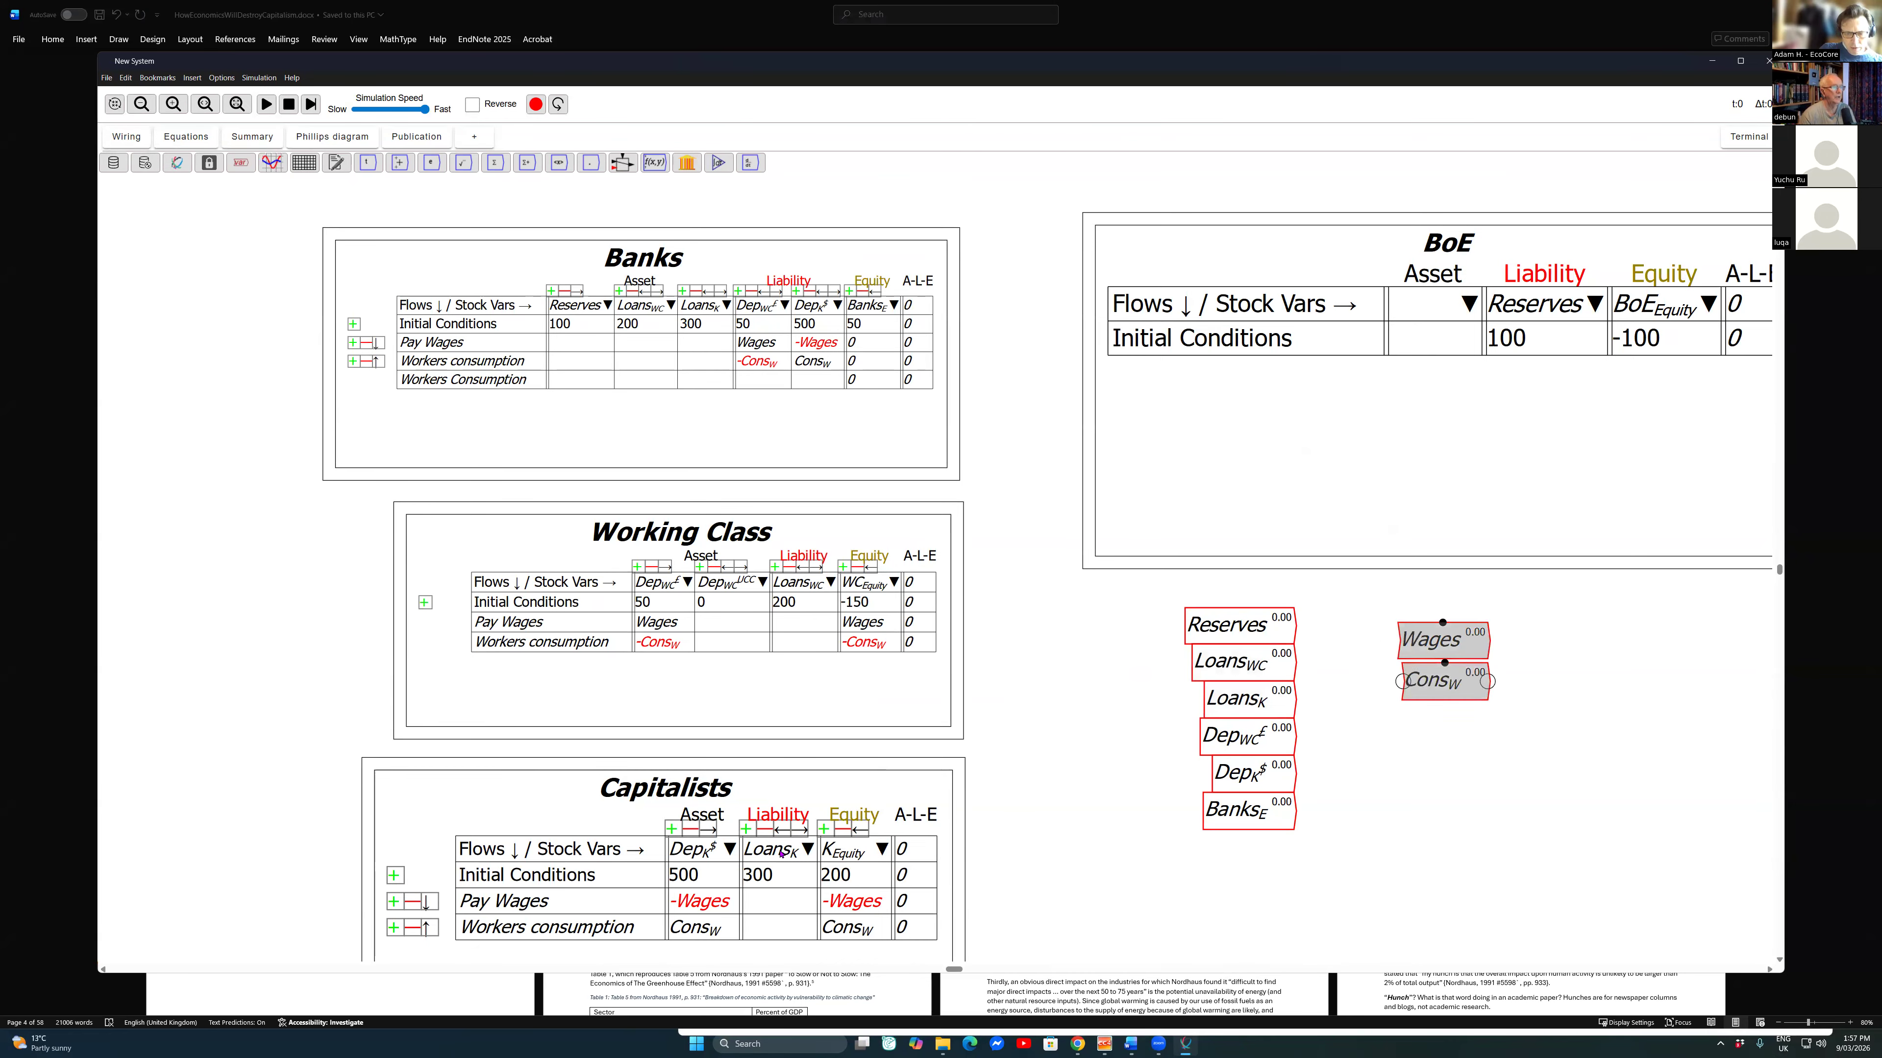
key(ctrl+z)
key(ctrl+z)
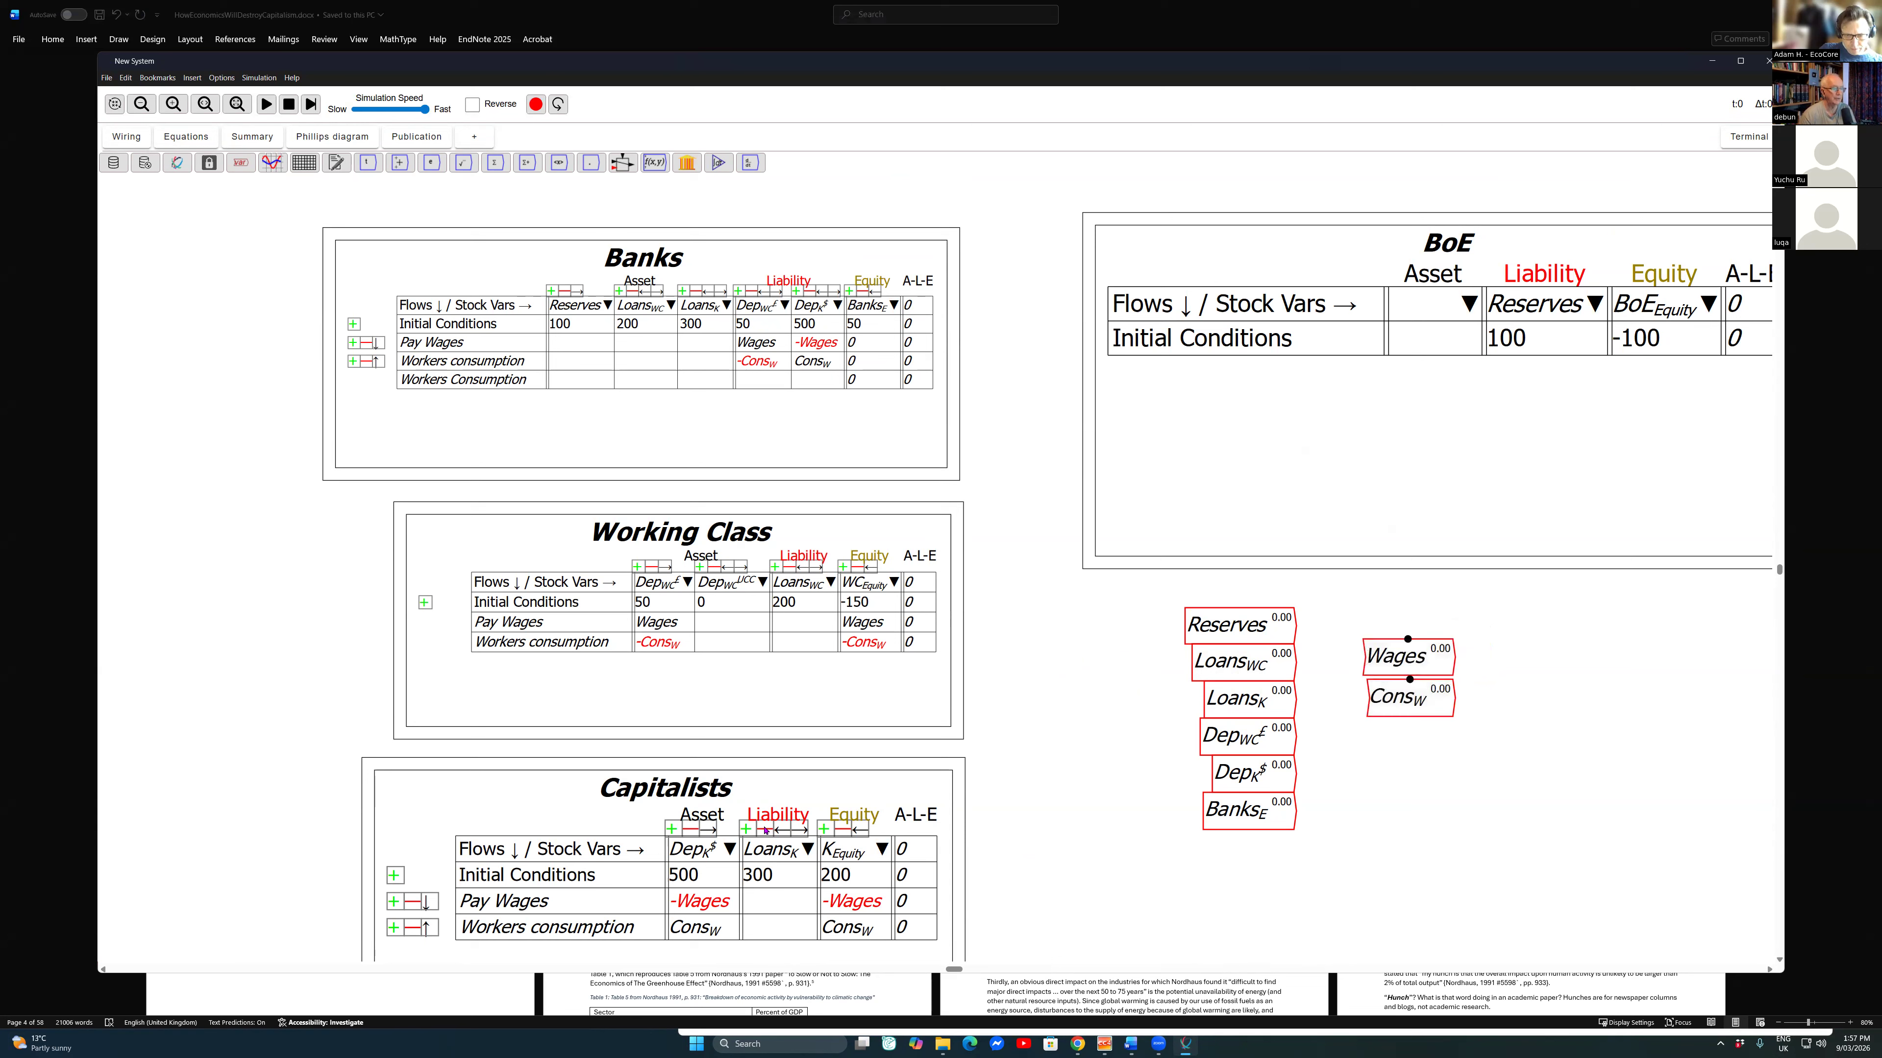
key(ctrl+z)
key(ctrl+z)
Step: Wire Wages and Cons_W into an addition operator and place the note "GDP by Expenditure Method" above them
drag(1454, 698, 1479, 669)
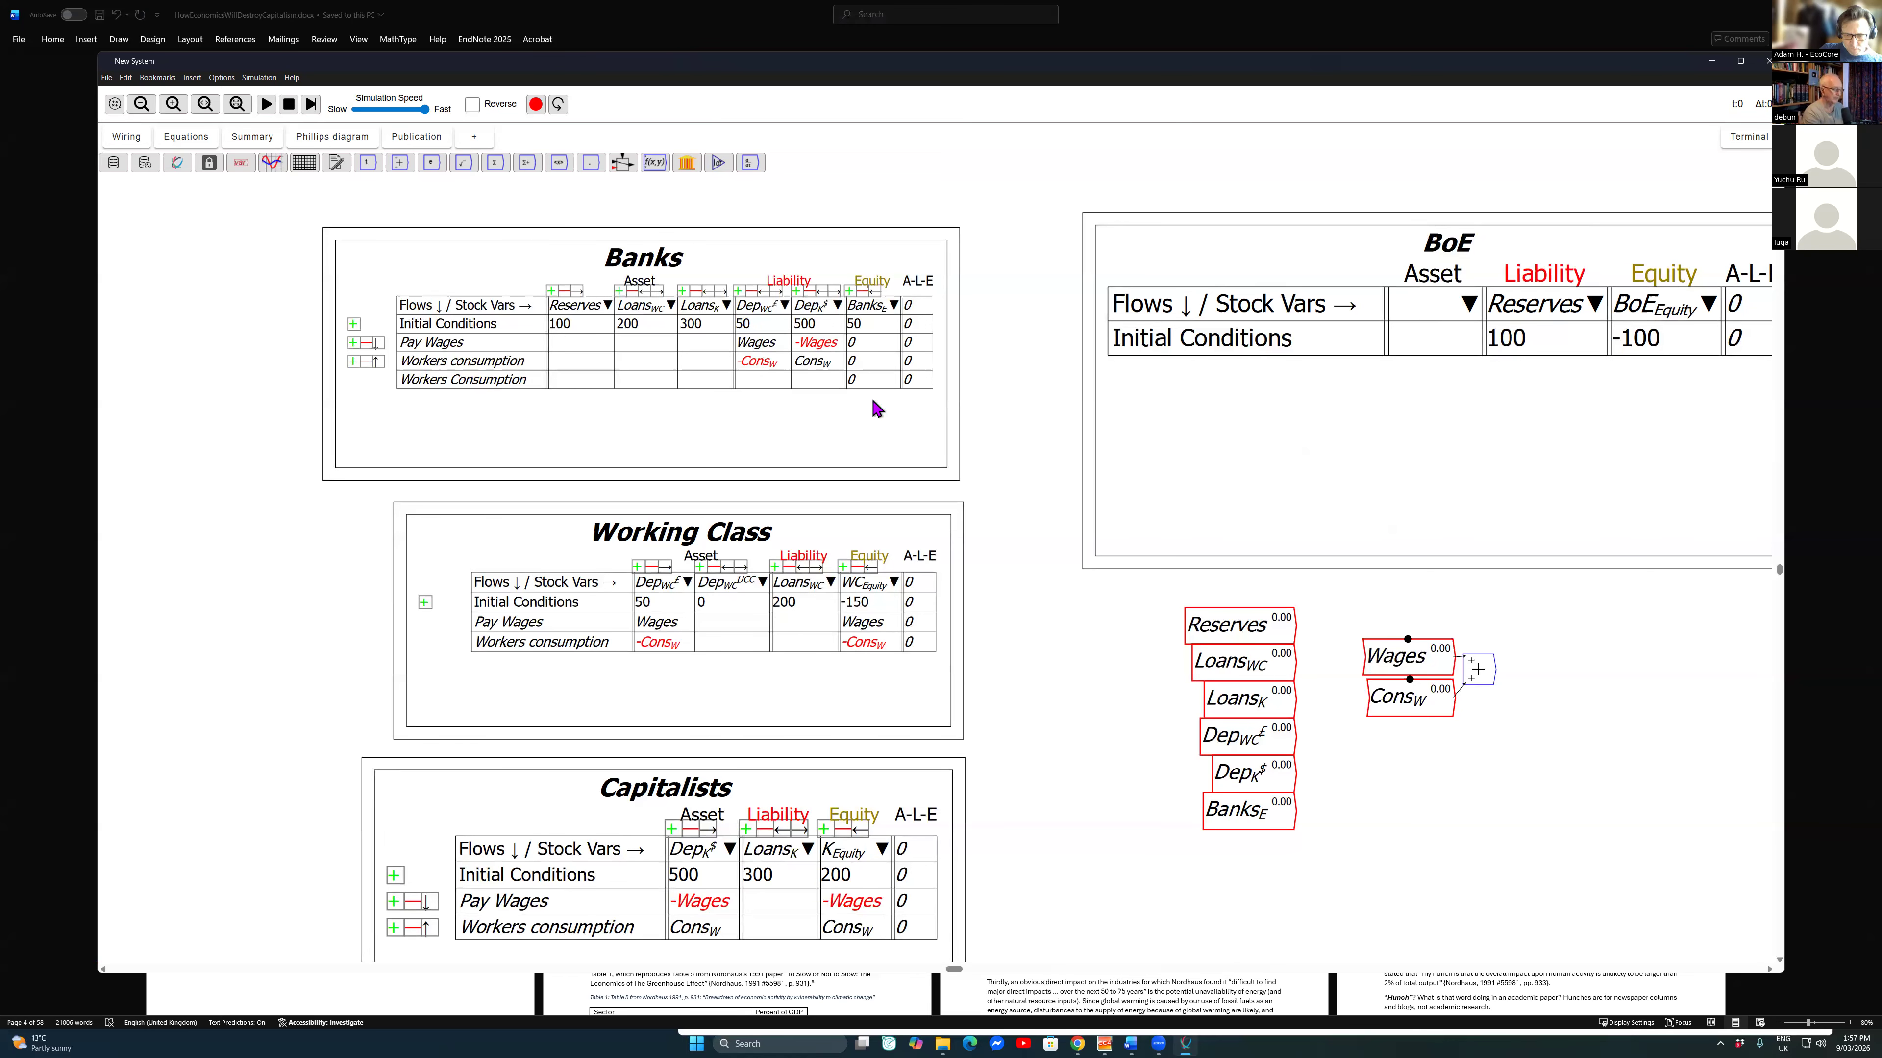
text(#)
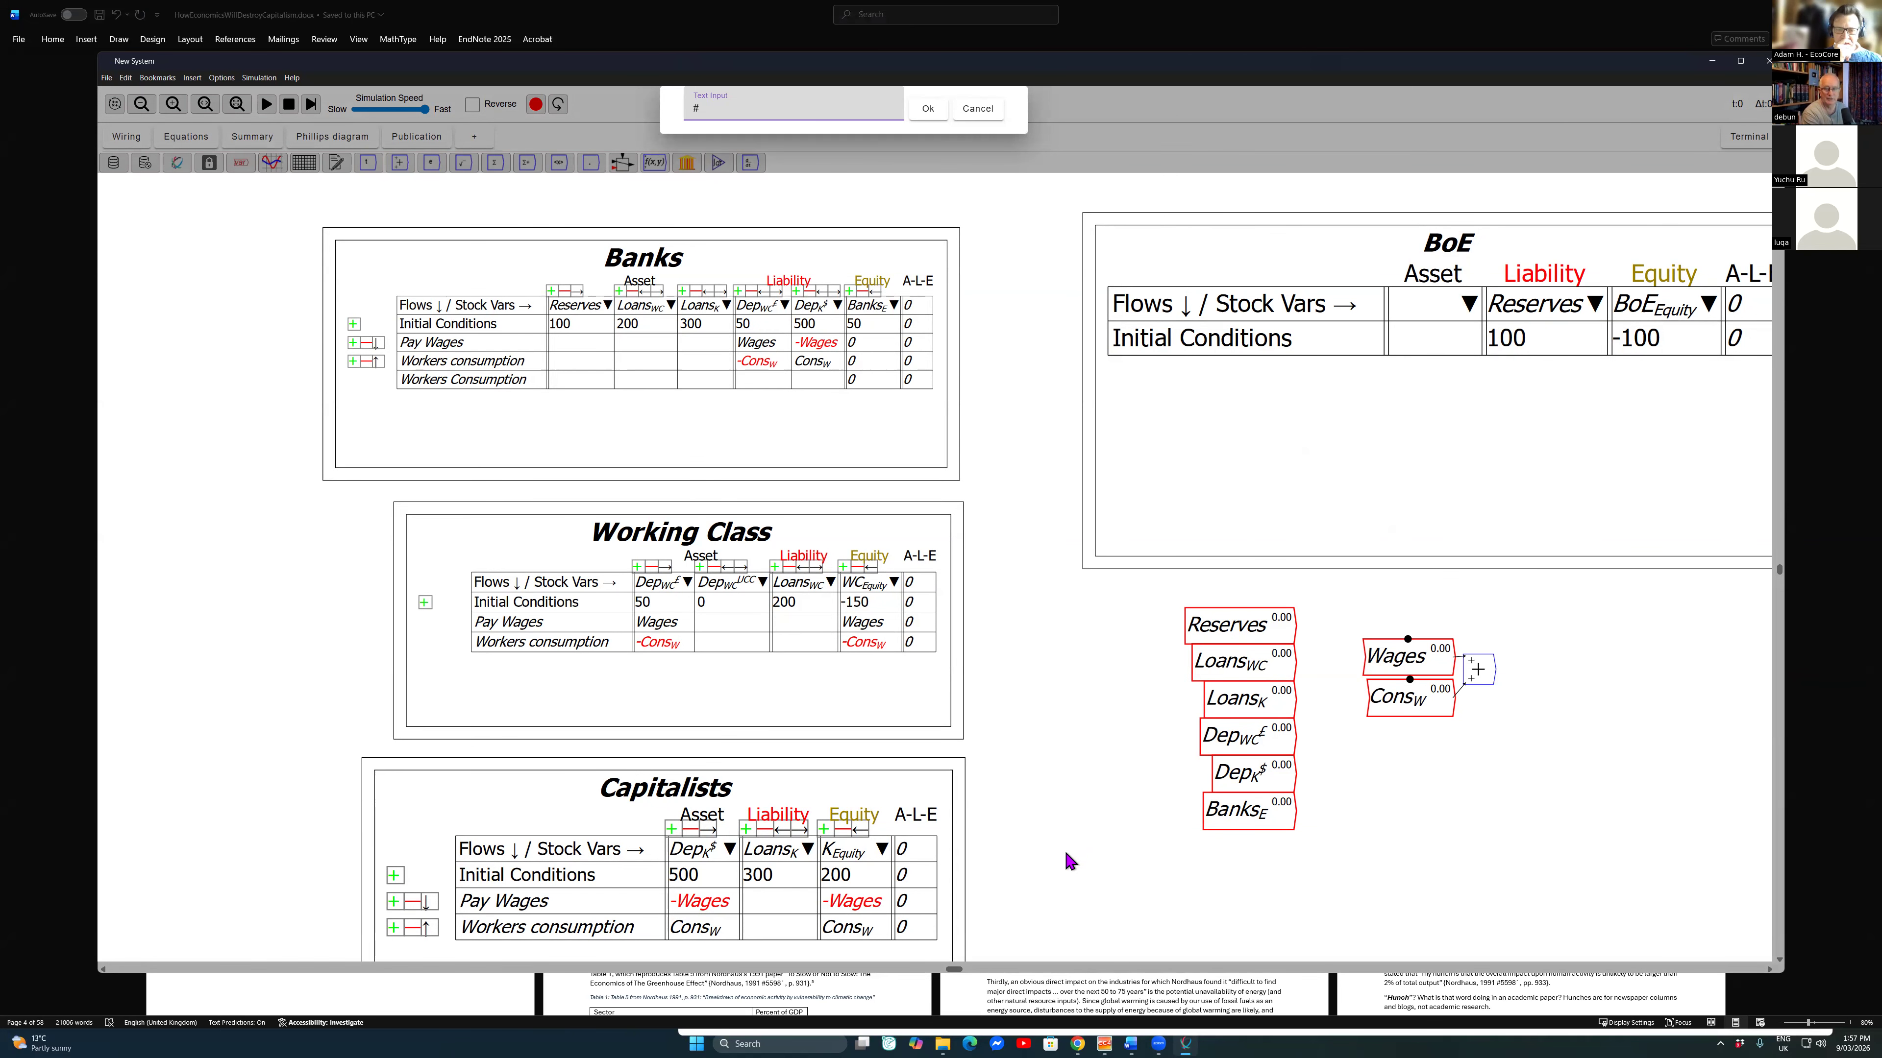
text(GDP by Expenditure M)
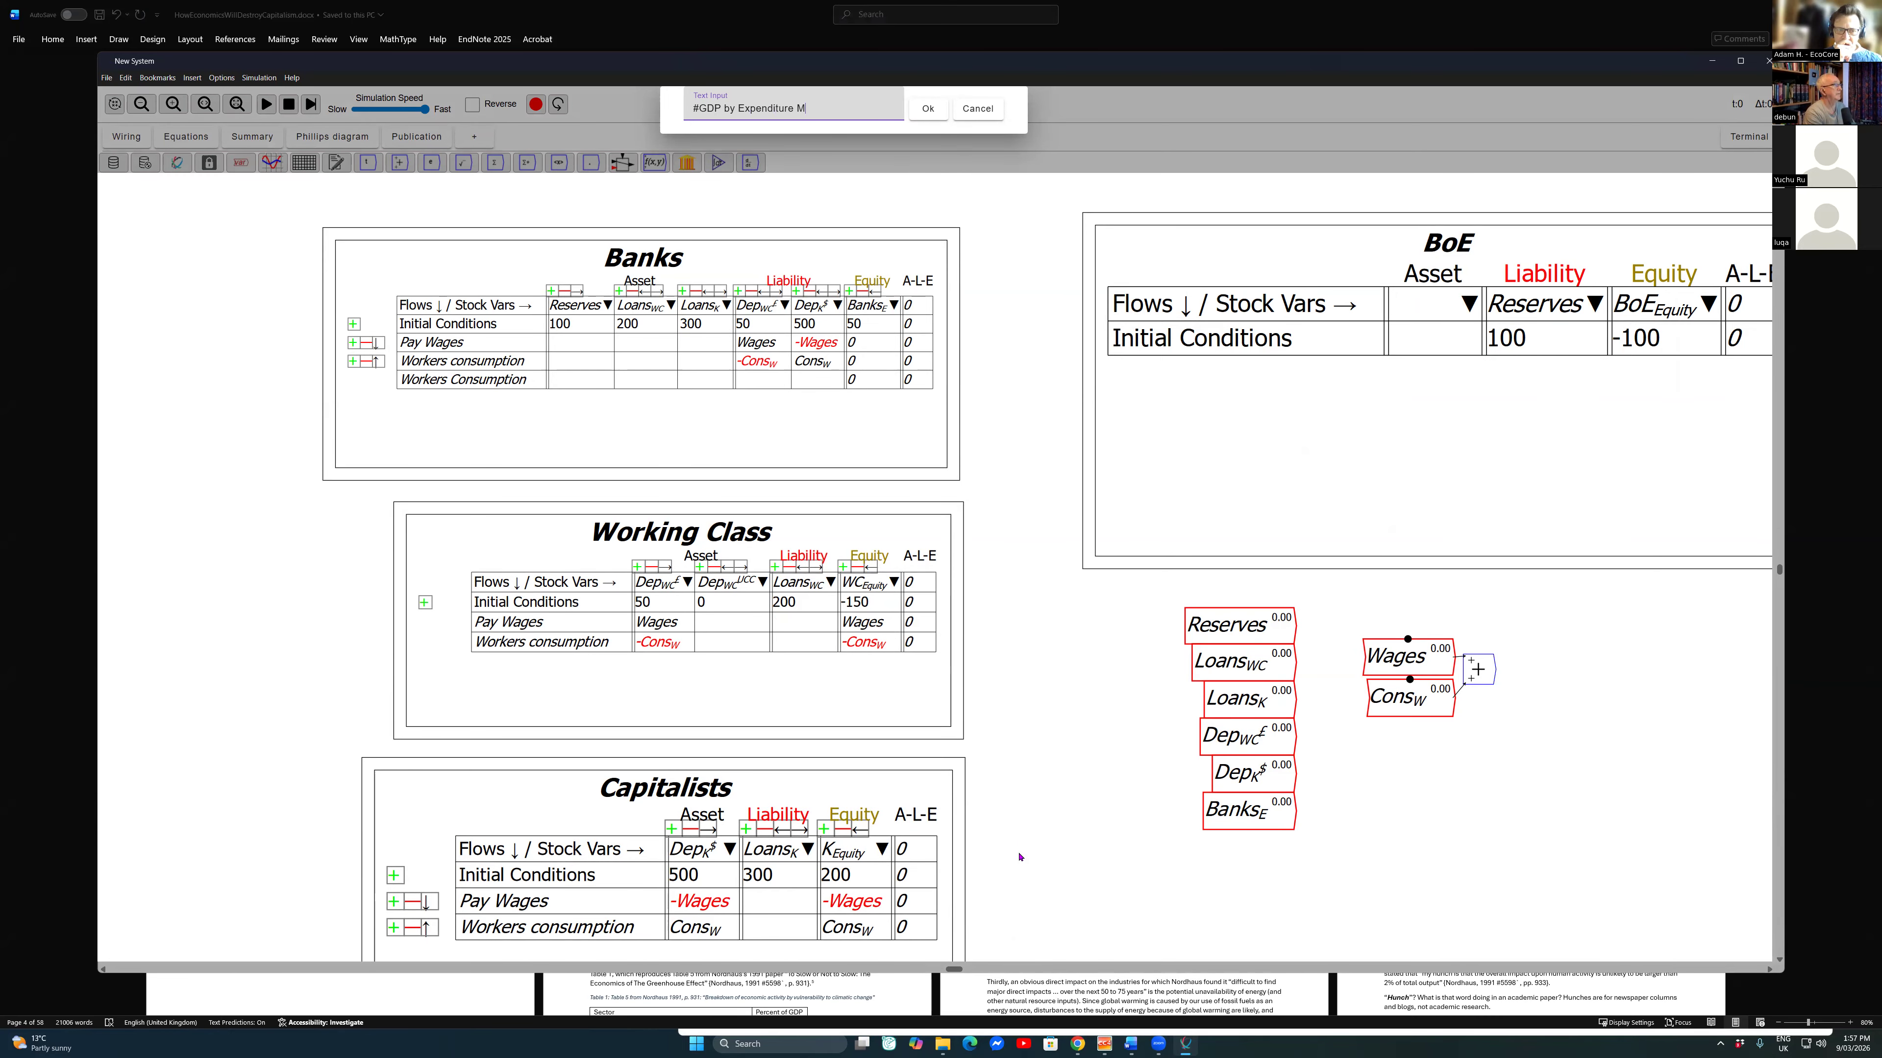
text(ethod)
key(Return)
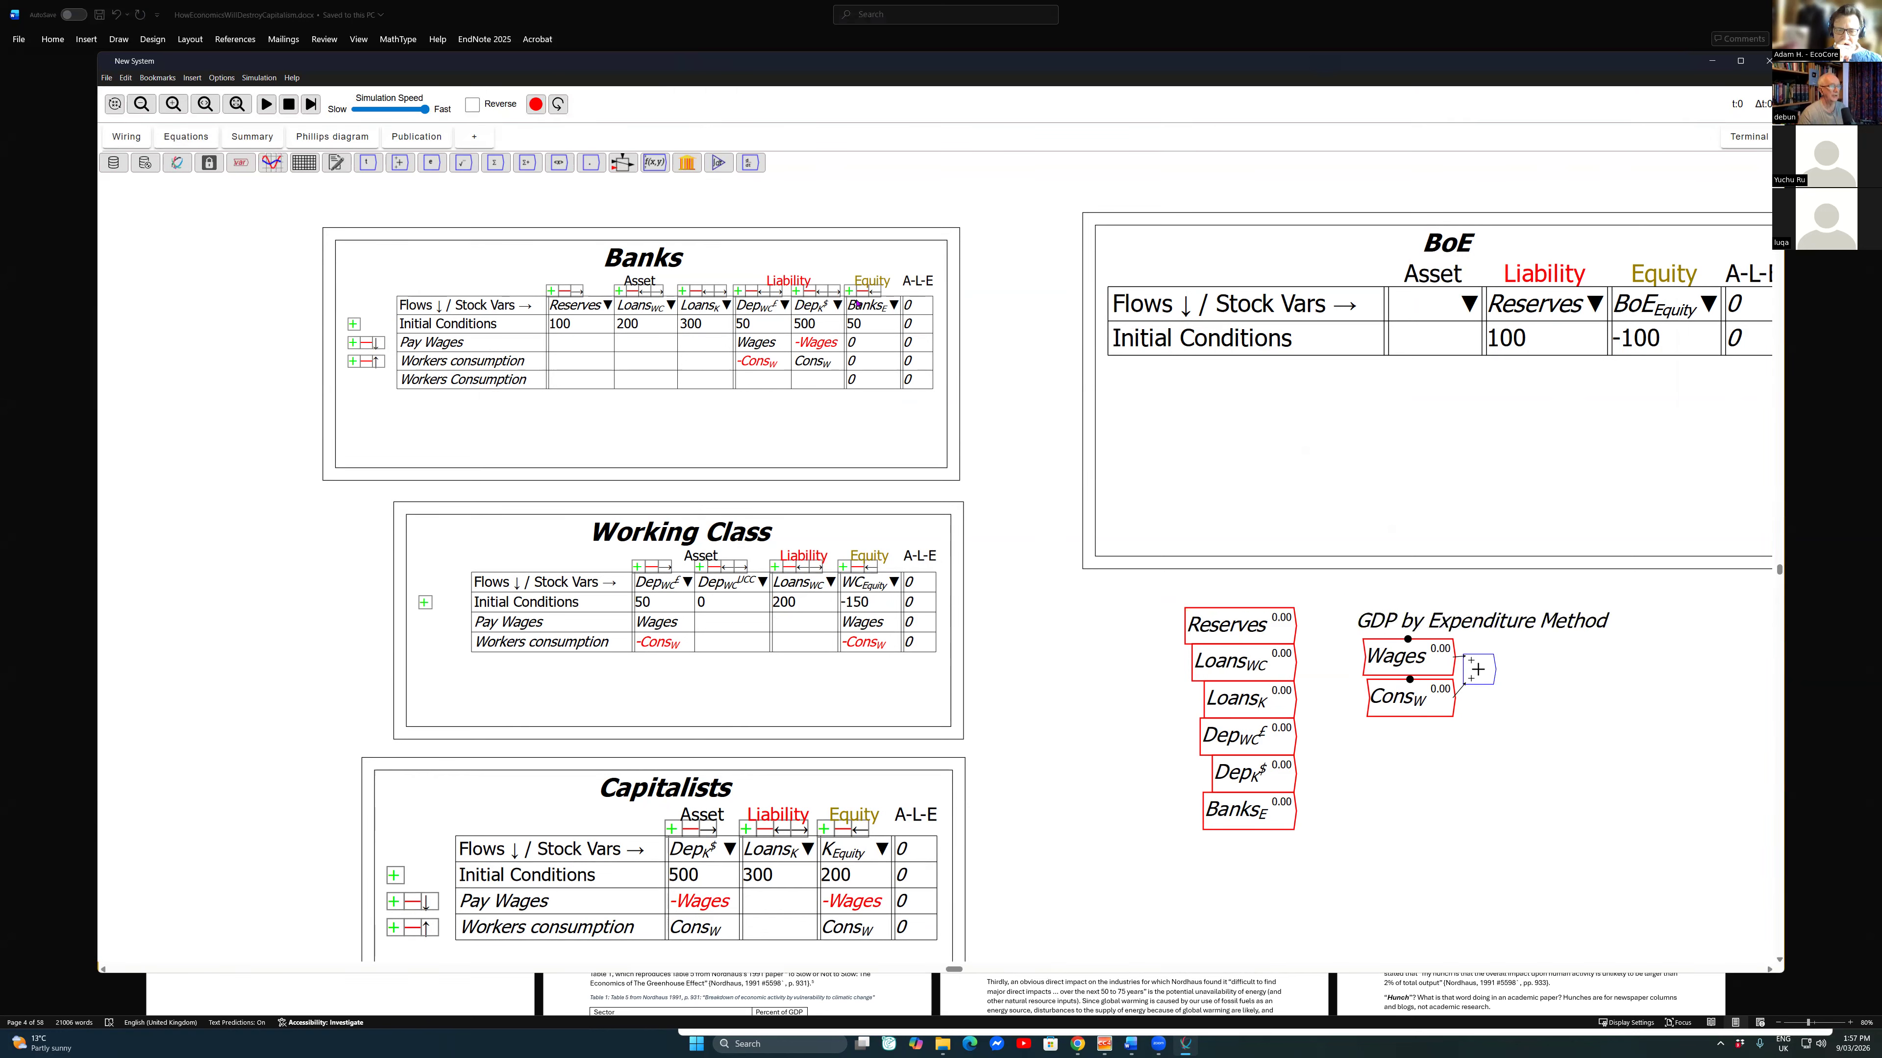
Step: Create a GDP flow variable beside the addition operator and wire the sum into it
text(GDP)
key(Return)
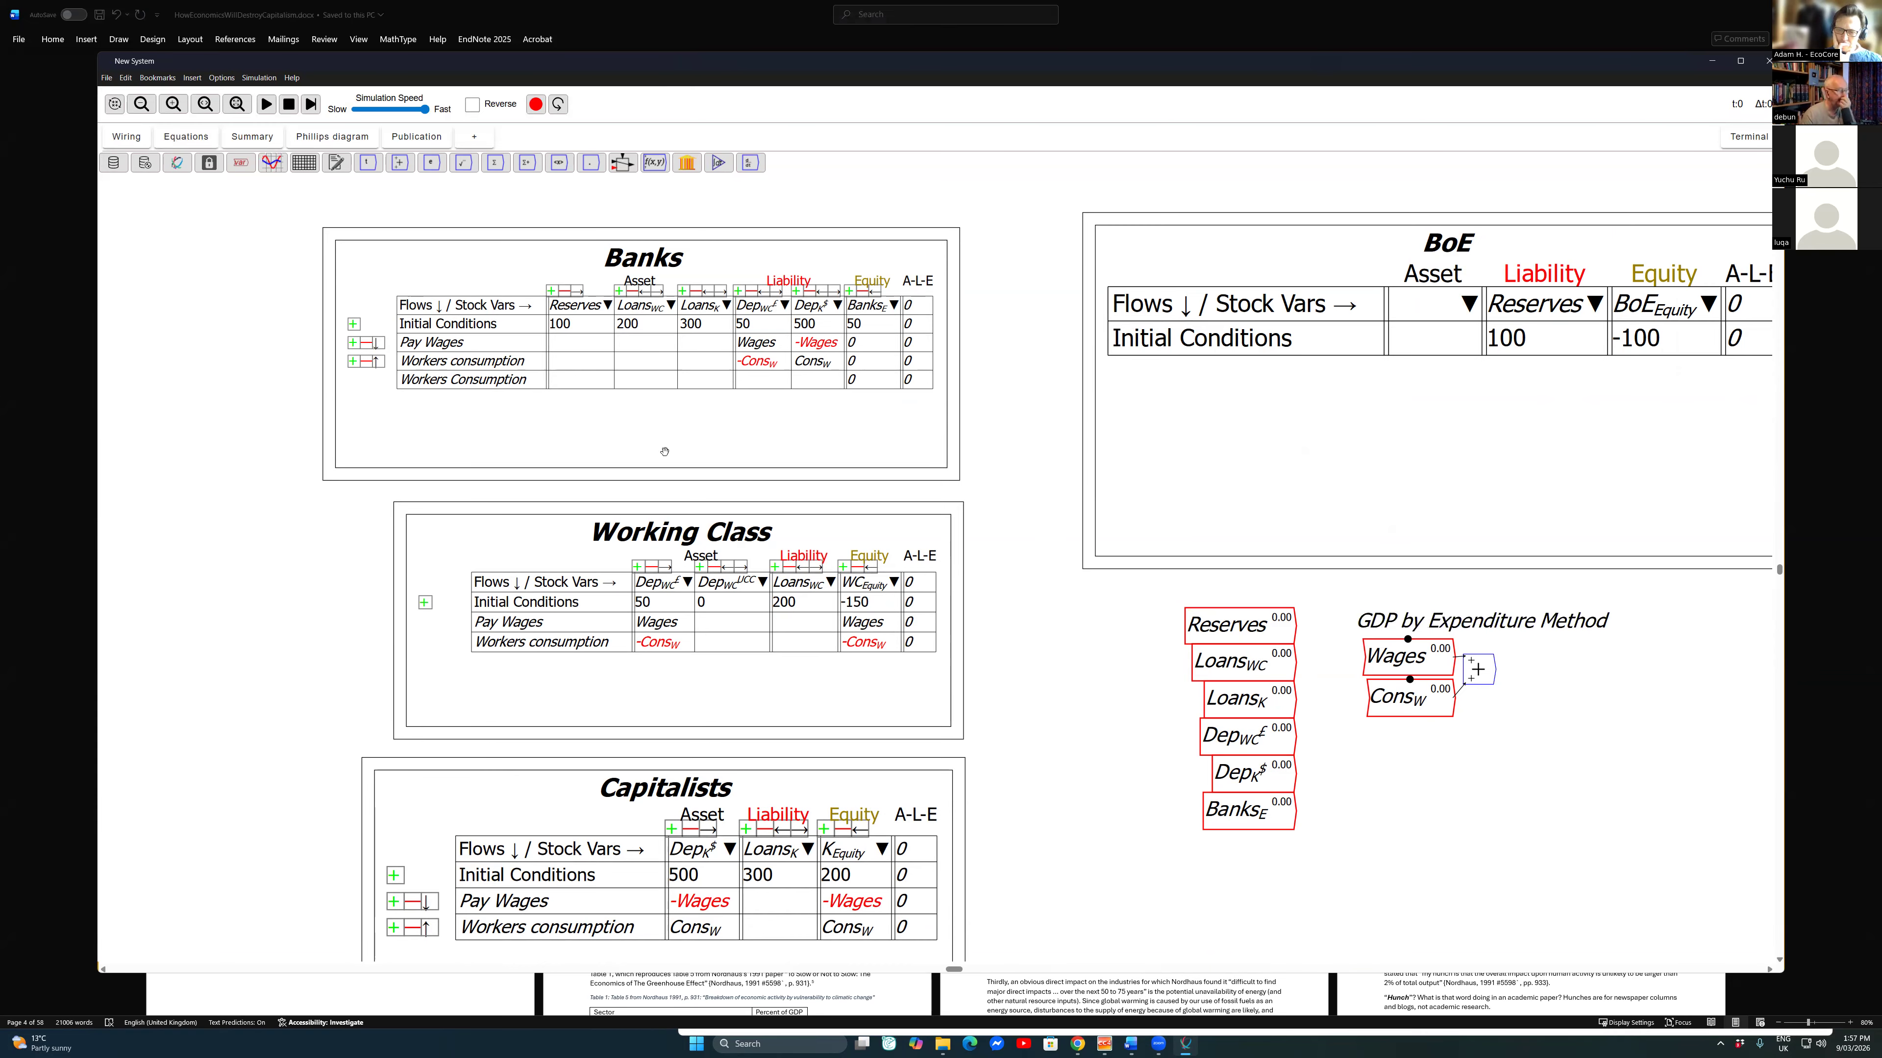
click(967, 707)
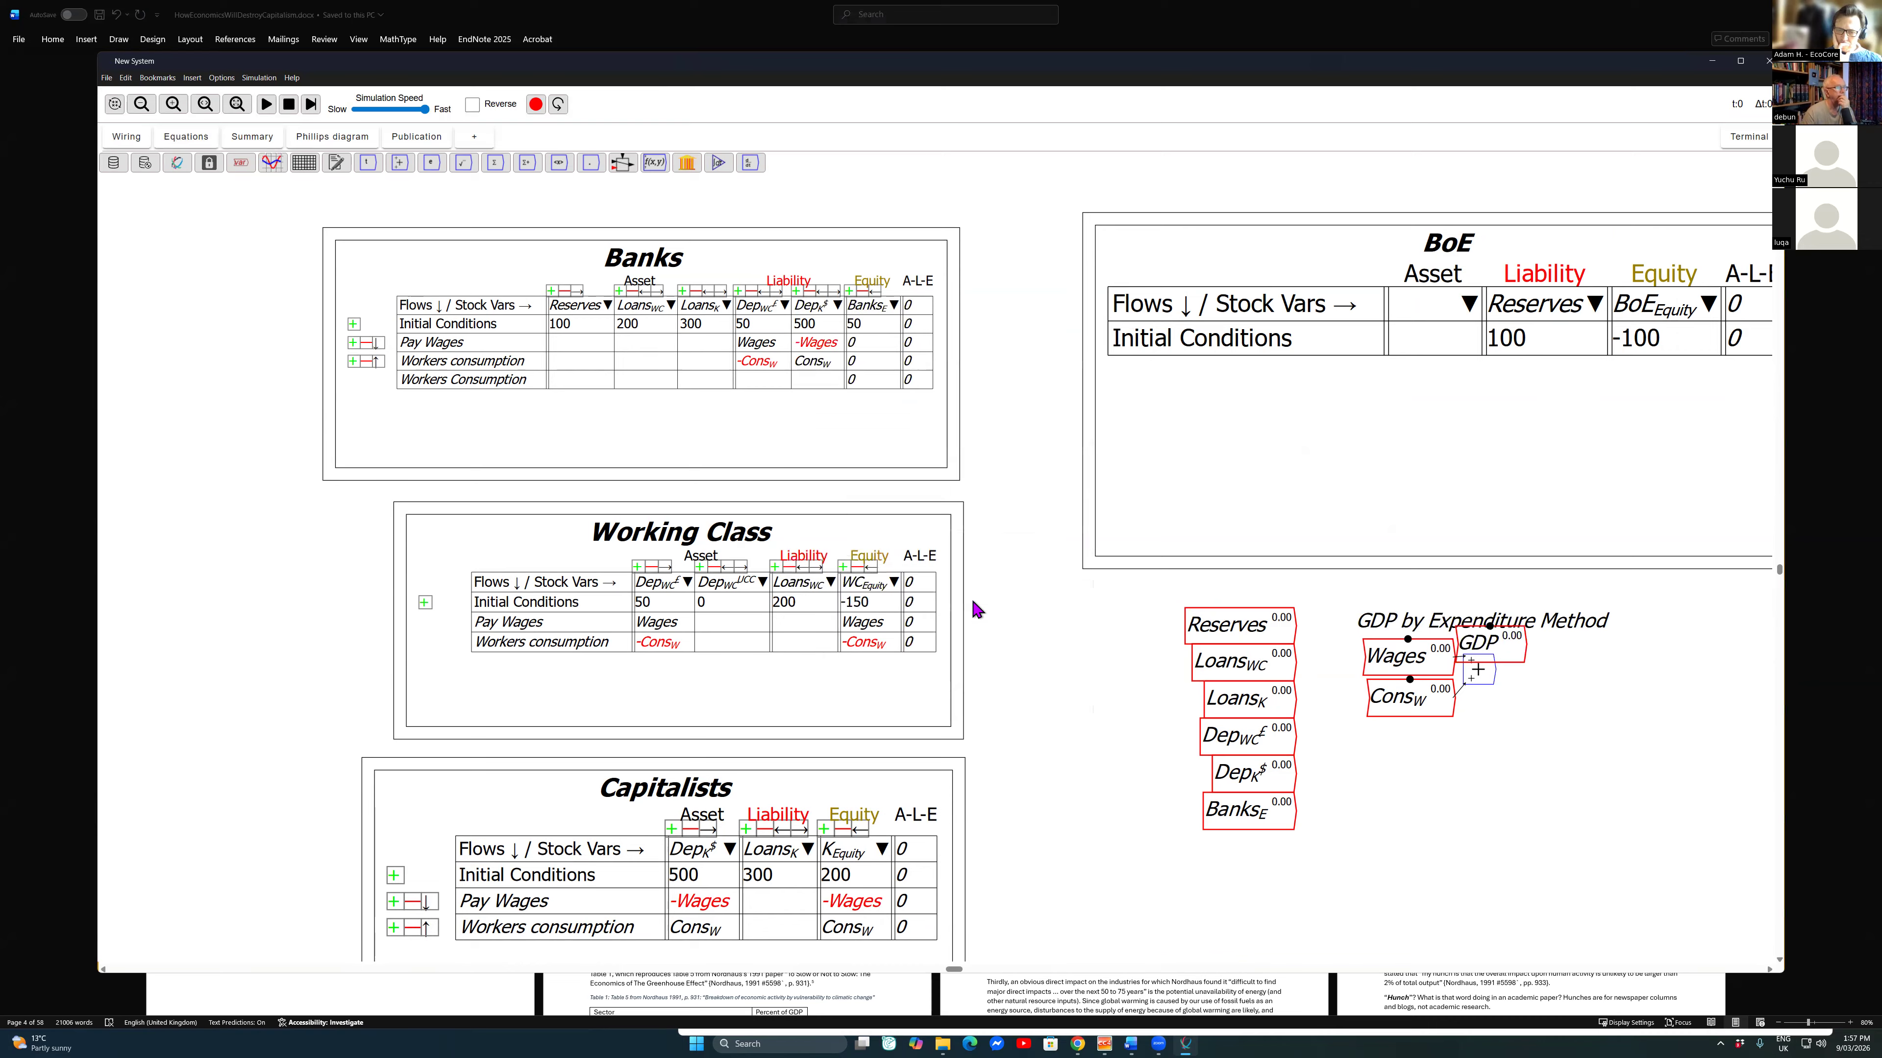
click(1581, 670)
drag(1493, 669, 1551, 669)
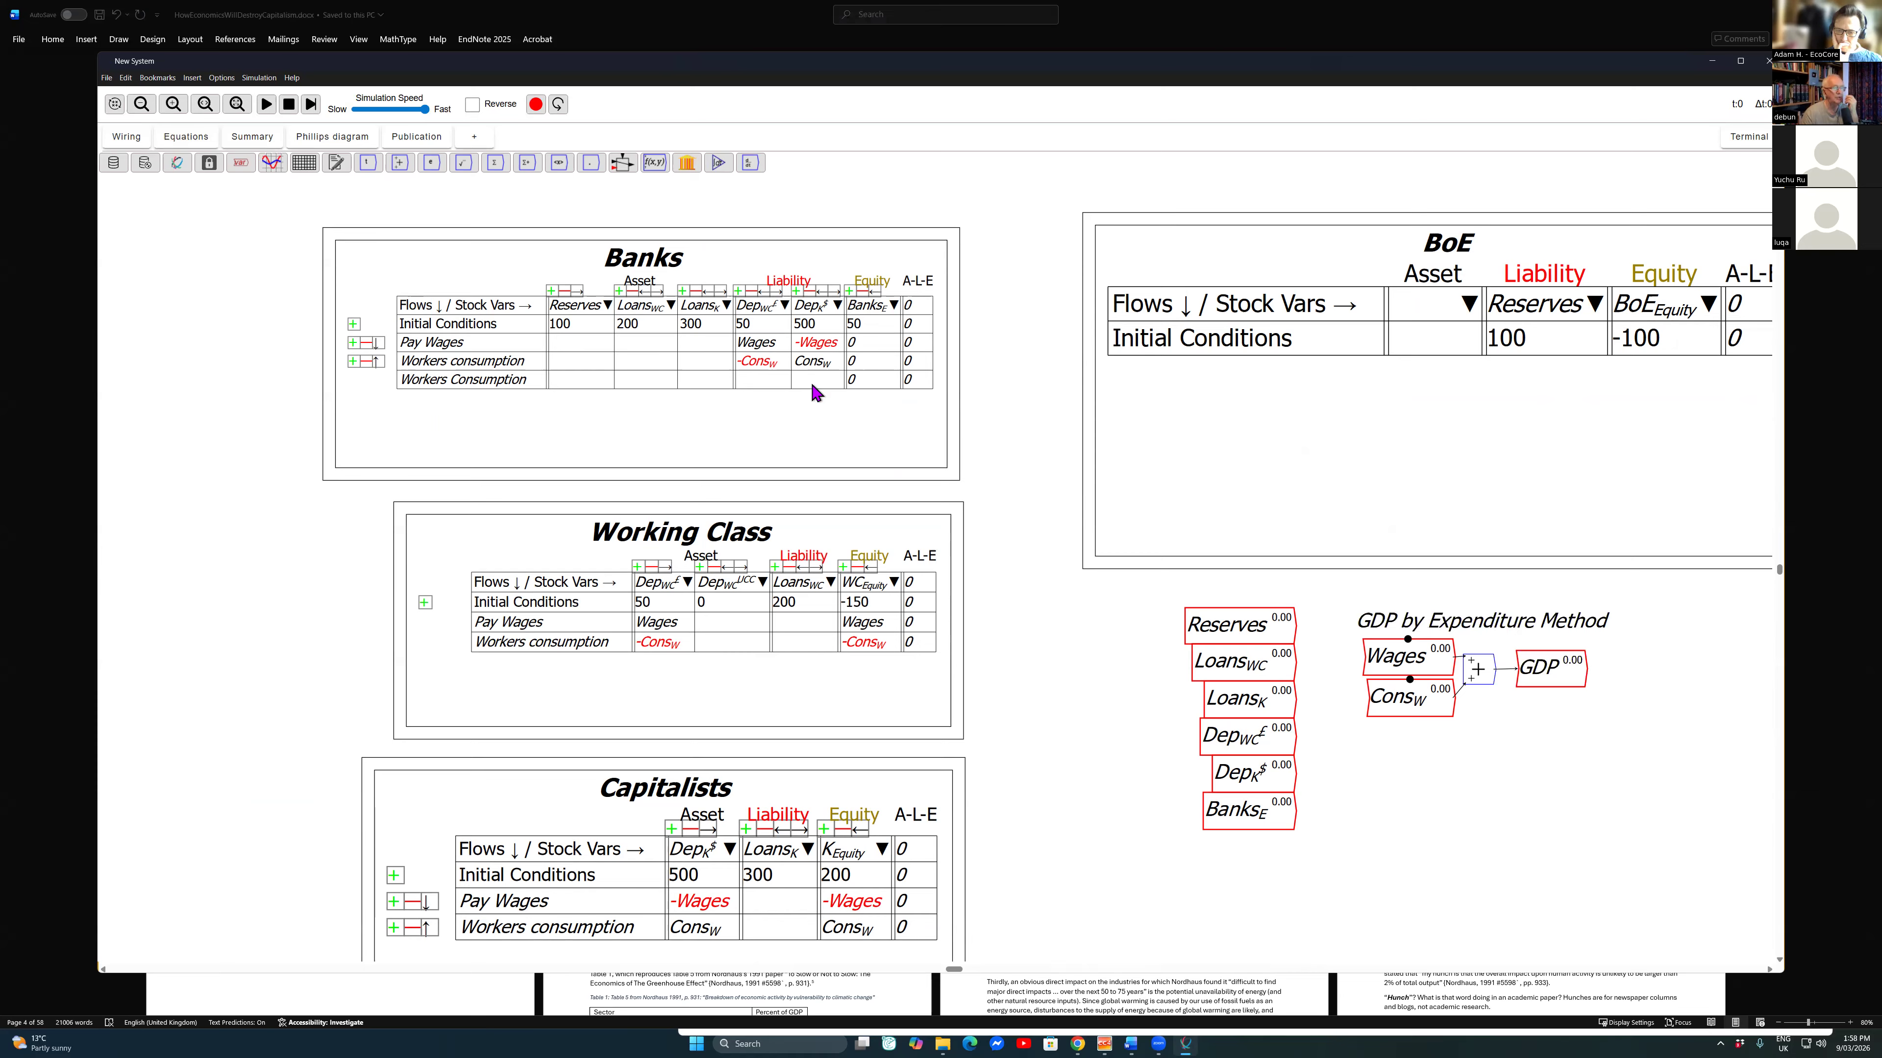
Step: Move the group of stock variables away from the GDP wiring, and pull the working-class deposits variable out to their right
drag(1147, 600, 1338, 853)
drag(1242, 717, 1082, 722)
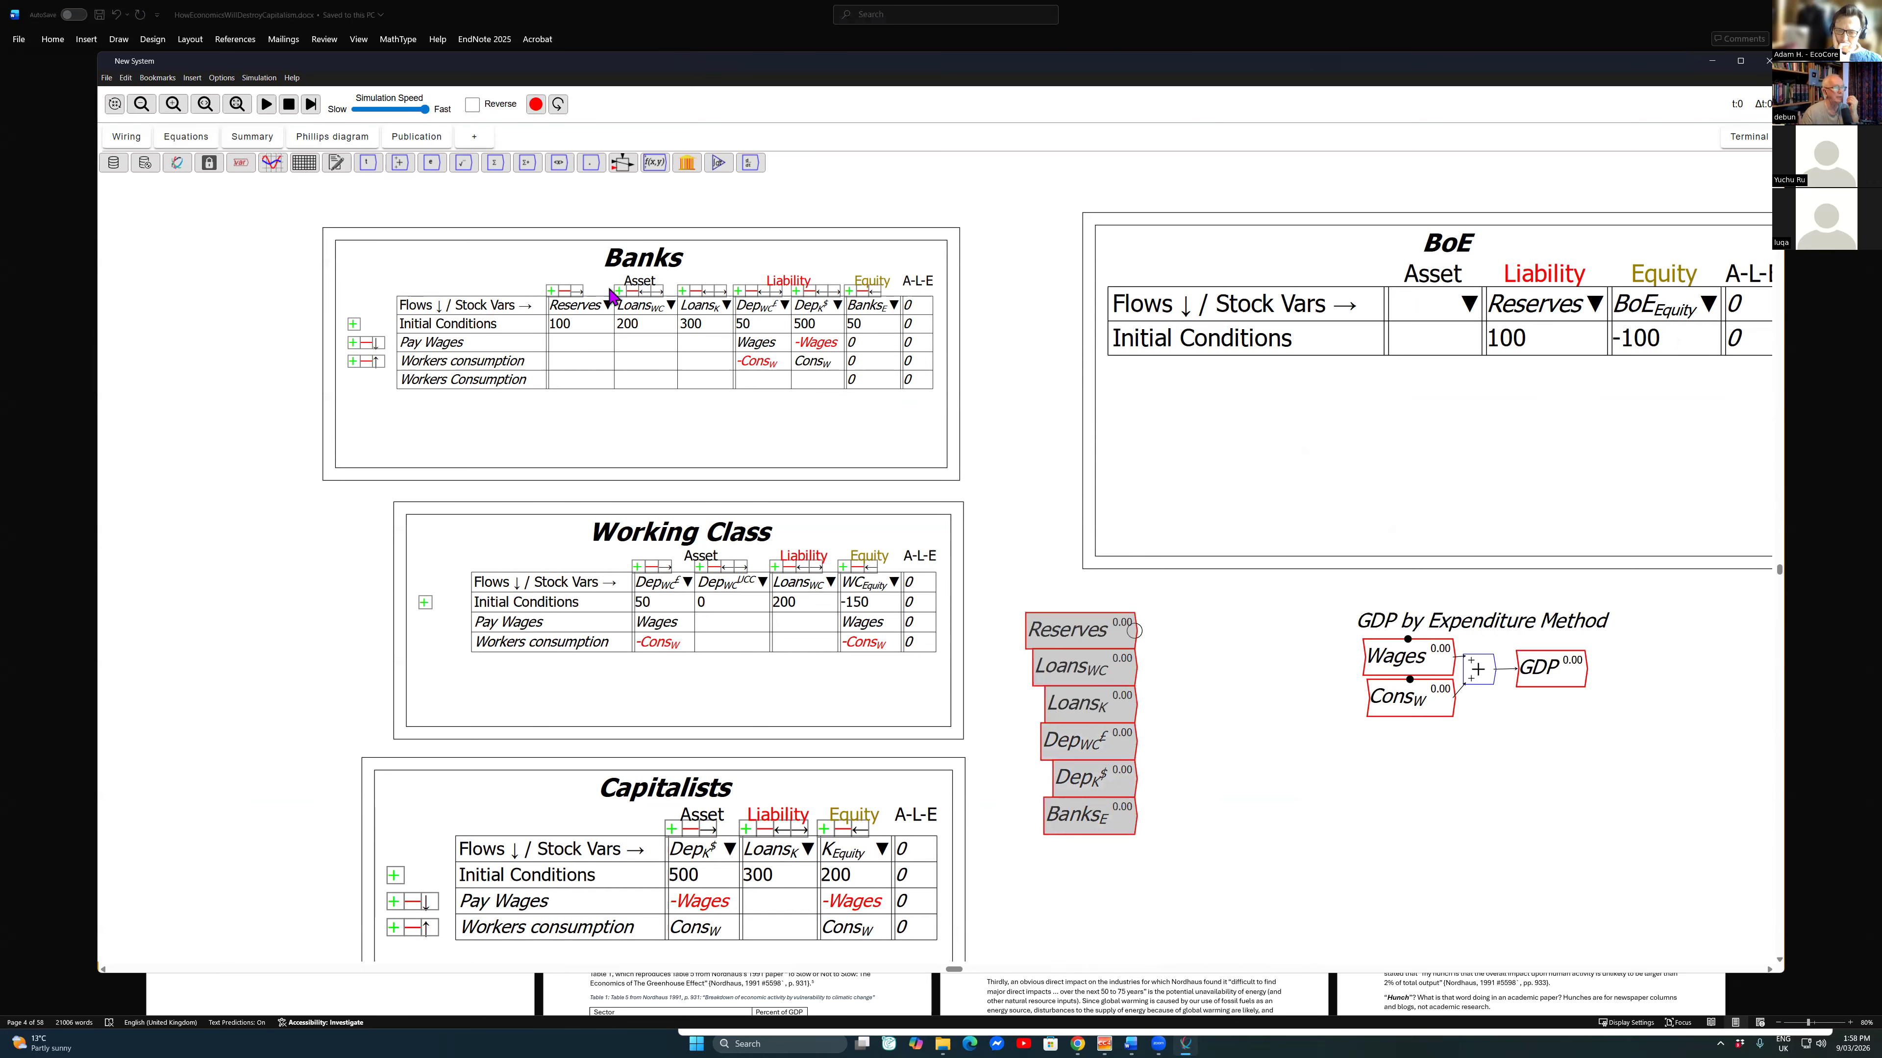
click(609, 288)
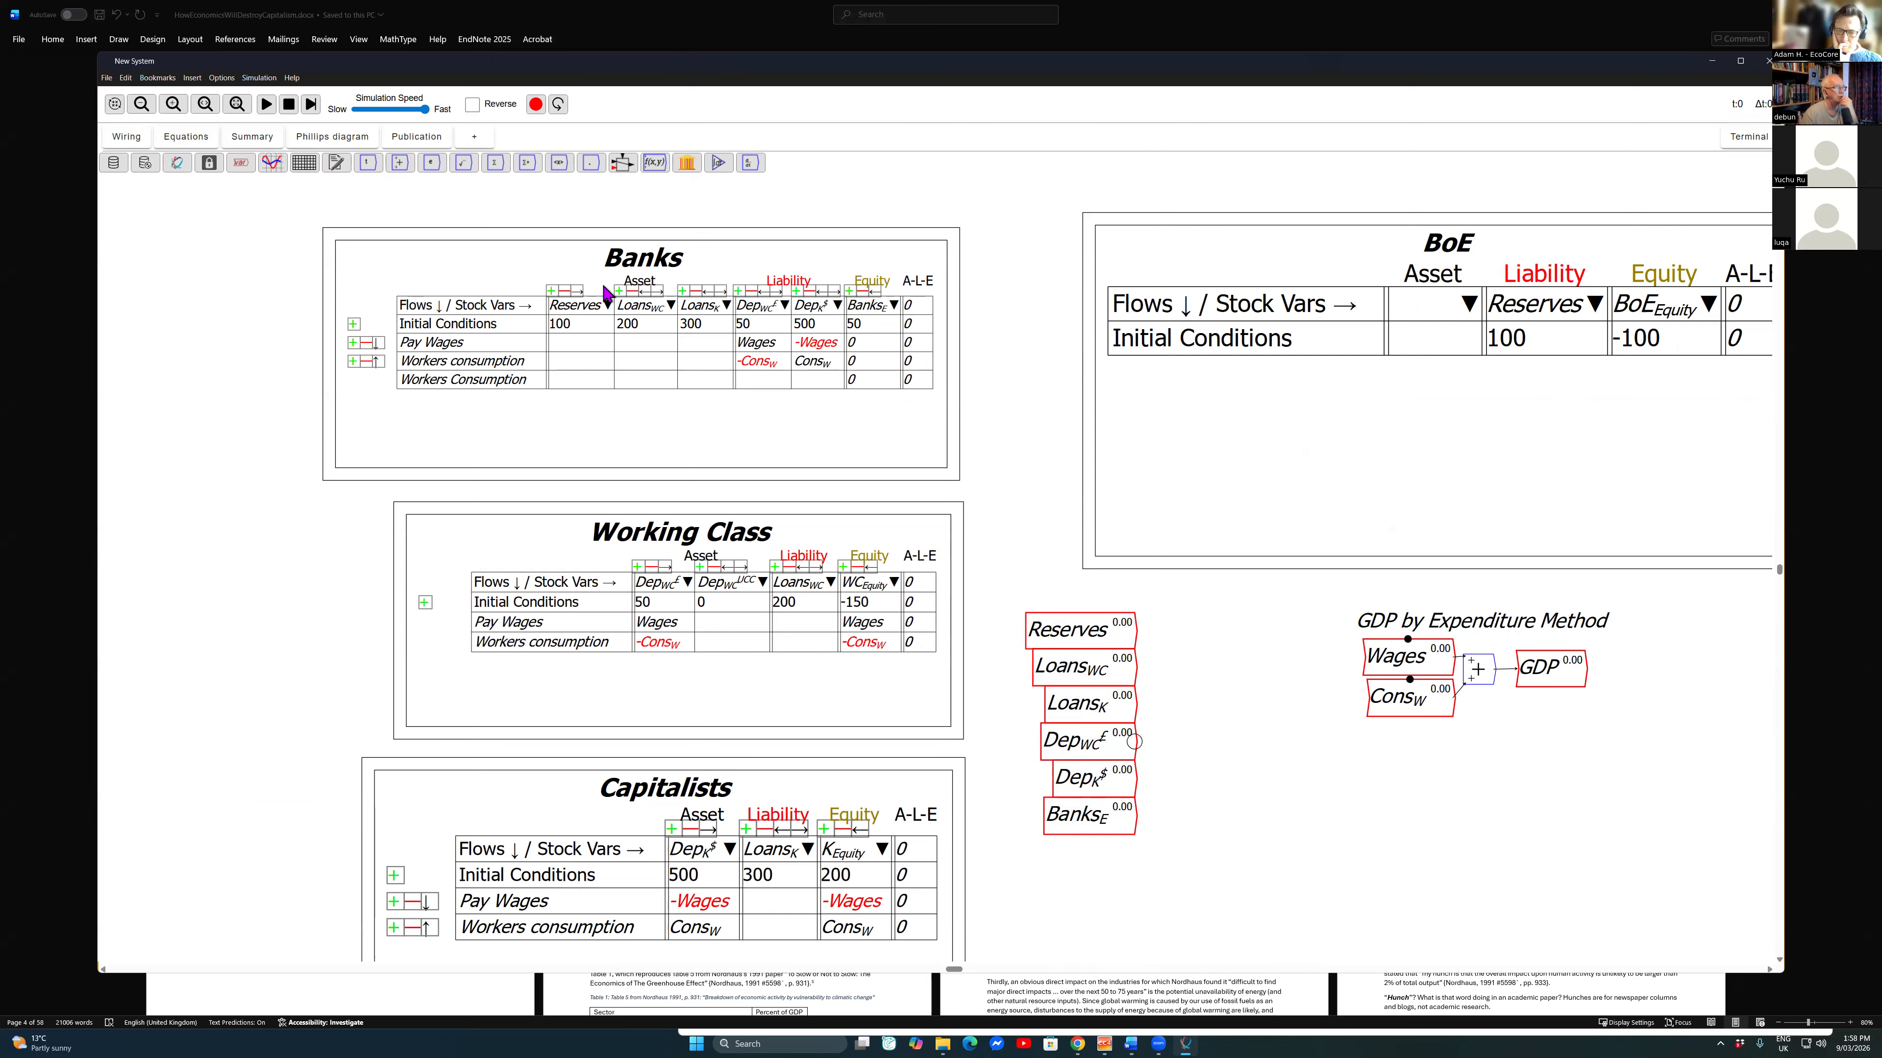
drag(1130, 741, 1323, 779)
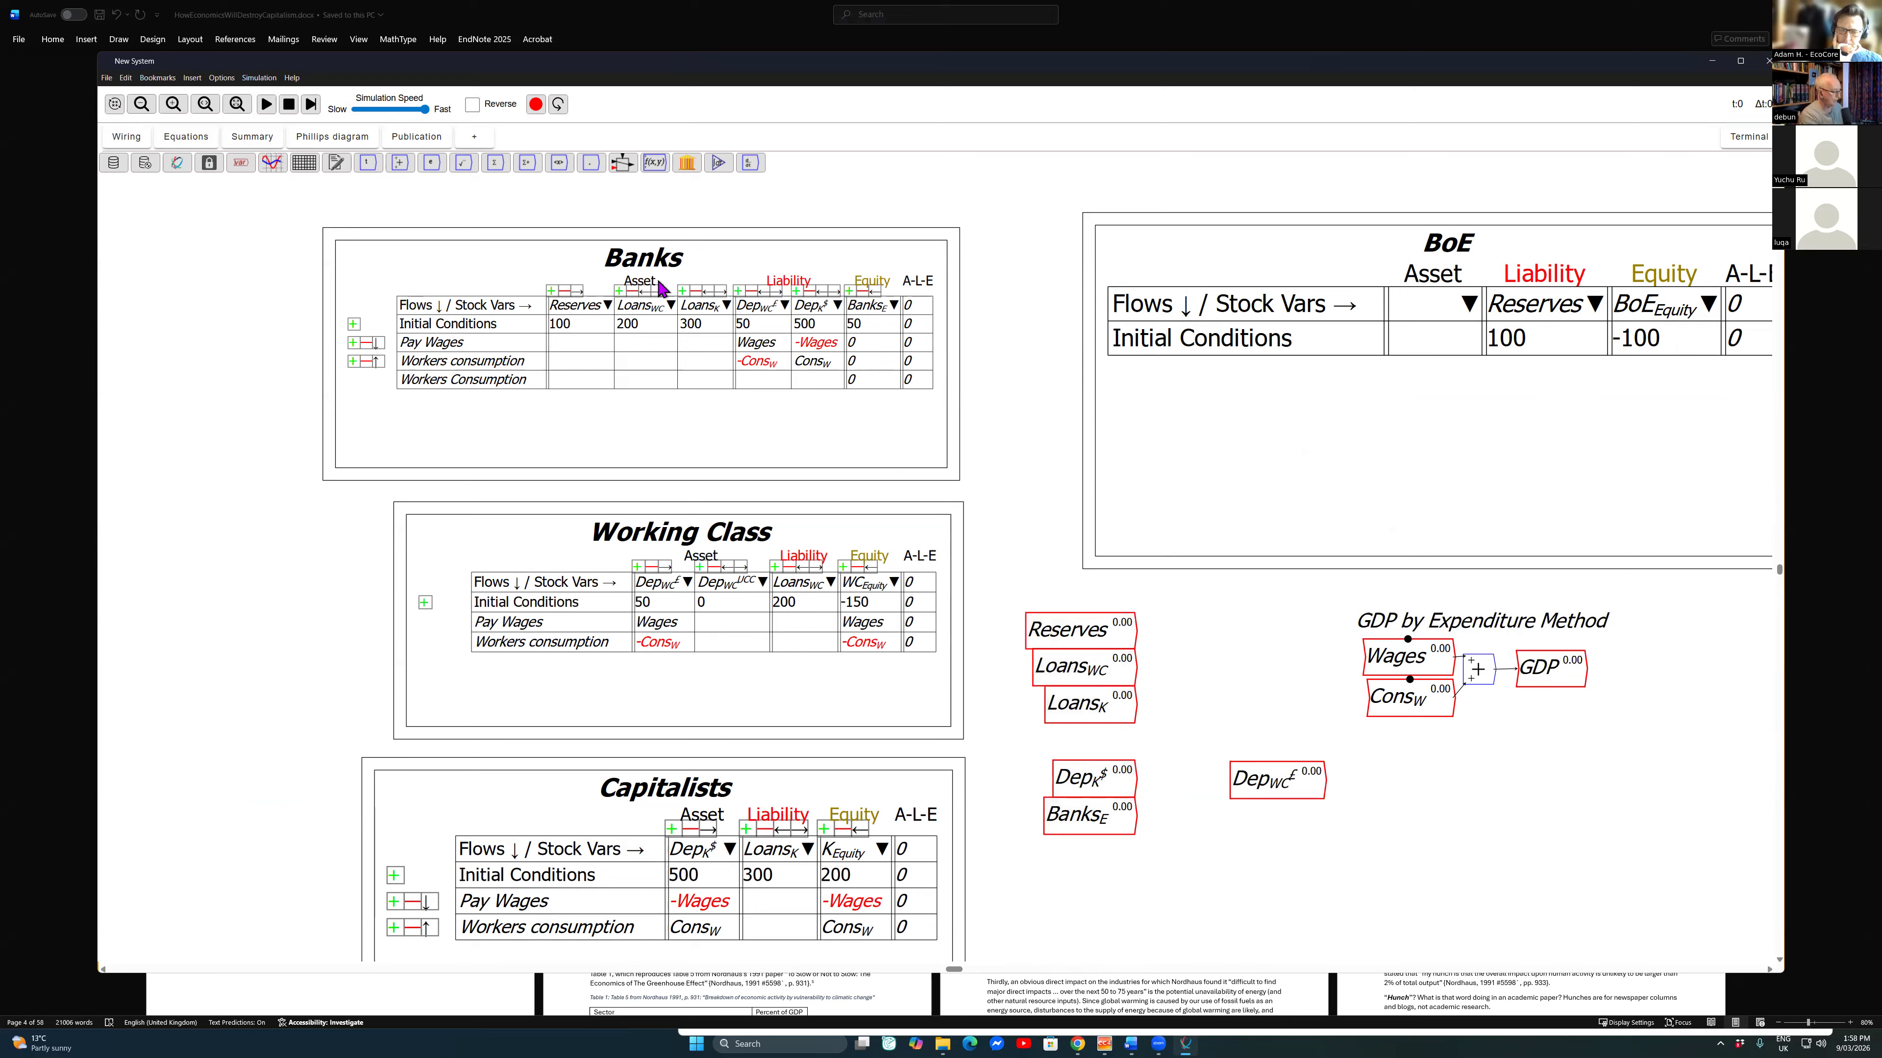
Step: Start a new variable named \tau_W as a parameter with an initial value of 0.08
text(\tau)
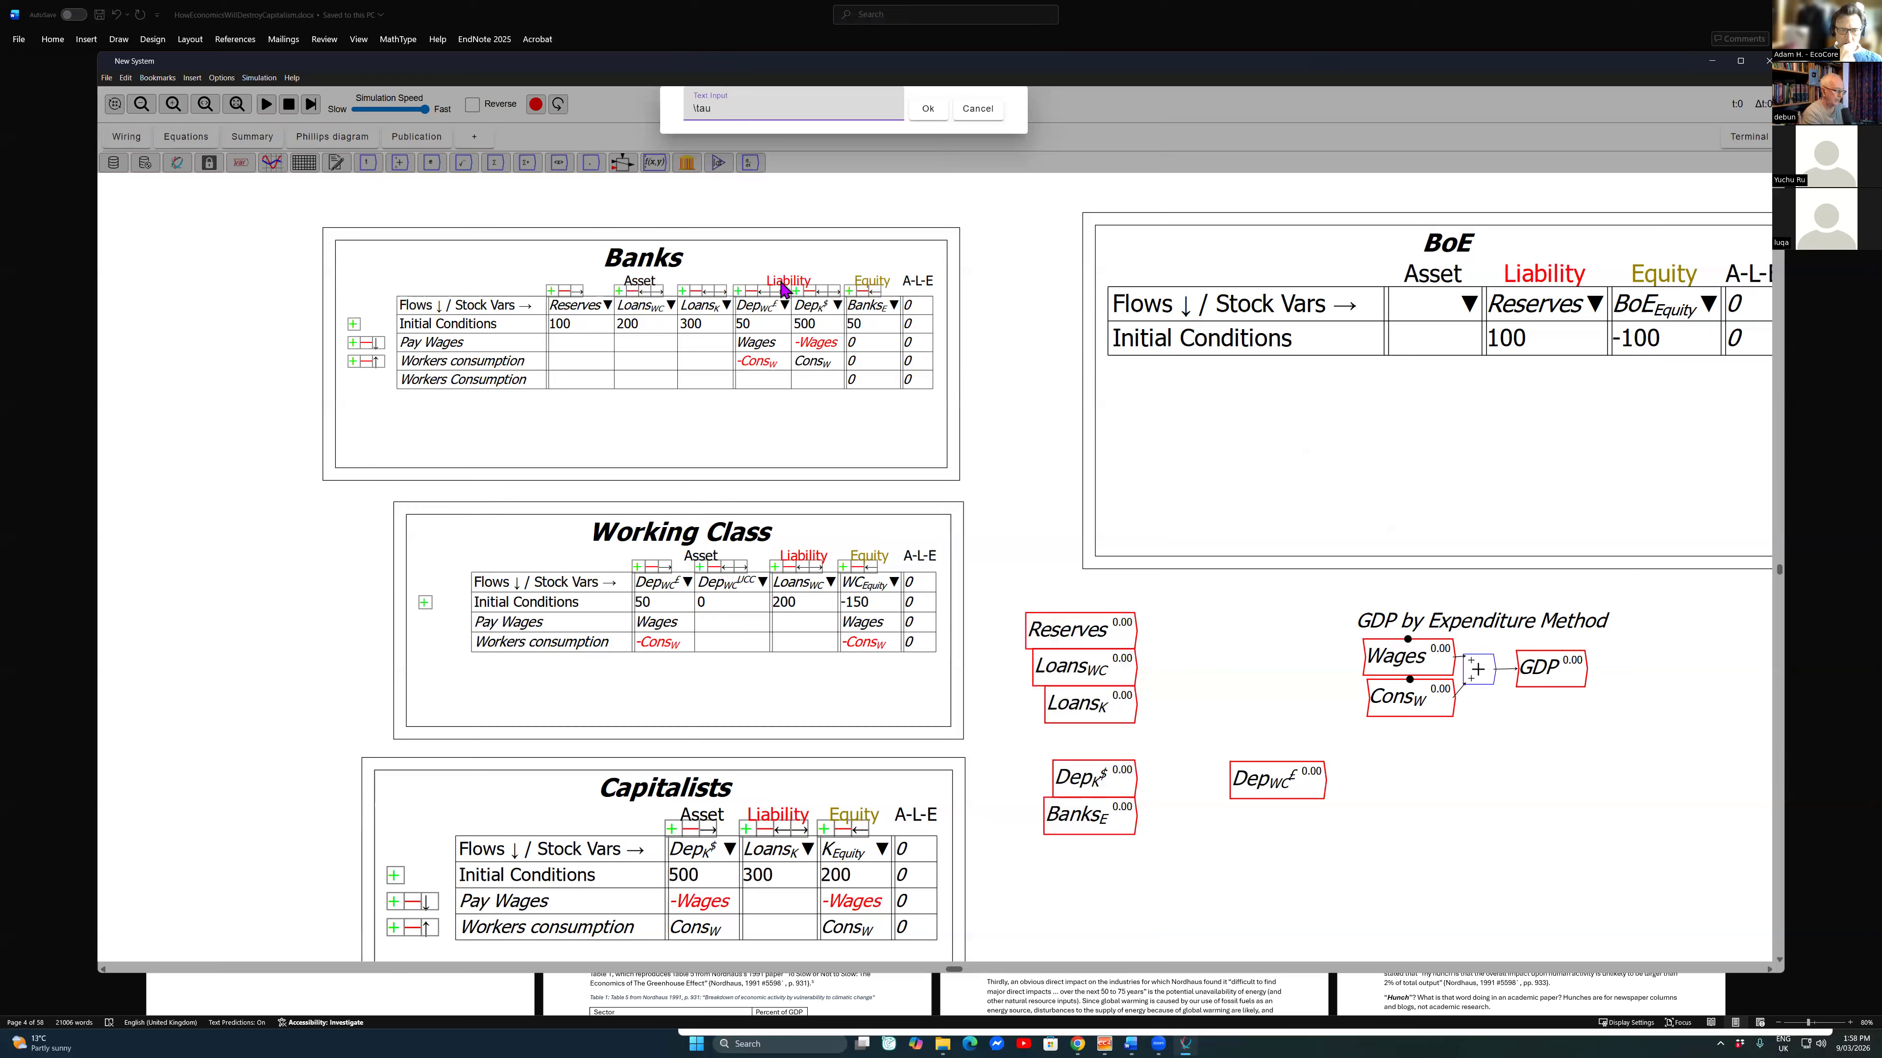
text(_W)
key(Return)
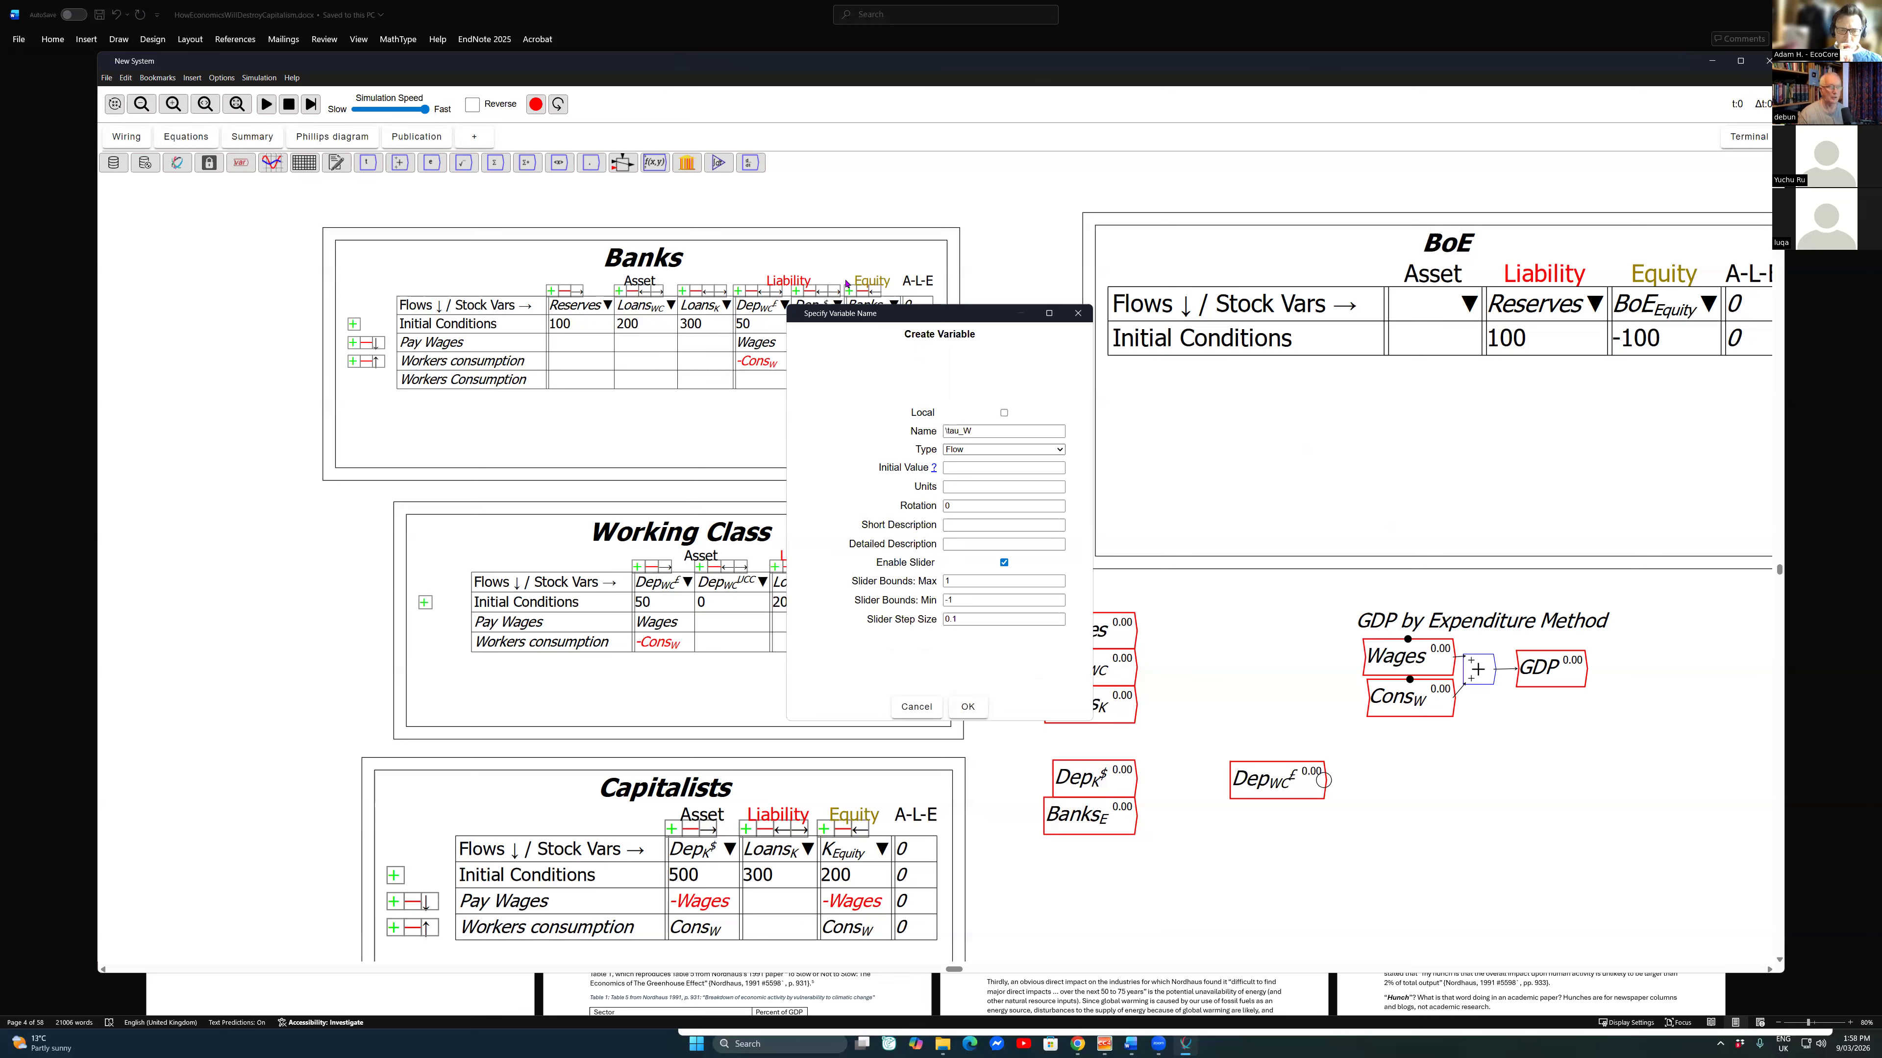
click(1004, 449)
click(978, 477)
key(Tab)
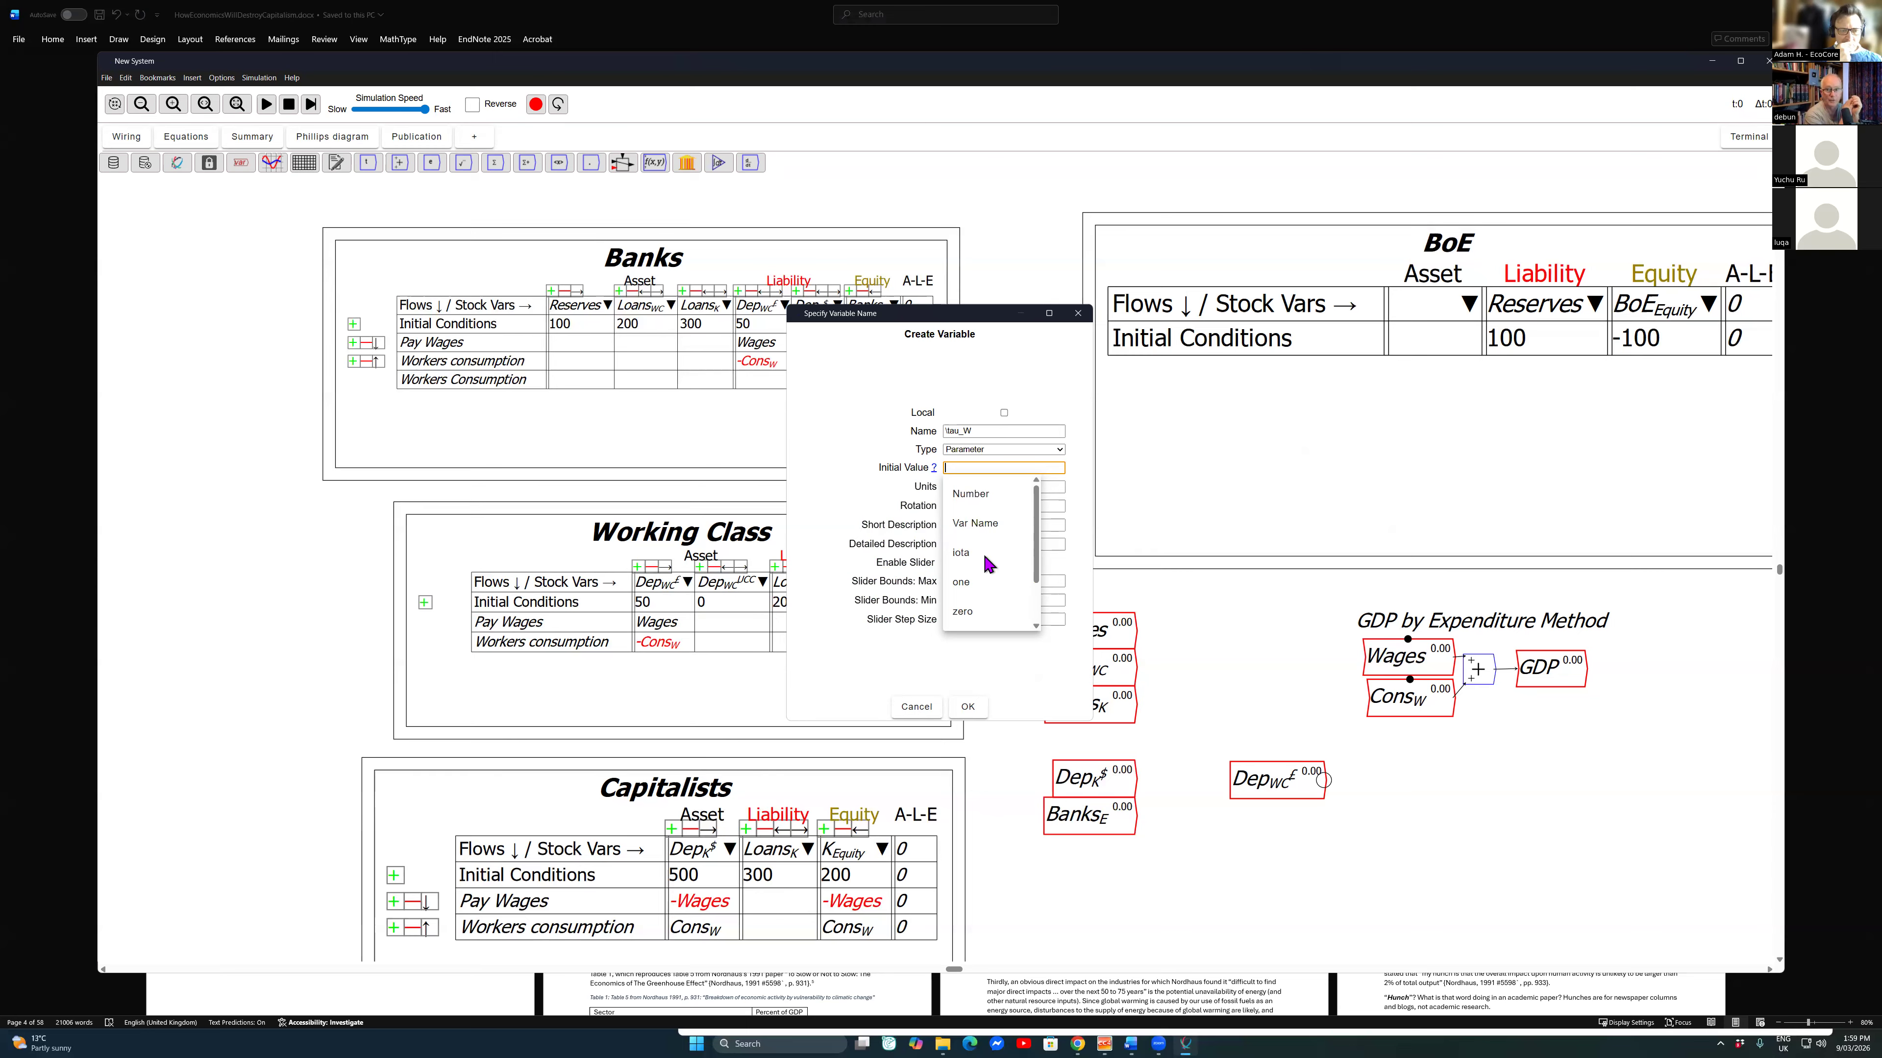
text(0.08)
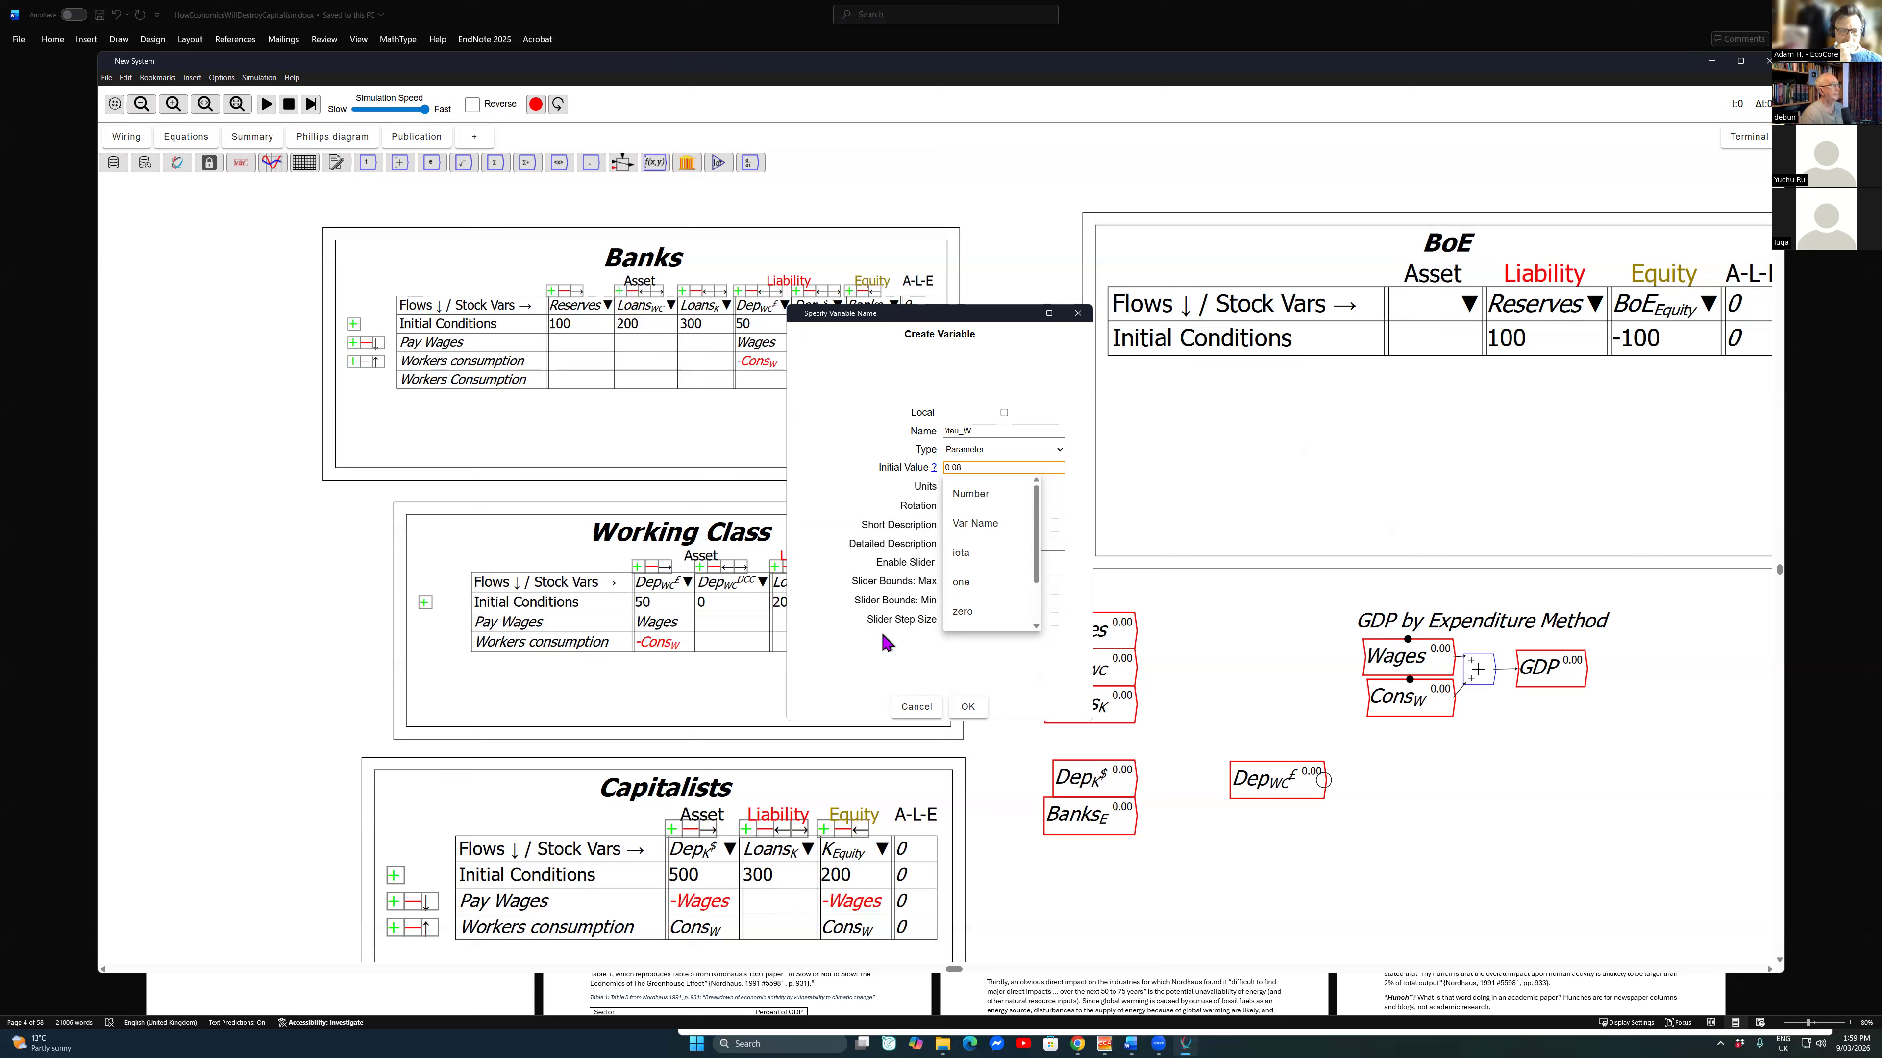
Step: Set the \tau_W slider's maximum to 0.25, minimum to 0.02 and its step size, create the parameter and move it clear of the stock variables
key(Tab)
key(Tab)
key(Tab)
key(Tab)
key(Tab)
key(Tab)
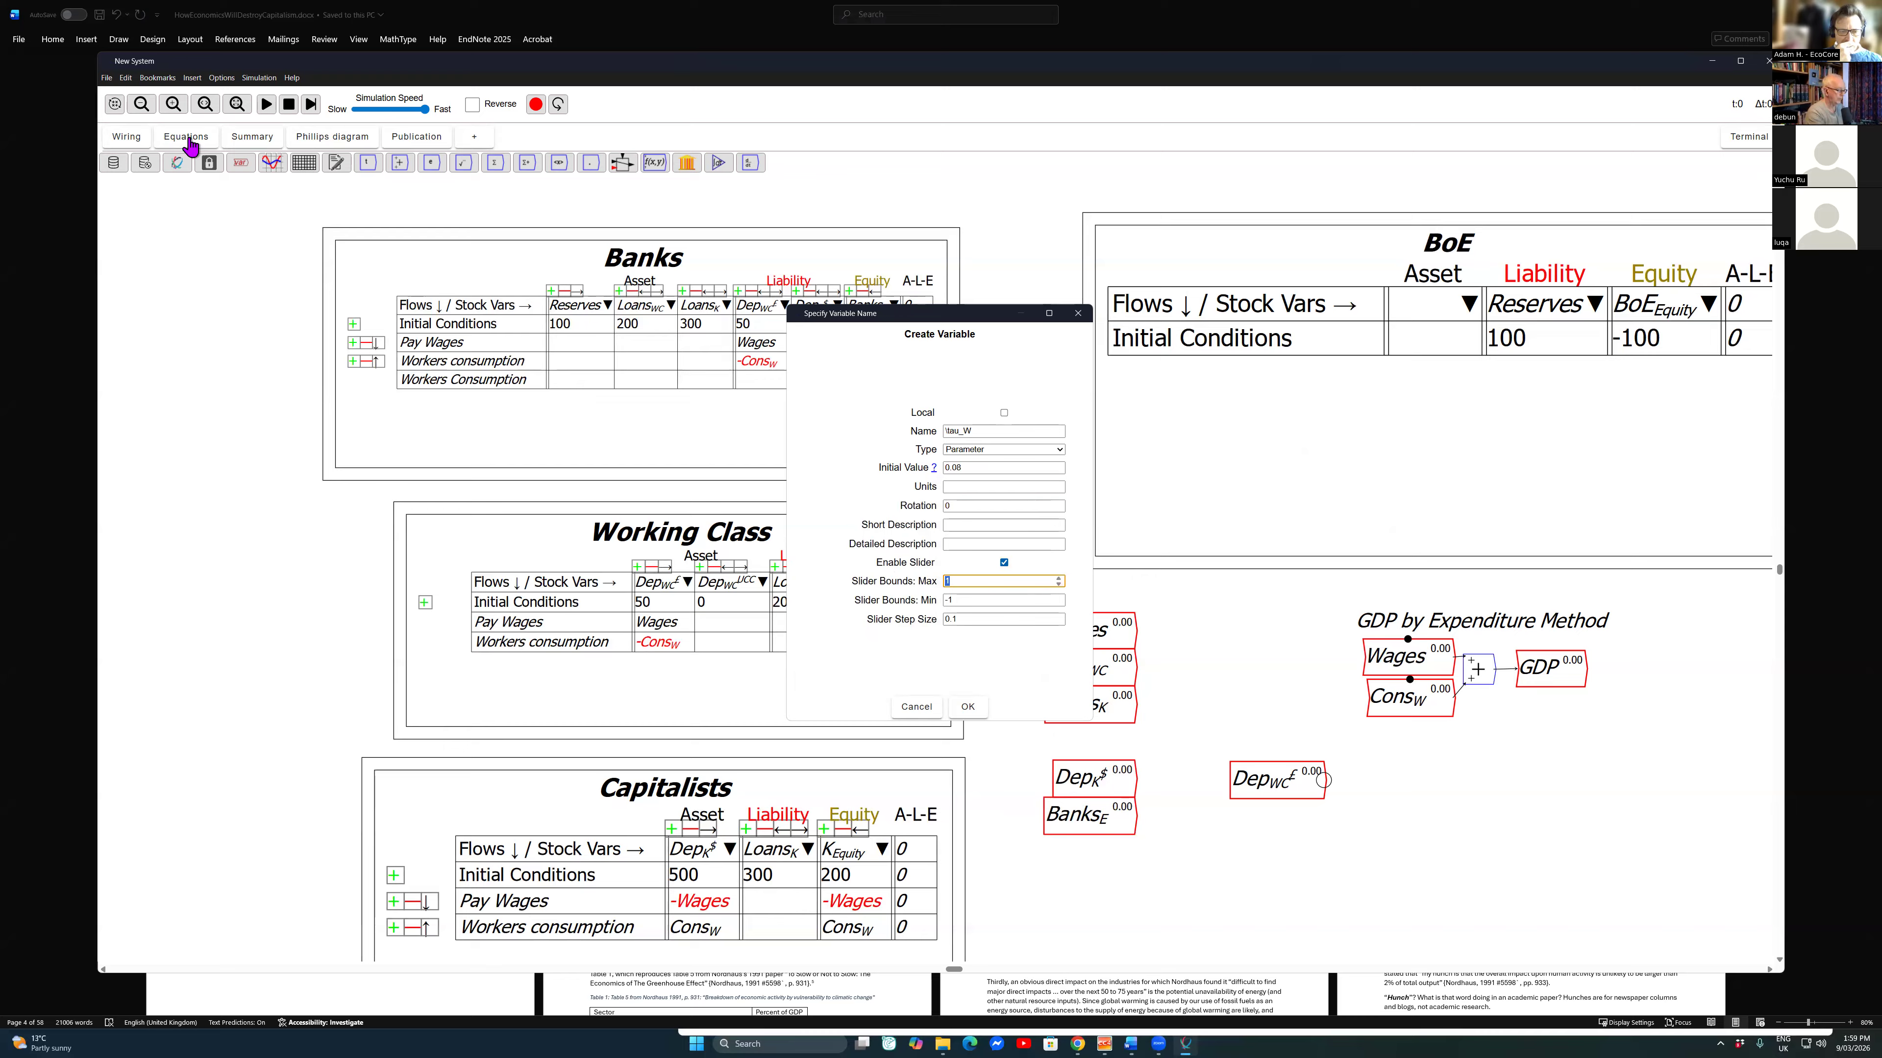
text(0.25)
key(Tab)
text(0)
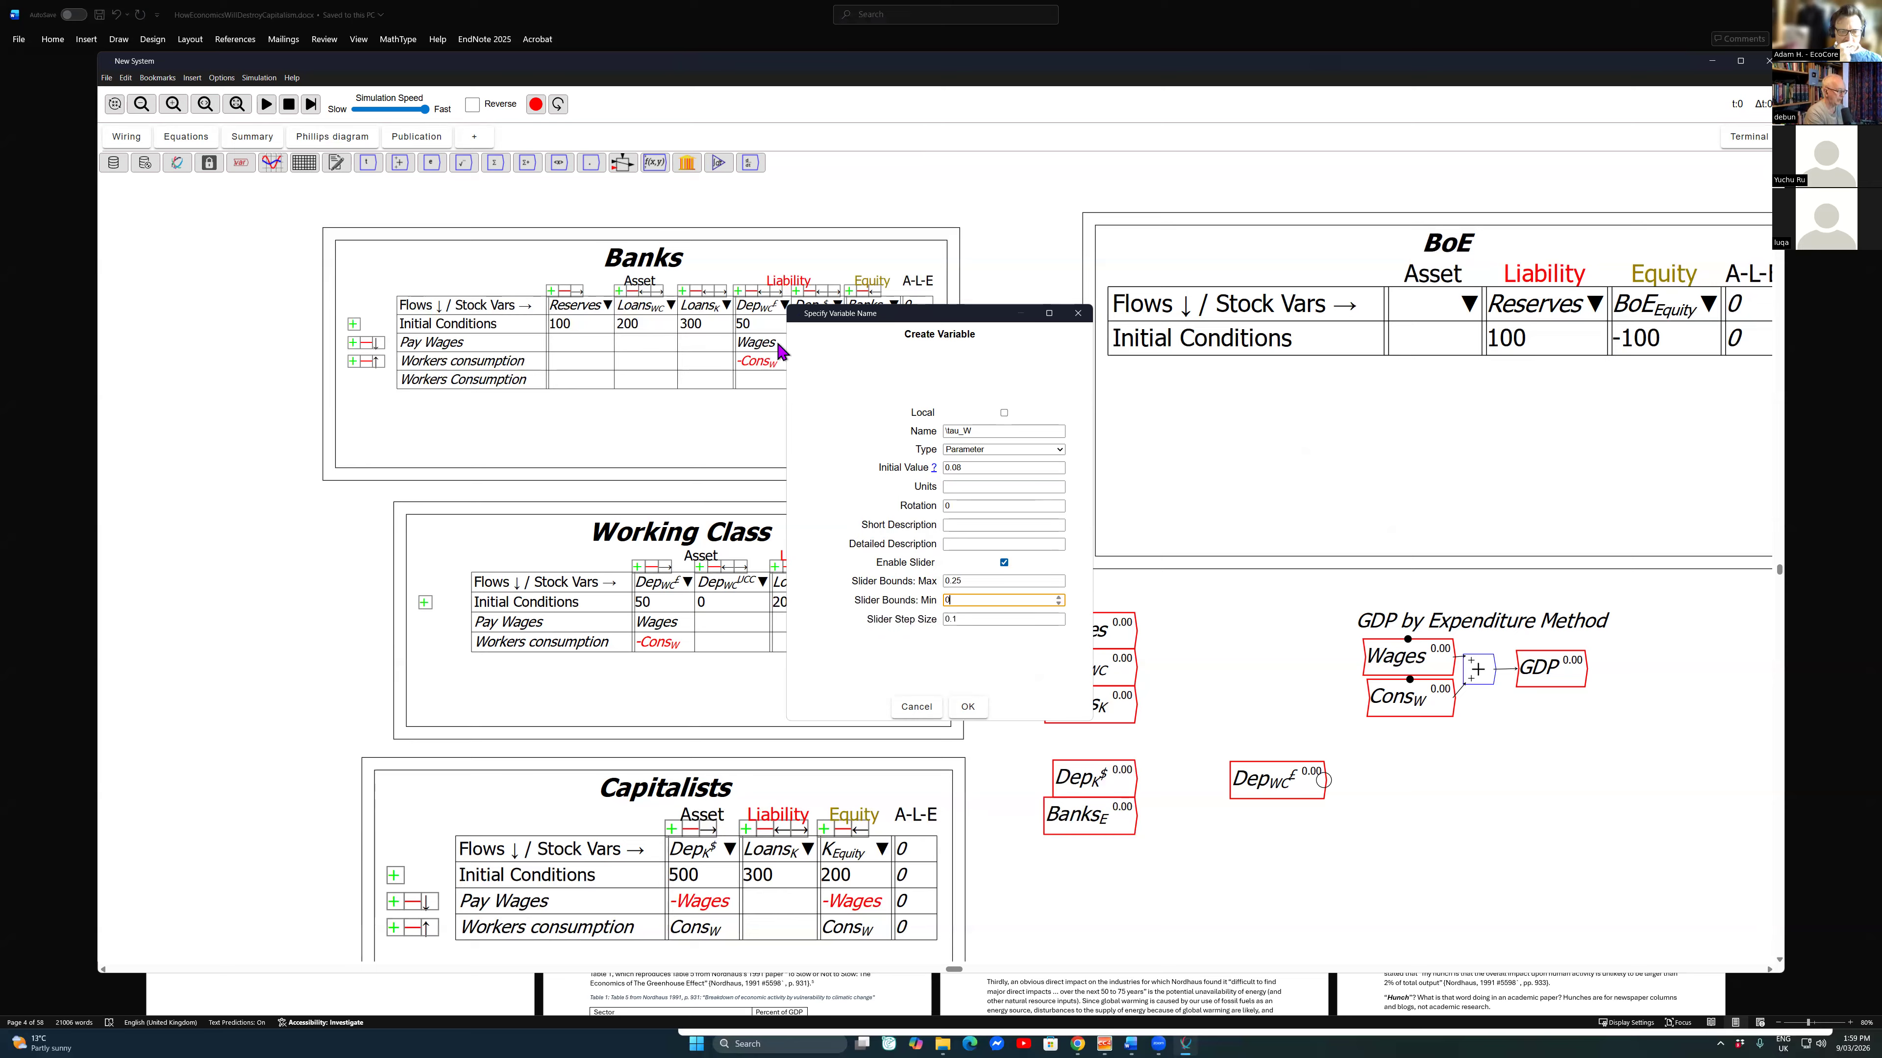
text(.02)
key(Tab)
text(0)
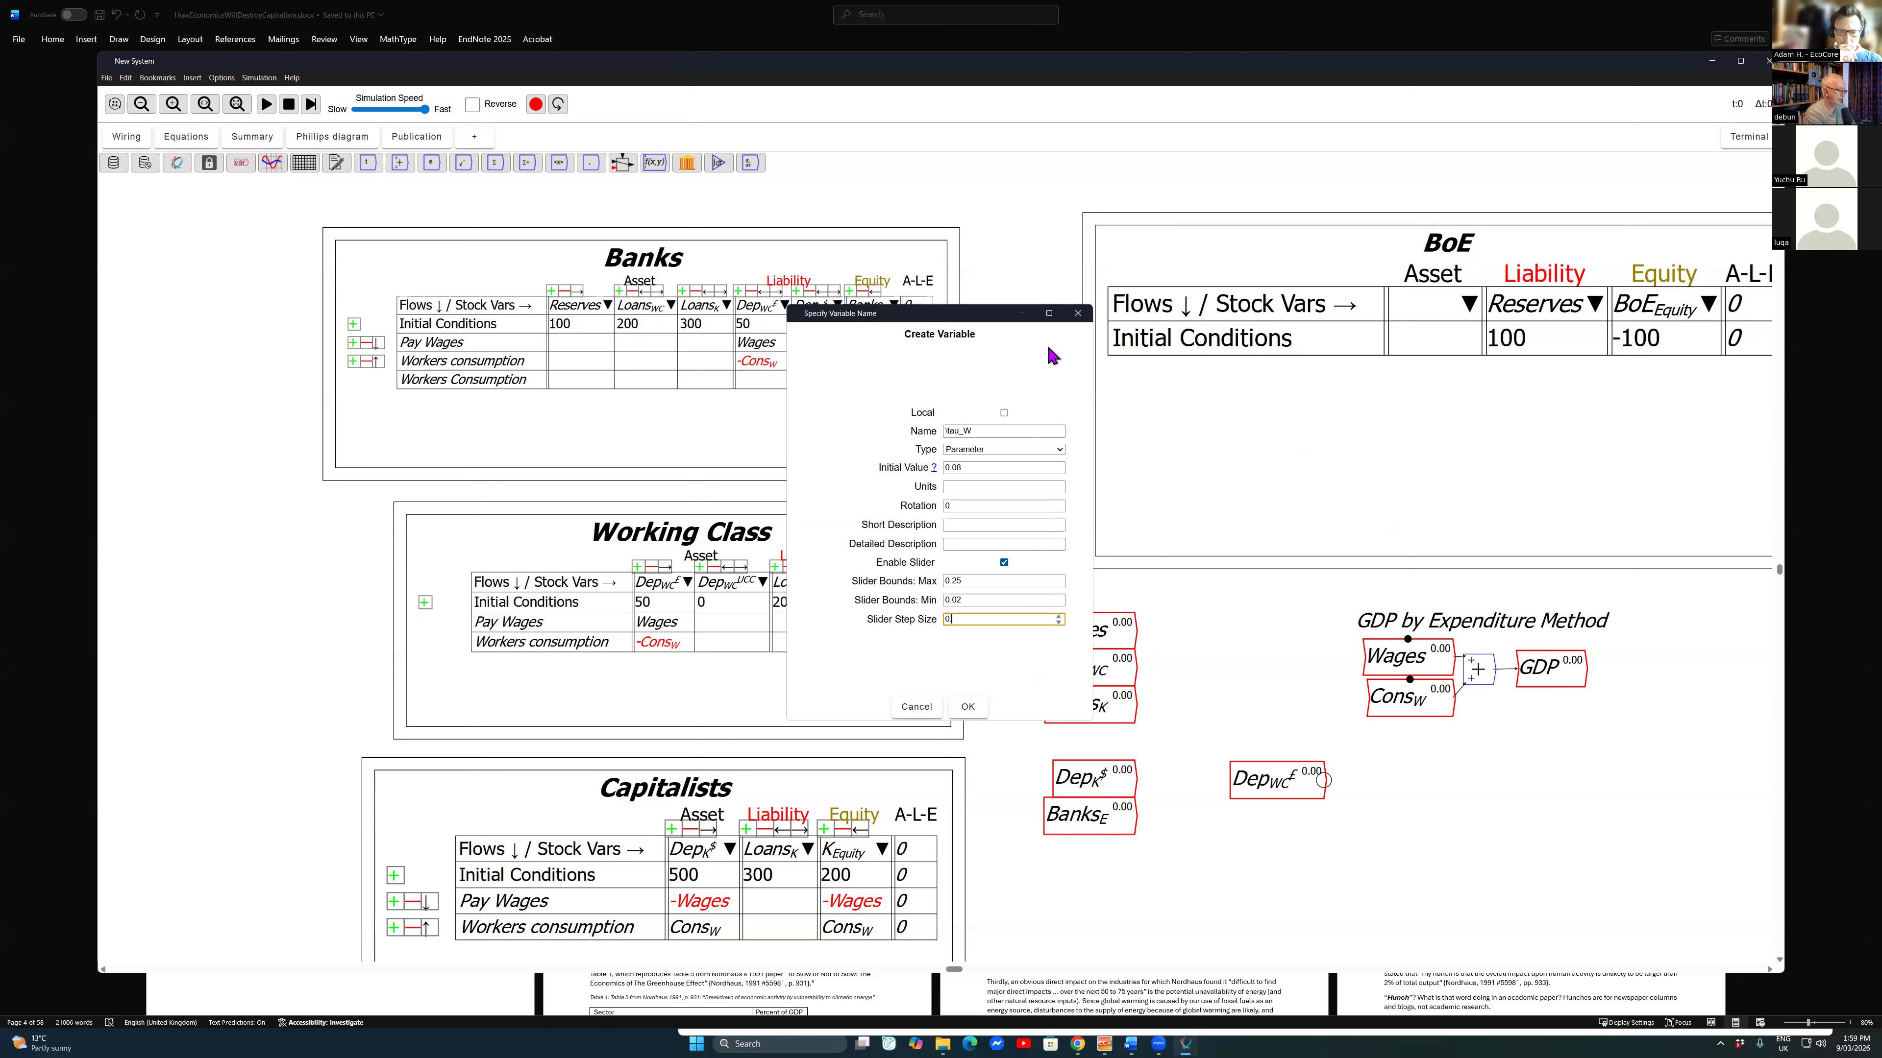
key(Tab)
key(Return)
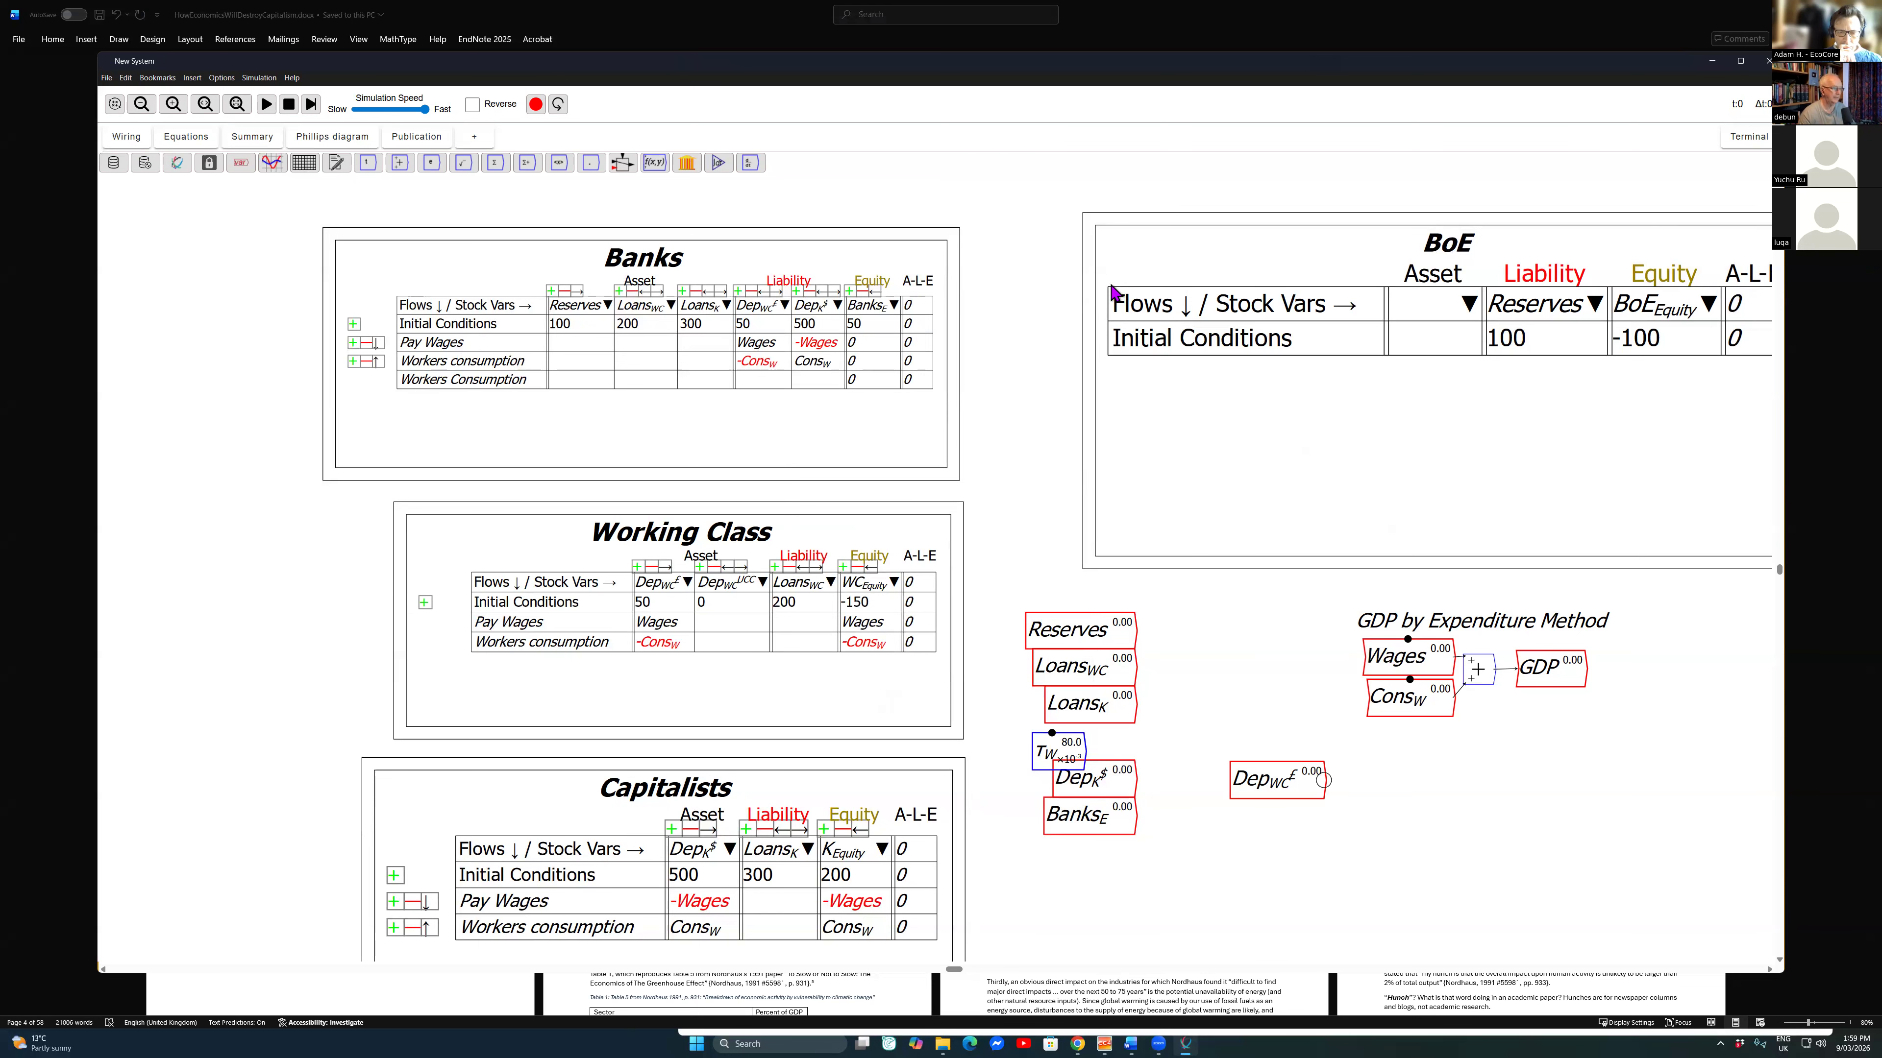
click(186, 137)
click(126, 137)
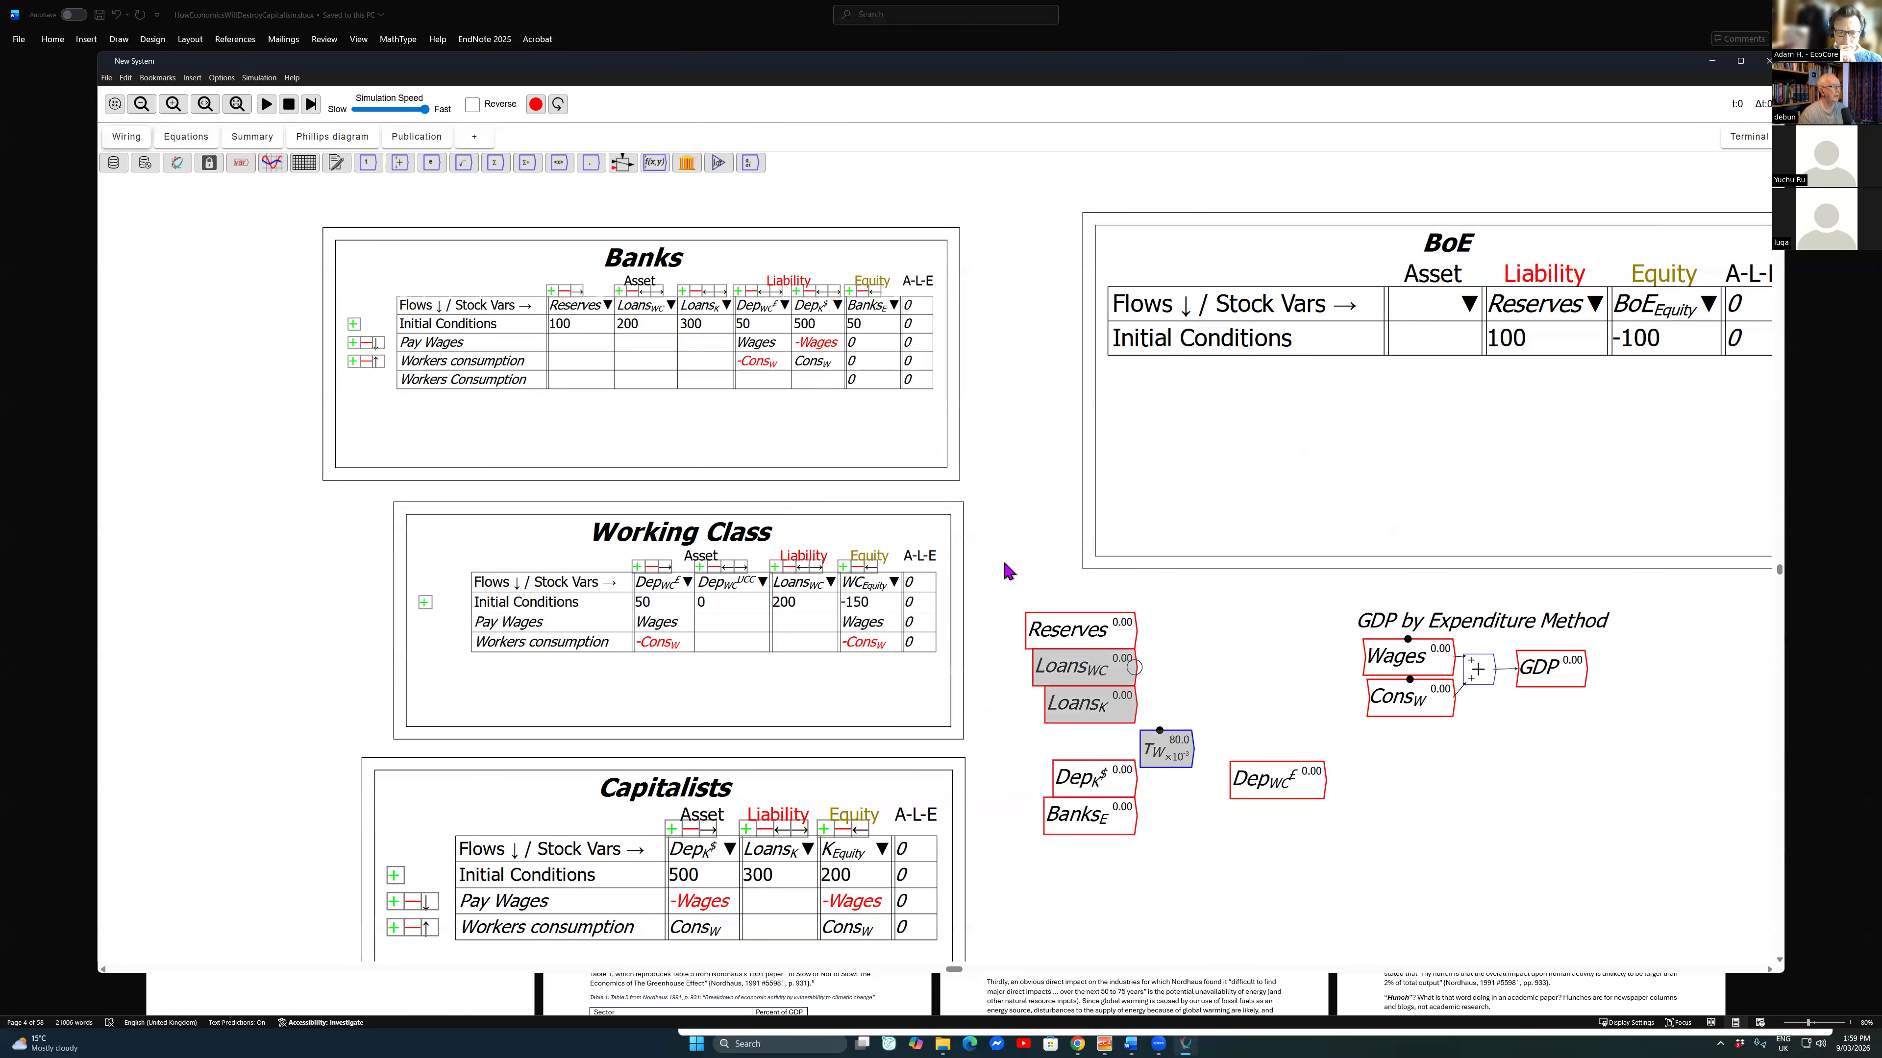
Step: Place \tau_W below the working-class deposits variable, divide the deposits by it and wire the quotient into a copy of Cons_W
drag(1166, 749, 1297, 817)
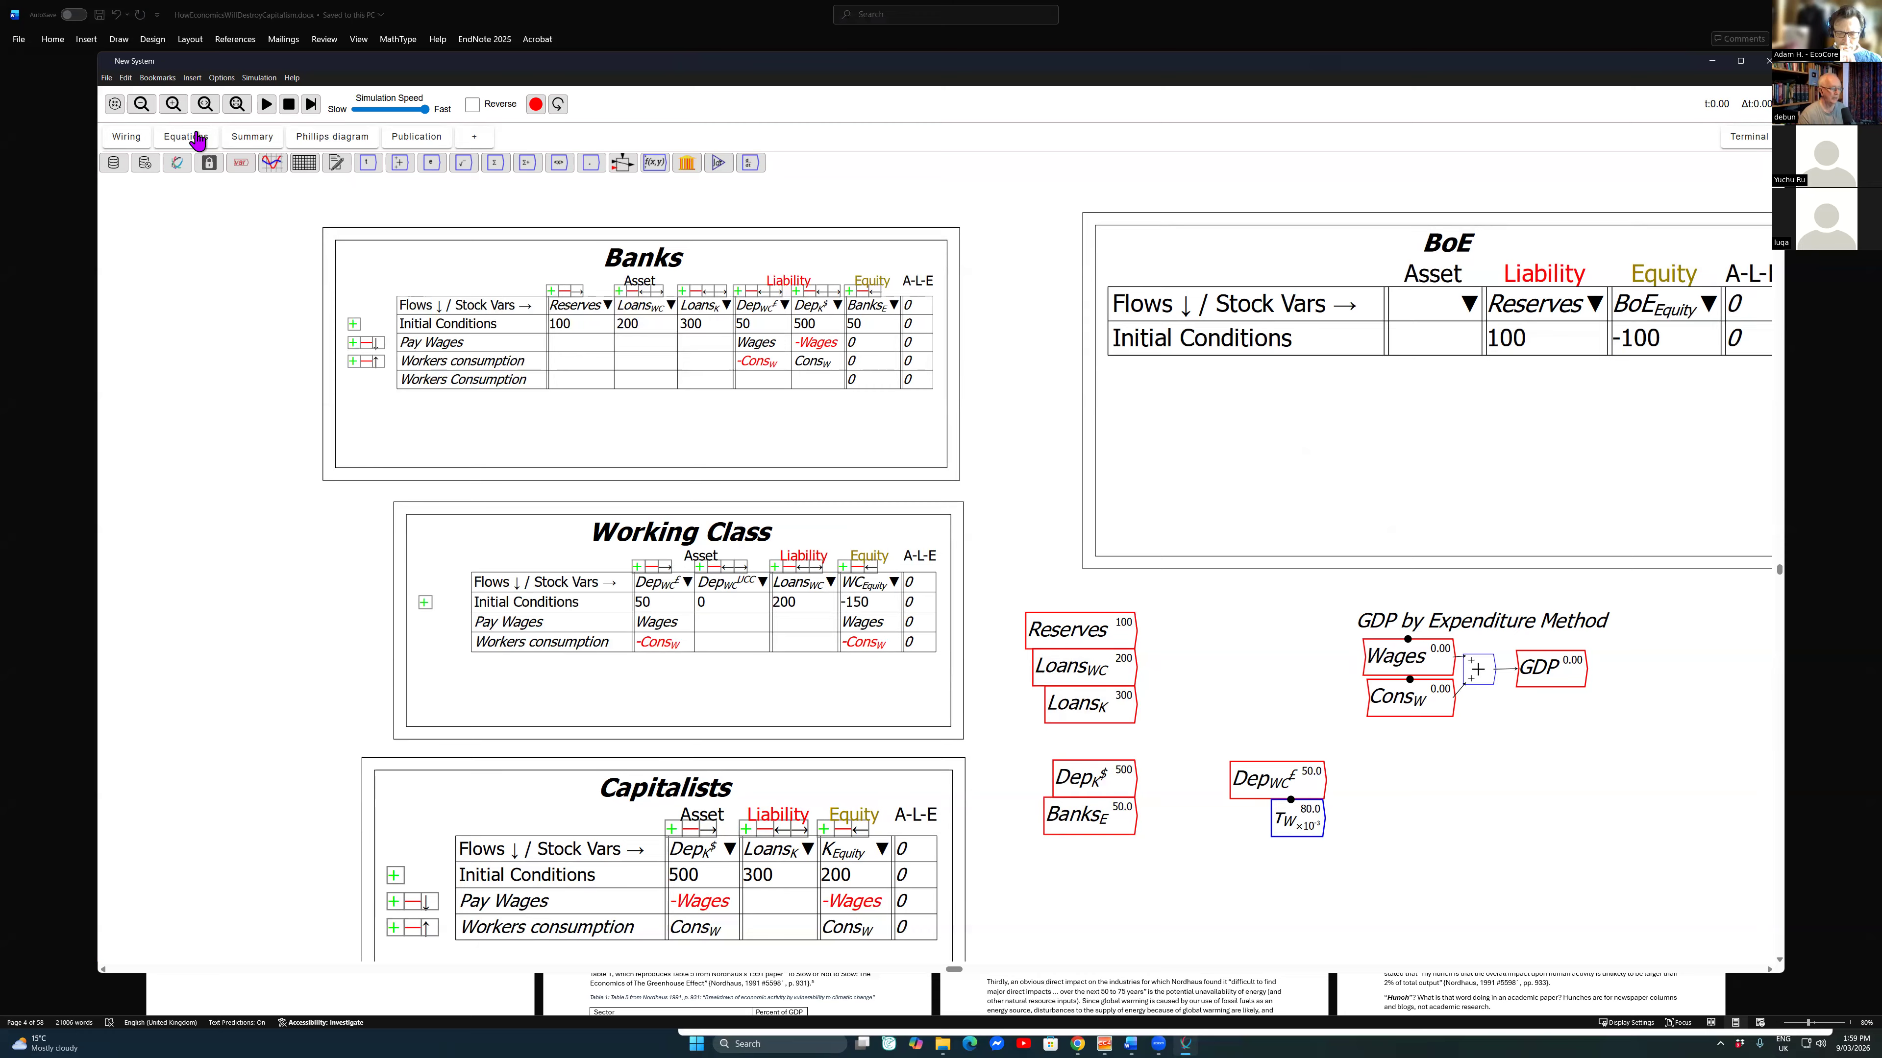
key(slash)
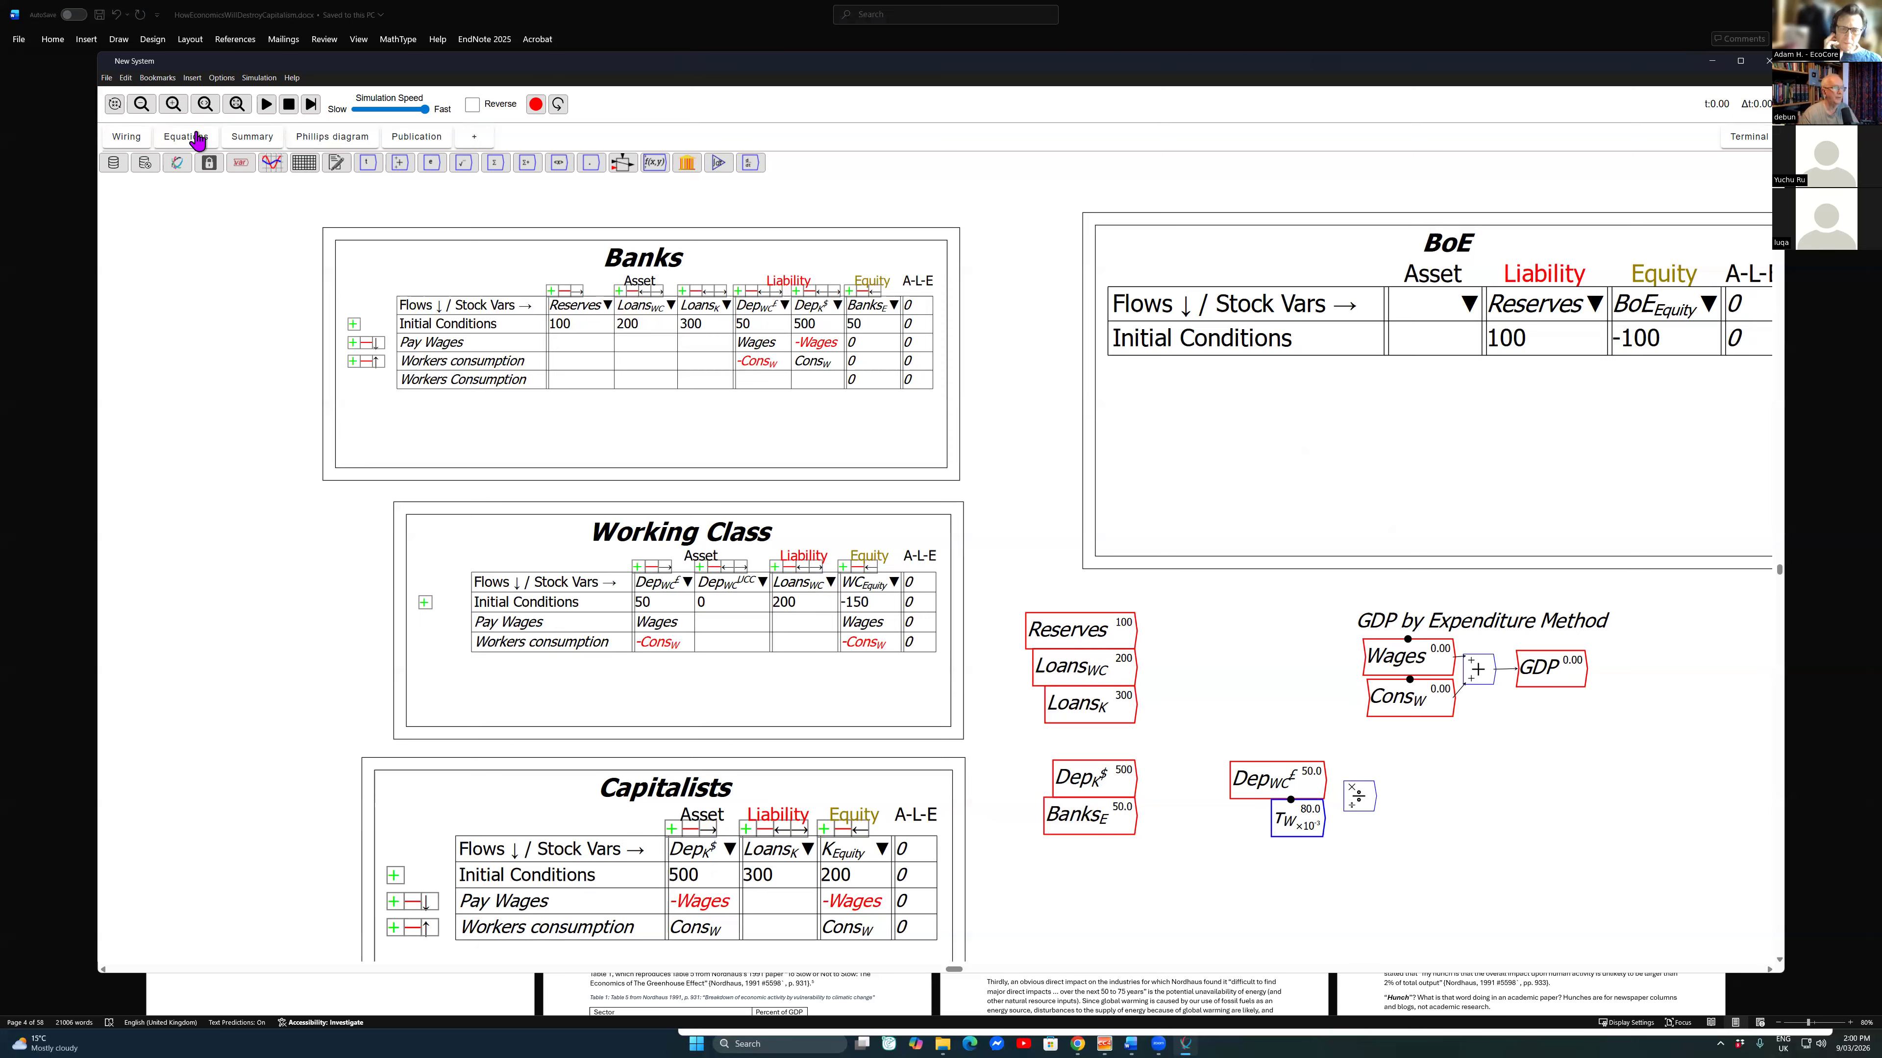
mouse_move(1324, 781)
mouse_down()
mouse_move(1346, 805)
mouse_move(1432, 689)
mouse_up()
key(ctrl+v)
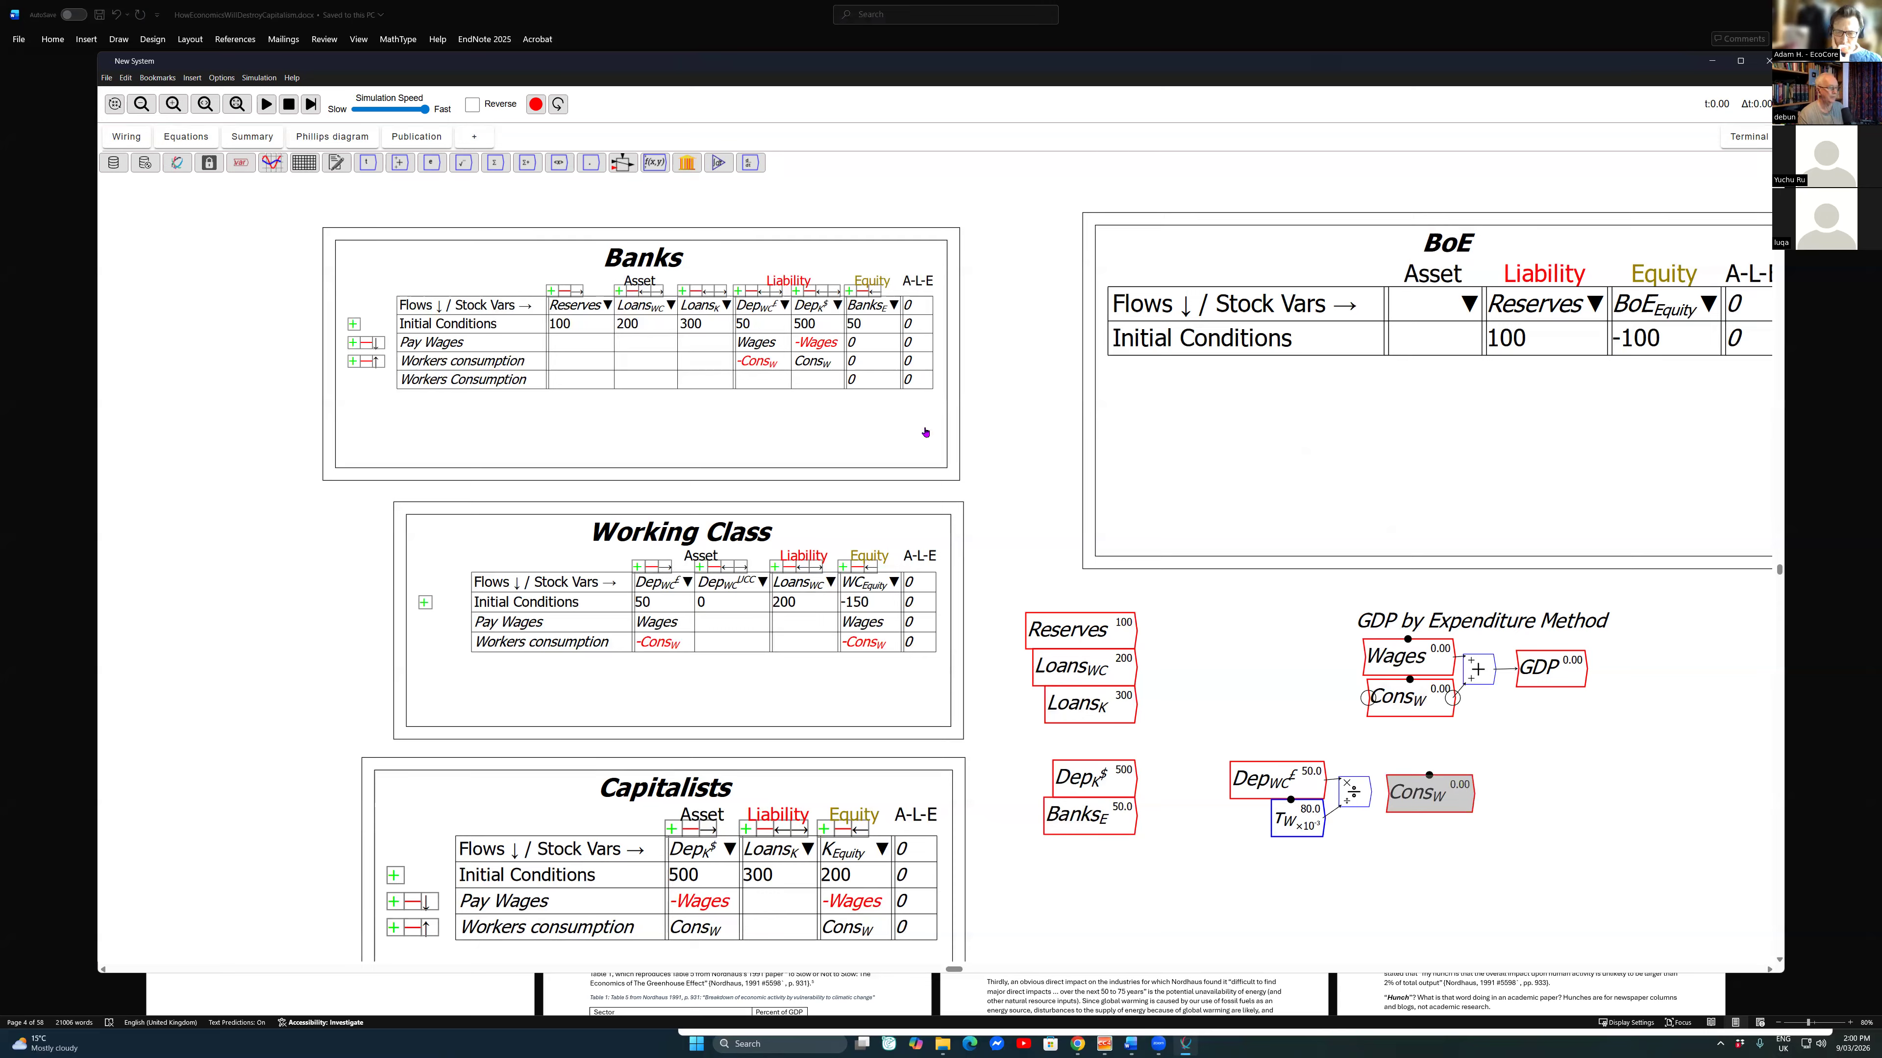
drag(1369, 792, 1395, 790)
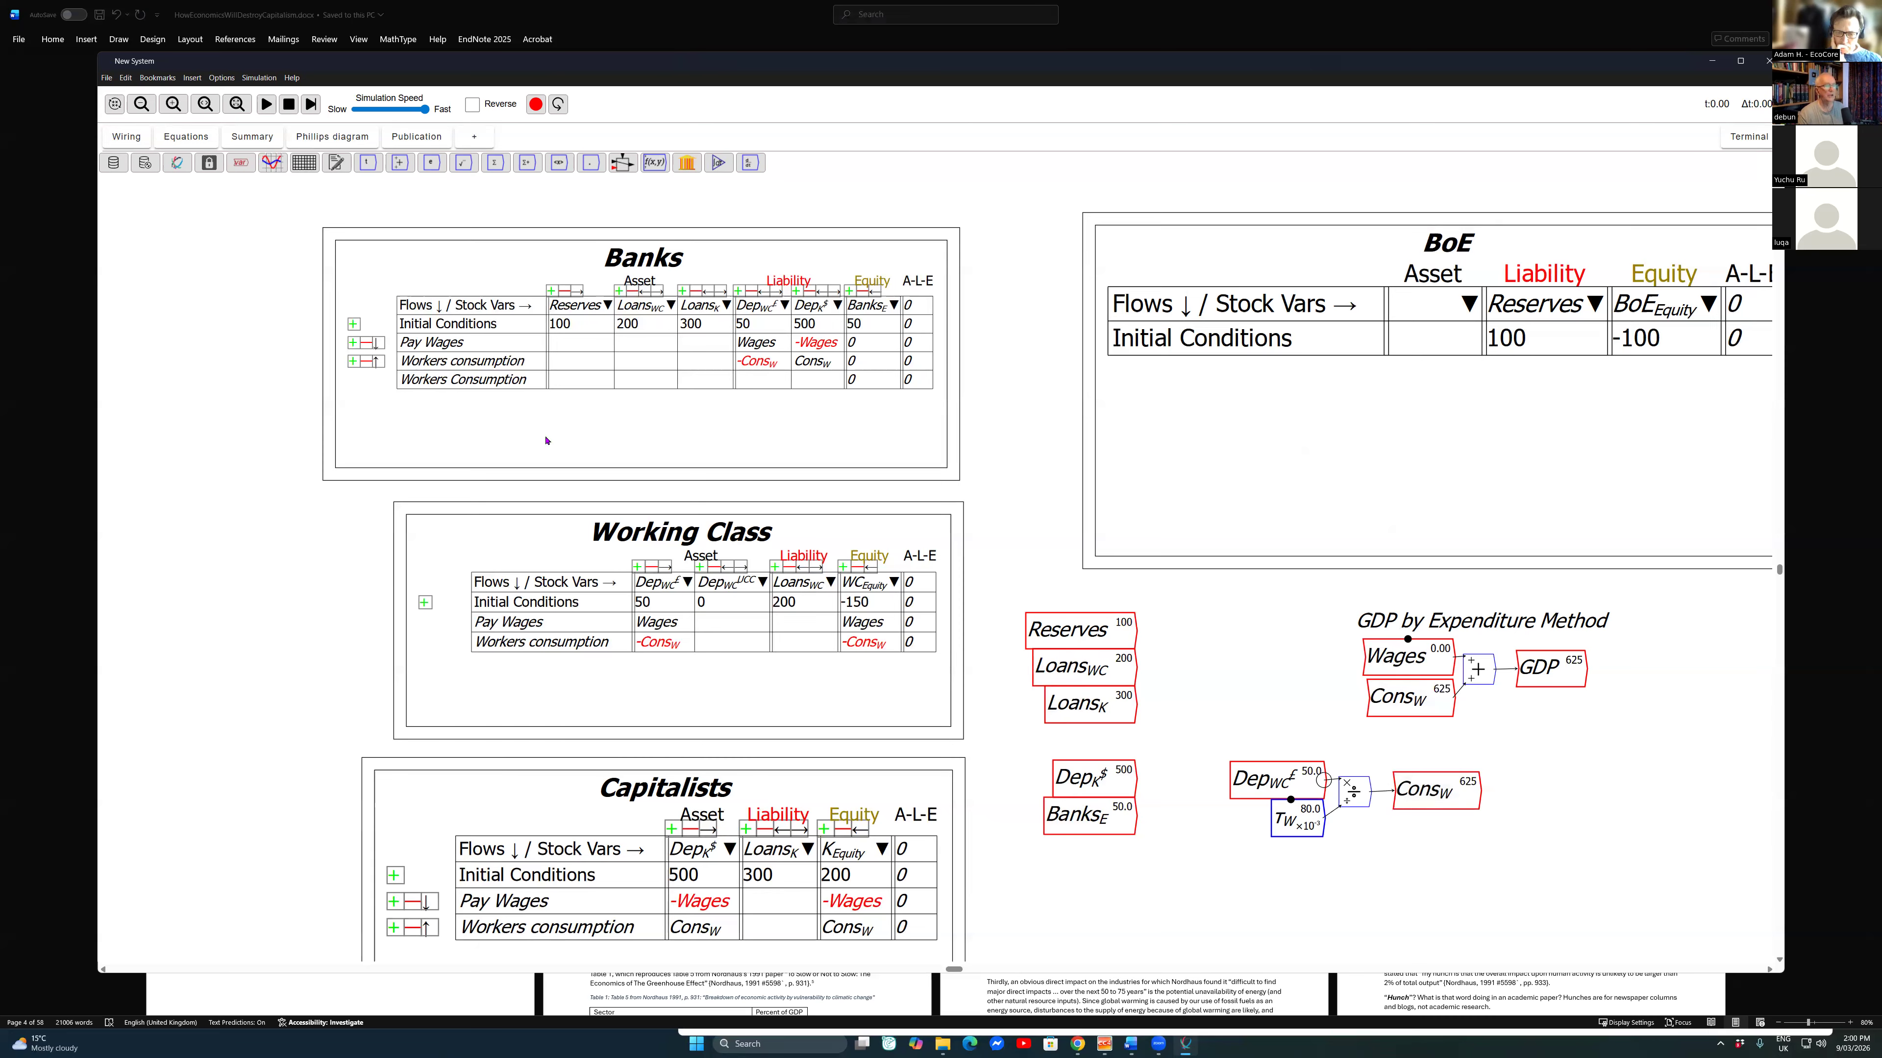
Step: Move the whole GDP by Expenditure Method group, including its heading, closer to the stock variables
drag(1318, 610, 1599, 737)
drag(1429, 619, 1250, 619)
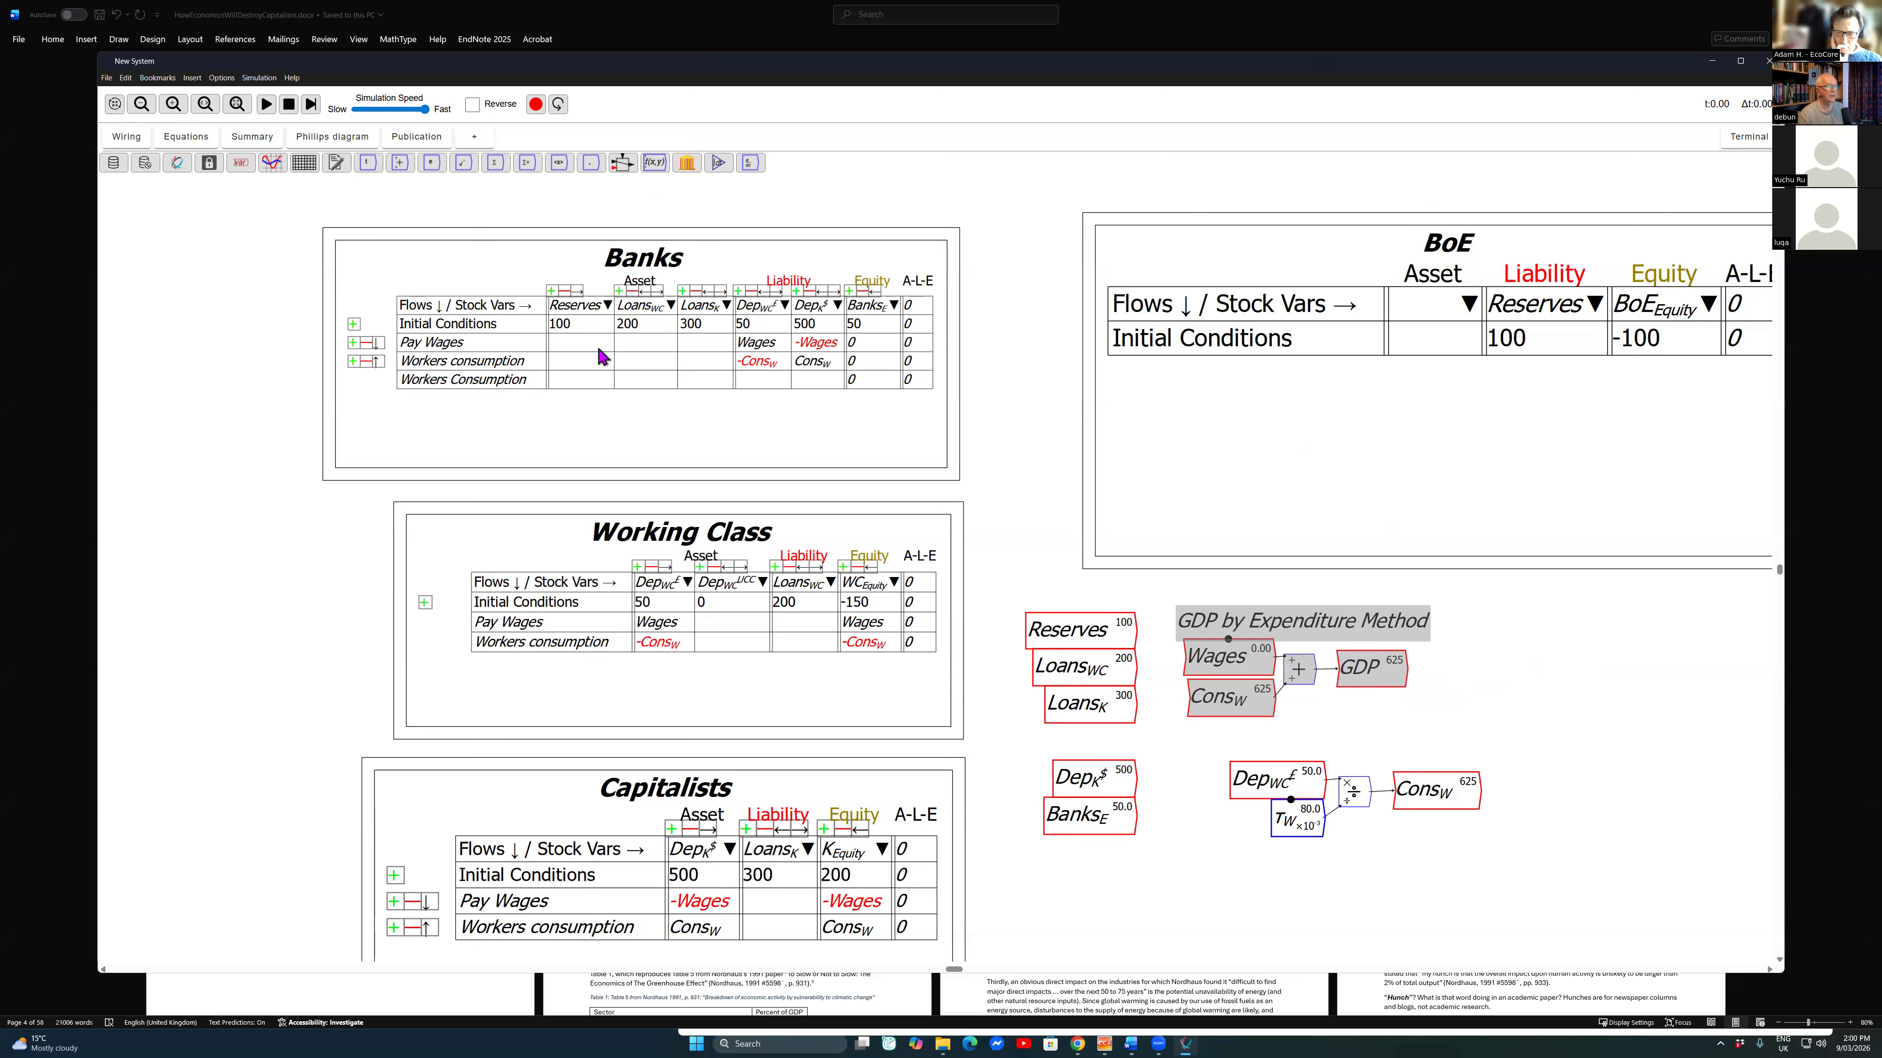
Step: Start a new variable named Wage_{Frac} as a parameter with an initial value of 0.6
click(1681, 702)
text(Wage_{Frac)
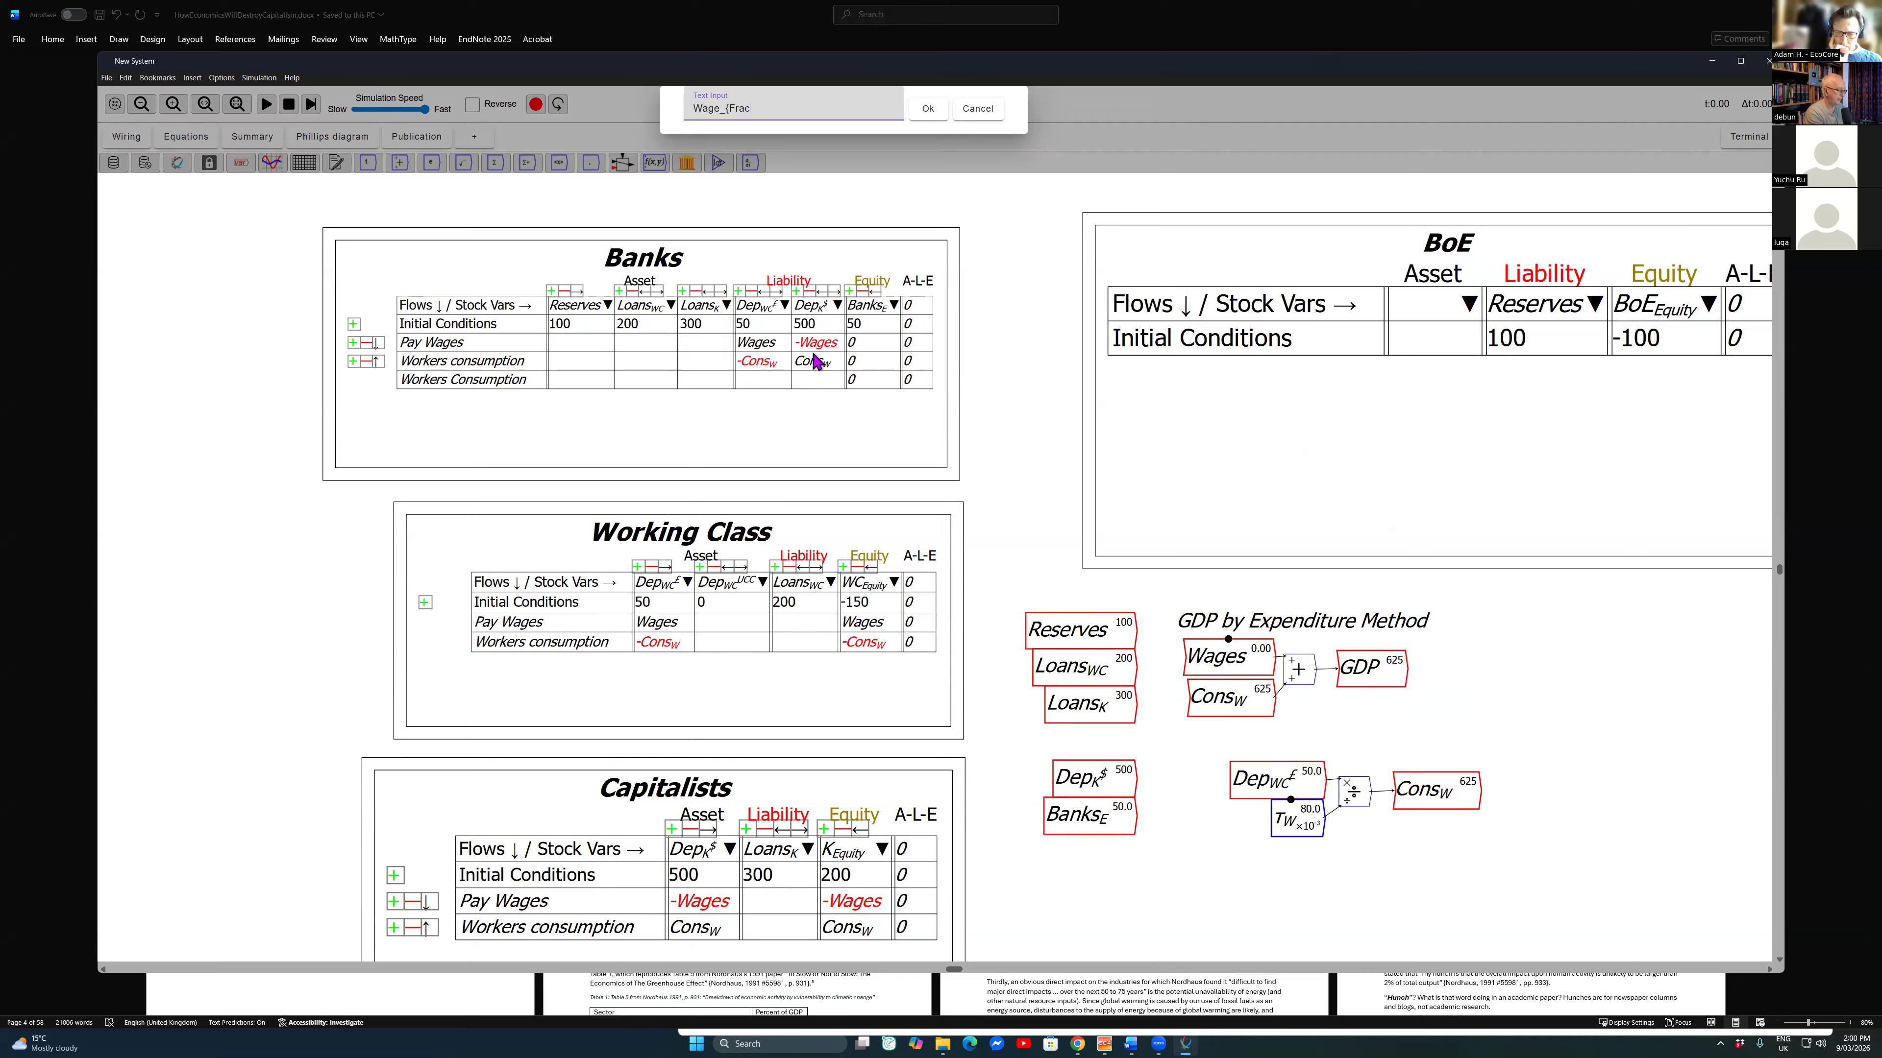
key(Escape)
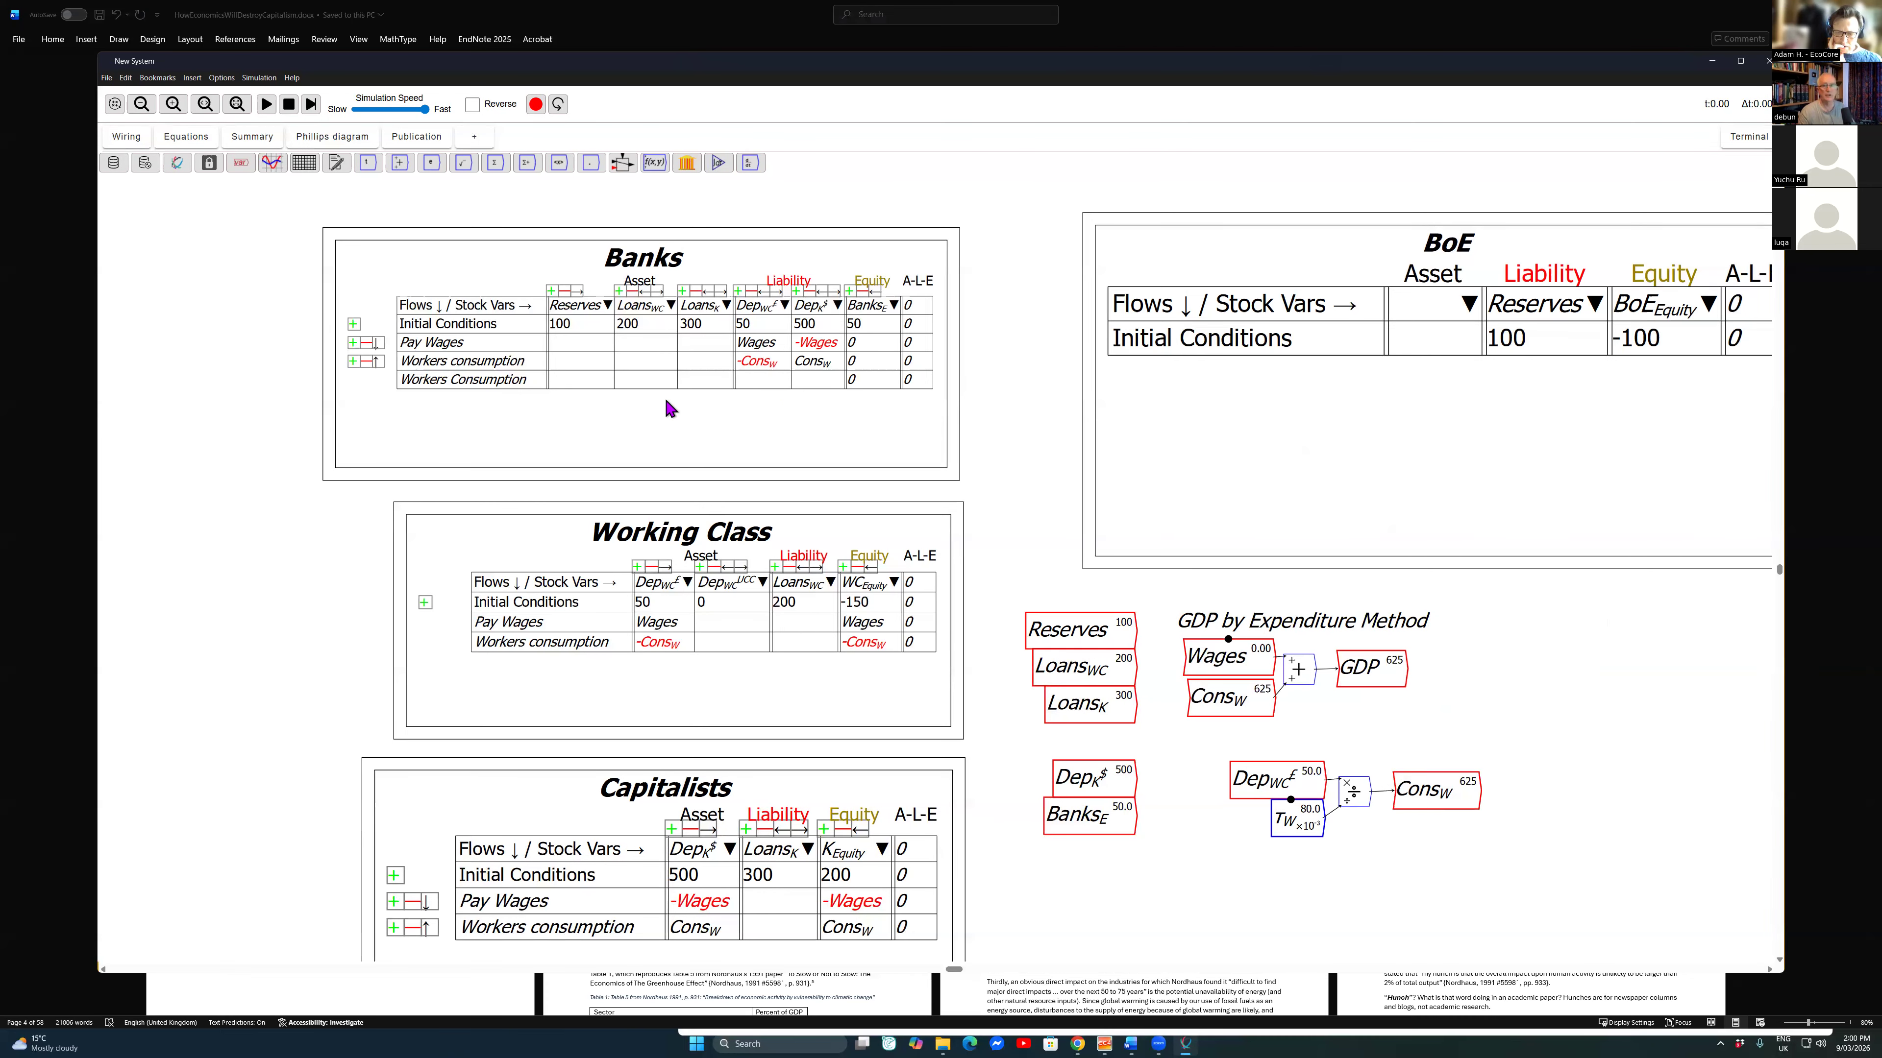
key(space)
key(Up)
key(Return)
key(Tab)
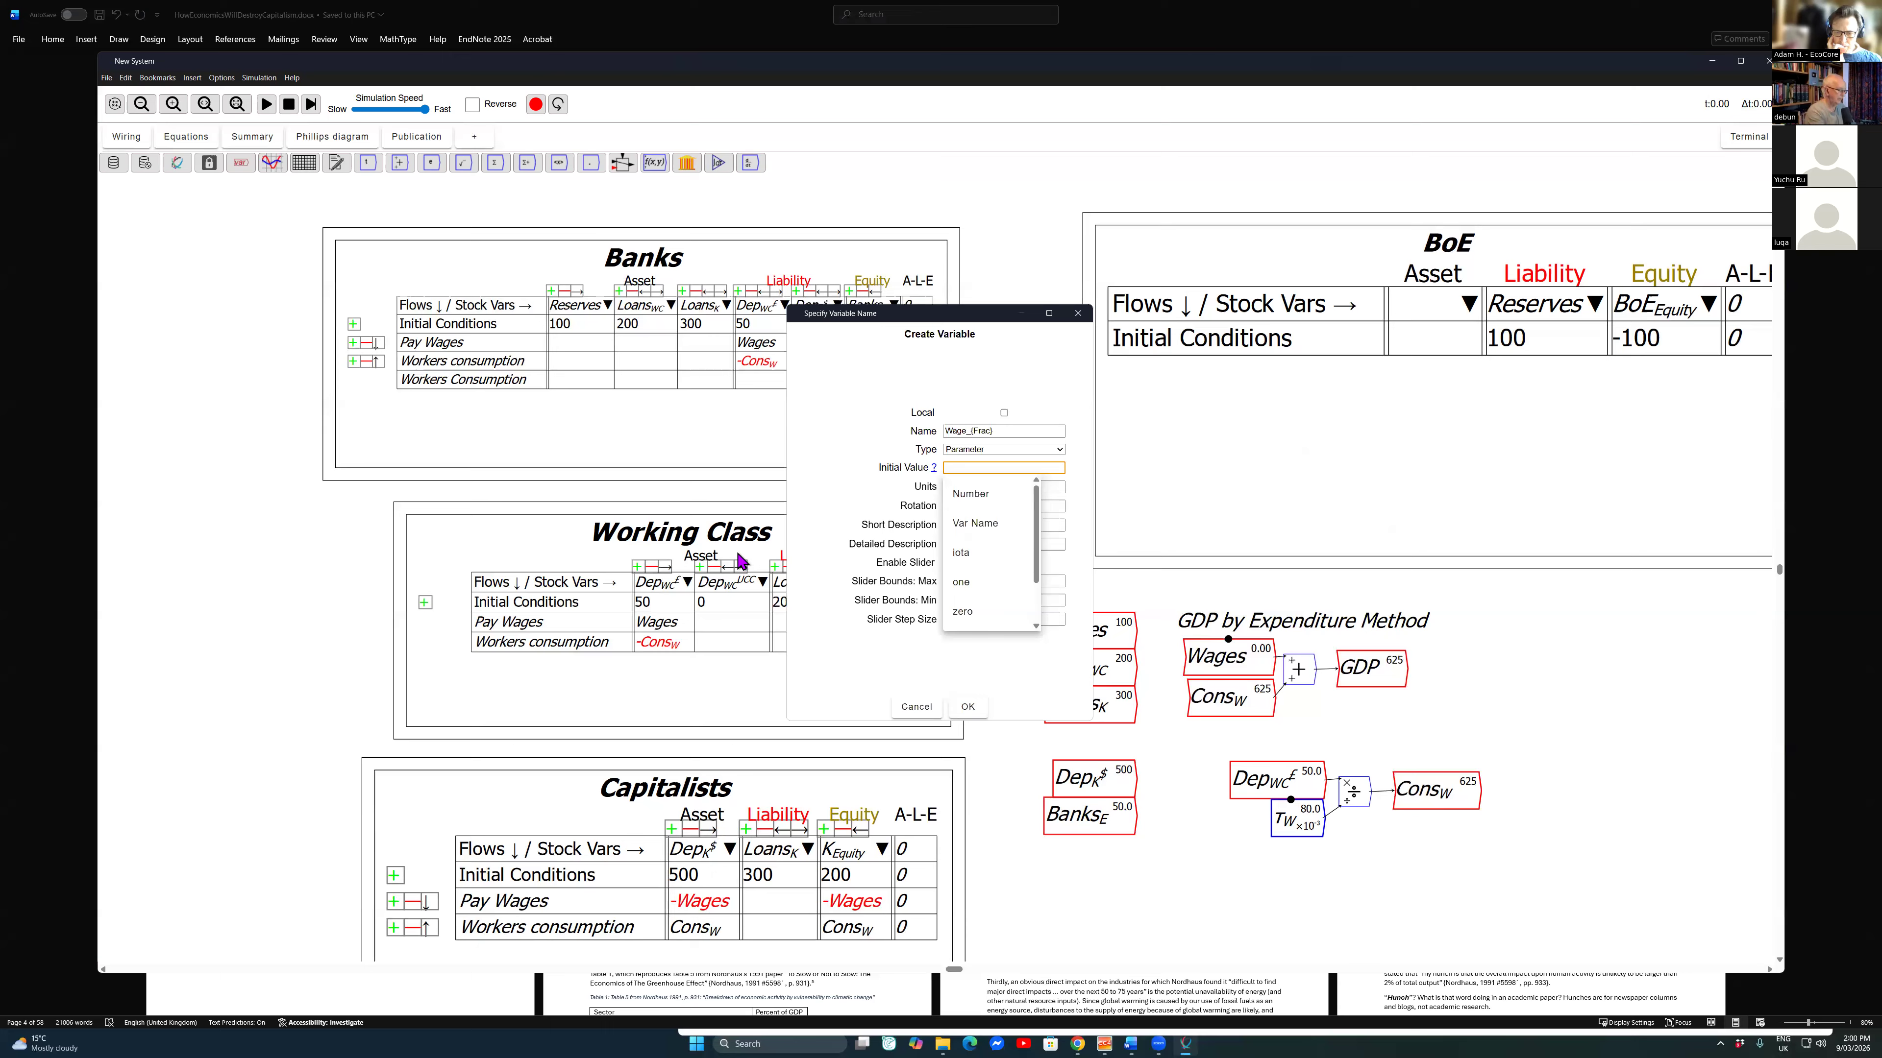
text(.6)
Step: Enable the Wage_{Frac} slider with maximum 0.7, minimum 0.4 and step size 0.01, create the parameter and place it below GDP
key(Tab)
key(Tab)
key(Tab)
key(Tab)
key(Tab)
key(space)
key(Tab)
text(0.7)
key(Tab)
text(0)
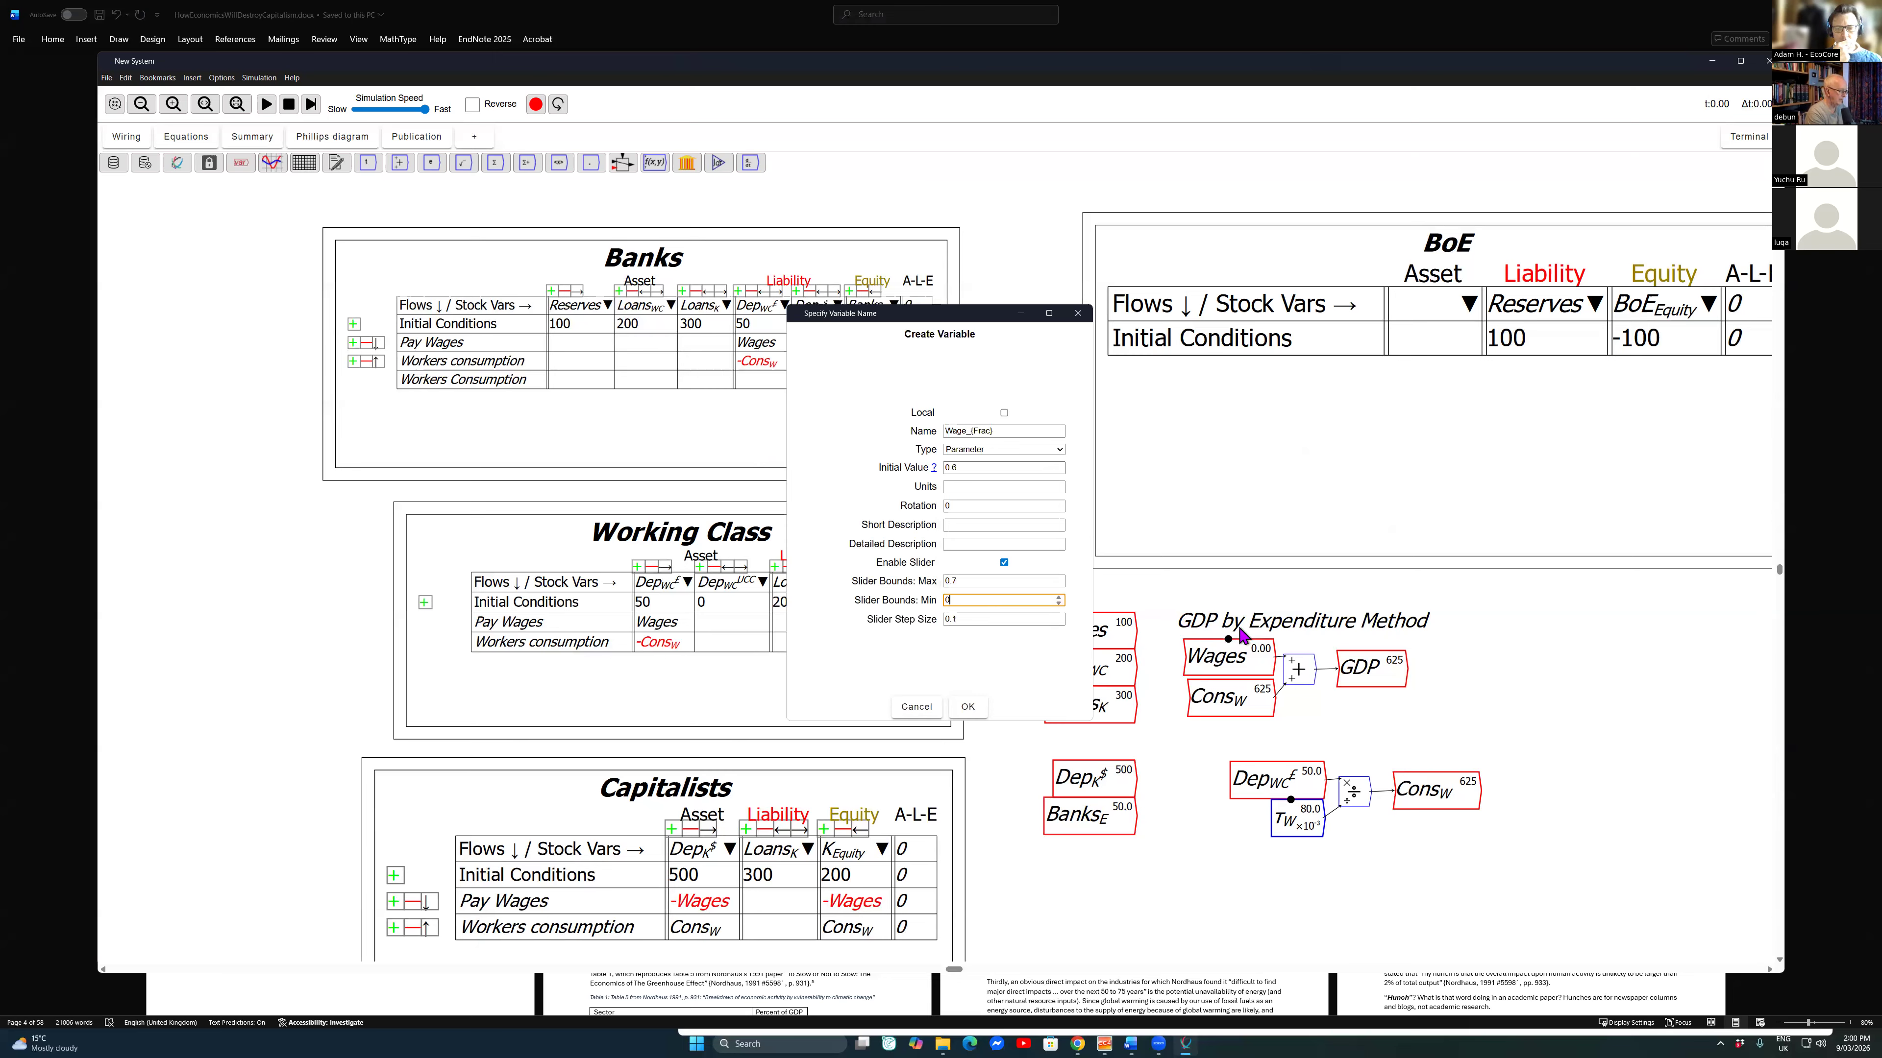
text(.4)
key(Tab)
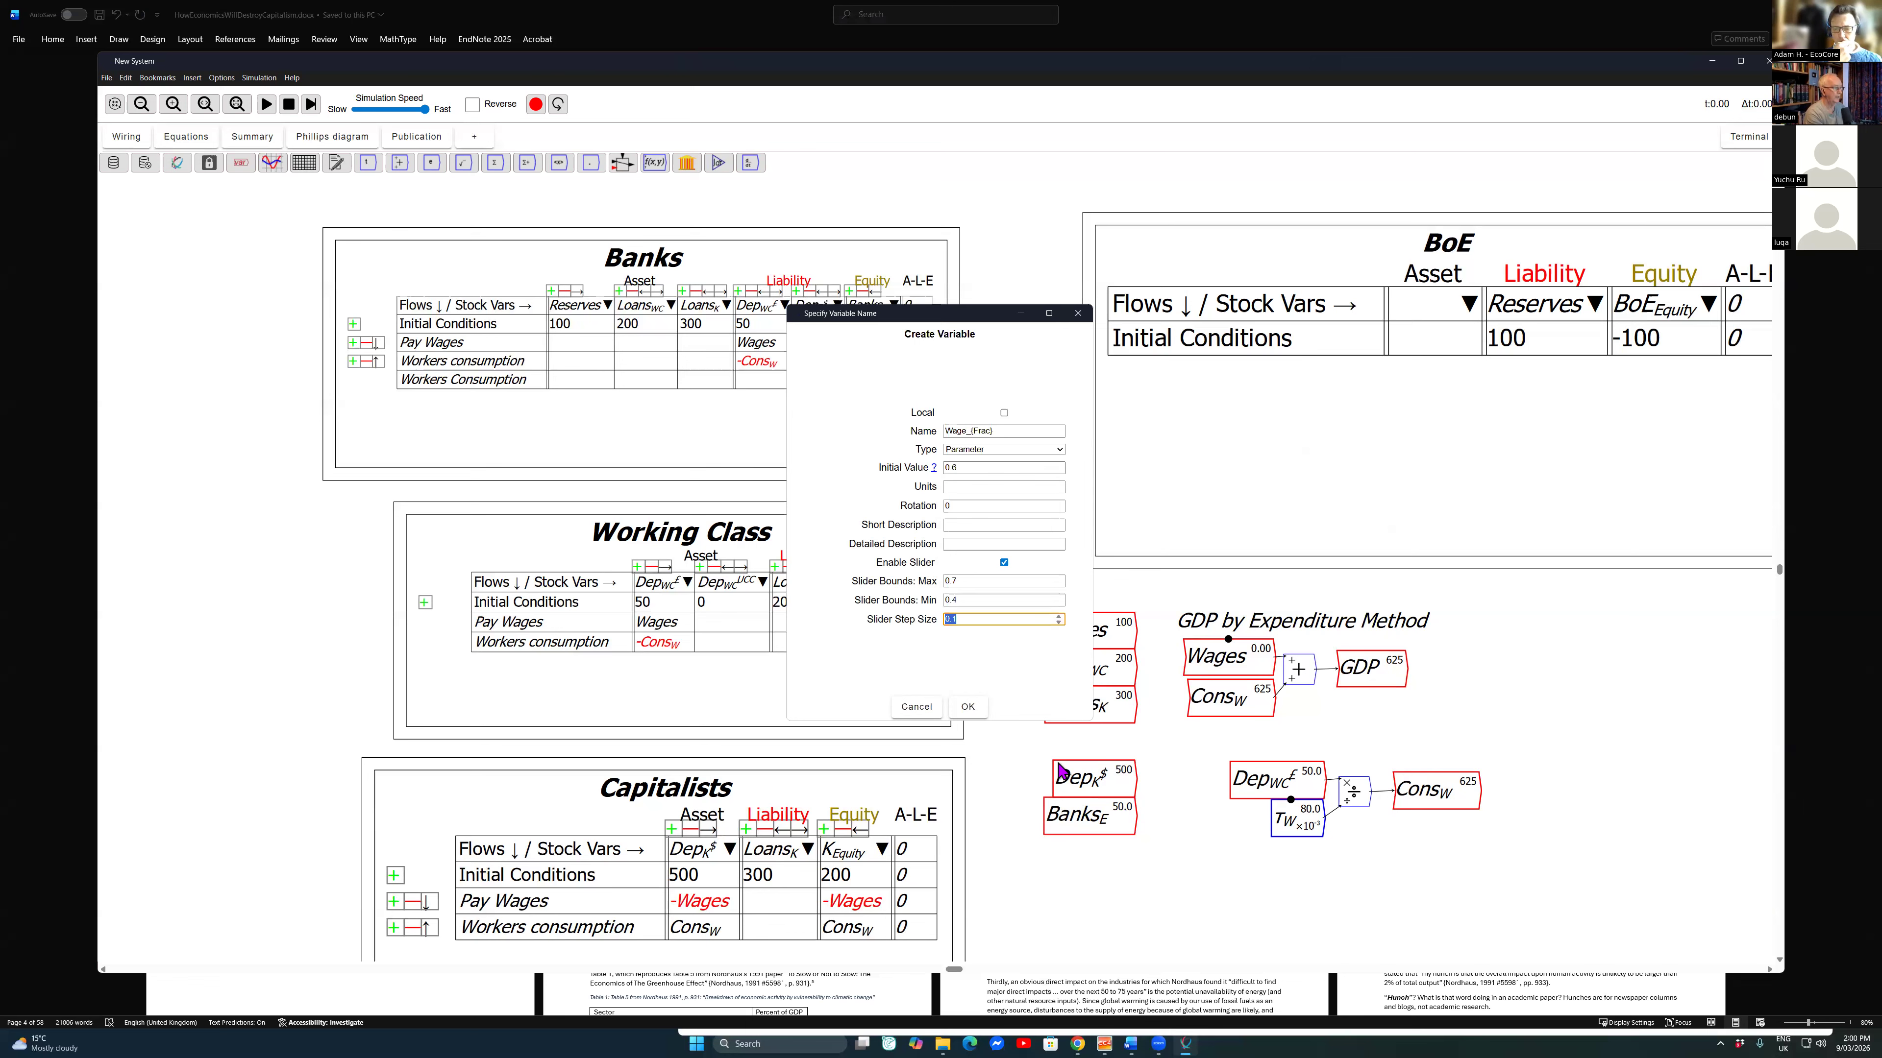
key(Right)
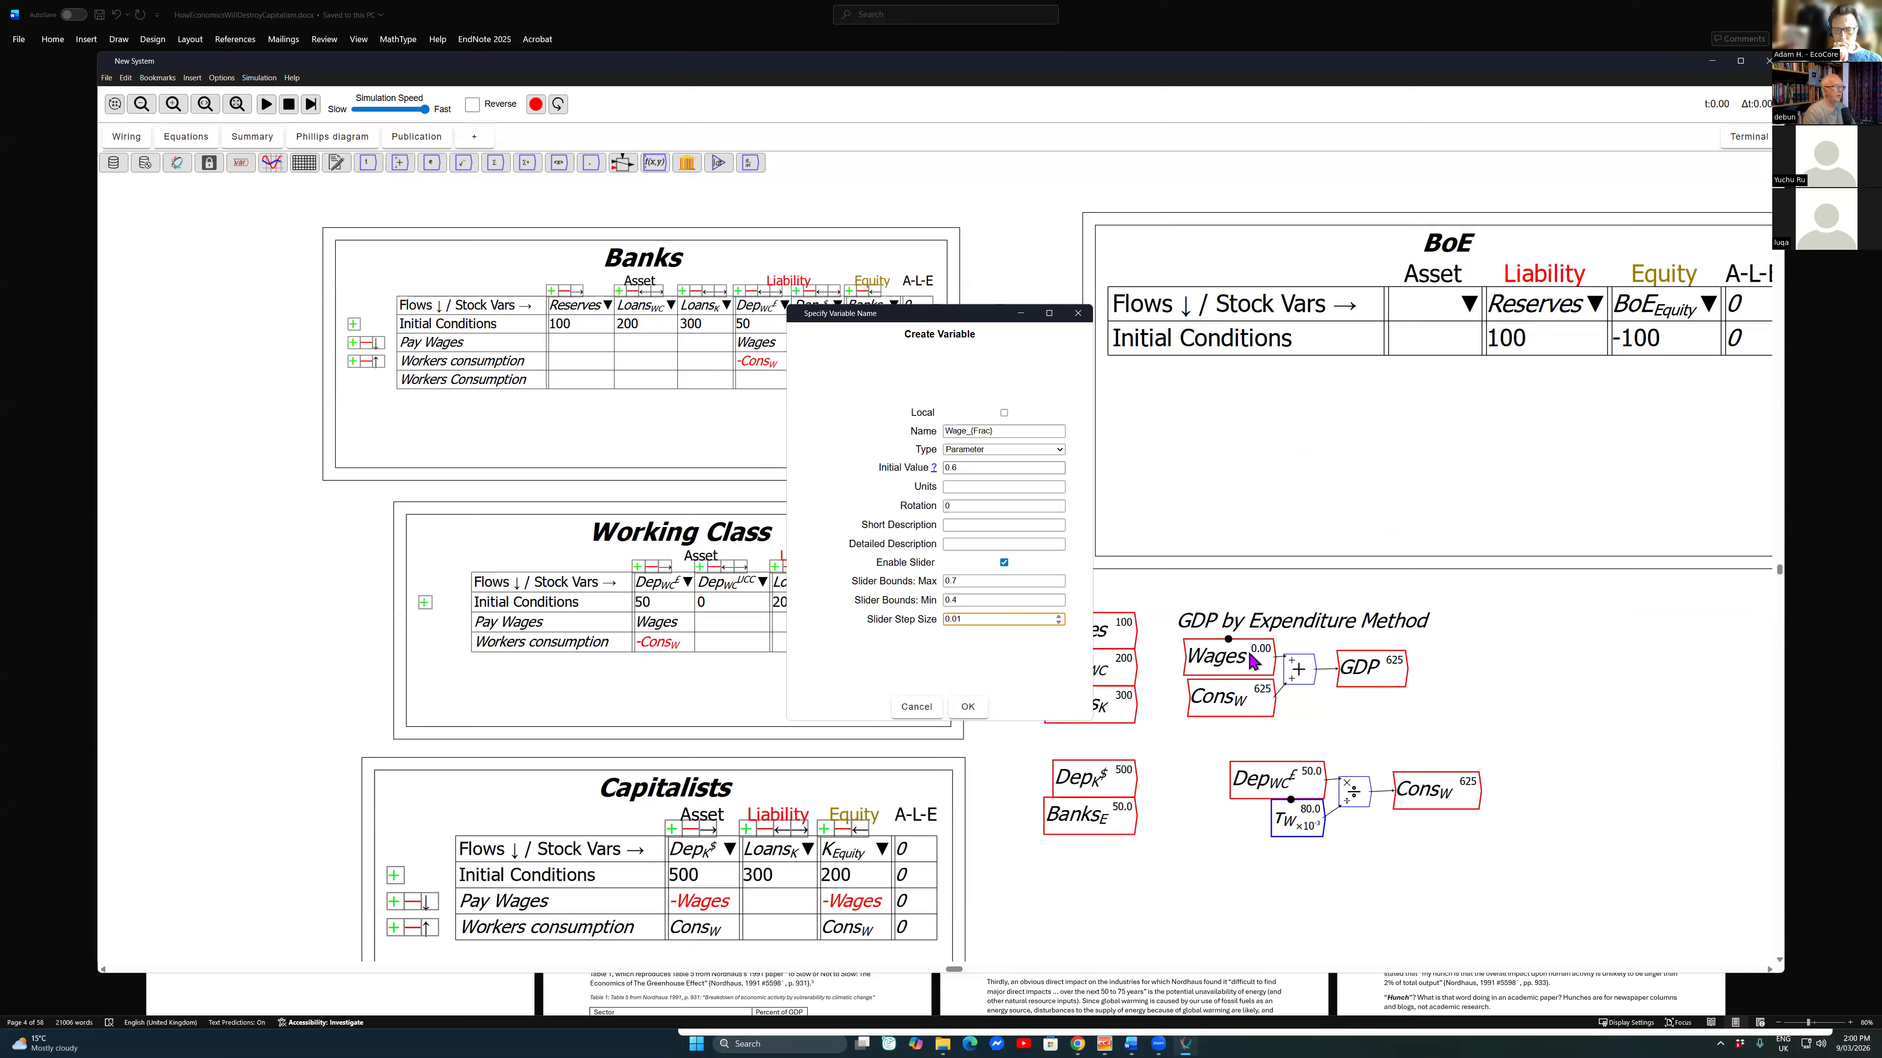
key(Return)
click(1352, 632)
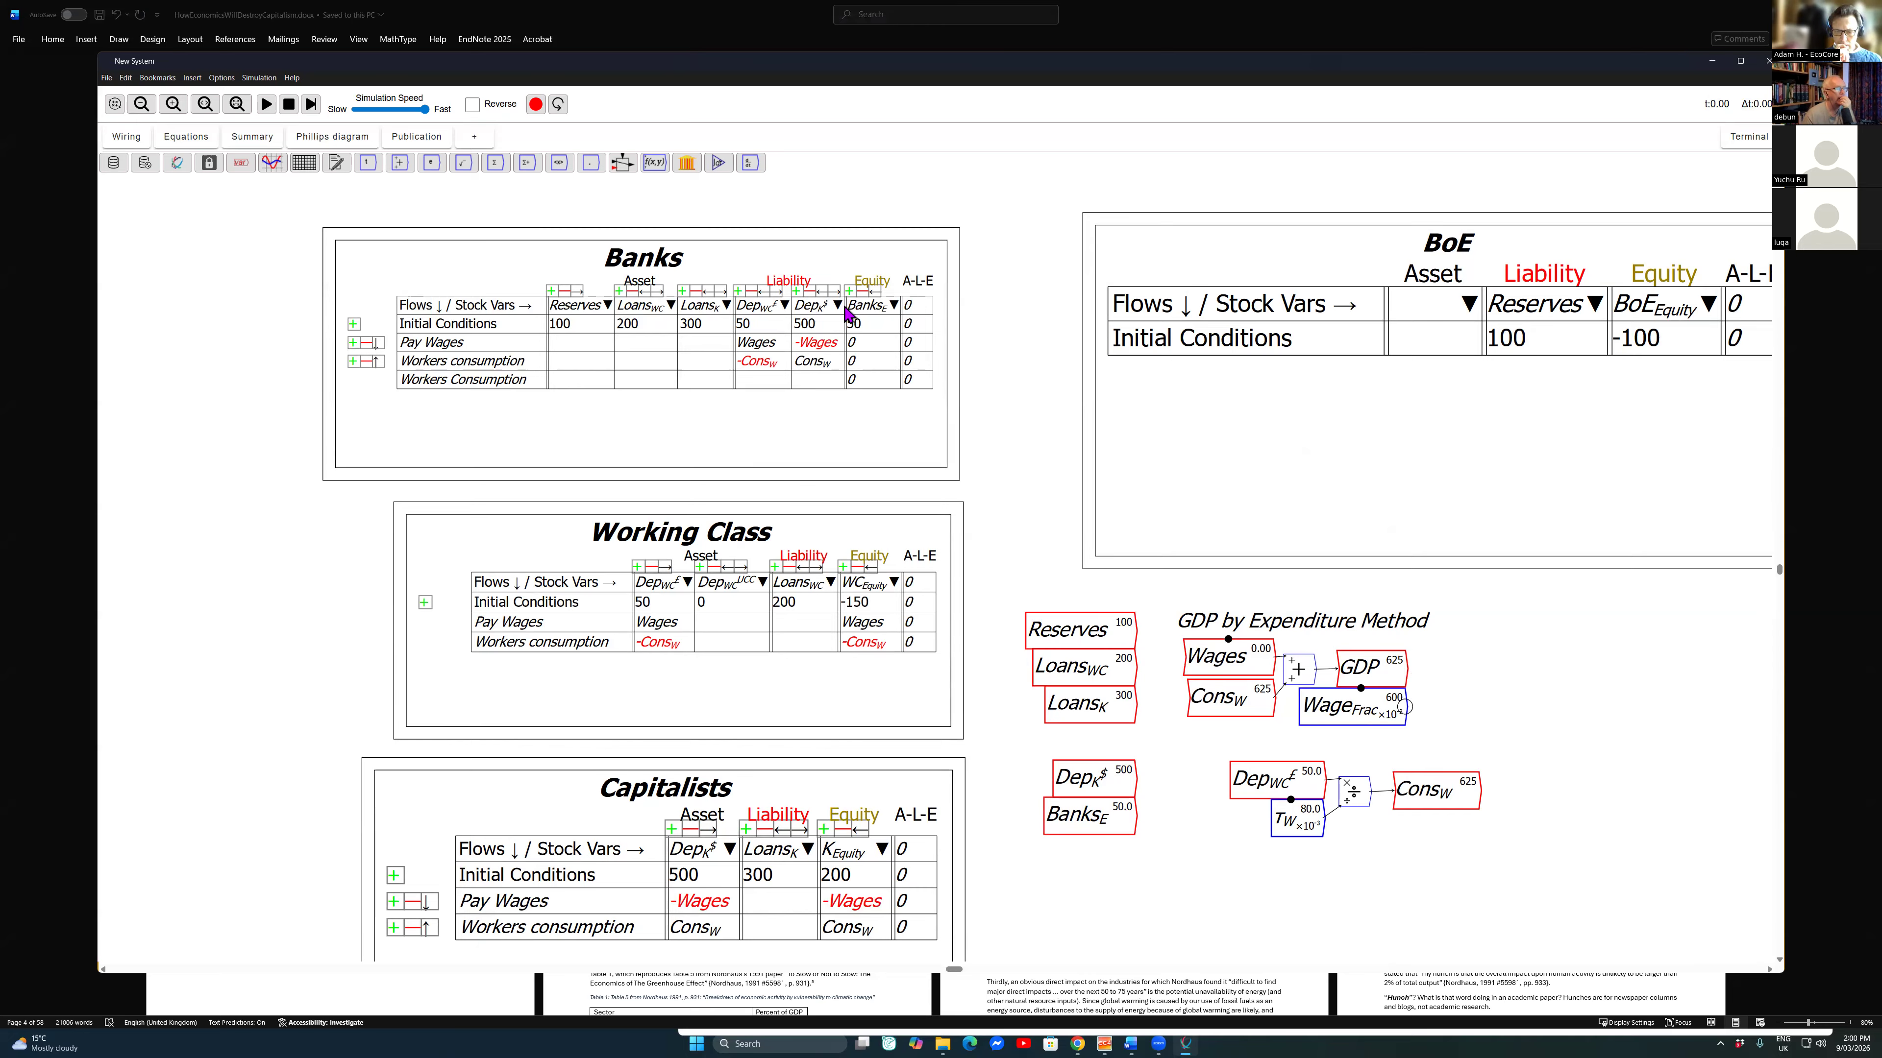
Step: Add a division operator beside GDP and wire GDP and Wage_{Frac} into its inputs
mouse_move(1370, 667)
mouse_down()
mouse_move(1421, 661)
mouse_move(1372, 667)
mouse_up()
key(slash)
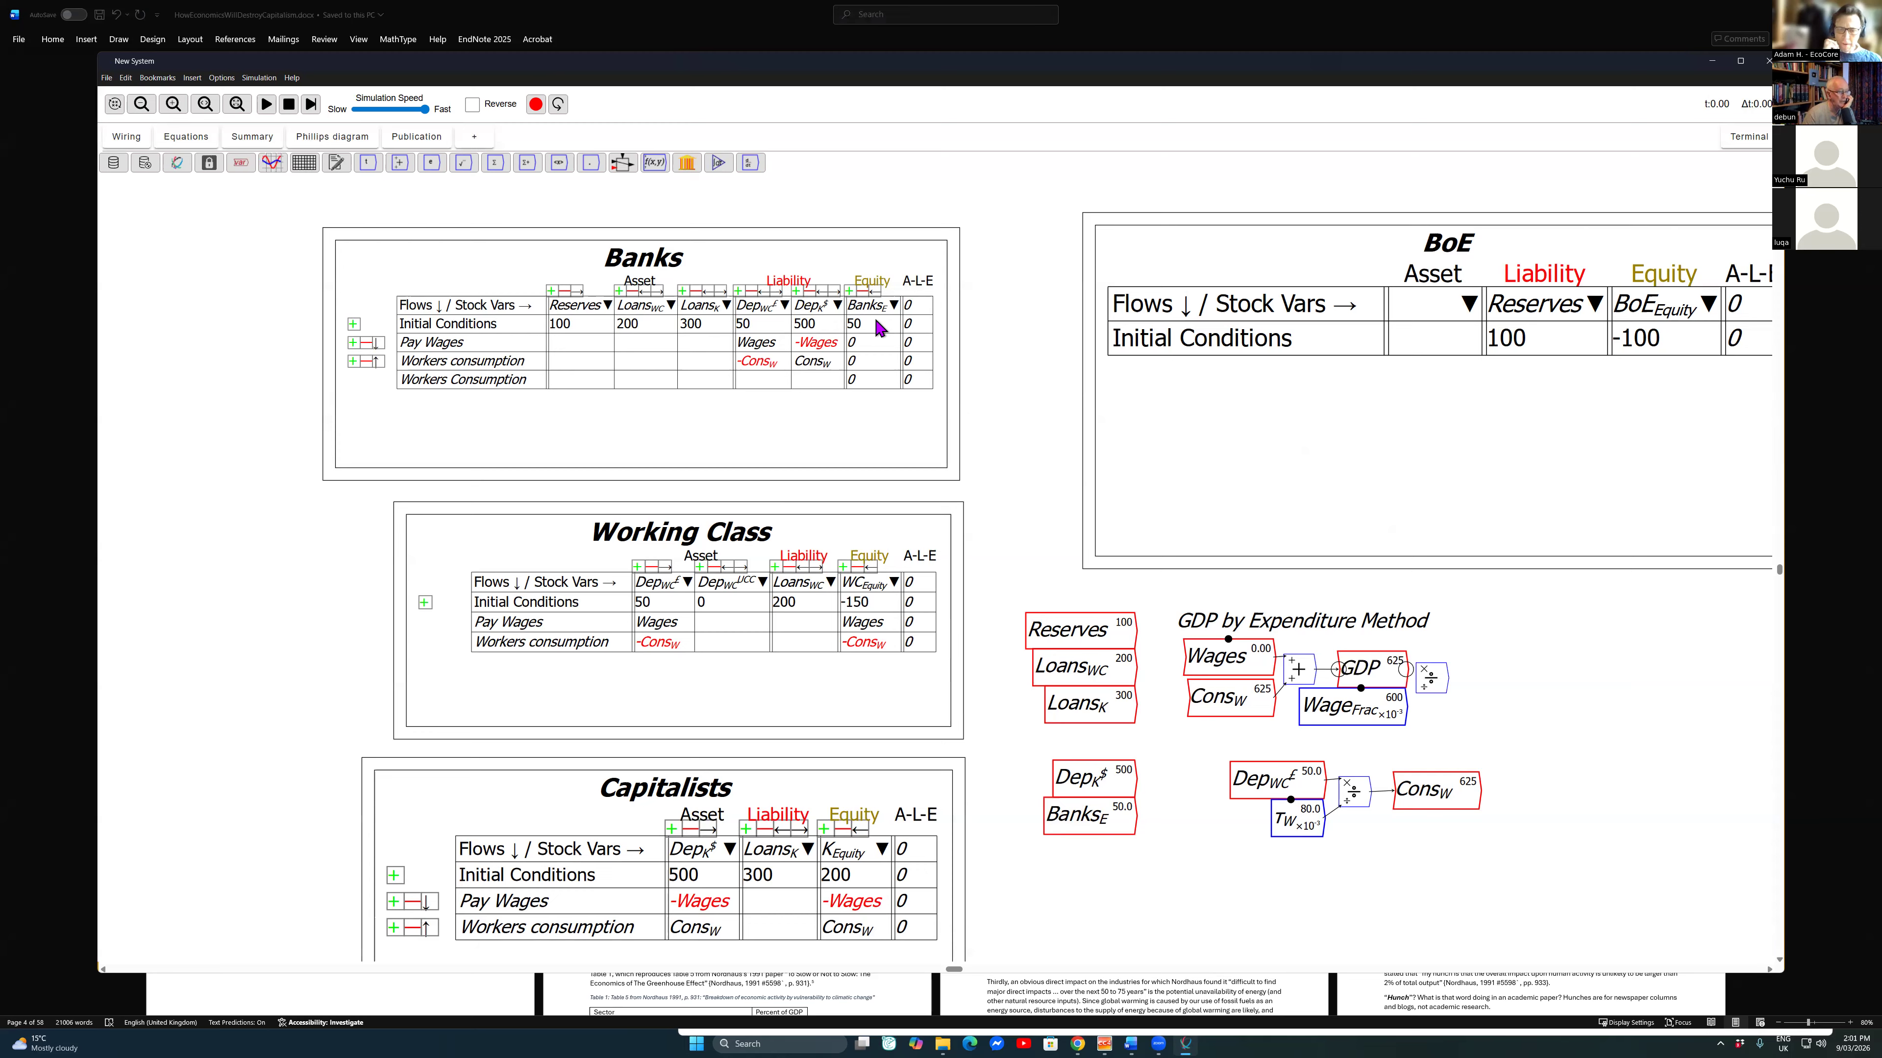
mouse_move(1405, 670)
mouse_down()
mouse_move(1440, 681)
mouse_move(1426, 697)
mouse_up()
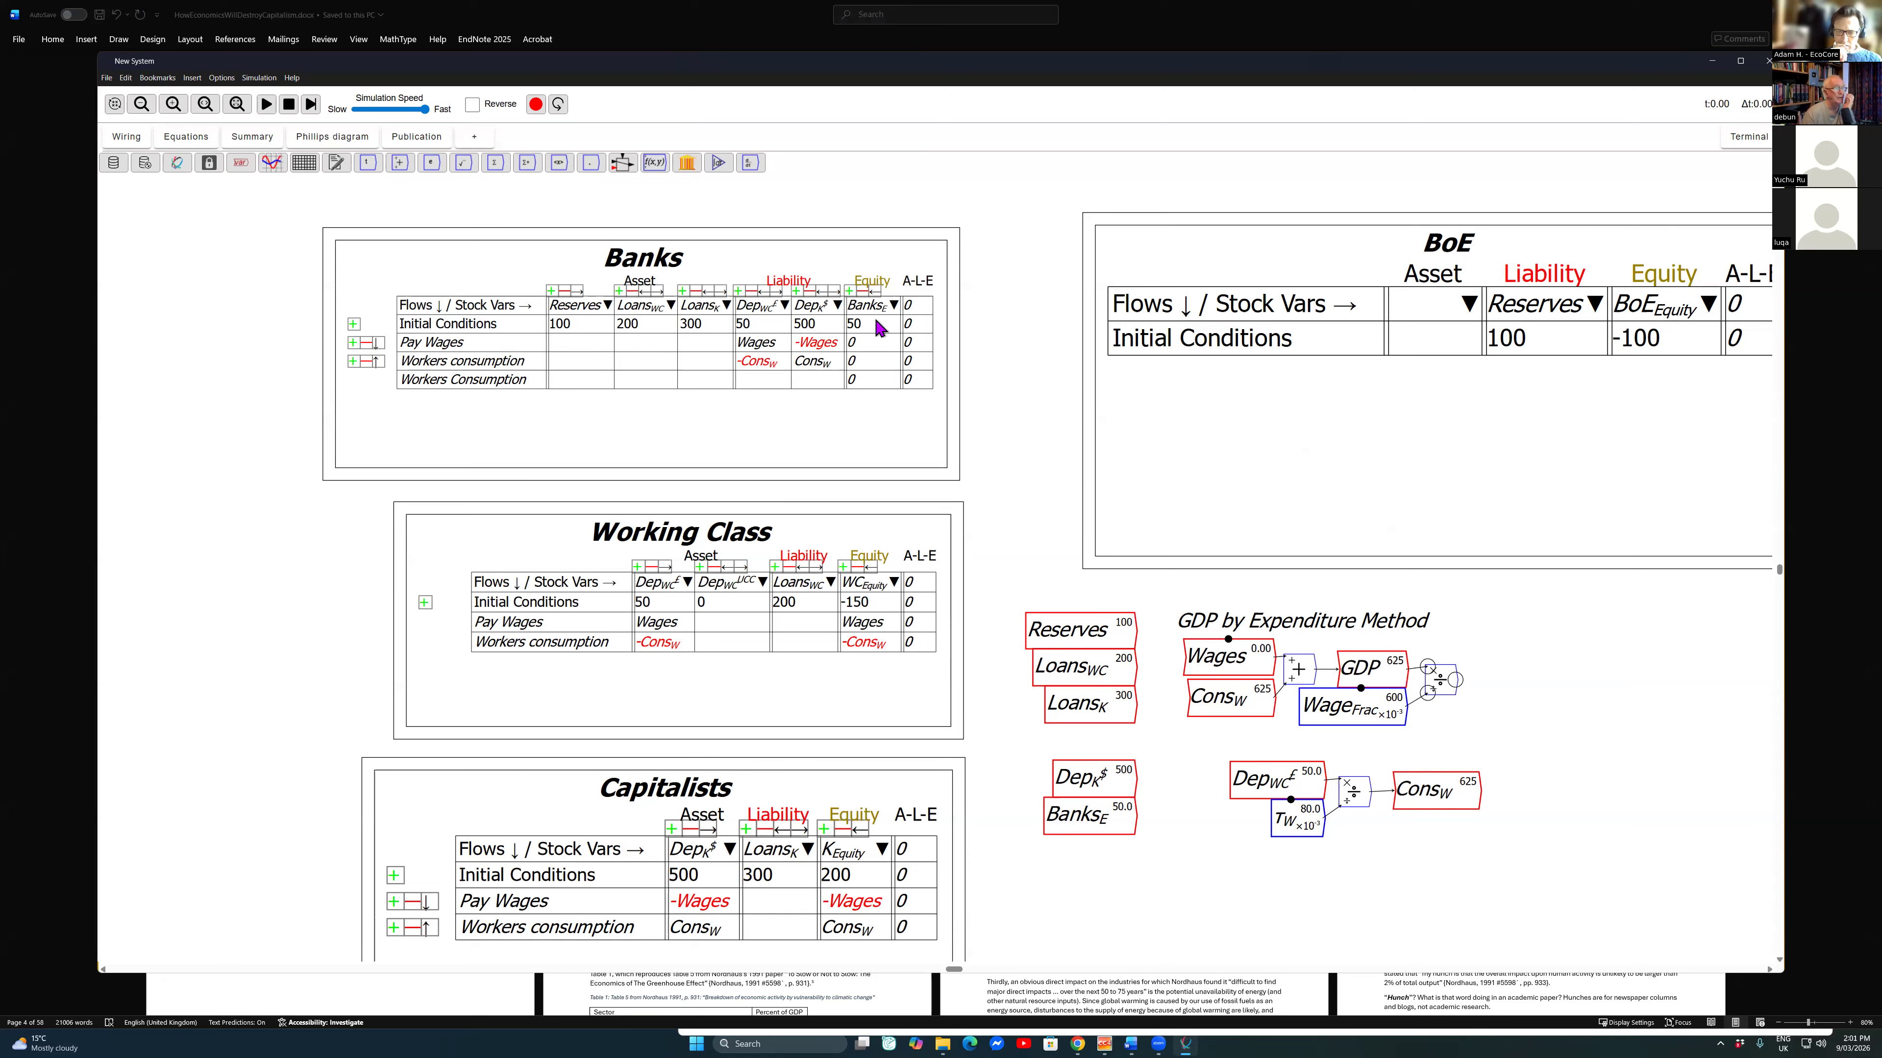
Step: Try to wire the GDP and Wage_{Frac} quotient into a copy of the Wages variable, and delete that copy
drag(1155, 659, 1235, 664)
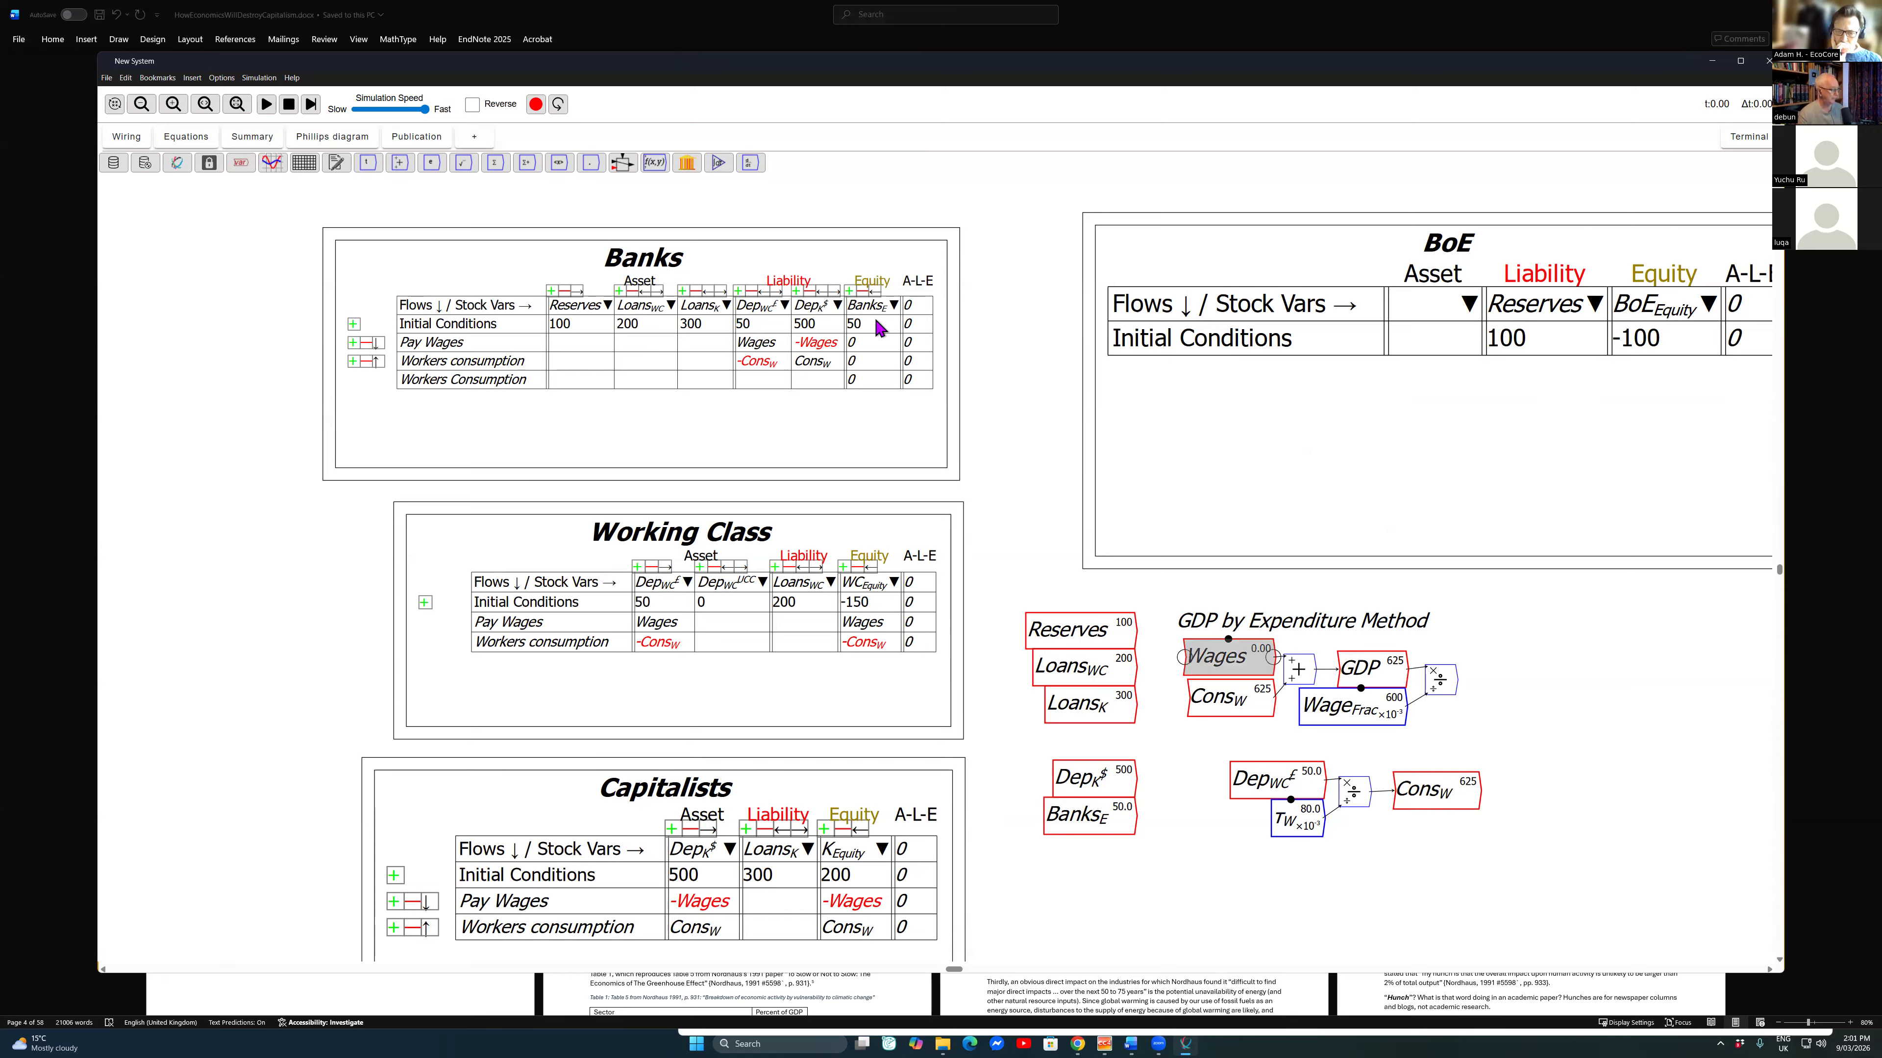
key(ctrl+v)
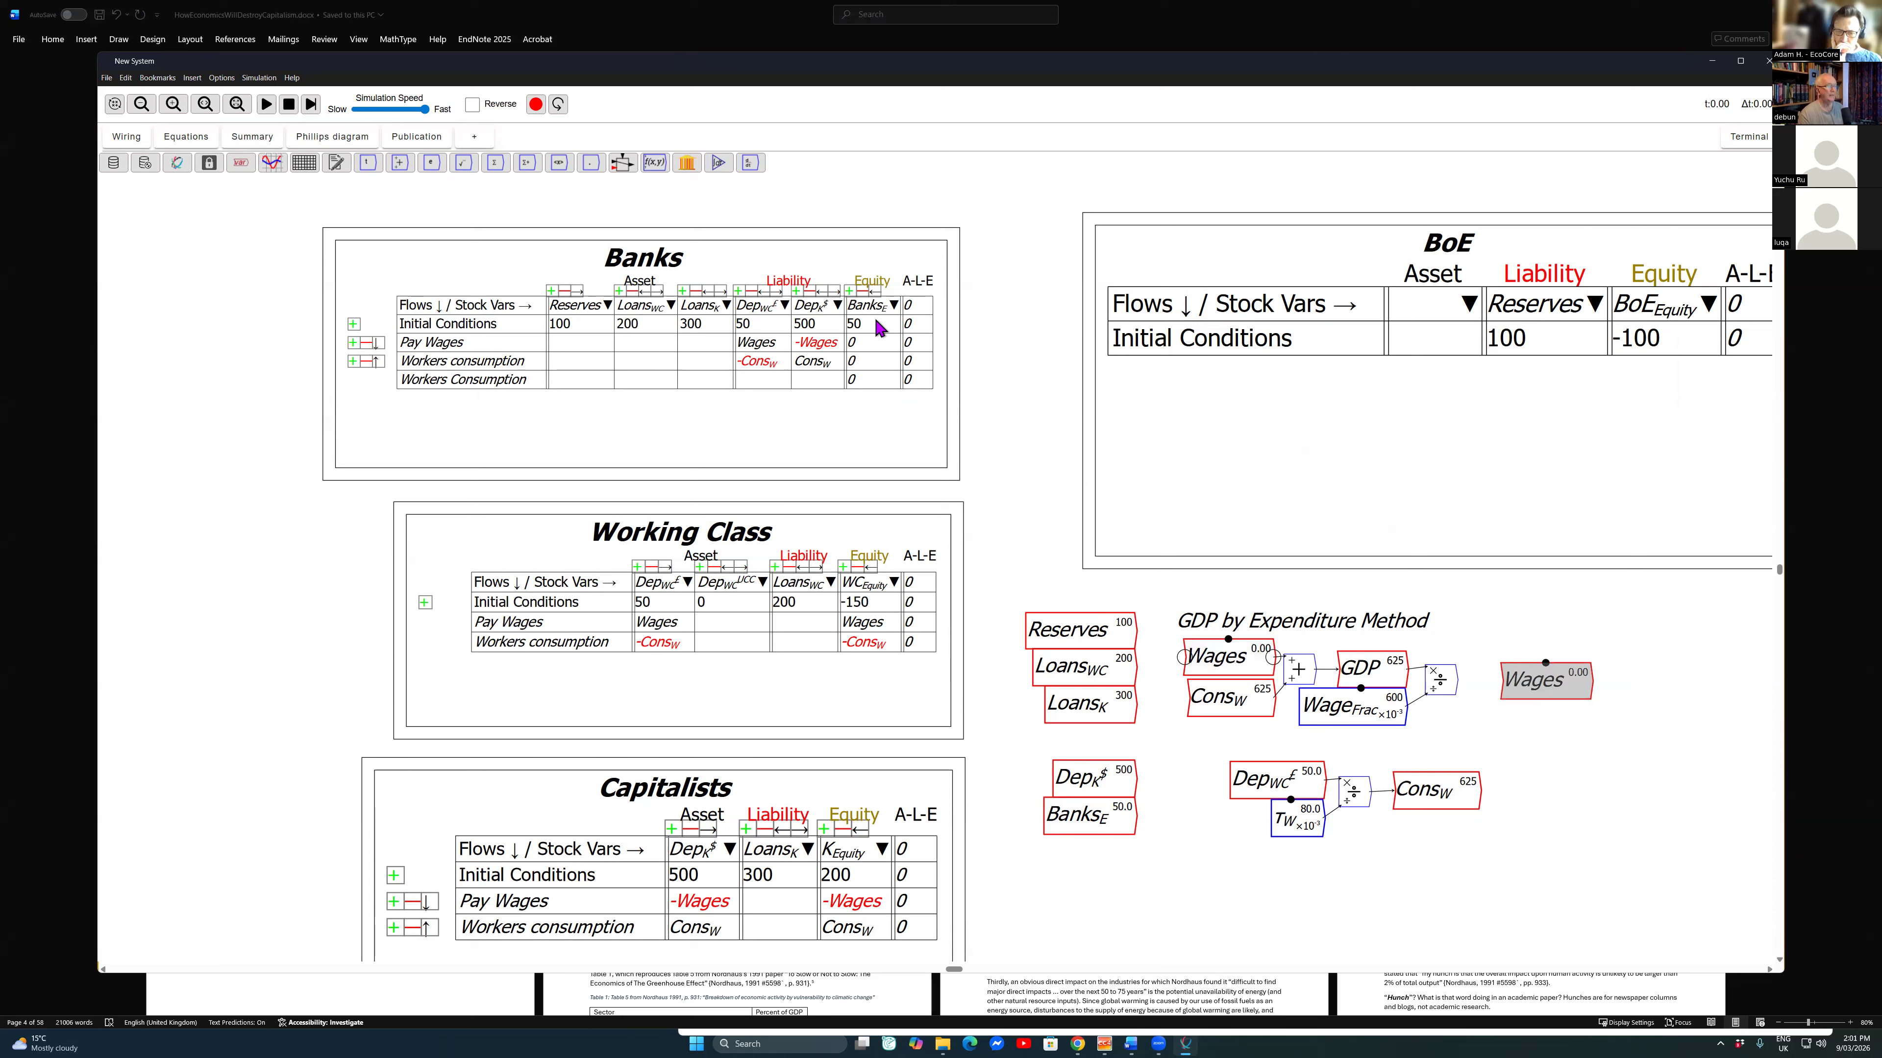
click(1546, 681)
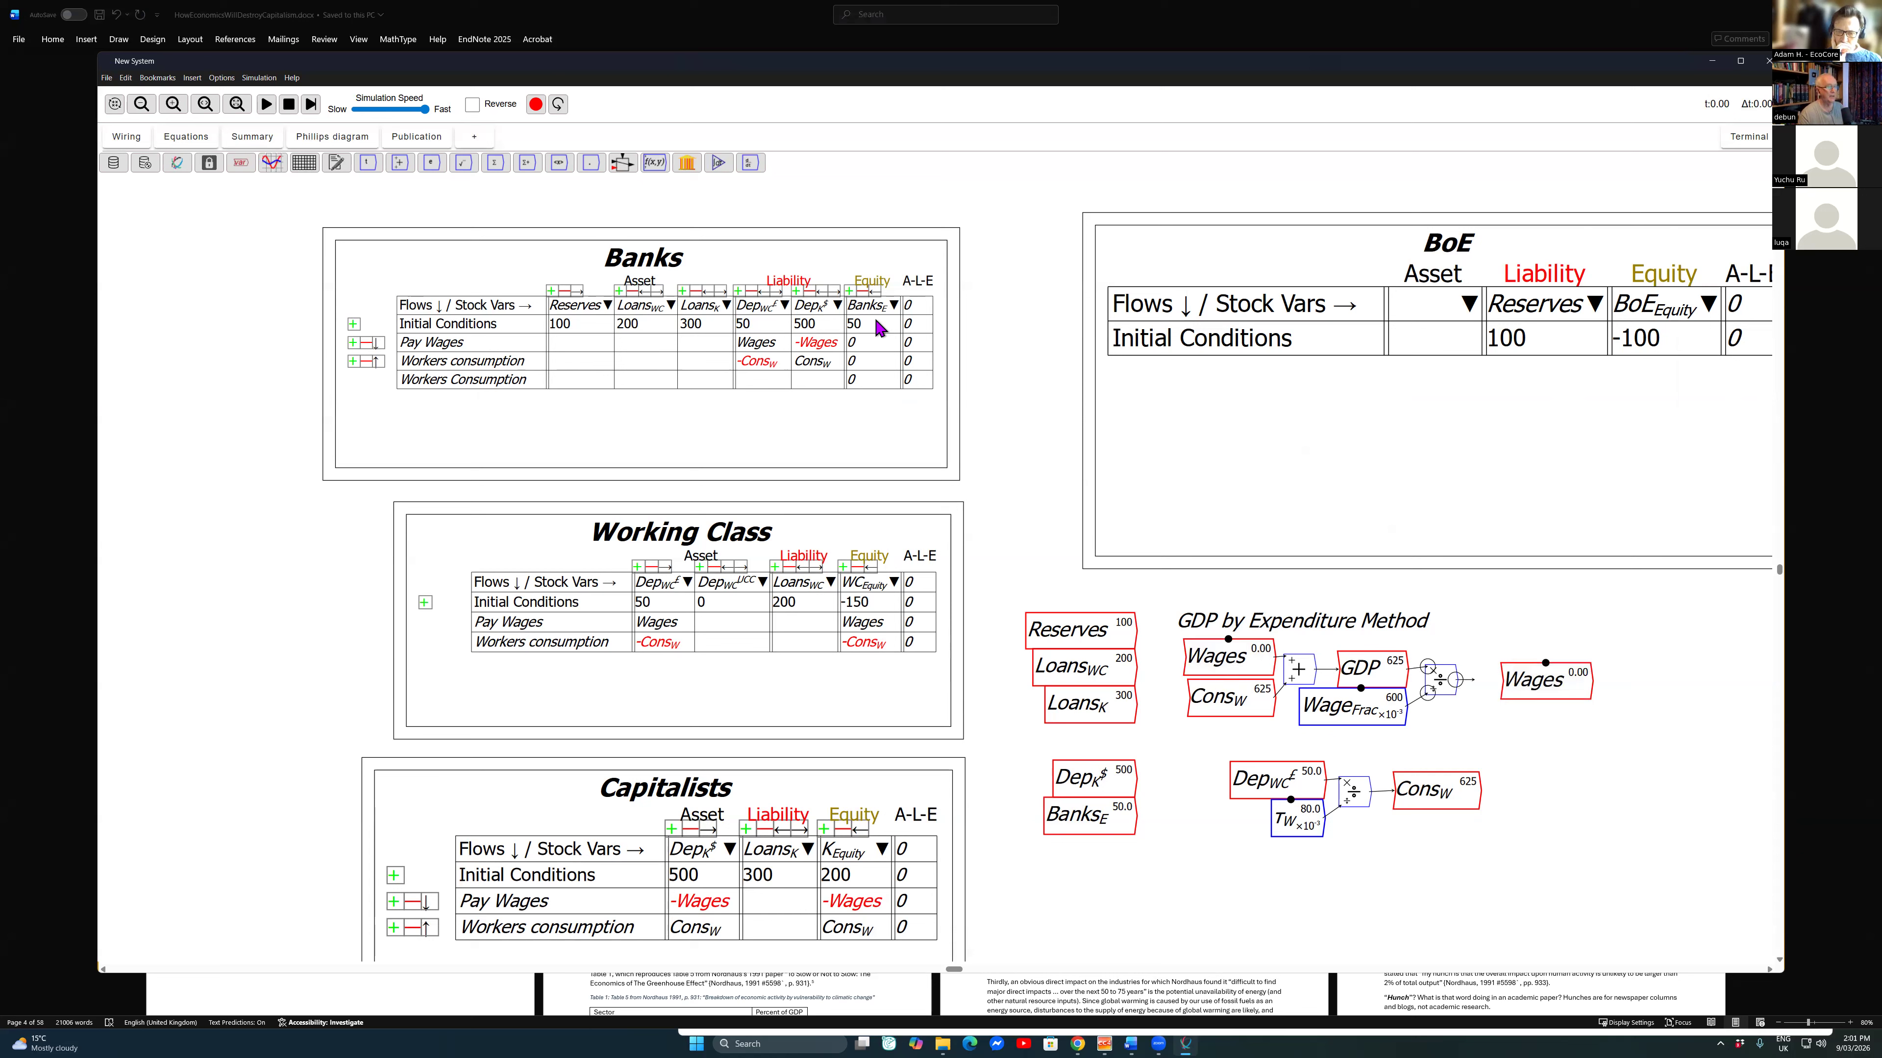
drag(1456, 680, 1503, 680)
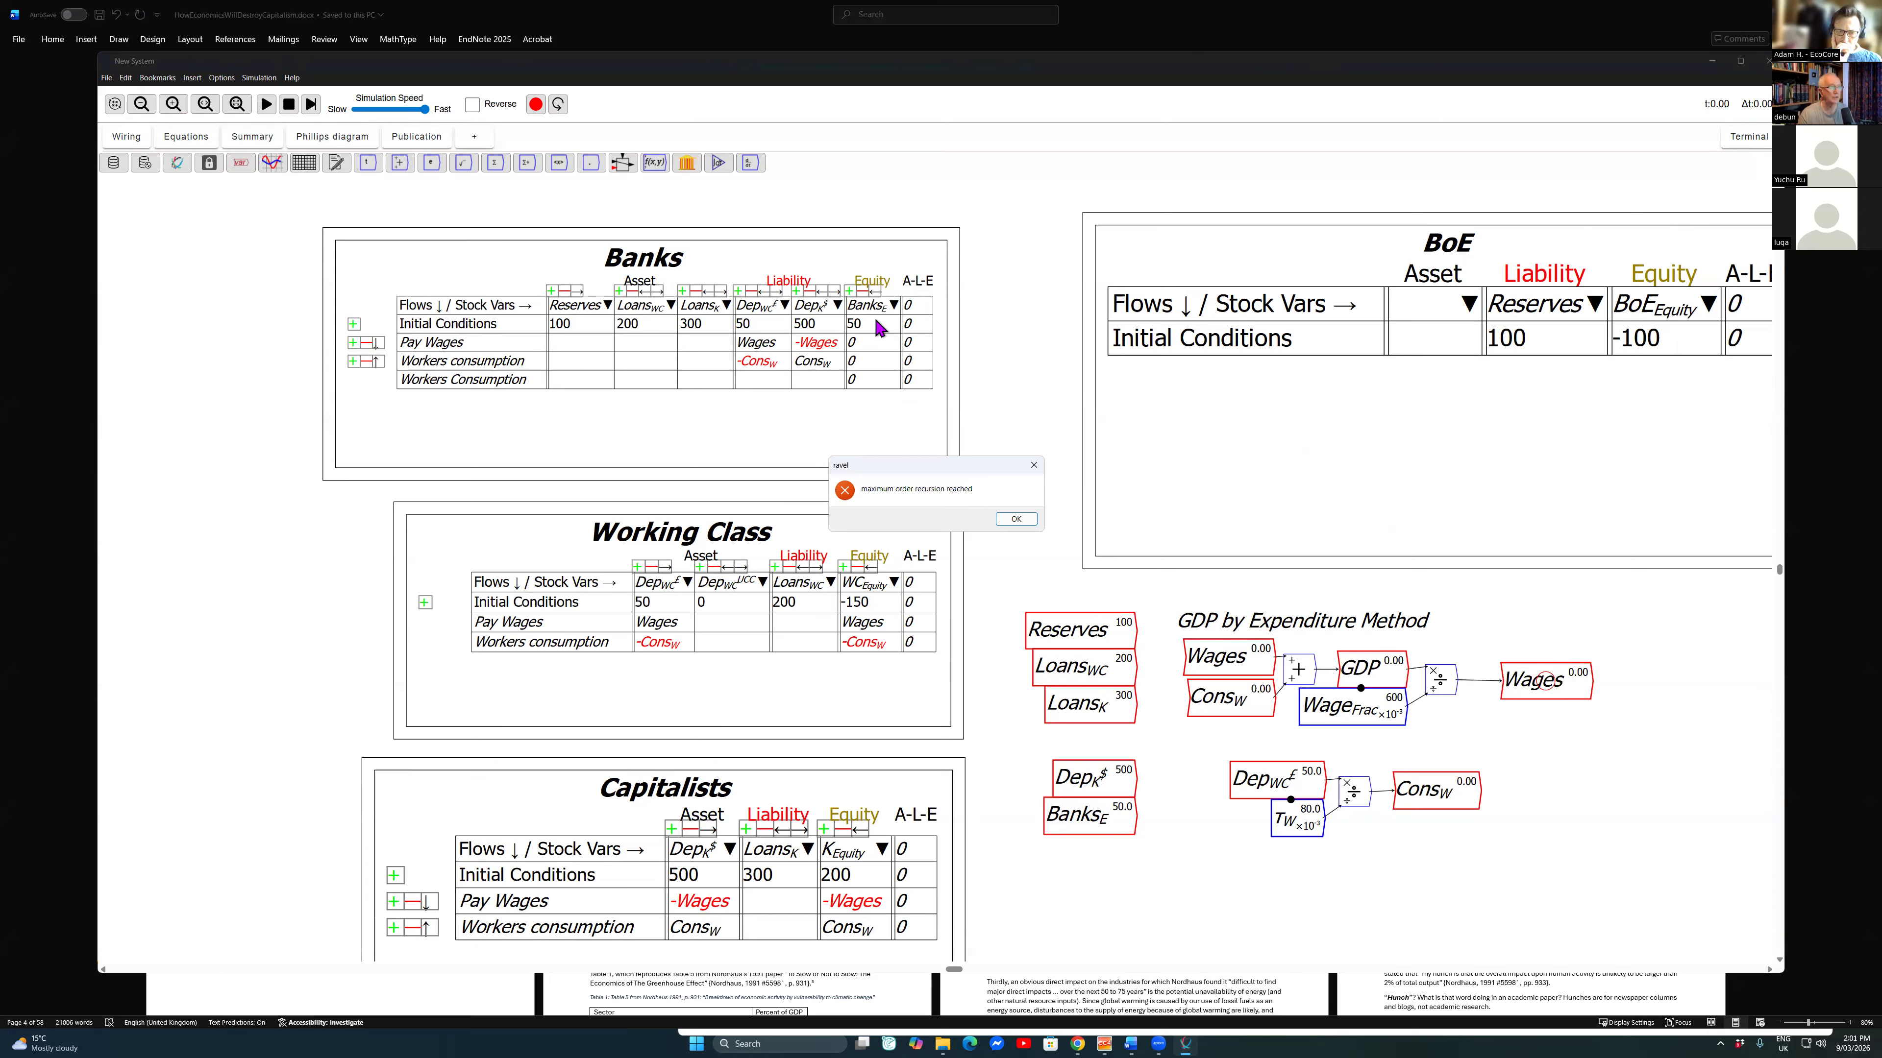
key(Return)
key(Return)
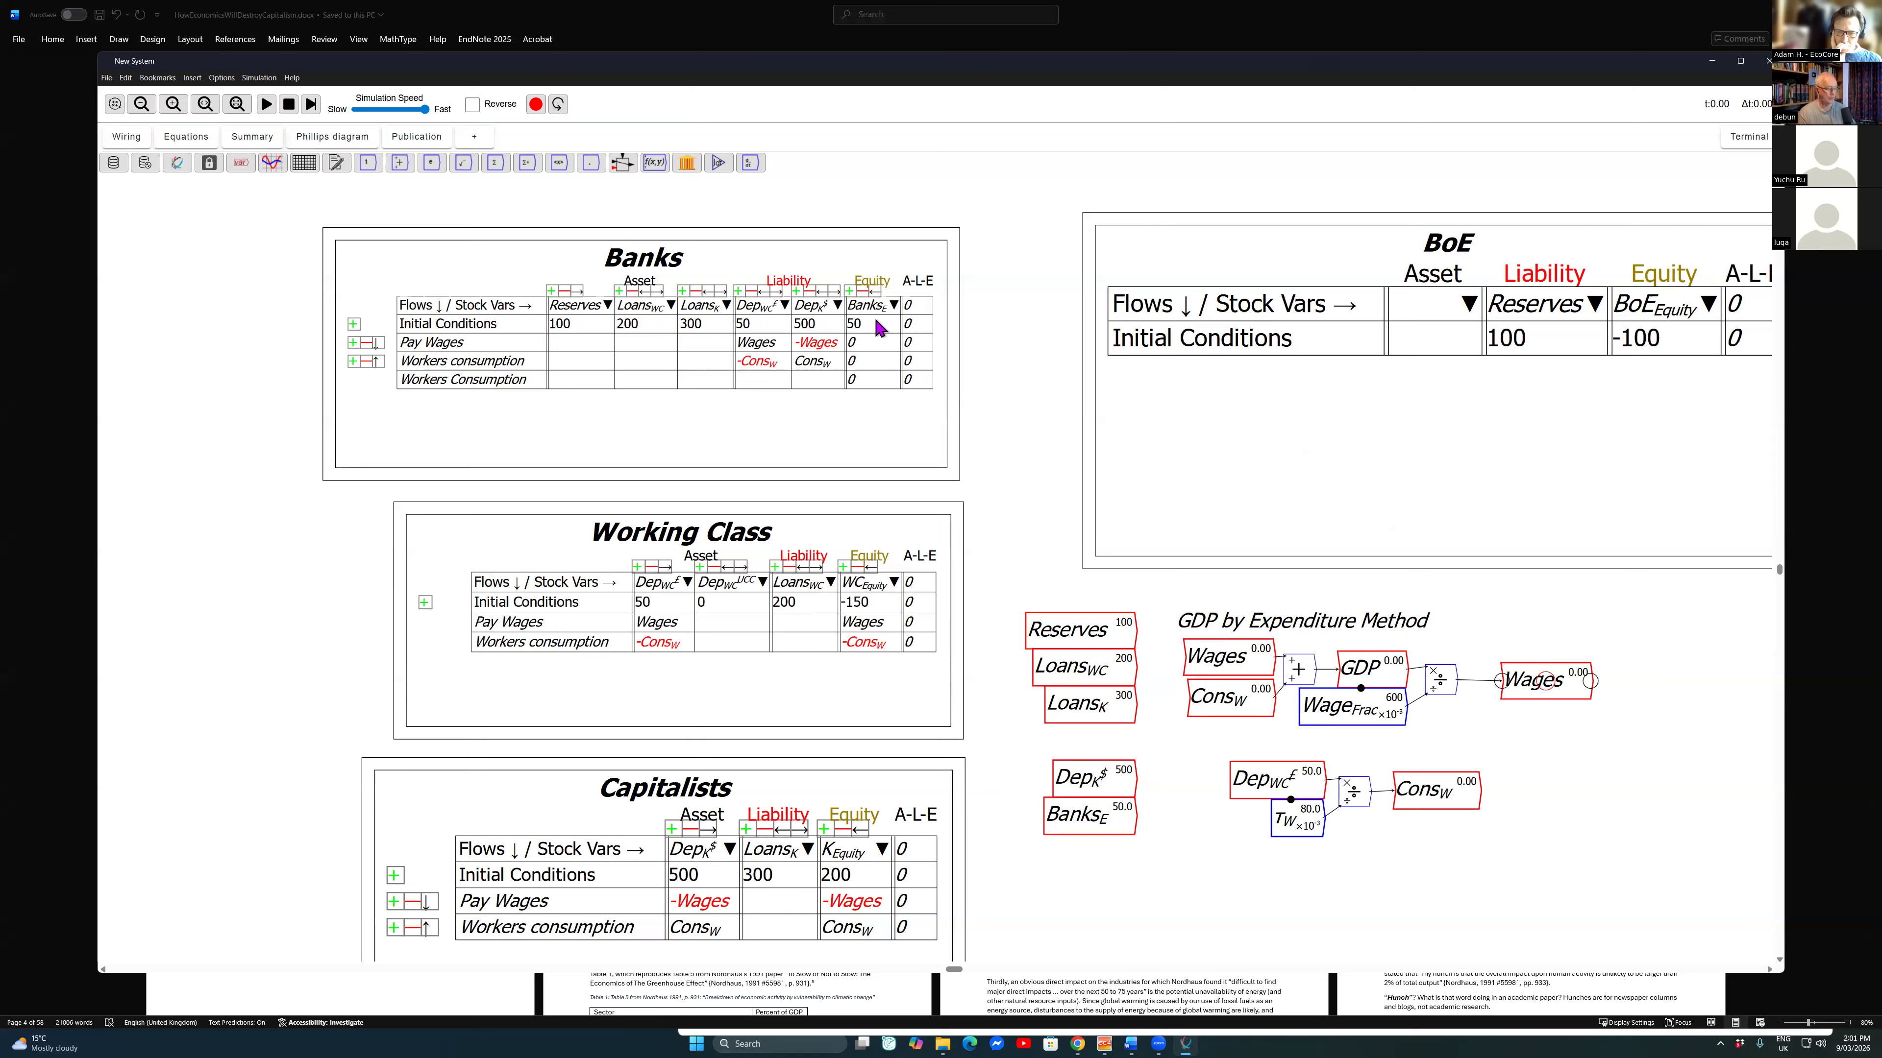
key(Delete)
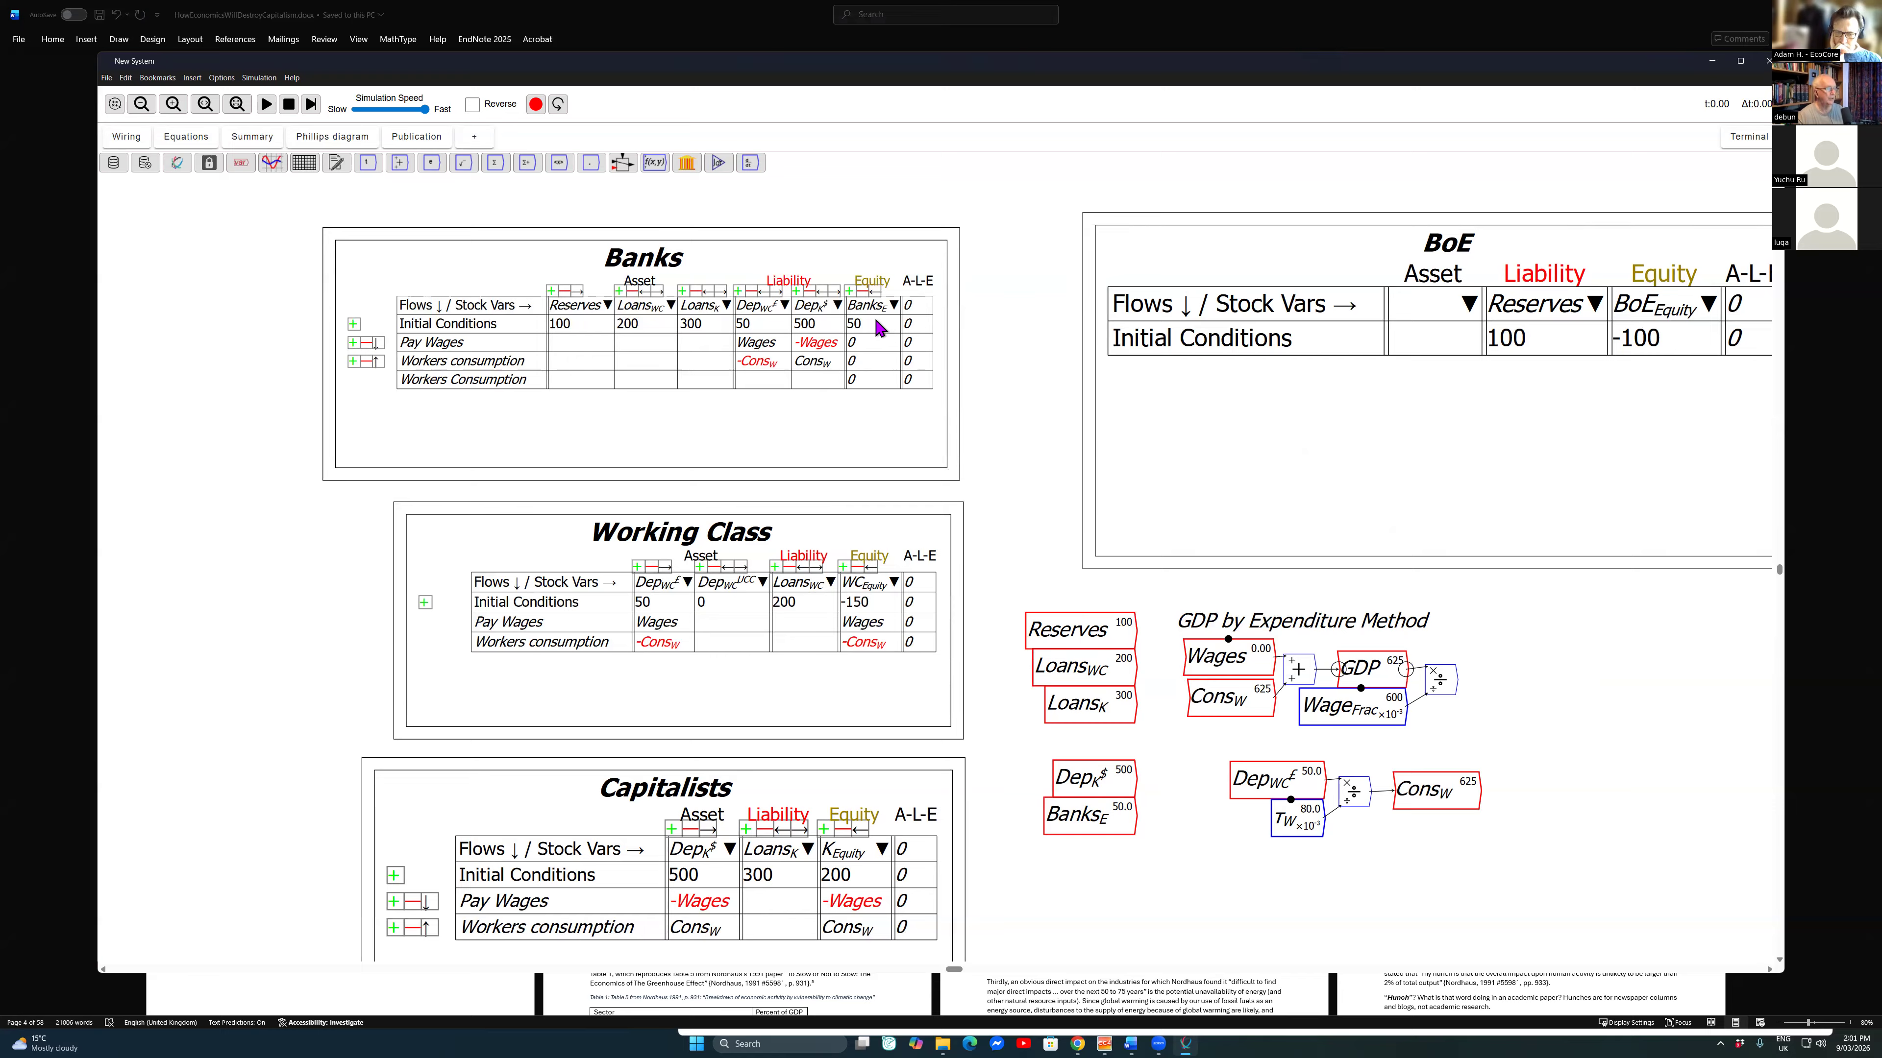
Step: Move the worker consumption wiring group down and pull the capitalists' deposits variable out into the space above it
mouse_move(1200, 747)
mouse_down()
mouse_move(1437, 800)
mouse_move(1451, 825)
mouse_up()
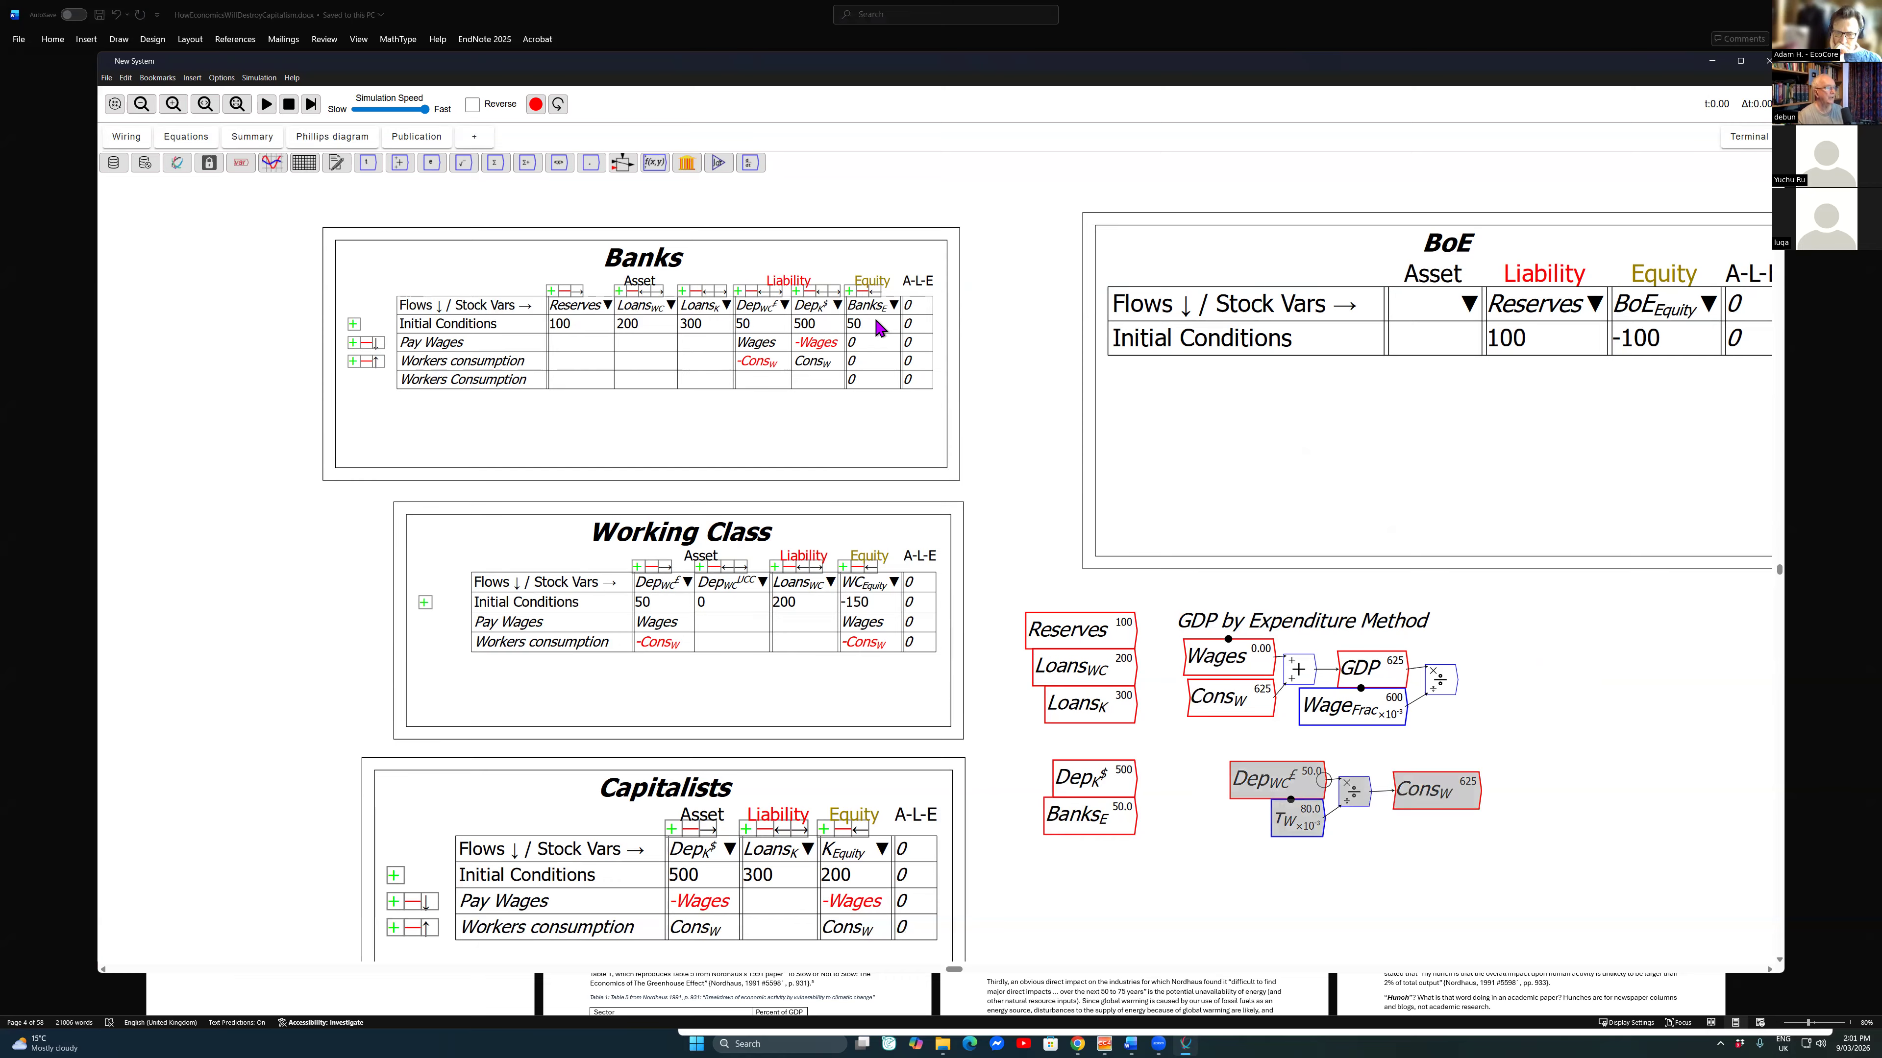
drag(1271, 780, 1278, 892)
drag(1090, 778, 1250, 784)
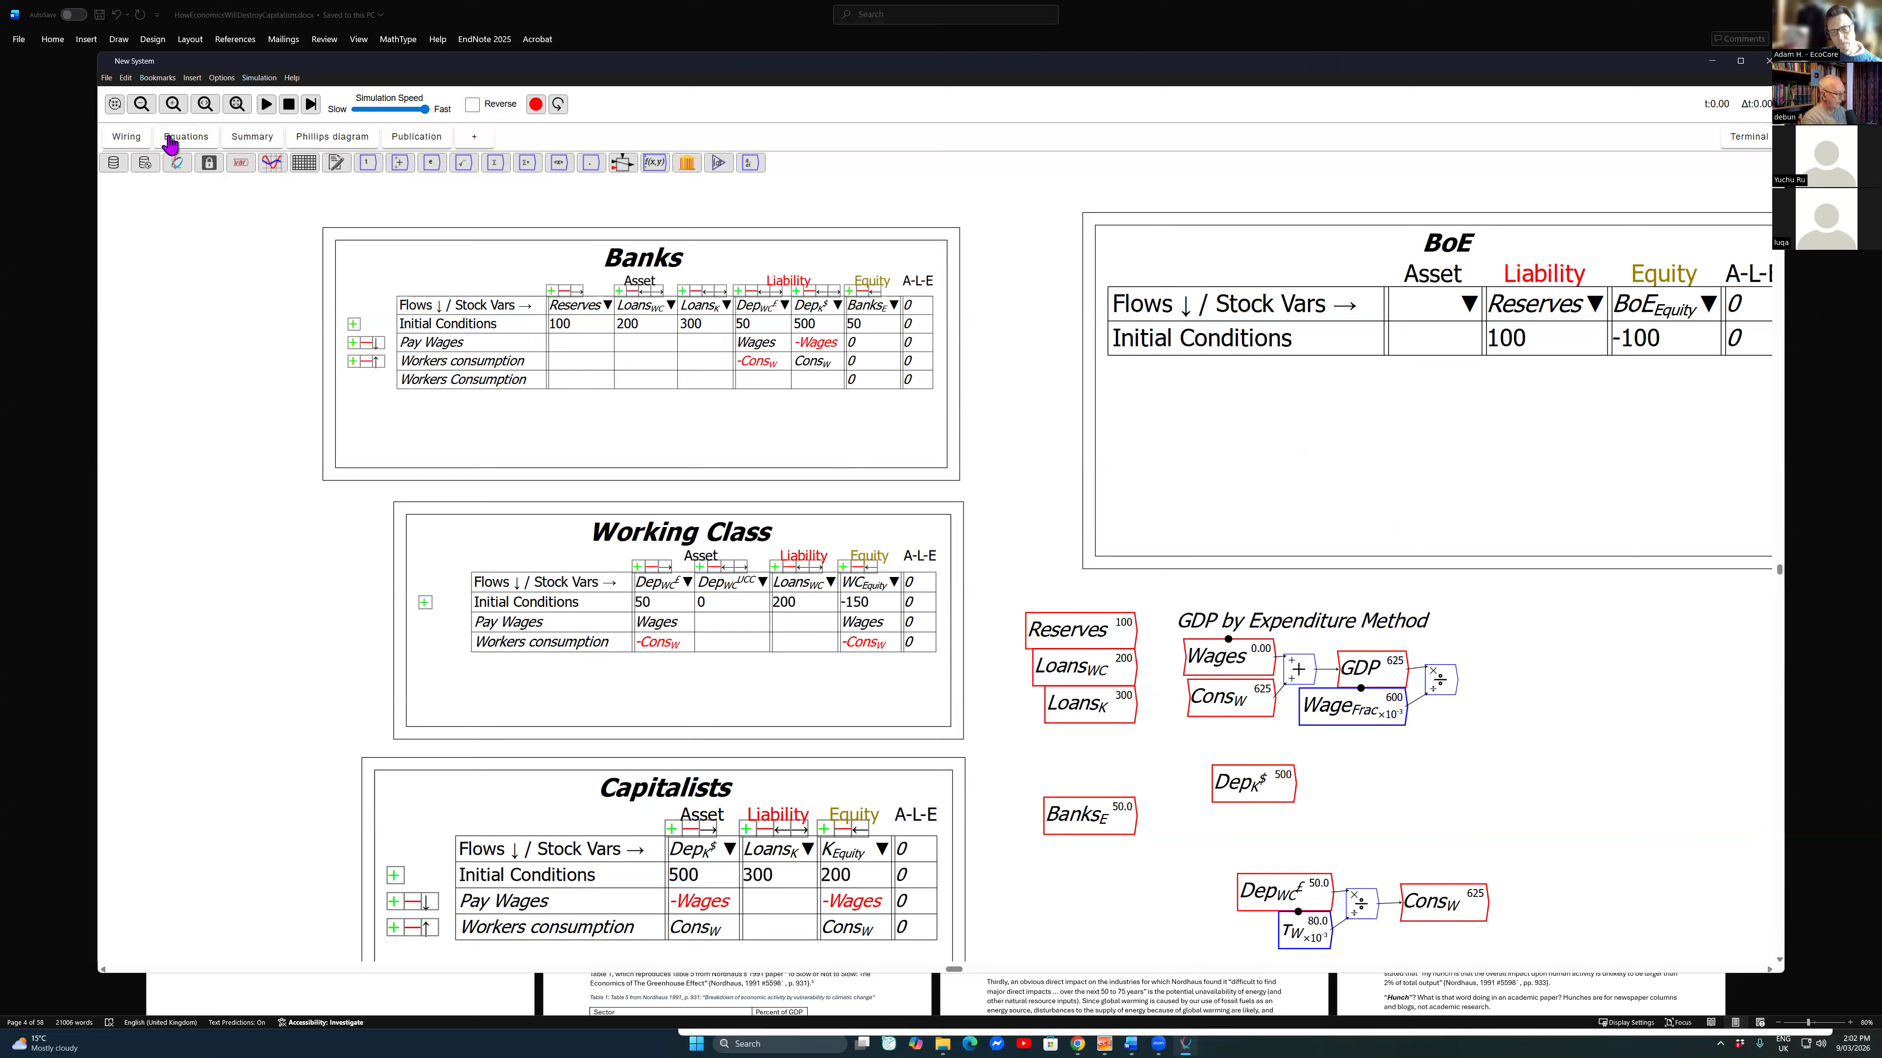
Step: Start a new variable named \tau_{K2Wages} as a parameter with an initial value of 2
text(\tau_)
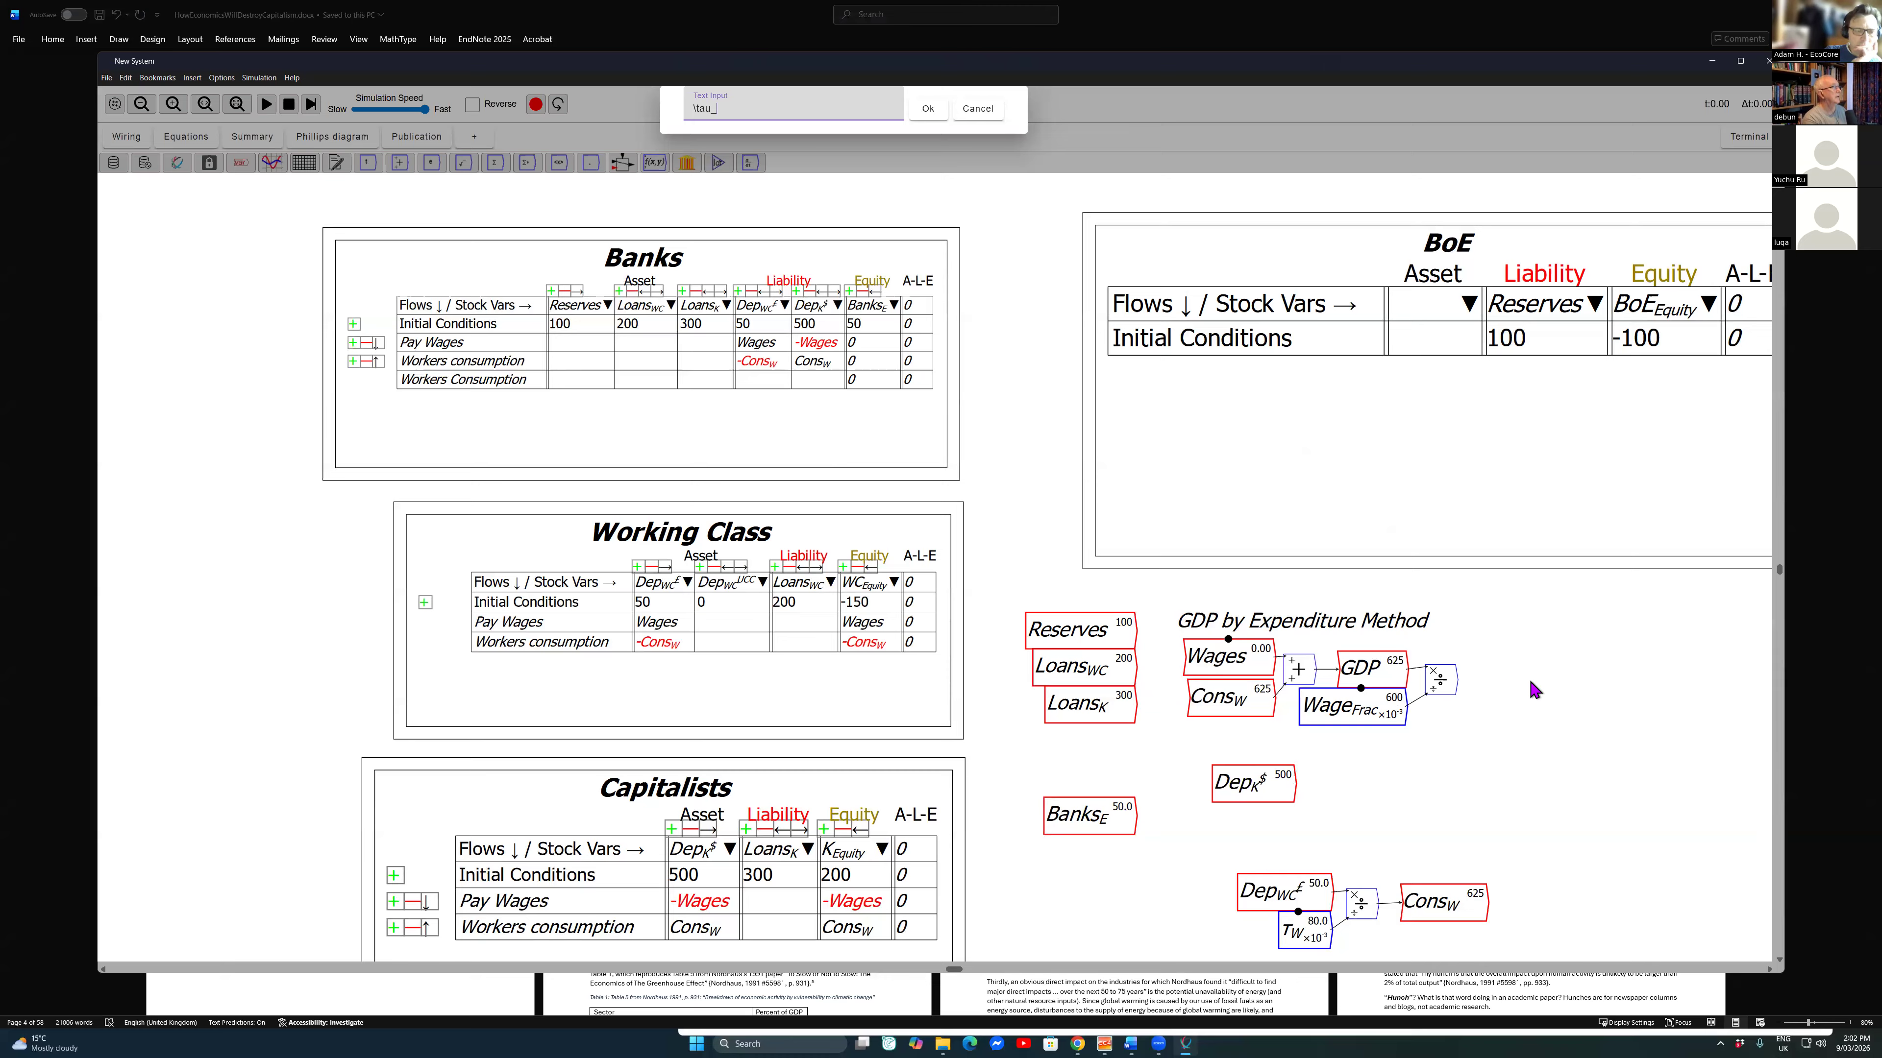
text(K2Wag)
text(es})
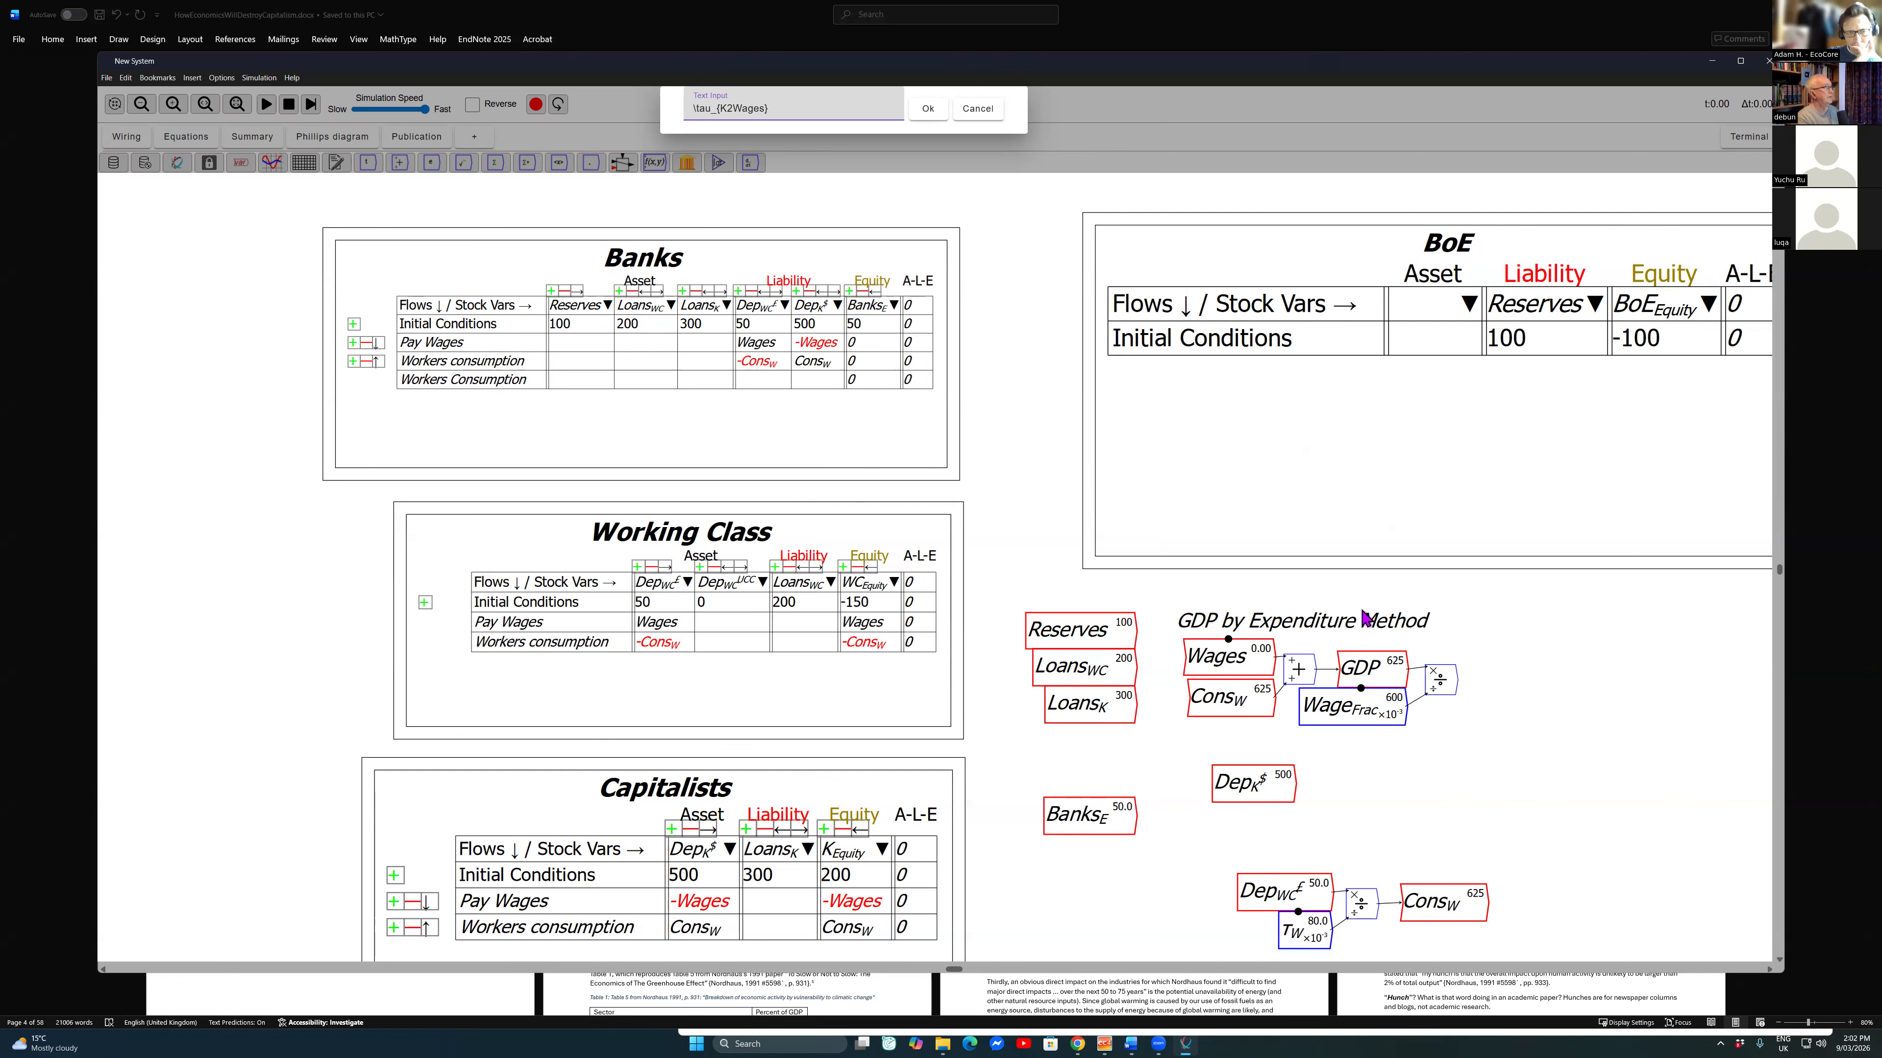
key(Return)
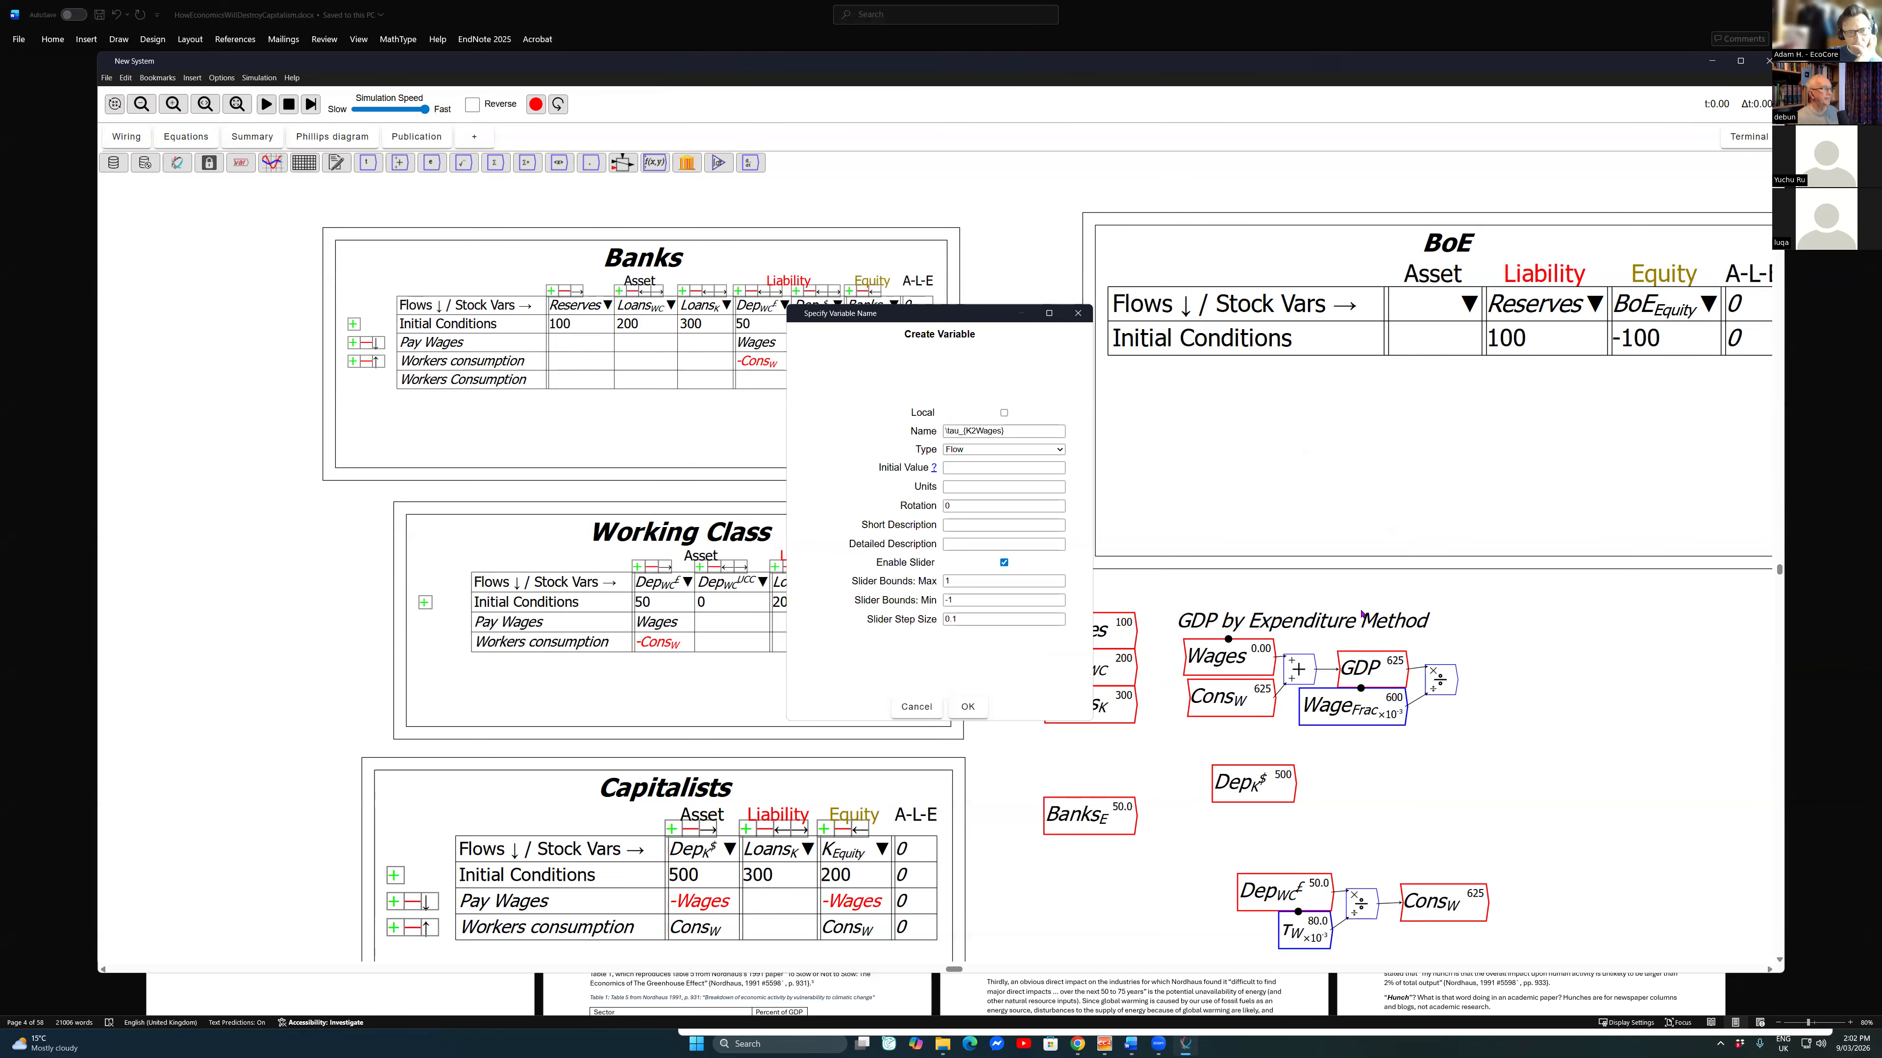
click(993, 449)
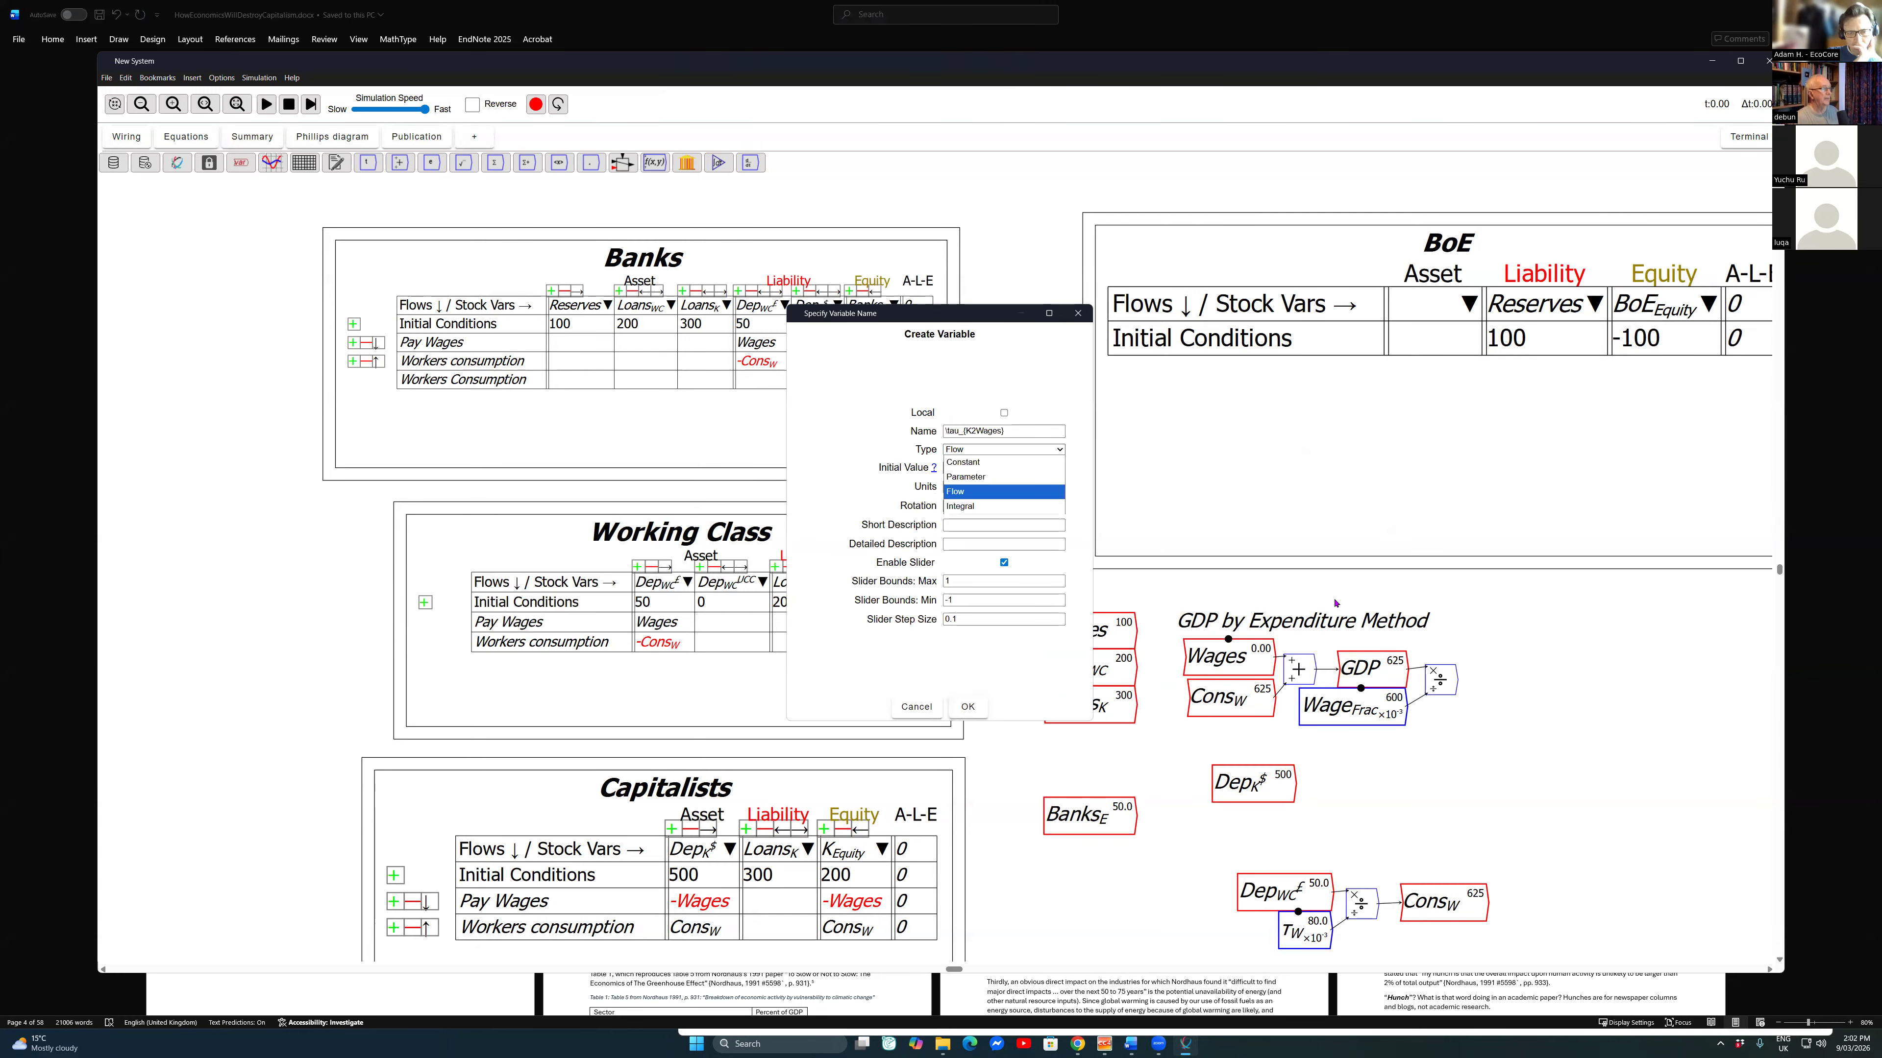
click(981, 476)
click(993, 467)
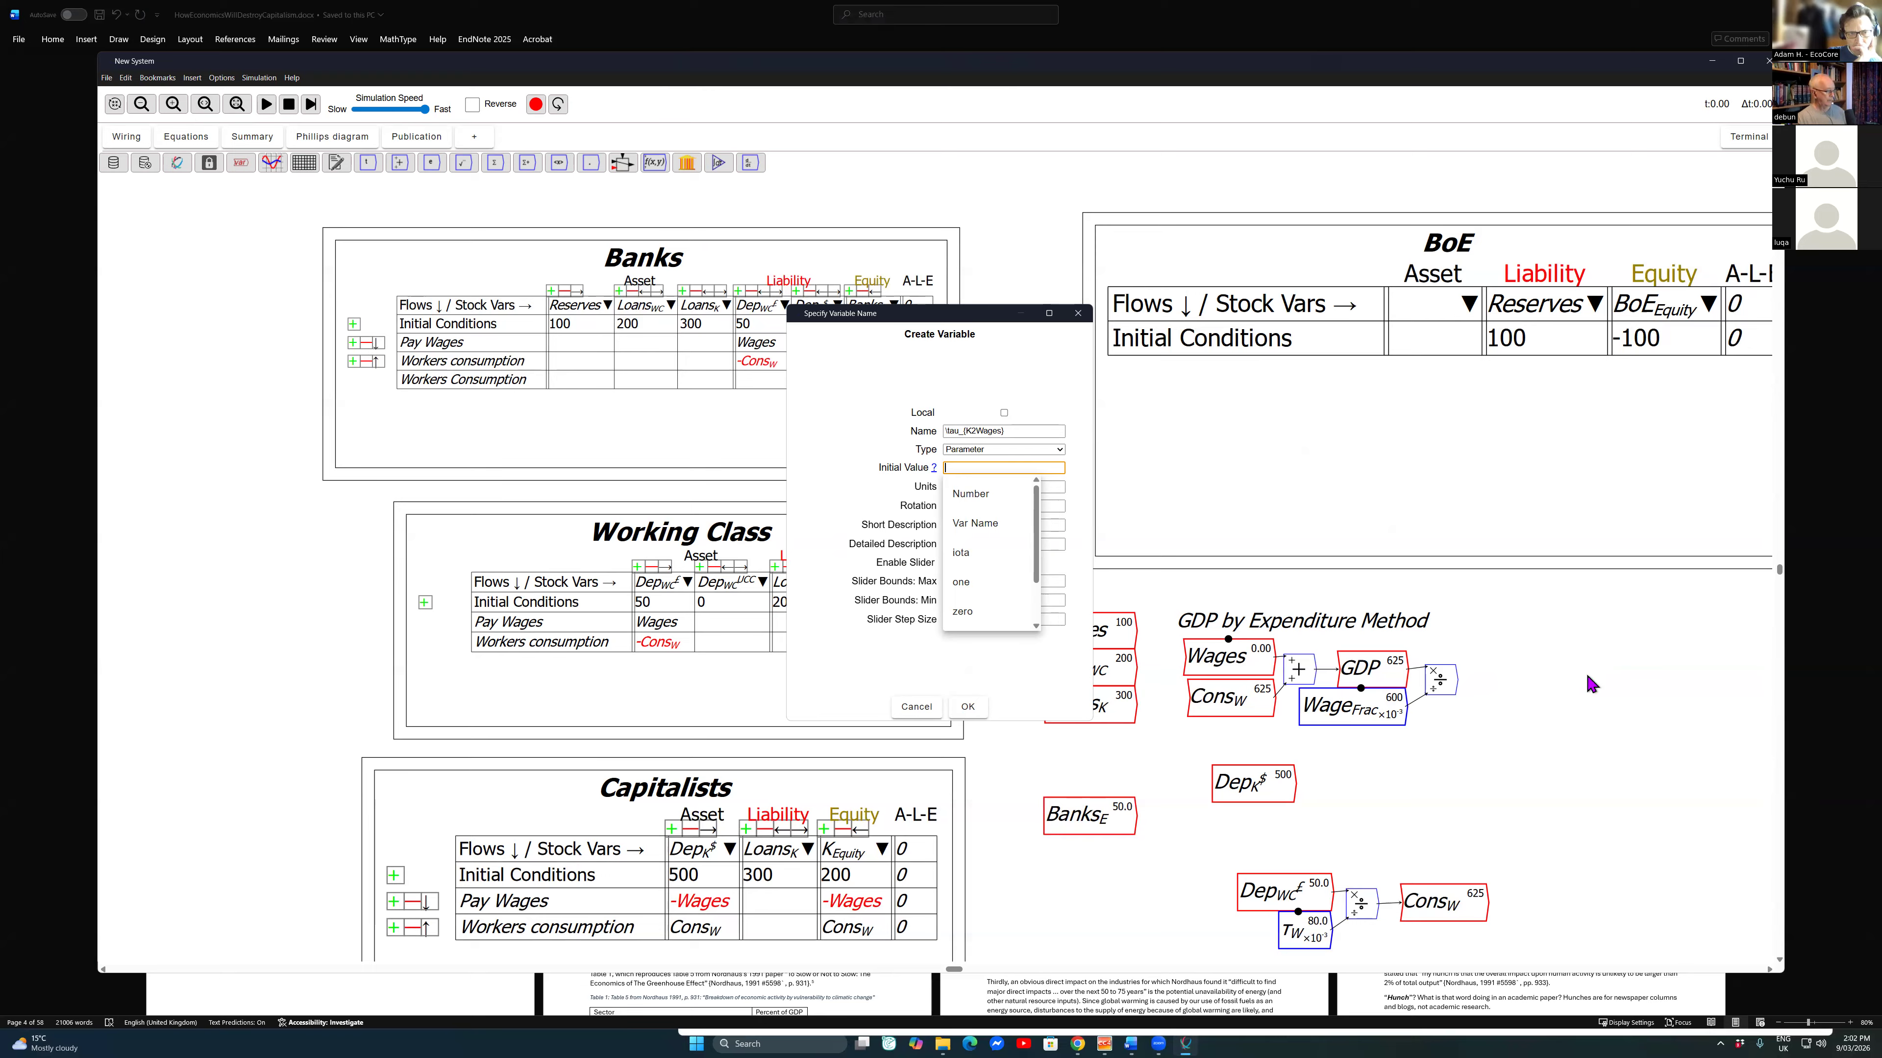
Step: Set the \tau_{K2Wages} slider's maximum to 5 and minimum to 1, and create the parameter below the capitalists' deposits variable
key(Tab)
key(Tab)
key(Tab)
key(Tab)
key(Tab)
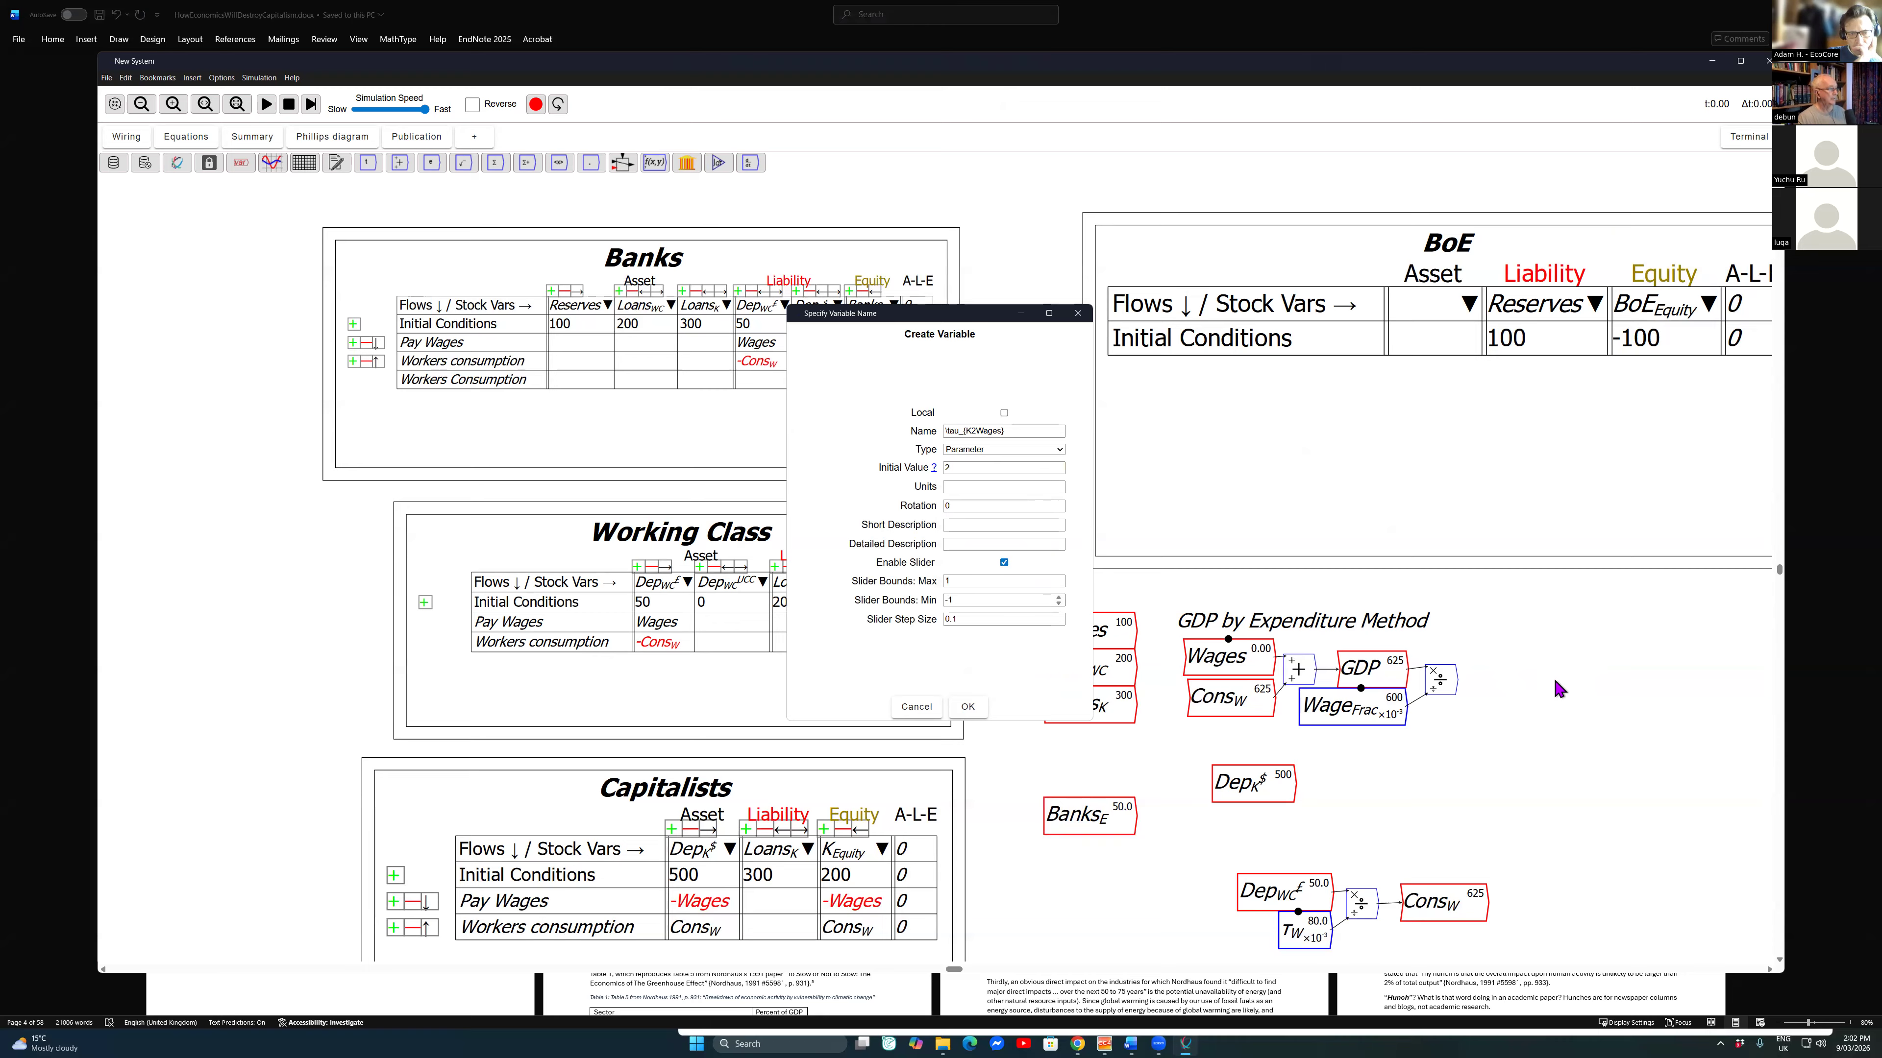
text(5)
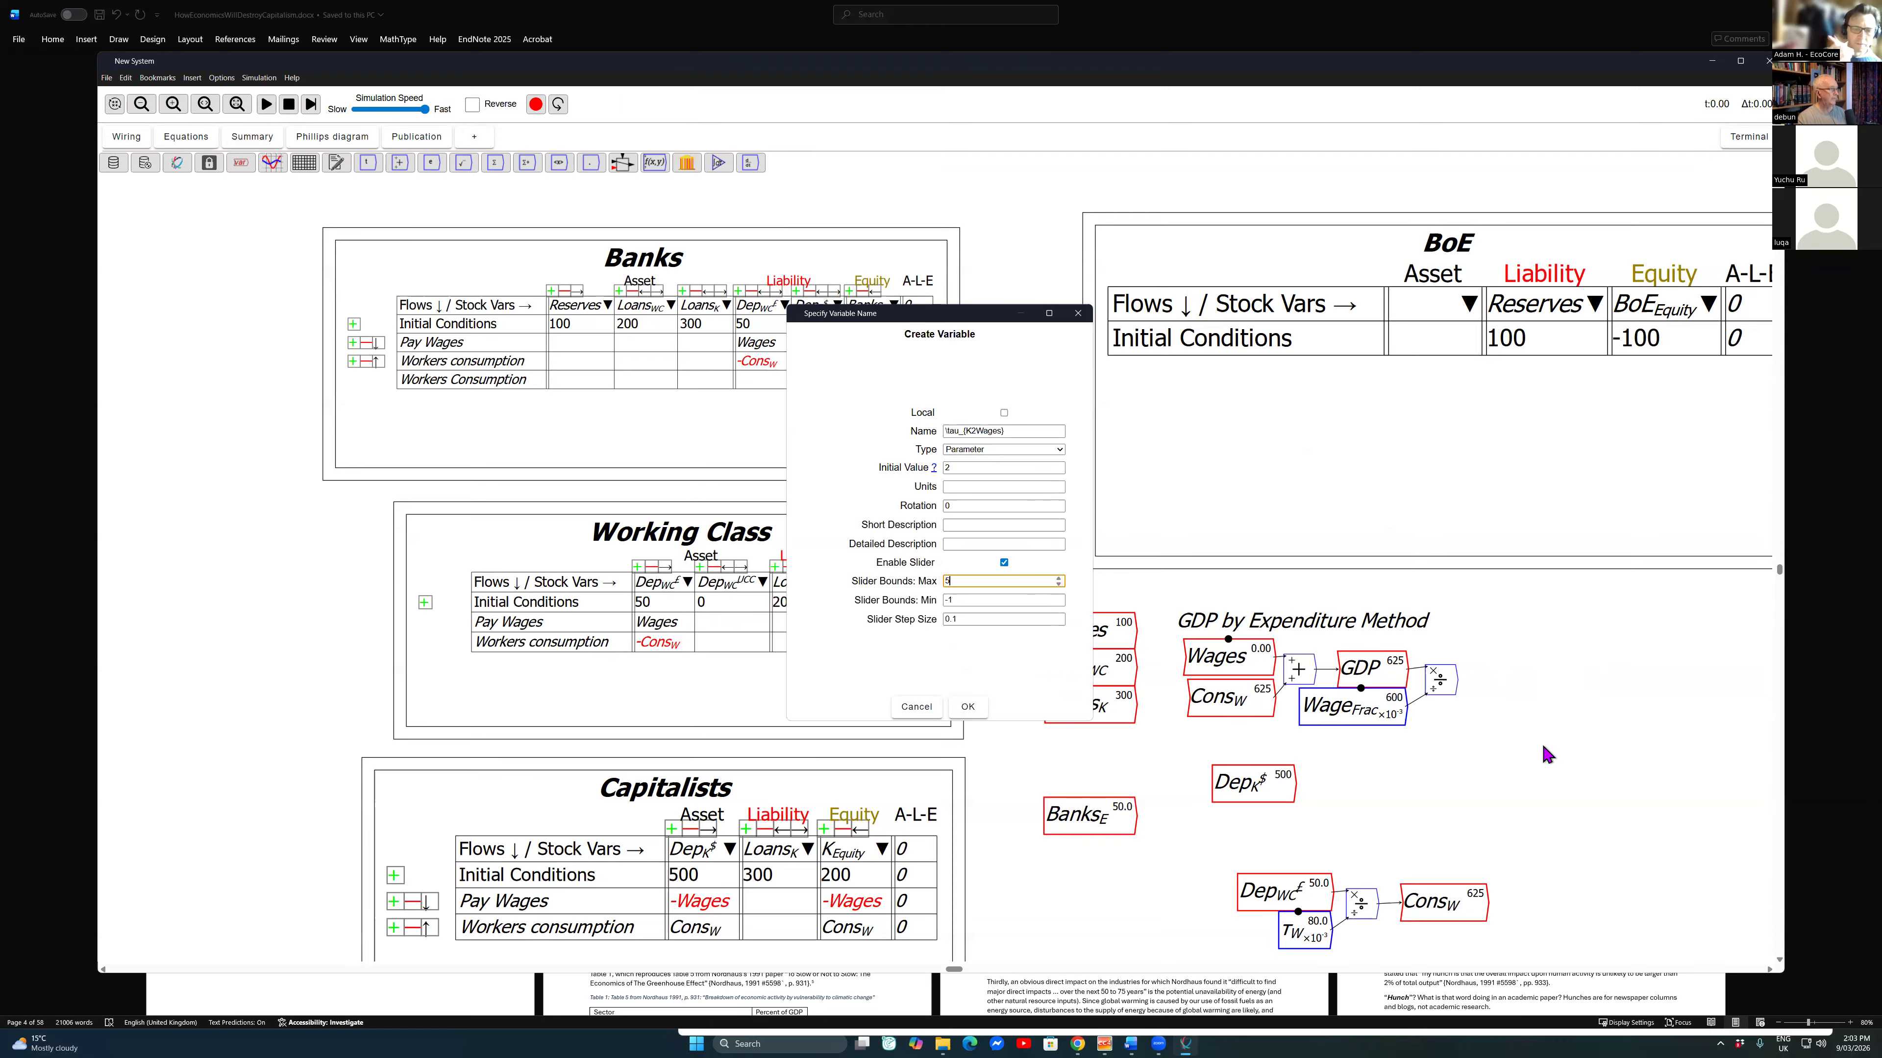
key(Tab)
text(1)
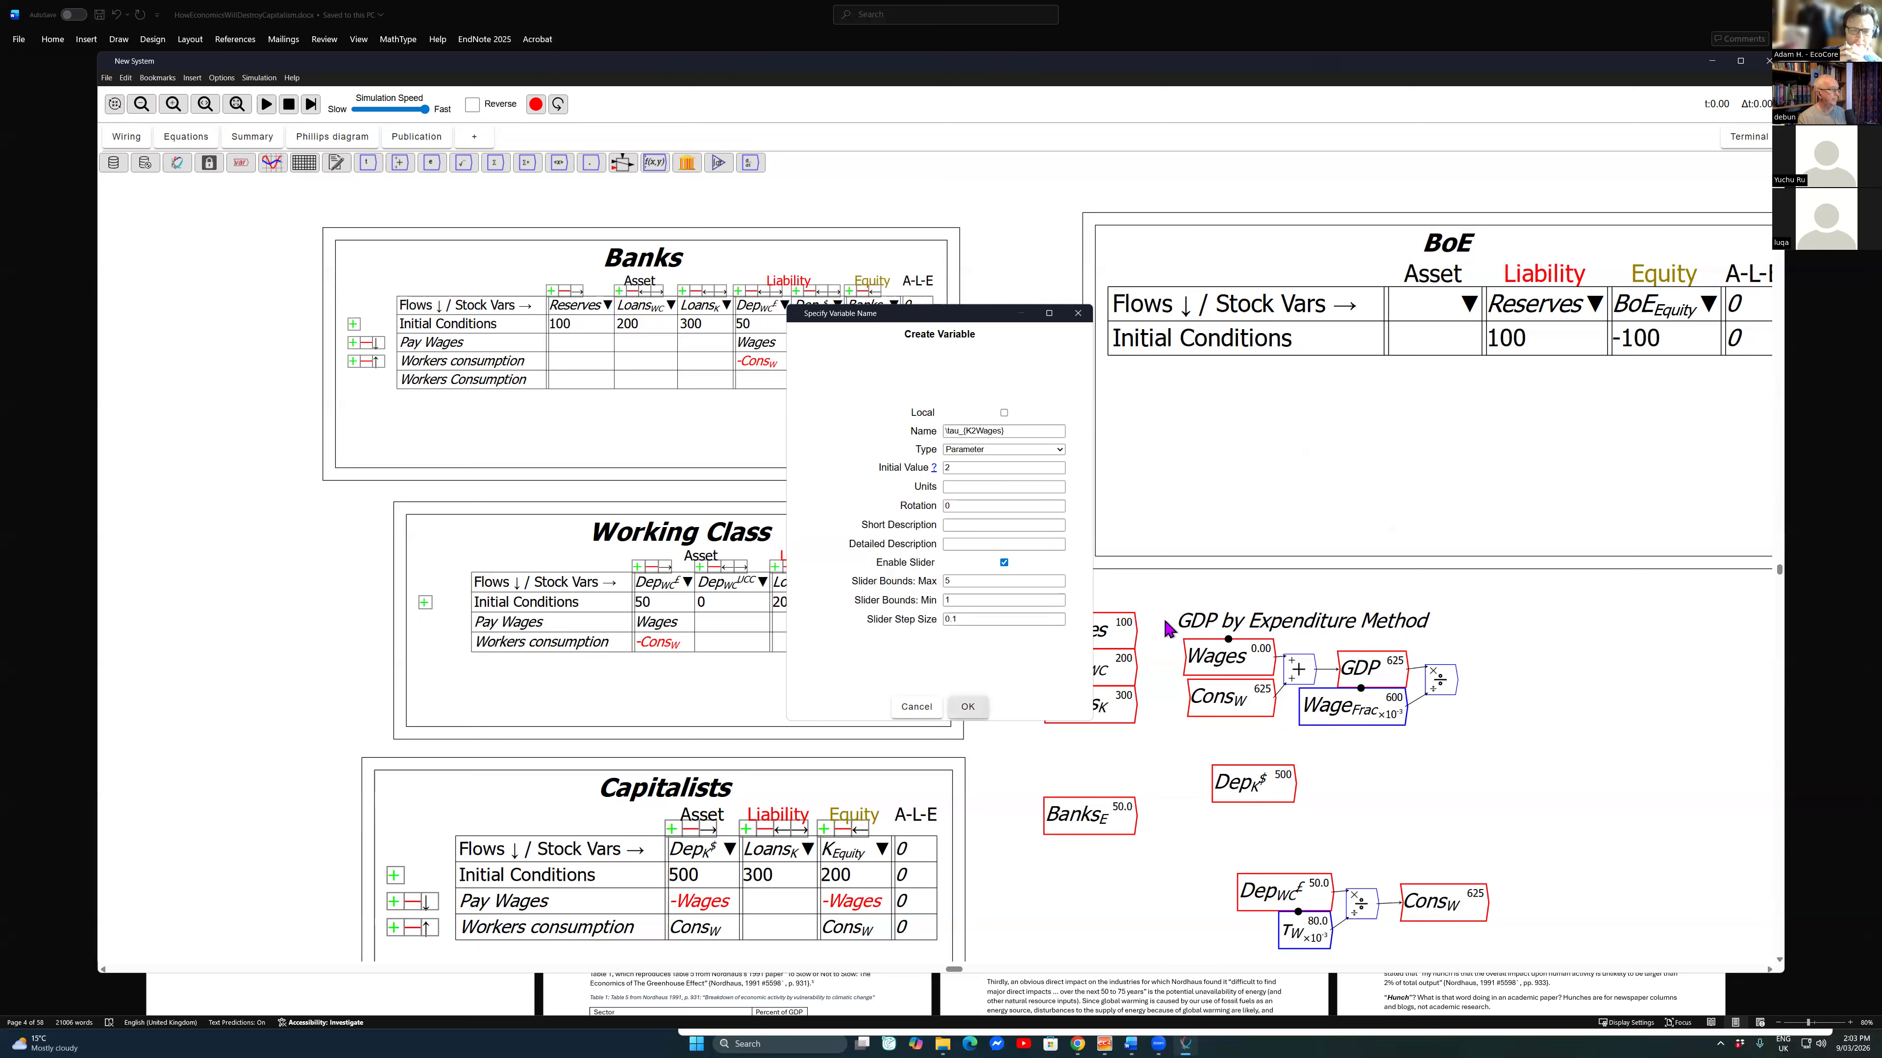
key(Return)
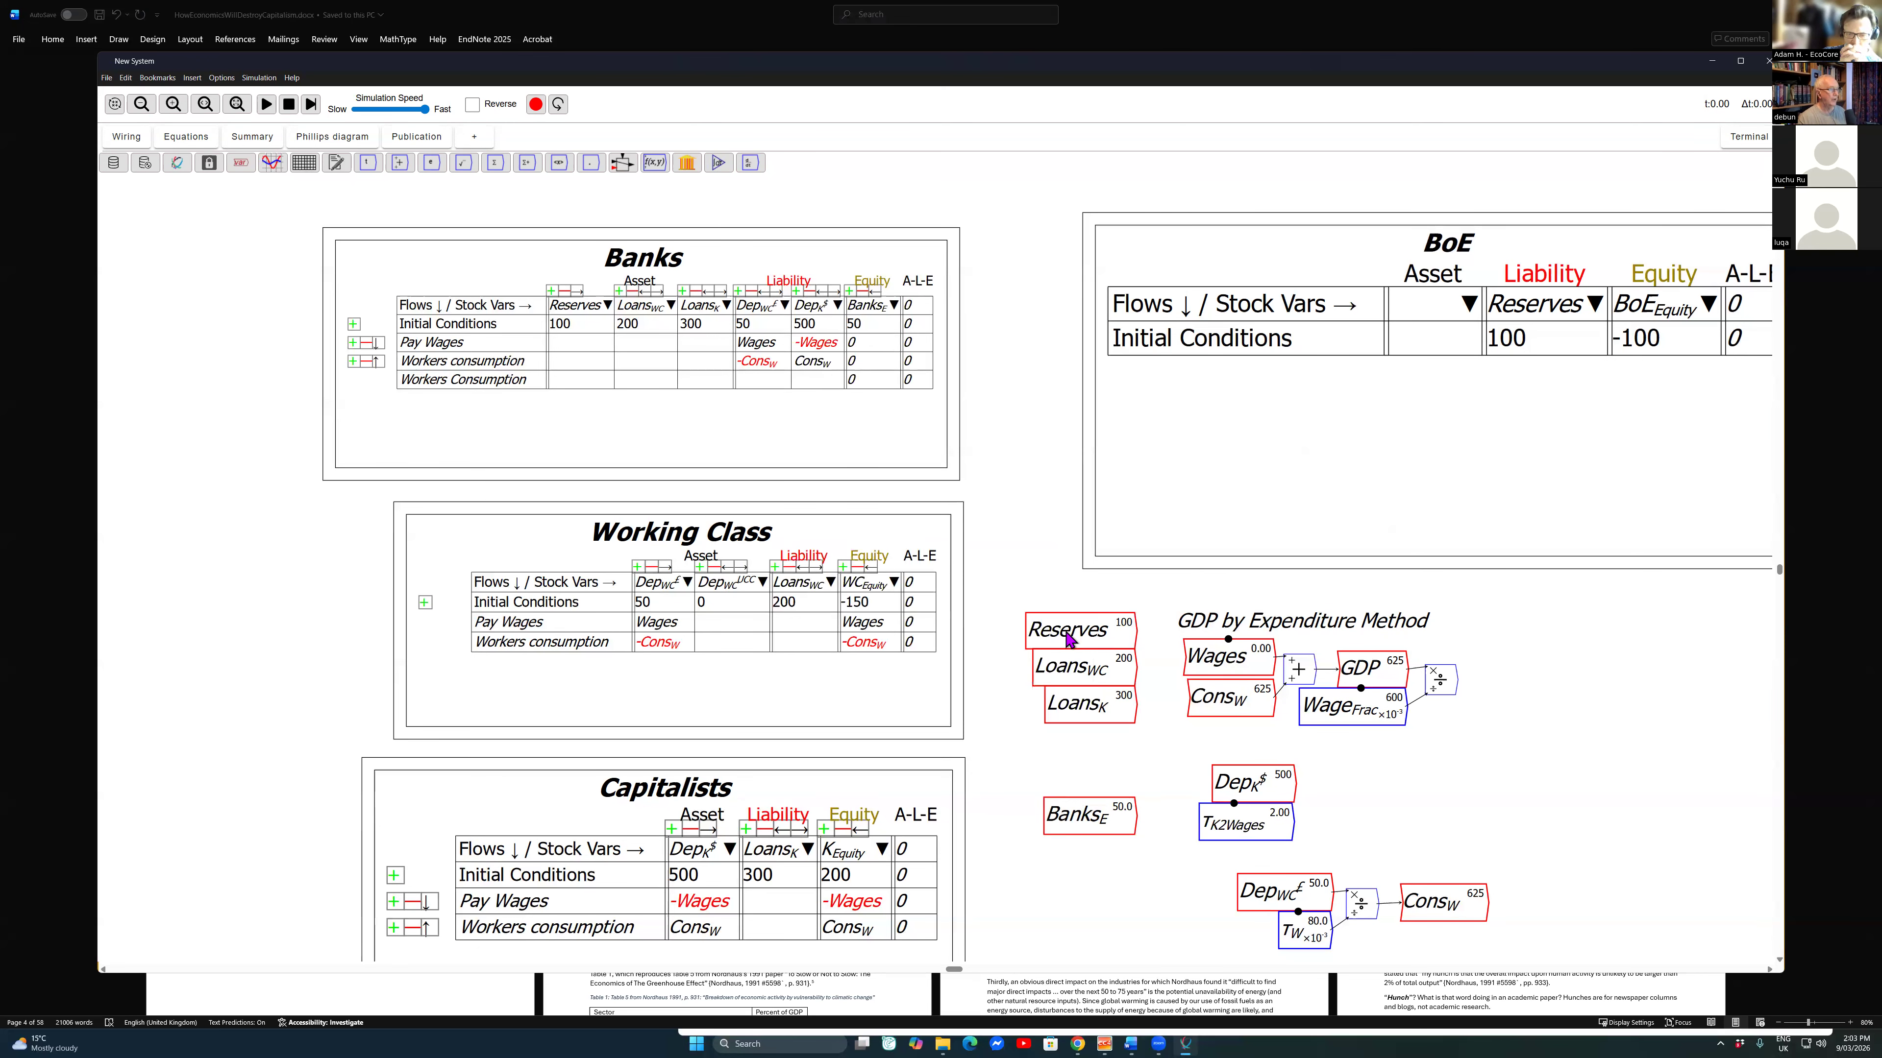
Step: Divide the capitalists' deposits by \tau_{K2Wages} and wire the quotient into a copy of the Wages variable
key(slash)
mouse_move(1294, 783)
mouse_down()
mouse_move(1303, 814)
mouse_move(1323, 795)
mouse_up()
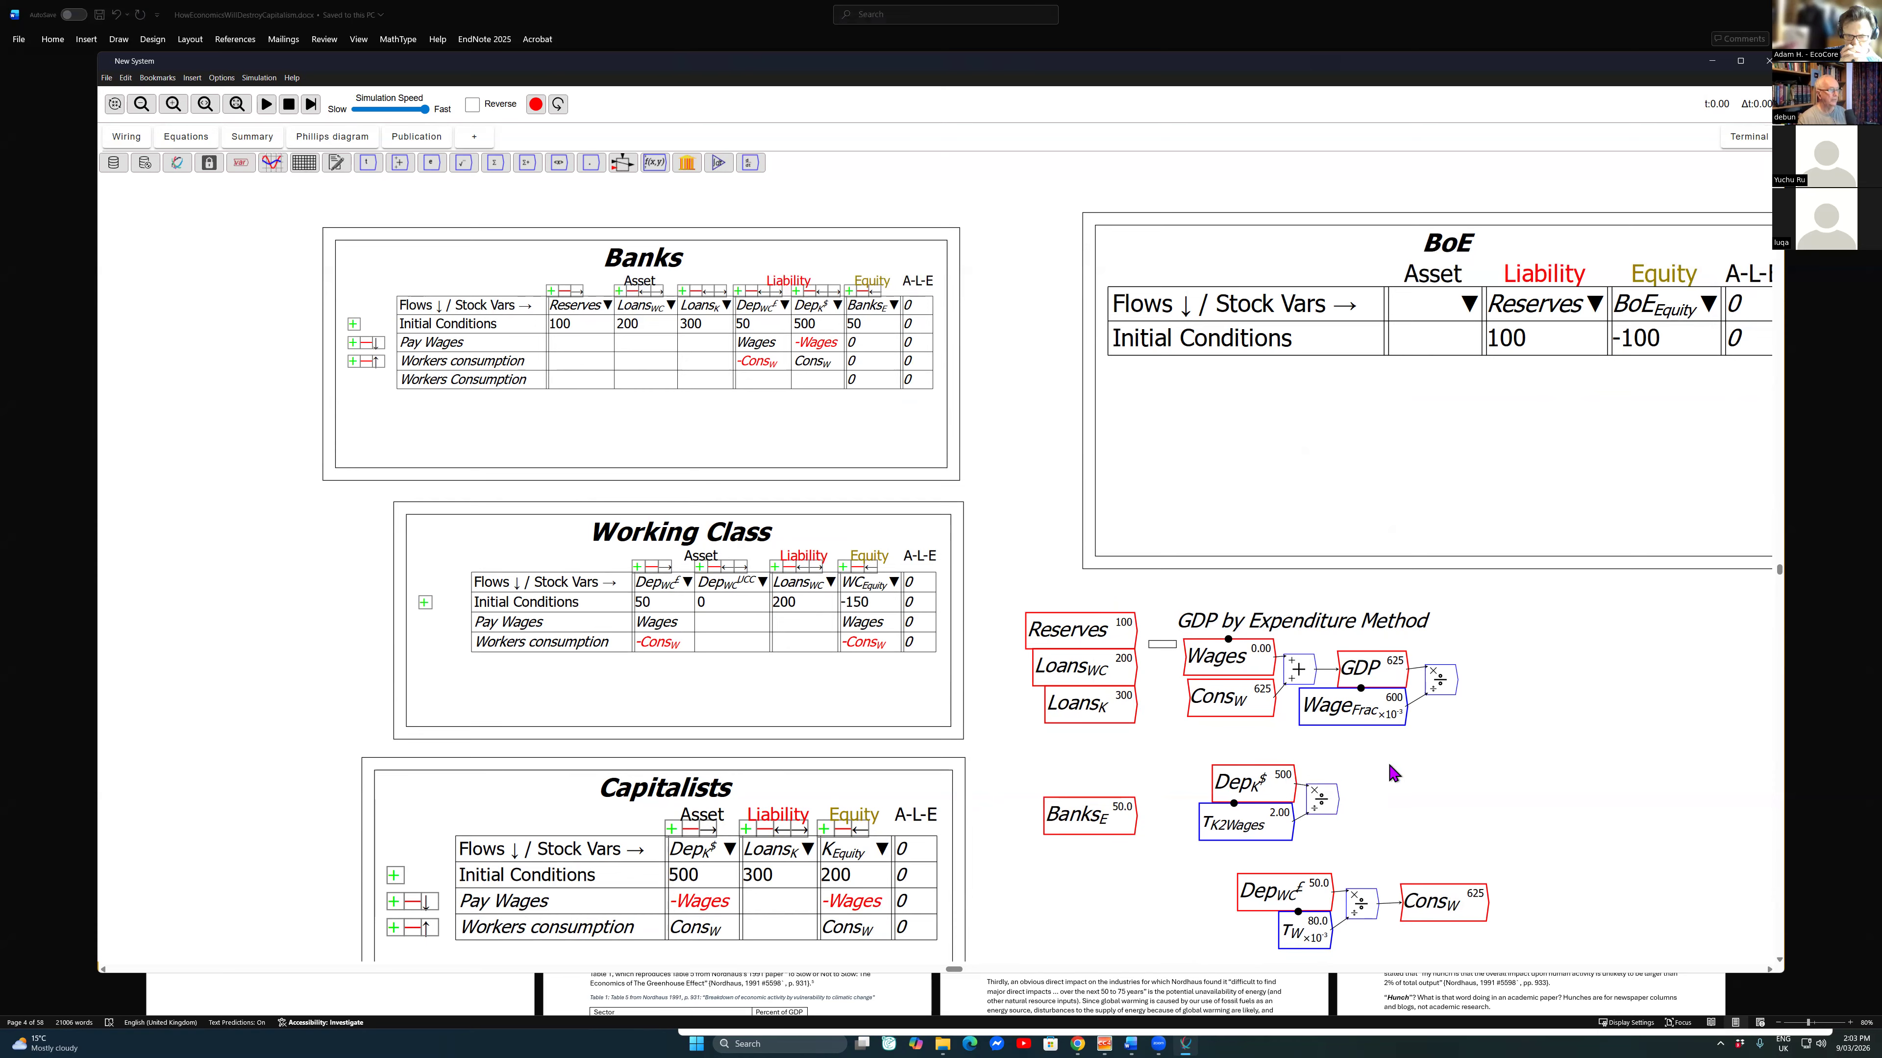
click(1224, 657)
key(ctrl+c)
key(ctrl+v)
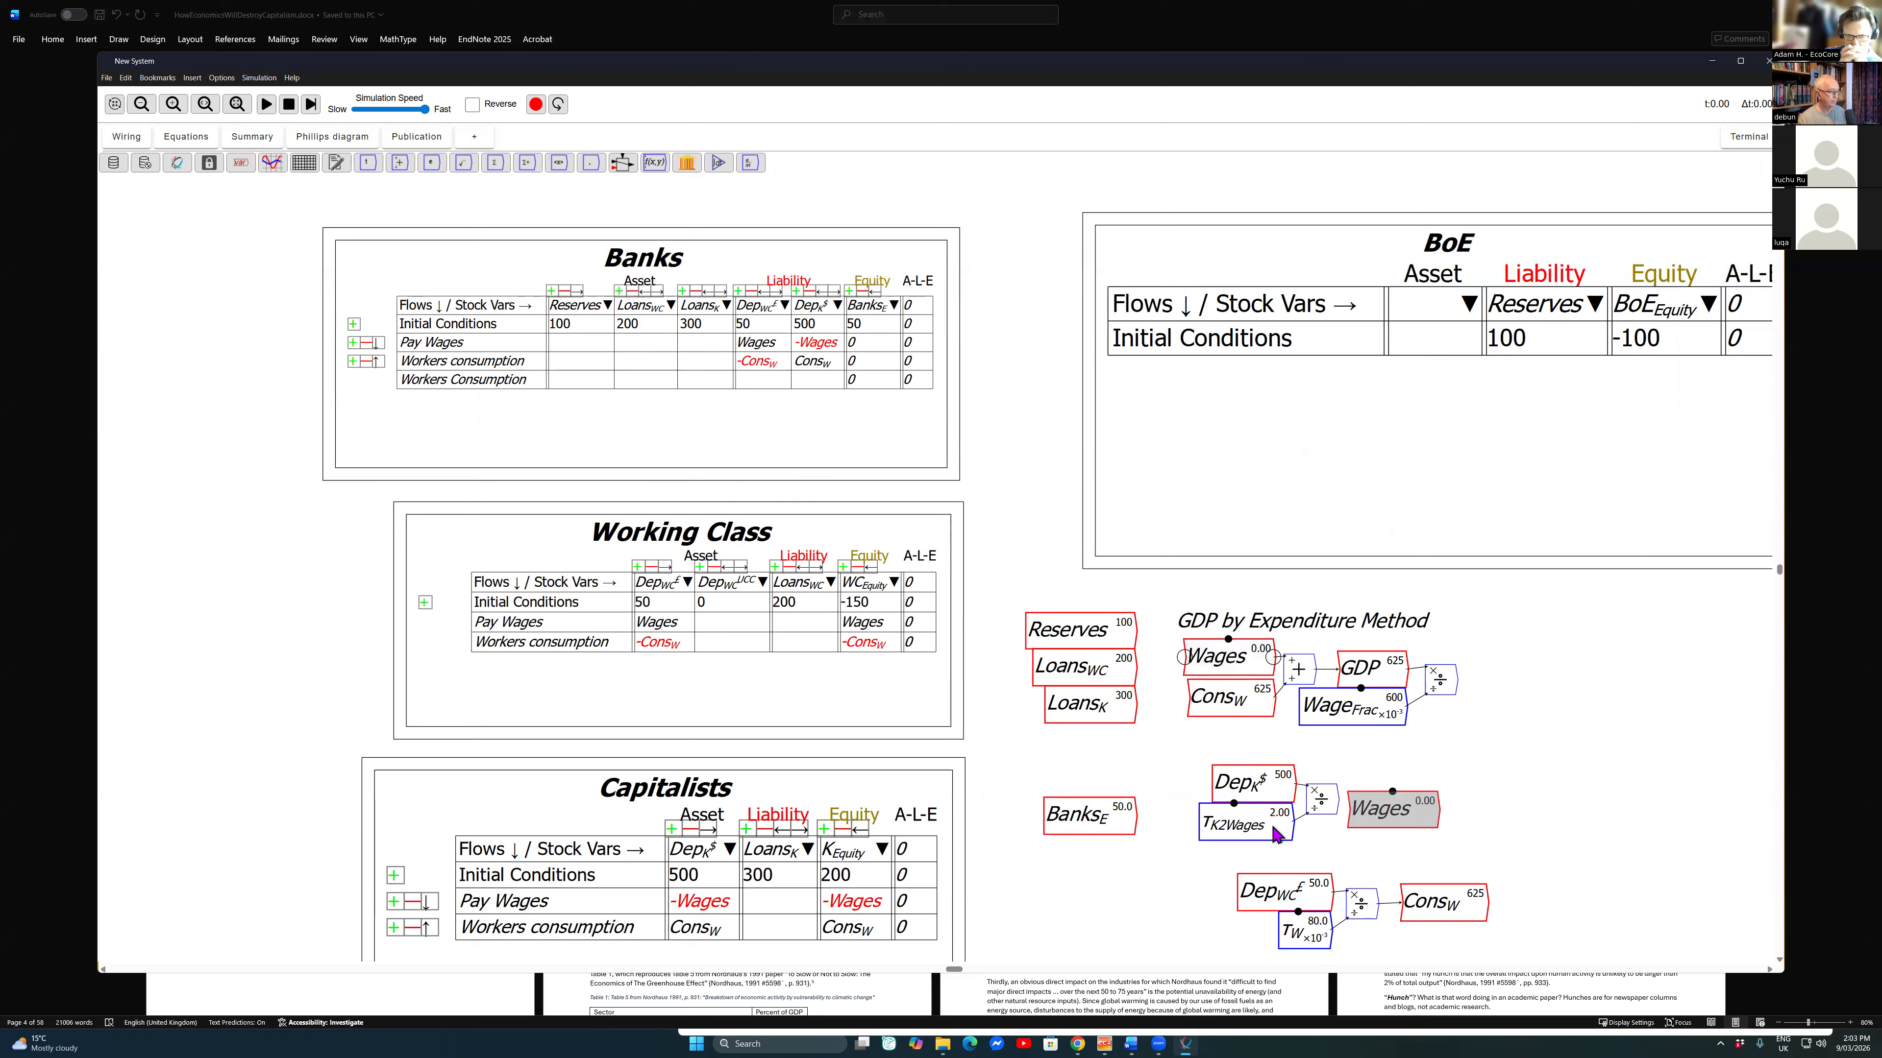
click(1406, 795)
drag(1337, 799, 1366, 795)
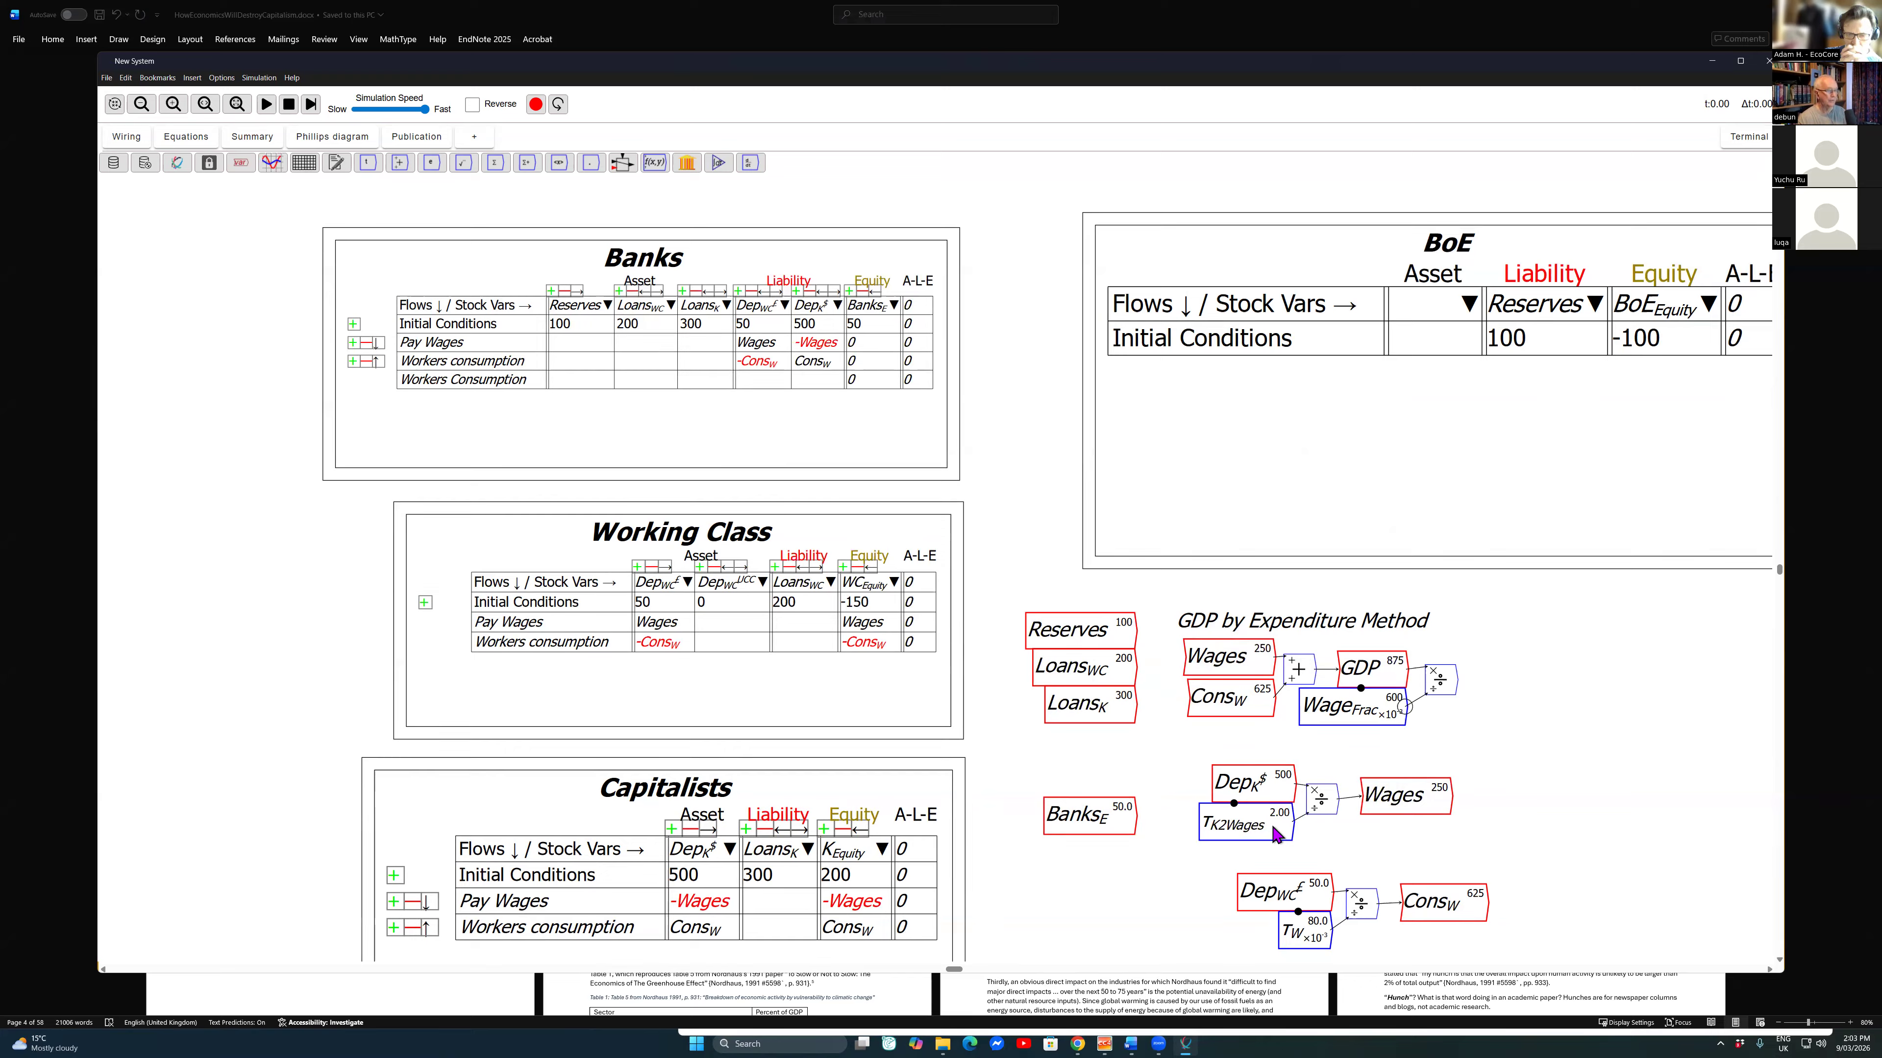
Step: Delete the Wage_{Frac} parameter and the division operator beside GDP
key(Delete)
key(Delete)
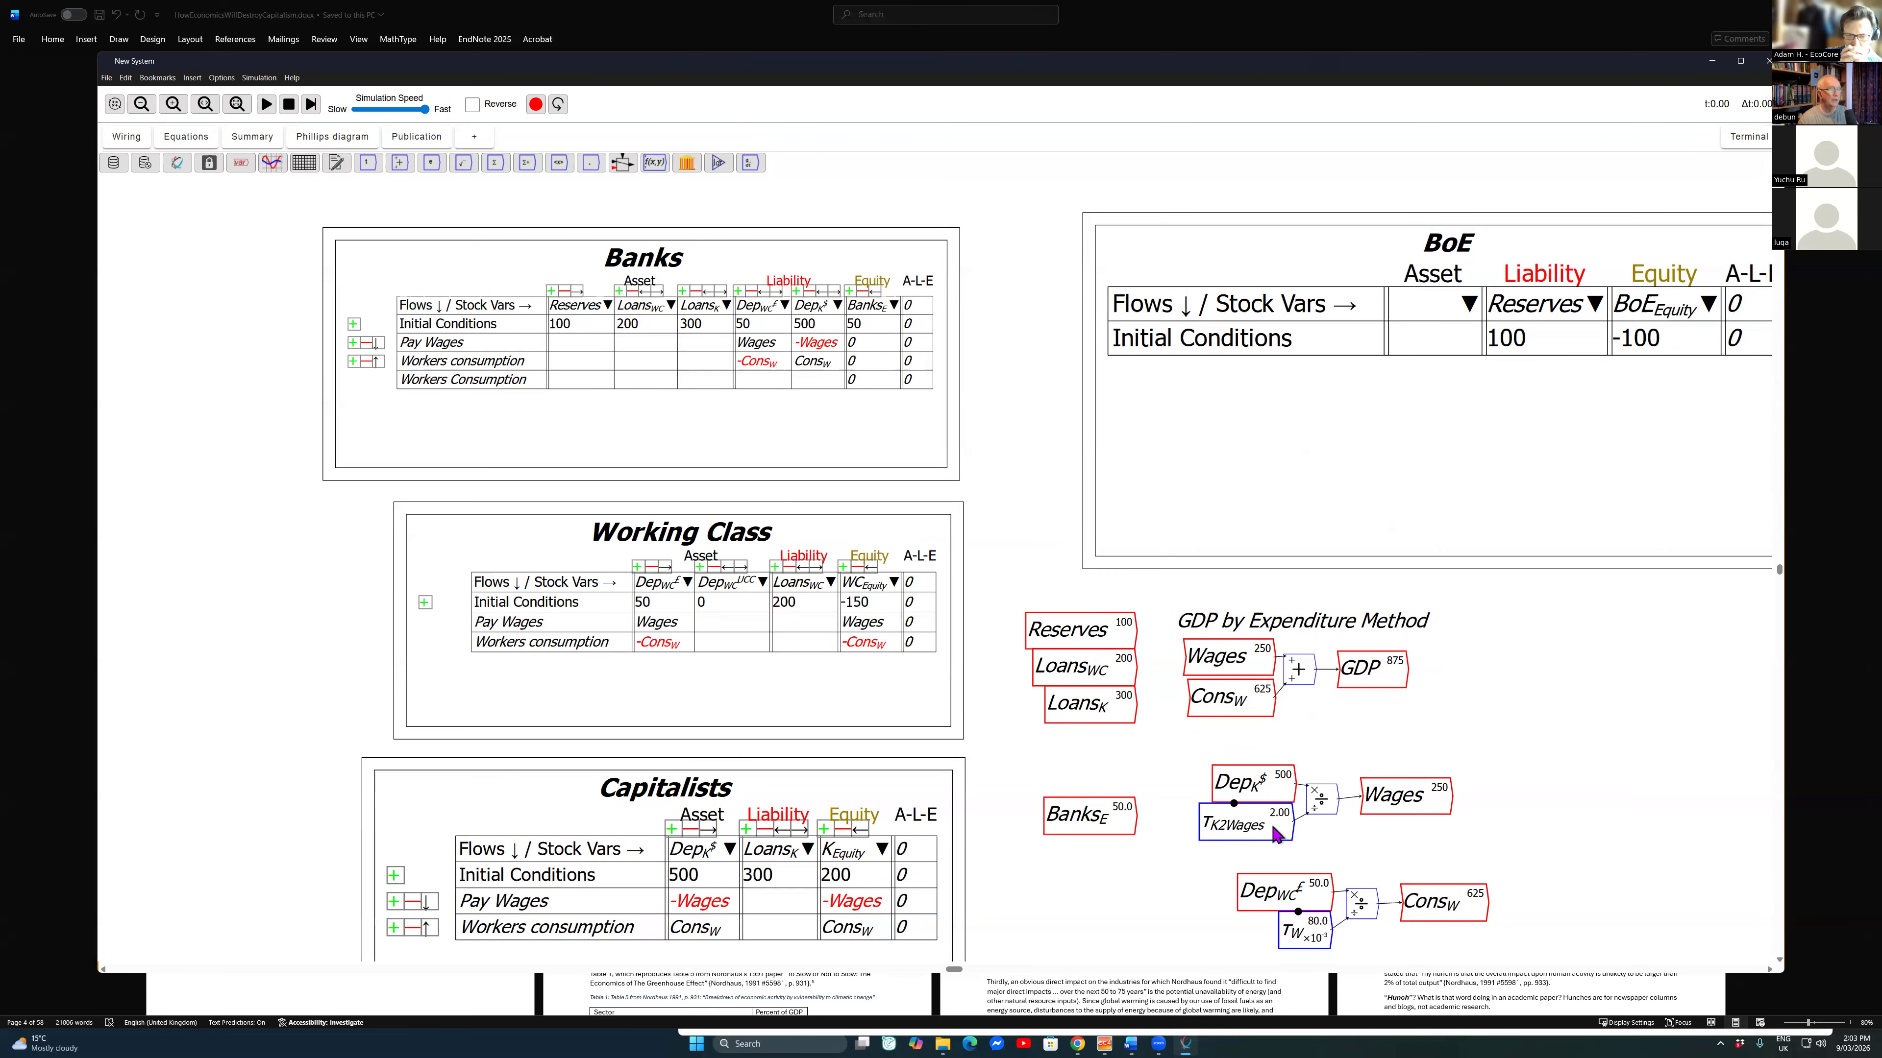
Step: Align the Wages variable with its division operator, then place a plot beside the wiring and enlarge it
drag(1395, 797, 1387, 799)
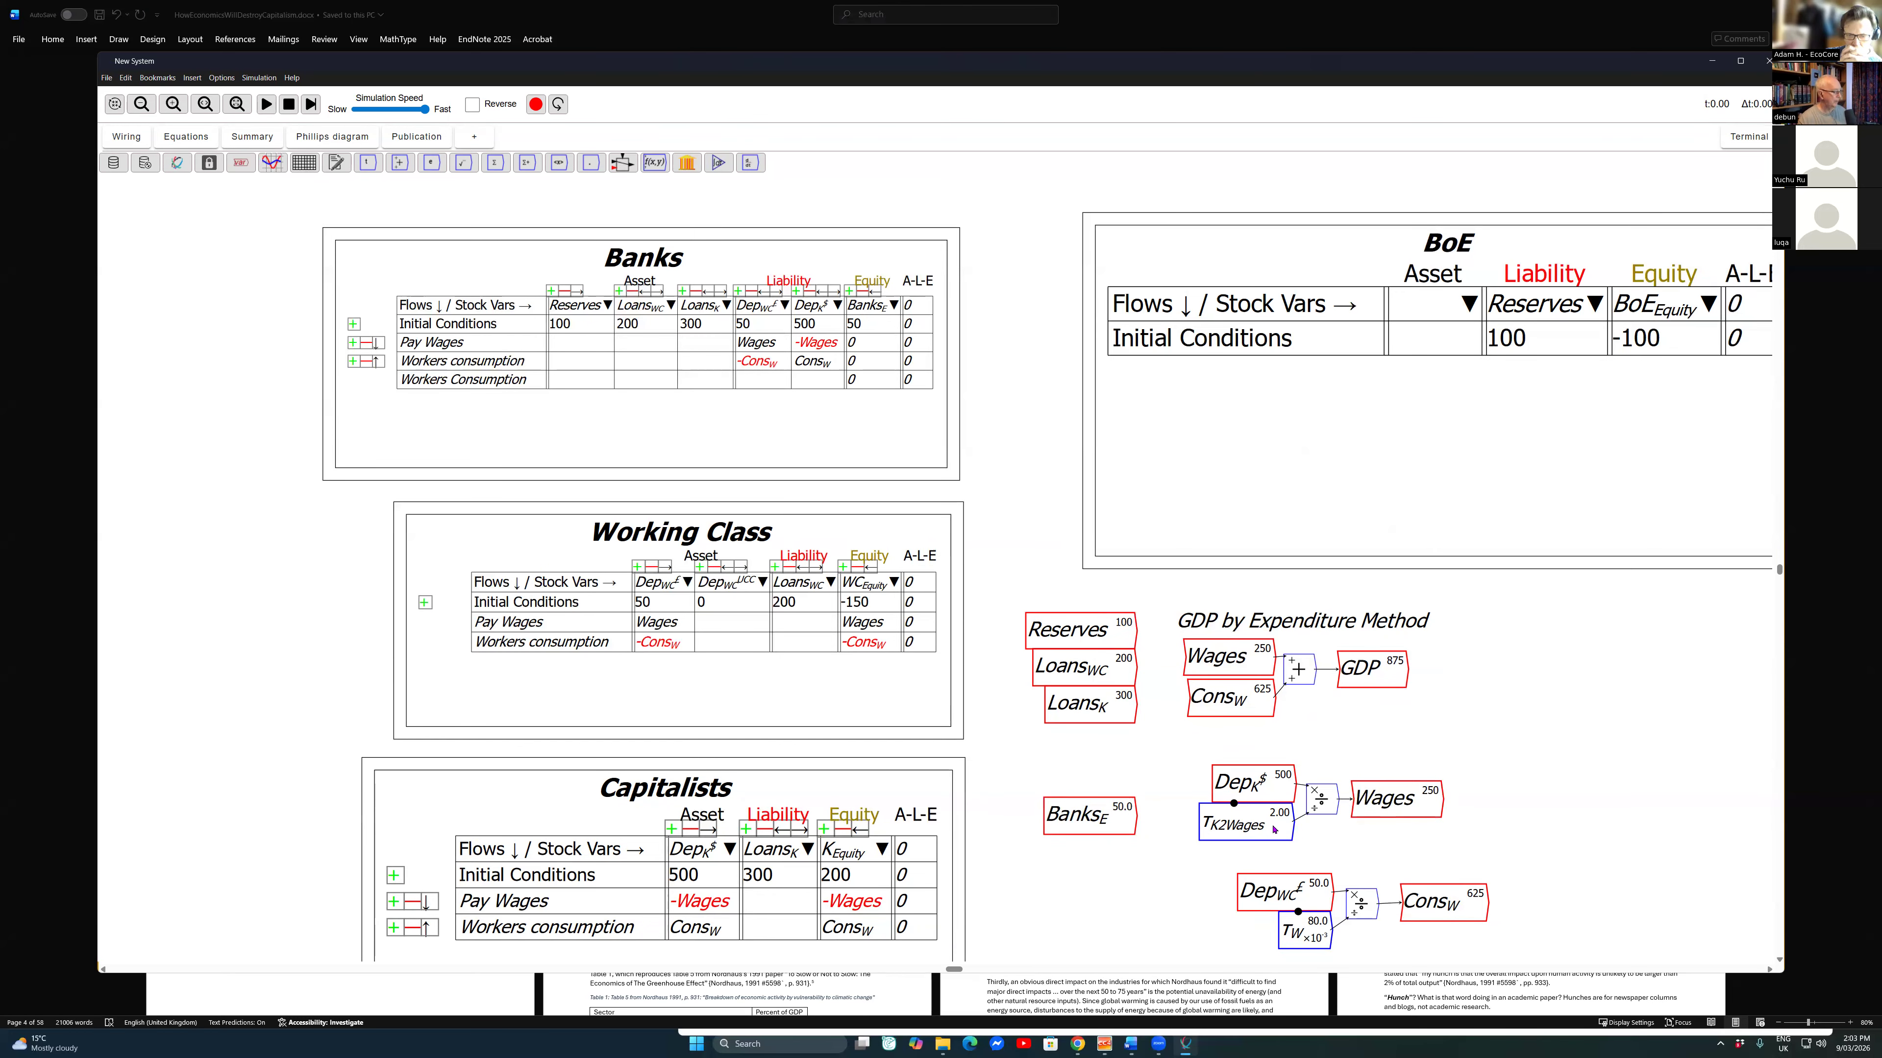
scroll(1272, 825, down, 2)
drag(1272, 825, 908, 755)
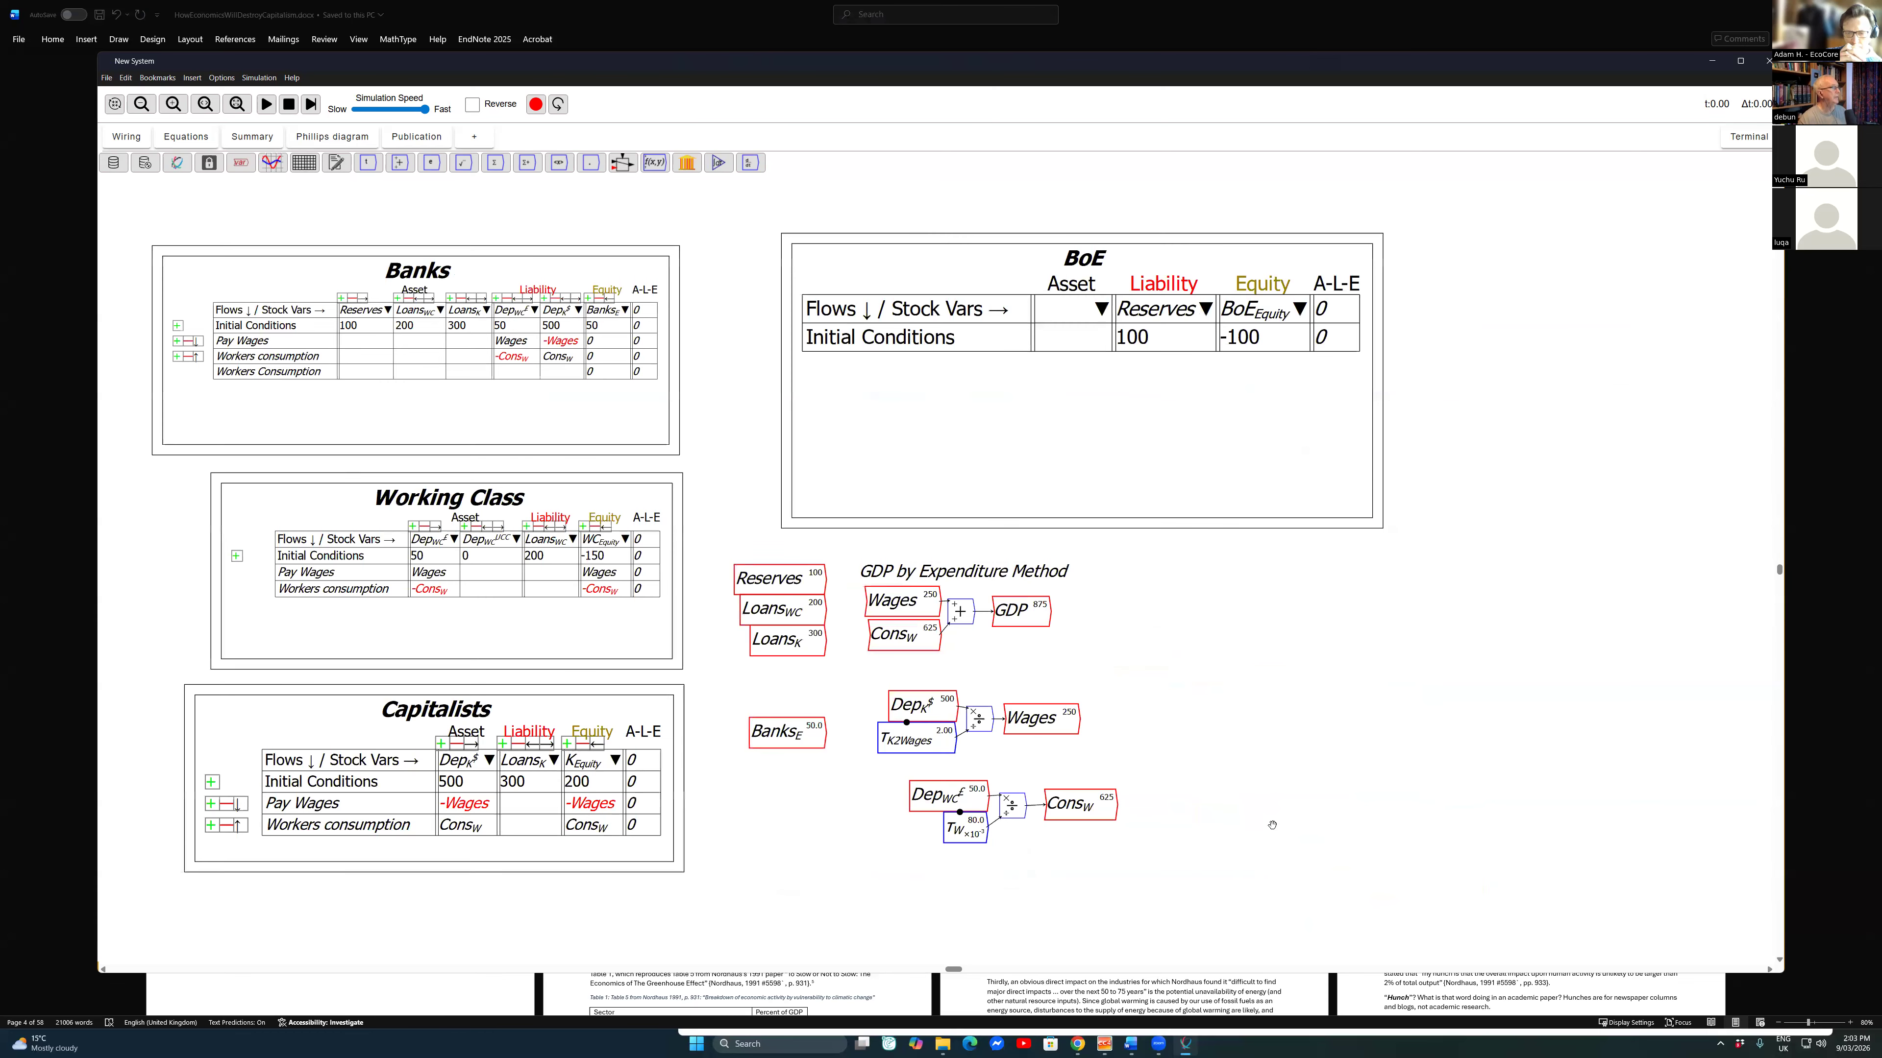
click(272, 162)
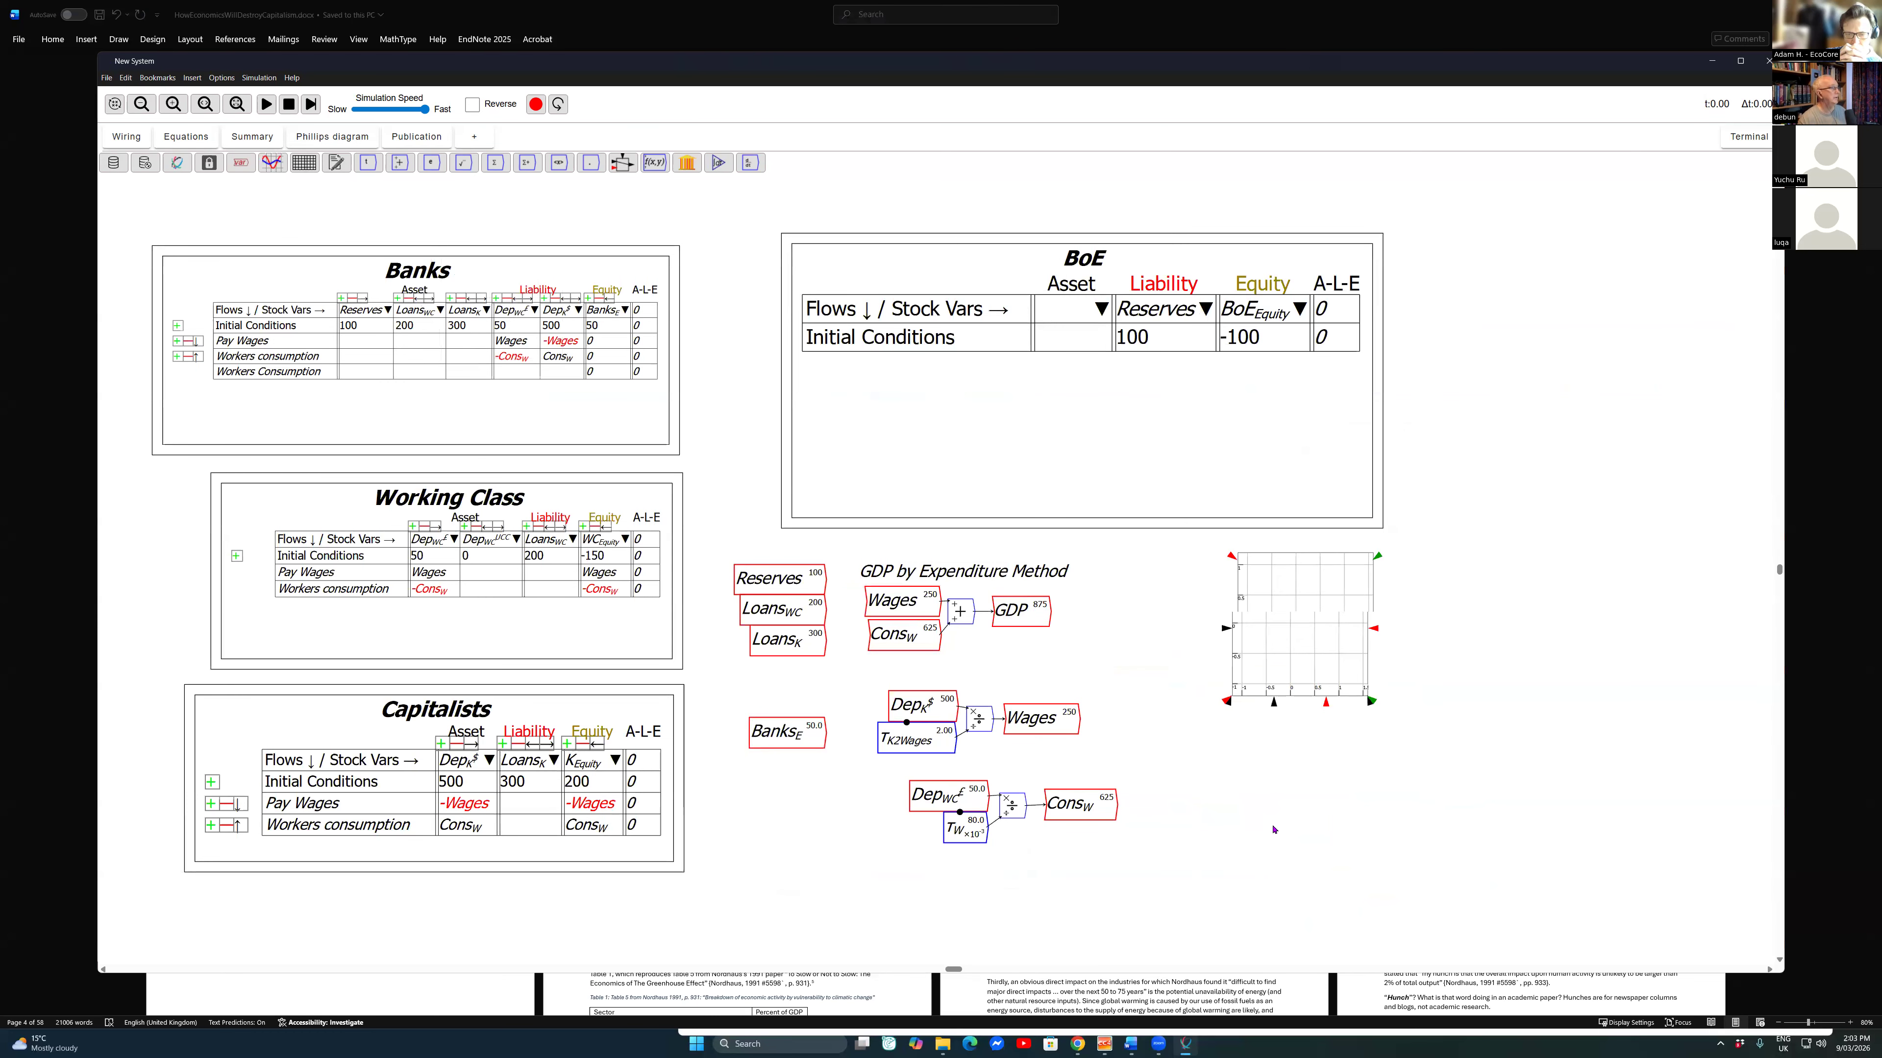
click(1380, 661)
drag(1456, 743, 1611, 813)
Step: Place a copy of the GDP variable beside the plot and wire it into the plot's vertical-axis input
mouse_move(1098, 626)
mouse_down()
mouse_move(1008, 620)
mouse_move(991, 599)
mouse_up()
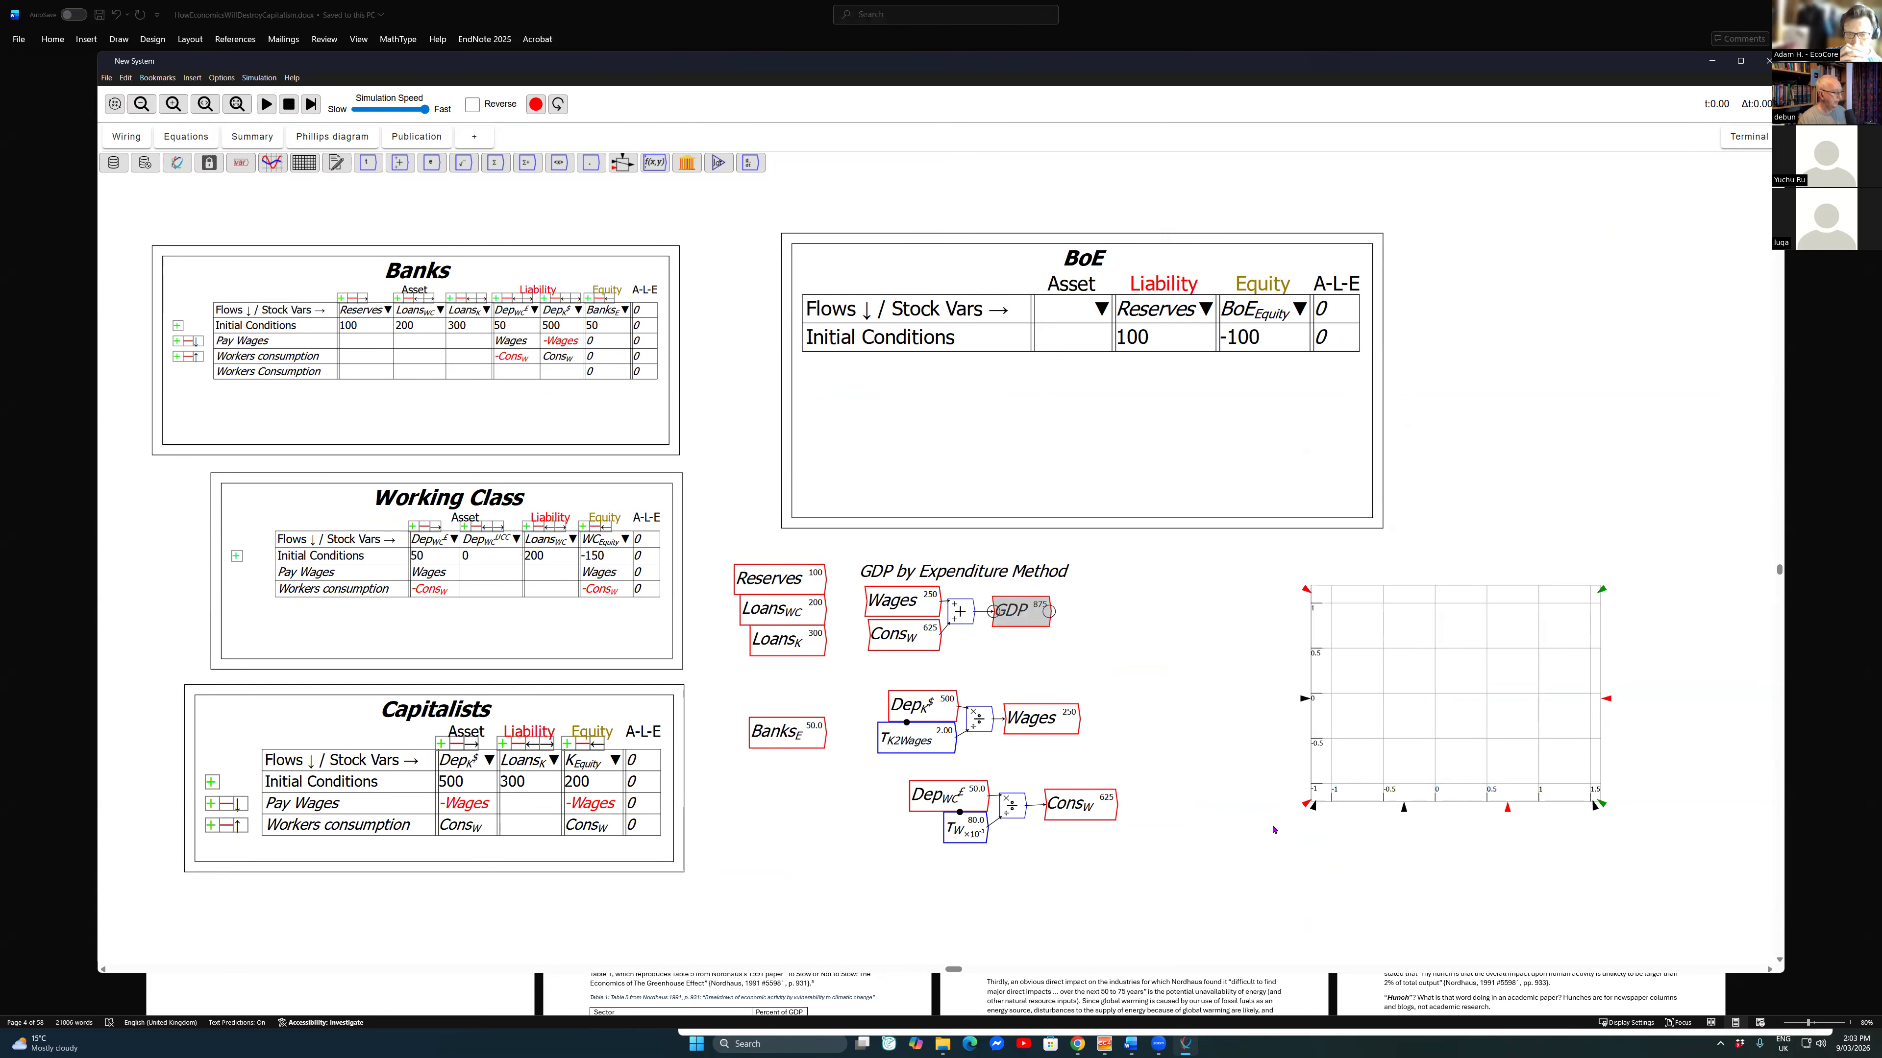
key(ctrl+c)
key(ctrl+v)
click(1238, 695)
drag(1266, 695, 1396, 684)
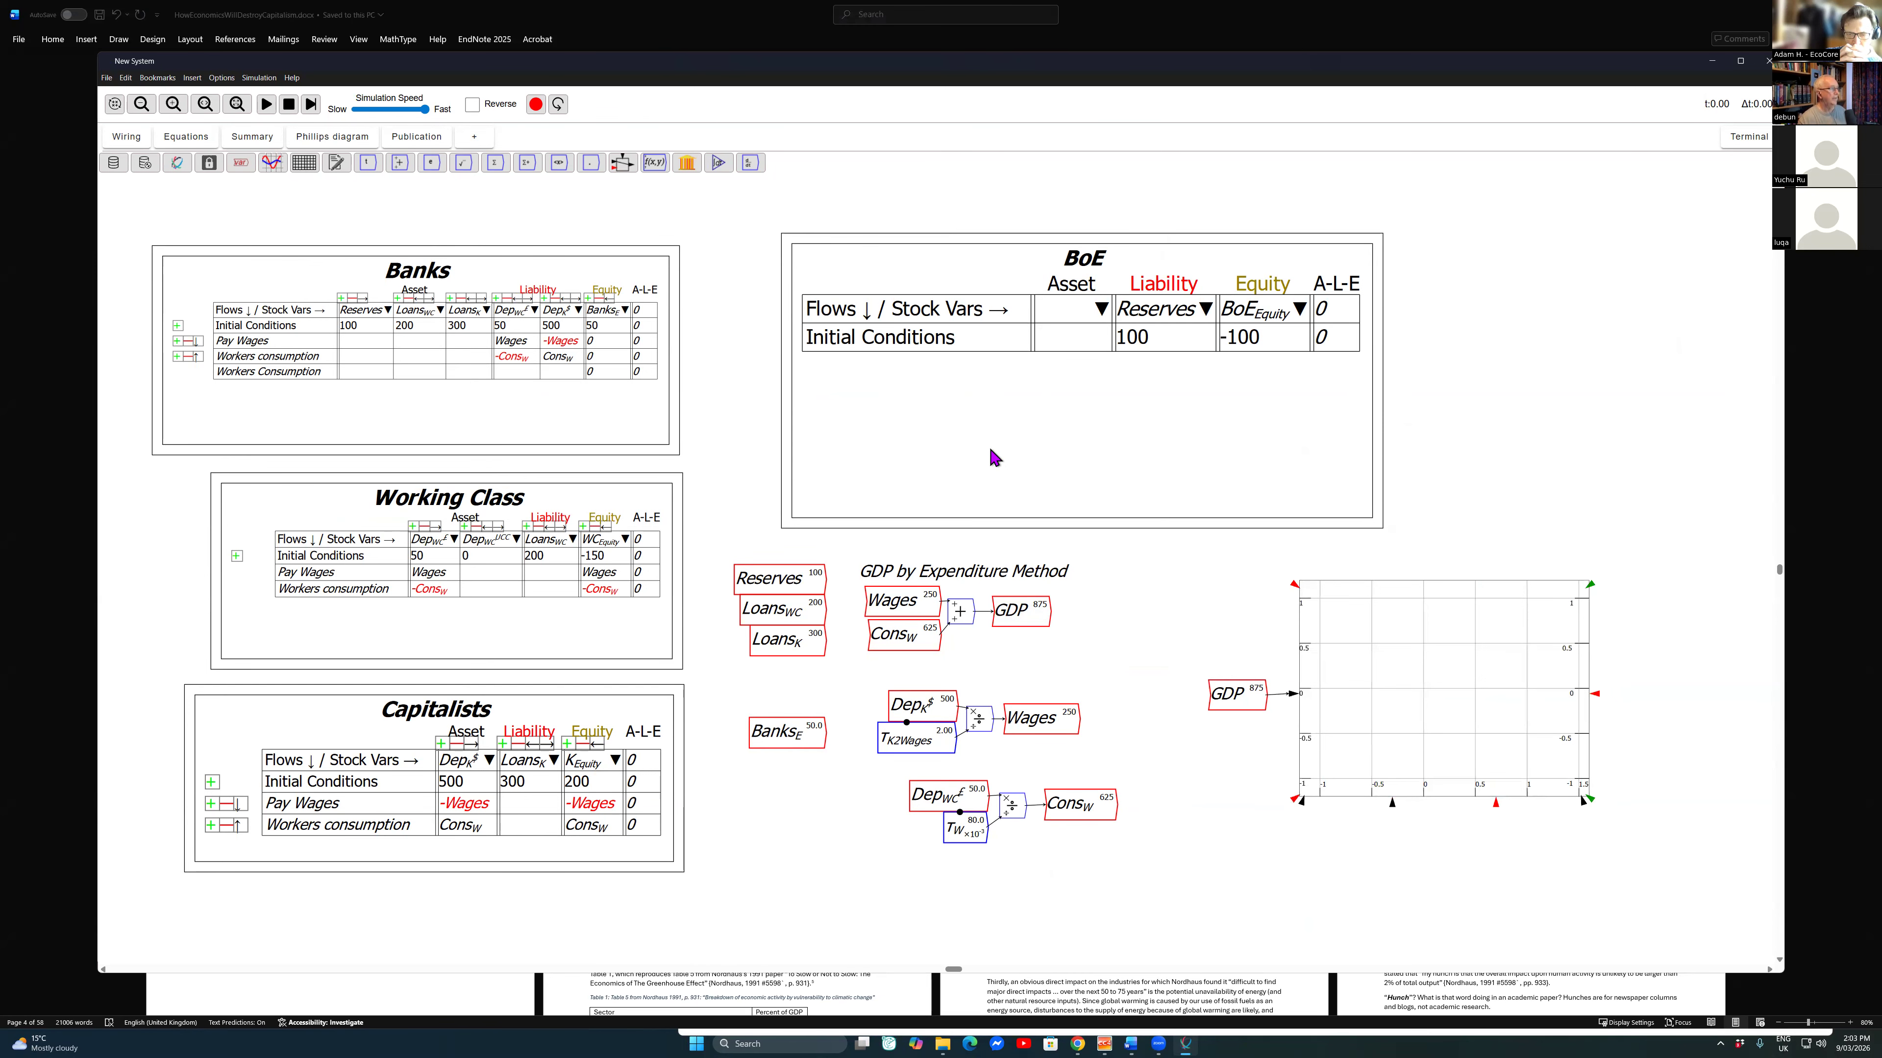
Step: Place copies of the \tau_{K2Wages} and \tau_W parameters side by side above the BoE table
click(913, 740)
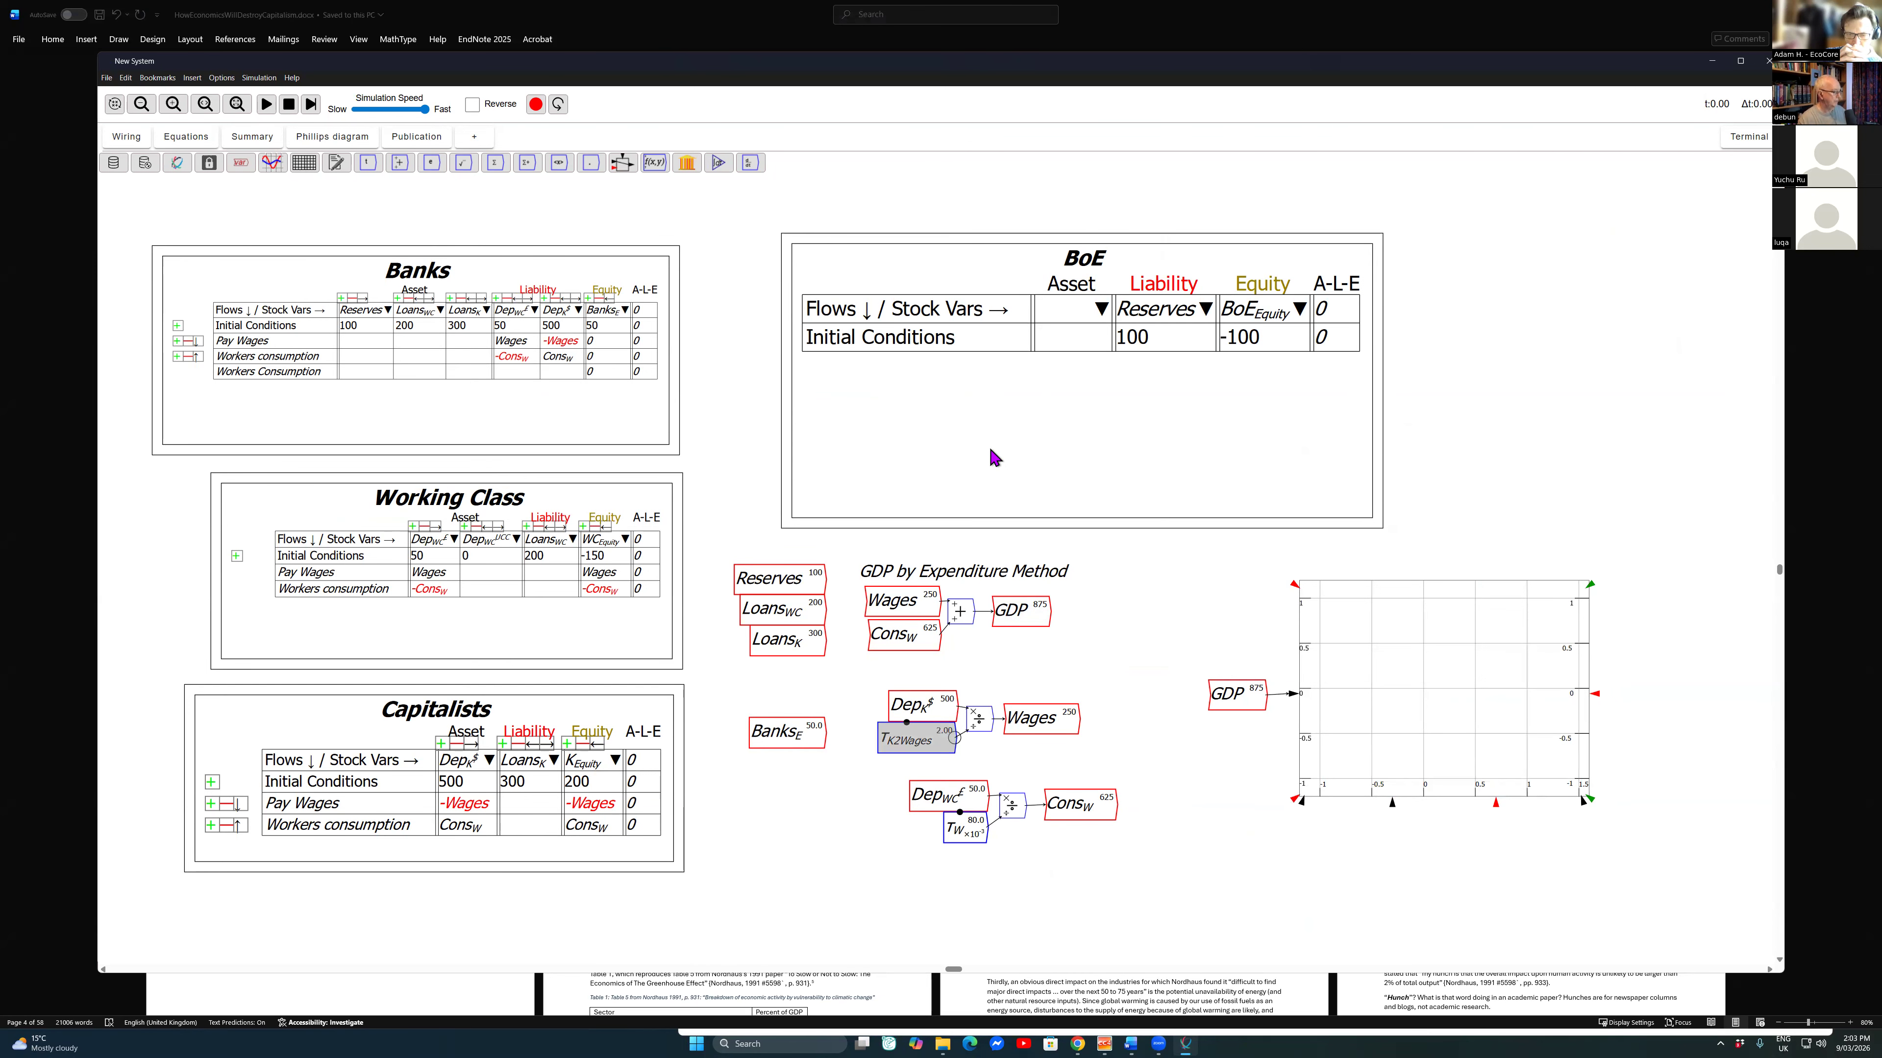
key(ctrl+c)
key(ctrl+v)
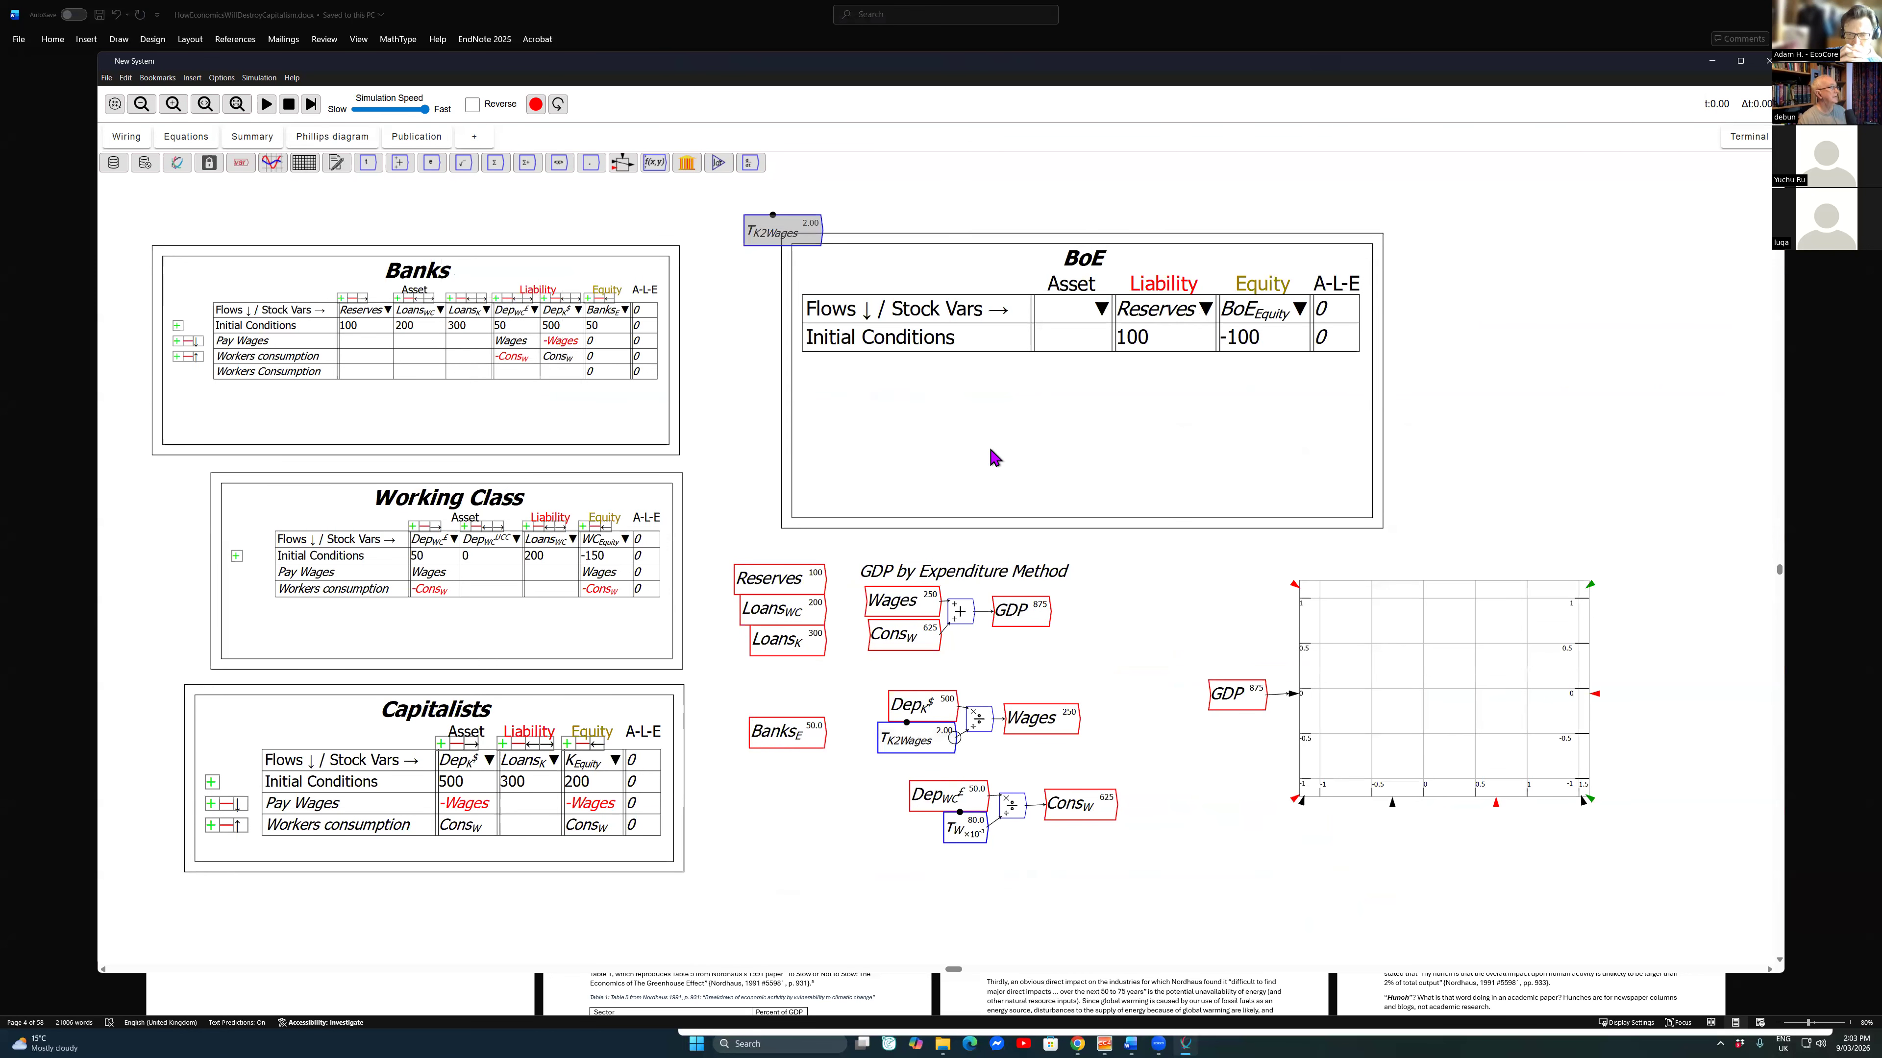
click(824, 209)
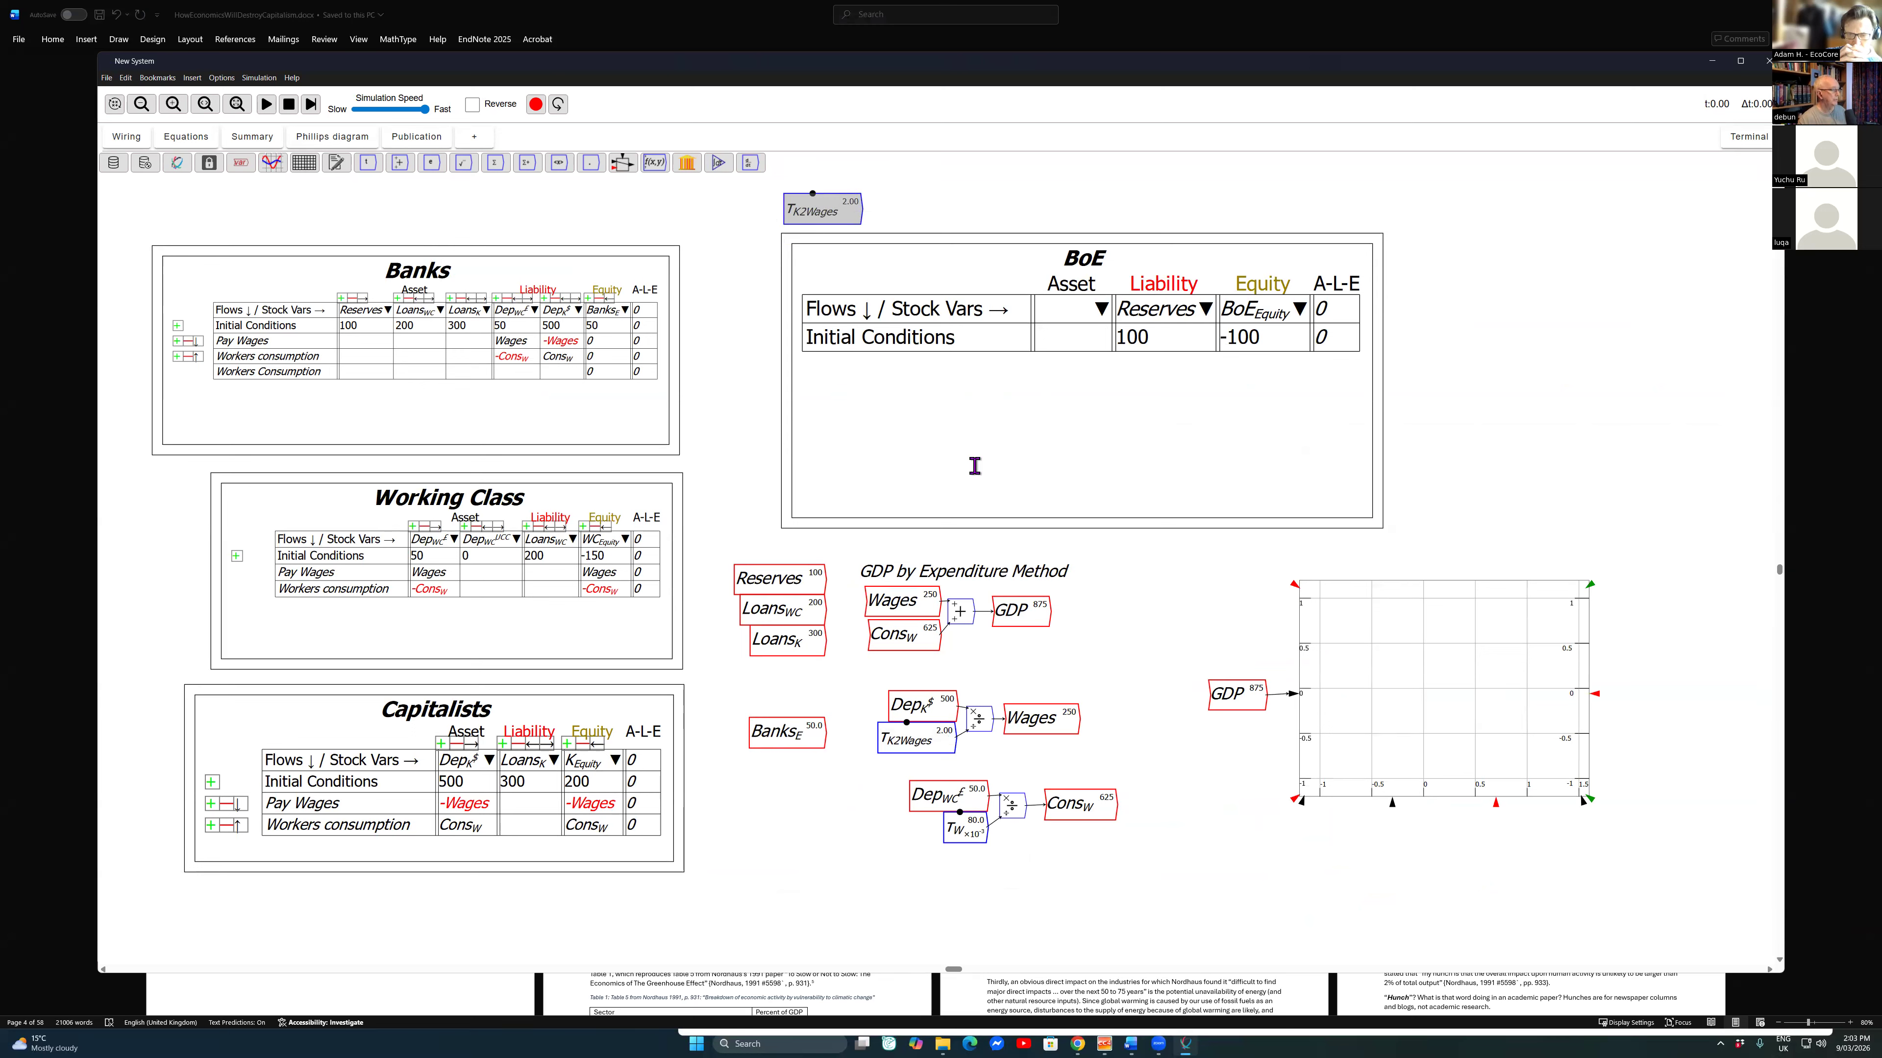
click(974, 466)
drag(919, 831, 963, 835)
key(ctrl+c)
key(ctrl+v)
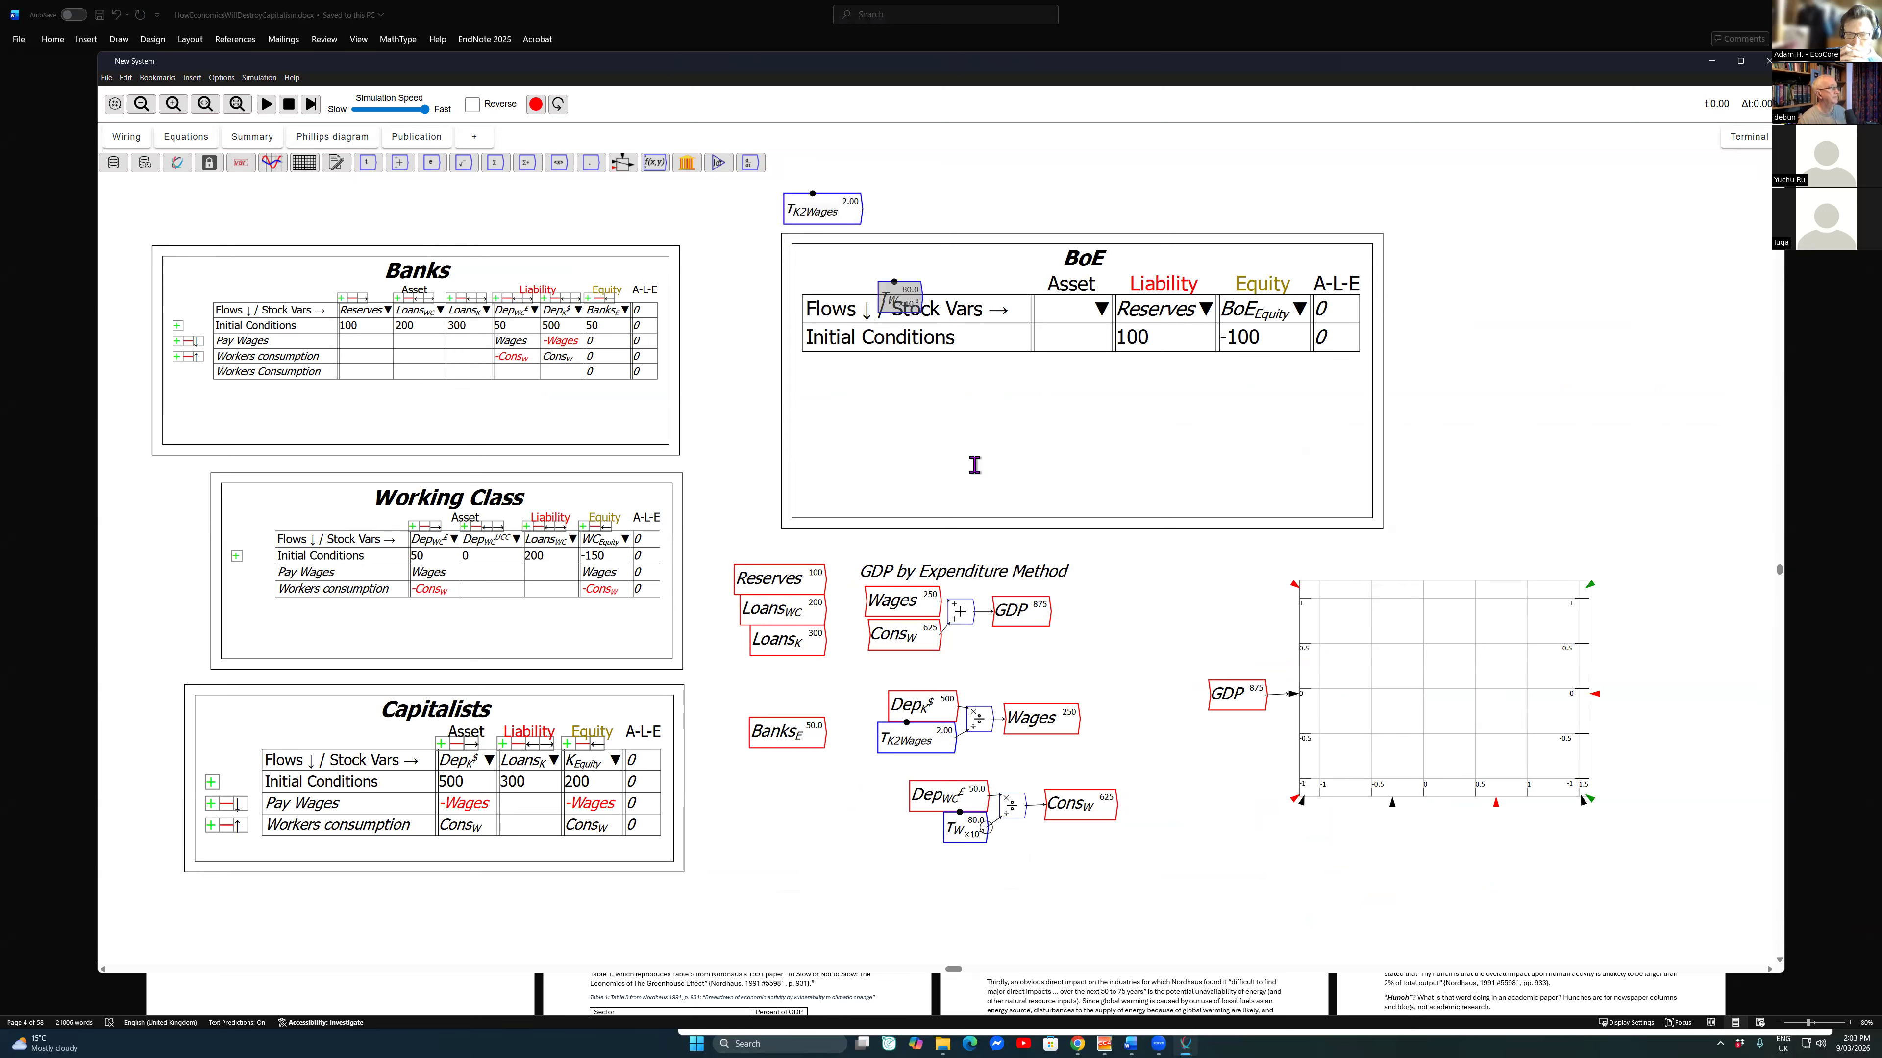
click(897, 211)
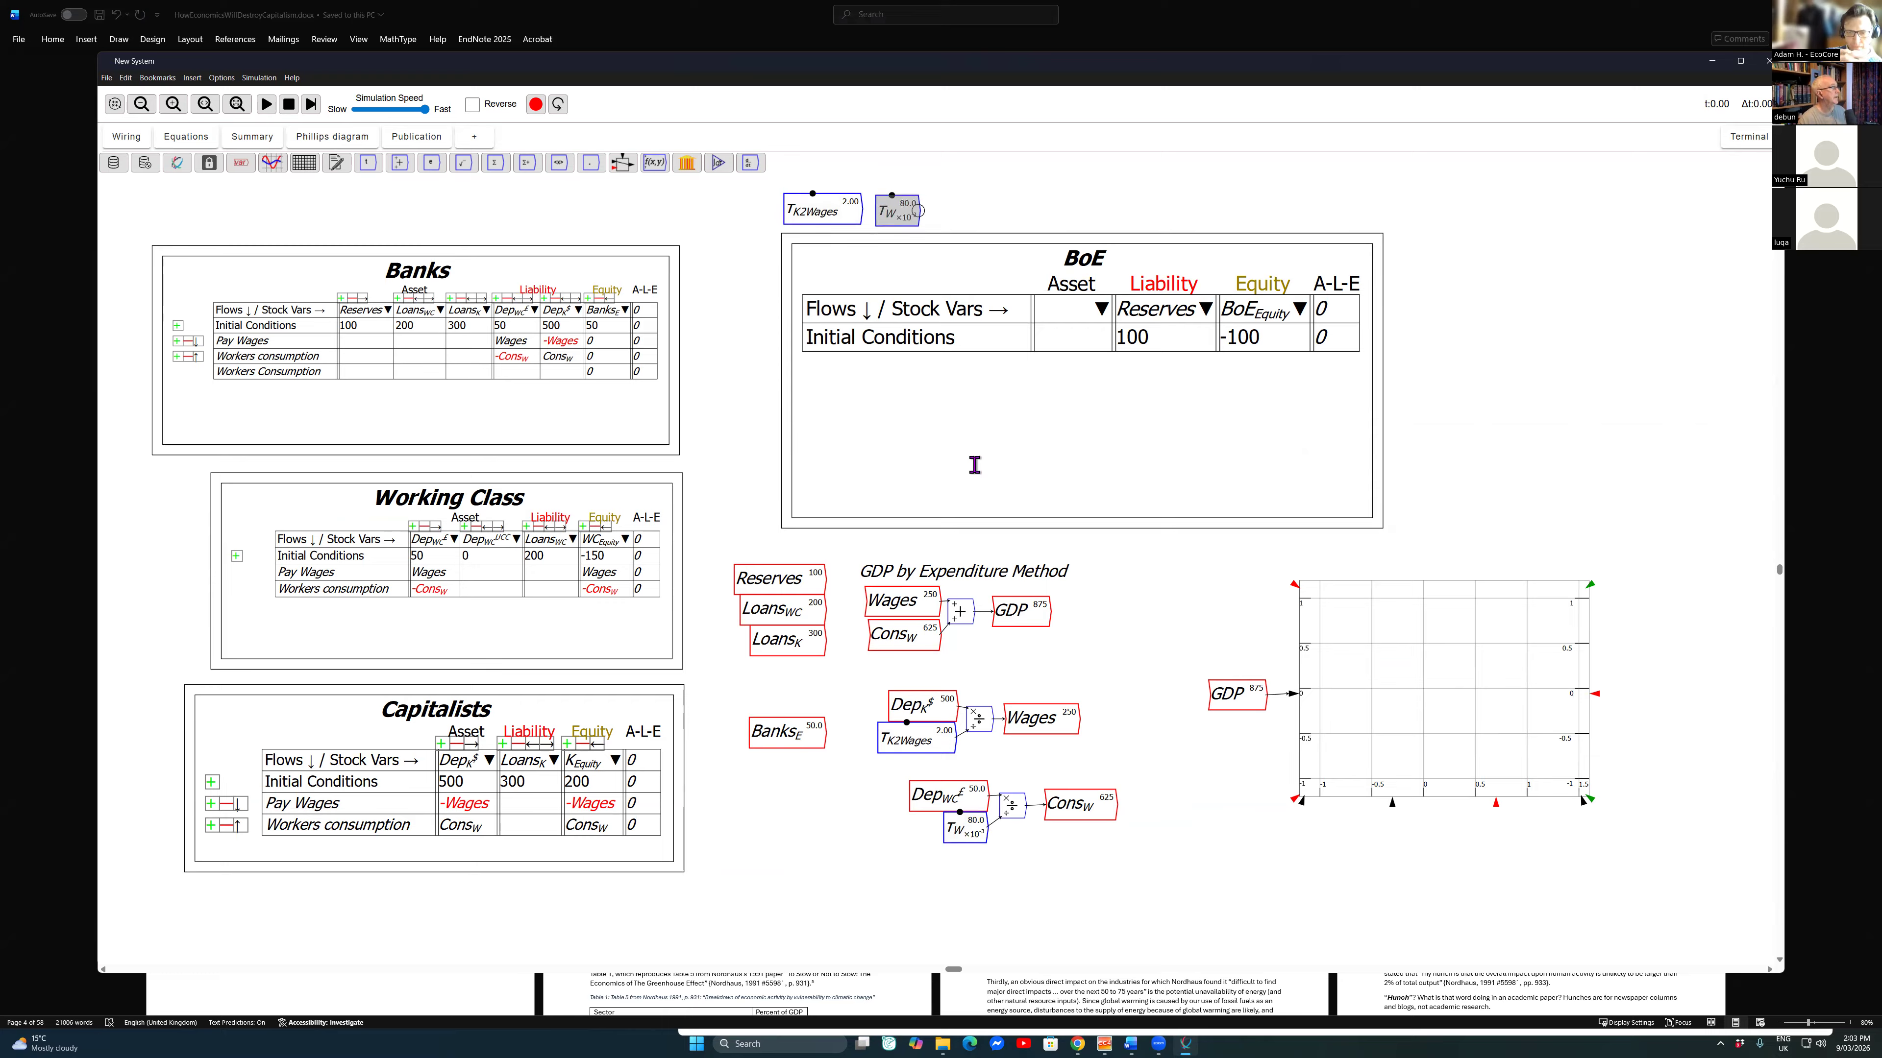
Step: Run the simulation and raise \tau_W in increments to 0.15 while GDP is being plotted
key(space)
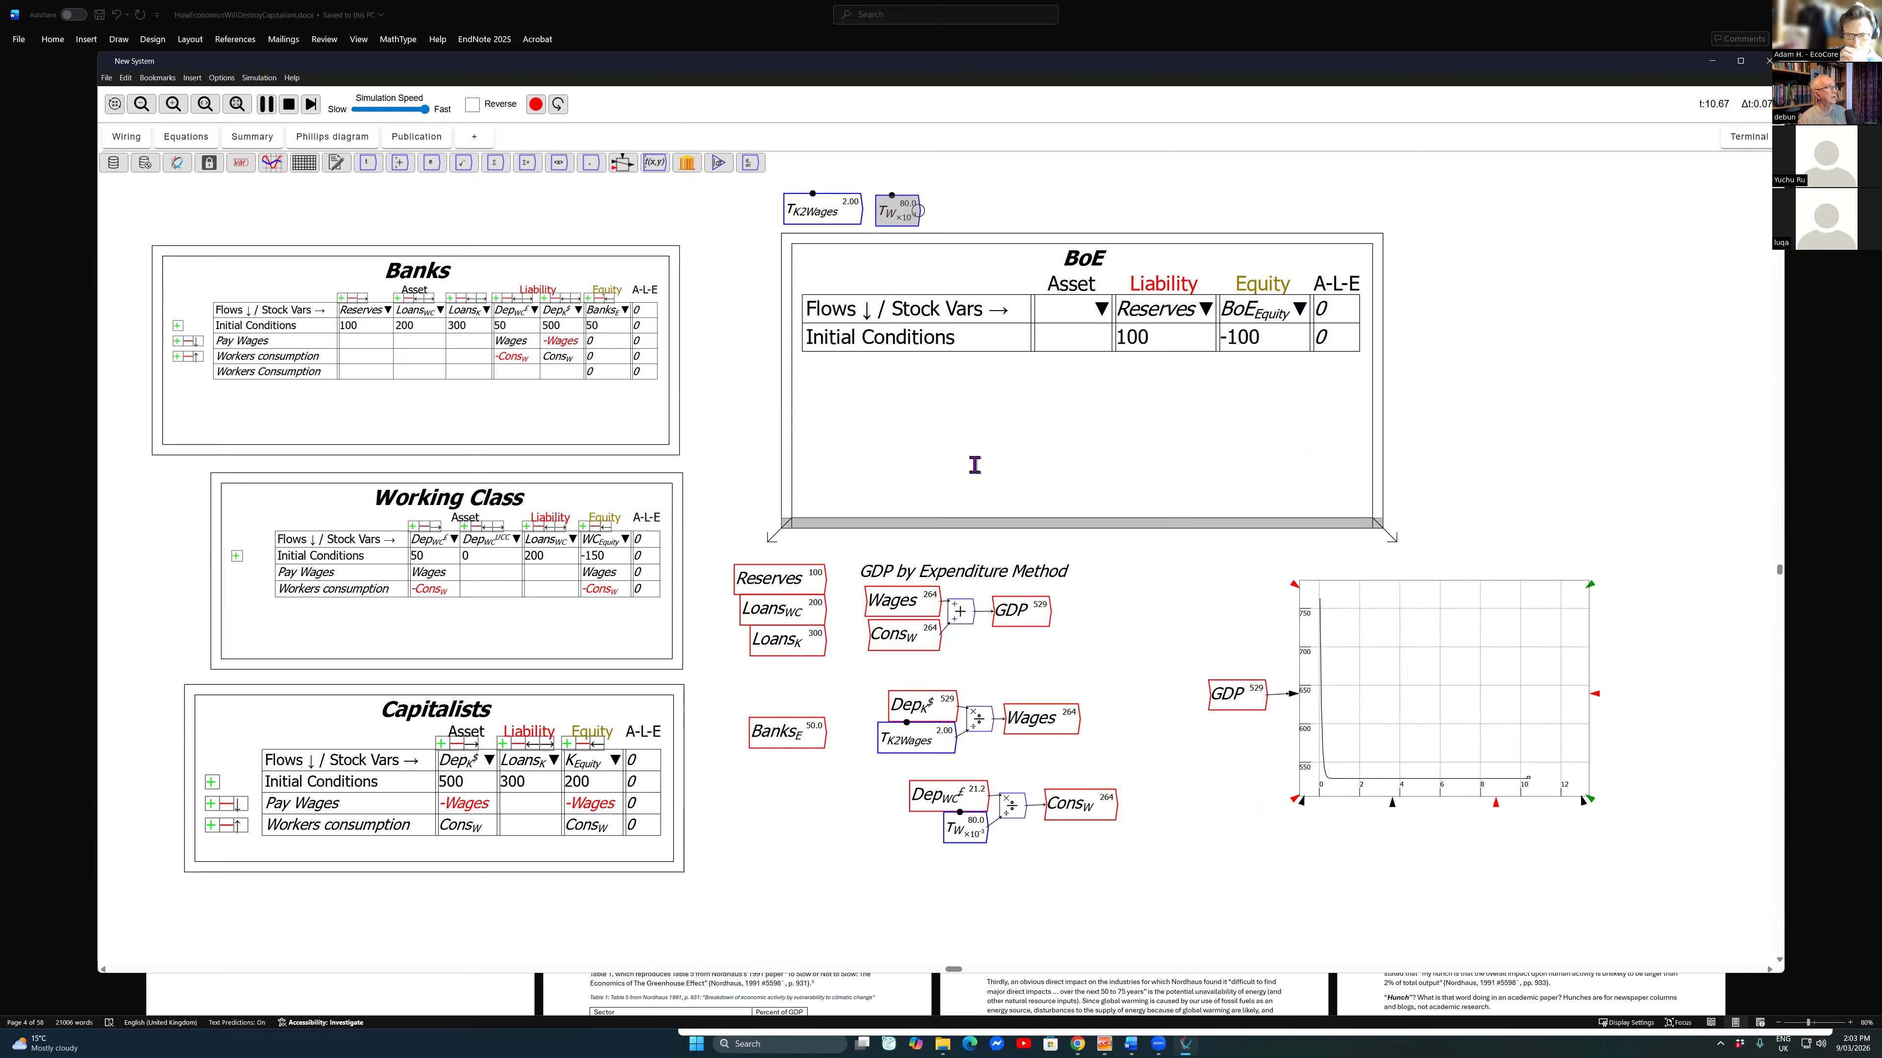
key(Up)
key(Up)
key(Up)
key(Up)
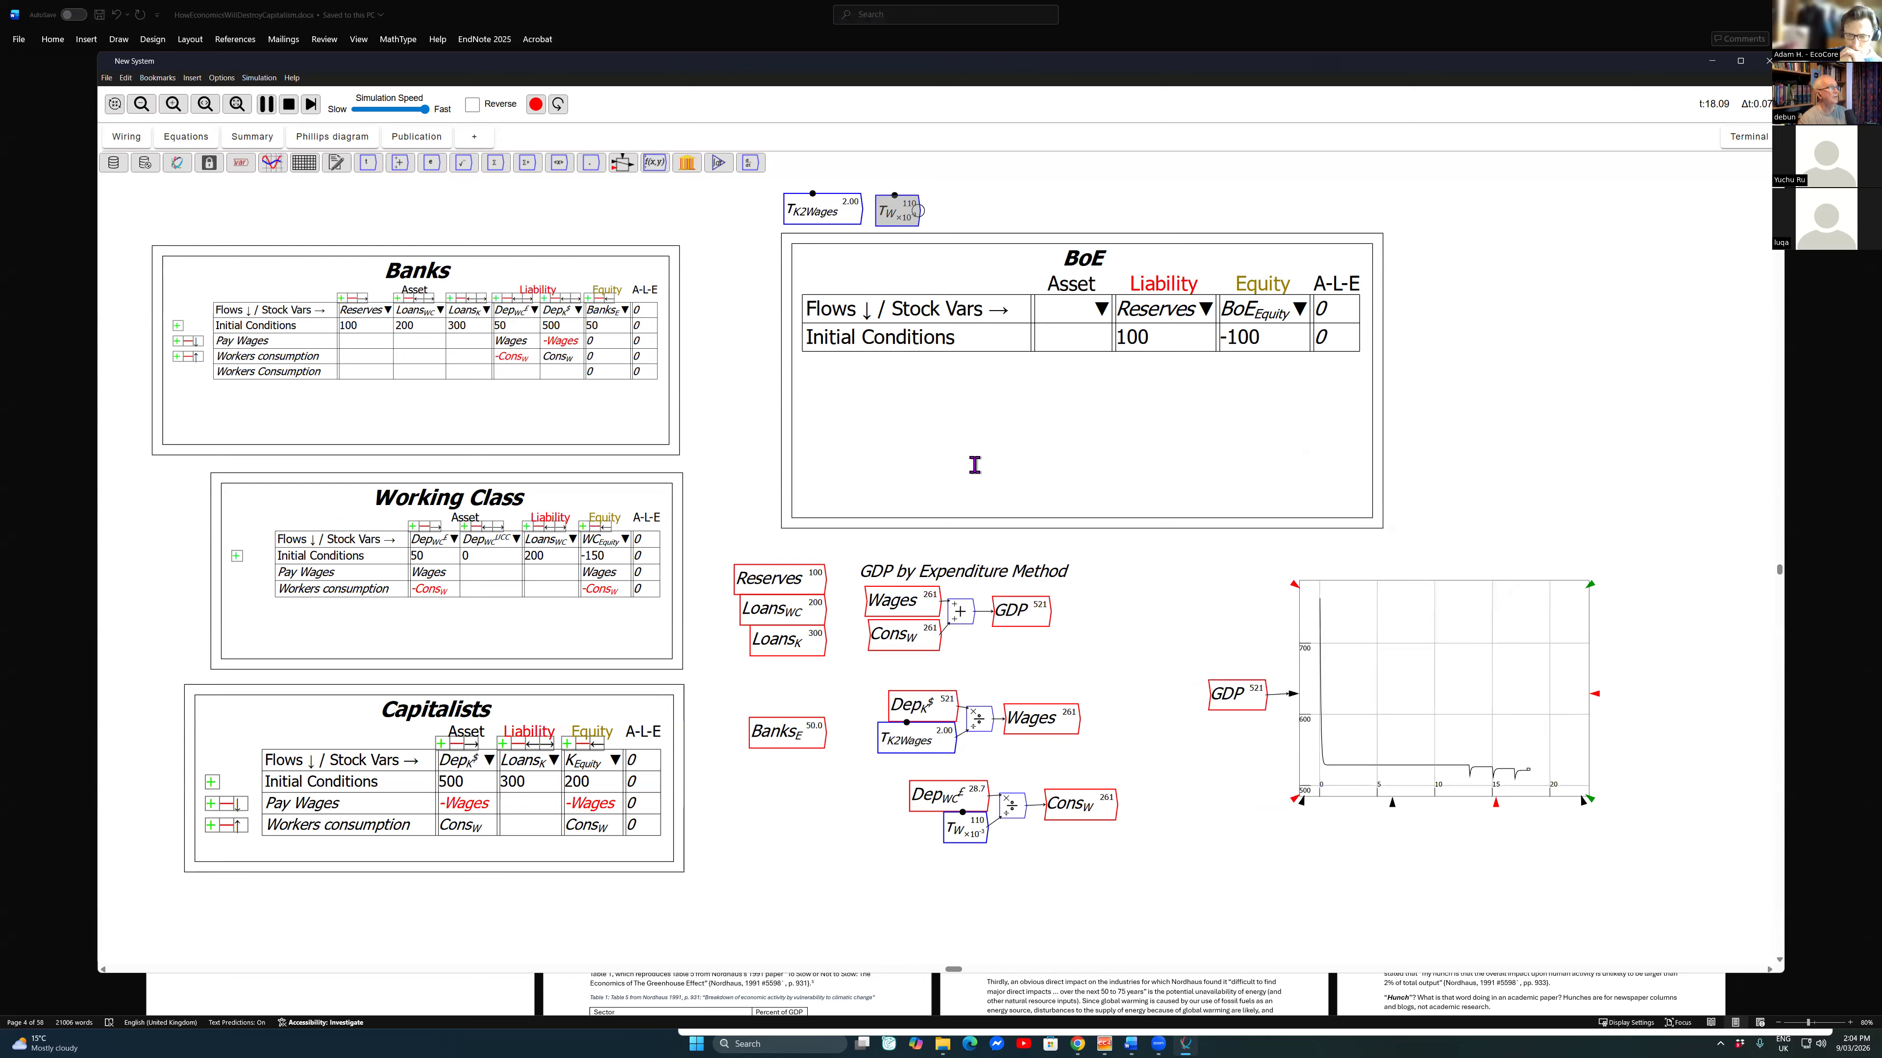
key(Up)
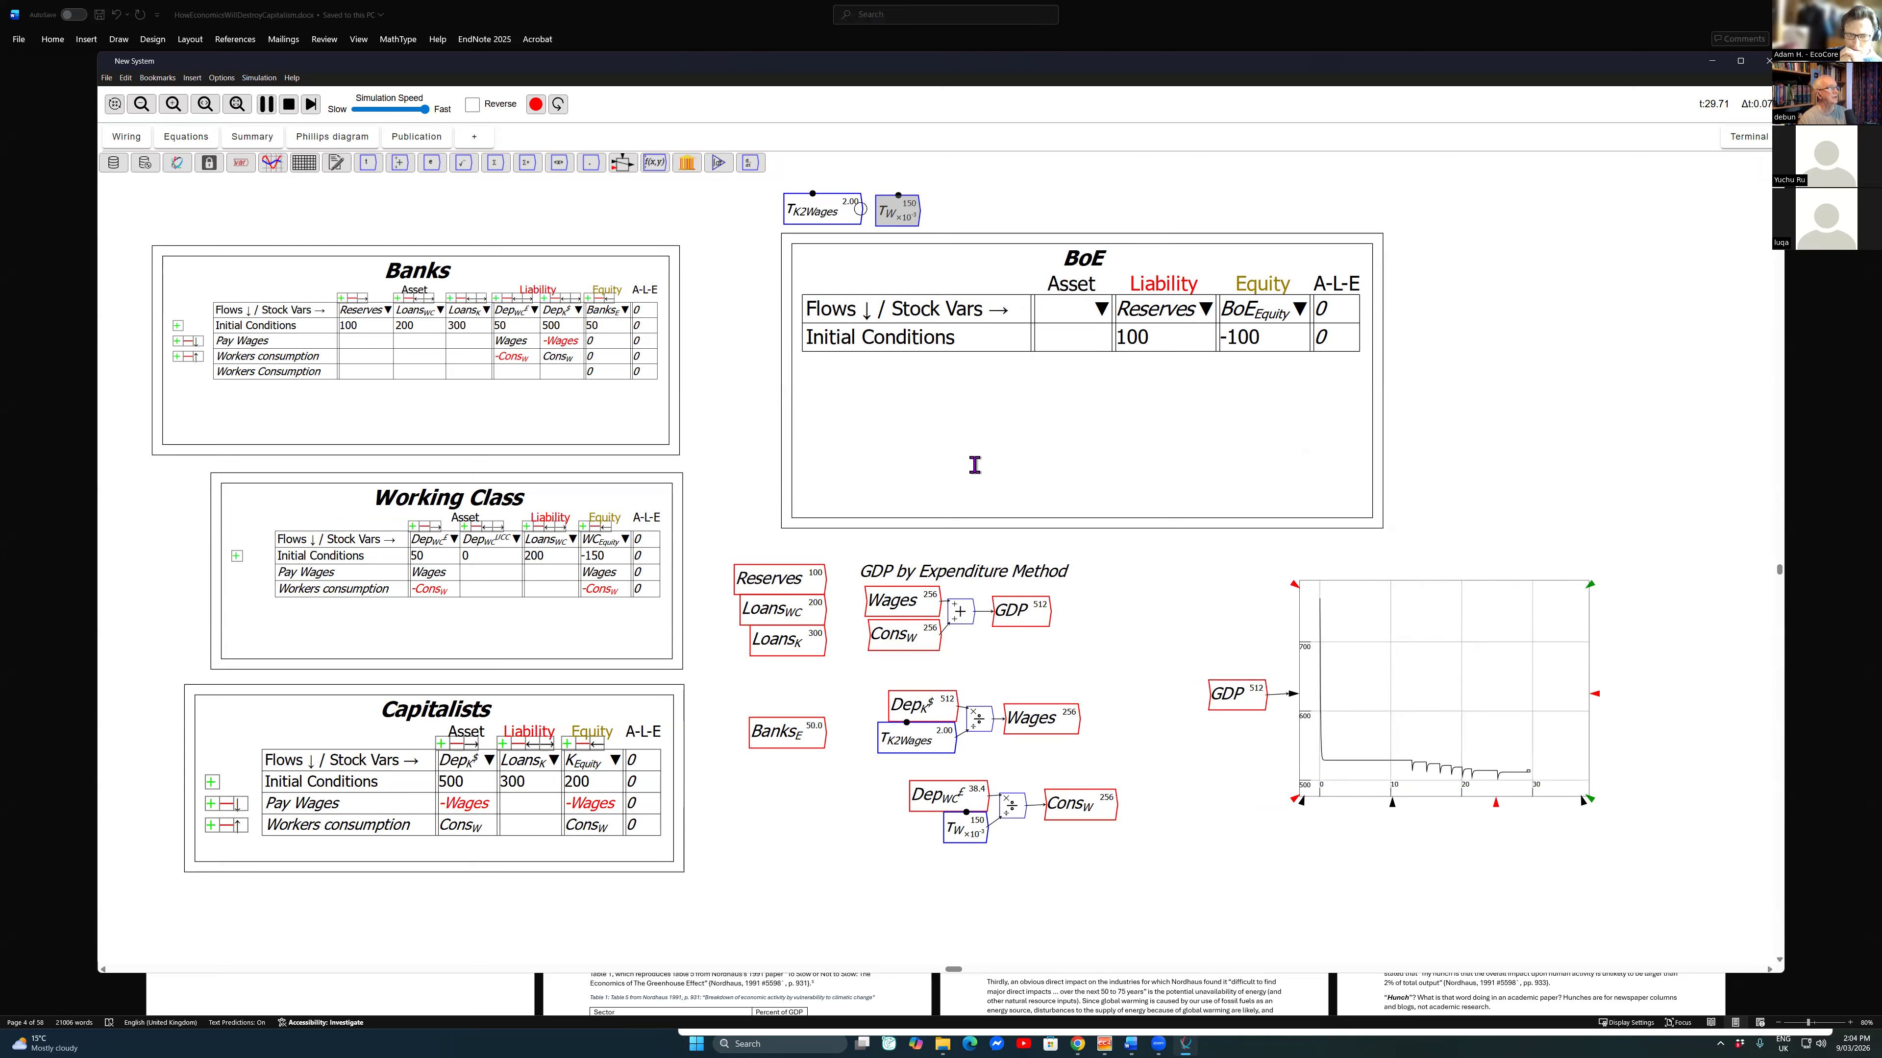
Step: Vary \tau_{K2Wages} during the run, lowering it to 1.6 and raising it to 1.8, and reset the simulation
key(Up)
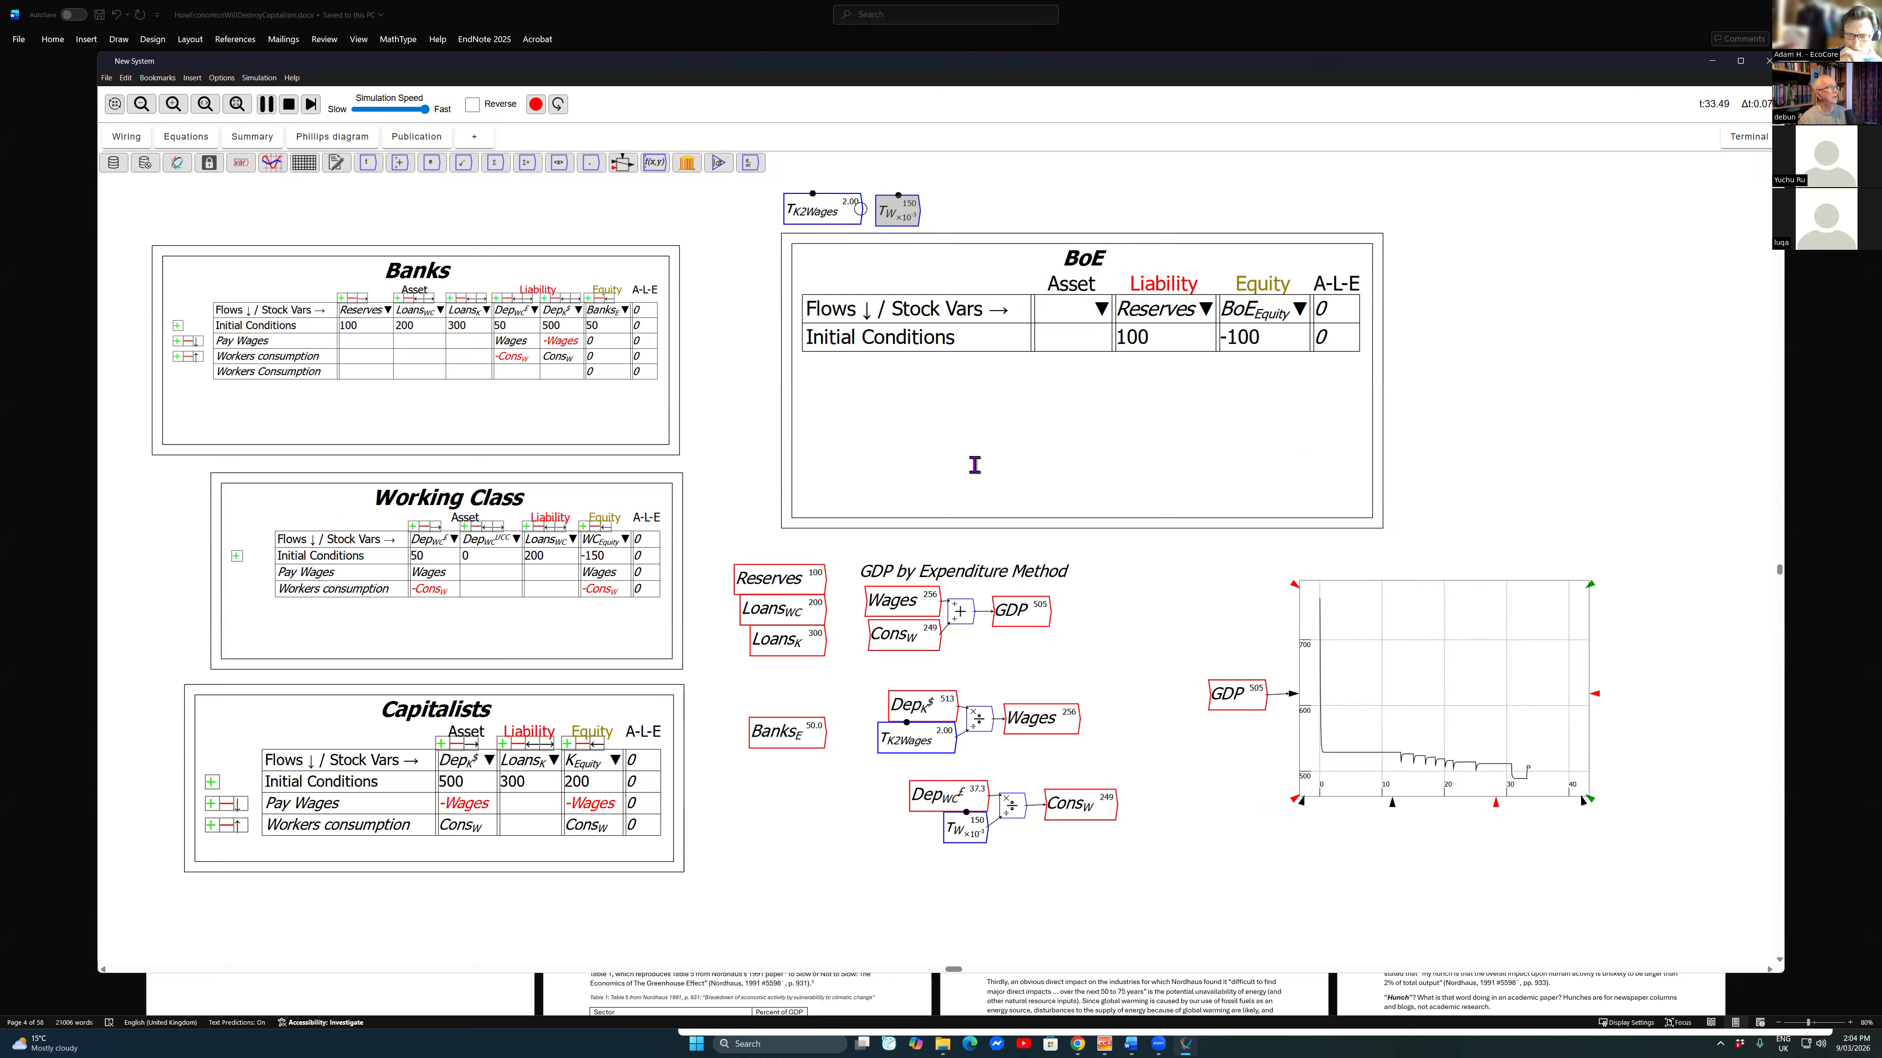
key(Down)
key(Down)
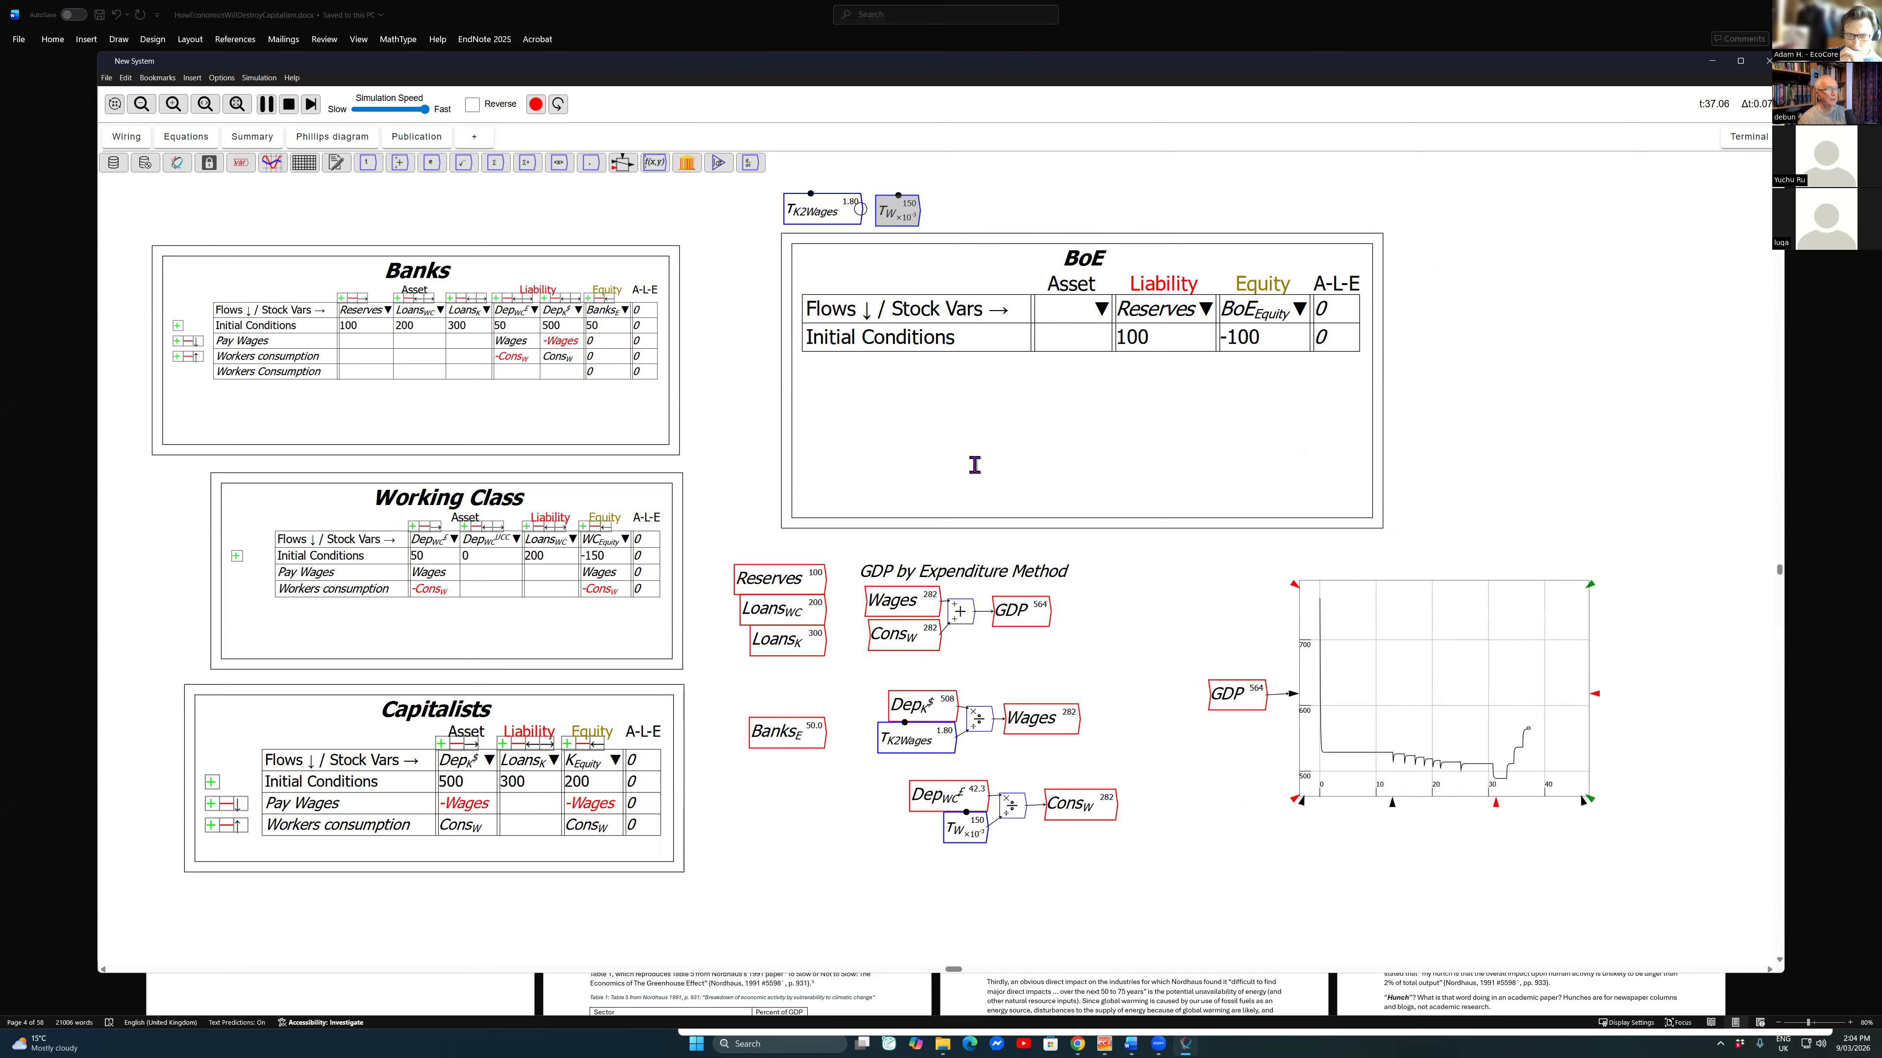
key(Down)
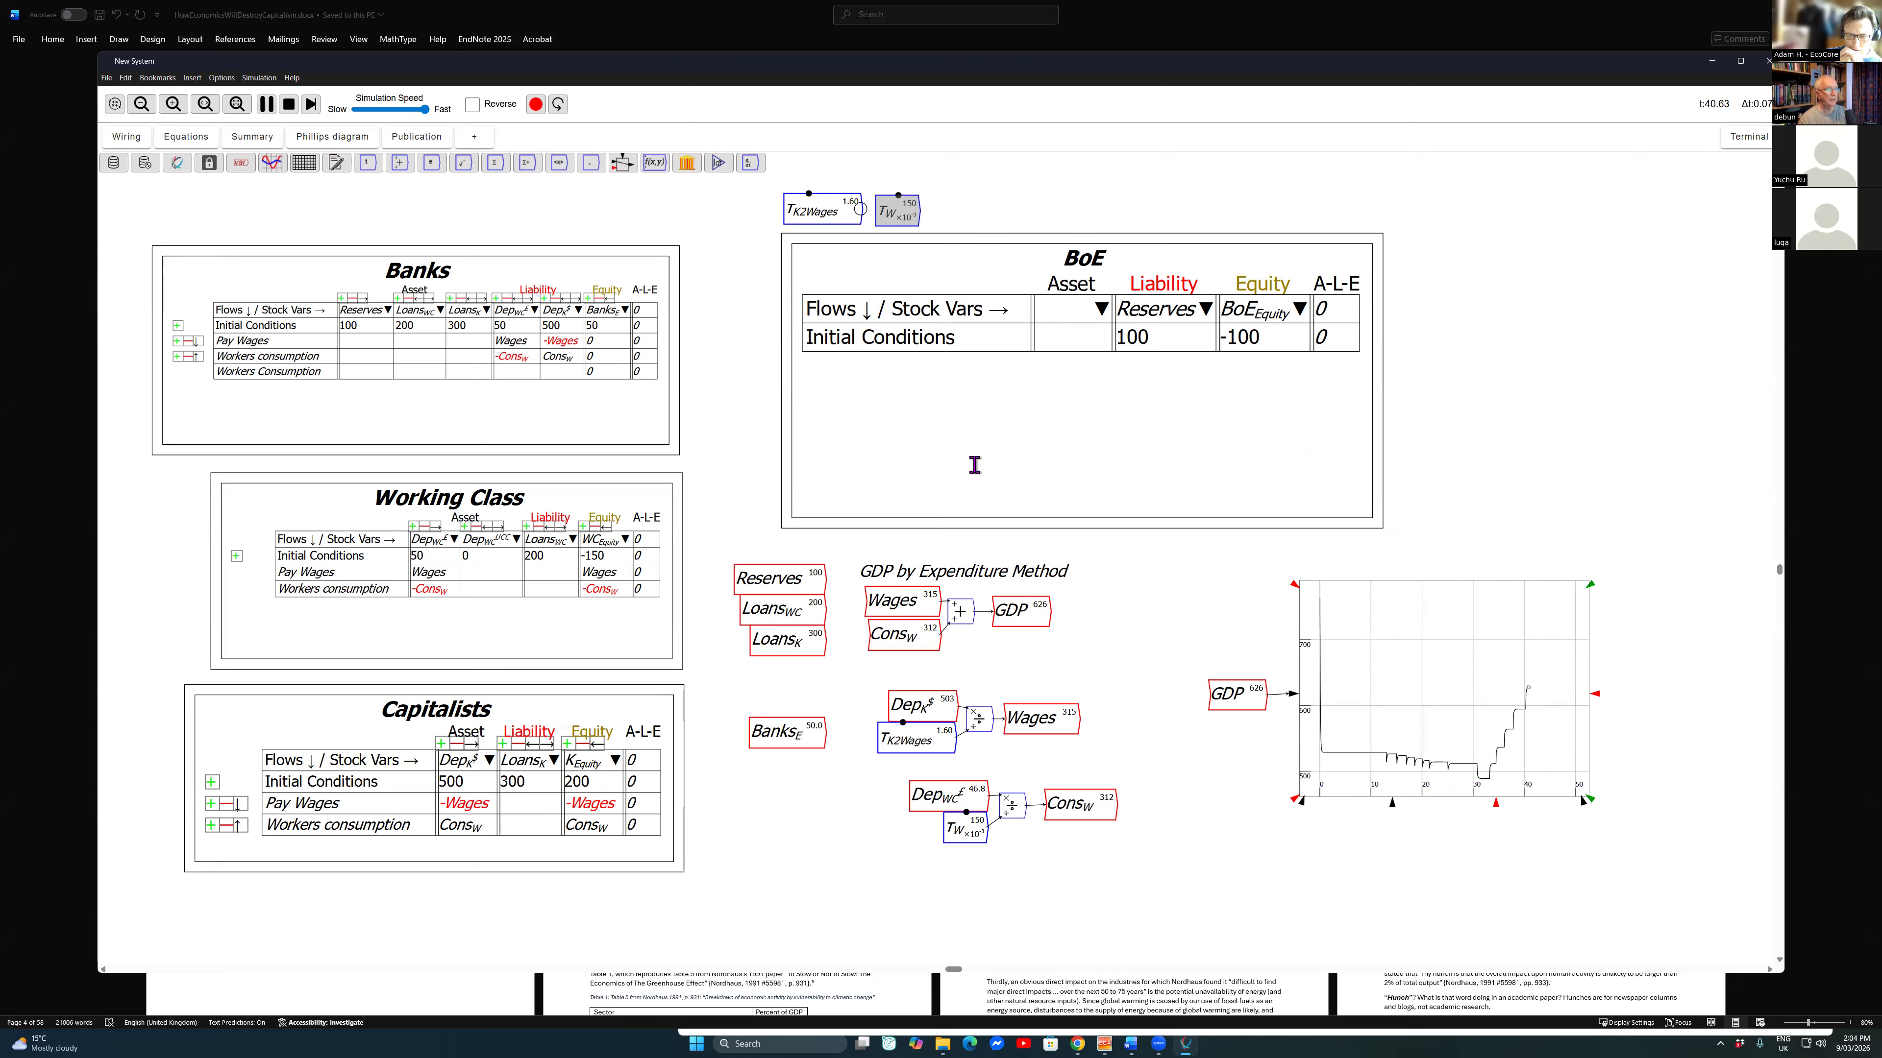
key(Up)
key(Up)
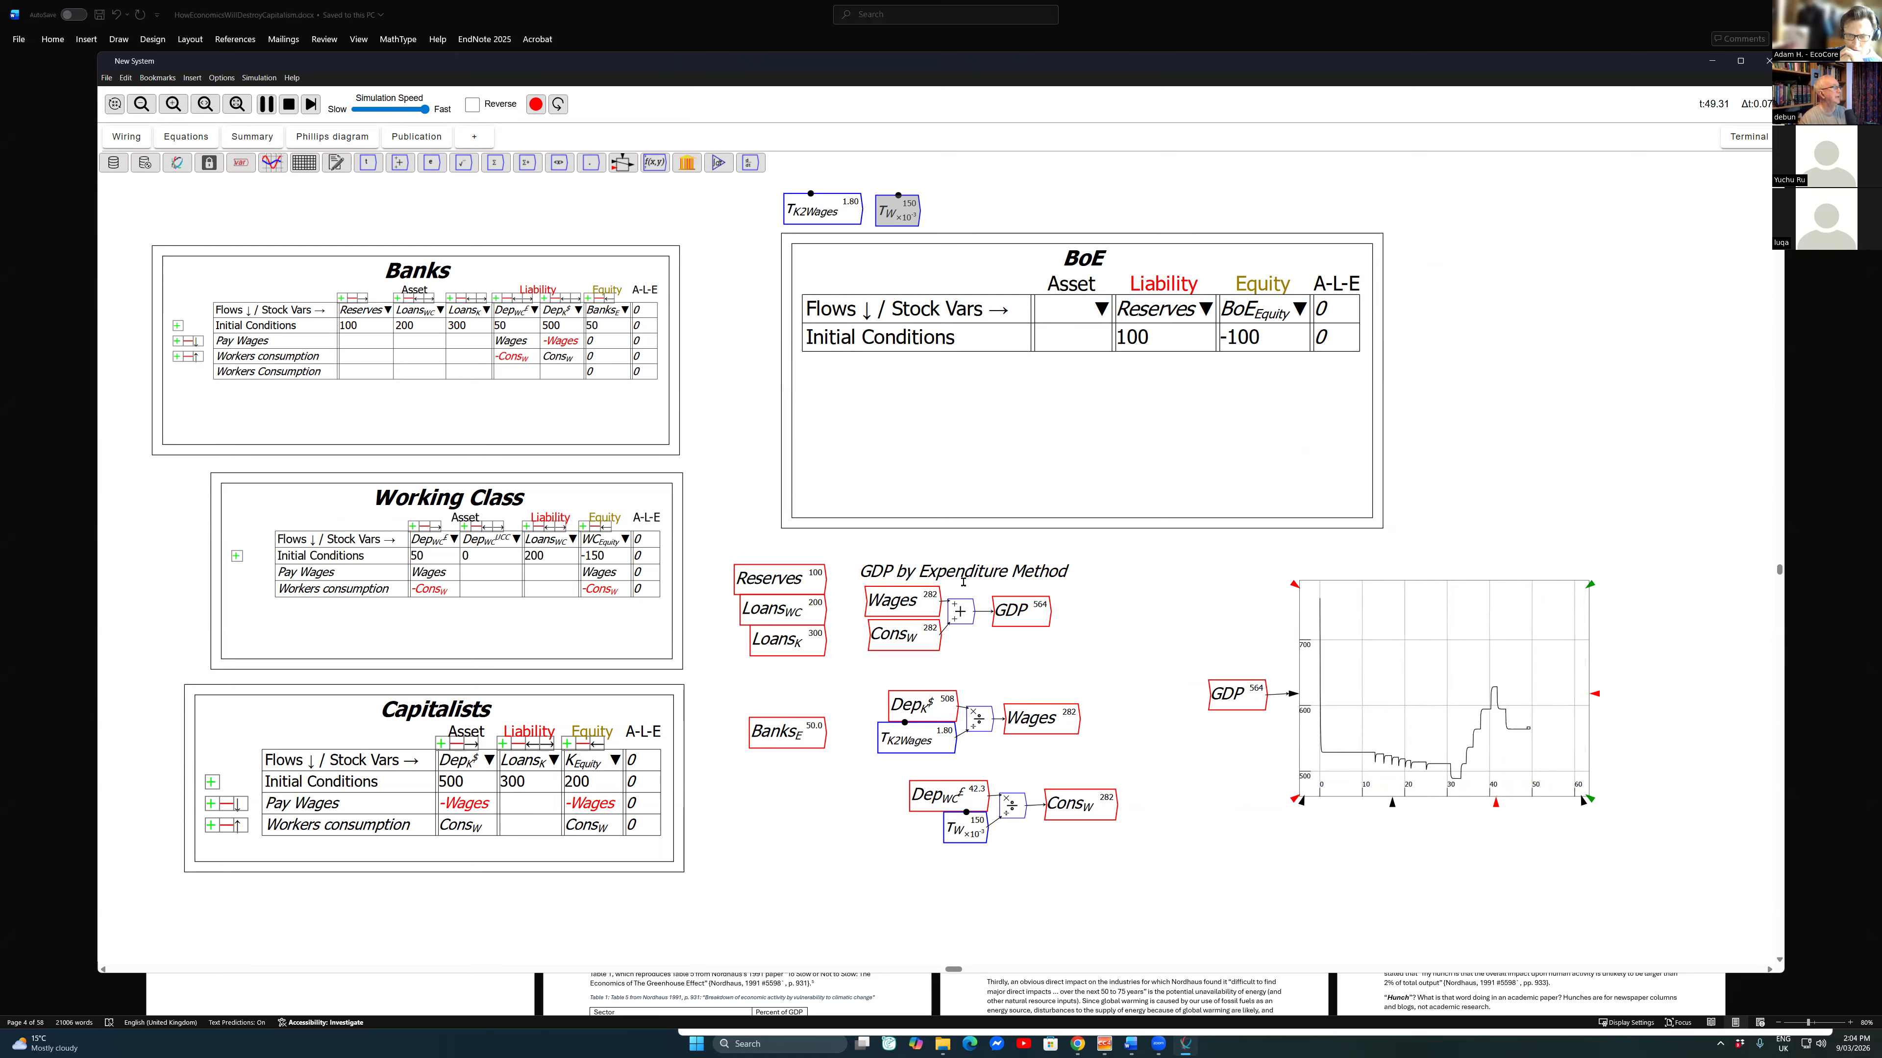
click(289, 104)
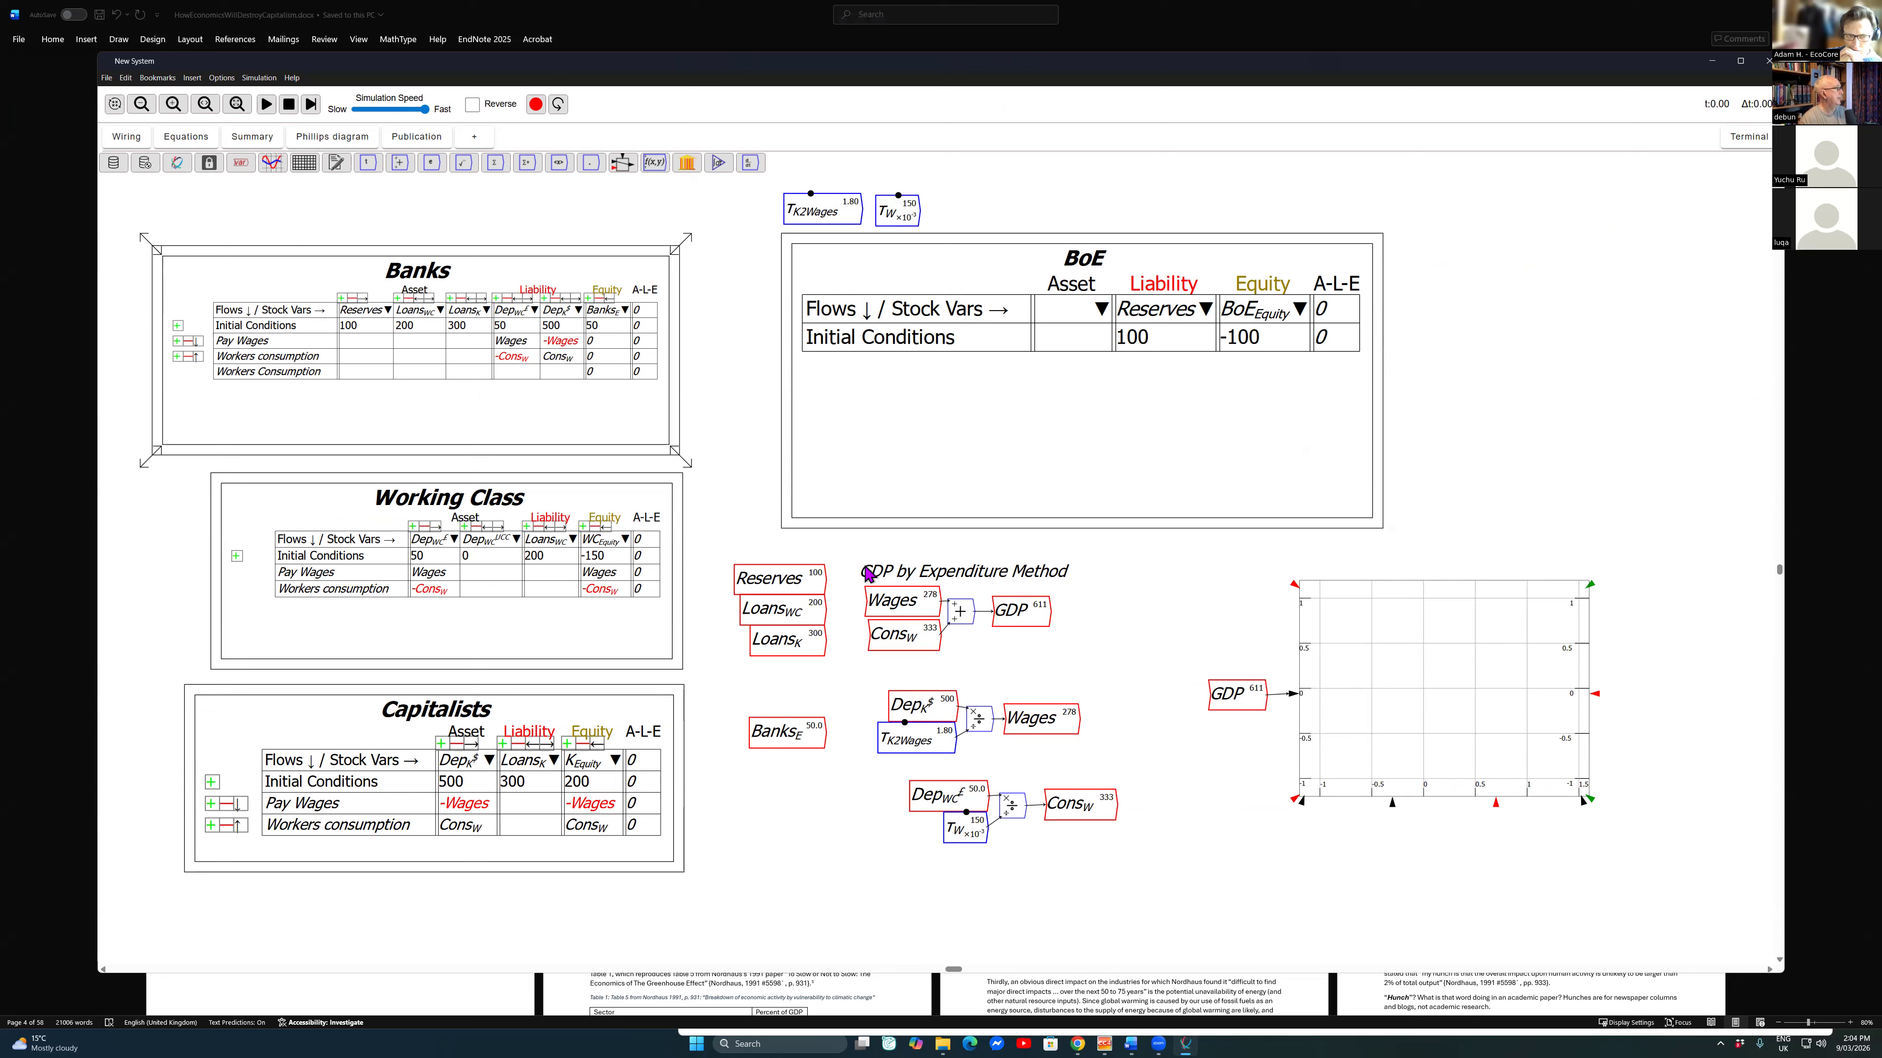
Step: Replace the surplus last flow row in the Banks table with a new row named "Capitalists borrow from banks"
click(177, 357)
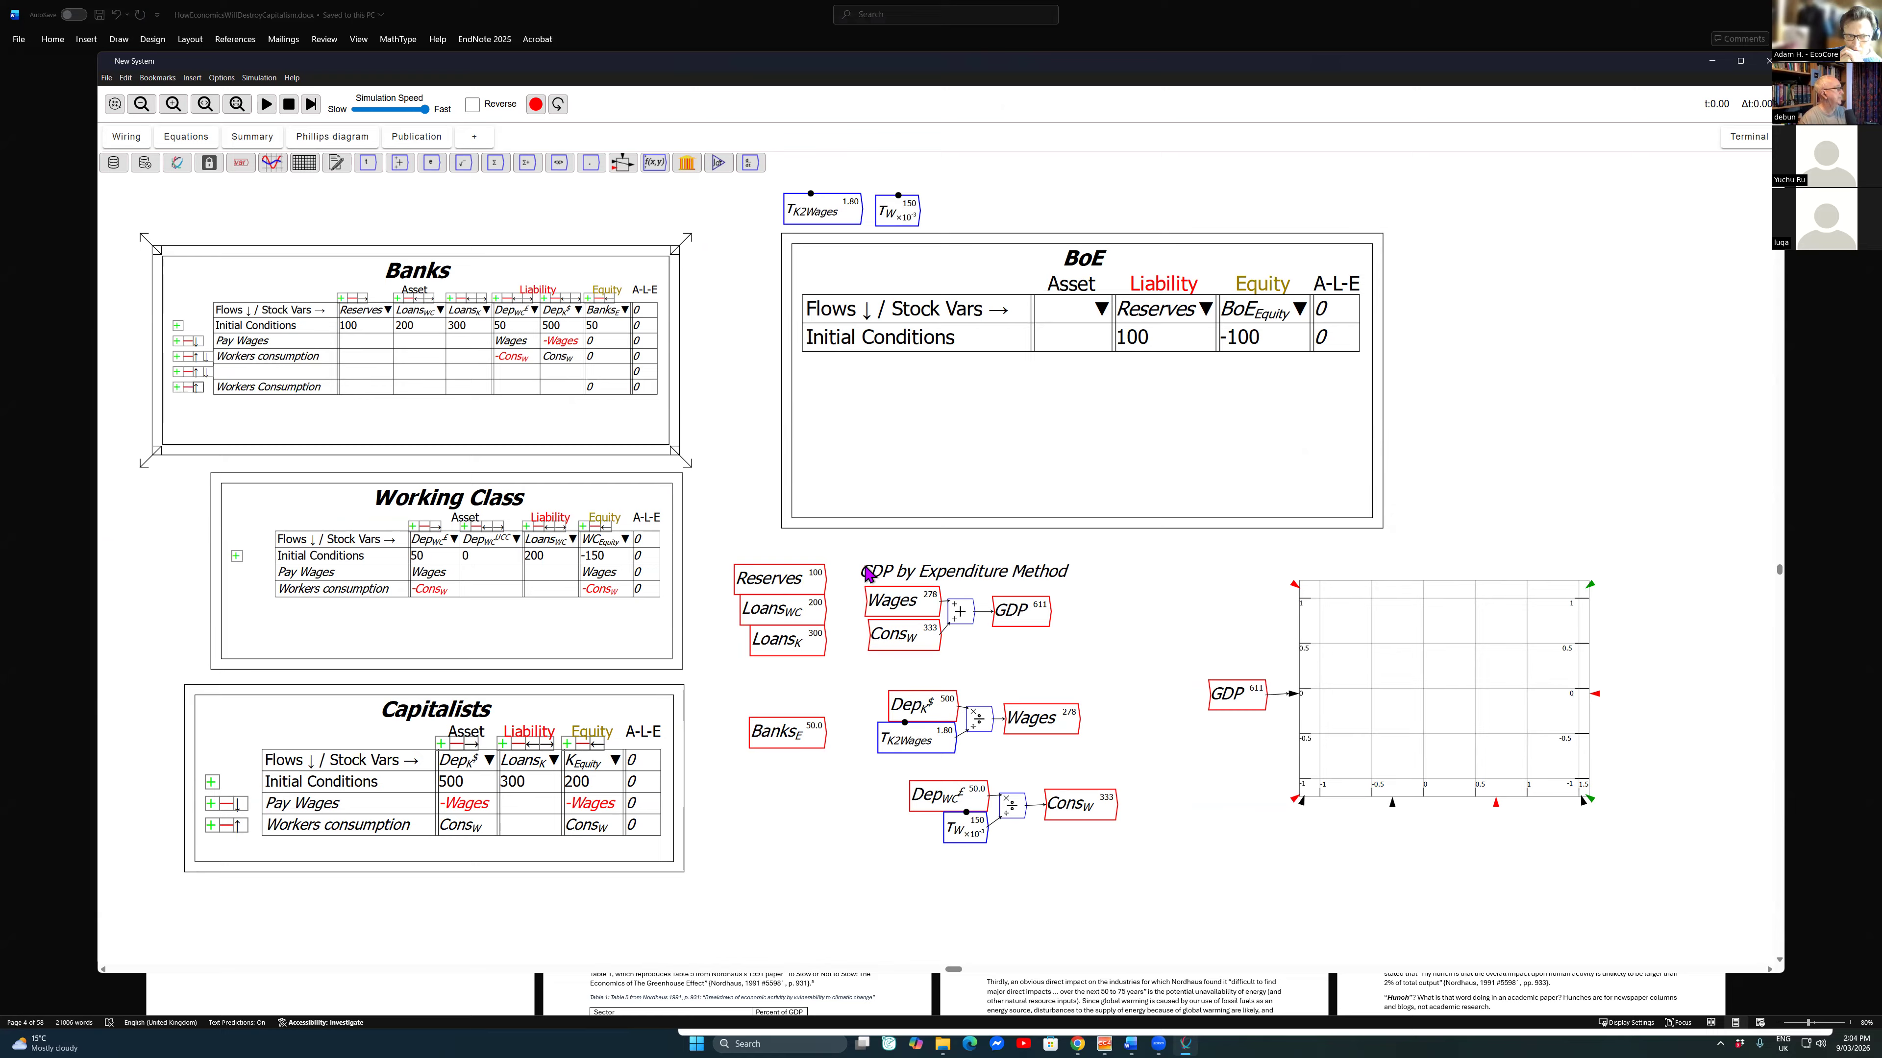
click(188, 387)
click(275, 372)
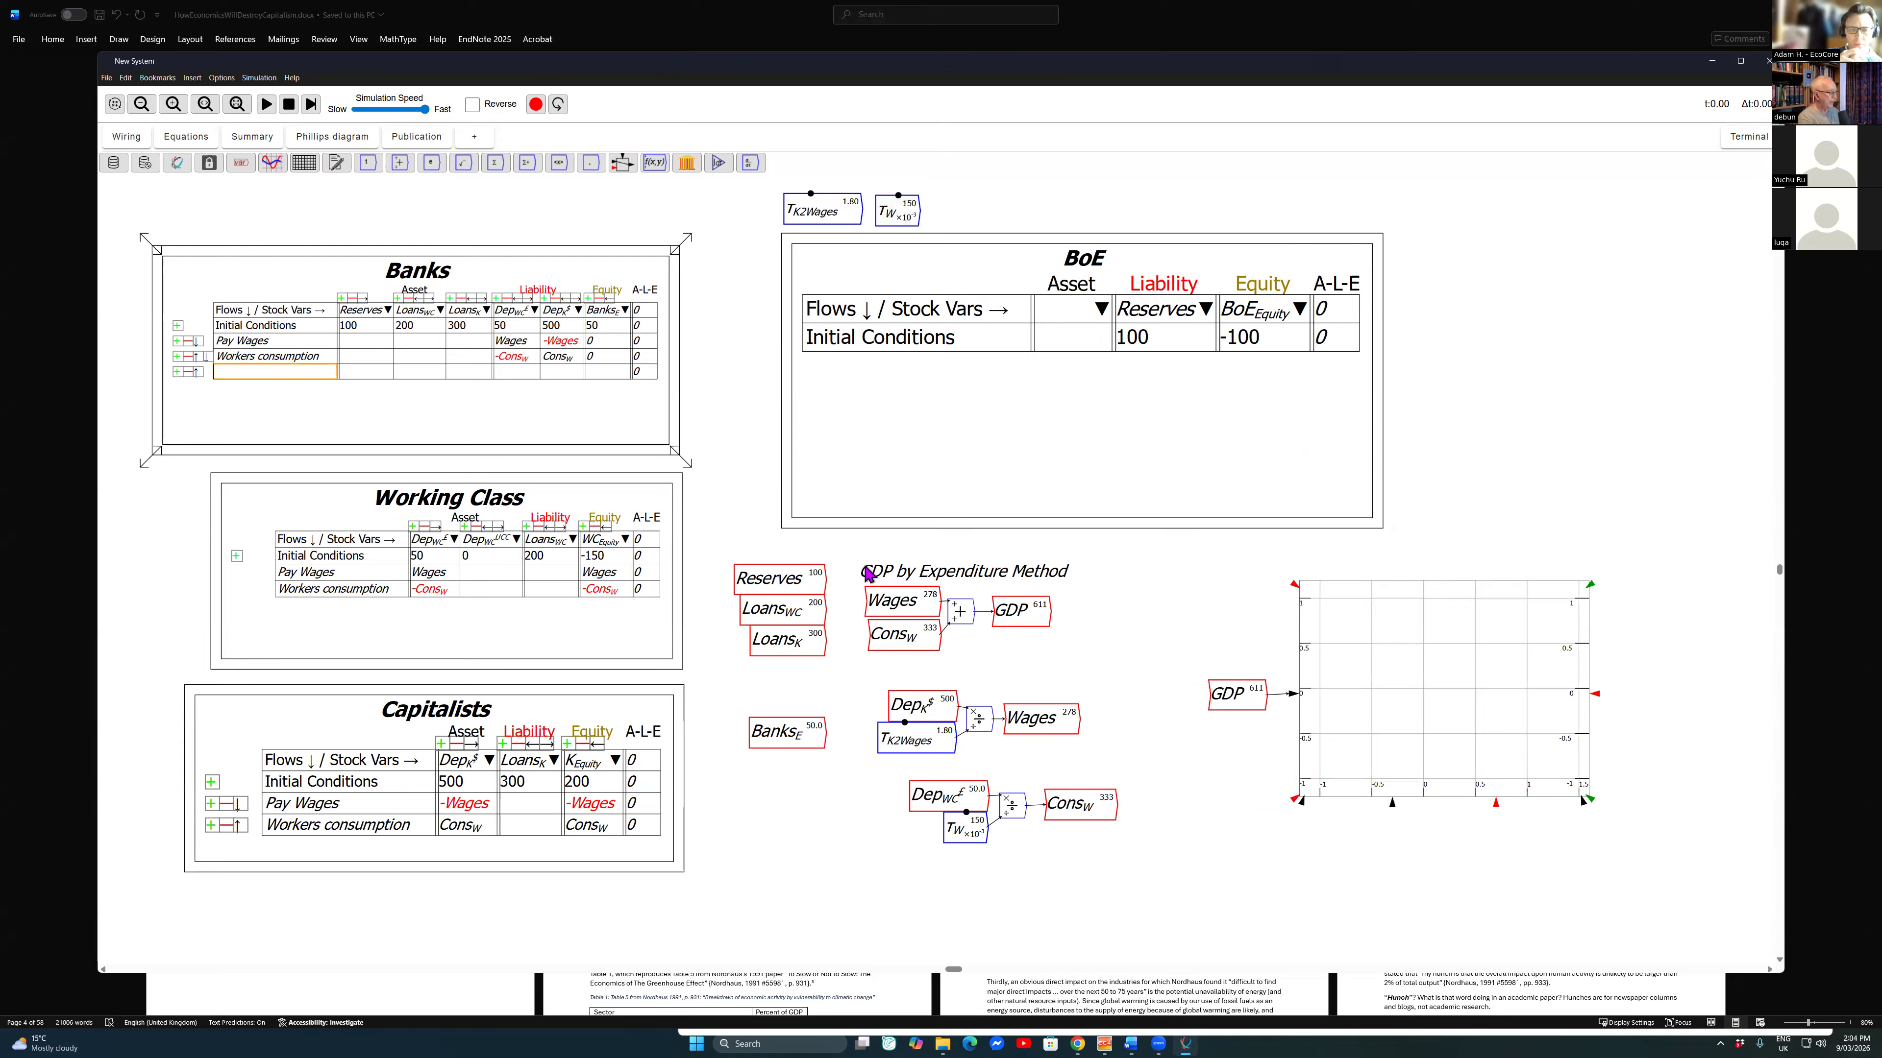
text(Capitali)
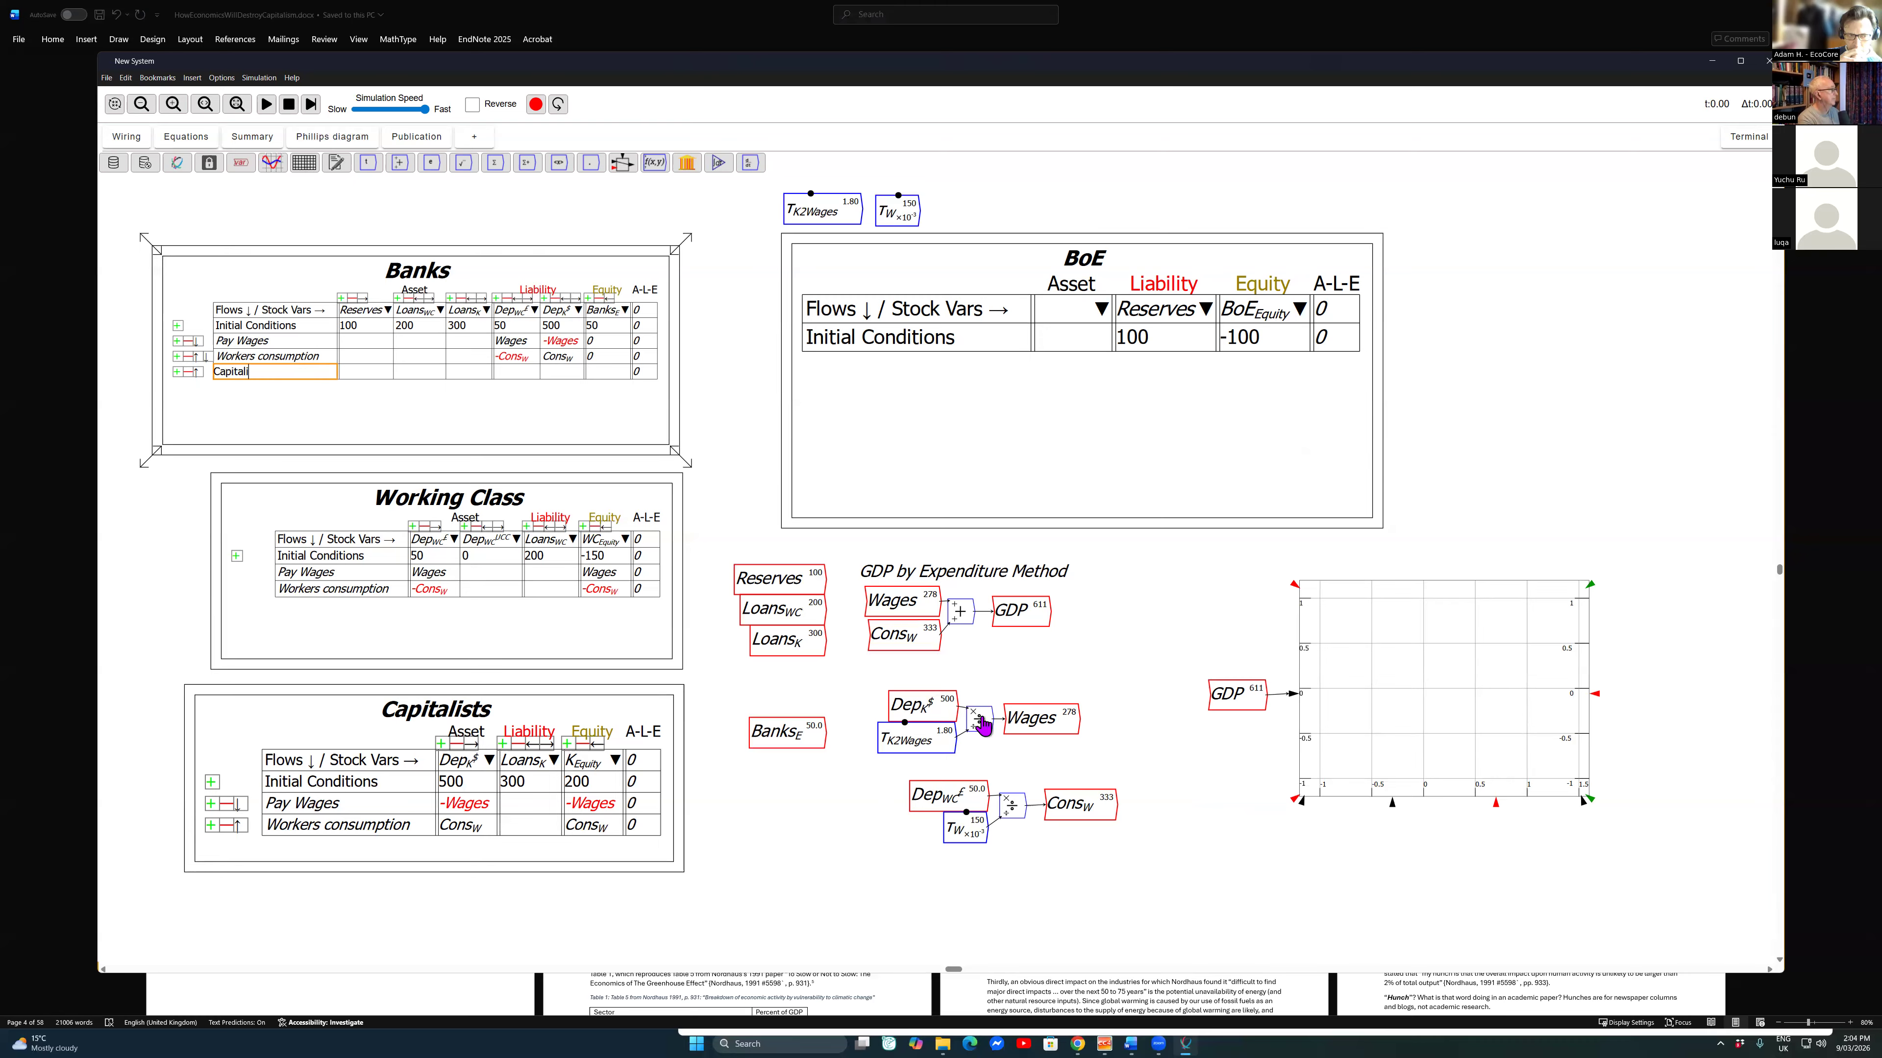
text(sts borrow from banks)
key(Return)
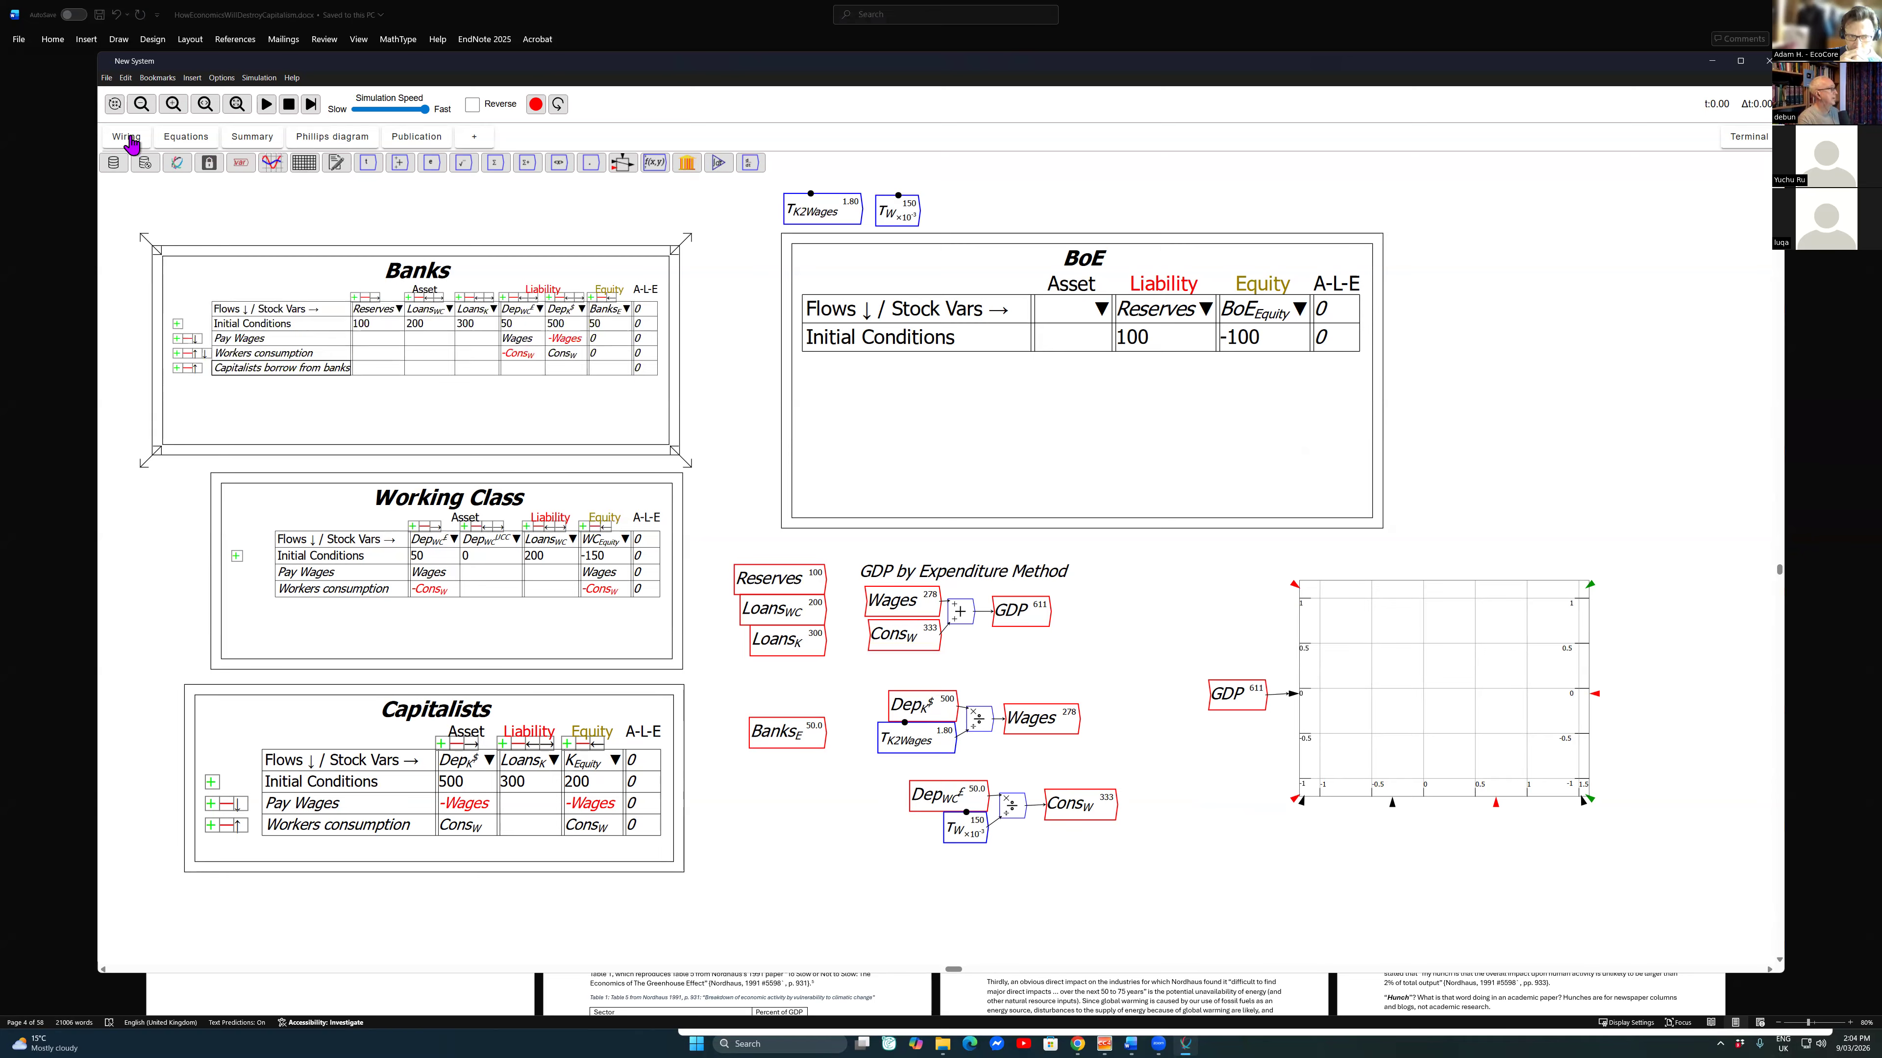
Step: Enter the flow Credit_K under the capitalists' loans in the "Capitalists borrow from banks" row of the Banks table
key(Tab)
key(Tab)
key(Tab)
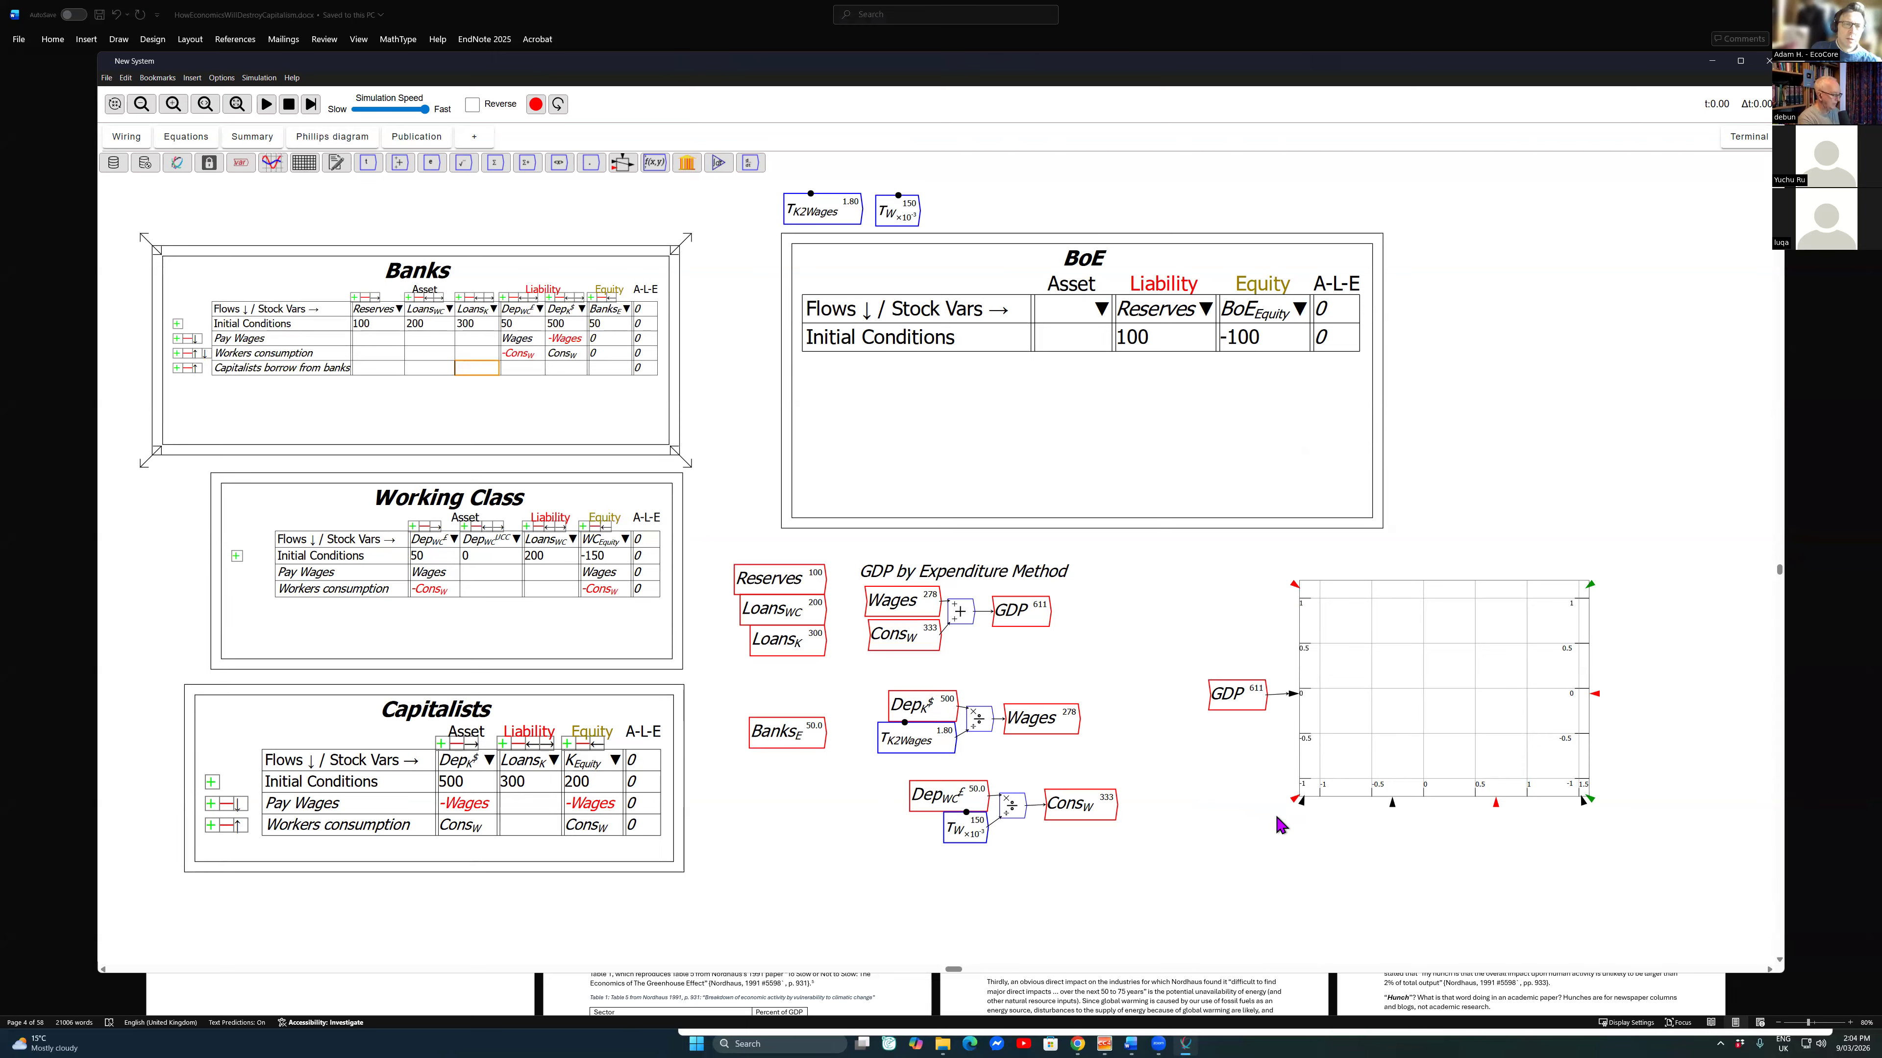
text(Credit_)
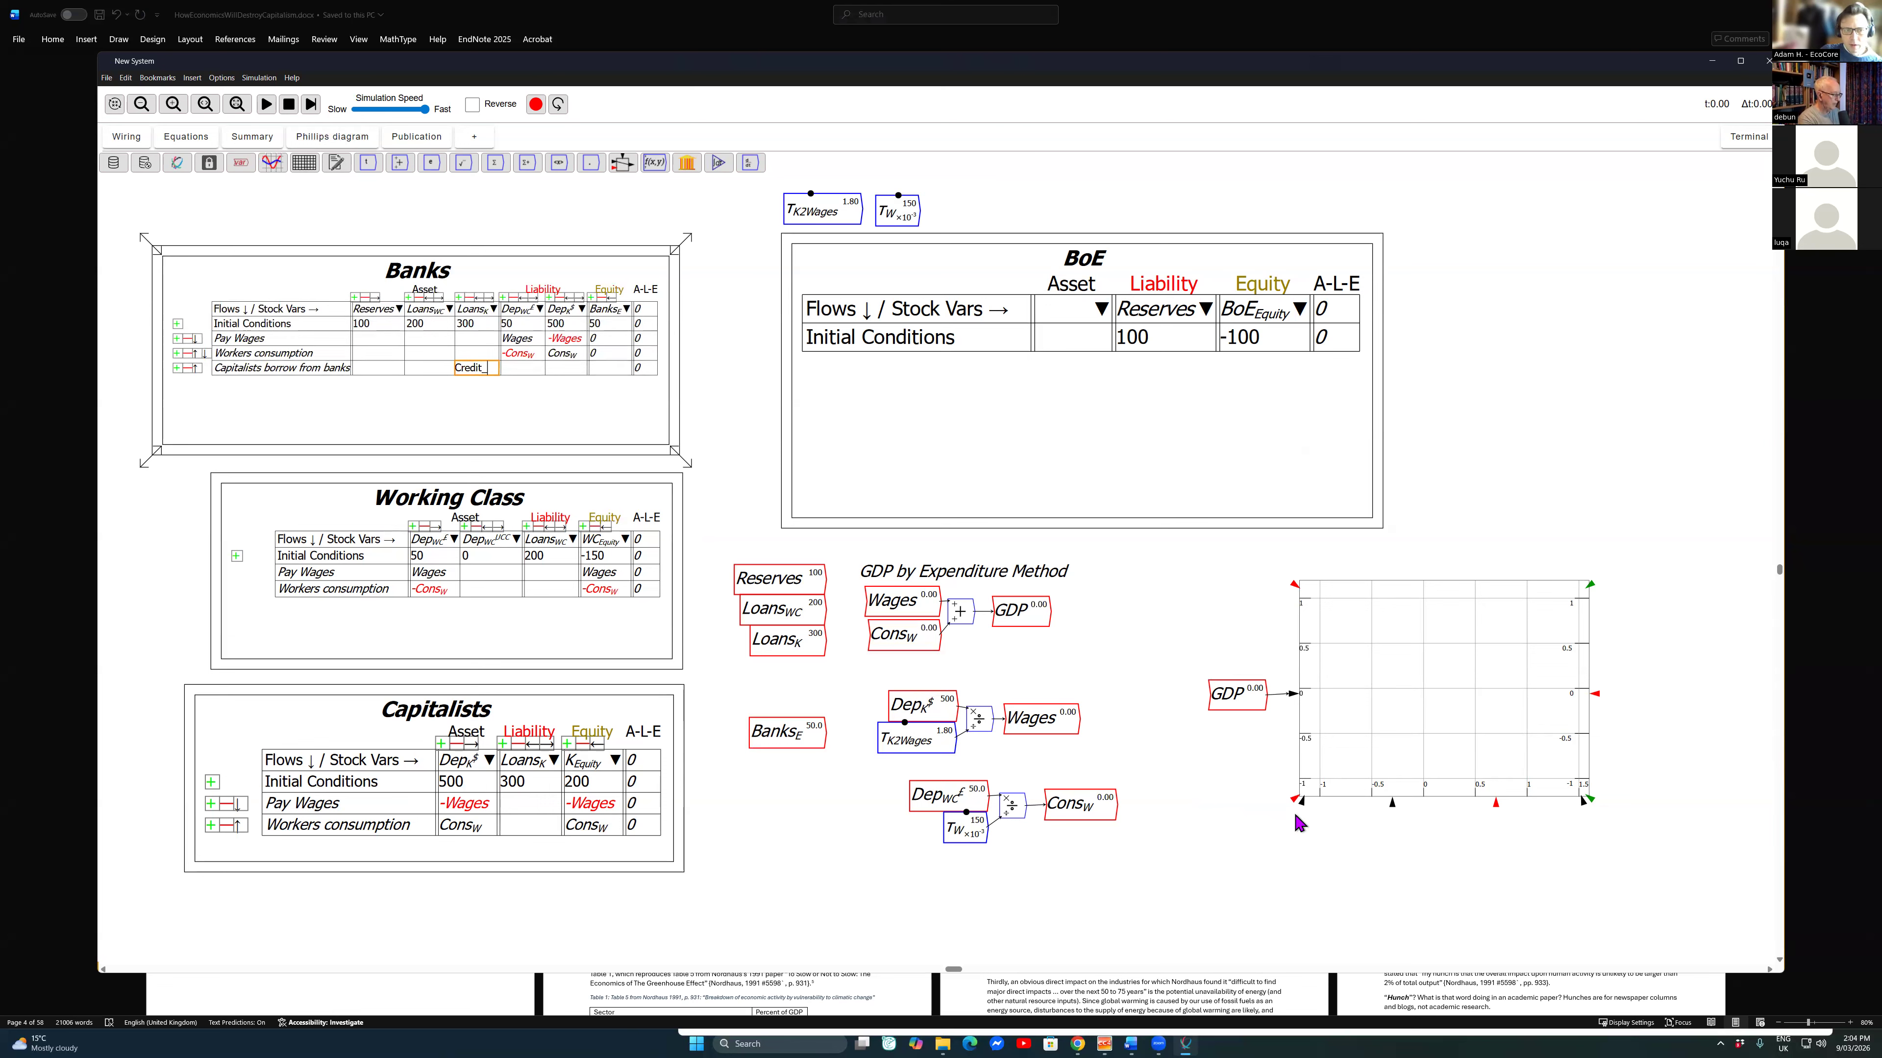
text(K)
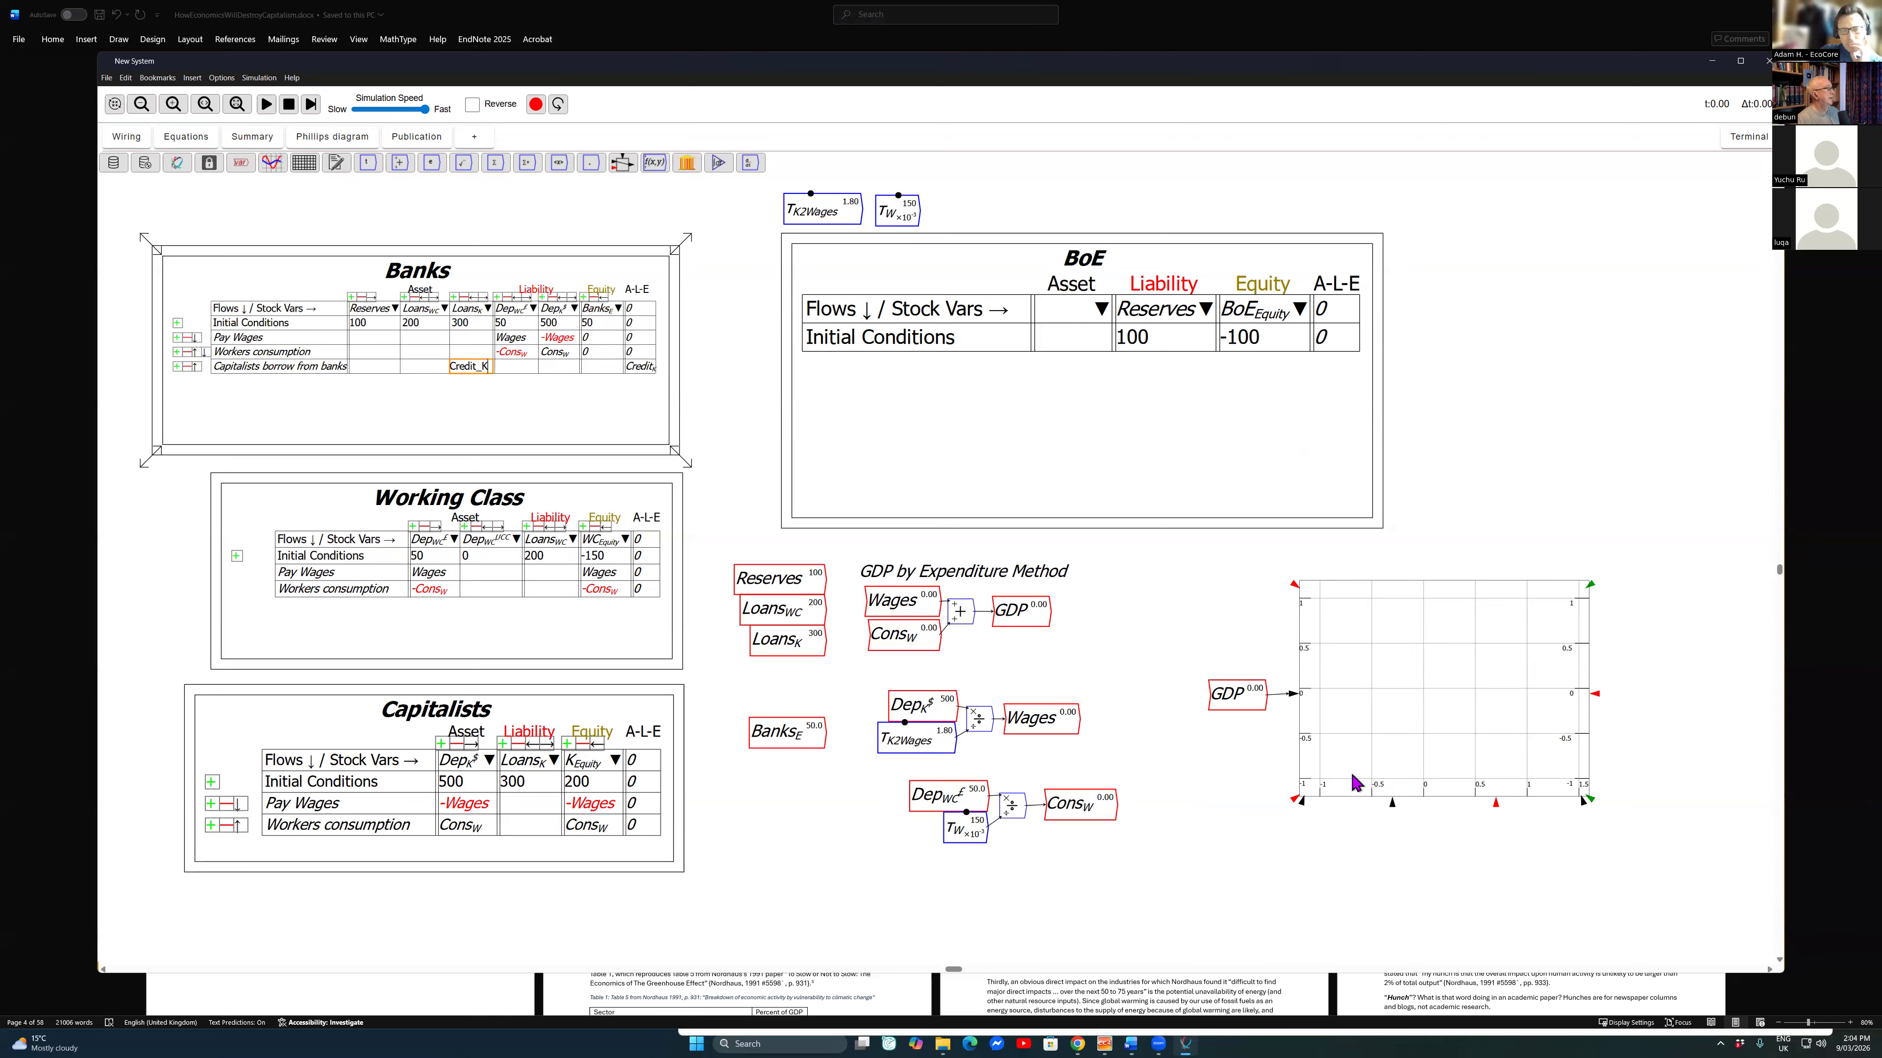
key(Return)
Step: Insert the existing Credit_K flow under the capitalists' deposits in the Banks table's borrowing row
key(Tab)
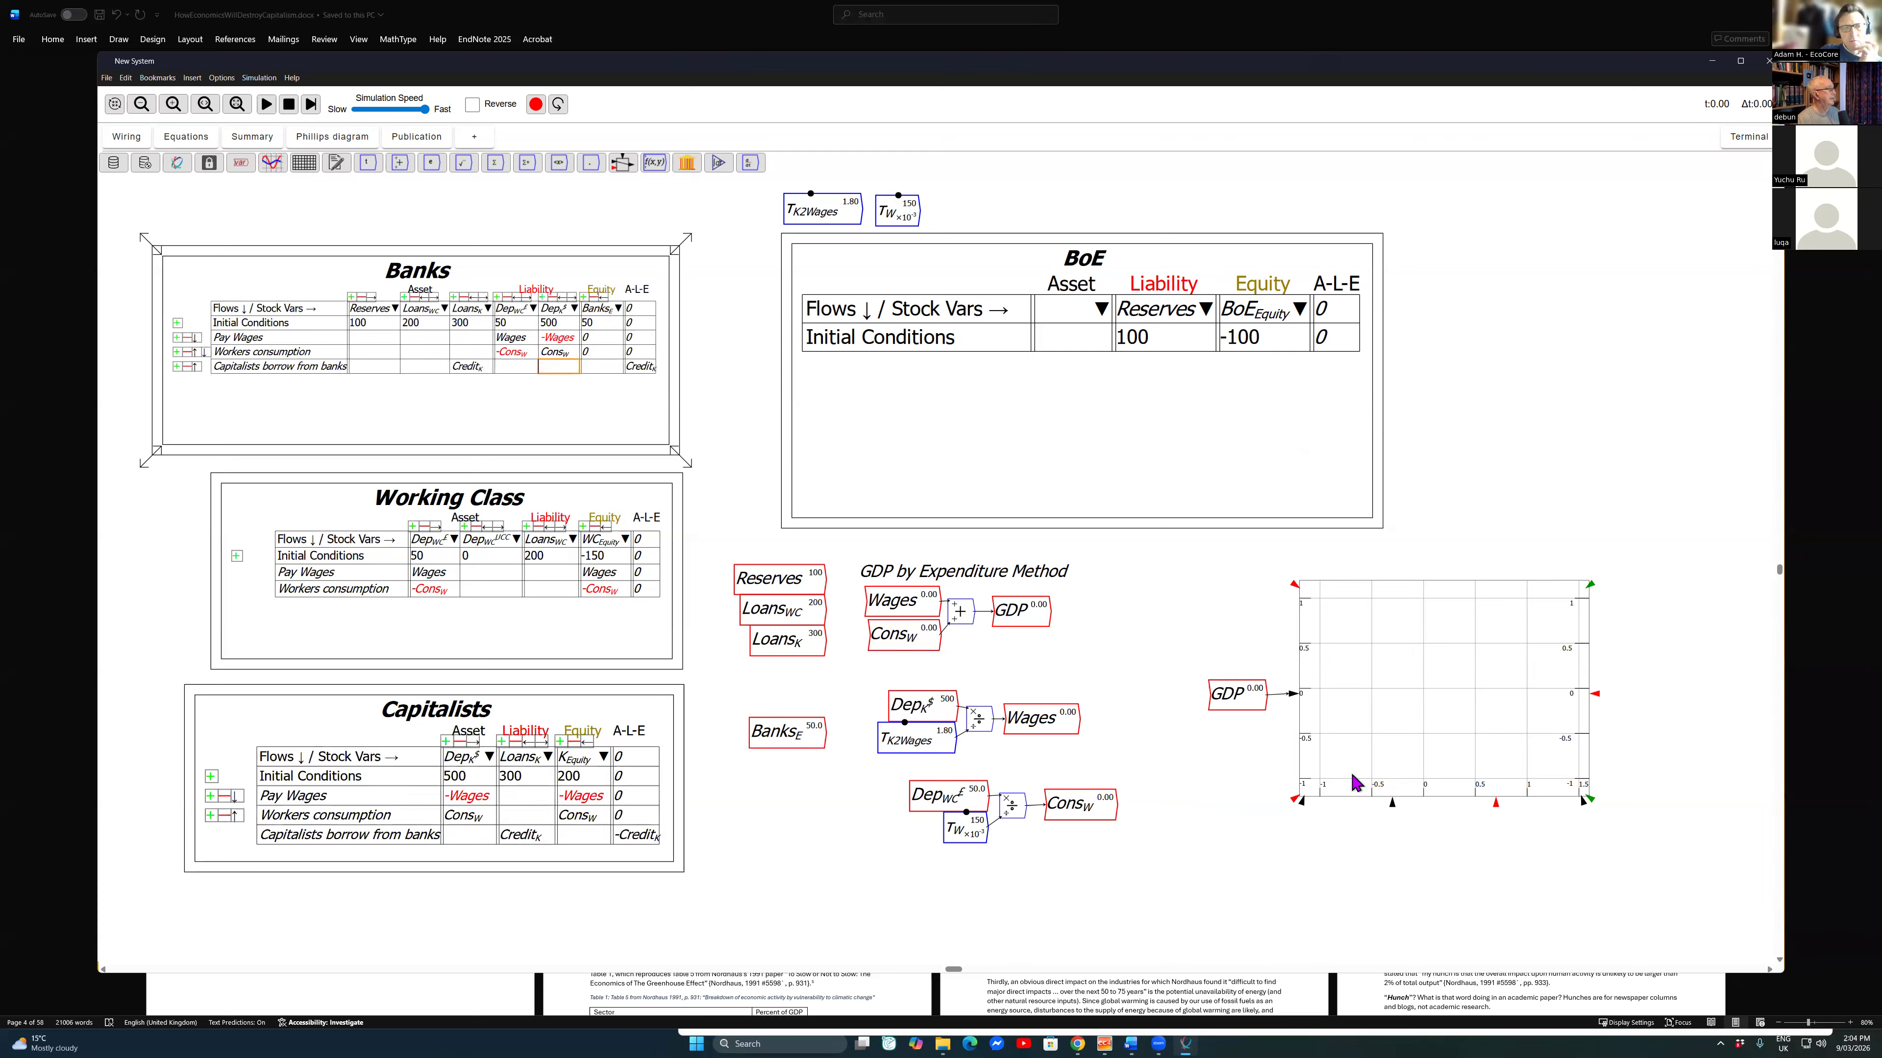
right_click(546, 366)
mouse_move(577, 432)
mouse_move(652, 468)
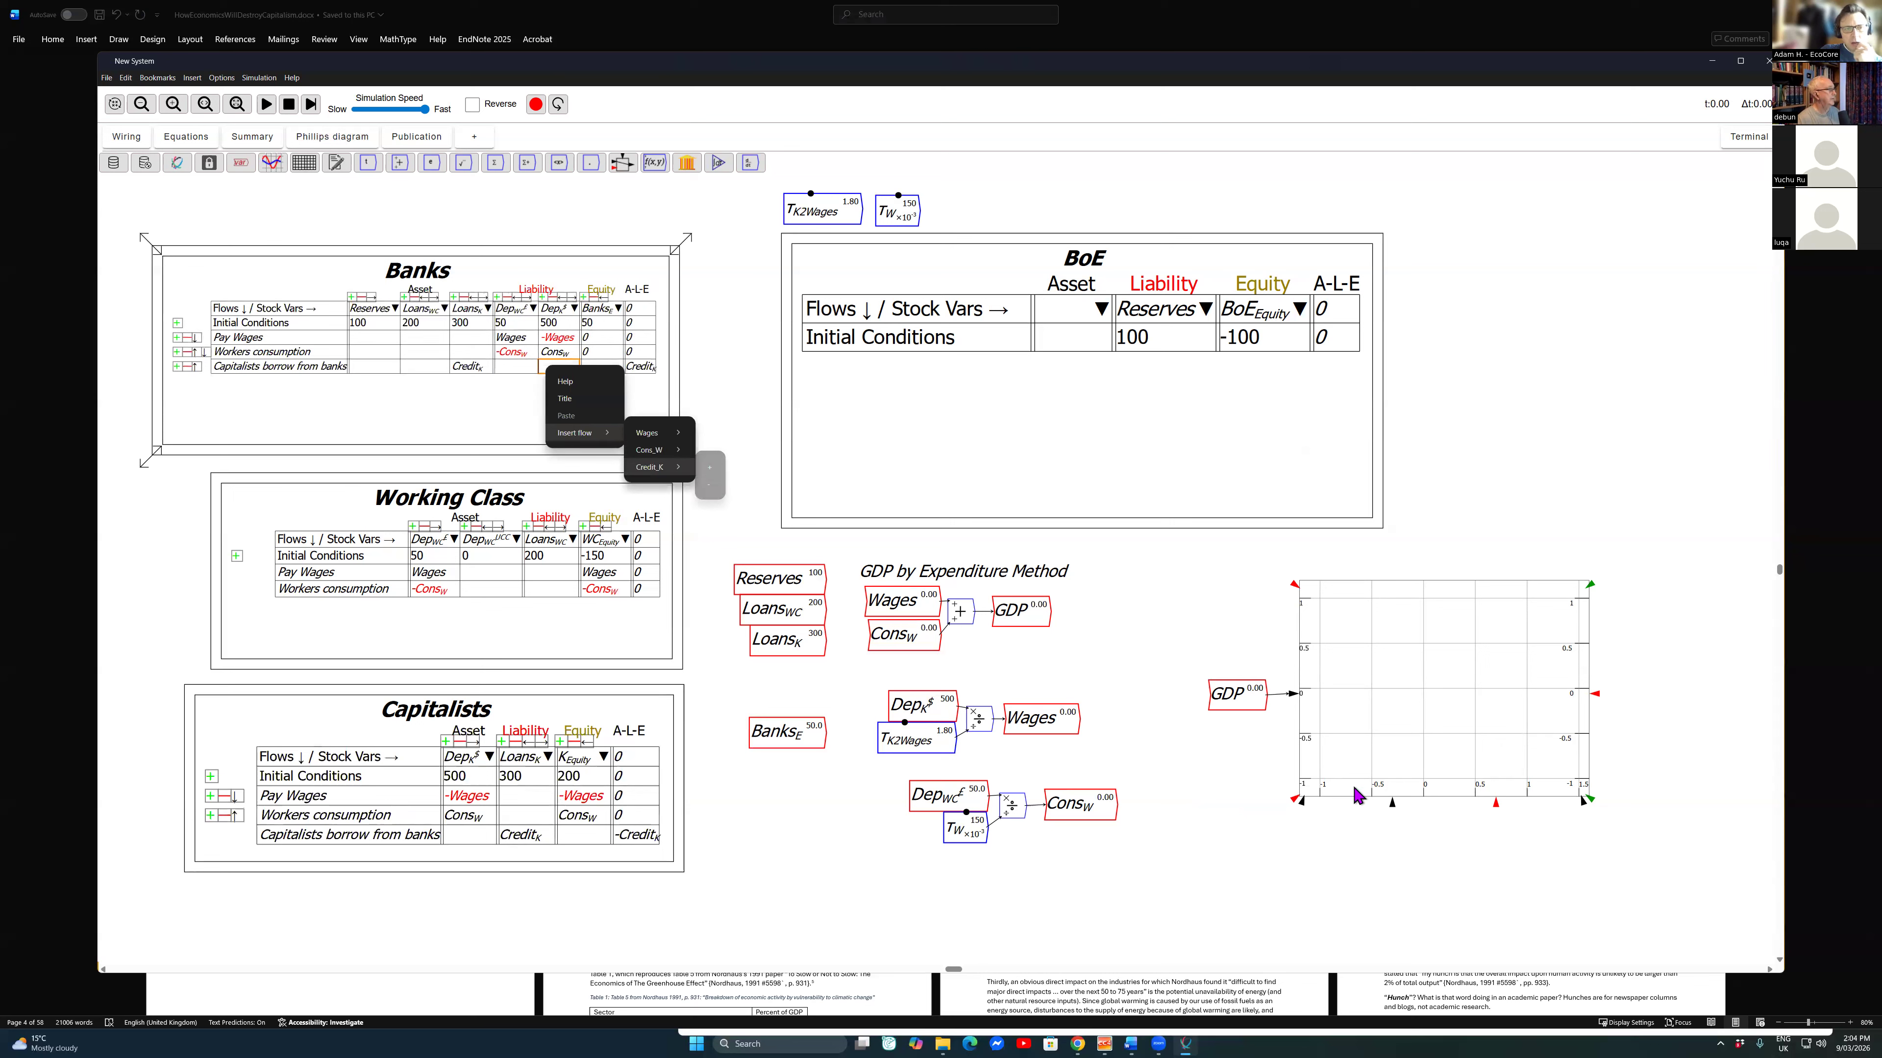
click(709, 467)
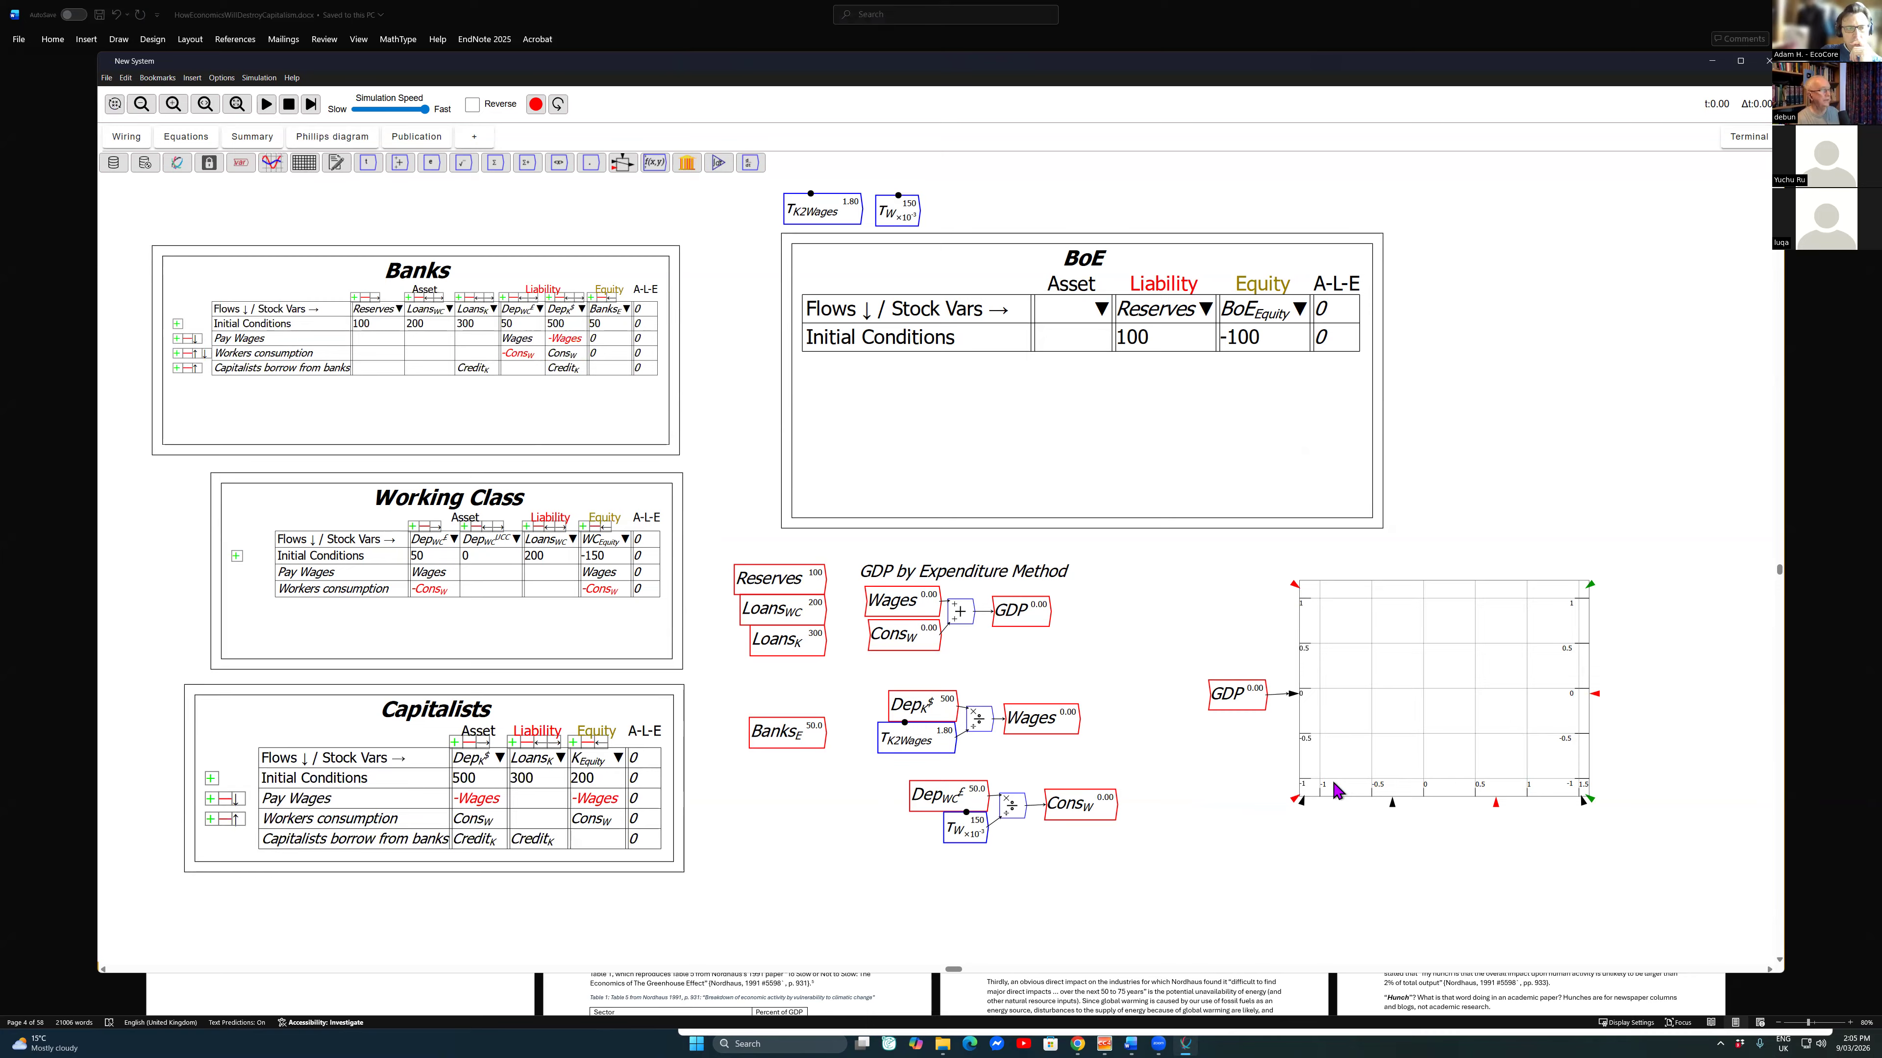
right_click(1328, 827)
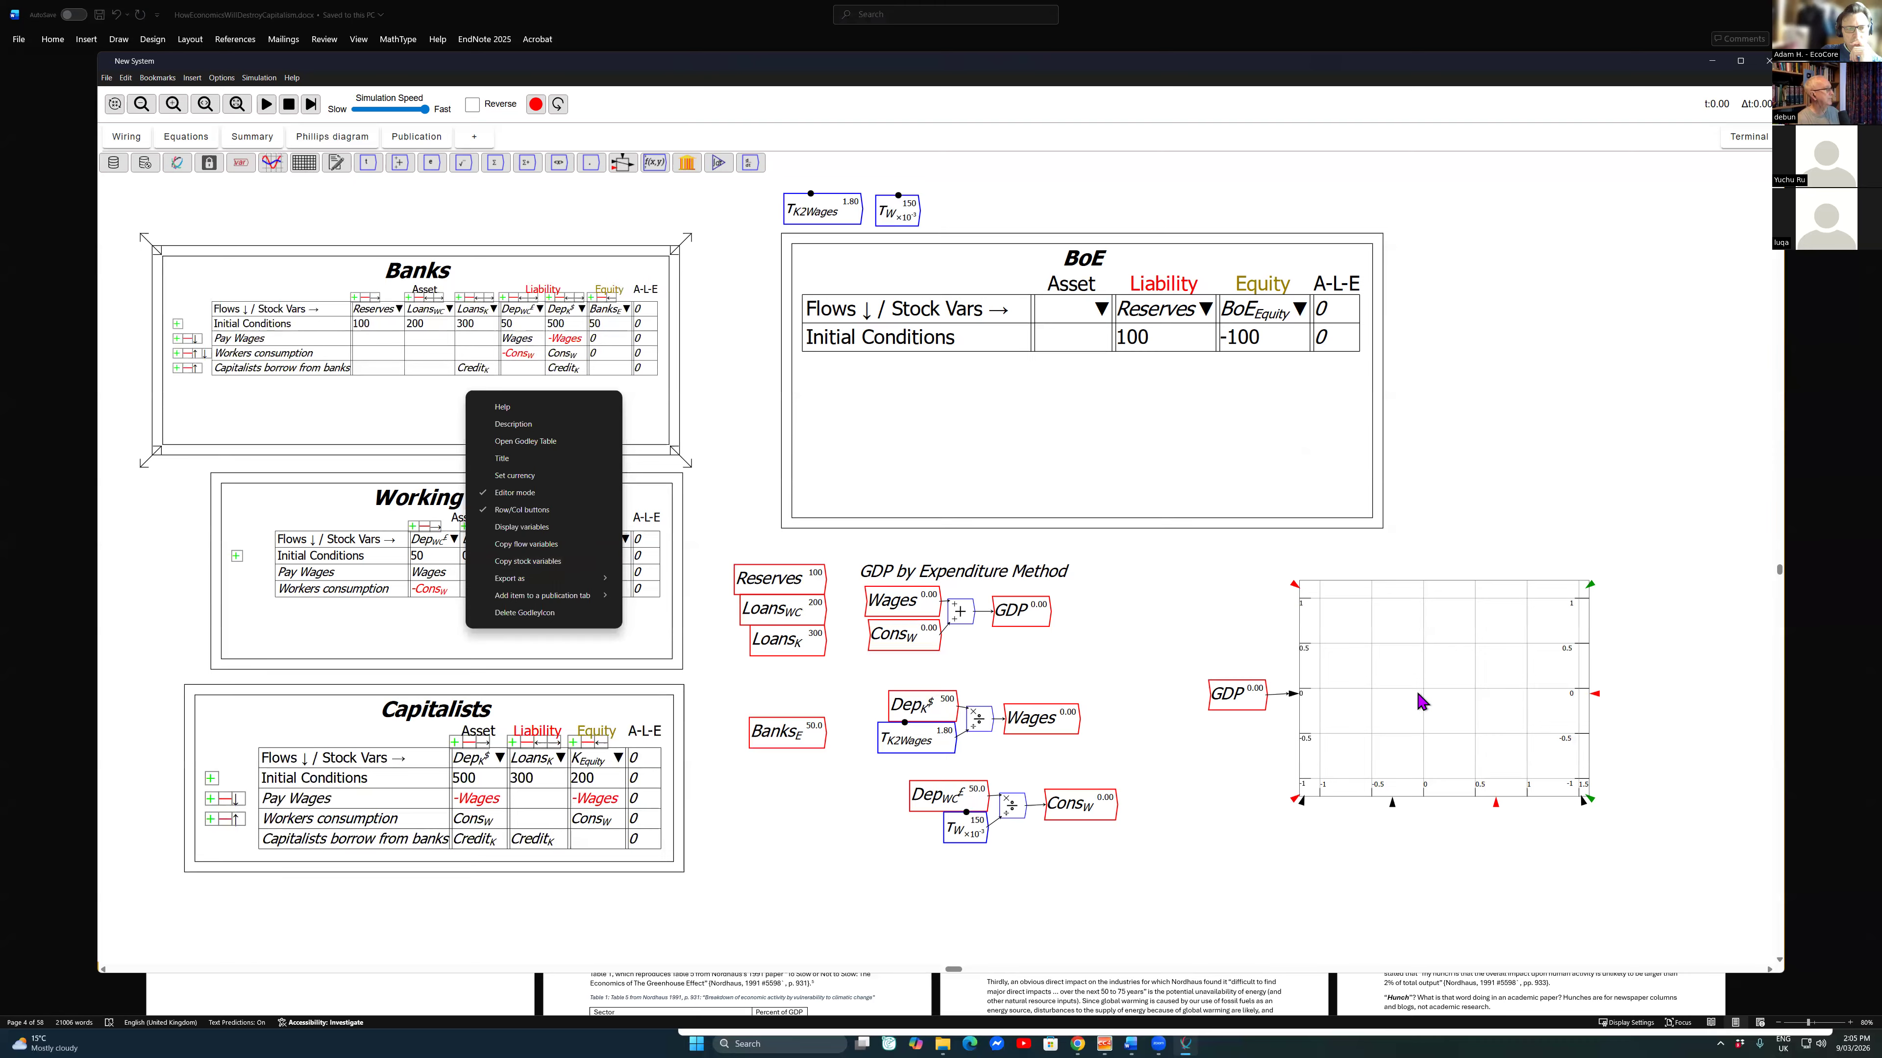
click(1439, 799)
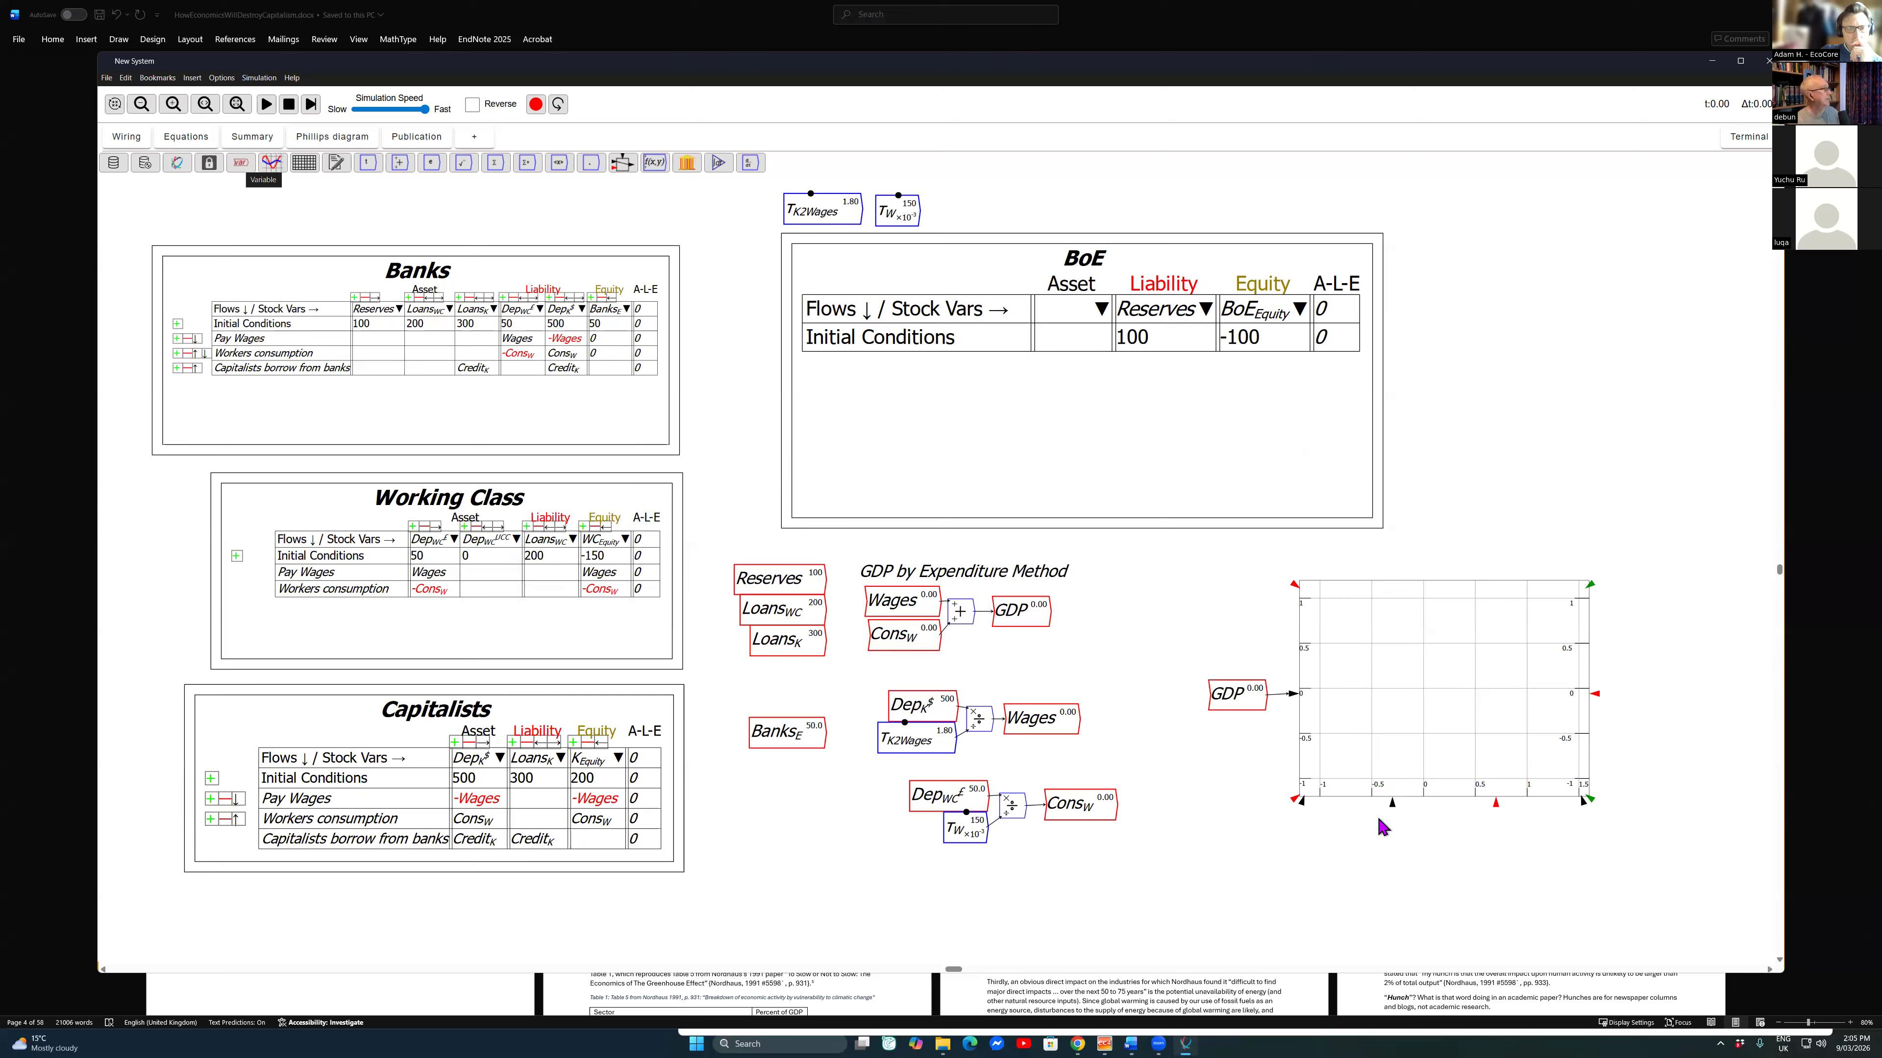
key(alt+e)
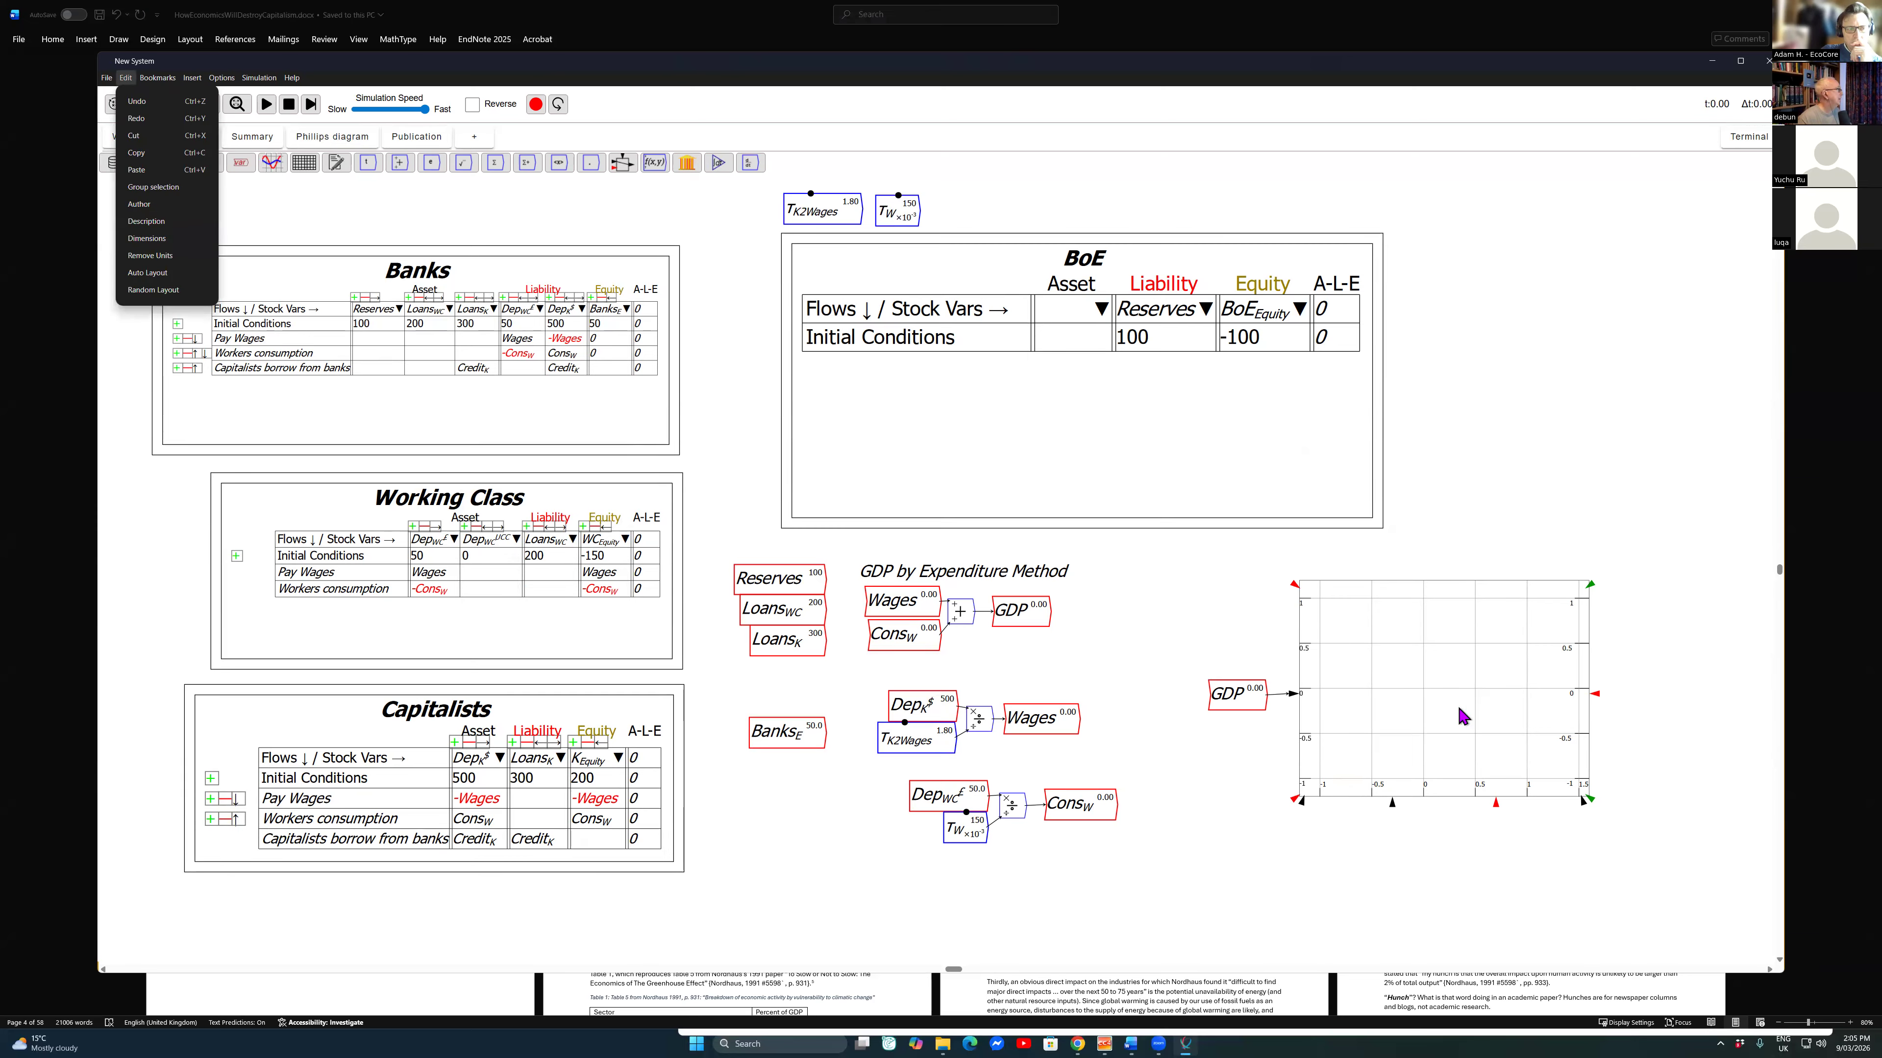
key(Escape)
key(alt+f)
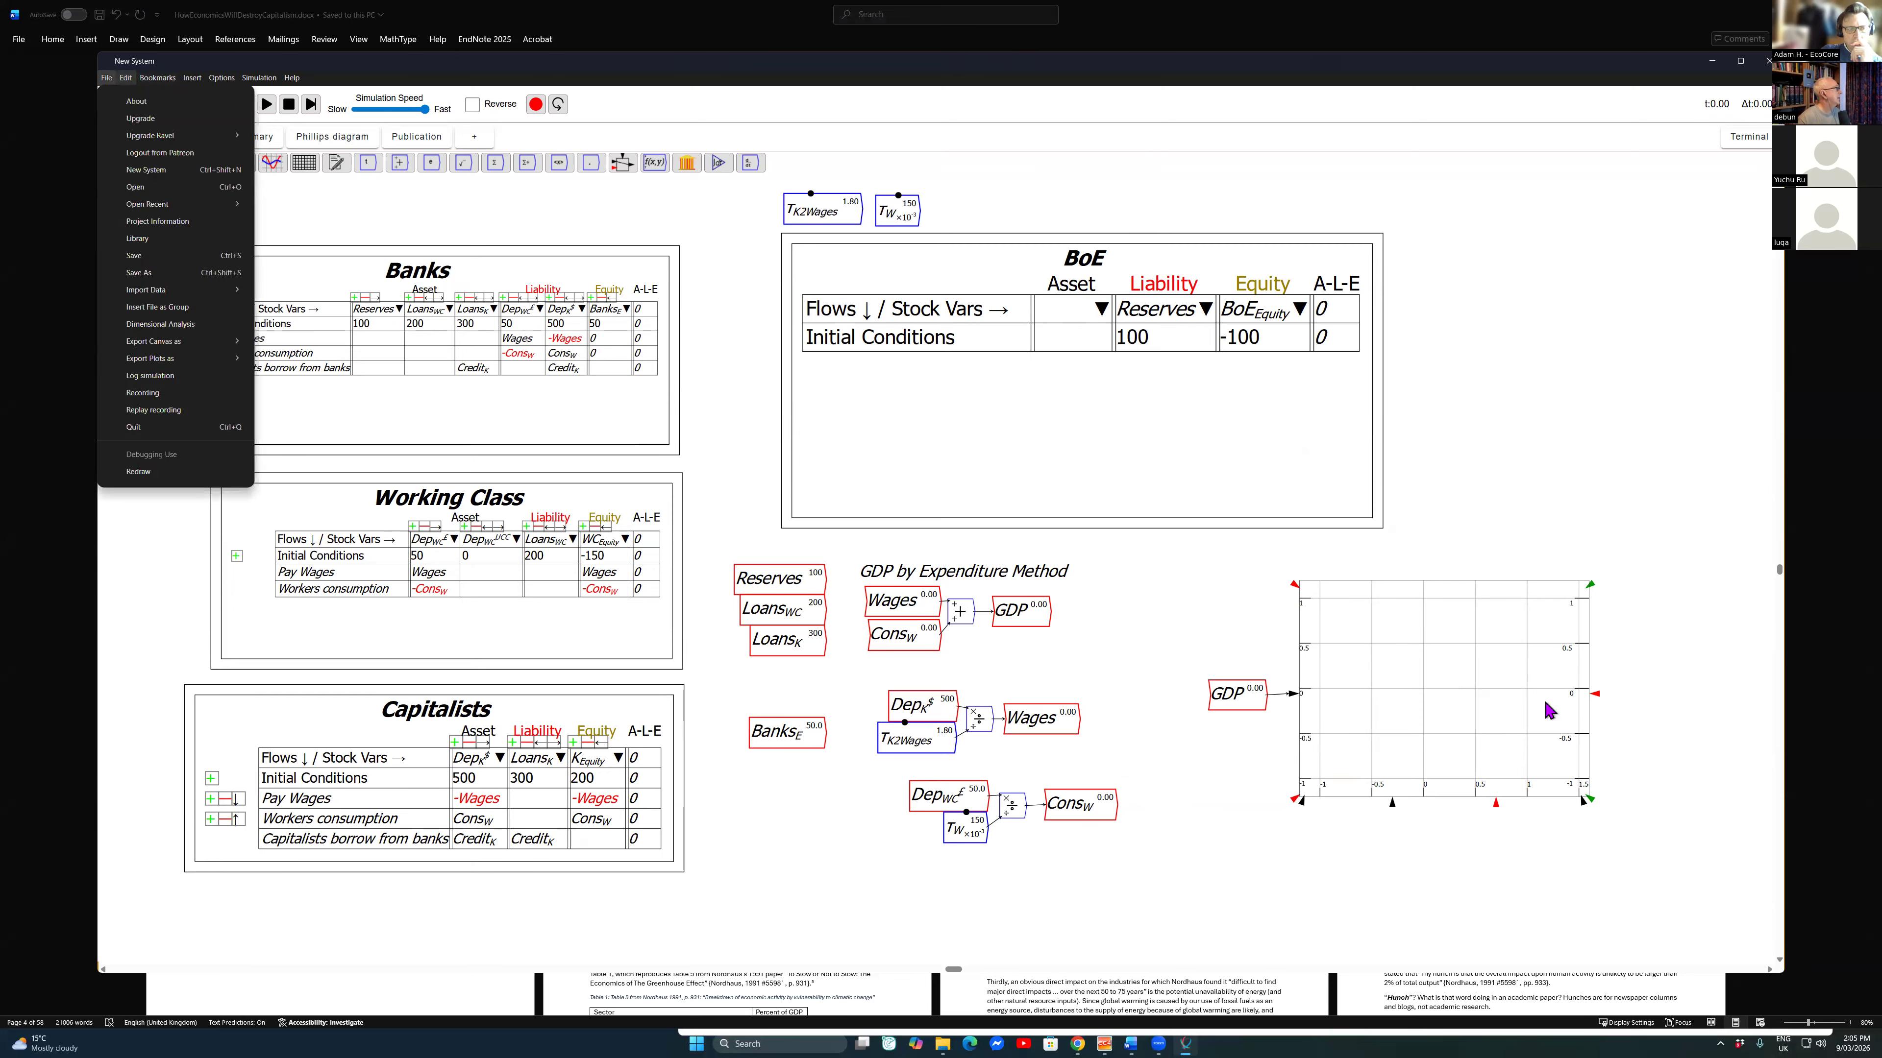
Step: Place the Credit_K variable from the variable browser on the canvas between GDP and the plot
key(alt+i)
key(Down)
key(Escape)
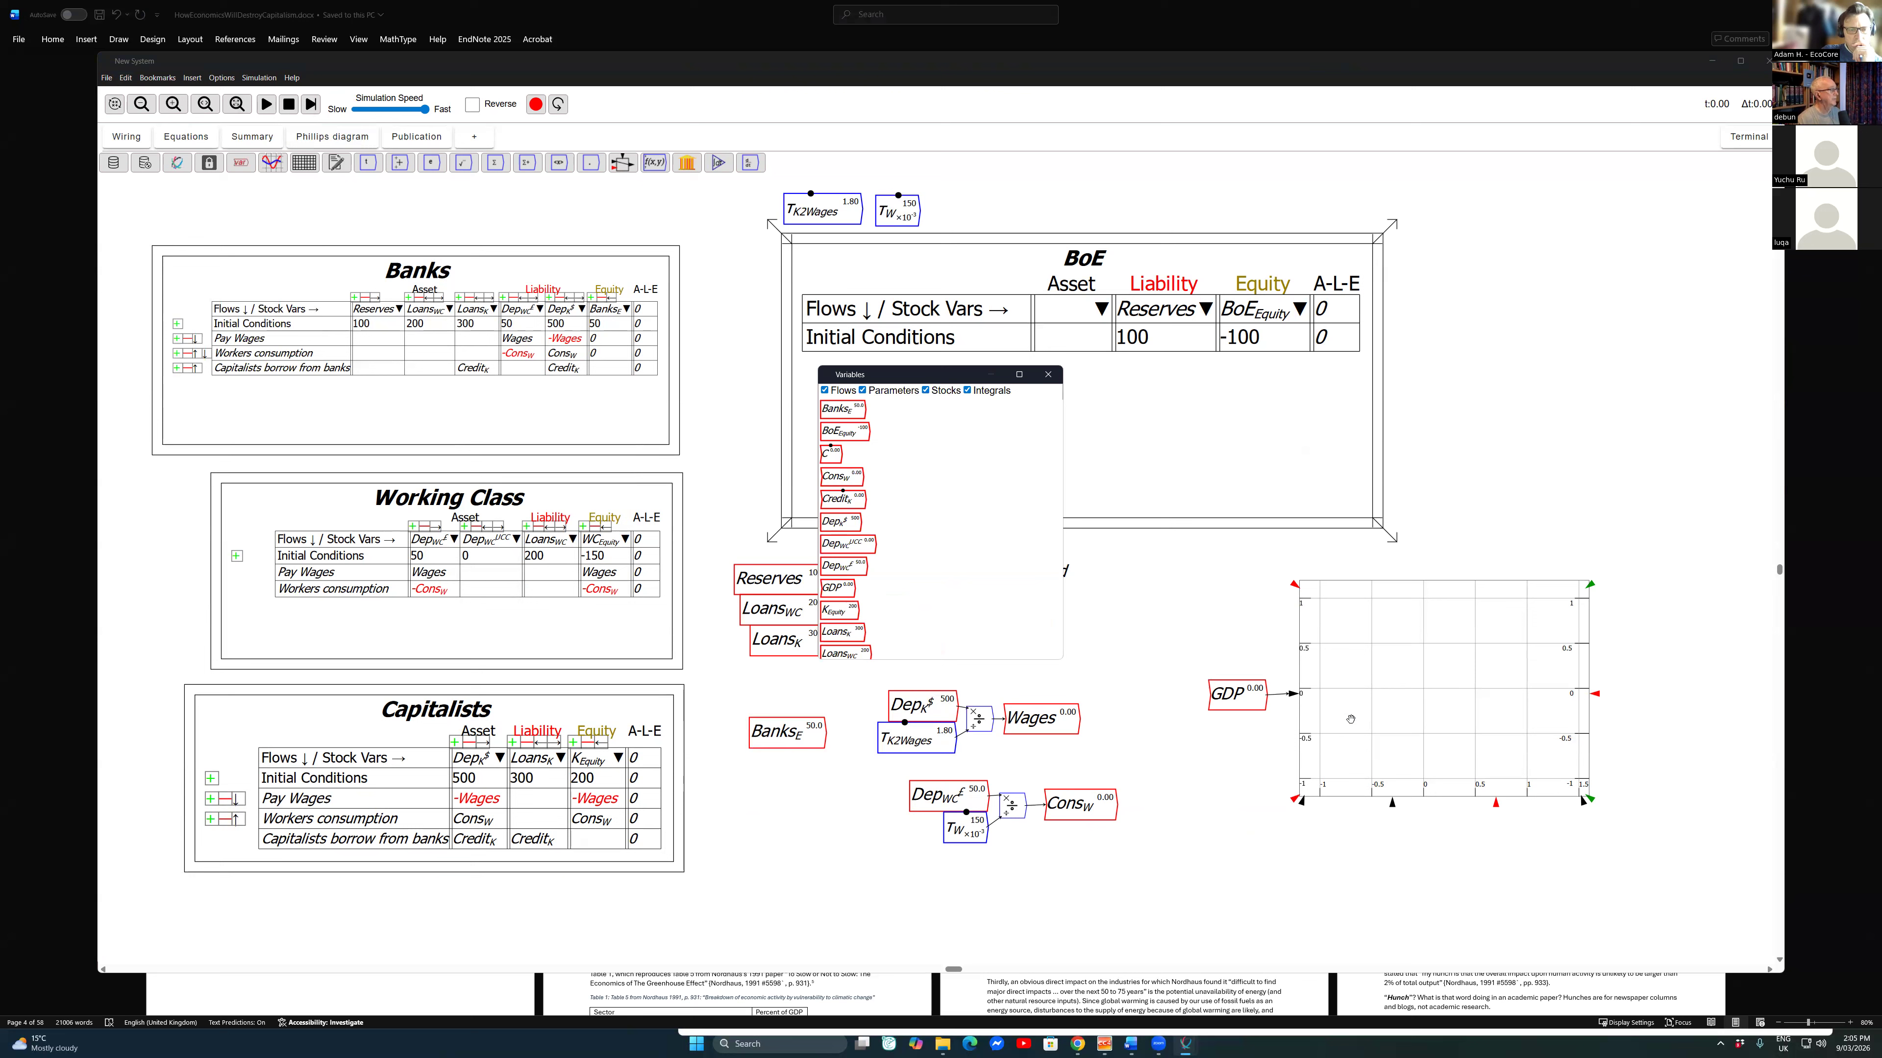
click(843, 499)
click(1164, 608)
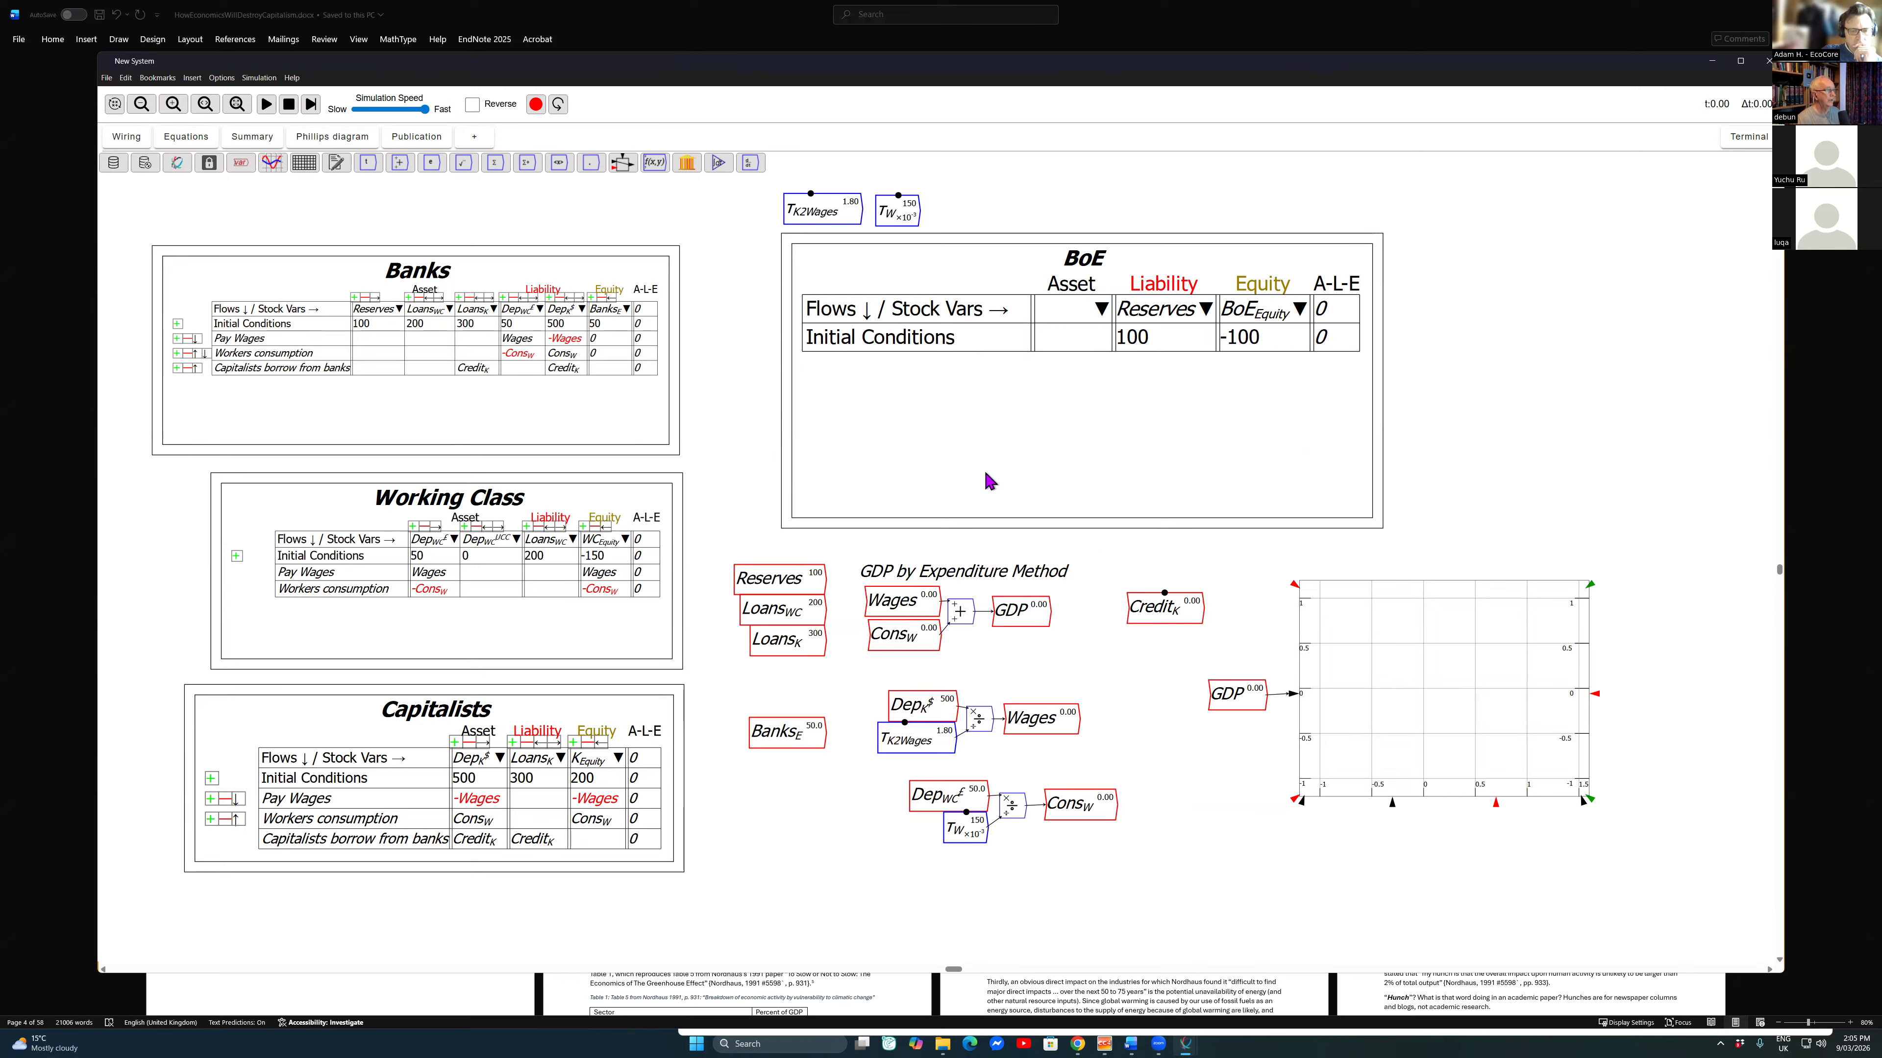
Step: Start creating a parameter named Credit_{Frac} on the wiring canvas
text(Cr)
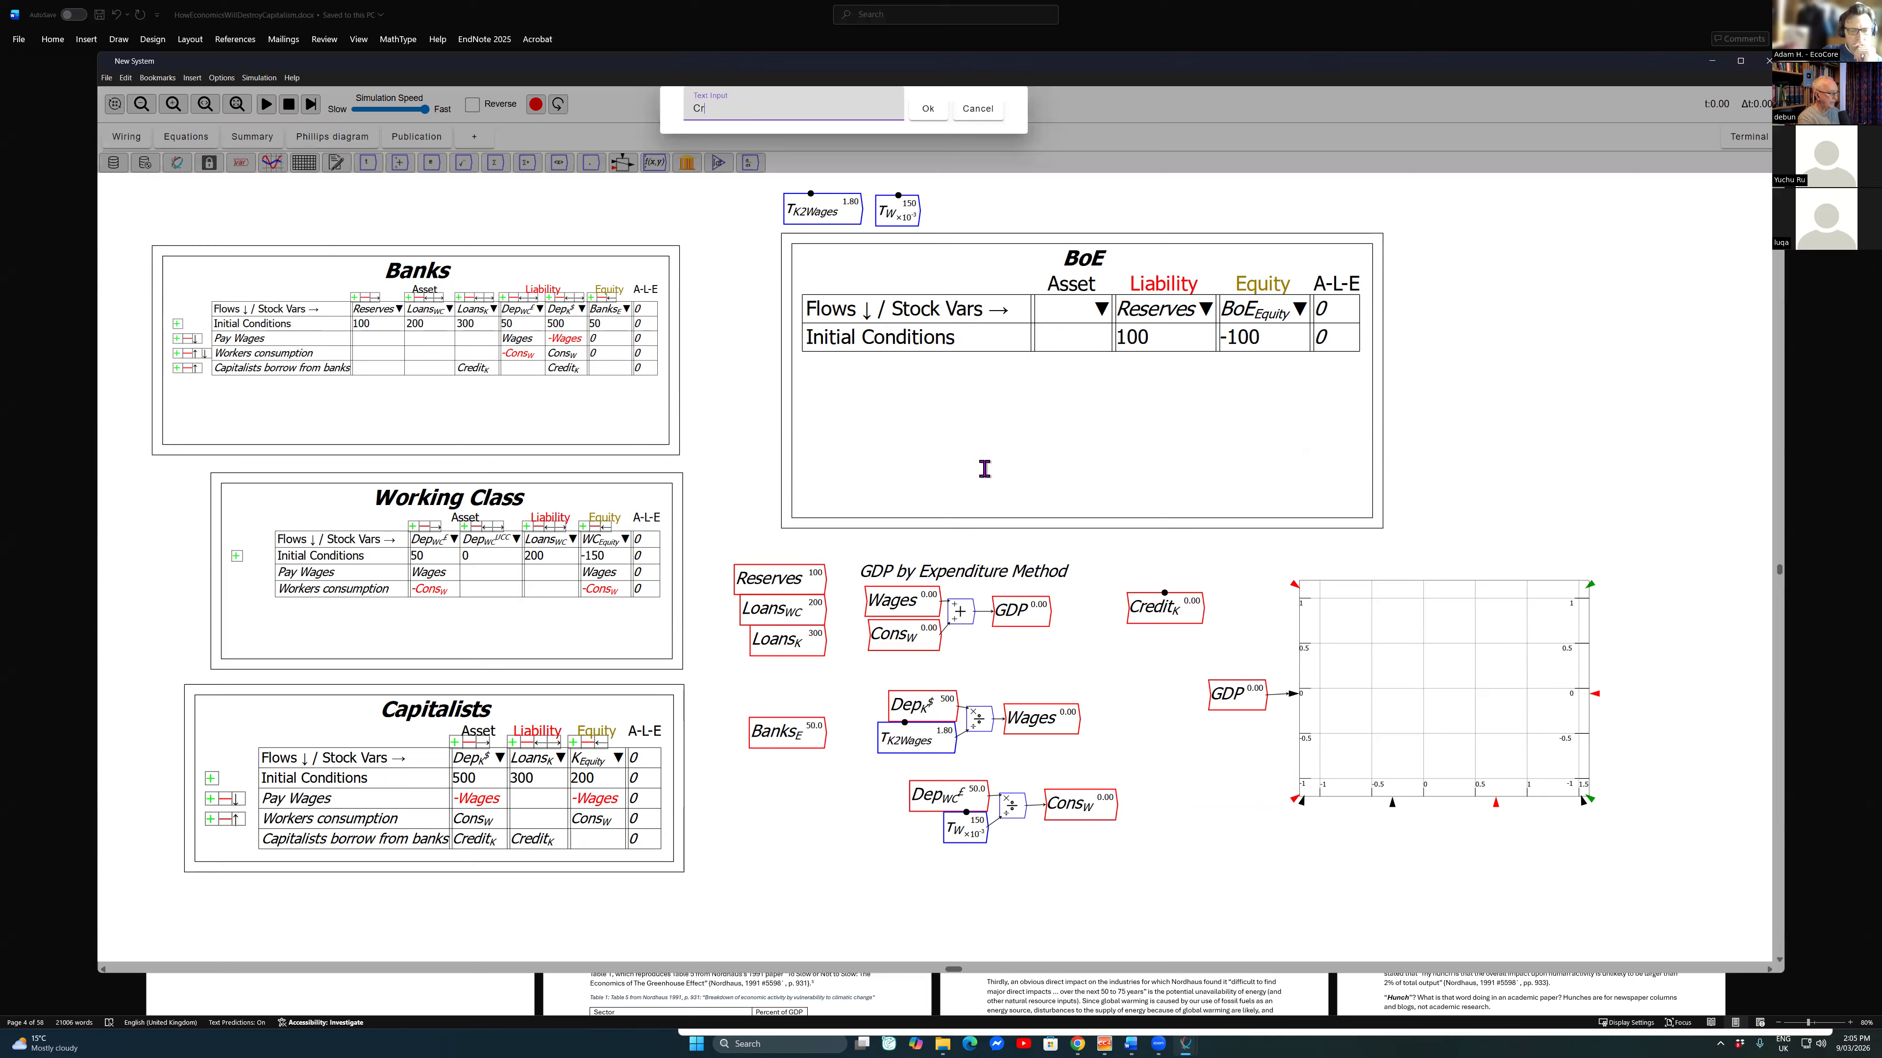
text(edit_{Frac)
key(Escape)
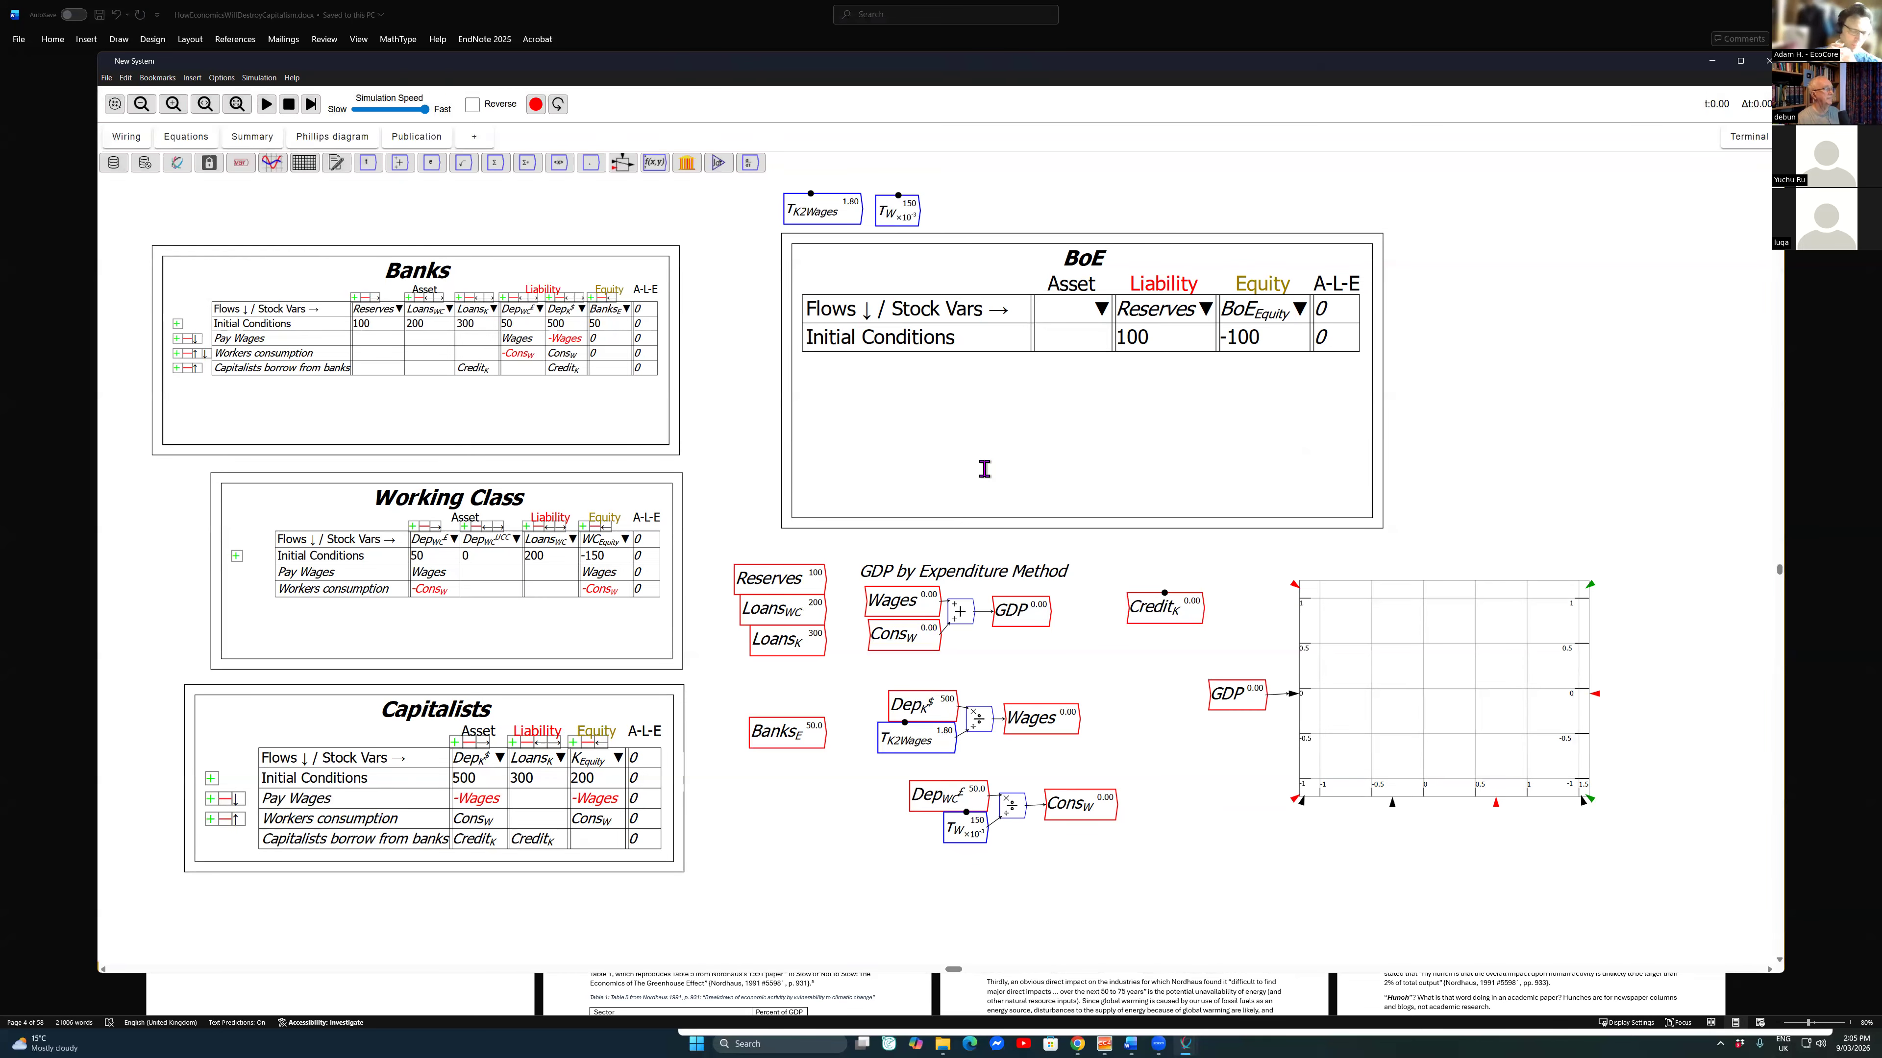
click(993, 450)
click(984, 471)
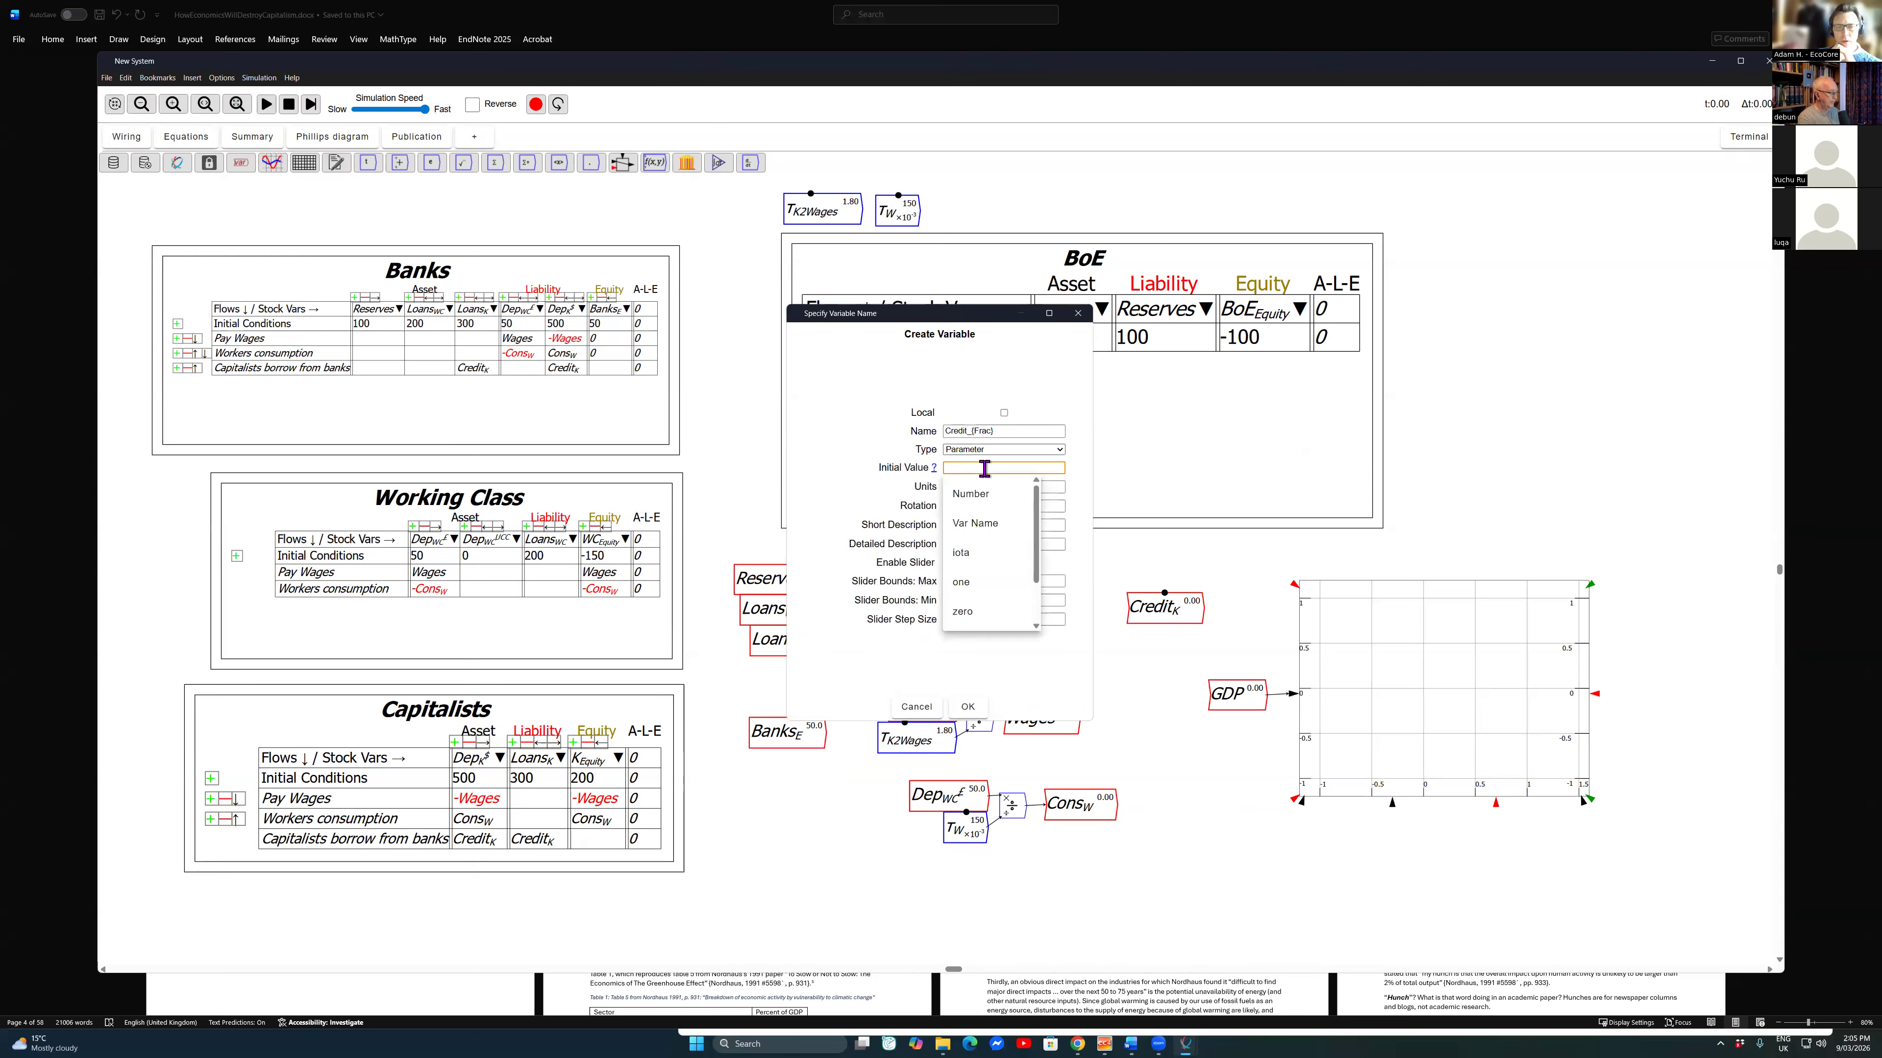
Step: Set the new parameter's slider maximum to 0.2 and minimum to -.1, refine its step size and add it to the canvas
key(Tab)
key(Tab)
key(Tab)
key(Tab)
key(Tab)
text(0.2)
key(Tab)
text(-)
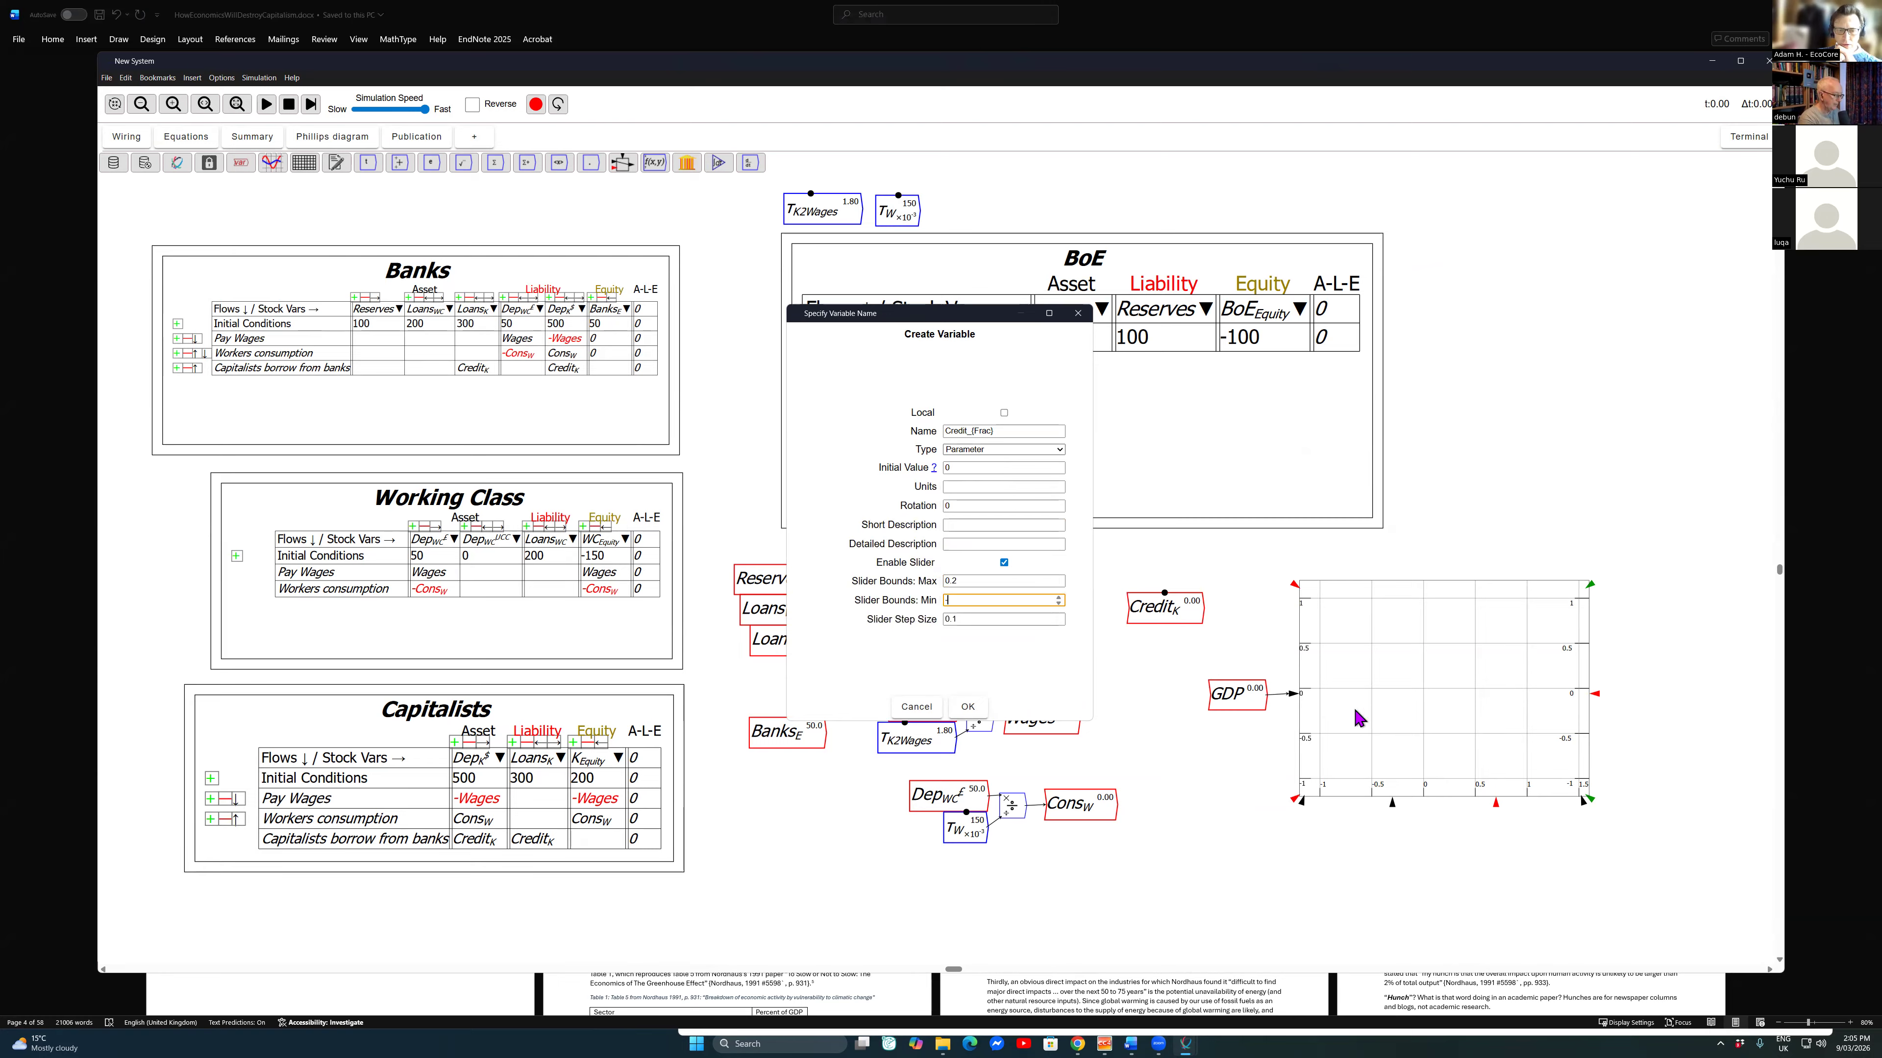
text(.1)
key(Tab)
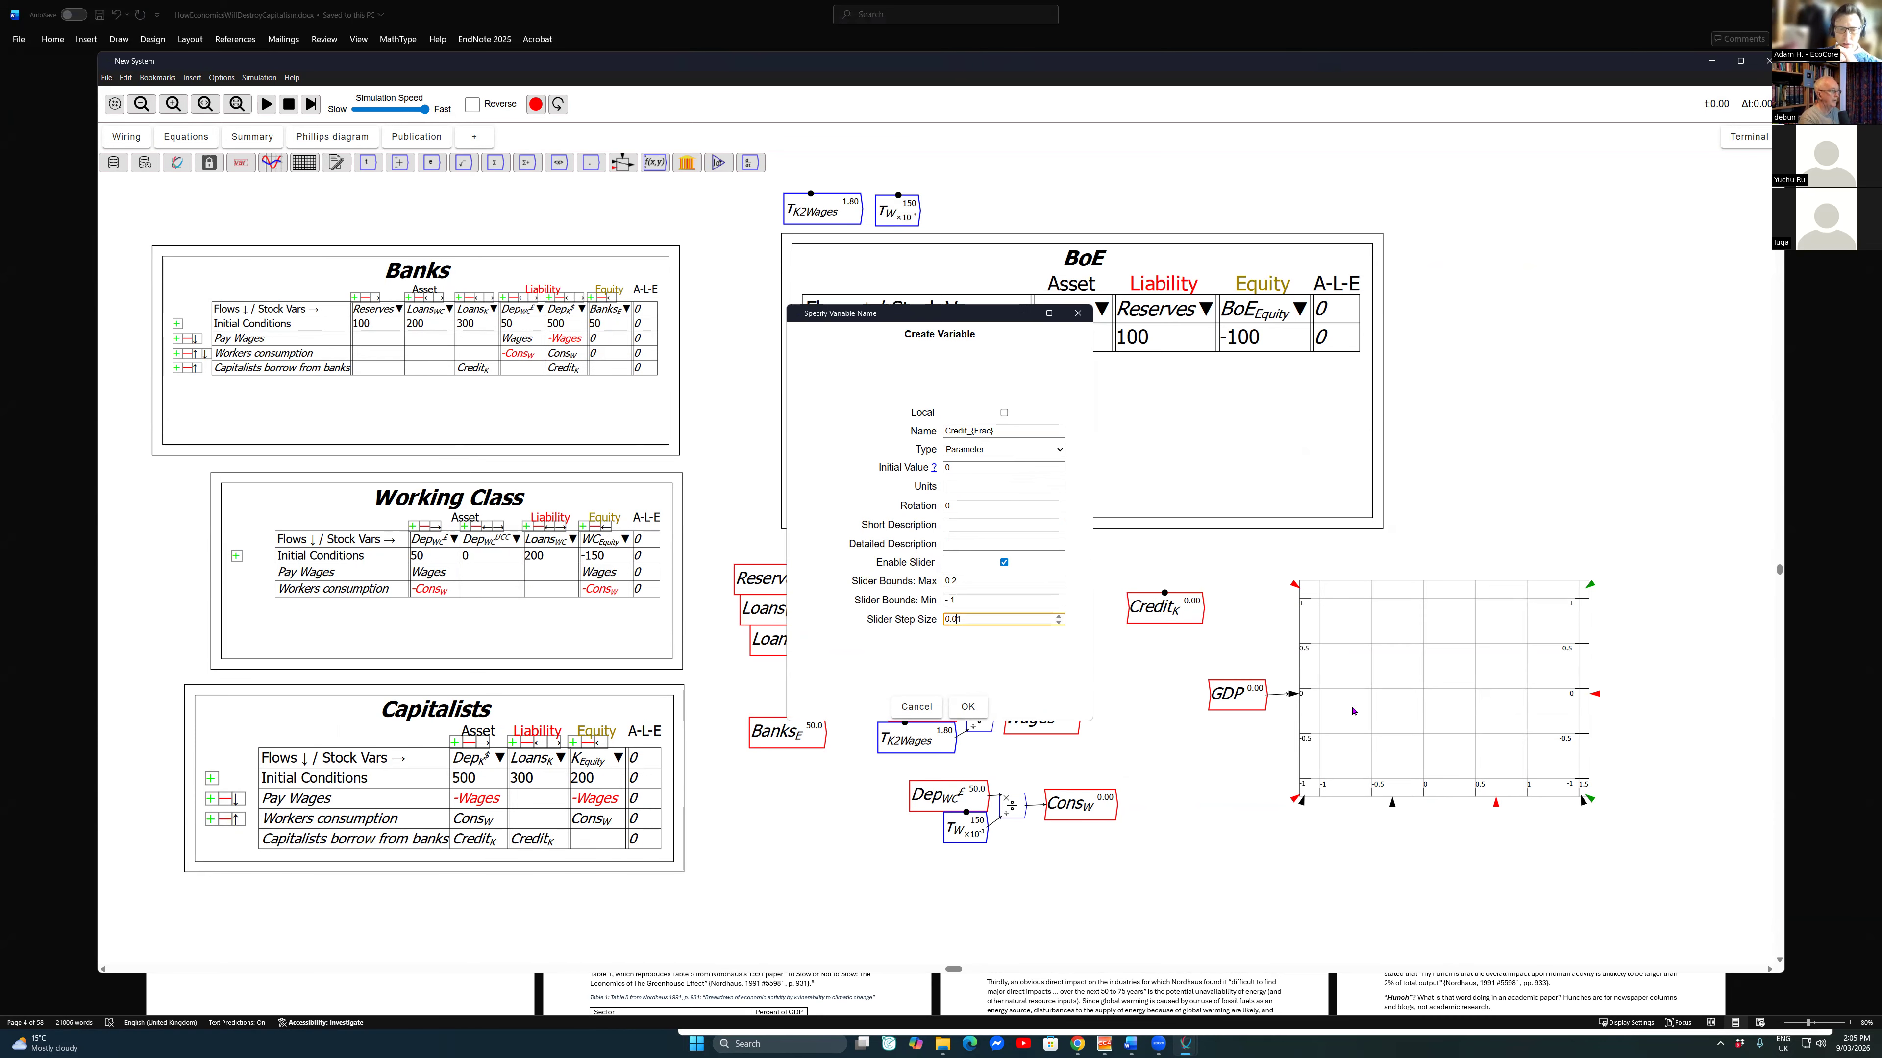
key(Return)
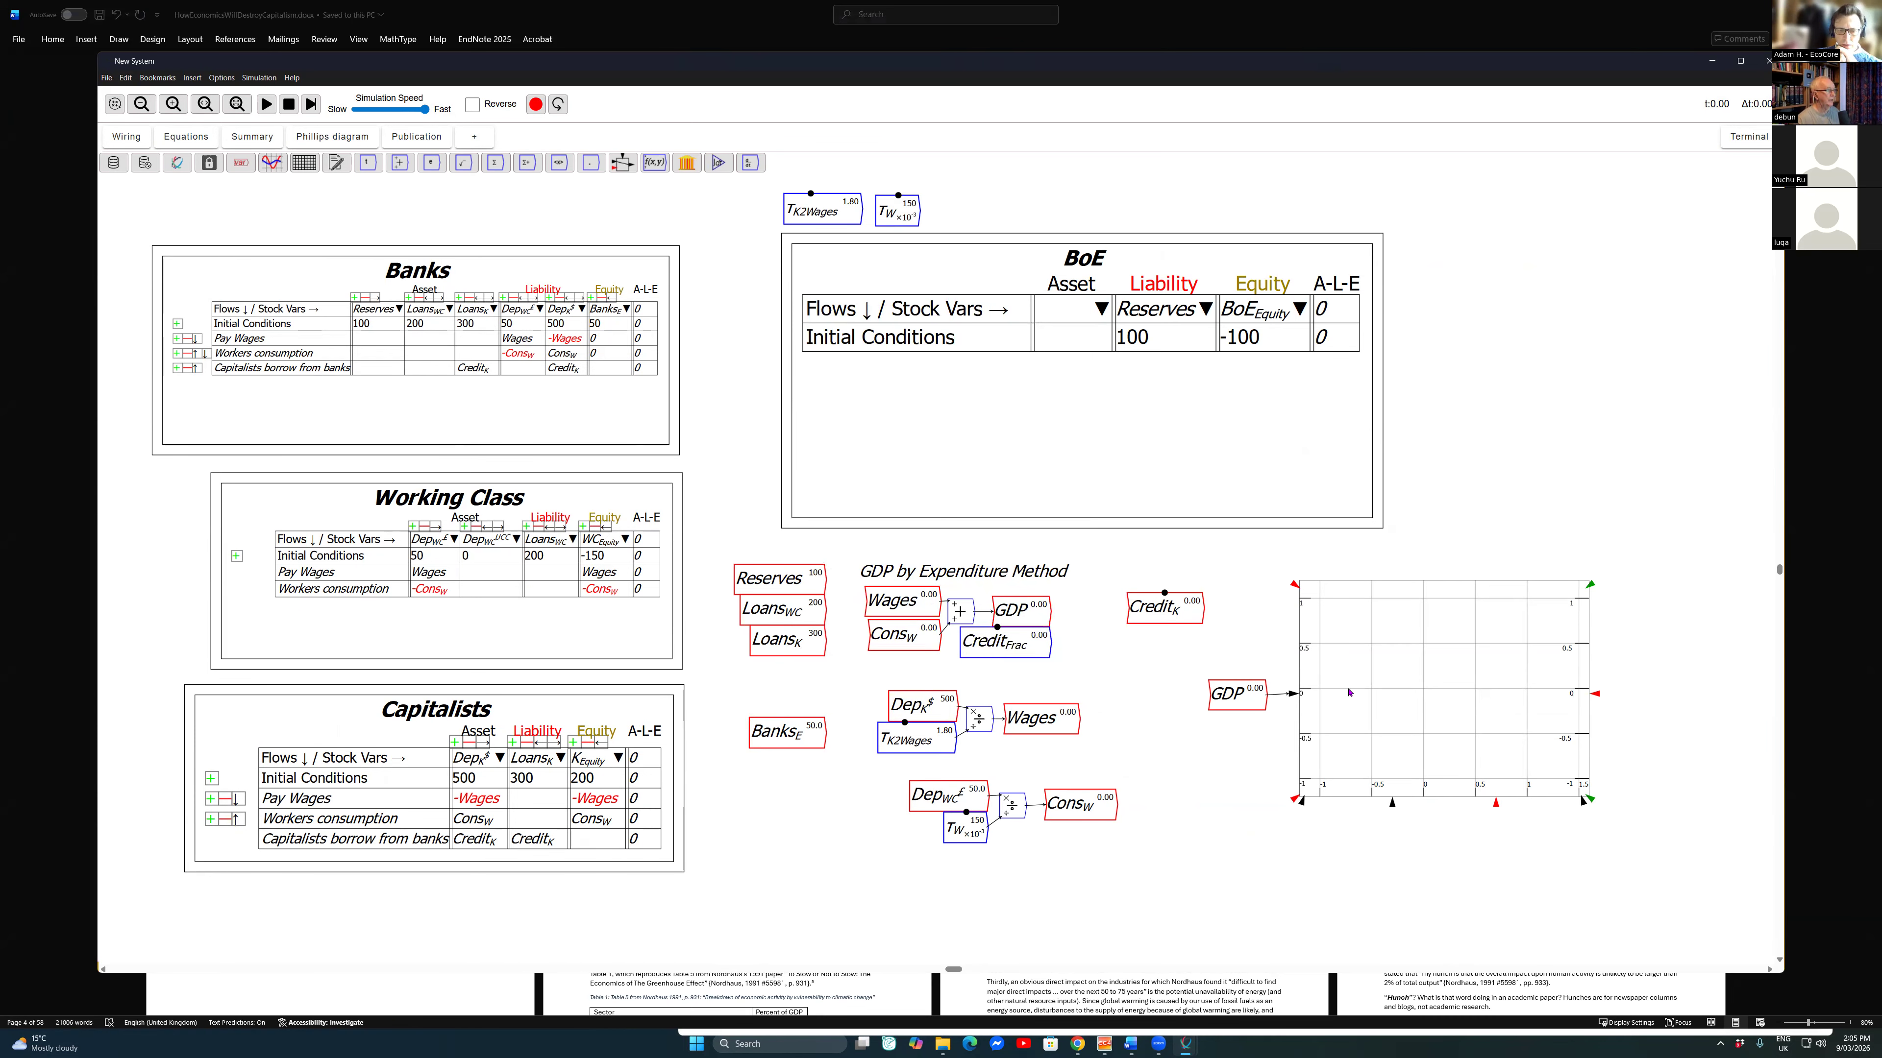
Step: Add a multiplication of GDP and Credit_Frac that feeds Credit_K, and check the model in the equations view
key(asterisk)
click(186, 136)
click(126, 136)
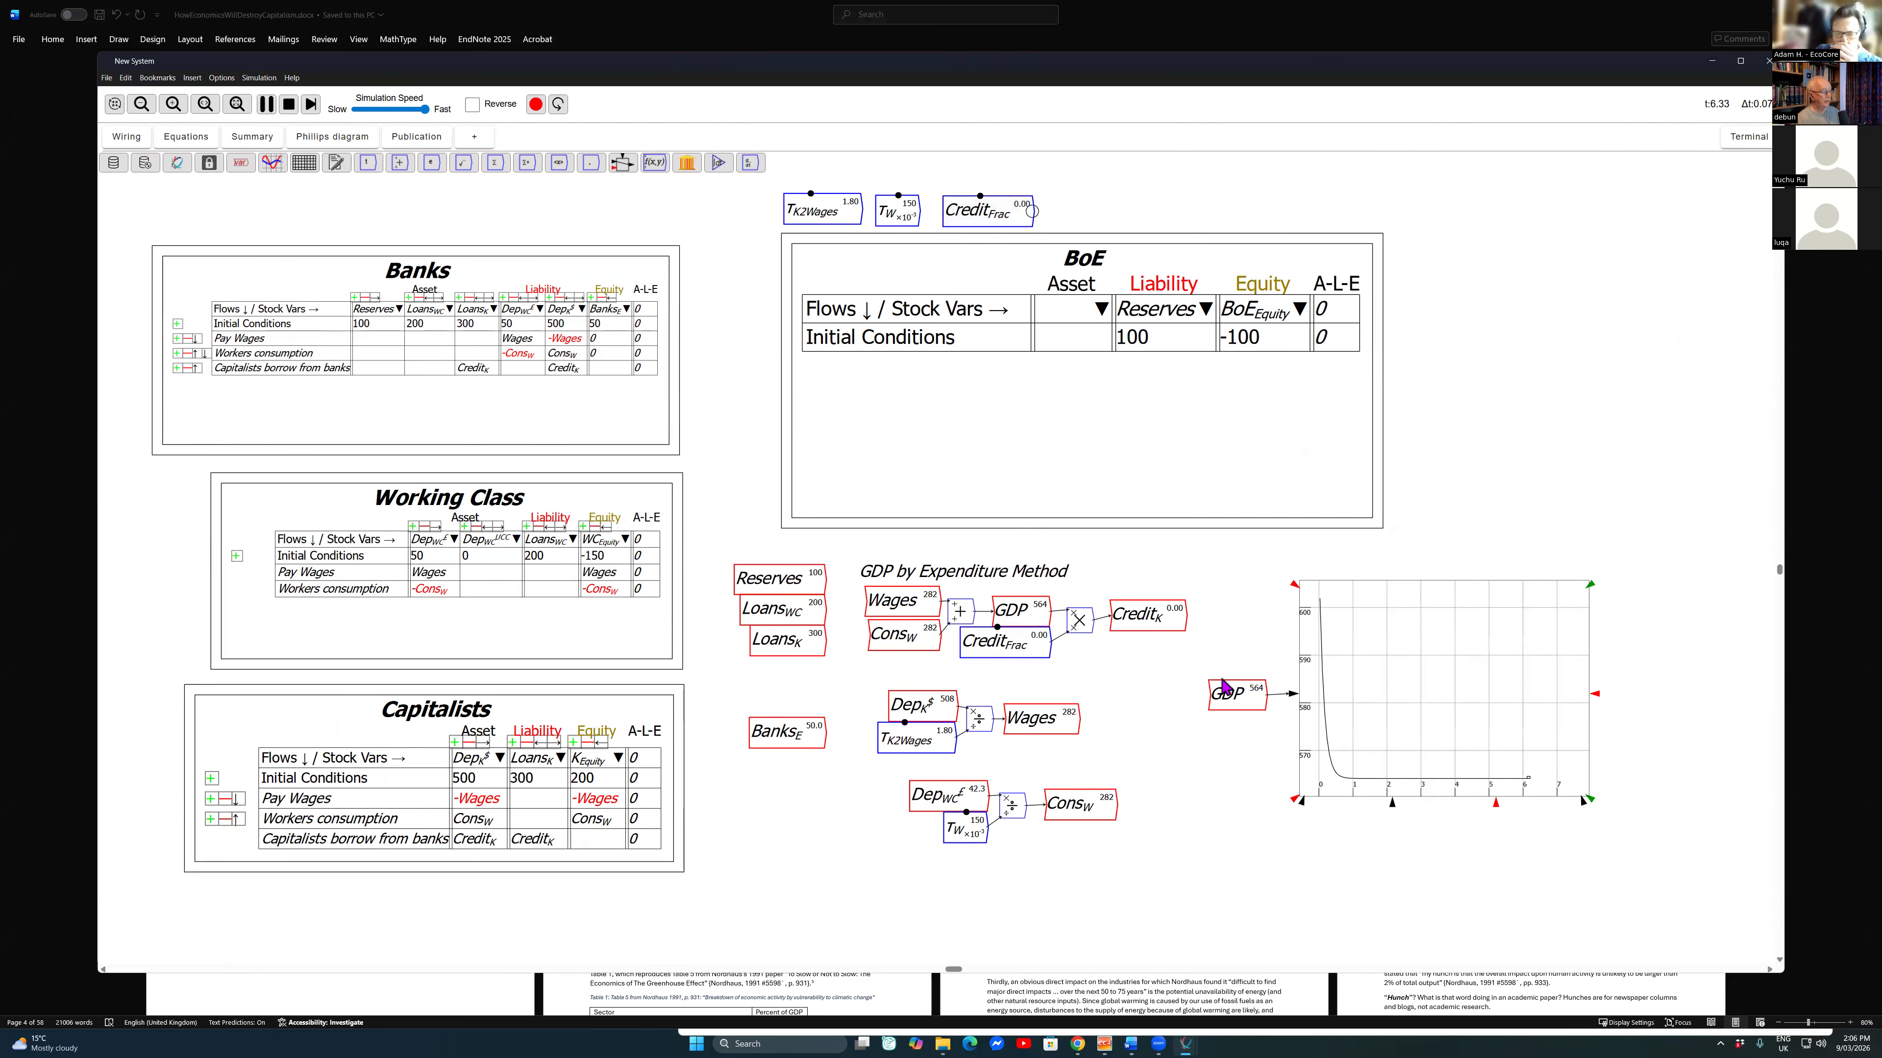
Step: During the running simulation, raise Credit_Frac to 0.01, lower it two slider steps, restore it to 0.01 and pause the run
key(Up)
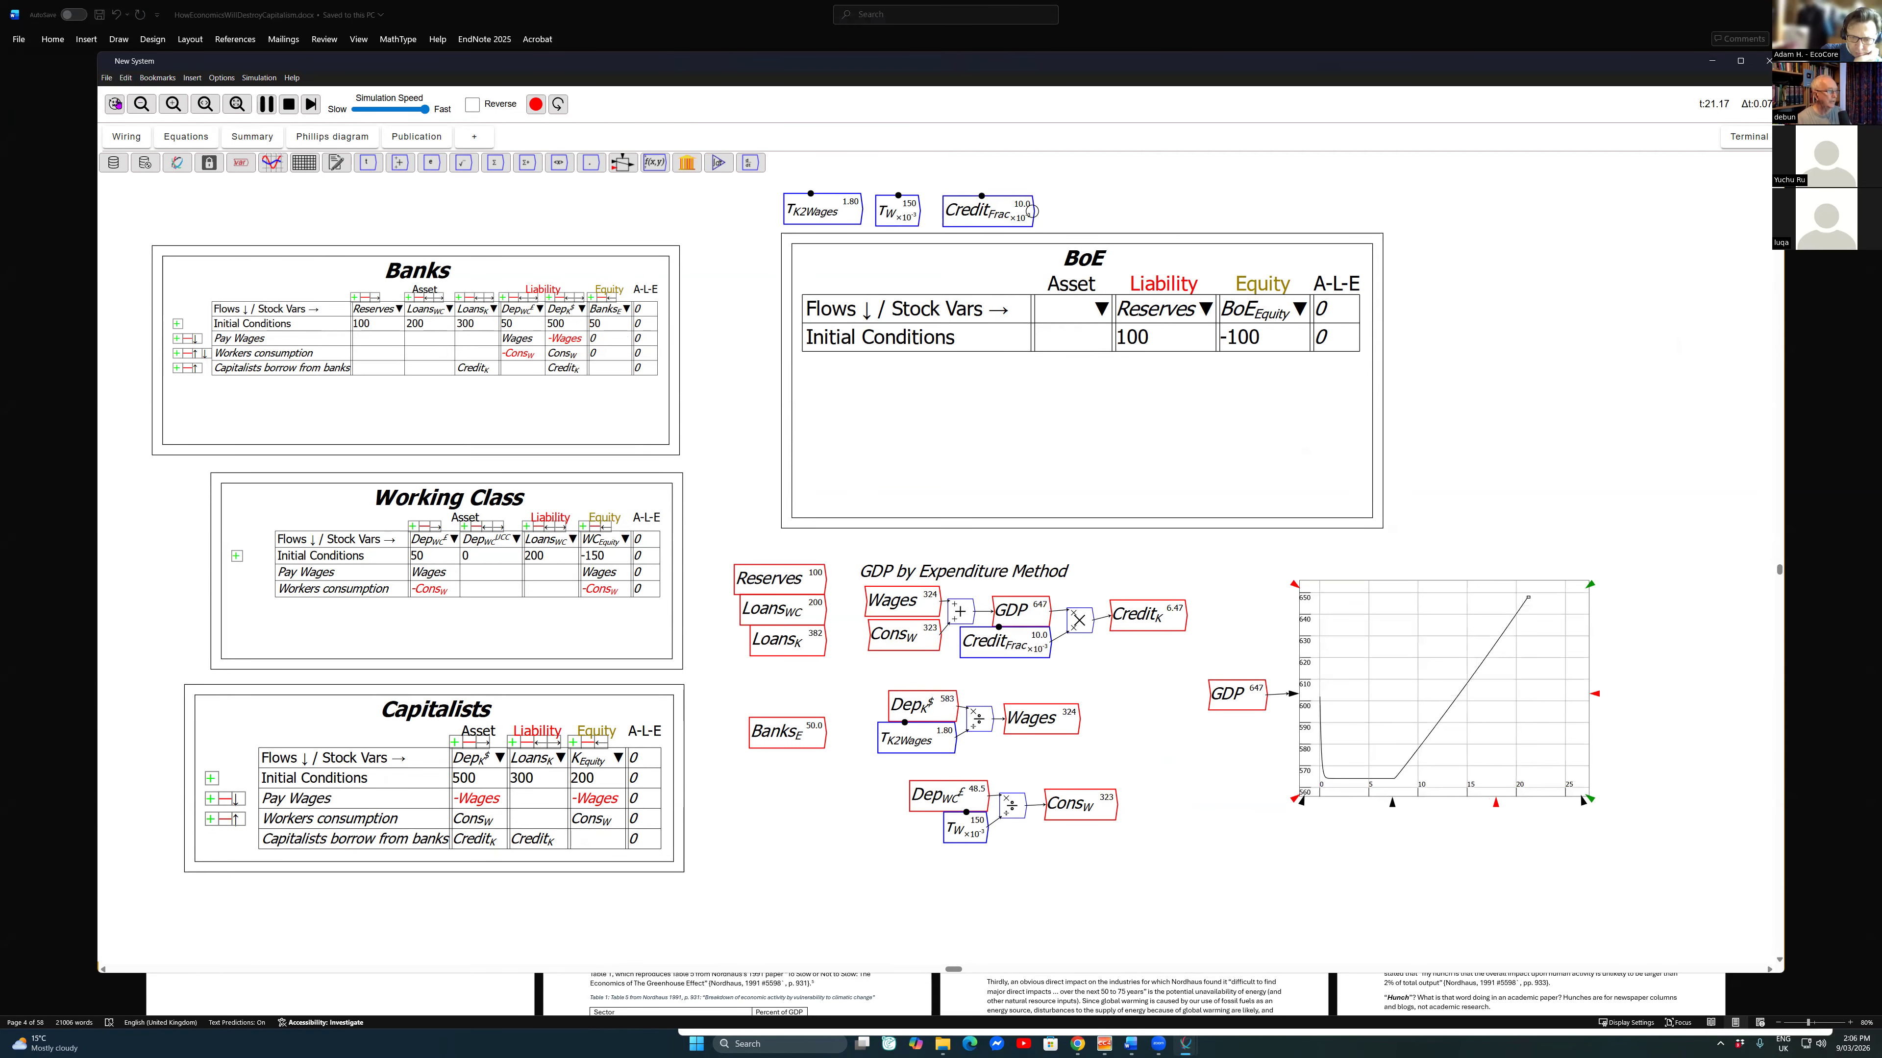
key(Down)
key(Down)
key(Up)
key(Up)
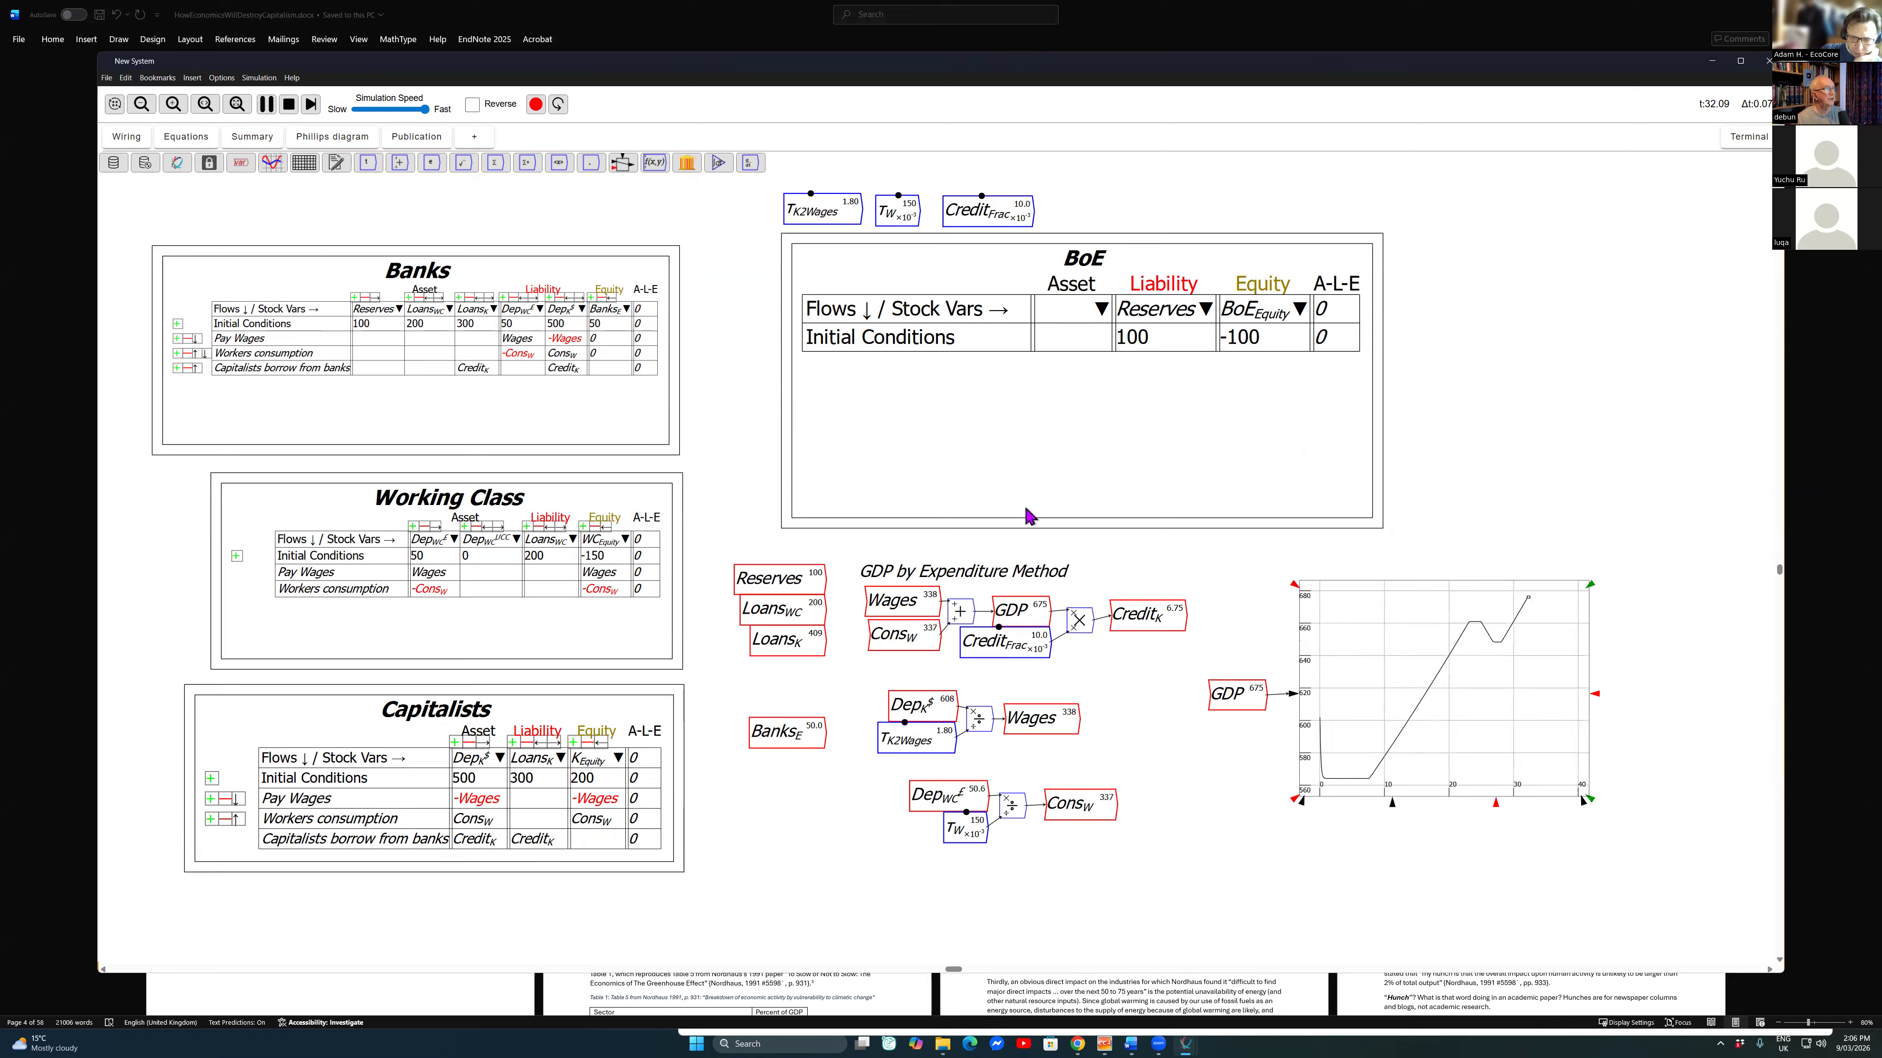
key(space)
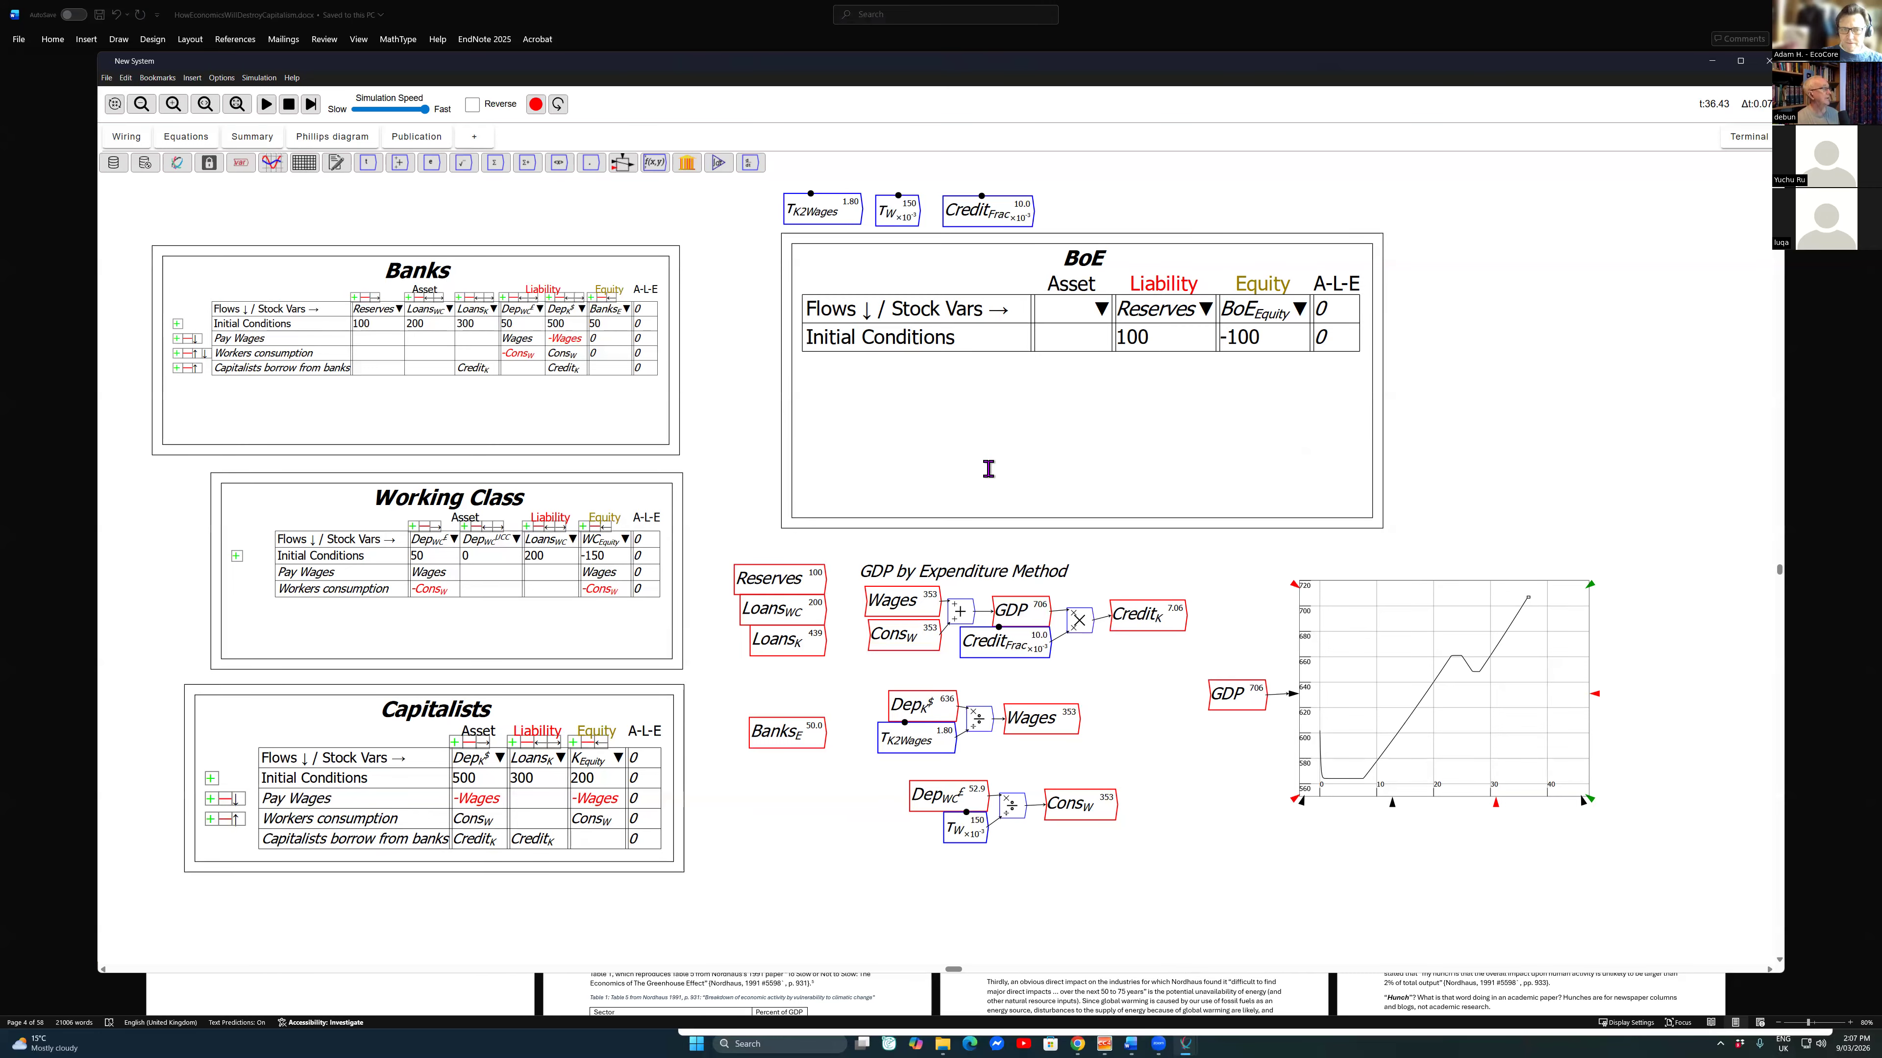
Step: Start saving the model and browse to the Policy folder inside D:\economic
key(ctrl+s)
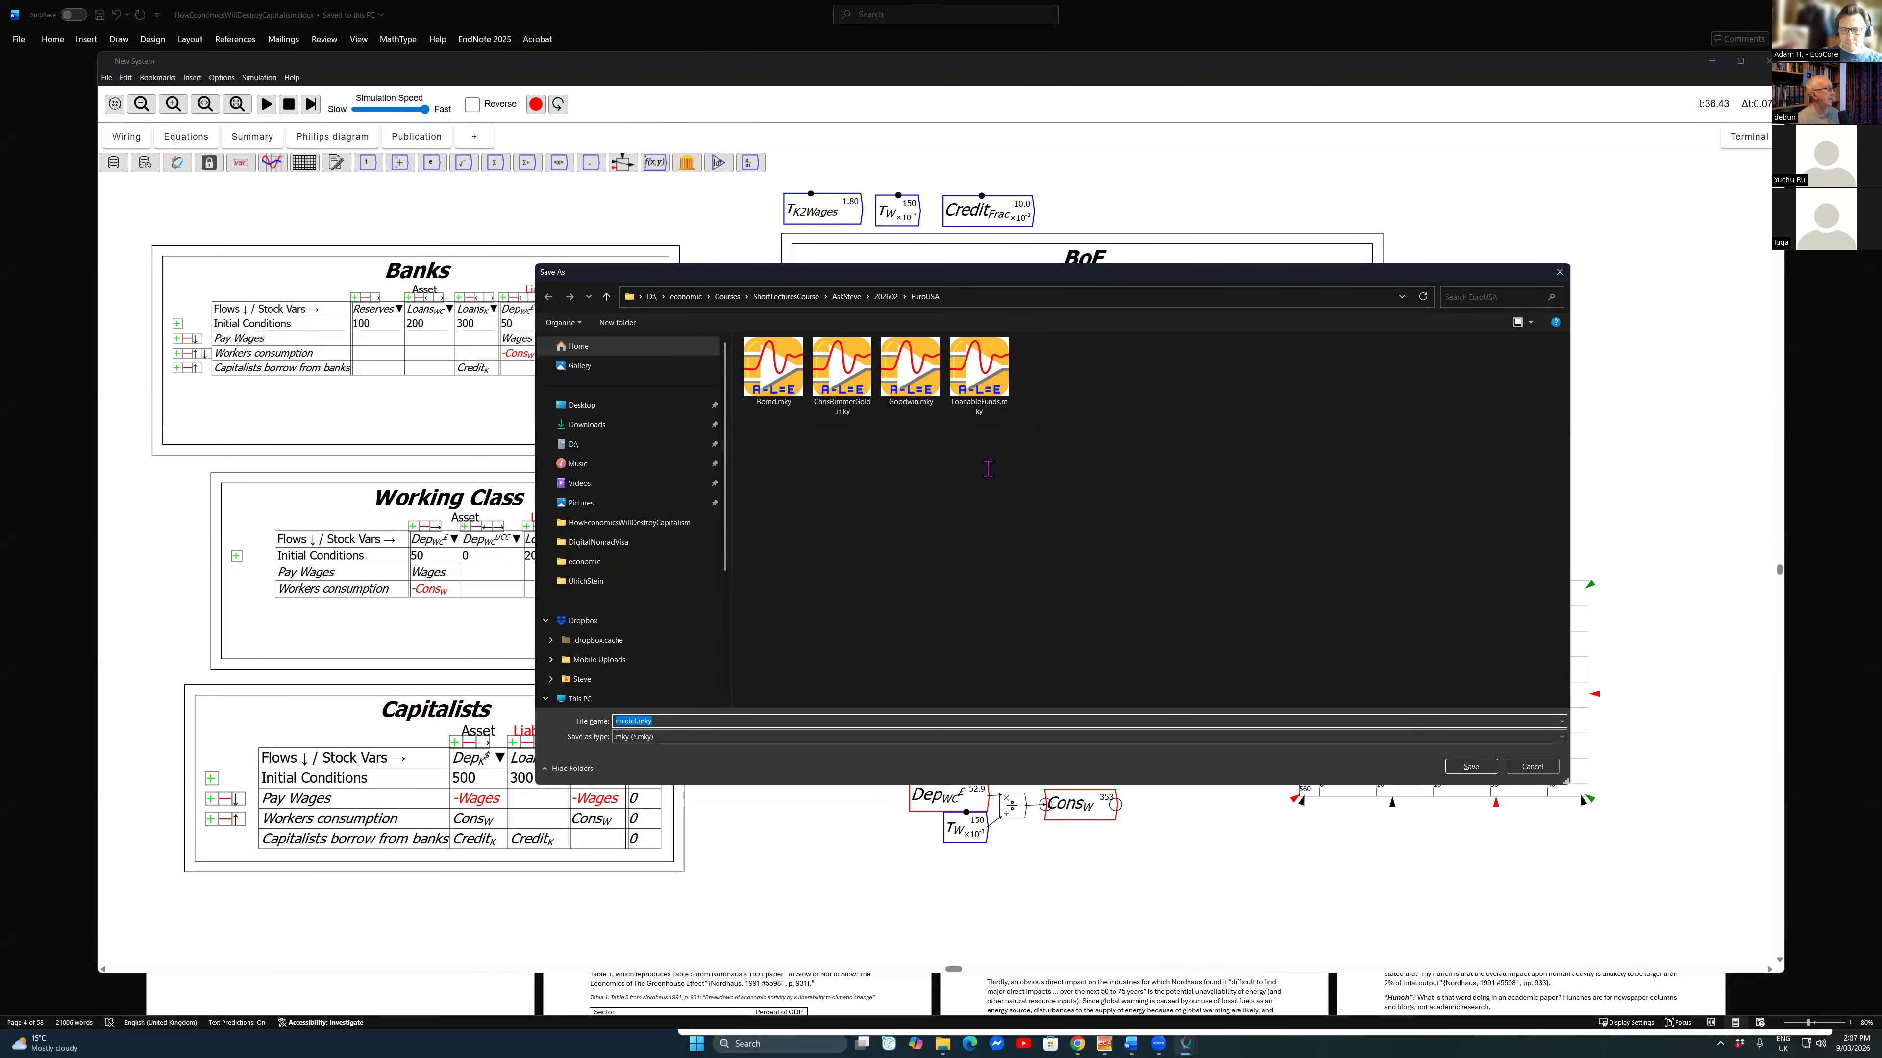
click(685, 296)
scroll(925, 506, down, 5)
scroll(945, 519, down, 5)
scroll(965, 593, down, 7)
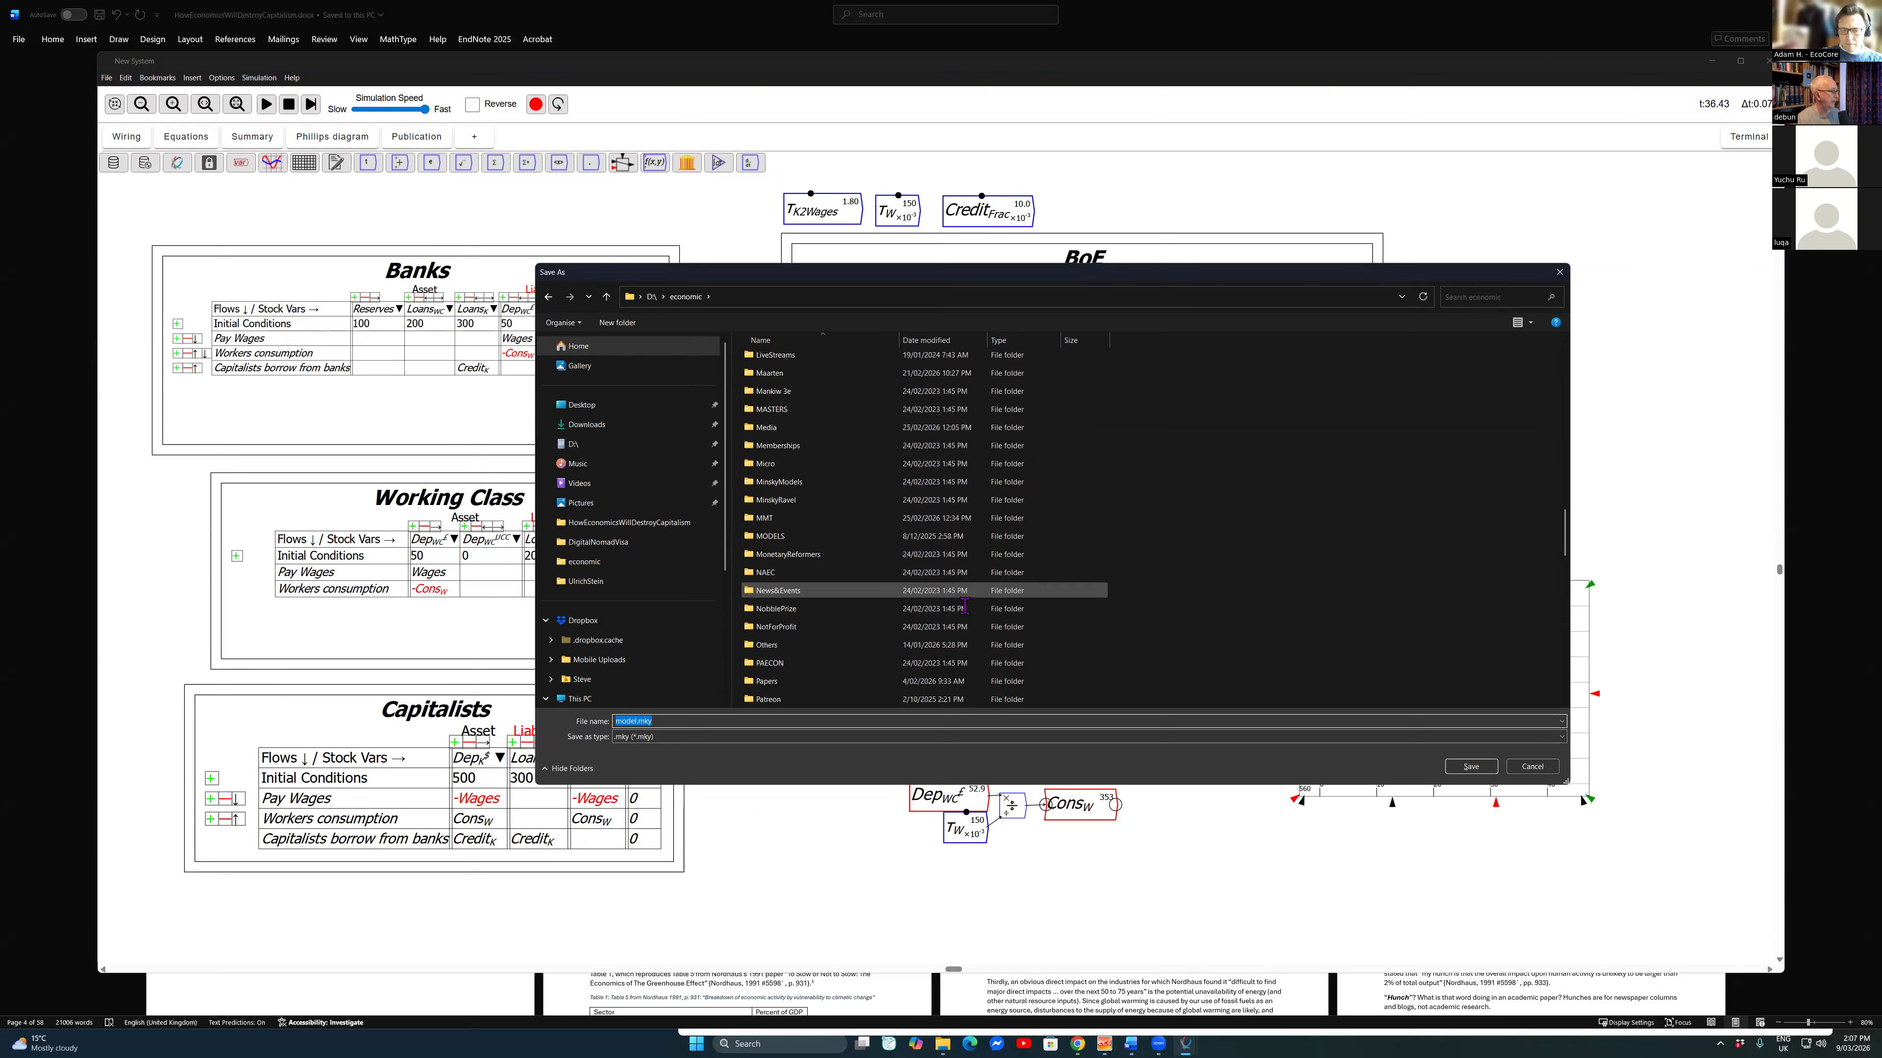
scroll(961, 593, down, 3)
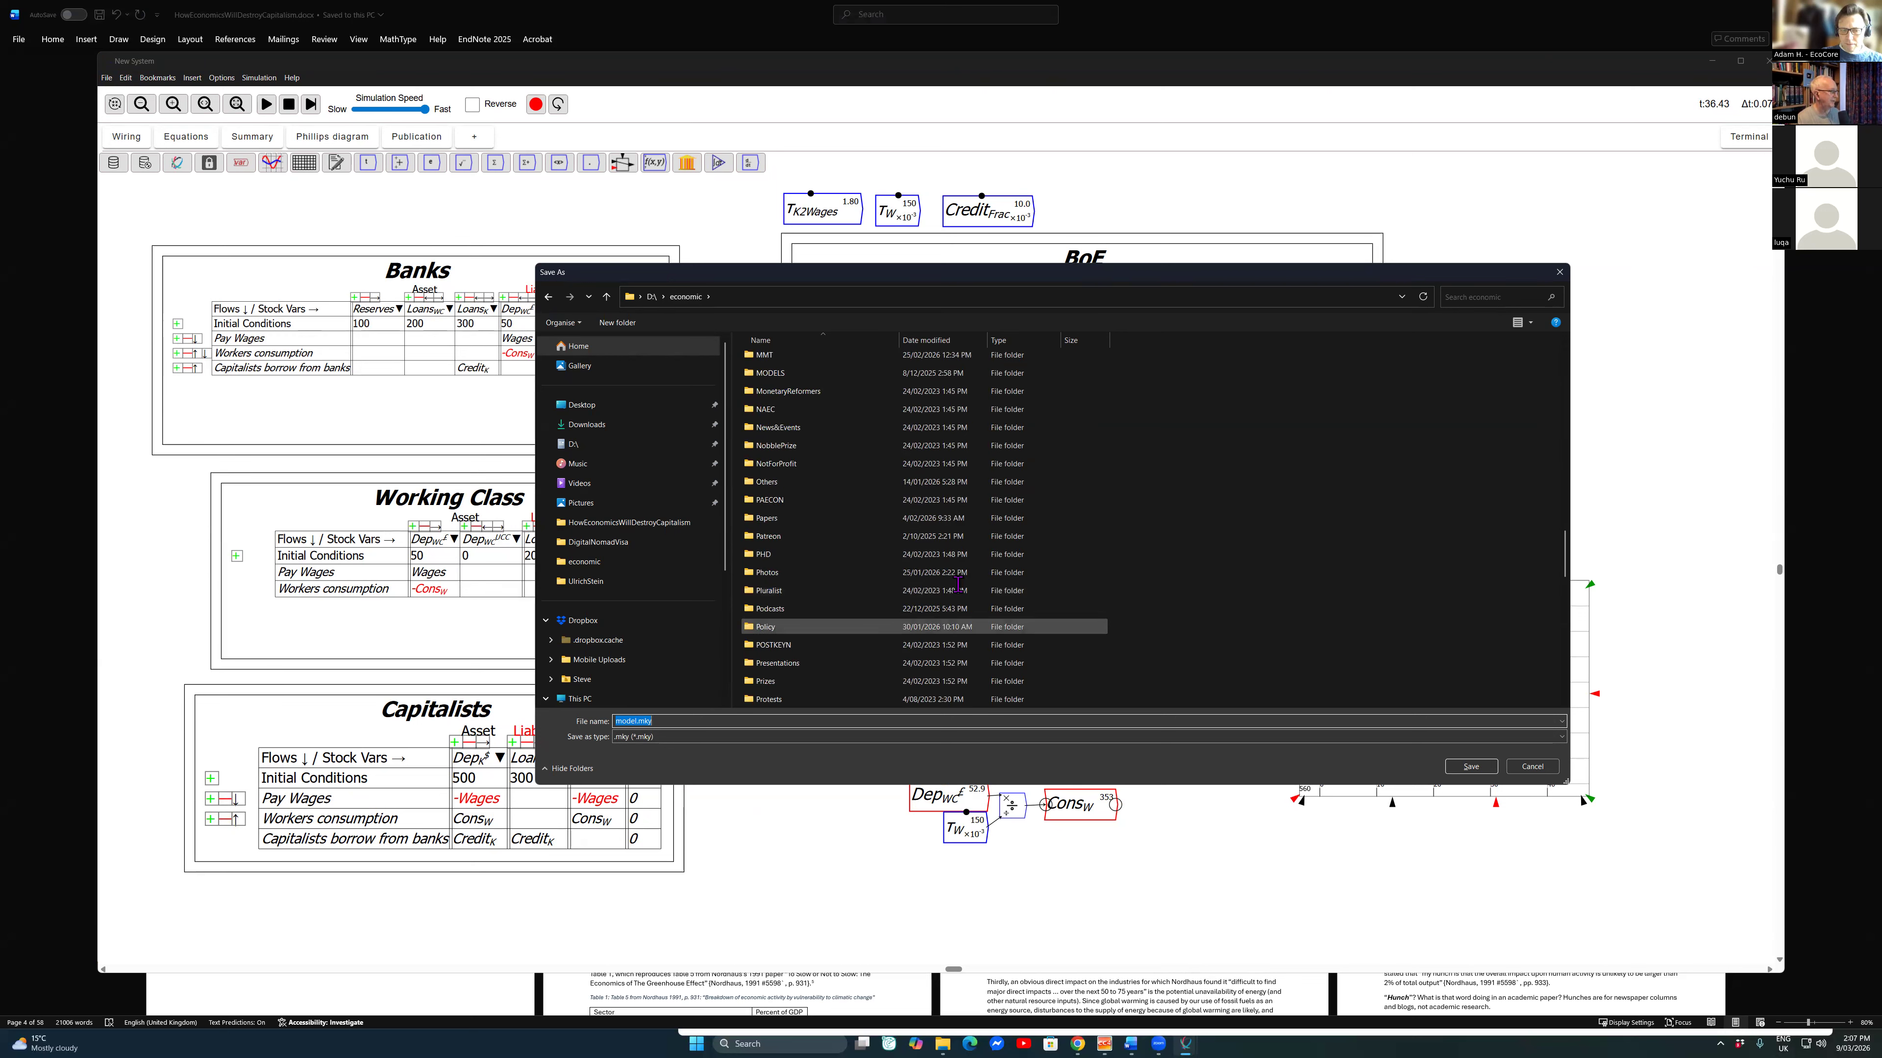
double_click(960, 590)
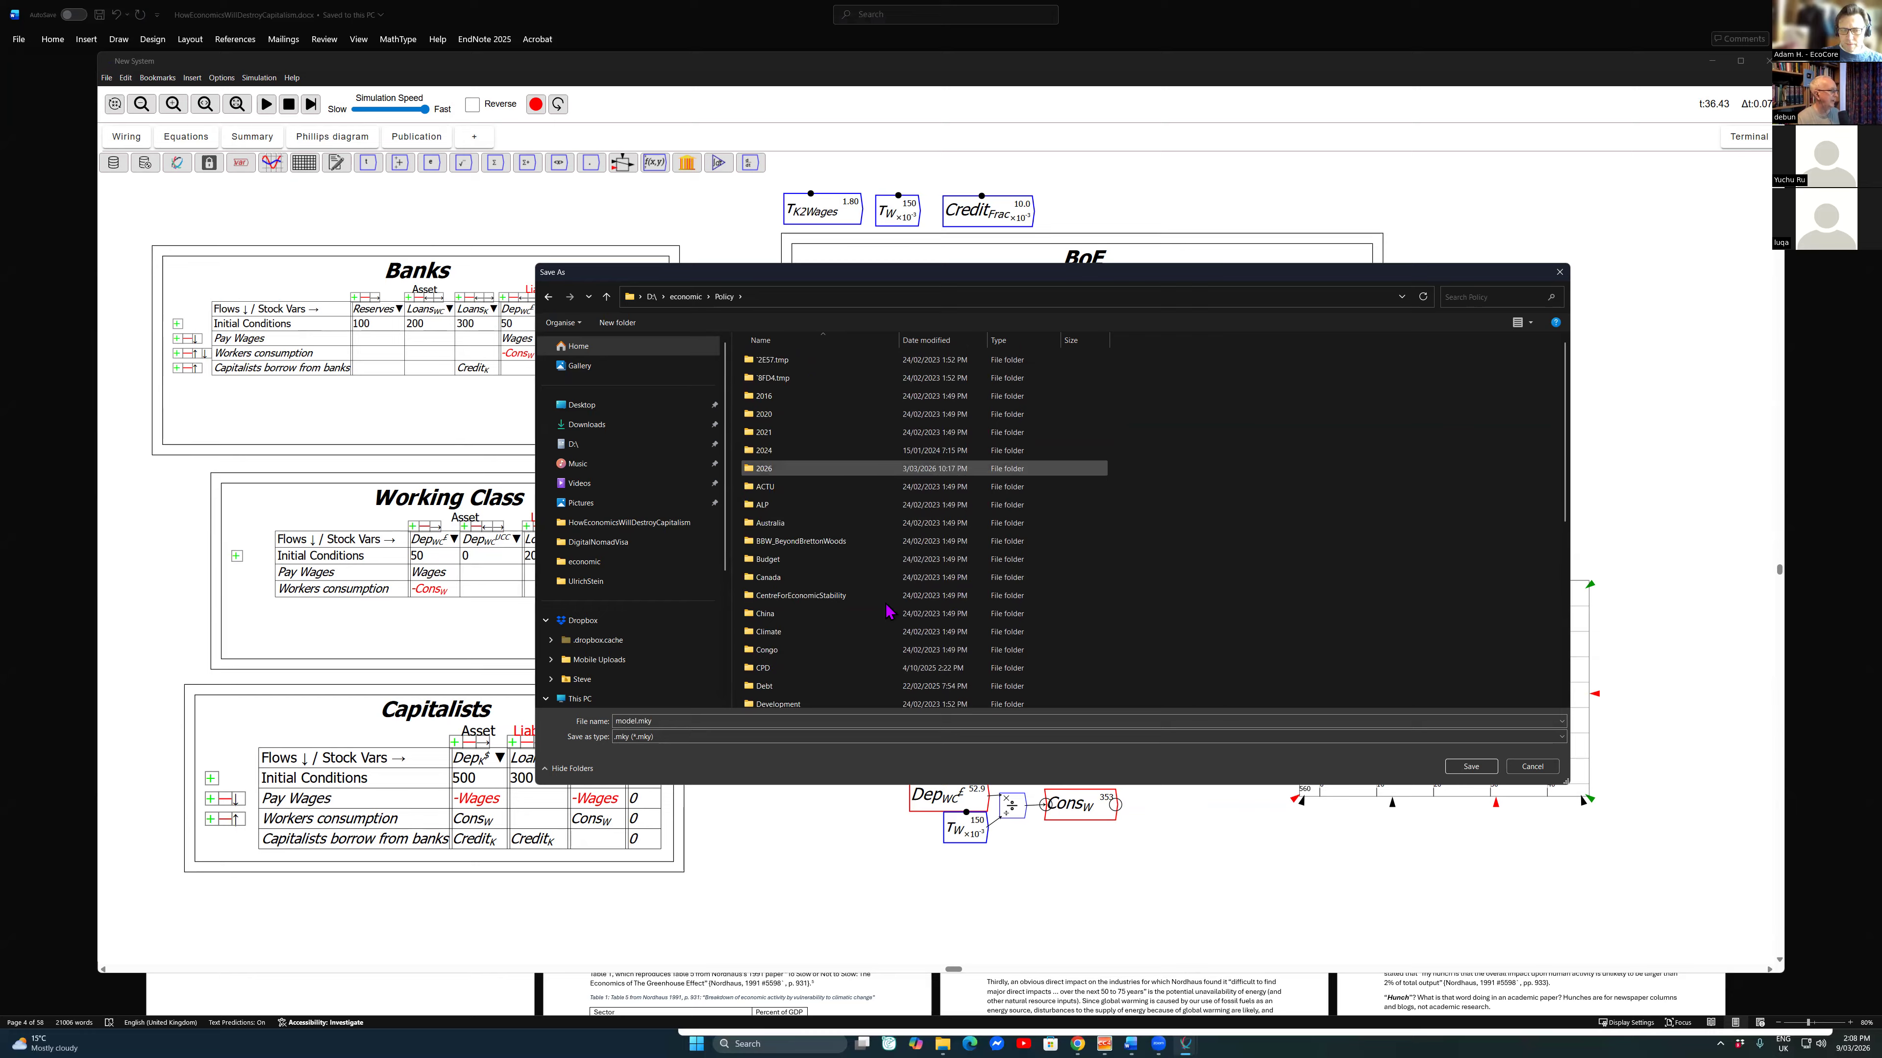
scroll(912, 645, down, 6)
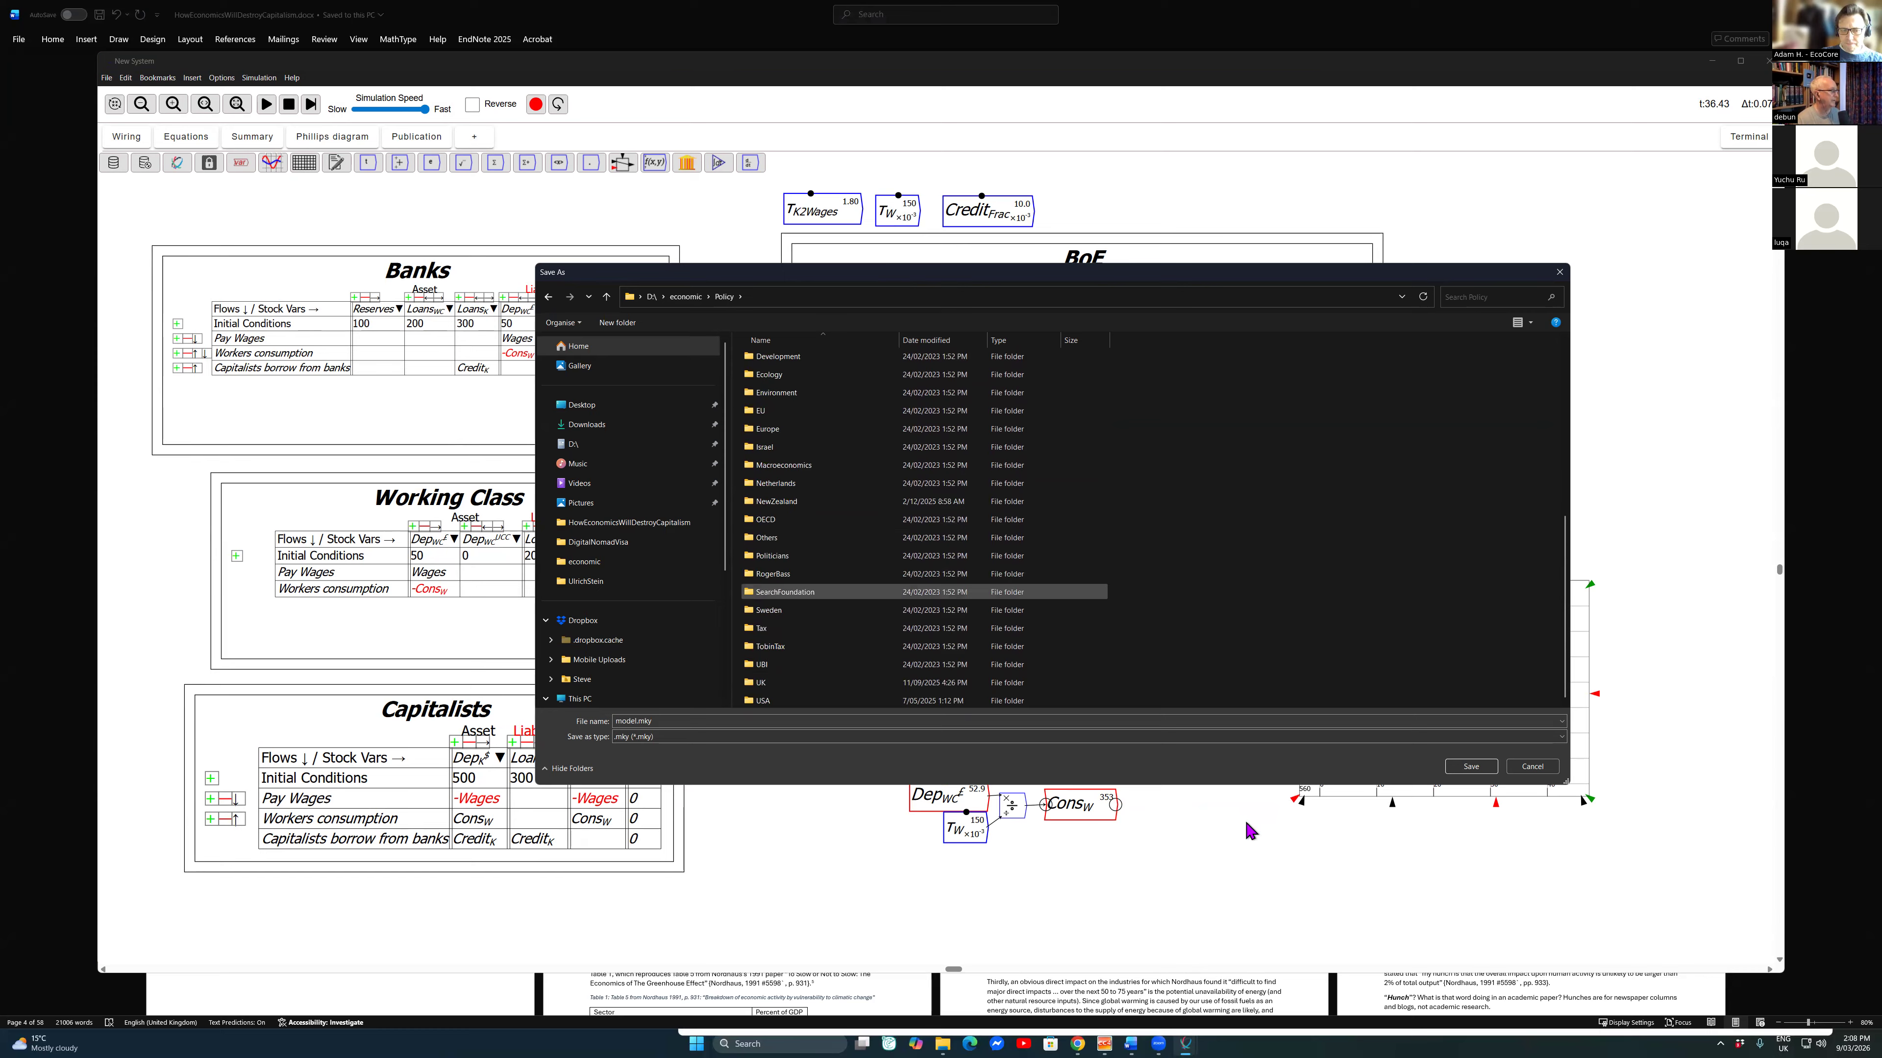
scroll(1311, 815, up, 3)
scroll(1321, 816, up, 1)
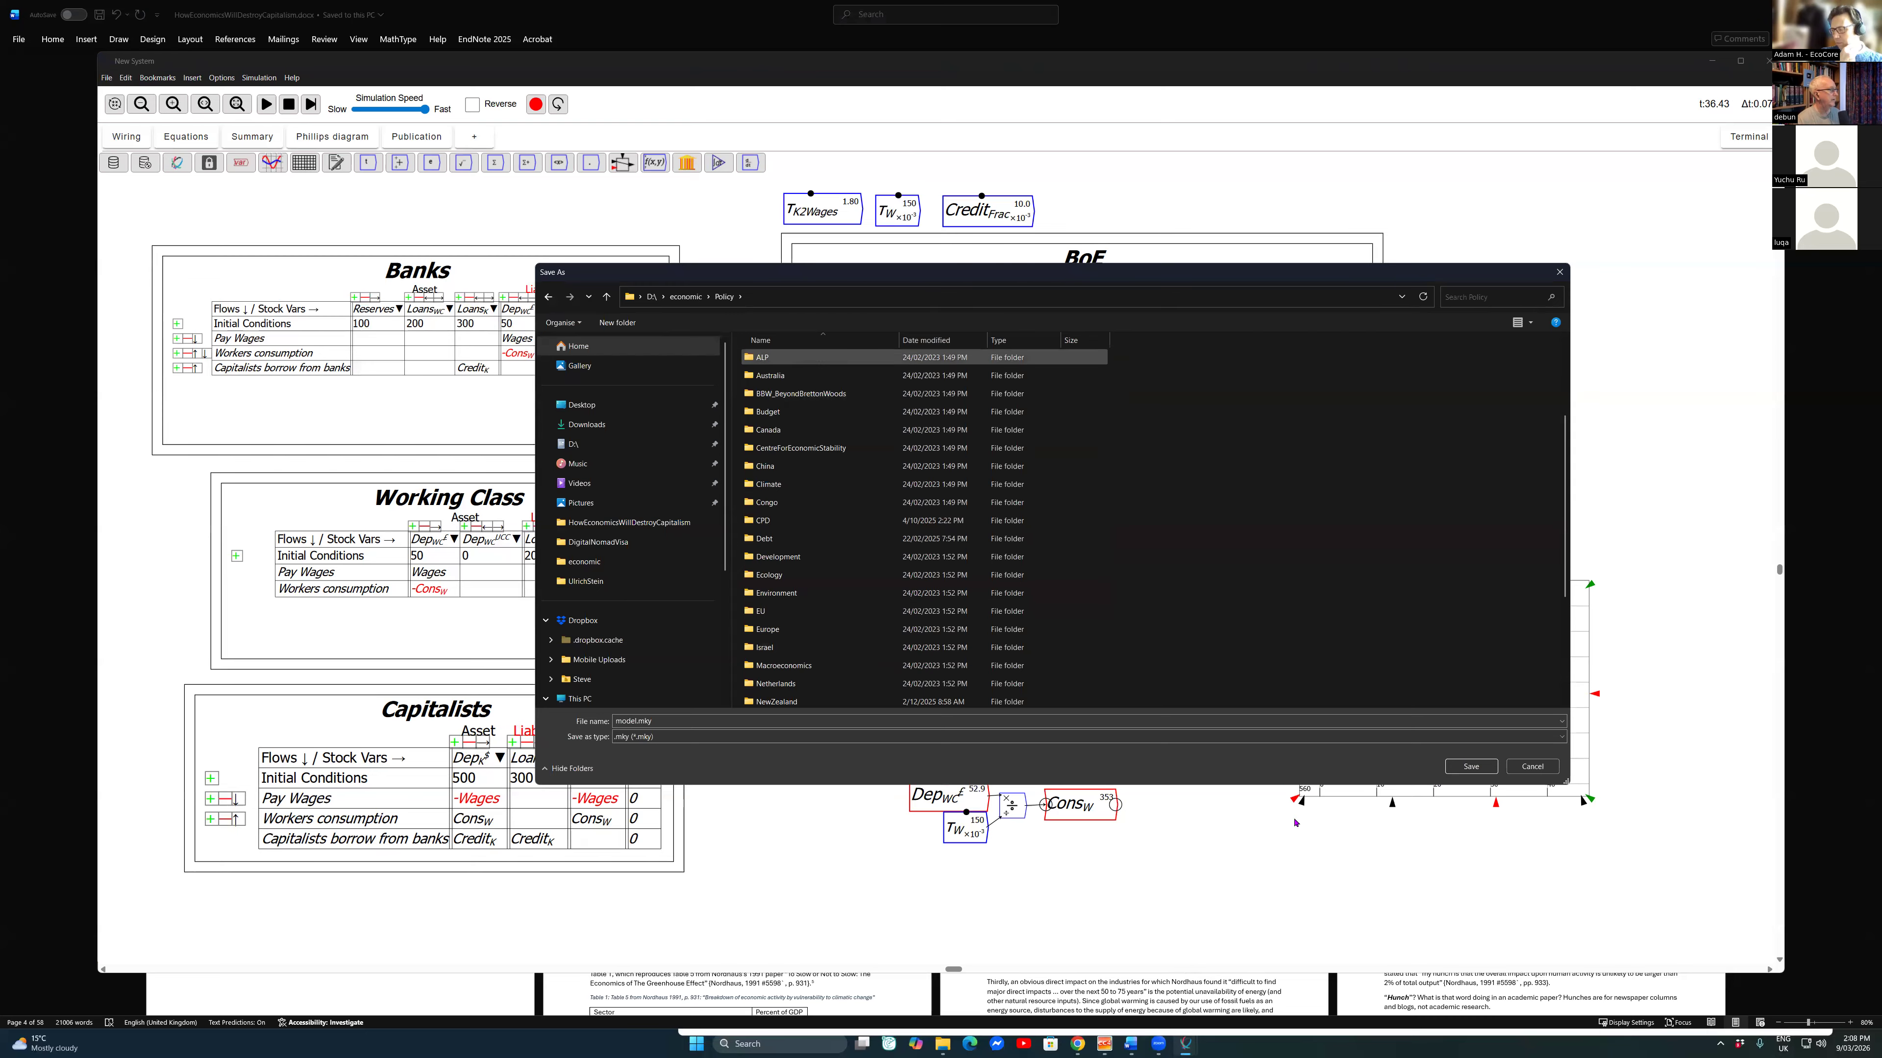
Step: Create a folder named UCC inside Policy and save the model in it as DemoModel
click(617, 322)
text(UCC)
double_click(1218, 700)
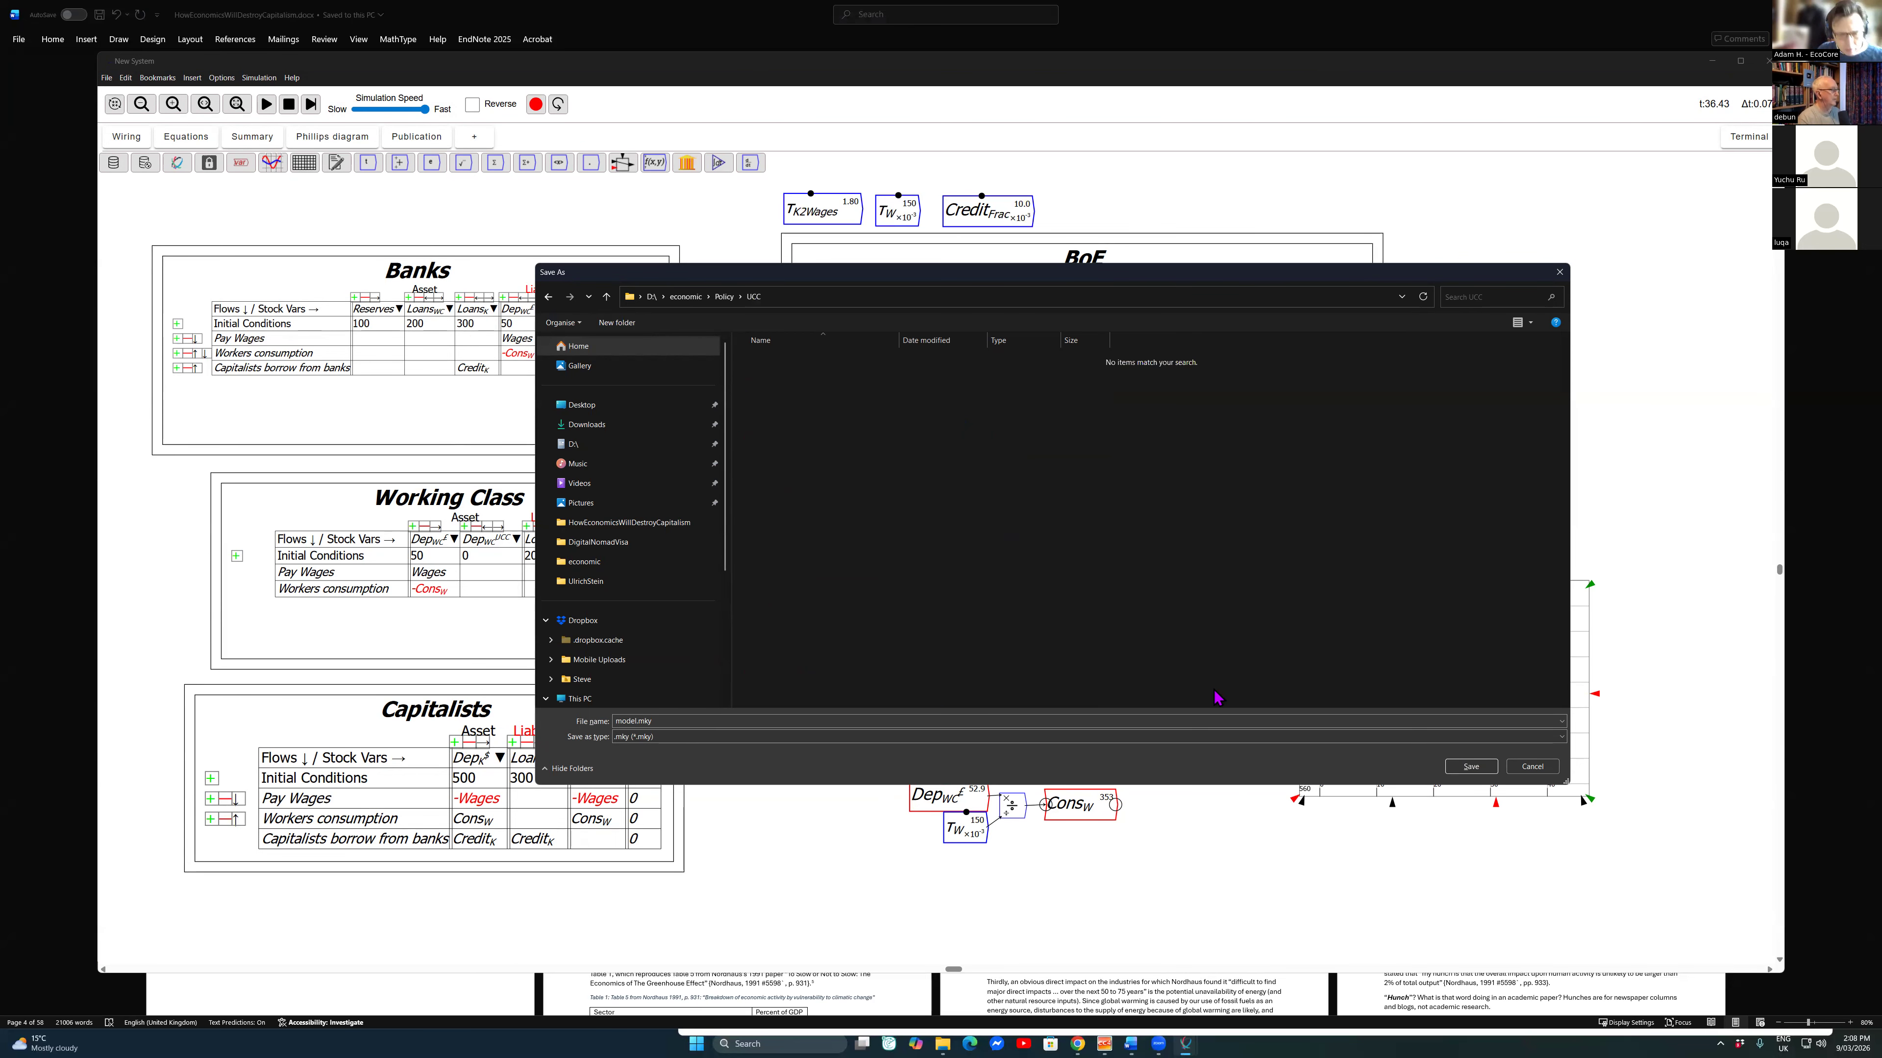
text(DemoModel)
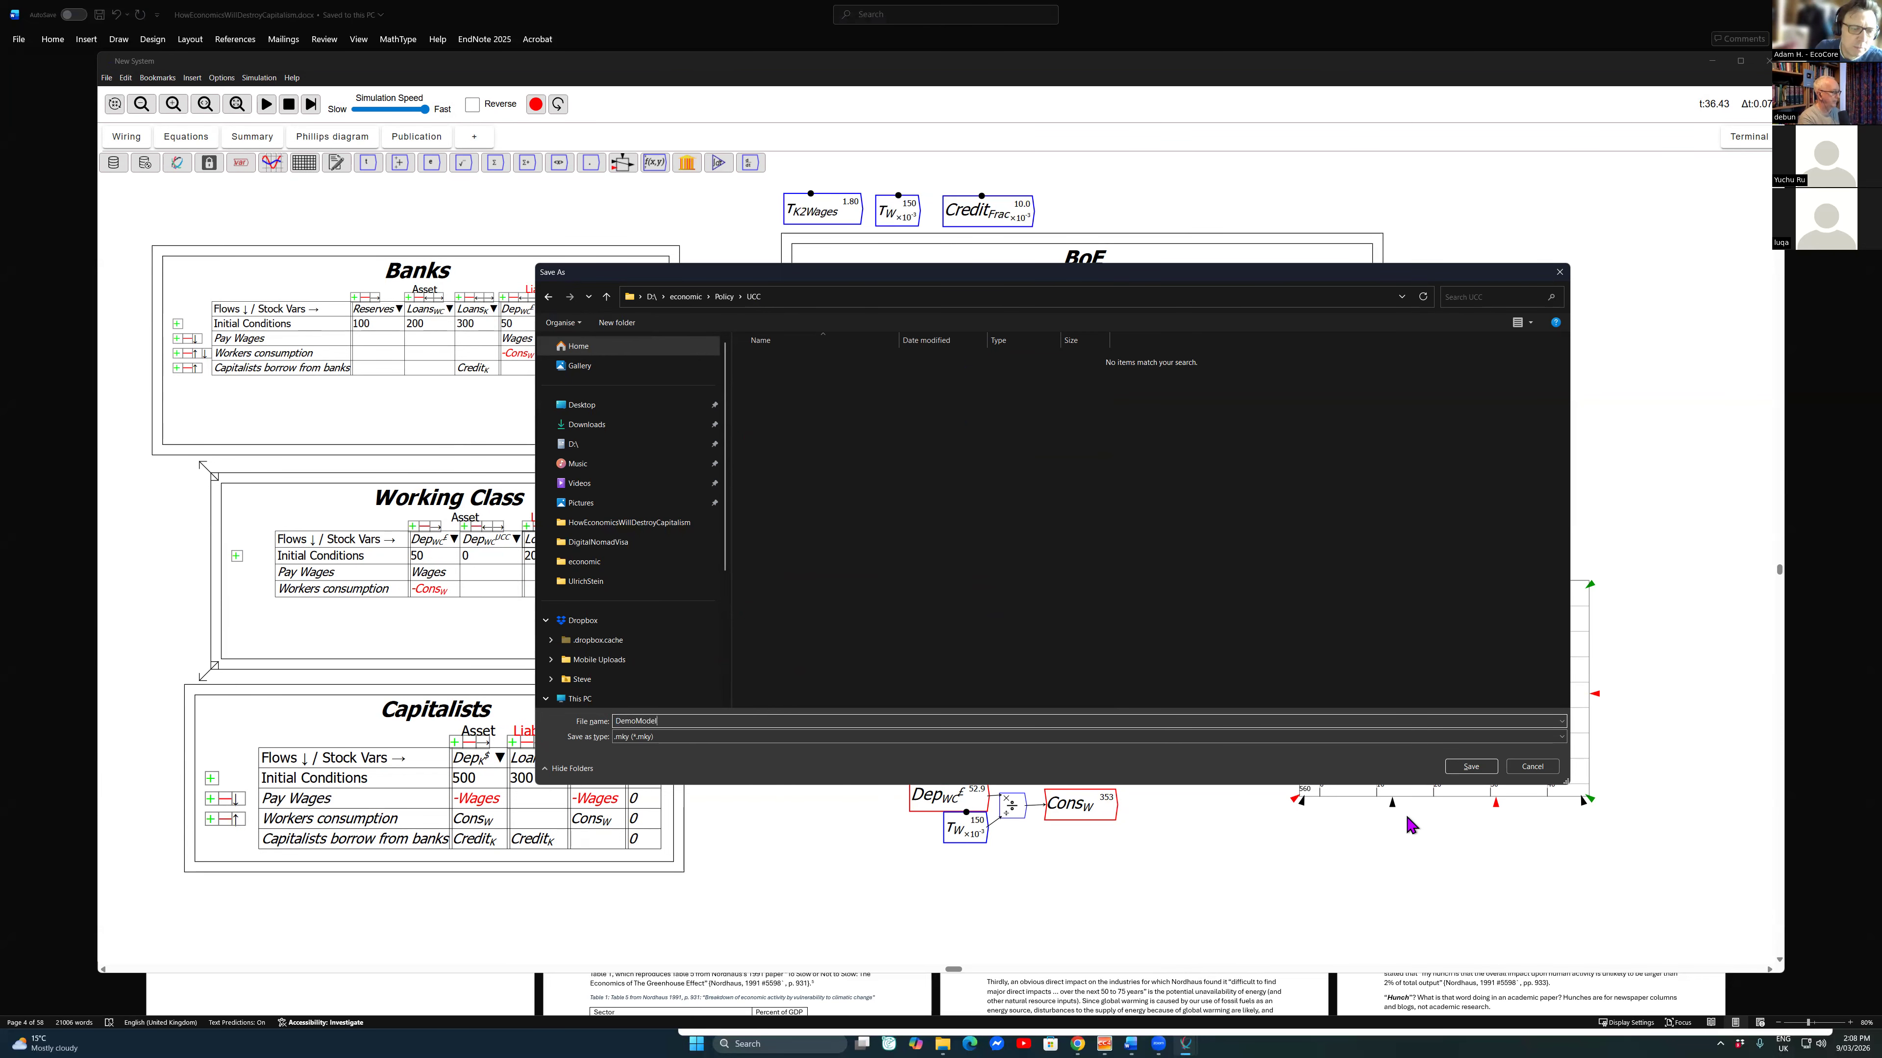
key(Return)
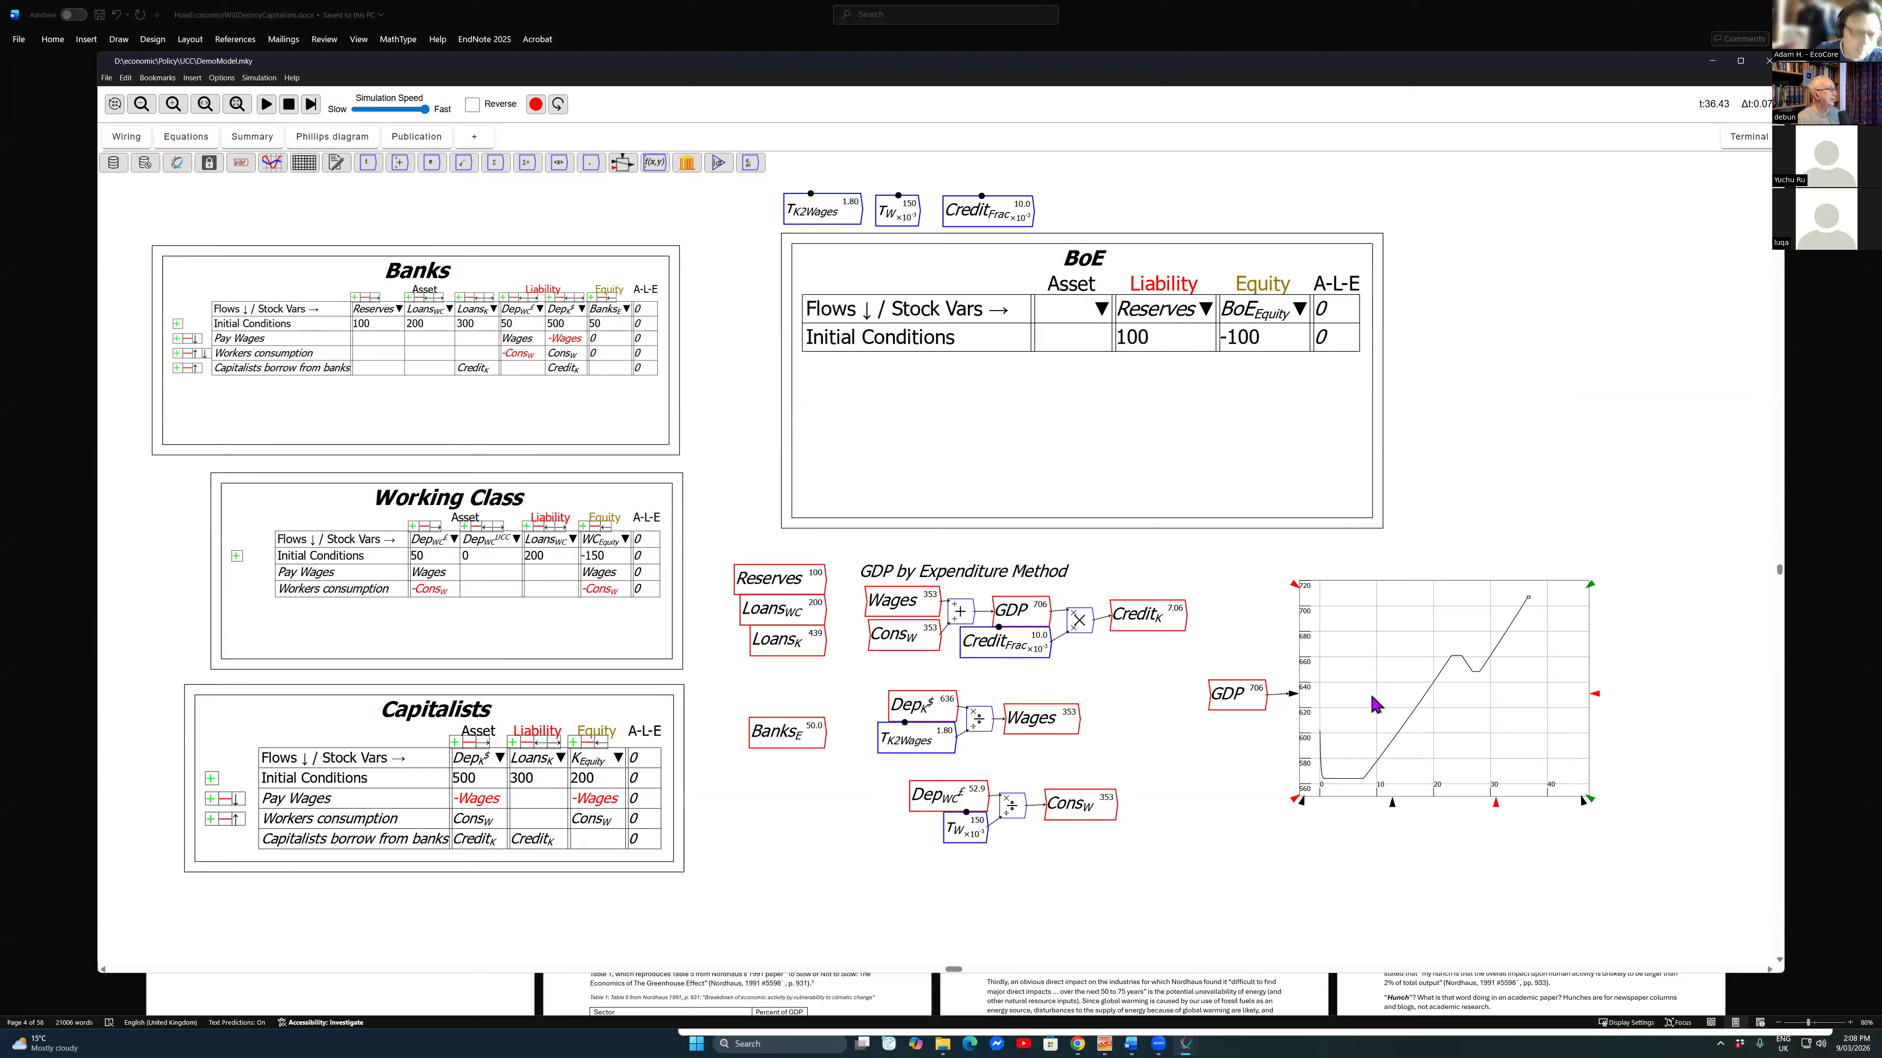
Step: Look through the recently used models and bring up the file dialog for opening another model
key(alt+f)
key(o)
key(o)
key(Right)
key(Down)
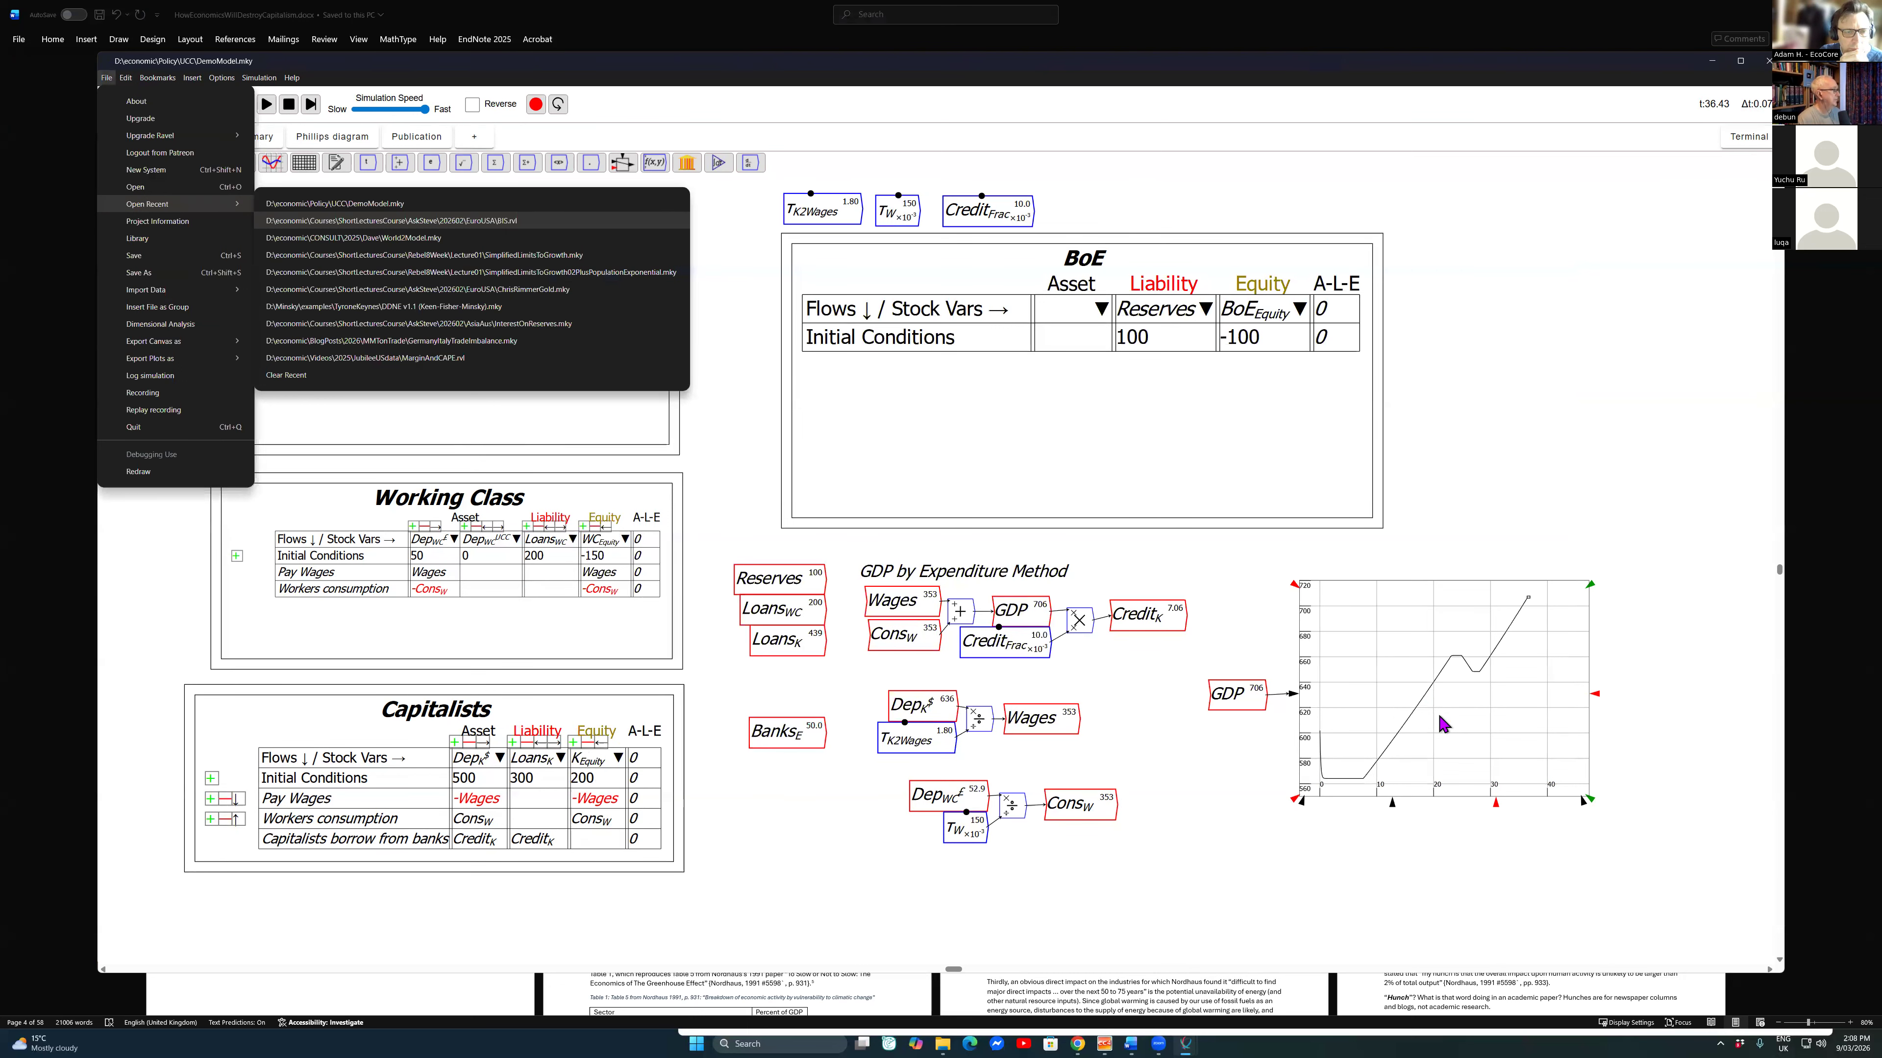
key(Left)
key(Up)
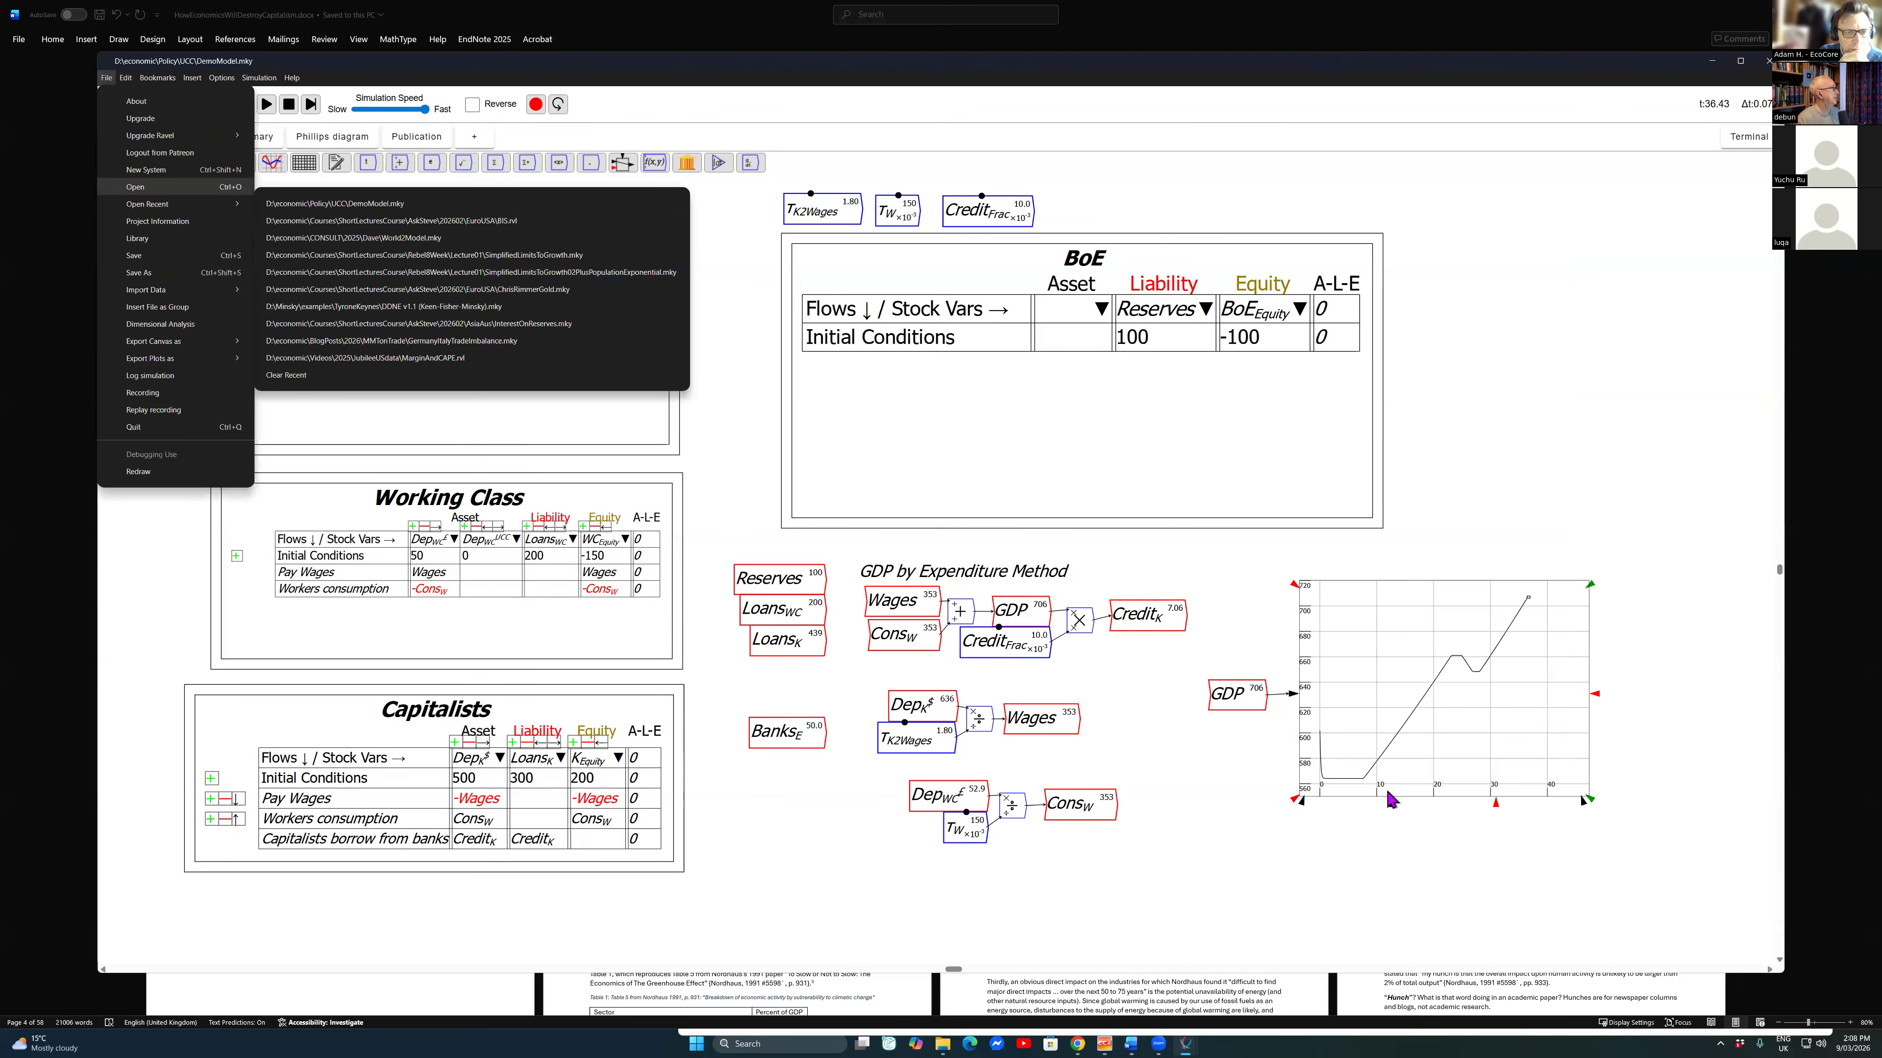
key(Return)
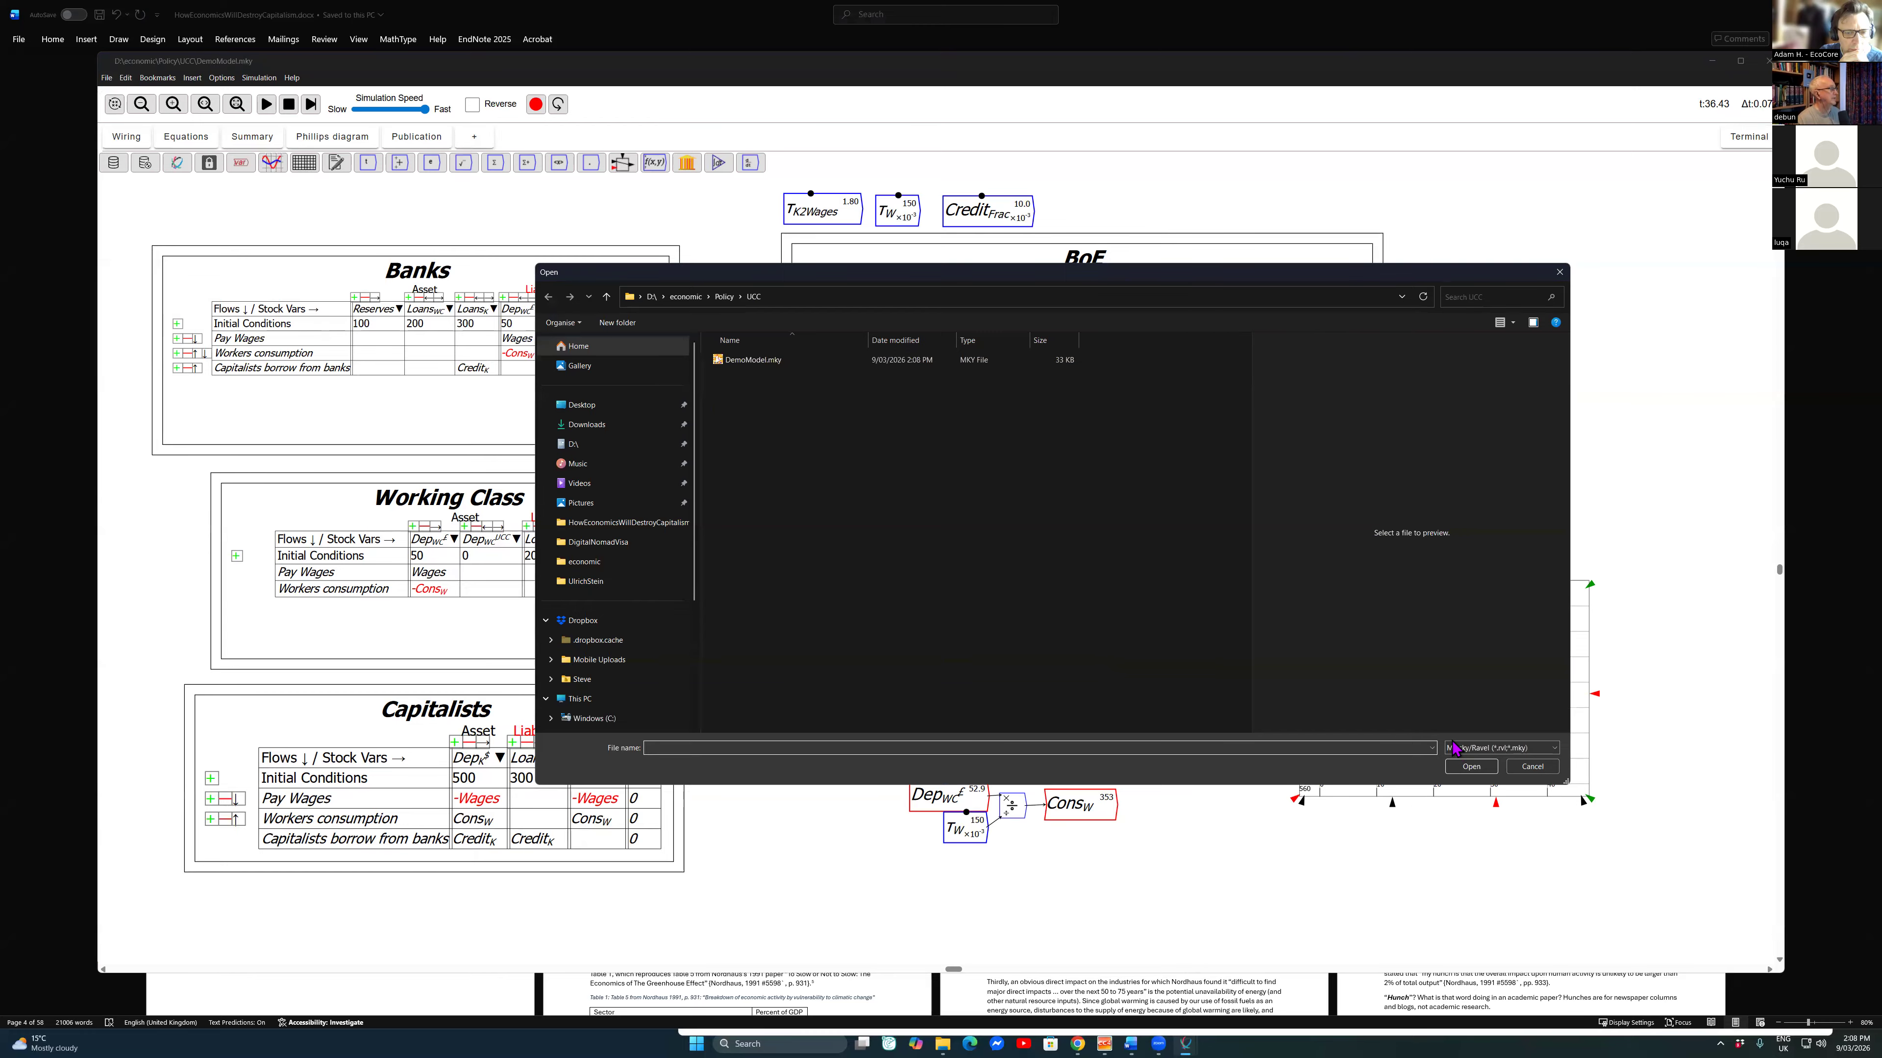
Step: Browse to the folder of the DDNE model's author inside D:\Minsky\examples
click(651, 297)
scroll(756, 578, down, 3)
double_click(744, 561)
key(e)
key(Return)
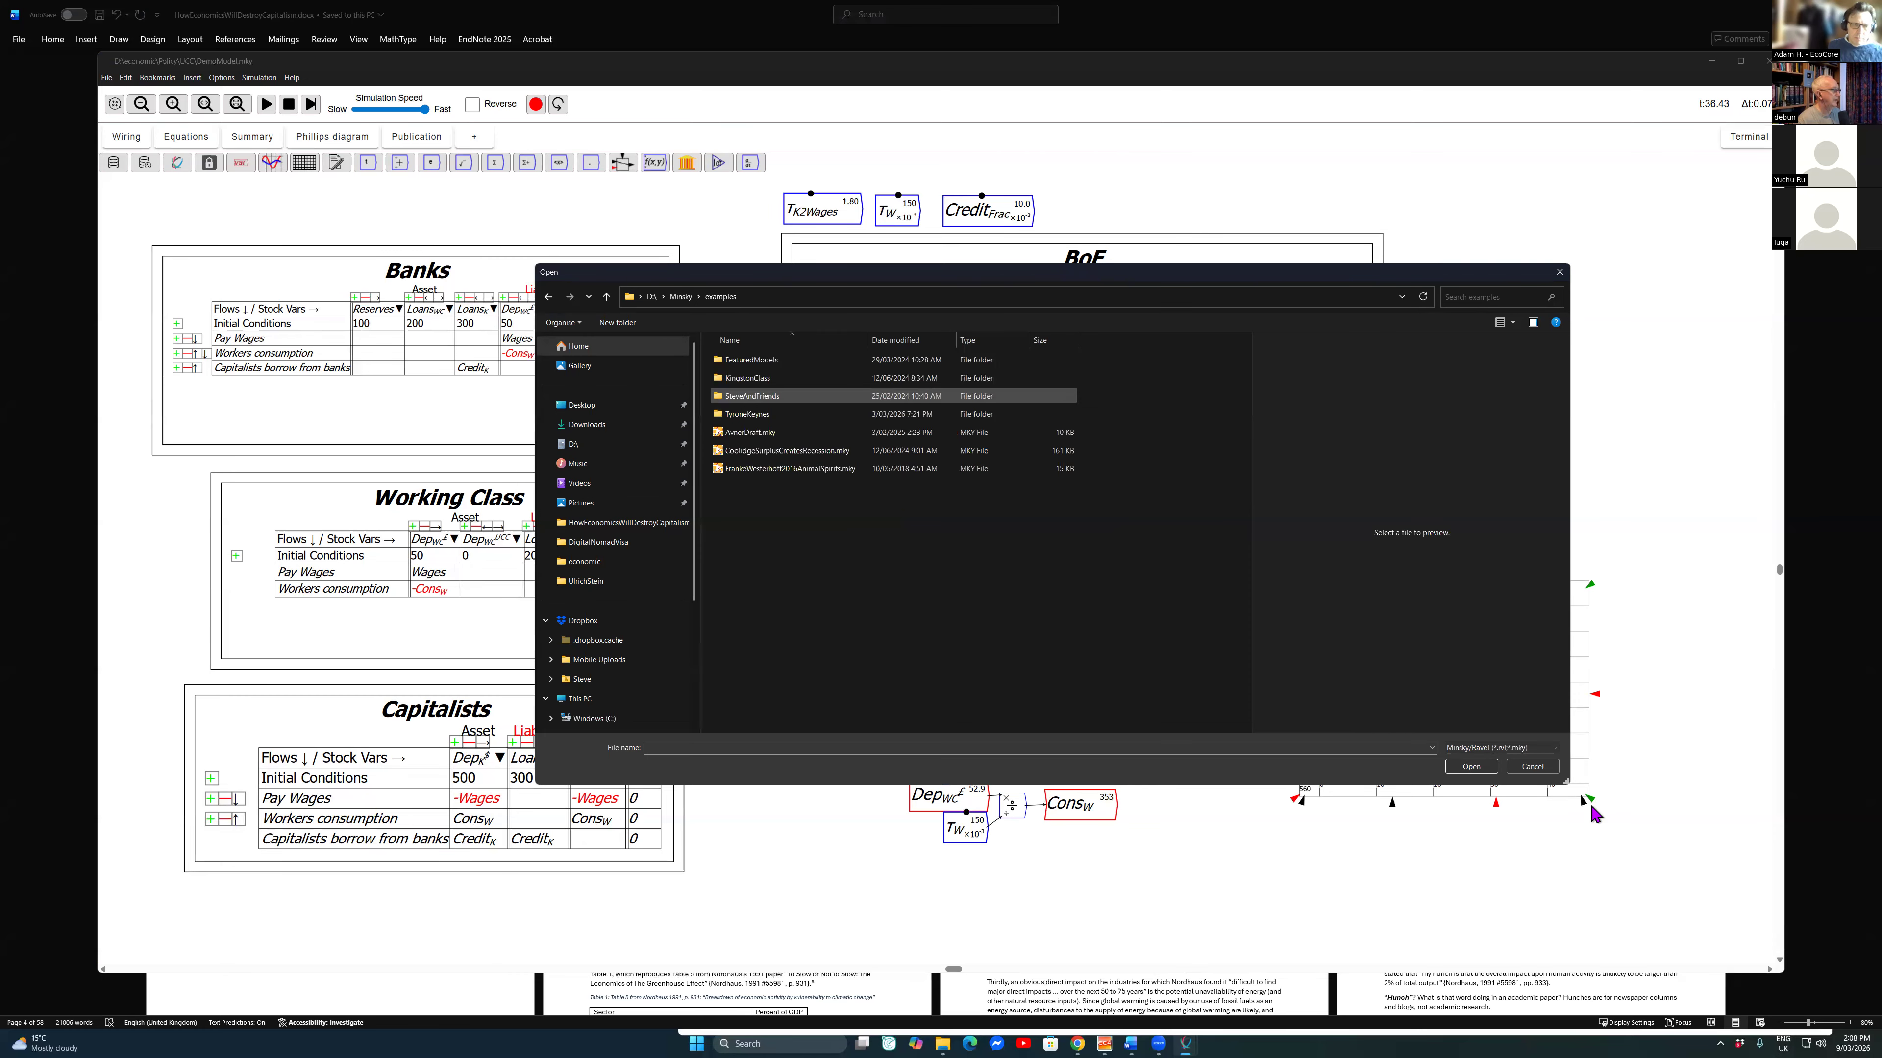
double_click(746, 414)
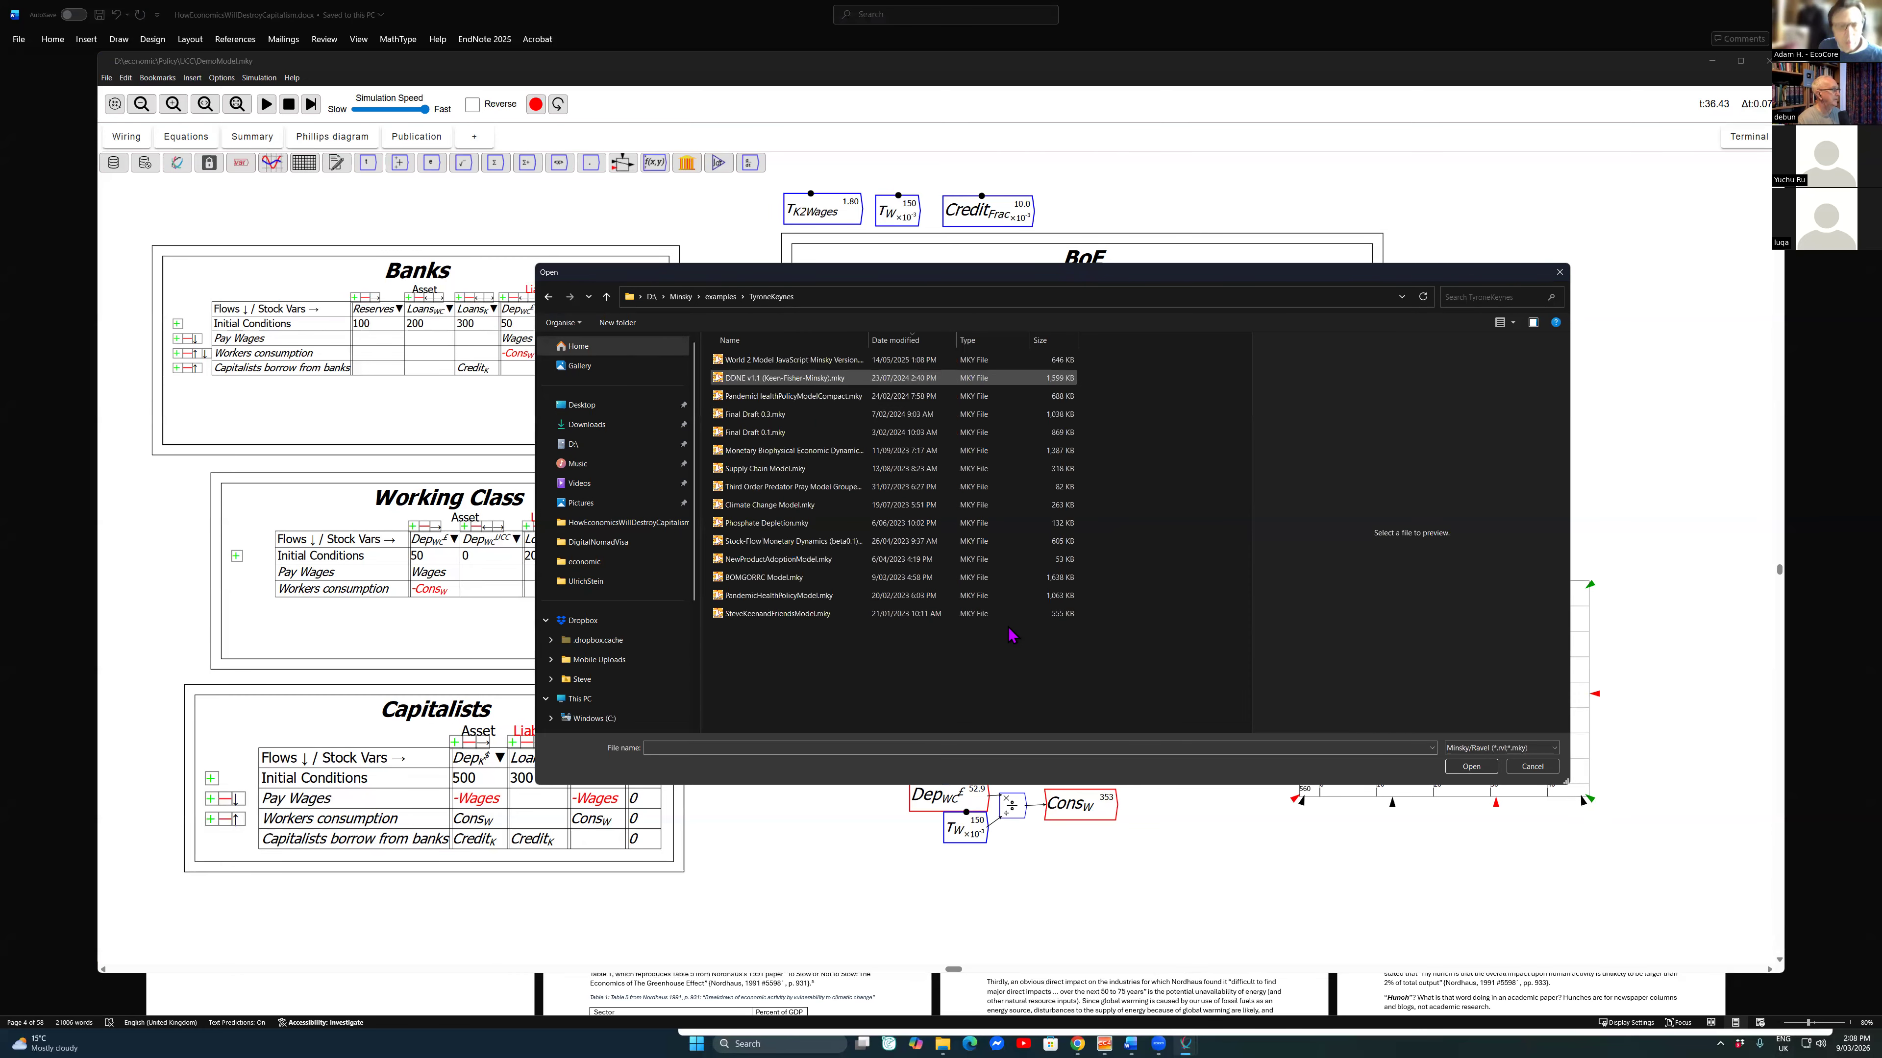
Step: Open DDNE v1.1 (Keen-Fisher-Minsky).mky without loading its auto-save file
click(785, 378)
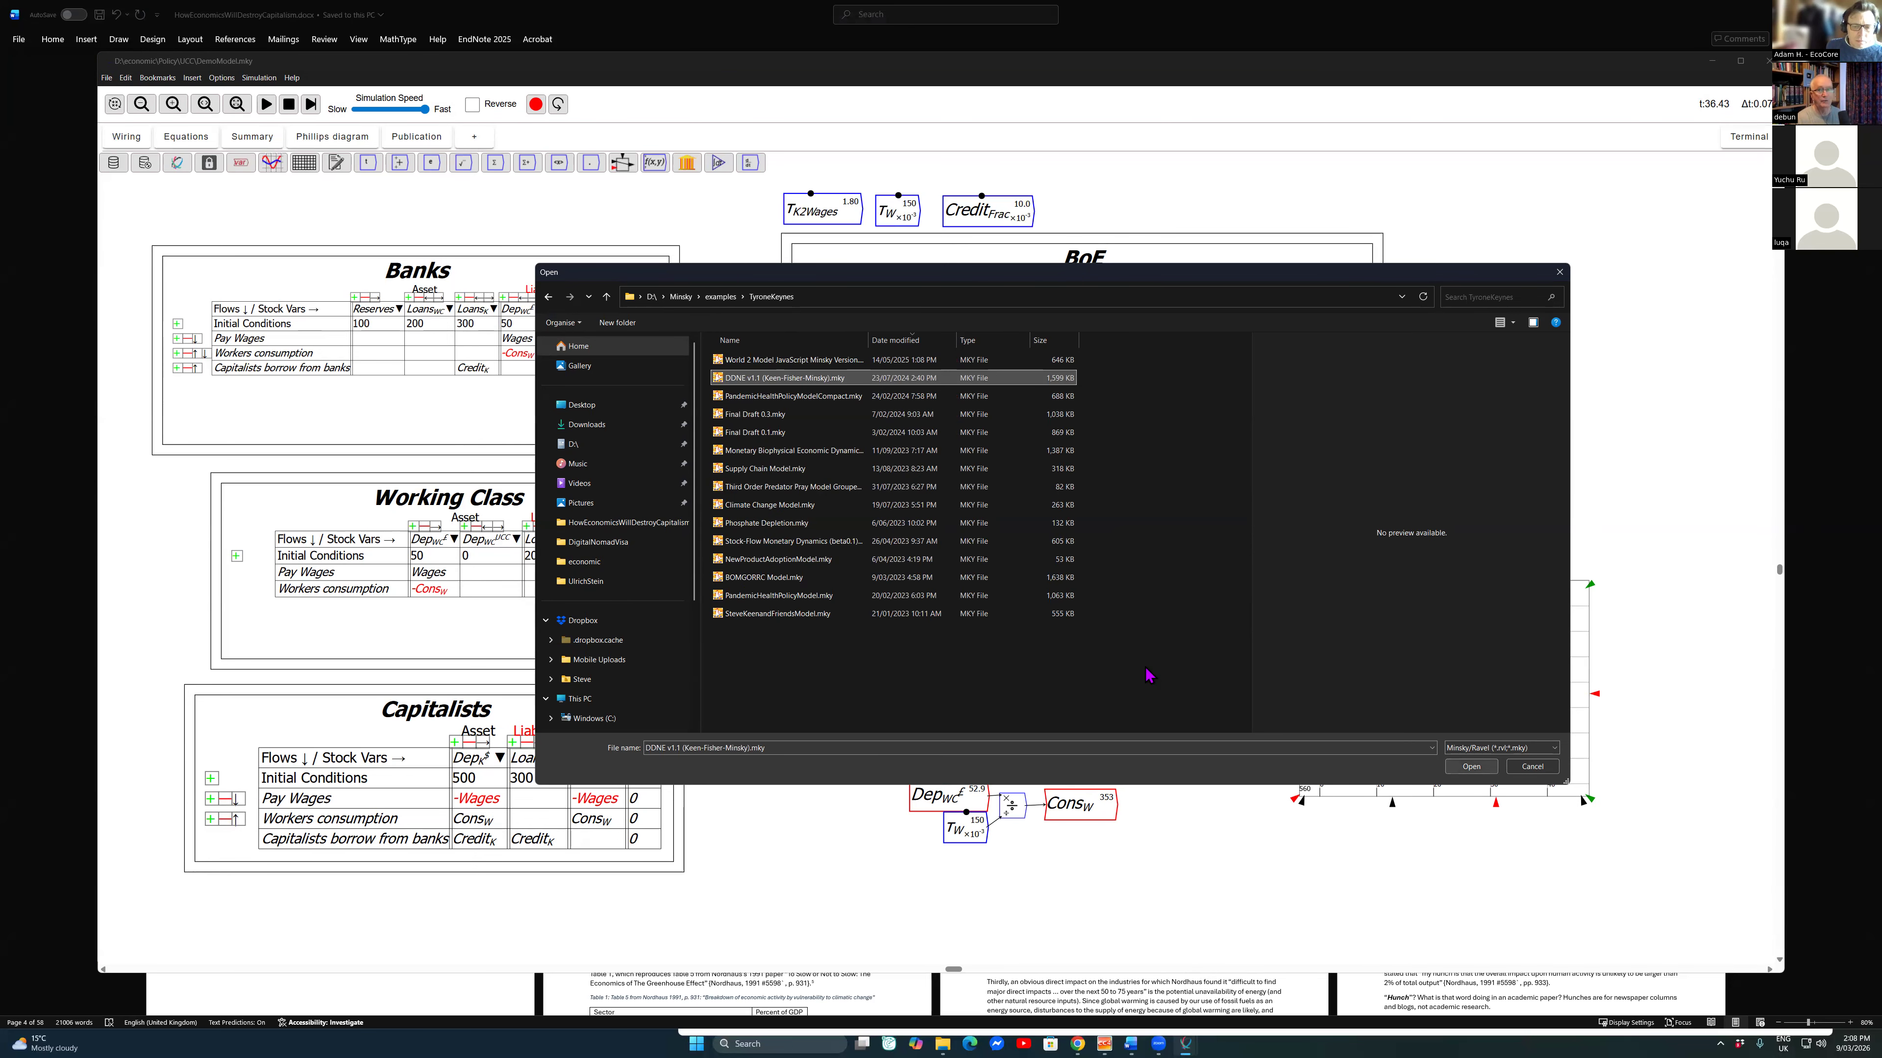
click(866, 749)
key(Return)
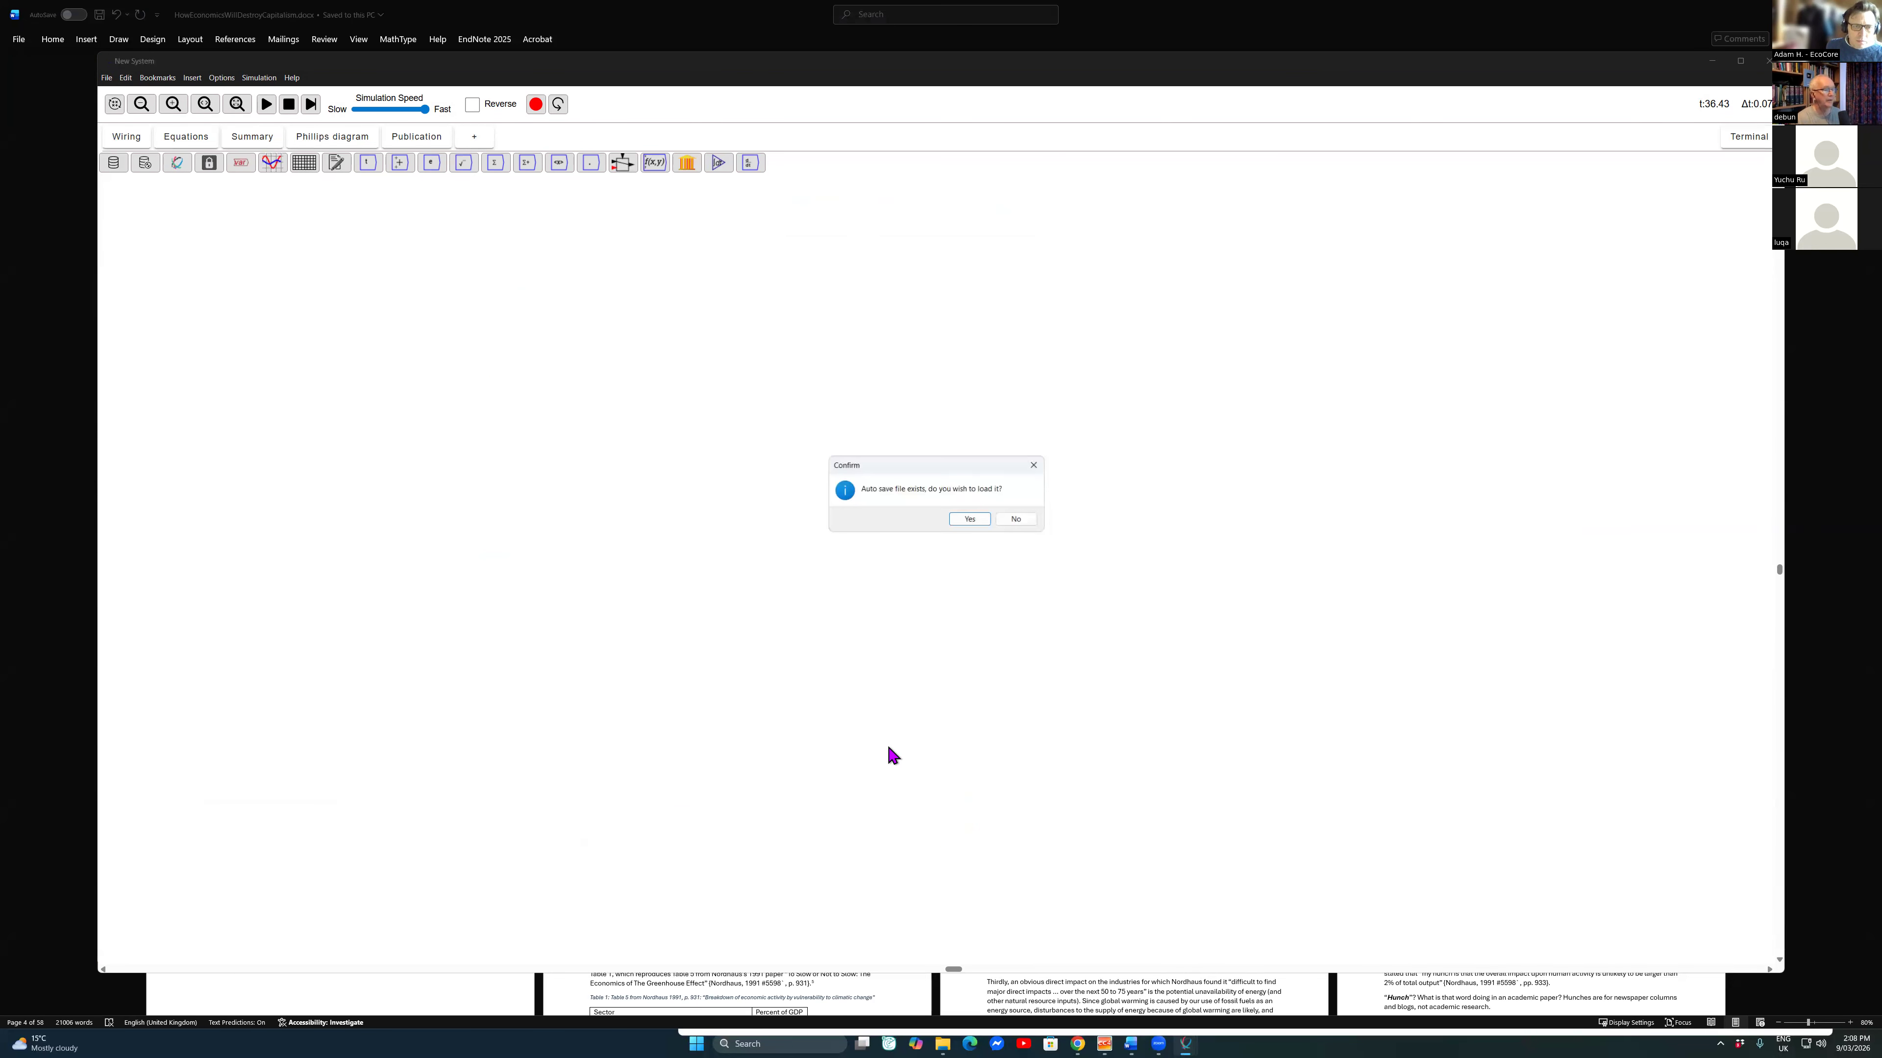
key(Tab)
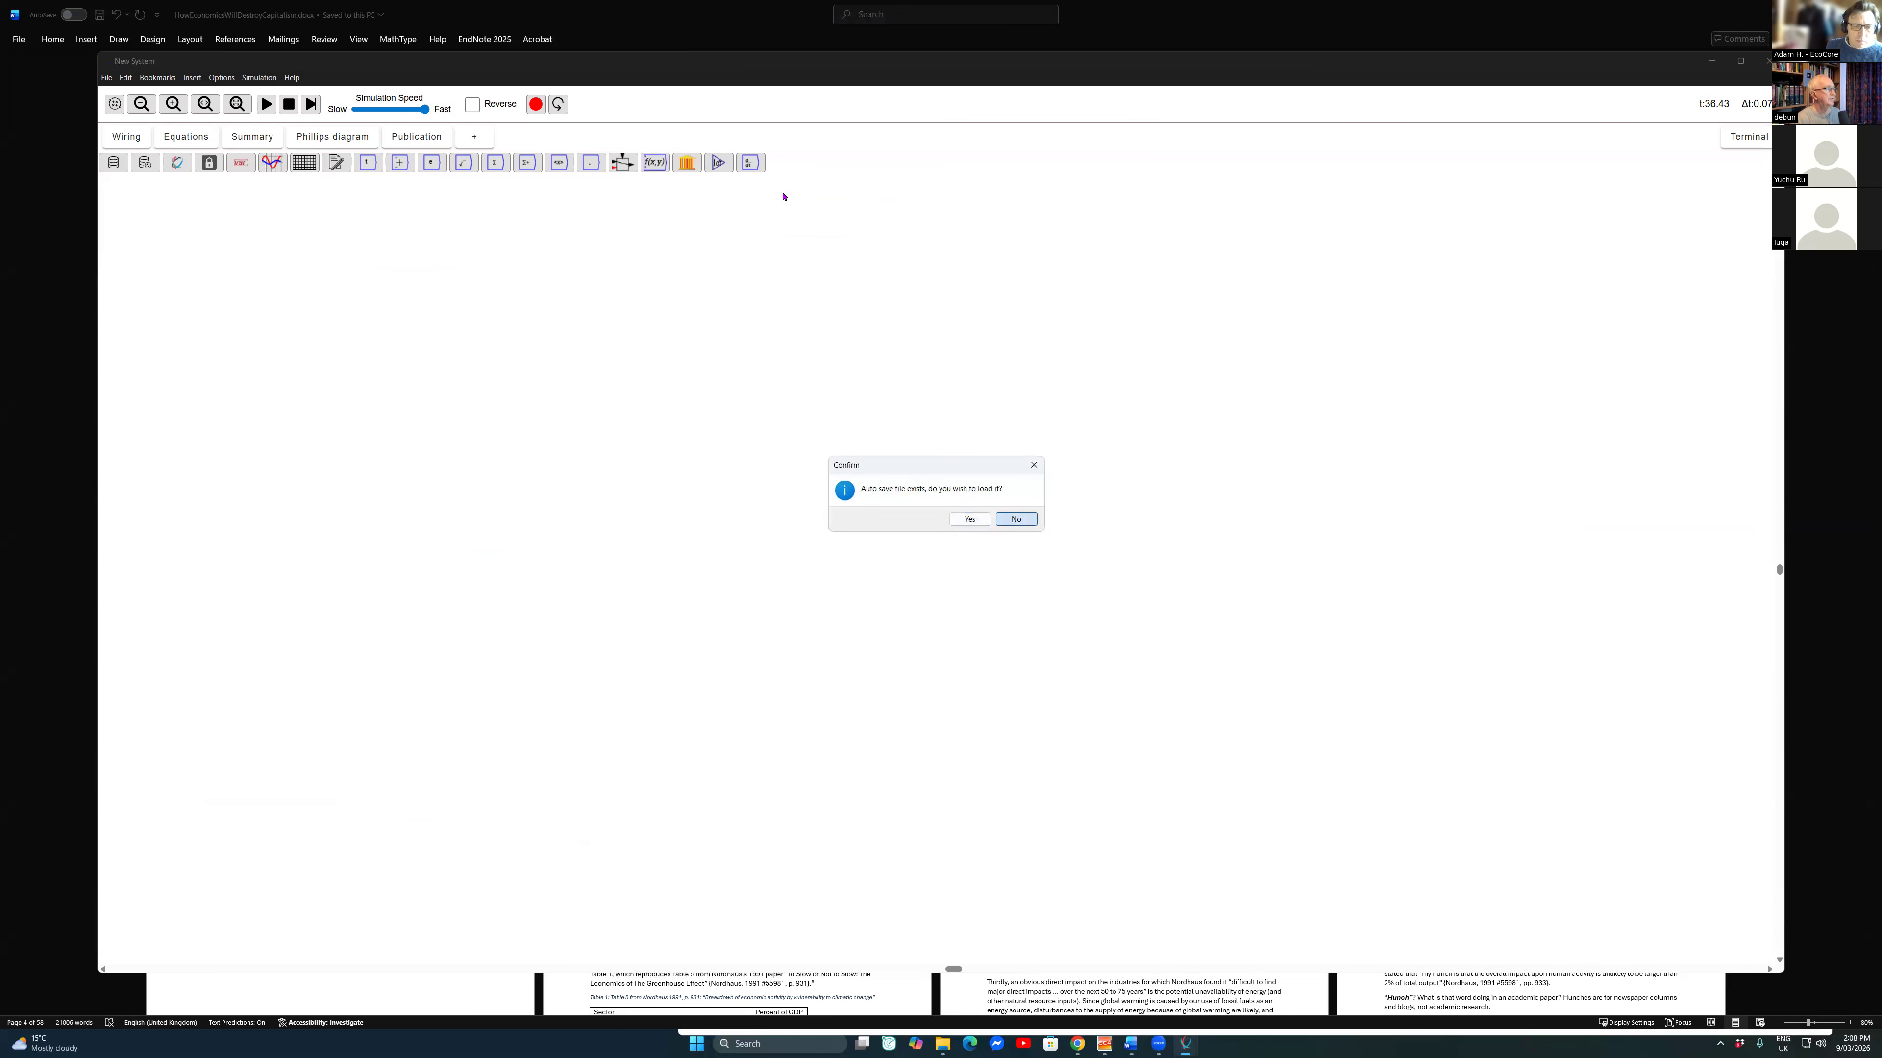
key(Return)
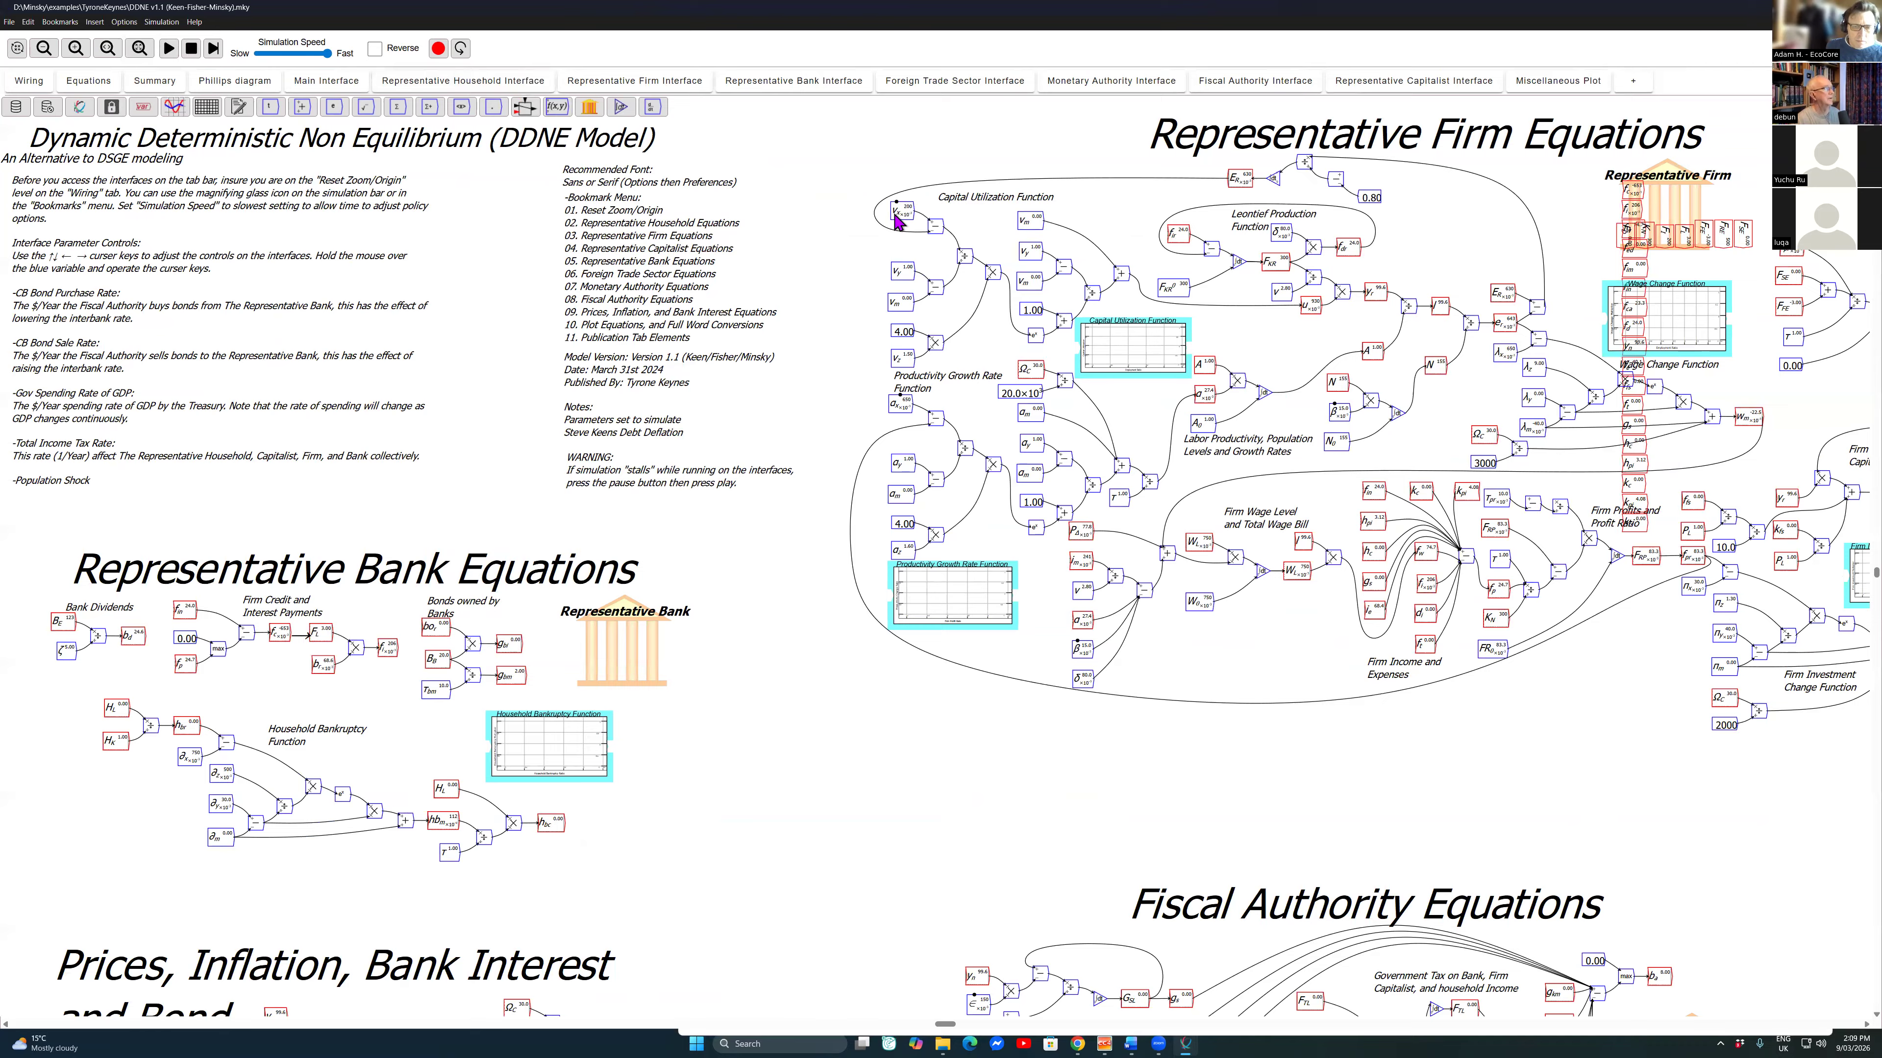
Step: Examine the layout of the DDNE model's sector equations across the whole wiring canvas
scroll(896, 221, down, 5)
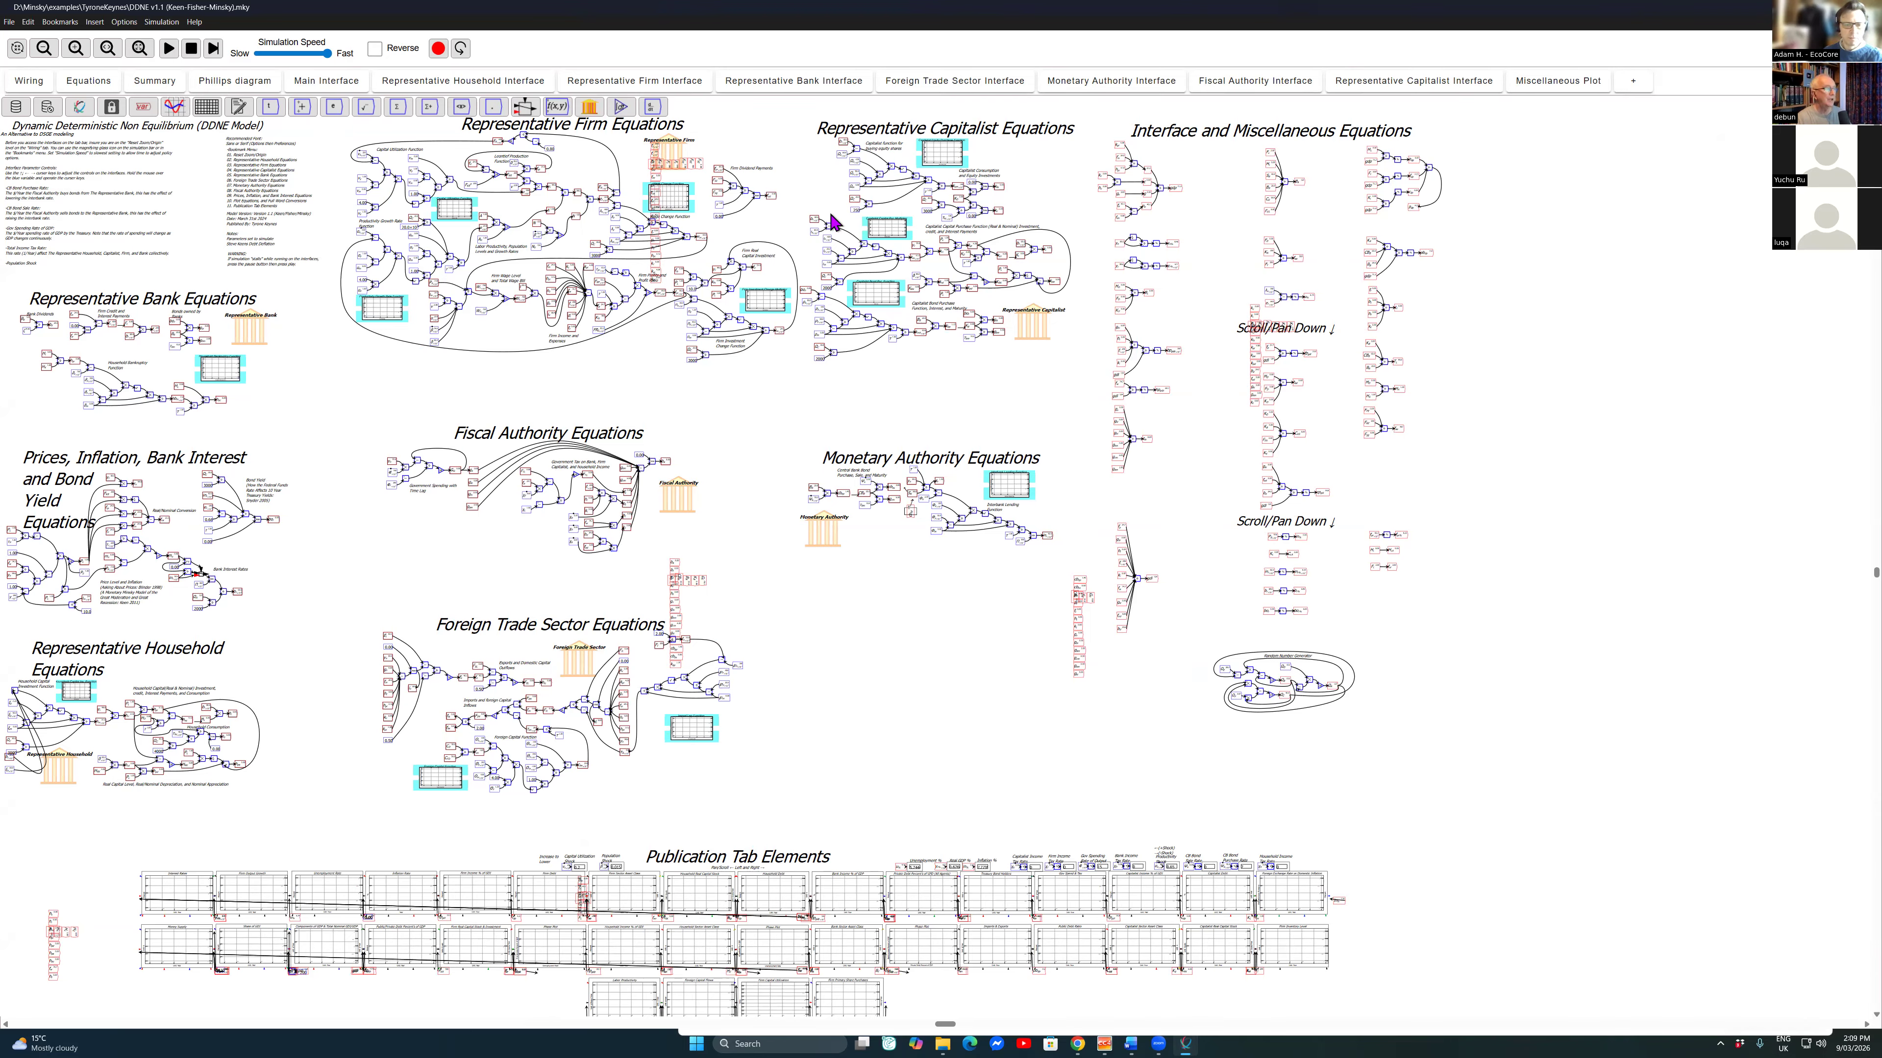
scroll(833, 221, down, 1)
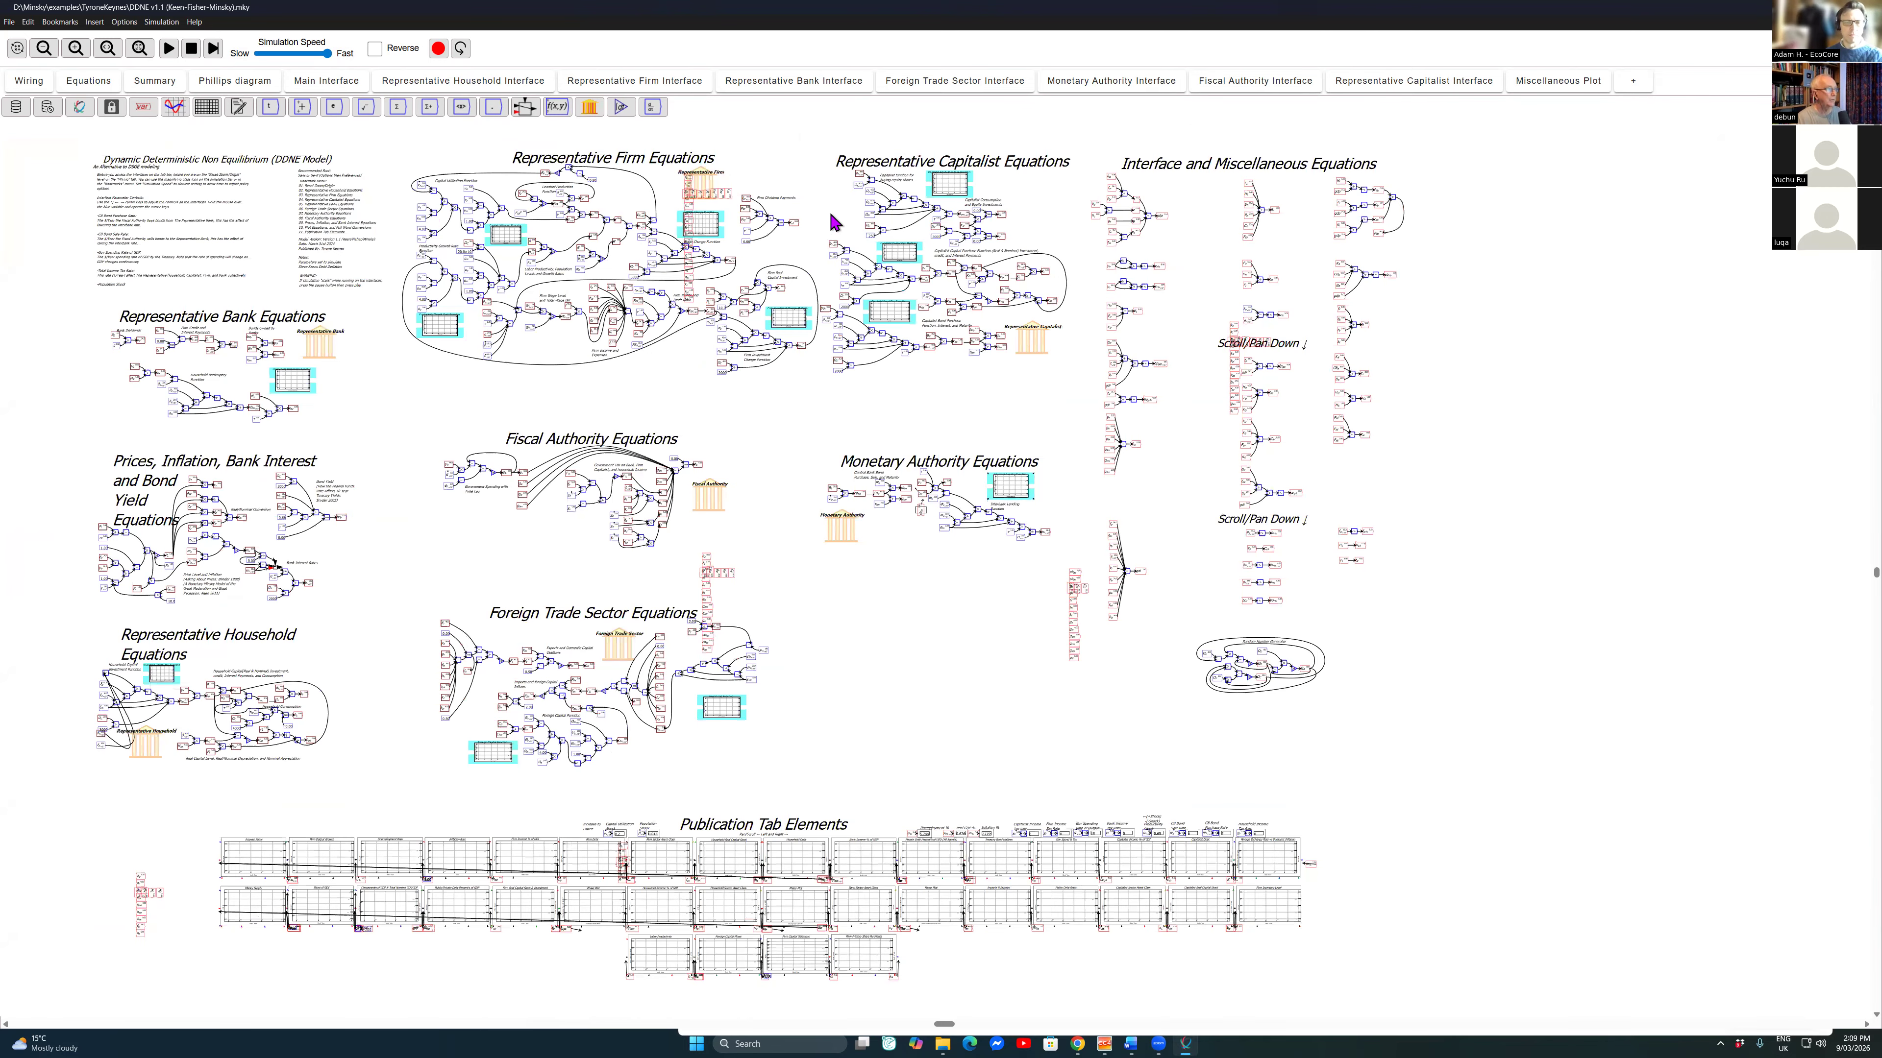
scroll(834, 221, up, 1)
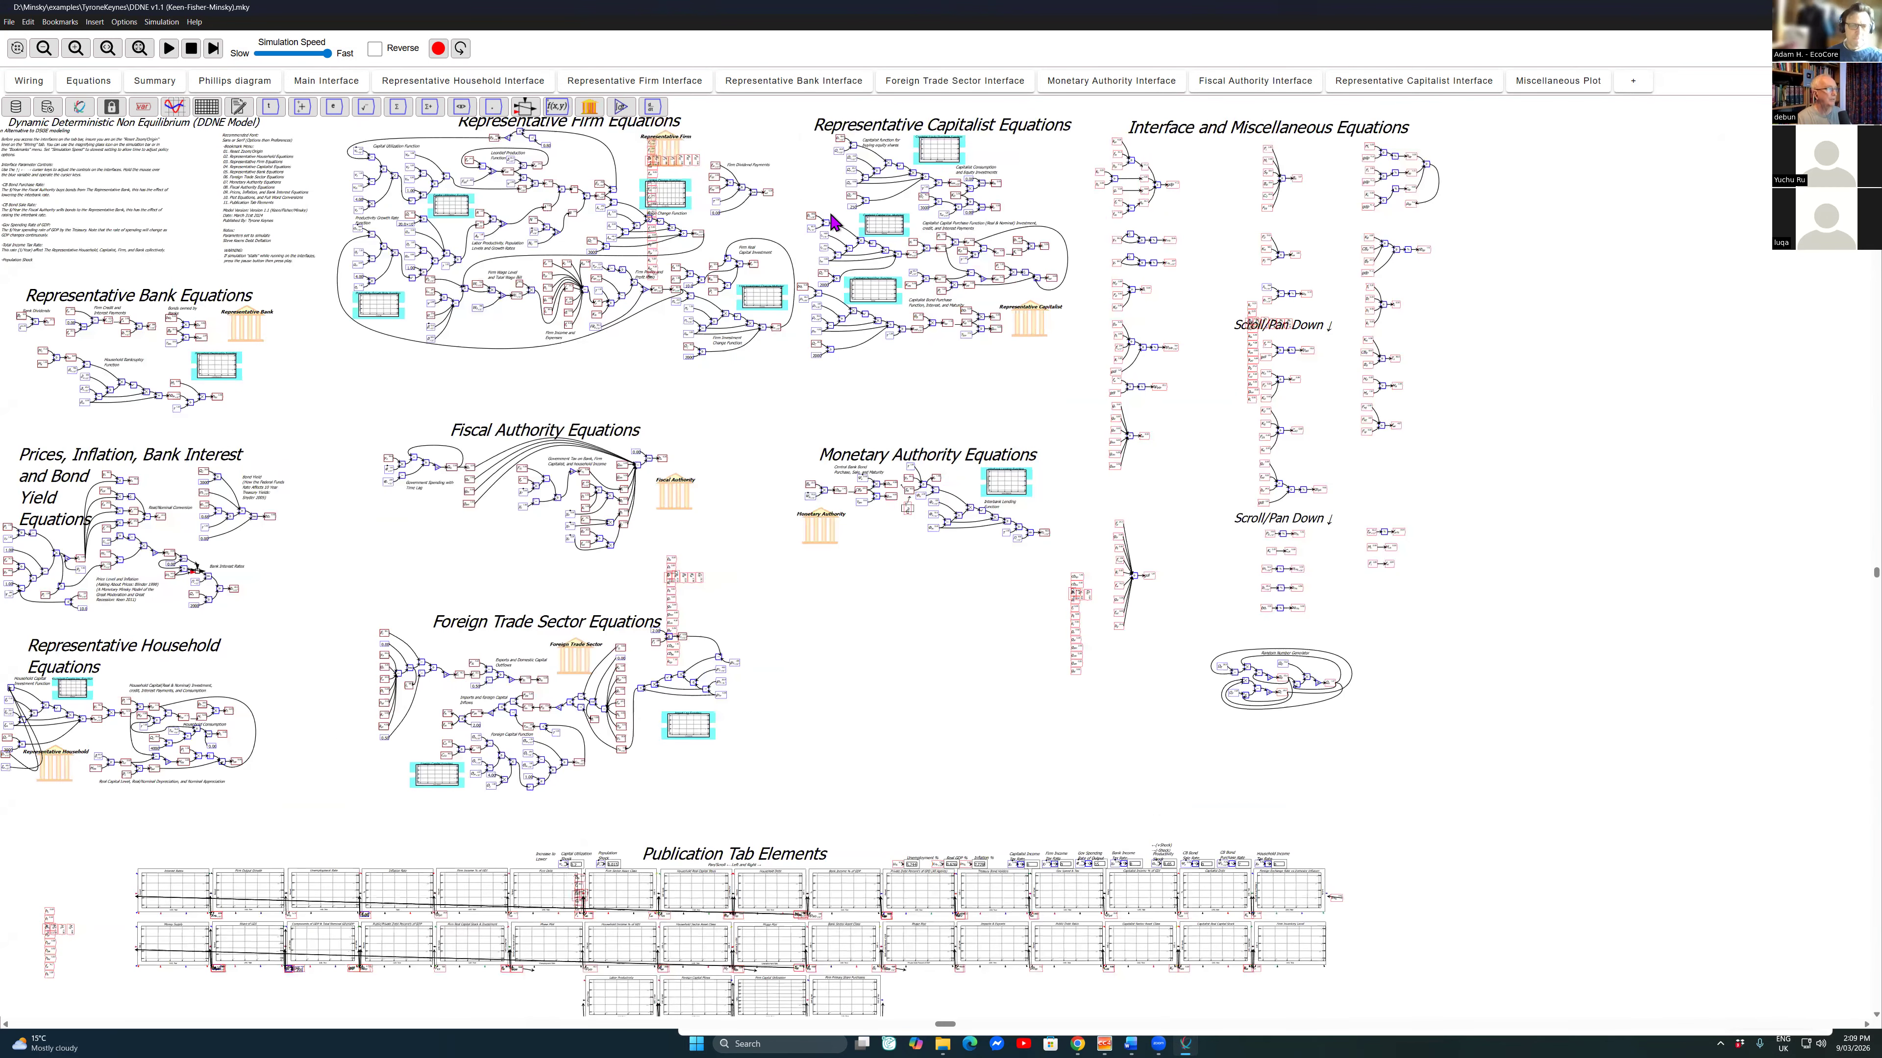
scroll(834, 221, up, 1)
scroll(834, 221, up, 1)
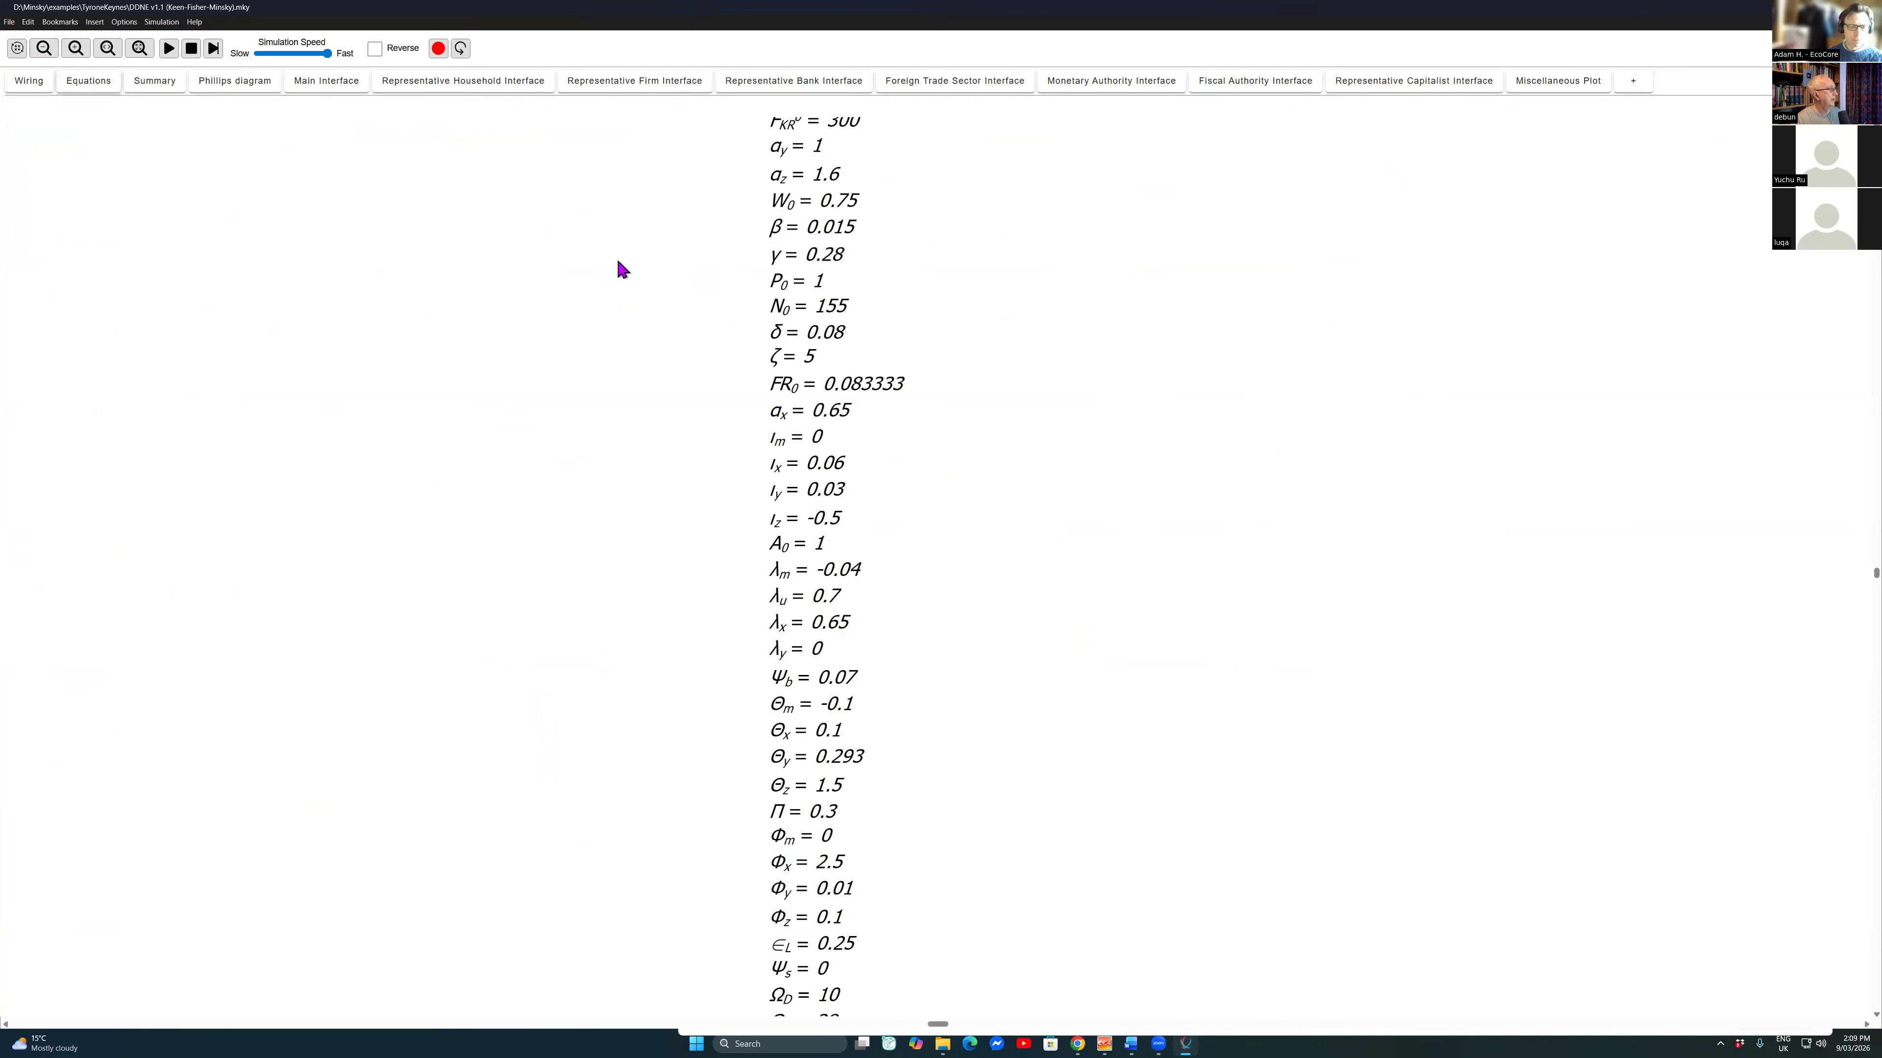
Step: Examine the parameter definitions in the DDNE model's equations view
scroll(748, 348, down, 7)
scroll(175, 375, down, 6)
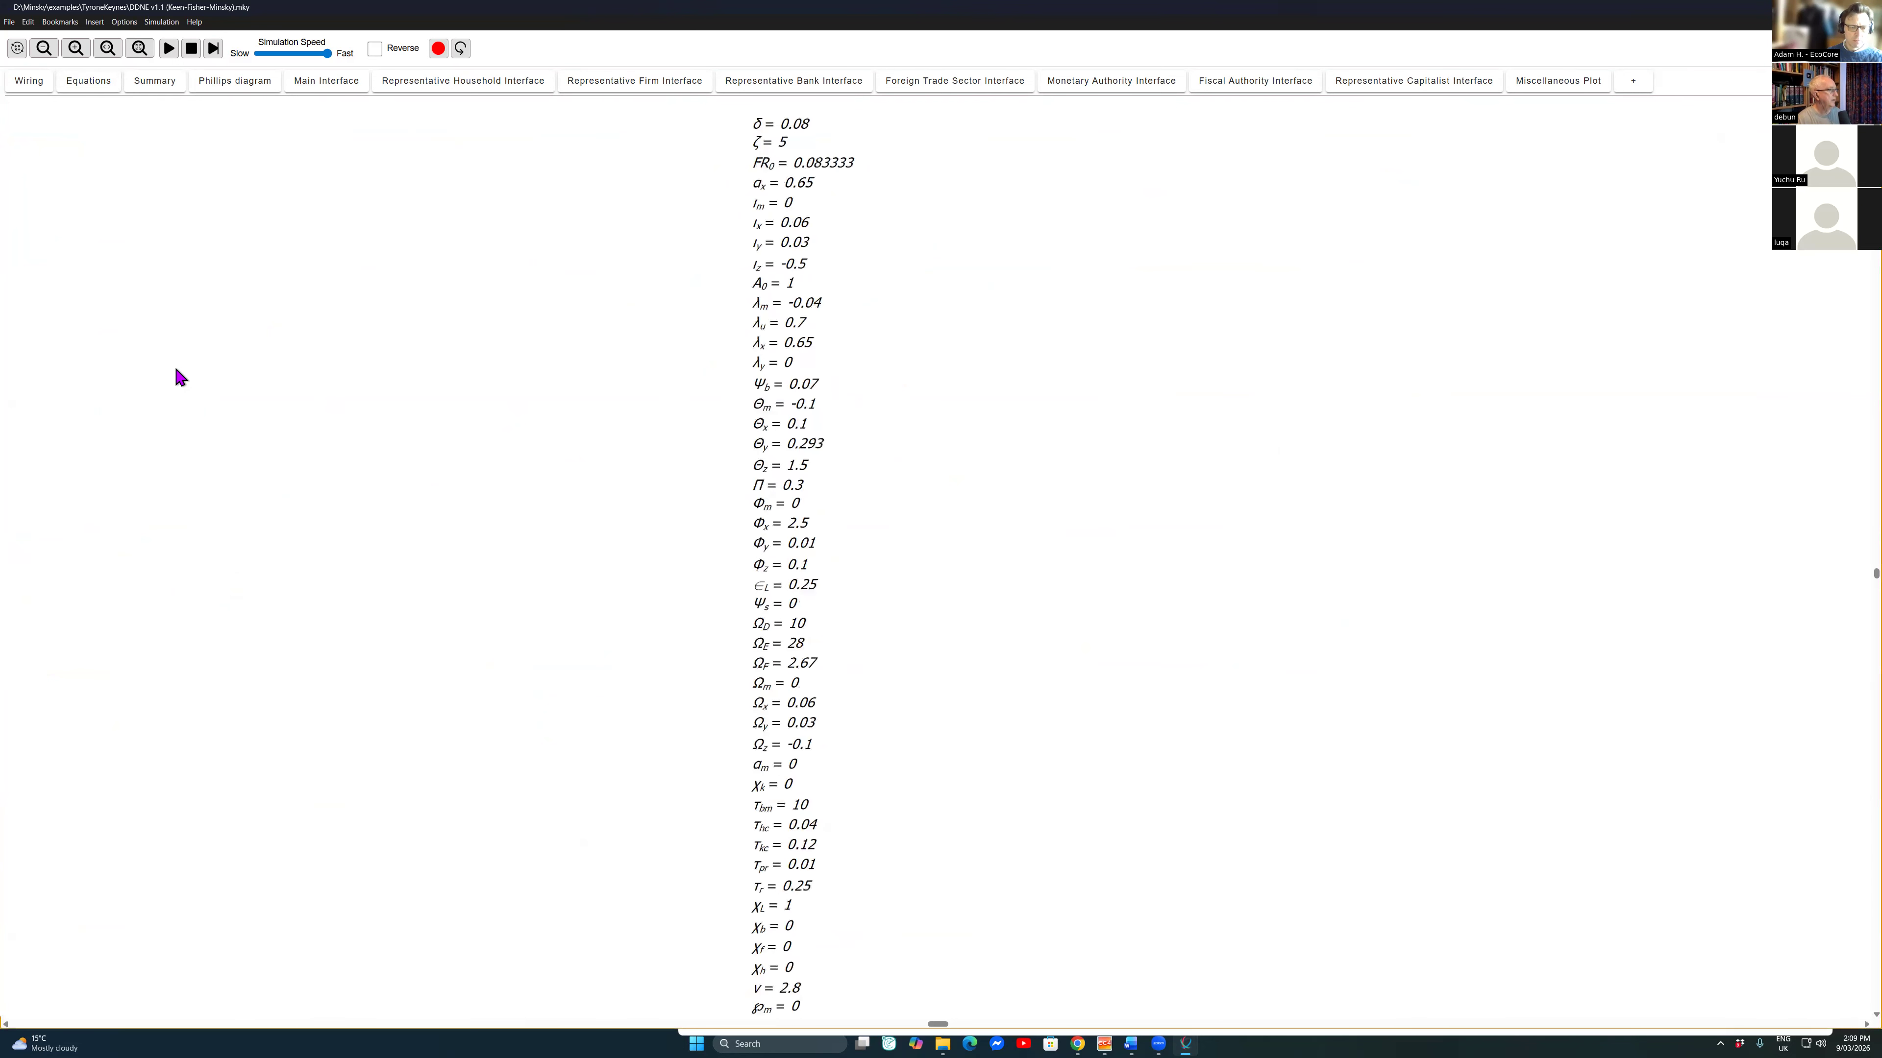
scroll(177, 373, down, 4)
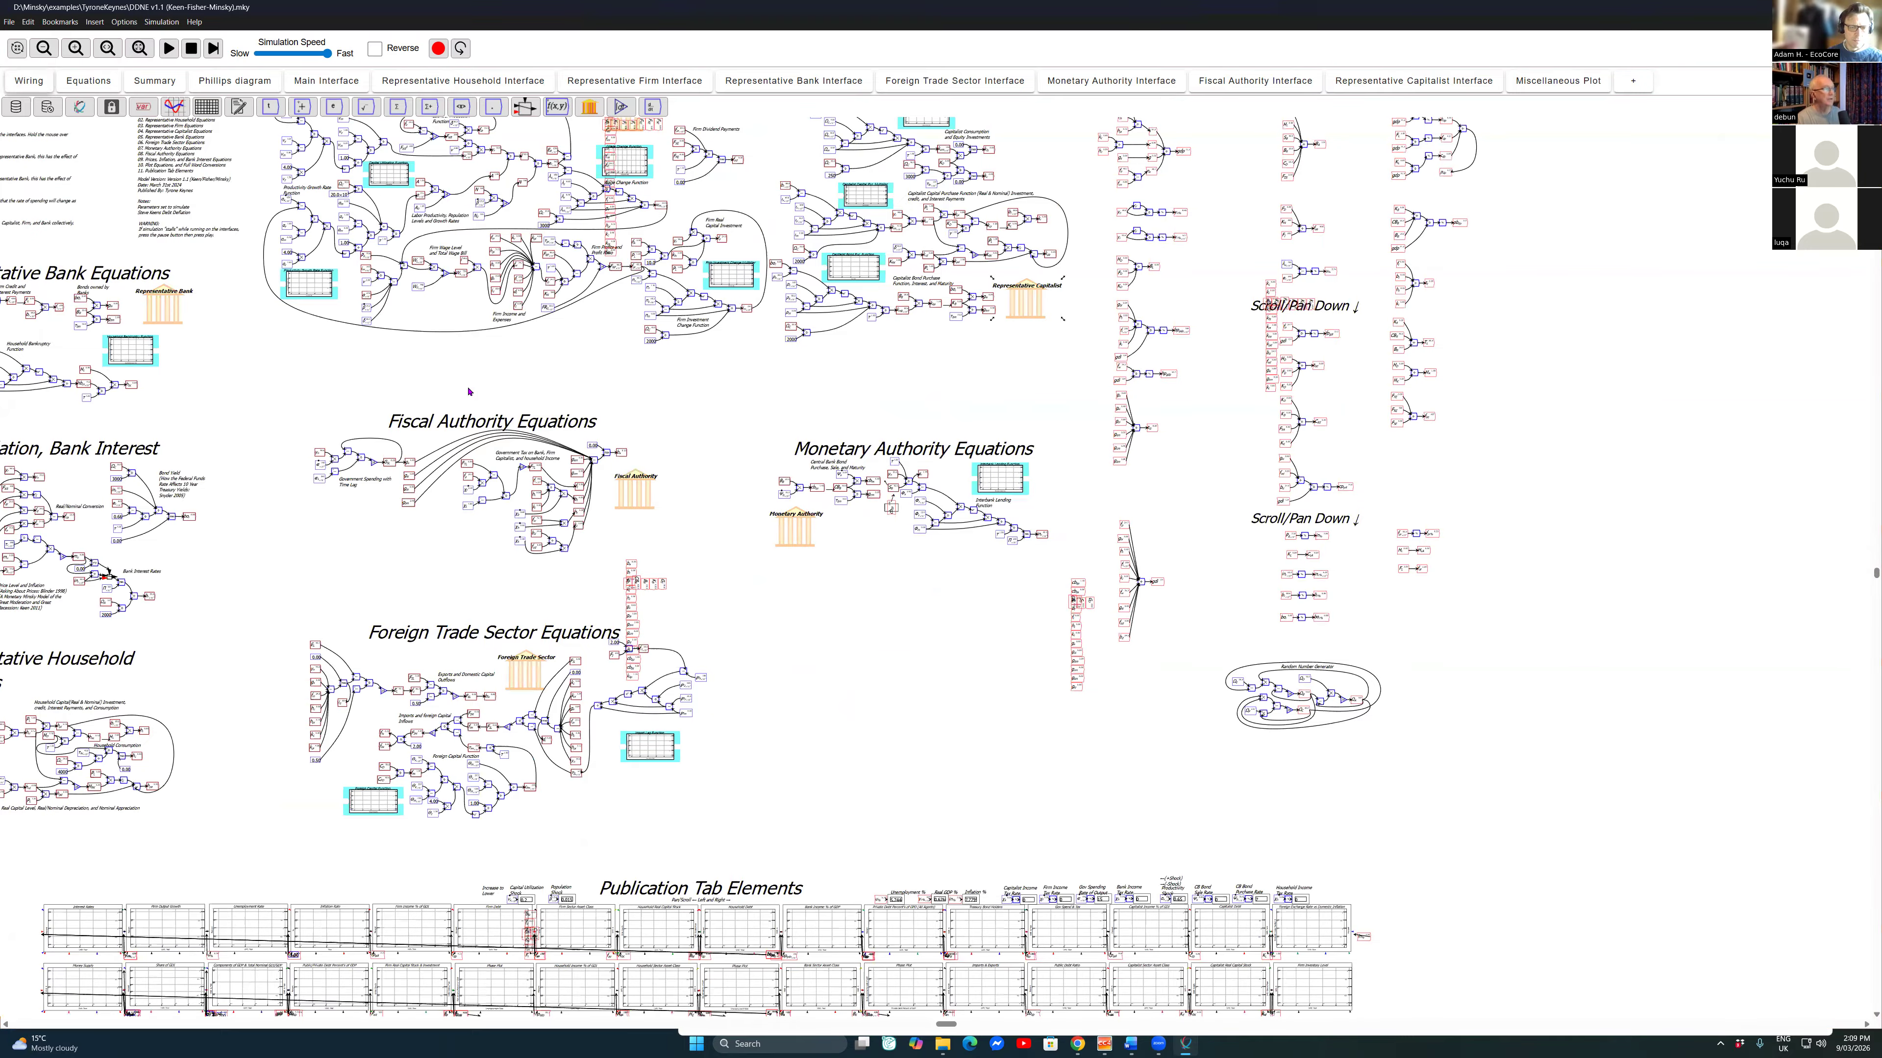
Step: Examine the flows and stock columns of the Representative Capitalist Godley table at full-window size, then return to the wiring canvas
right_click(1029, 304)
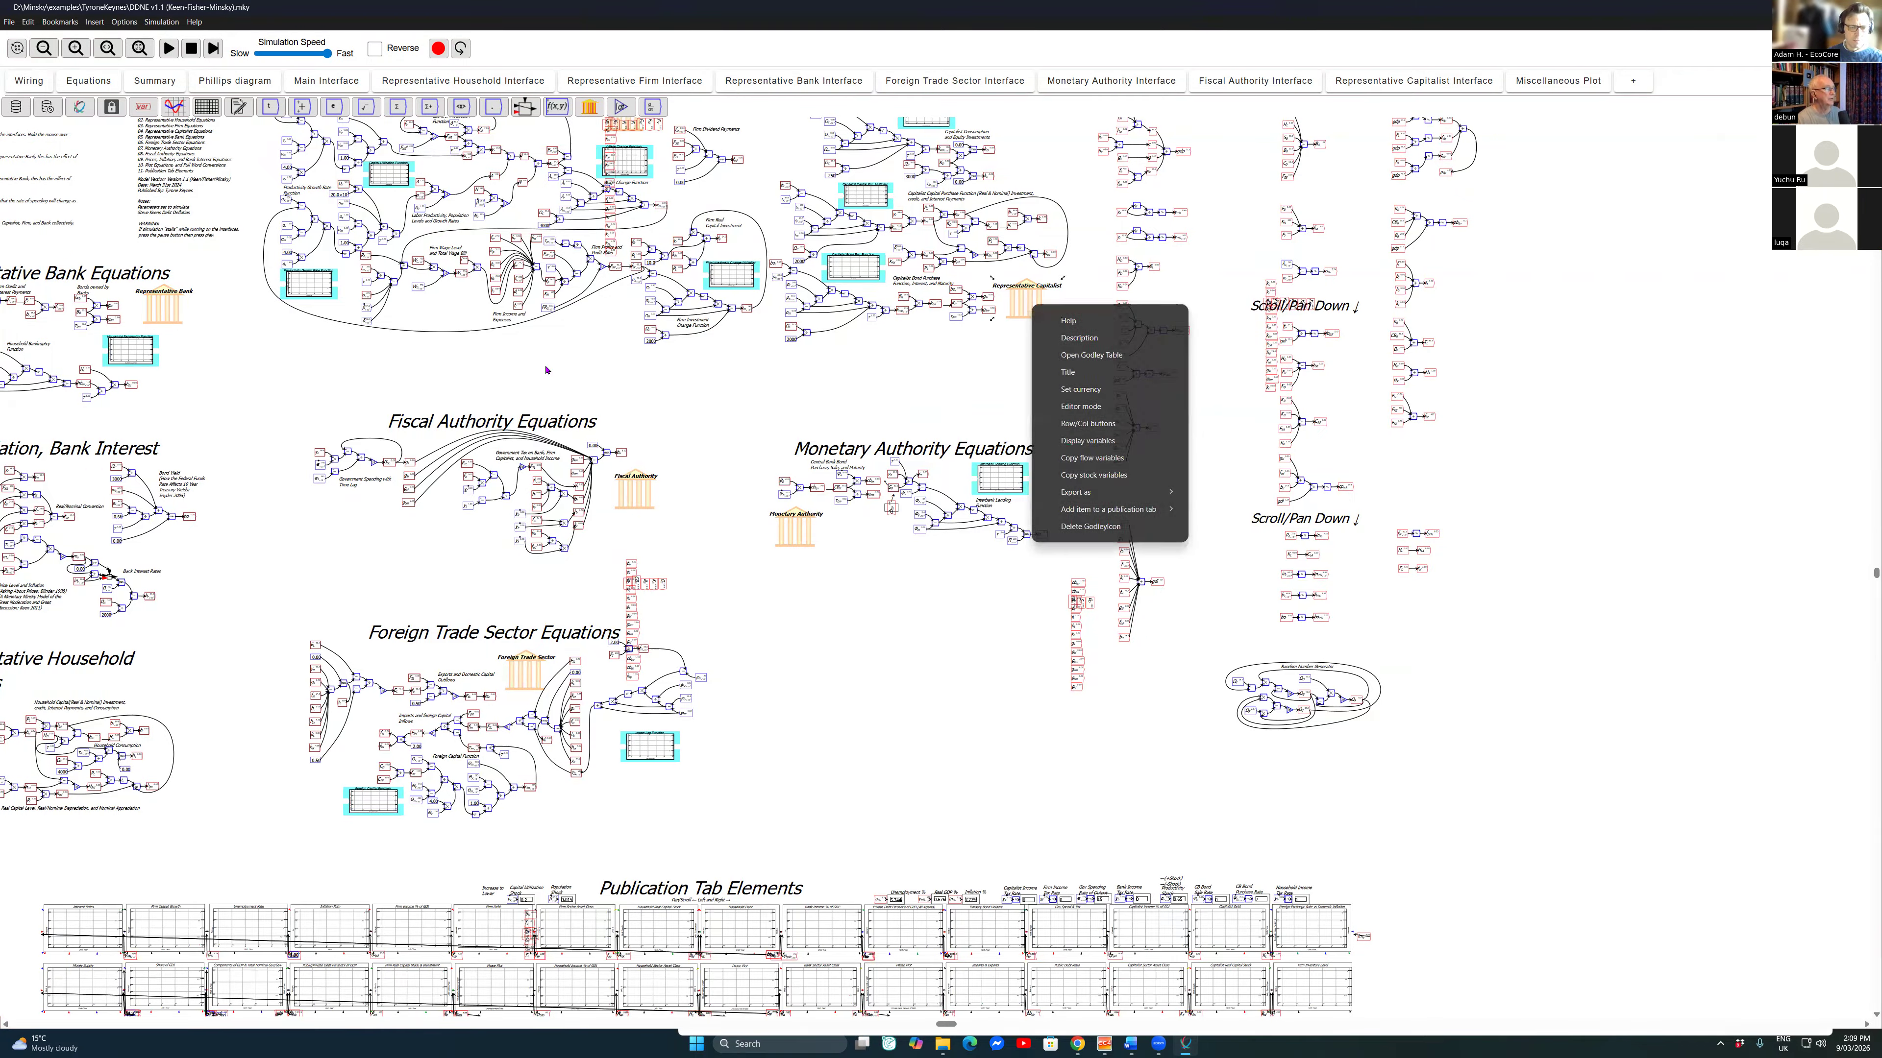
click(1055, 356)
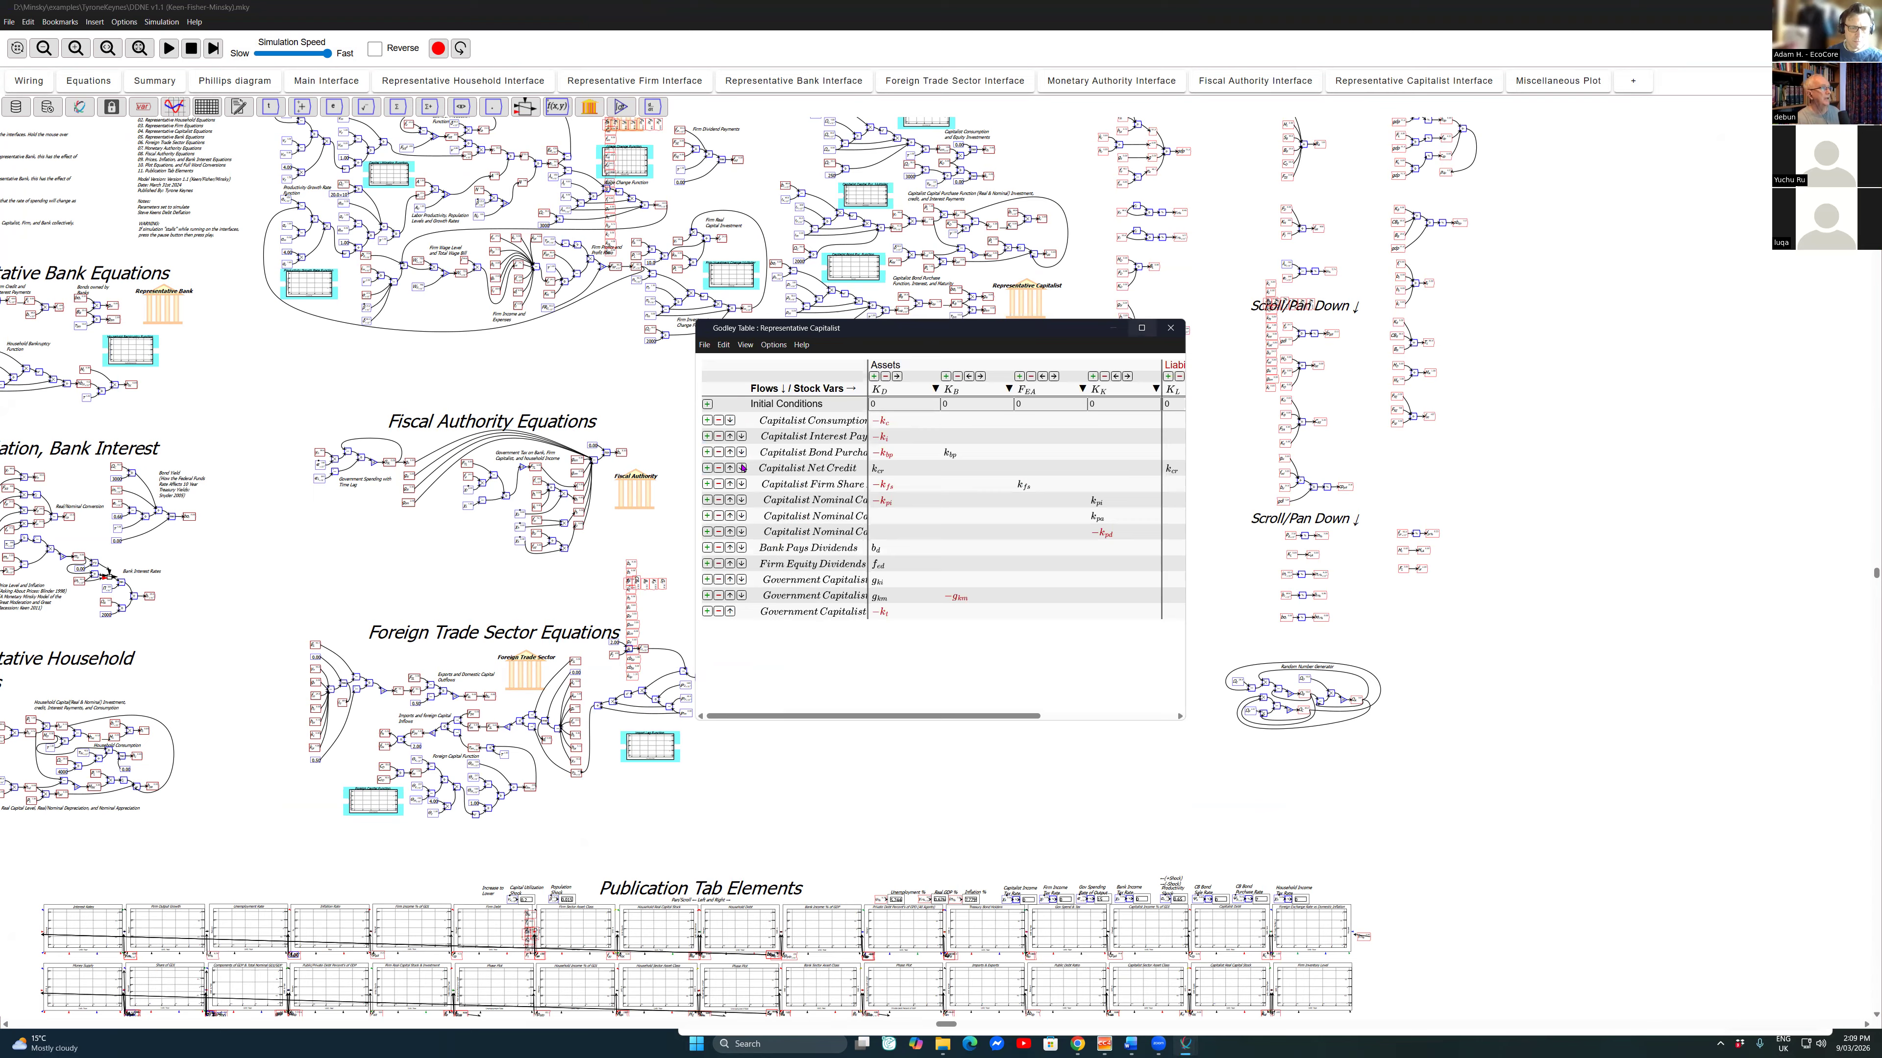
click(1140, 328)
scroll(466, 376, up, 6)
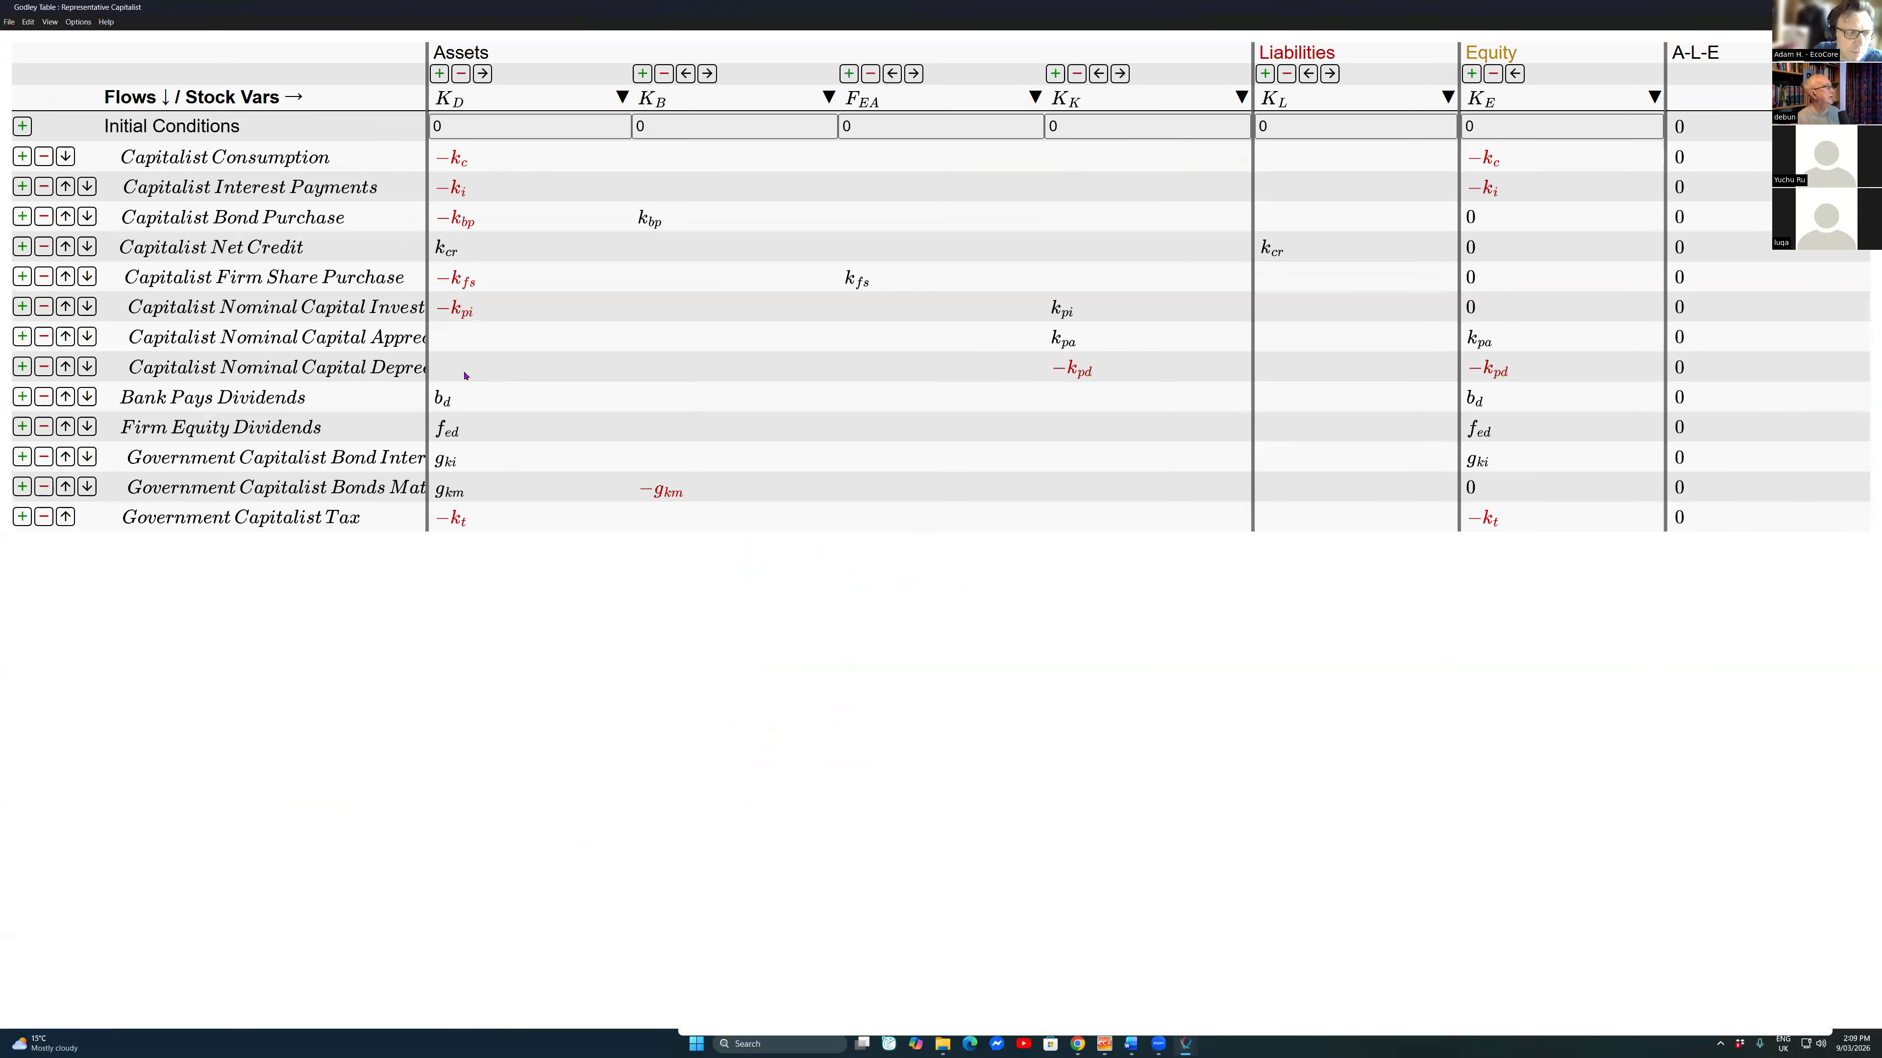
scroll(466, 376, down, 1)
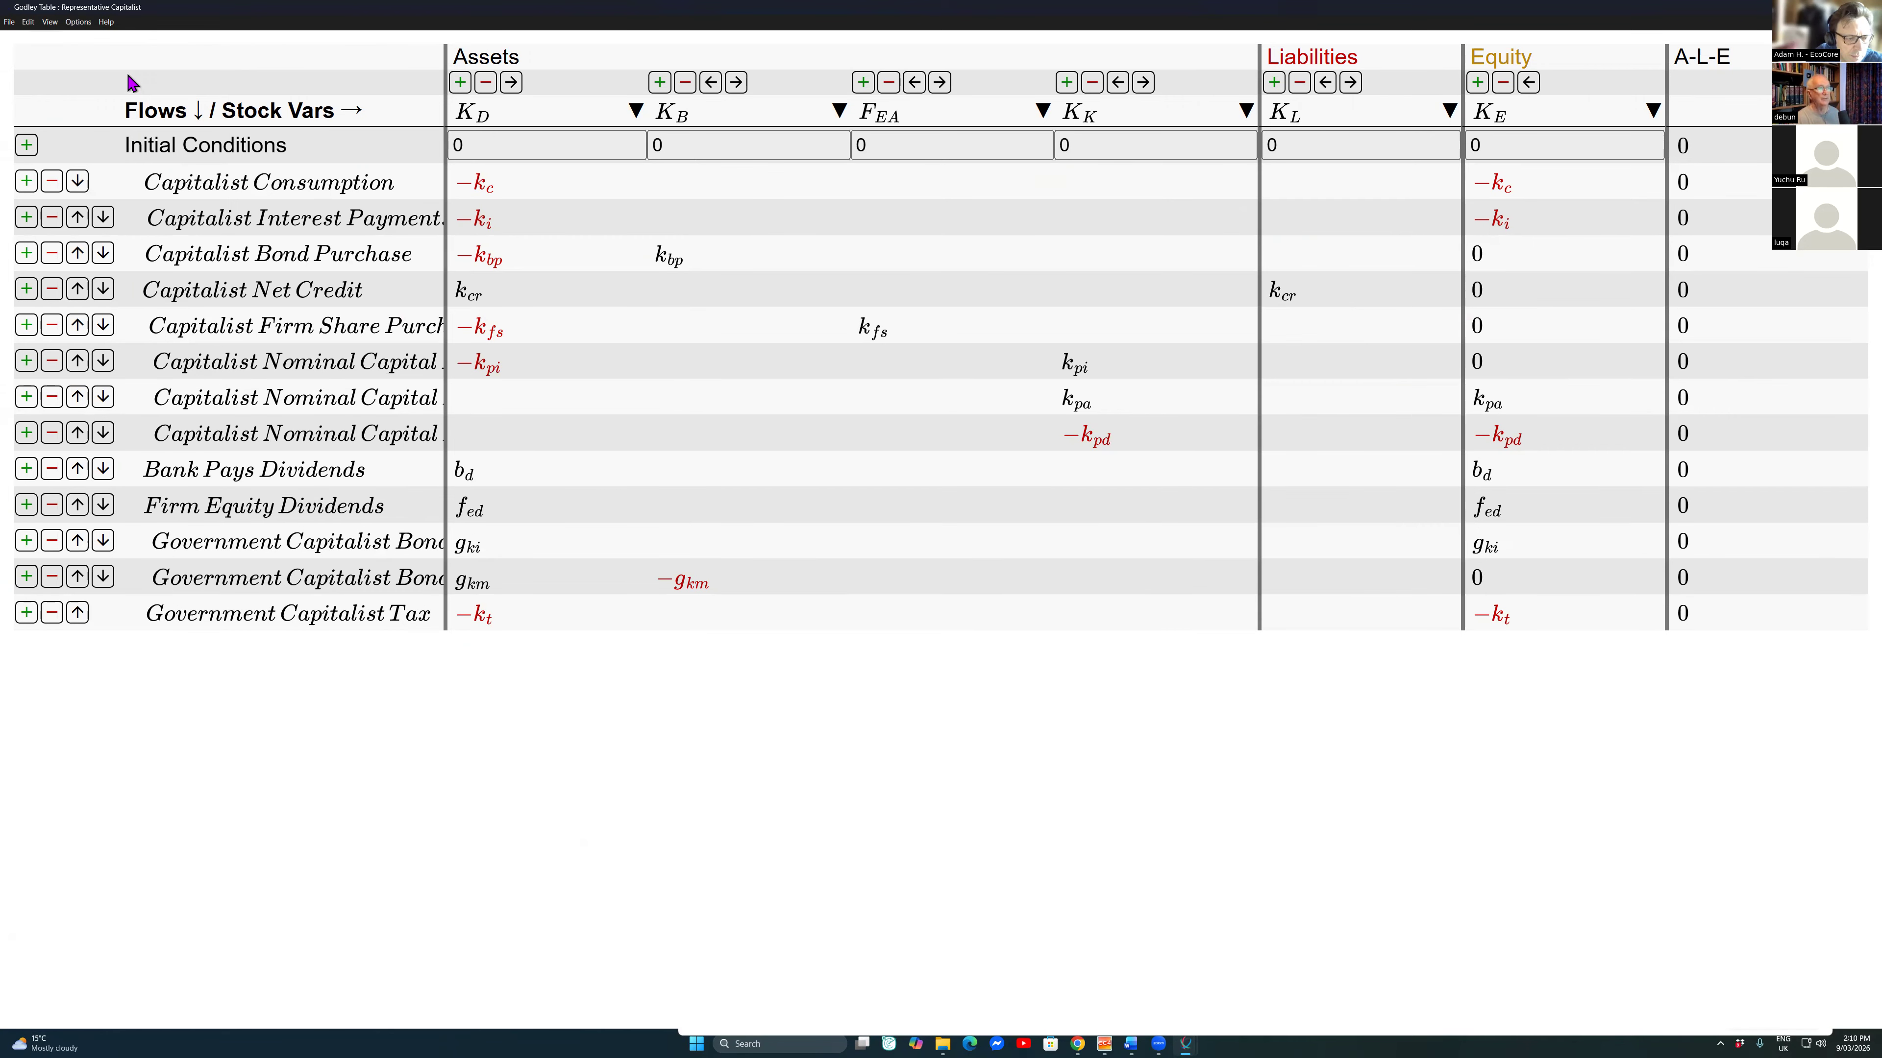
key(alt+Tab)
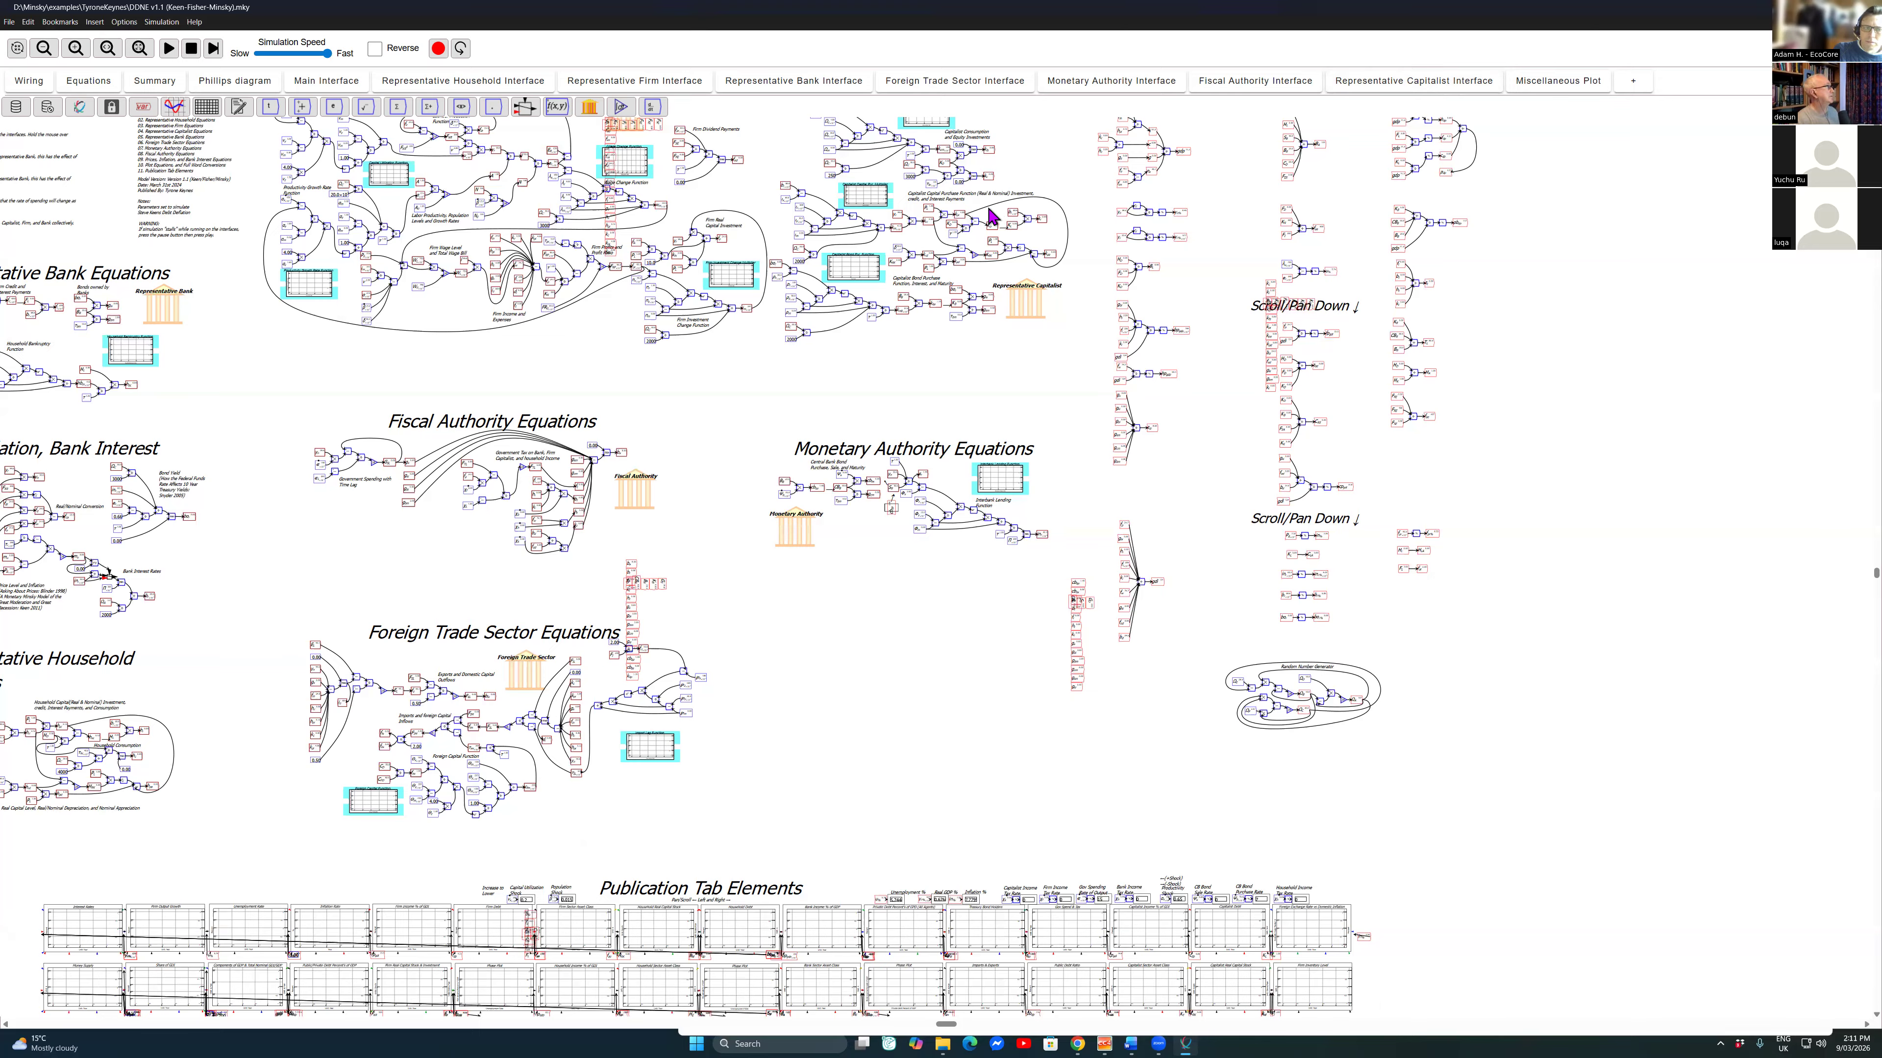
Step: Replace the open DDNE model with a new, empty system
key(alt+f)
key(Down)
key(Down)
key(Down)
key(Down)
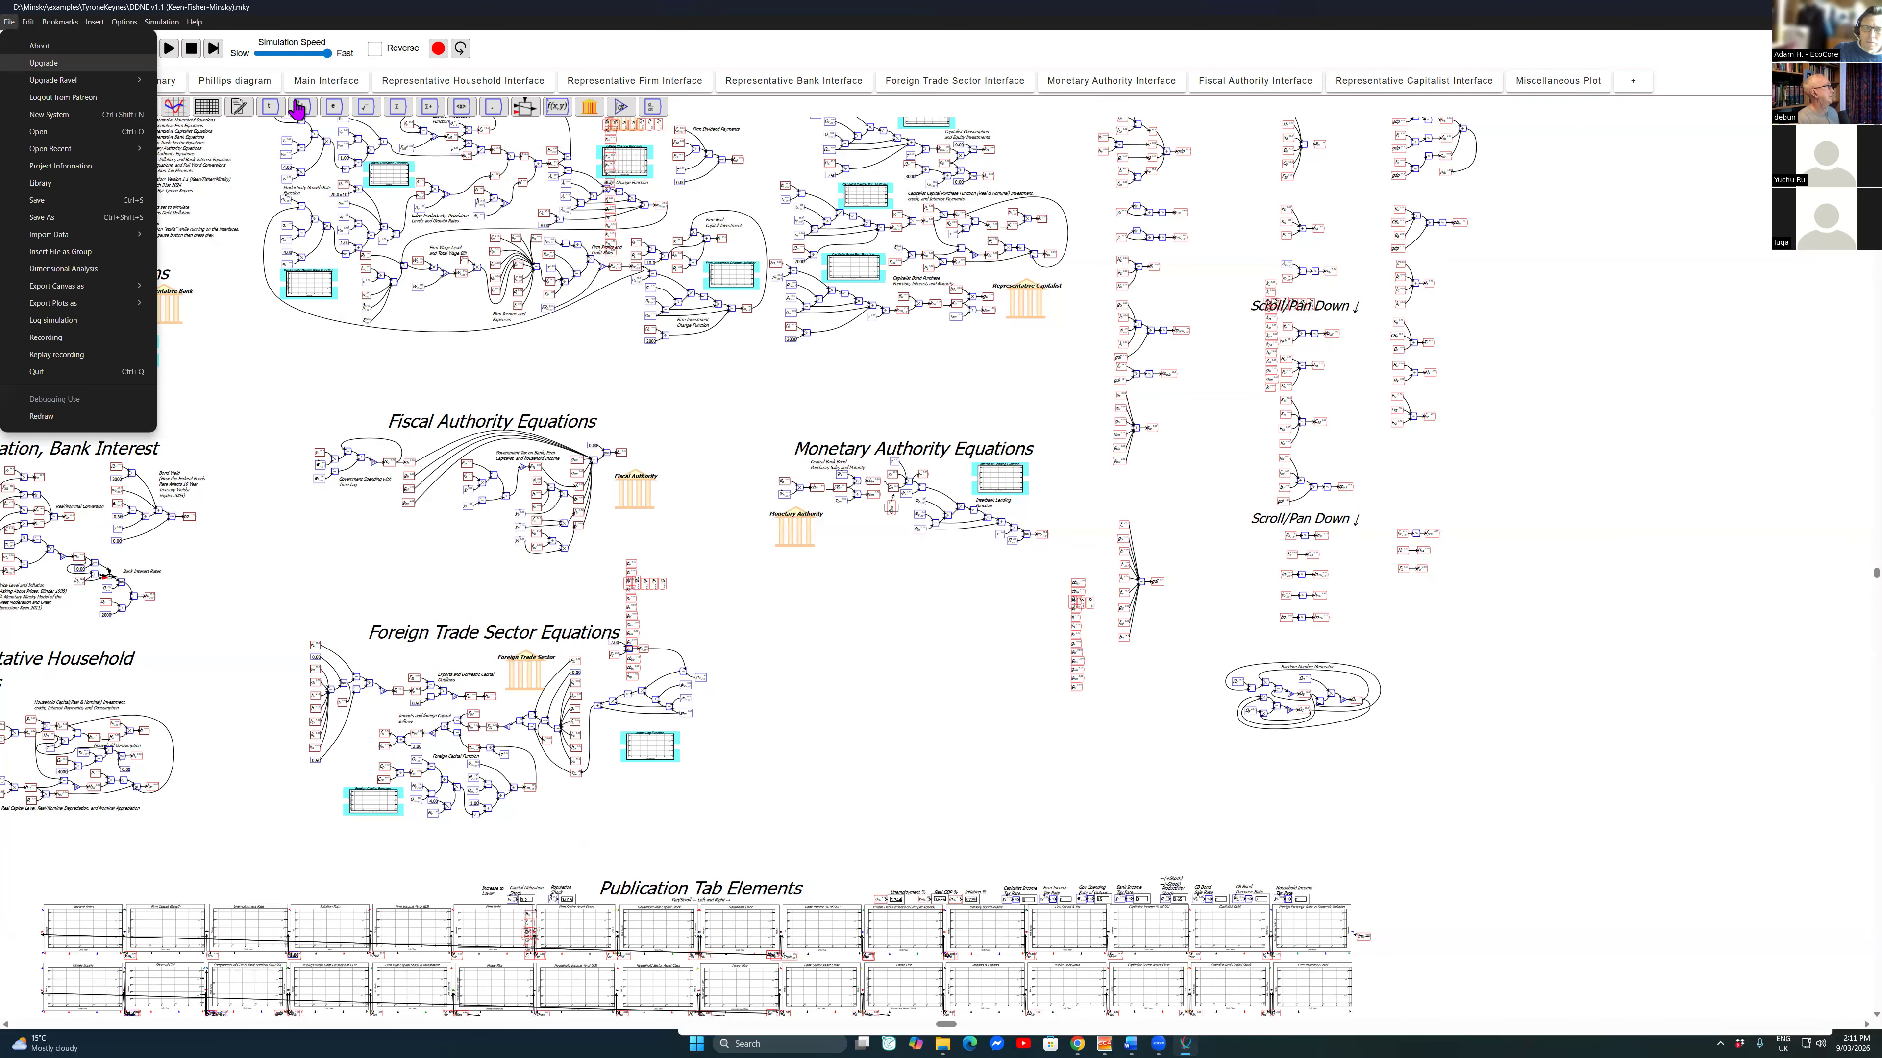
key(Return)
key(Tab)
key(Return)
Step: Place a Godley table in the upper middle of the empty canvas and title it Banks
click(589, 107)
click(808, 343)
right_click(810, 344)
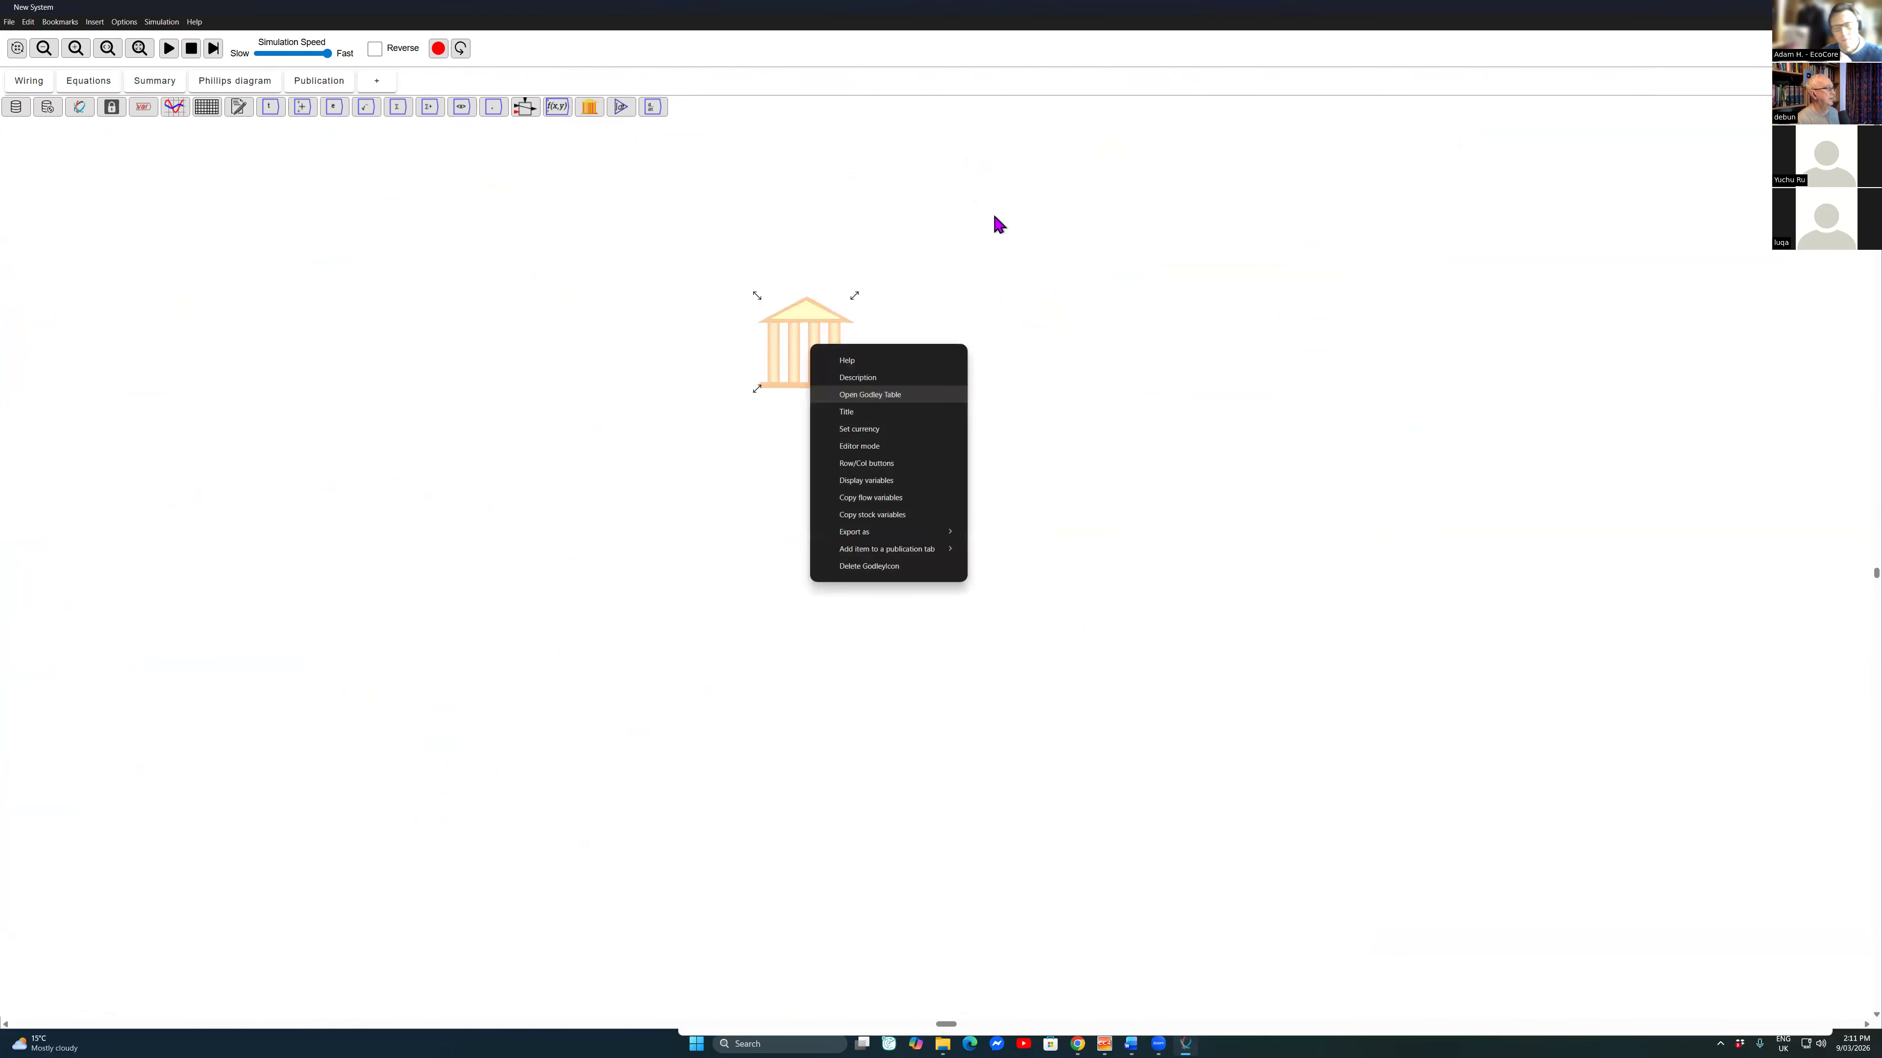
click(847, 412)
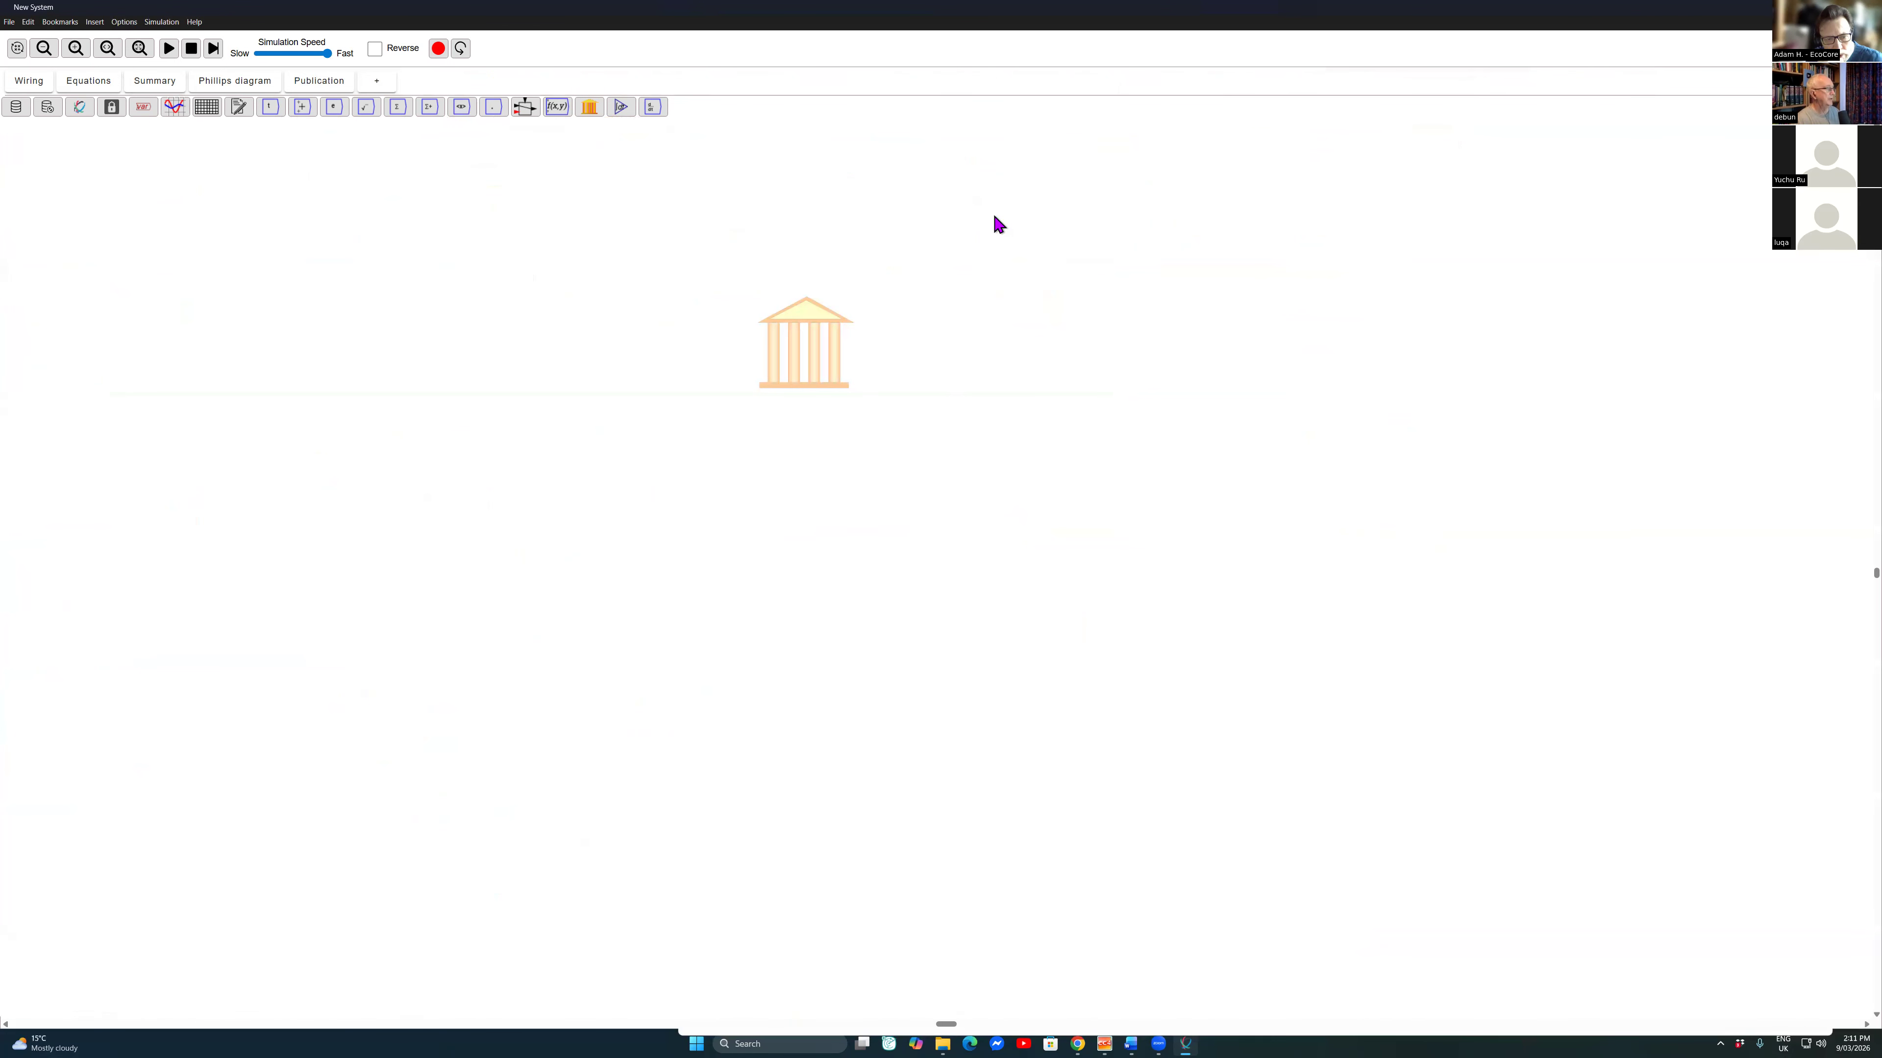
text(Banks)
key(Return)
Step: Place a second Godley table below and to the left of Banks and title it Savers
click(589, 106)
click(703, 474)
right_click(704, 474)
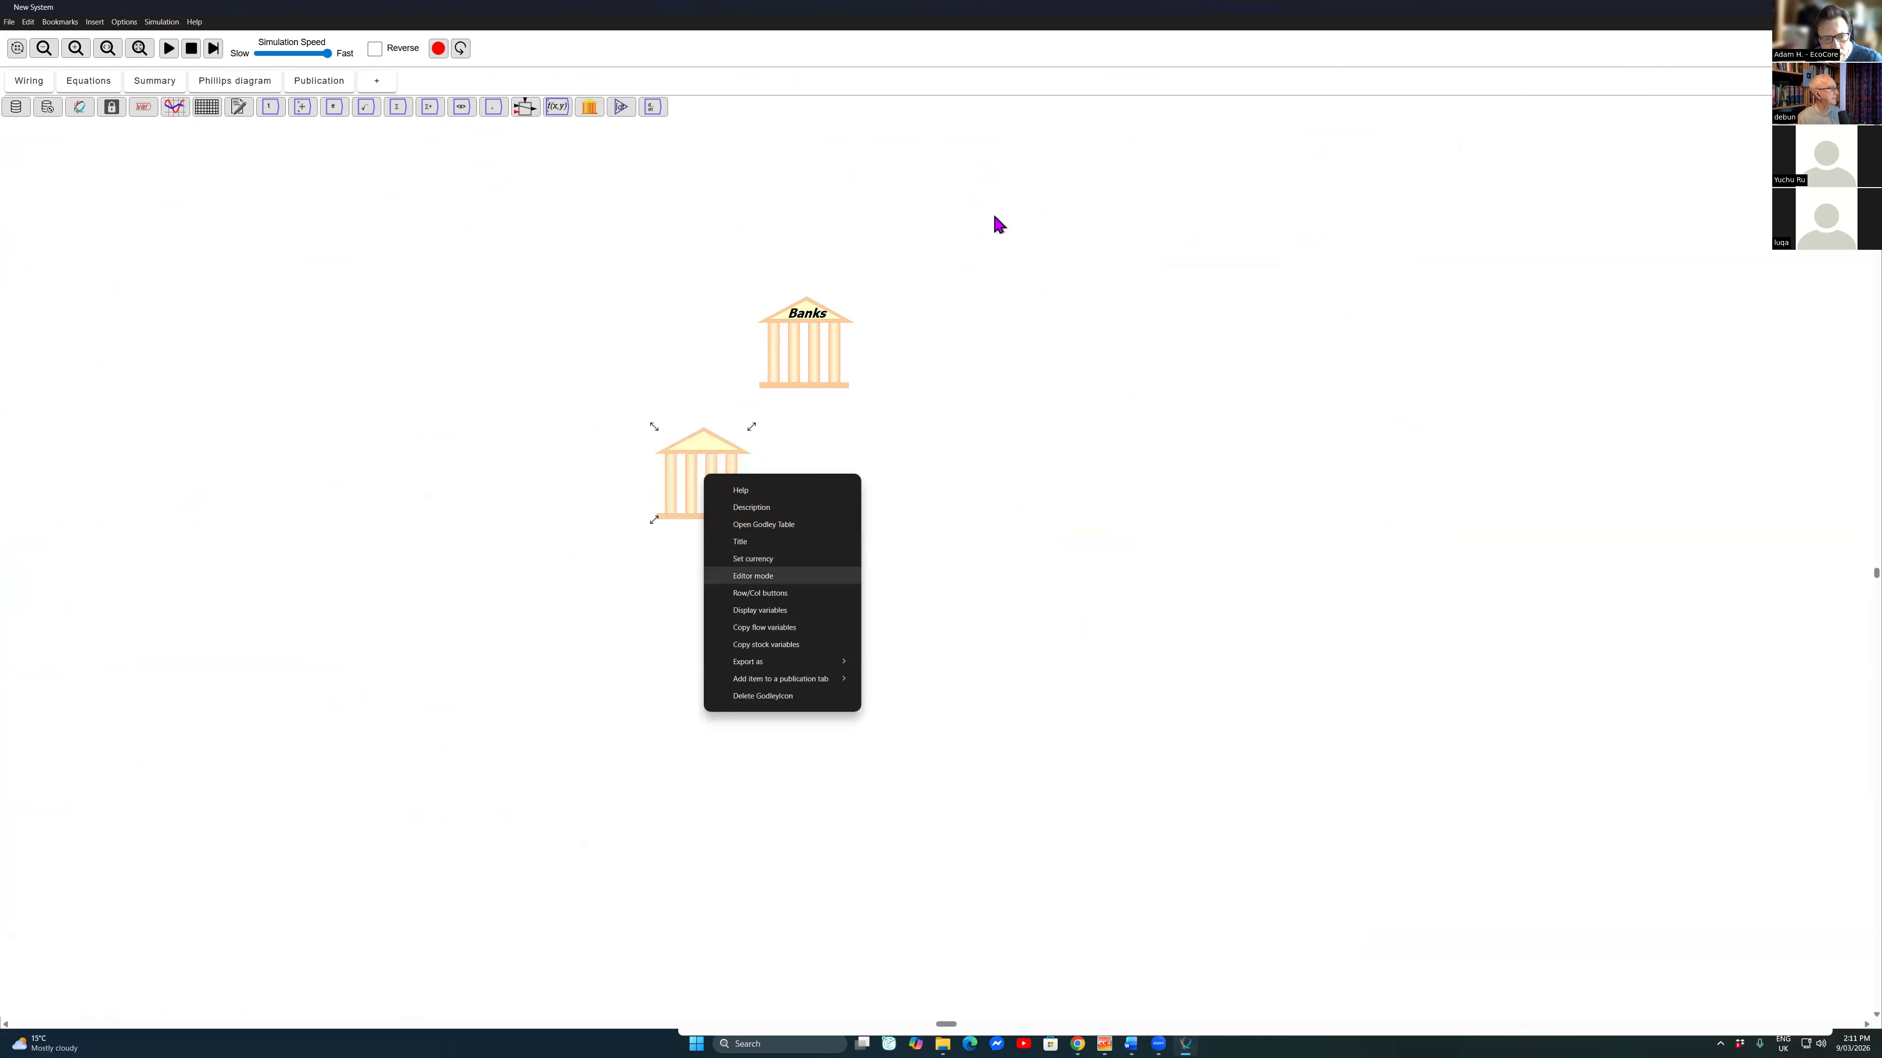
click(740, 542)
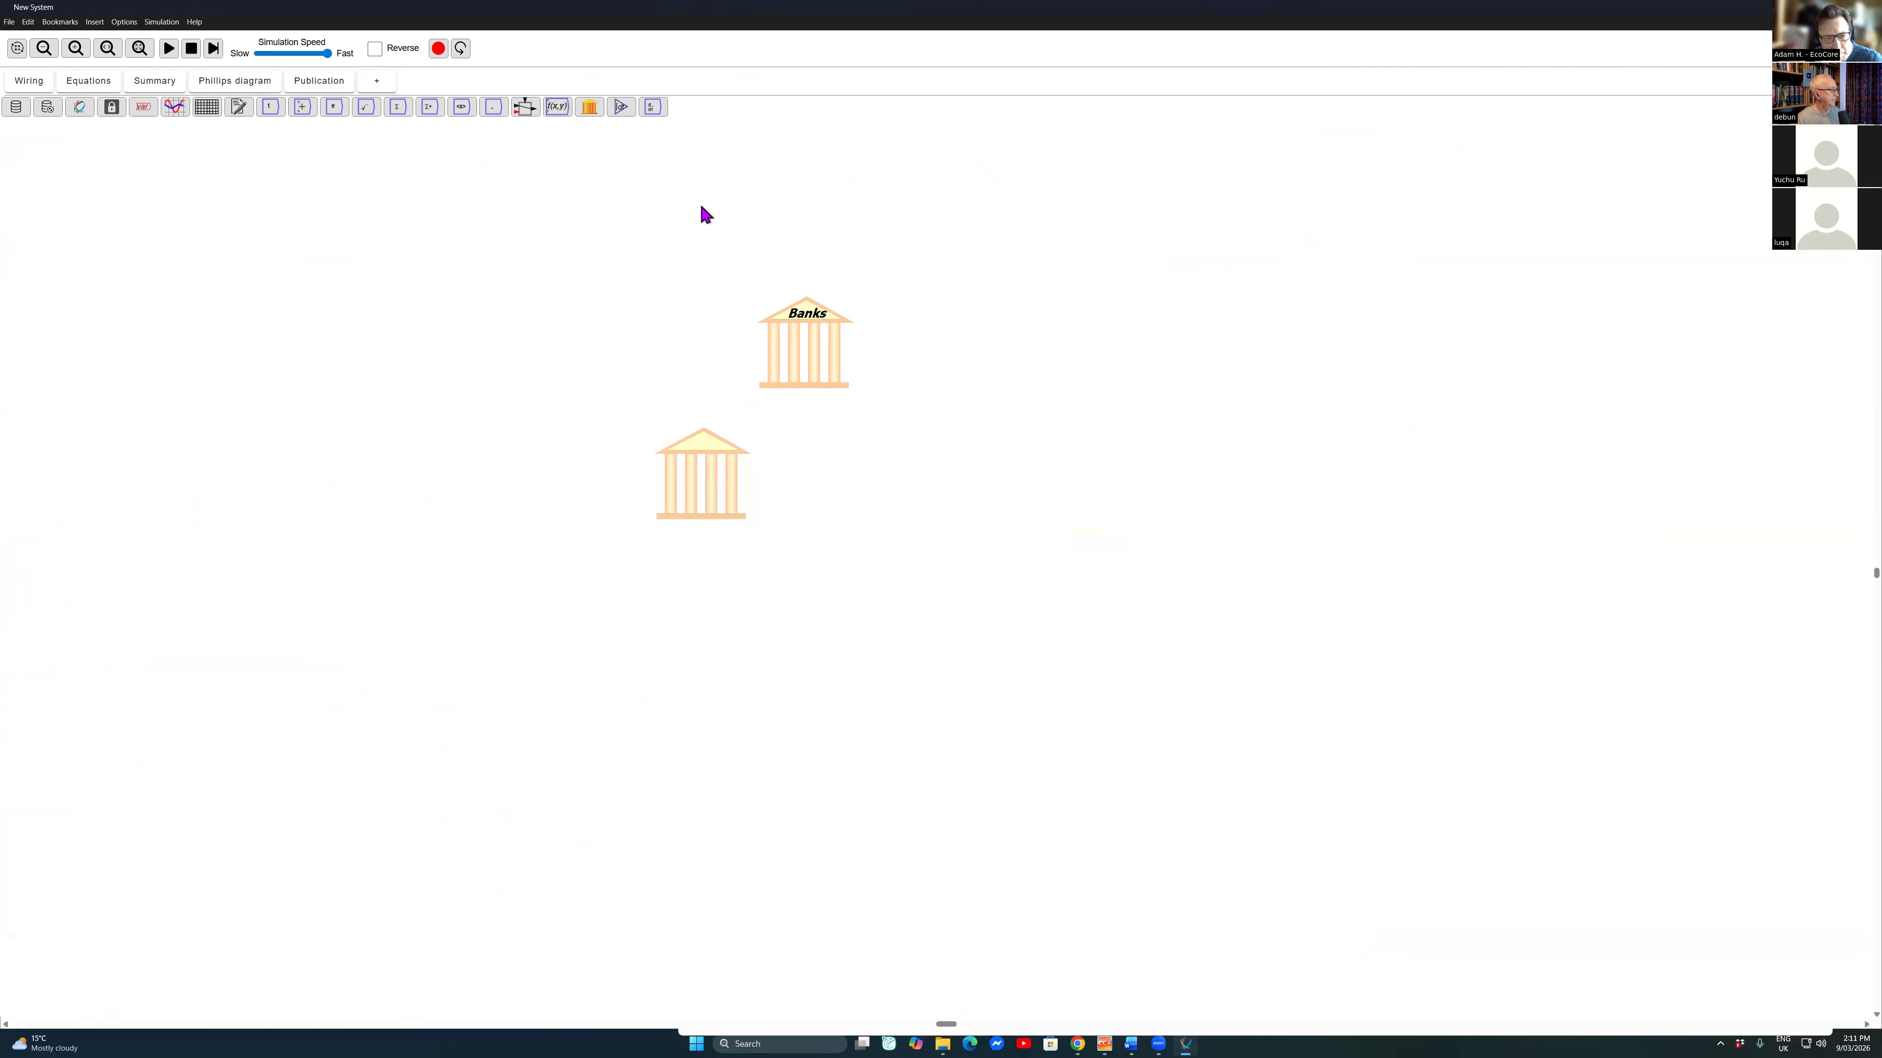
text(Sa)
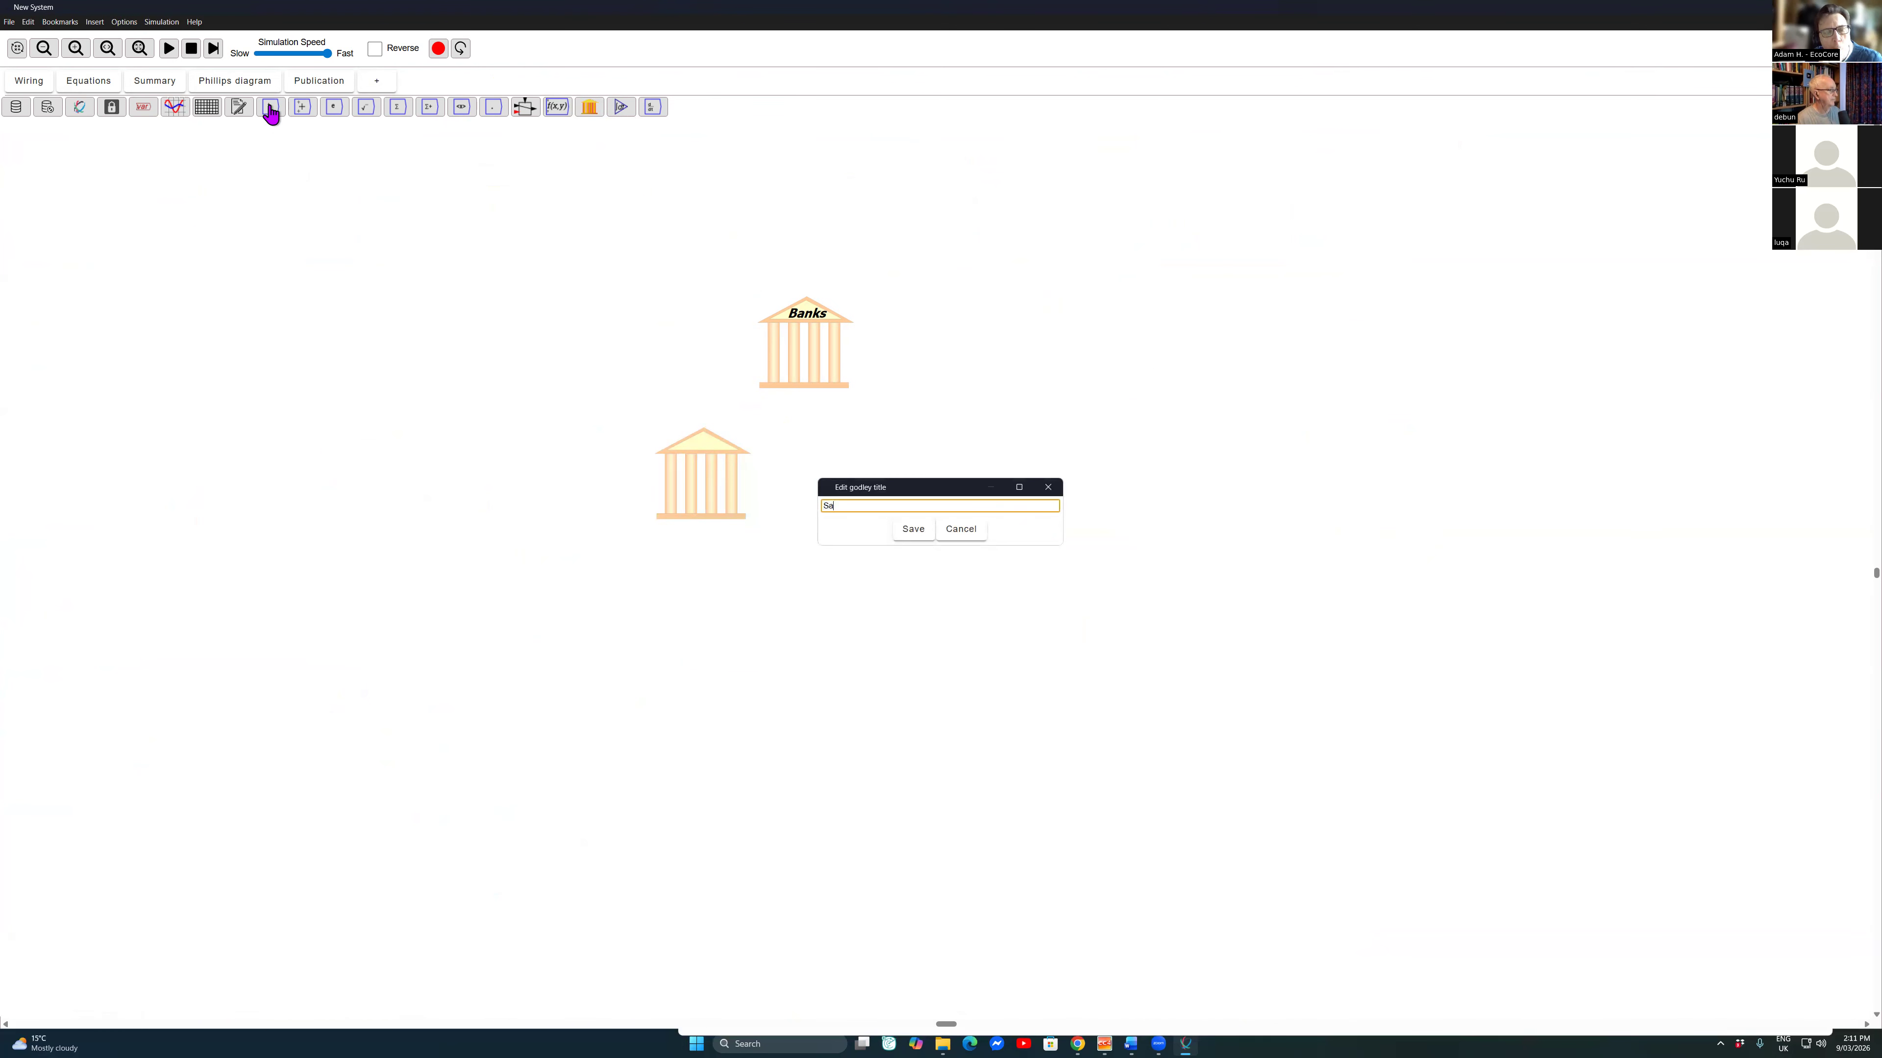
text(vers)
click(914, 529)
Step: Place a third Godley table beside Savers, below and to the right of Banks, and title it Borrowers
click(589, 107)
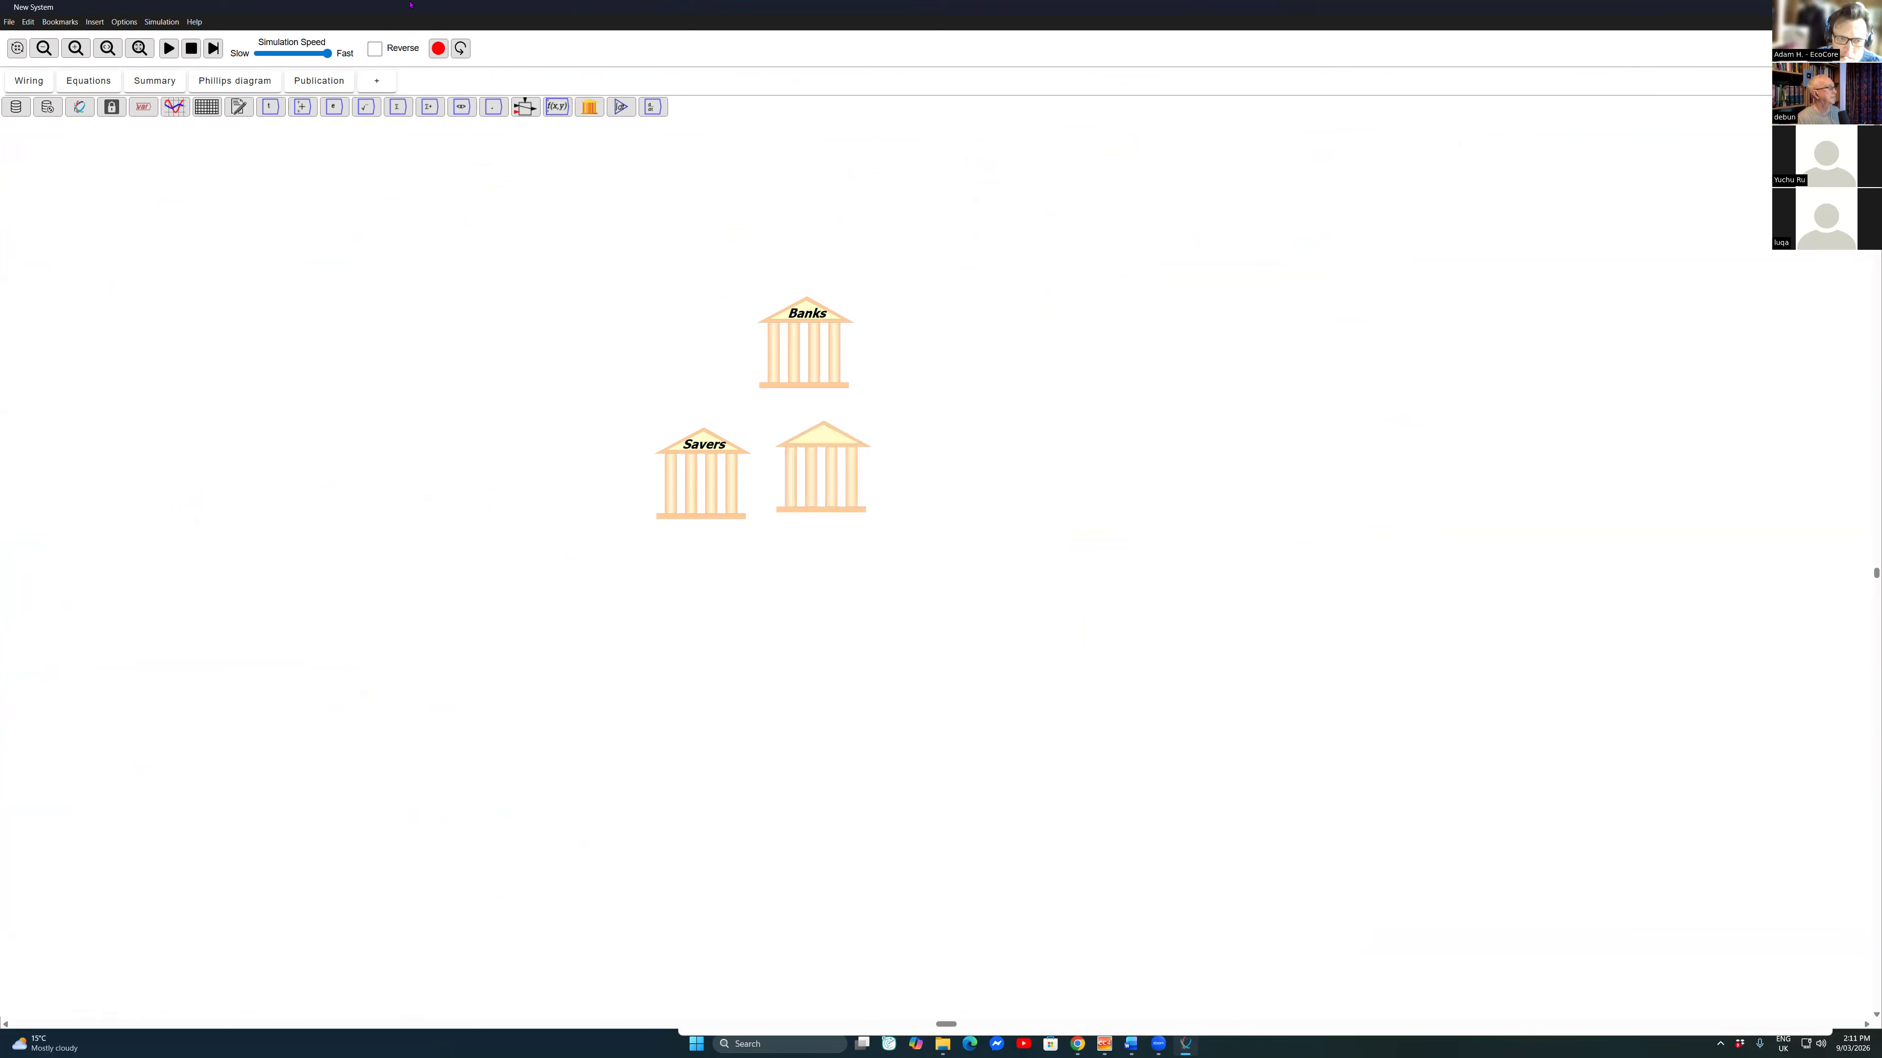
right_click(860, 476)
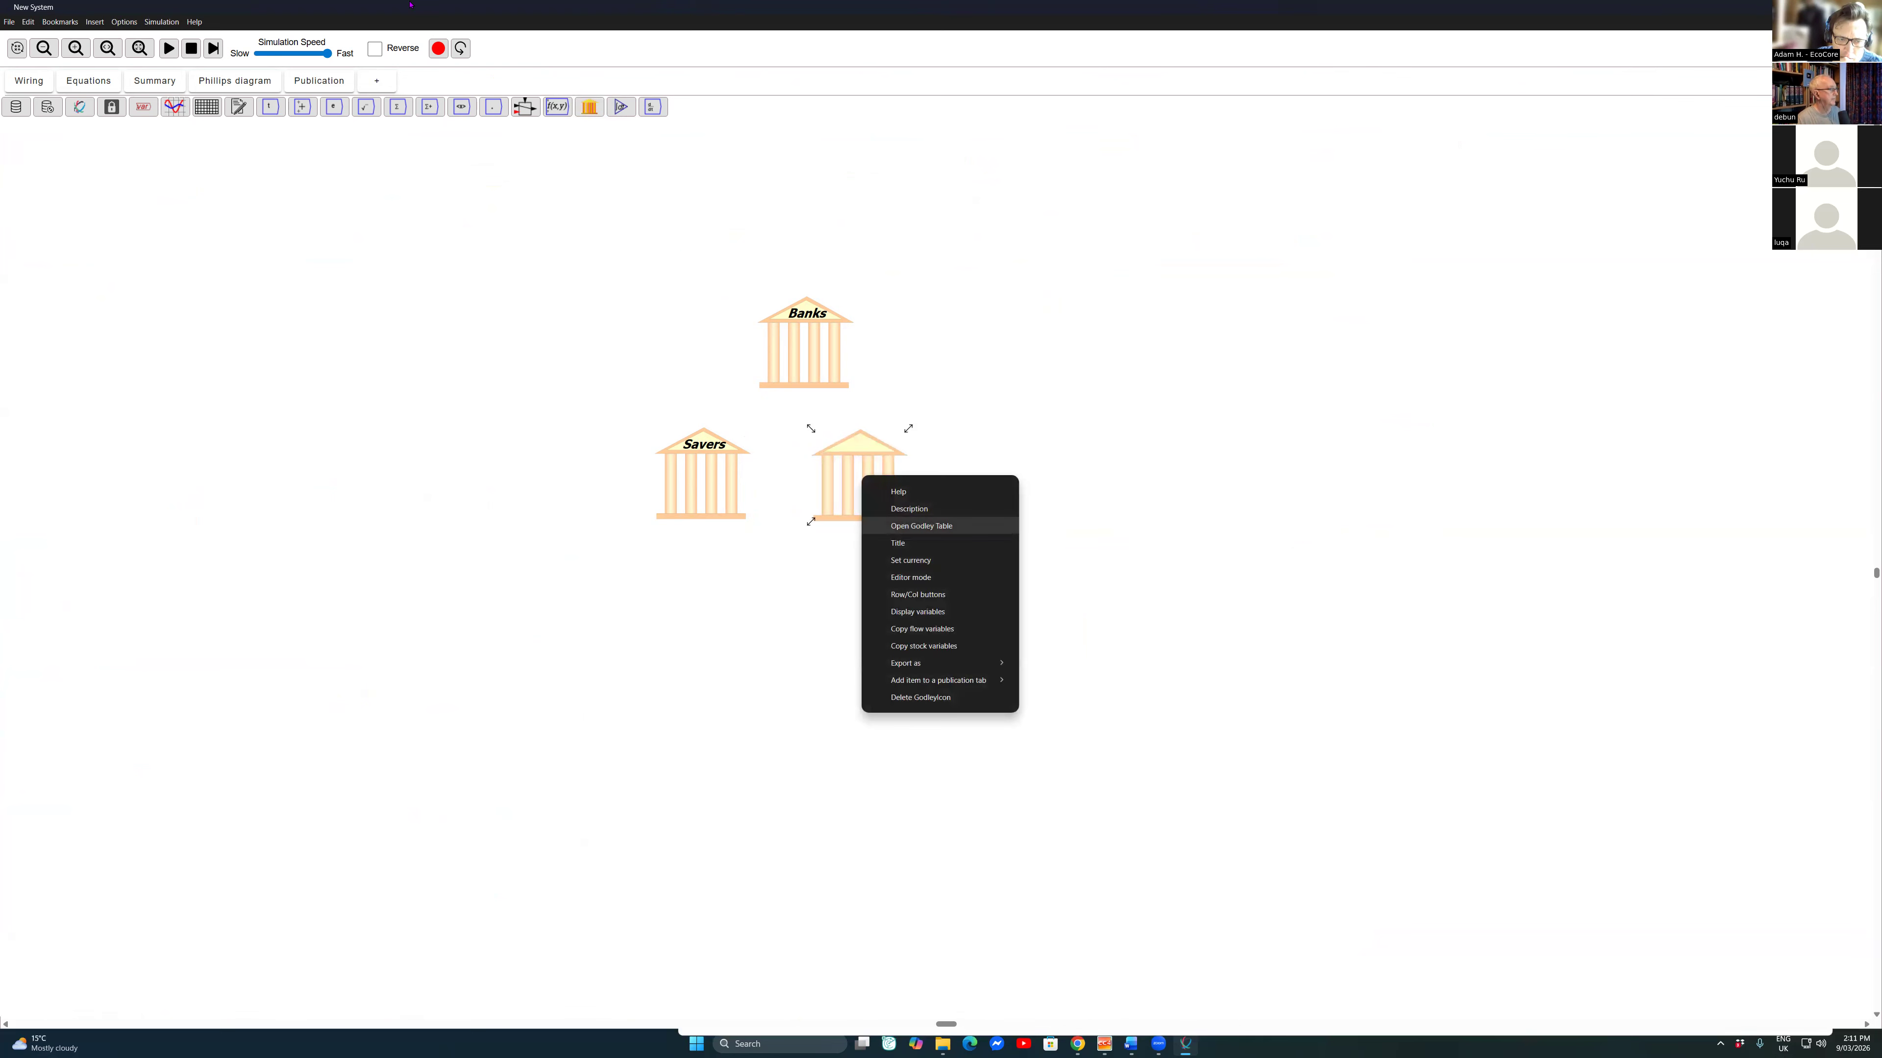
click(895, 544)
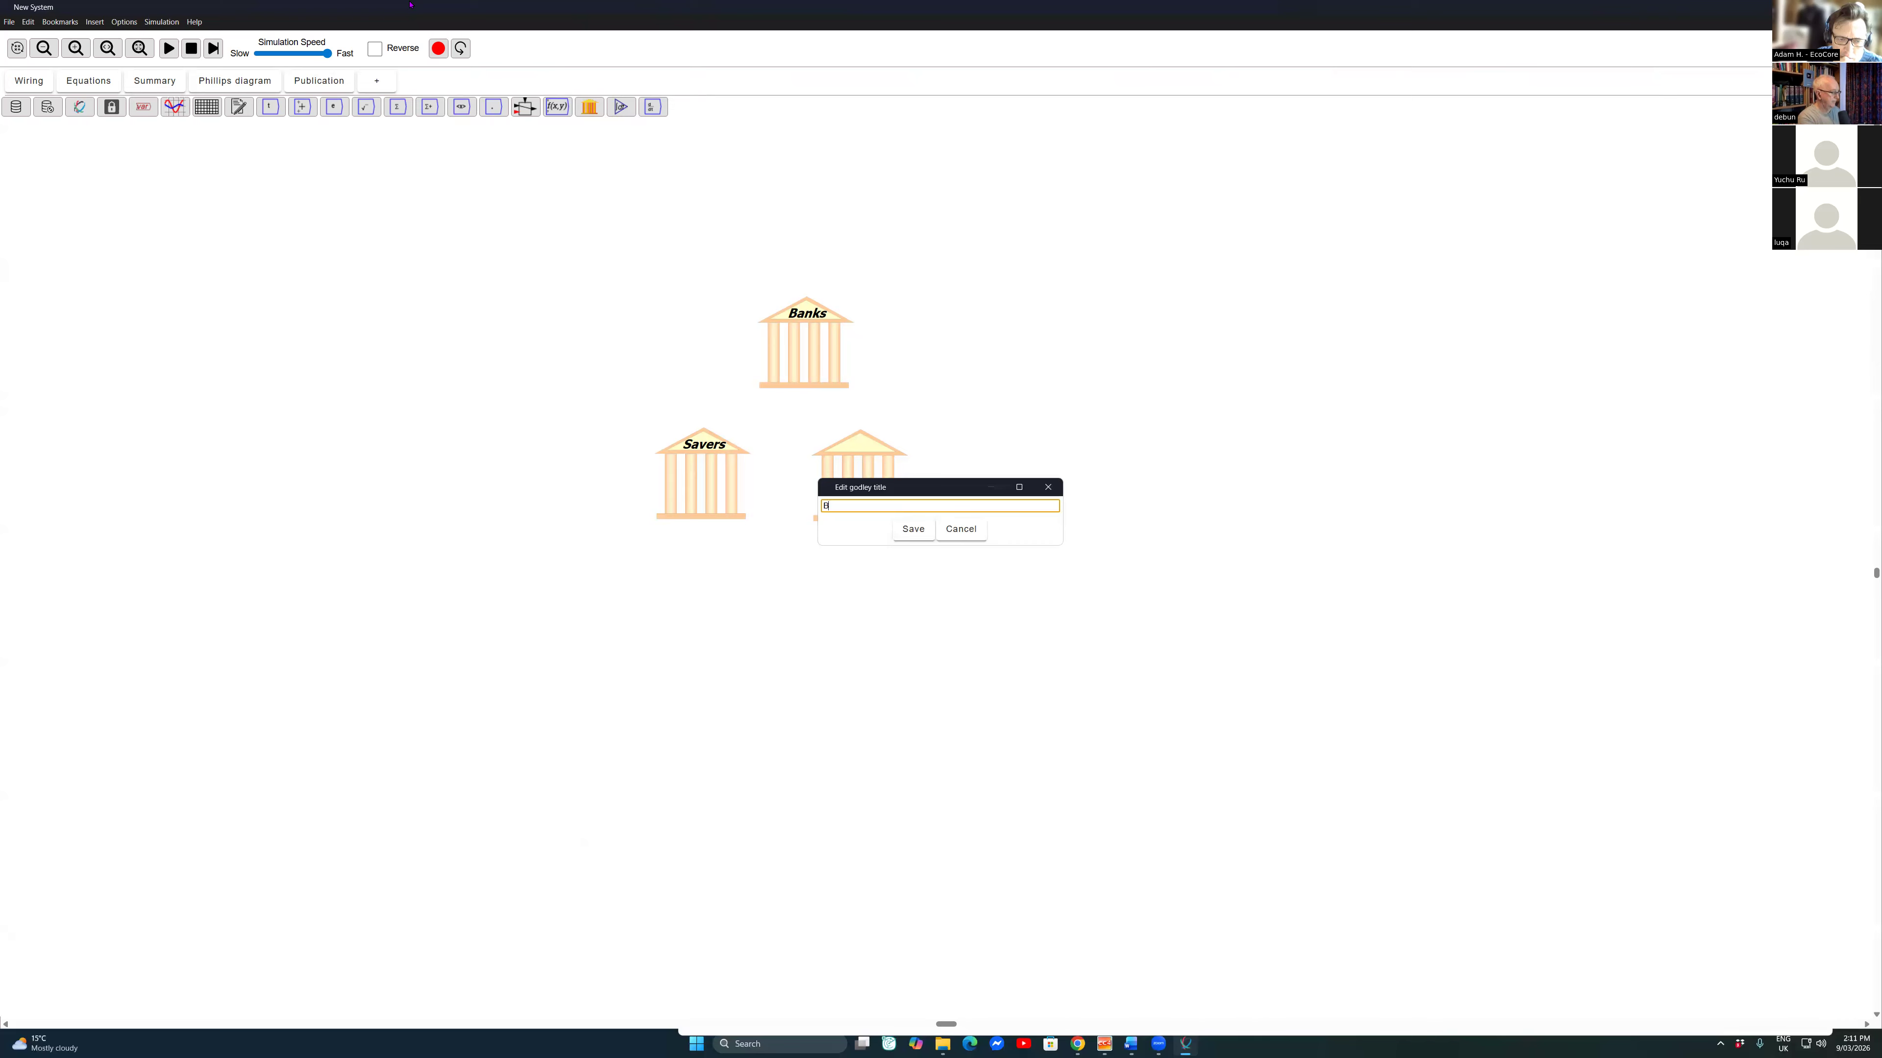
key(Return)
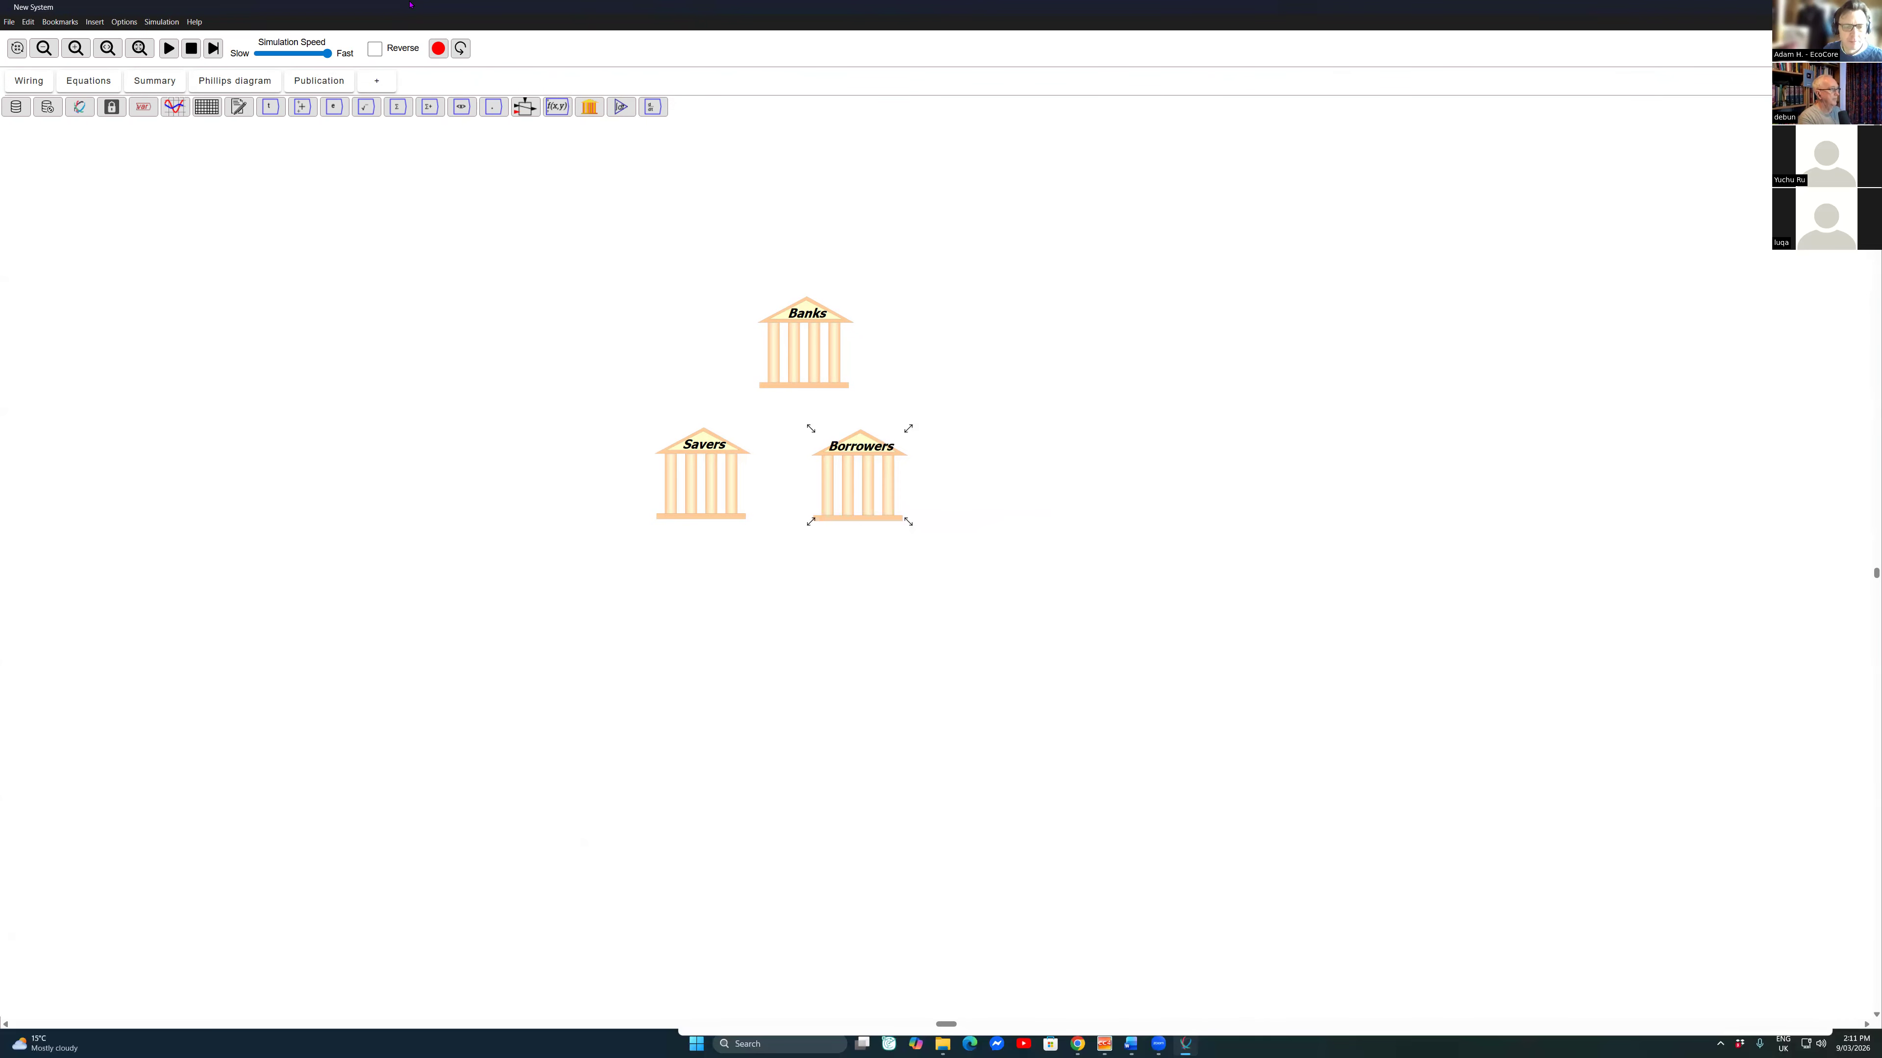
Step: Switch the Banks and Savers Godley tables to editor mode on the canvas
right_click(781, 314)
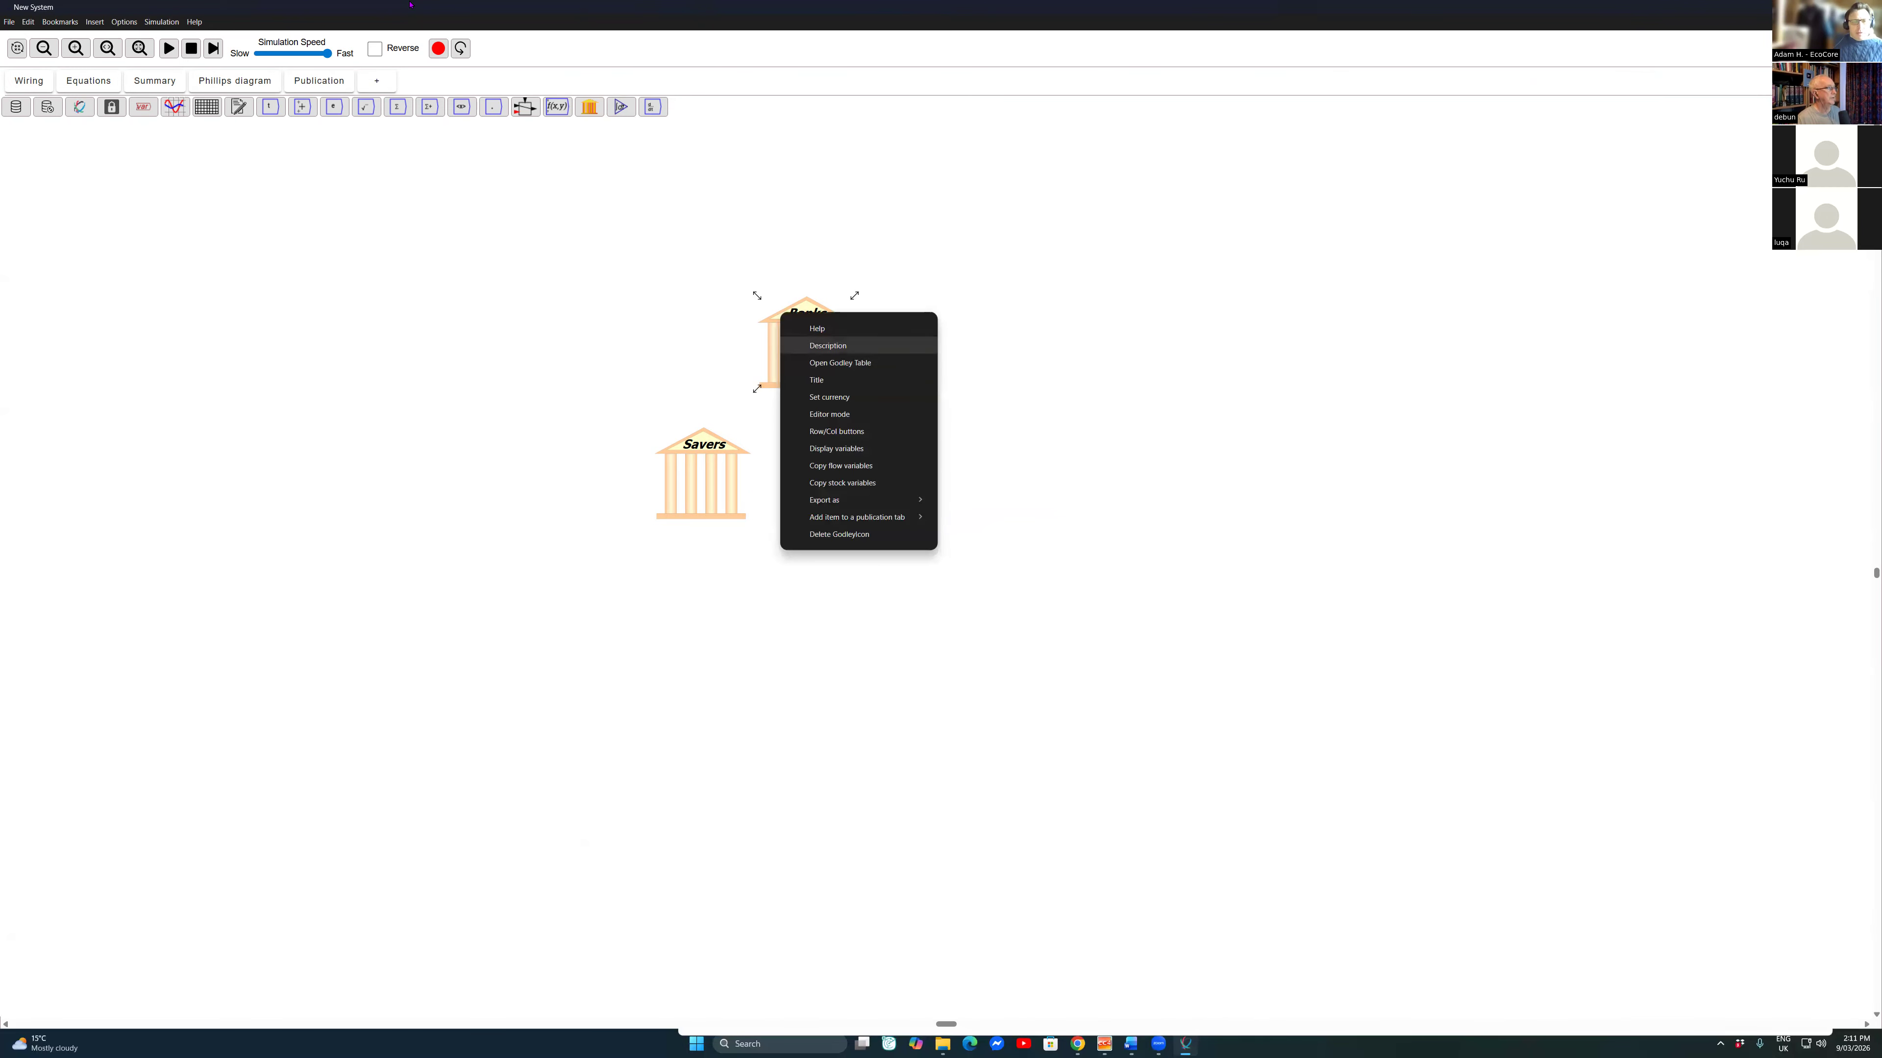
click(828, 415)
right_click(735, 444)
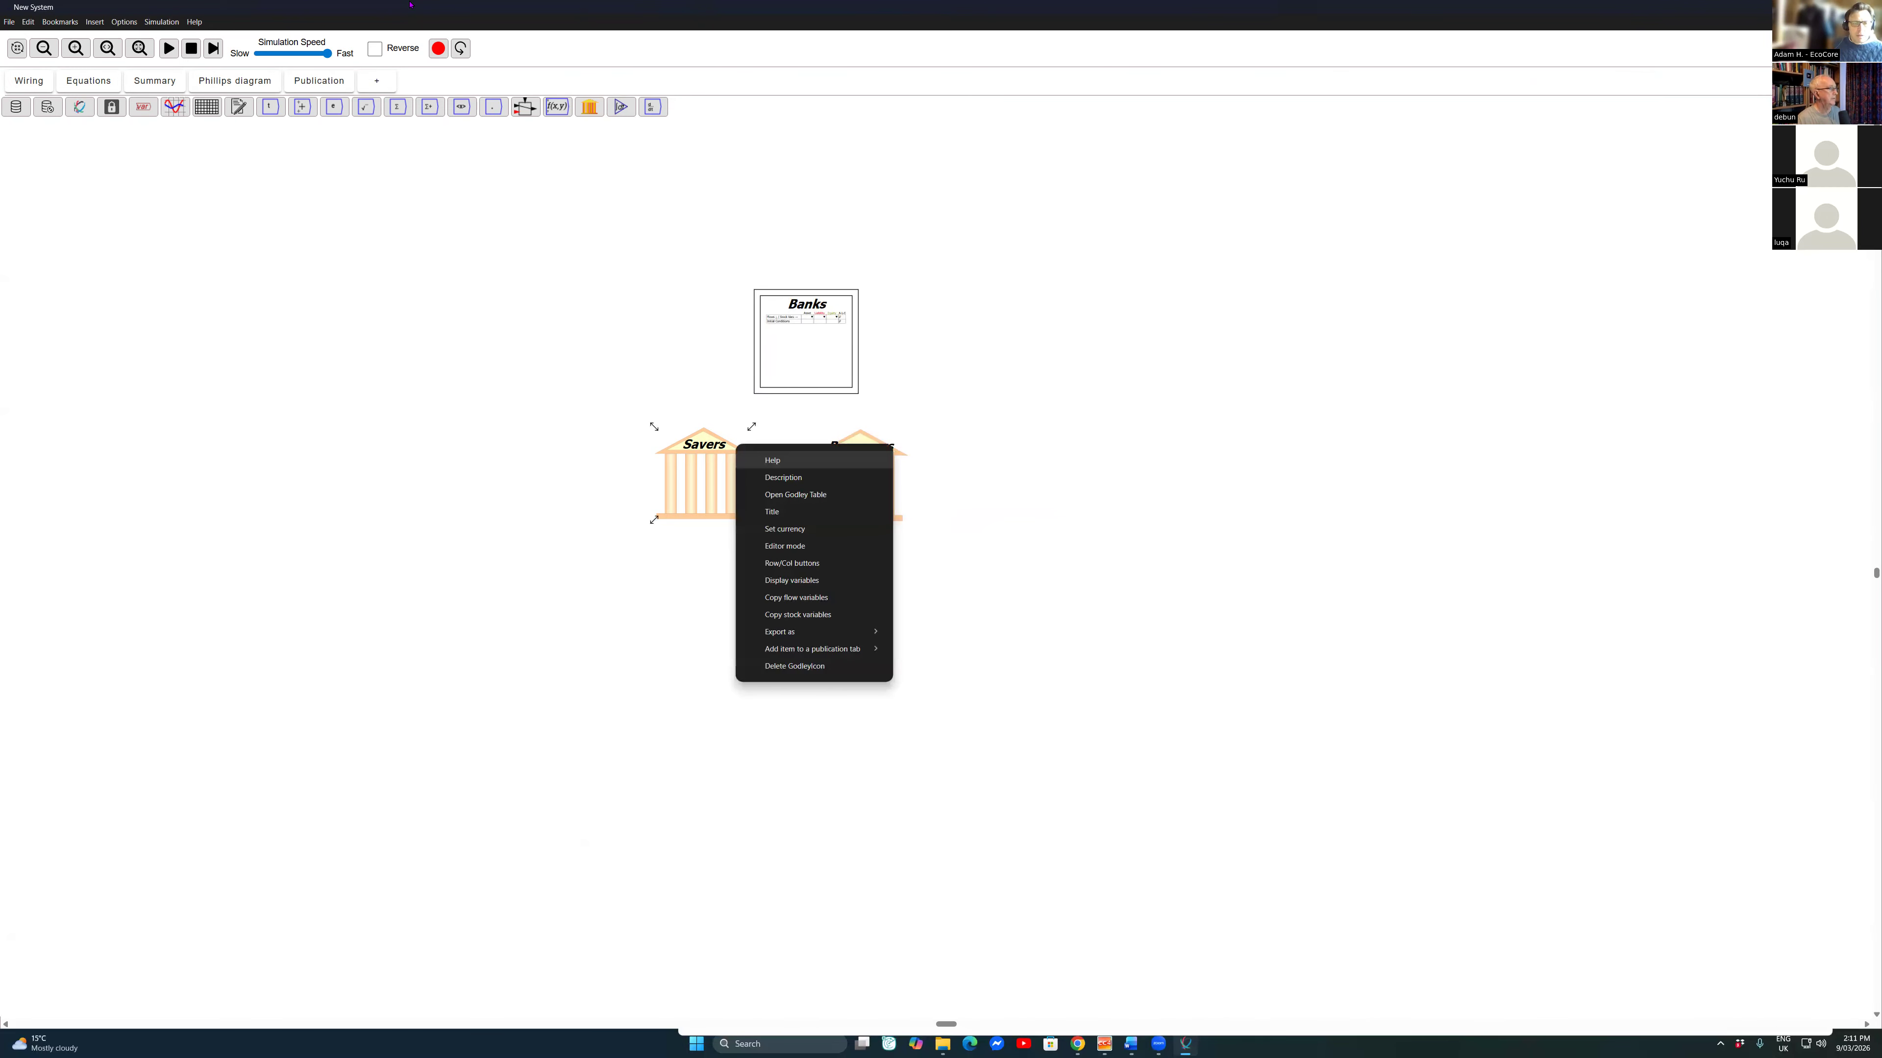
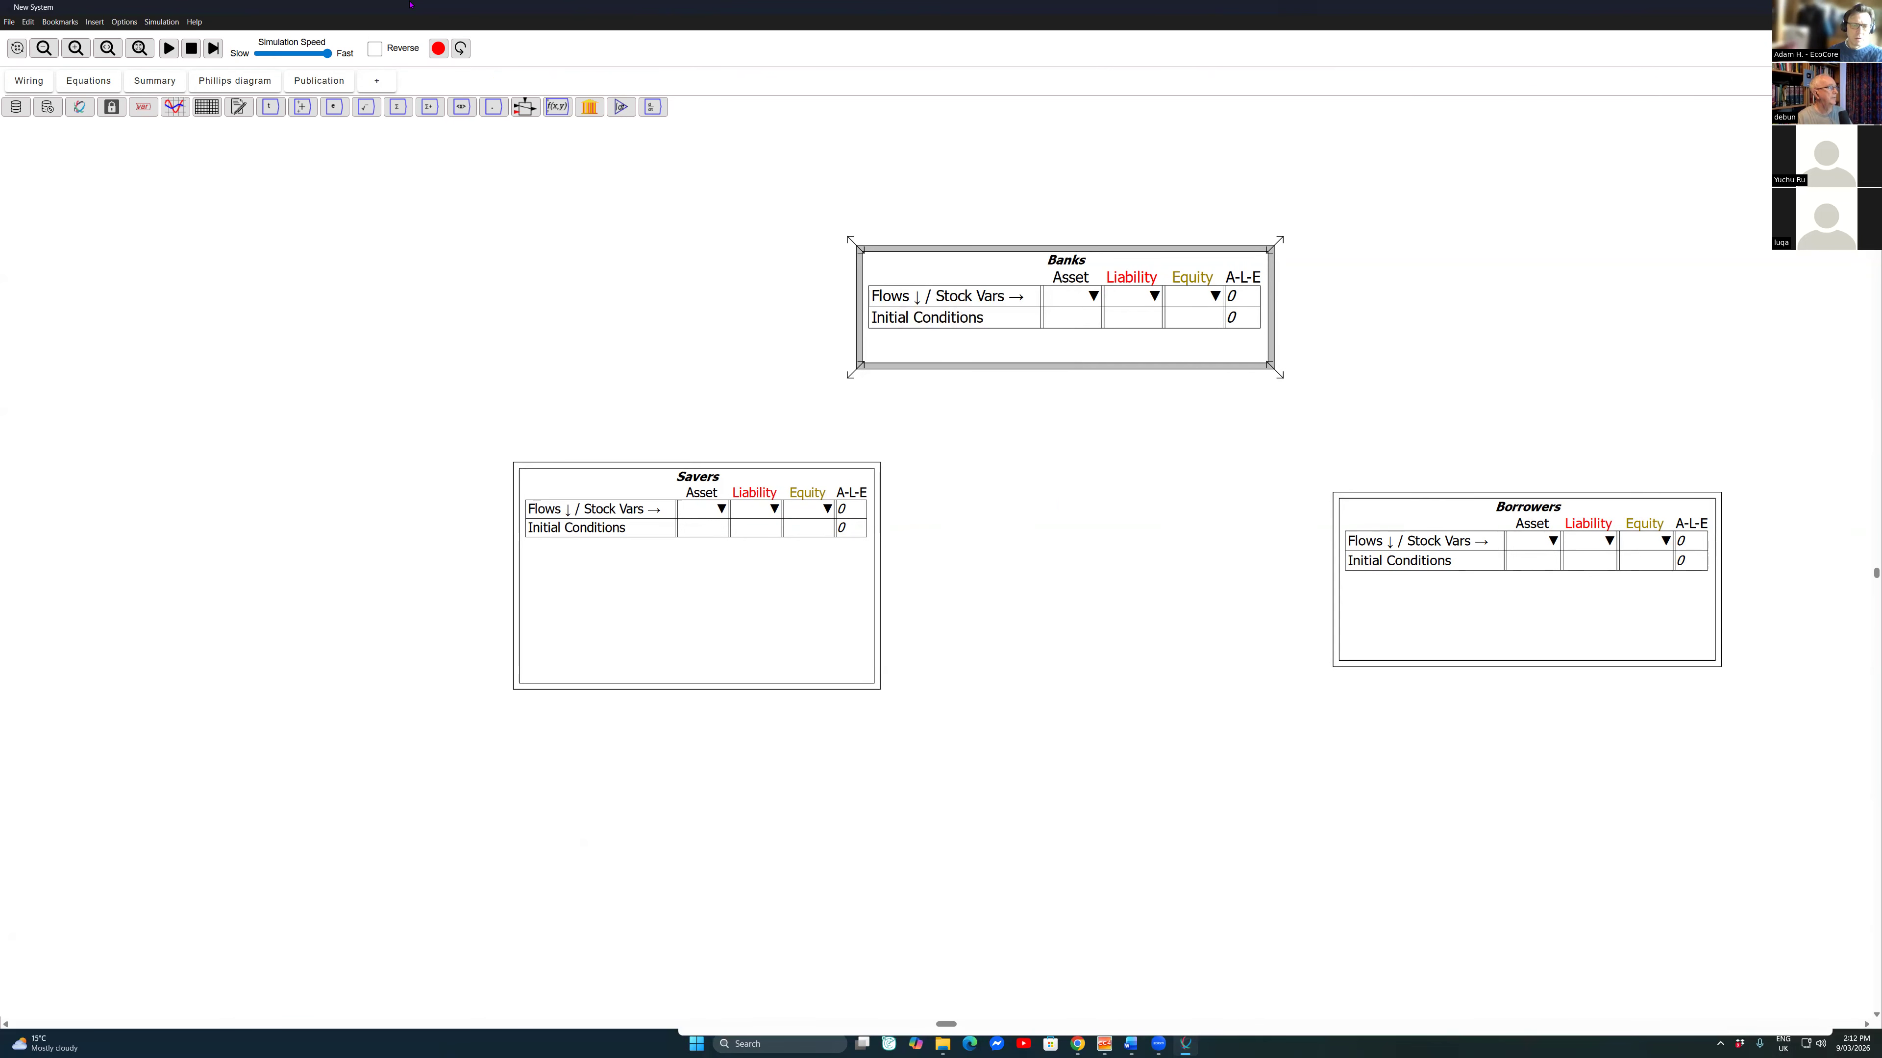
Step: Show the row and column buttons on the Banks and Savers Godley tables
click(89, 81)
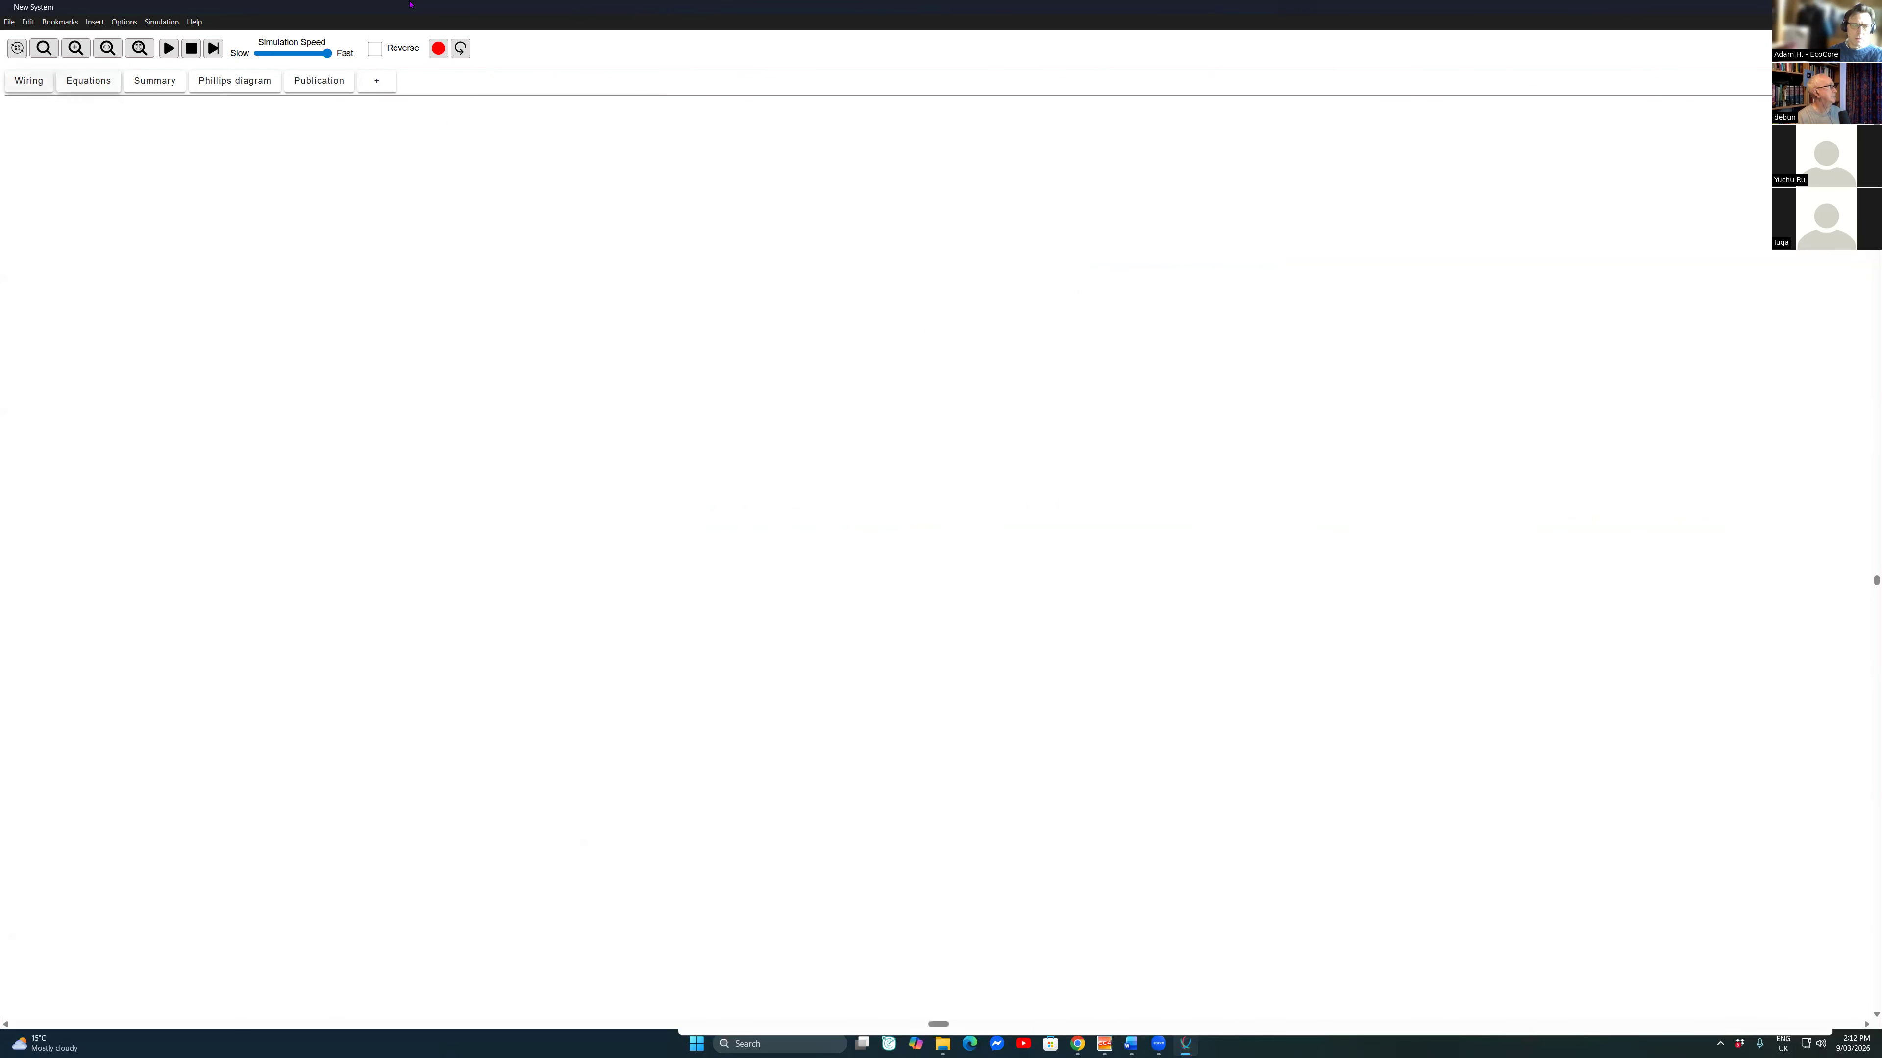
click(29, 81)
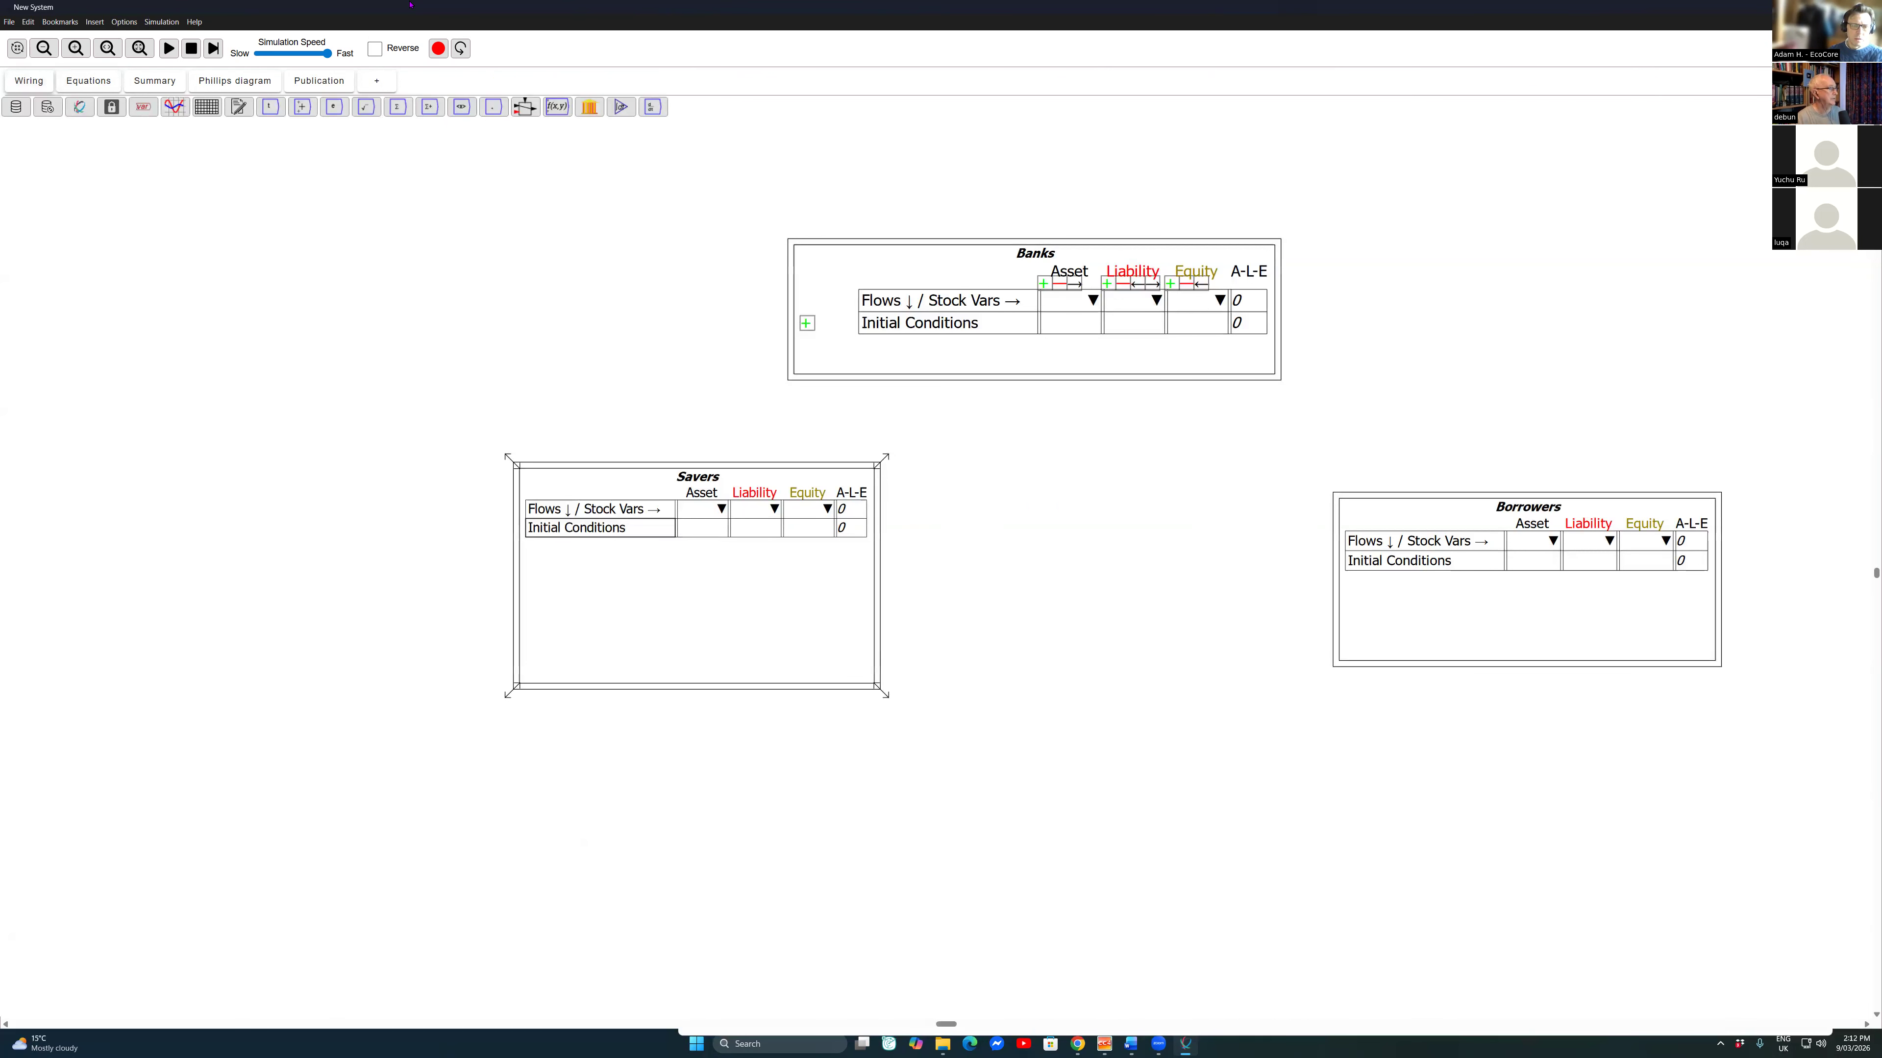
right_click(613, 466)
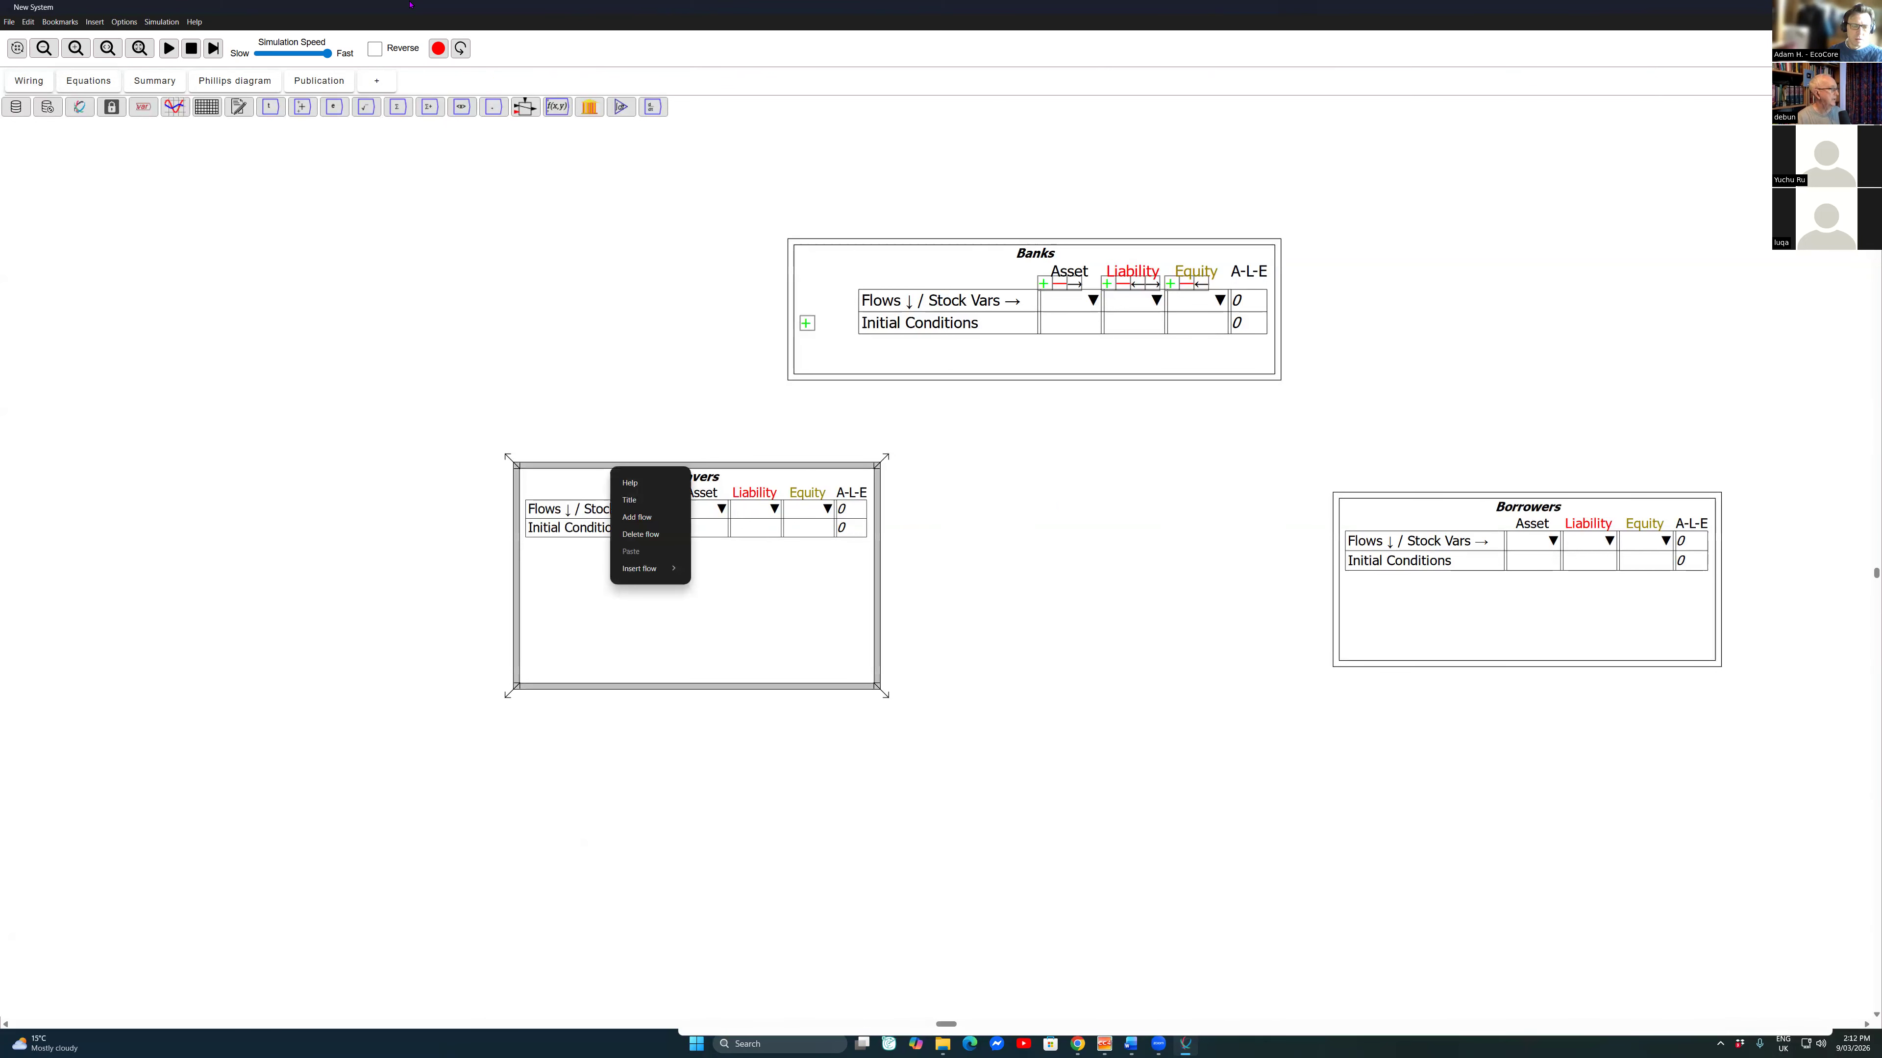
right_click(590, 459)
click(530, 479)
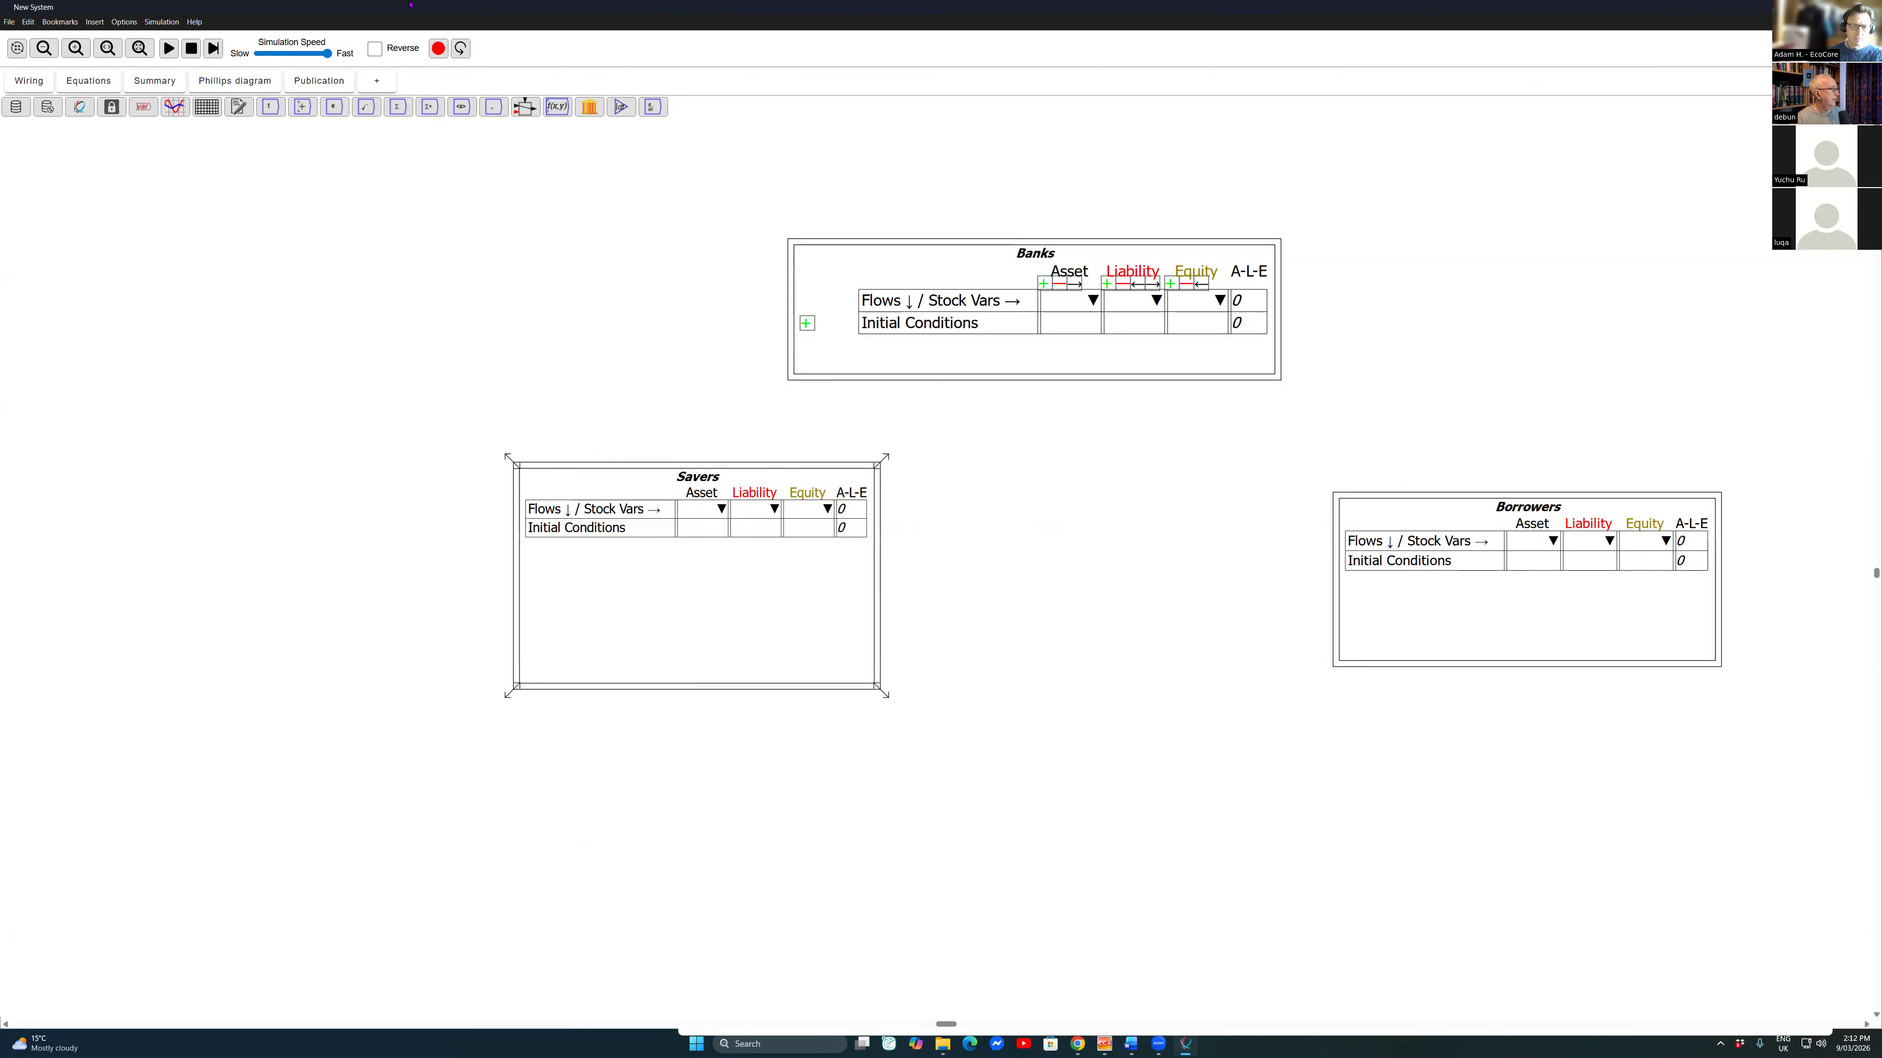
right_click(530, 480)
click(526, 467)
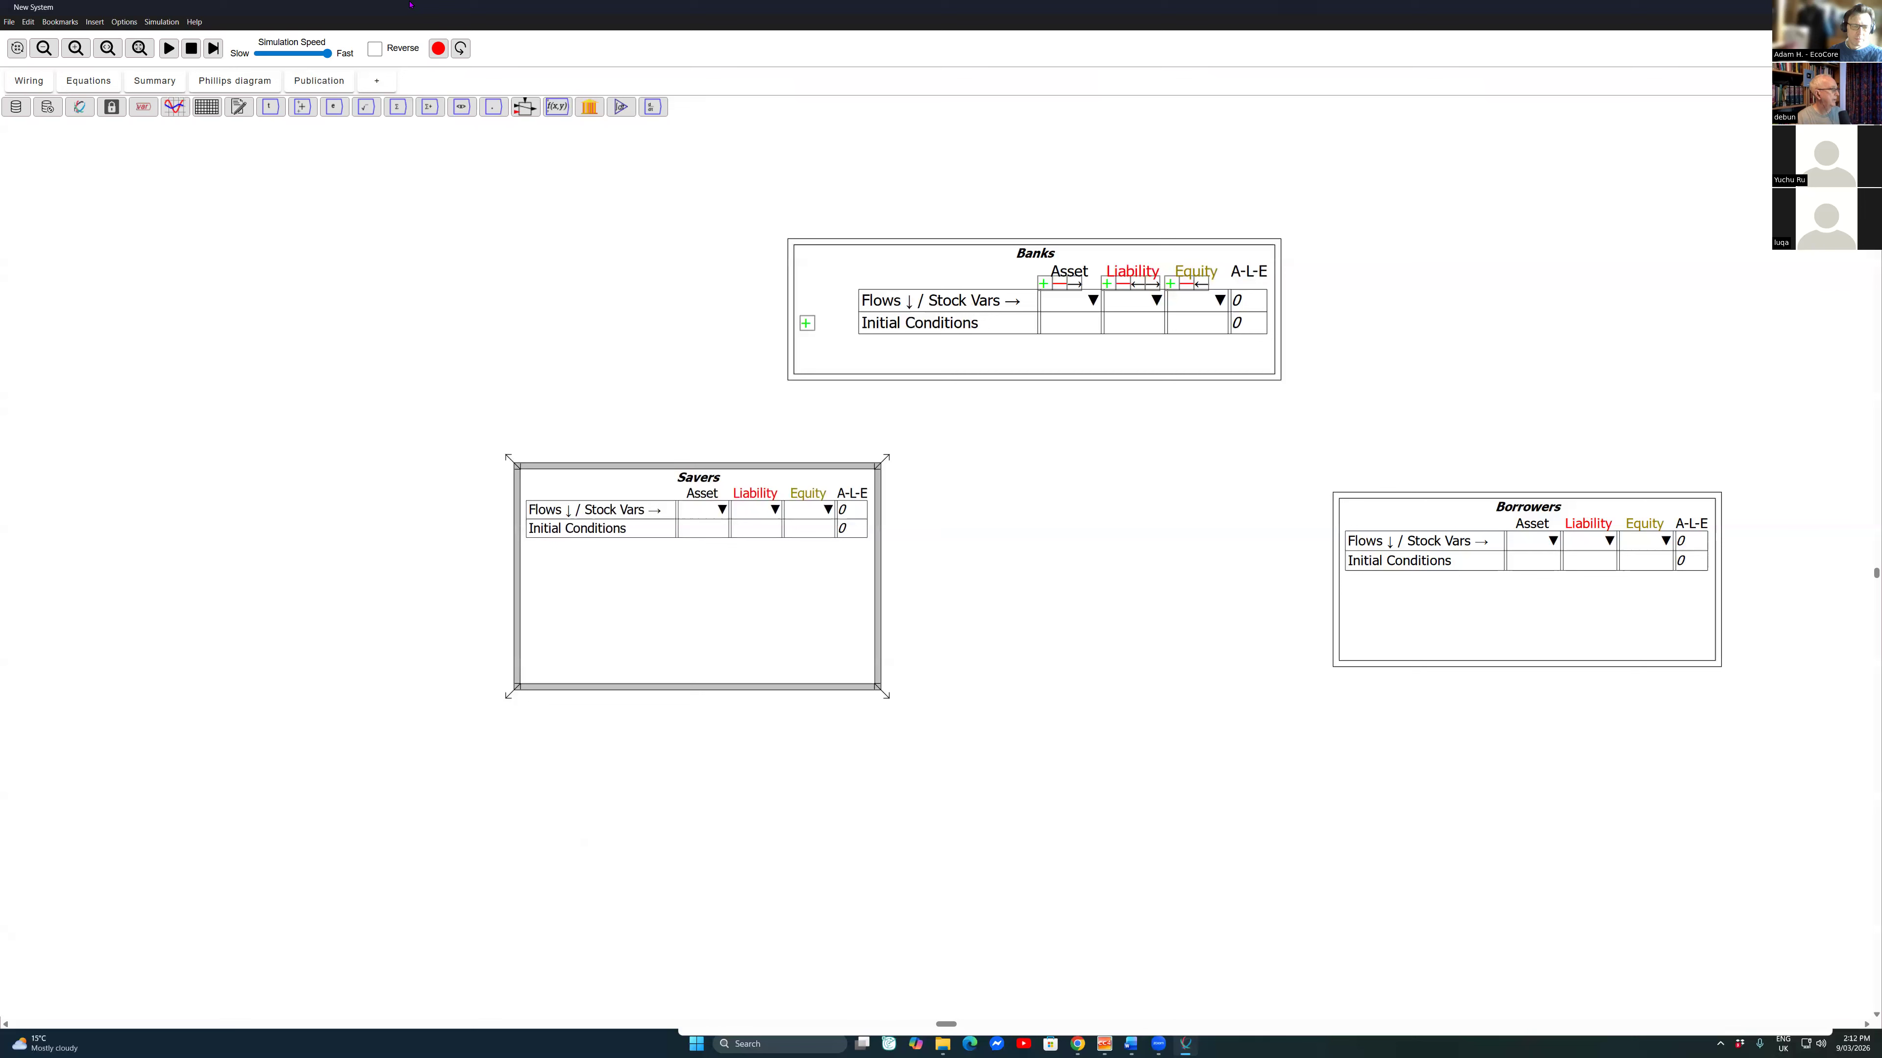
right_click(515, 477)
click(556, 595)
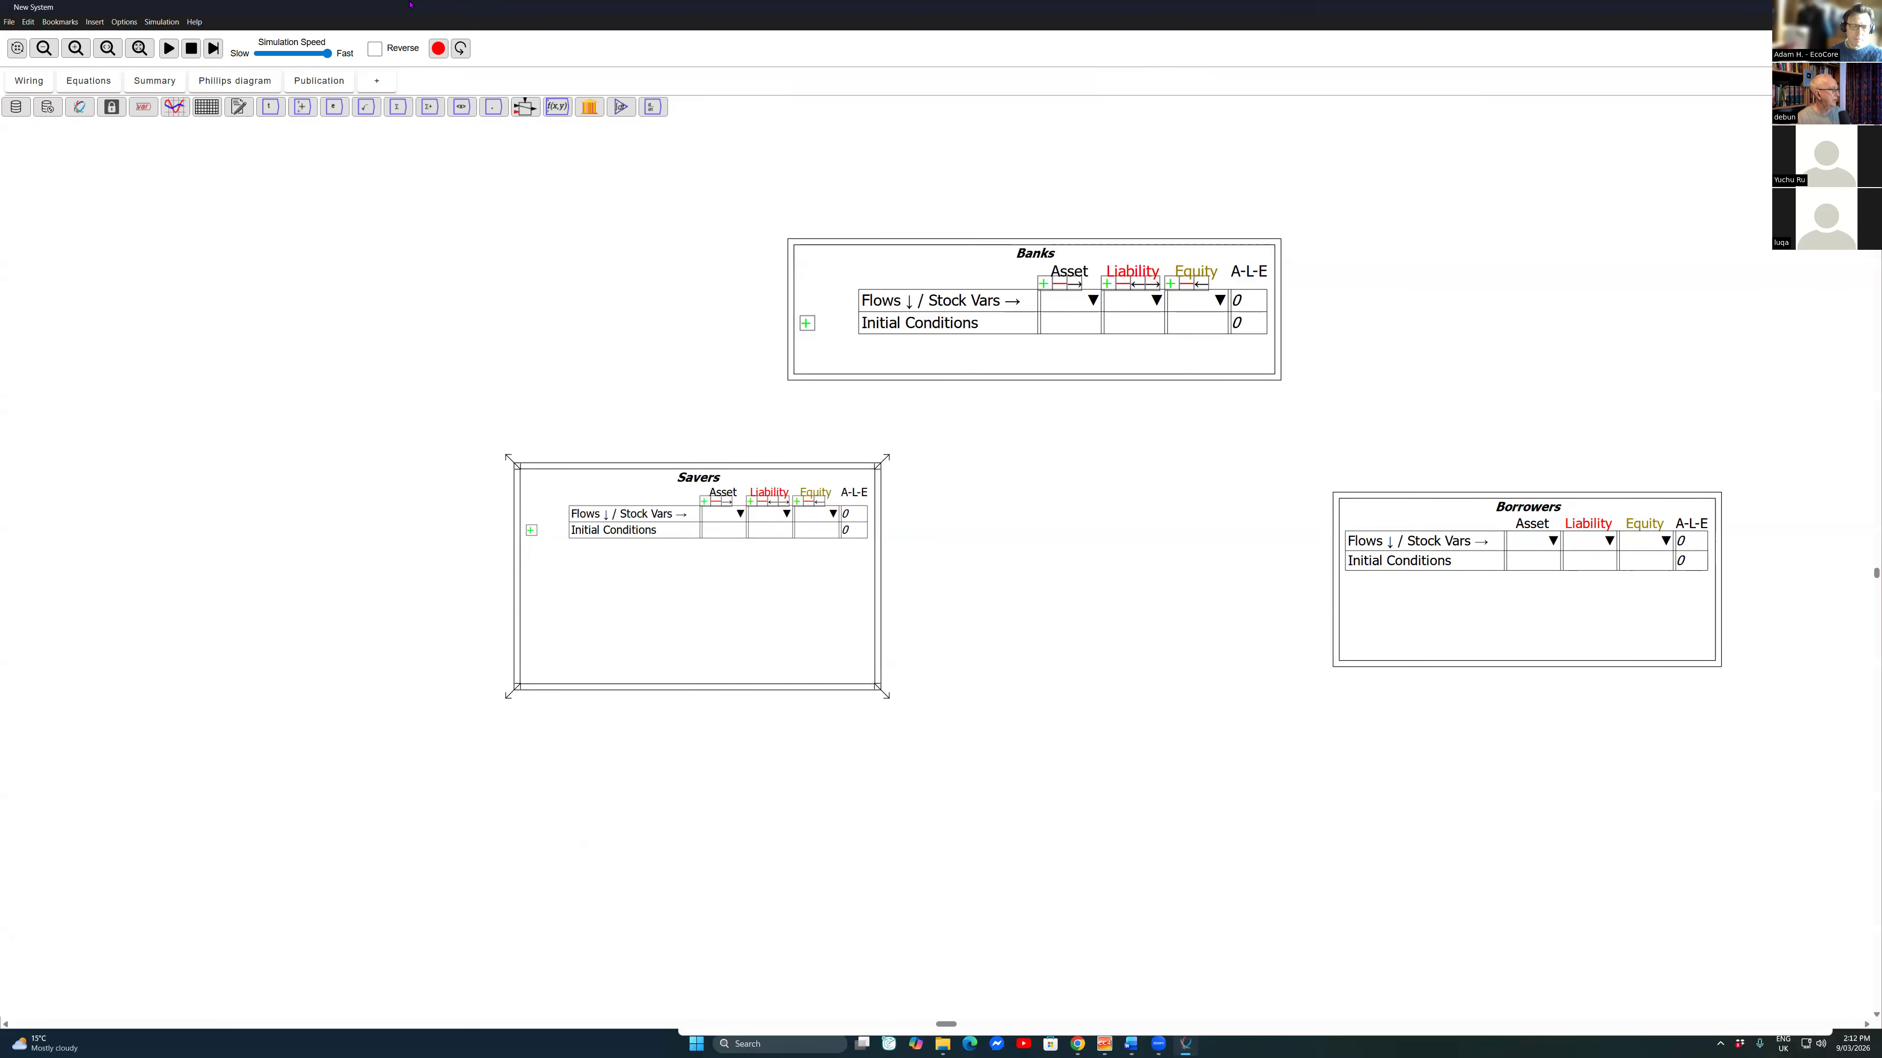
Step: Show the row and column buttons on the Borrowers Godley table
right_click(1415, 495)
click(1389, 496)
right_click(1377, 505)
right_click(1363, 483)
click(1336, 503)
right_click(1336, 501)
click(1392, 620)
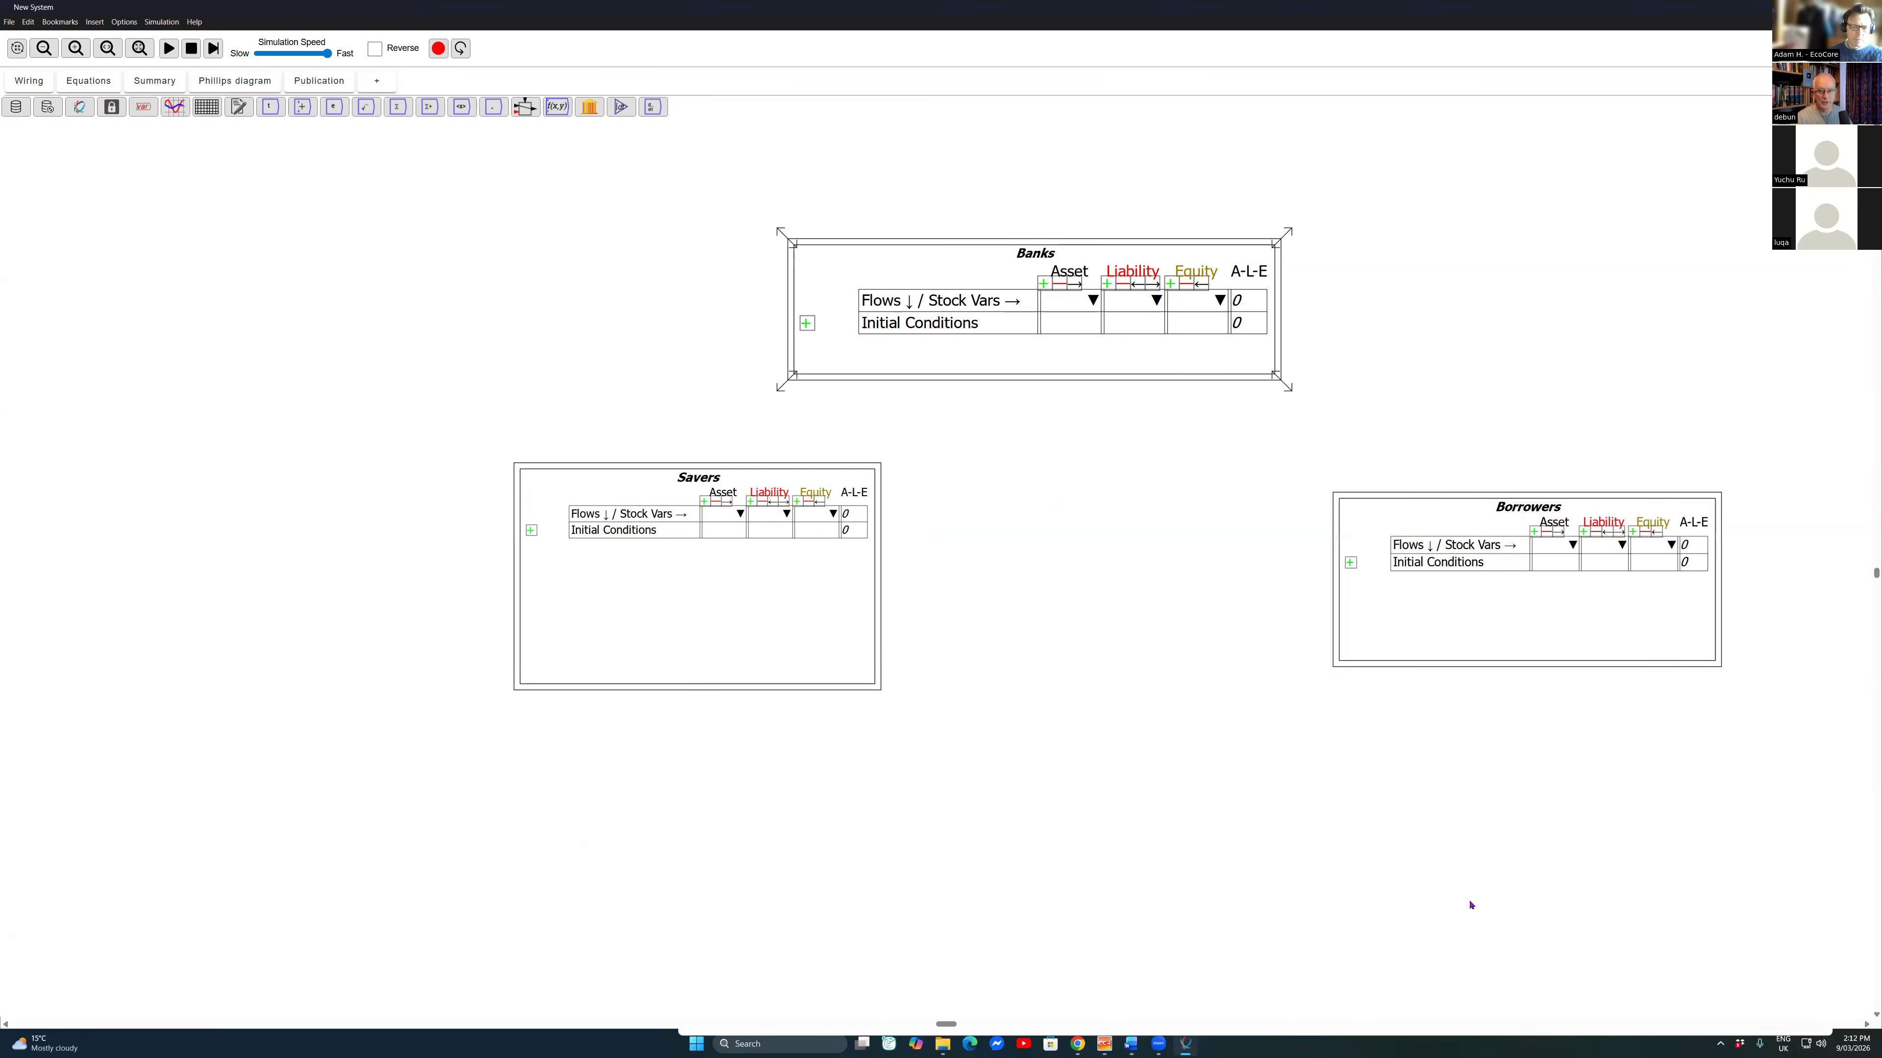
Step: Name the asset column of the Banks table Reserves
click(1133, 300)
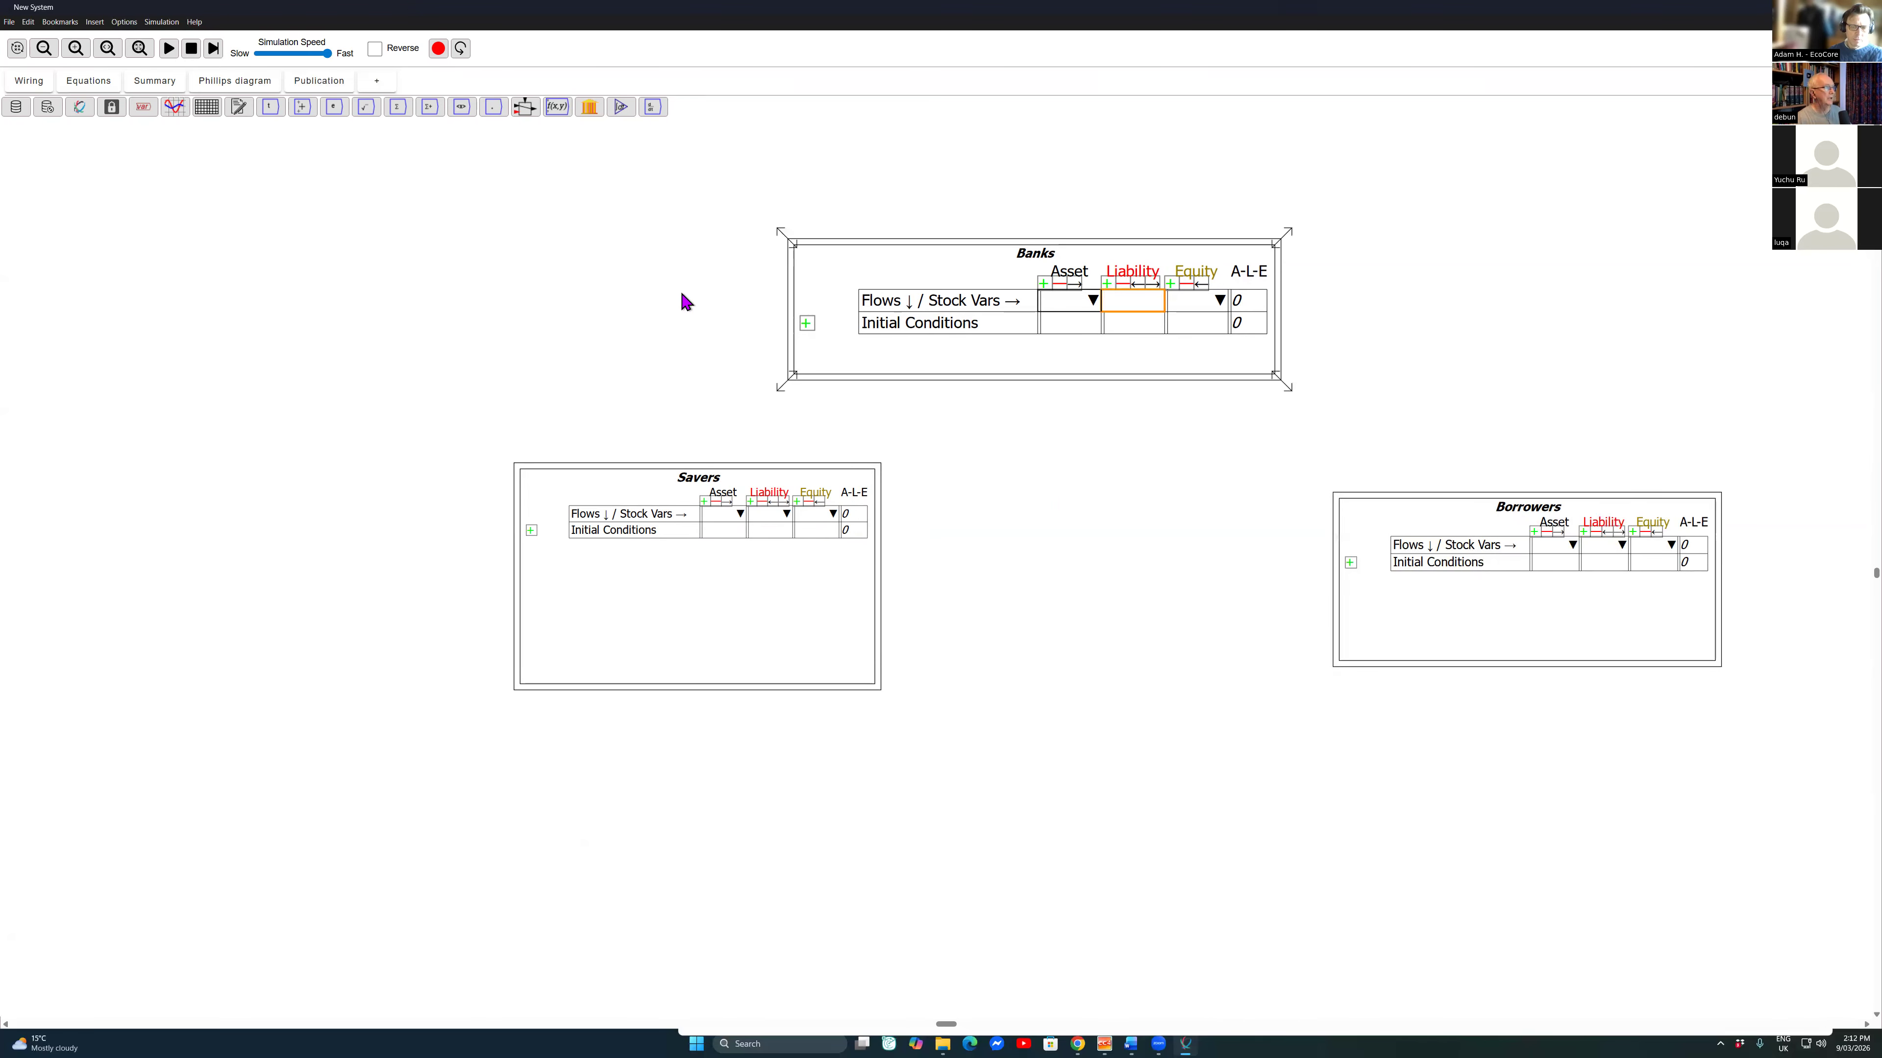
click(1070, 301)
text(Reerve)
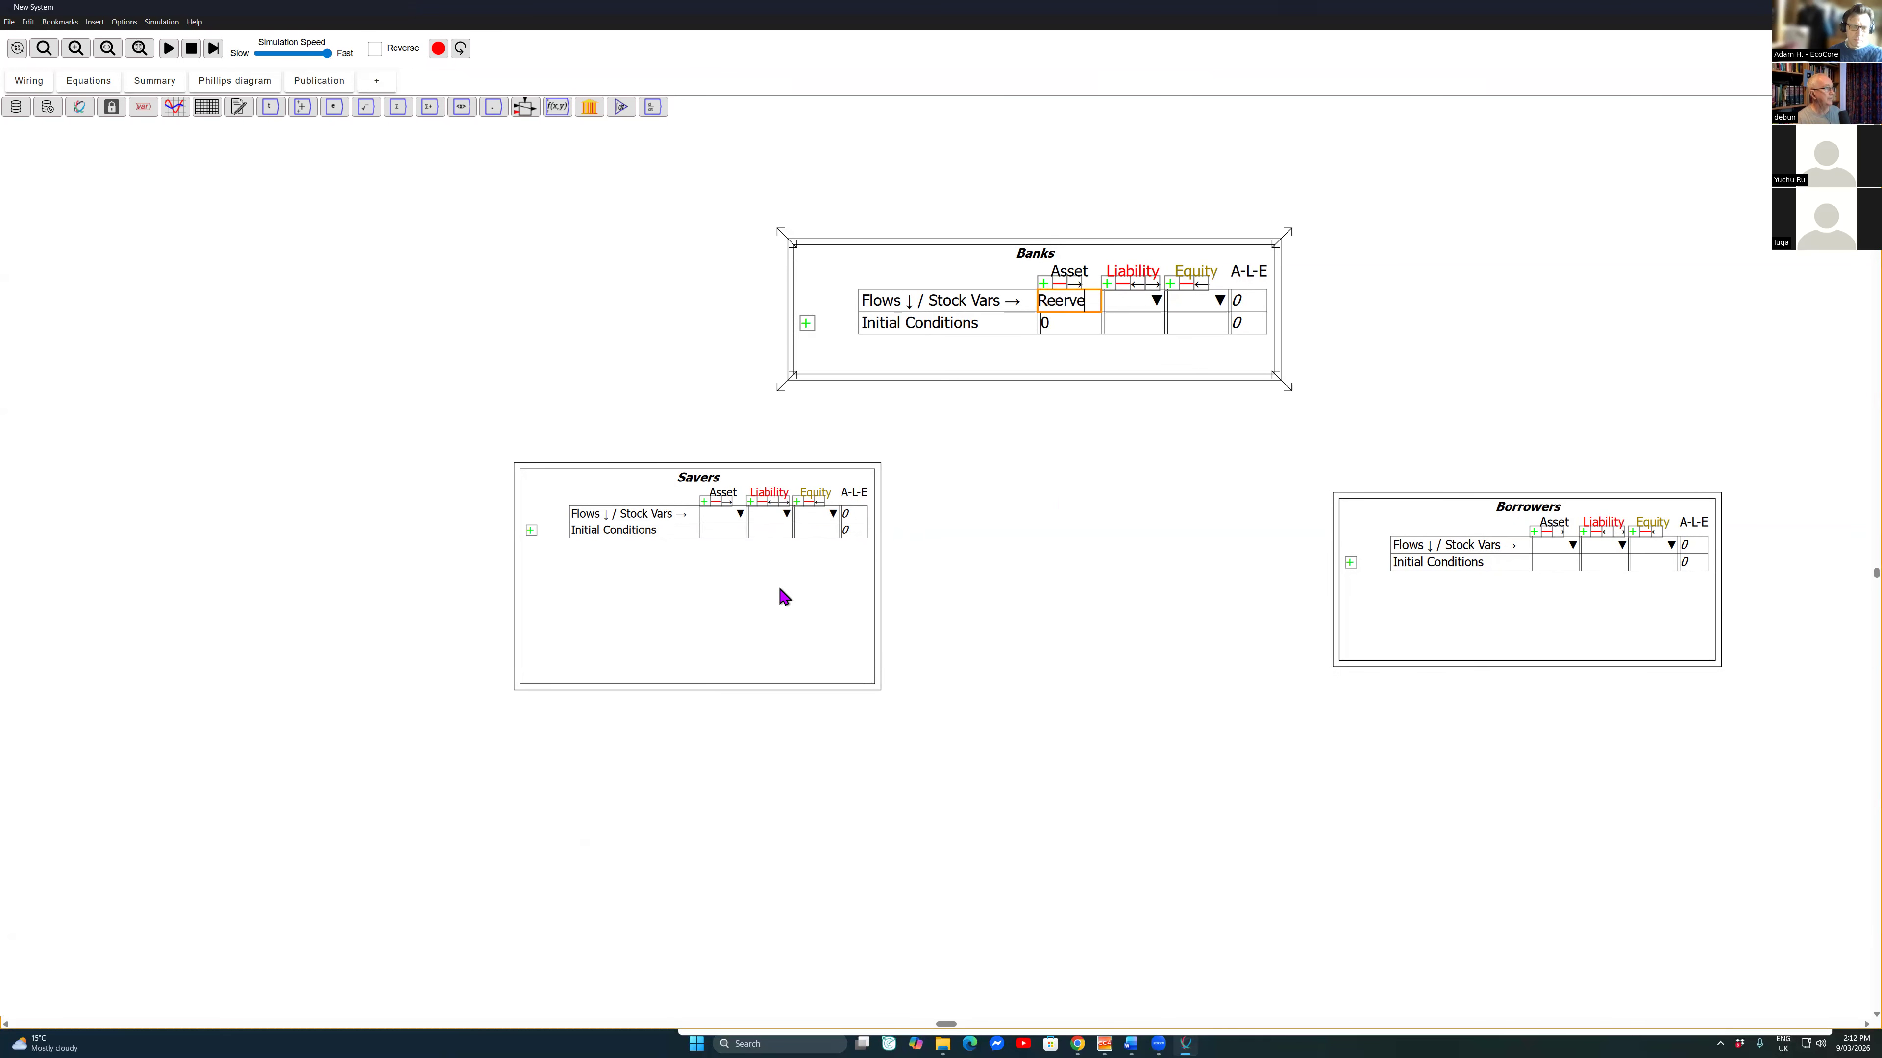
key(BackSpace)
key(BackSpace)
key(BackSpace)
key(BackSpace)
text(serves)
key(Return)
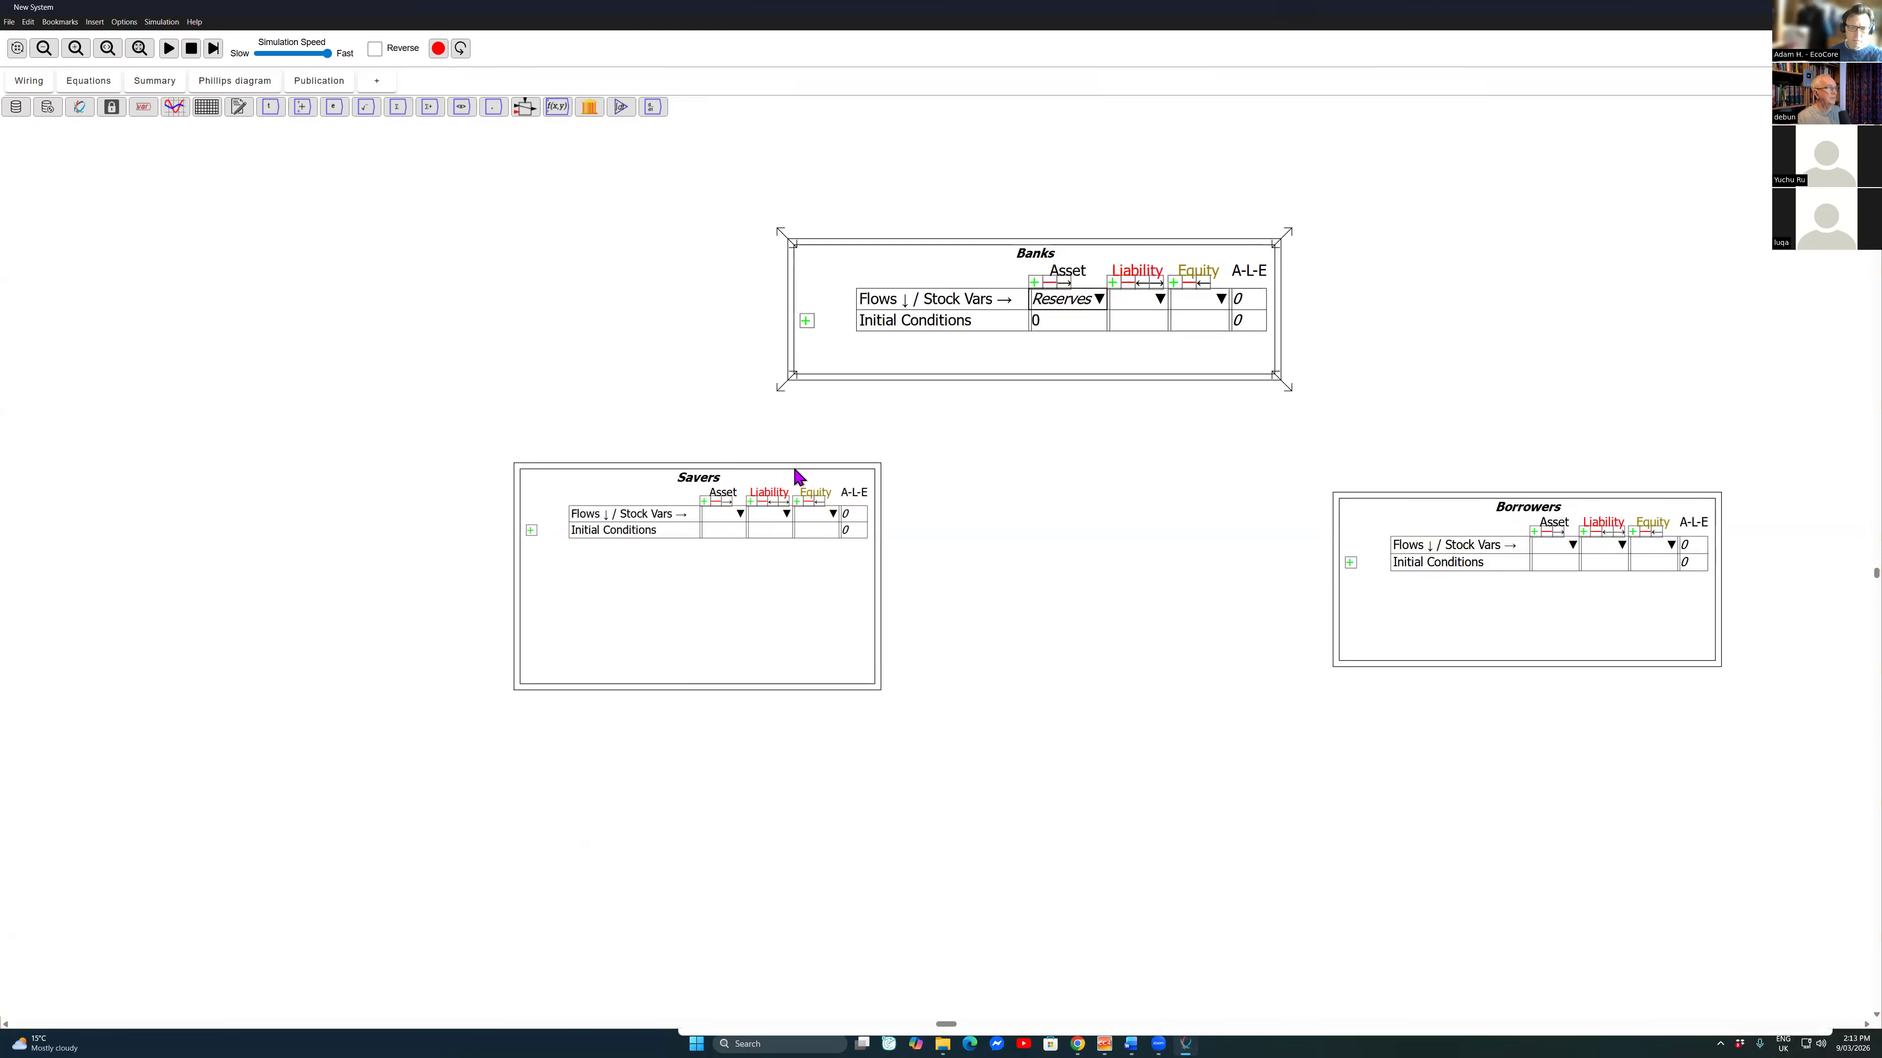
Step: Name the first liability column of the Banks table Savers
key(Tab)
key(Return)
text(Savers)
key(Return)
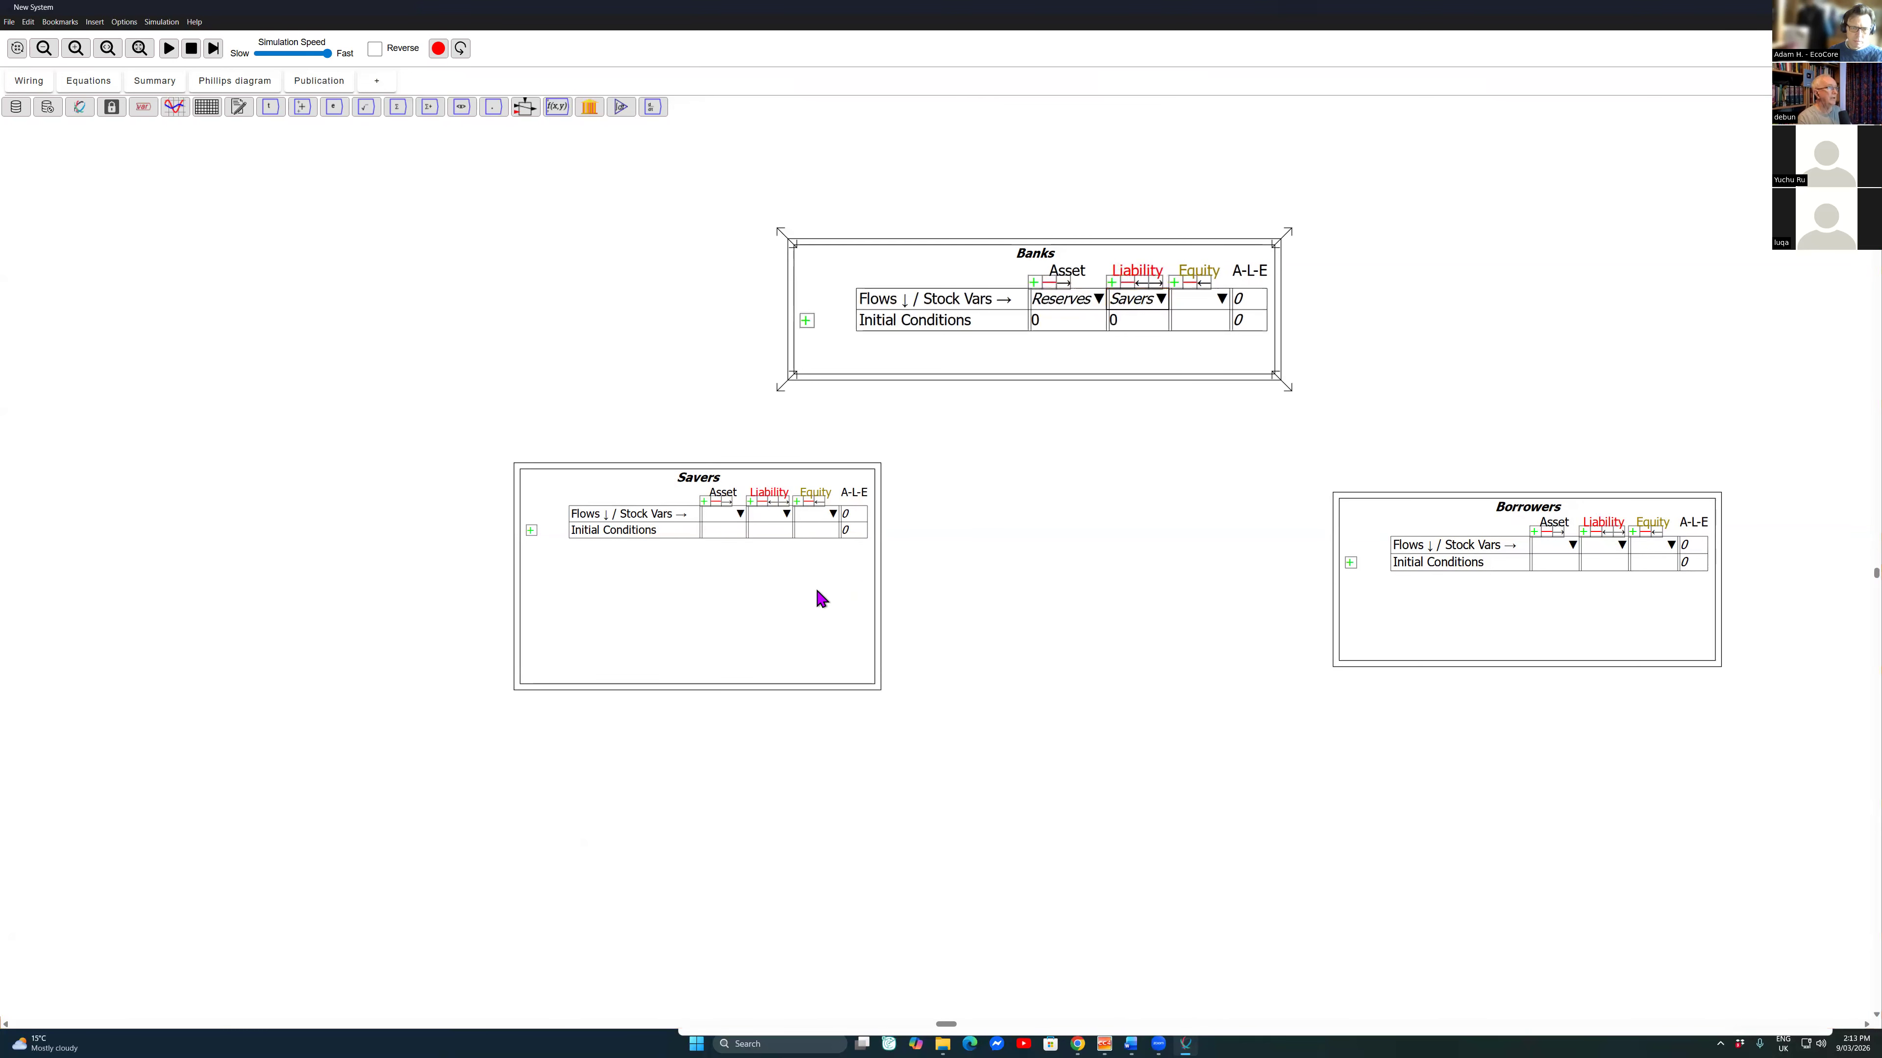
Step: Add a second liability column to the Banks table and name it Borrowers
key(Up)
key(Return)
key(Down)
key(Return)
text(Bo)
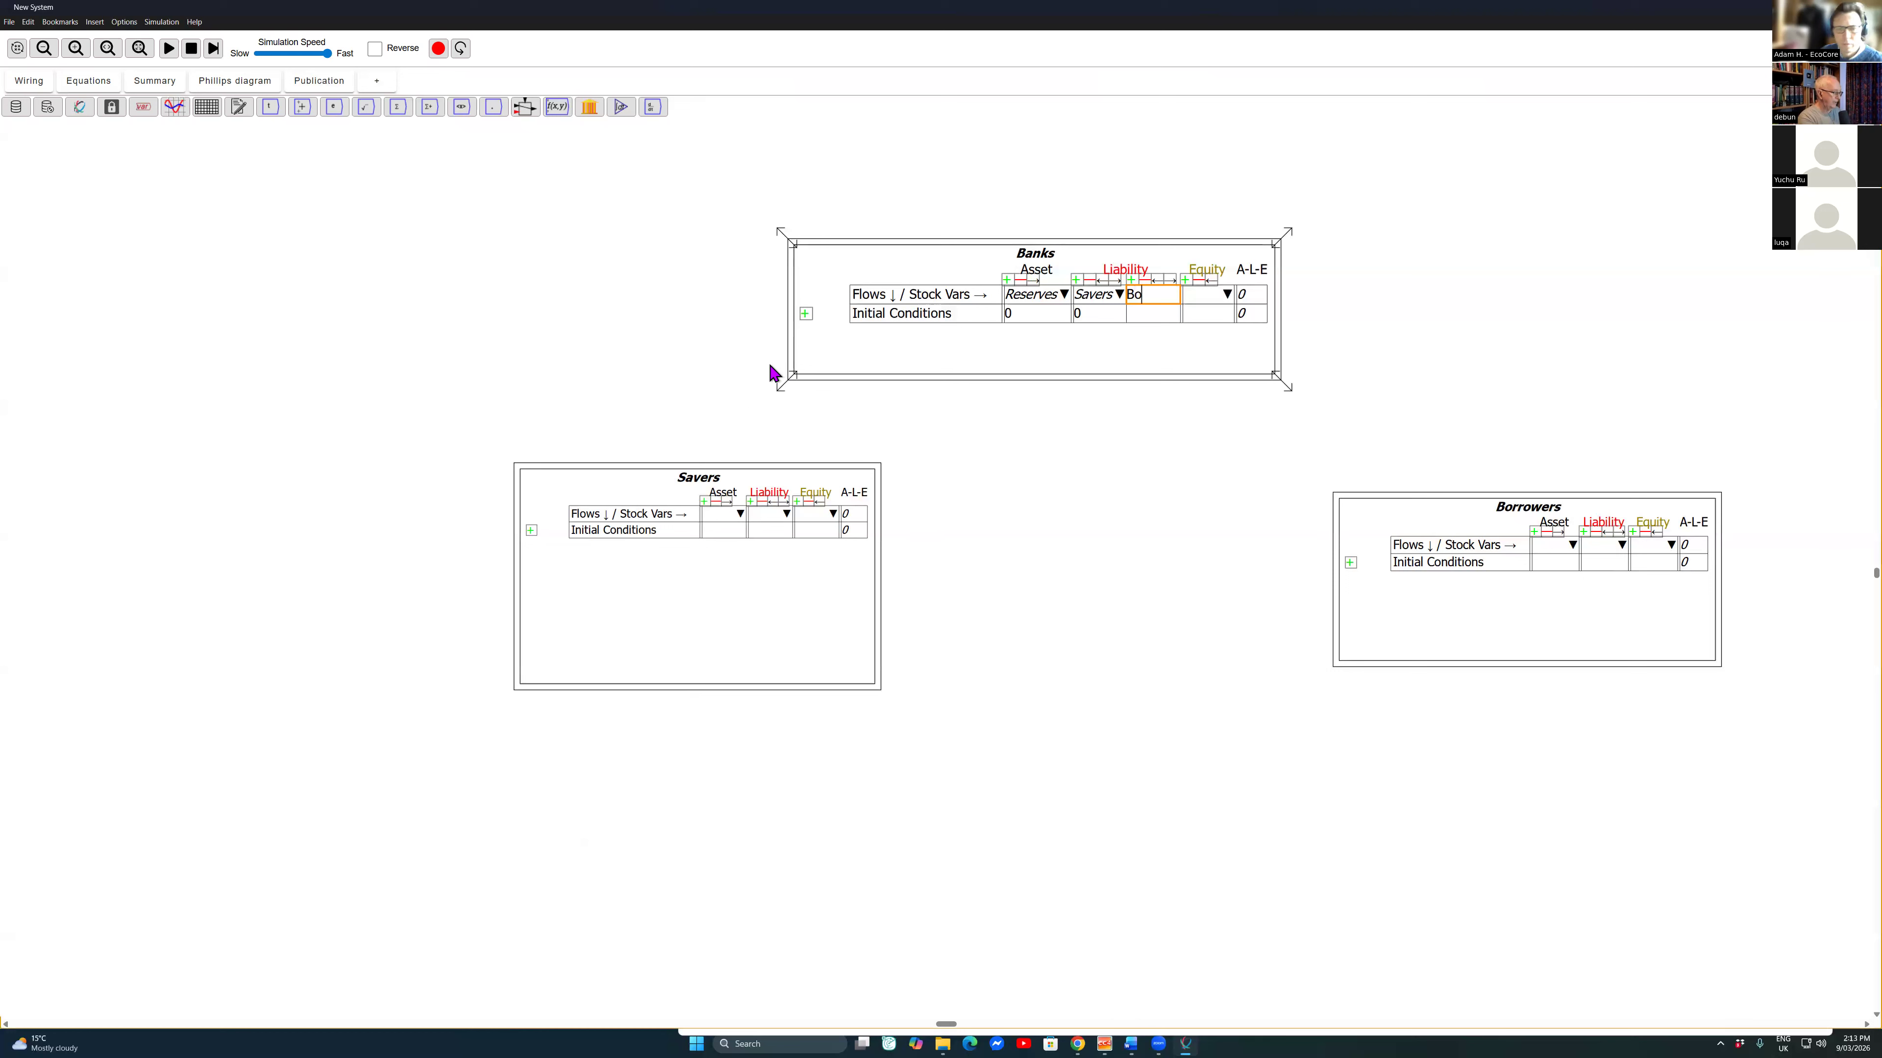
text(rrowers)
key(Return)
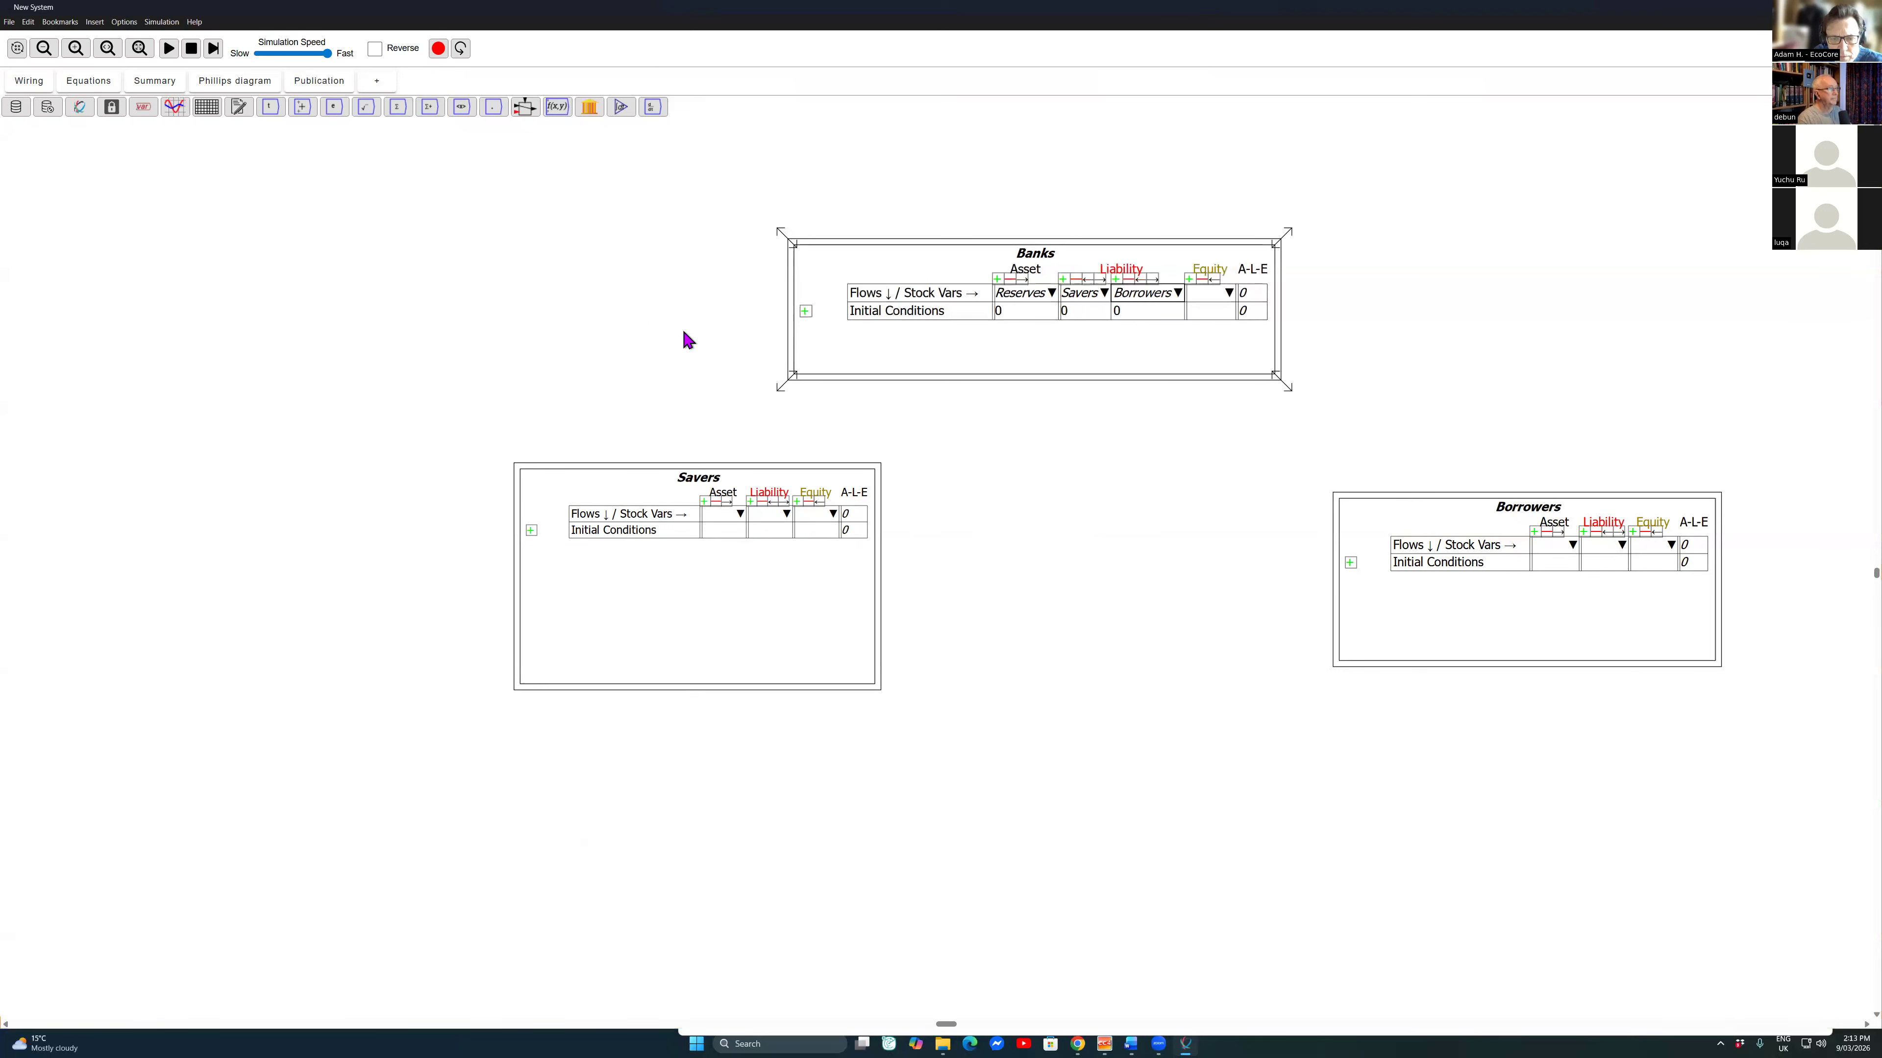
Step: Name the equity column of the Banks table Banks_E
key(Right)
key(Return)
text(Banks_E)
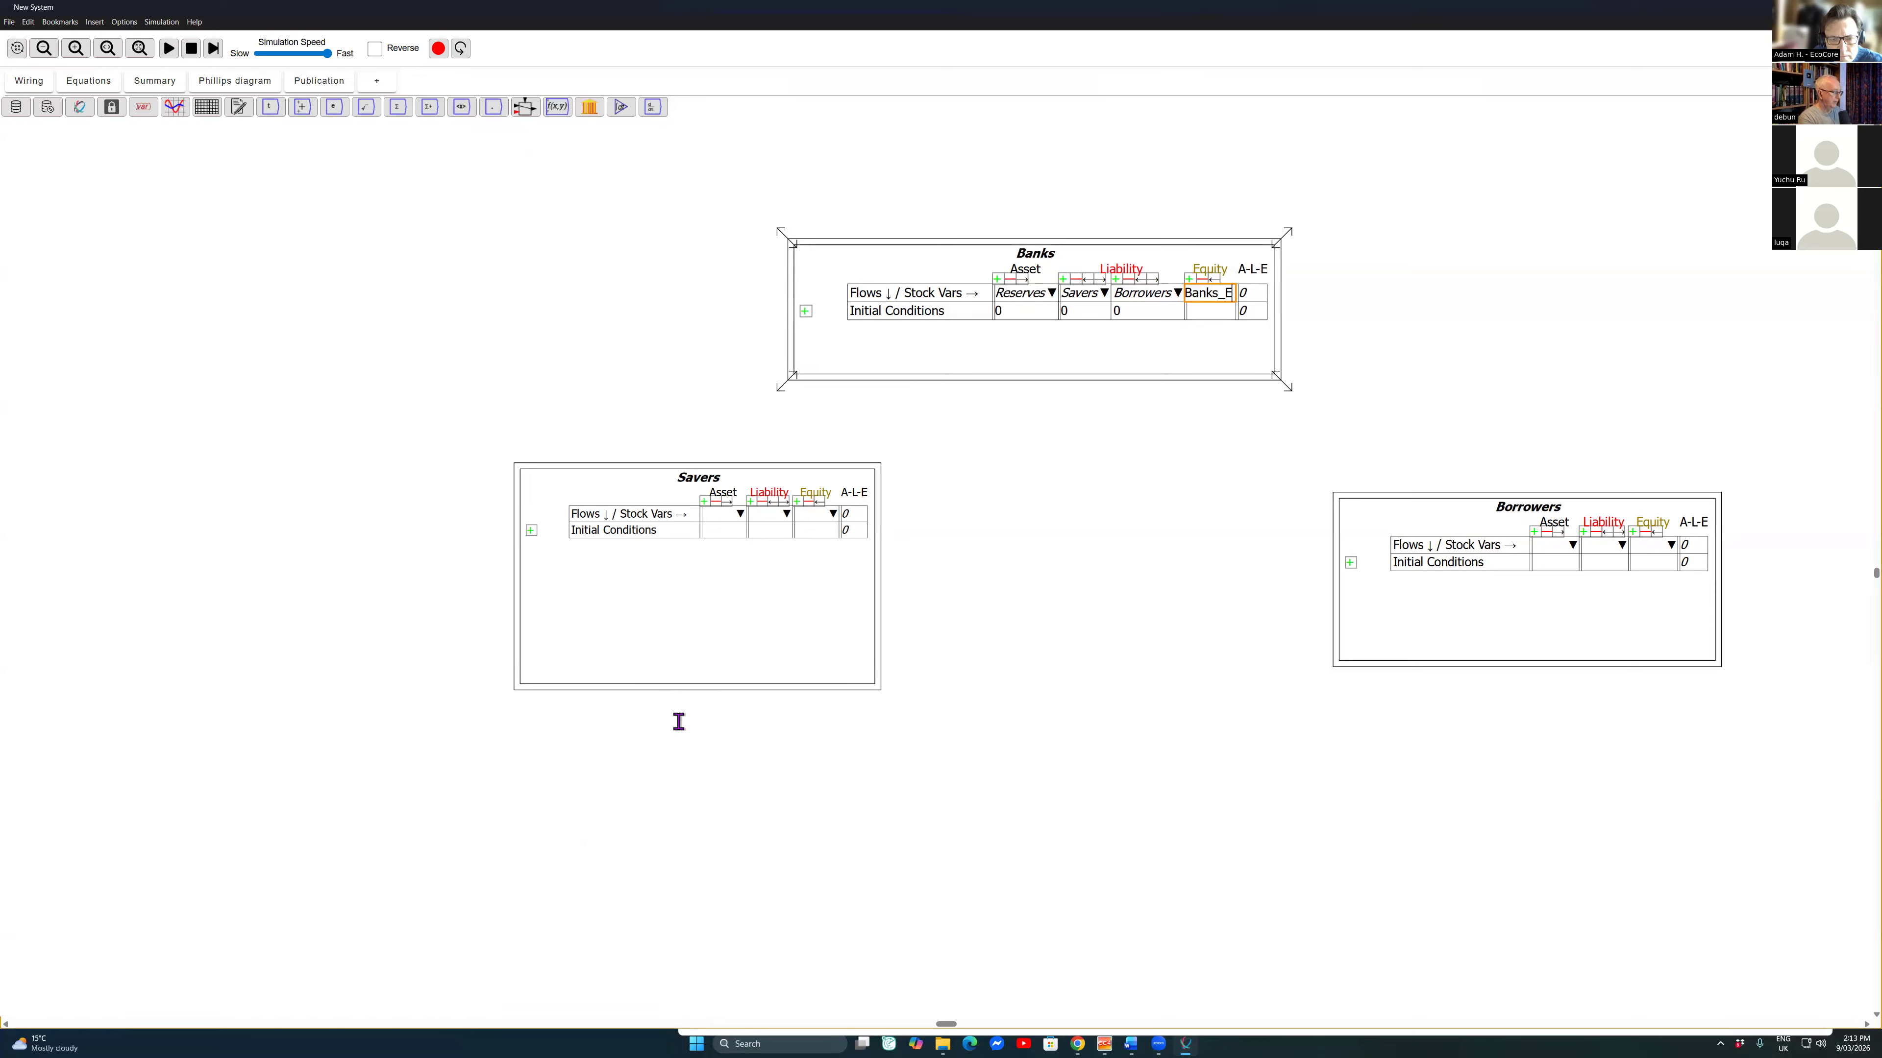
key(Return)
Step: Set the initial condition of Reserves in the Banks table to 100
key(Left)
key(Left)
key(Left)
key(Left)
key(Down)
key(Right)
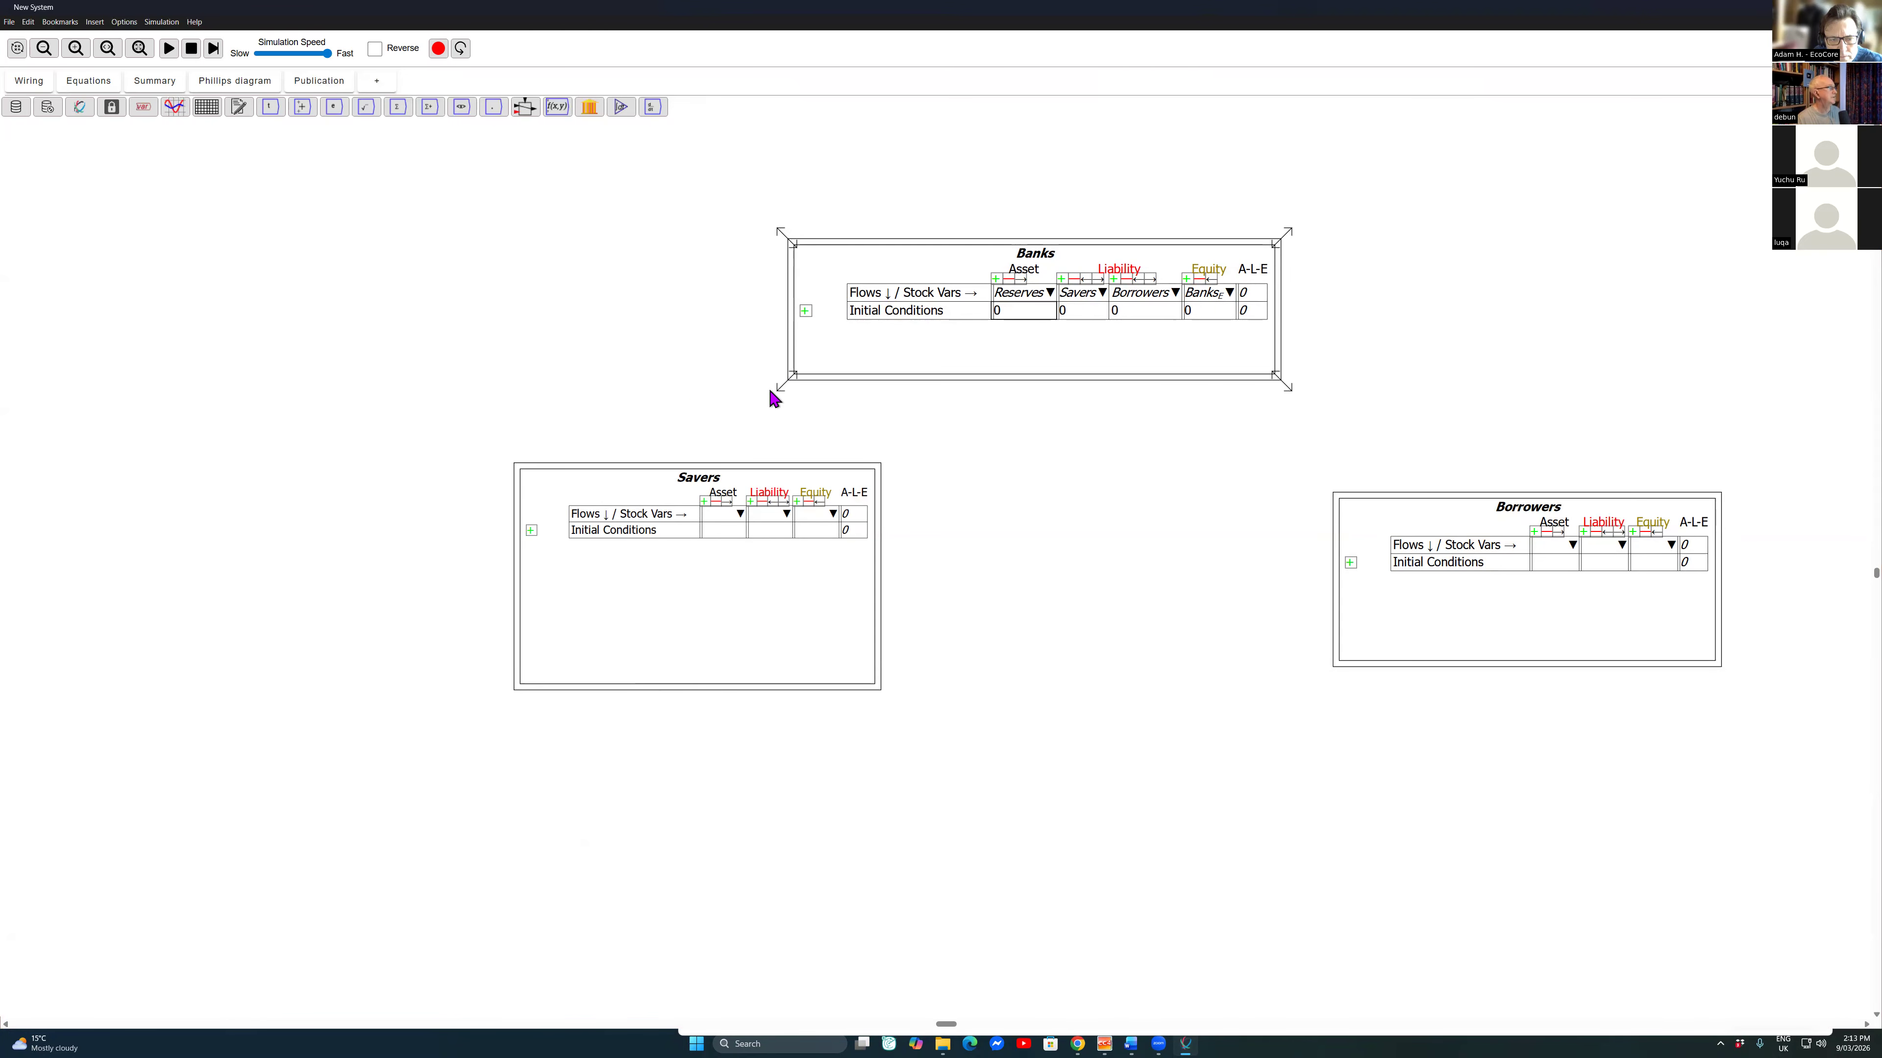
click(104, 81)
key(Down)
text(100)
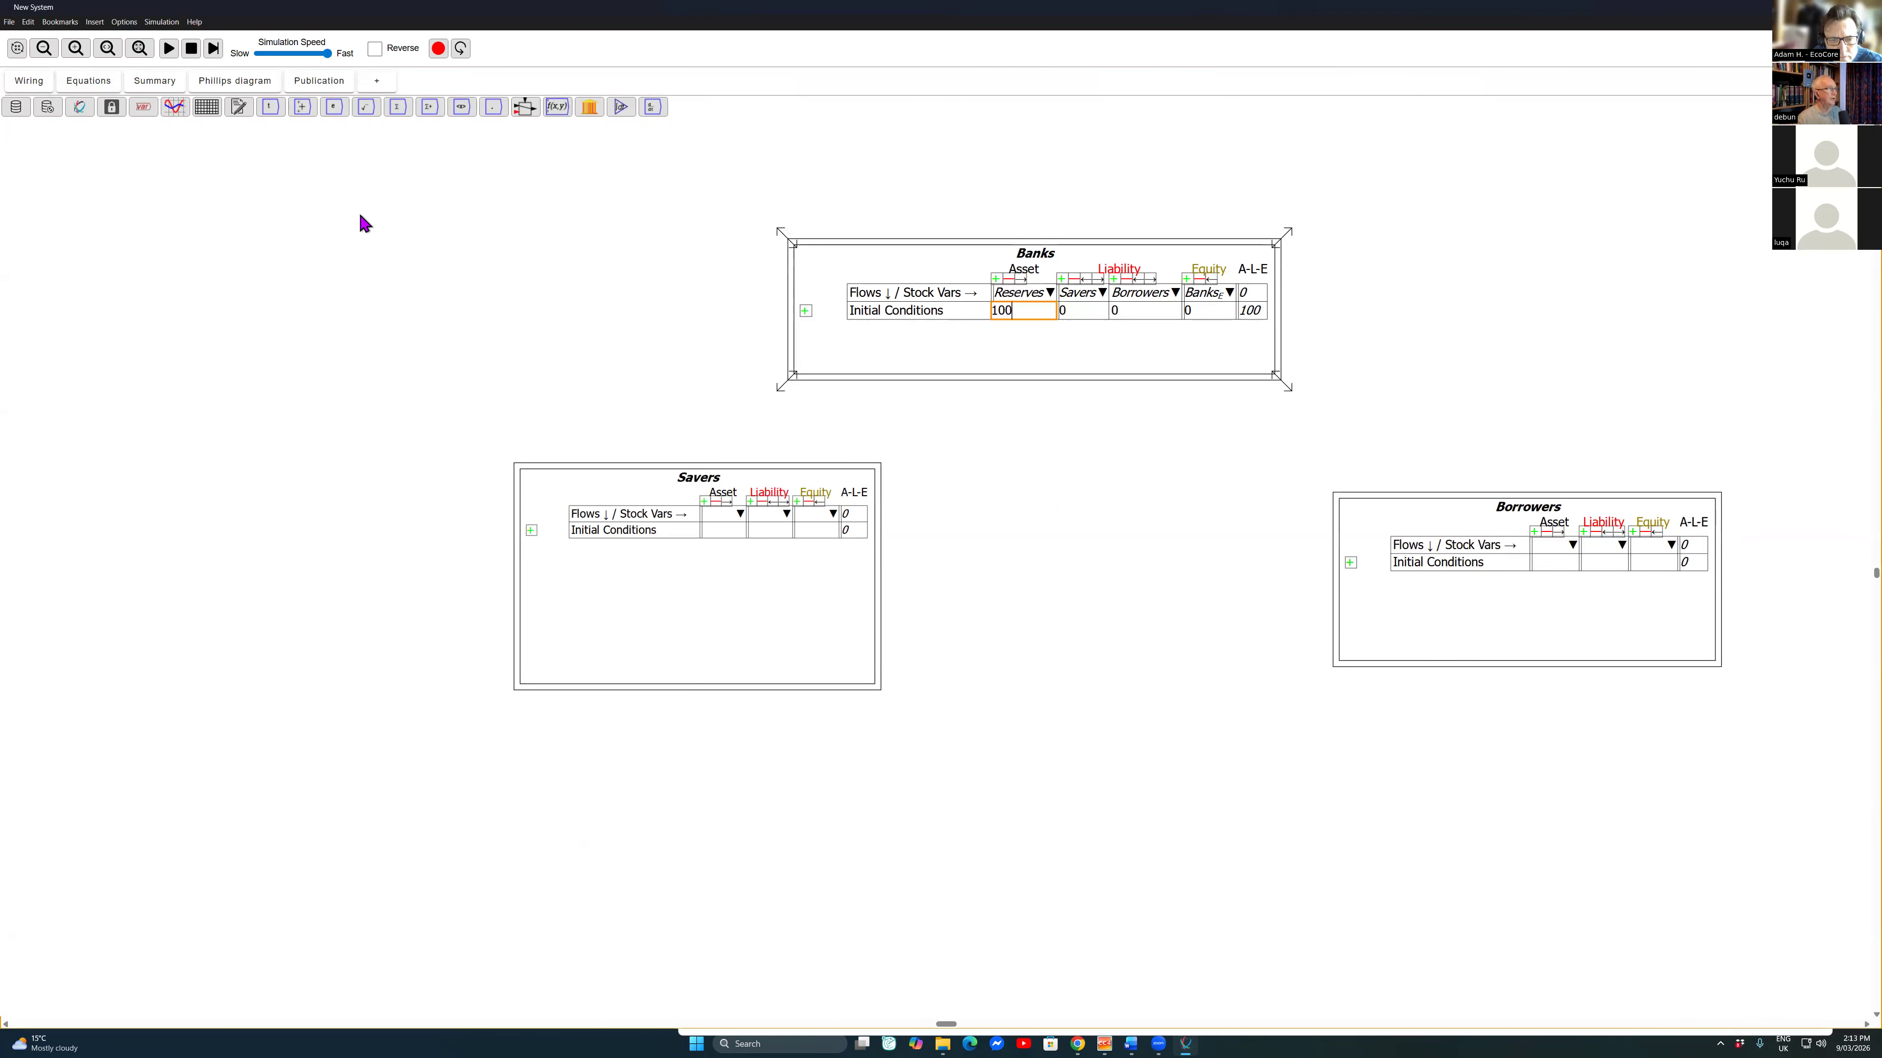
Step: Set the Banks table's initial conditions to 60 for Savers and 30 for Borrowers
key(Tab)
key(BackSpace)
text(60)
key(Tab)
key(BackSpace)
text(30)
right_click(1203, 307)
right_click(1194, 313)
click(986, 484)
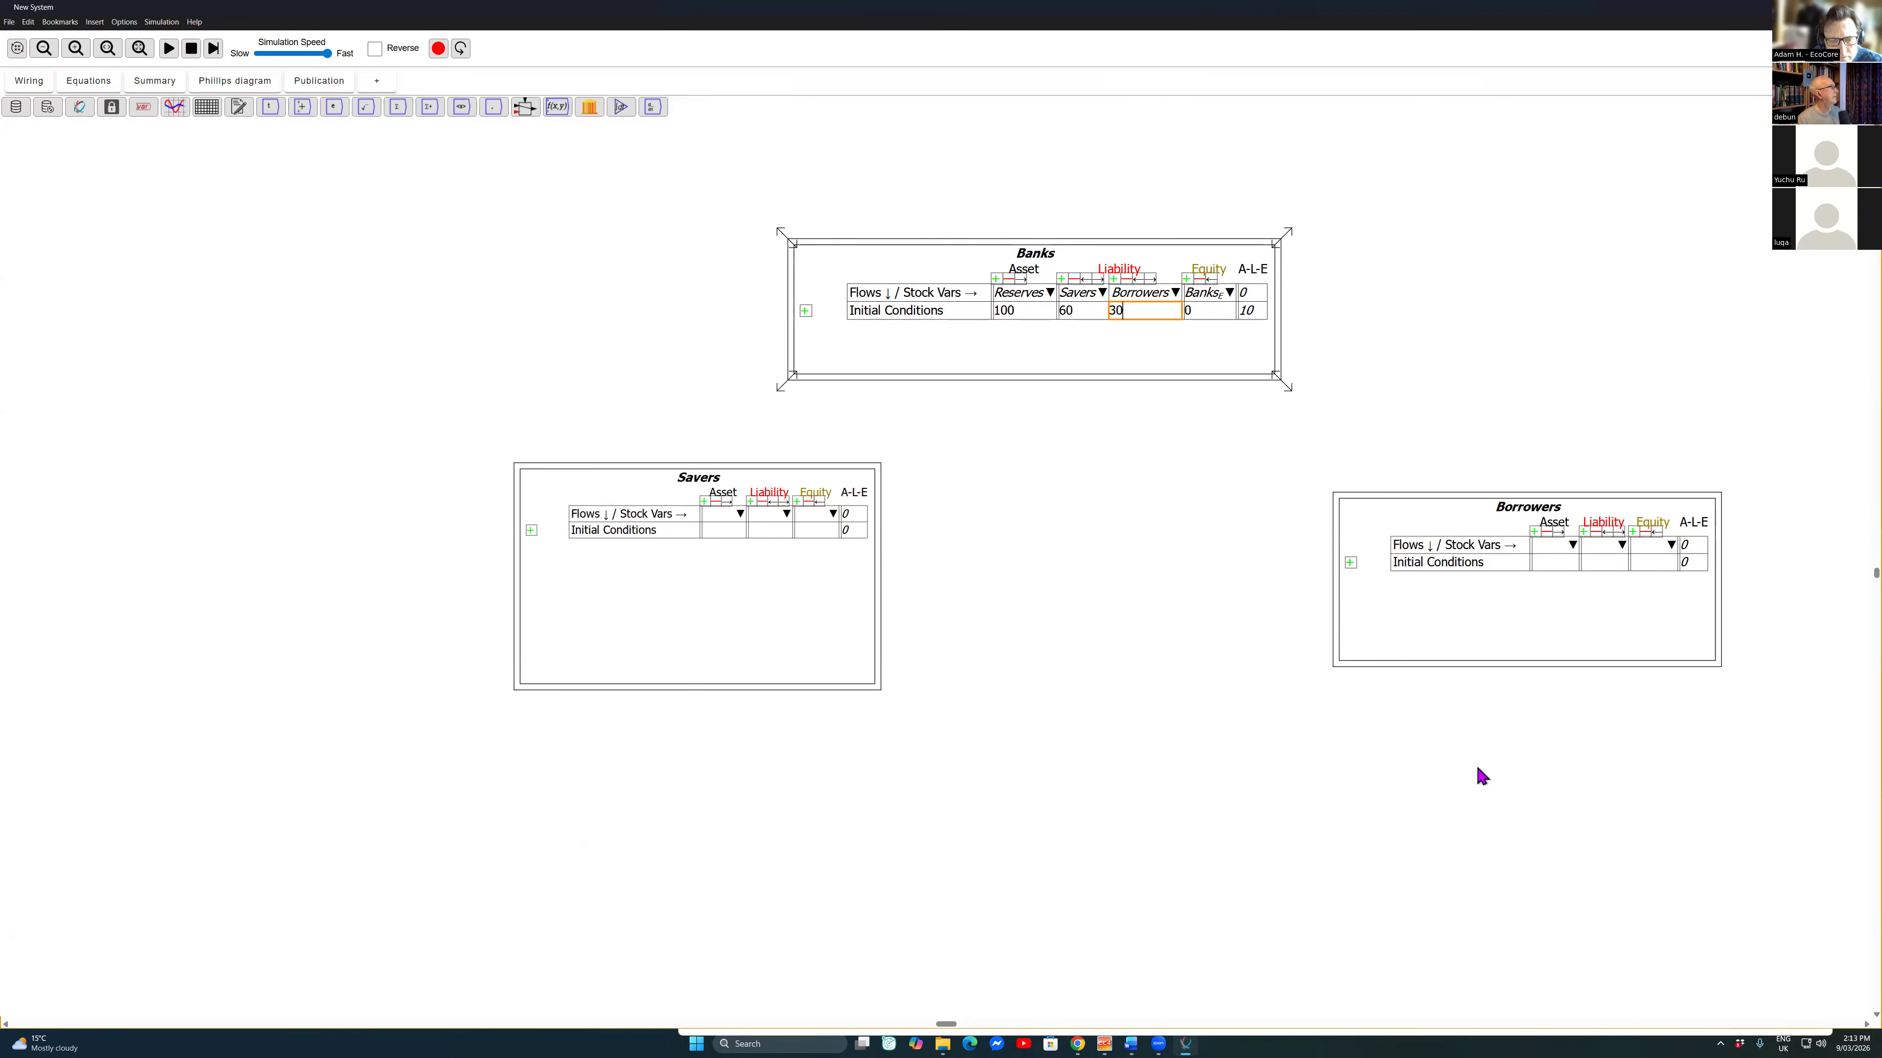
Step: Set the initial condition of Banks_E to 10 and add a flow row named Lend Money to the Banks table
click(88, 81)
click(29, 81)
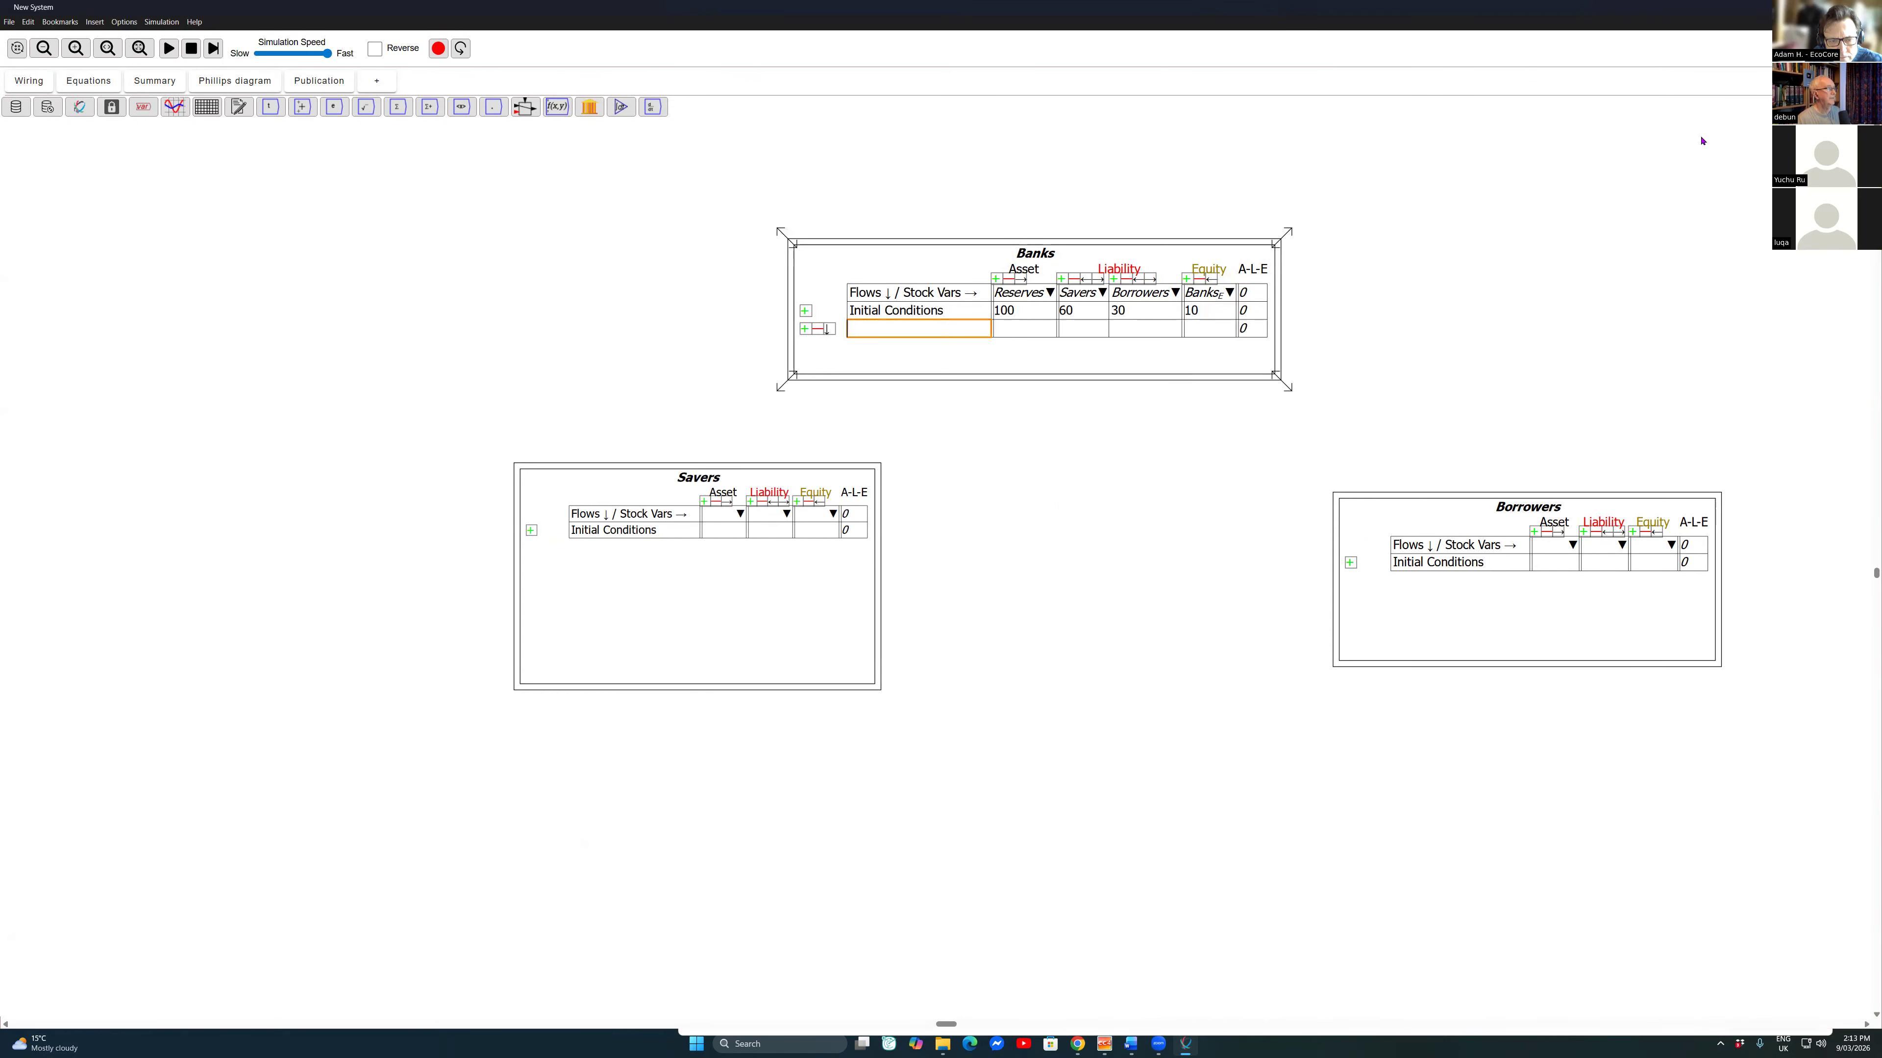
text(end Money)
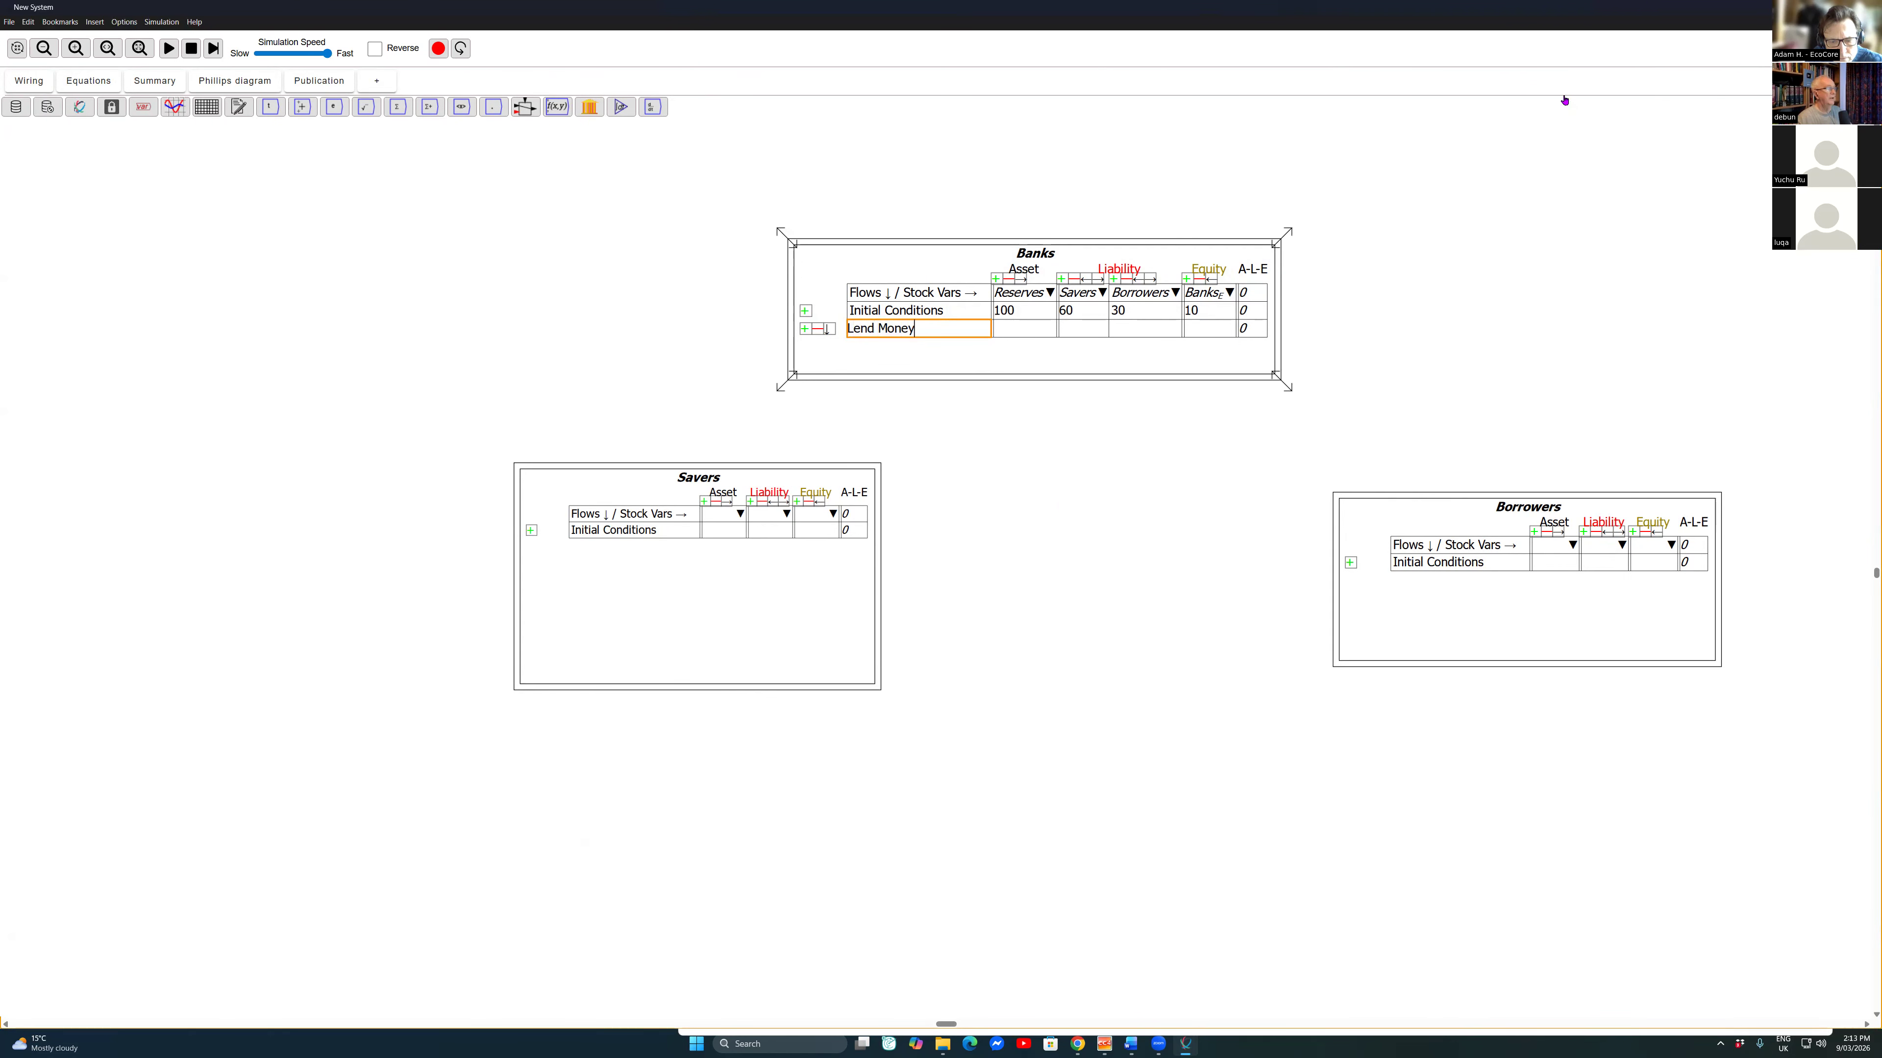
key(Return)
Step: Fill the Lend Money row of the Banks table with -Lend under Savers and Lend under Borrowers
text(-)
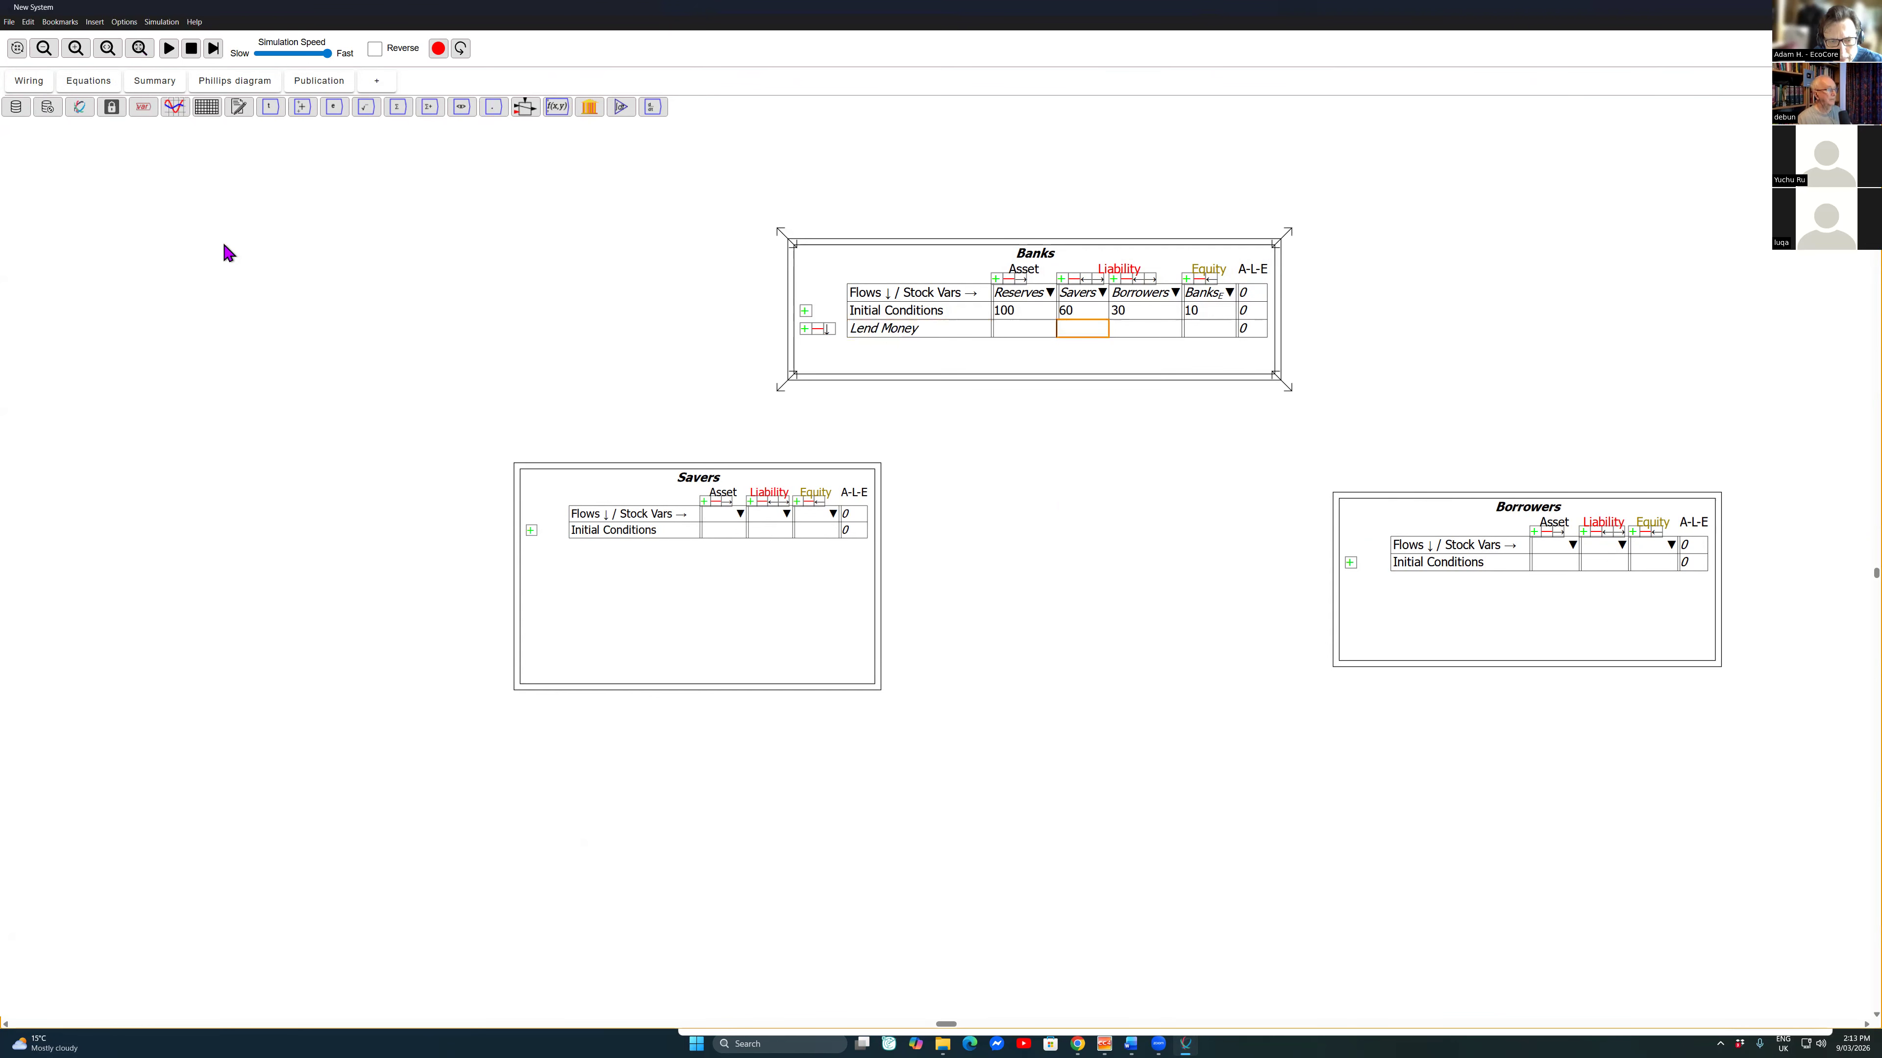
text(Lend)
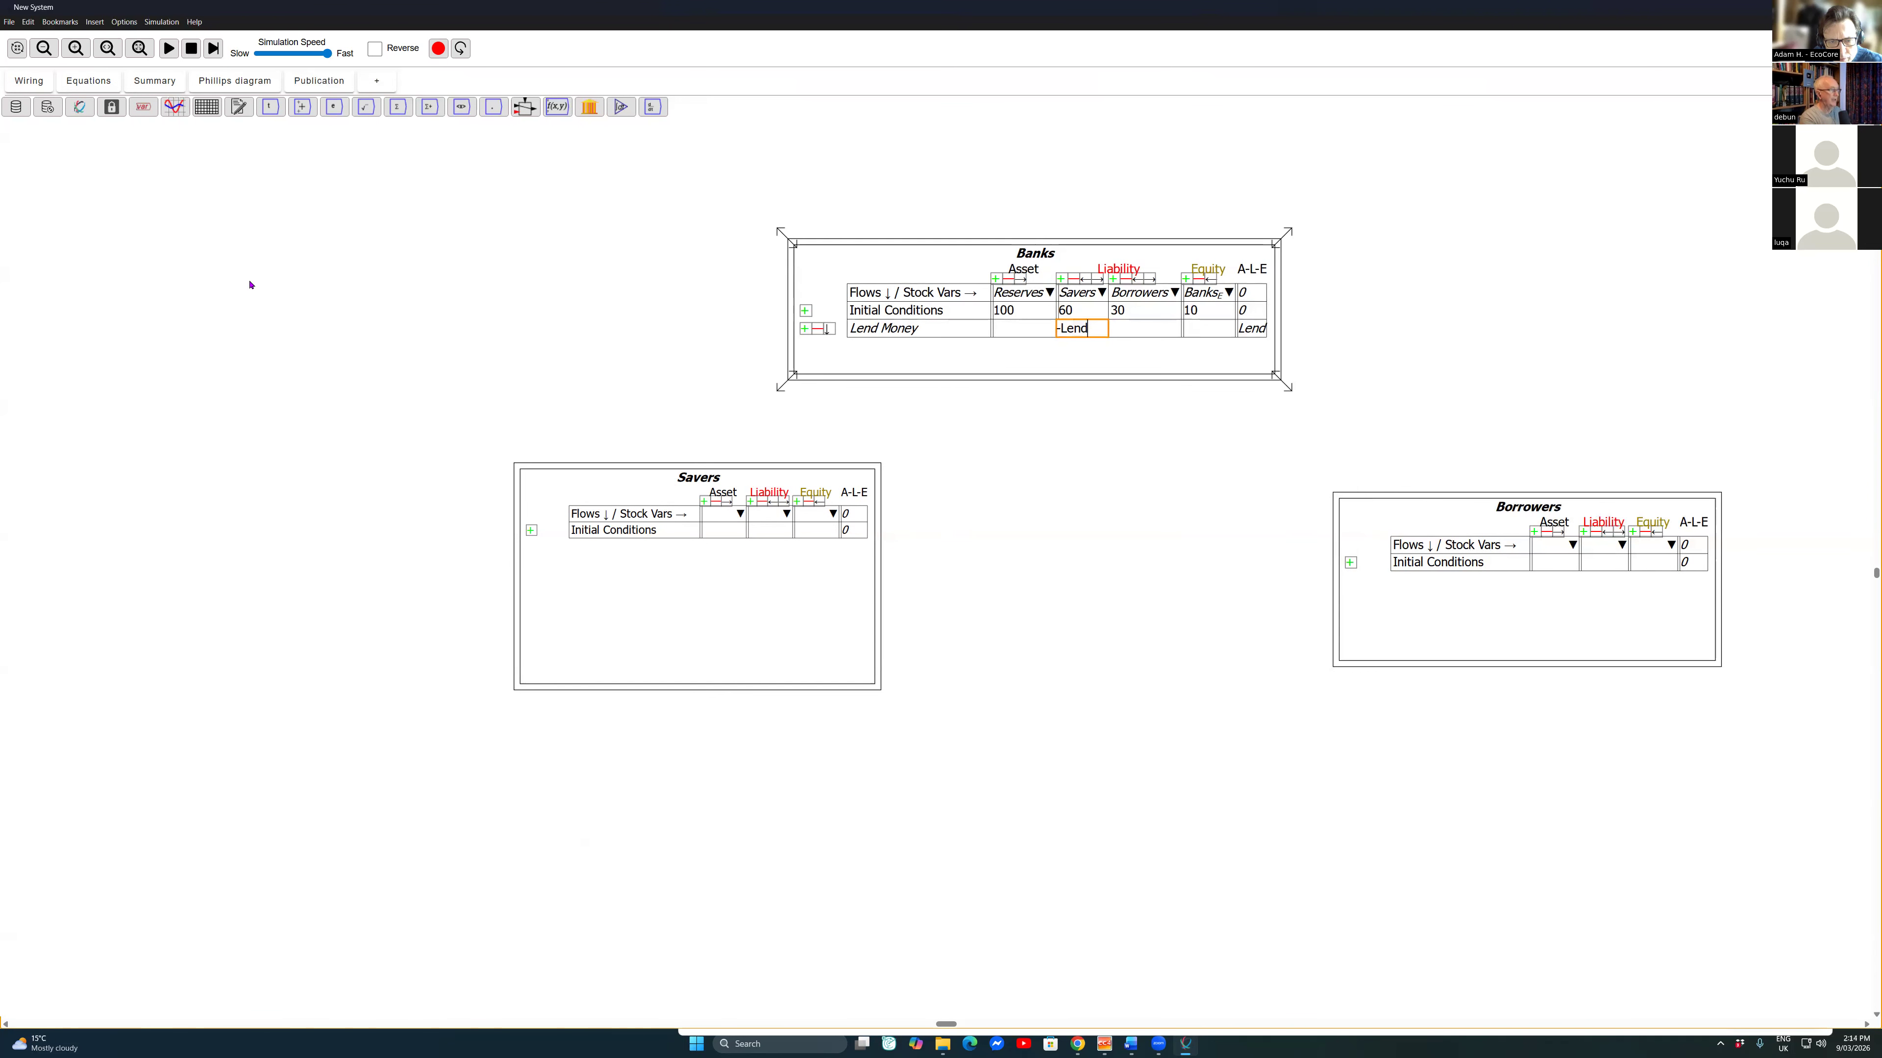
key(Tab)
text(Lend)
key(Return)
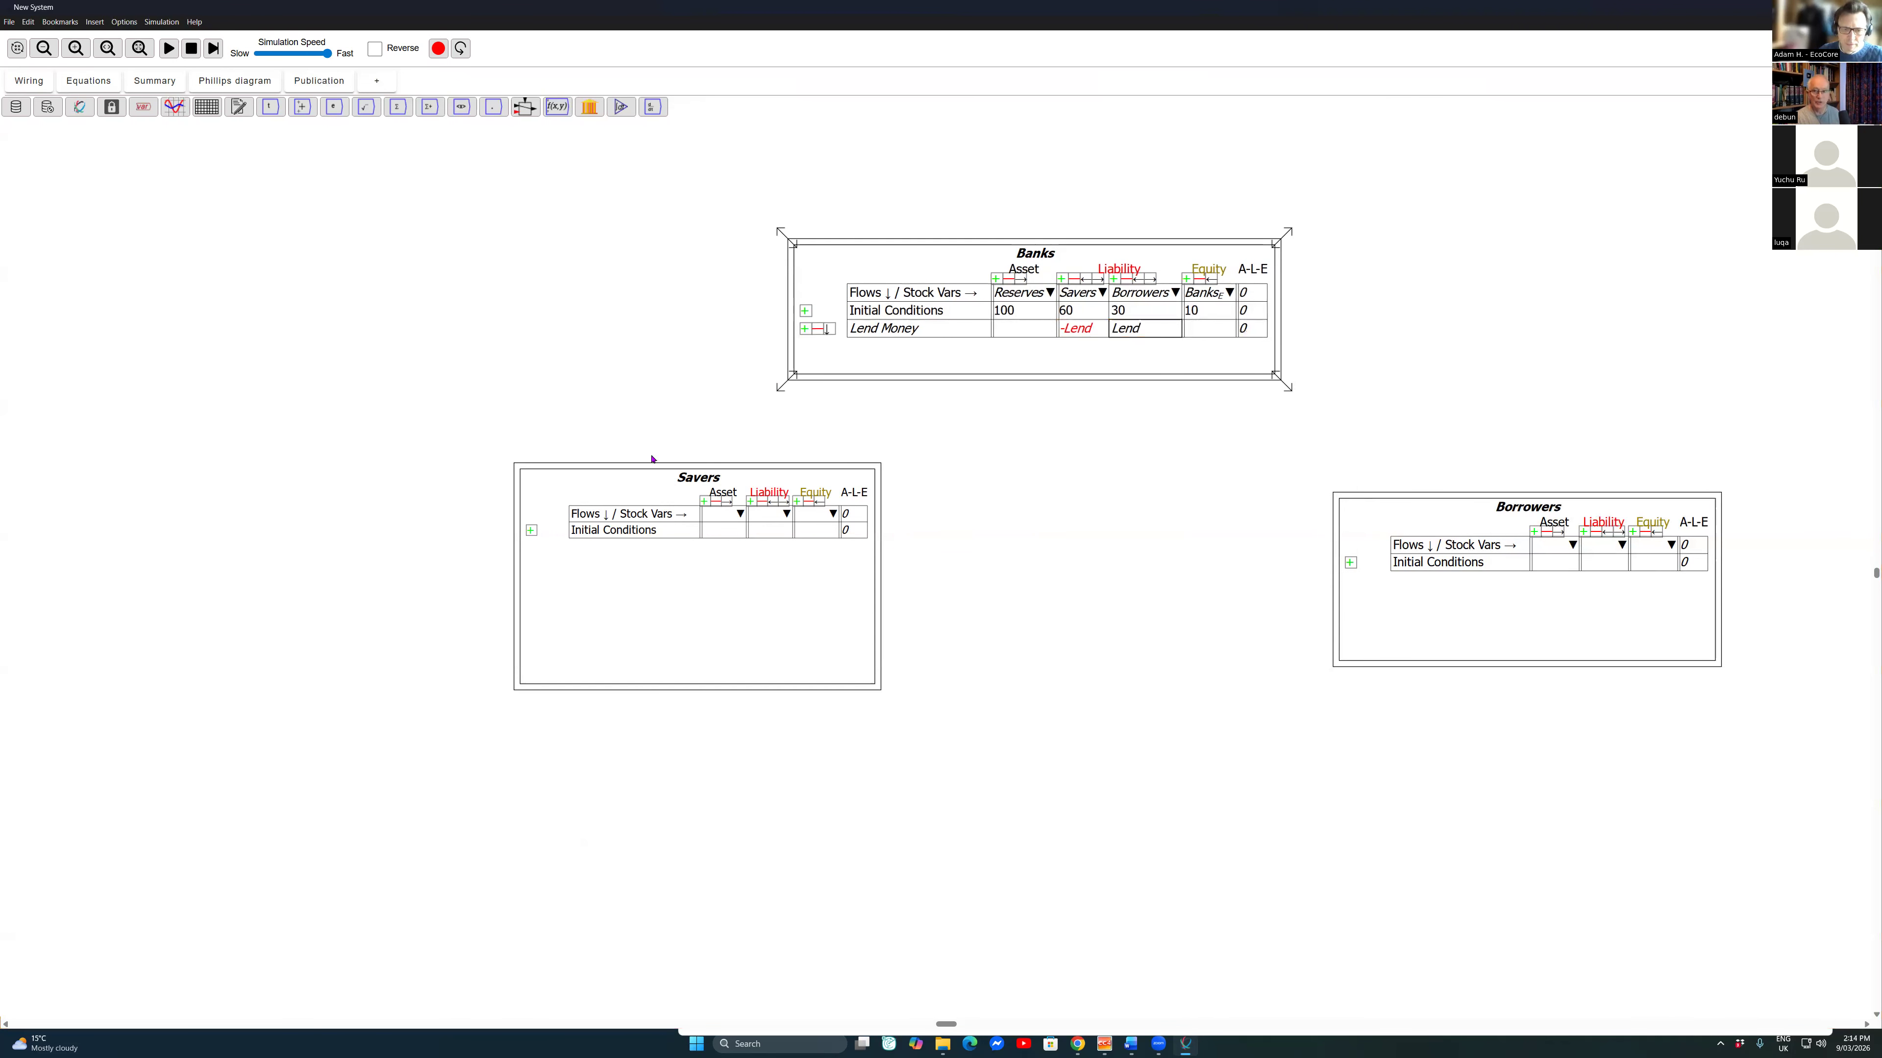
Step: Add a flow row named Pay Interest below Lend Money in the Banks table
key(Down)
key(Down)
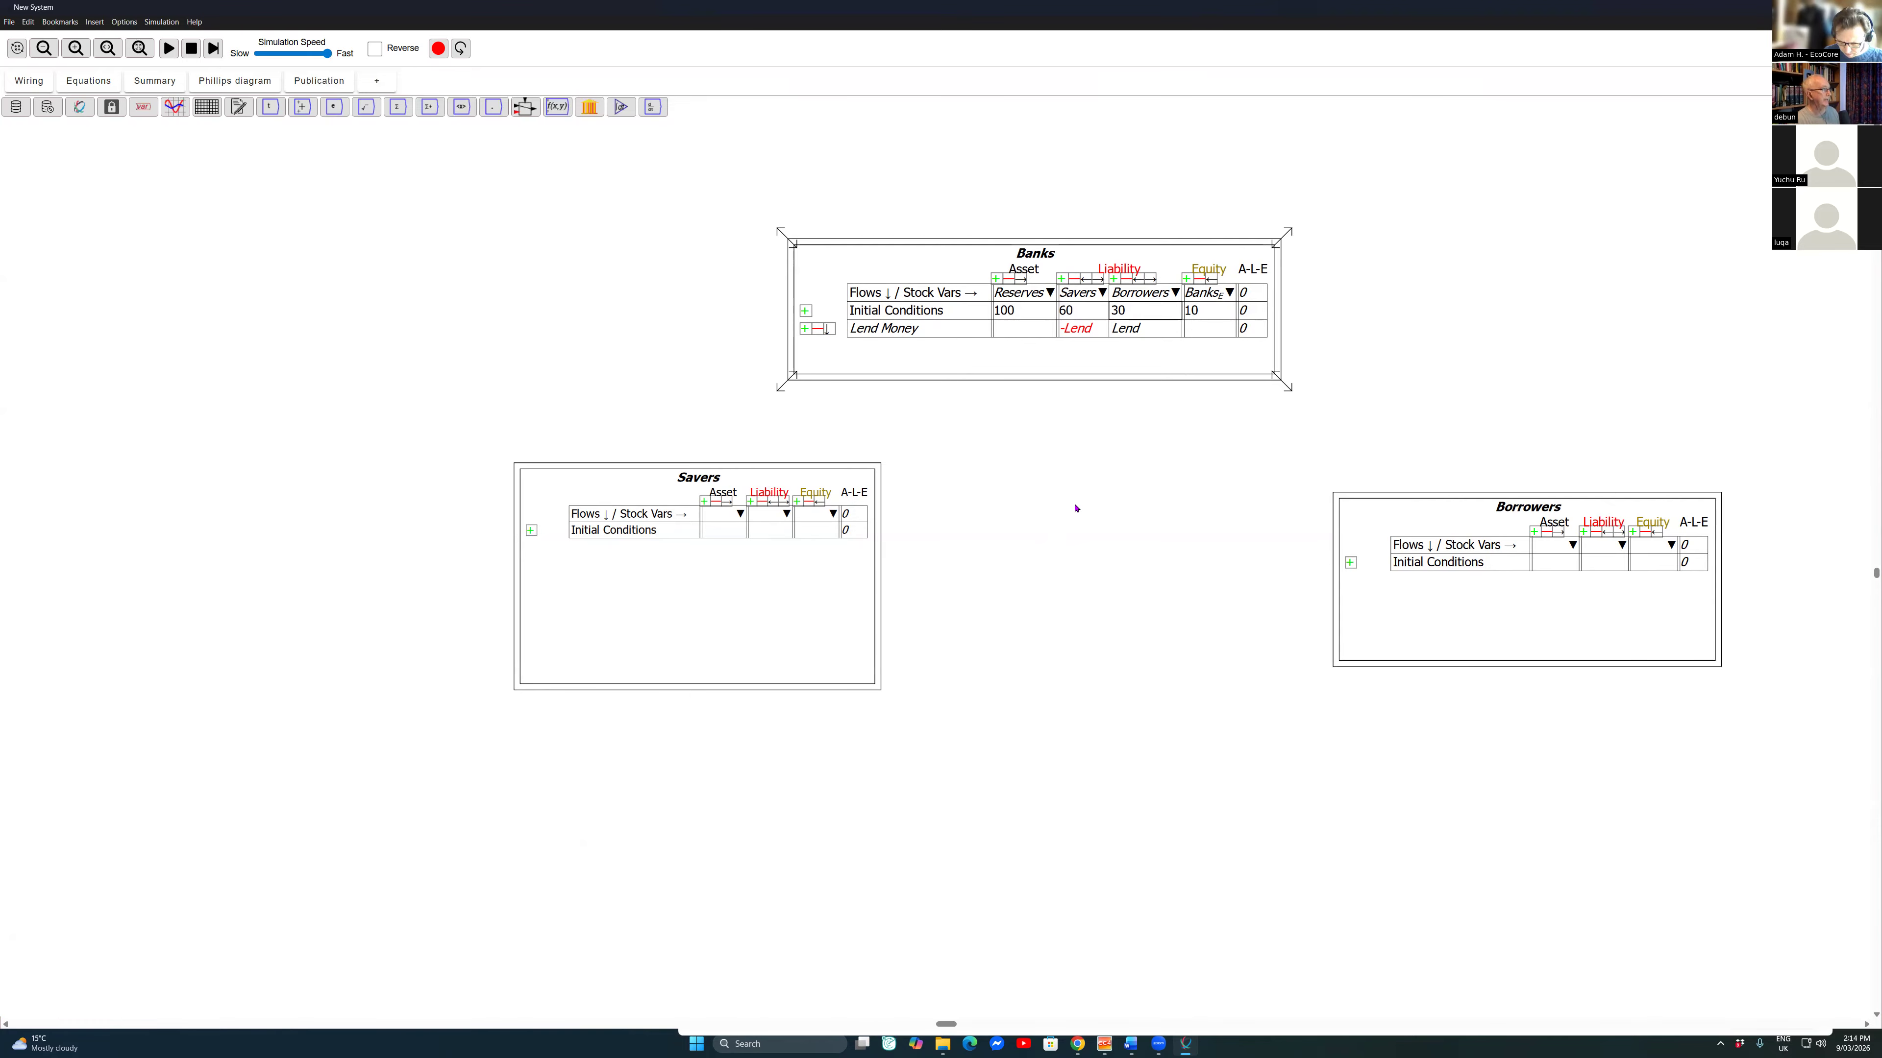
click(85, 81)
click(31, 81)
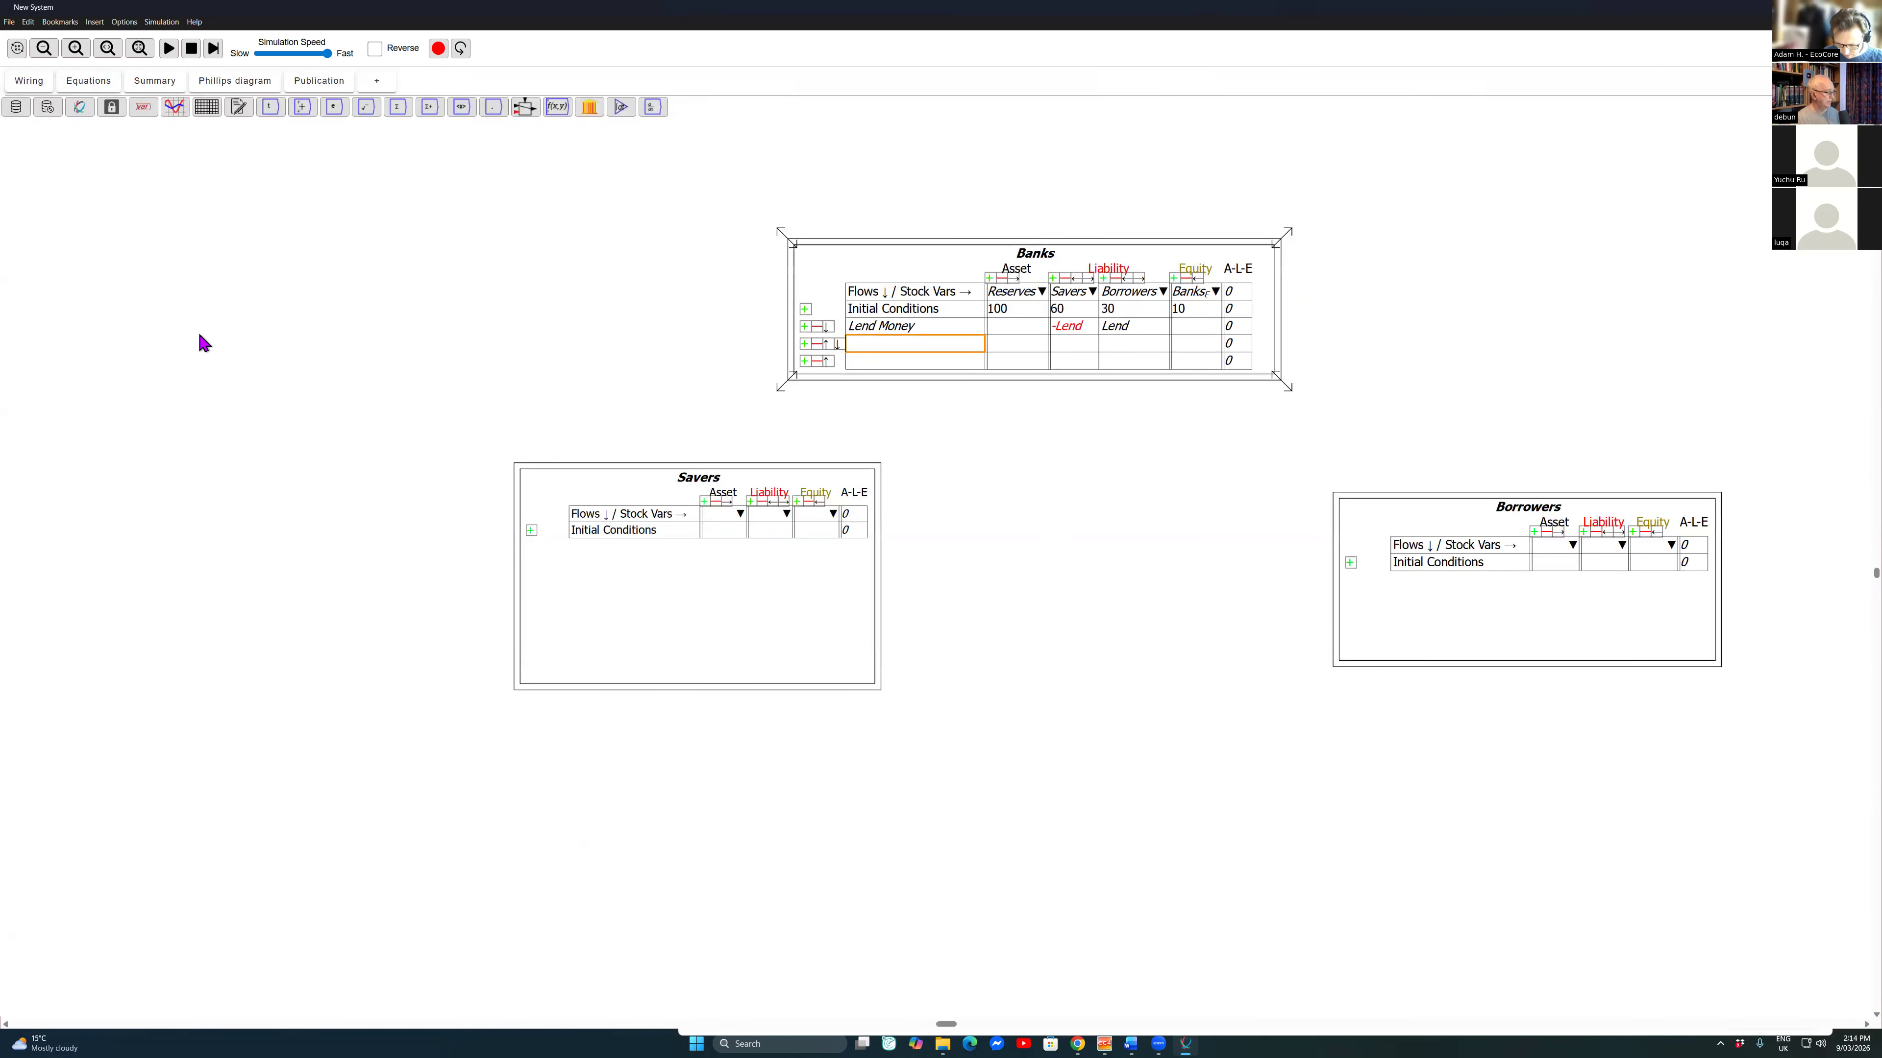
text(Pay Int)
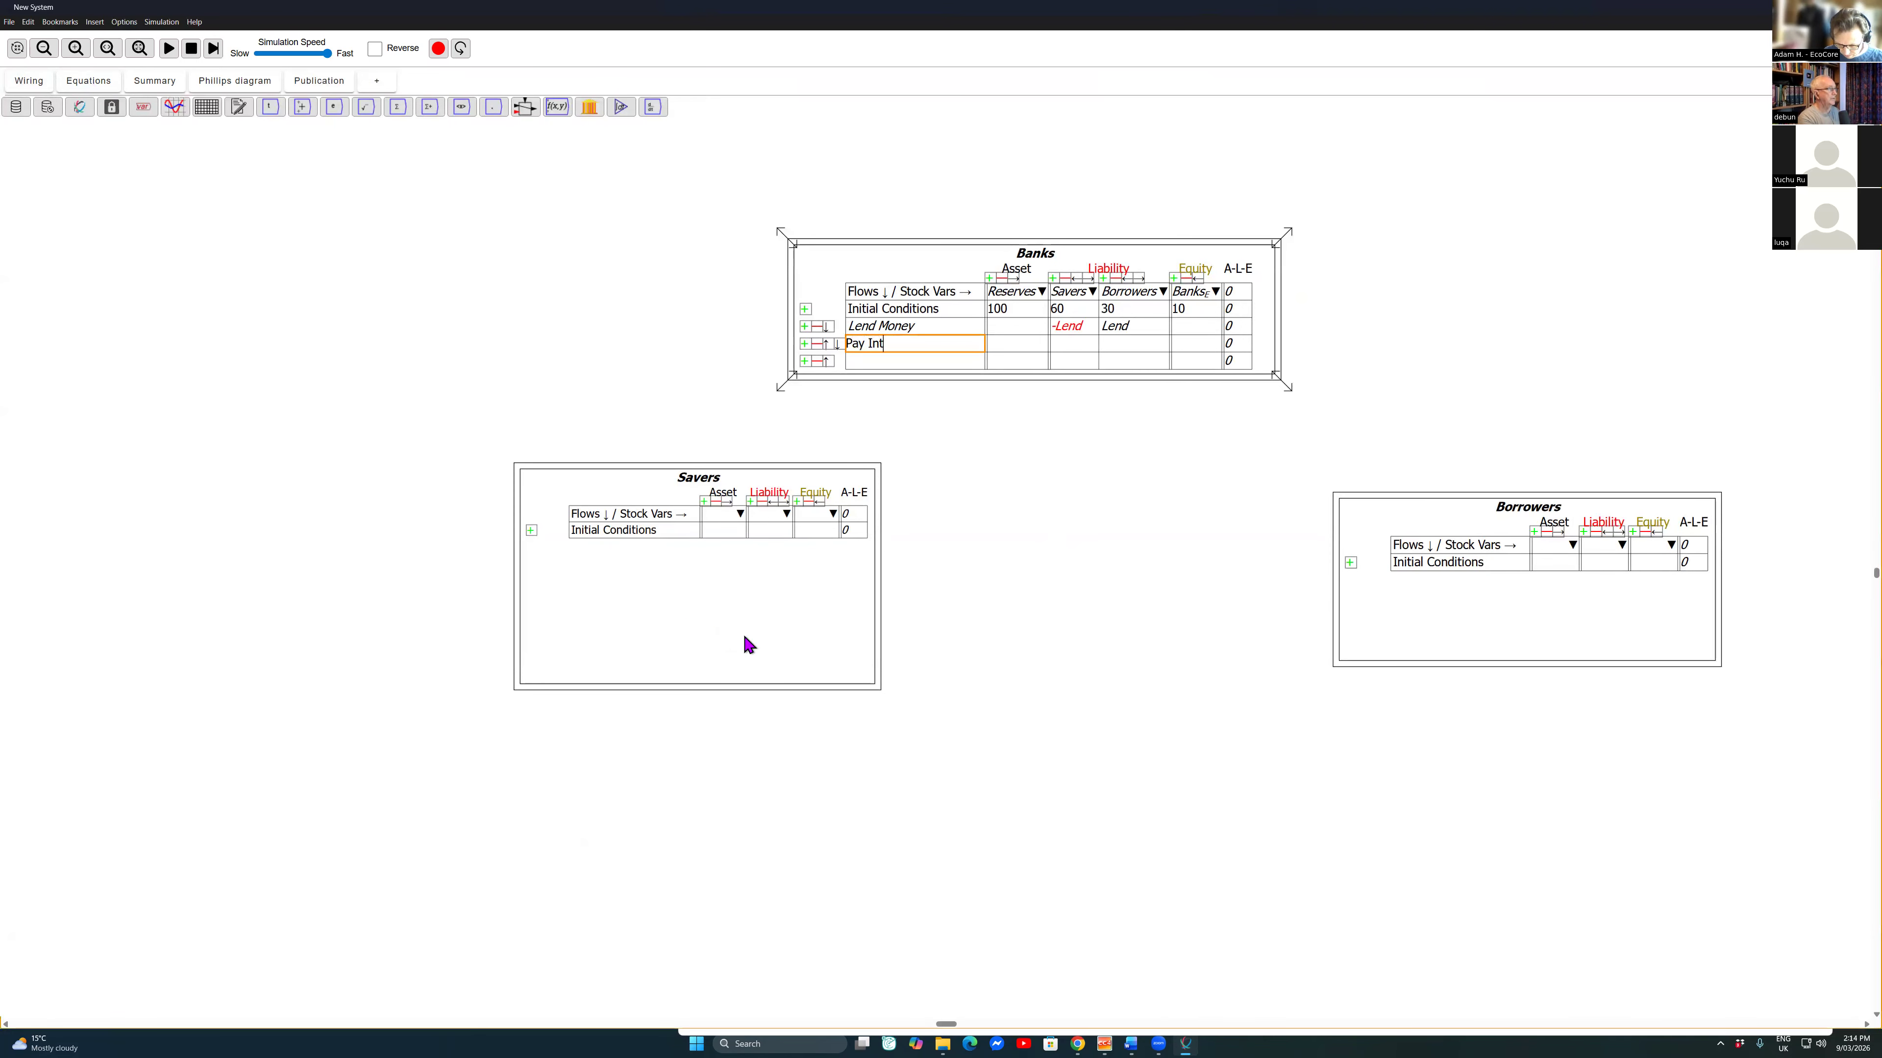
text(erest)
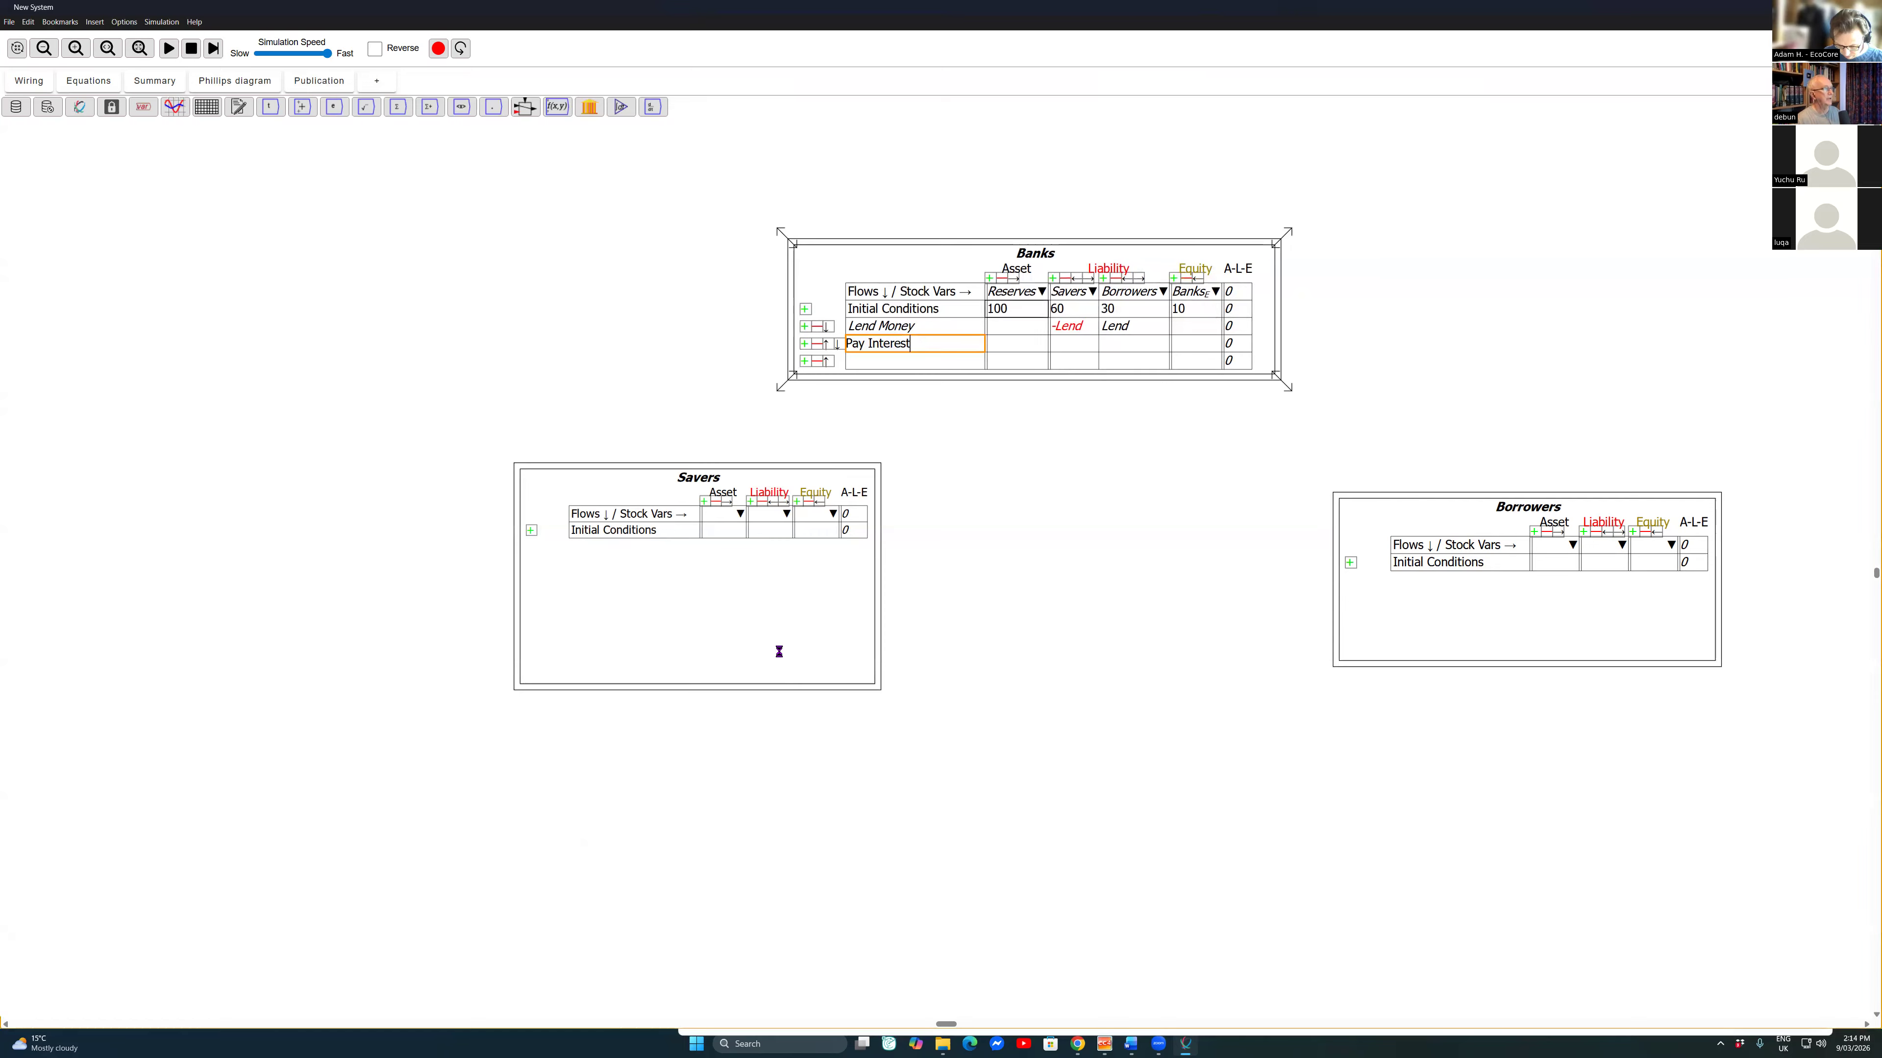
Step: Fill the Pay Interest row of the Banks table with -Interest under Borrowers and Interest under Savers
click(88, 81)
click(29, 81)
click(1133, 344)
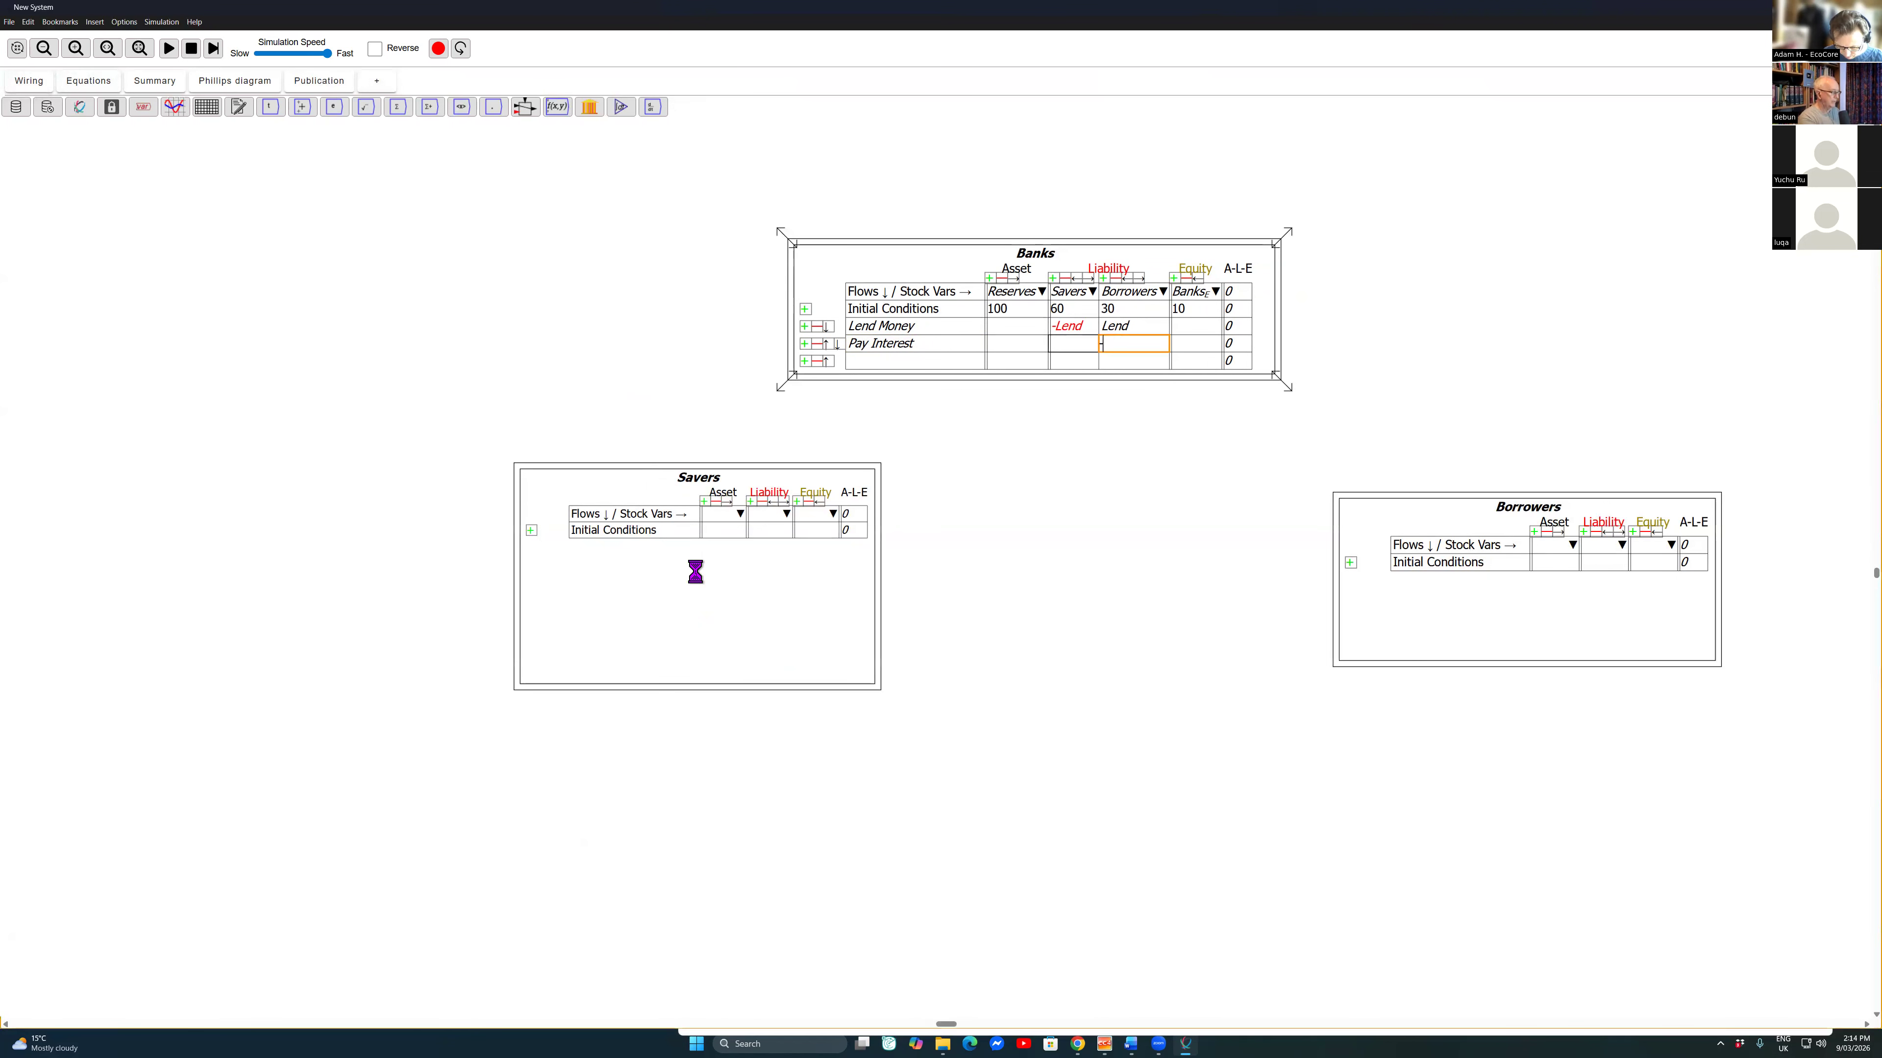
text(-Intersest)
key(Return)
click(1072, 343)
text(Interest)
key(Return)
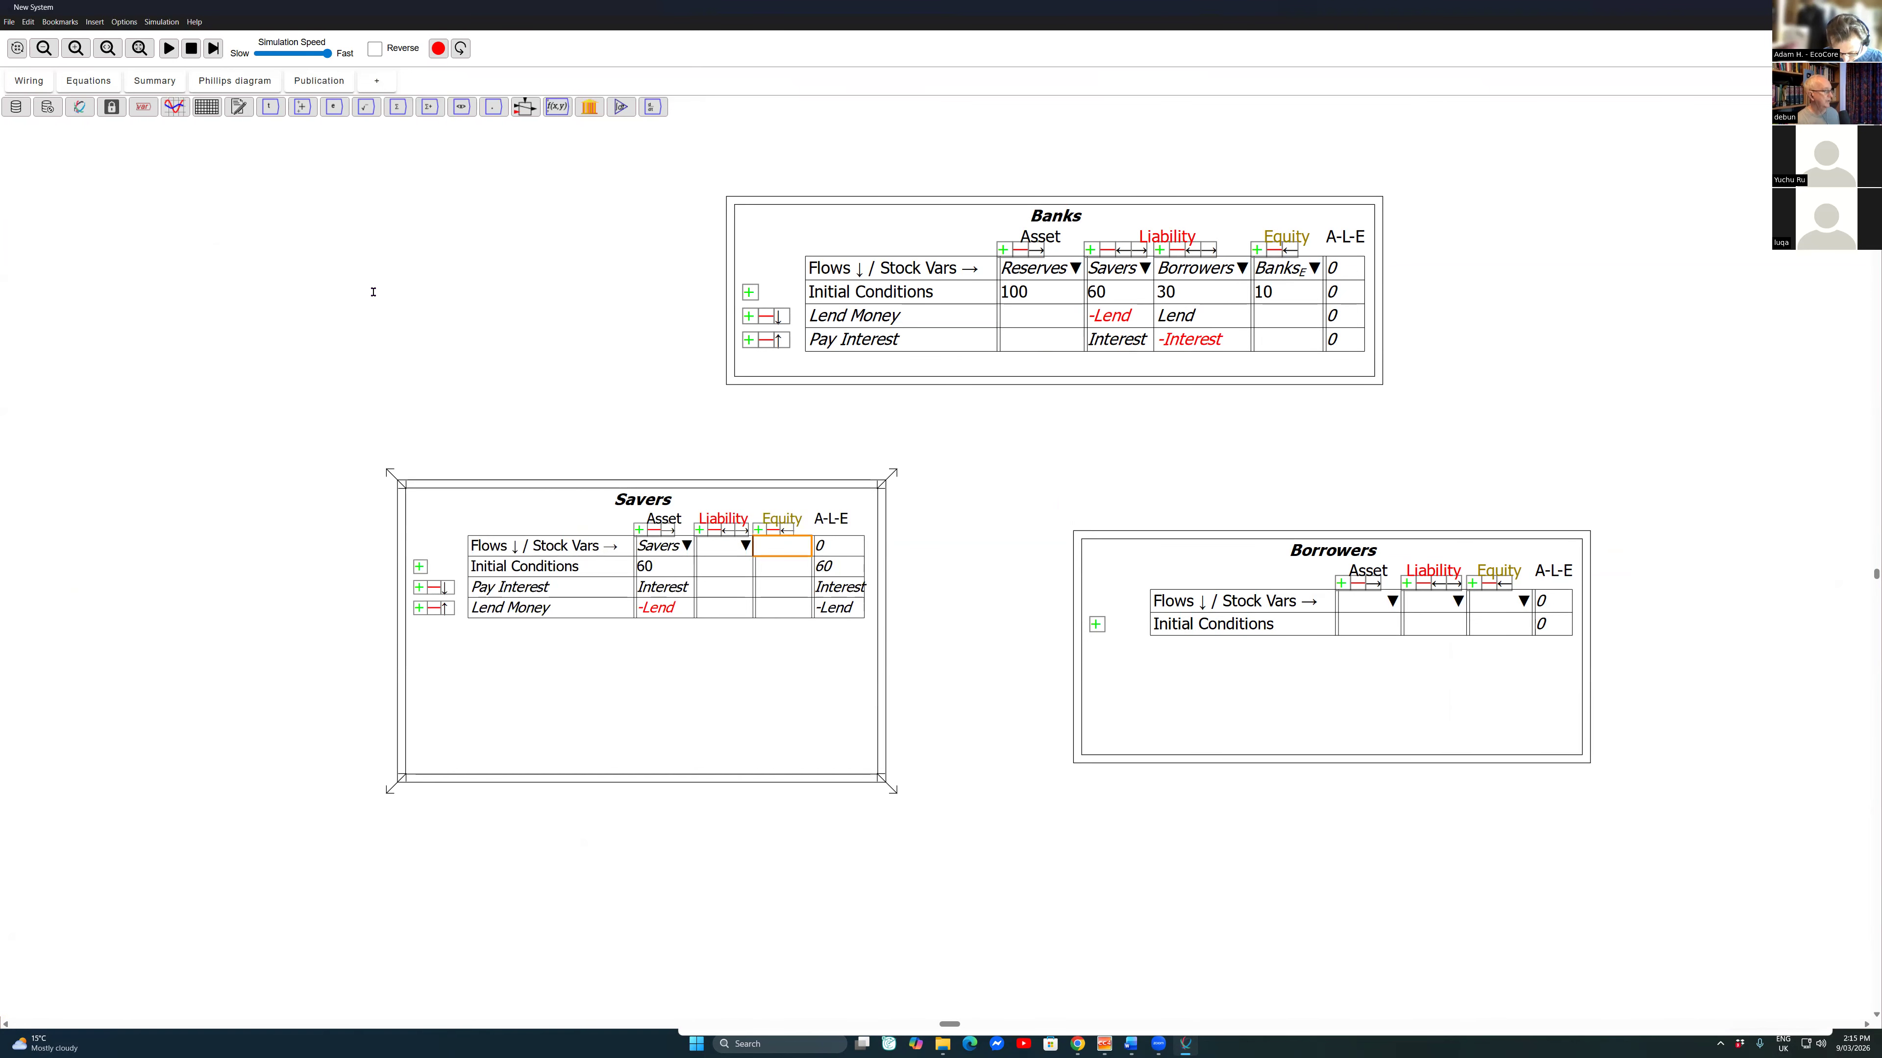
Step: Name the equity column of the Savers table Saver_E
text(Saver_E)
key(Return)
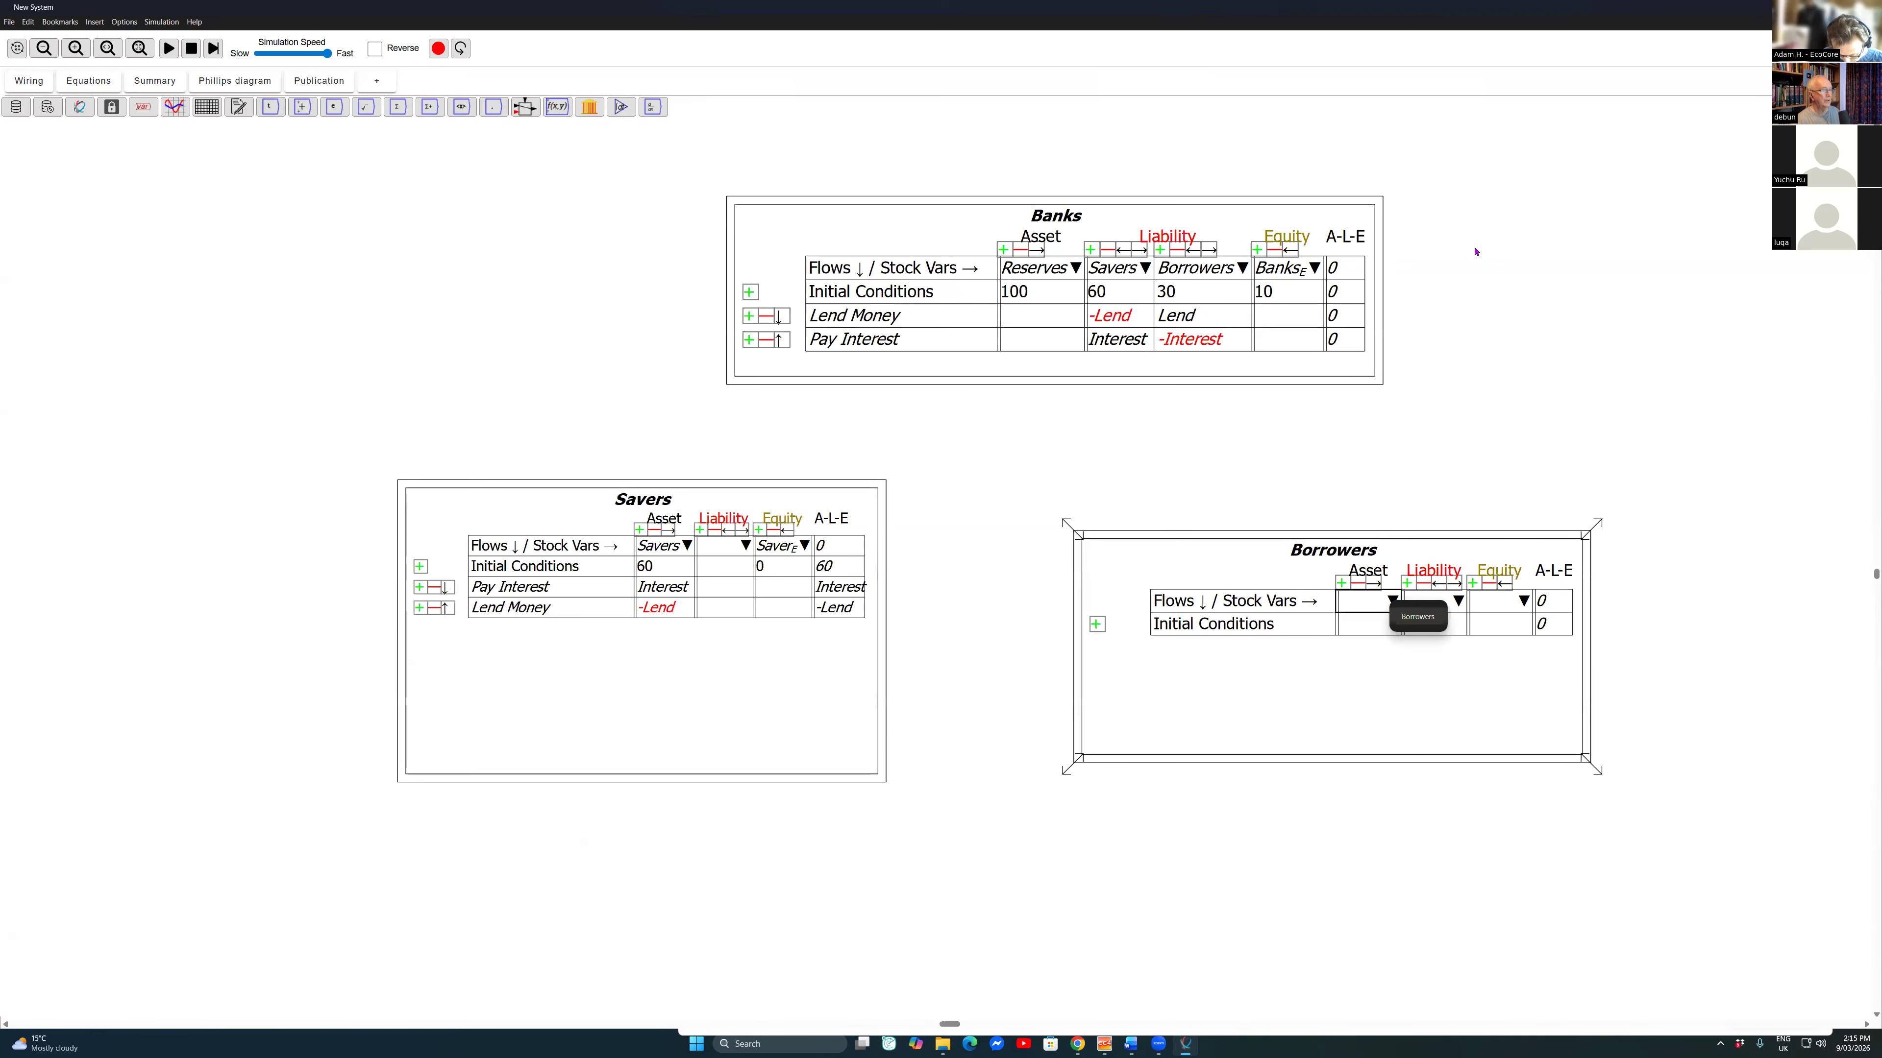
Step: Assign the existing Borrowers stock as the Borrowers table's asset and name its equity column Borrowers_E
key(Up)
key(Right)
key(Return)
text(Borr)
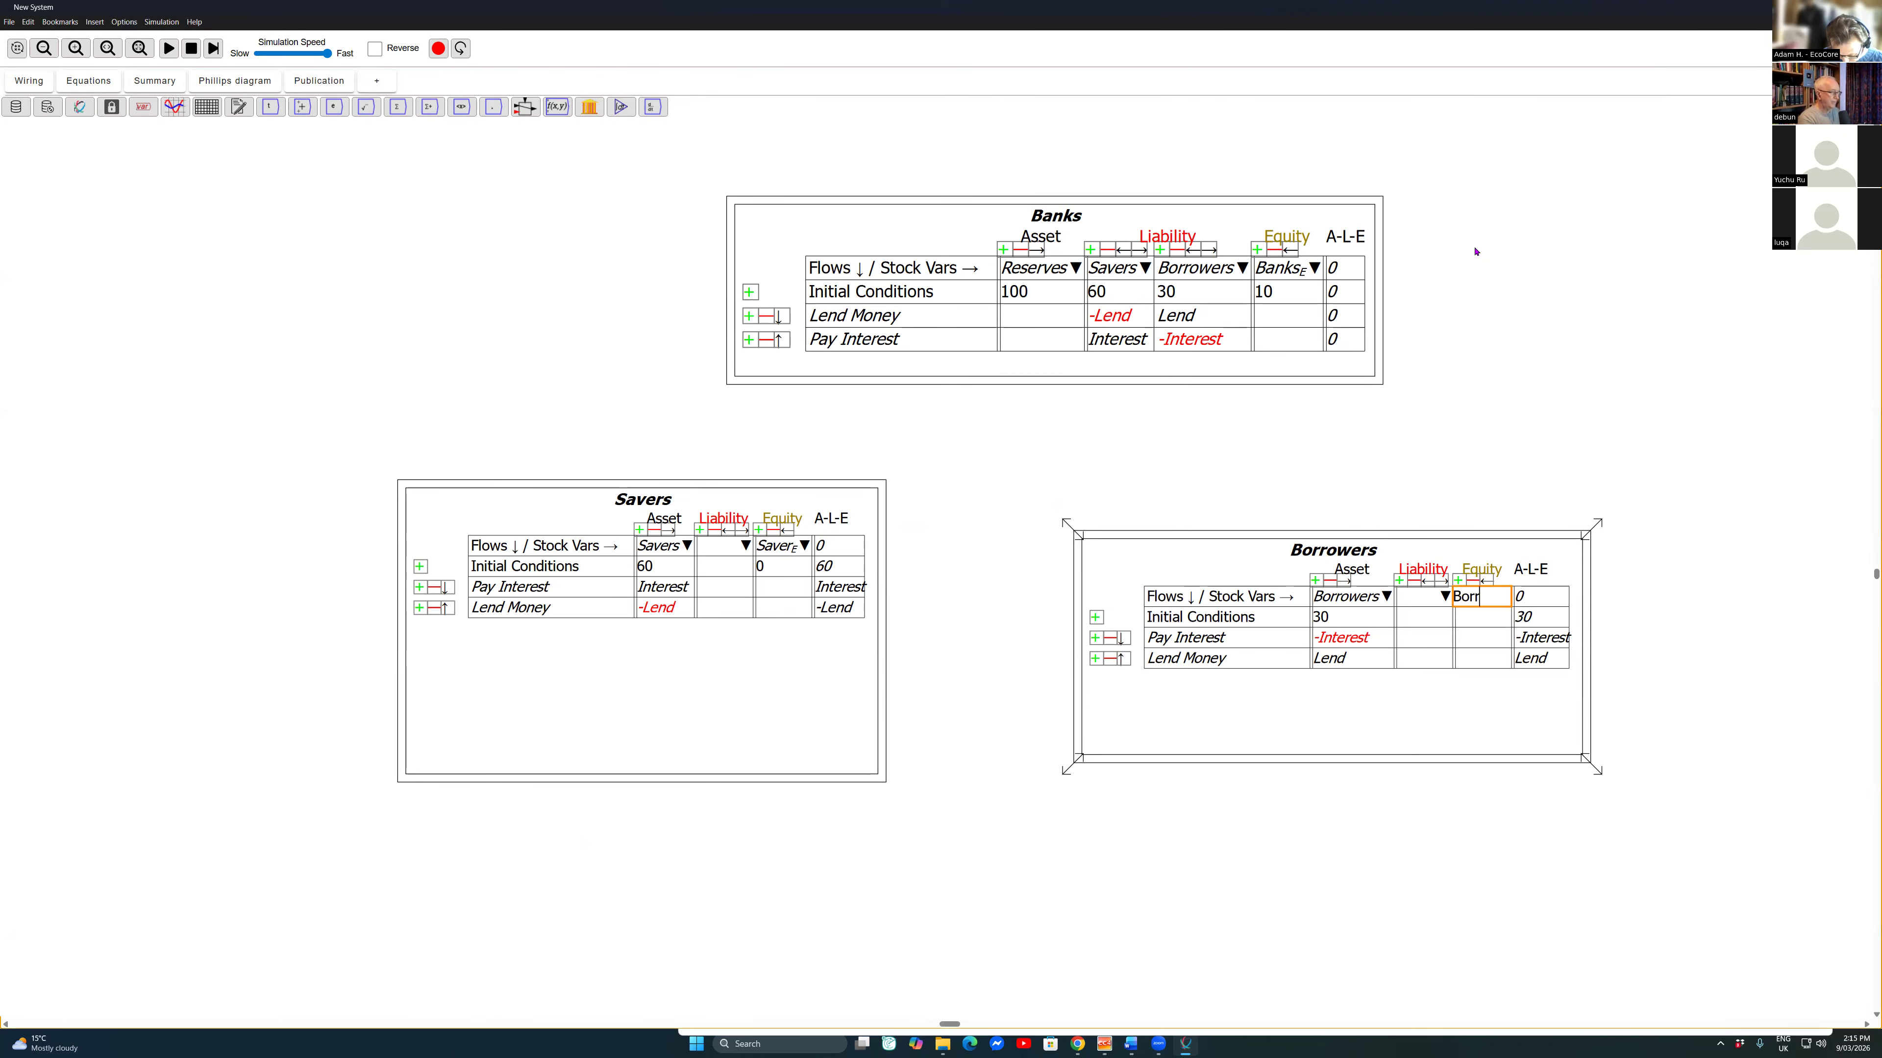
text(owers_E)
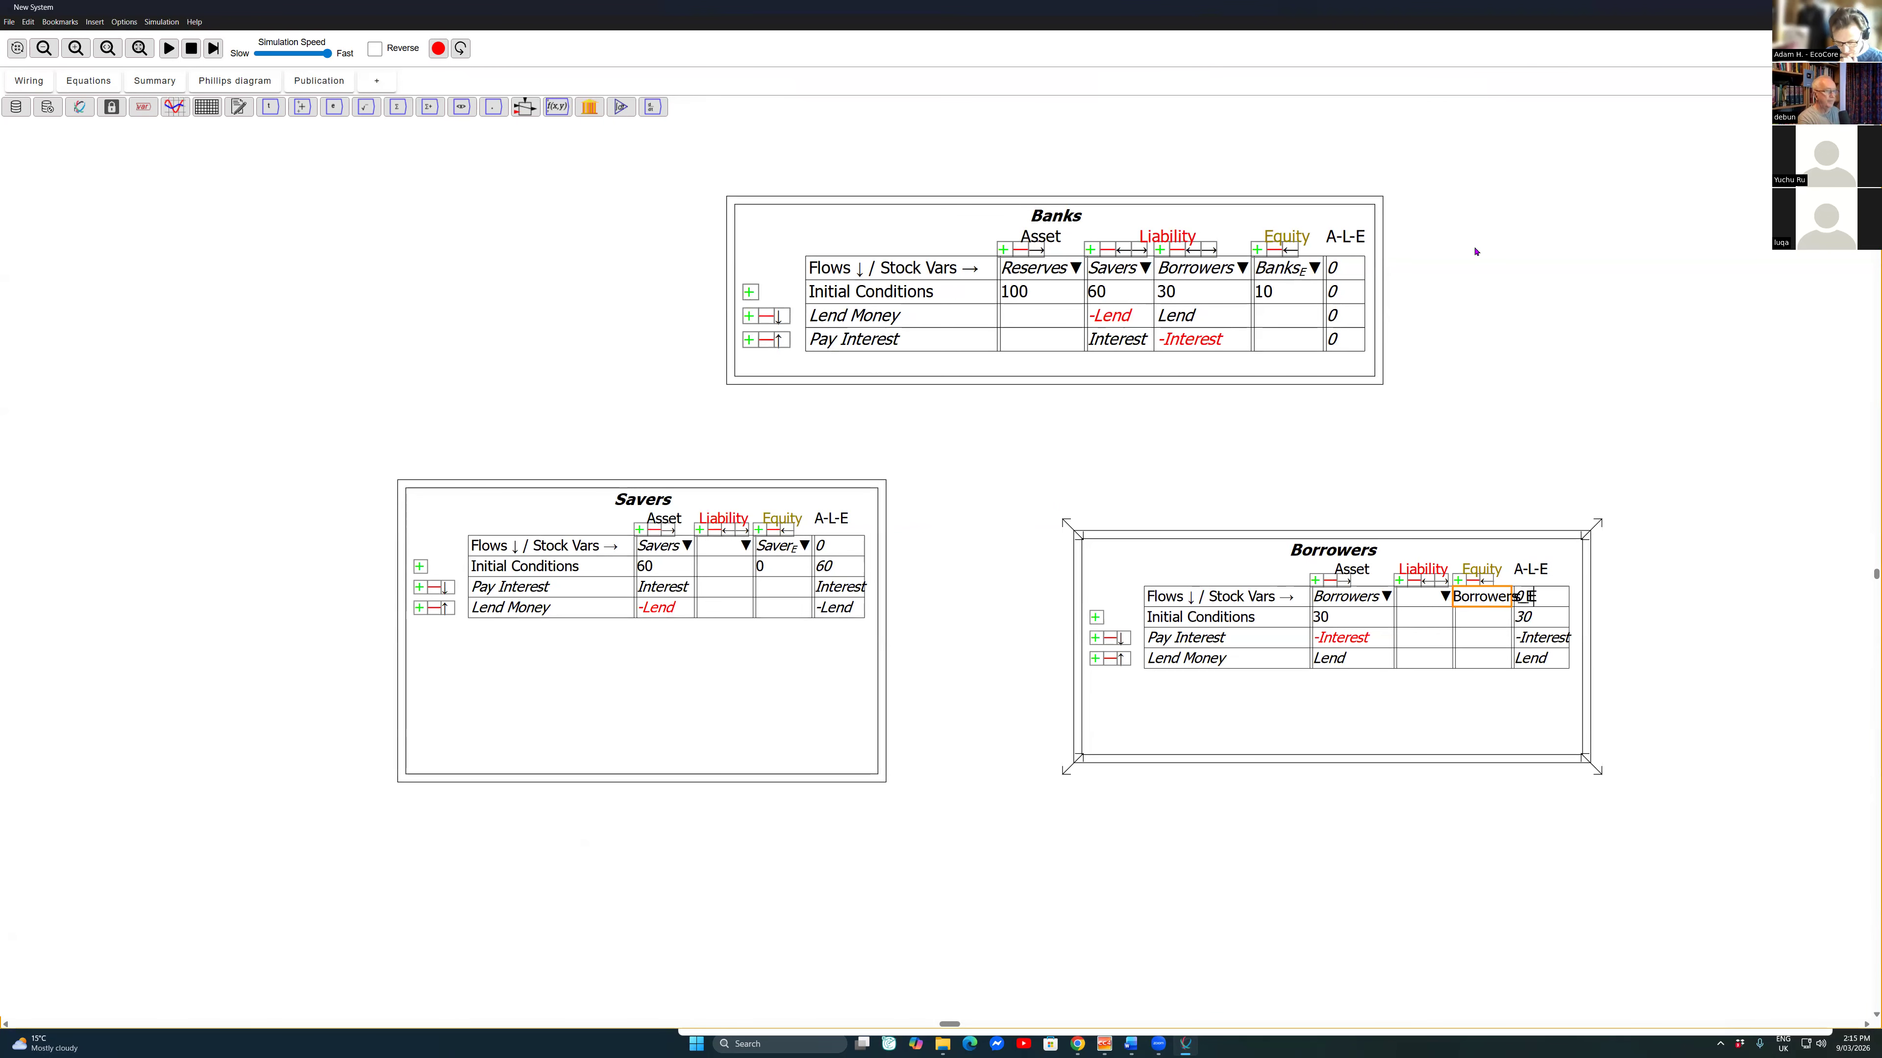
key(Return)
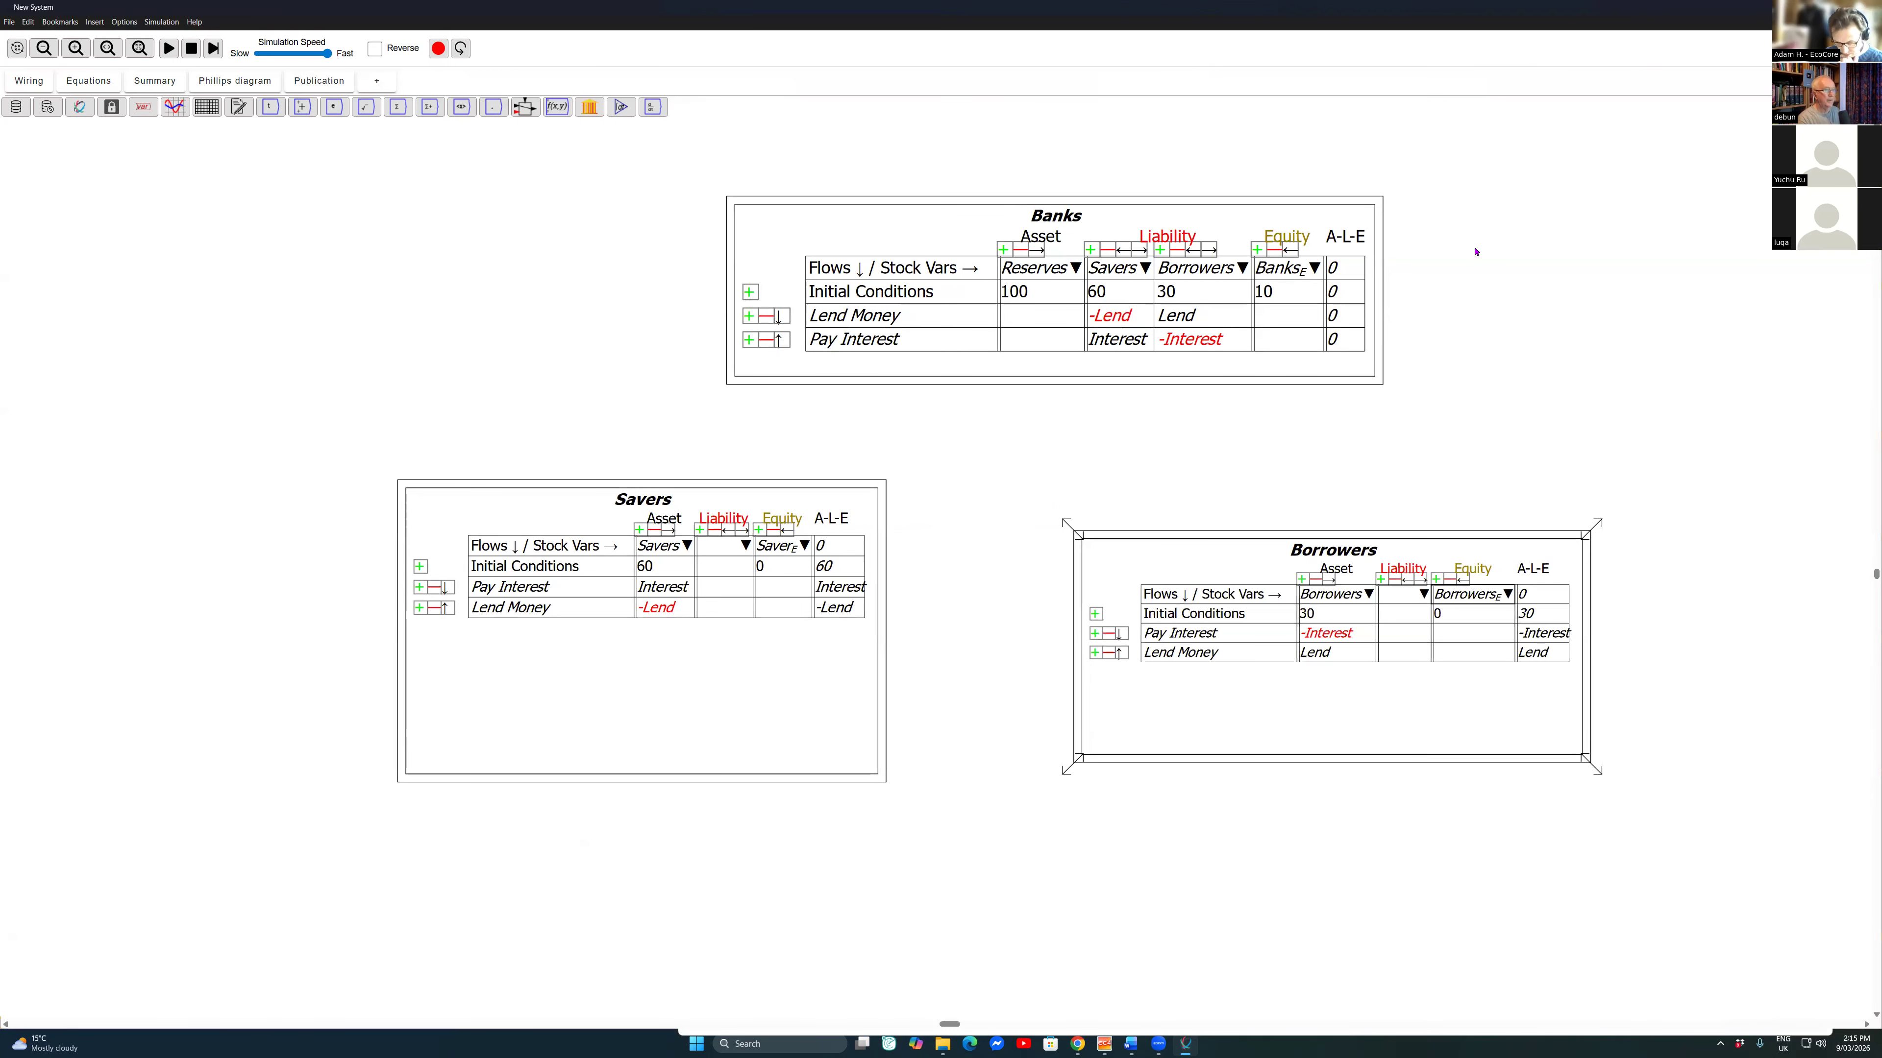
Step: Name the liability column of the Borrowers table Debt
key(Down)
key(Down)
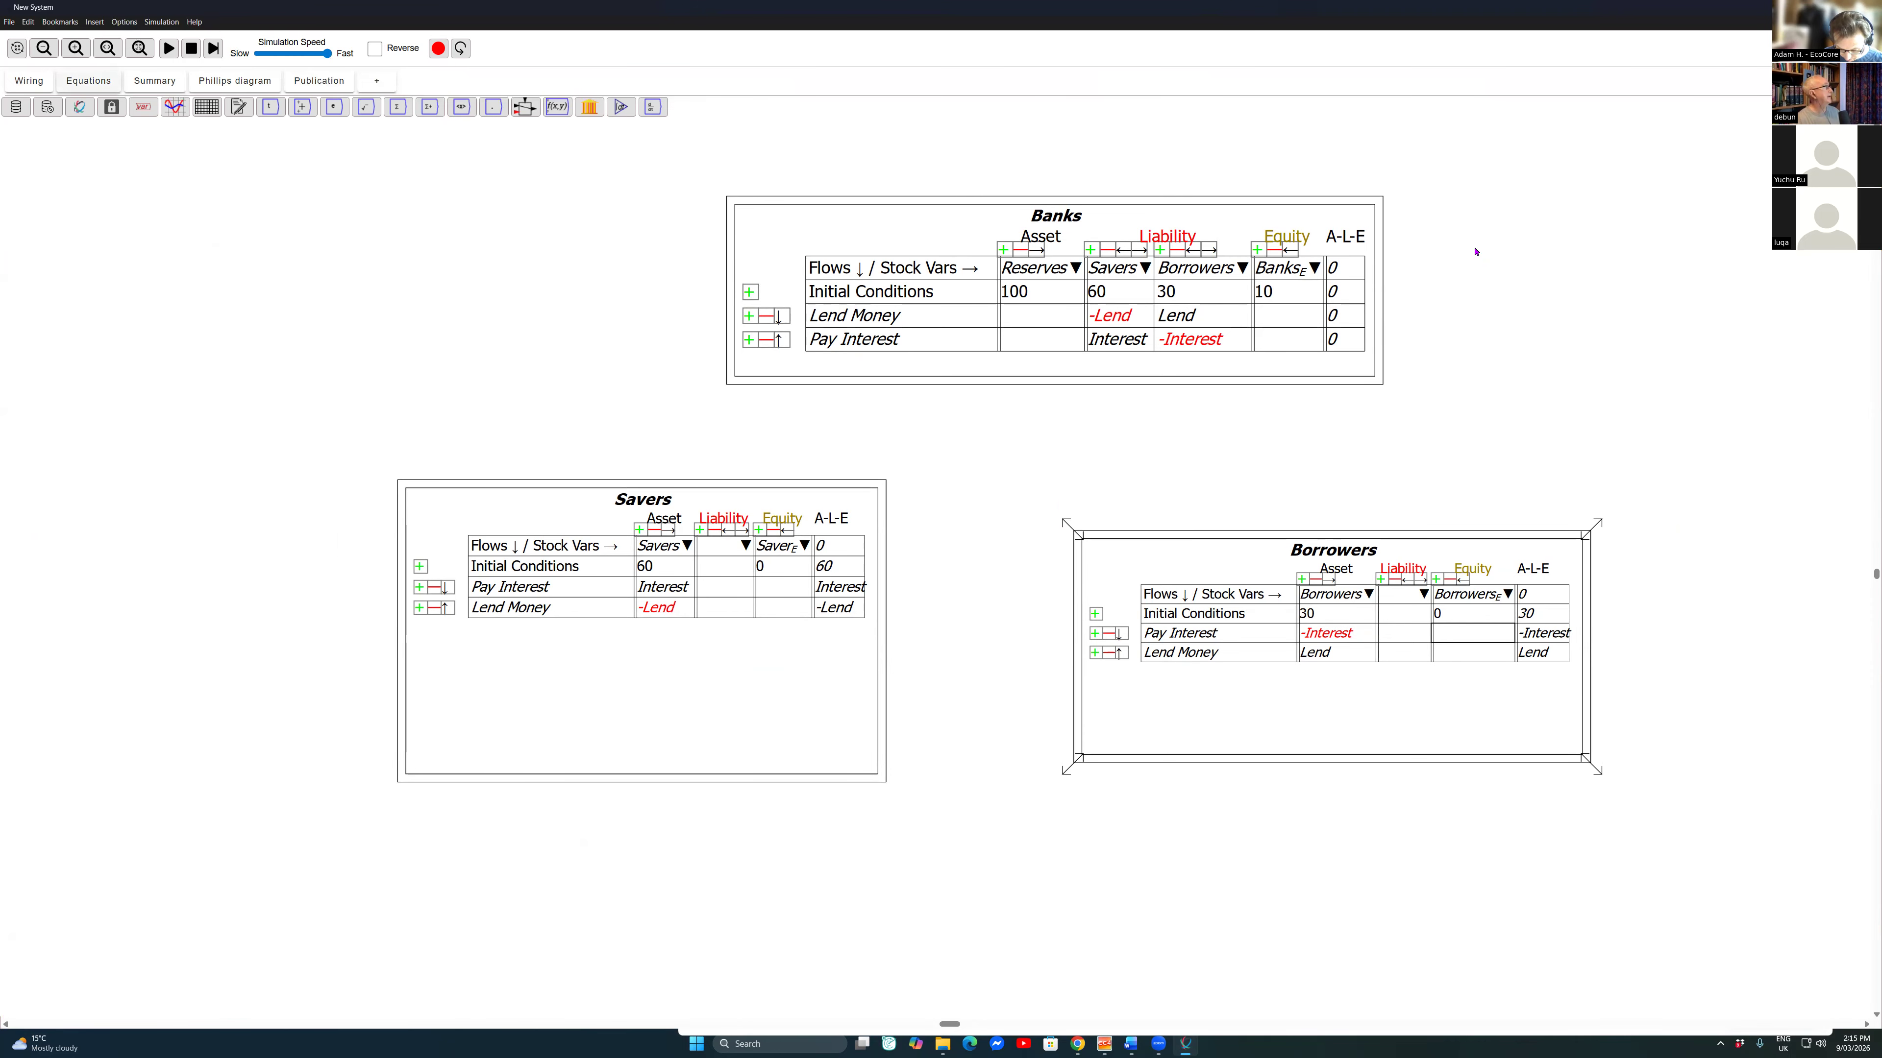
click(88, 81)
click(29, 81)
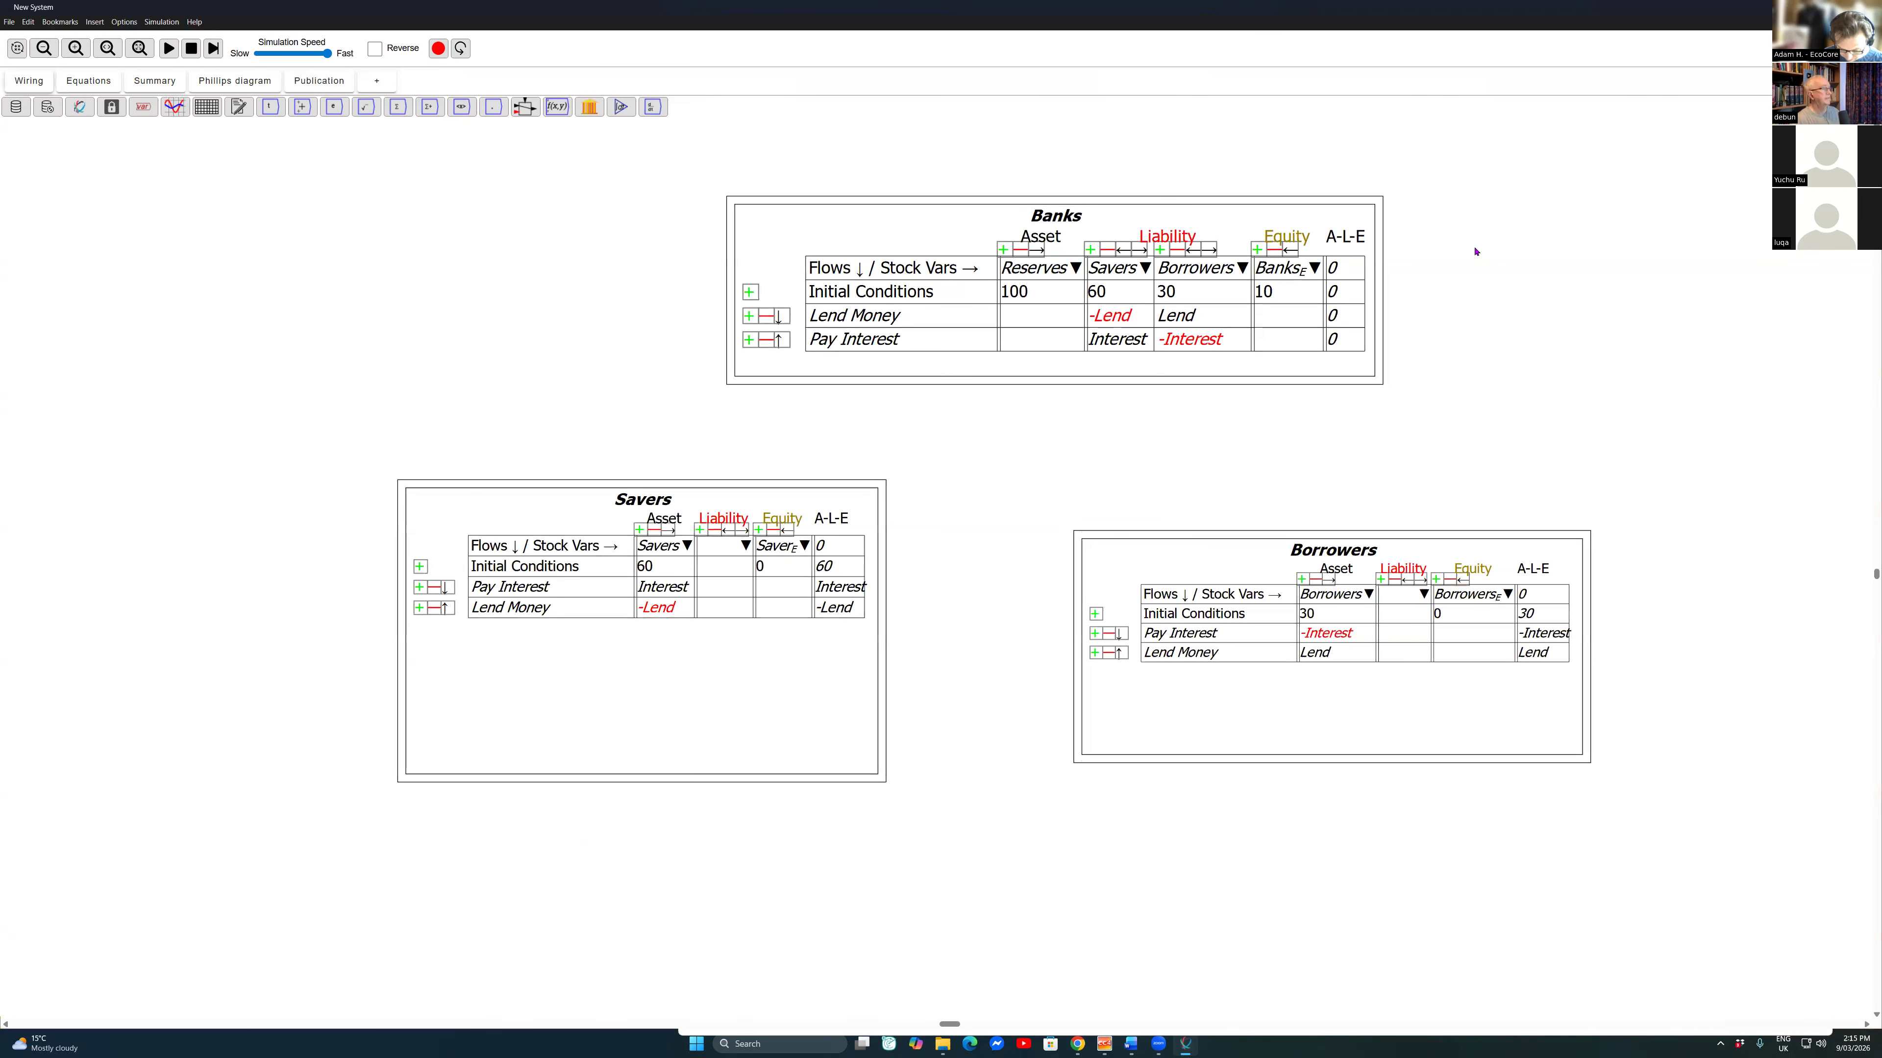
click(1399, 595)
text(Debt)
key(Return)
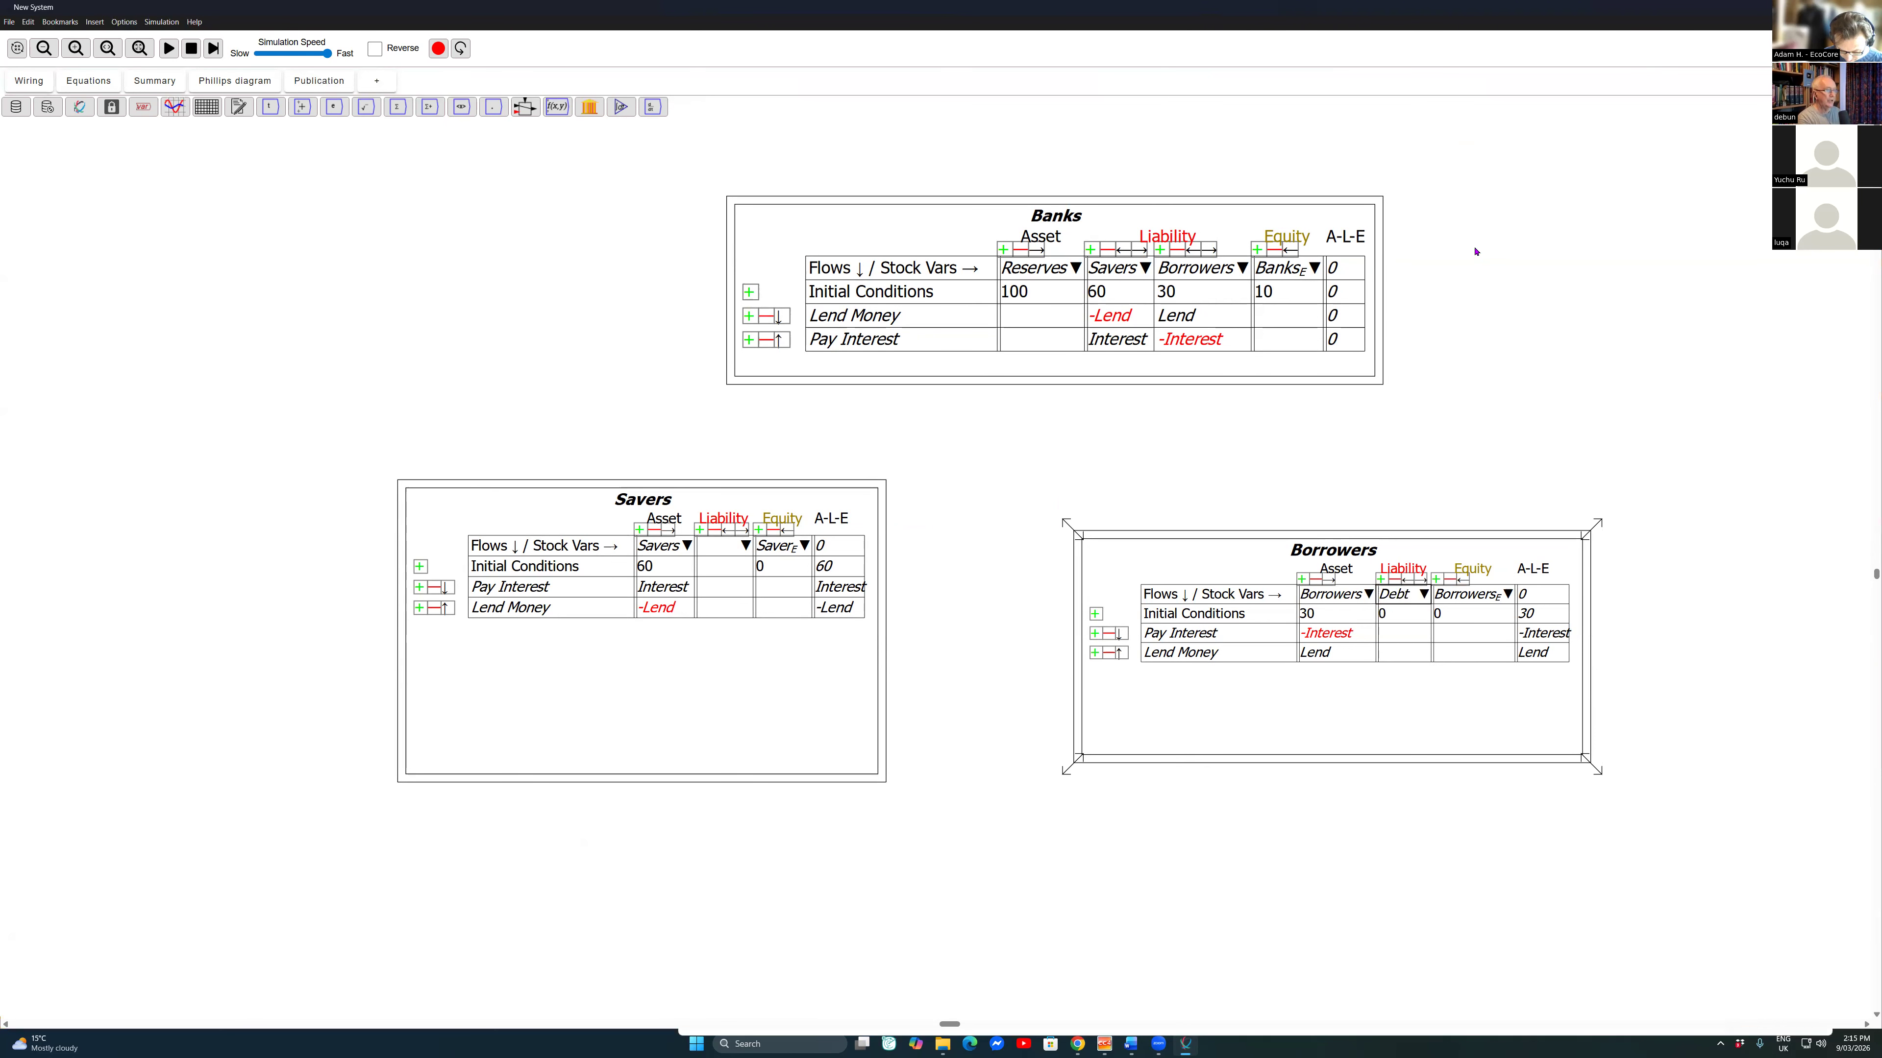
Step: Enter Lend under Debt in the Lend Money row of the Borrowers table and balance the table's equity column
key(Left)
key(Down)
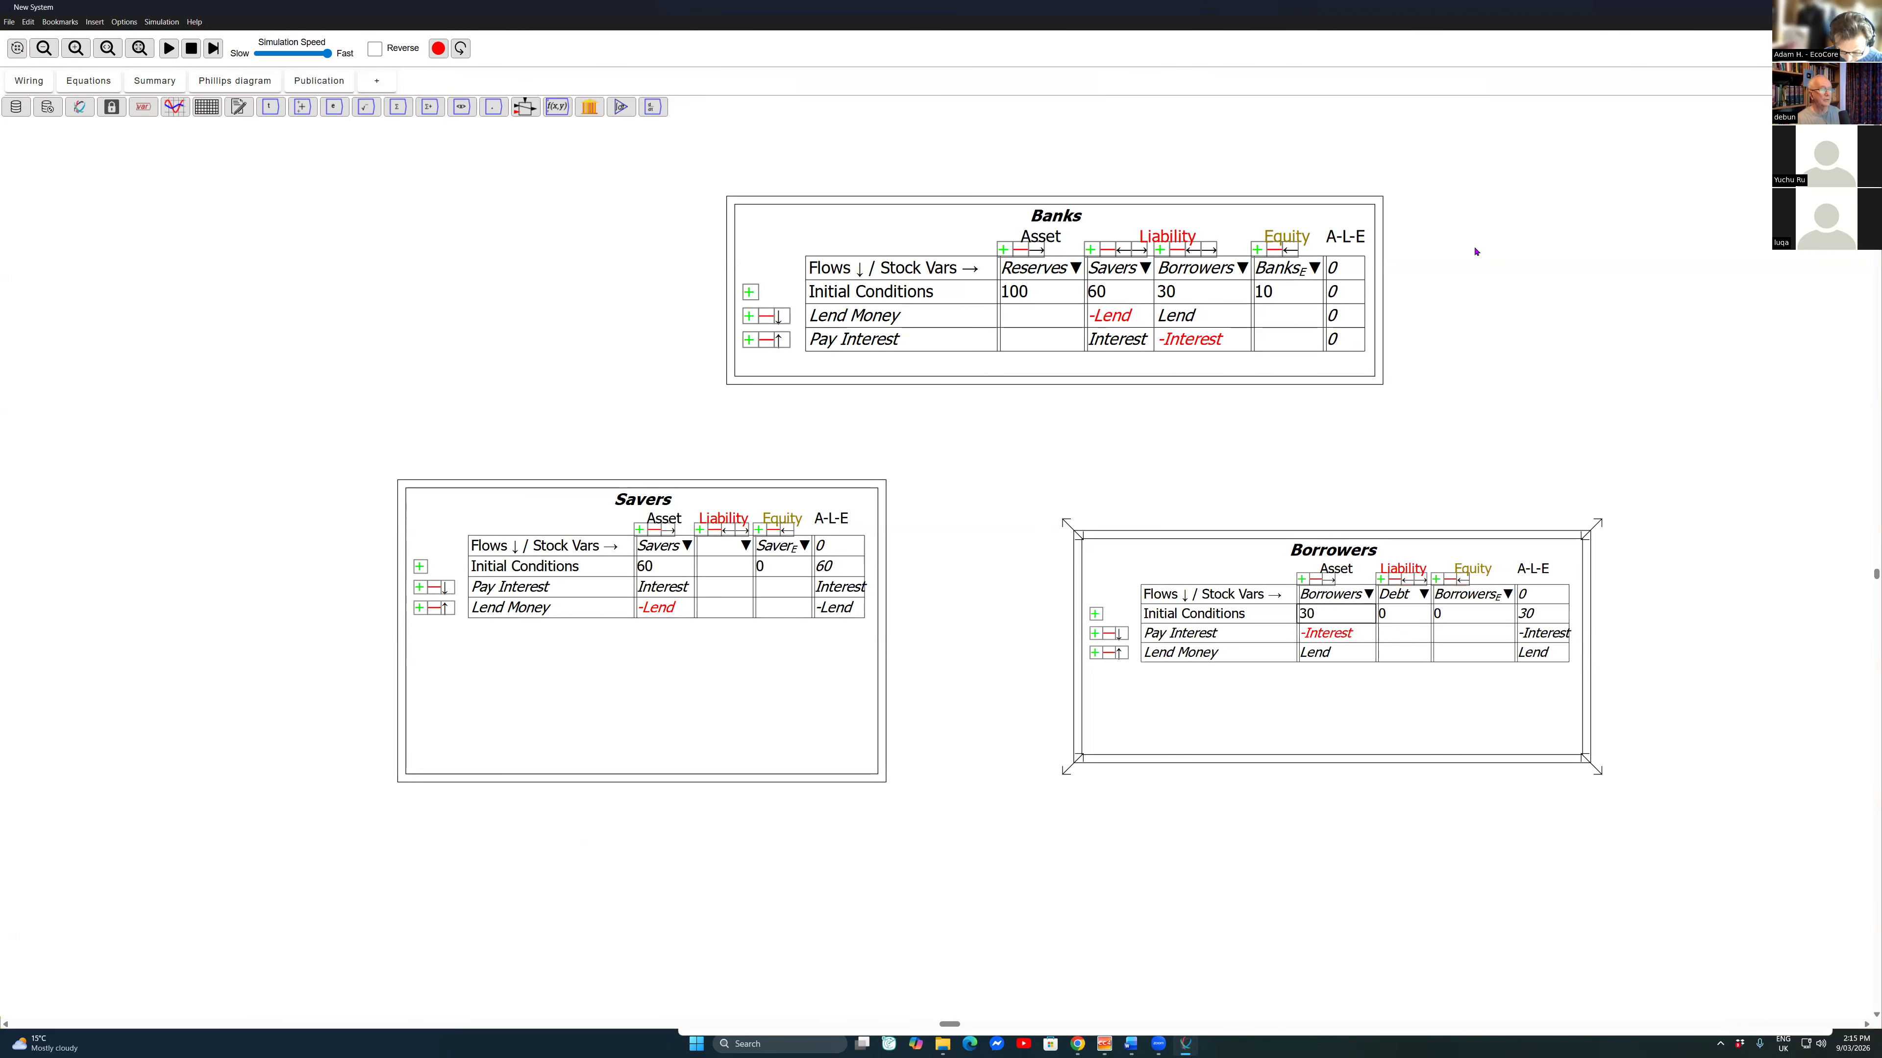
key(Menu)
key(Escape)
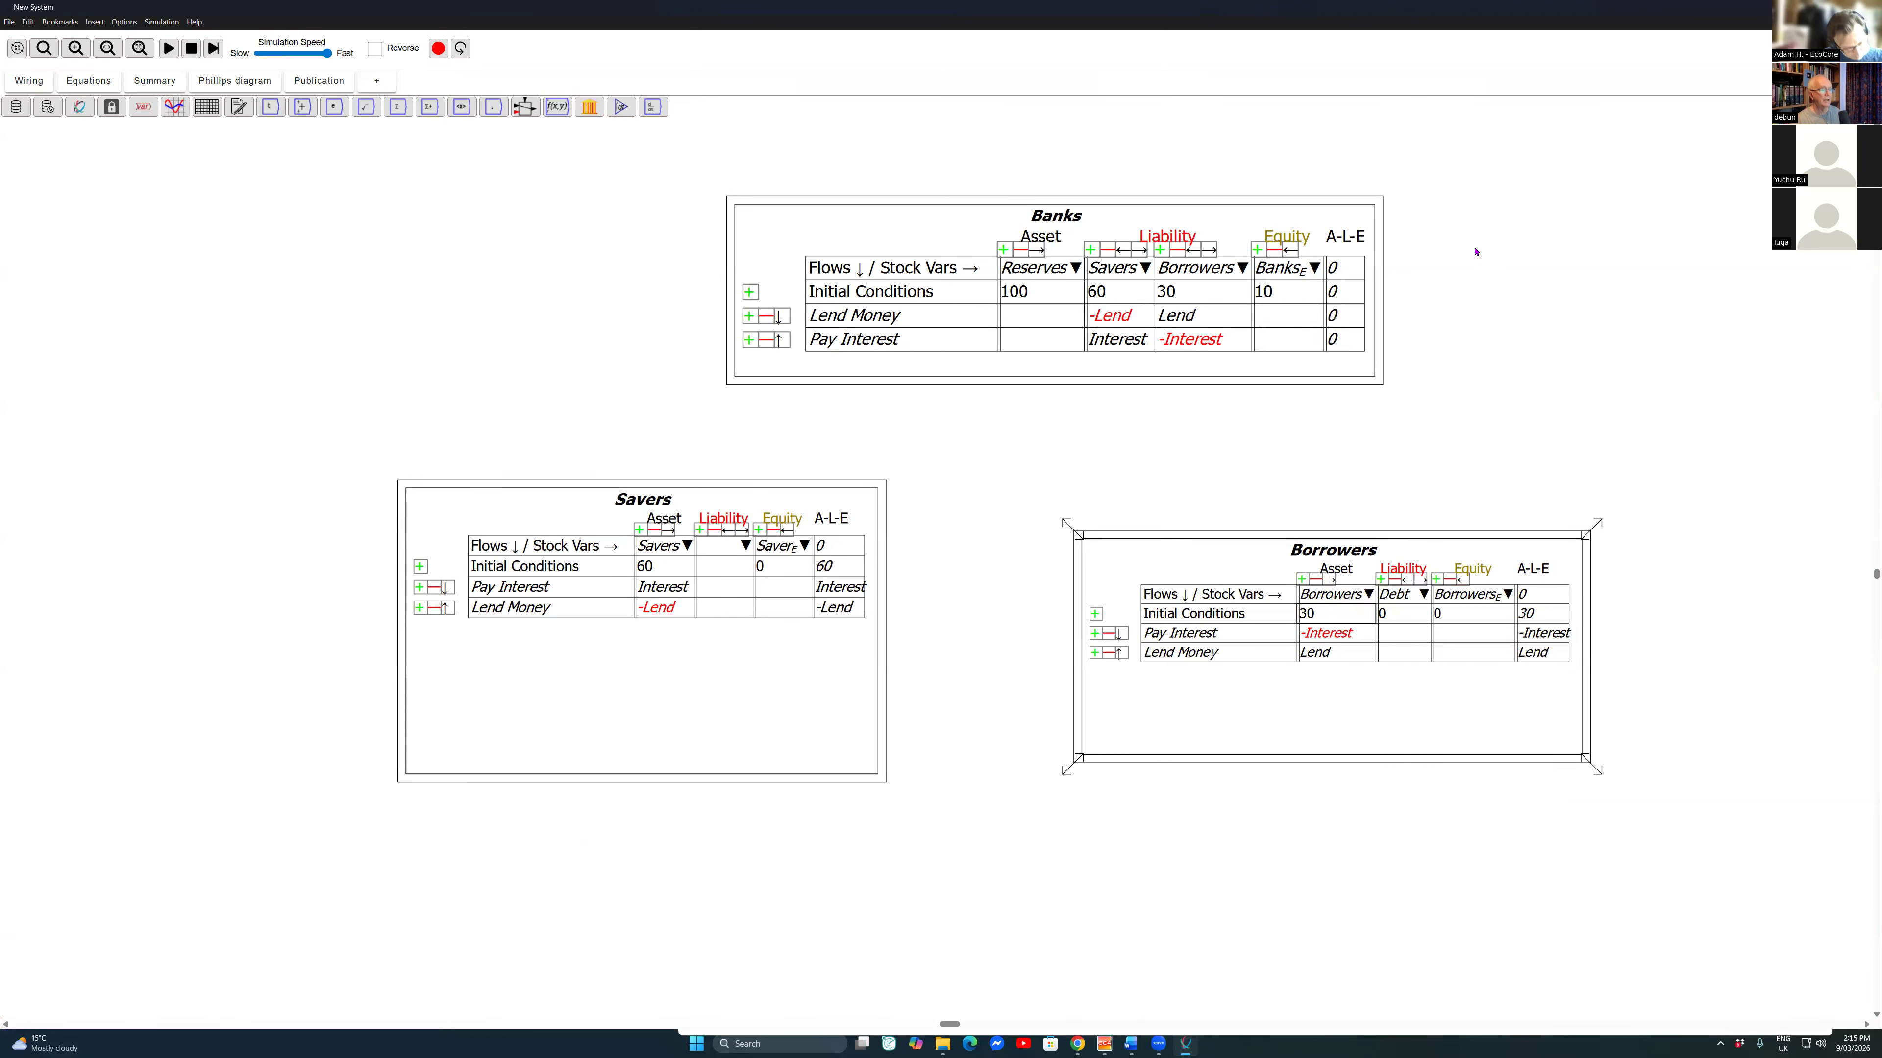
key(Menu)
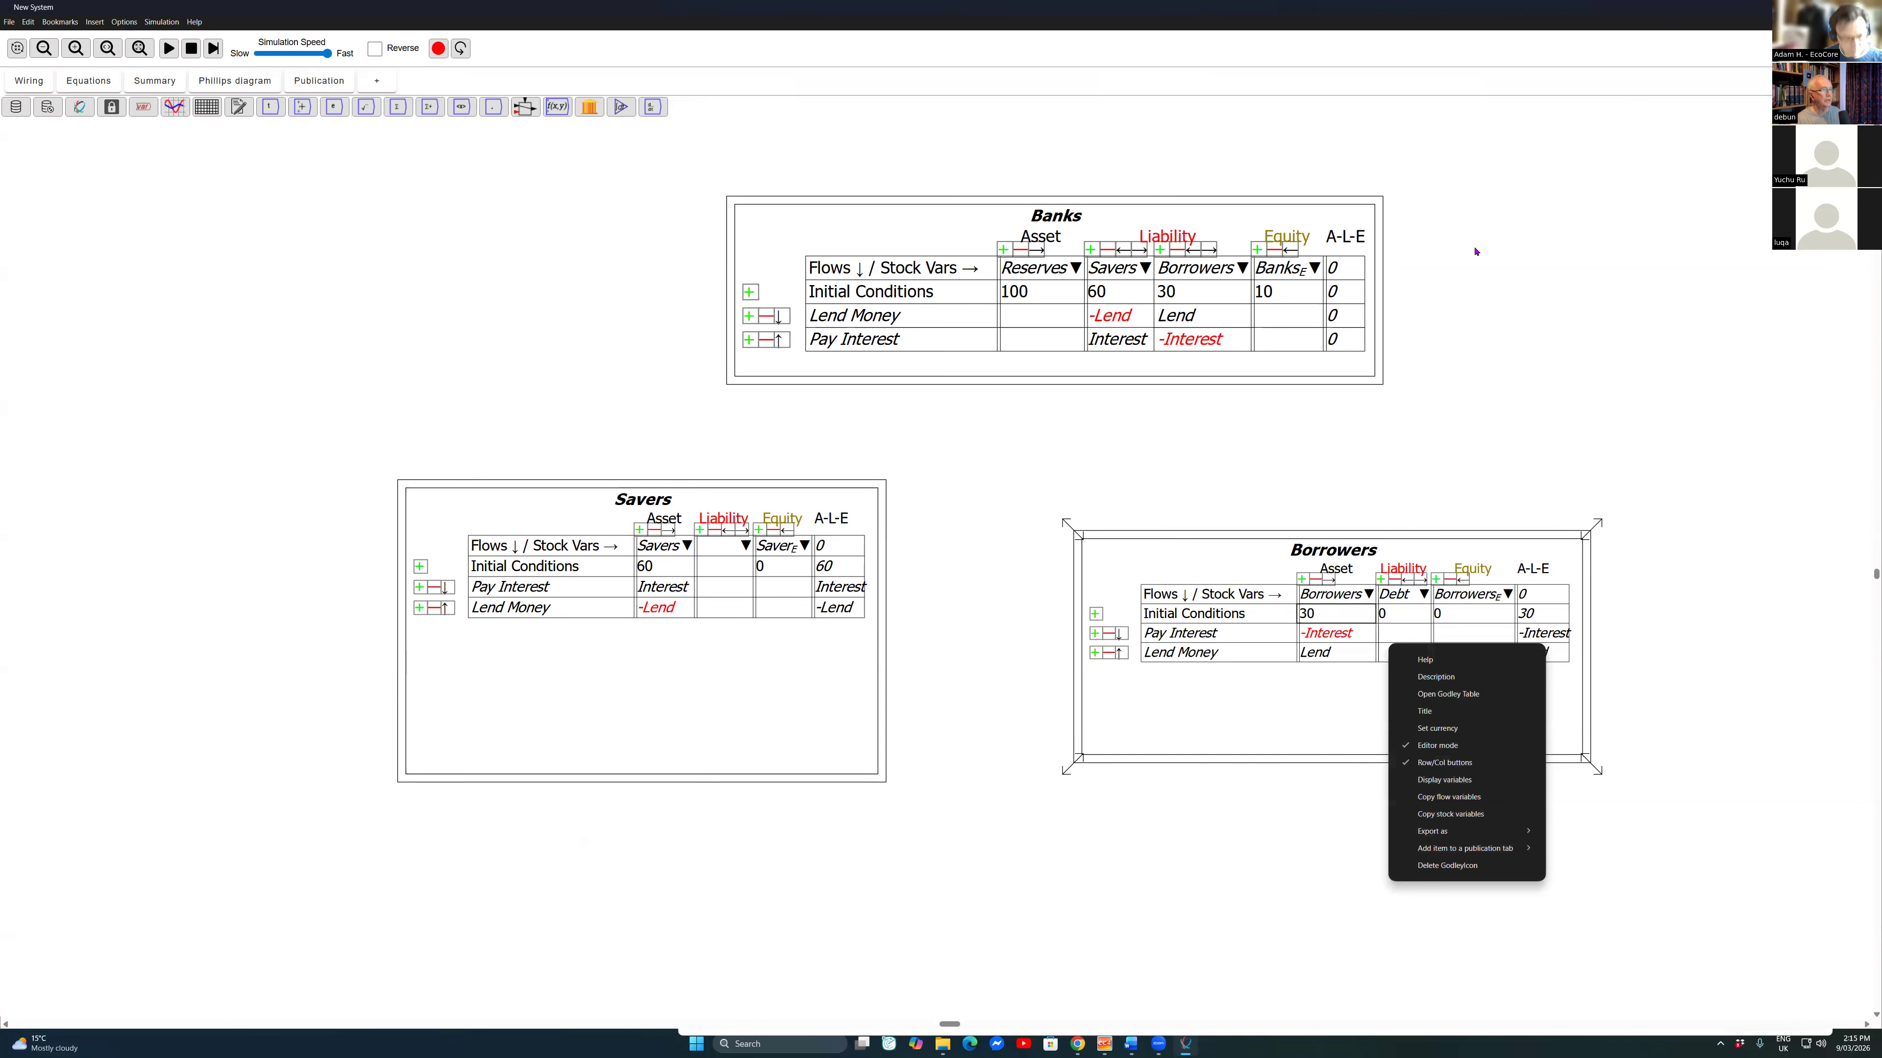
key(Escape)
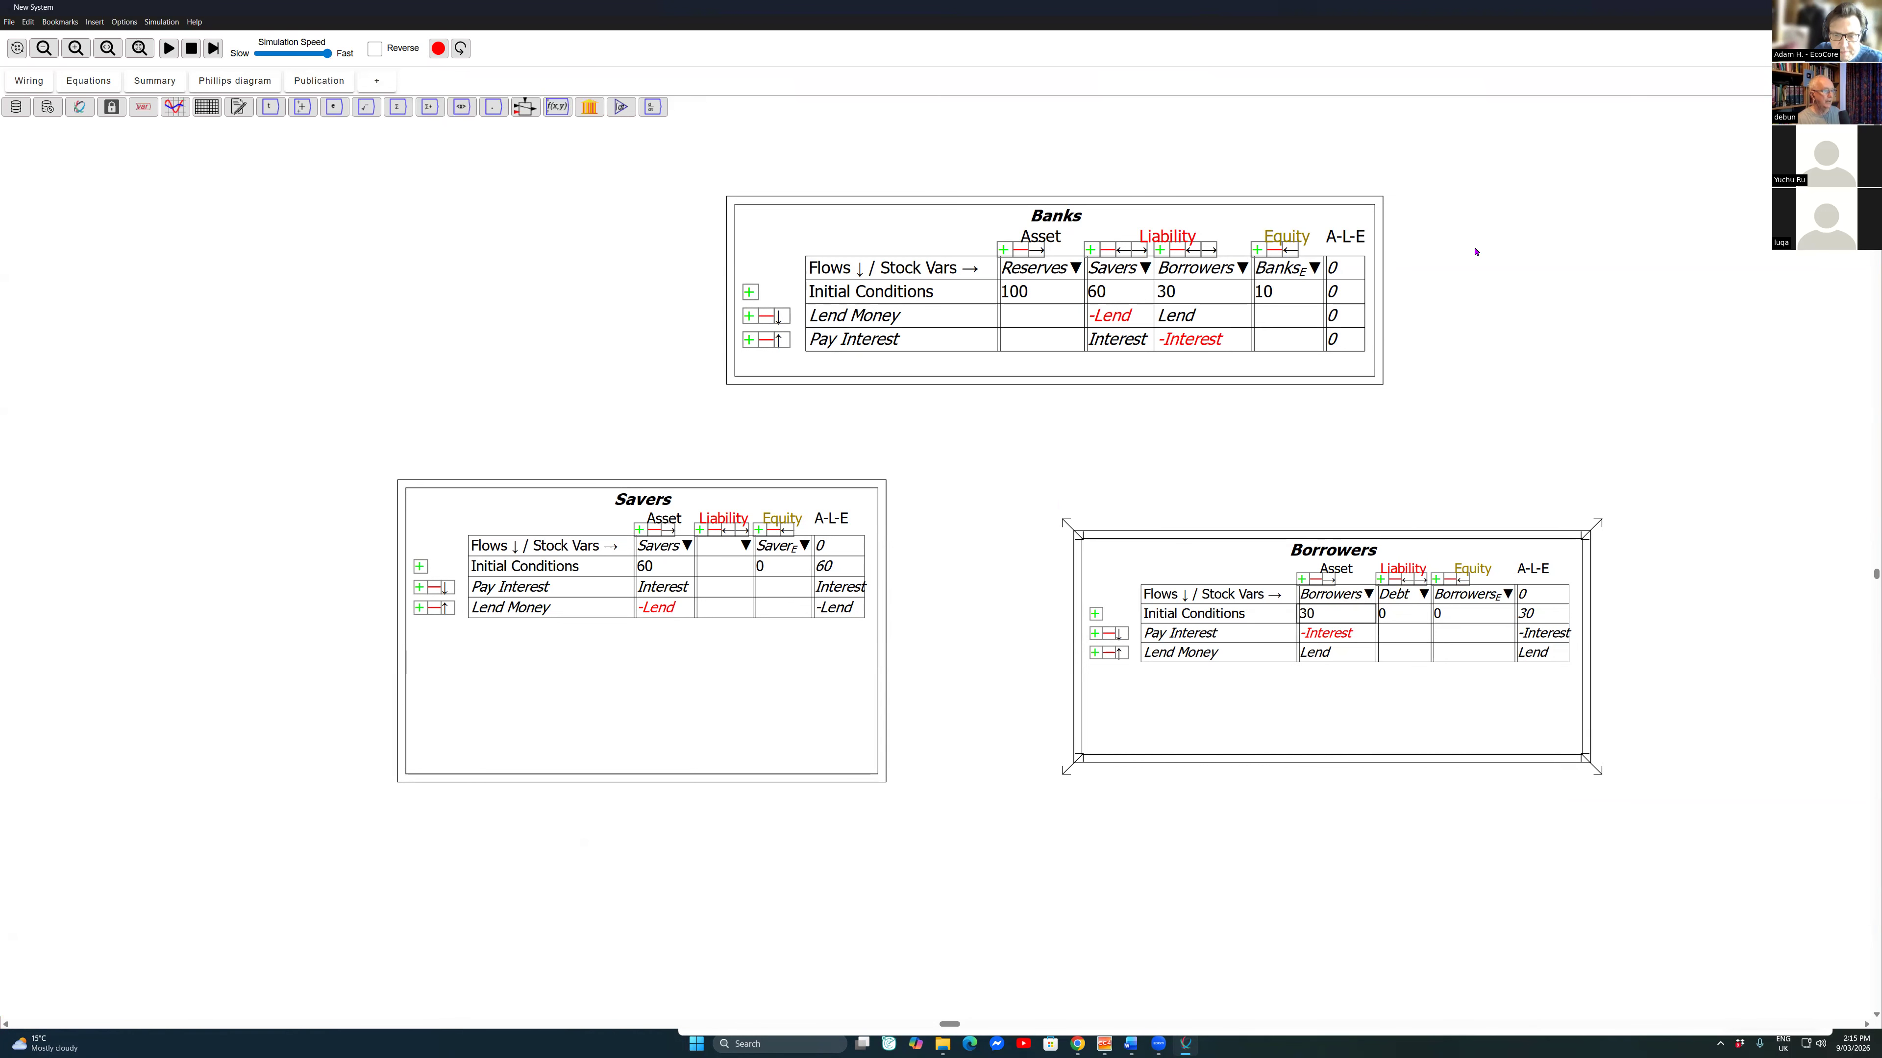
click(88, 81)
click(28, 80)
key(Left)
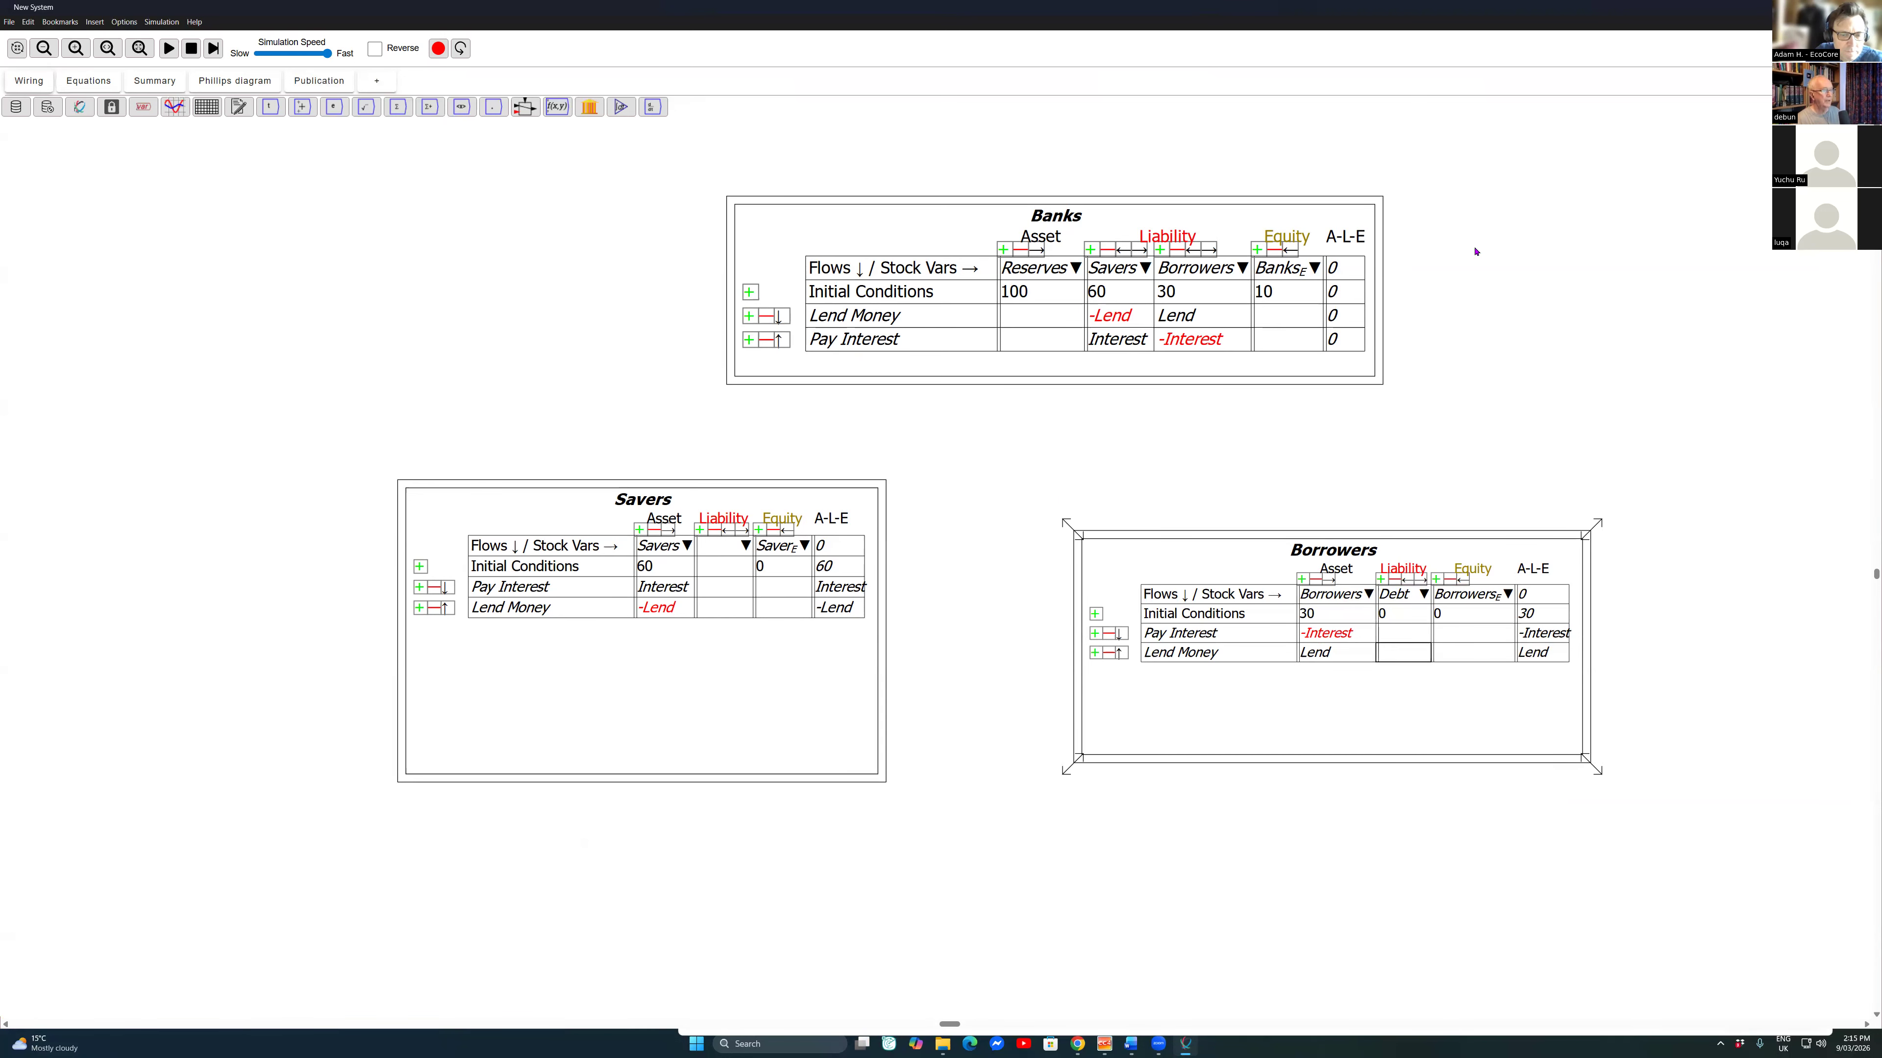
text(Lend)
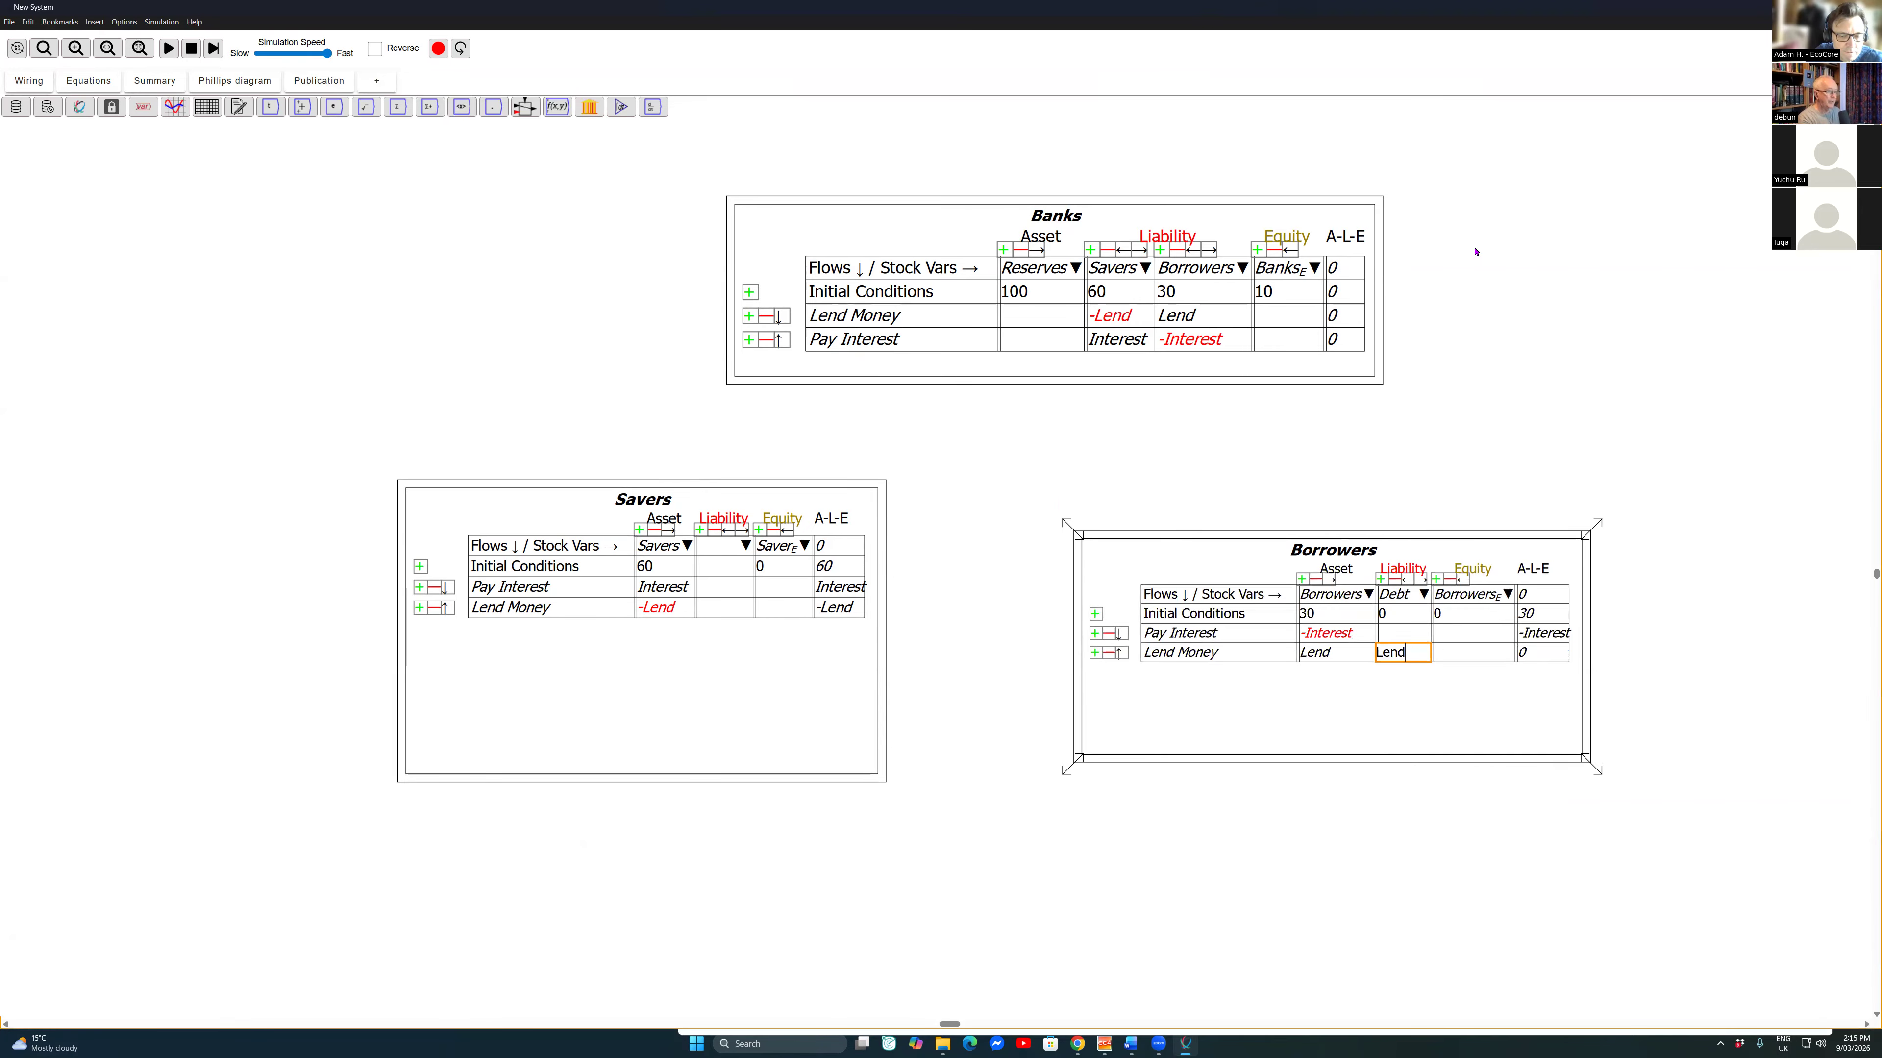
key(Return)
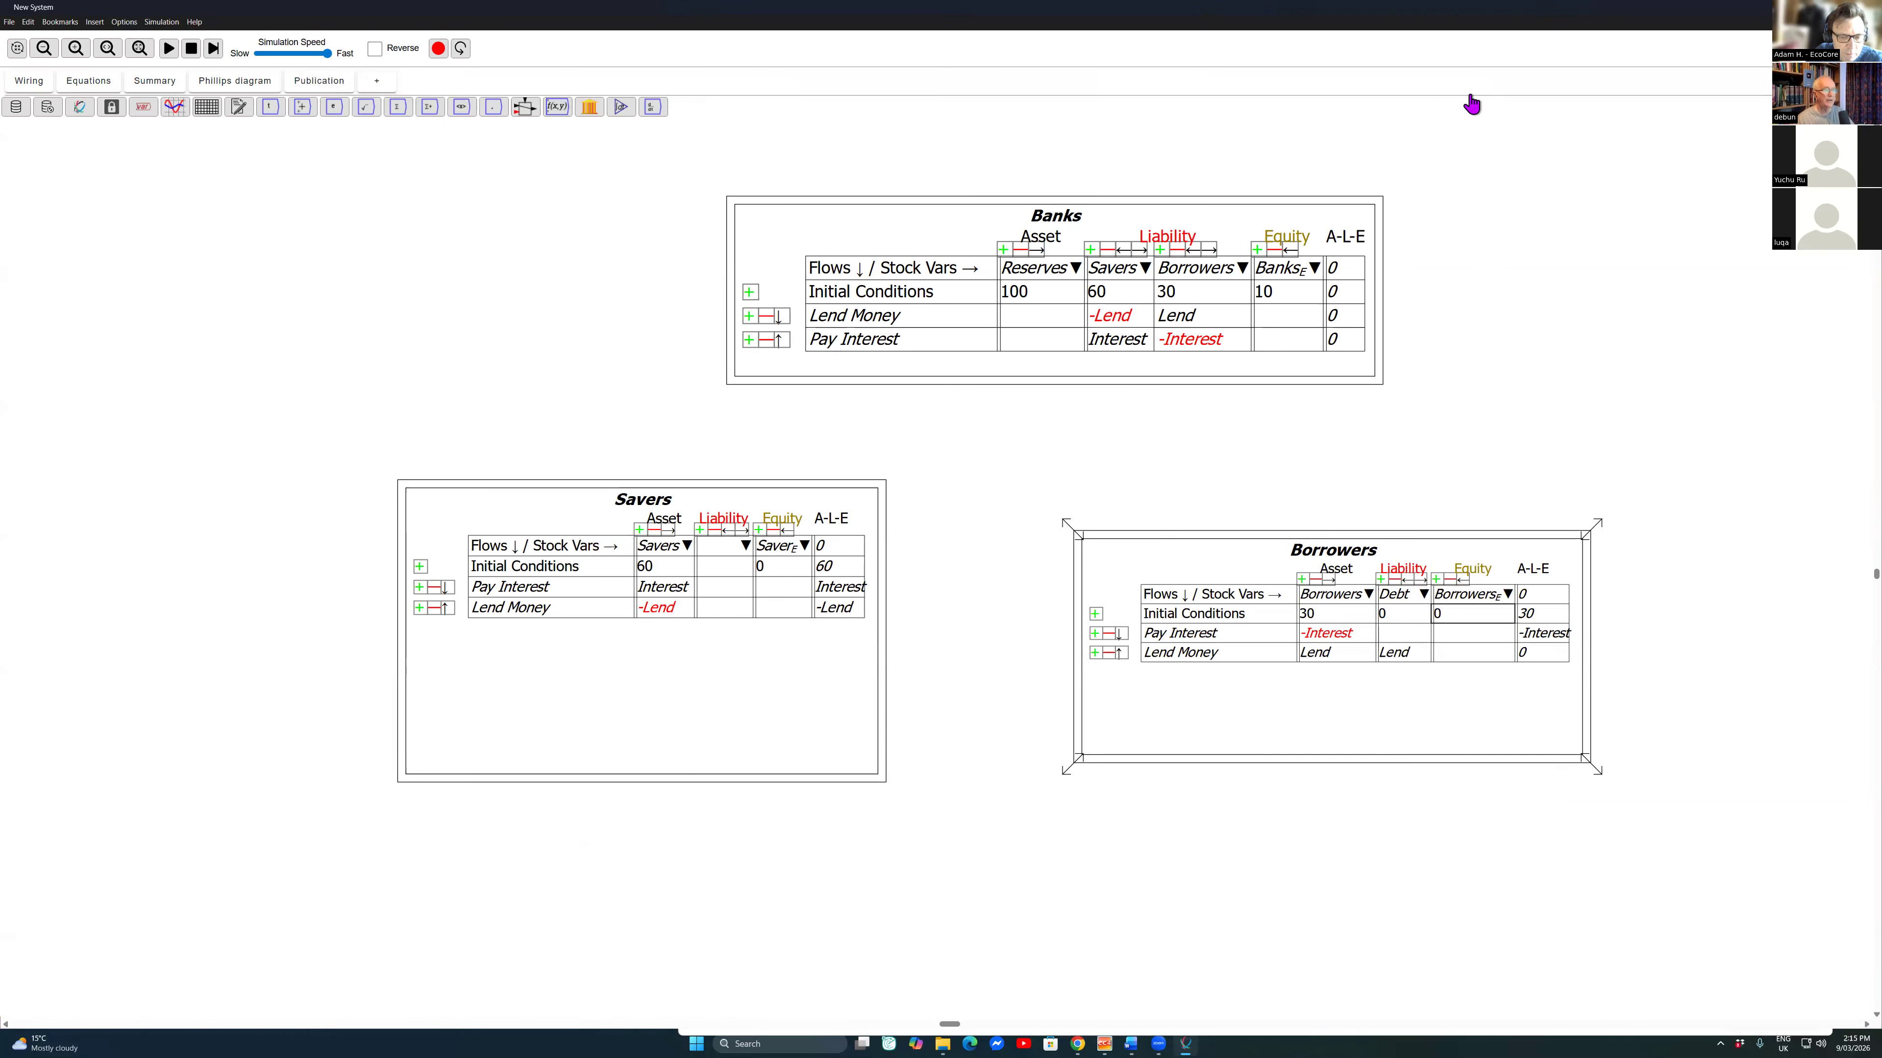
right_click(1471, 632)
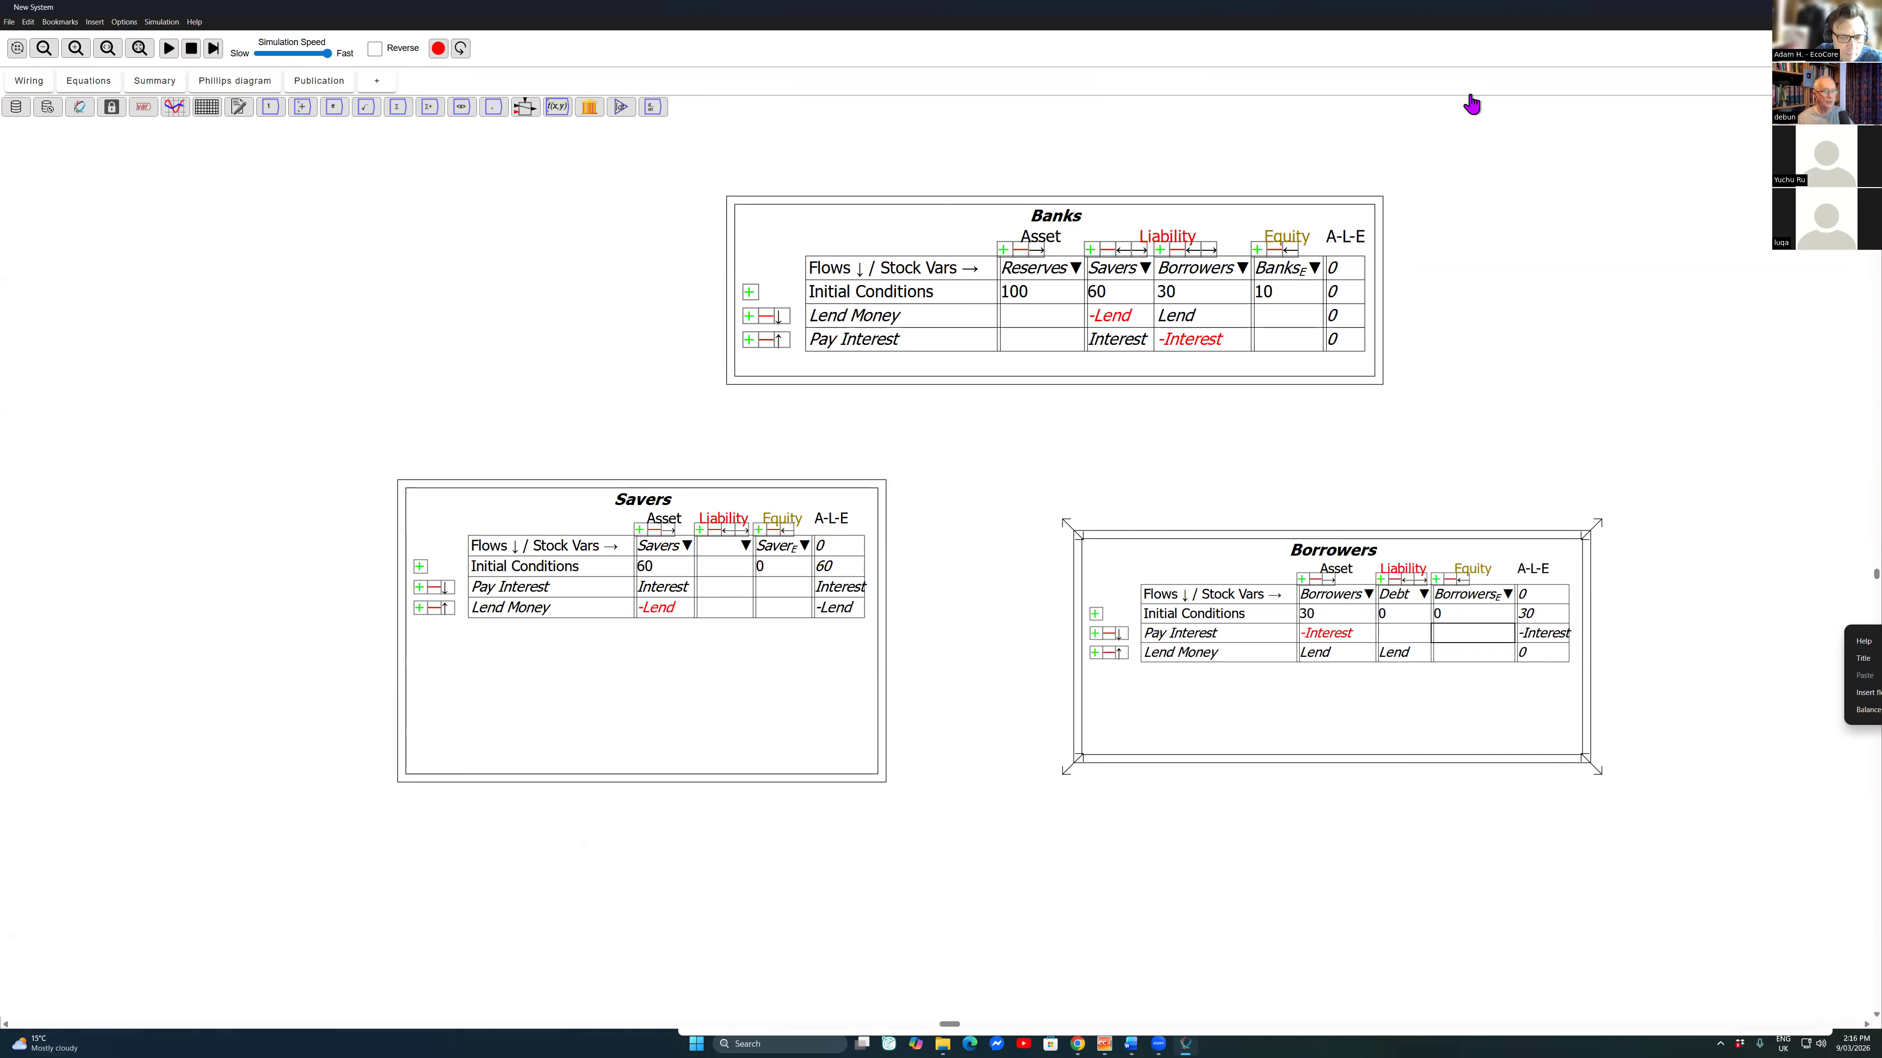
click(1867, 709)
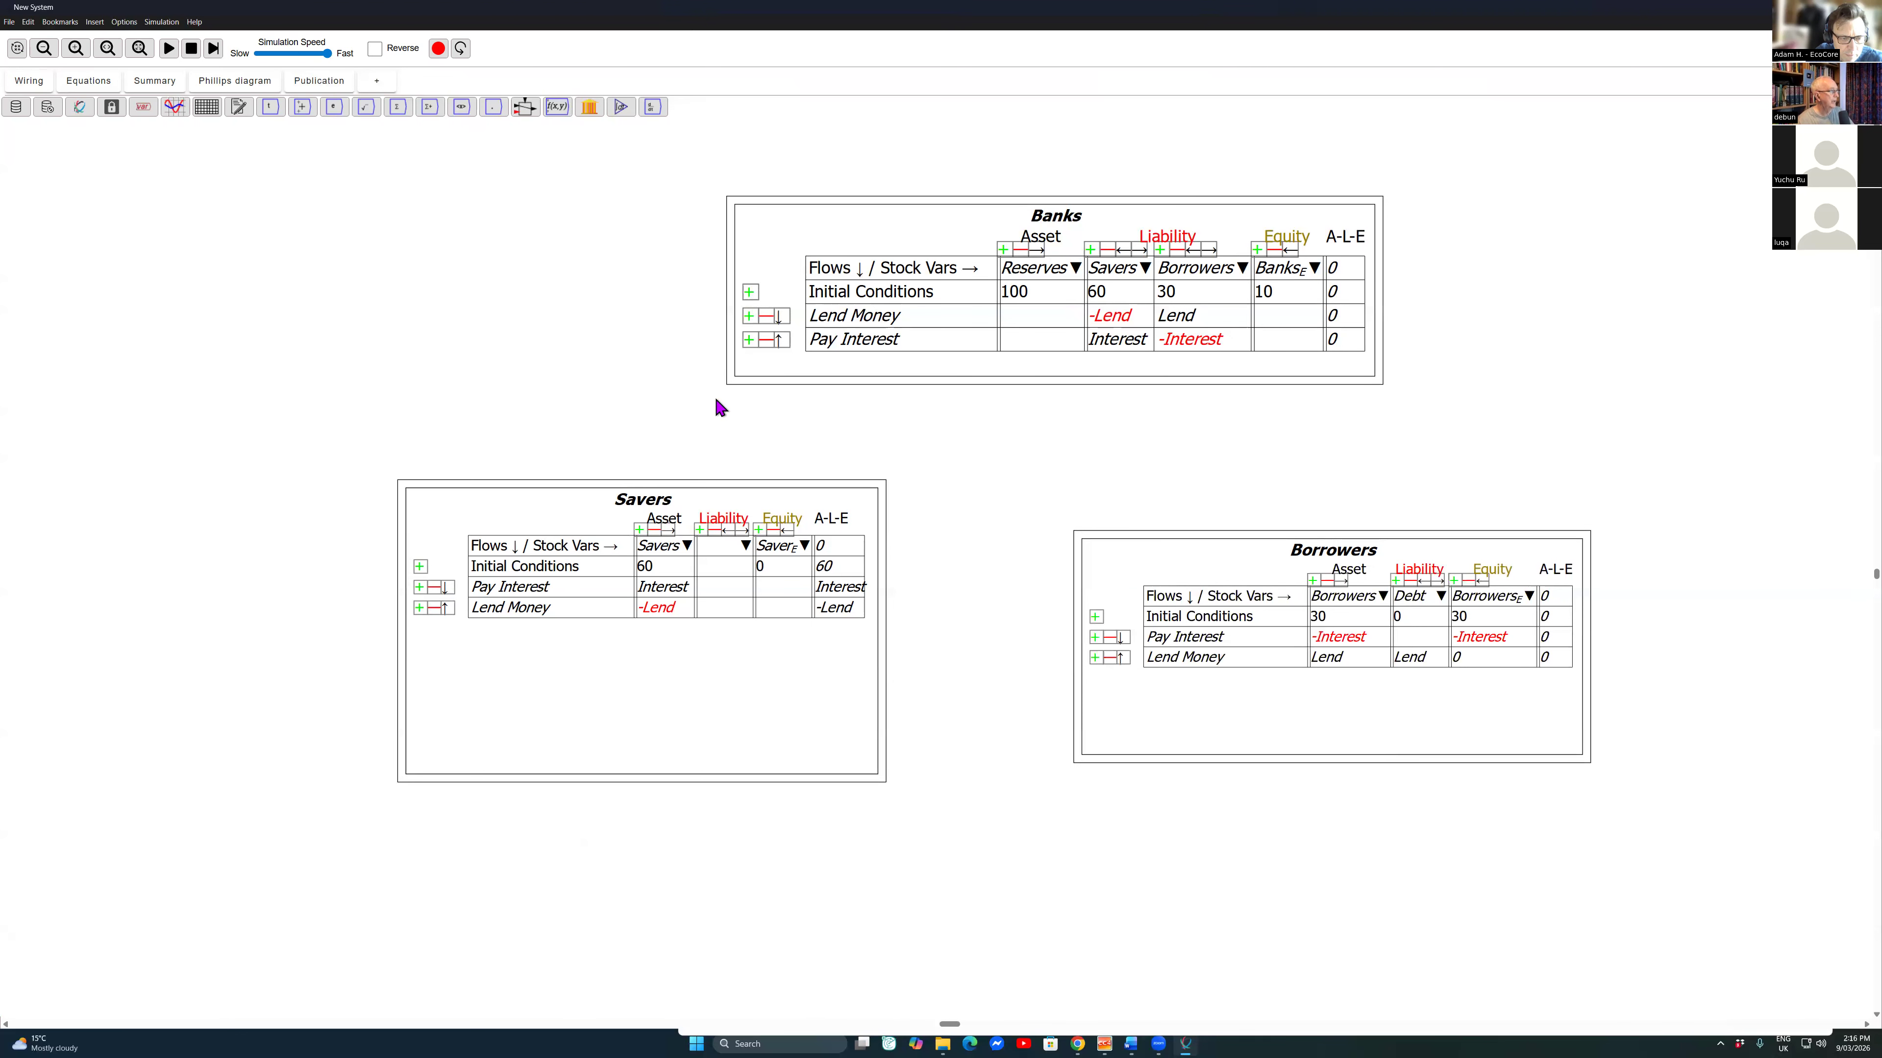
Step: Add the Debt stock as a second asset of the Savers table and balance its equity column
click(88, 81)
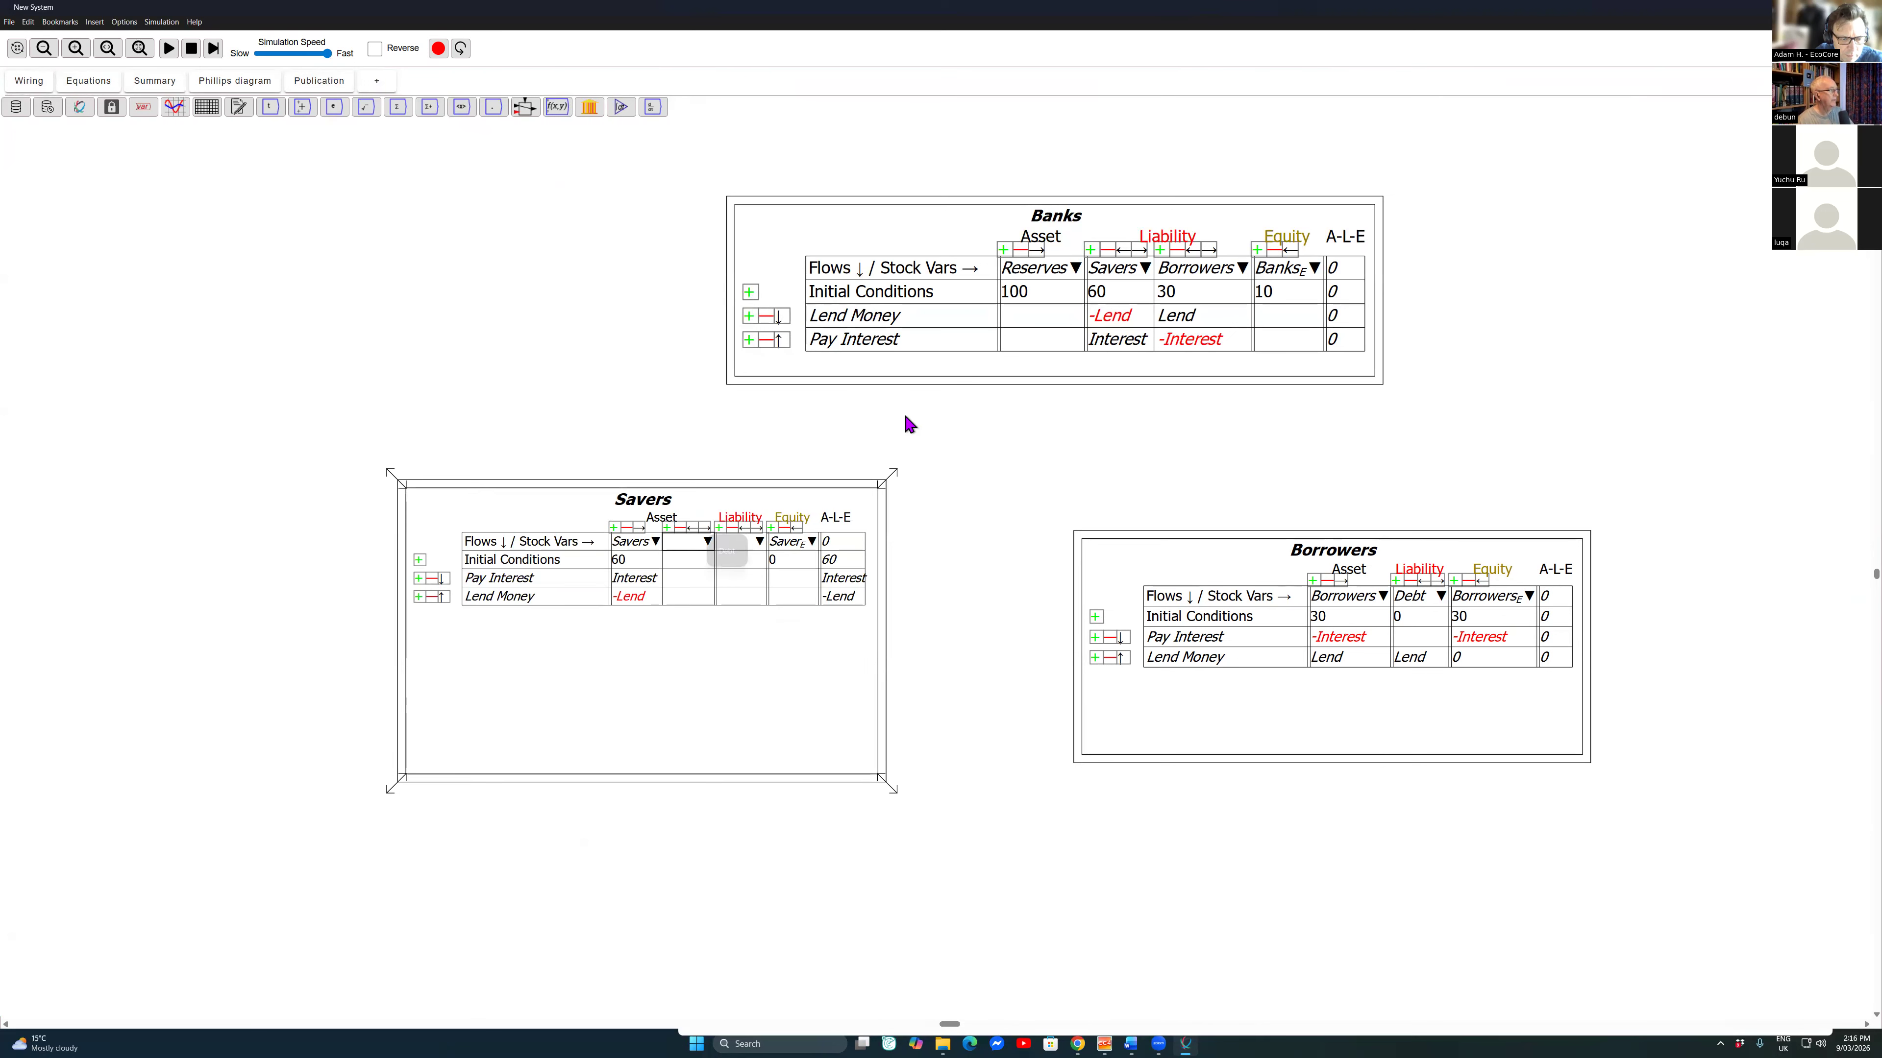
key(Return)
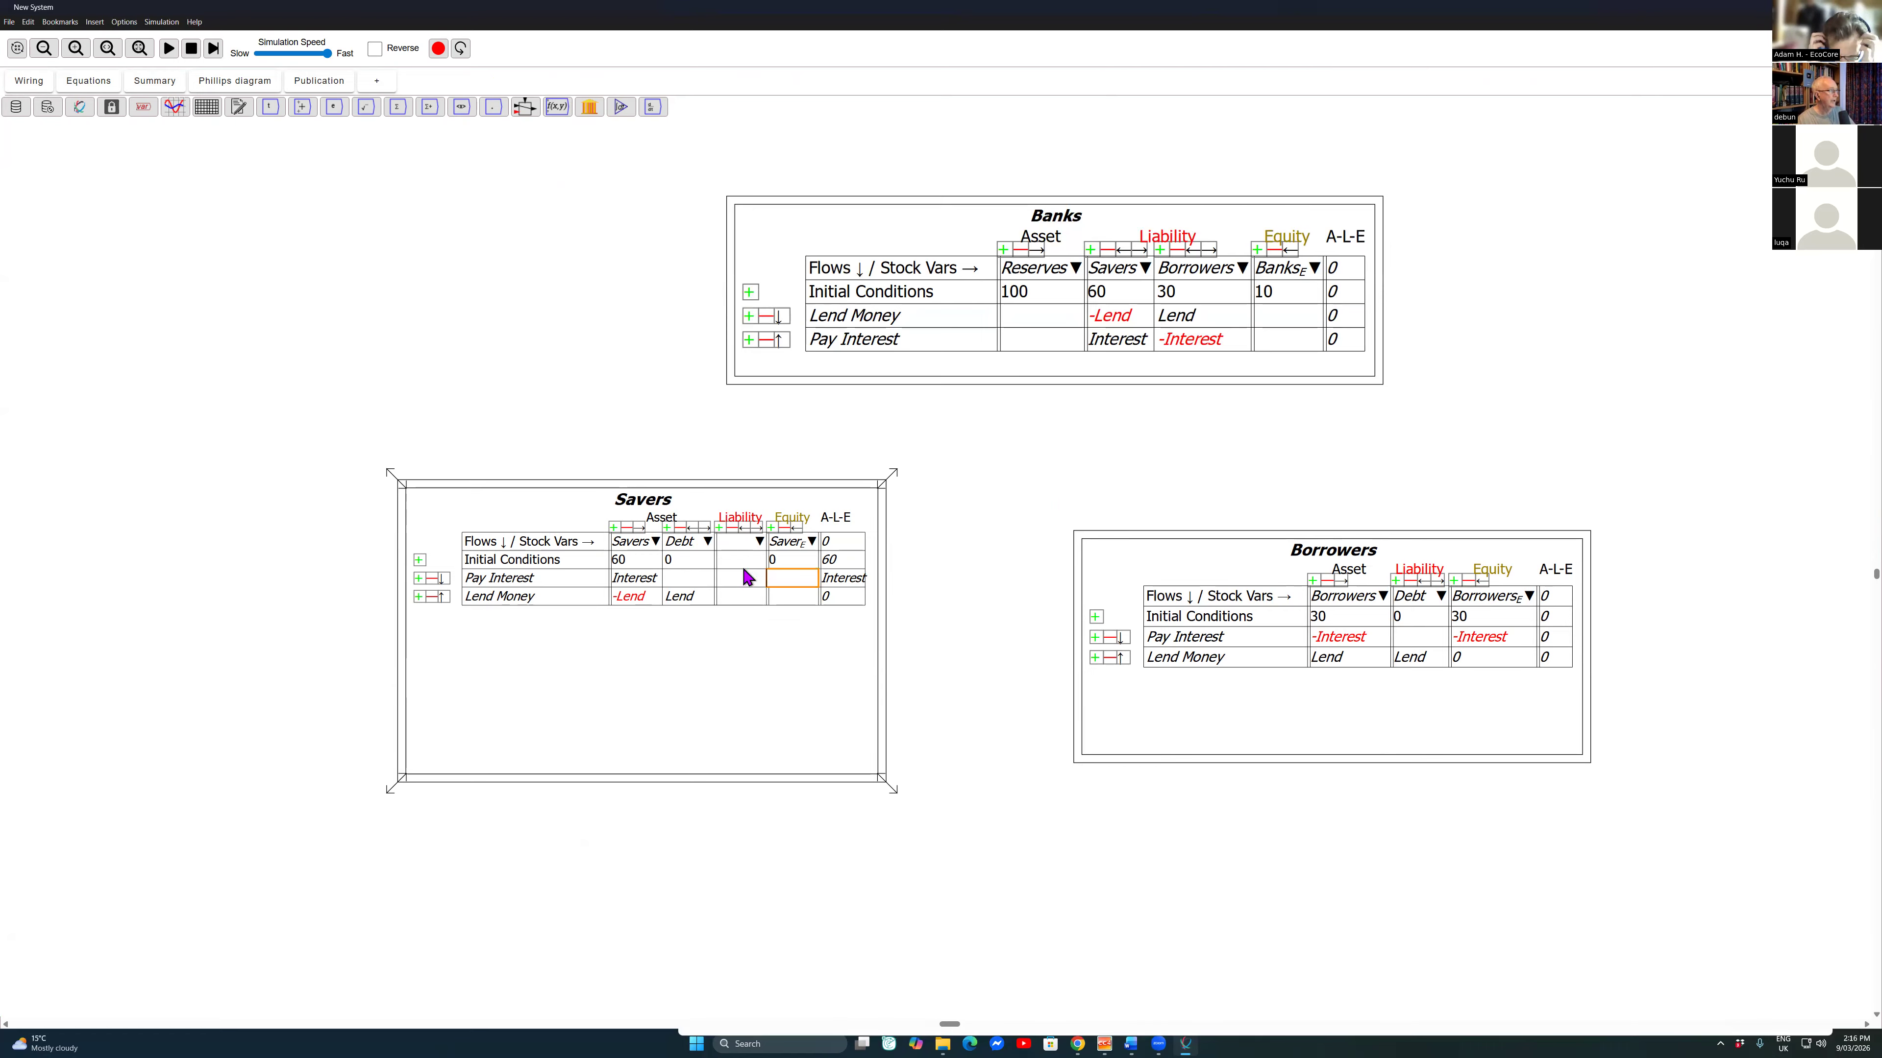
right_click(777, 580)
click(822, 665)
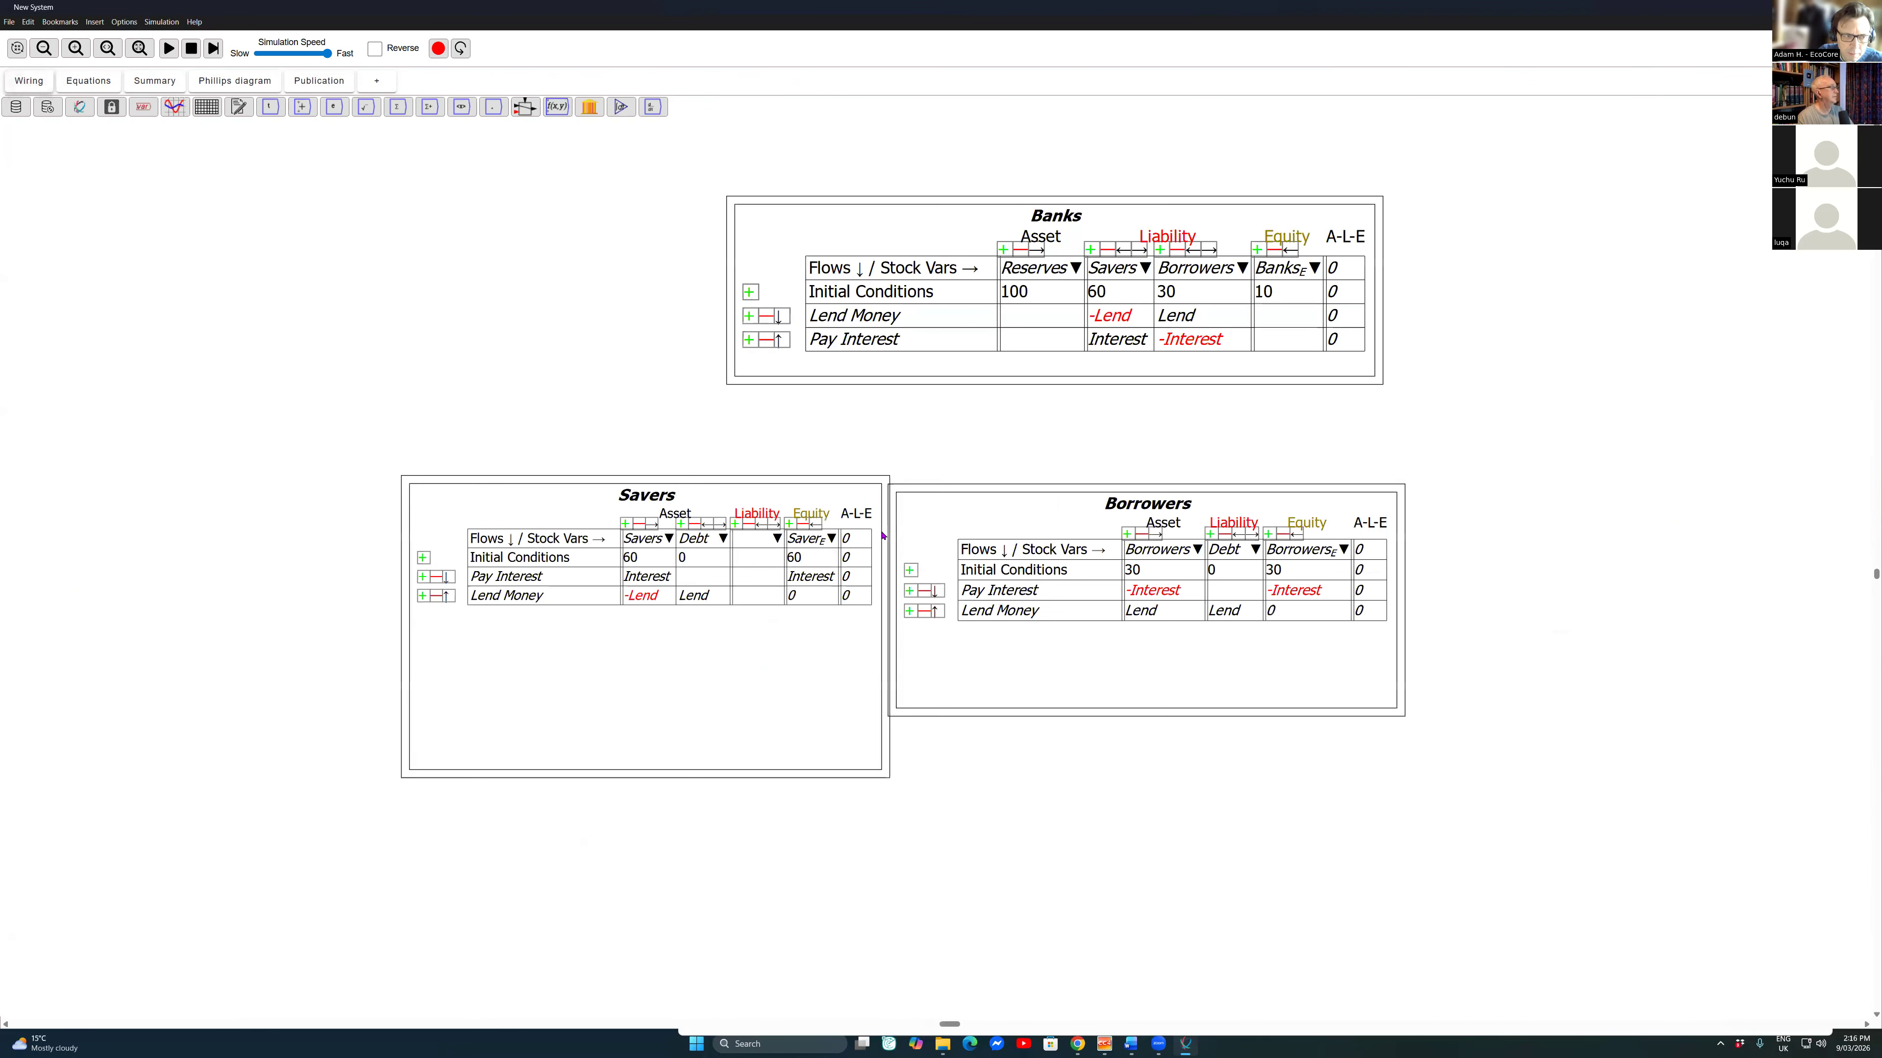
Step: Move the Borrowers table directly beside the Savers table
drag(892, 544, 904, 534)
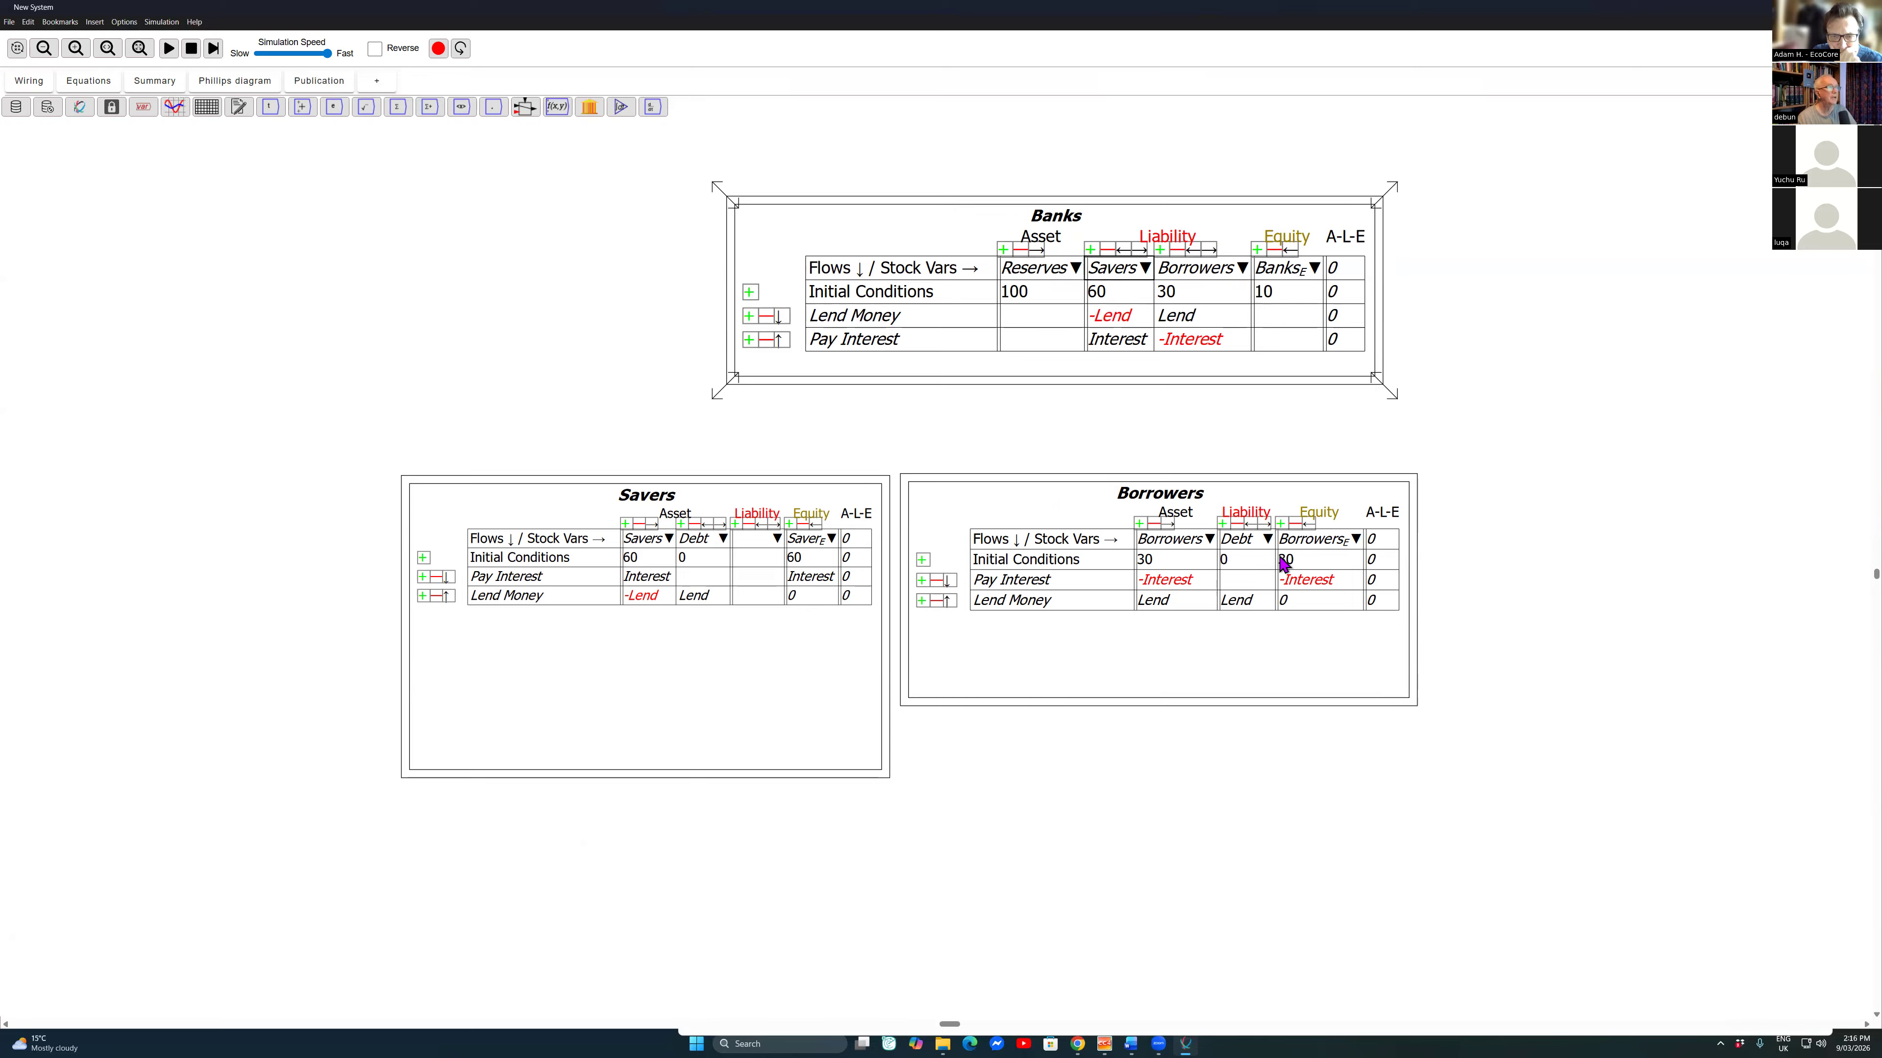
click(1444, 607)
Step: Copy the Banks table's flow variables Lend and Interest onto the canvas beside the table
right_click(738, 201)
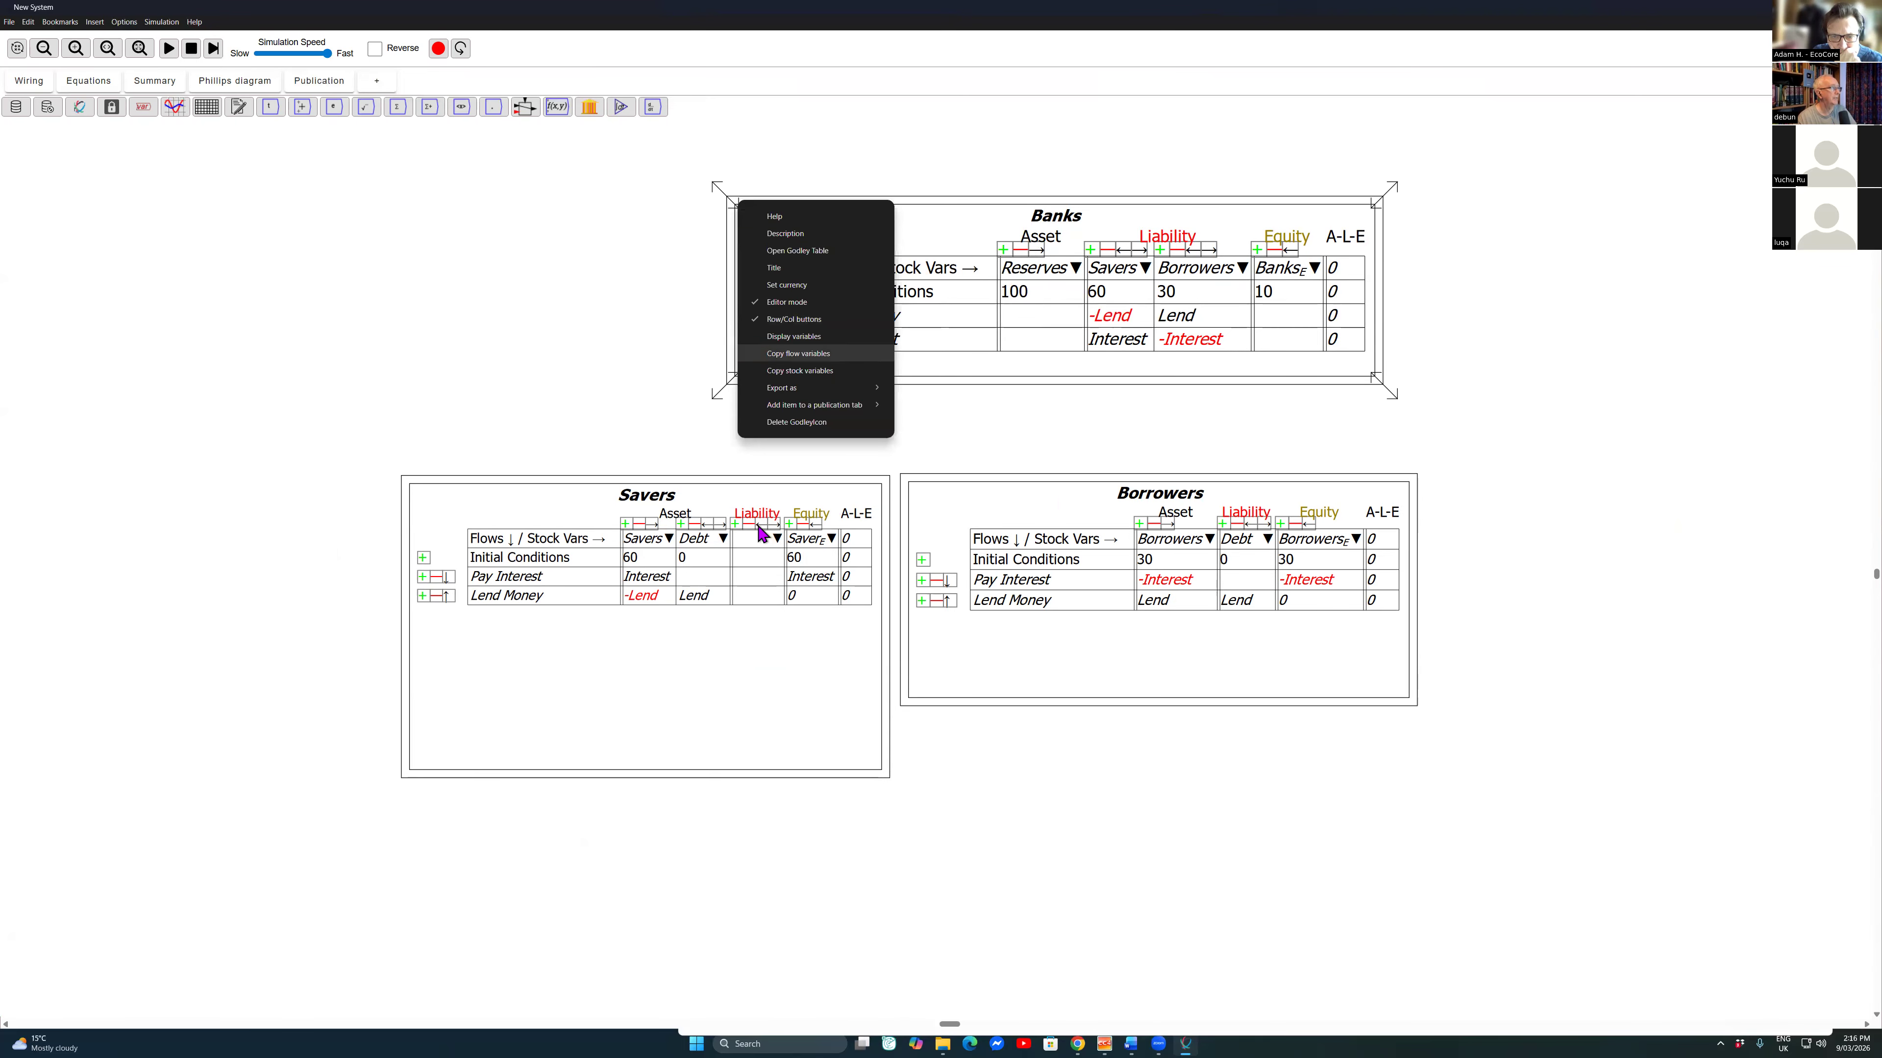
click(798, 354)
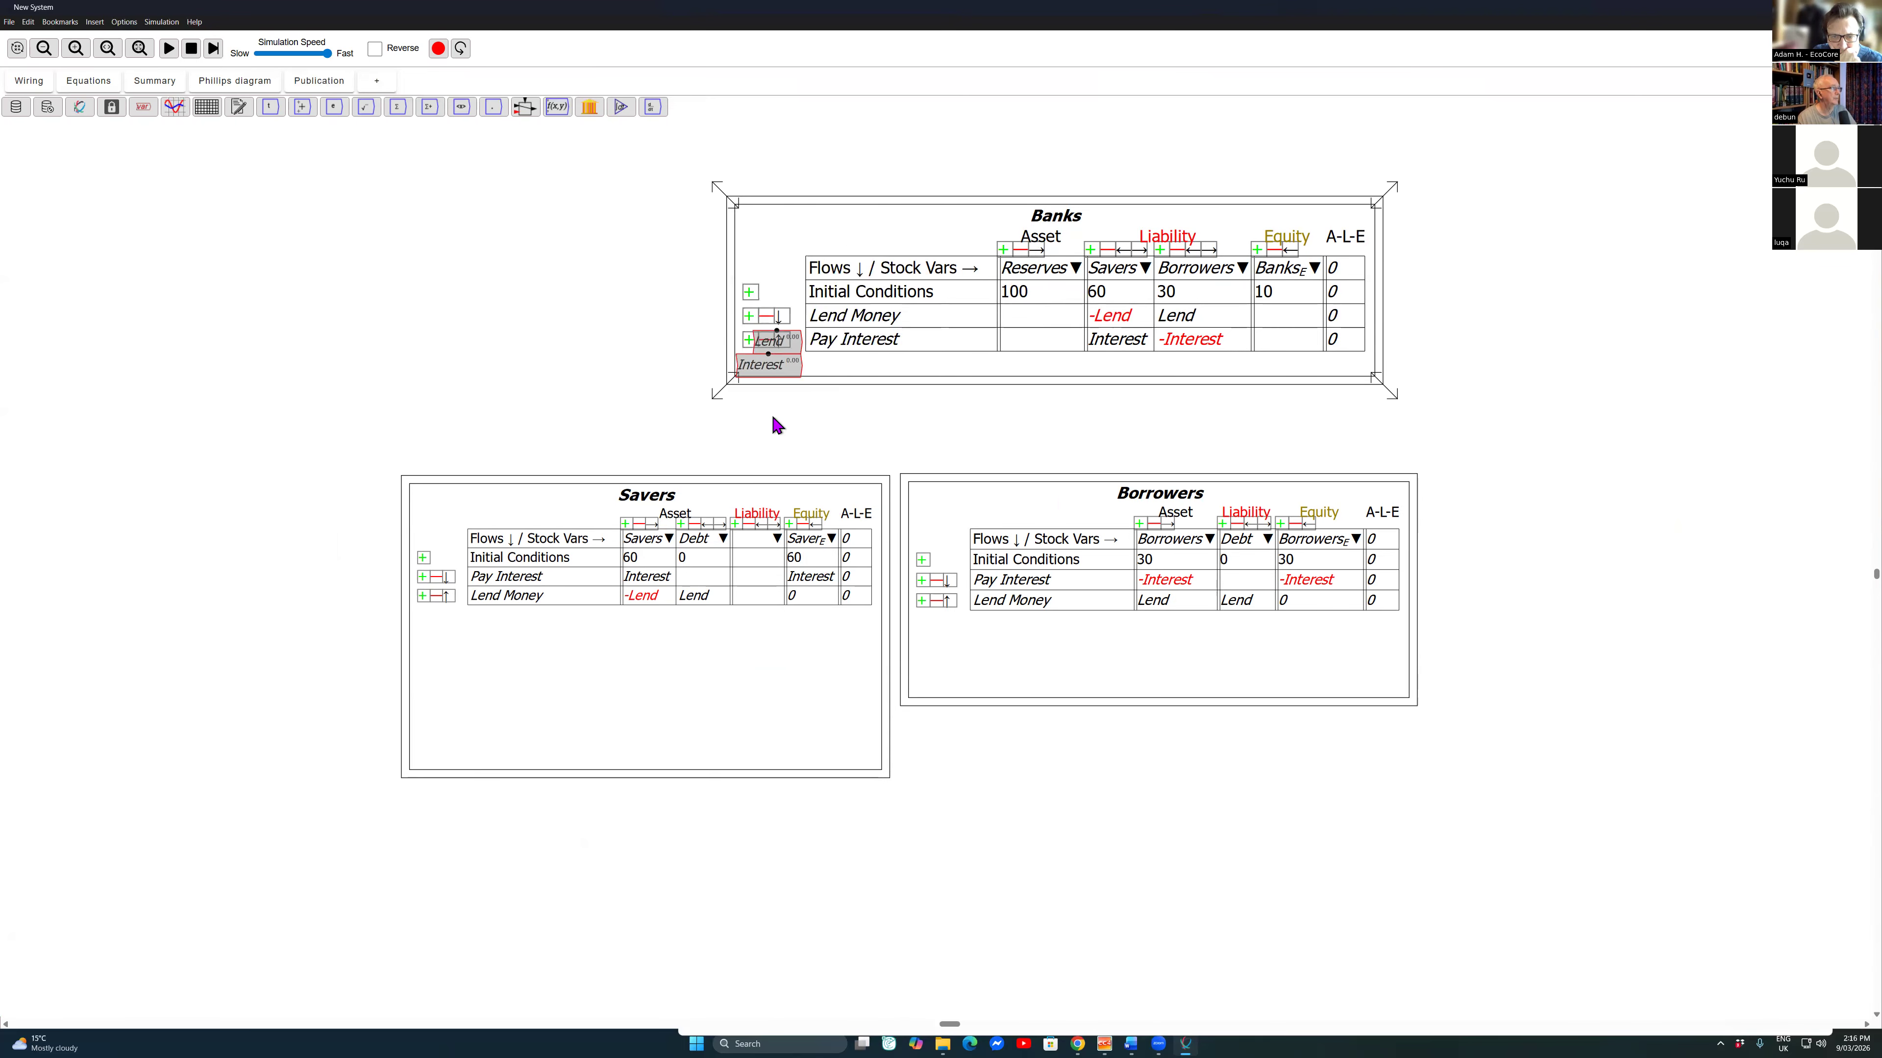
click(1563, 241)
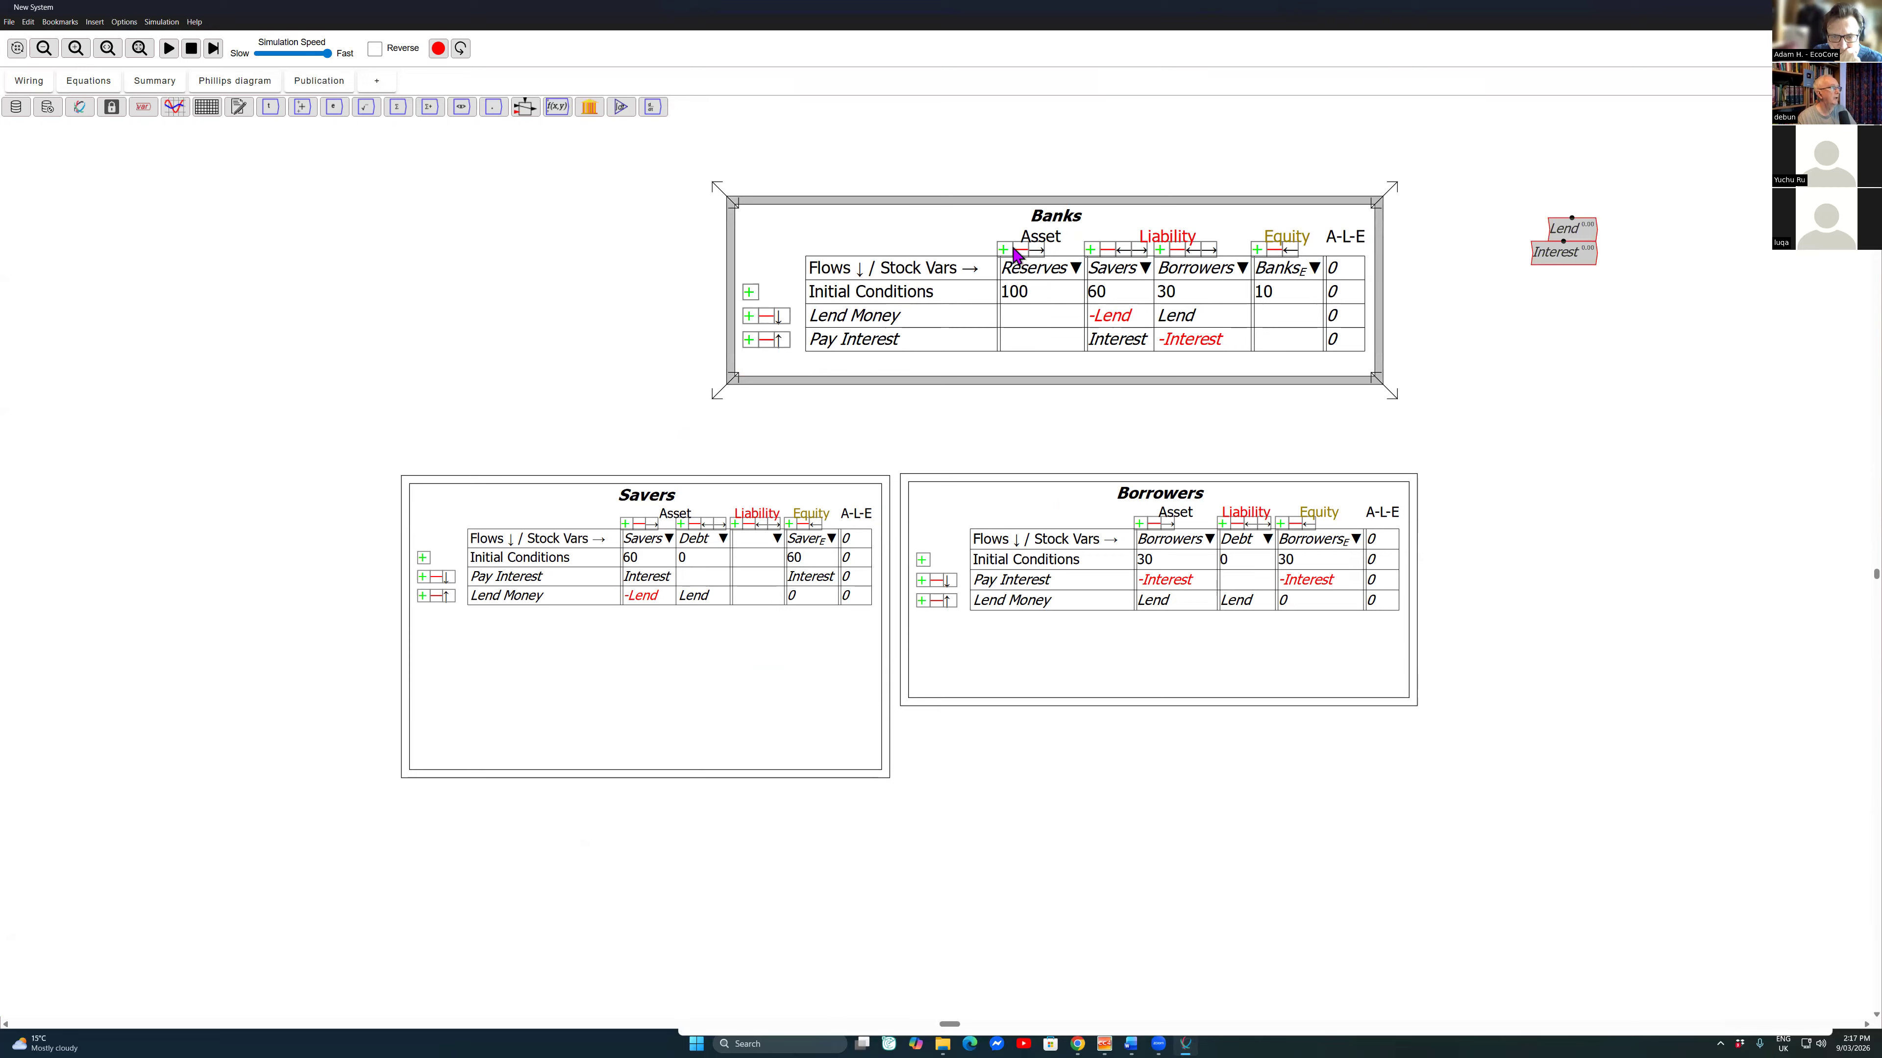
Step: Copy the Banks table's stock variables and place them beneath the Lend and Interest variables
right_click(977, 268)
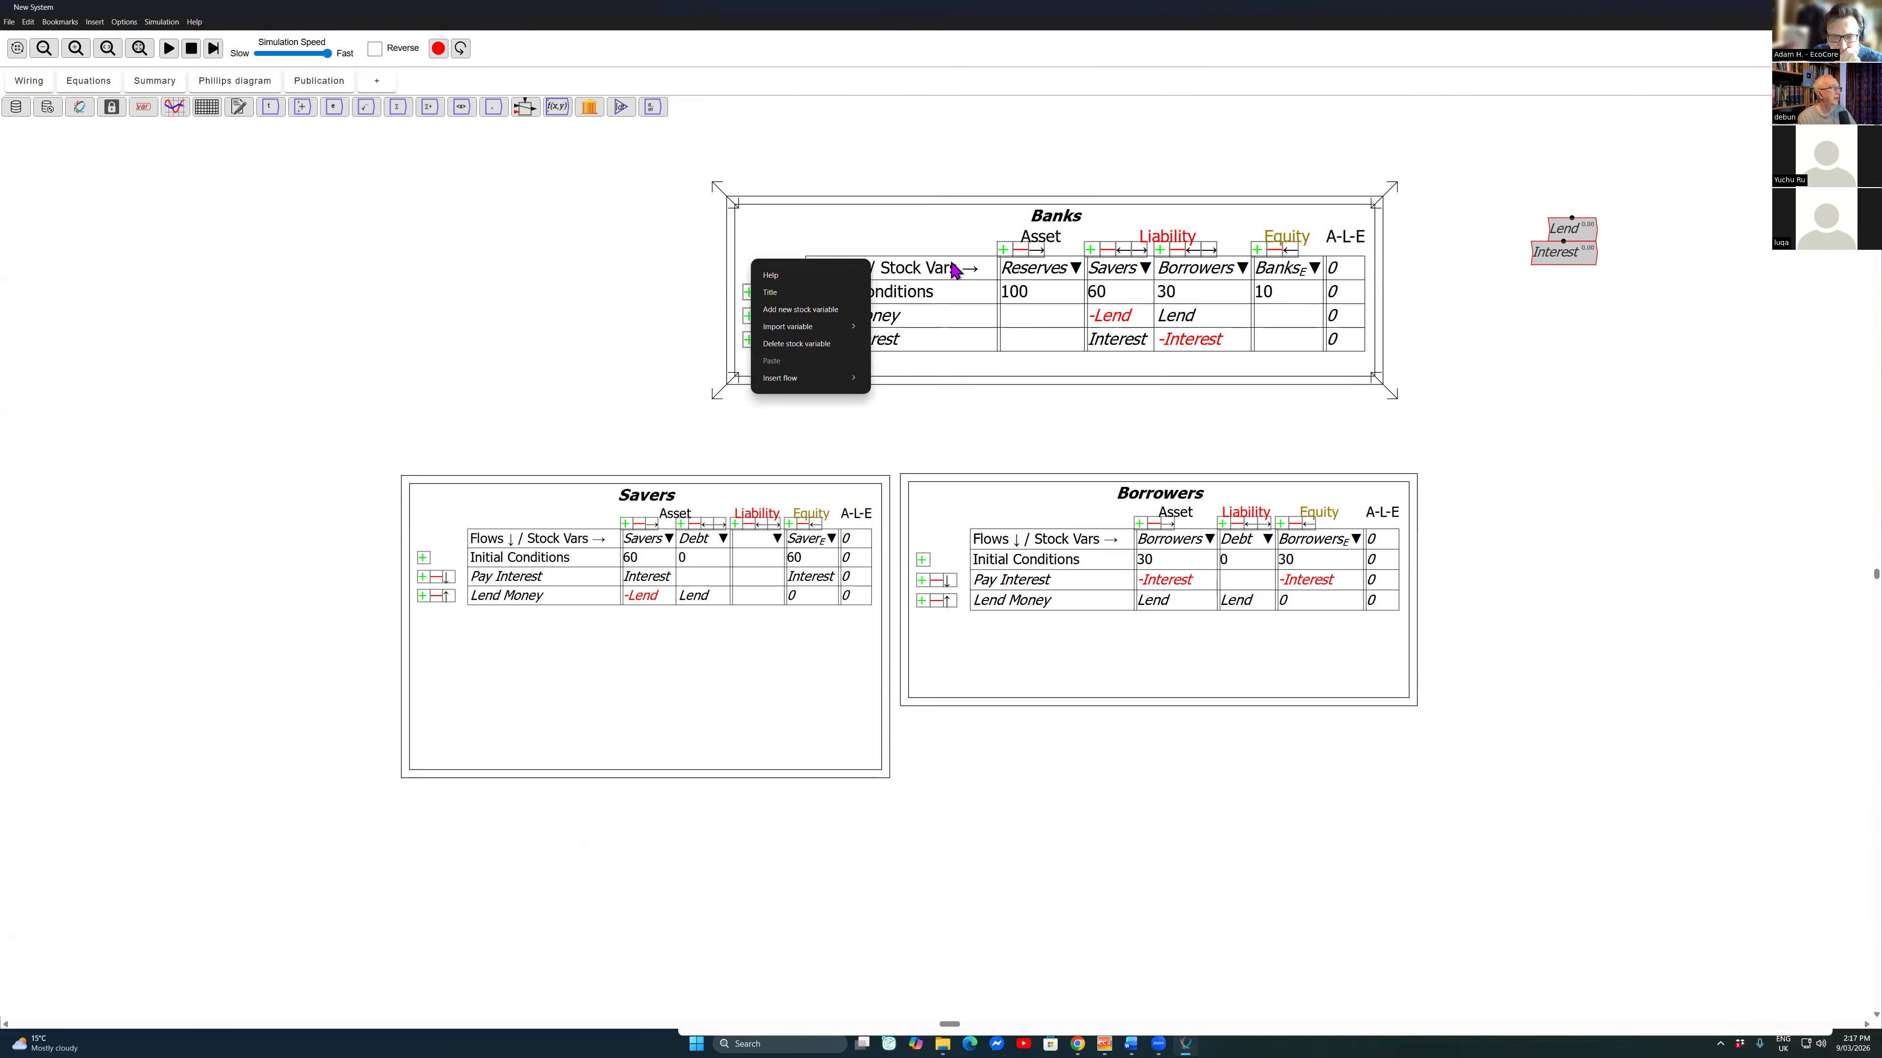
click(886, 268)
right_click(859, 231)
click(859, 229)
right_click(859, 232)
click(859, 231)
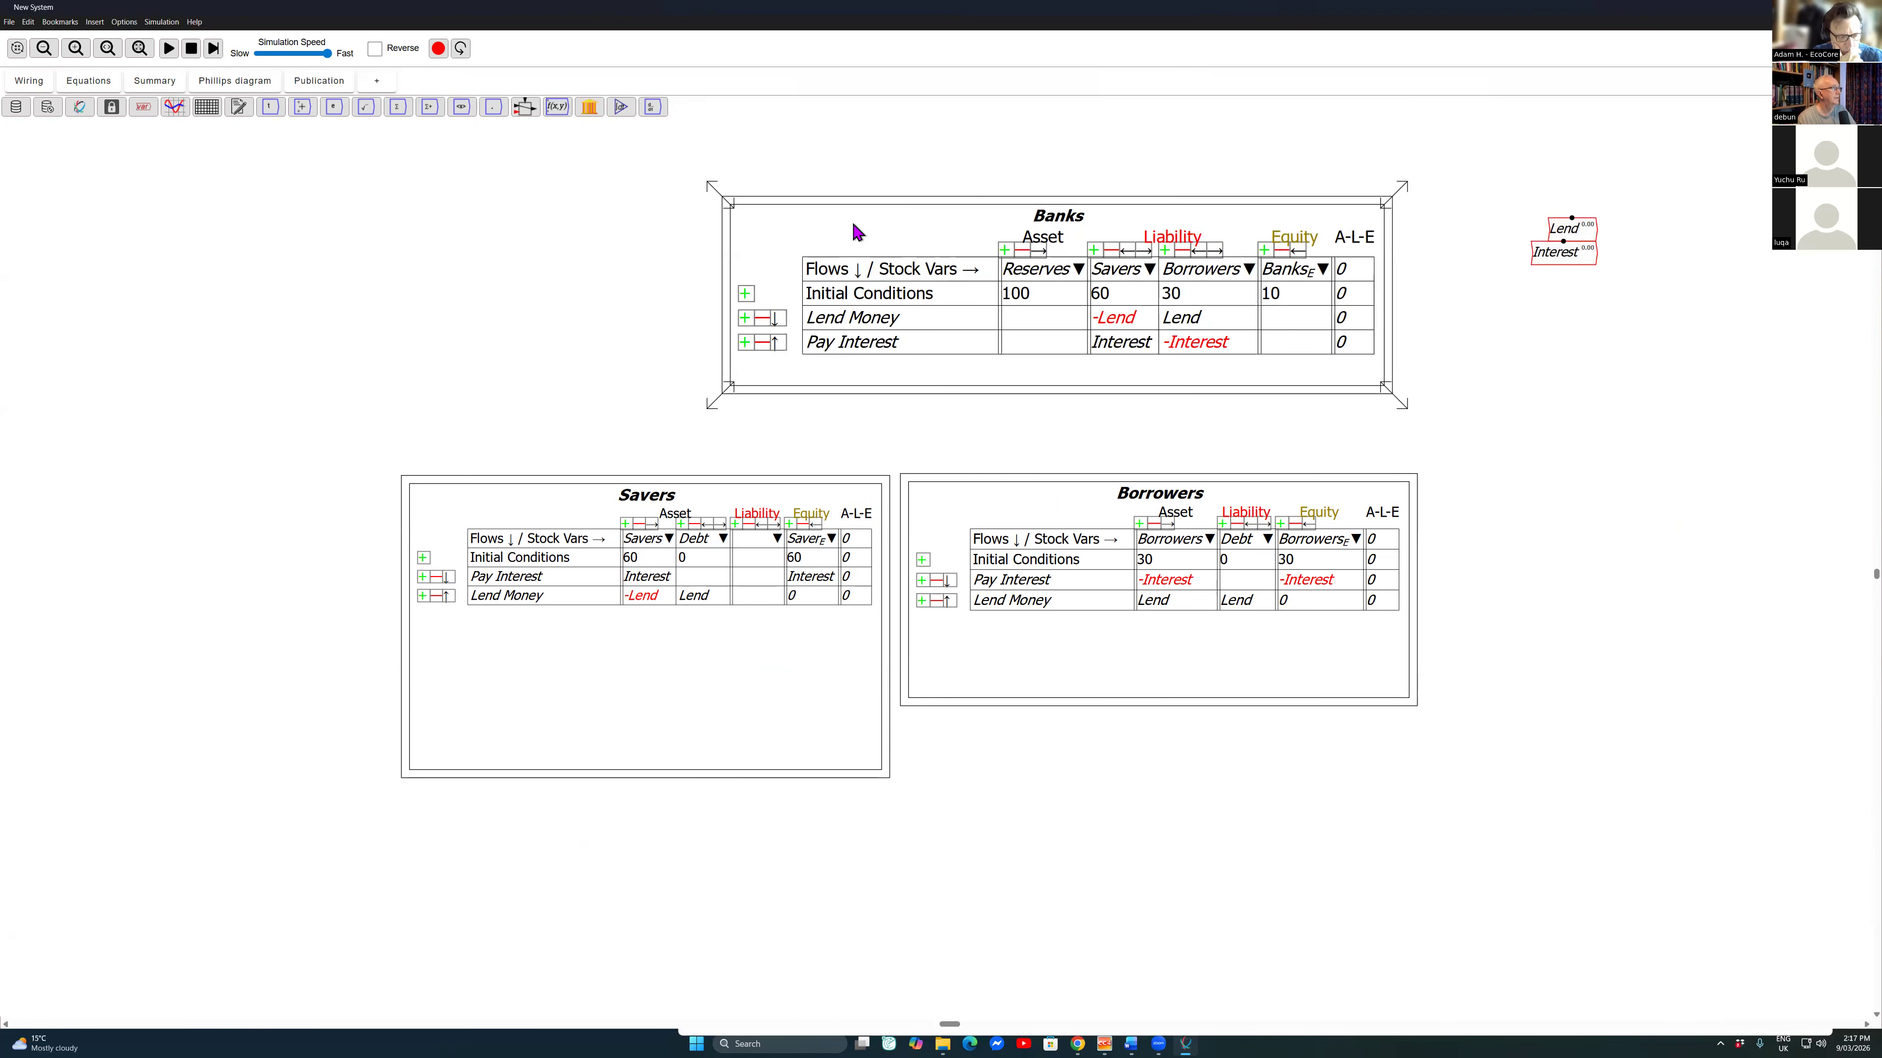
right_click(857, 231)
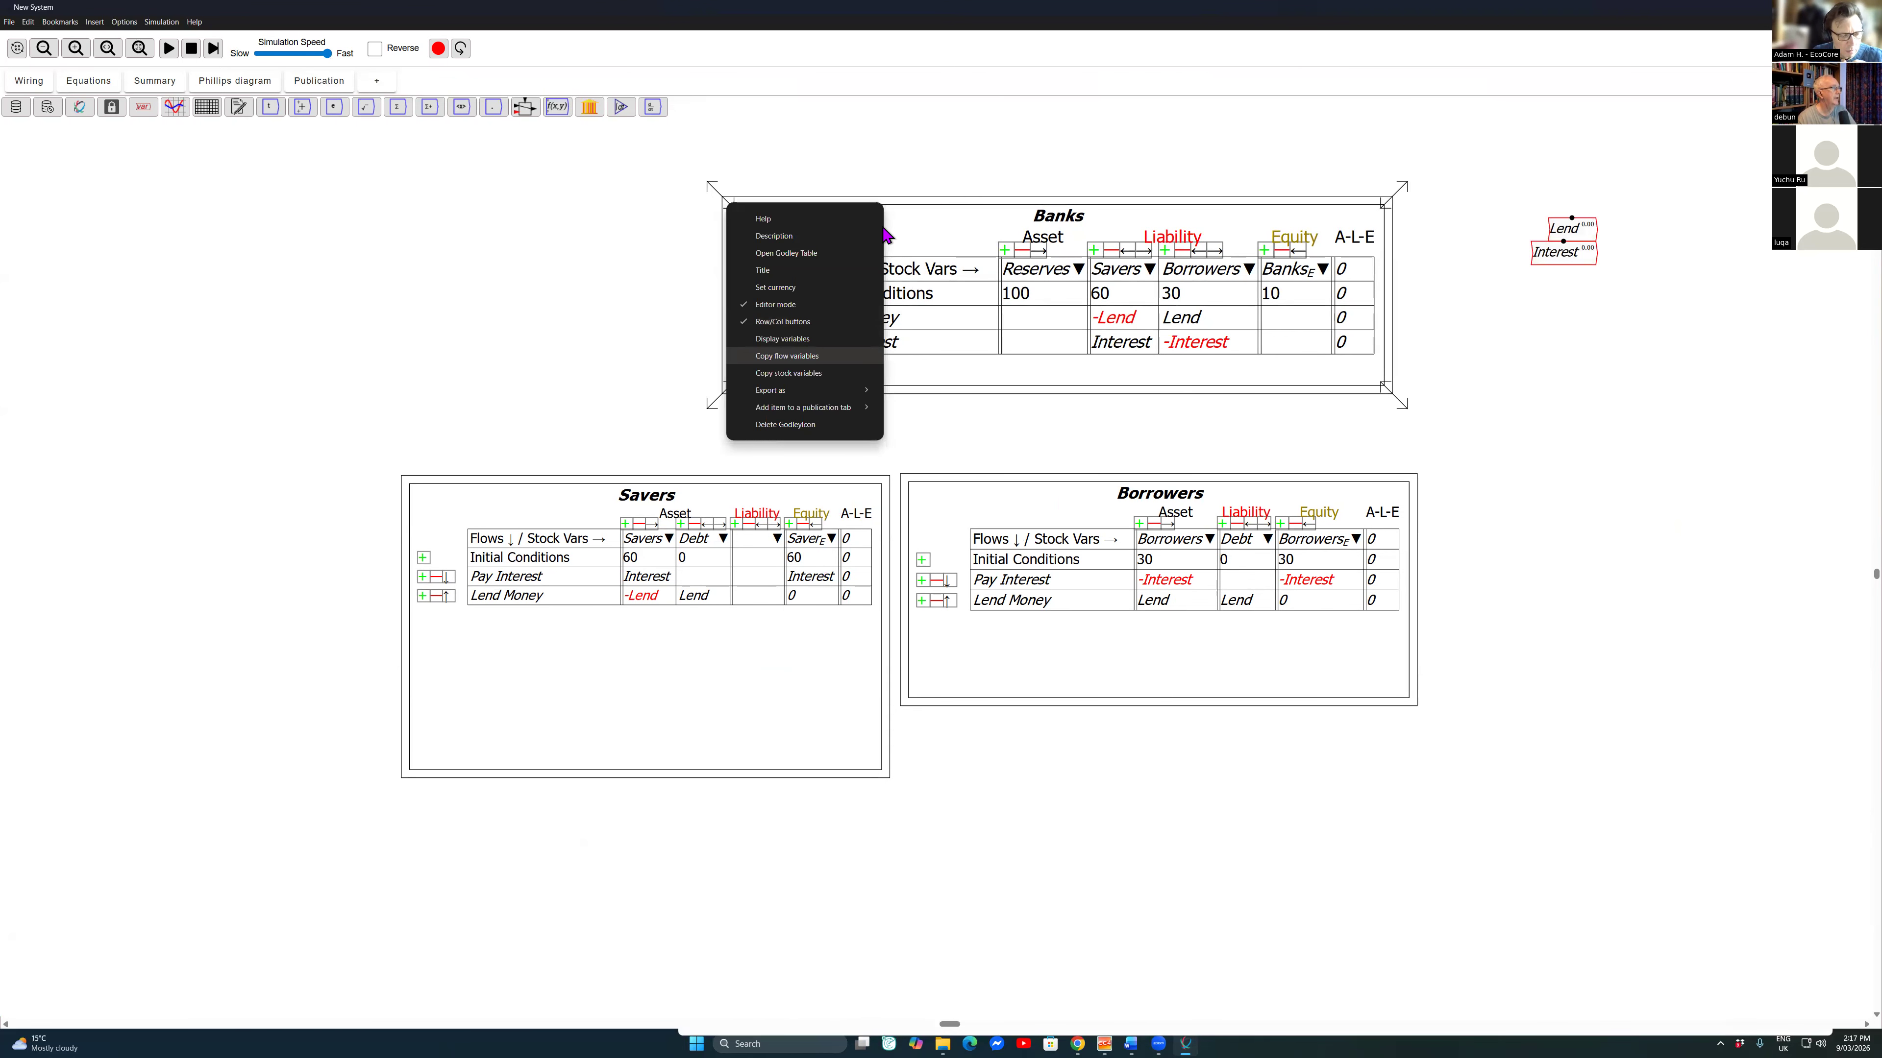
click(788, 373)
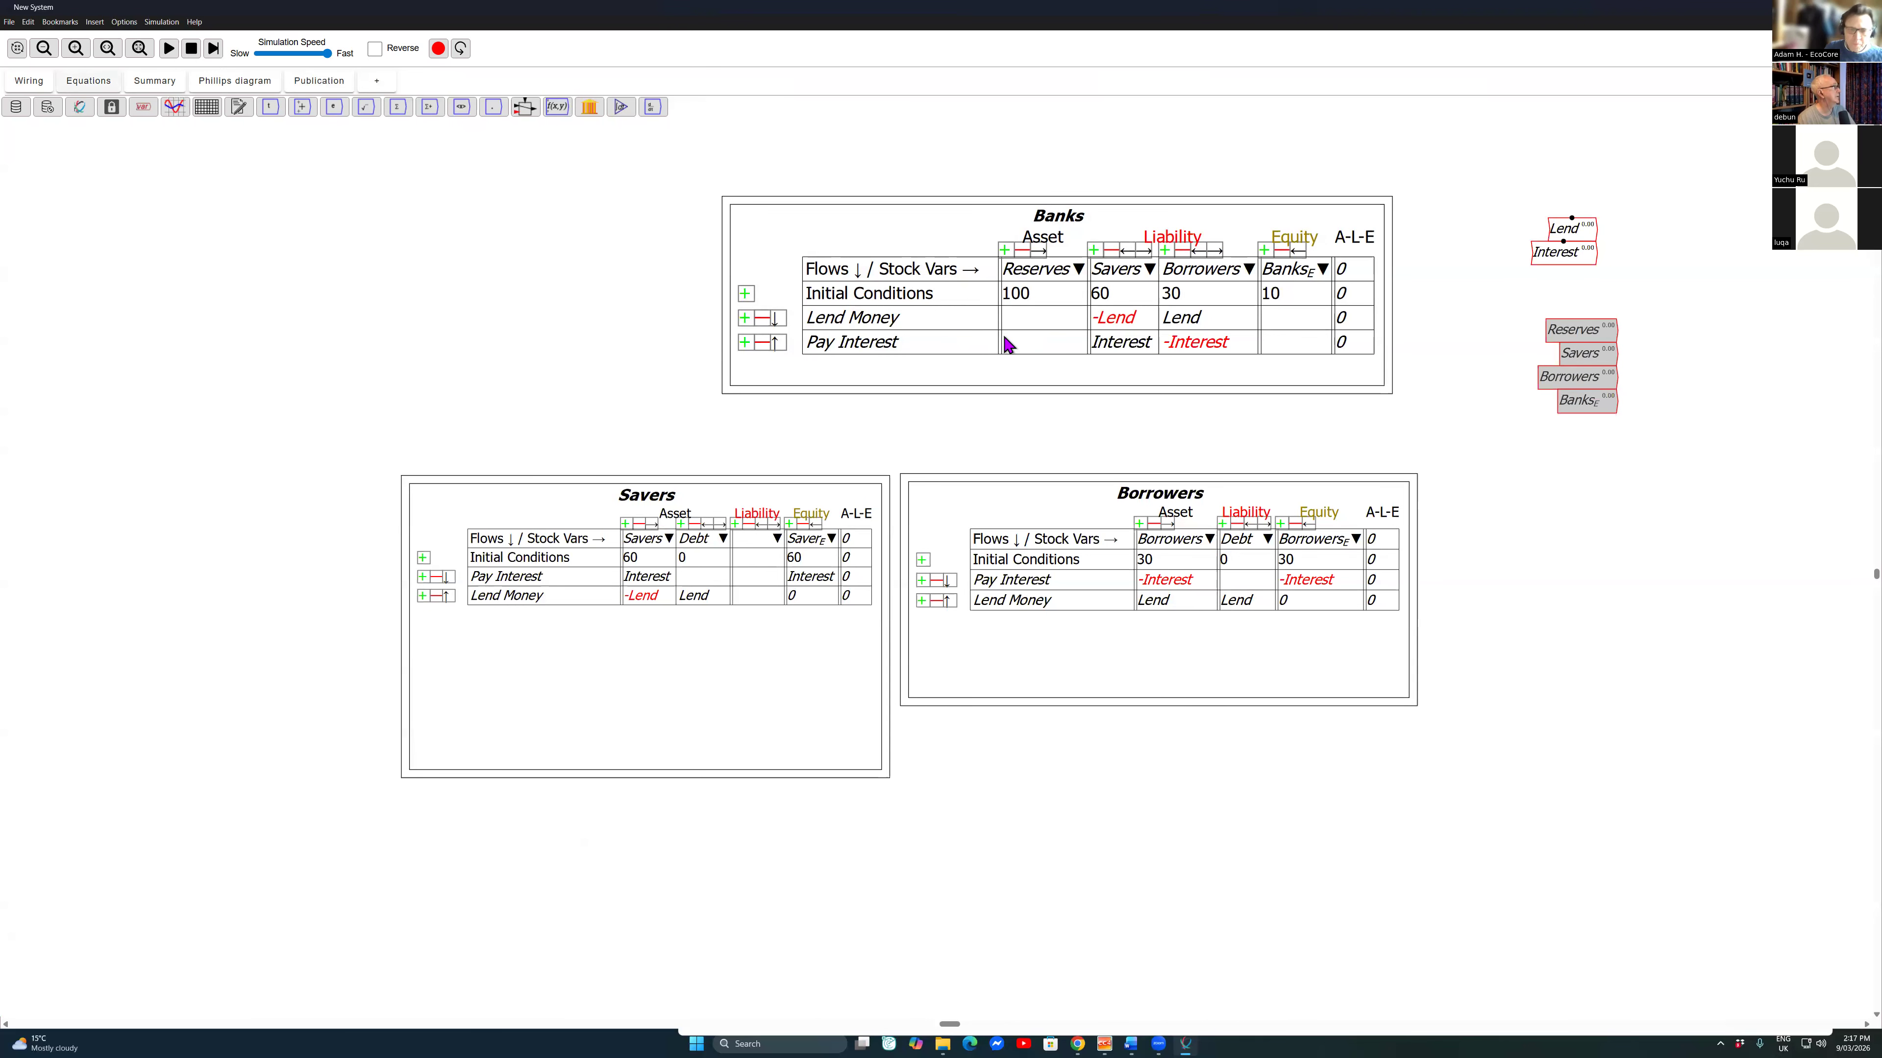
Step: Place a Debt variable below the copied stock variables and move the Interest variable next to it
key(alt+i)
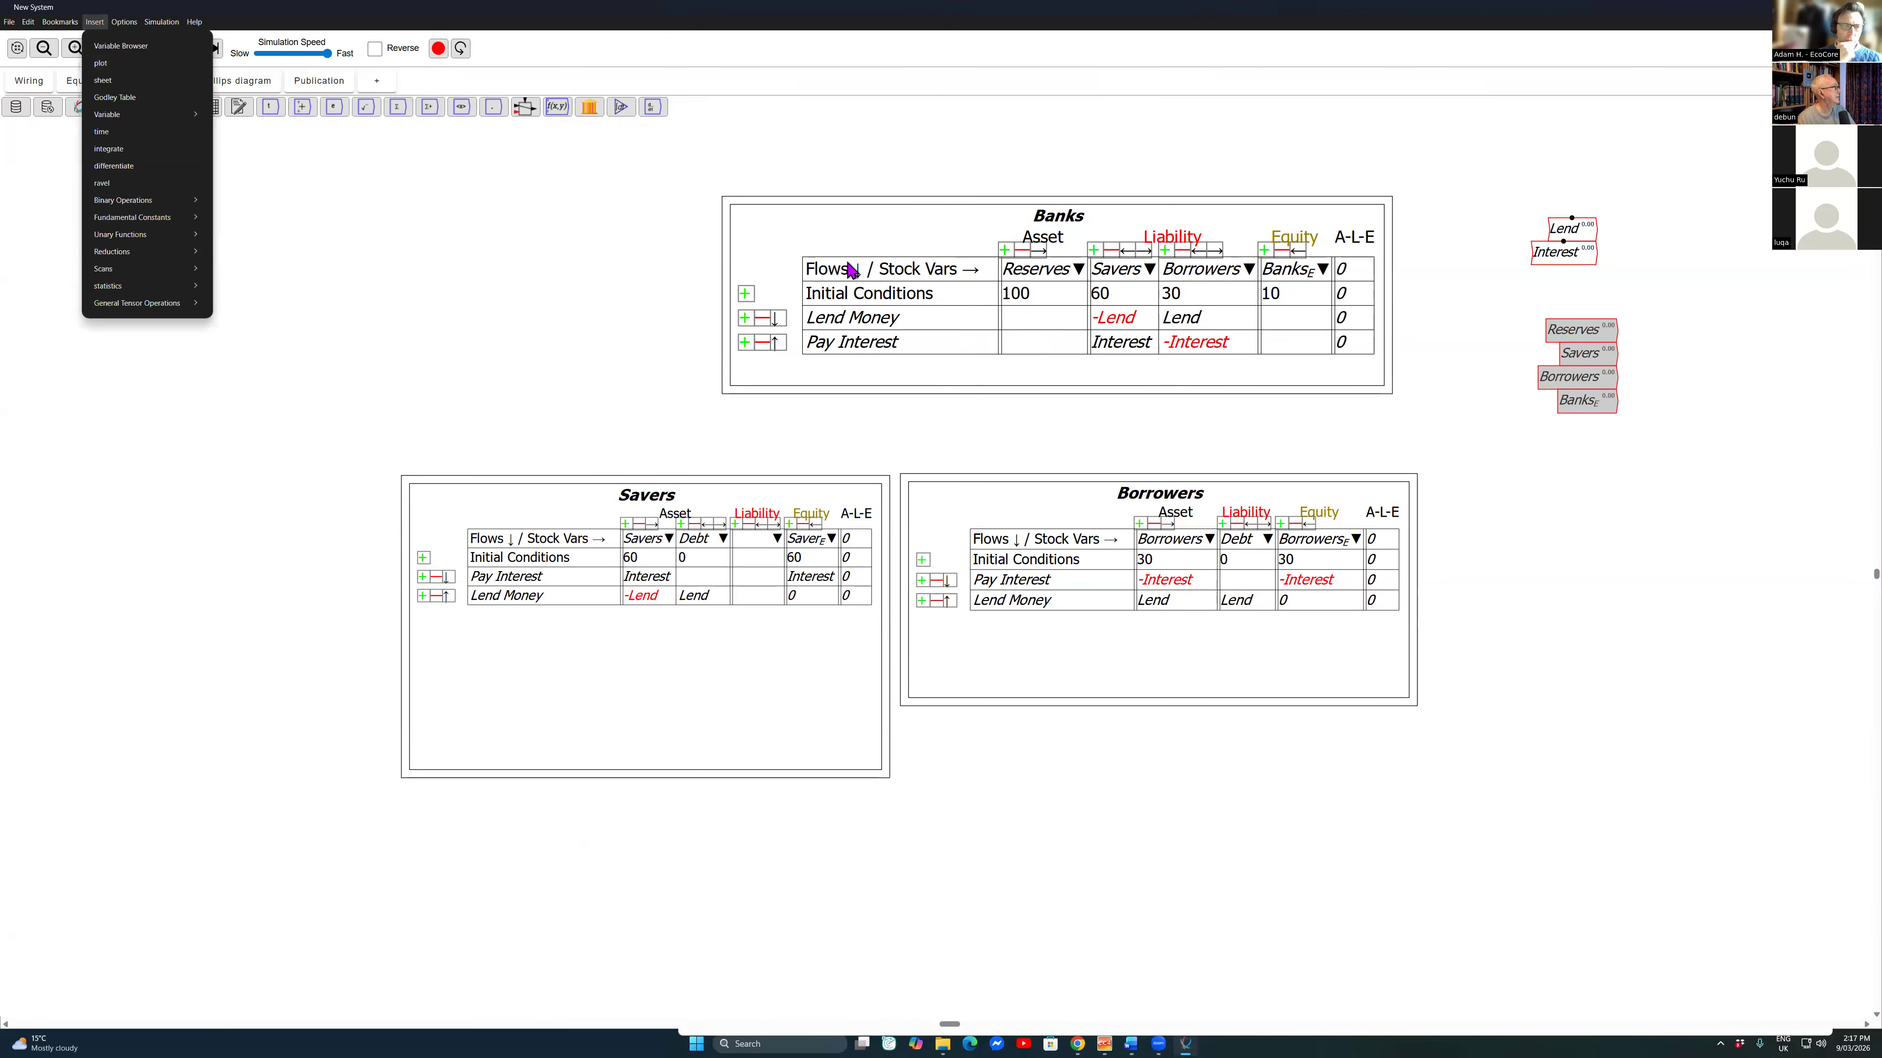
click(857, 272)
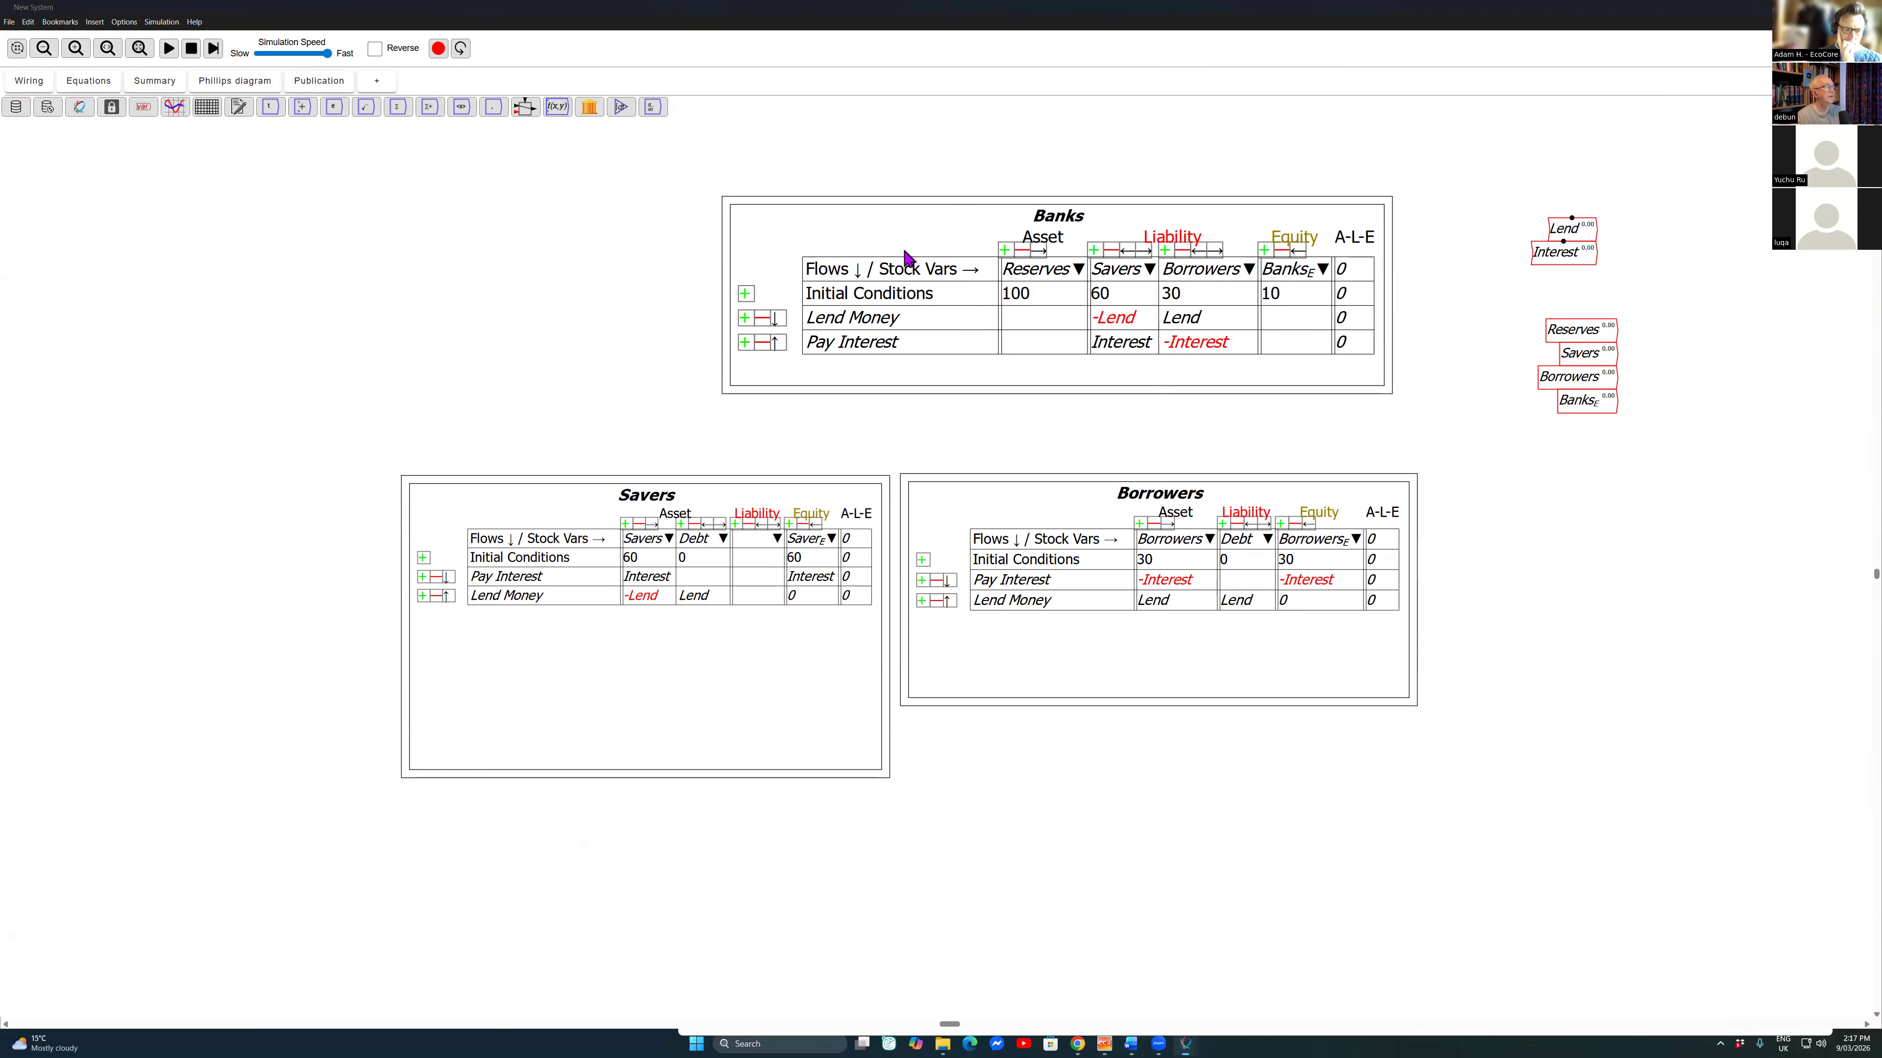
click(839, 476)
click(1550, 469)
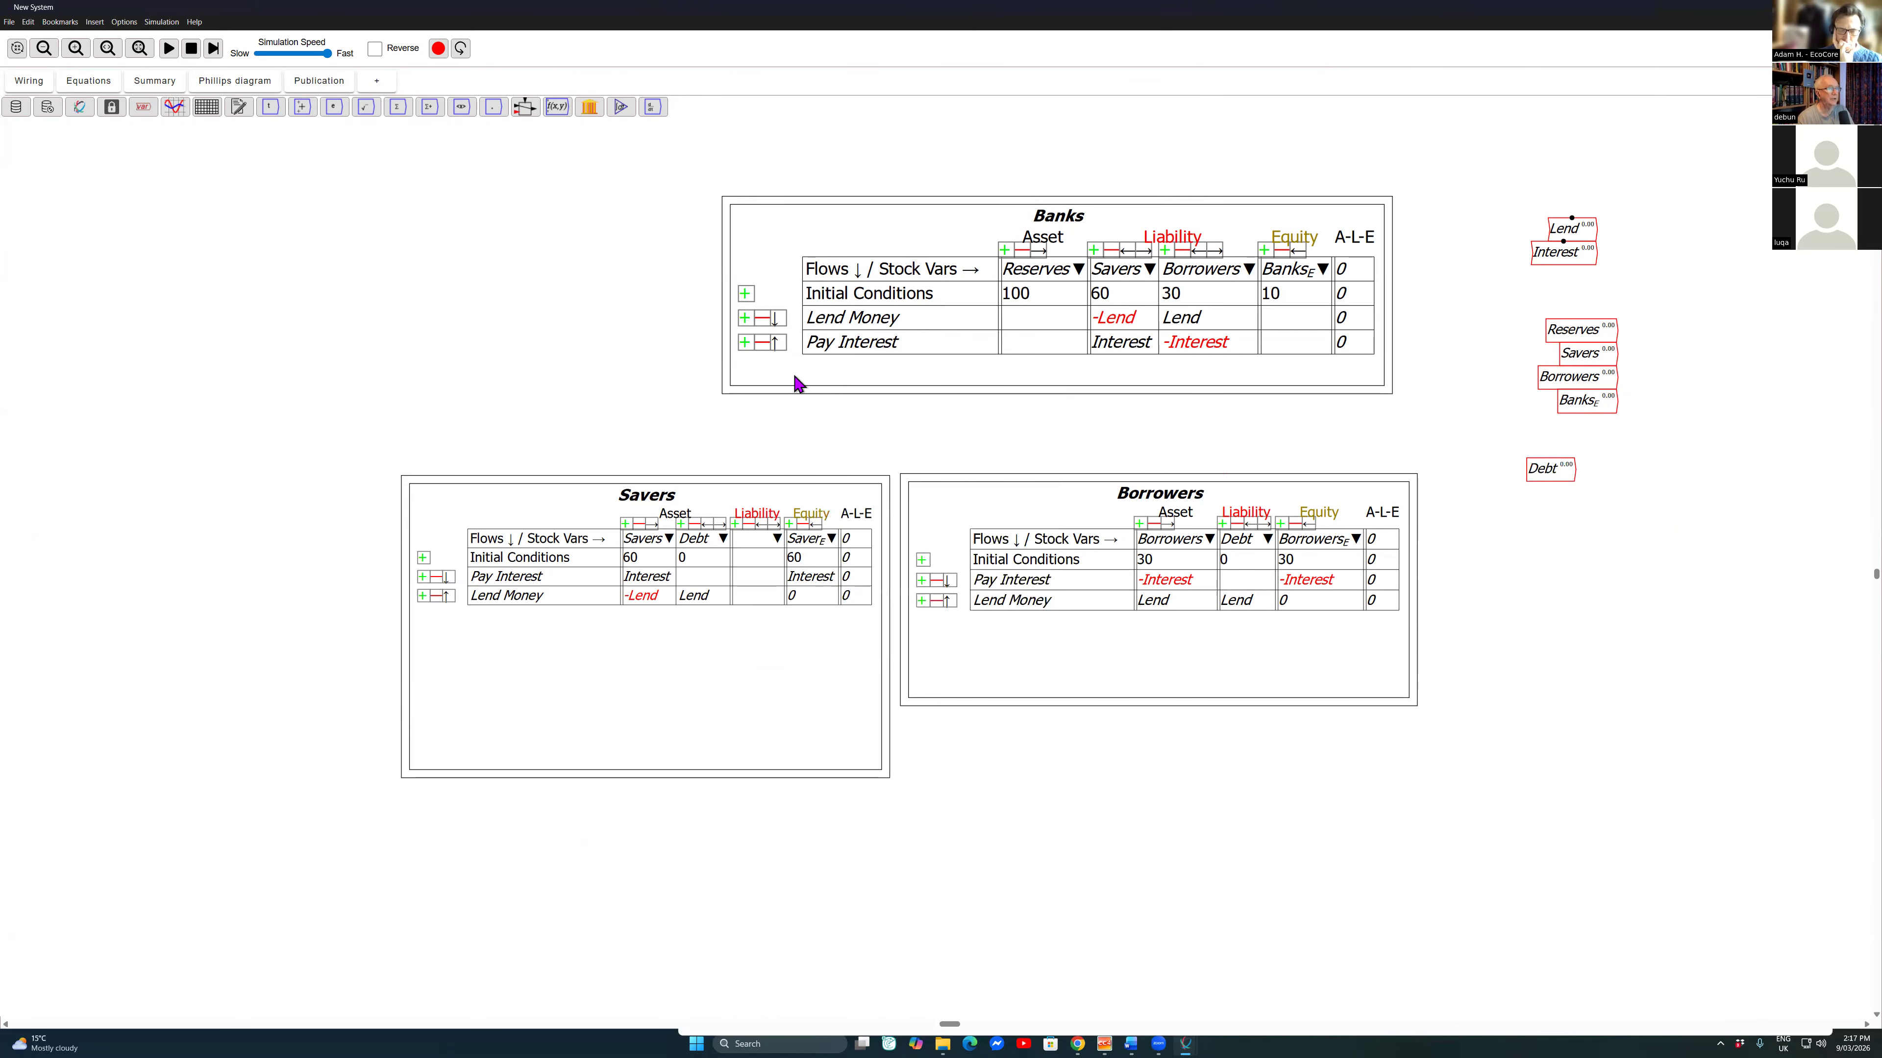
mouse_move(1563, 253)
mouse_down()
mouse_move(1630, 391)
mouse_move(1636, 467)
mouse_up()
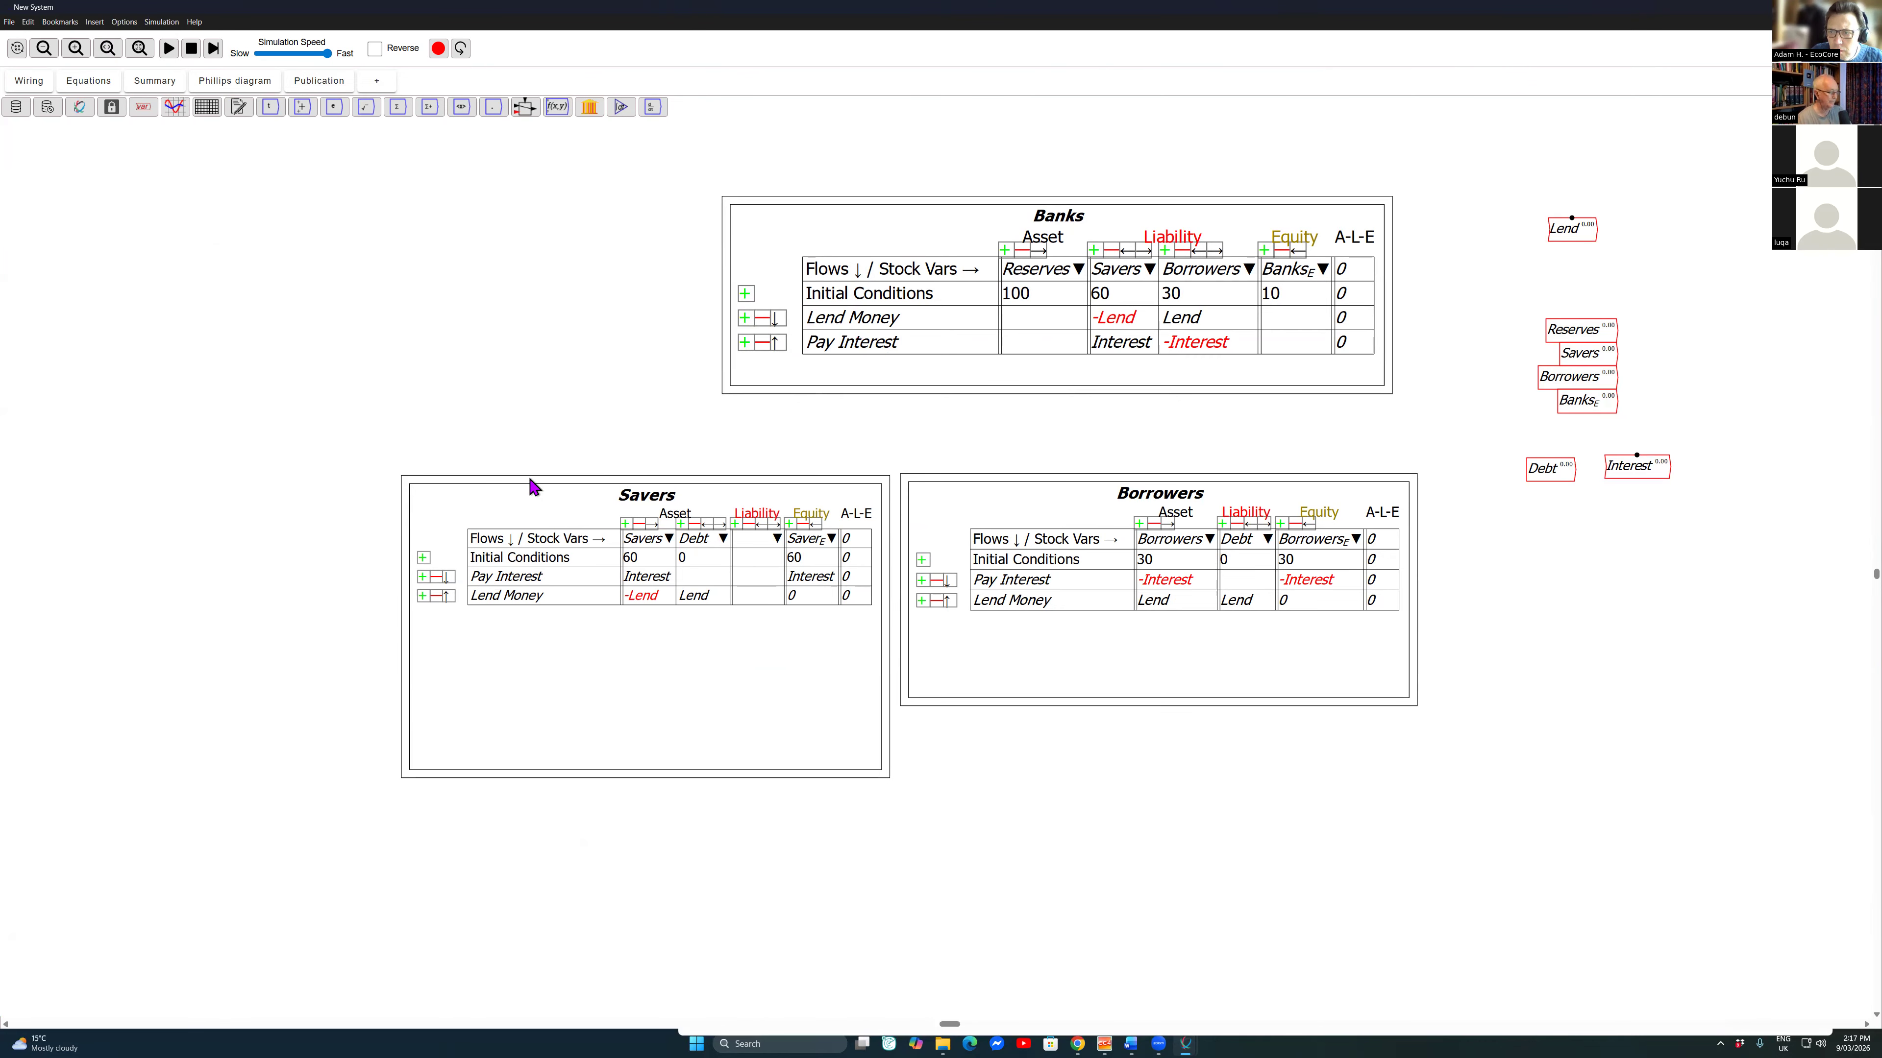
Step: Create a variable named Interest_{Rate} of type Parameter with an initial value of 0.05
text(Interest)
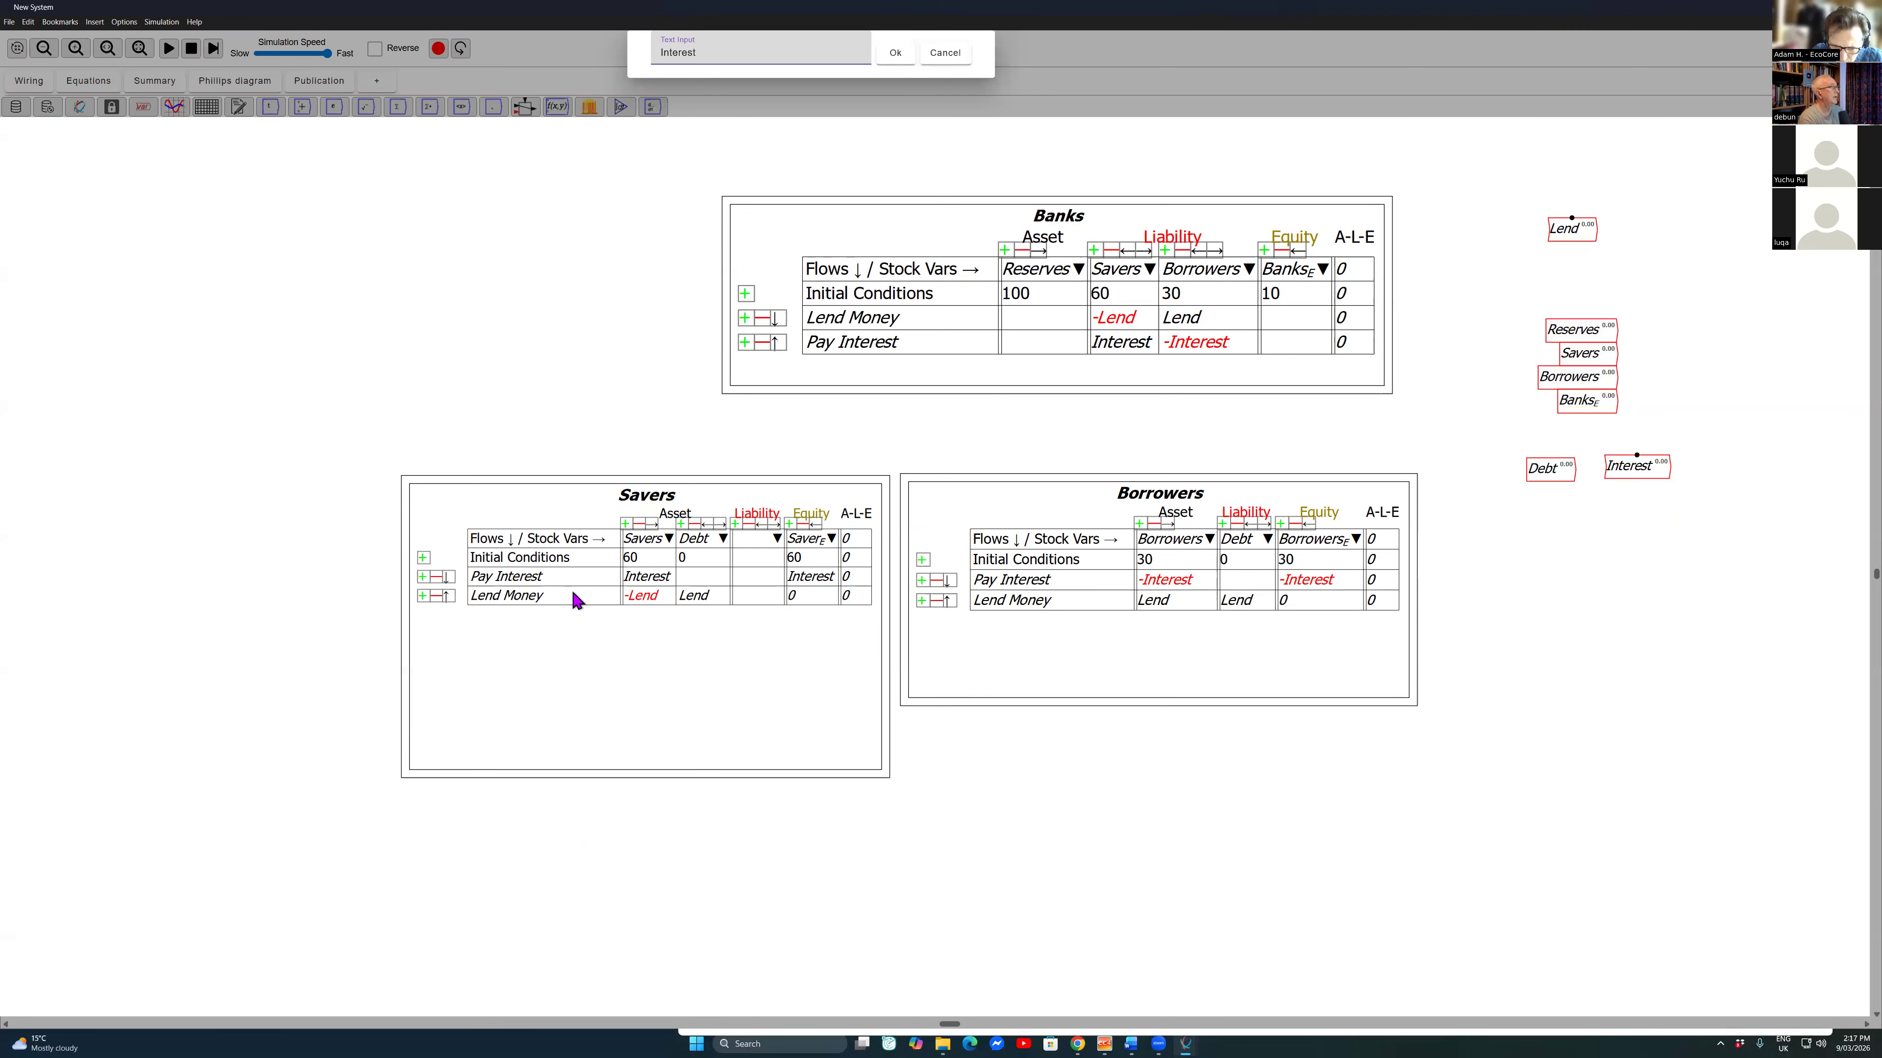
text(_{Rate)
key(Return)
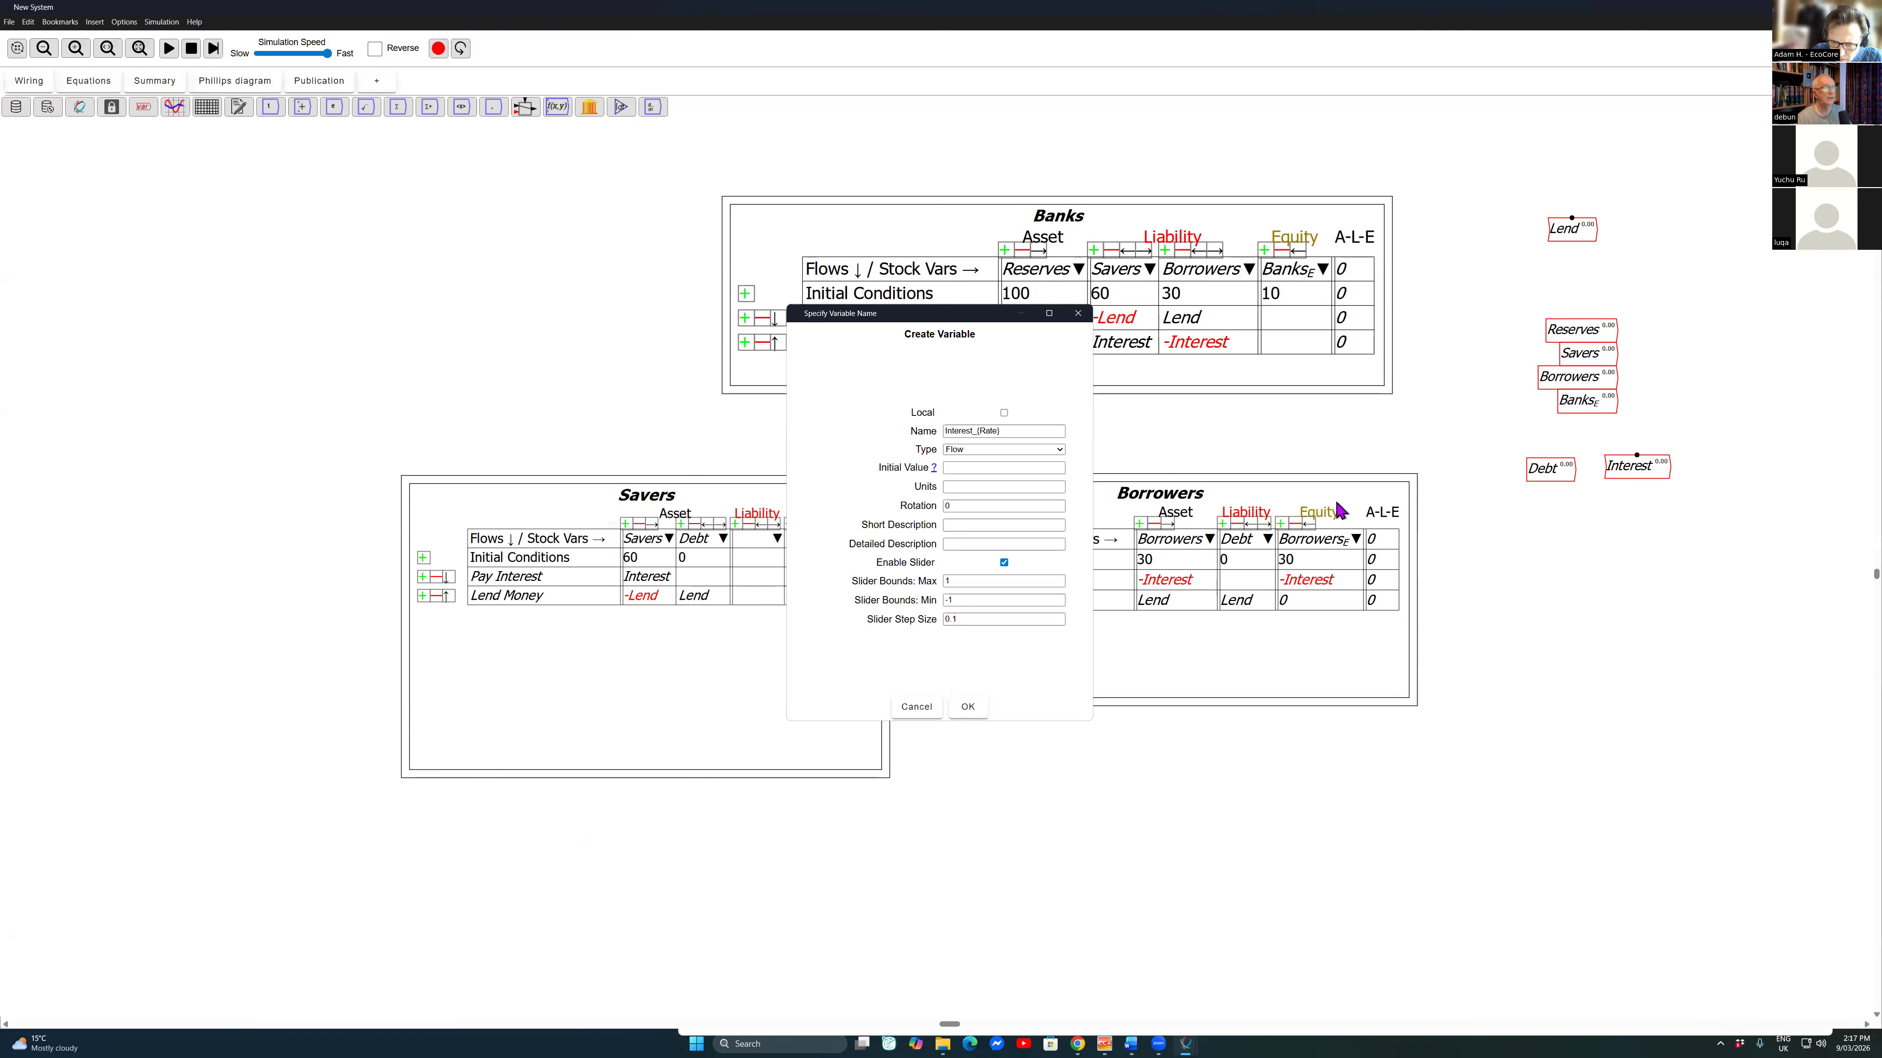
click(1004, 450)
key(Tab)
text(0.05)
Step: Limit the Interest_{Rate} slider to a maximum of 0.2 and a minimum of 0, and place the parameter under Debt
key(Tab)
key(Tab)
key(Tab)
key(Tab)
key(Tab)
key(Tab)
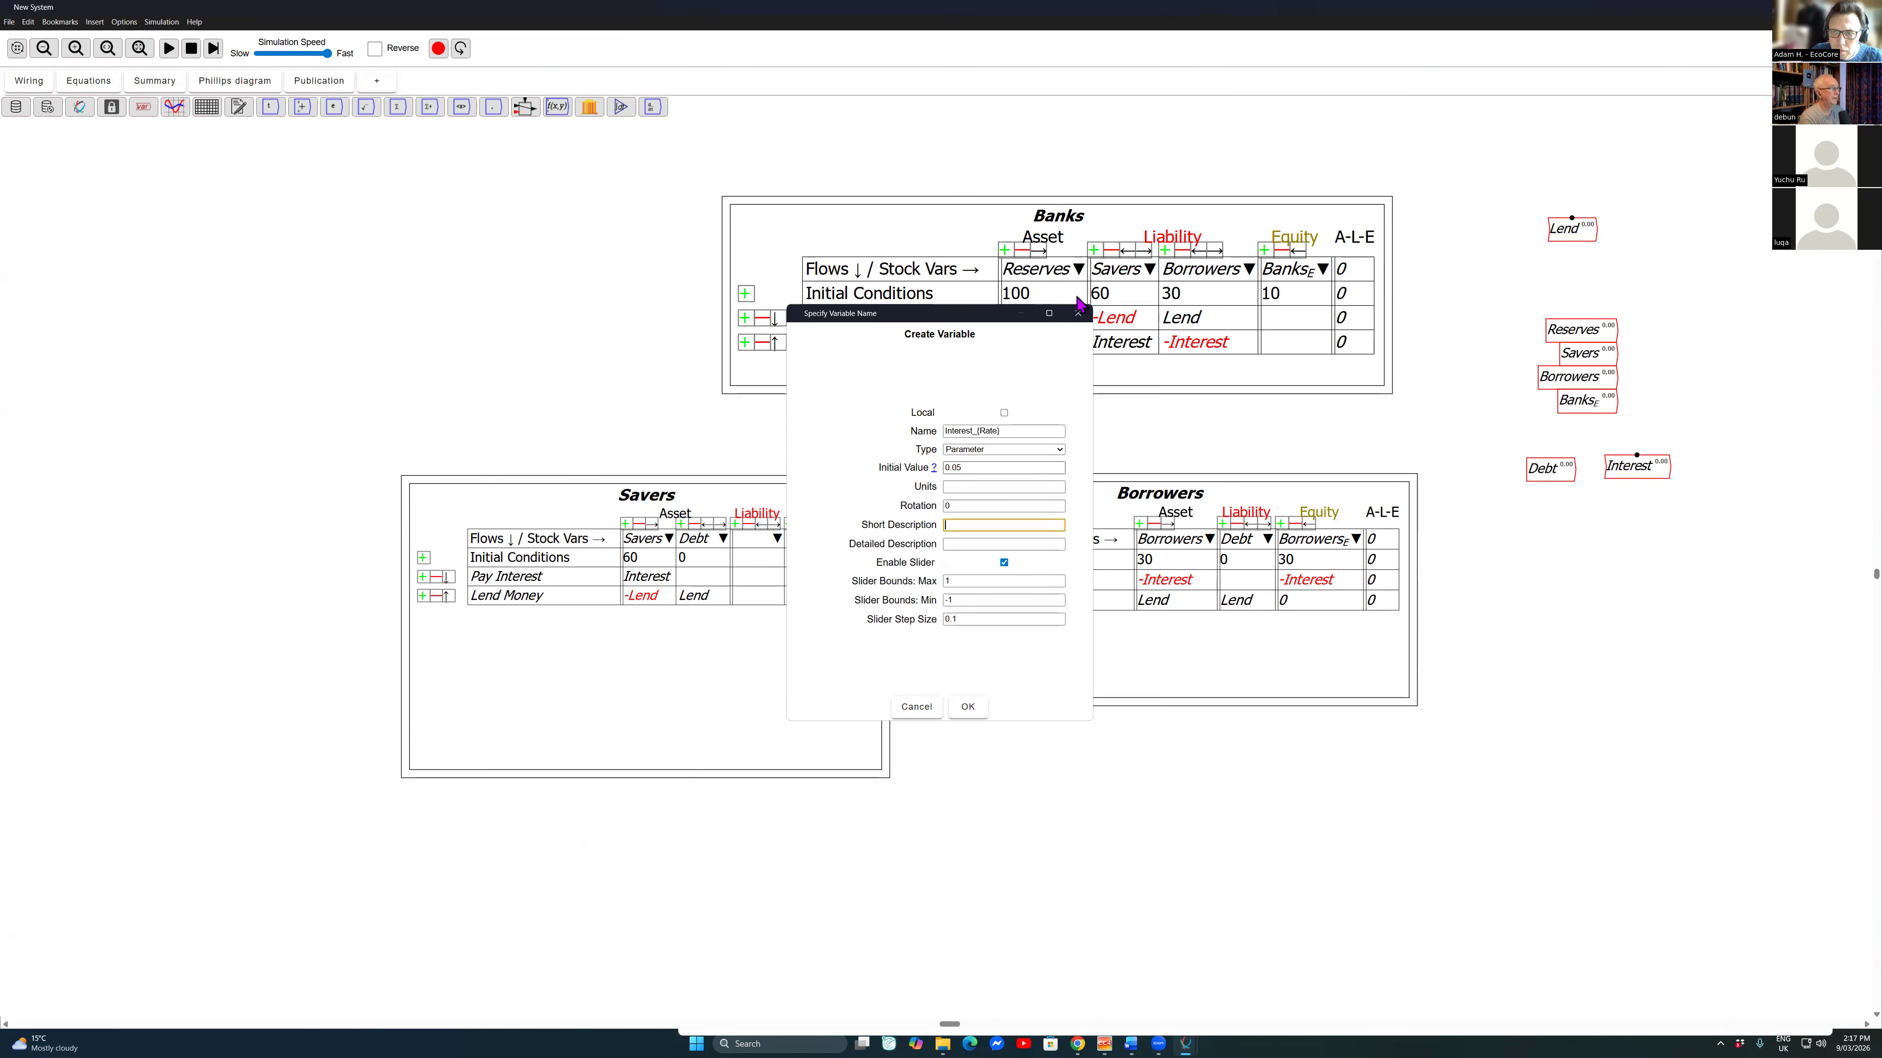
key(Tab)
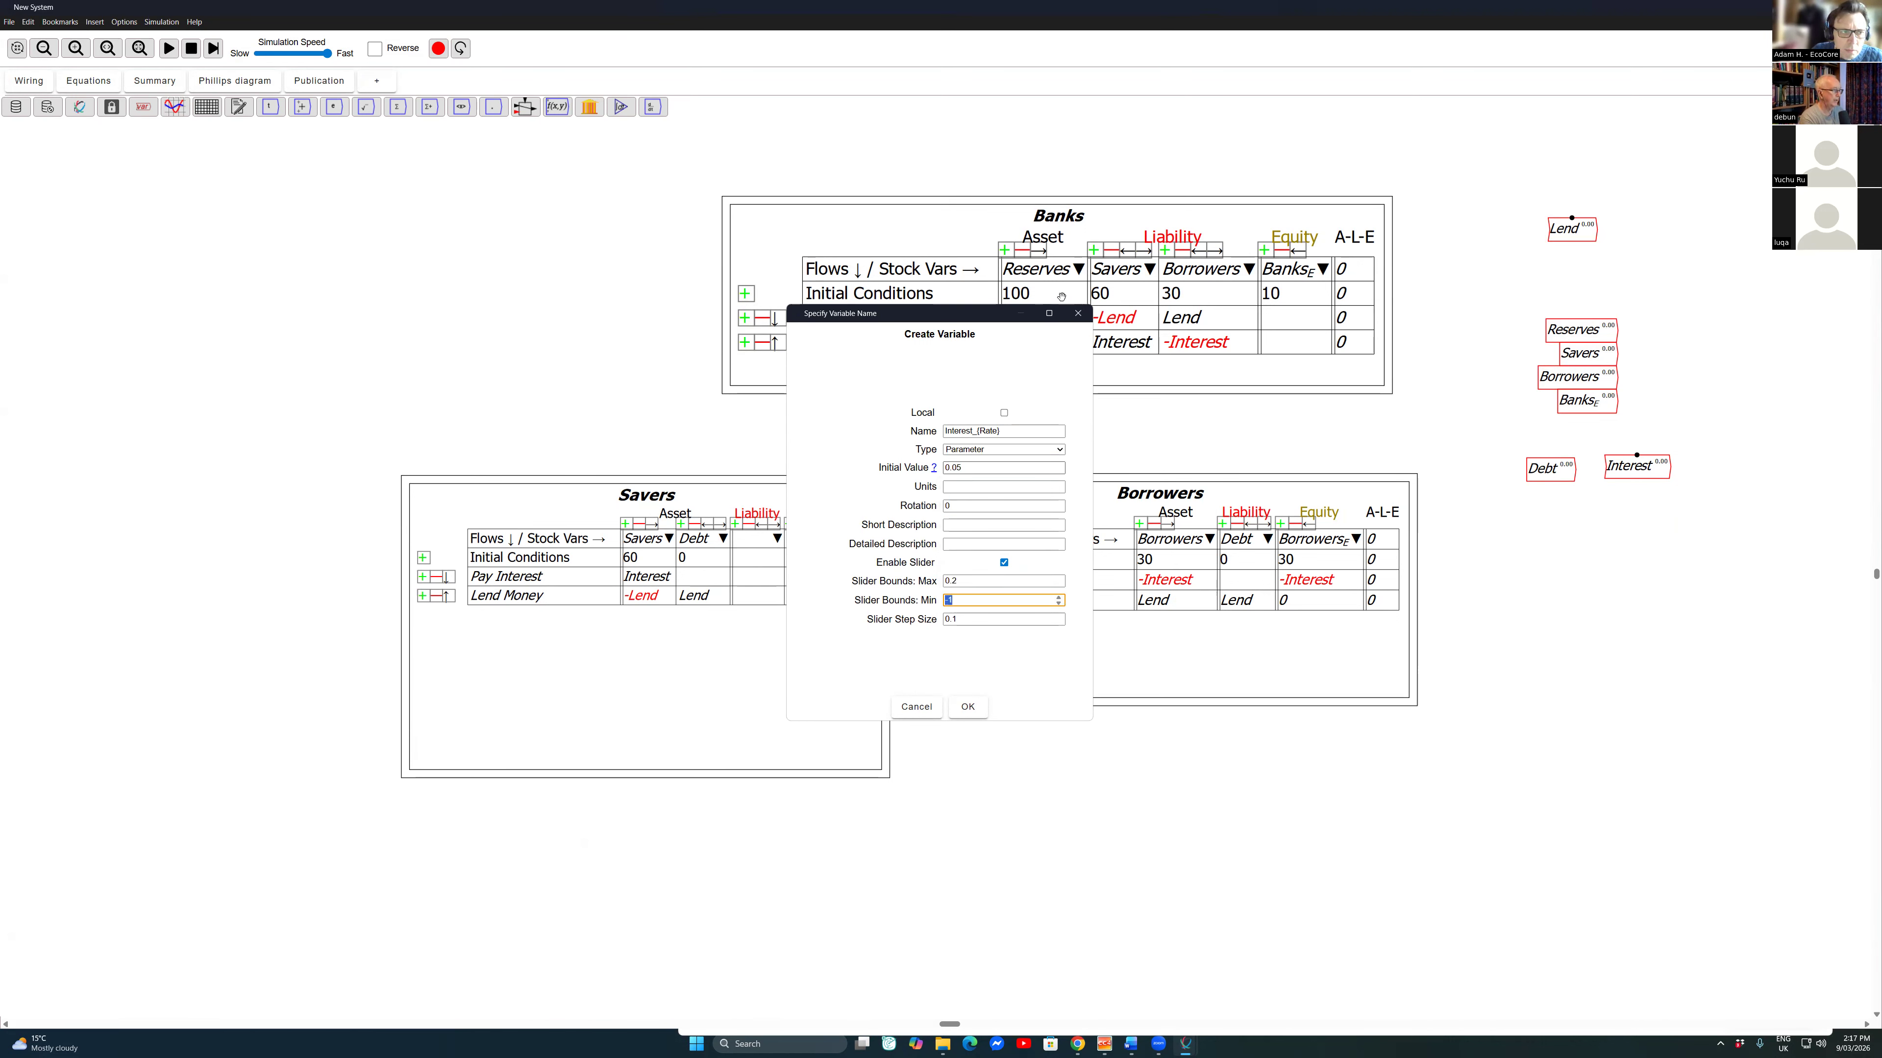
text(0)
key(Tab)
text(0)
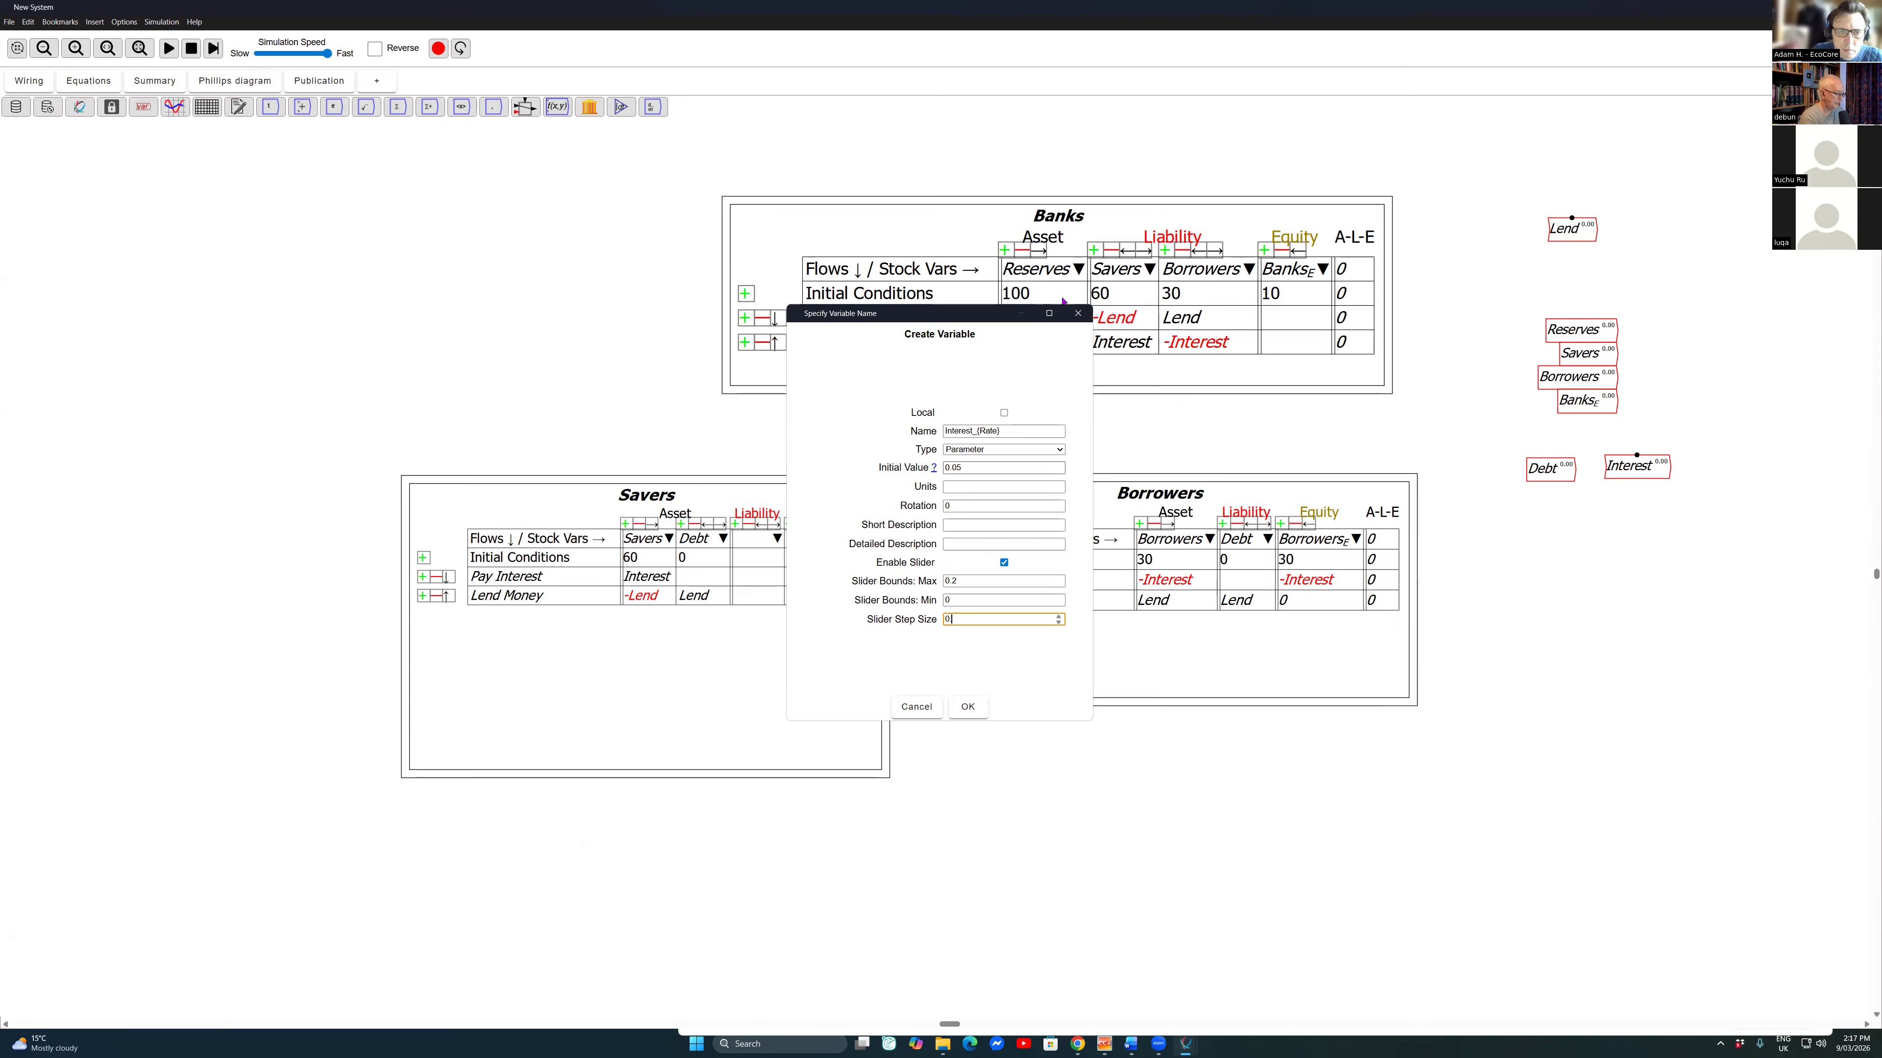
key(Return)
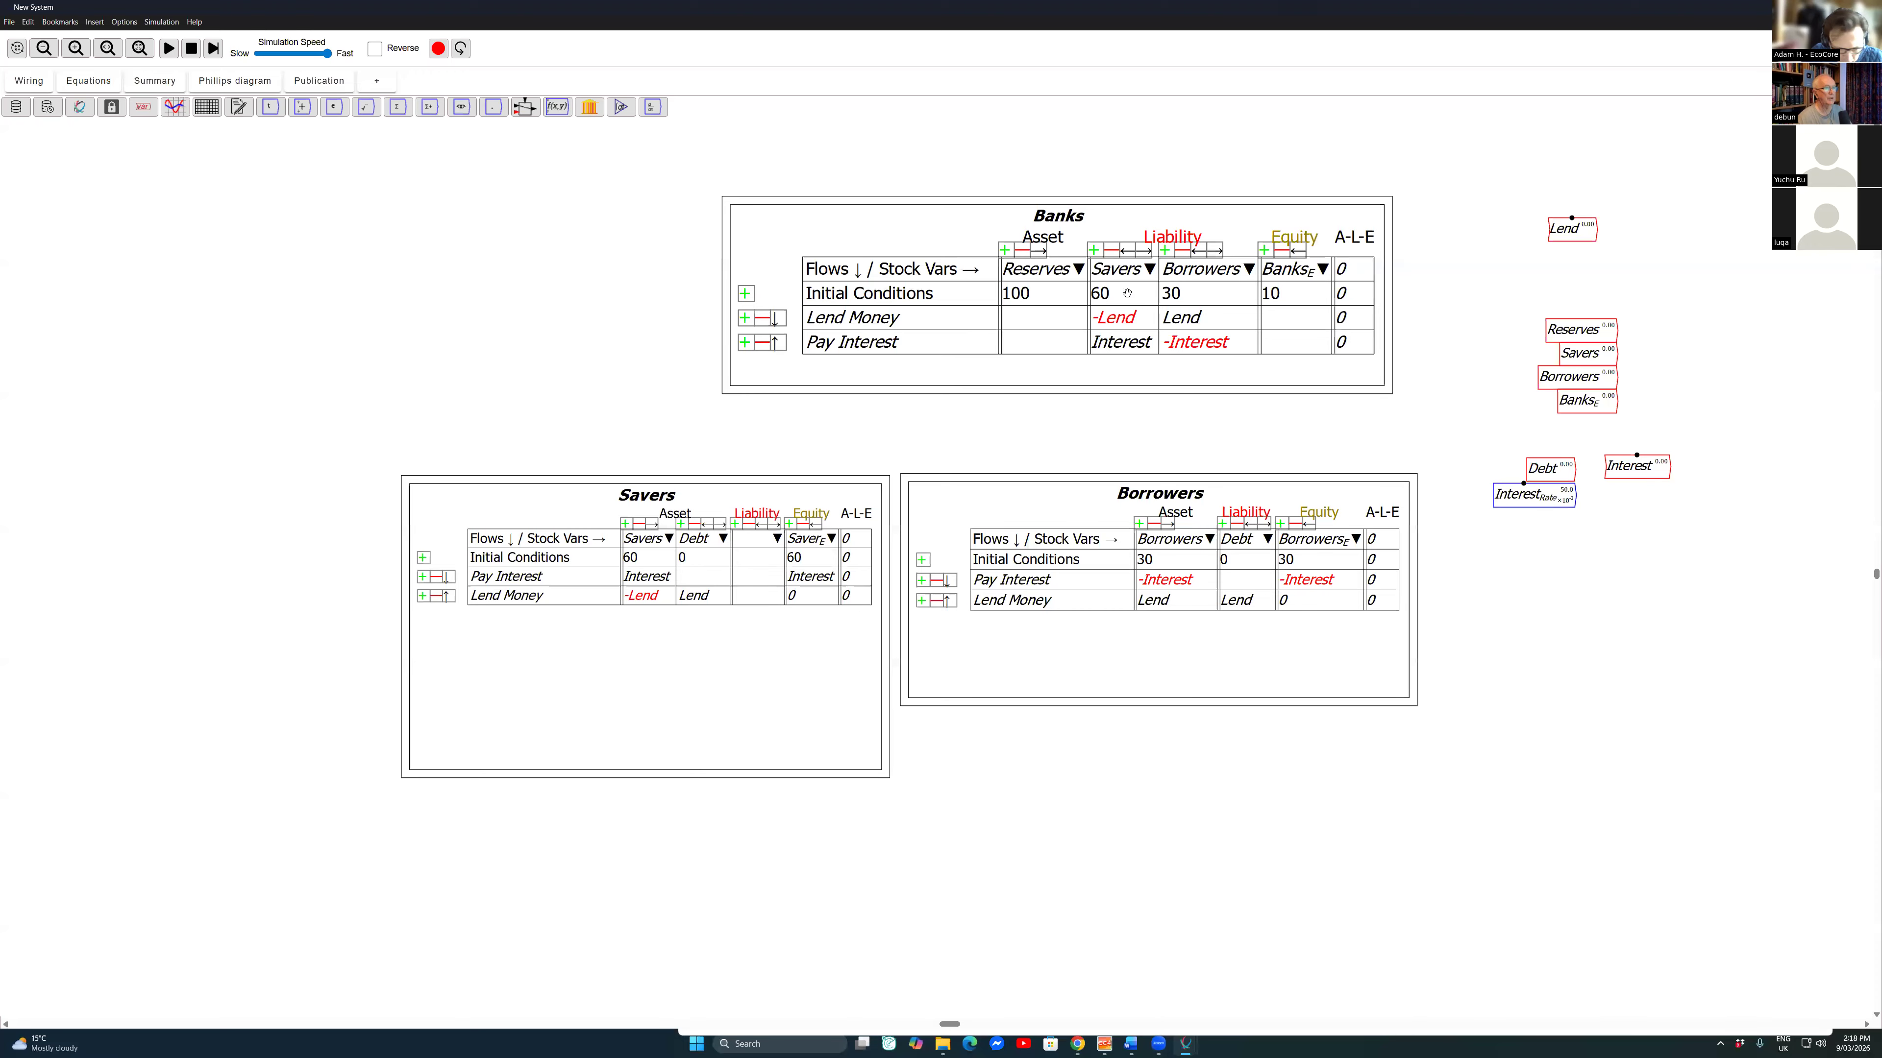
click(1531, 494)
Step: Multiply Debt by Interest_{Rate} with a multiplication block and wire the product into Interest
drag(1636, 467, 1671, 468)
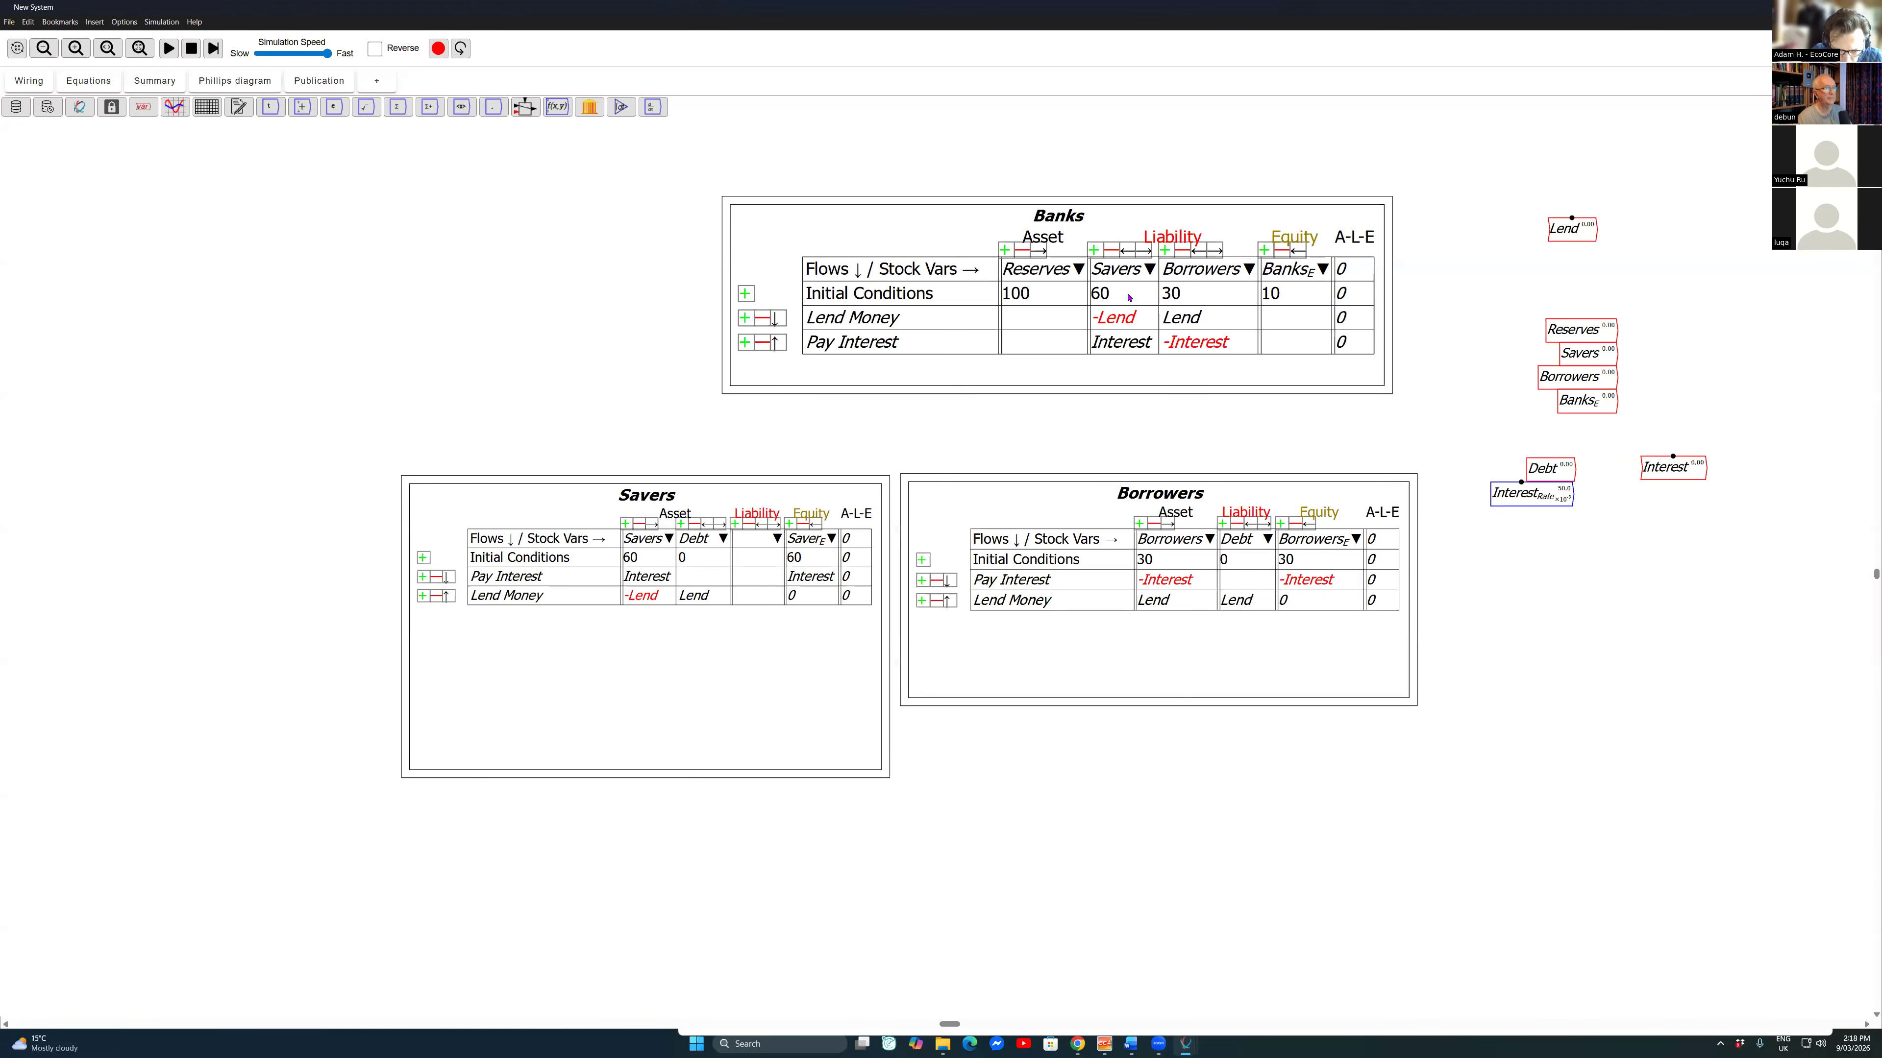
key(*)
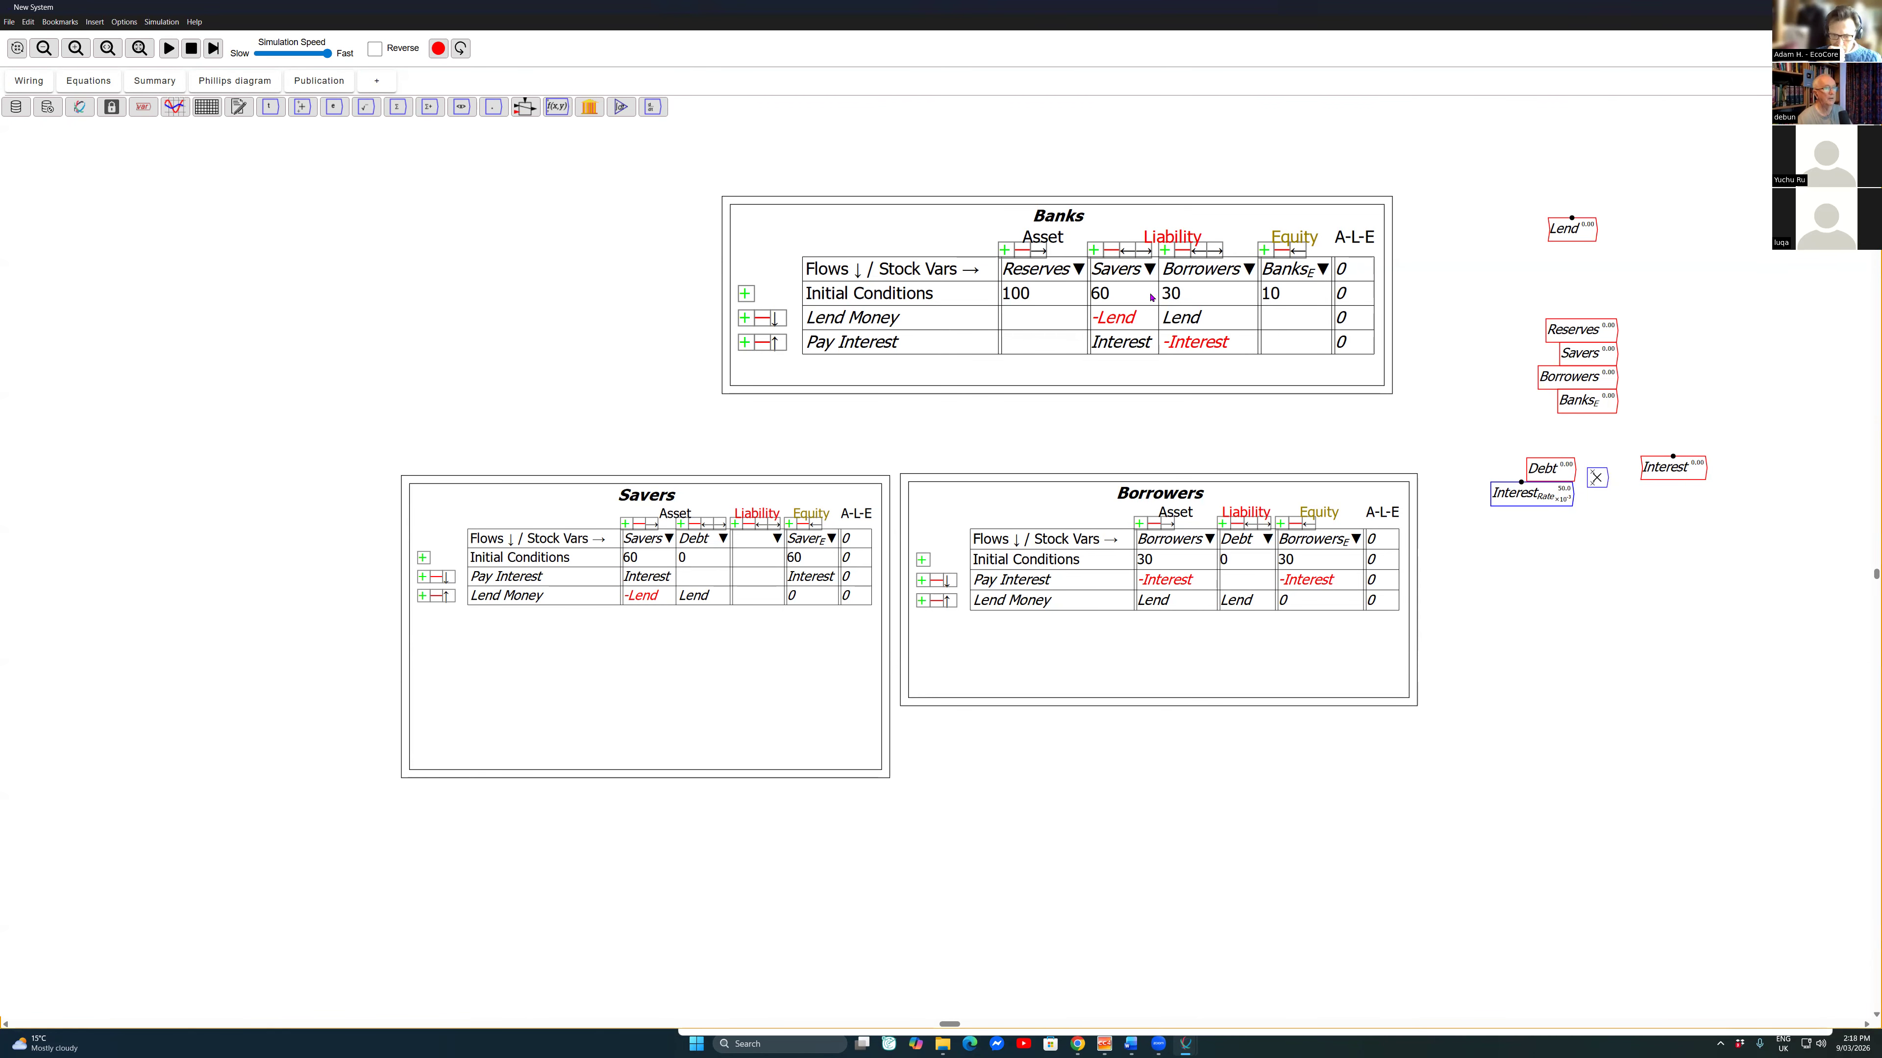
click(89, 81)
click(29, 80)
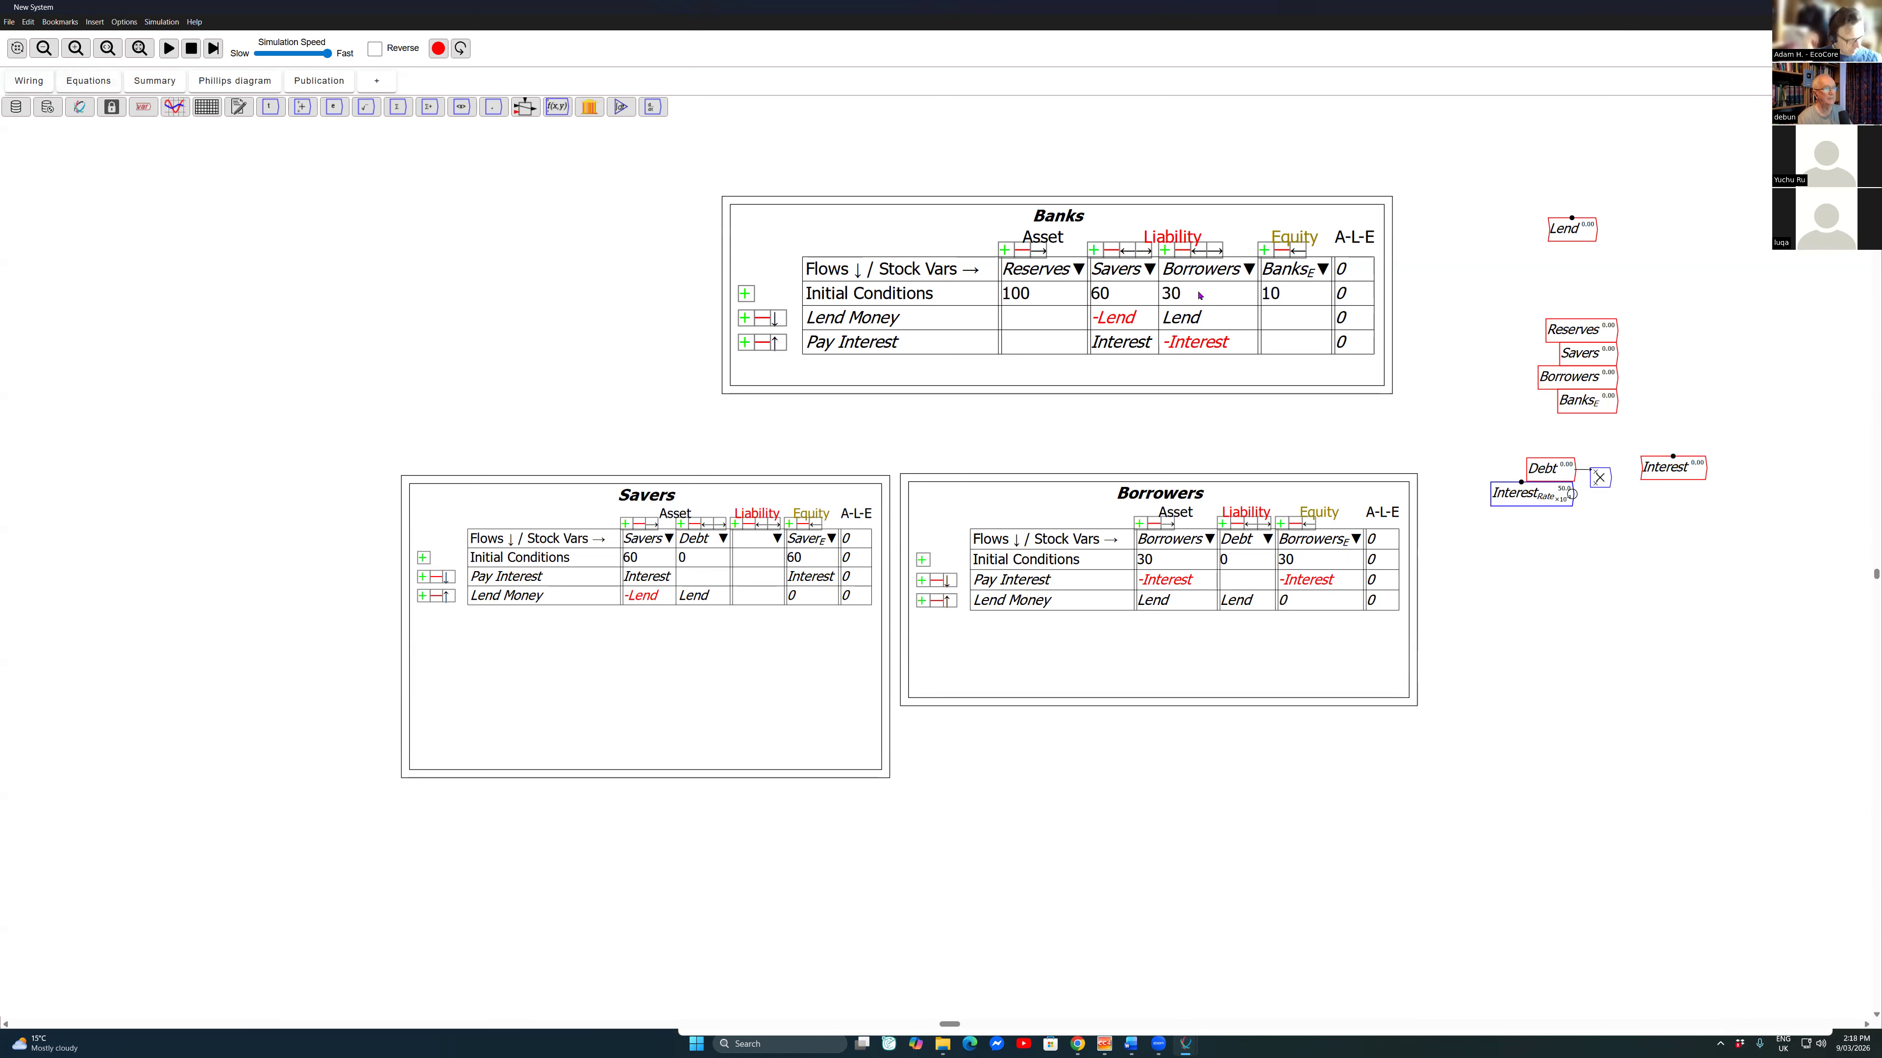
drag(1610, 478, 1647, 474)
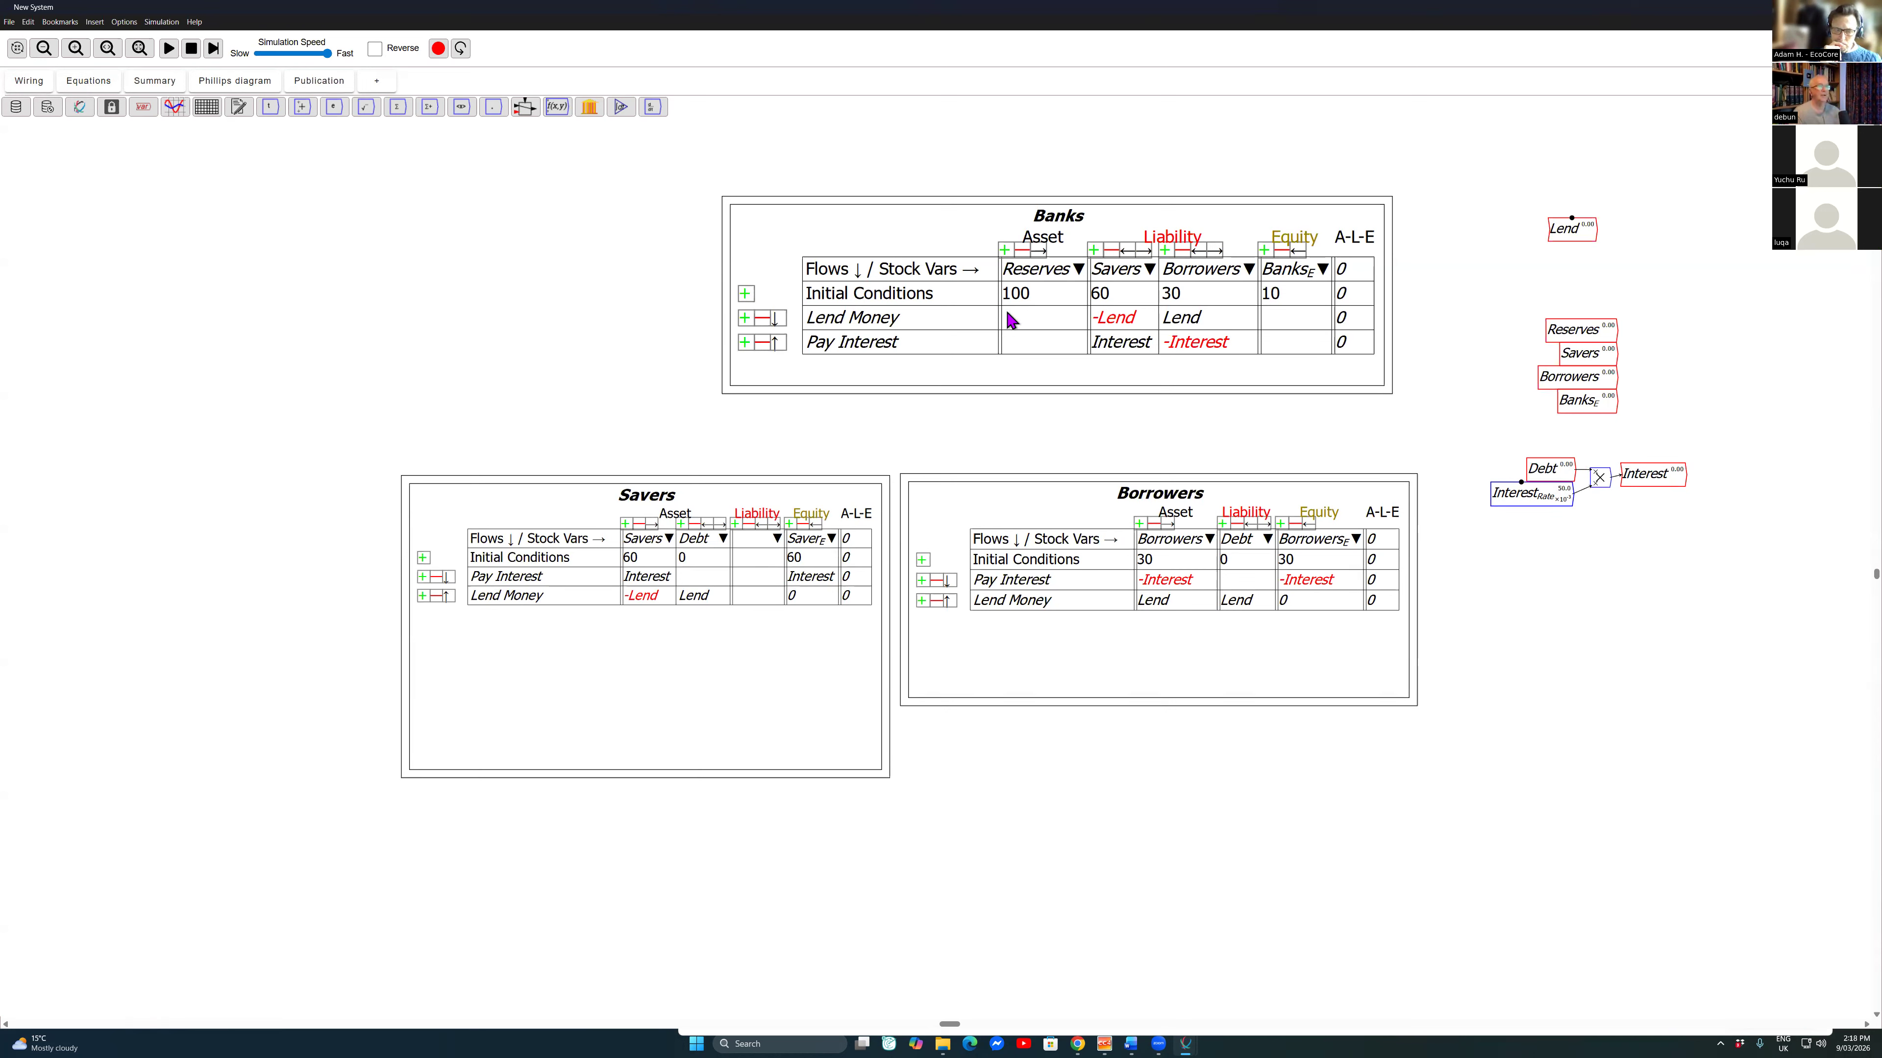
Step: Move Reserves under Lend, shift the other stock variables aside, and wire Savers, Borrowers and Banks_E into a new addition block
drag(1615, 331, 1596, 253)
mouse_move(1534, 318)
mouse_down()
mouse_move(1623, 426)
mouse_move(1487, 350)
mouse_up()
click(1544, 415)
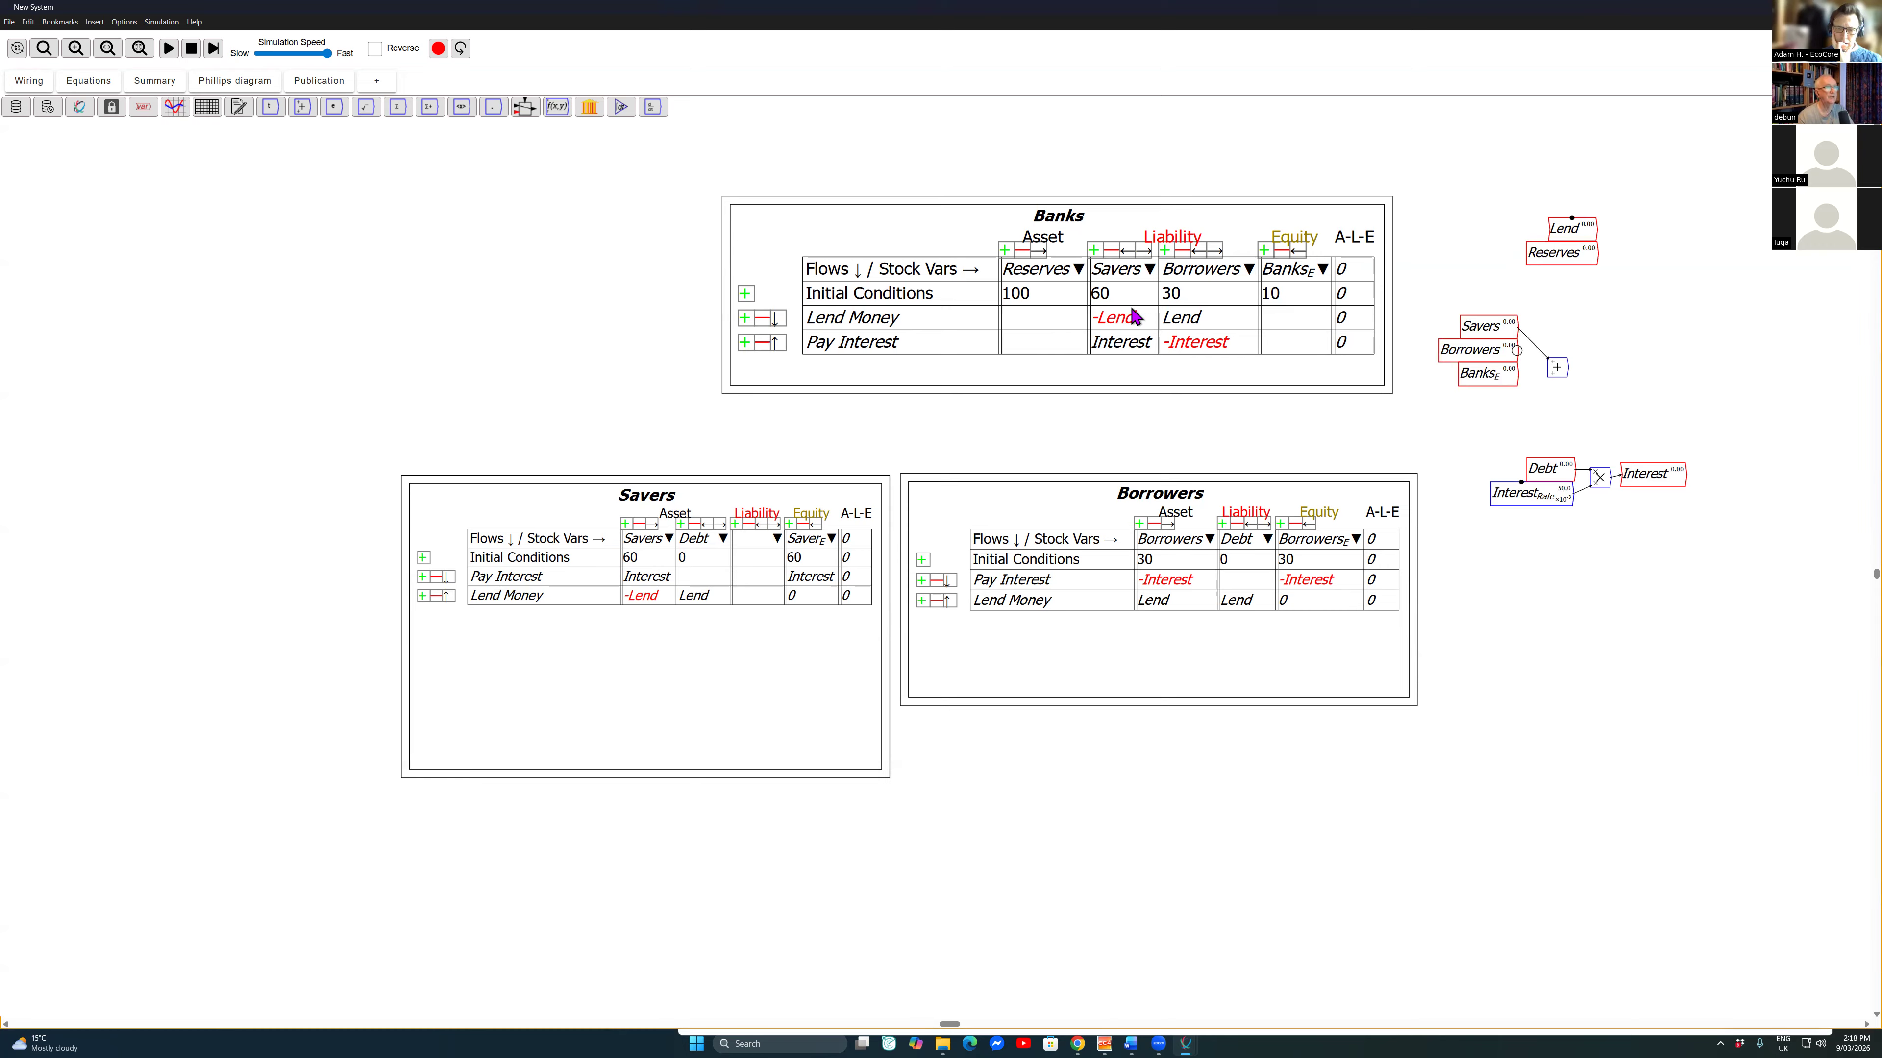
mouse_move(1517, 350)
mouse_down()
mouse_move(1548, 375)
mouse_move(1544, 339)
mouse_up()
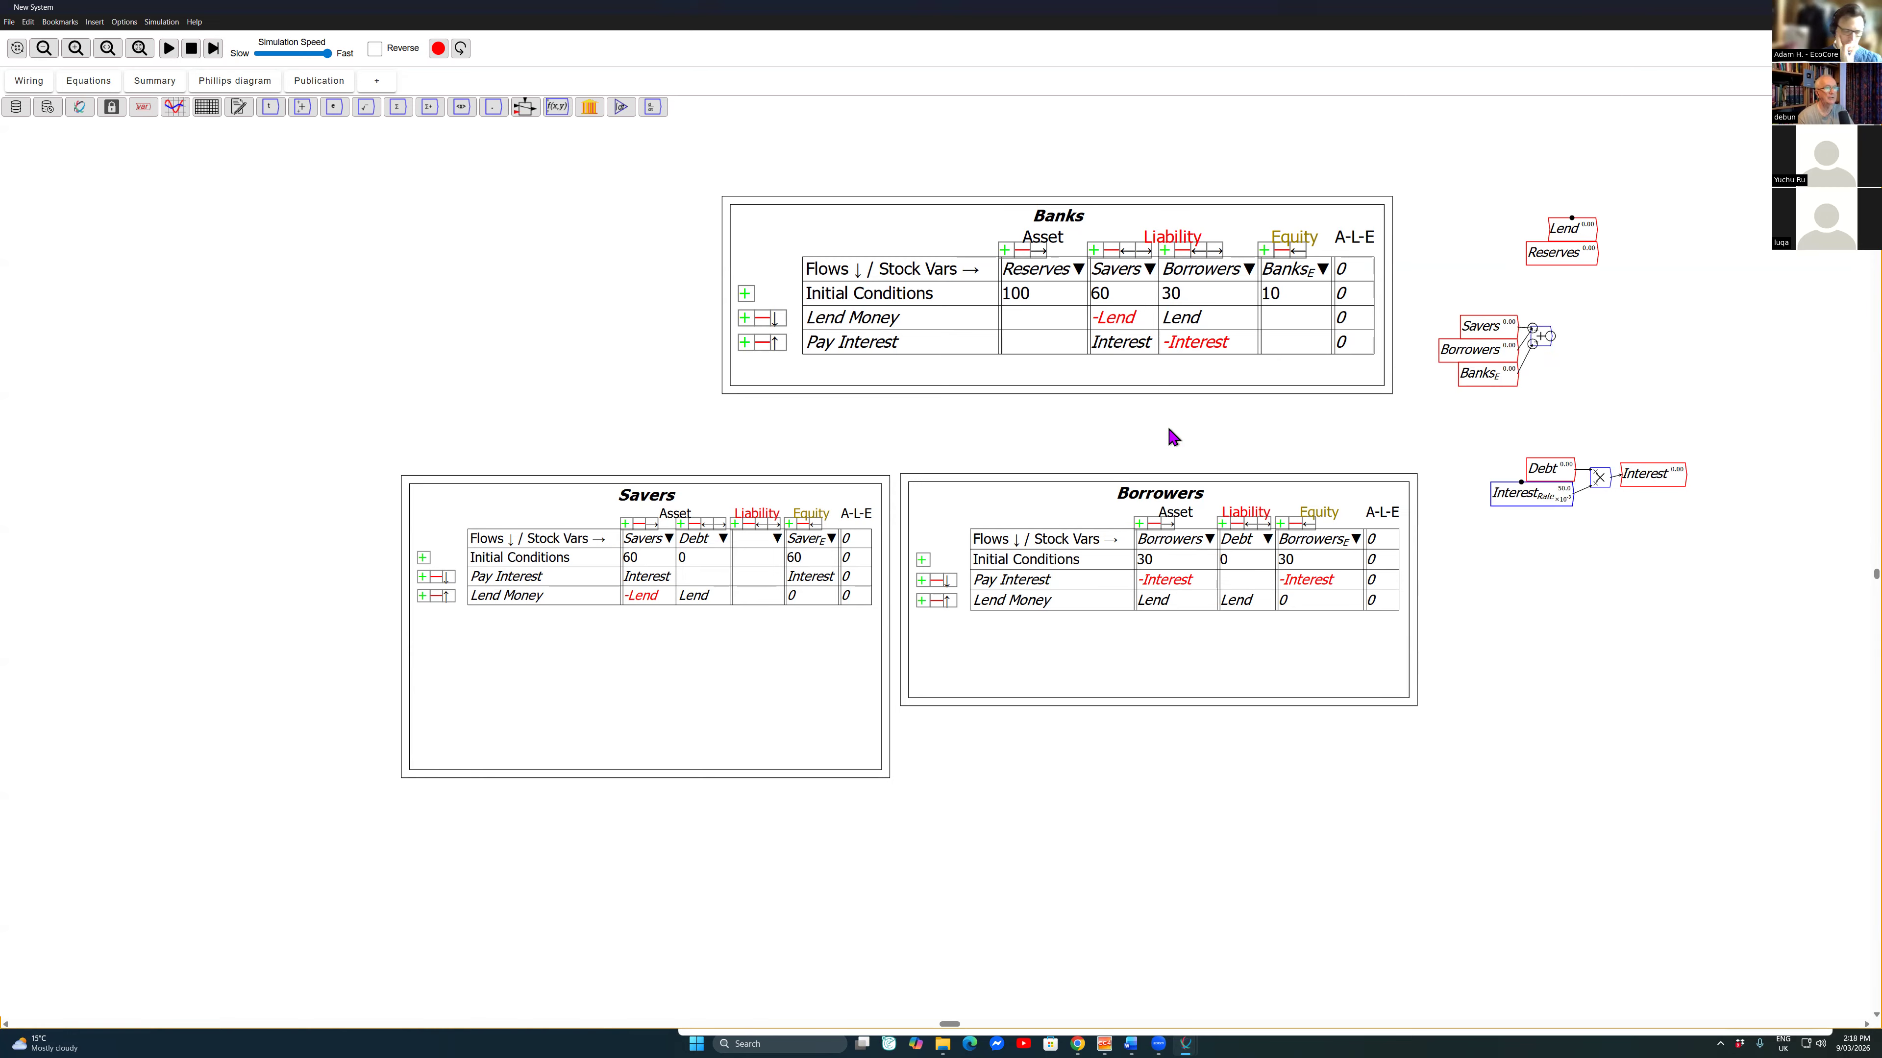
Step: Create a flow variable named Money and wire the sum of the three stocks into it
text(Money)
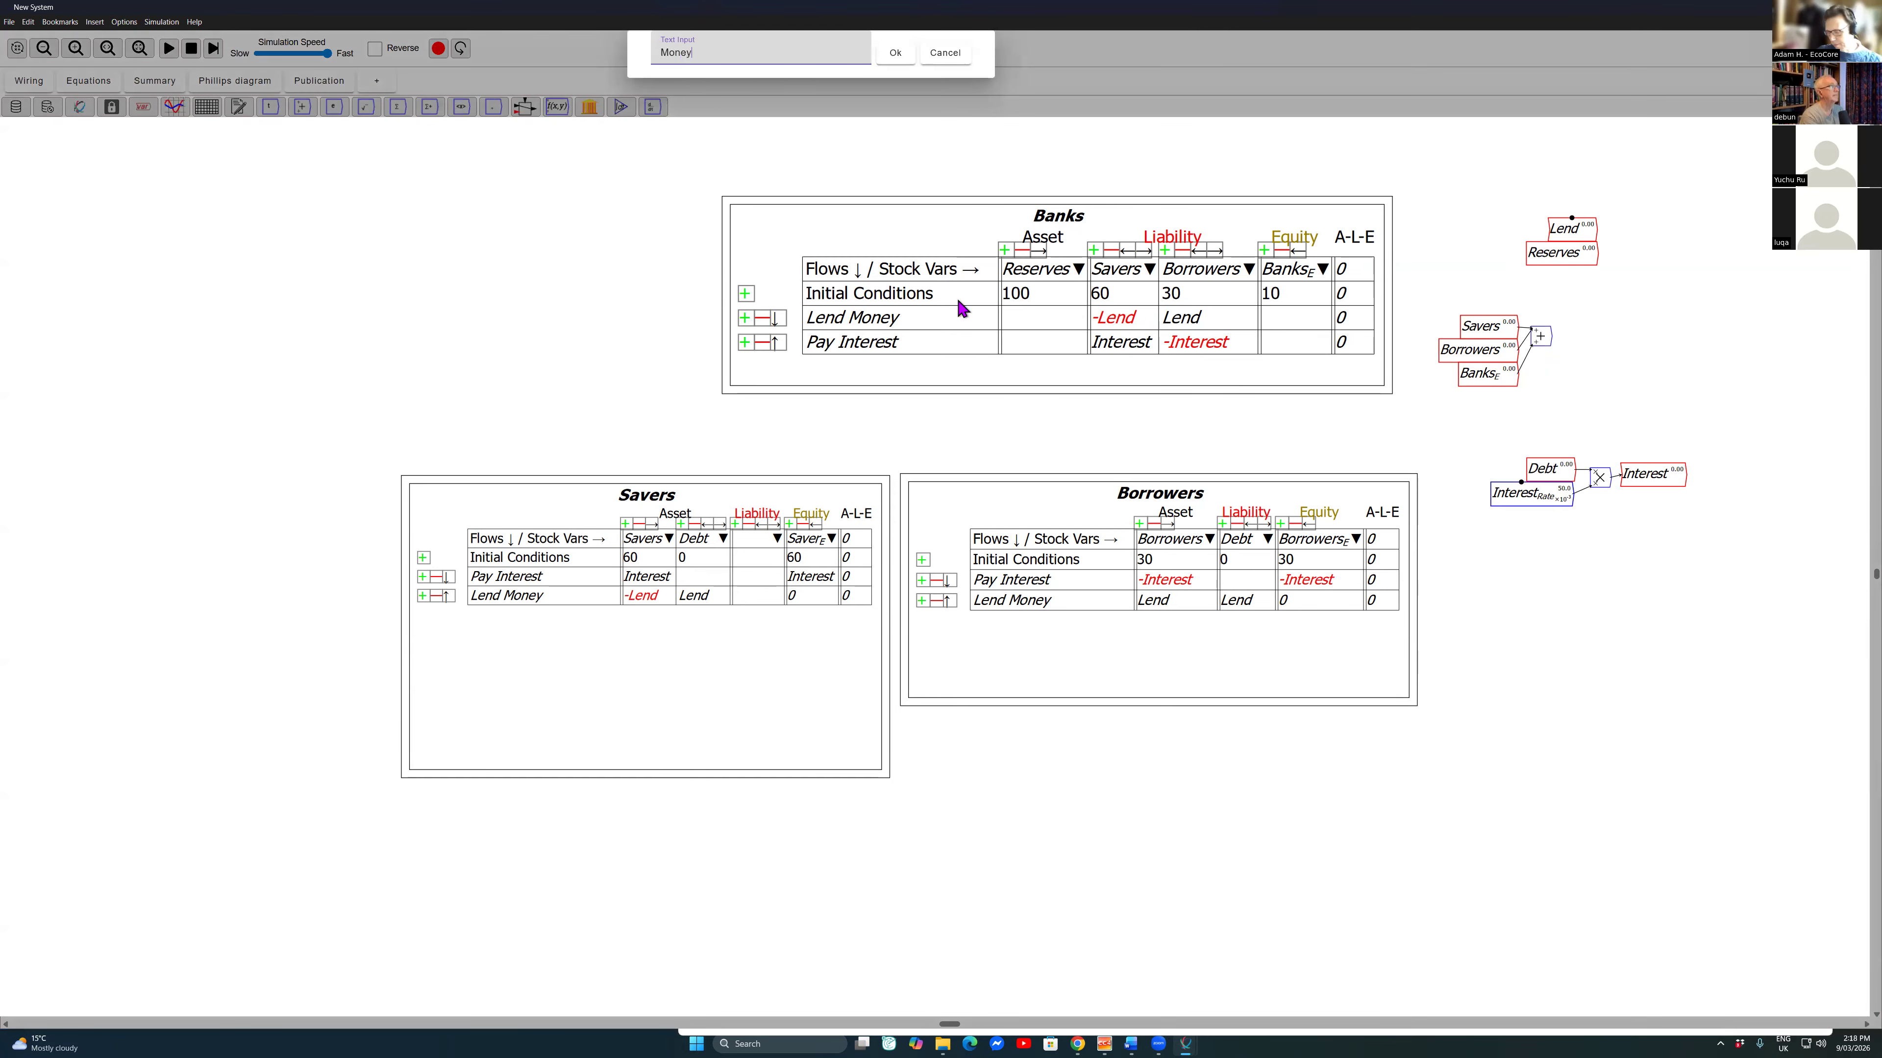
key(Return)
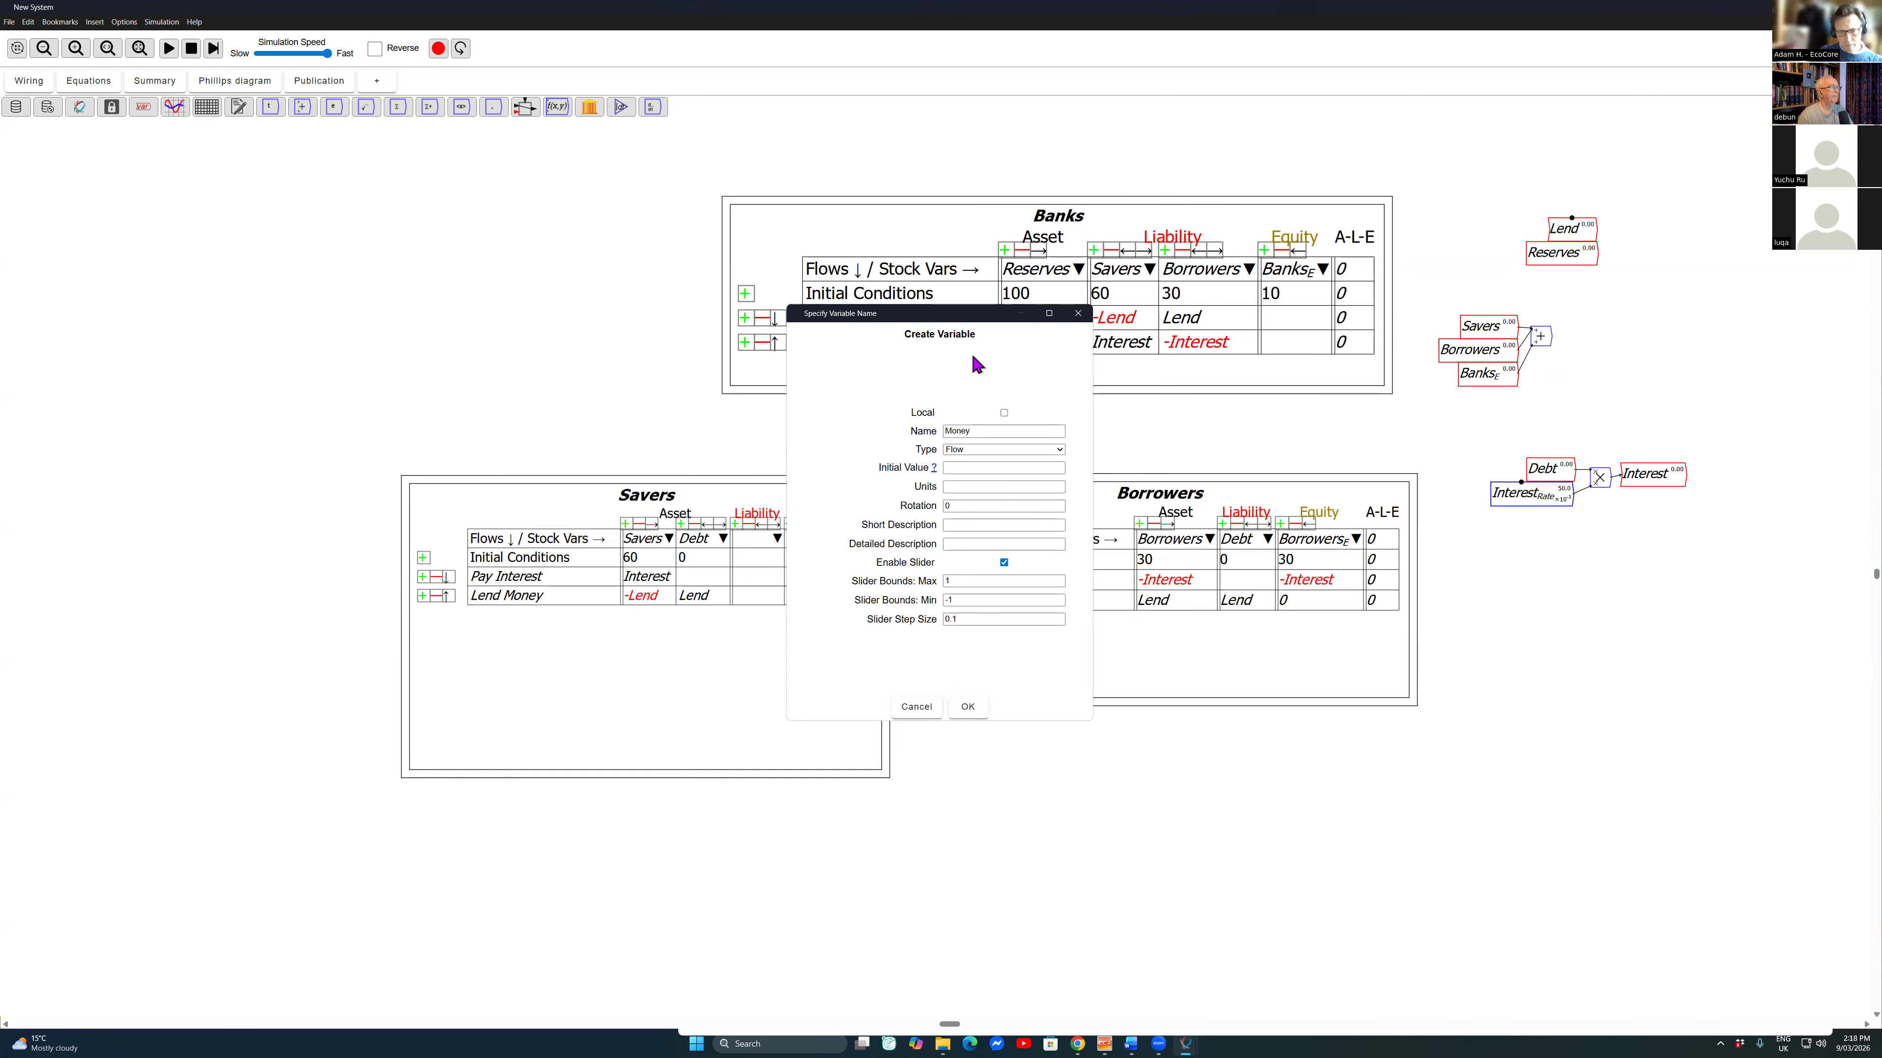
key(Return)
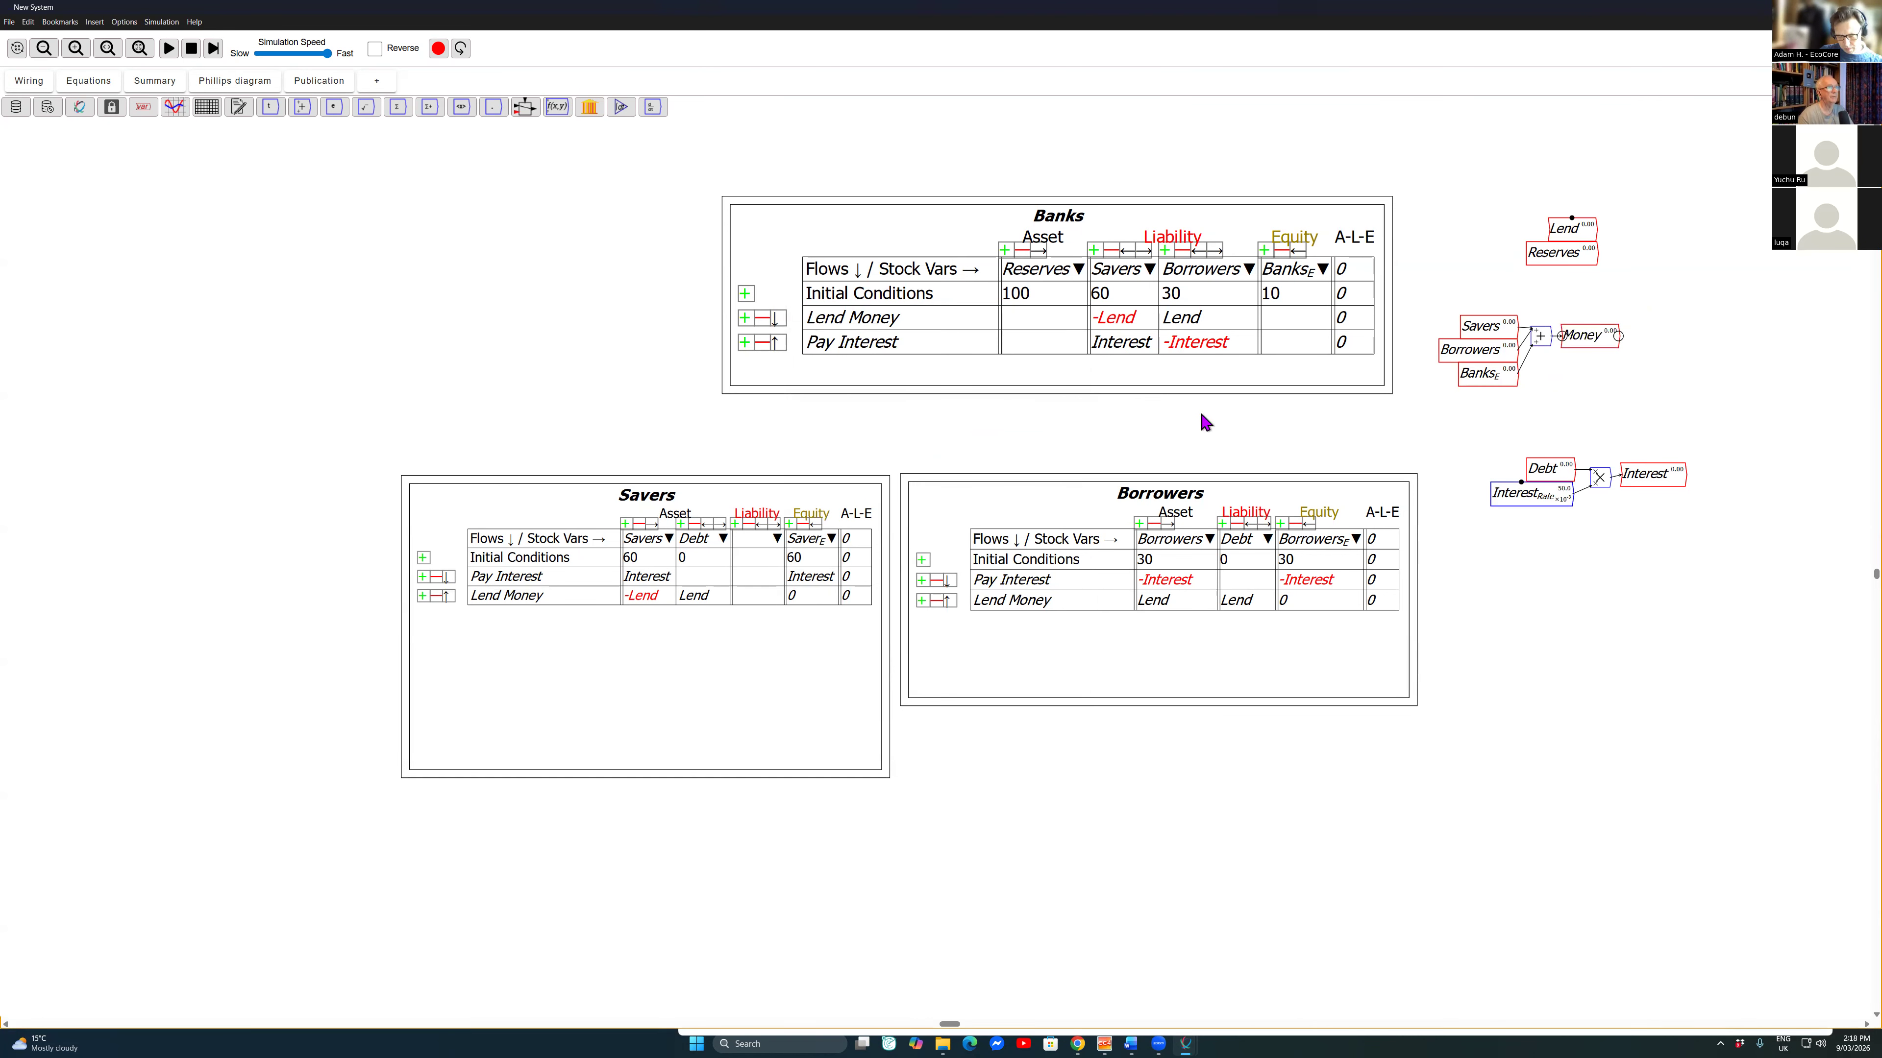
Step: Create a variable named Velocity of type Parameter with an initial value of 2
text(V)
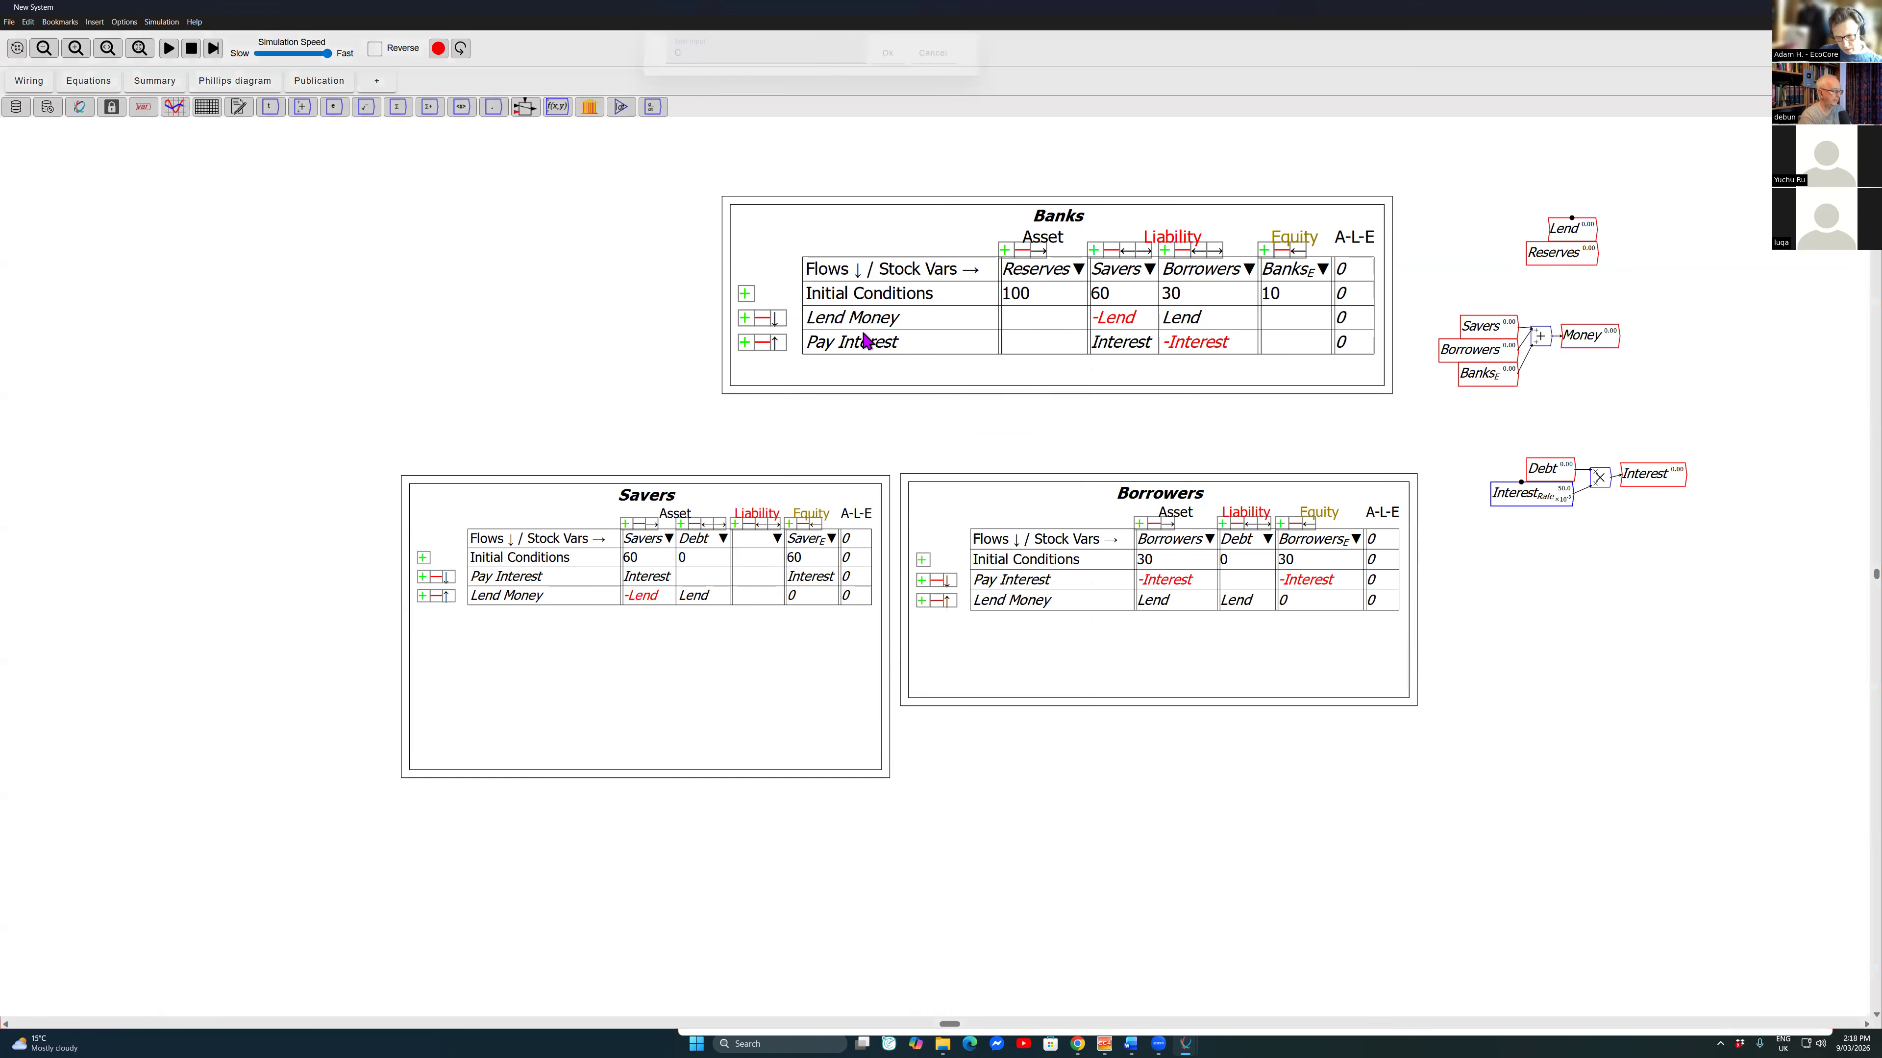
text(elocity)
key(Return)
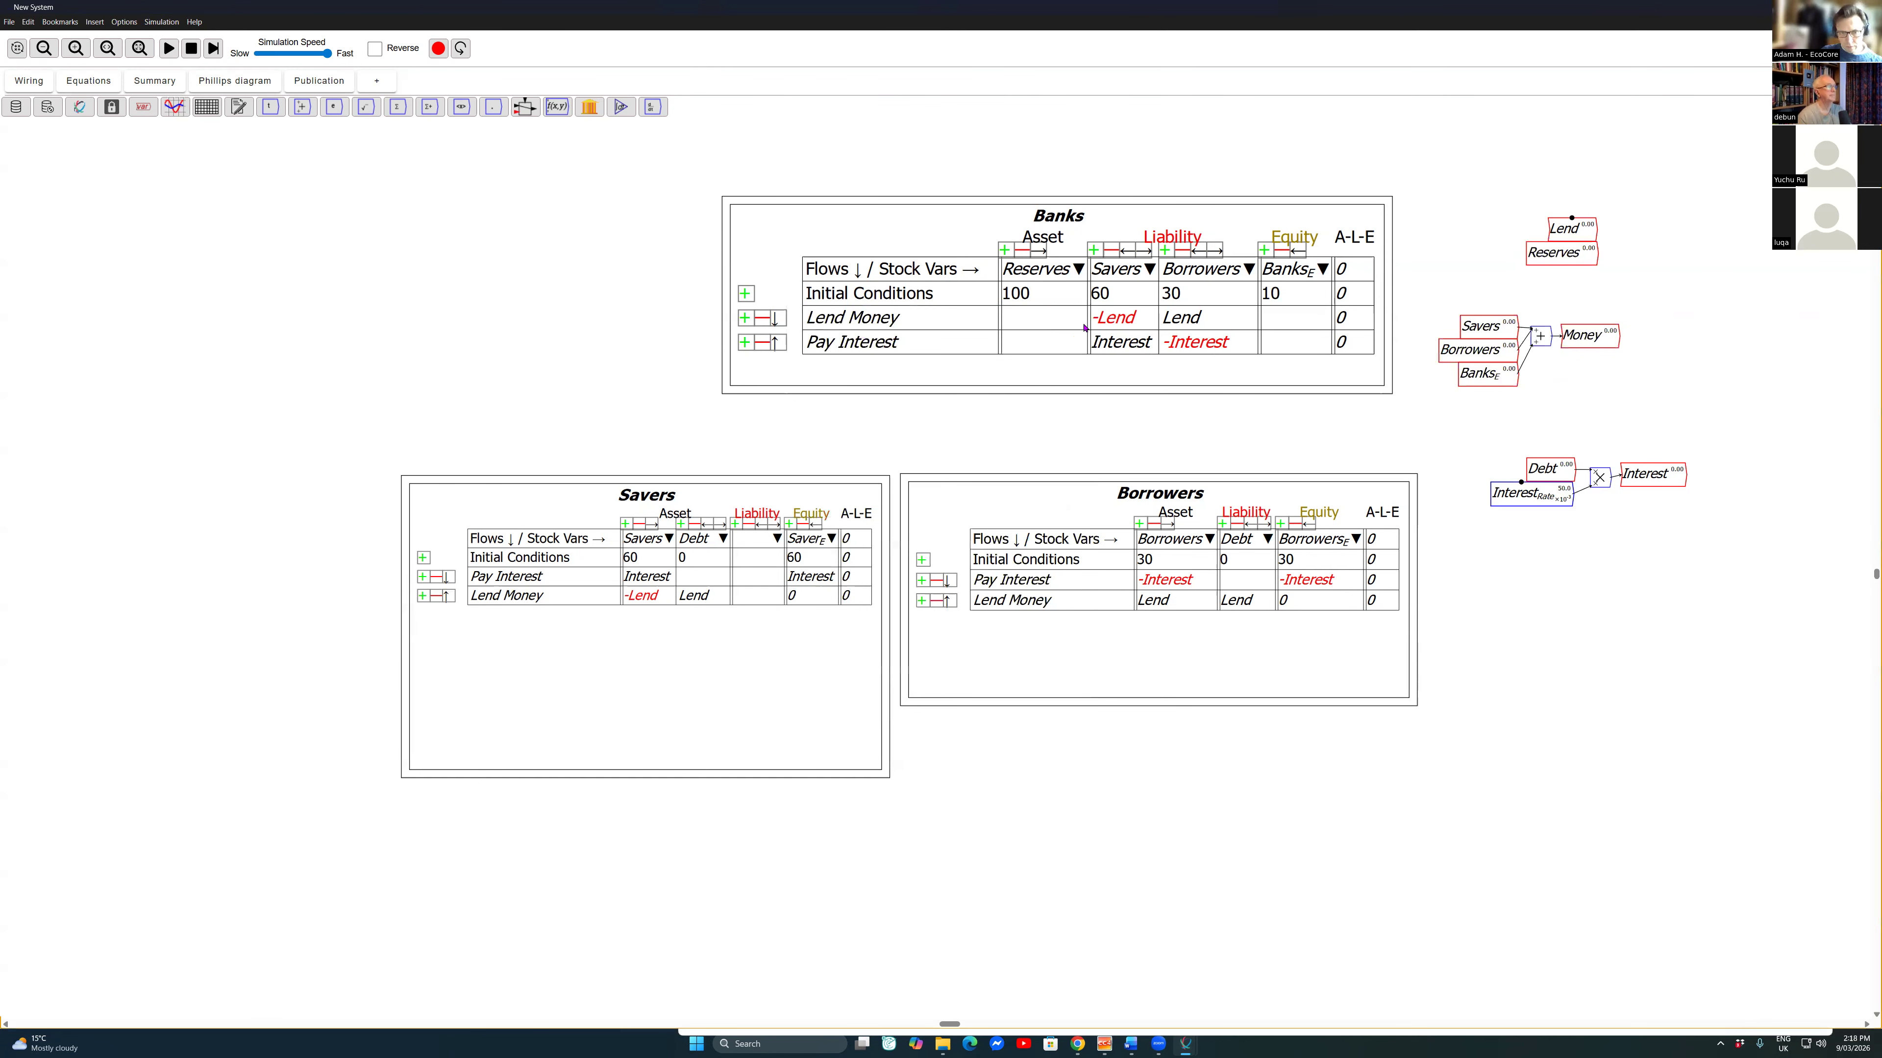
key(Tab)
key(space)
key(Up)
key(Up)
key(Down)
key(Return)
key(Tab)
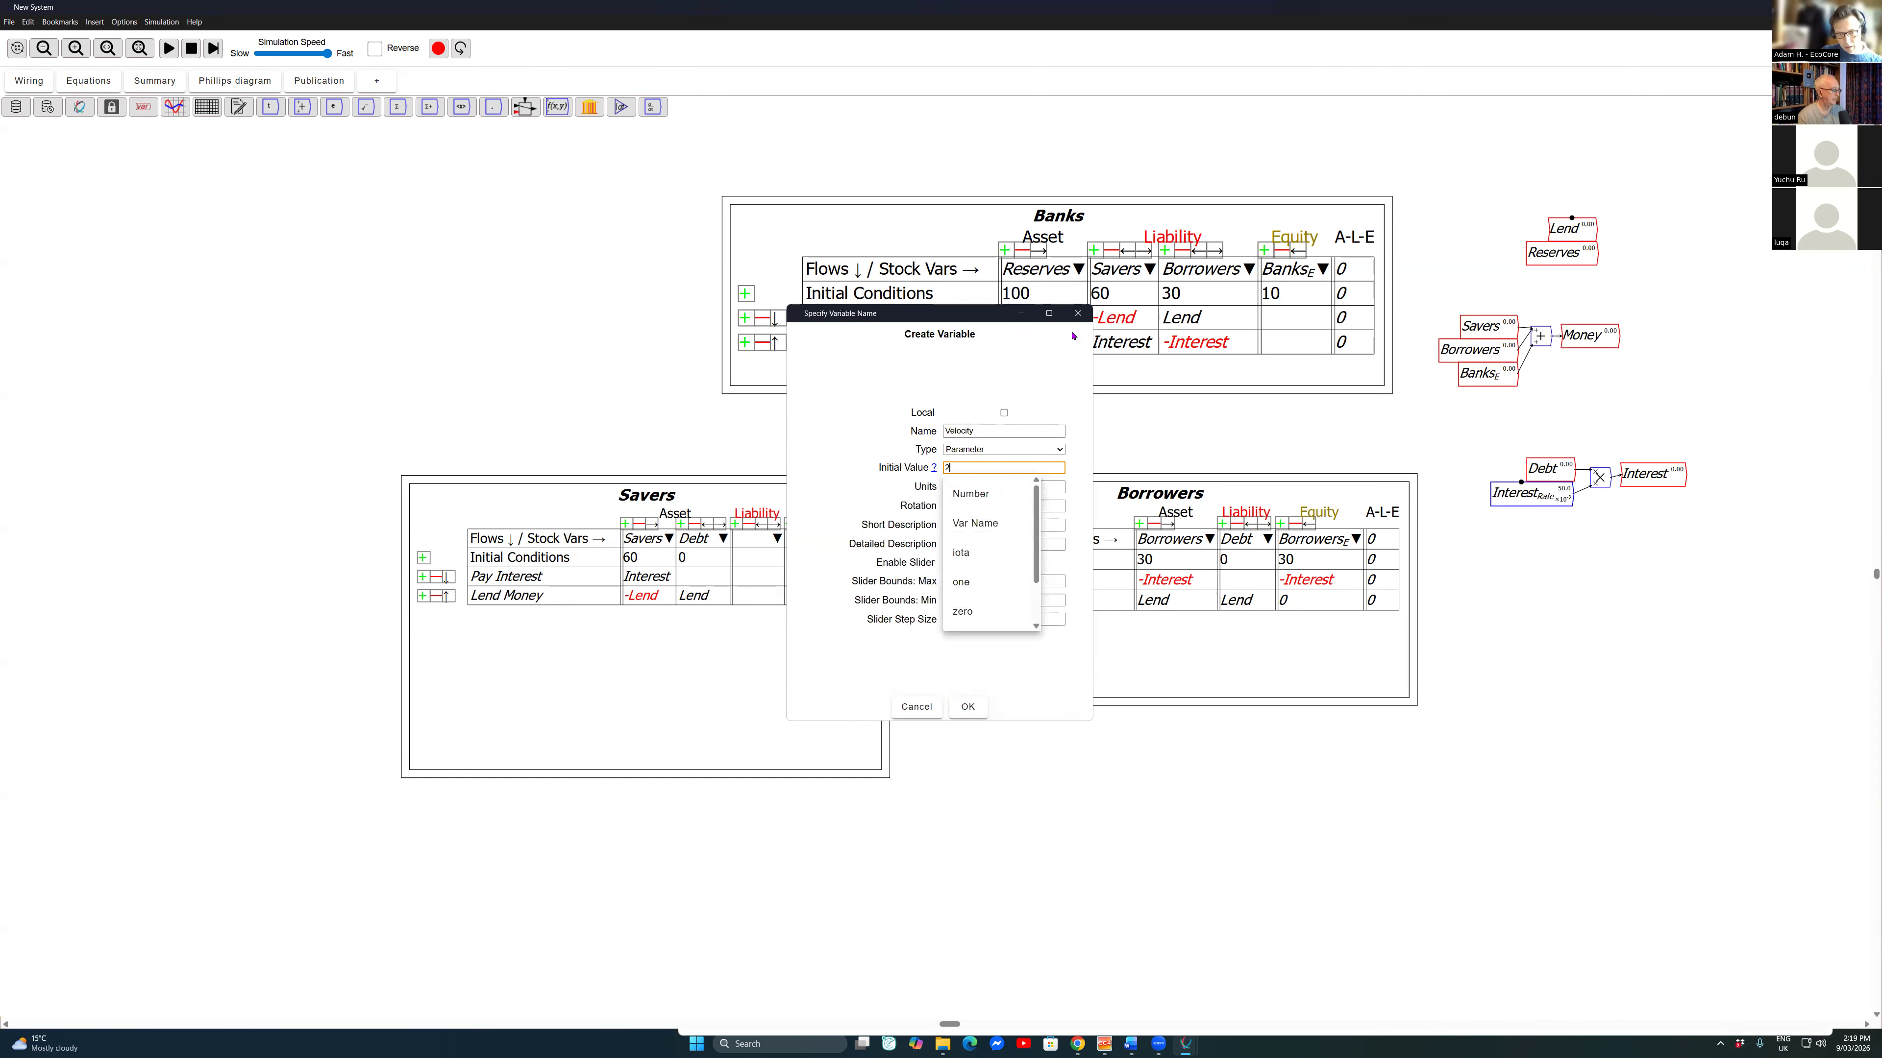
text(2)
Step: Limit the Velocity slider to a maximum of 3 and a minimum of 1, and place the parameter under Money
key(Tab)
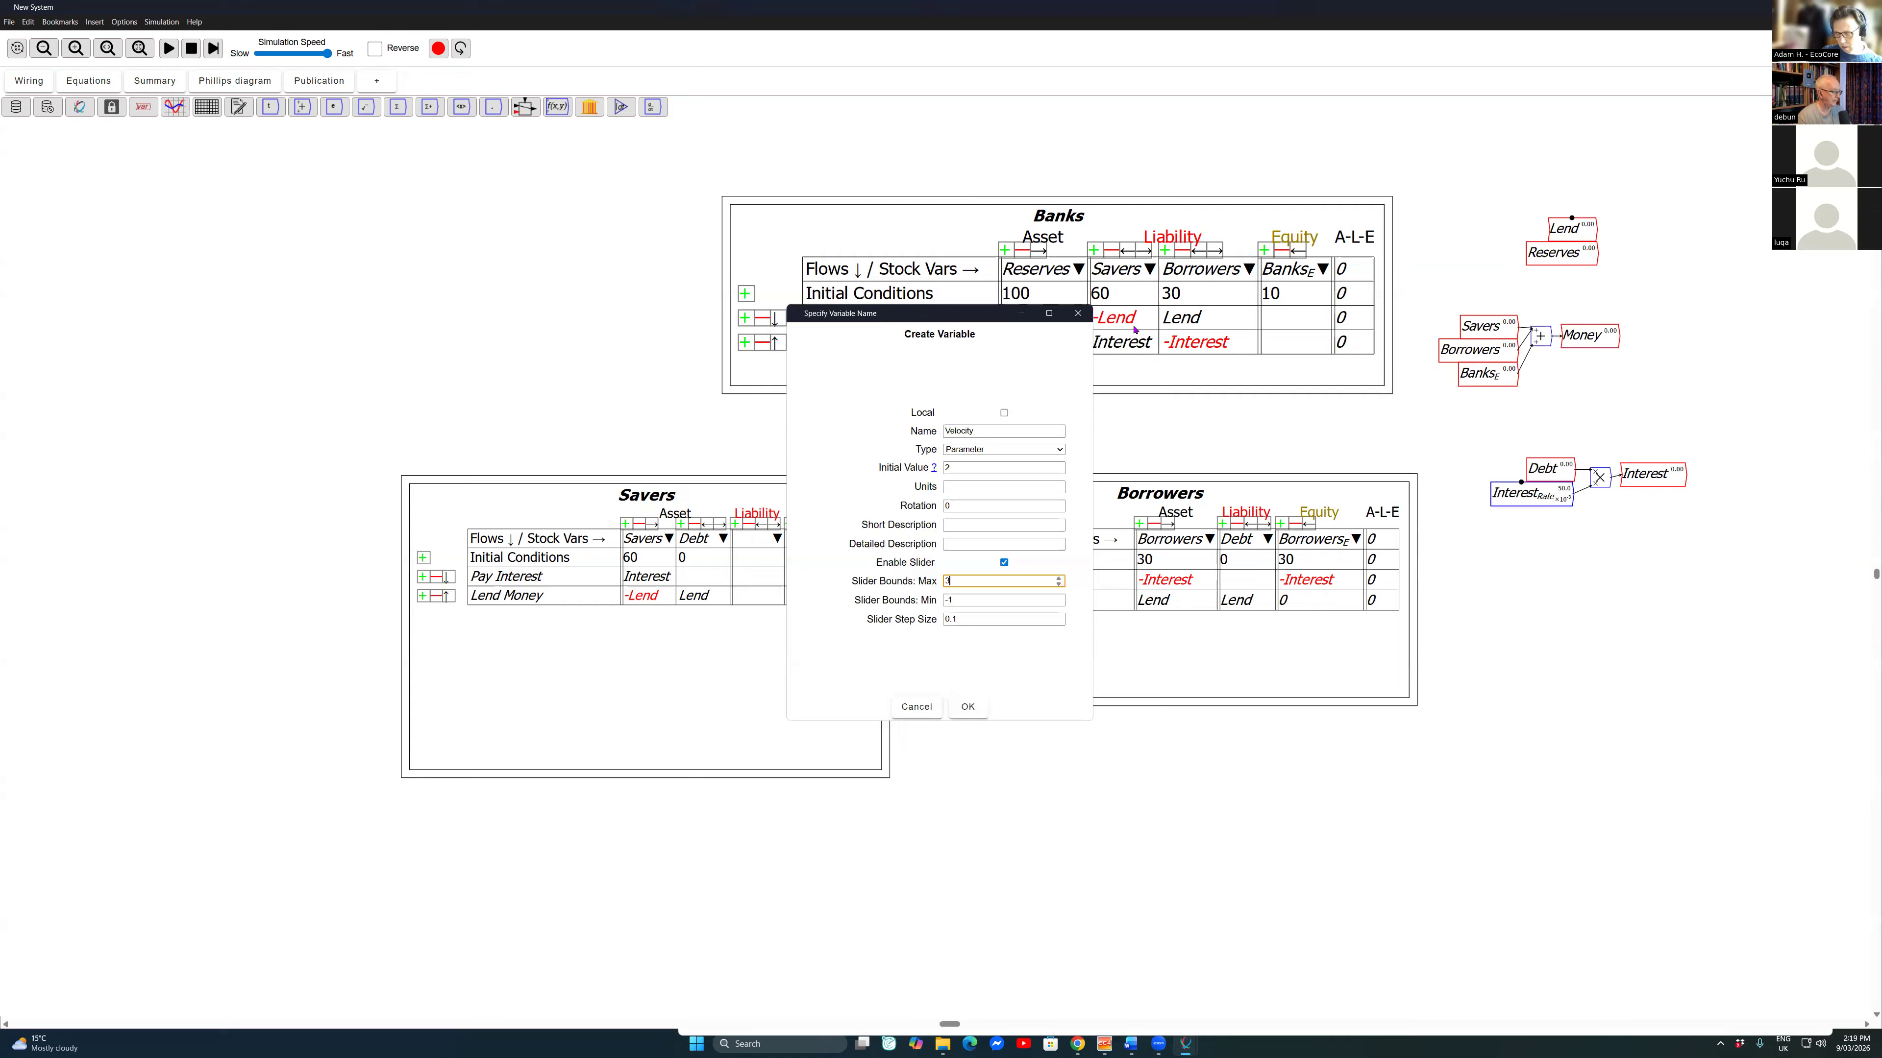
text(3)
key(Tab)
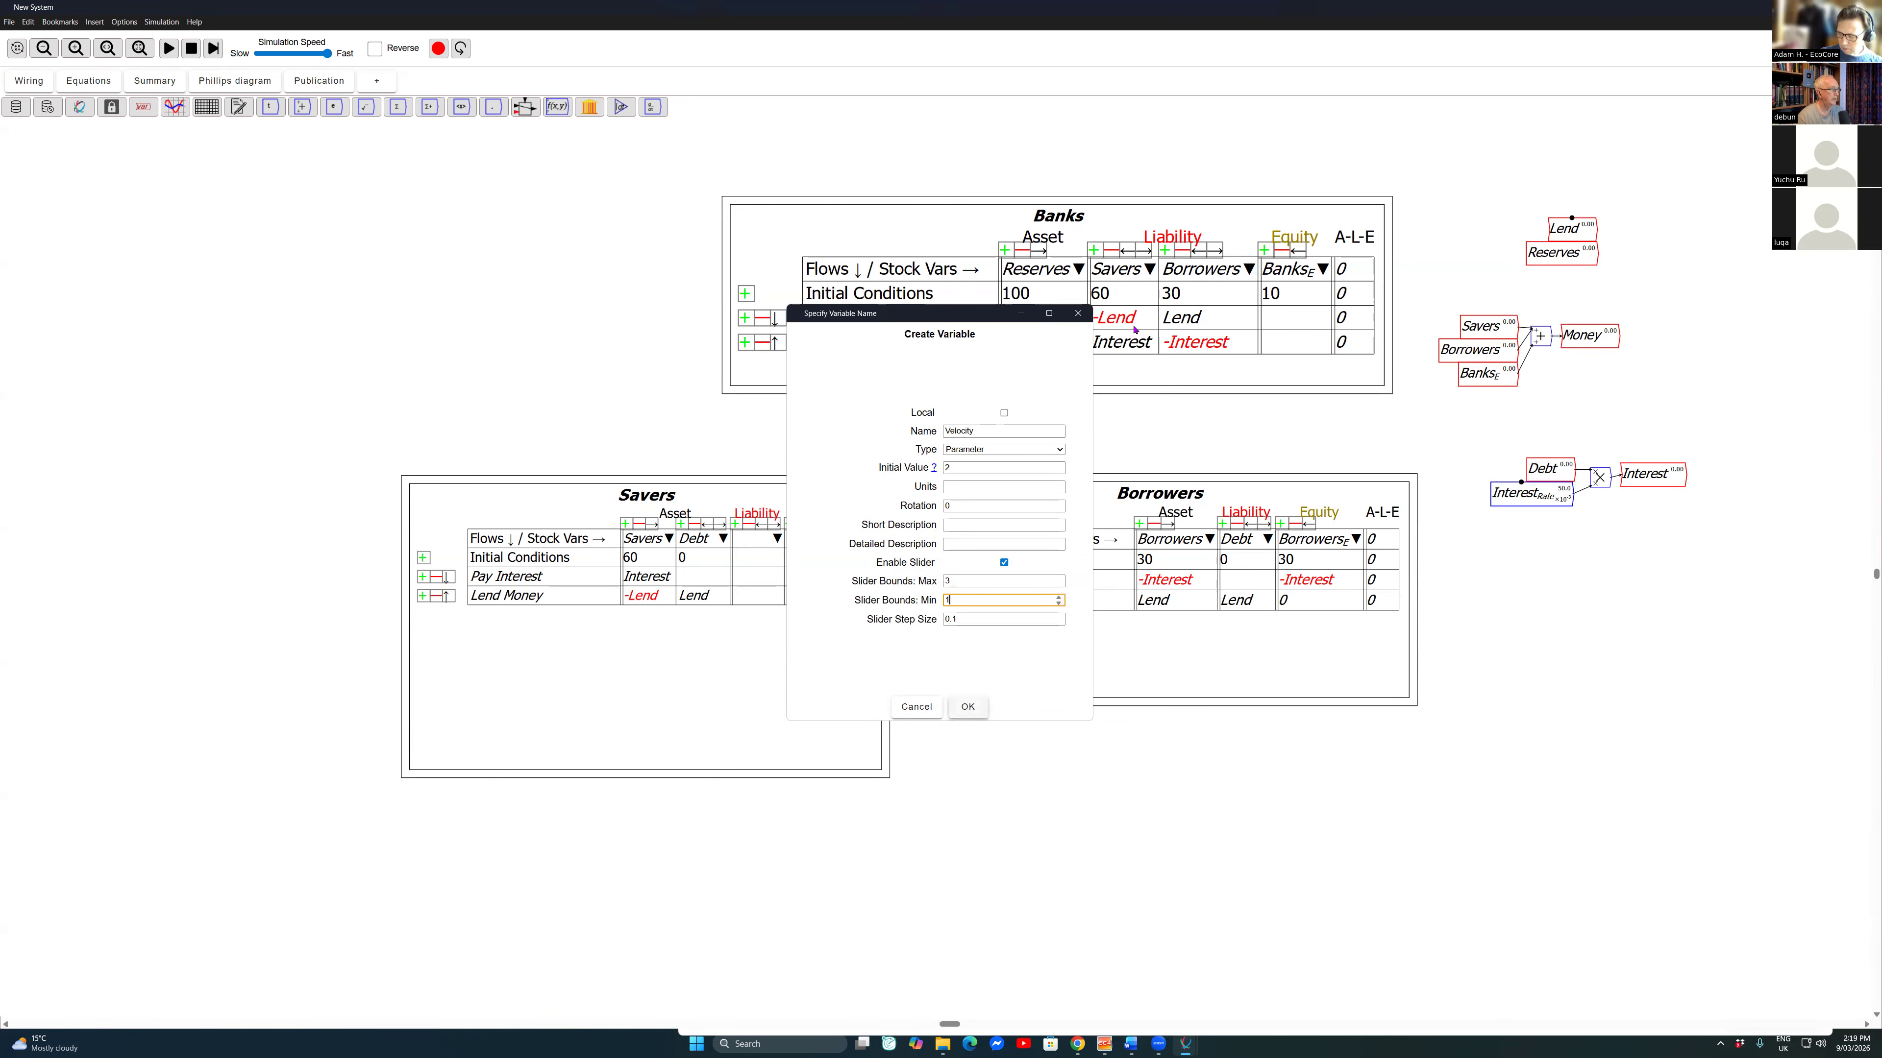
text(1)
key(Return)
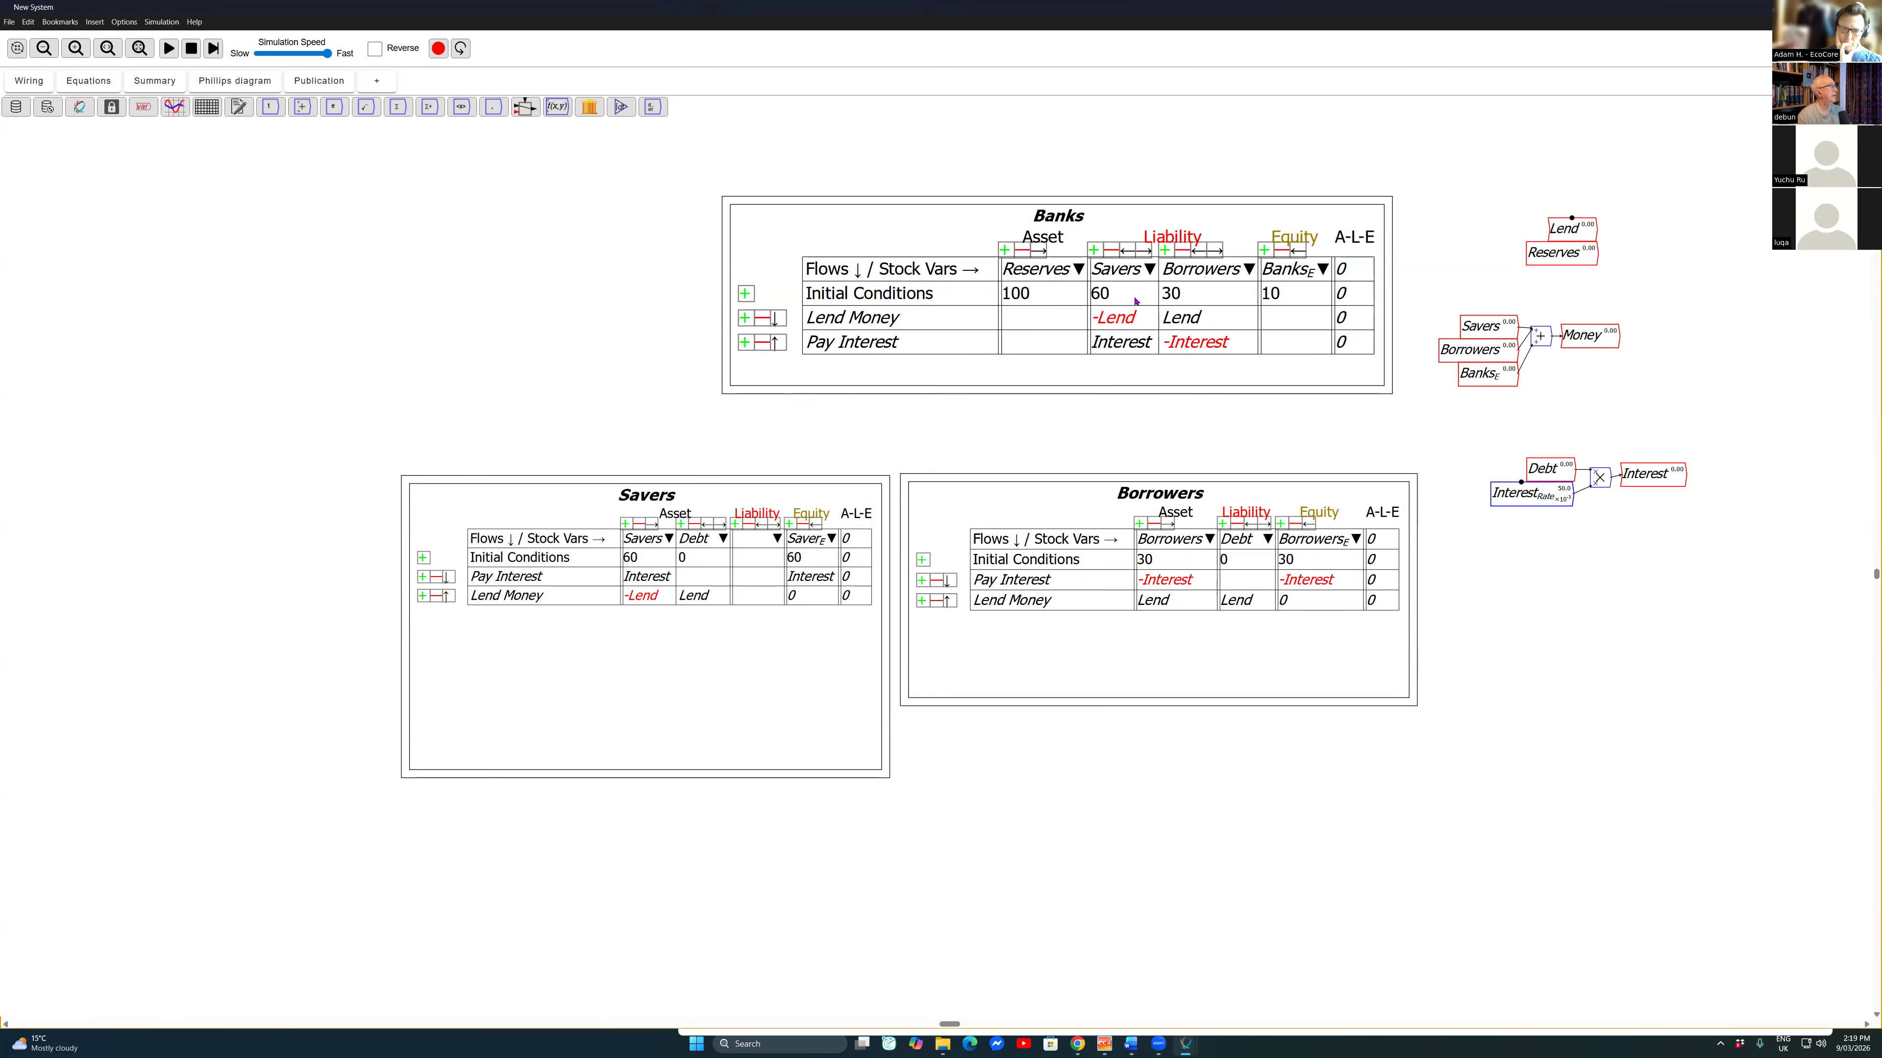
click(88, 81)
click(28, 81)
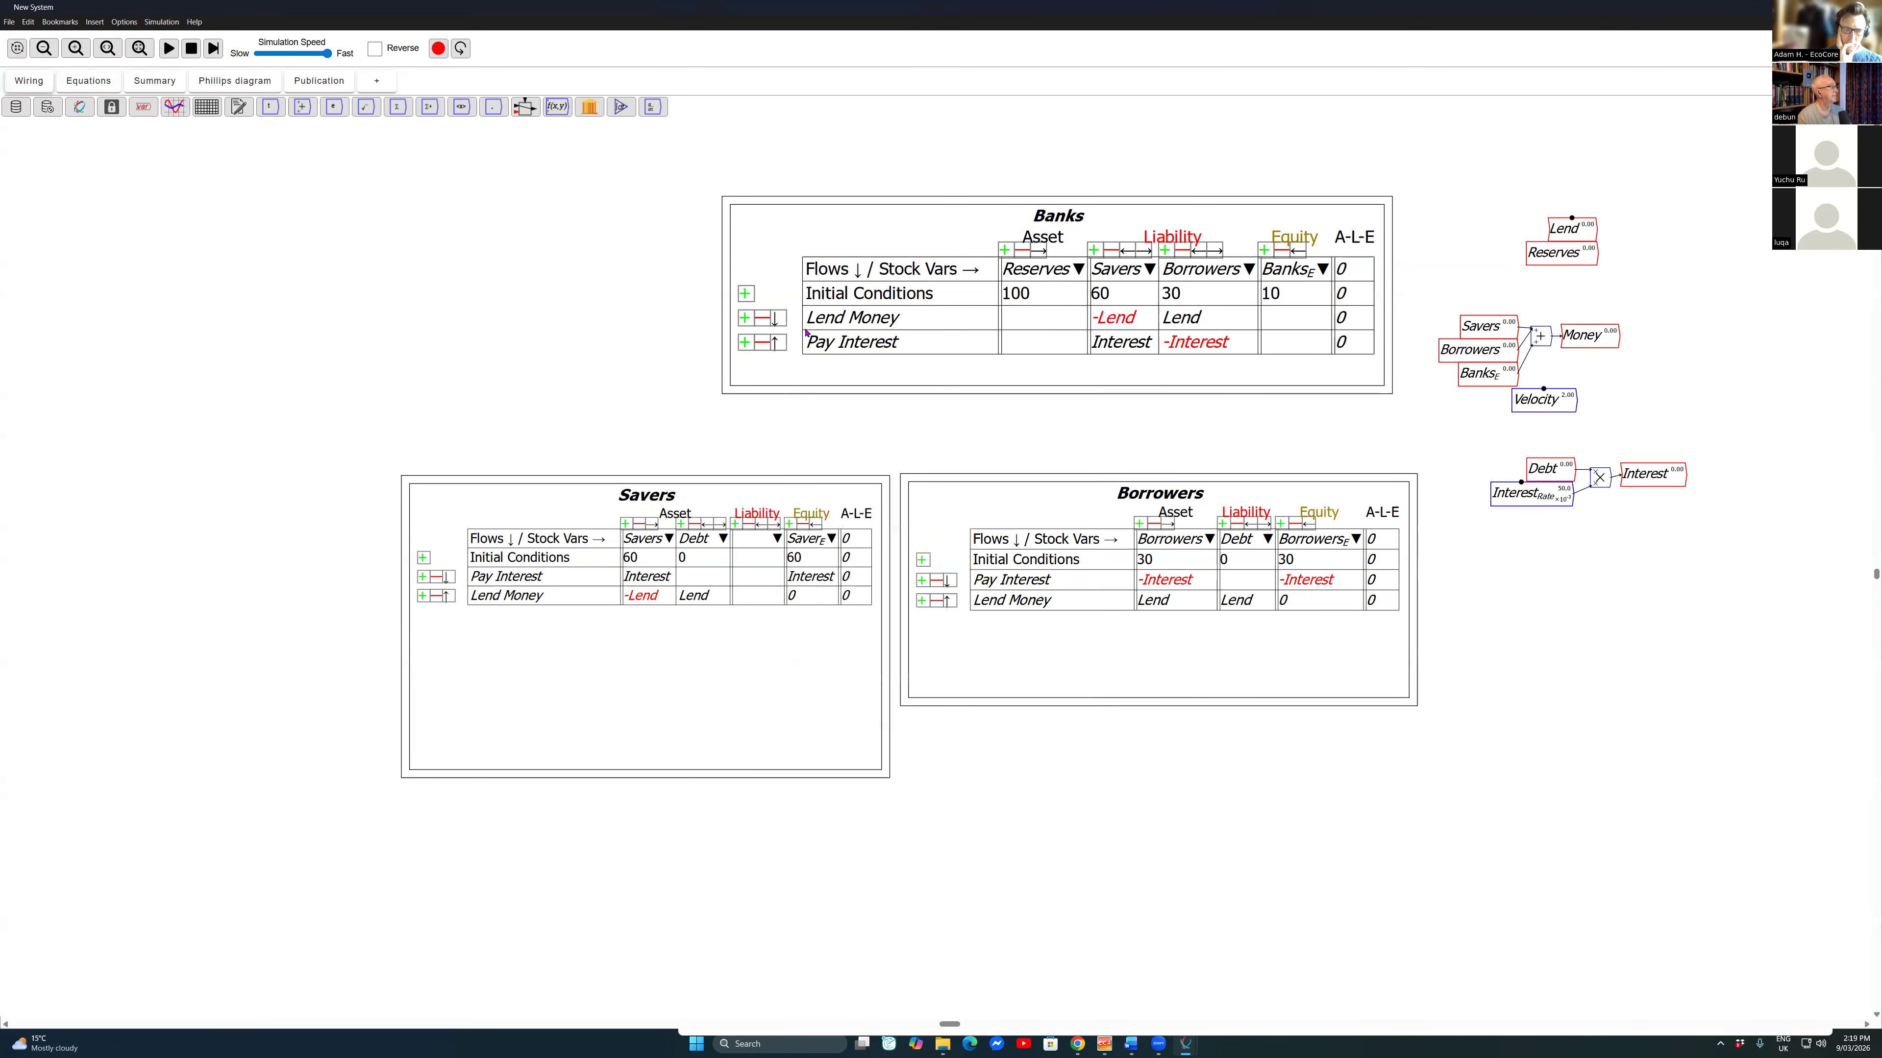
drag(1537, 400, 1579, 360)
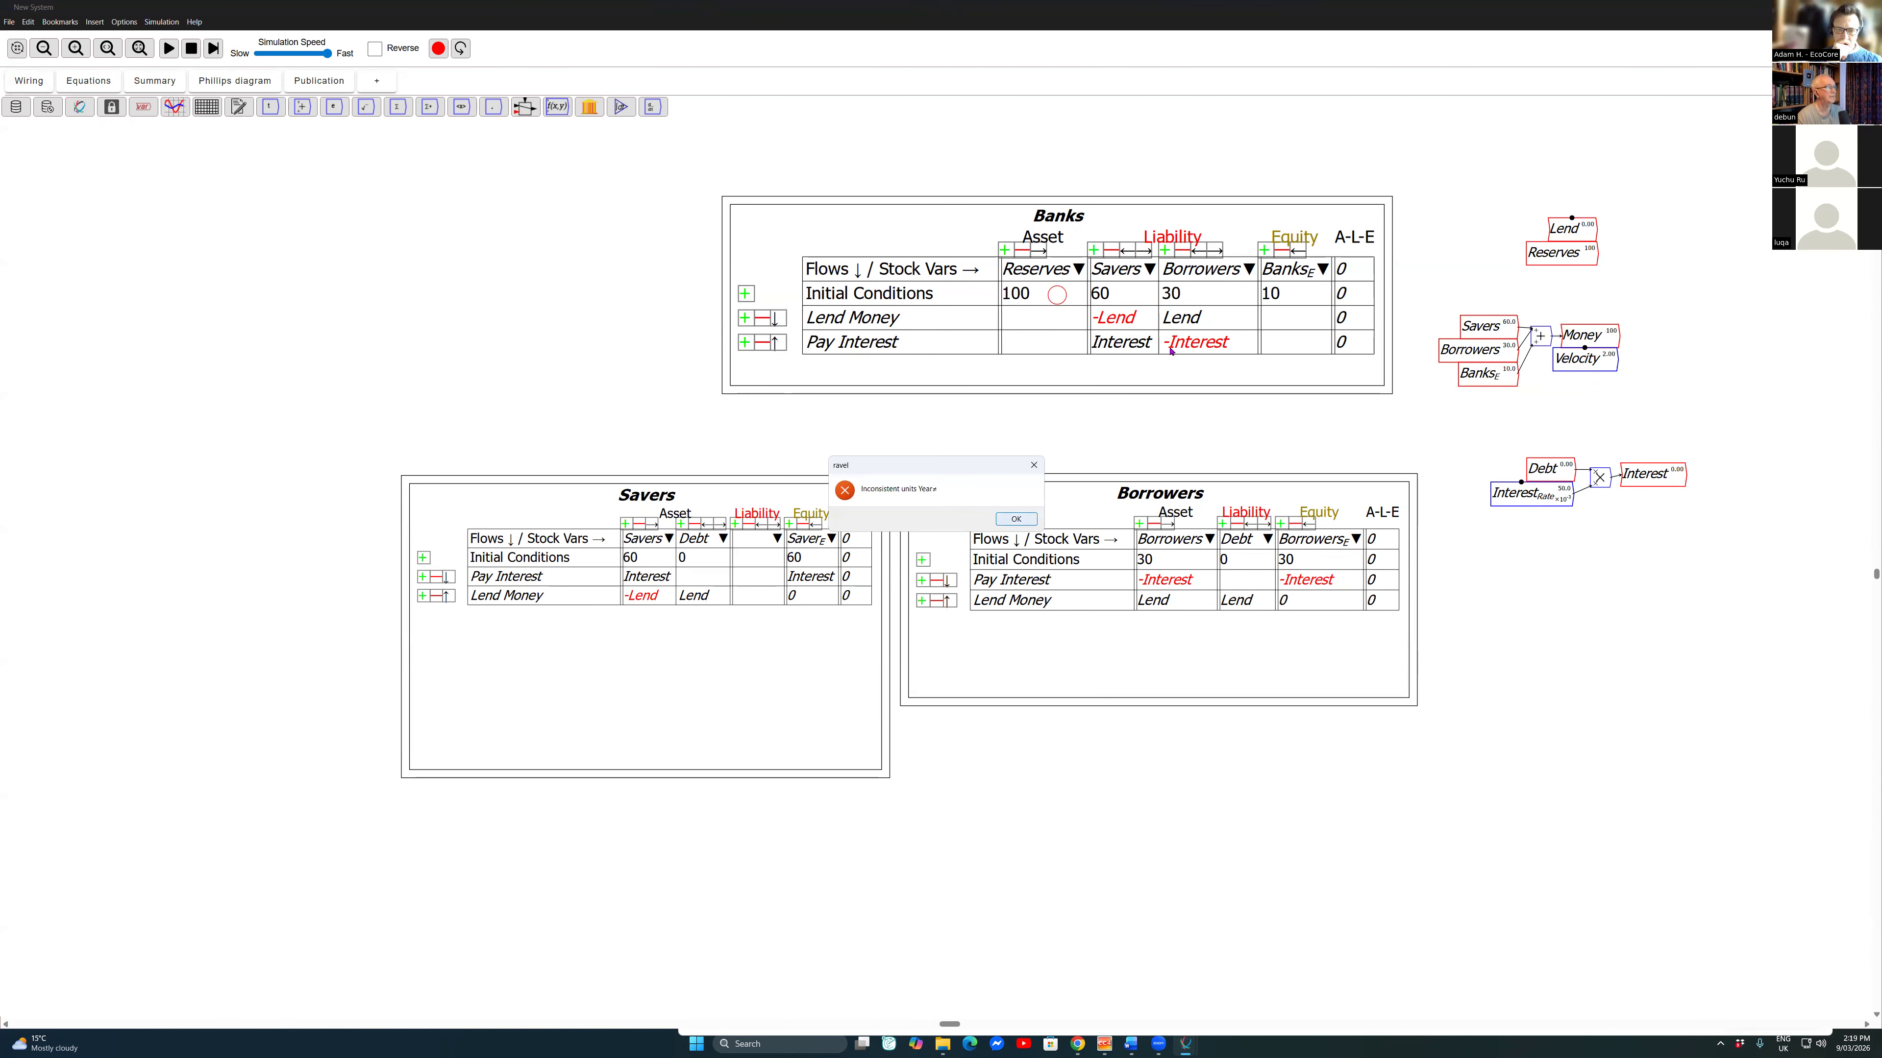
key(Return)
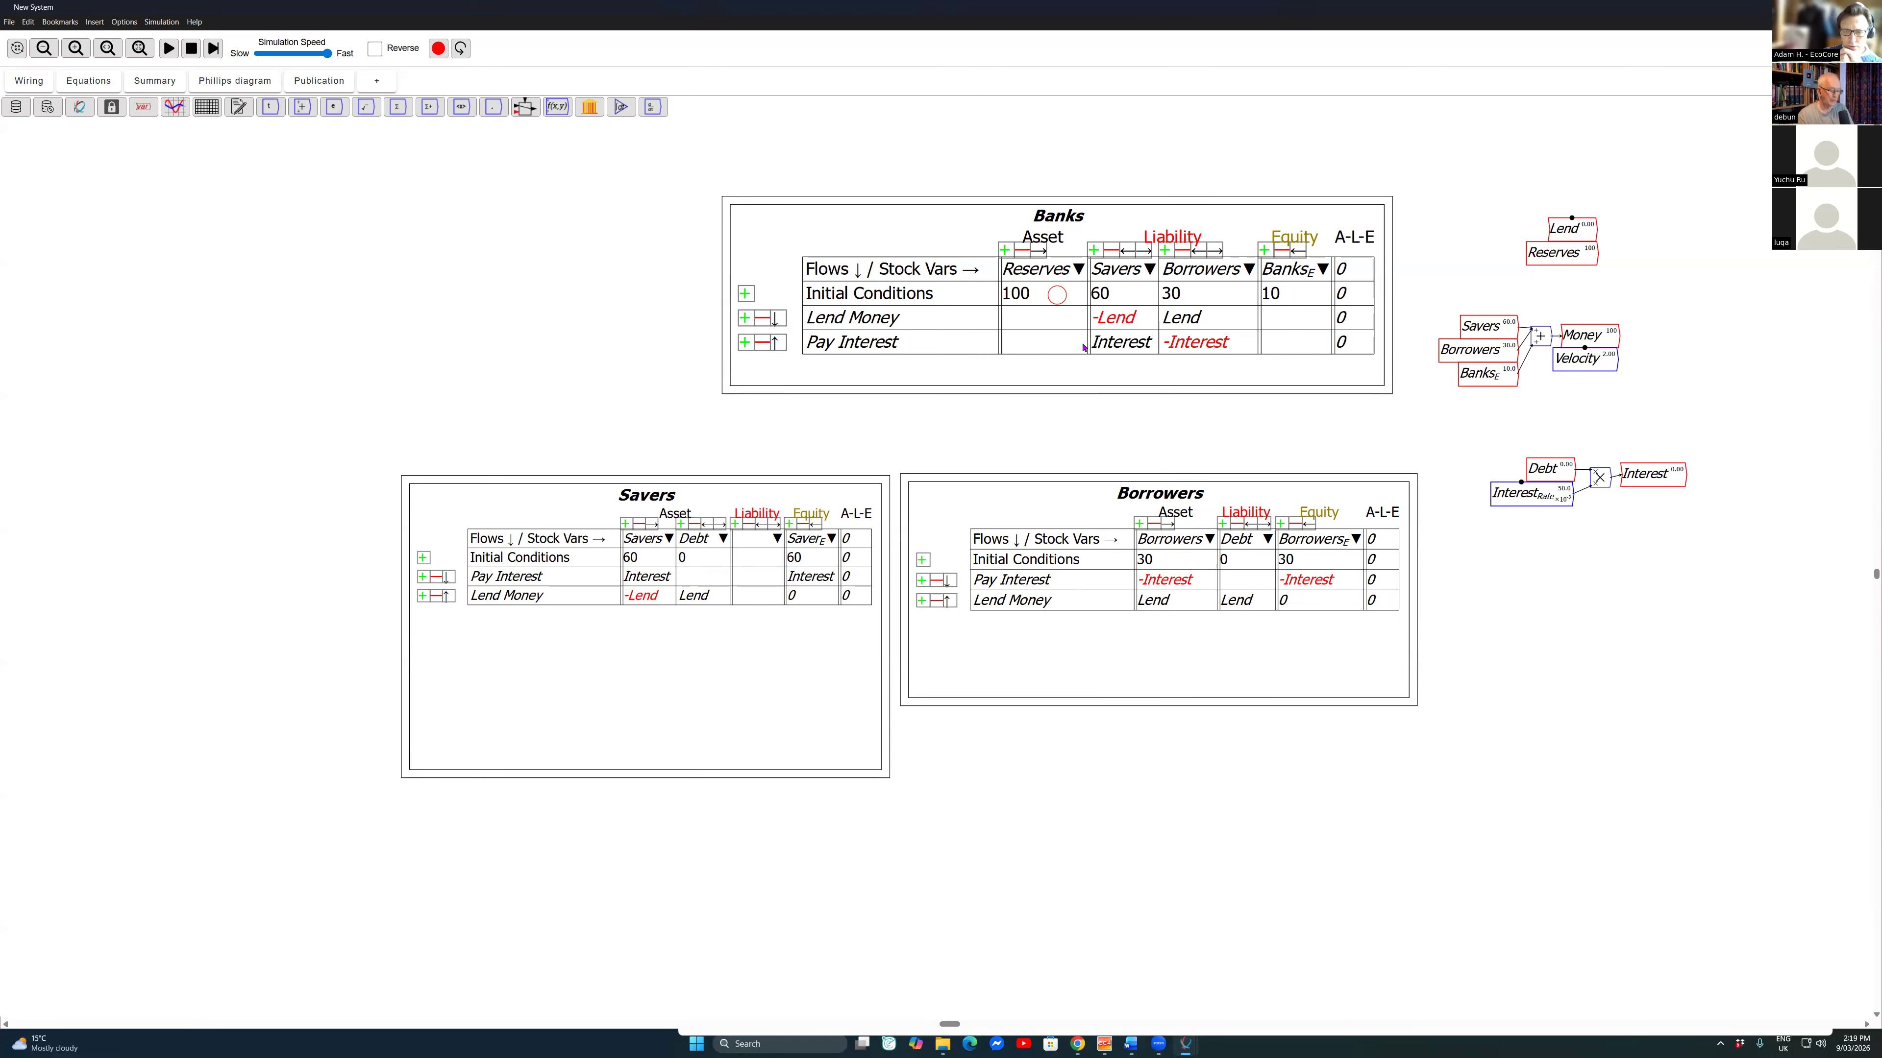
Step: Multiply Money by Velocity with a multiplication block and wire the product into a new variable named GDP
key(asterisk)
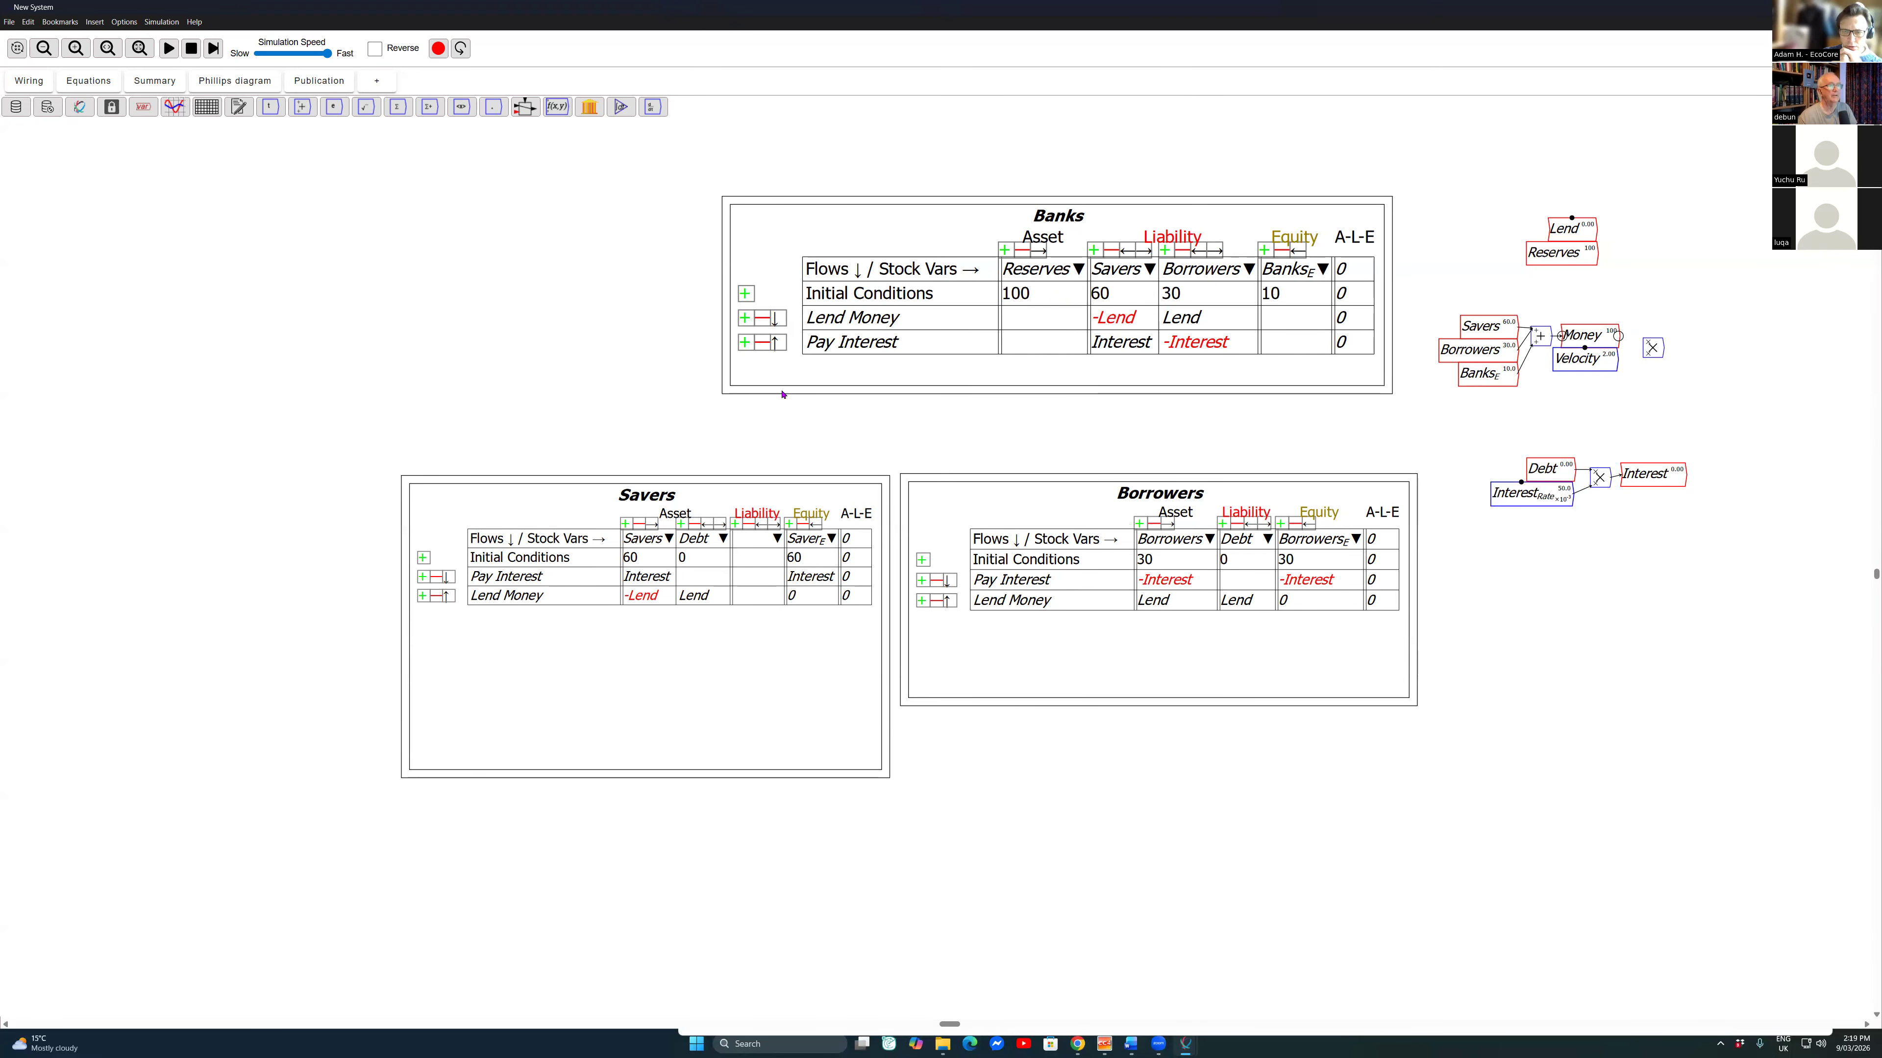
mouse_move(1578, 360)
mouse_down()
mouse_move(1606, 358)
mouse_move(1553, 362)
mouse_move(1645, 355)
mouse_move(1578, 358)
mouse_up()
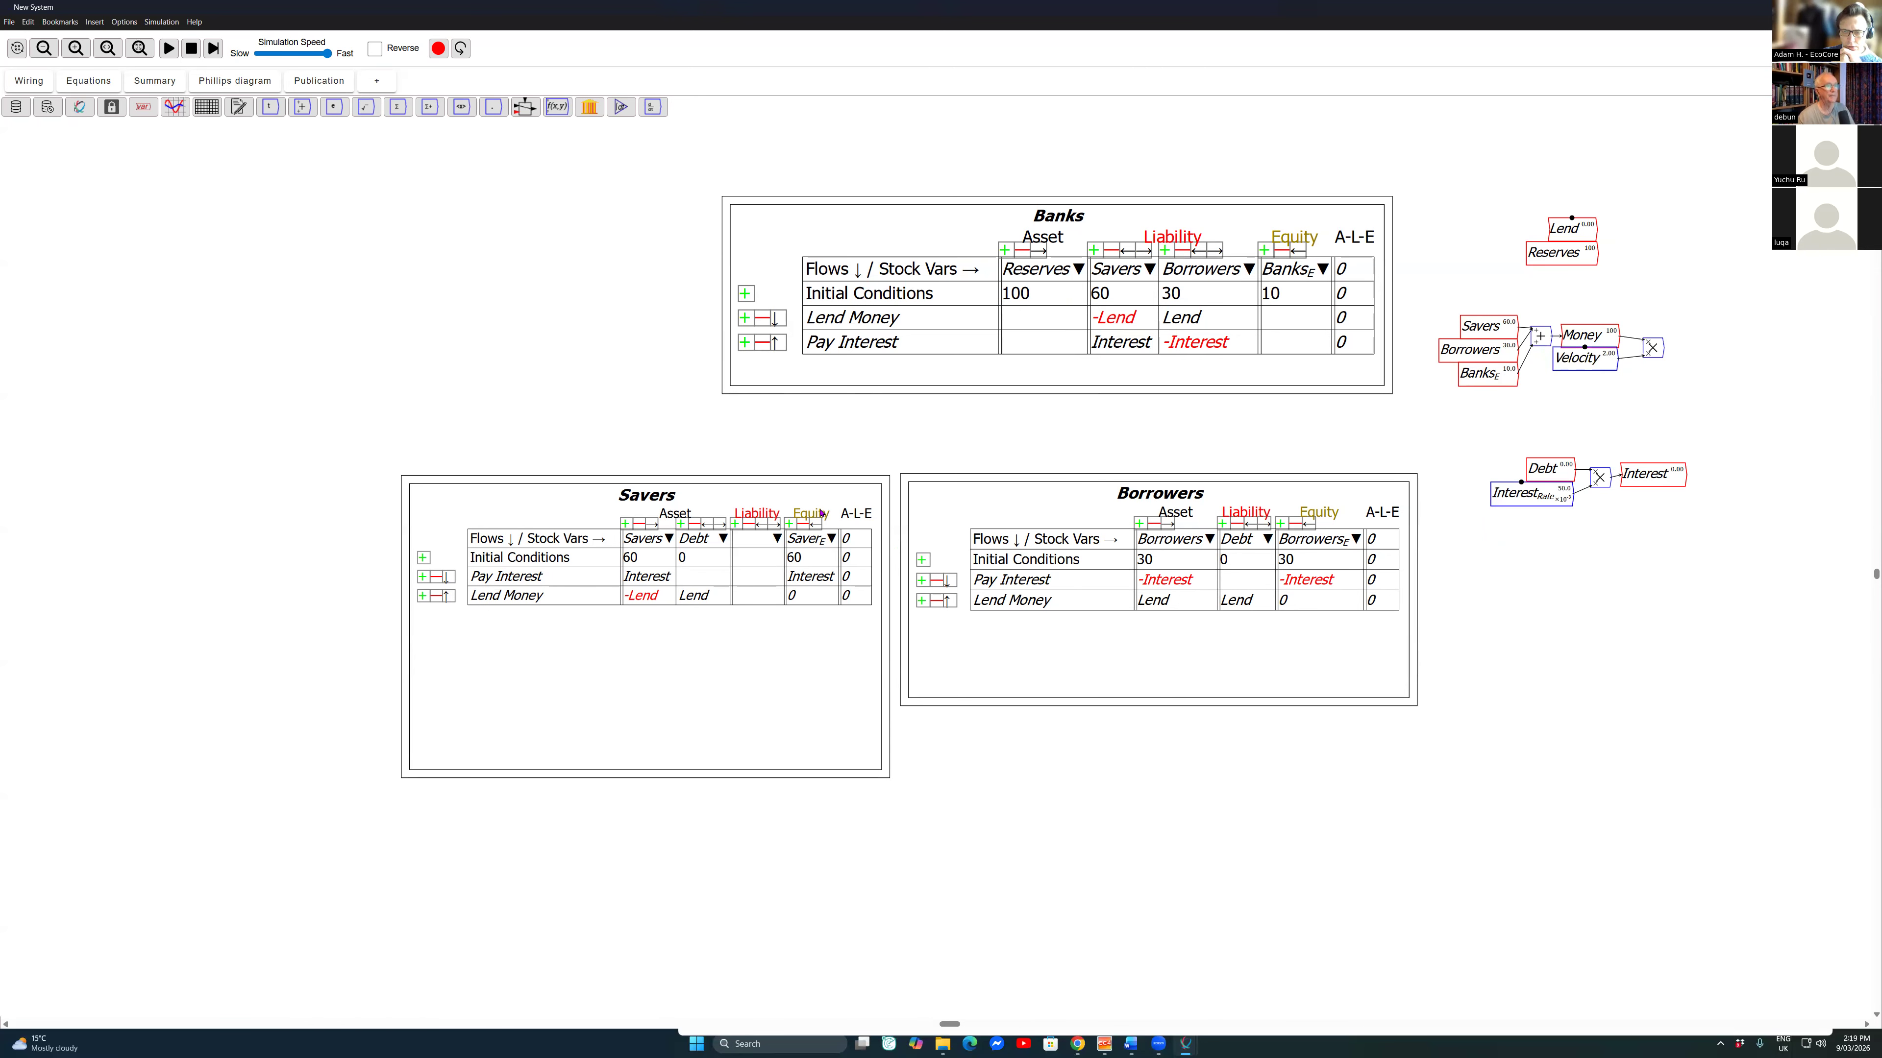
text(GDP)
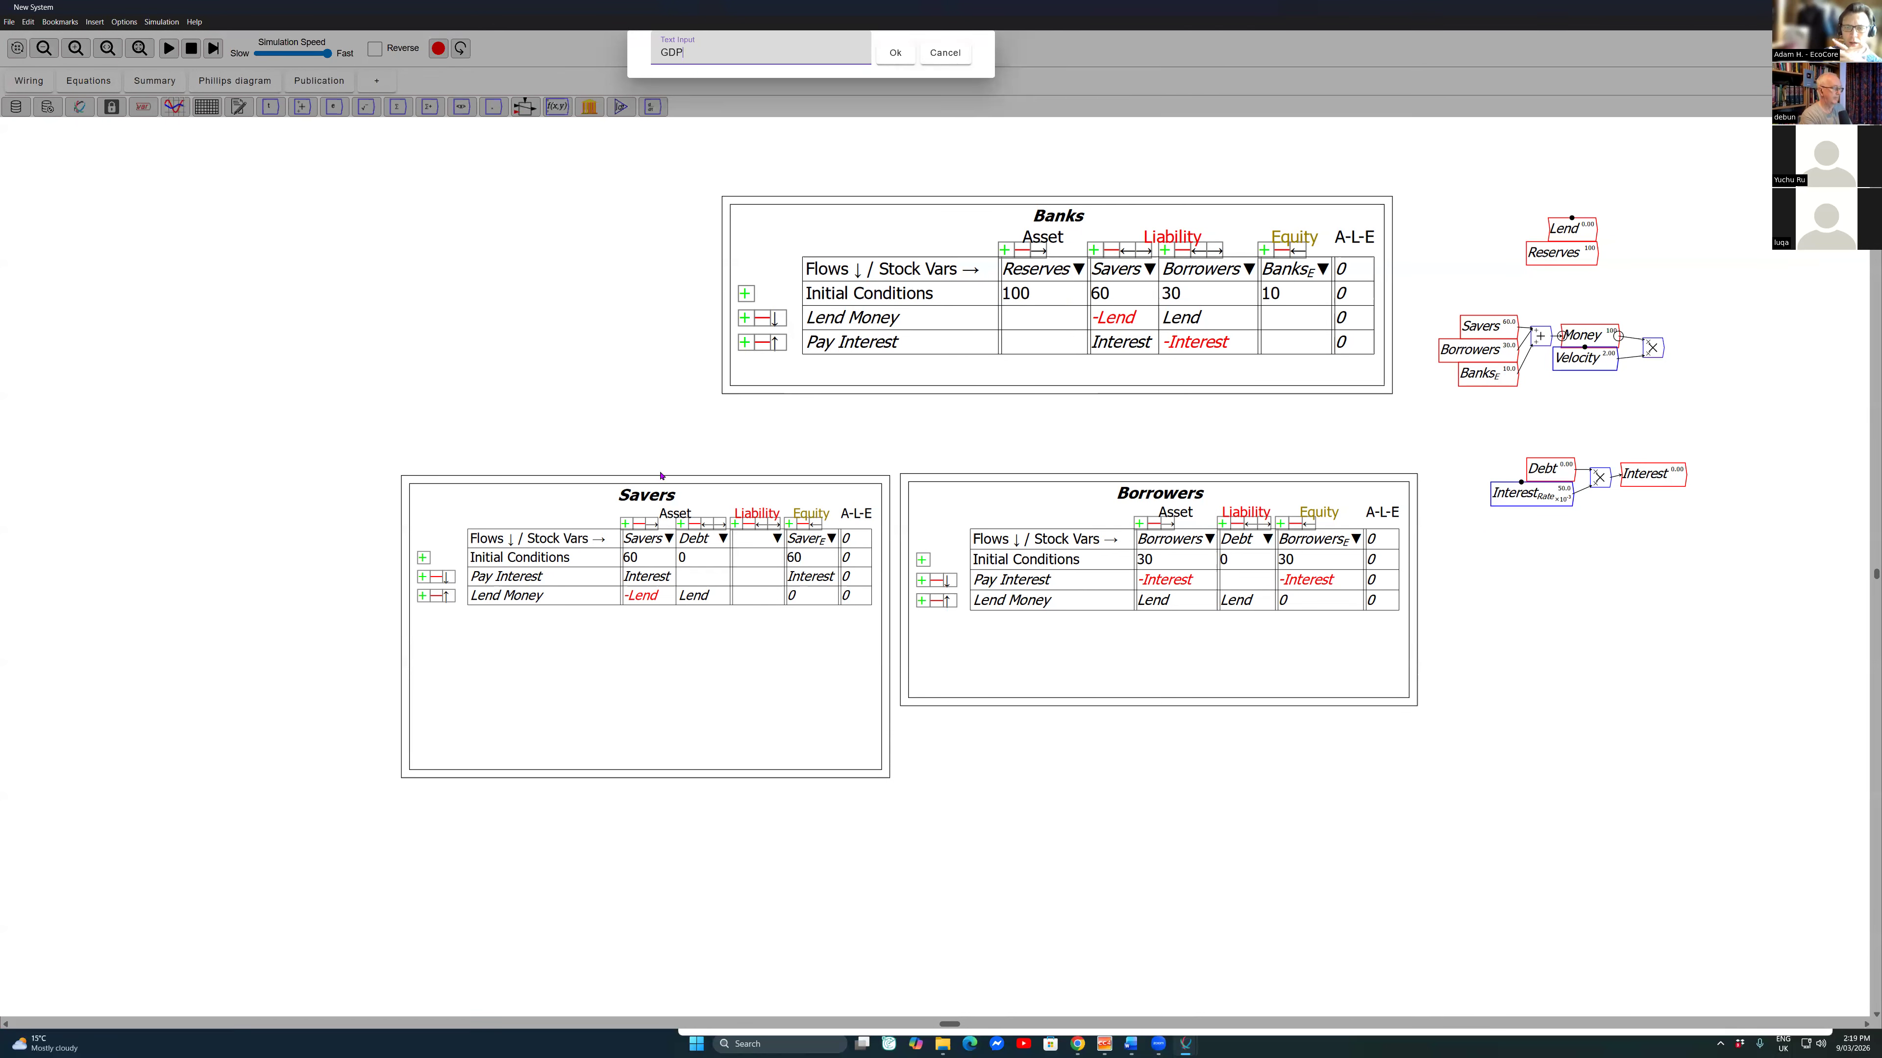
key(Escape)
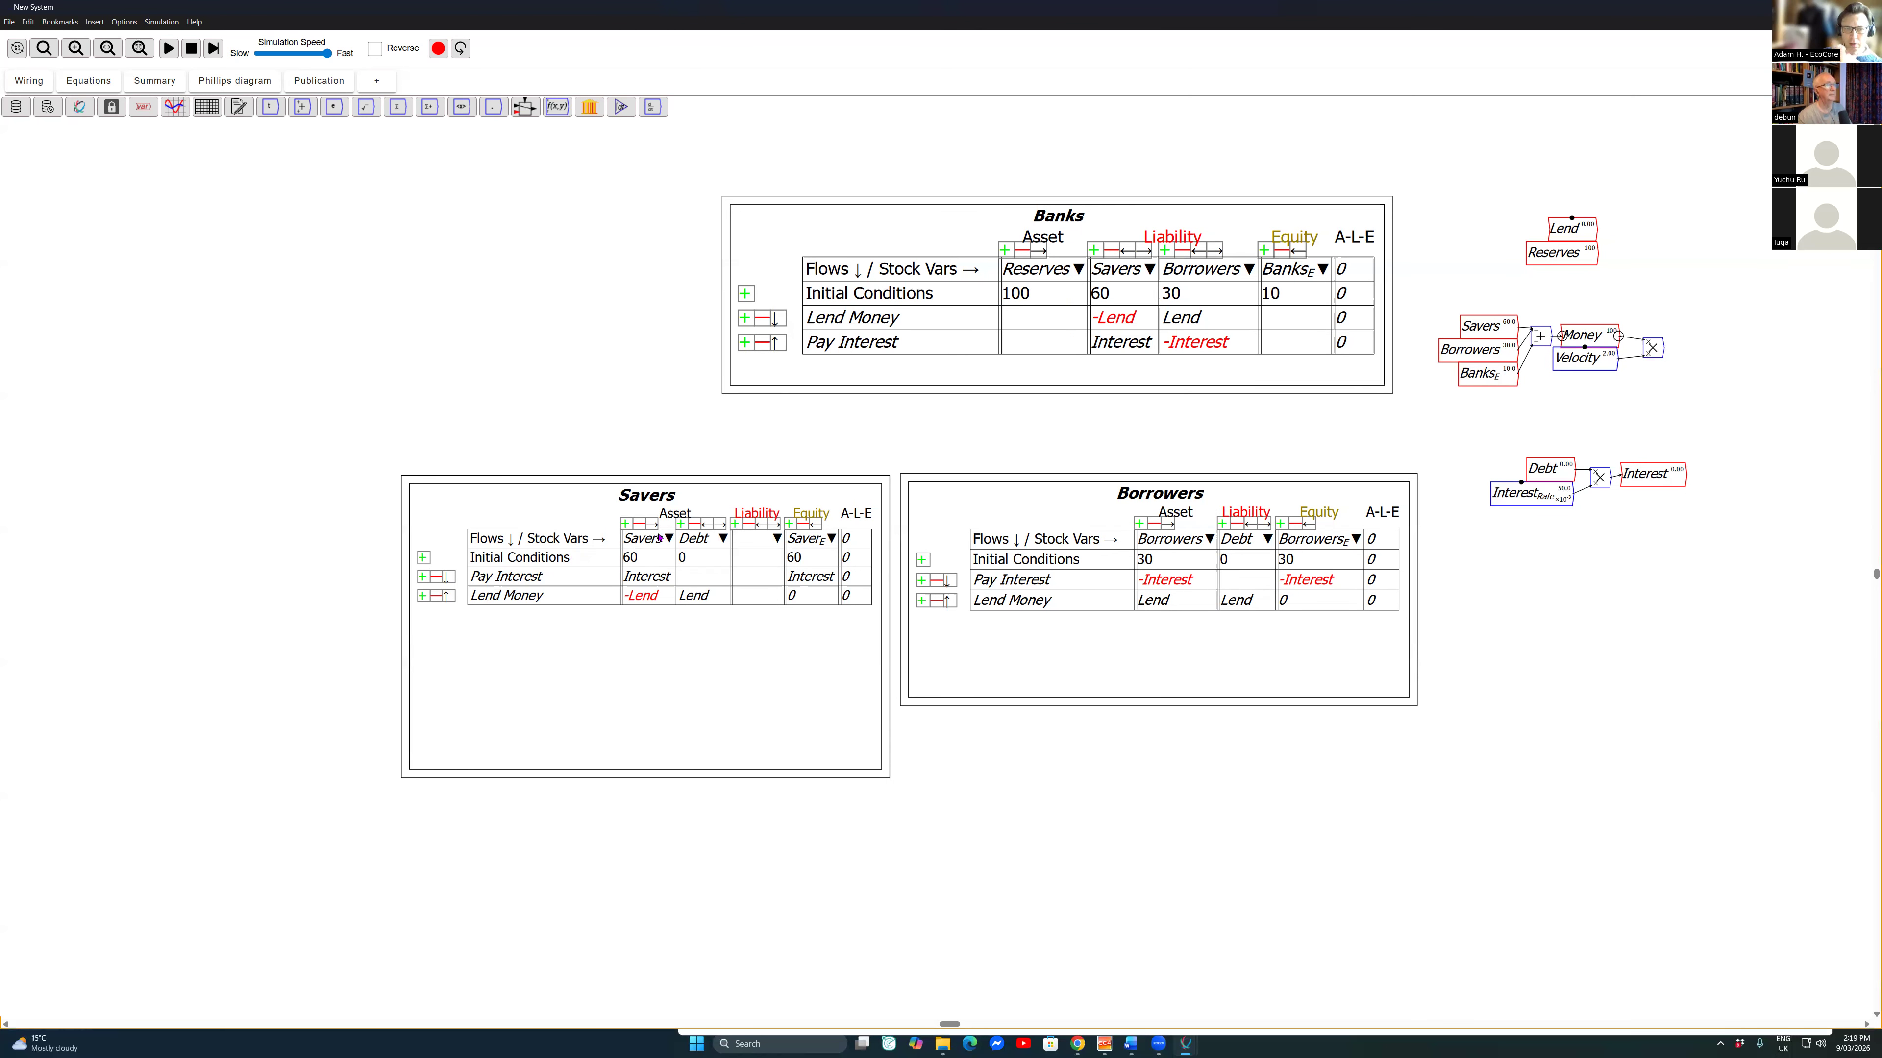
key(Return)
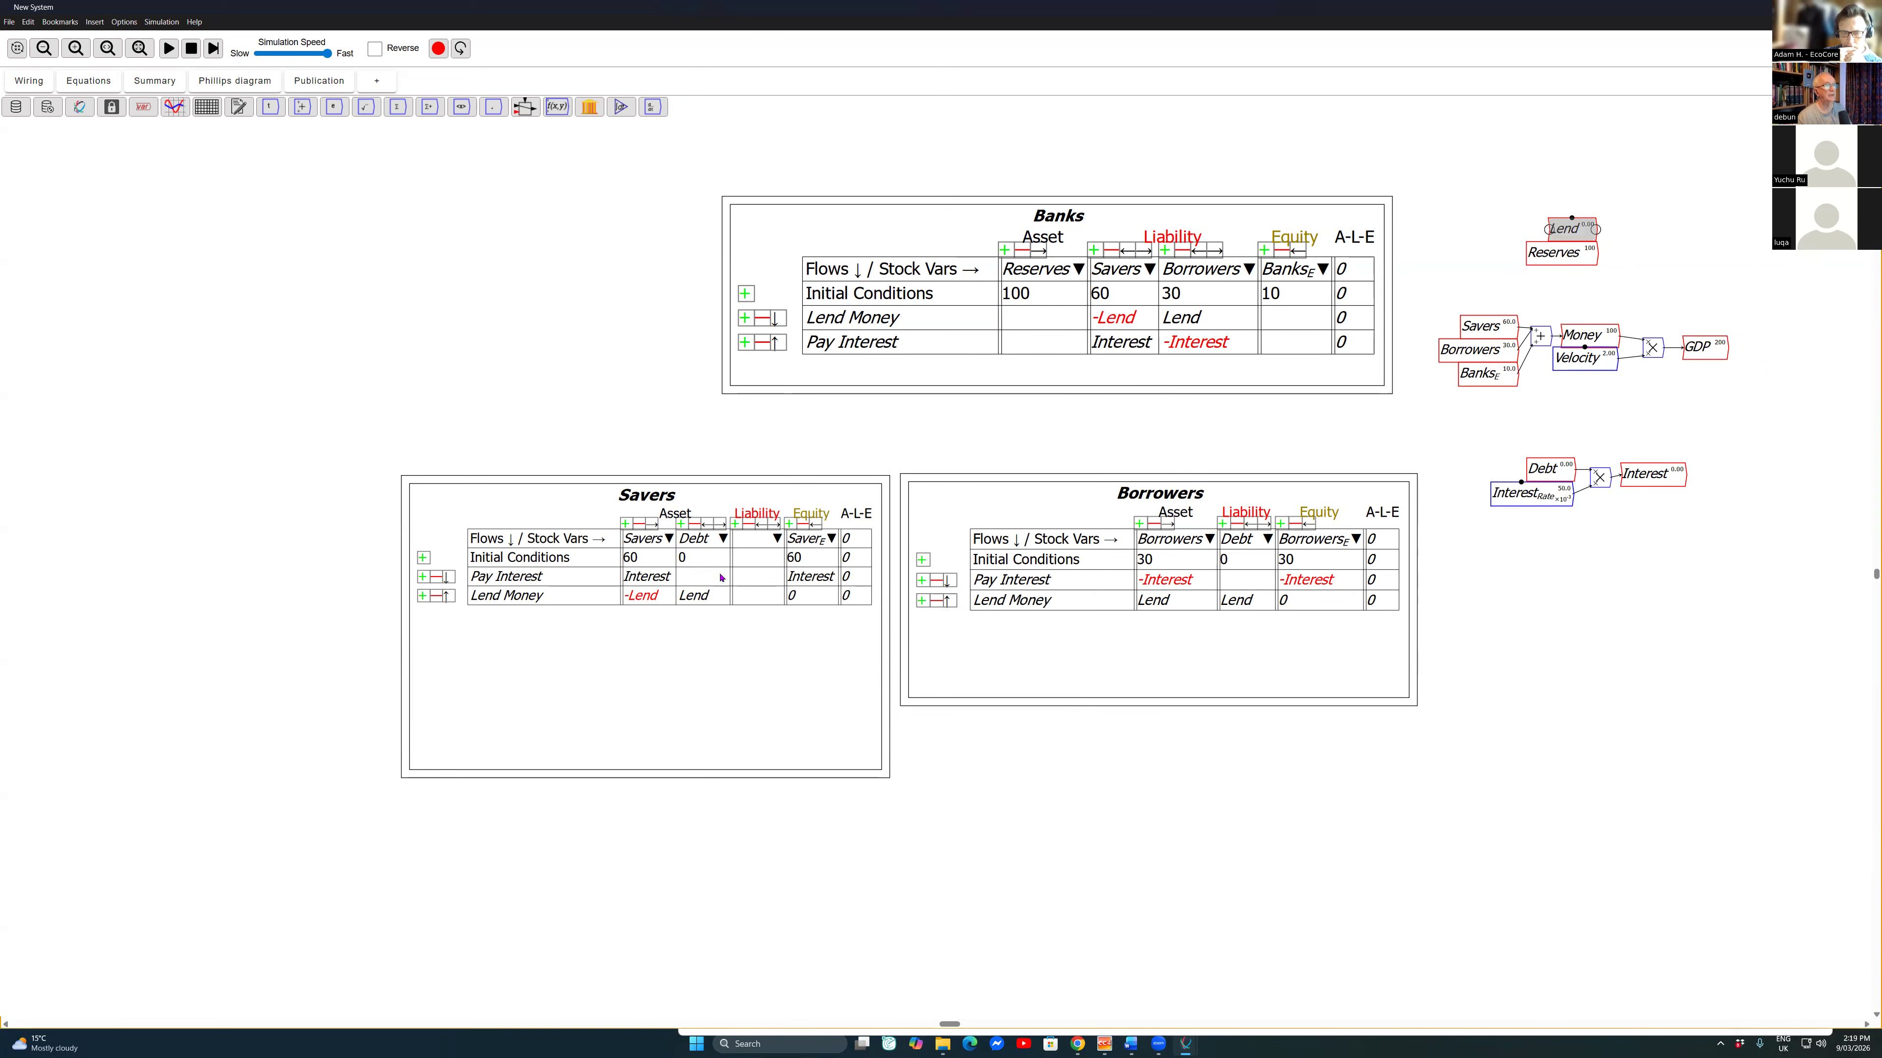
Step: Paste a copy of the Lend variable and place it to the right of GDP
key(ctrl+v)
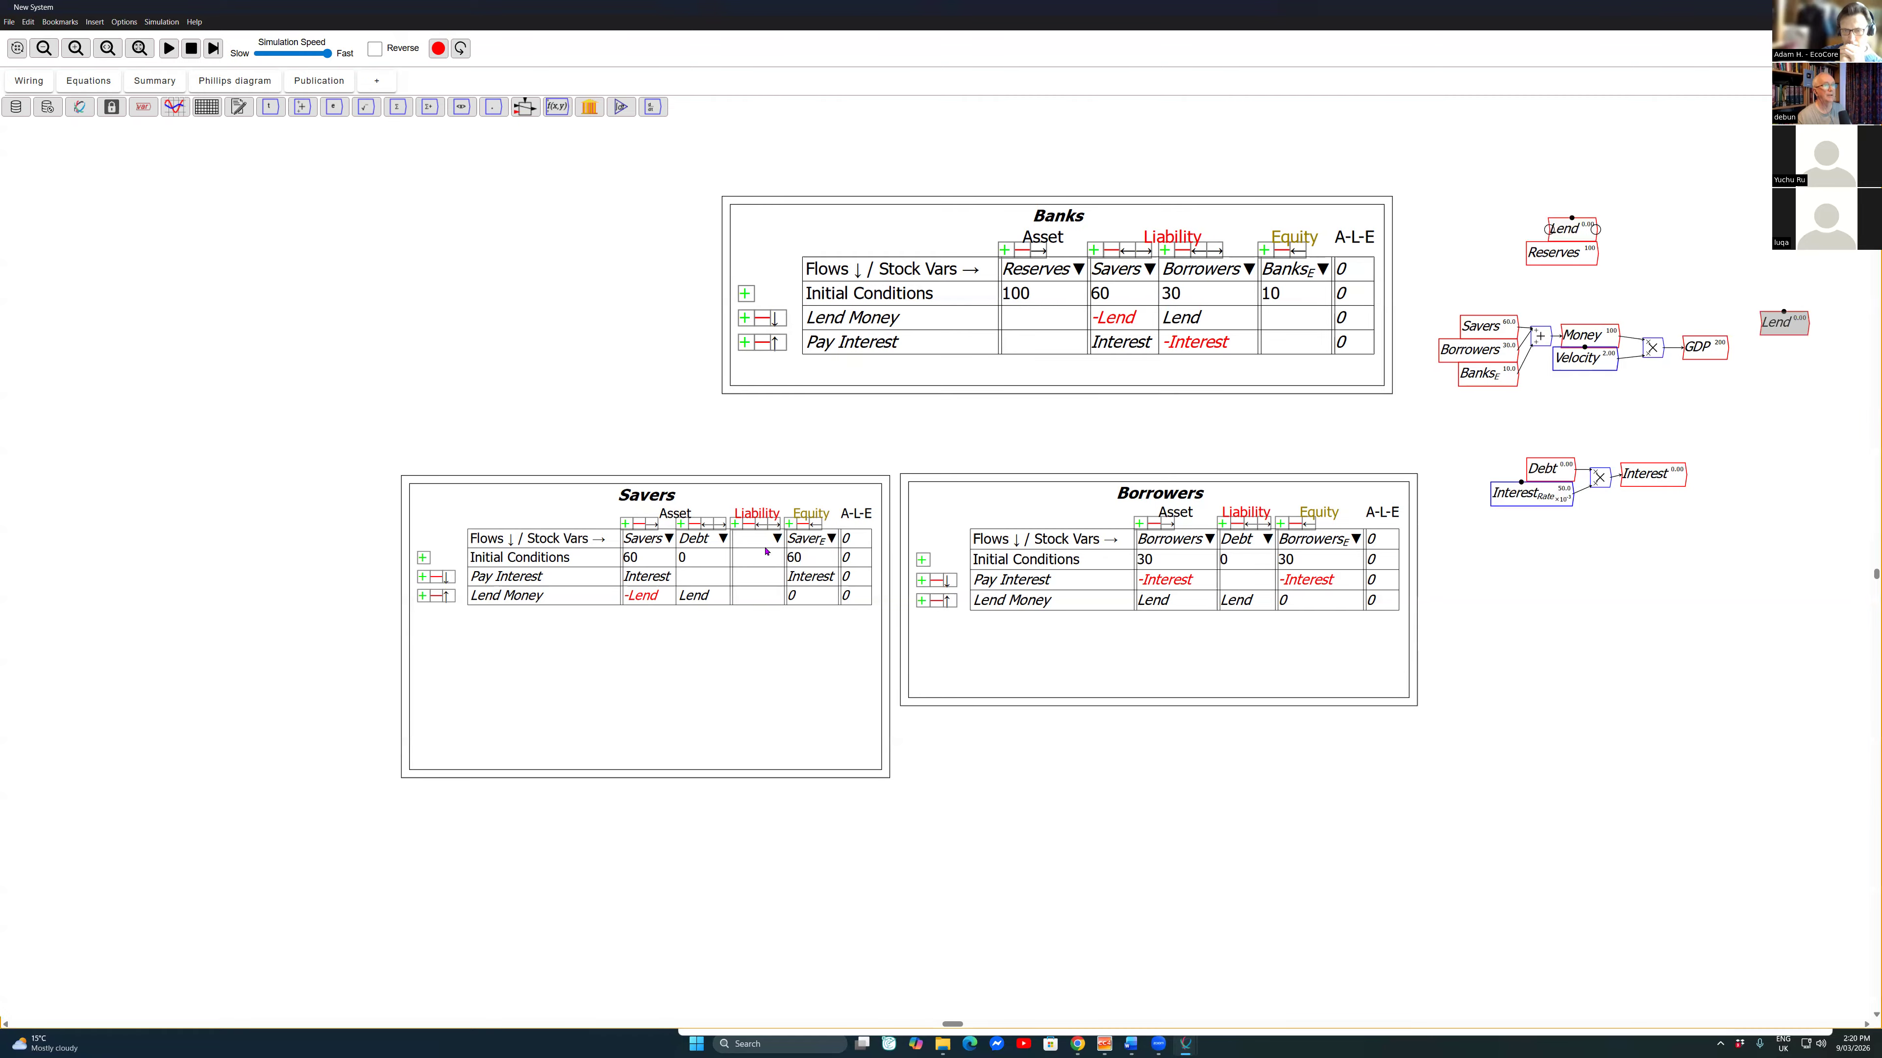
click(88, 81)
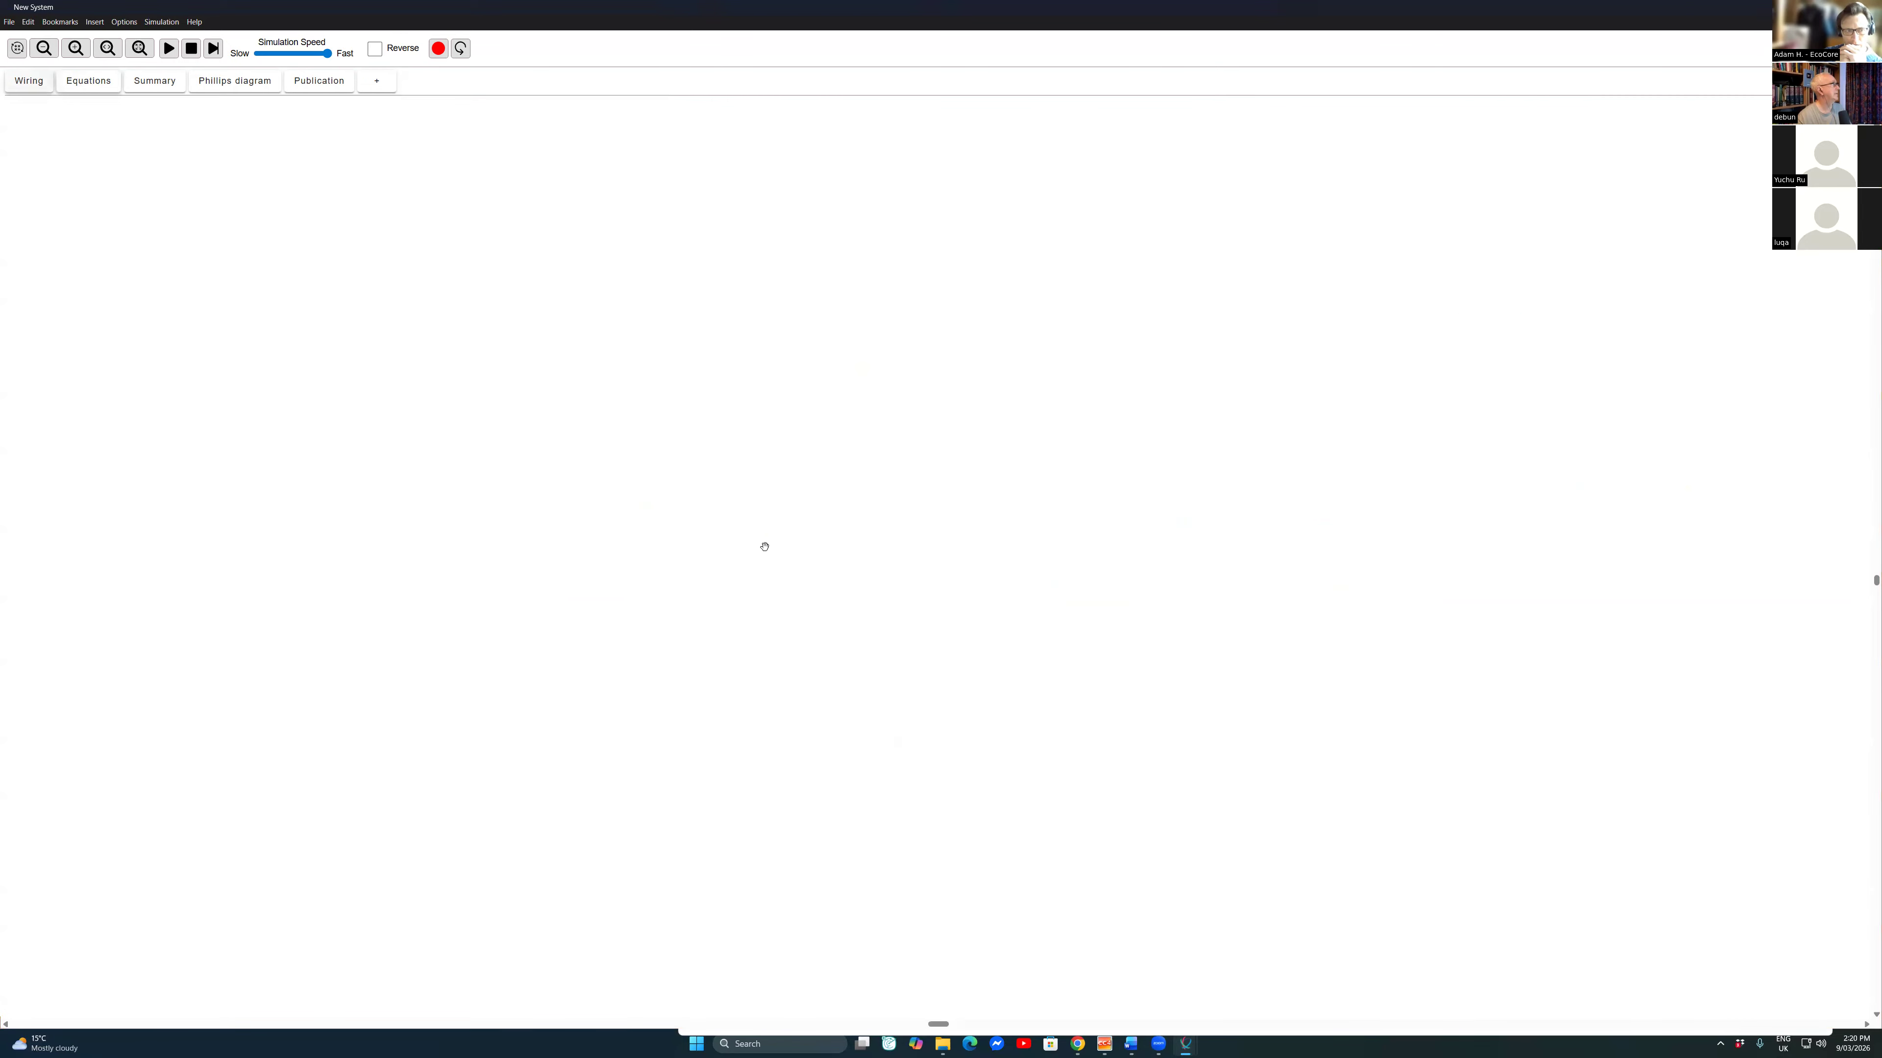
click(29, 81)
drag(1328, 517, 1077, 507)
click(1214, 280)
drag(1214, 281, 1340, 348)
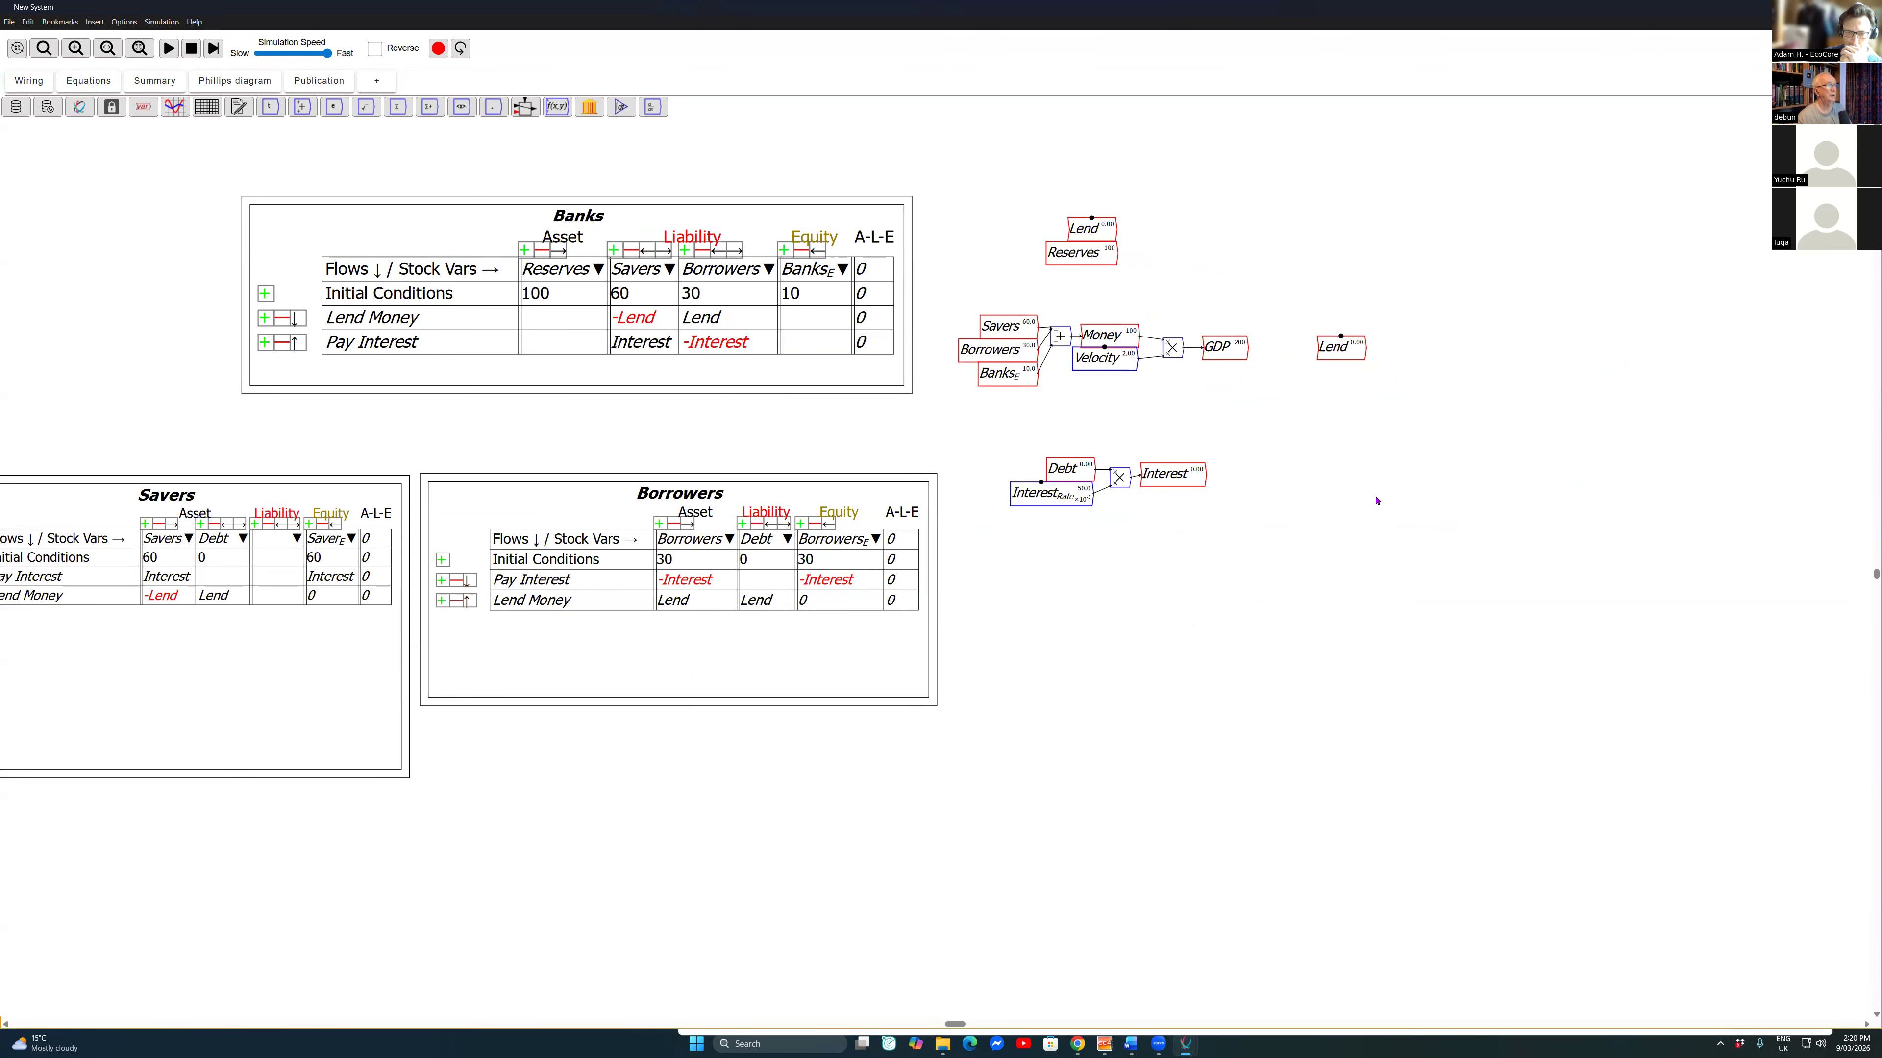
Step: Create a variable named Lend_{Frac} of type Parameter with an initial value of 0
text(Lend_{Frac})
key(Return)
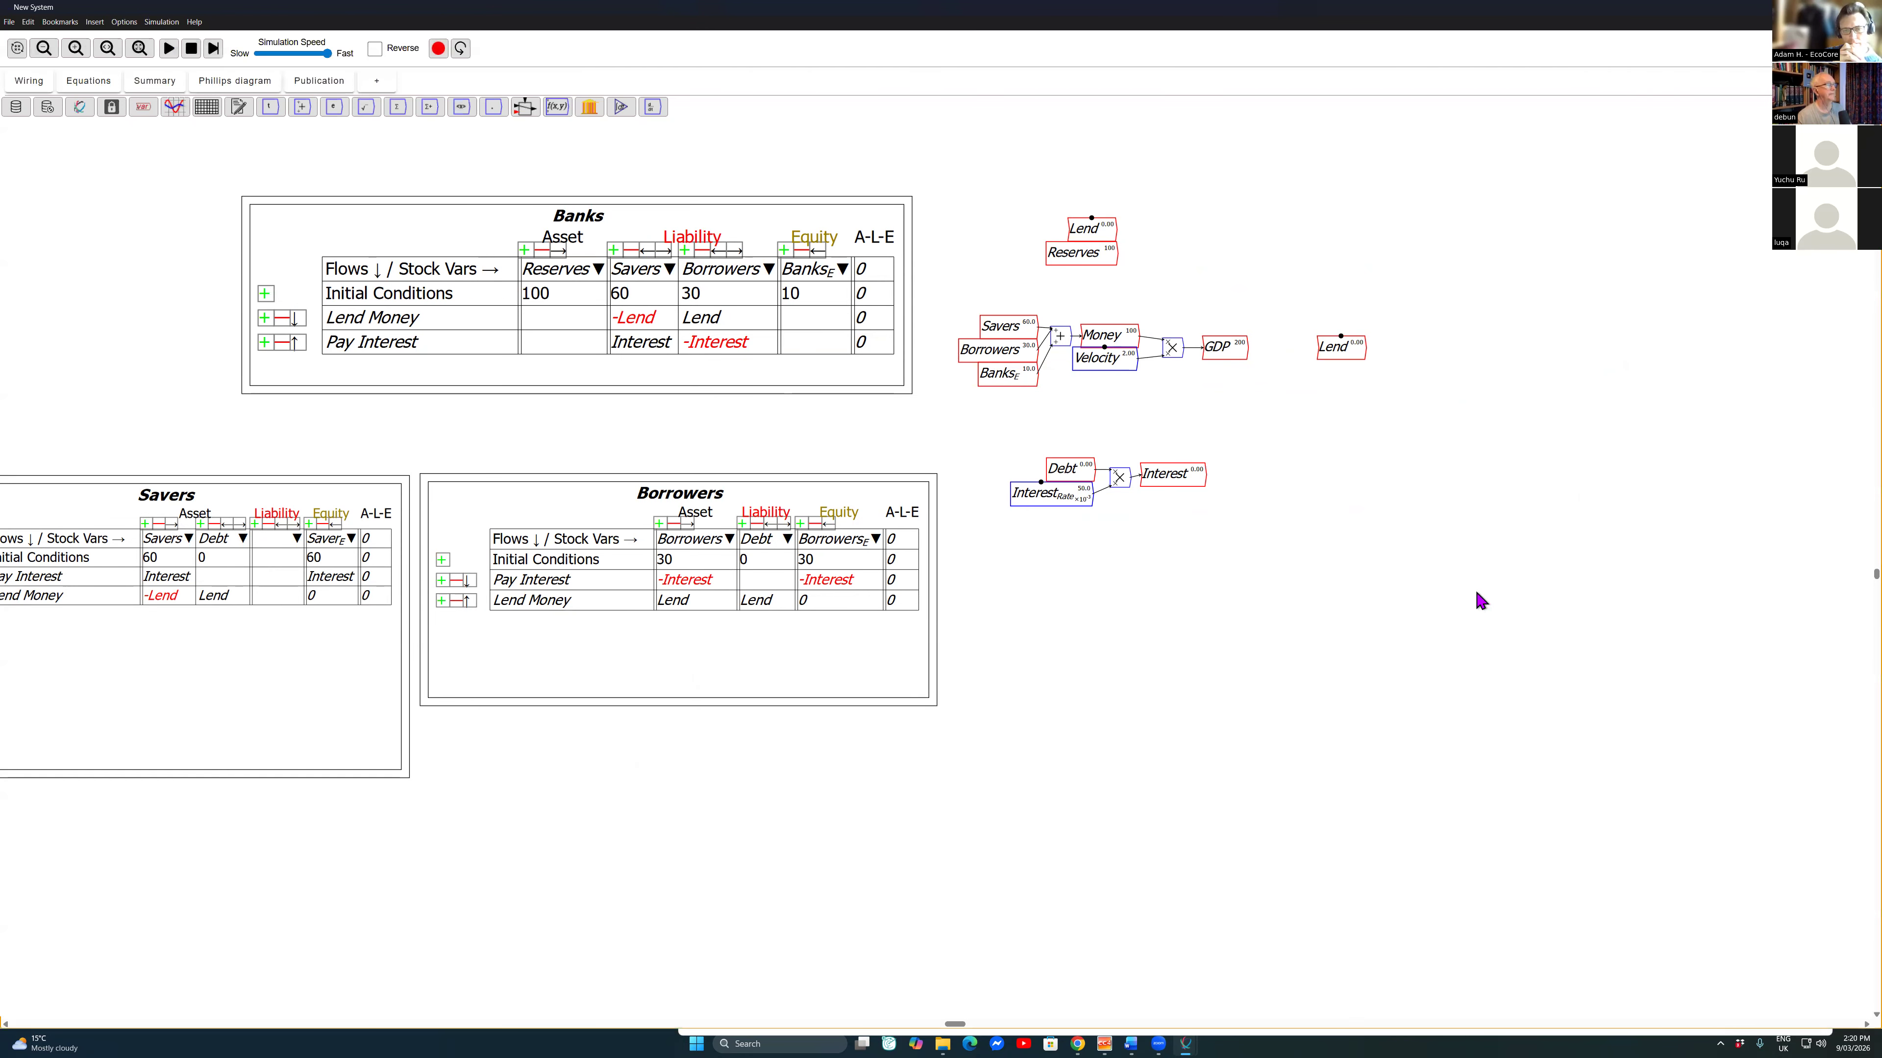
key(Tab)
key(space)
key(Up)
key(Return)
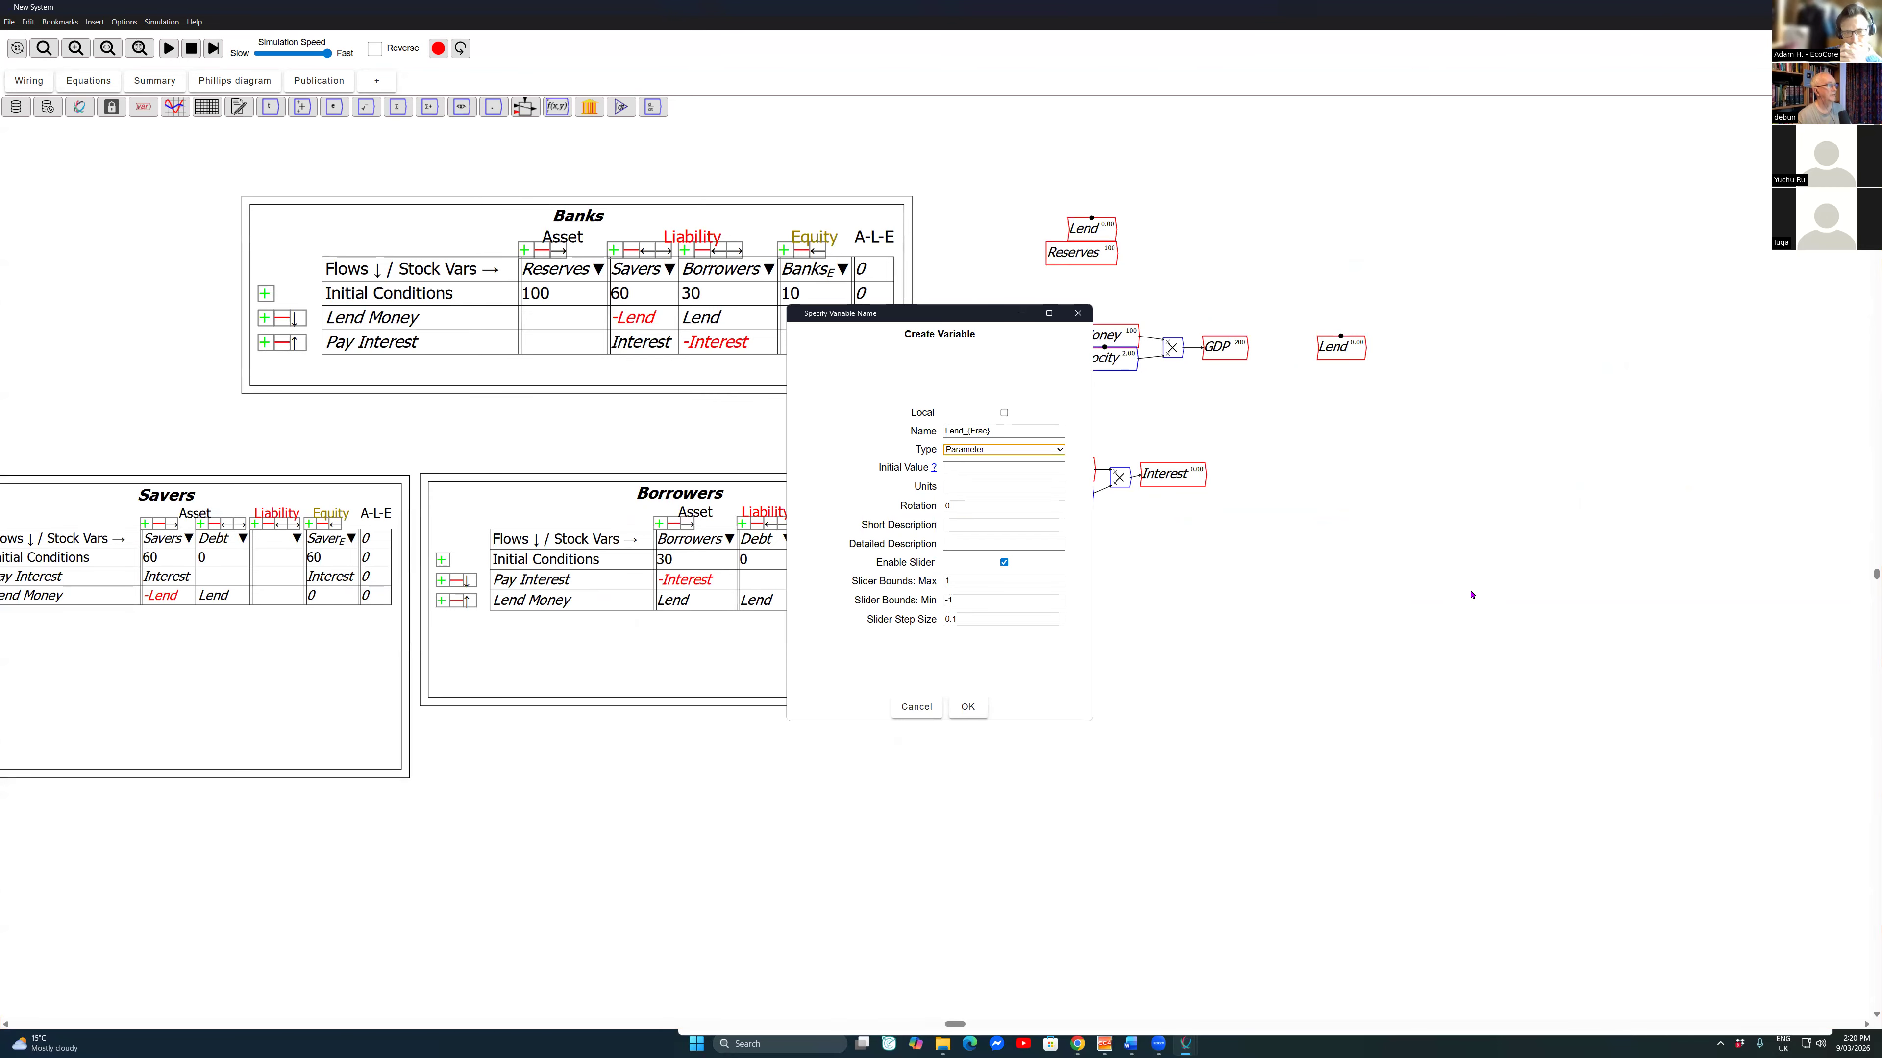
key(Tab)
text(0)
Step: Limit the Lend_{Frac} slider to a maximum of 0.2 and a minimum of -0.1, reduce its step size, and place the parameter under GDP
key(Tab)
key(Tab)
key(Tab)
key(Tab)
key(Tab)
key(Tab)
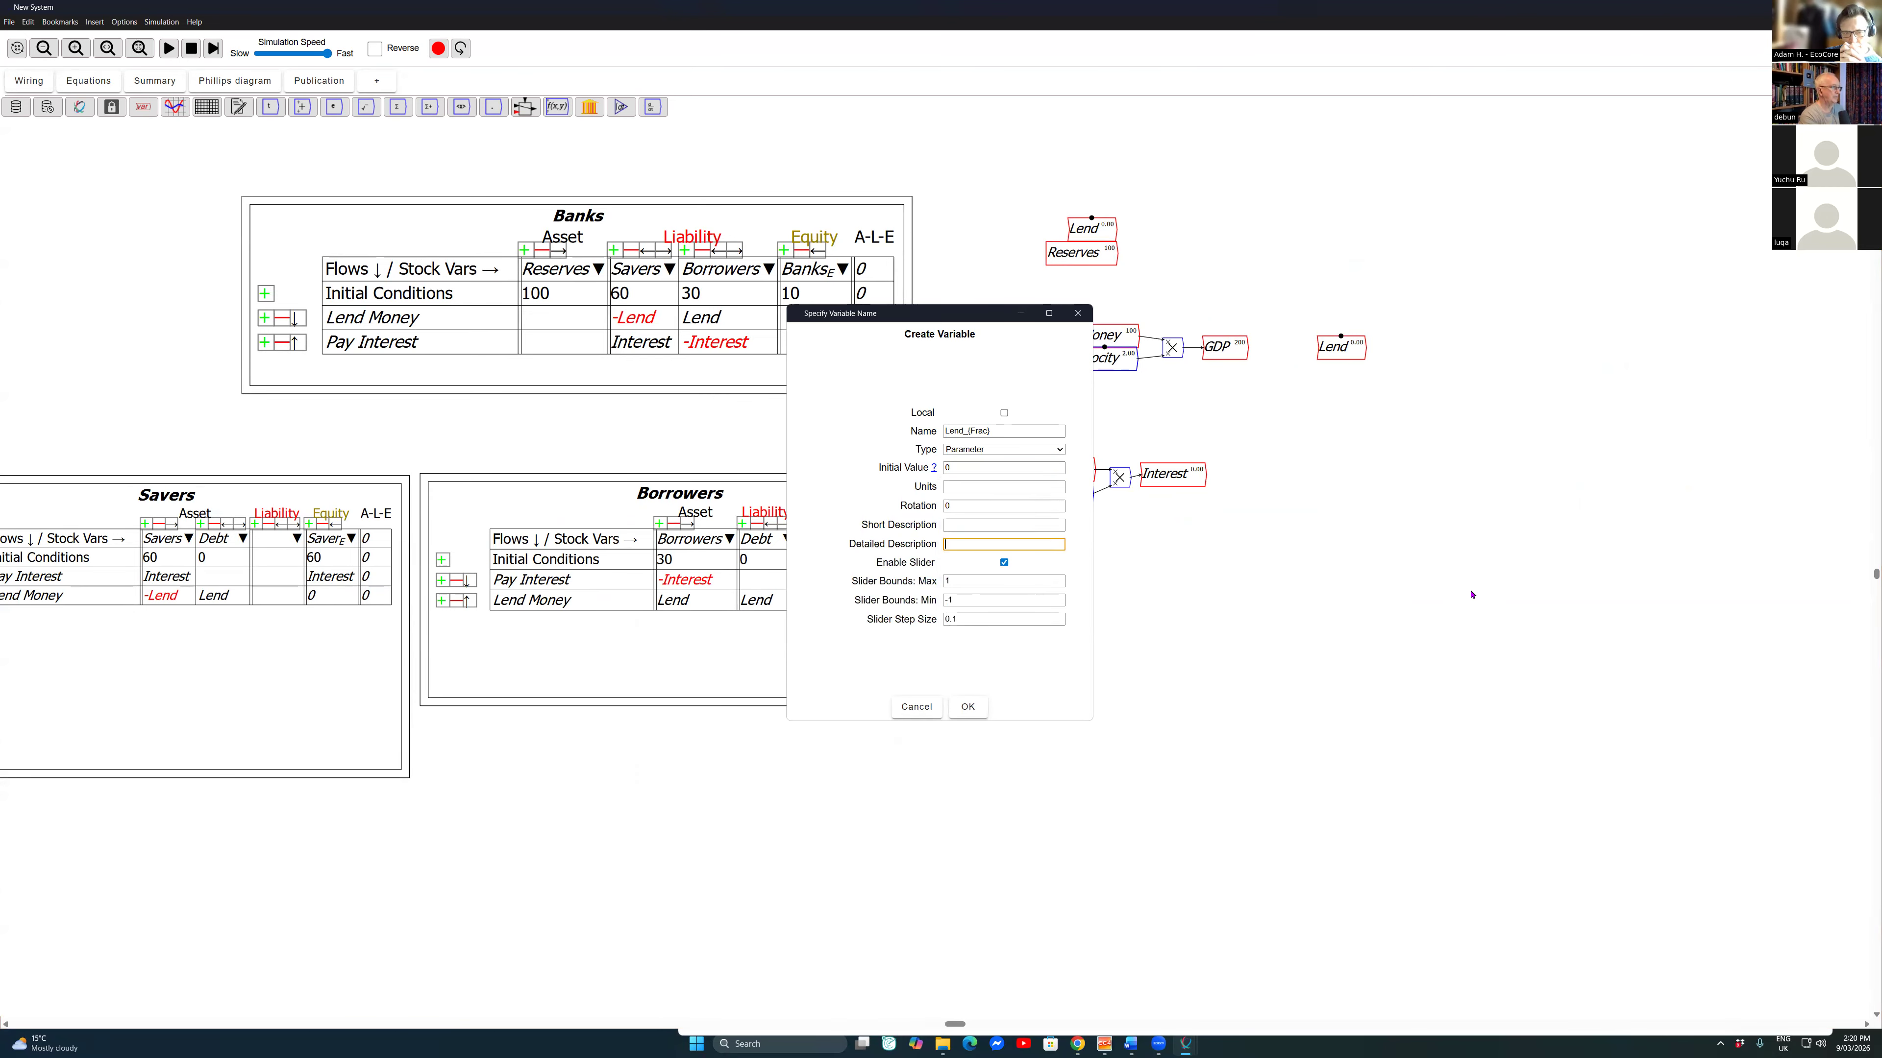
key(Tab)
text(-)
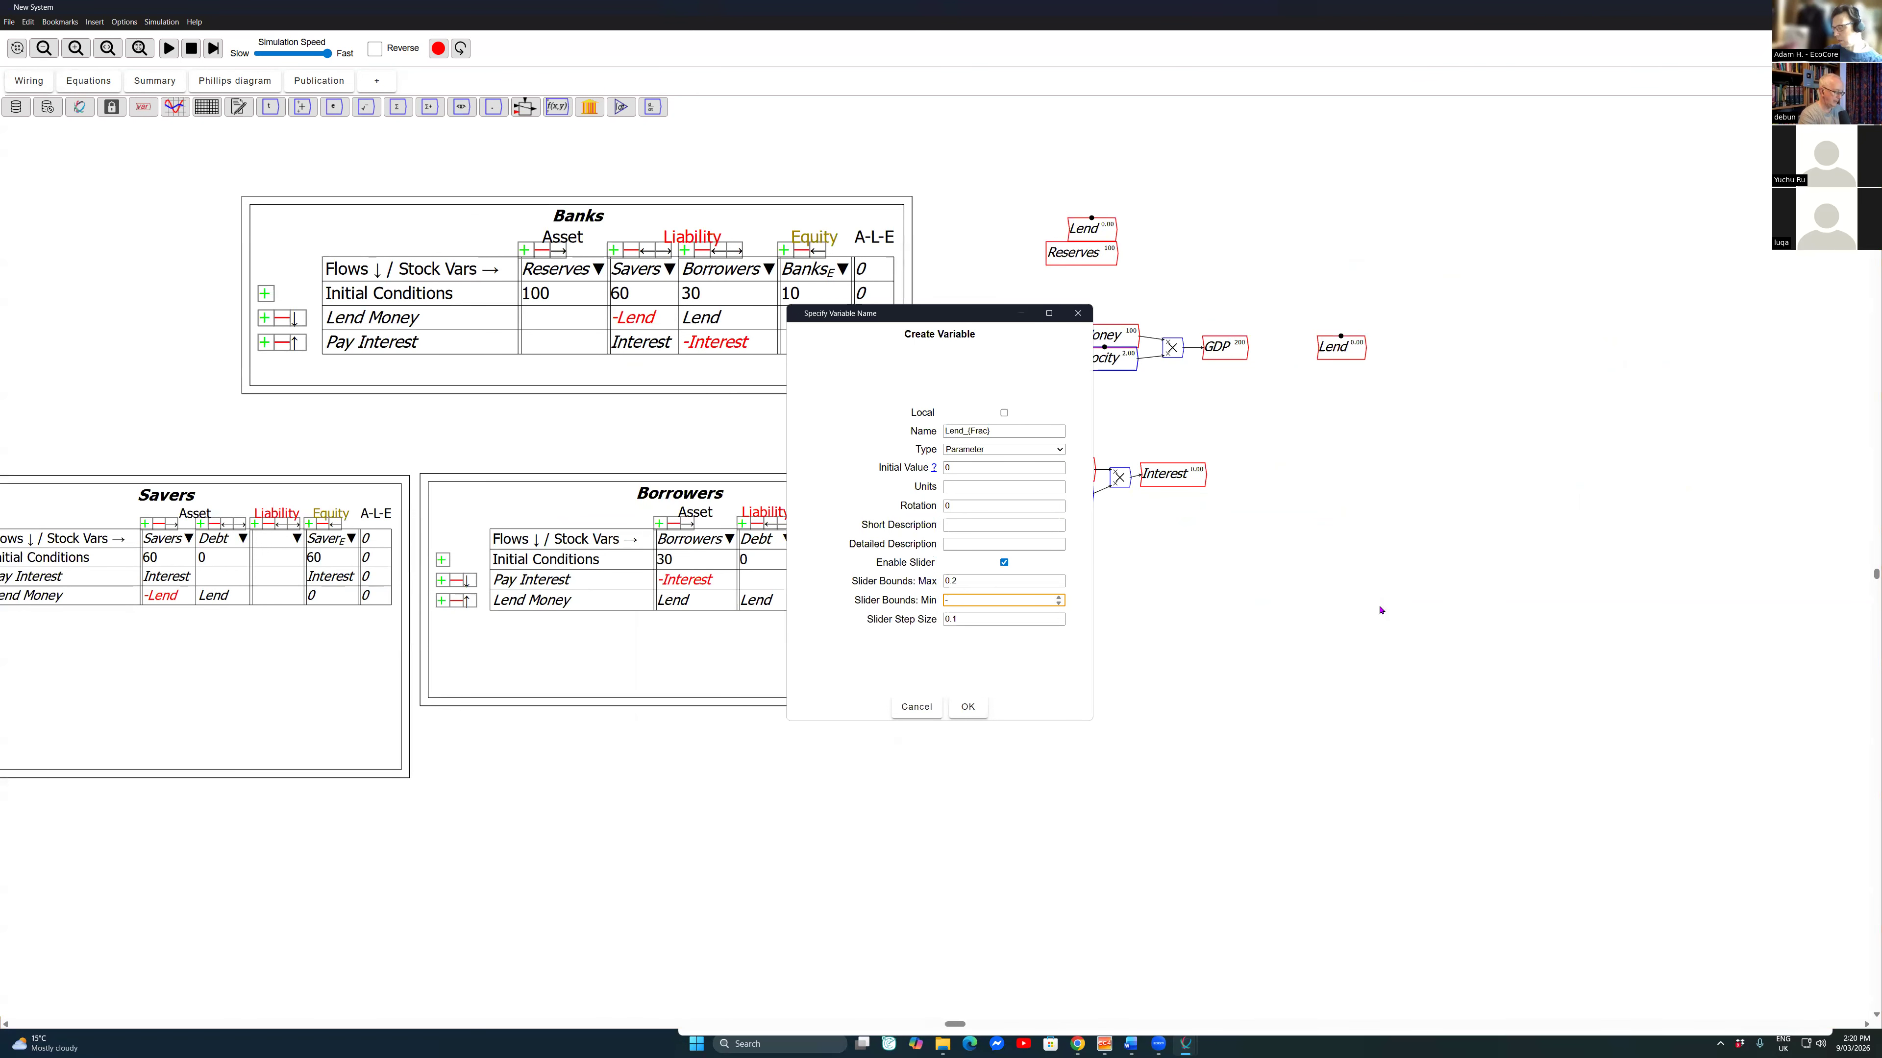
text(0.1)
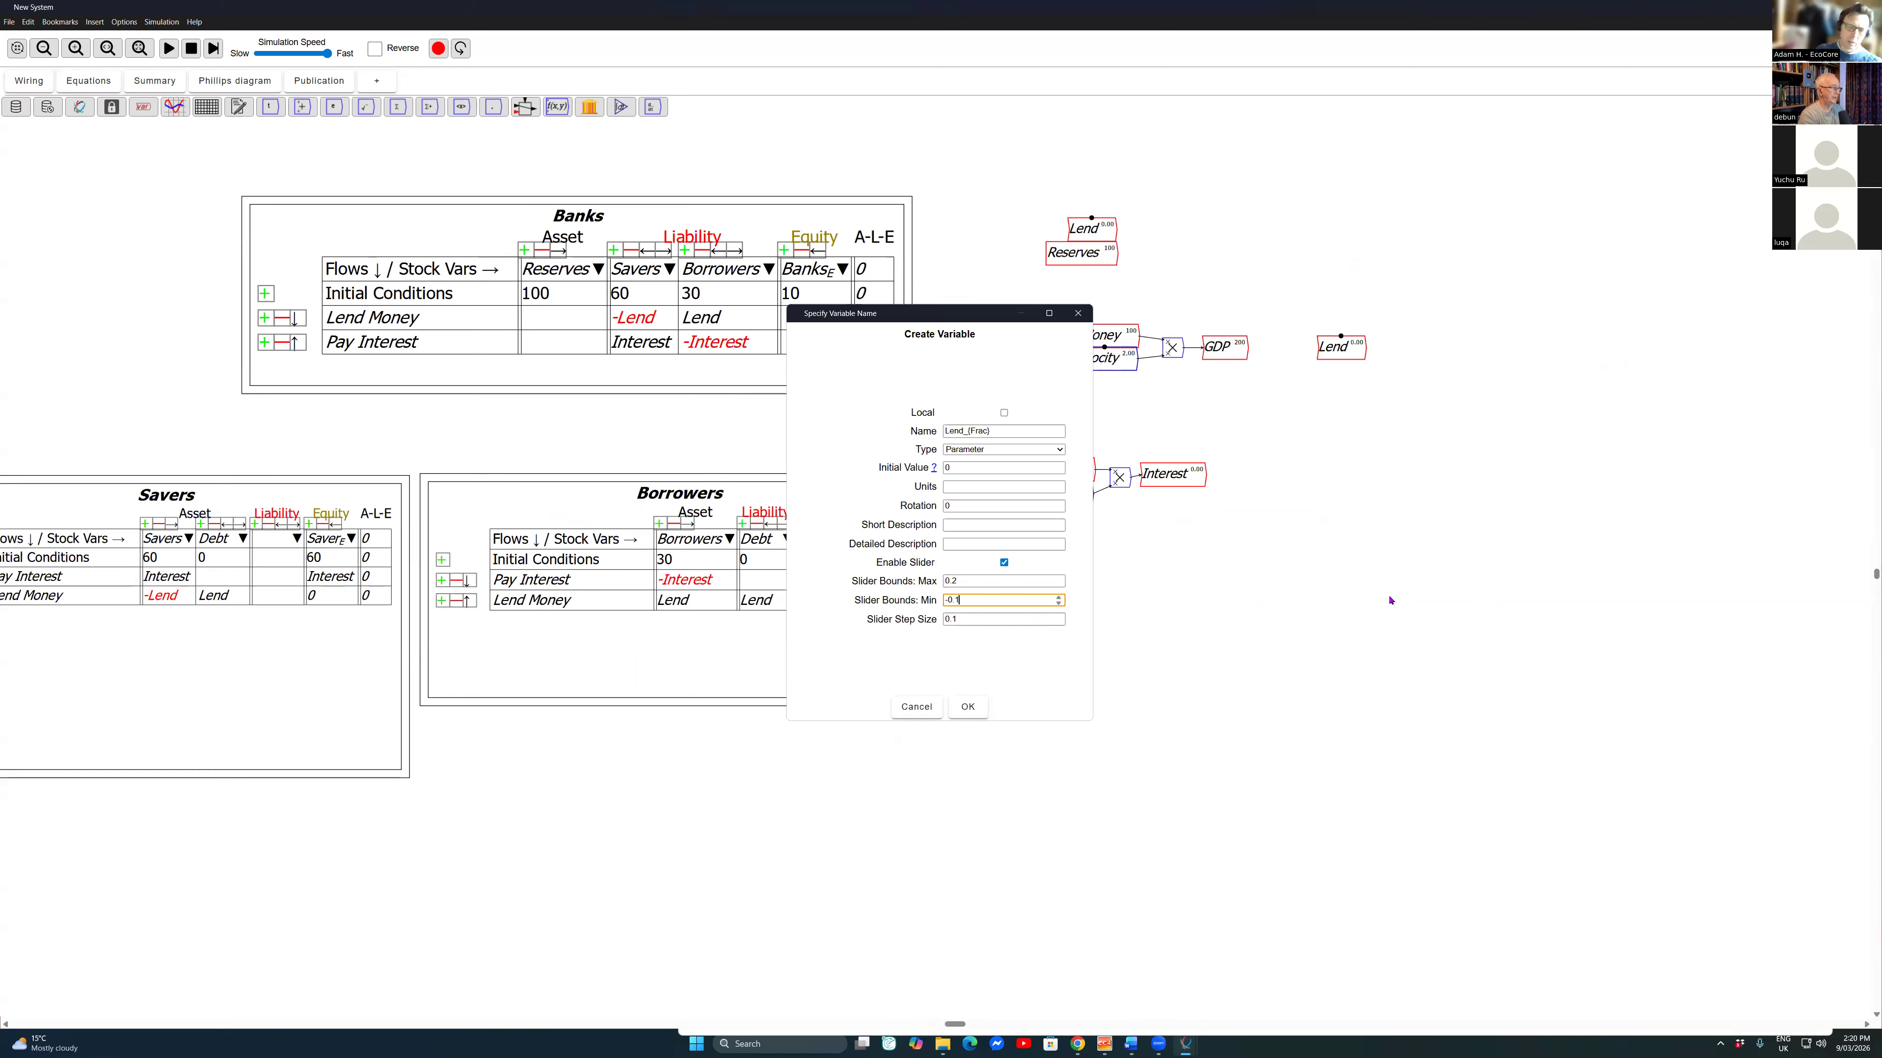
key(Tab)
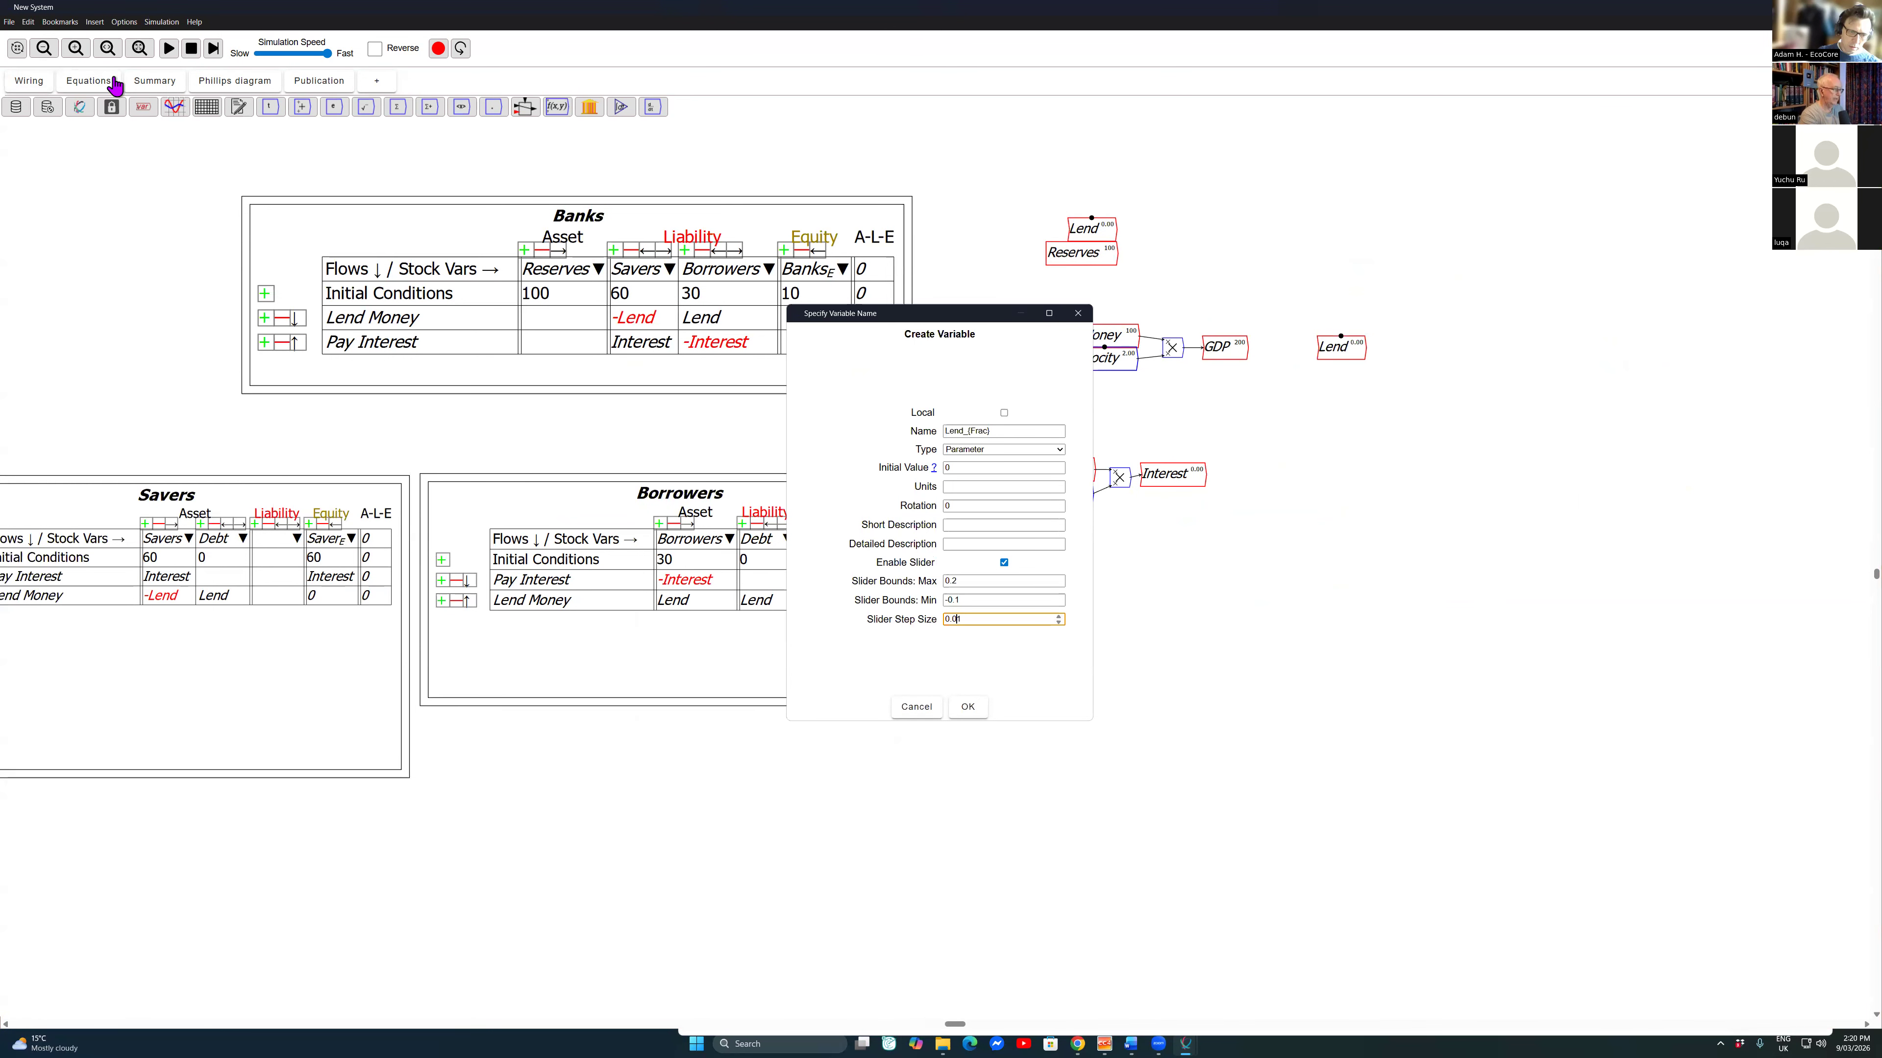
key(Return)
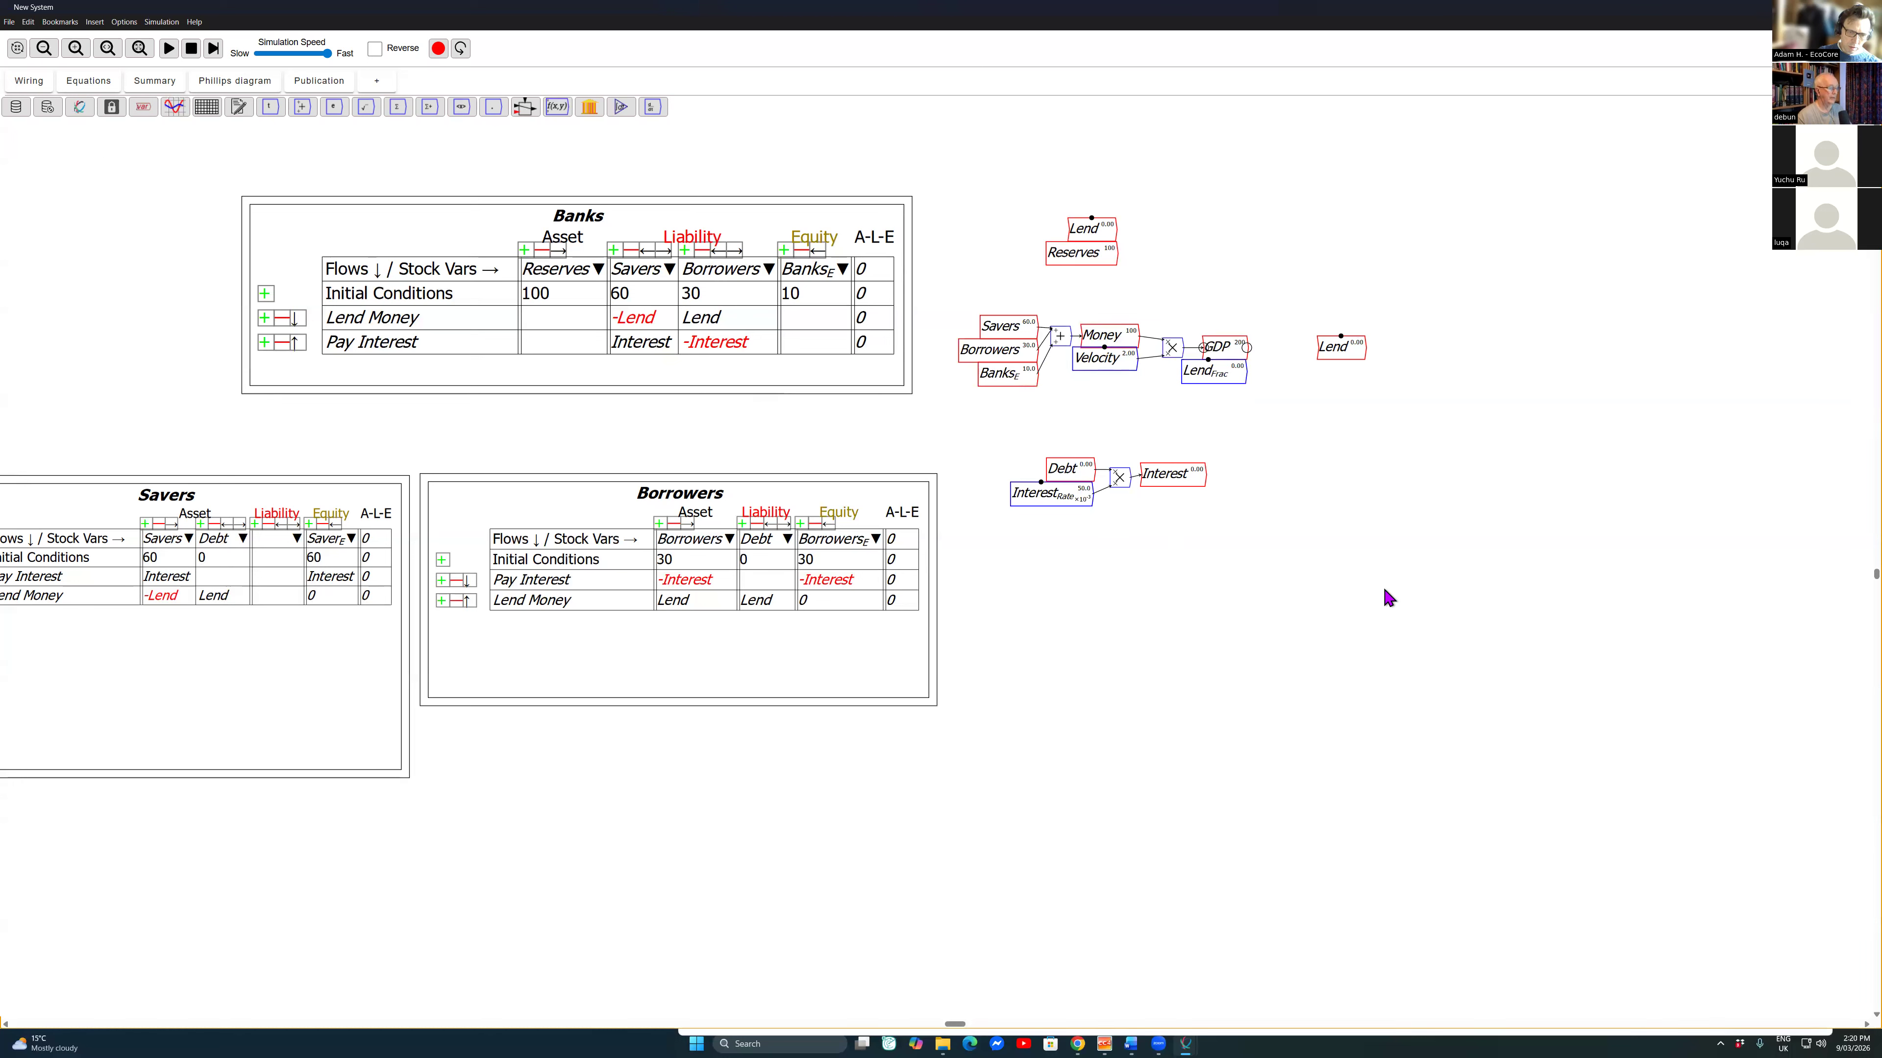
Step: Multiply GDP by Lend_{Frac} with a multiplication block and wire the product into the copied Lend variable
key(asterisk)
drag(1291, 349, 1323, 358)
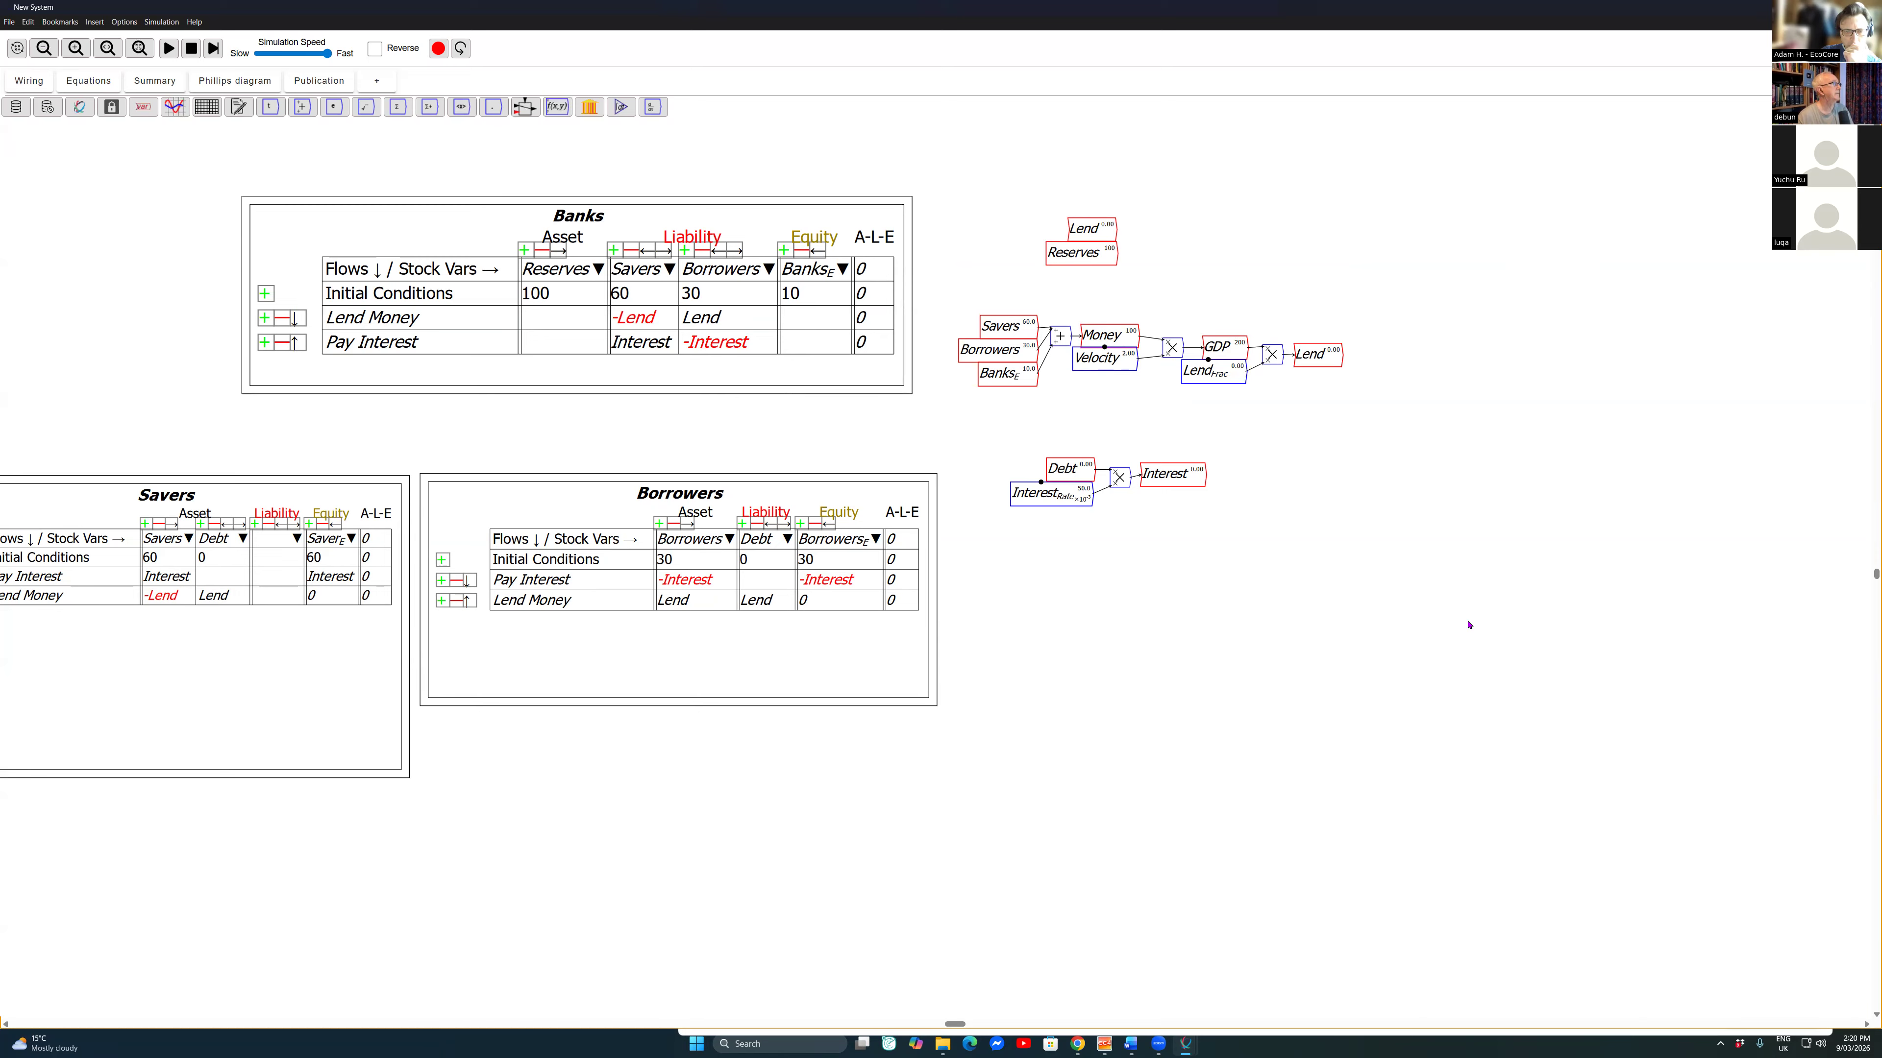
Step: Add a plot to the empty canvas area right of the Interest equation and enlarge it
click(175, 107)
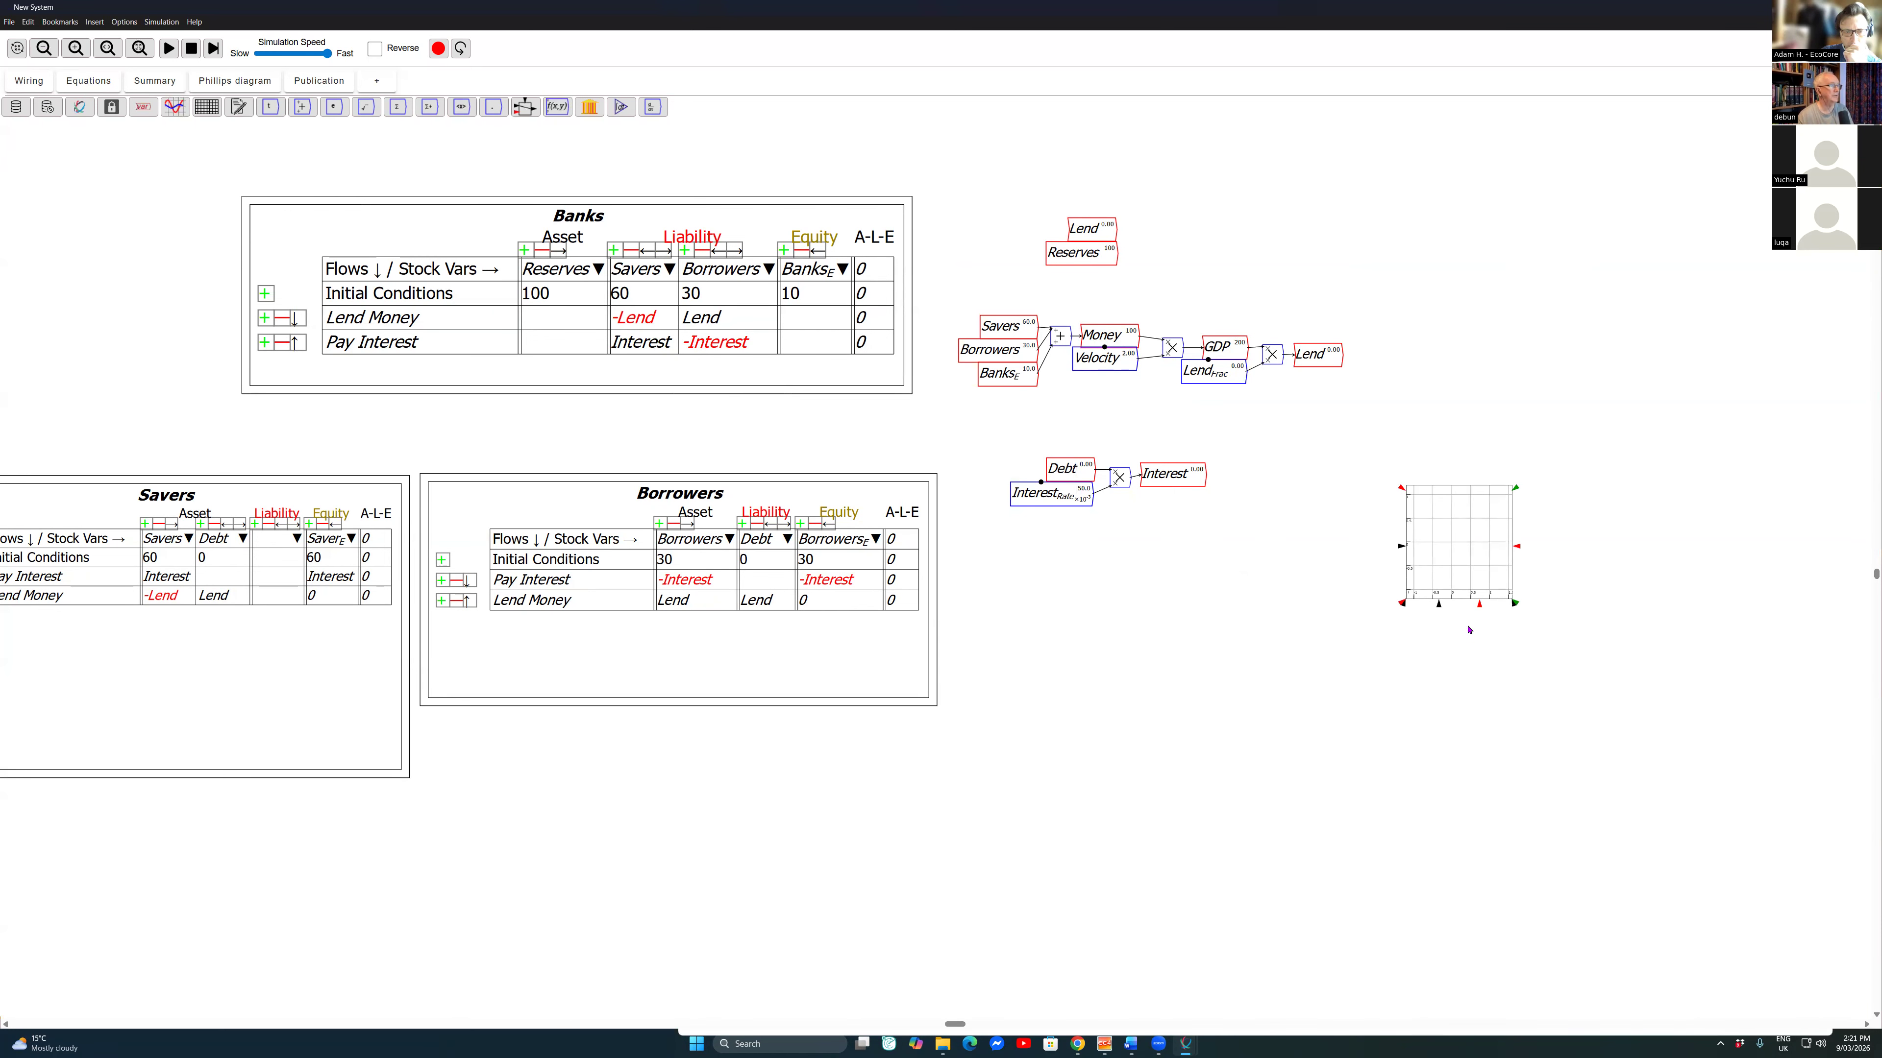
click(1469, 630)
drag(1508, 600, 1702, 709)
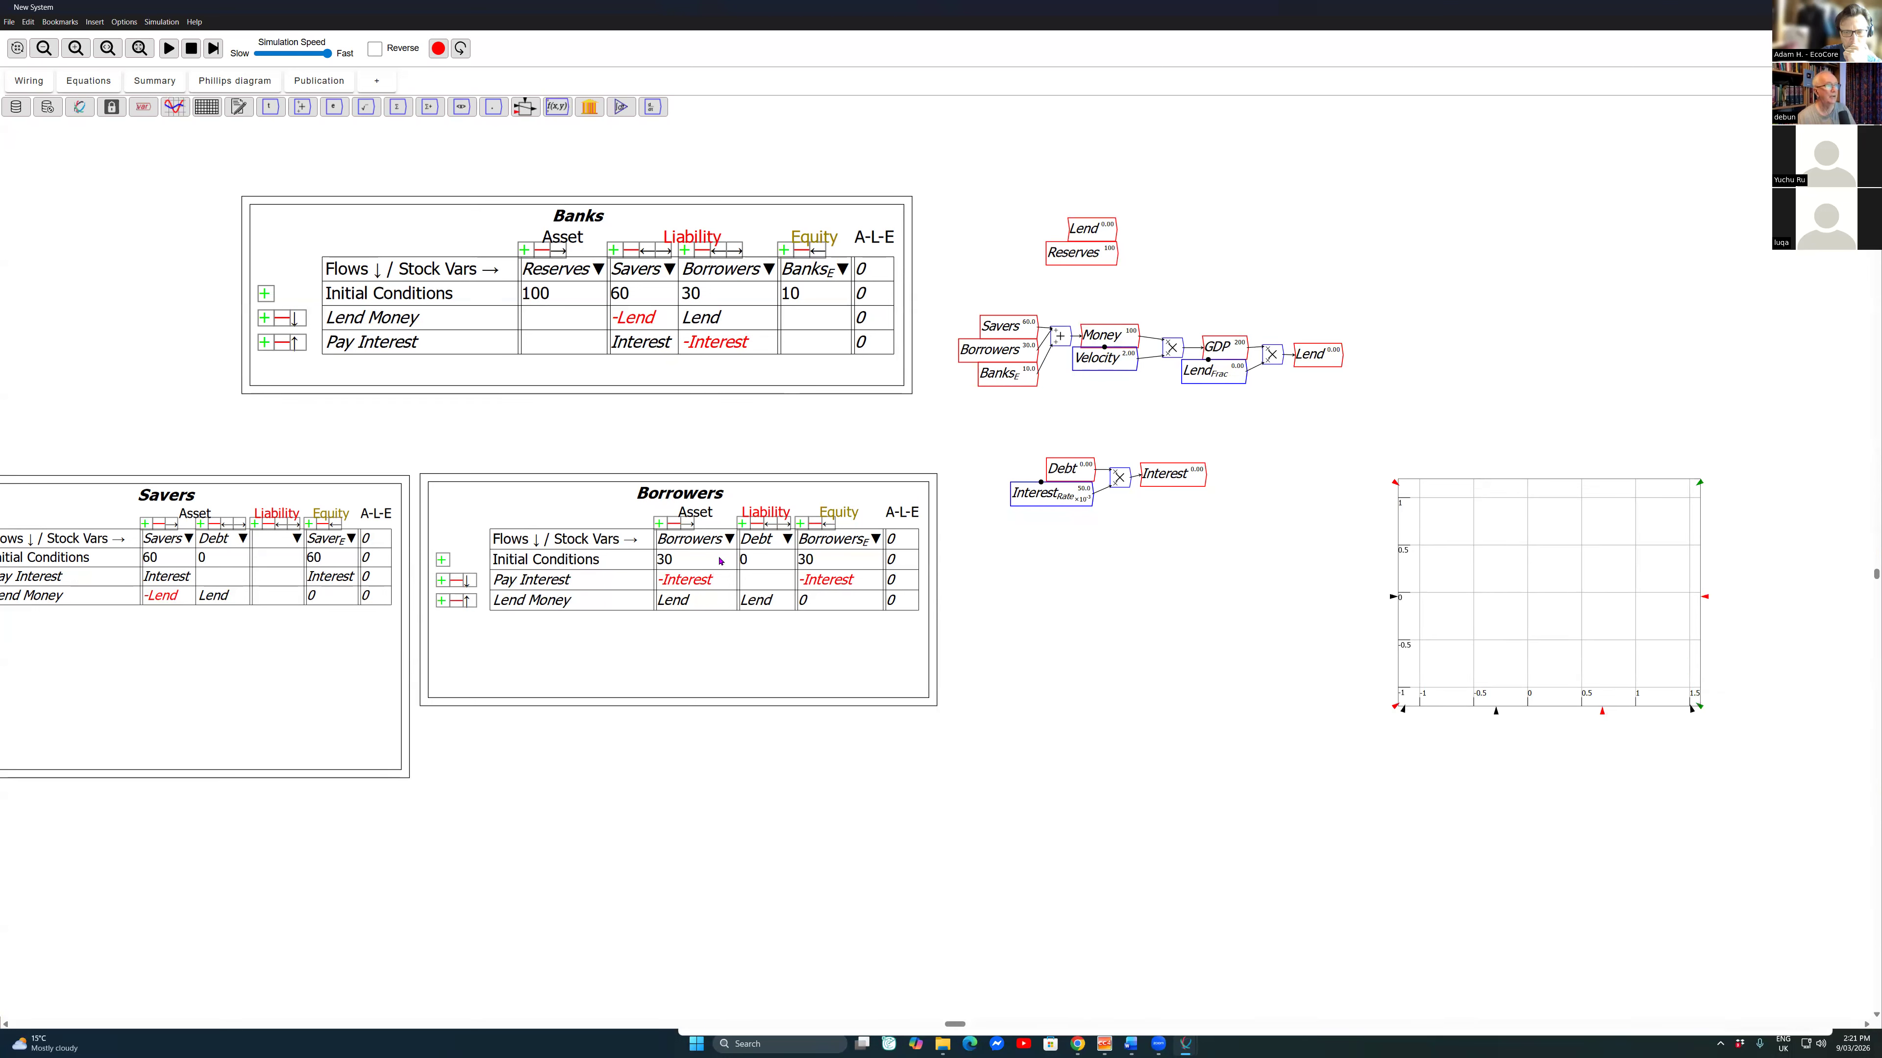
Step: Paste a copy of GDP beside the plot, wire it to the plot's left-axis input, and move the plot closer to it
click(1223, 347)
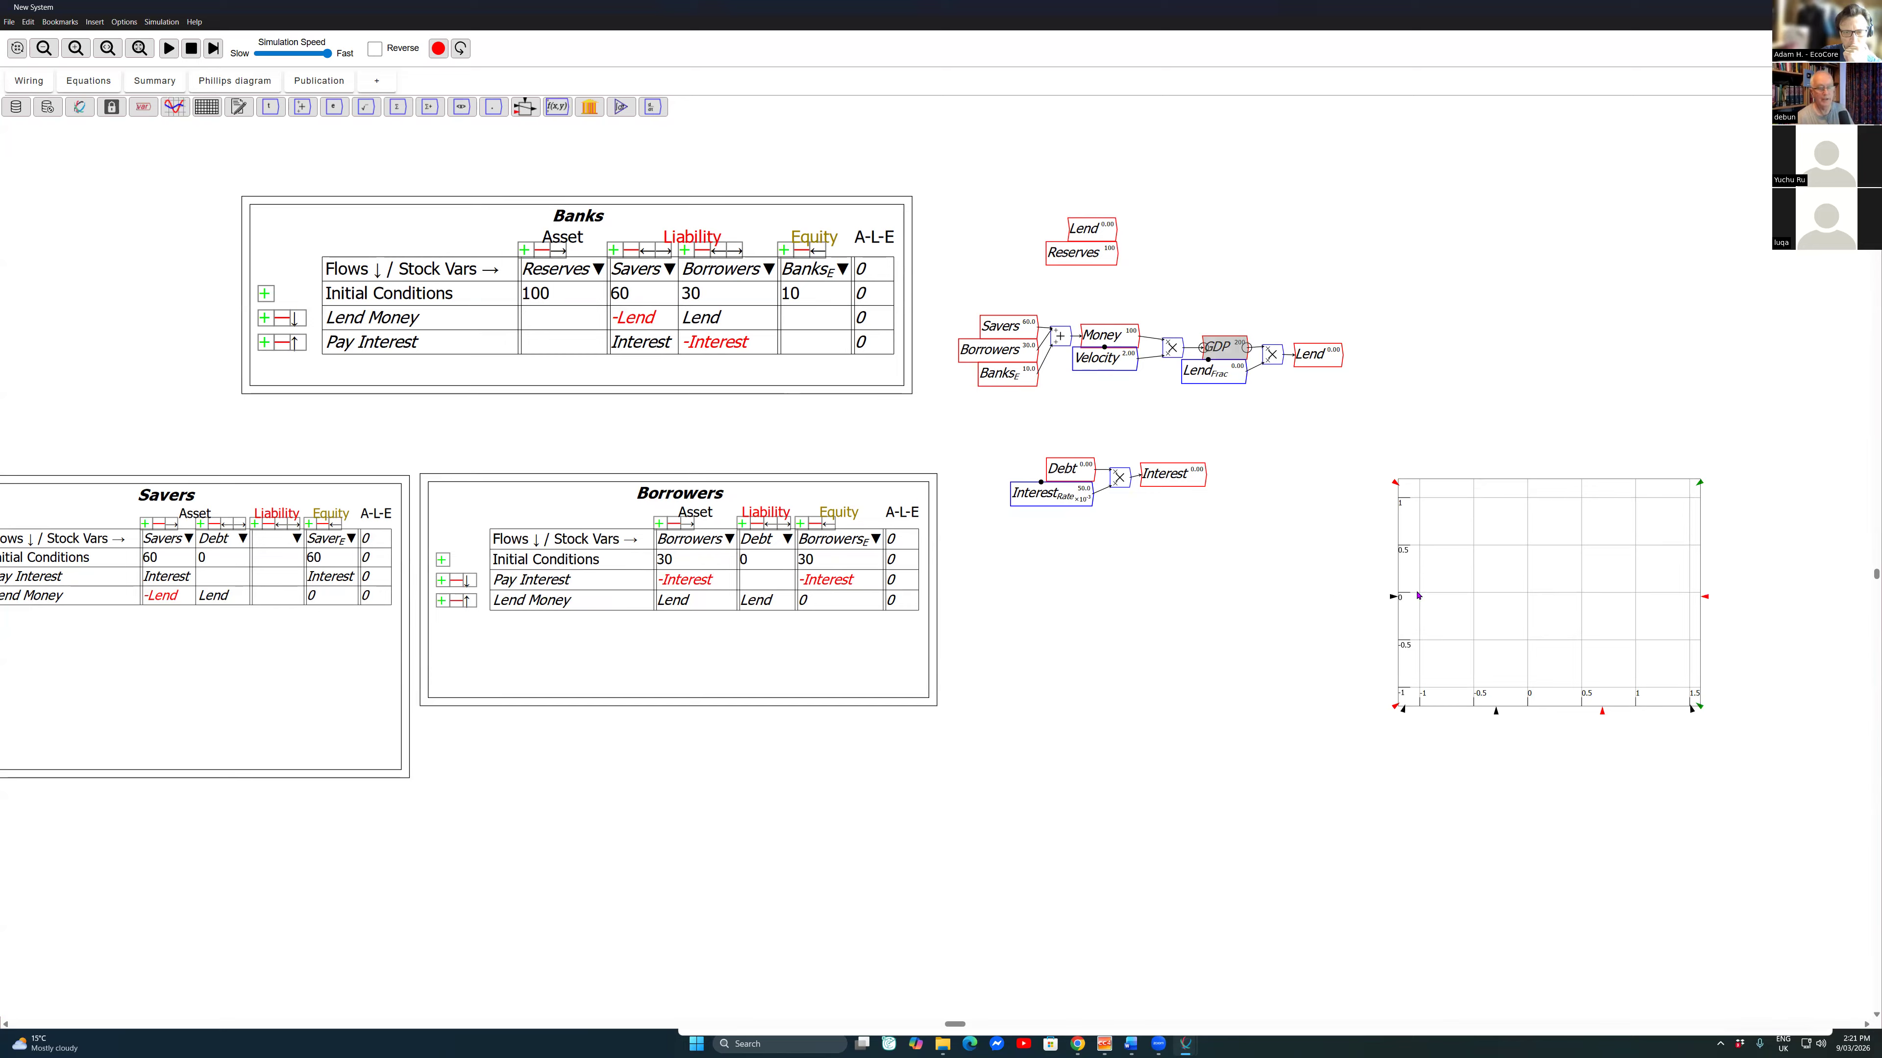
key(ctrl+v)
click(1324, 593)
drag(1345, 593, 1394, 597)
drag(1549, 592, 1512, 587)
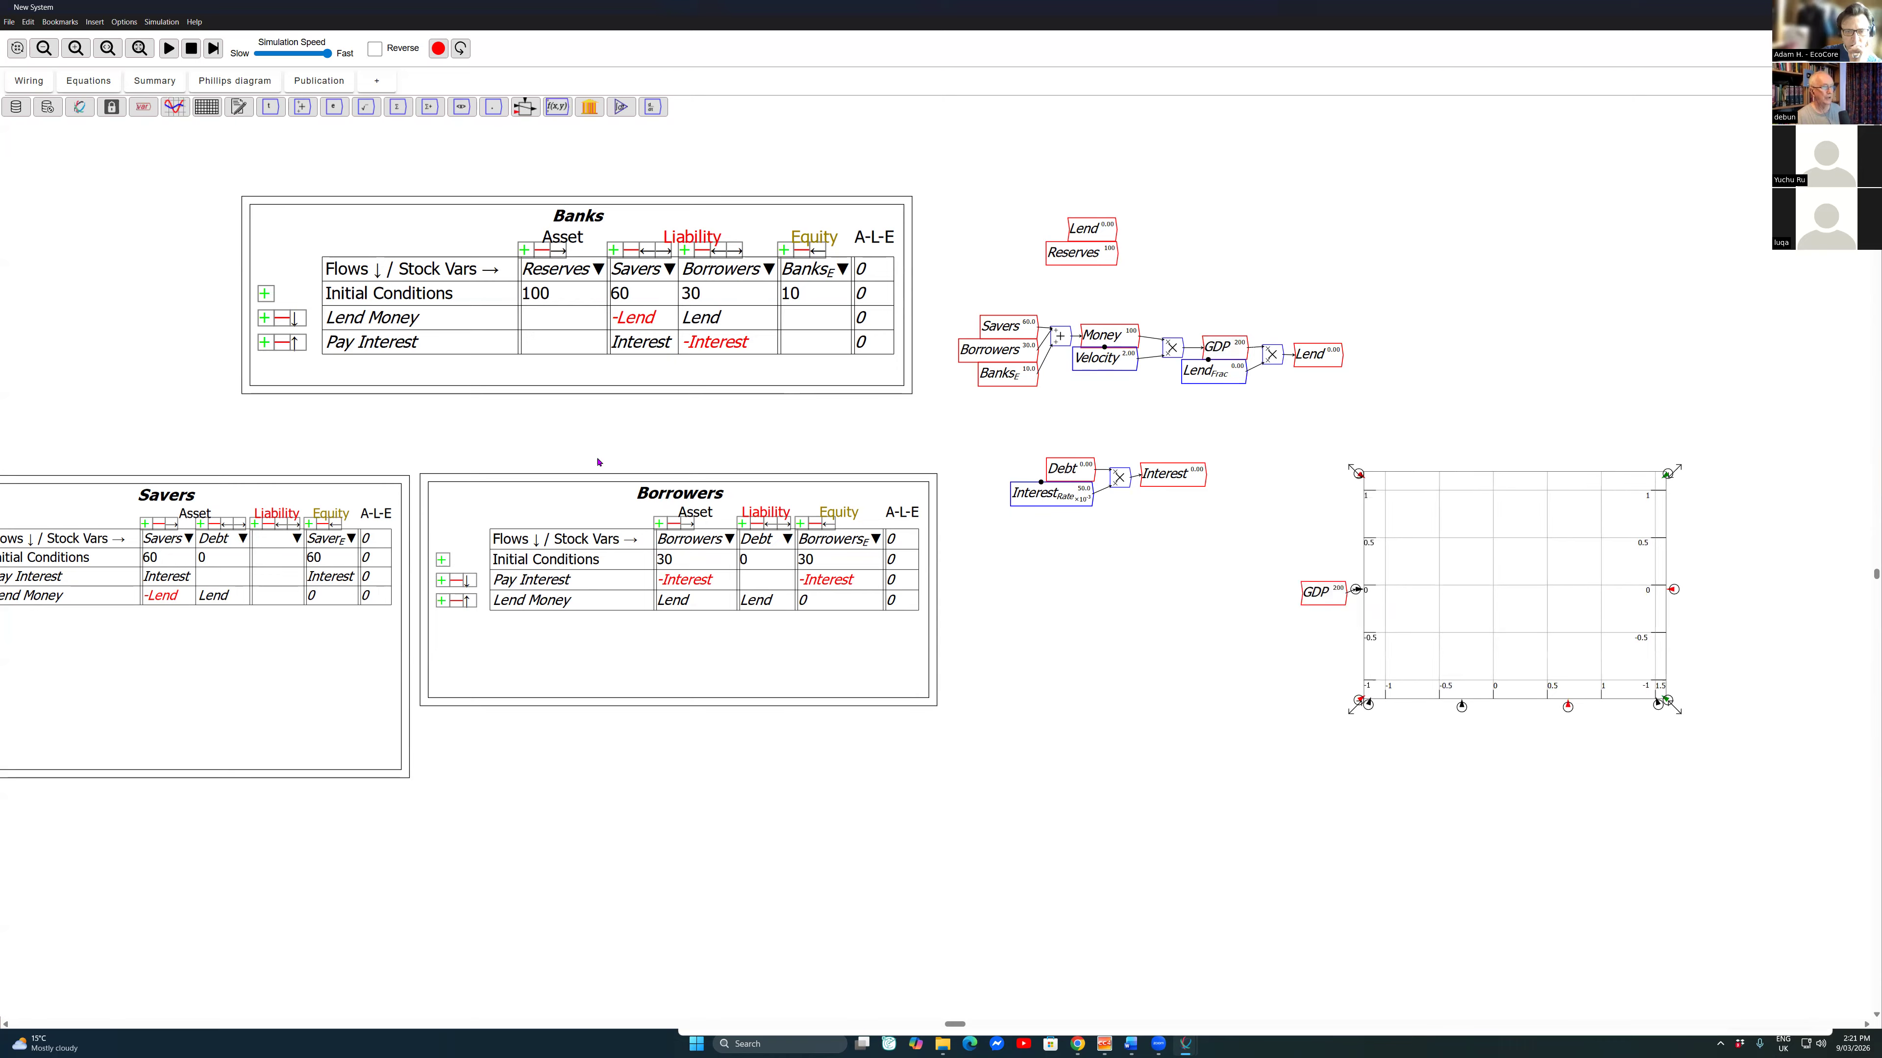
click(43, 87)
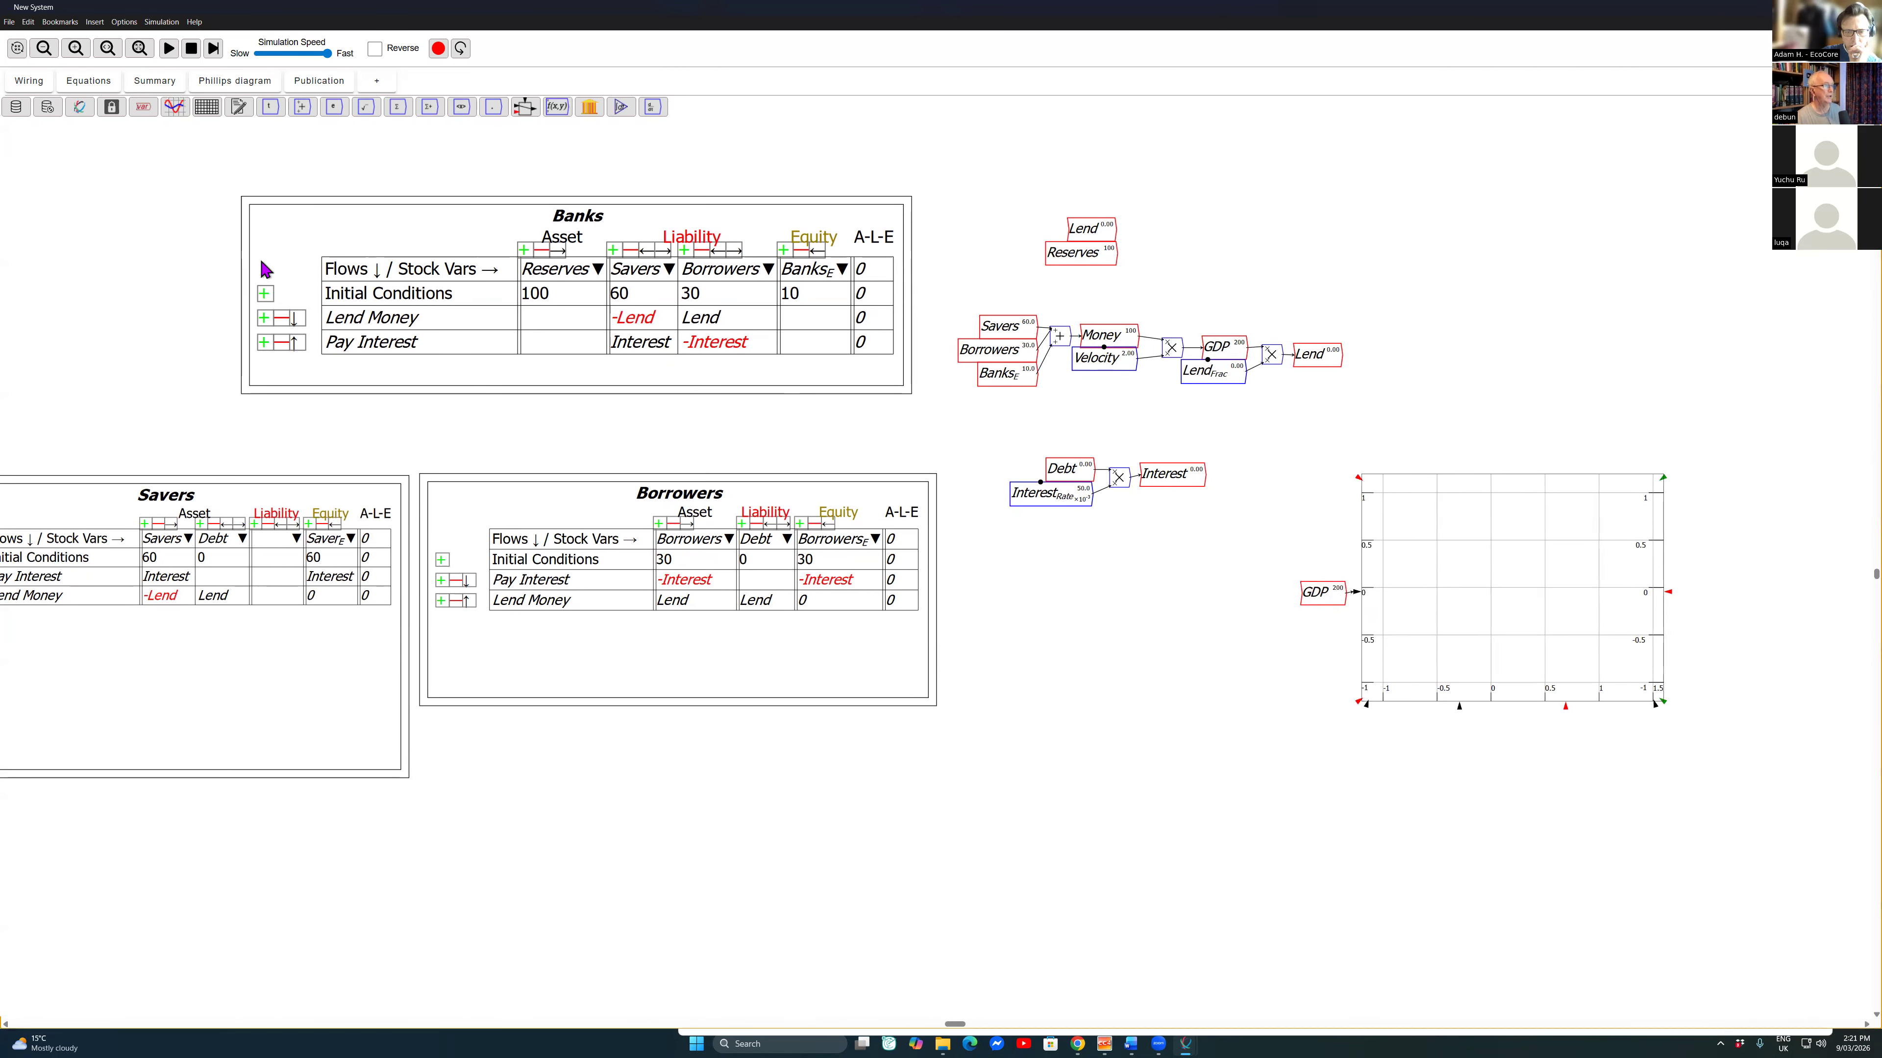
Step: Paste copies of the Lend_{Frac}, Velocity and Interest_{Rate} parameters in a row above the GDP plot
key(ctrl+c)
key(ctrl+v)
click(1391, 440)
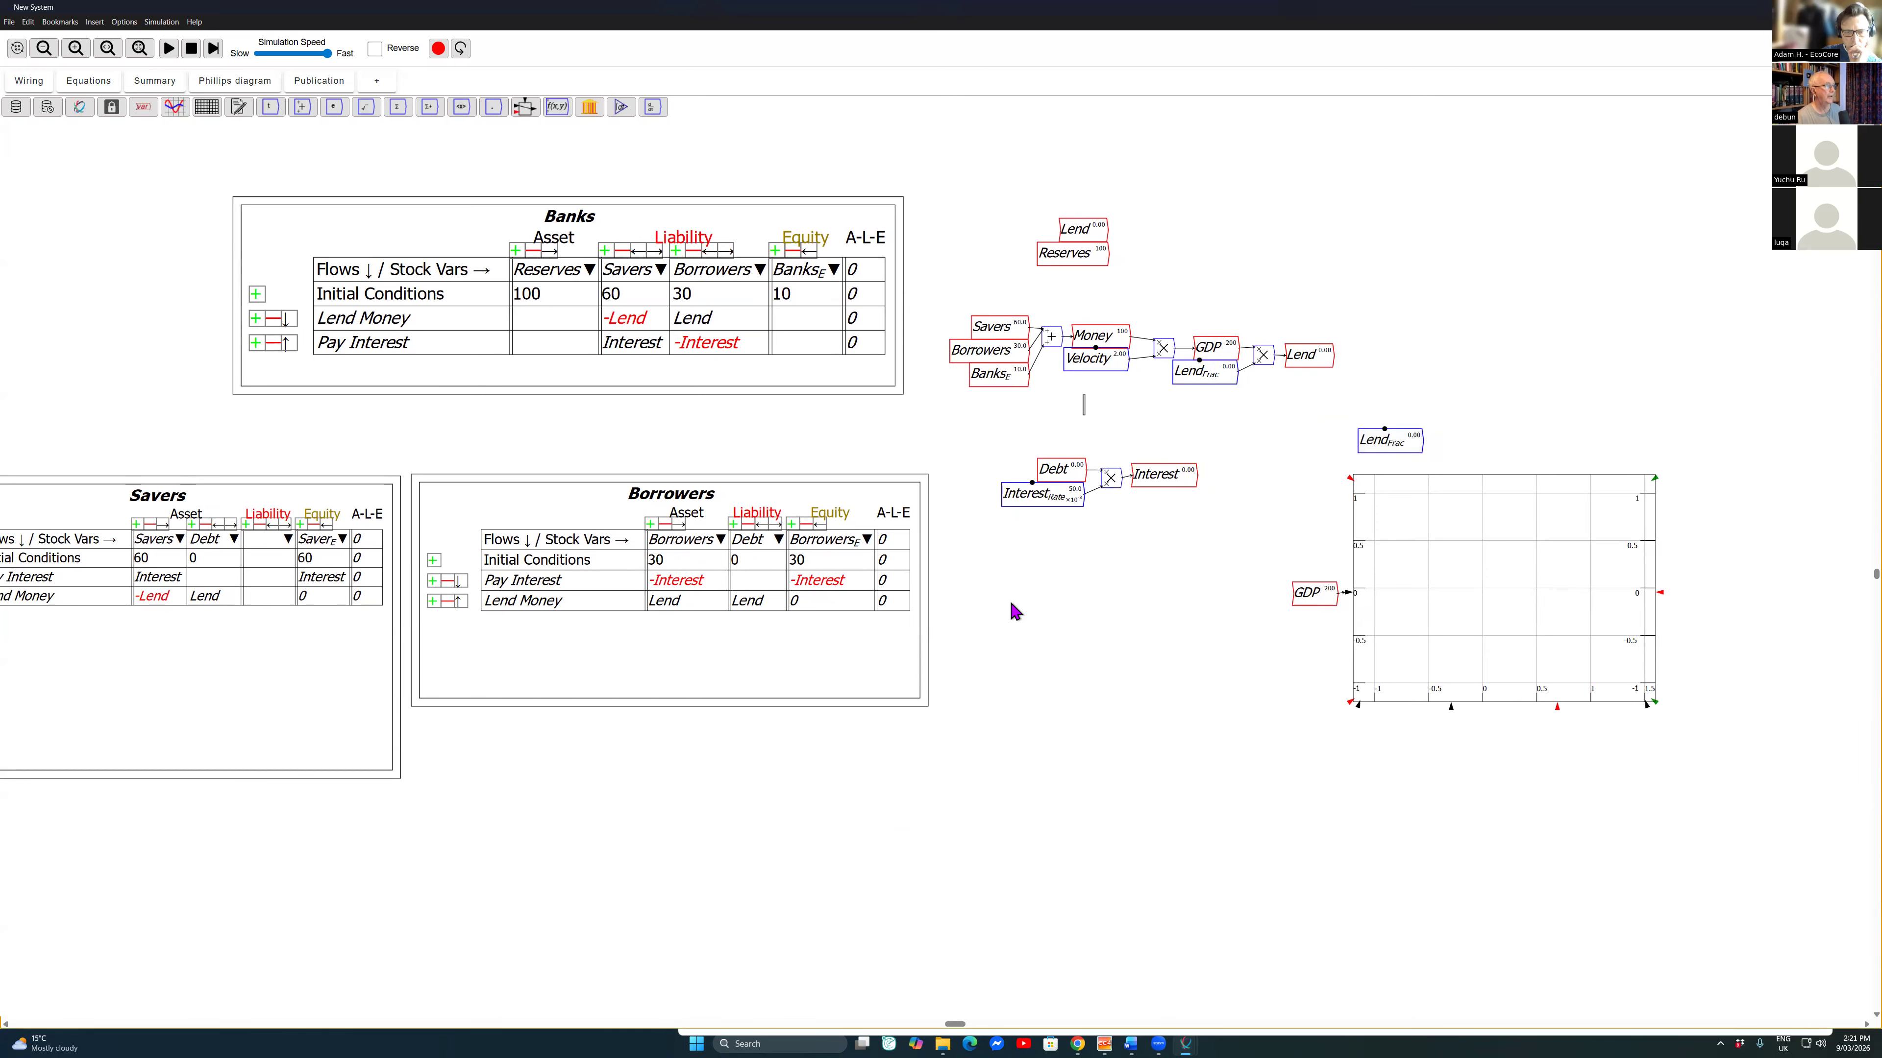
click(1093, 359)
key(ctrl+c)
key(ctrl+v)
click(1478, 445)
drag(1026, 530, 1024, 496)
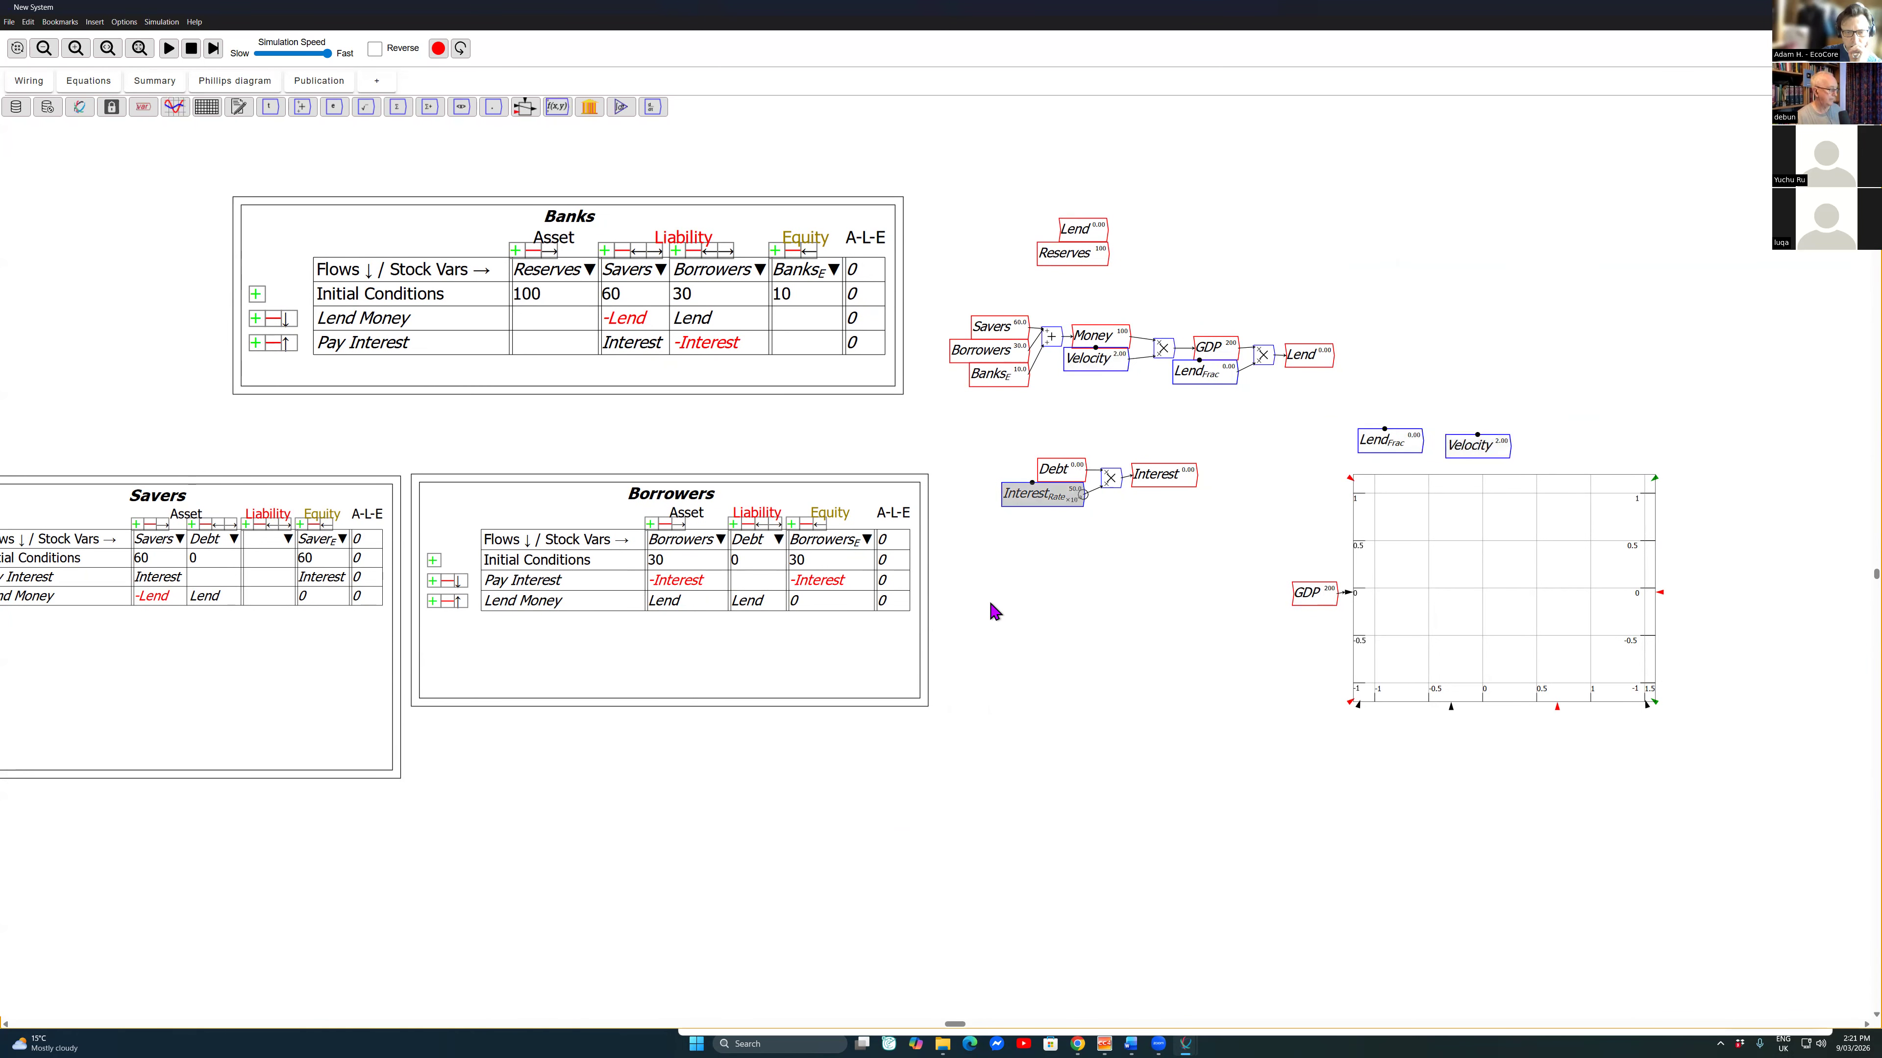
key(ctrl+c)
key(ctrl+v)
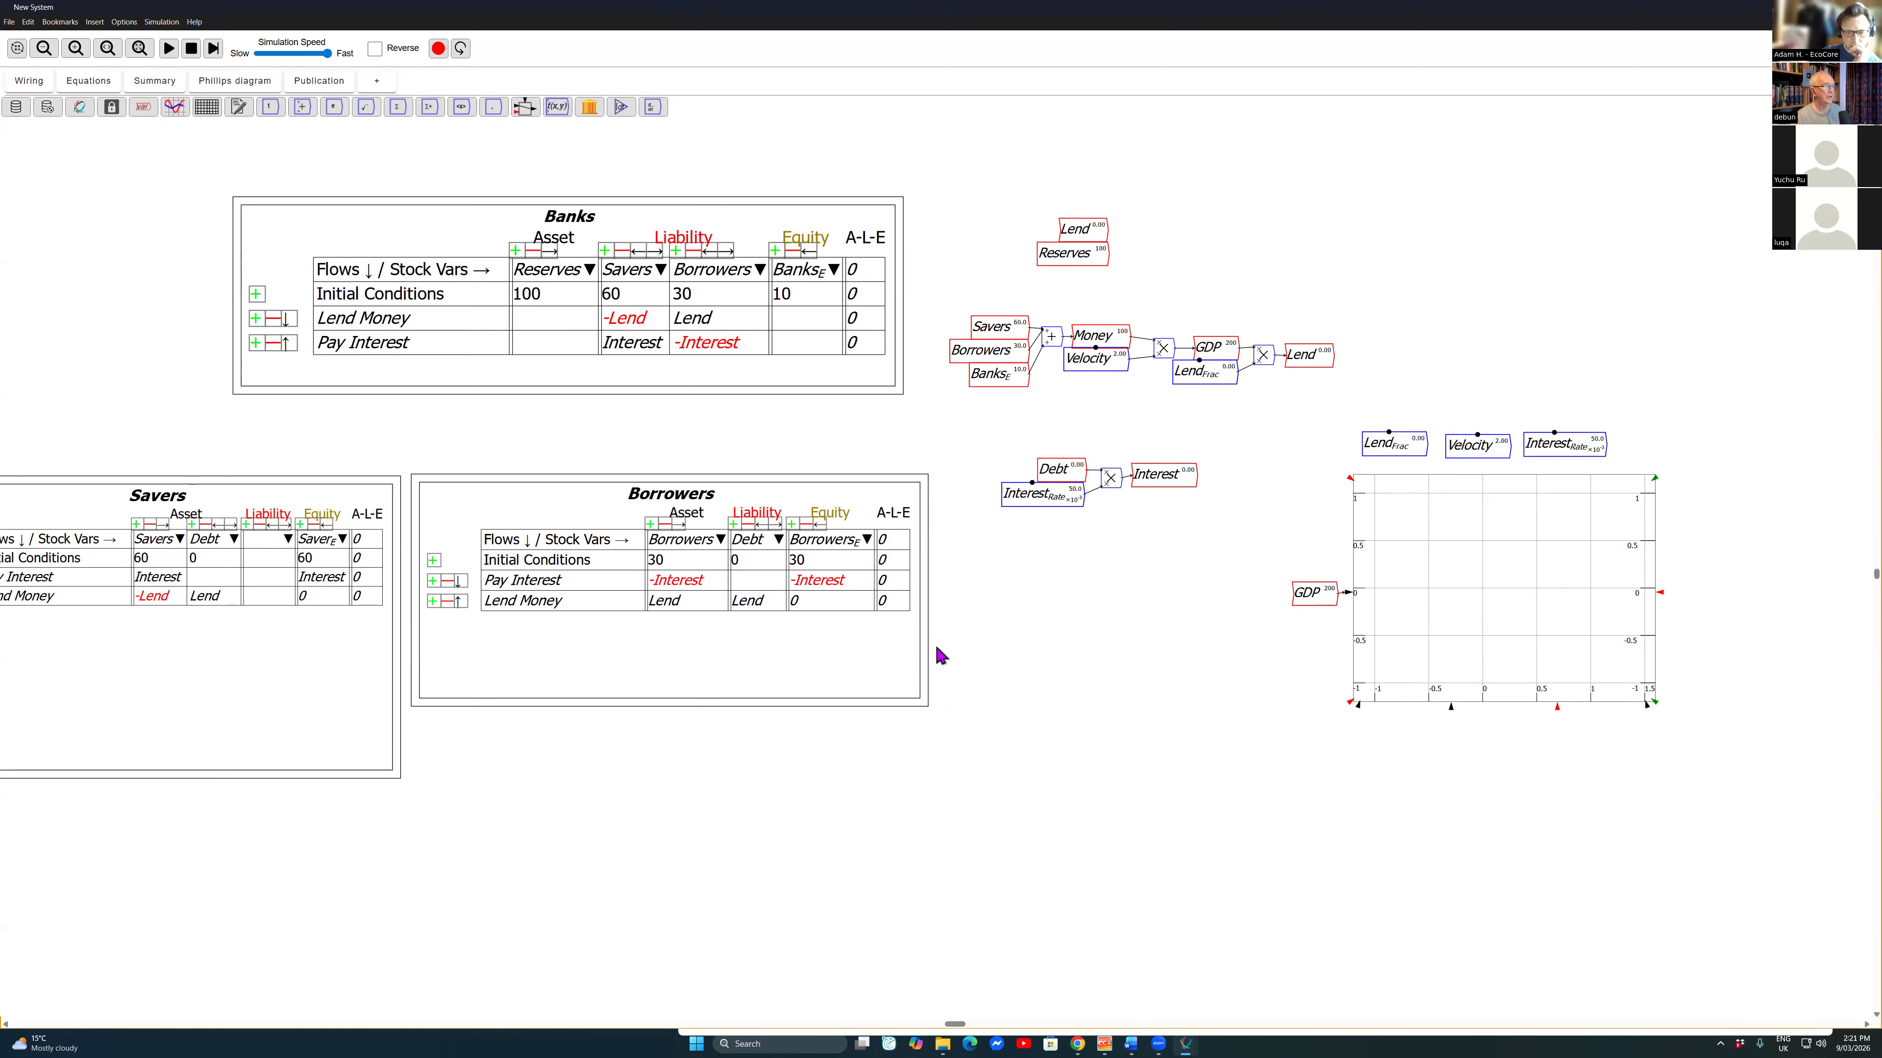
Step: Run the simulation while varying the Lend_{Frac} slider, then reset it
key(space)
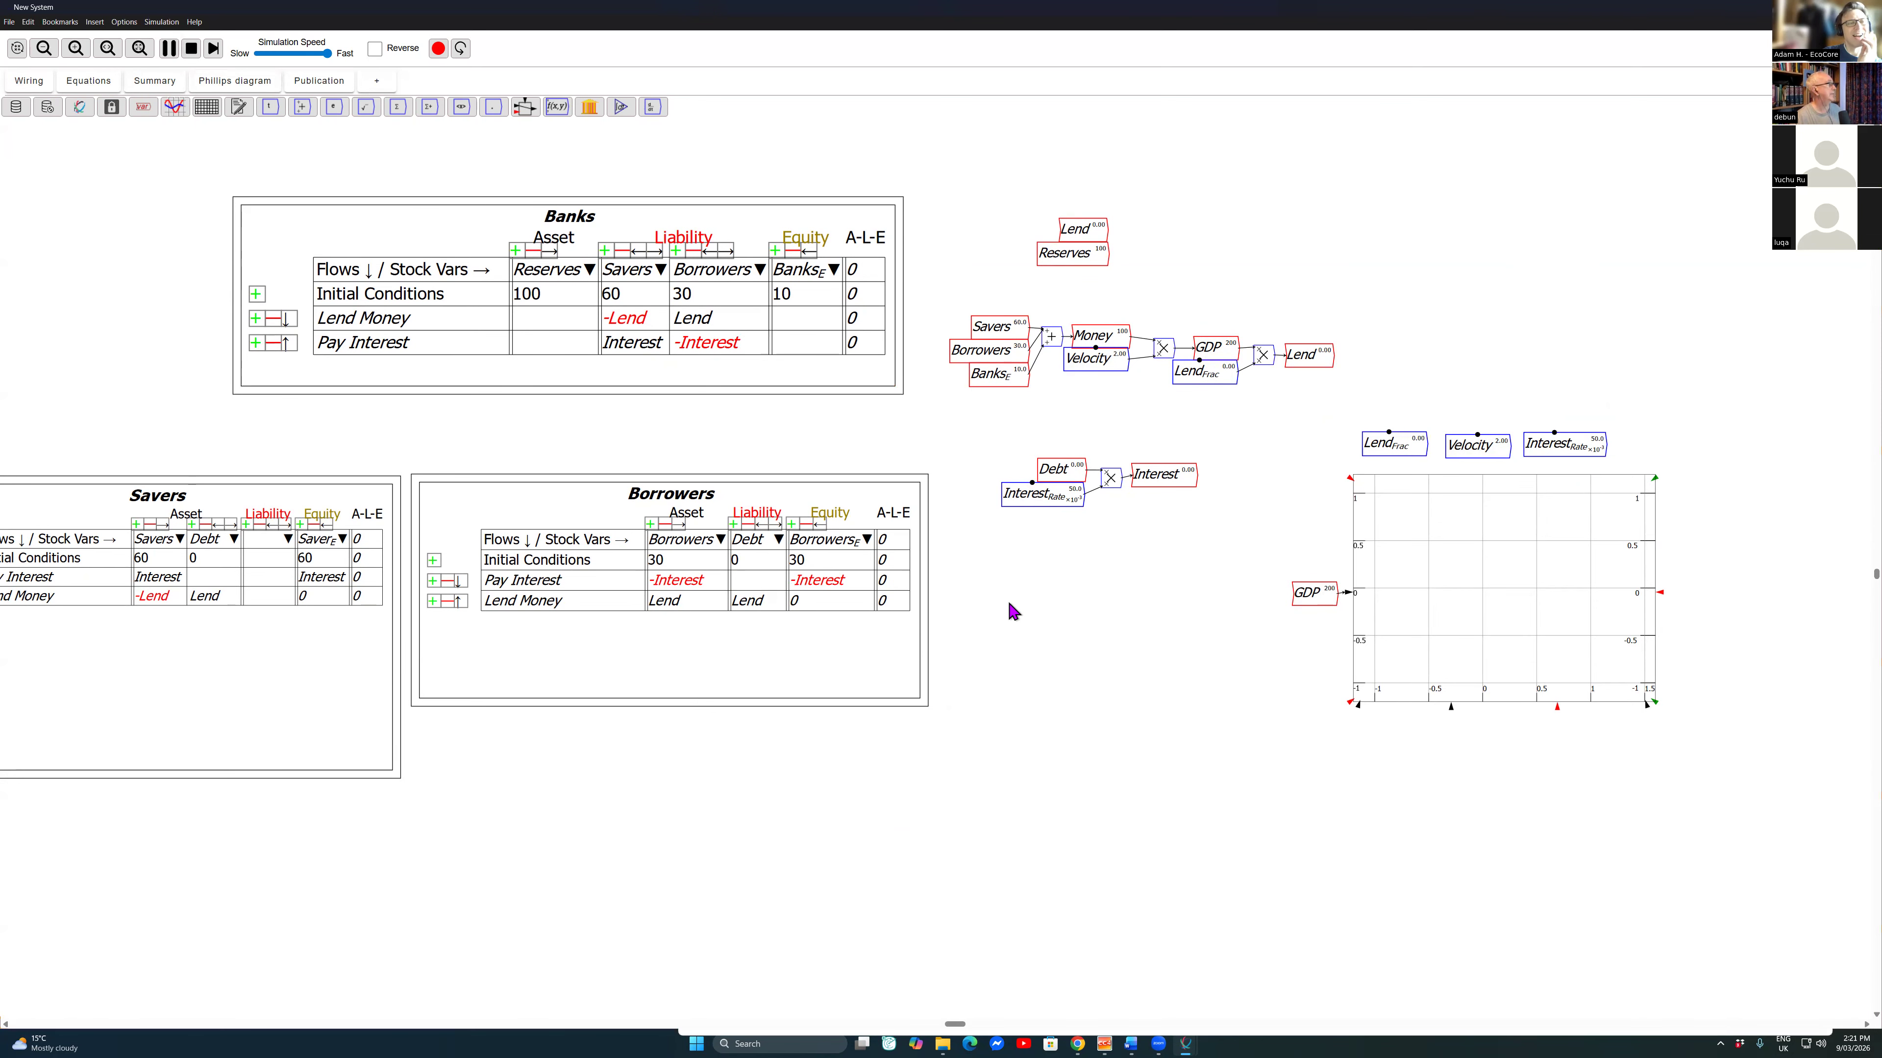
click(1015, 519)
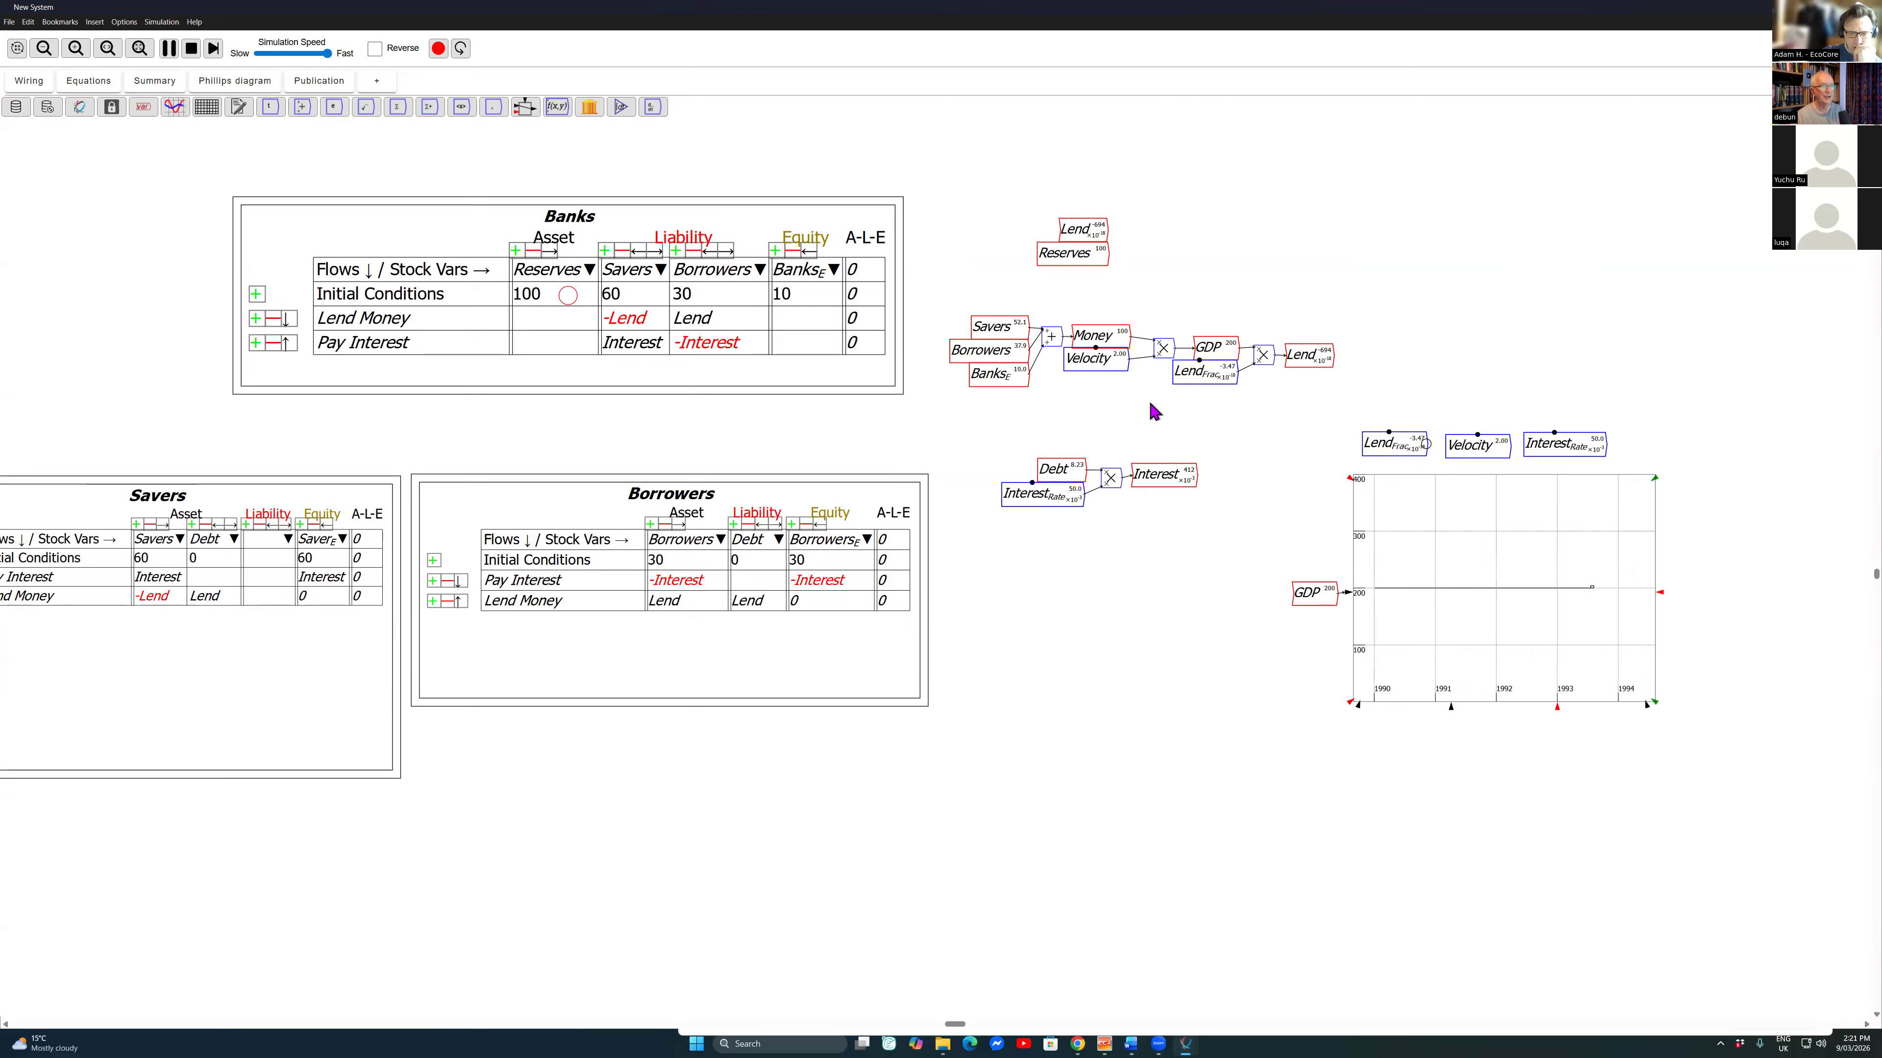
key(Down)
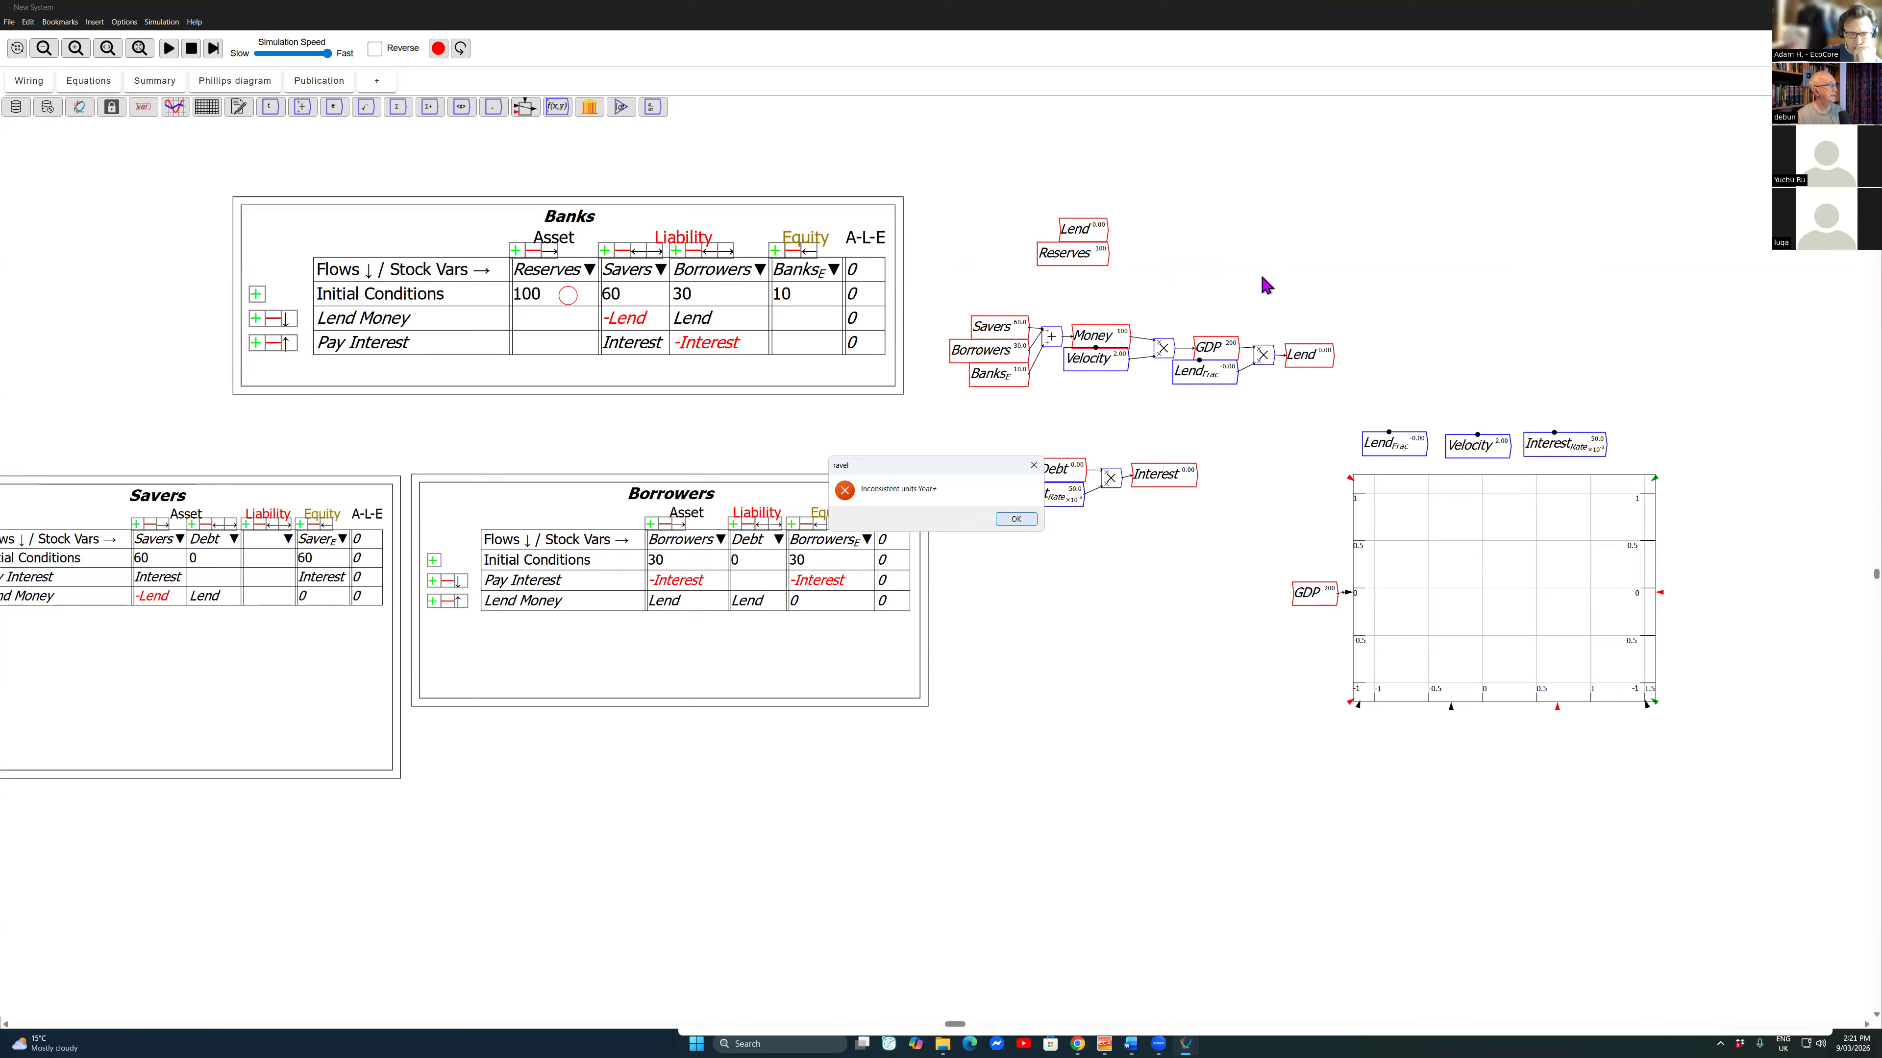
key(Return)
Step: Remove all units from the model
key(alt+e)
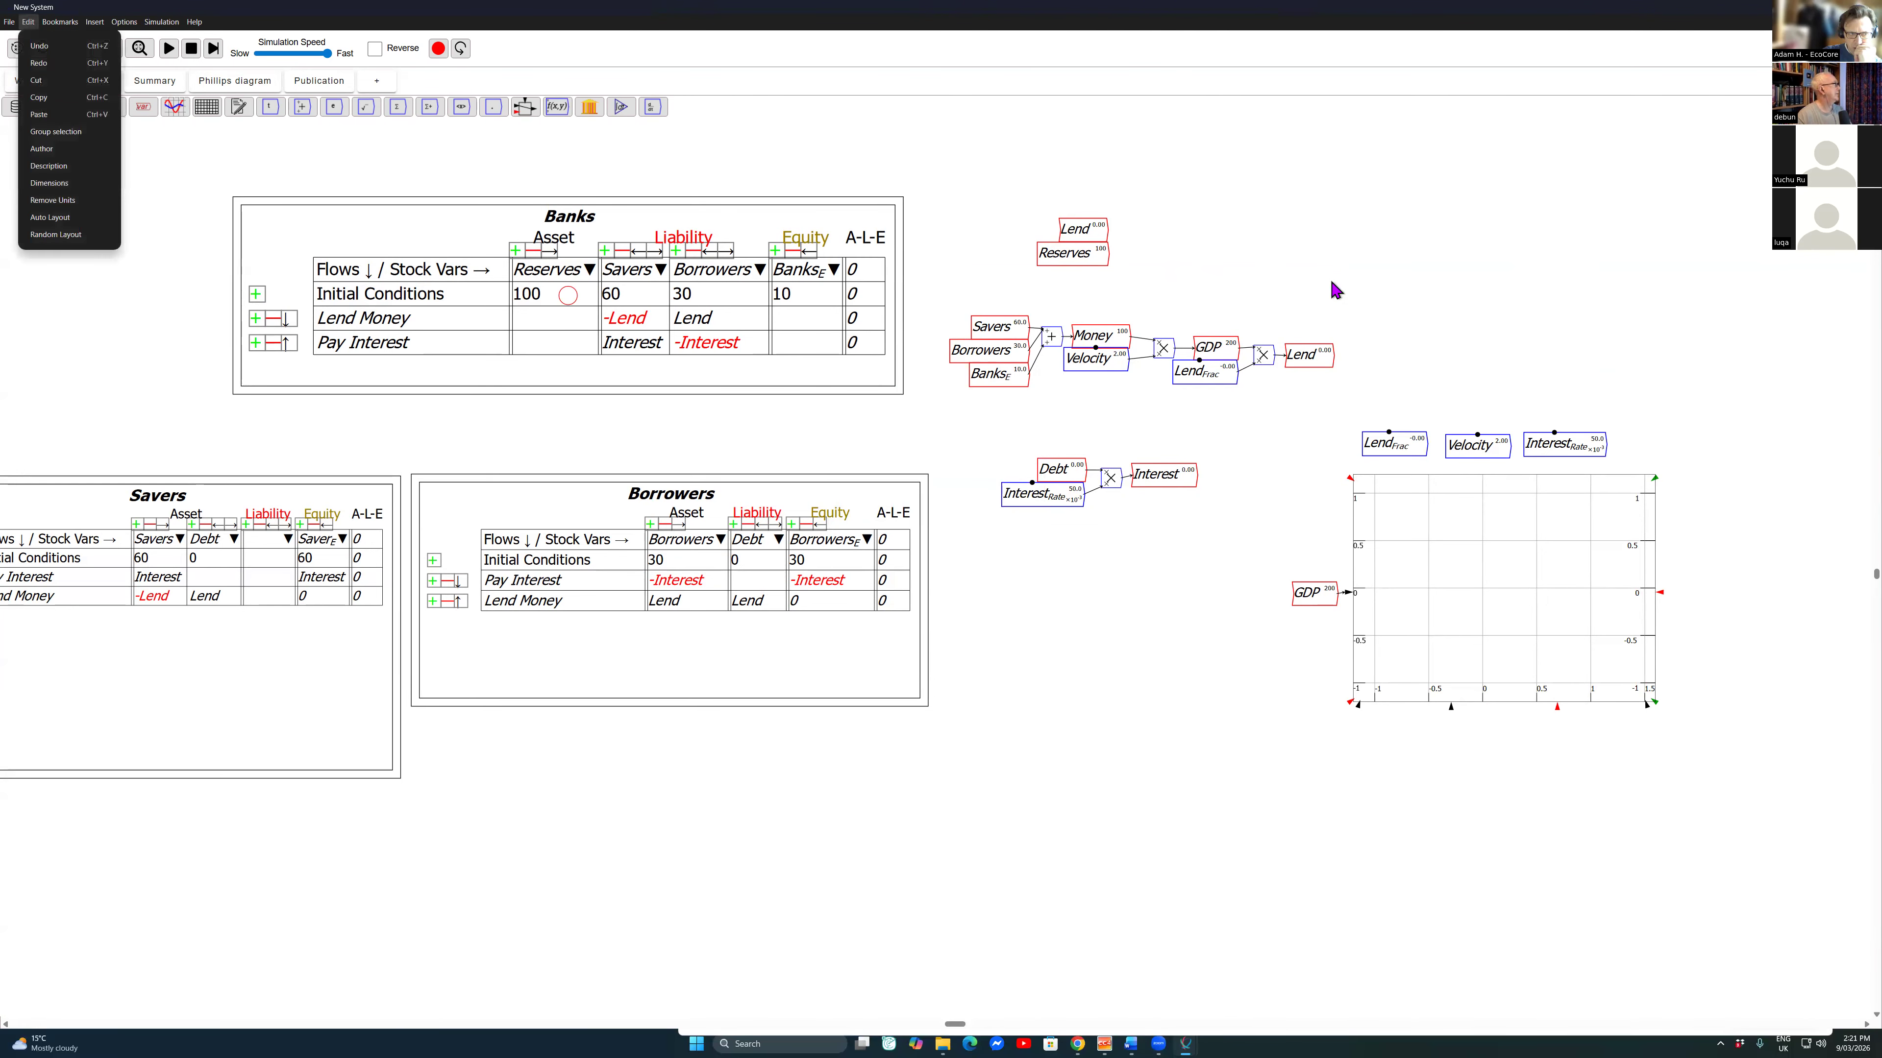
key(Down)
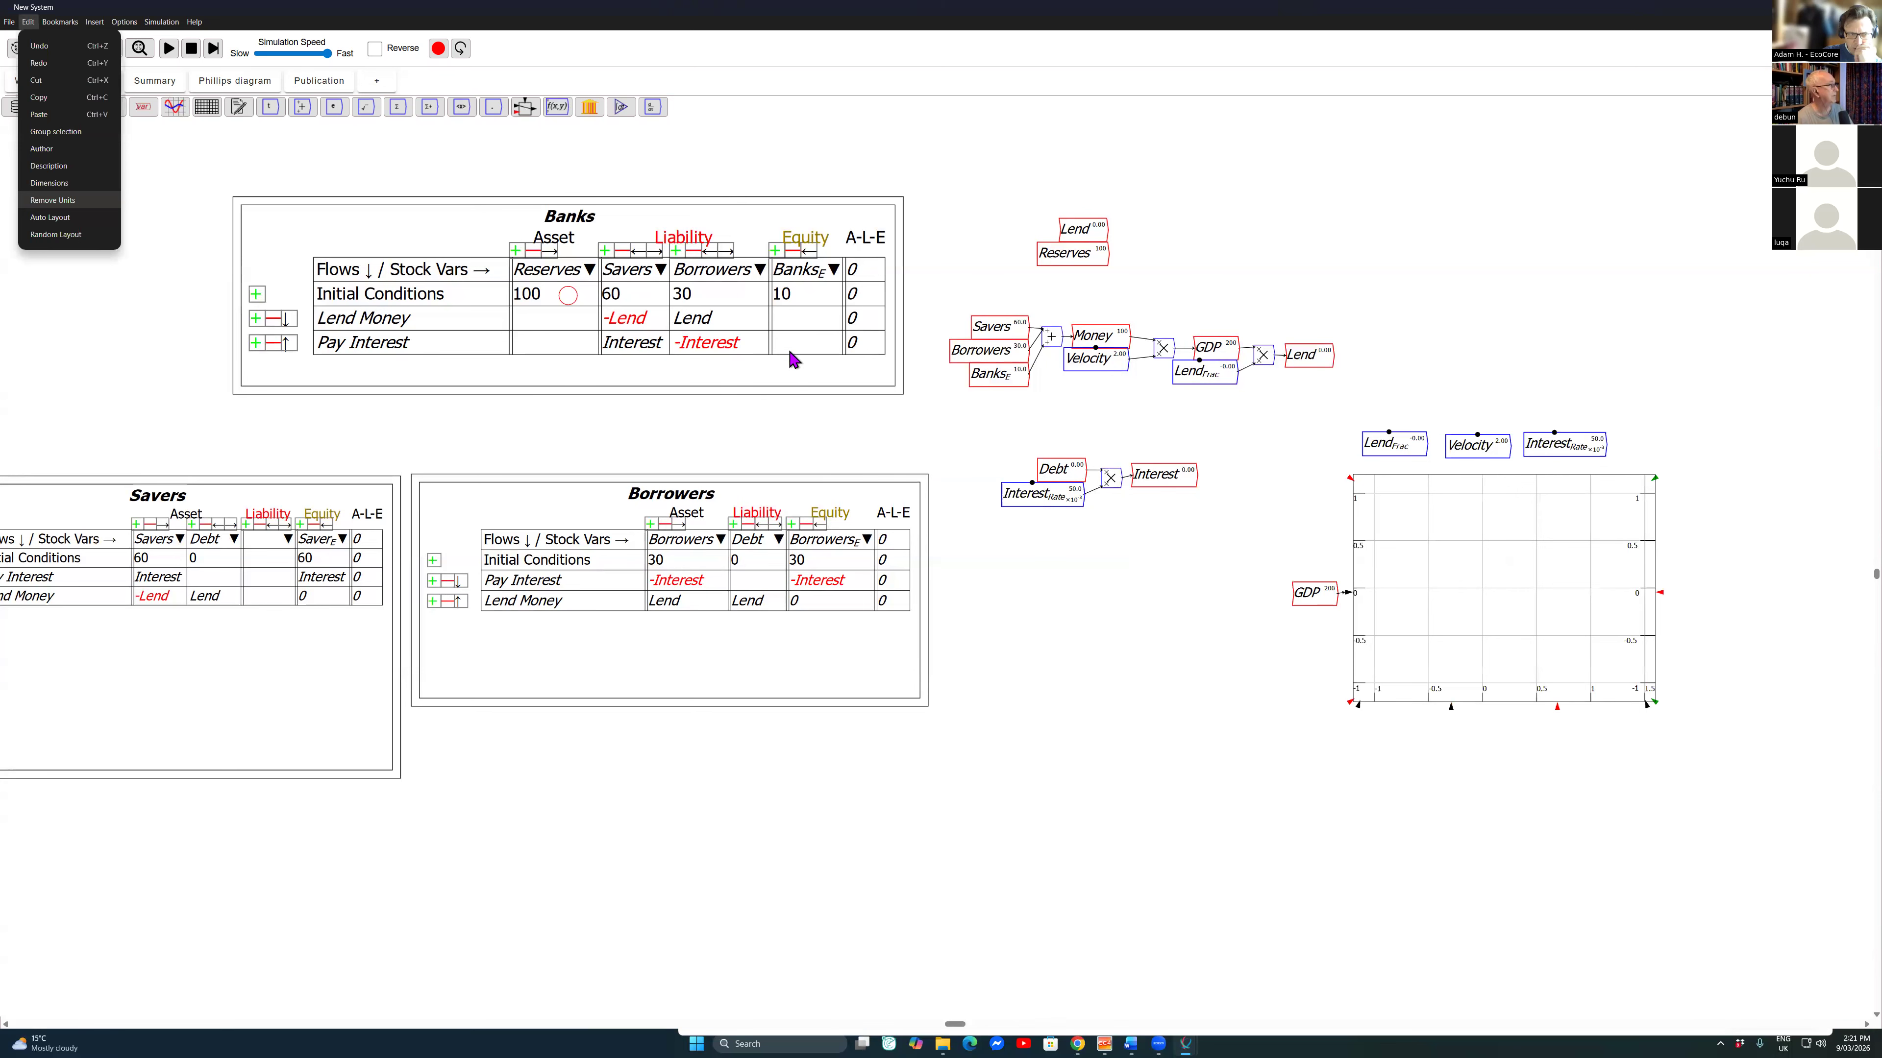
key(Return)
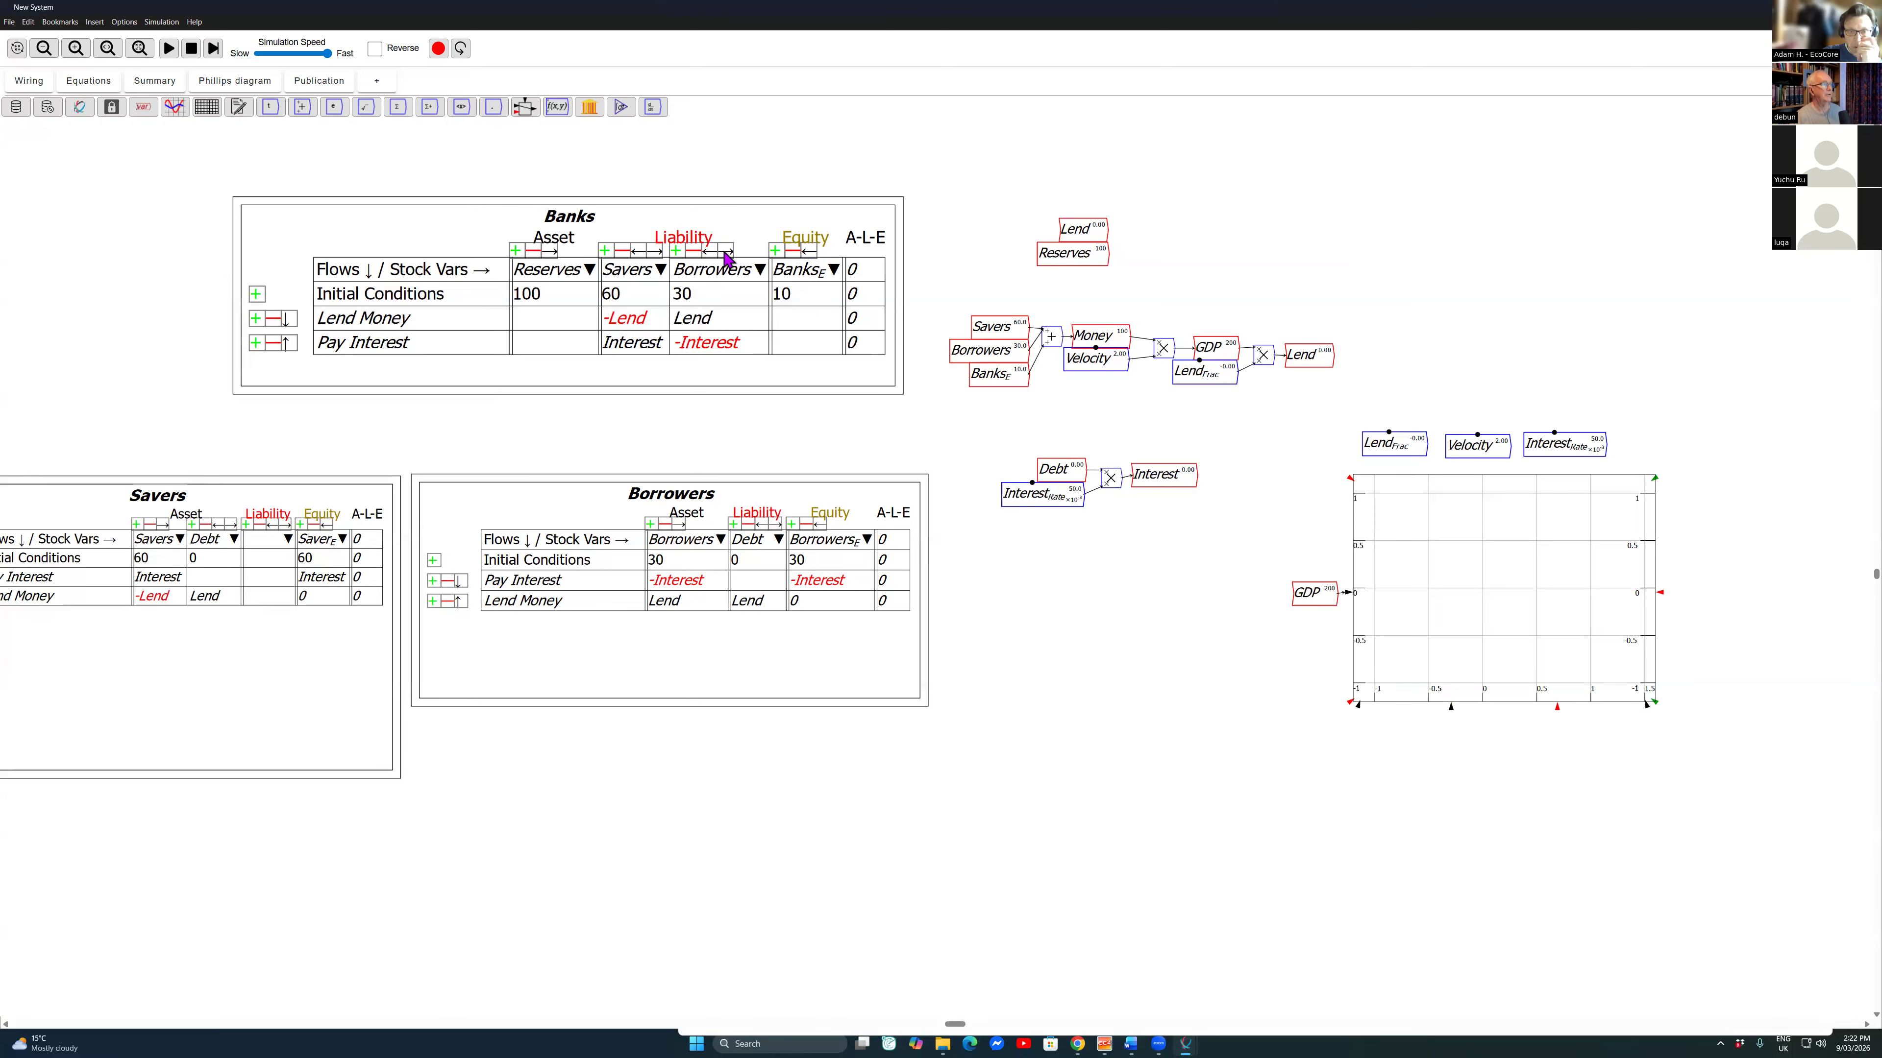
Step: Paste copies of Savers, Borrowers and Banks_E in the empty canvas area below the Interest equation
drag(989, 275, 989, 425)
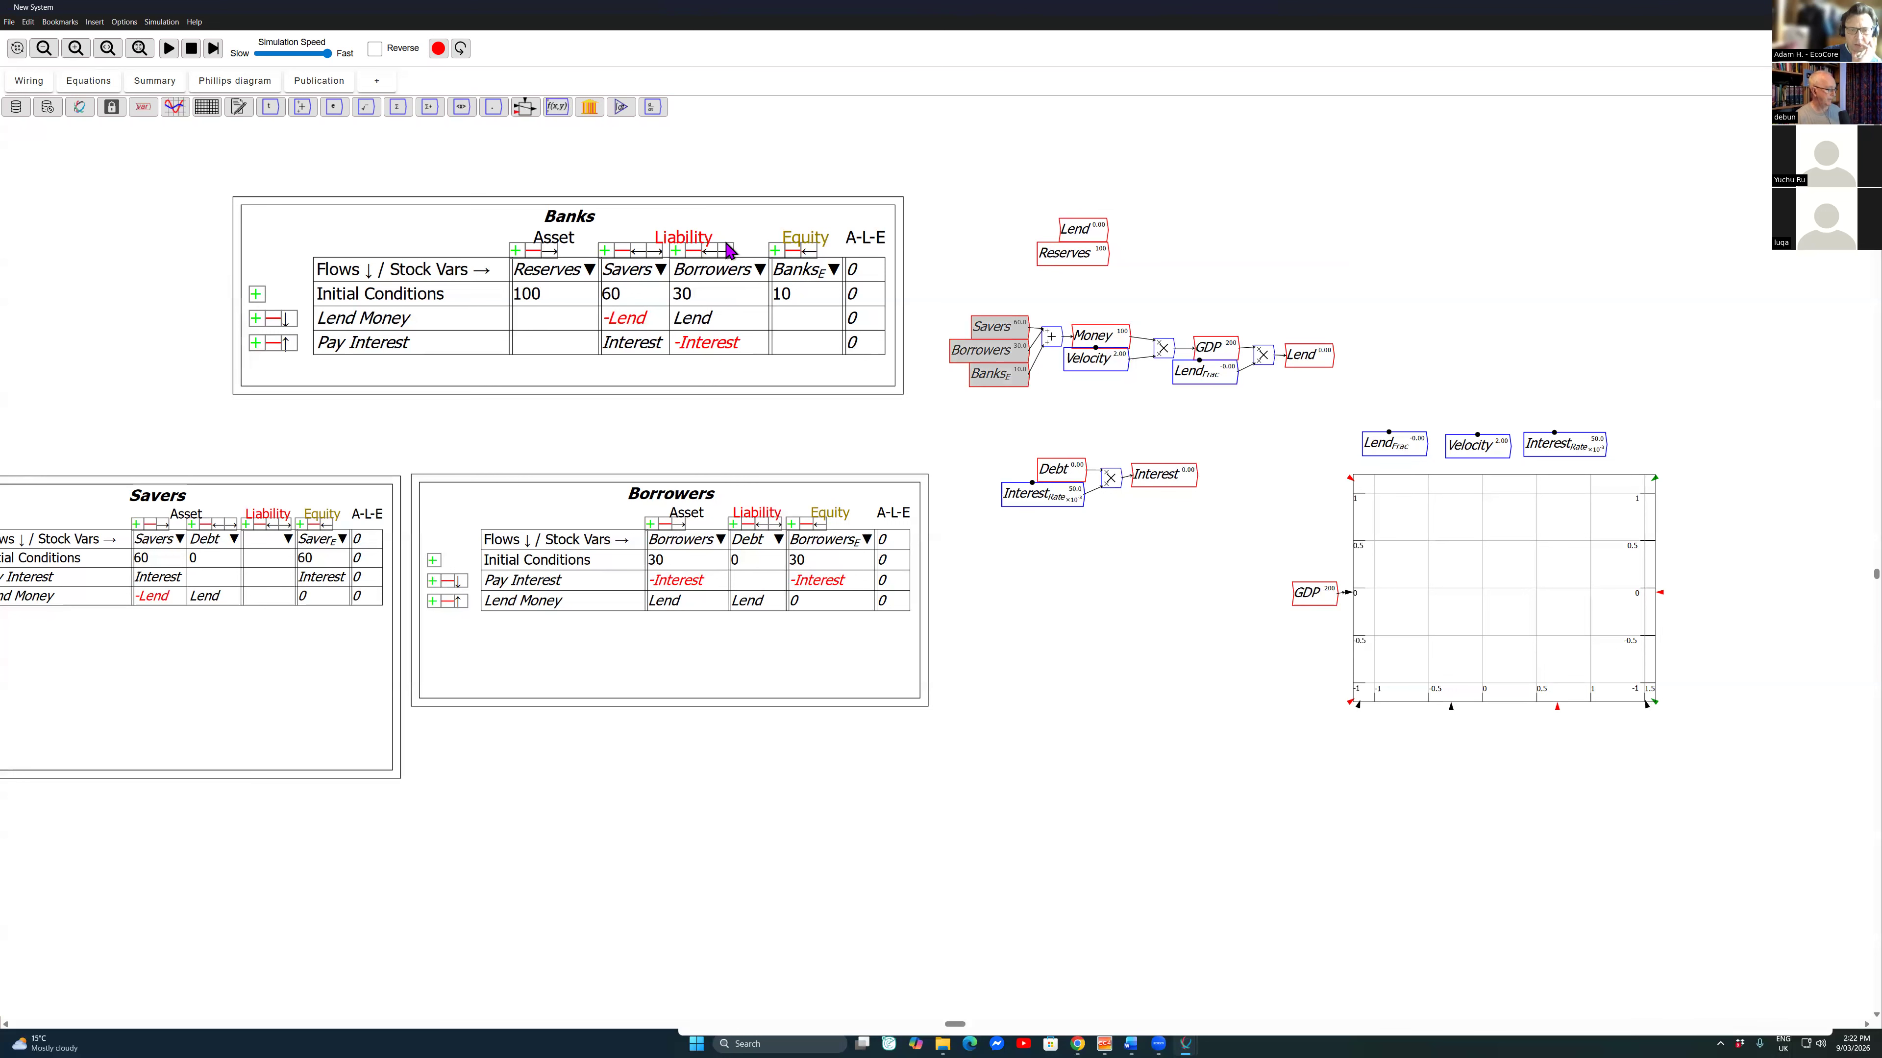
key(ctrl+v)
click(998, 637)
Step: Shift the GDP plot and its GDP variable further right to make room beside the account copies
drag(1252, 564, 1366, 609)
drag(1379, 606, 1498, 615)
drag(1394, 520, 1501, 563)
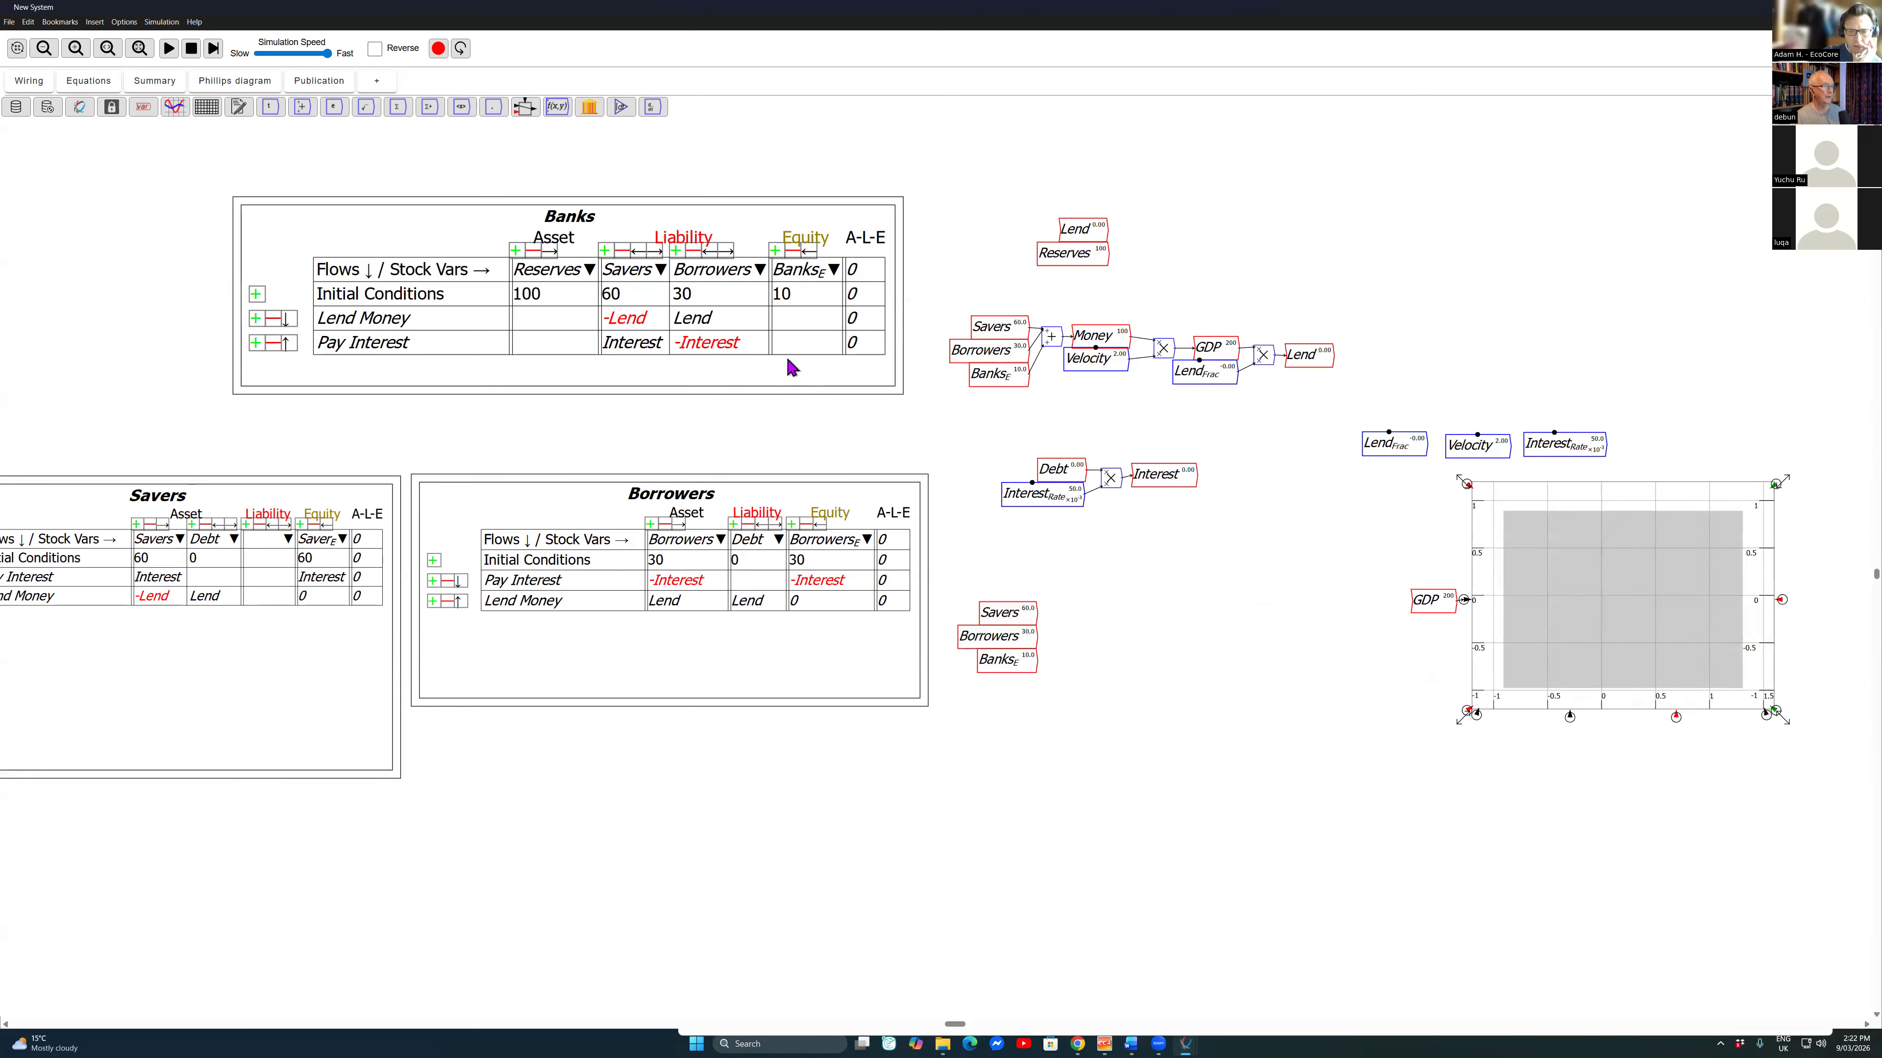
Step: Paste a second plot beside the copied accounts and wire Savers, Borrowers and Banks_E to its left-axis input
key(ctrl+v)
click(1210, 622)
drag(1036, 613, 1055, 625)
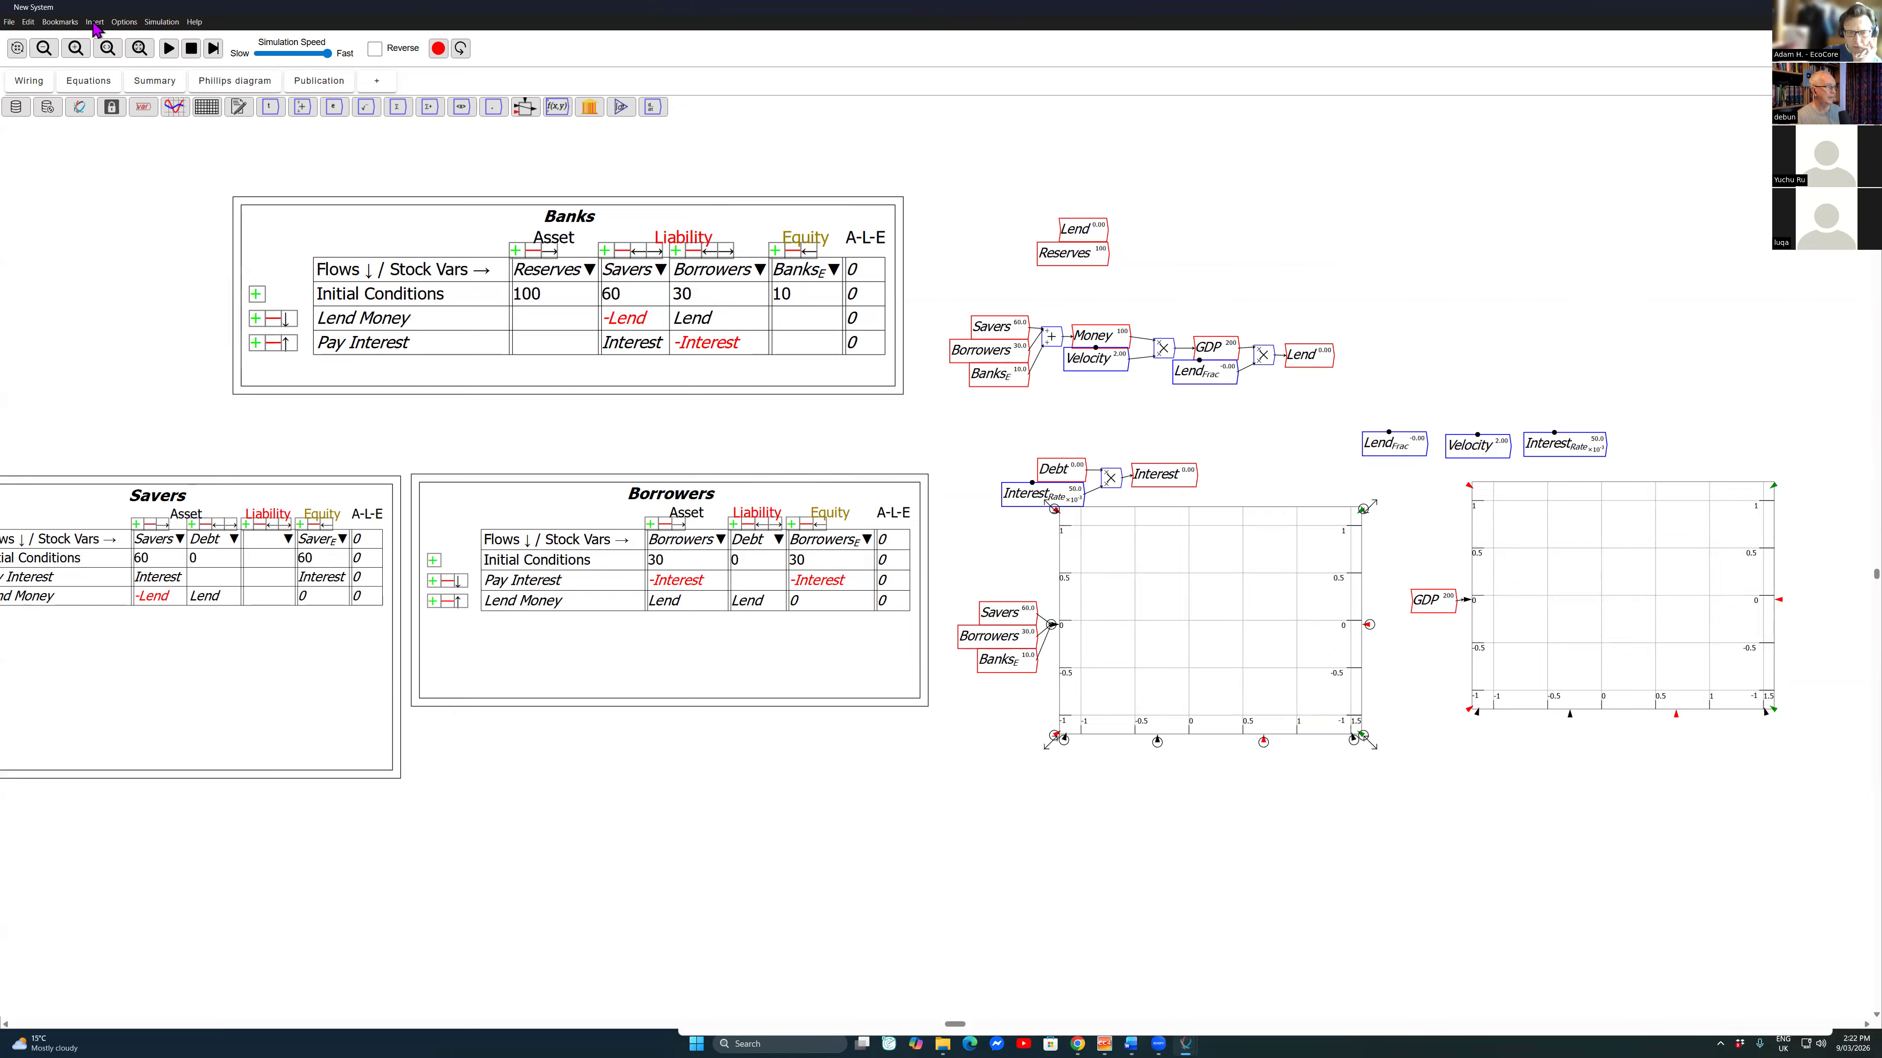
Step: Title the new plot "Money and Bank Accounts", label its axes Years (X) and Dollars (Y), and enable the legend
right_click(1119, 607)
click(1217, 691)
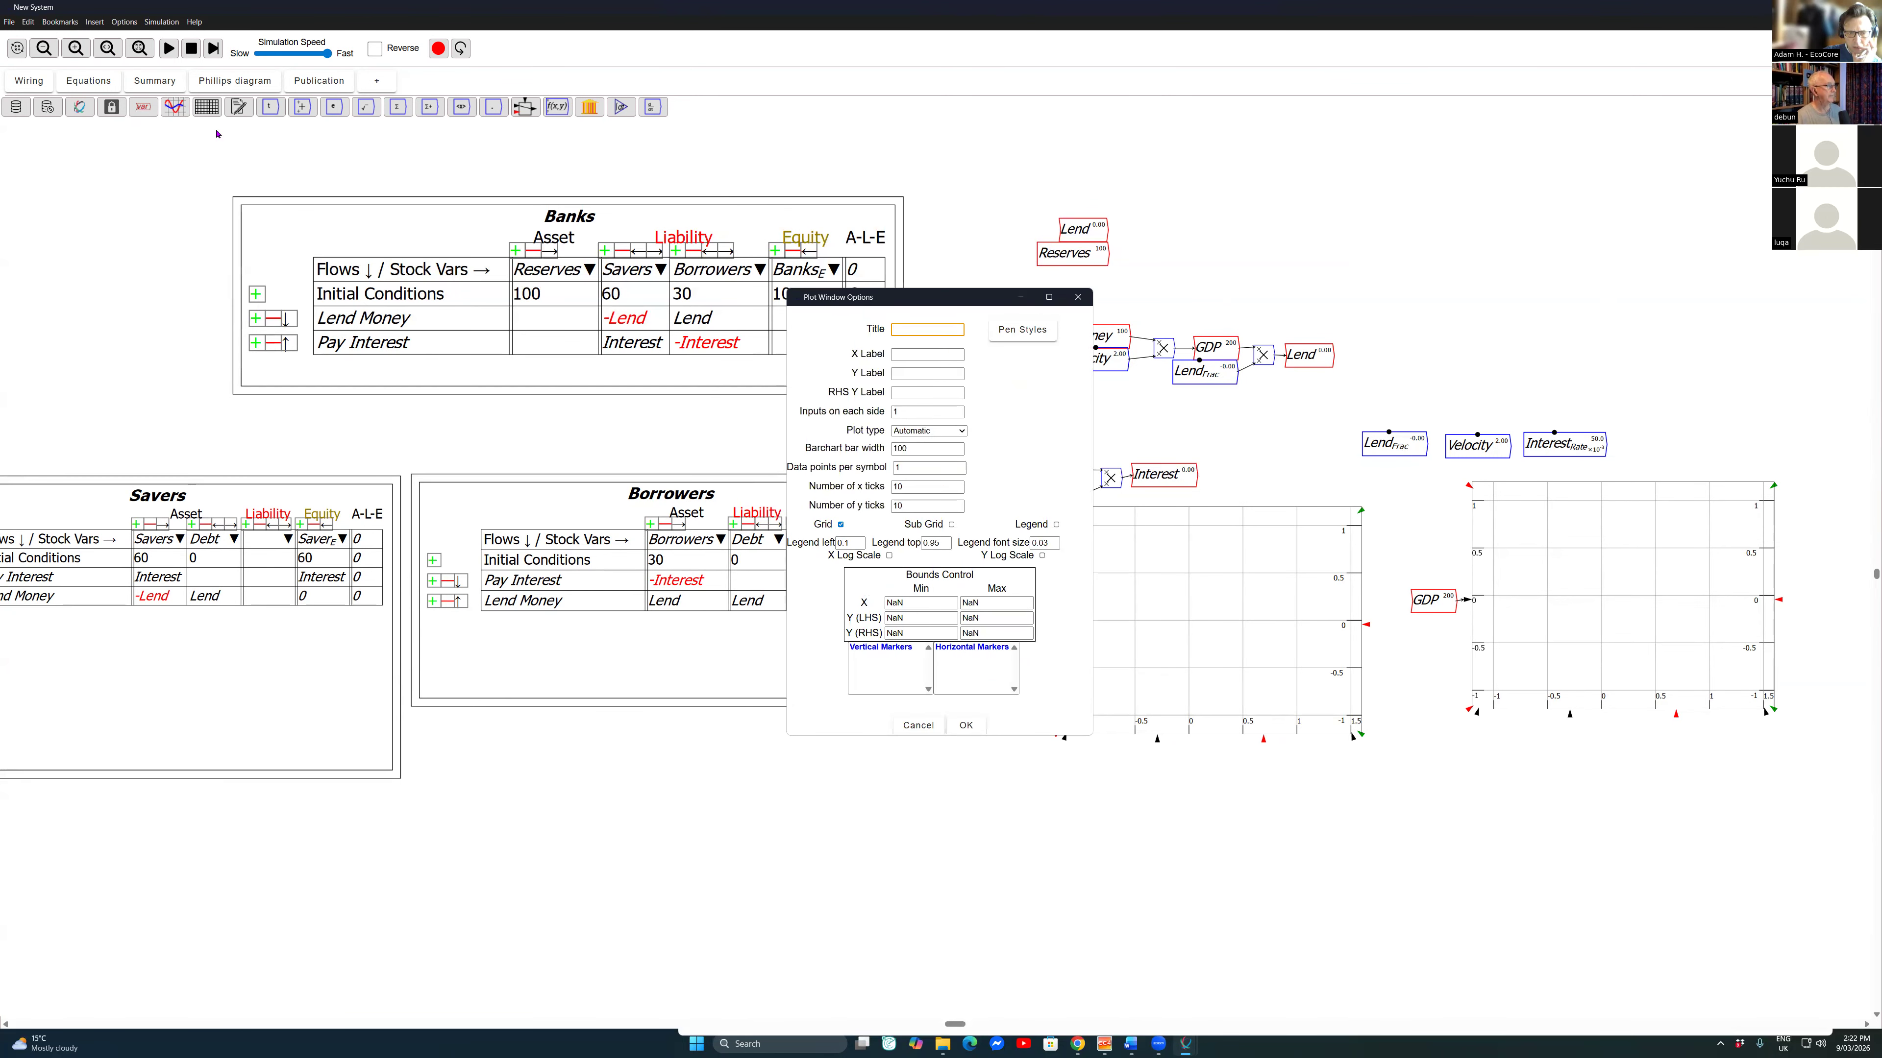
text(MOney and Bank Accounts)
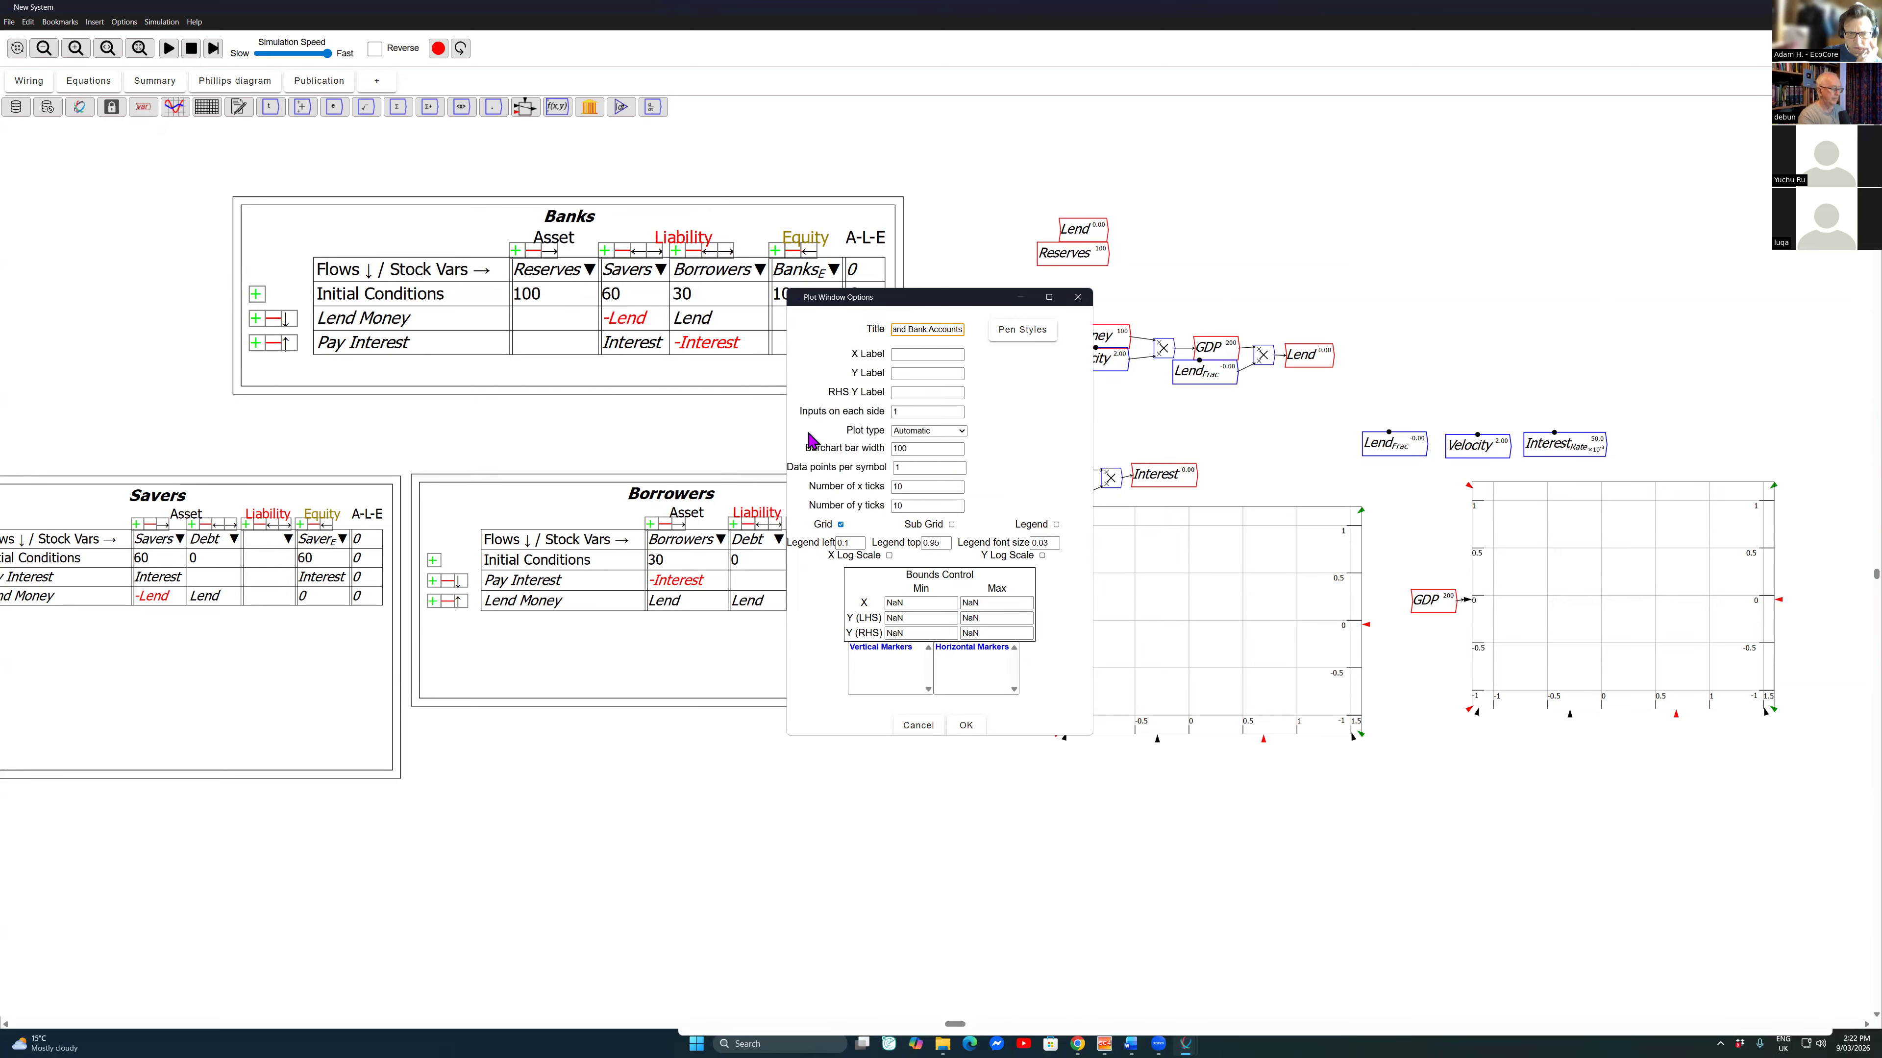
key(Home)
key(shift+Right)
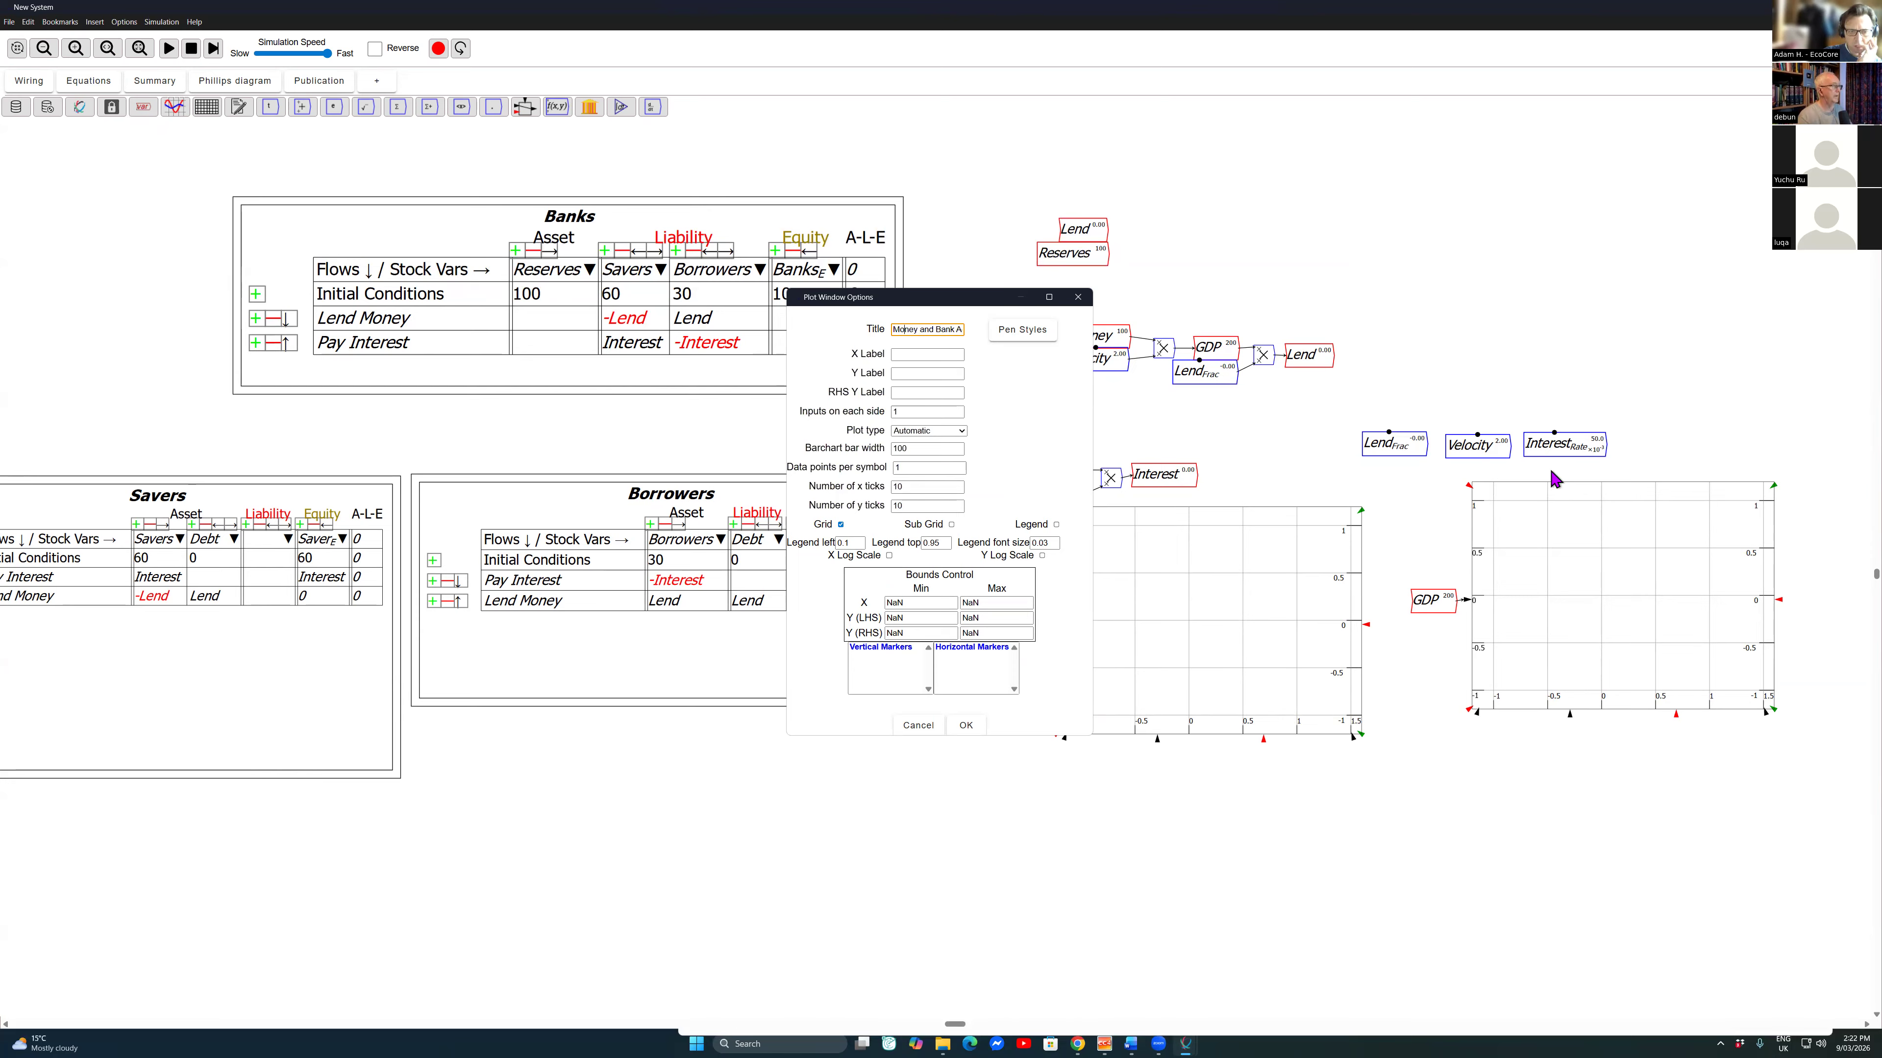
click(1056, 525)
text(Years)
key(Tab)
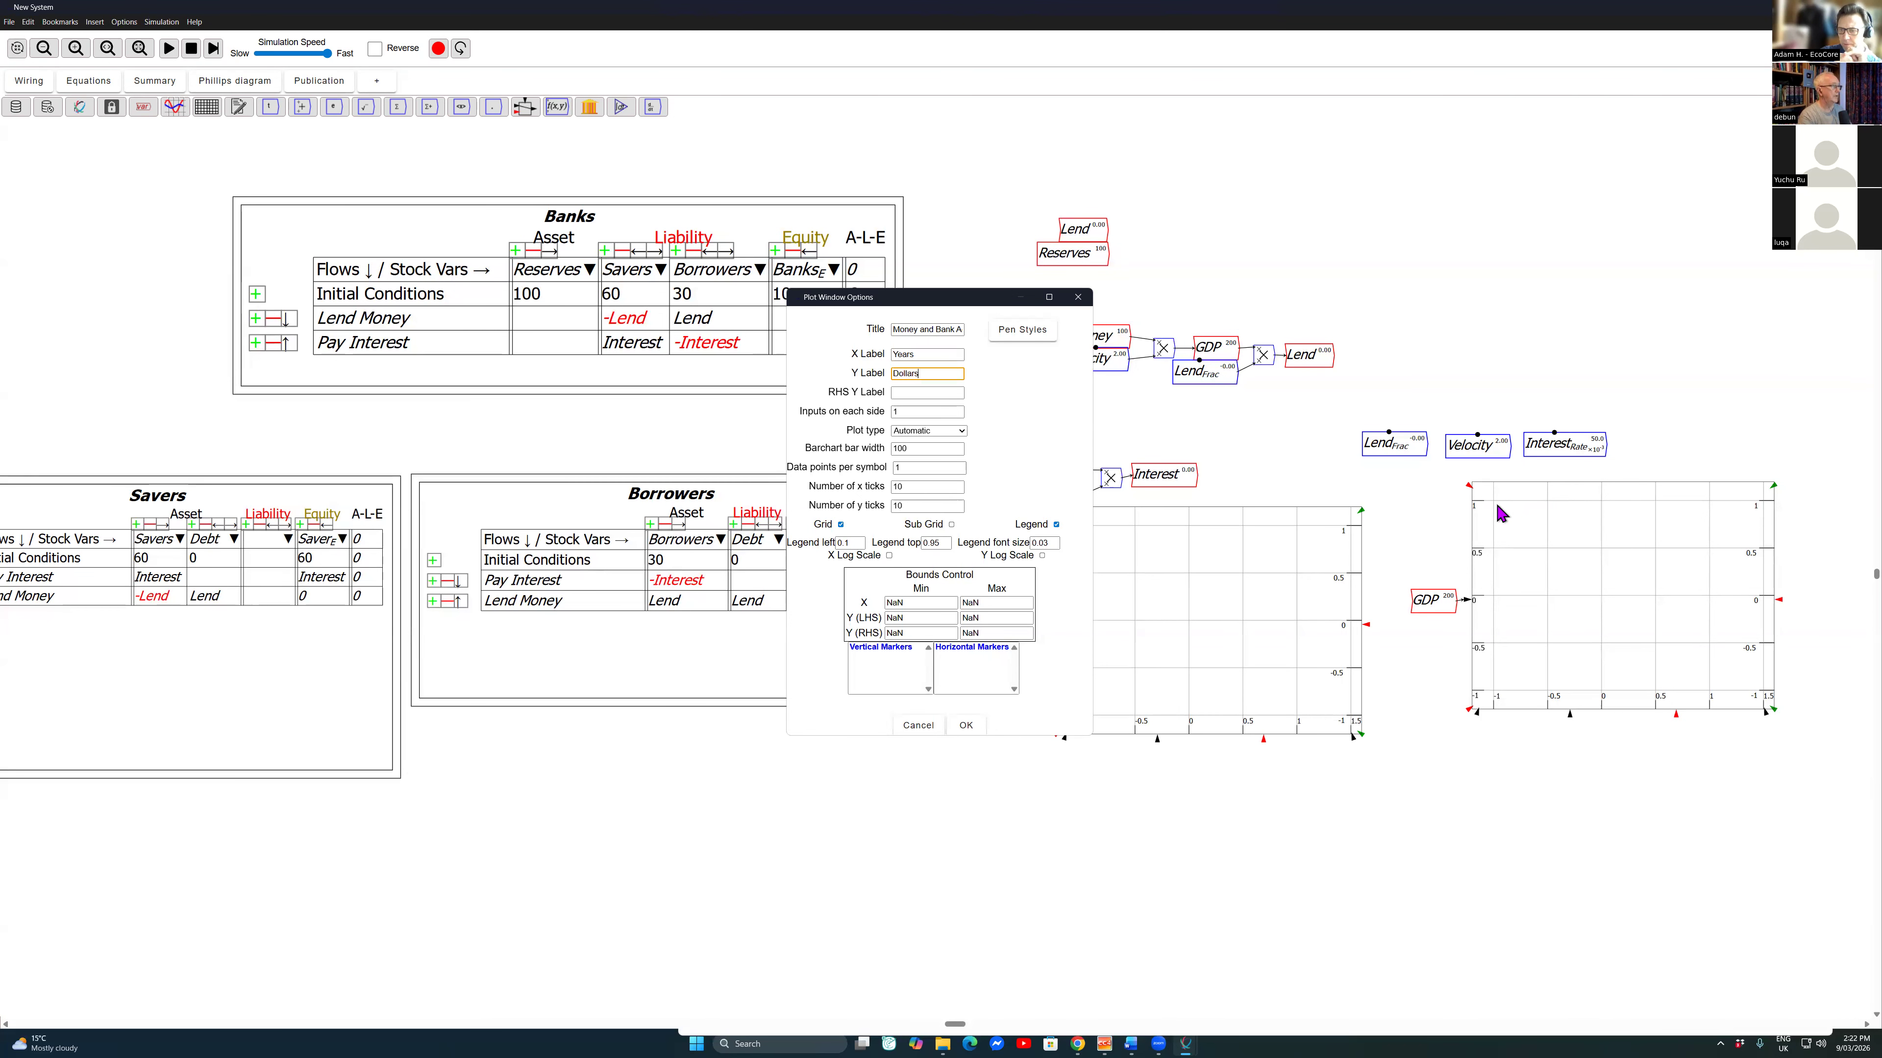
key(Return)
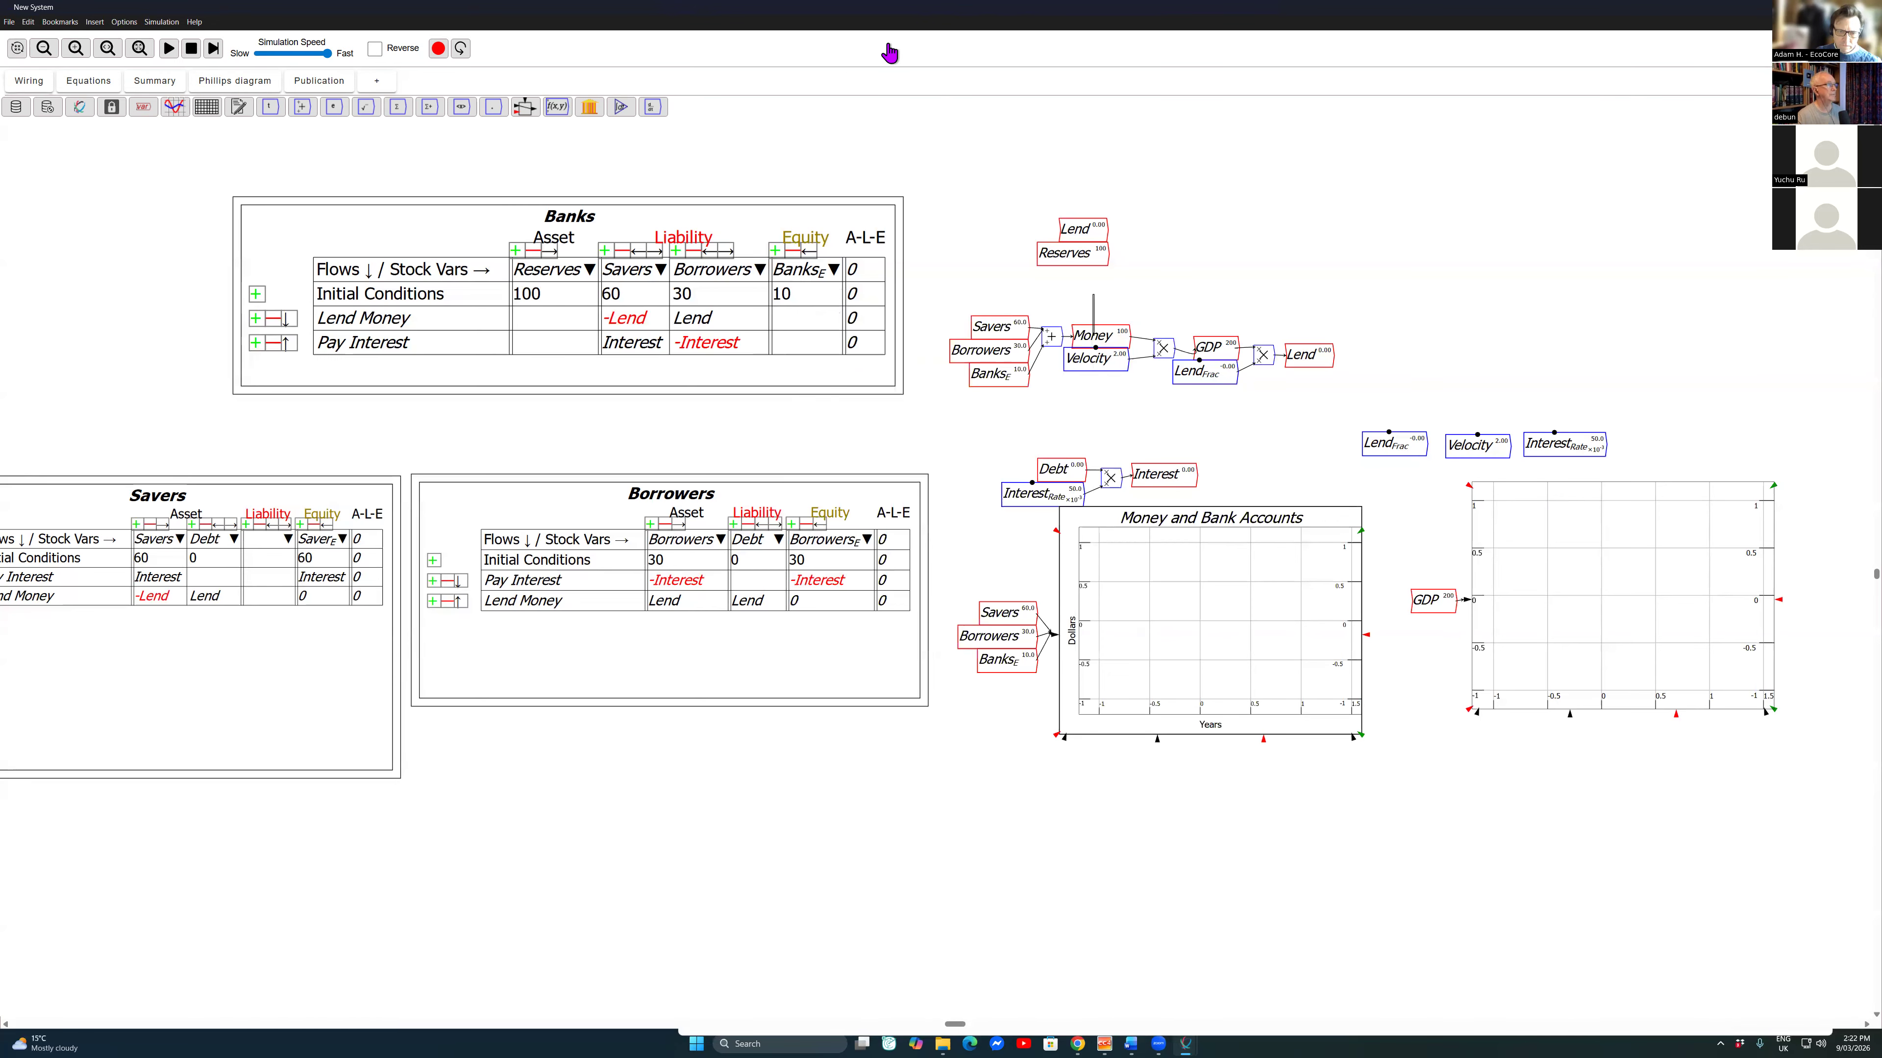
Step: Paste a copy of Money under Banks_E, wire it to the accounts plot's left-axis input, and test-run the simulation
key(ctrl+v)
click(1008, 685)
drag(1036, 684, 1054, 635)
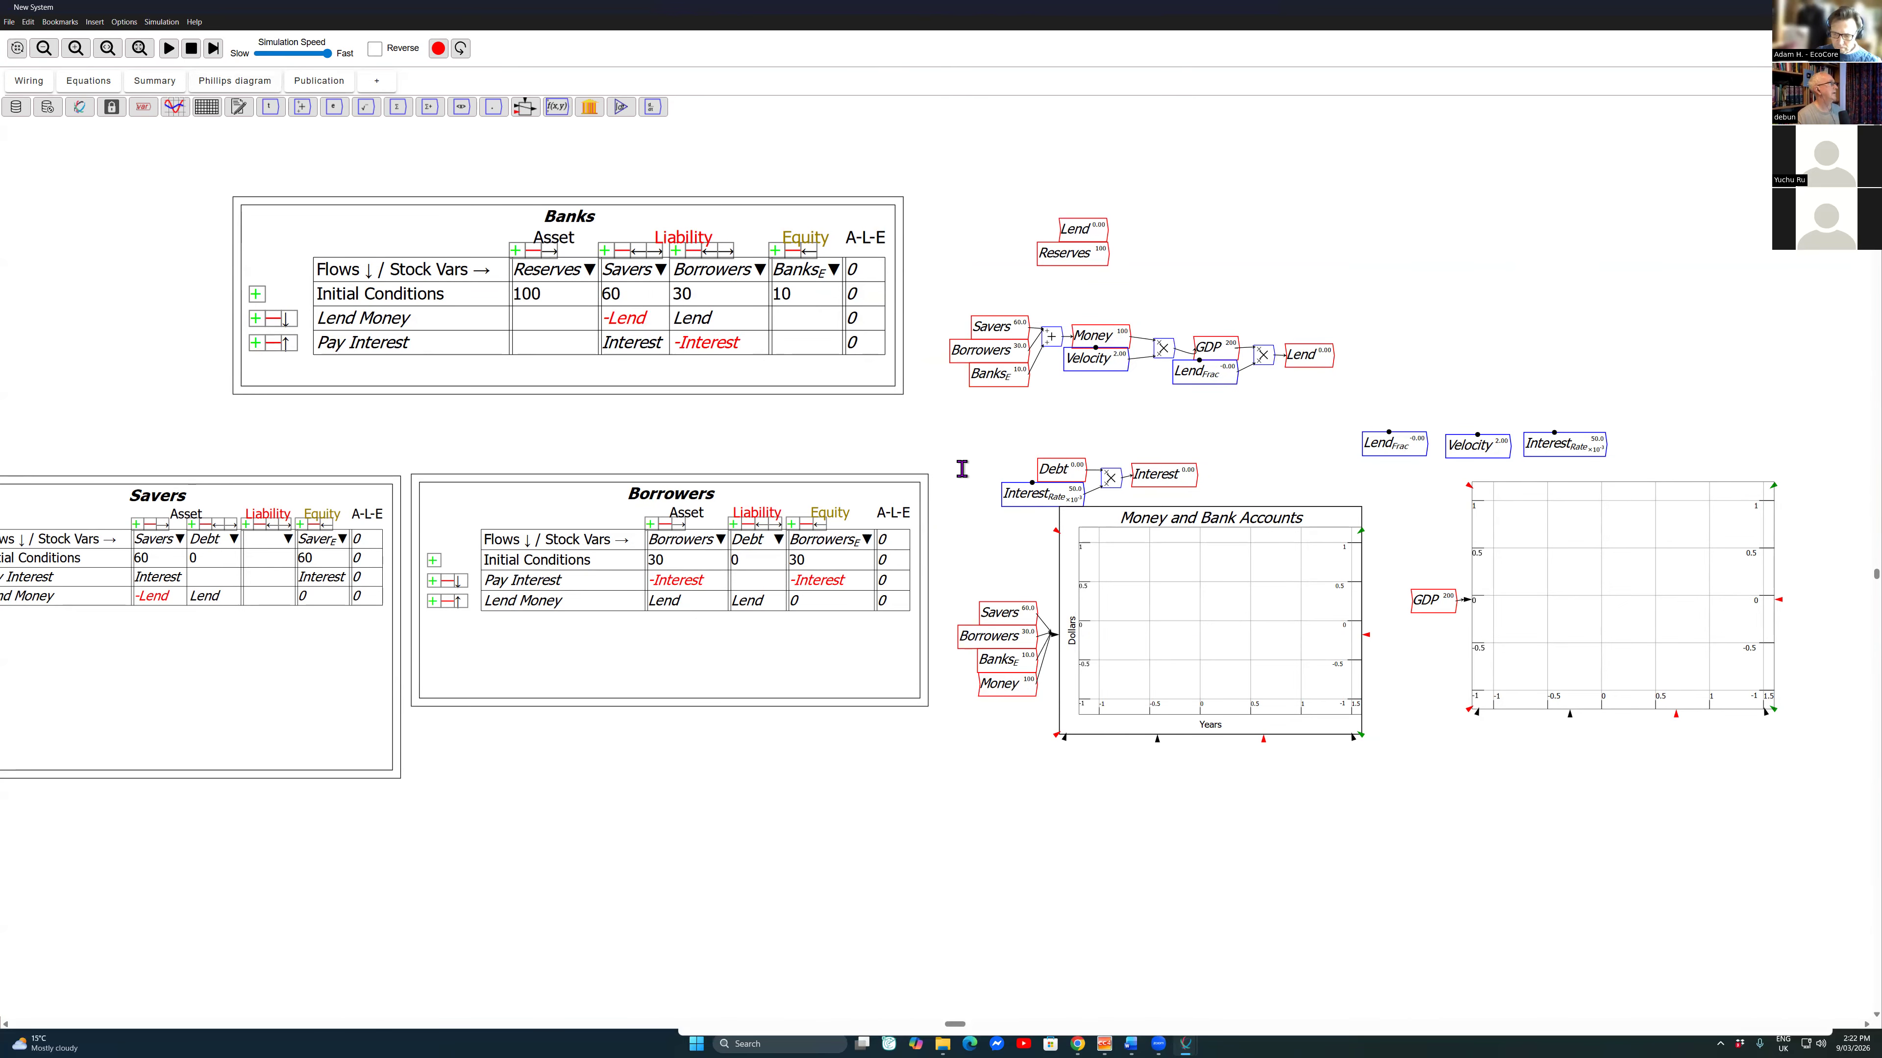
click(169, 48)
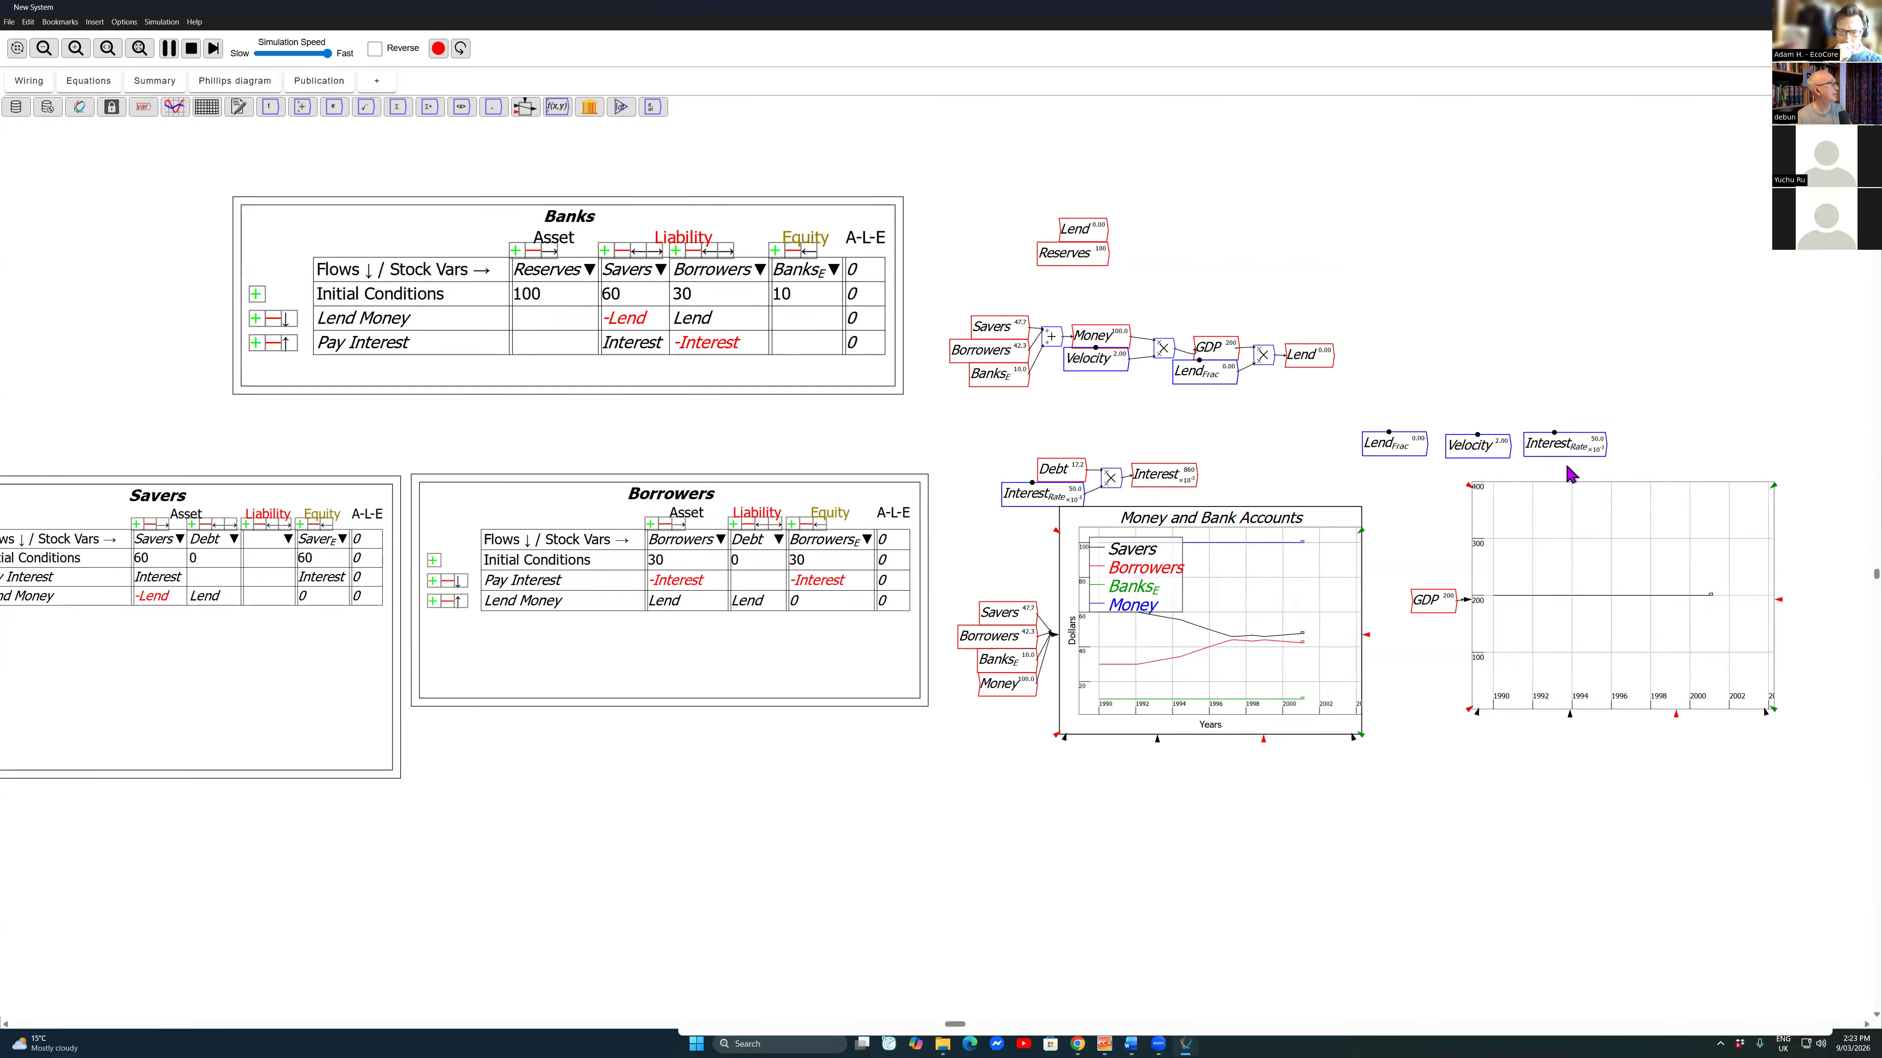
double_click(1551, 448)
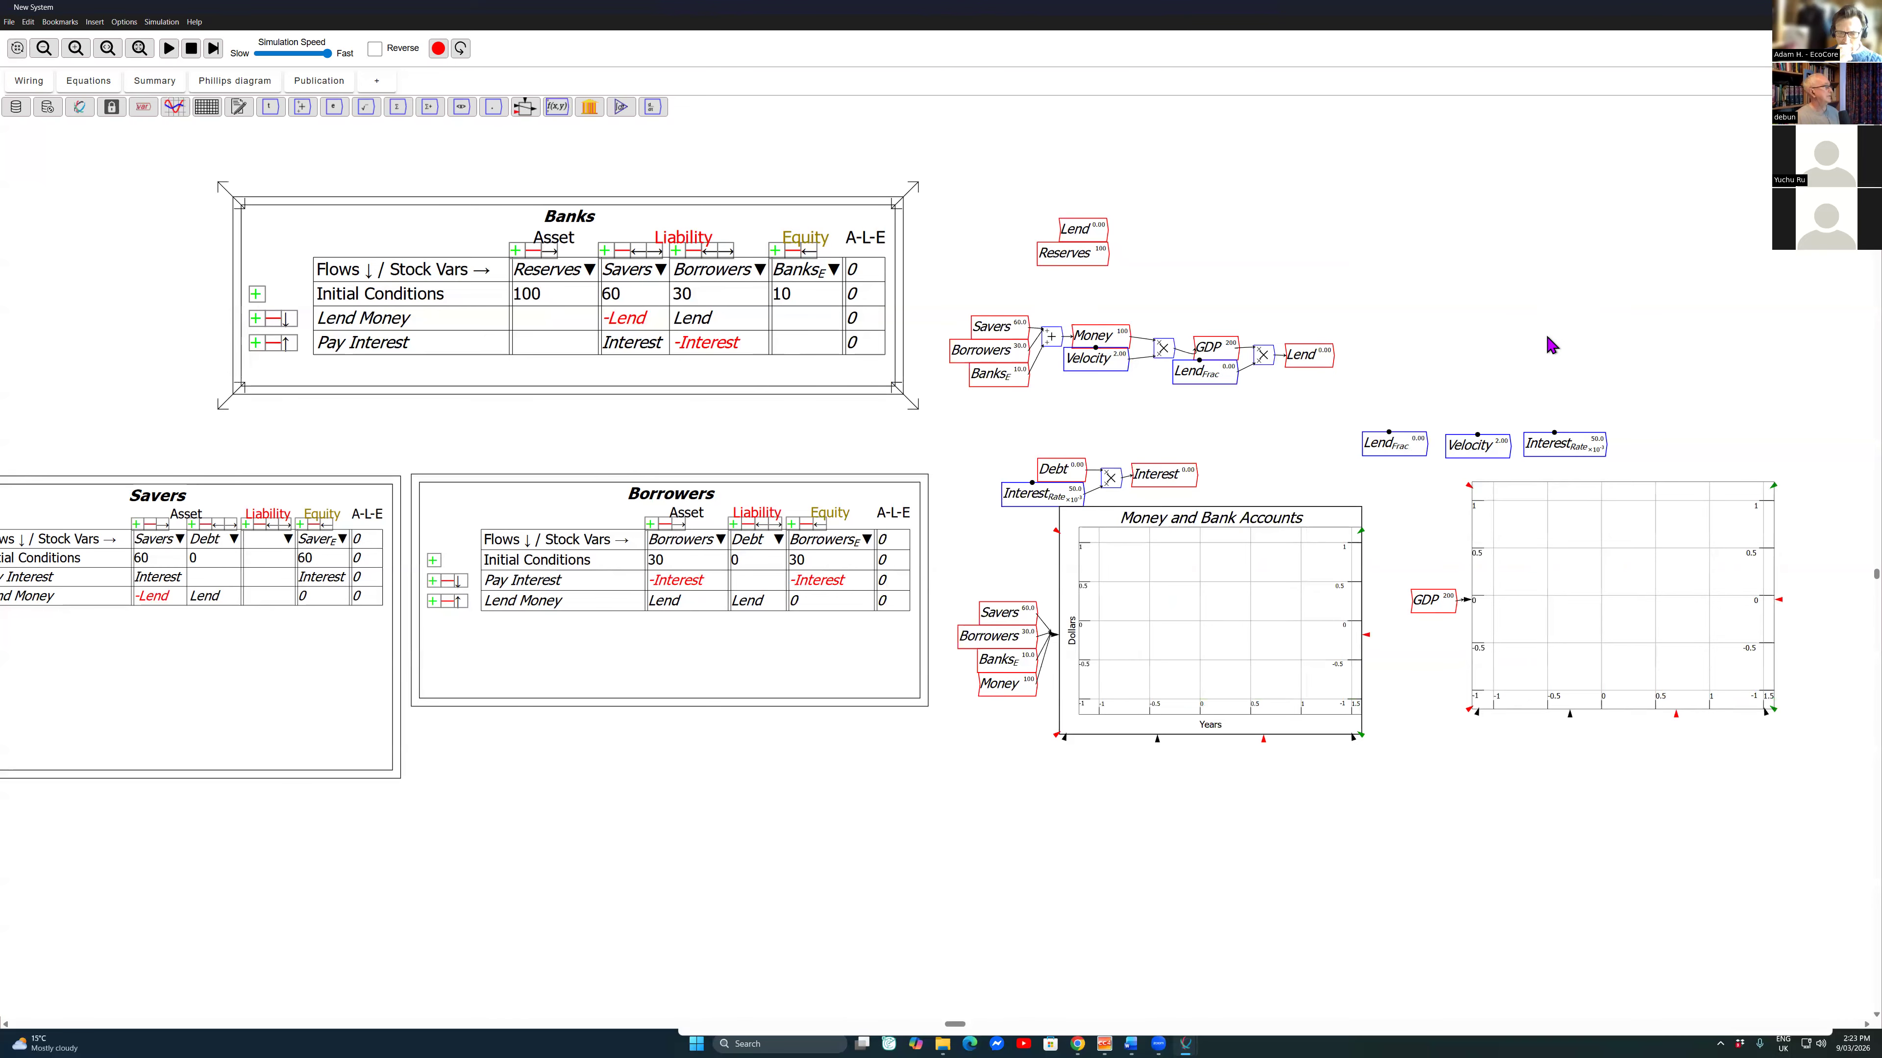
Step: Save the model as LF in the UCC folder that holds DemoModel.mky
key(ctrl+s)
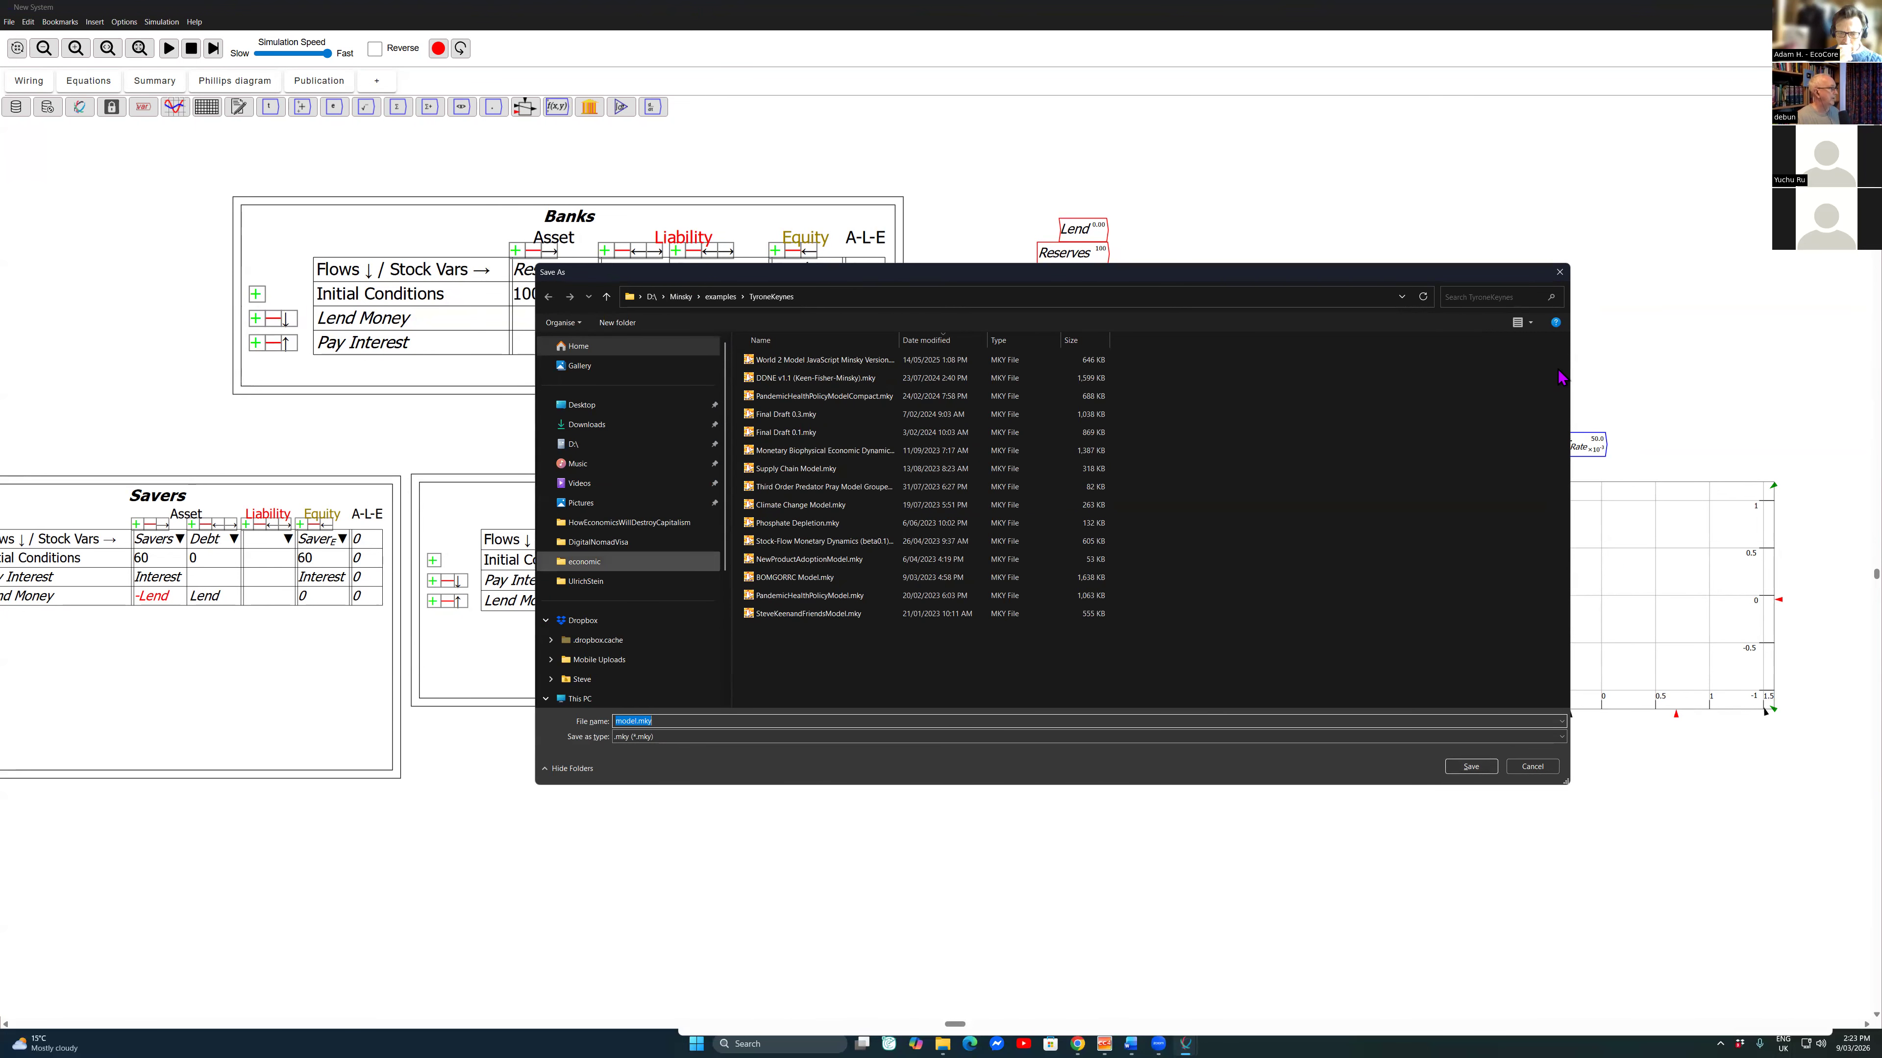
click(579, 346)
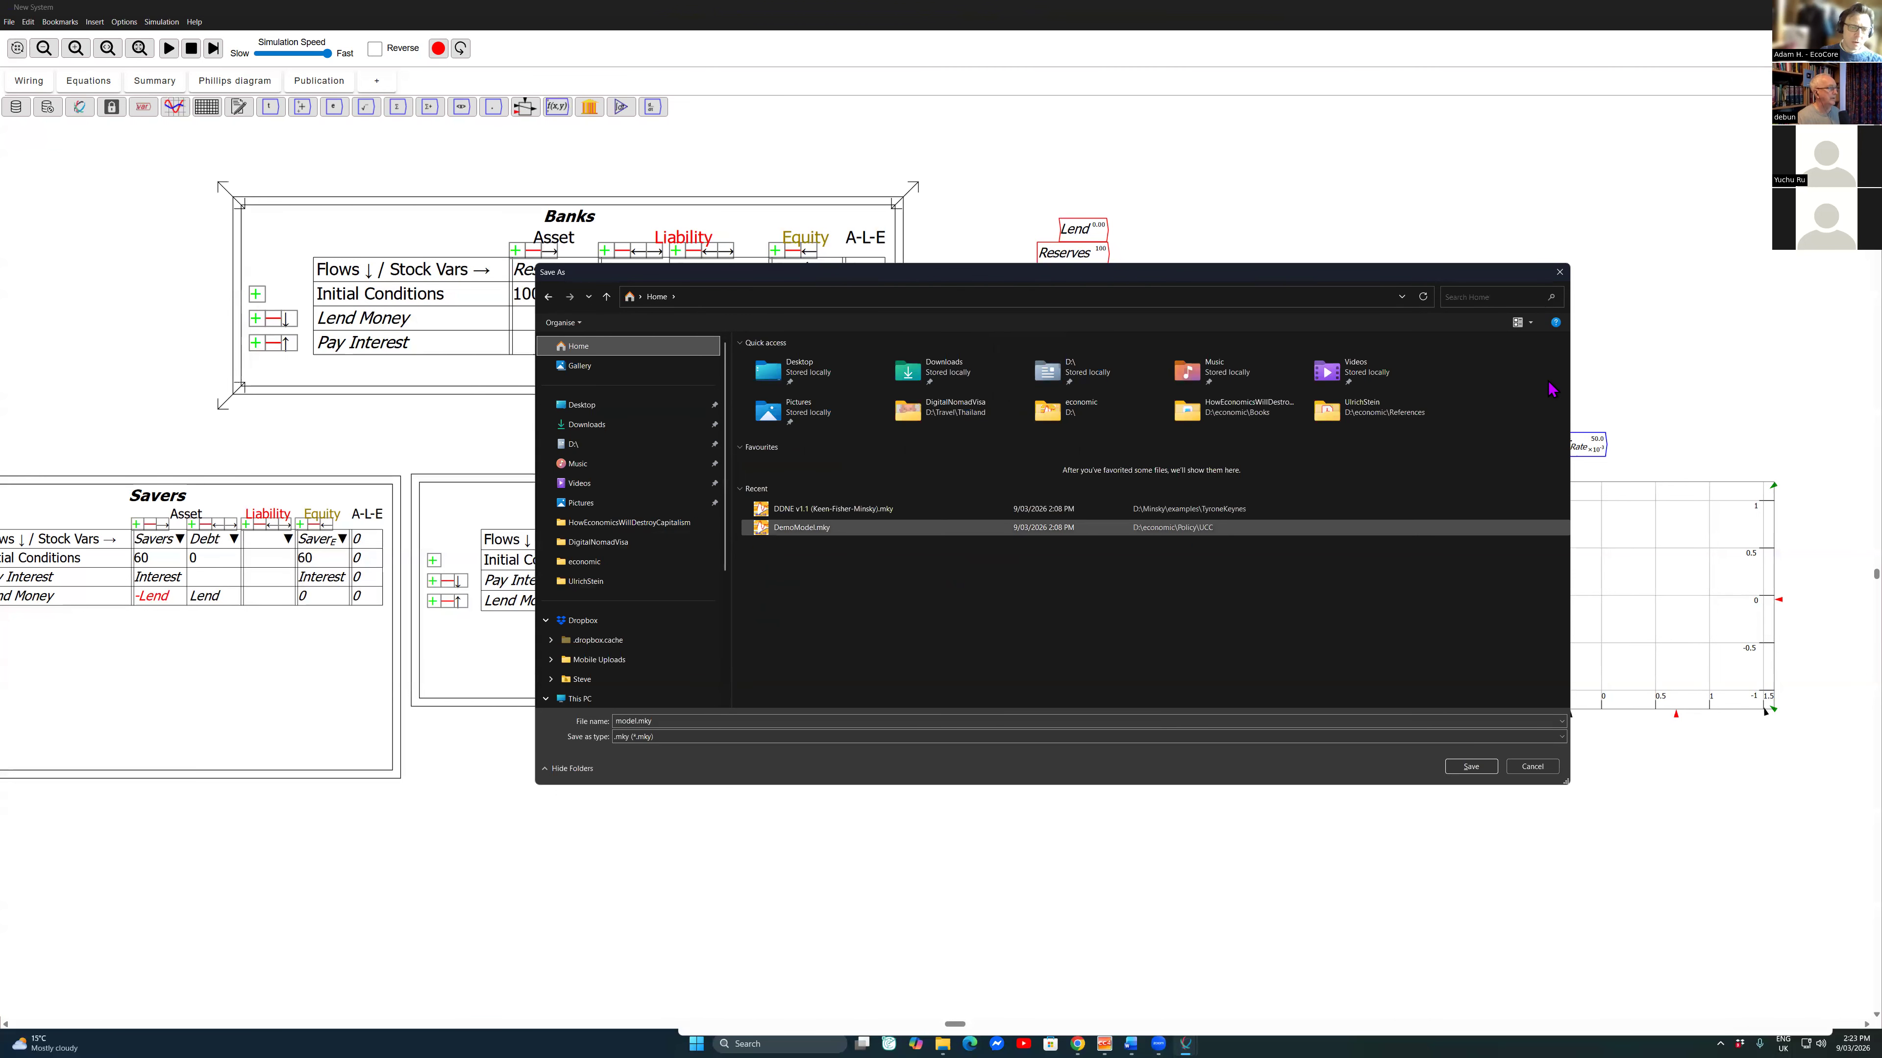
right_click(794, 530)
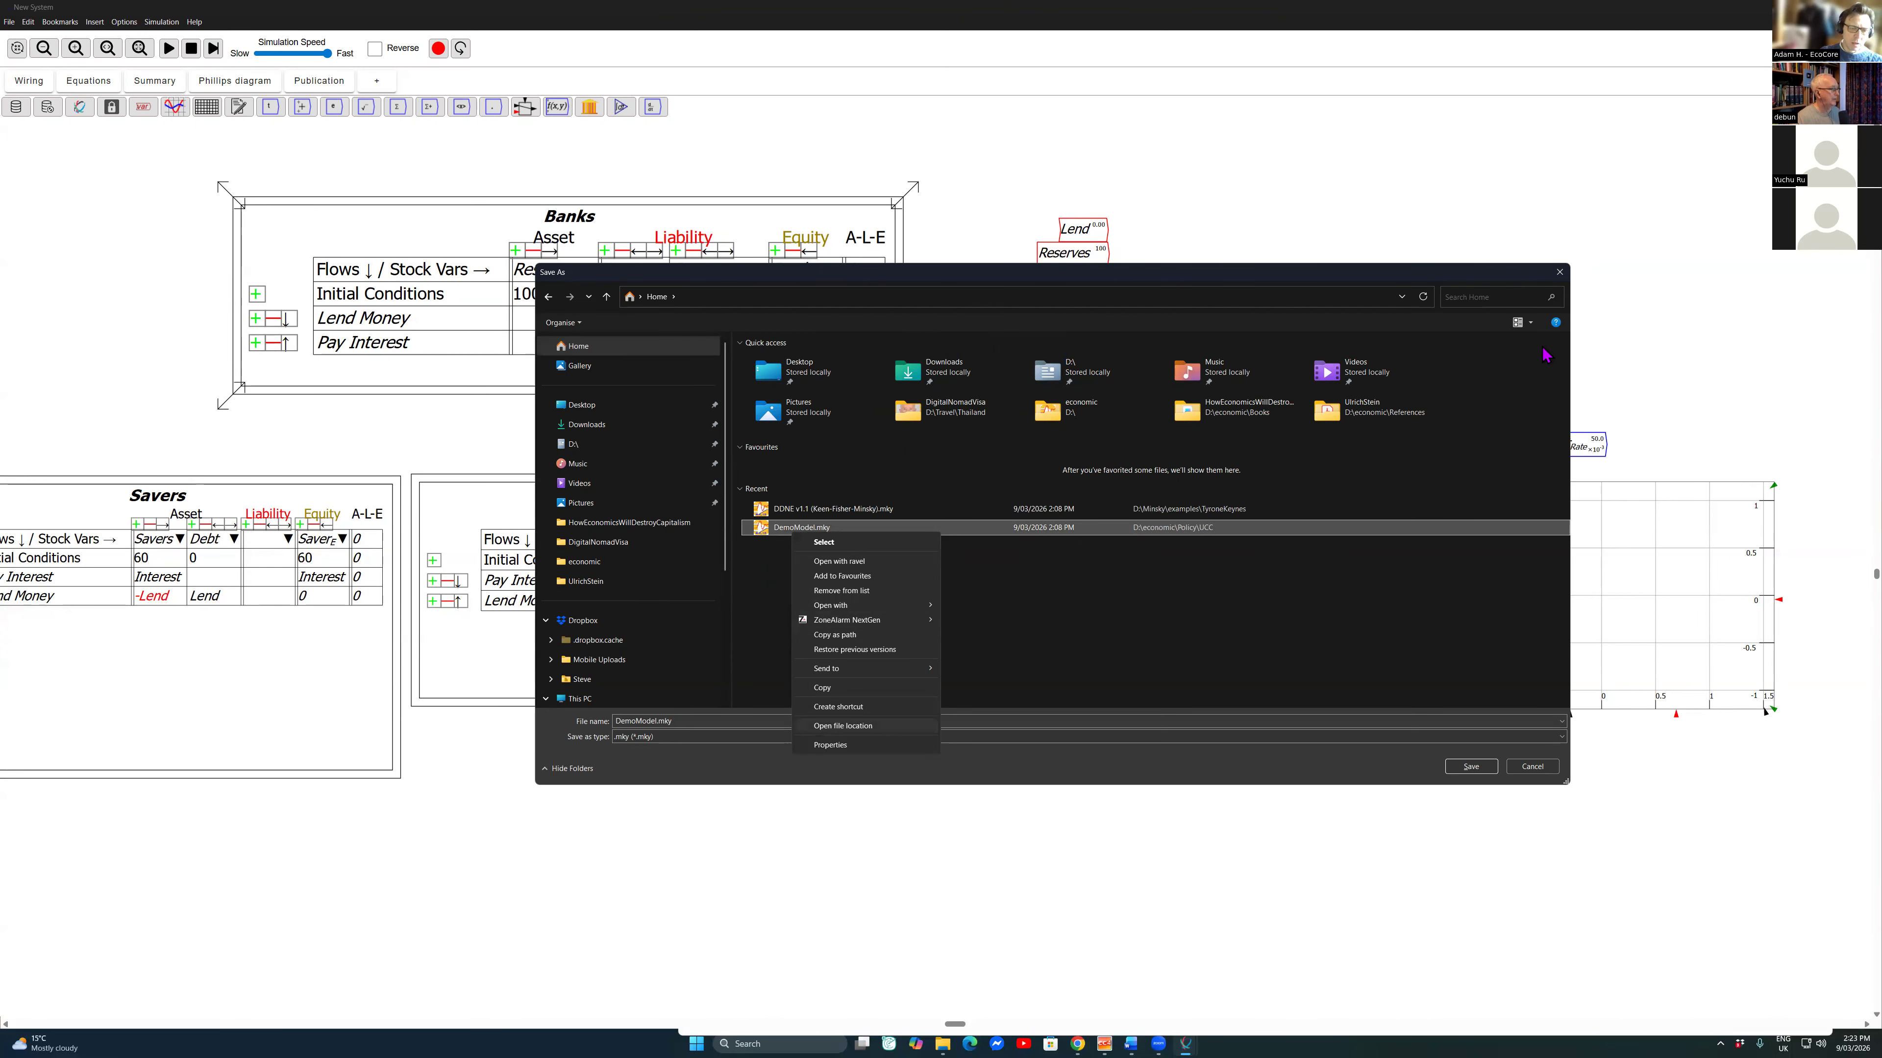
click(843, 726)
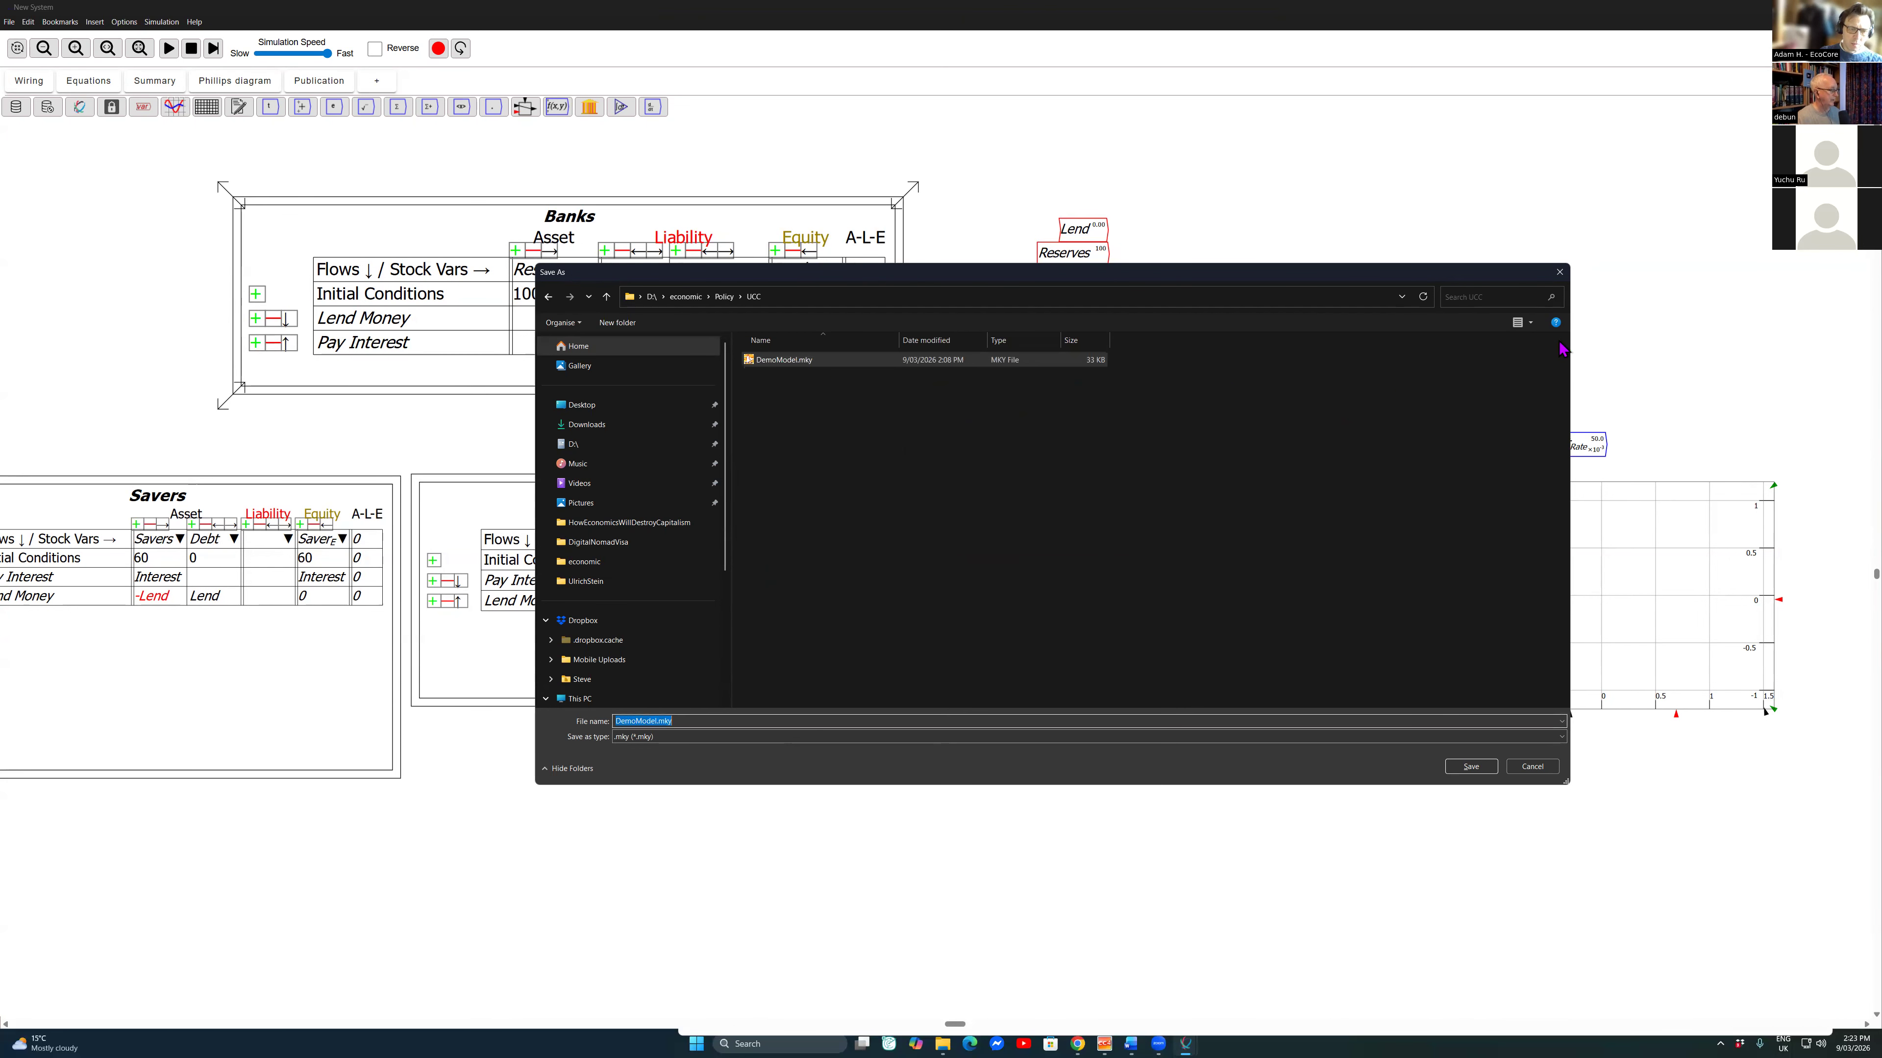
text(LF)
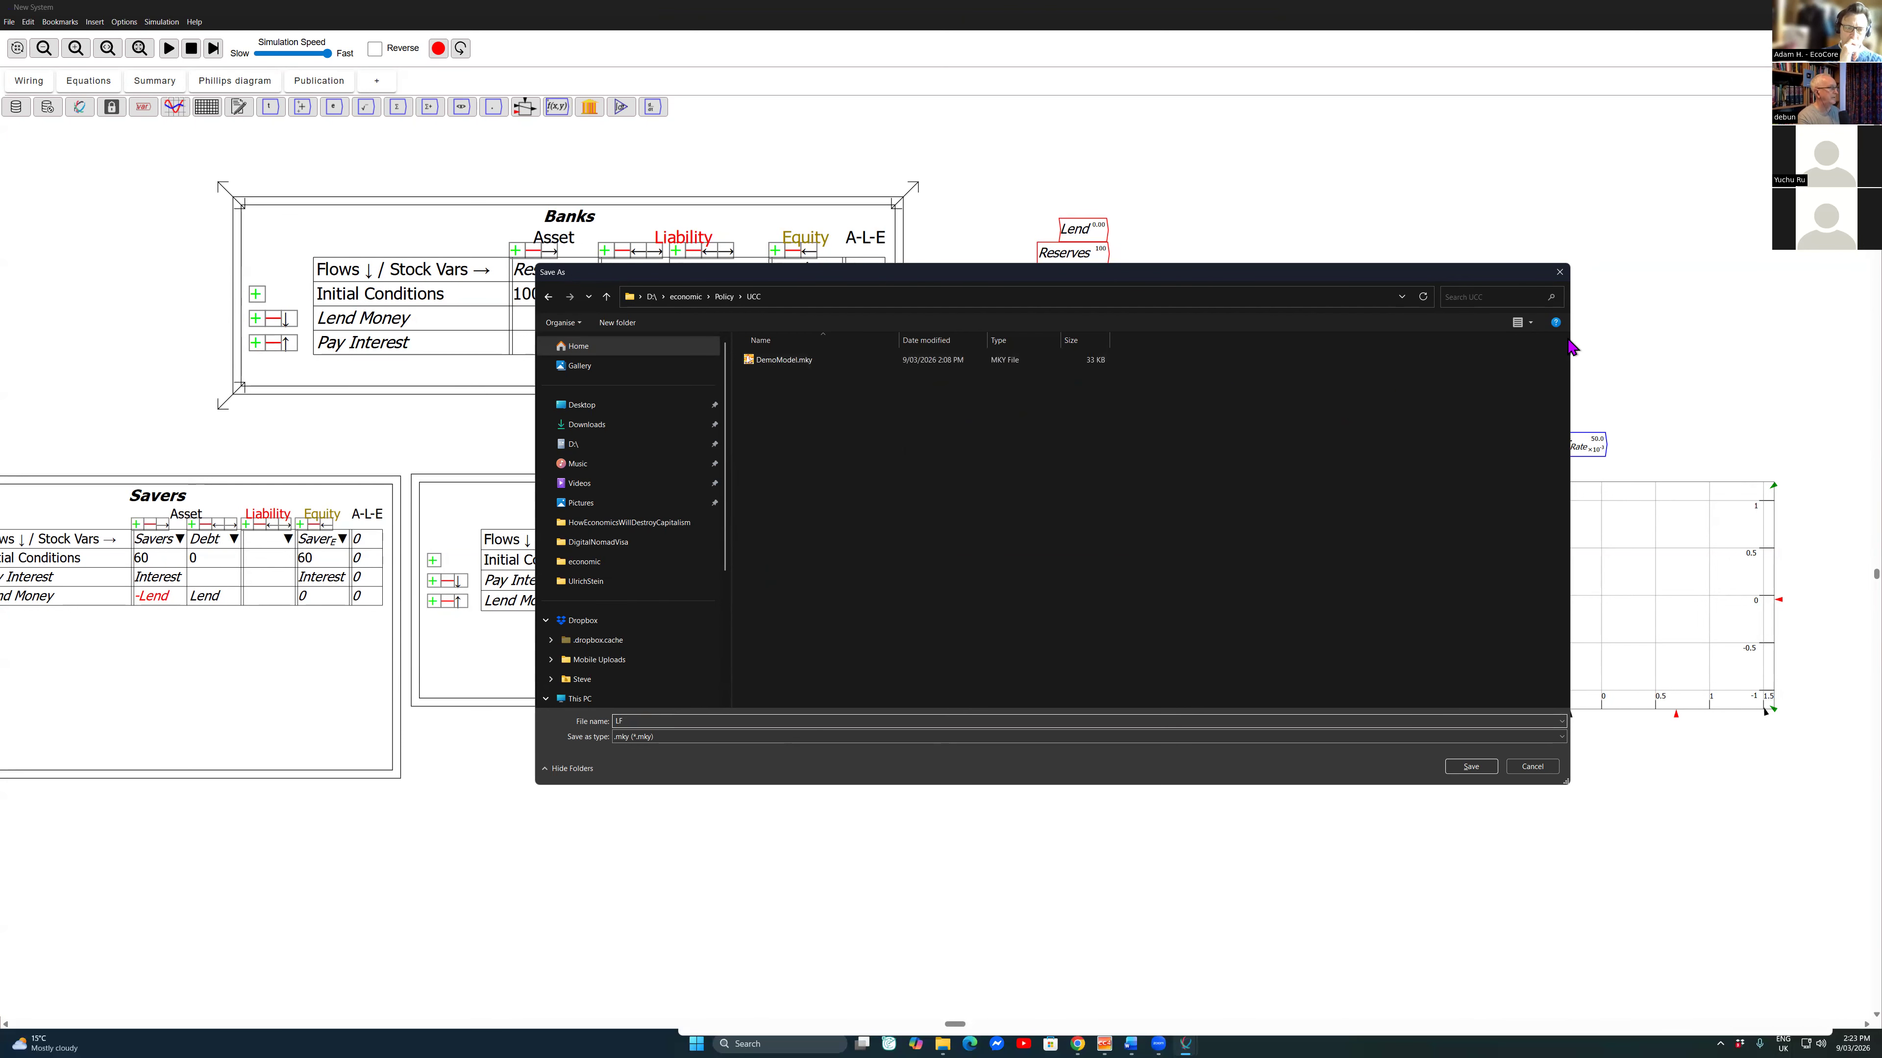
key(Return)
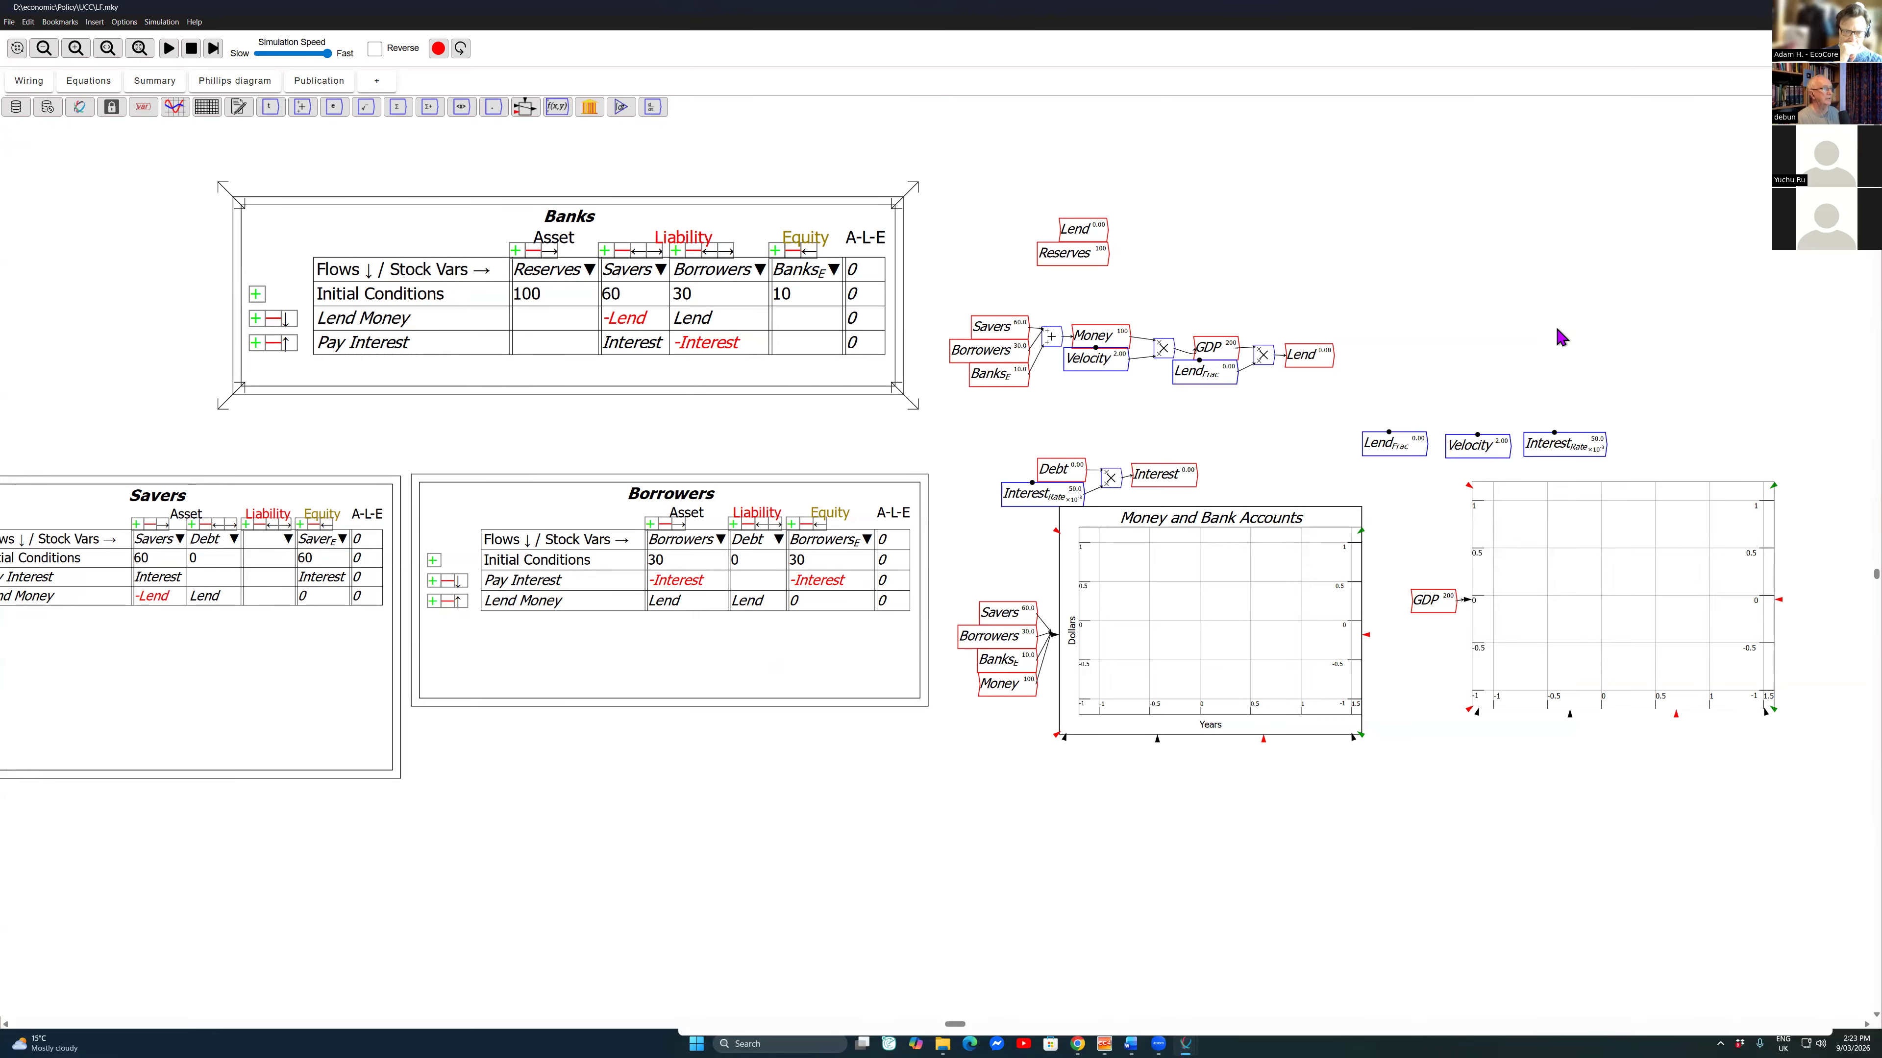
Step: Paste copies of Debt and GDP, one above the other, below the Money and Bank Accounts plot
key(space)
drag(1047, 432, 1053, 462)
key(ctrl+c)
key(ctrl+v)
click(949, 778)
drag(1195, 297, 1236, 352)
key(ctrl+c)
key(ctrl+v)
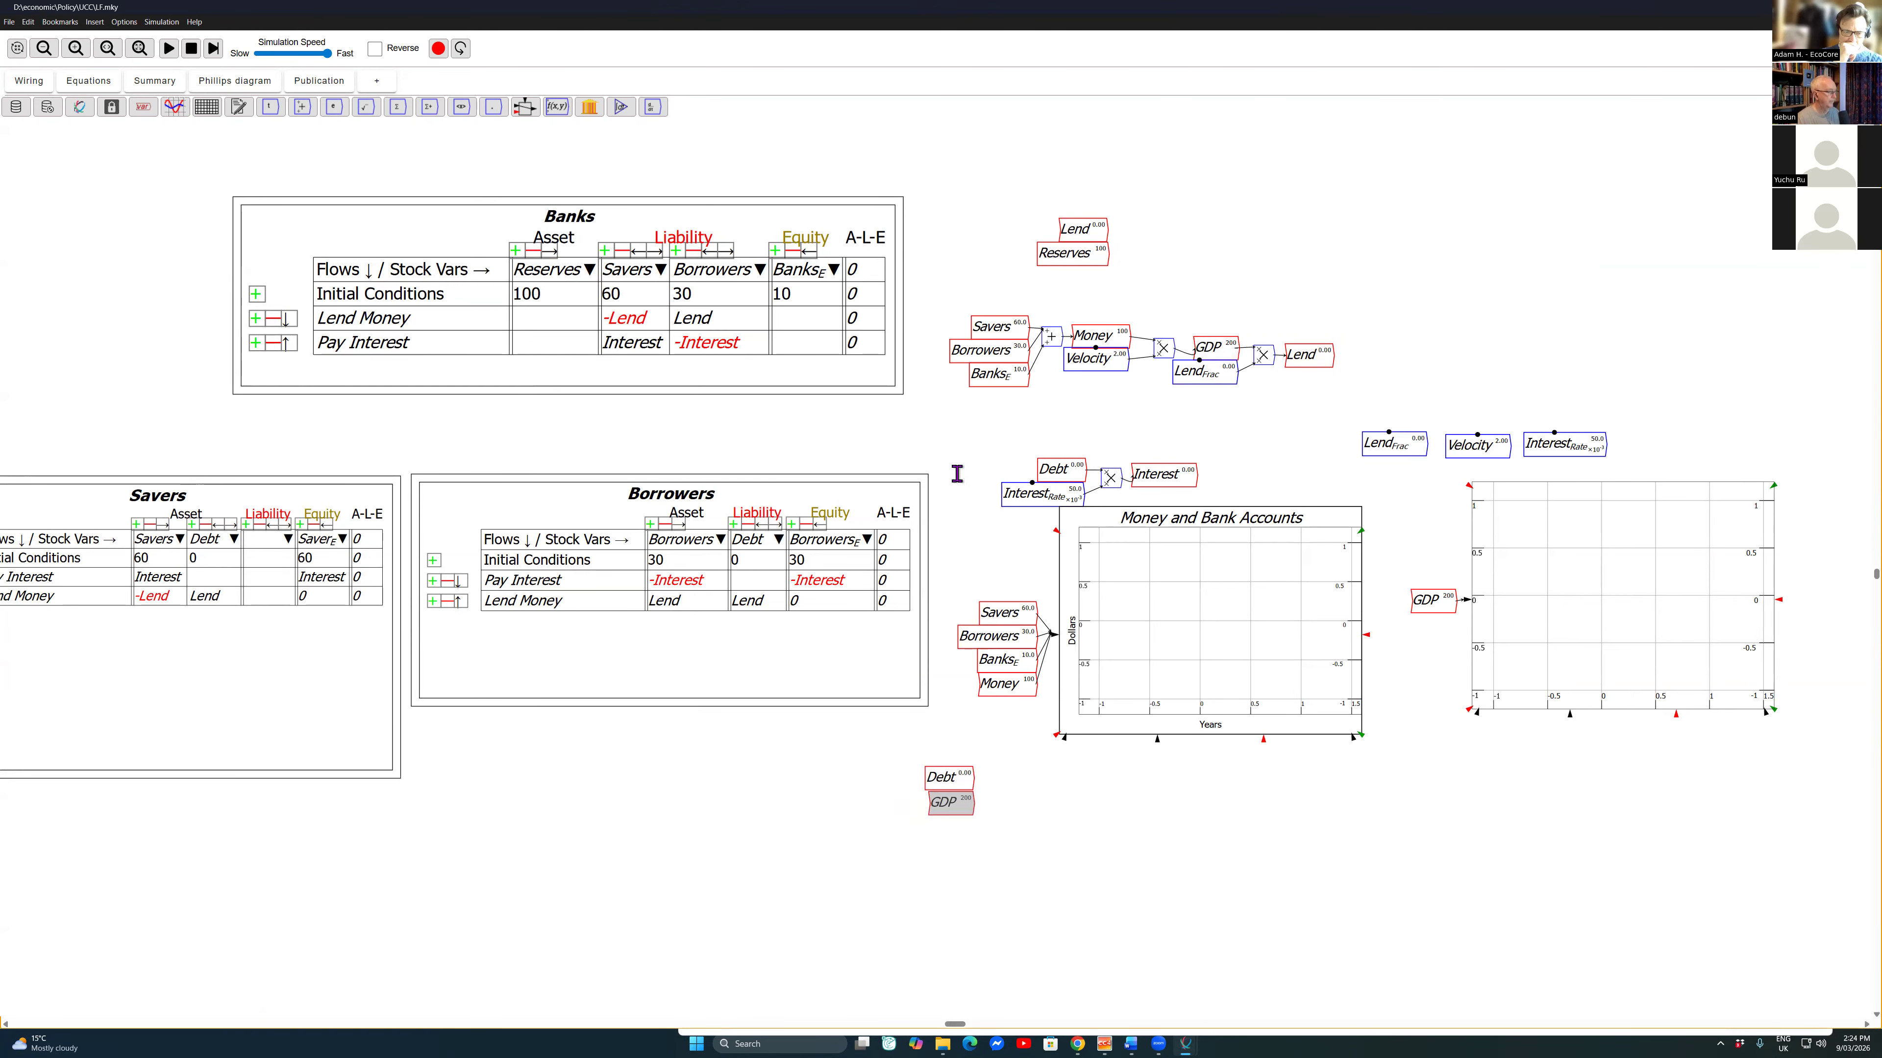
Step: Add divide and percent blocks beside the copies, wire Debt and GDP into the division, and feed the ratio to percent
key(slash)
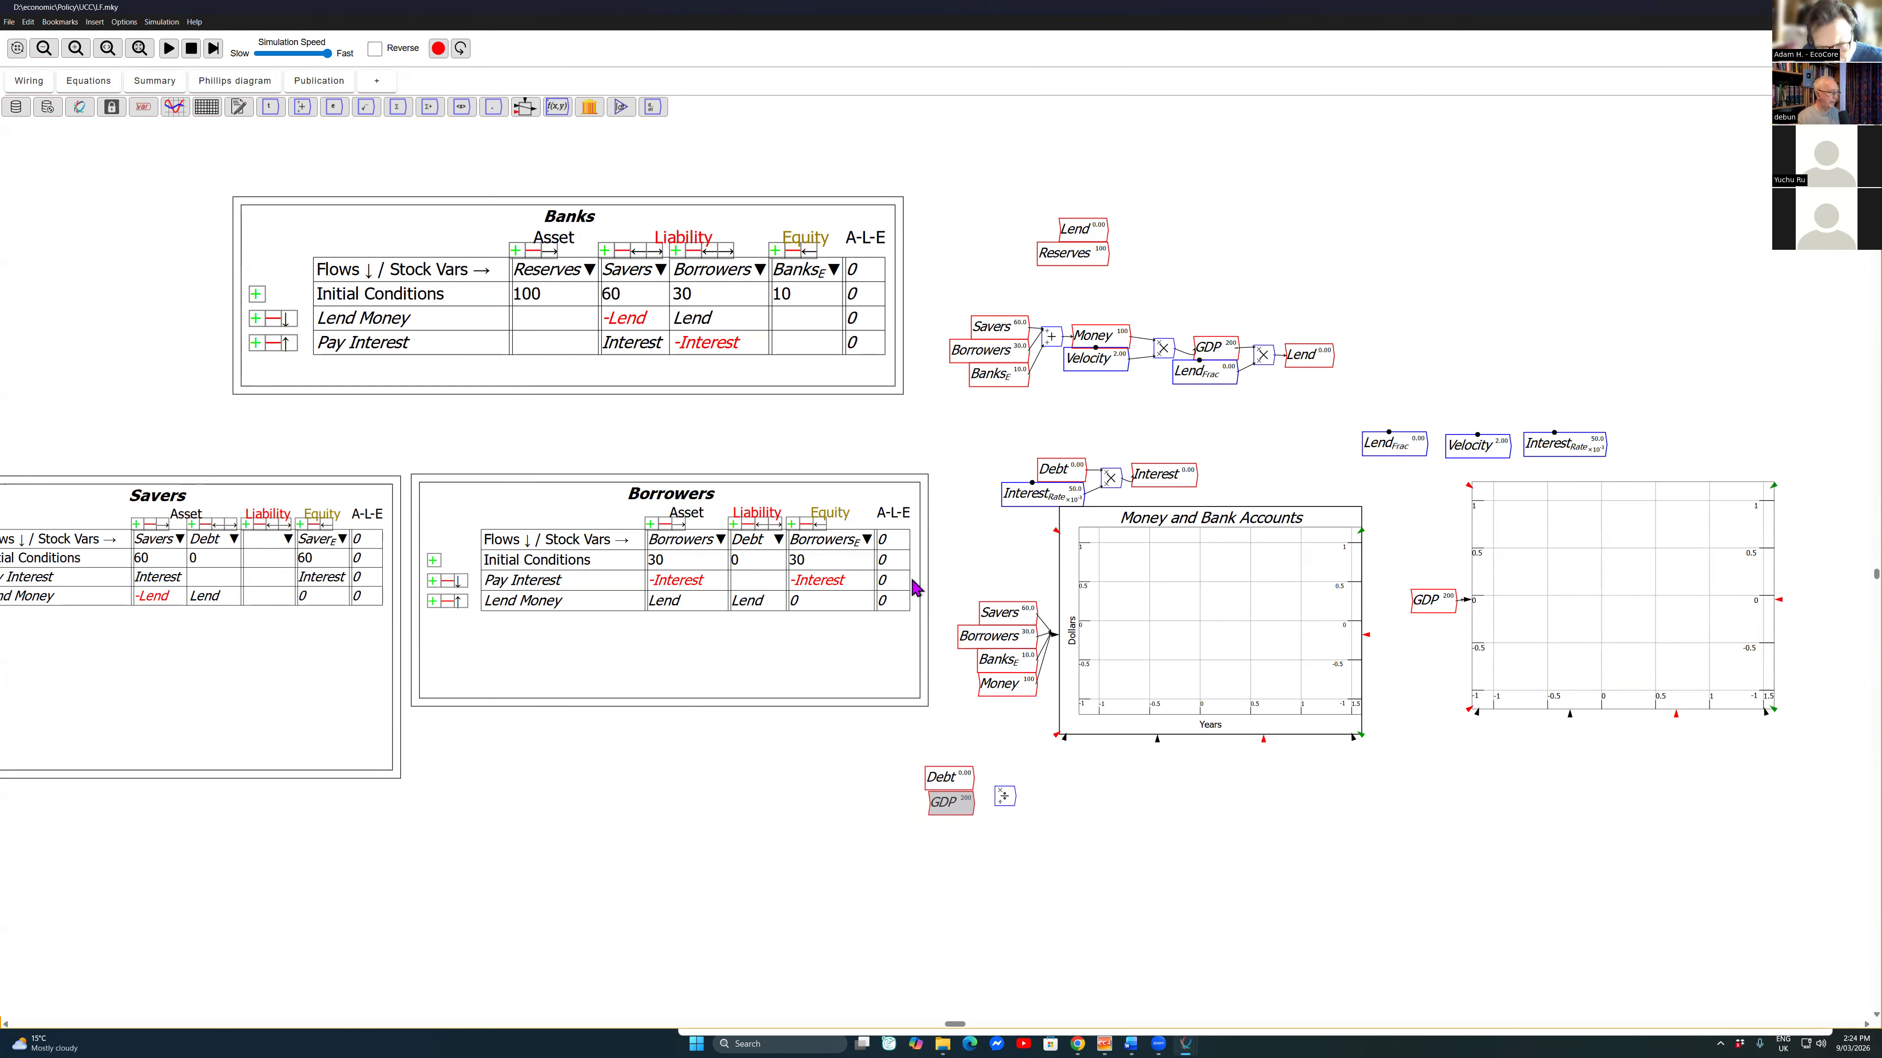
key(percent)
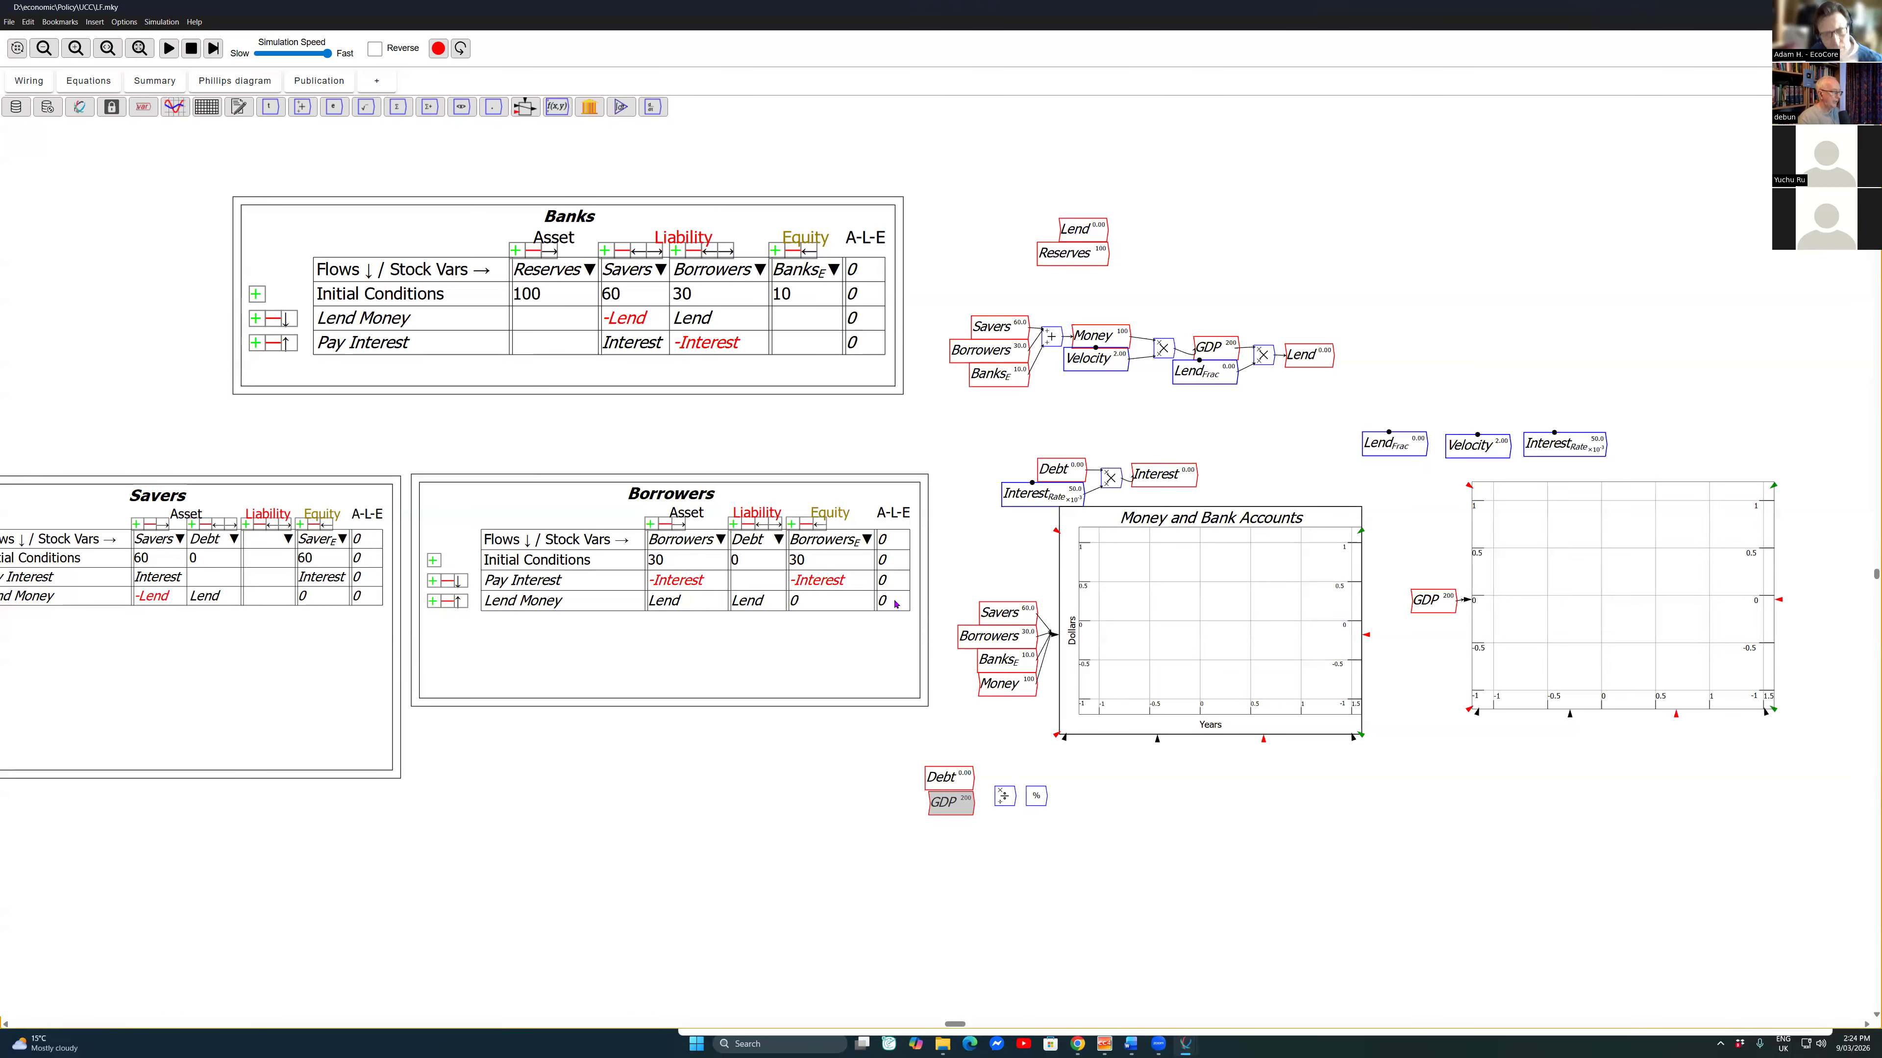
drag(974, 779, 996, 804)
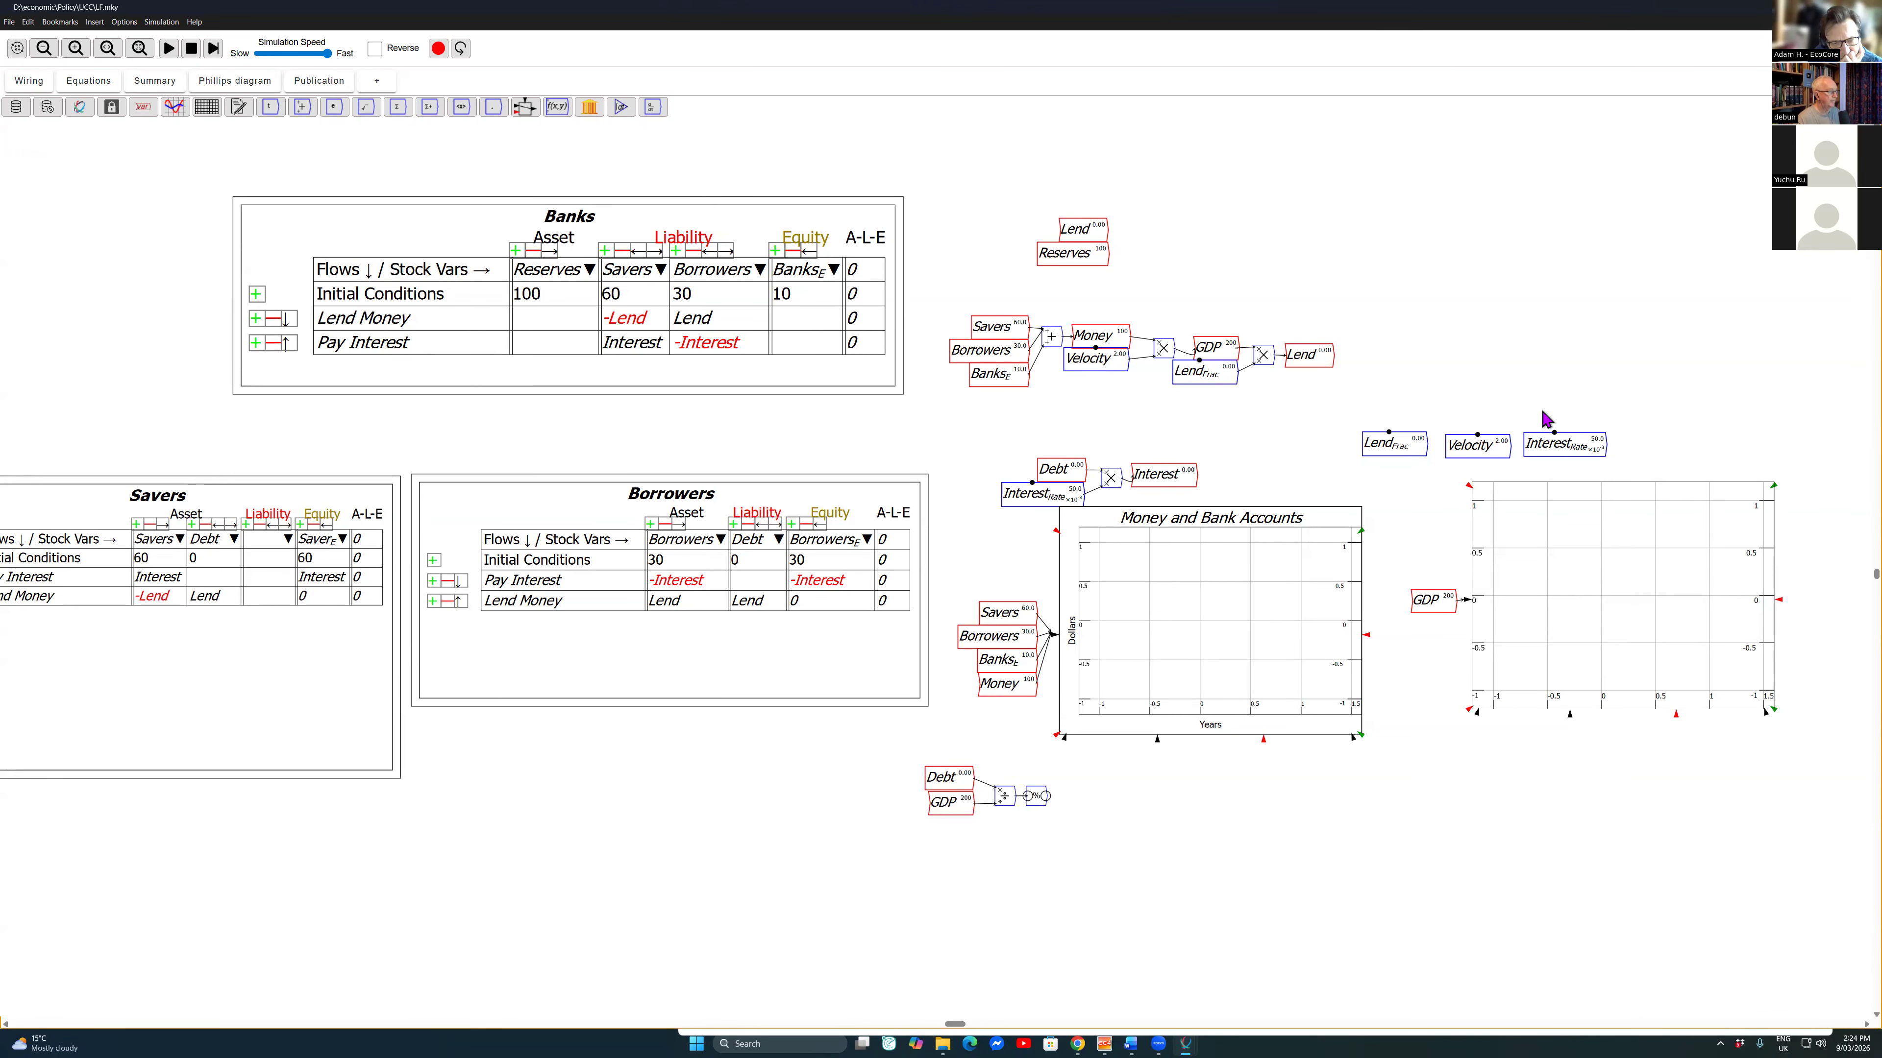
Step: Create a flow variable named d_r^{Private} and place it beside the percent block
text(d)
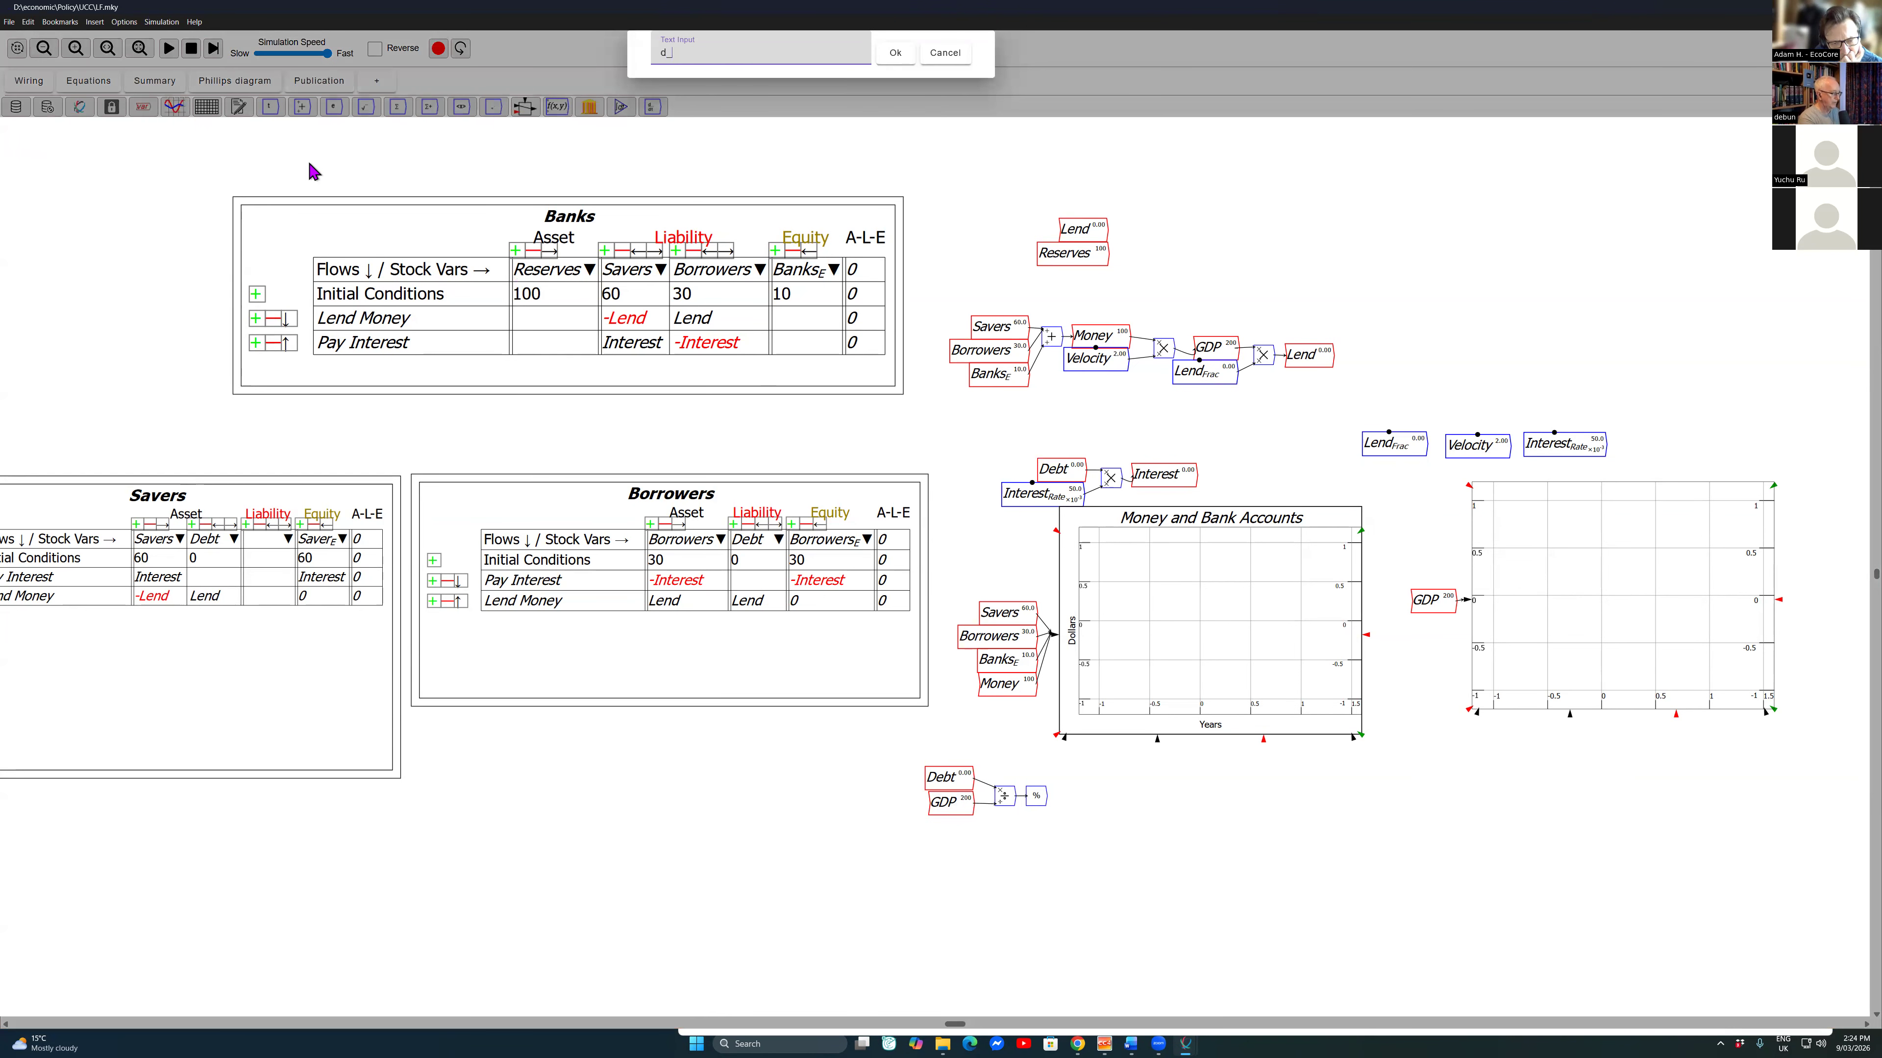
text(_r^{)
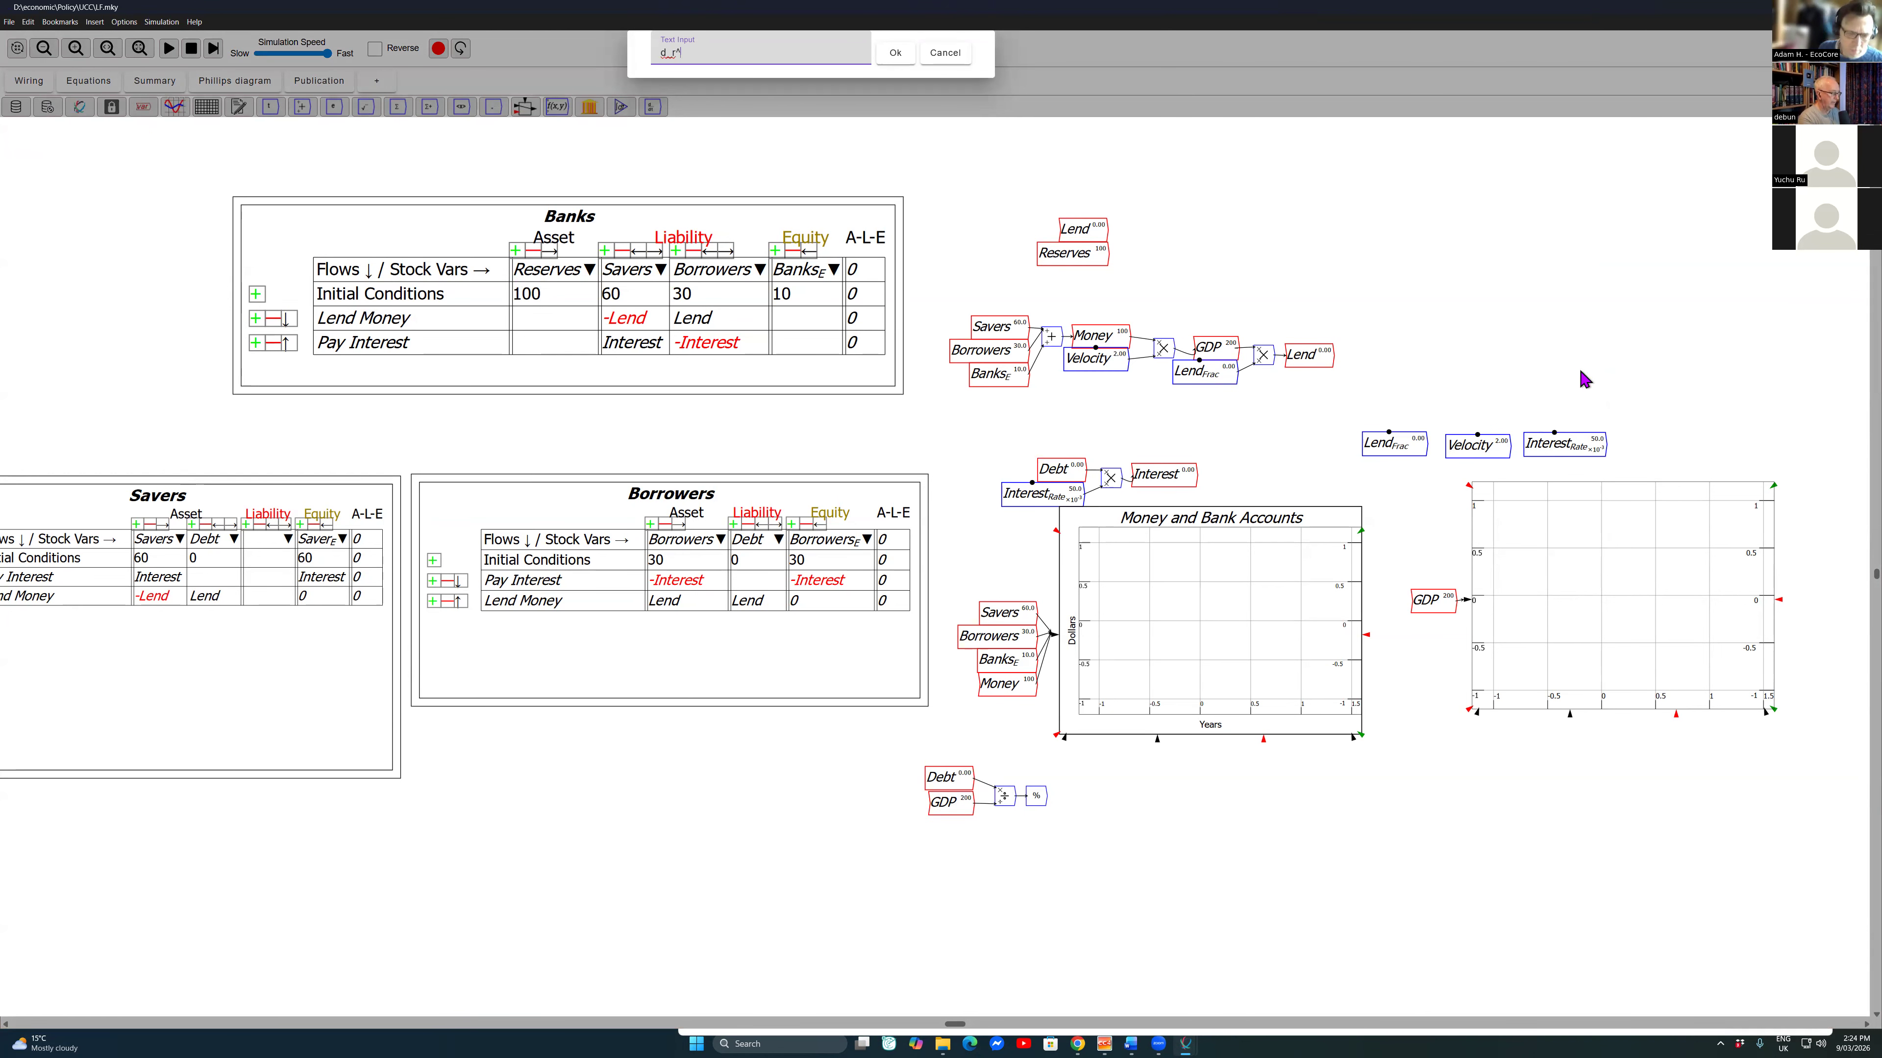
text(Private})
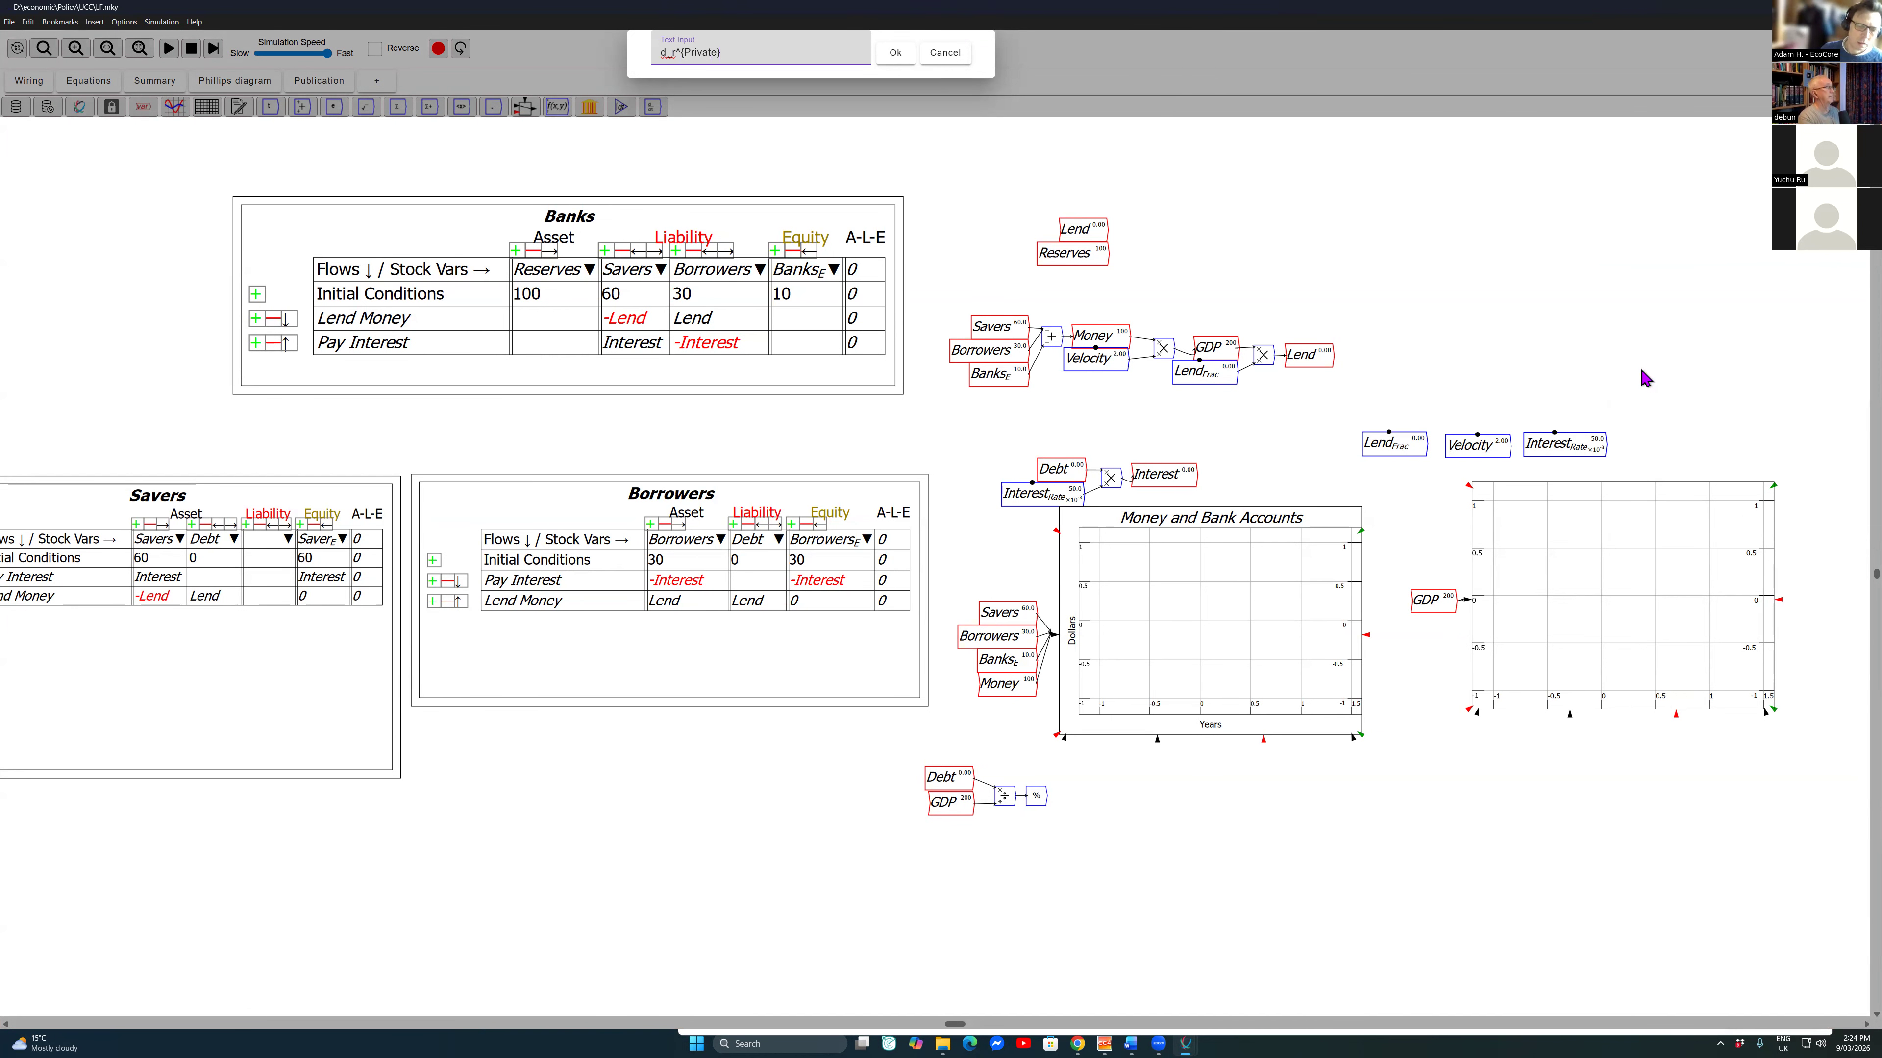
key(Return)
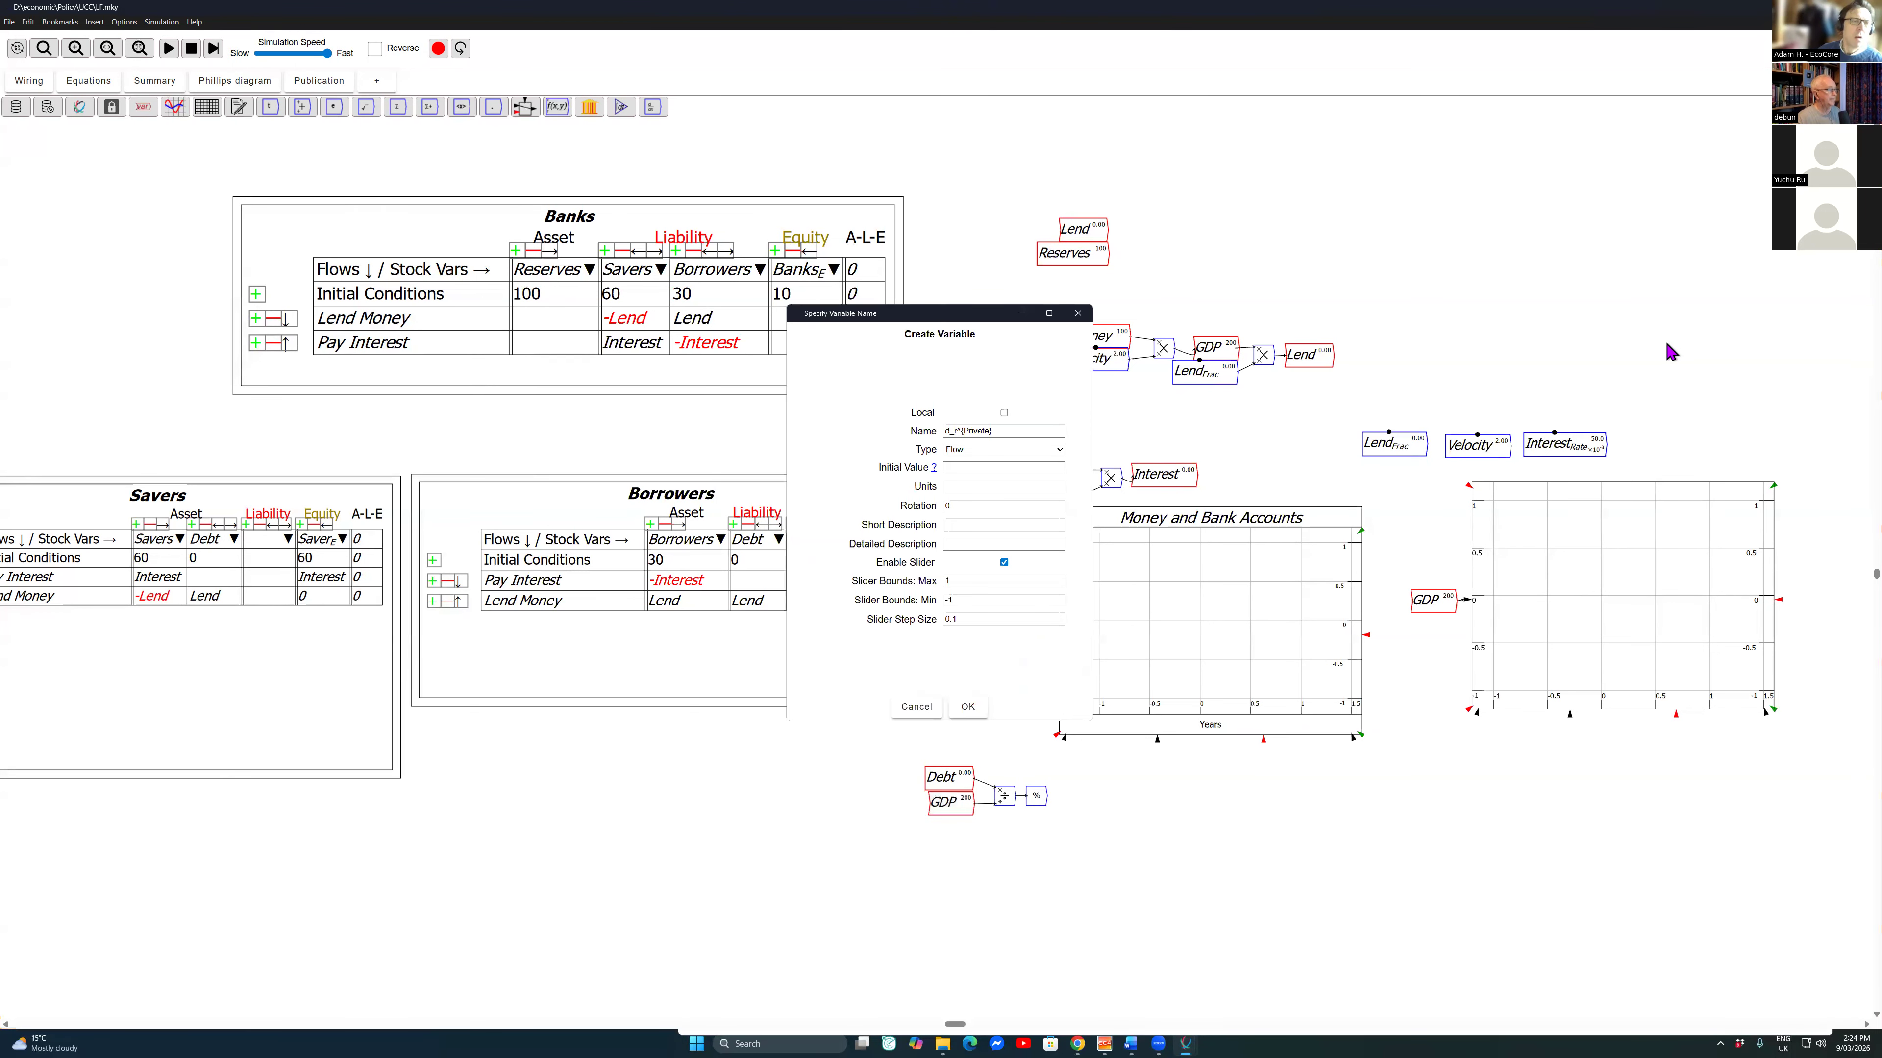
key(Return)
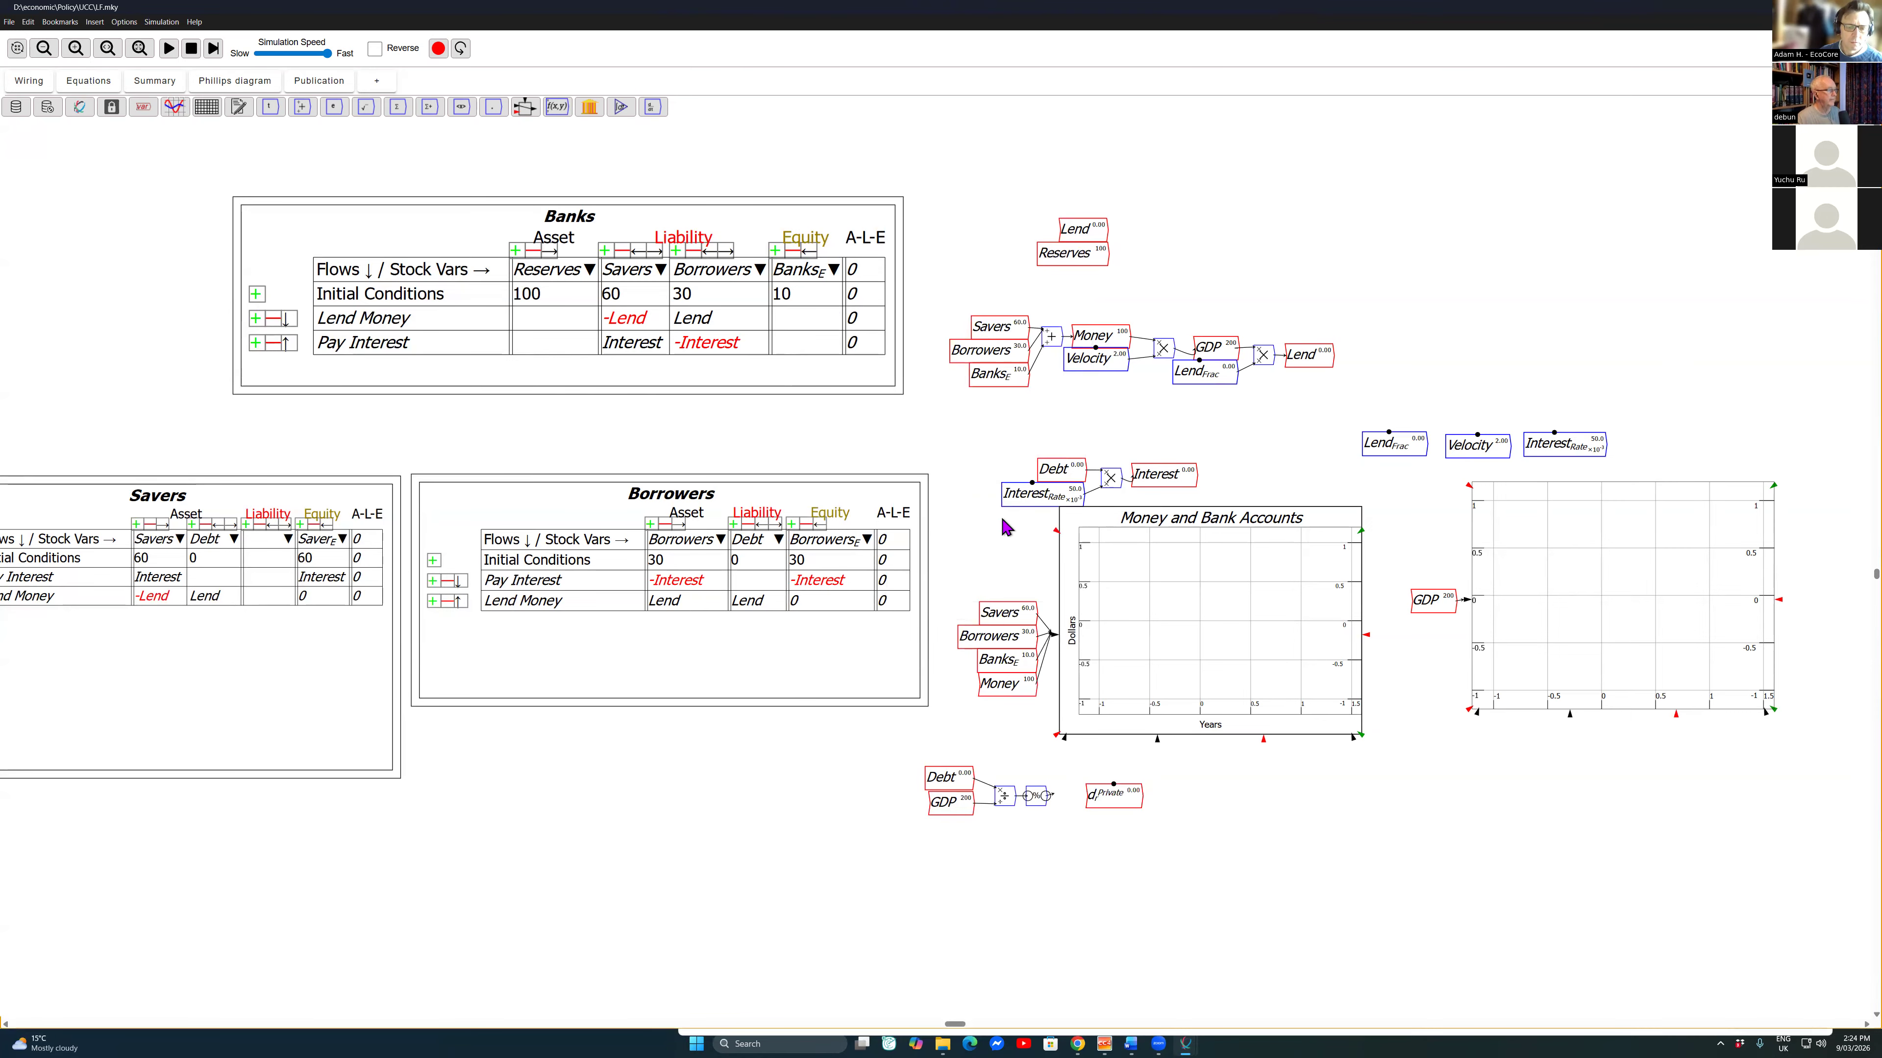
Step: Place a copy of the Money and Bank Accounts plot beneath the original, wire d_r^{Private} into it, and run the simulation
mouse_move(1171, 856)
mouse_down()
mouse_move(844, 768)
mouse_move(771, 785)
mouse_up()
click(1088, 537)
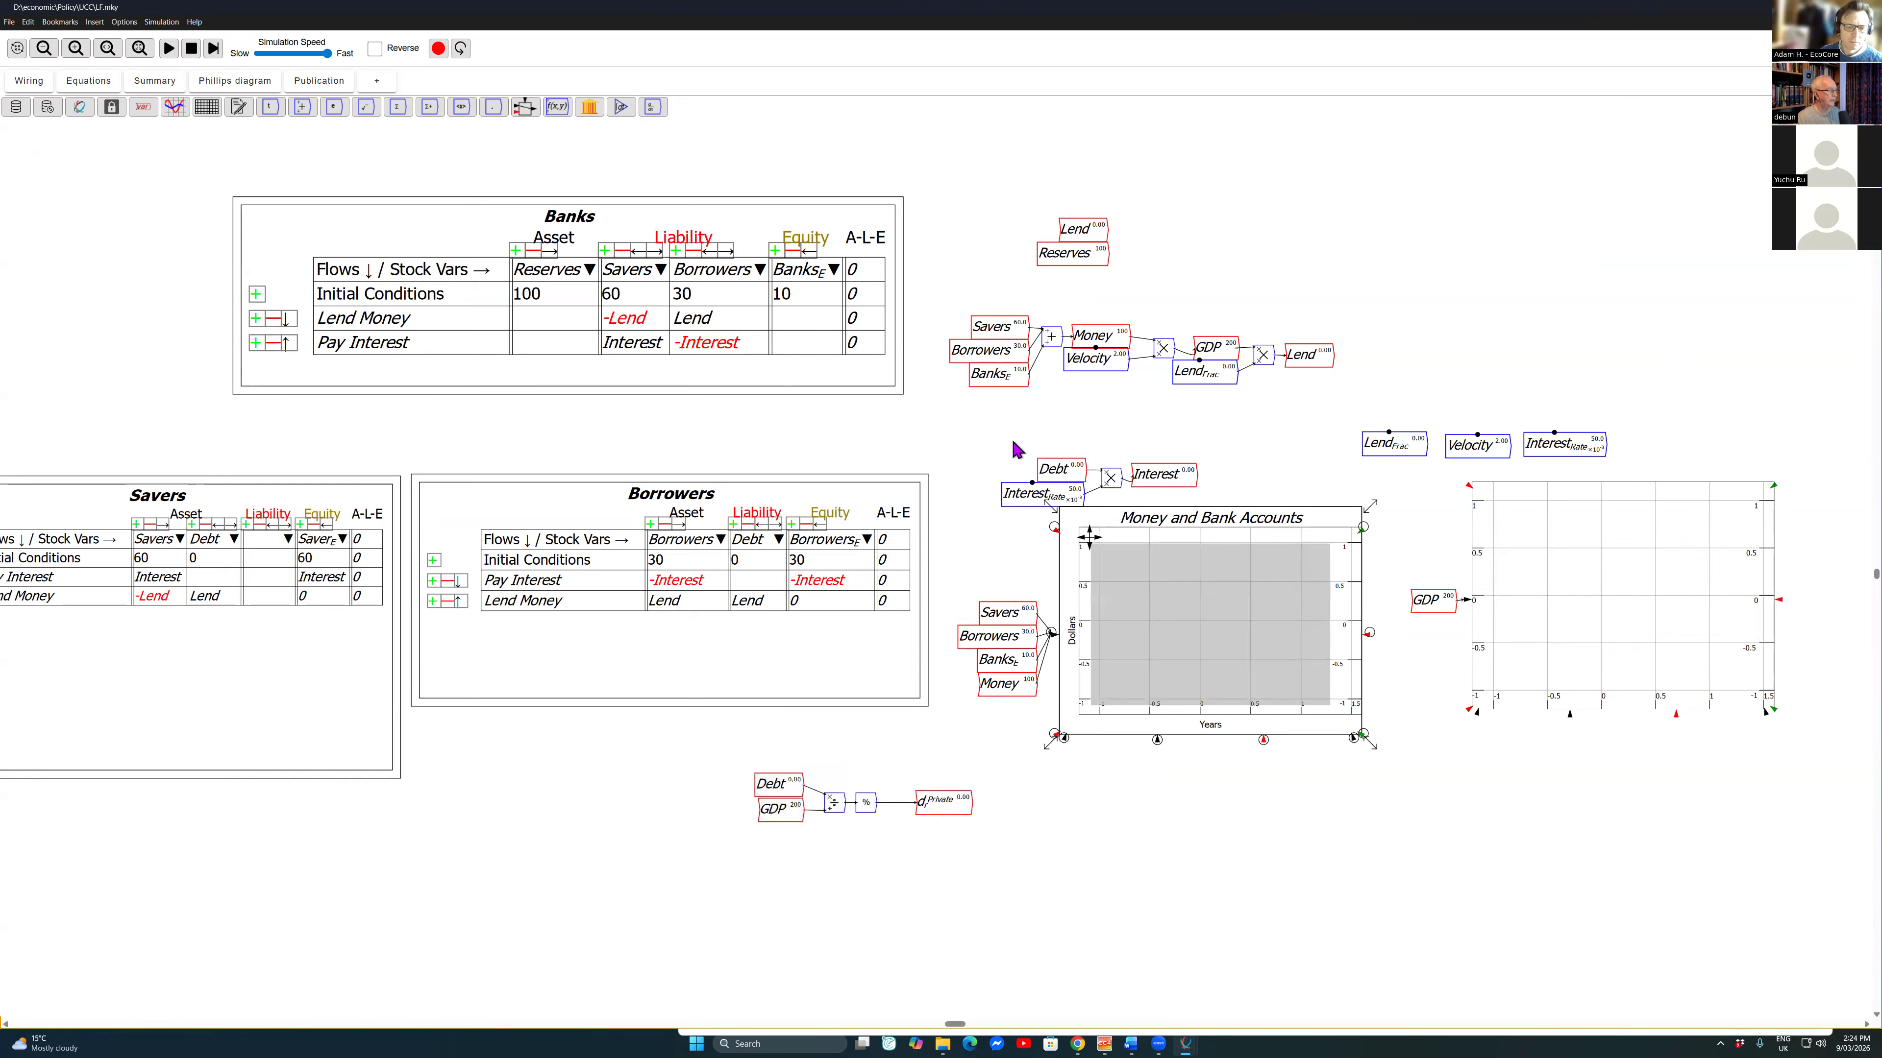
key(ctrl+c)
key(ctrl+v)
click(1210, 856)
drag(971, 802, 1052, 869)
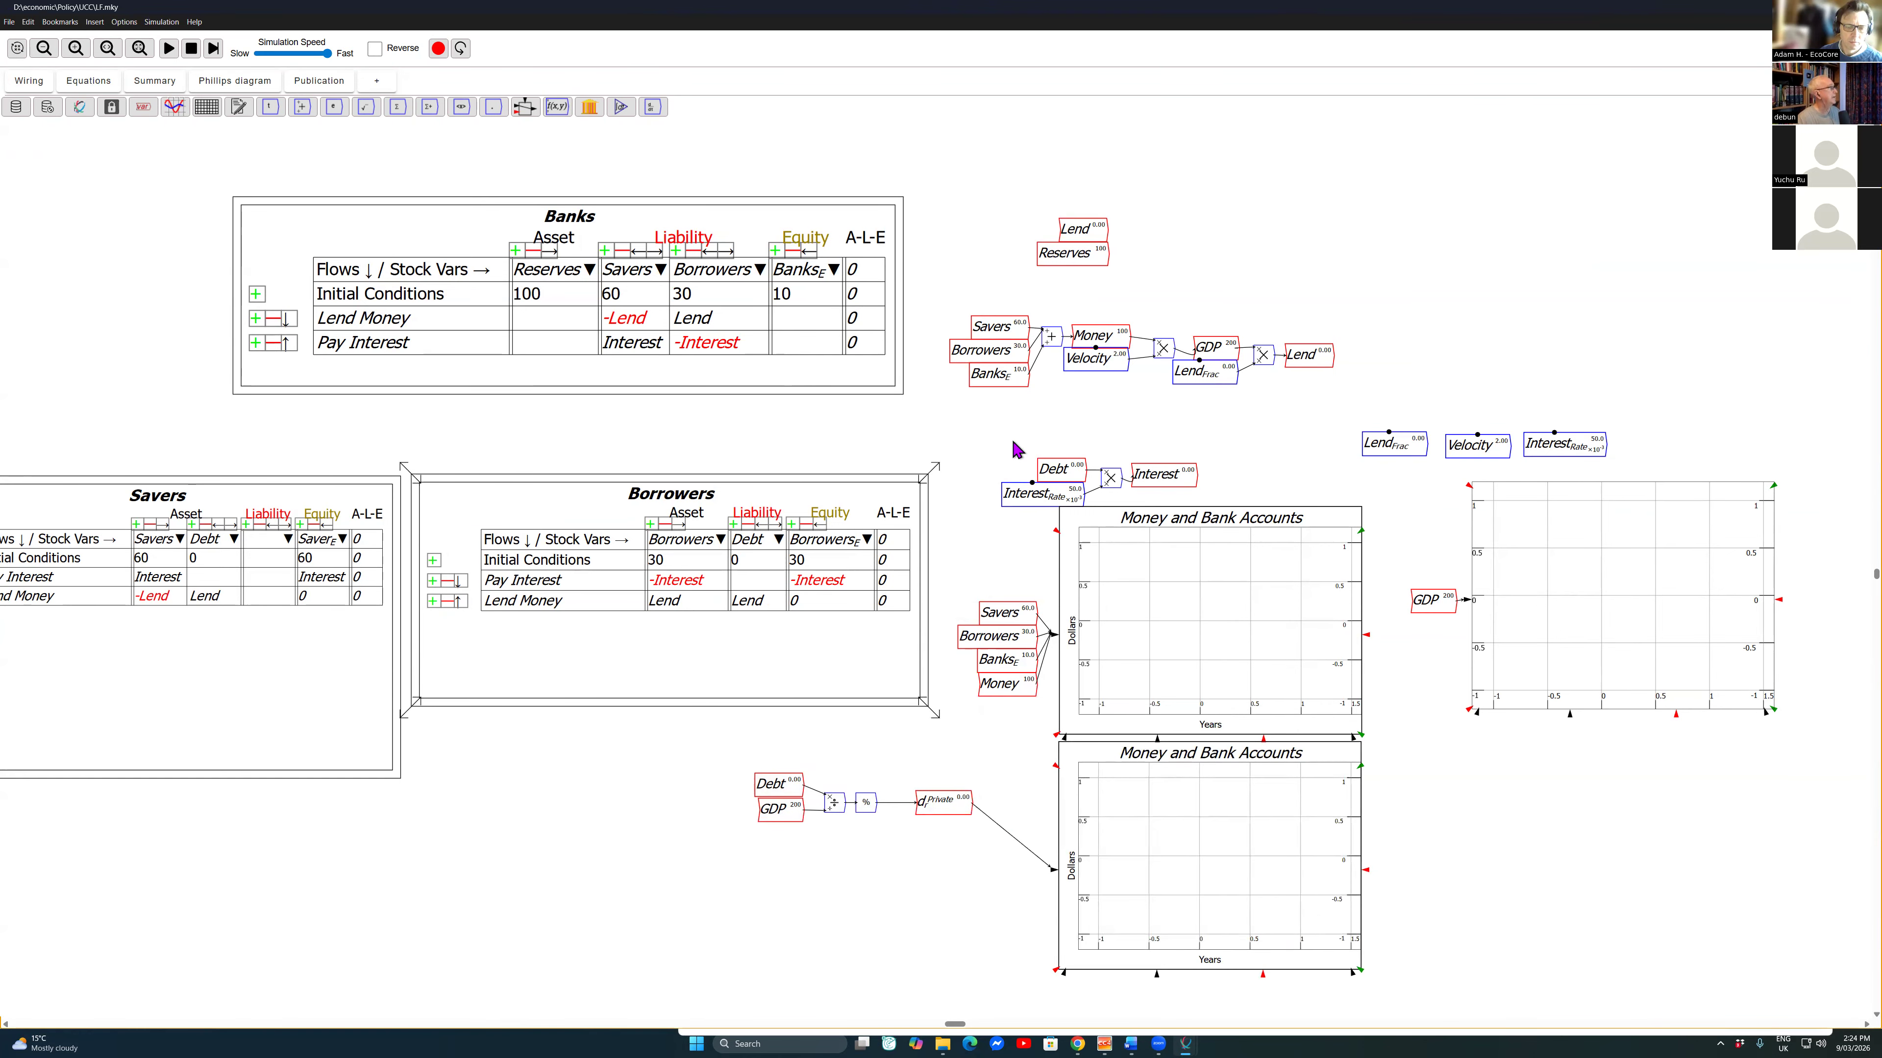
click(169, 48)
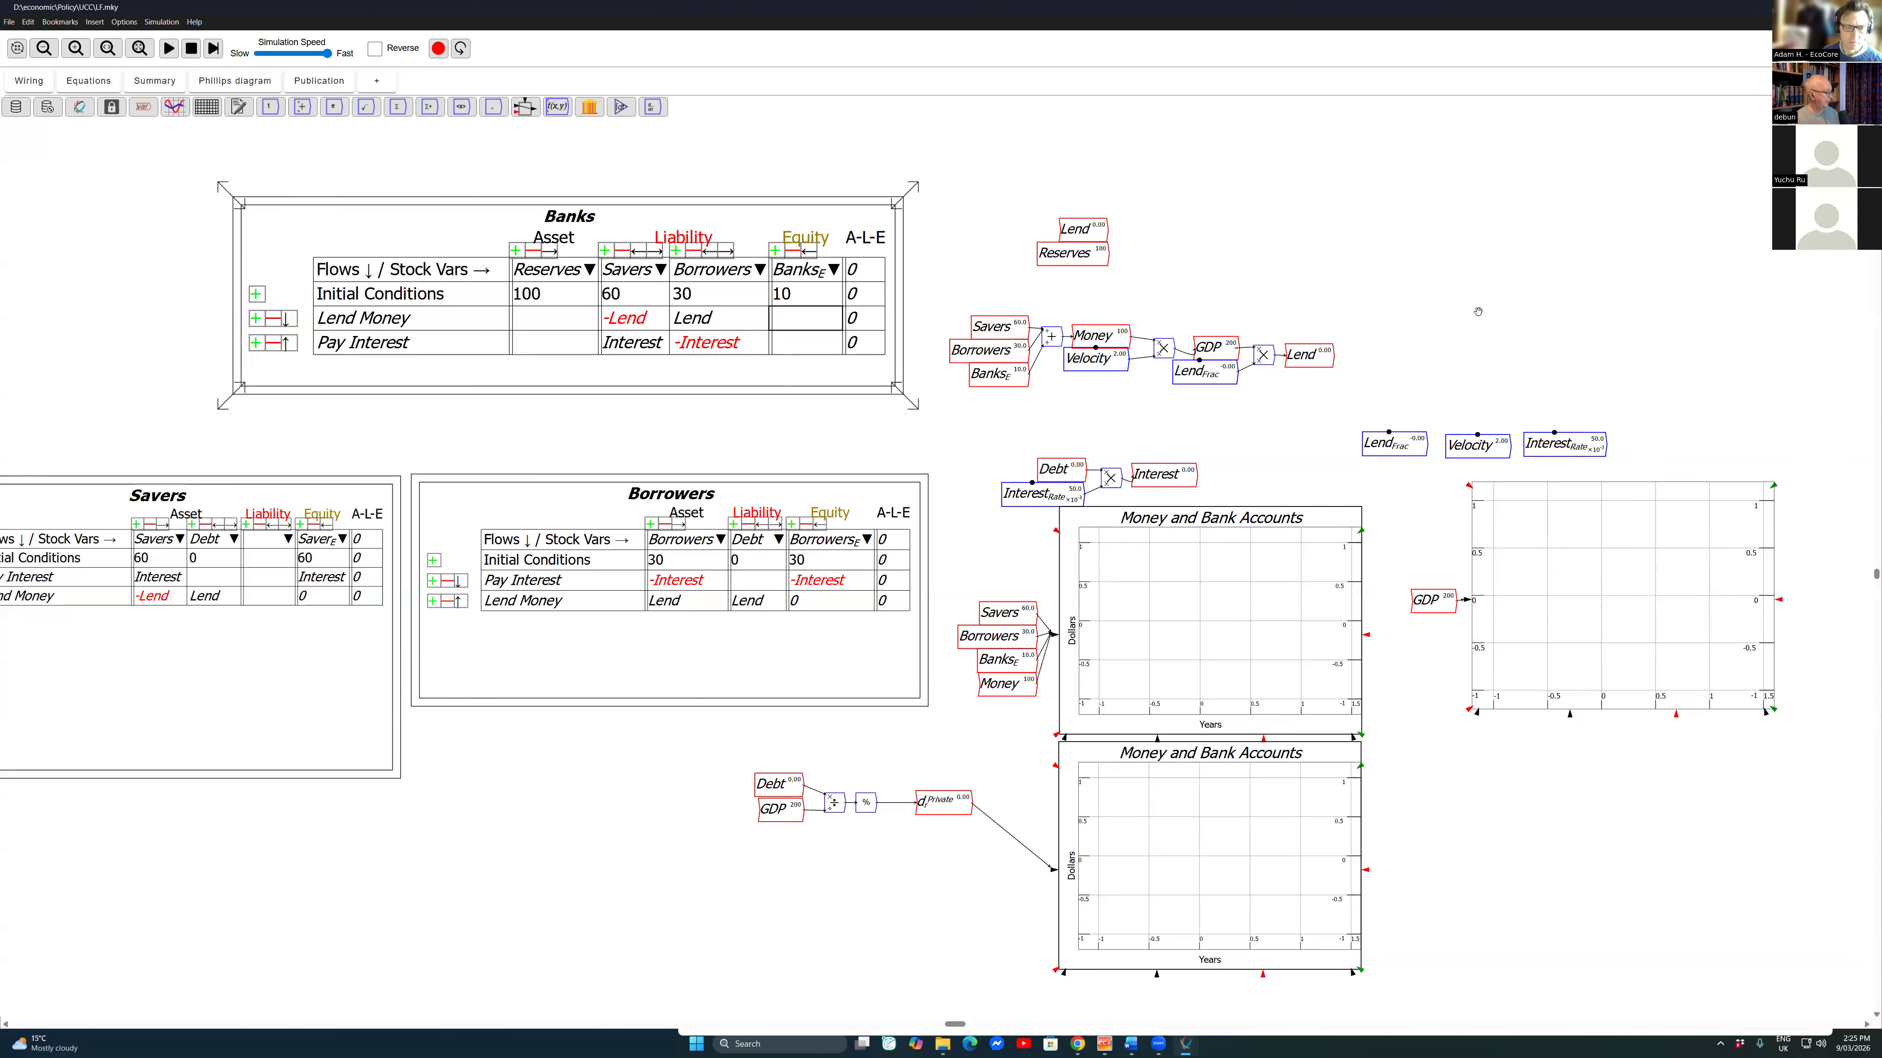
Step: Remove the Debt asset column and the Lend Money row from the Savers table
drag(1119, 378, 1339, 354)
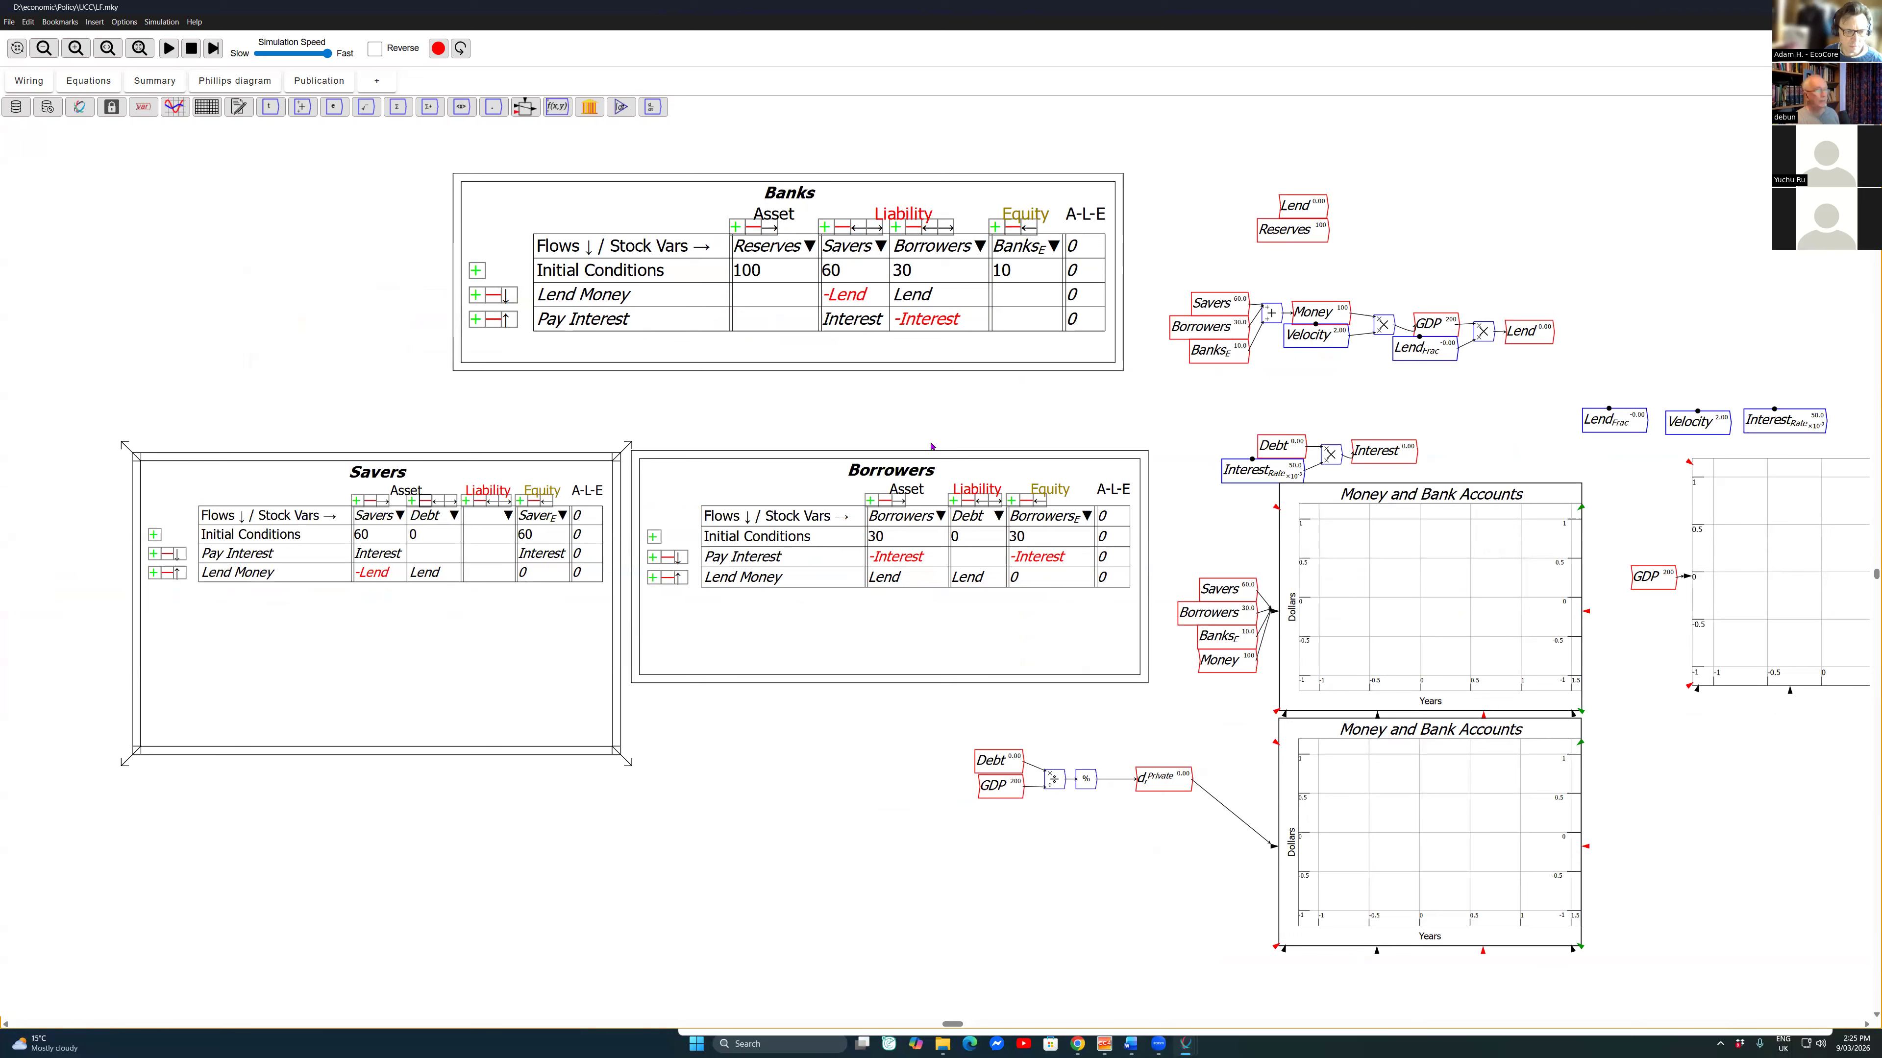
scroll(931, 447, up, 1)
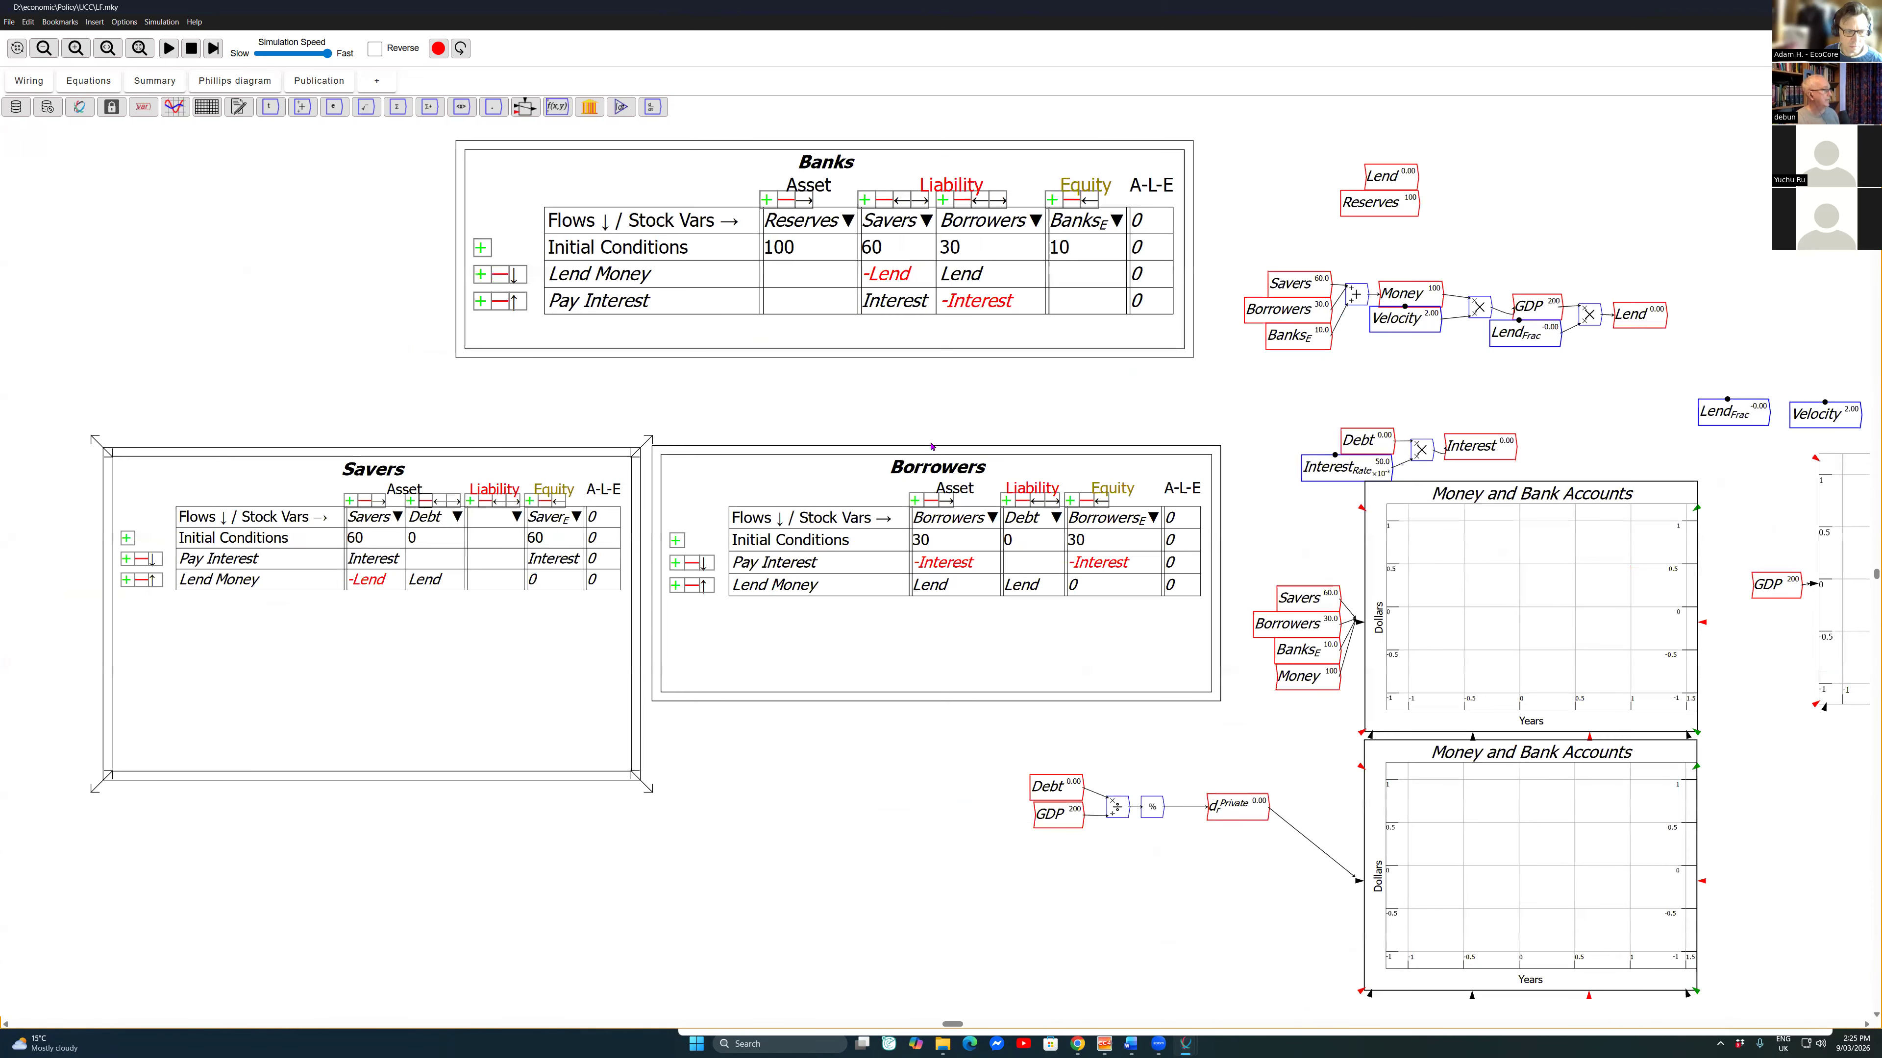
scroll(931, 446, up, 3)
scroll(931, 446, down, 3)
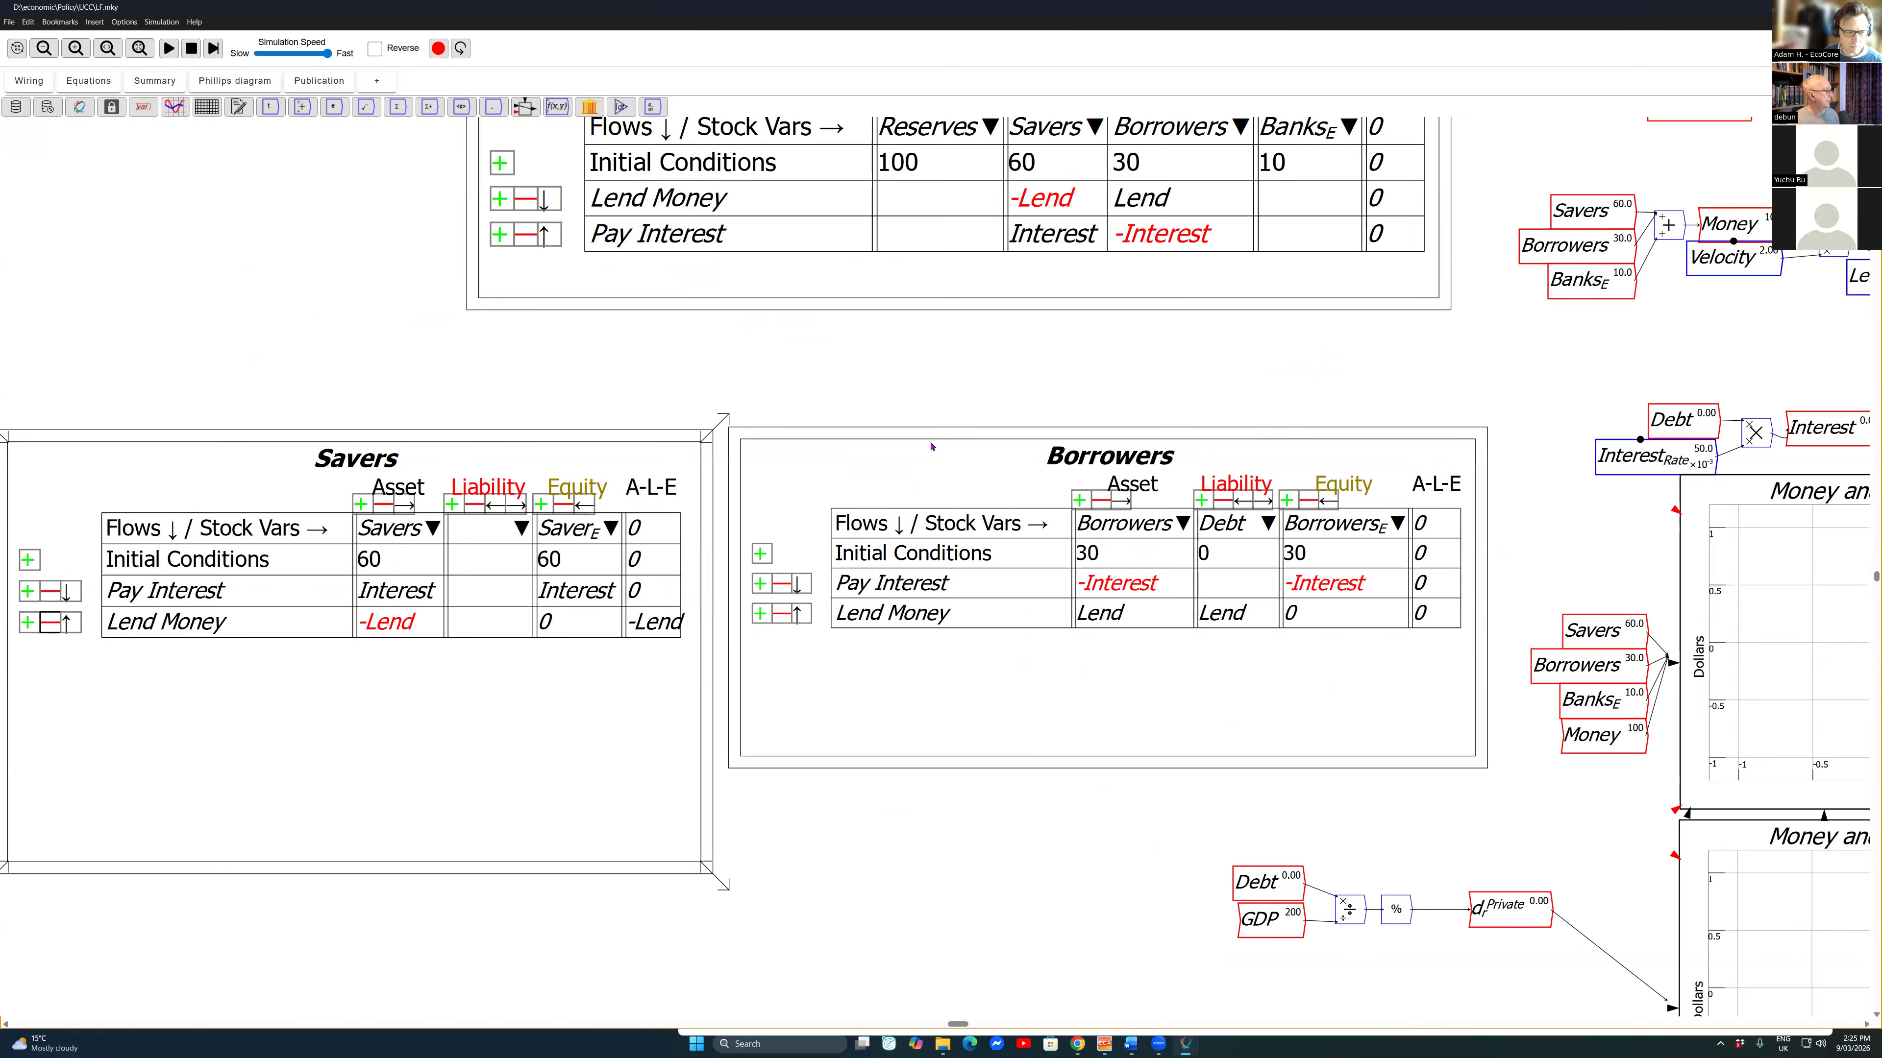
click(50, 623)
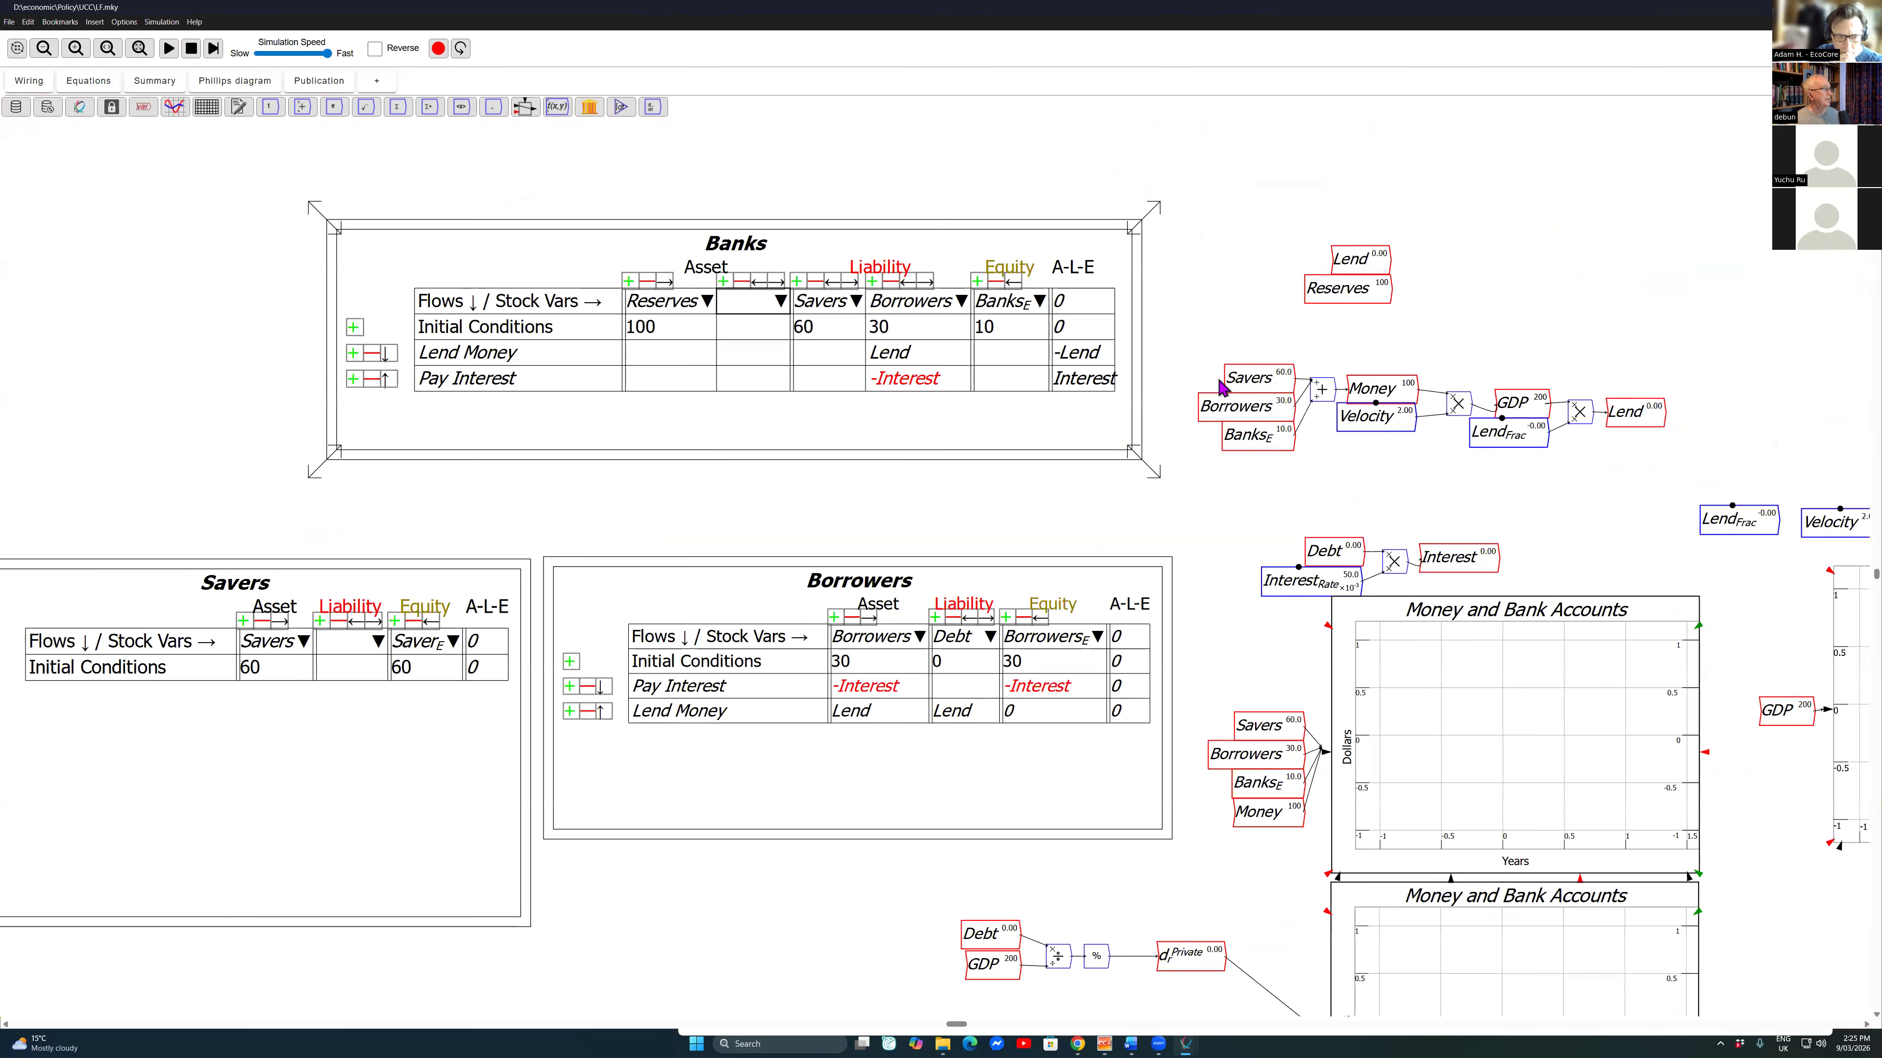
Step: Assign Debt to the blank asset column in the Banks table and balance the Pay Interest row through bank equity
click(780, 300)
click(798, 313)
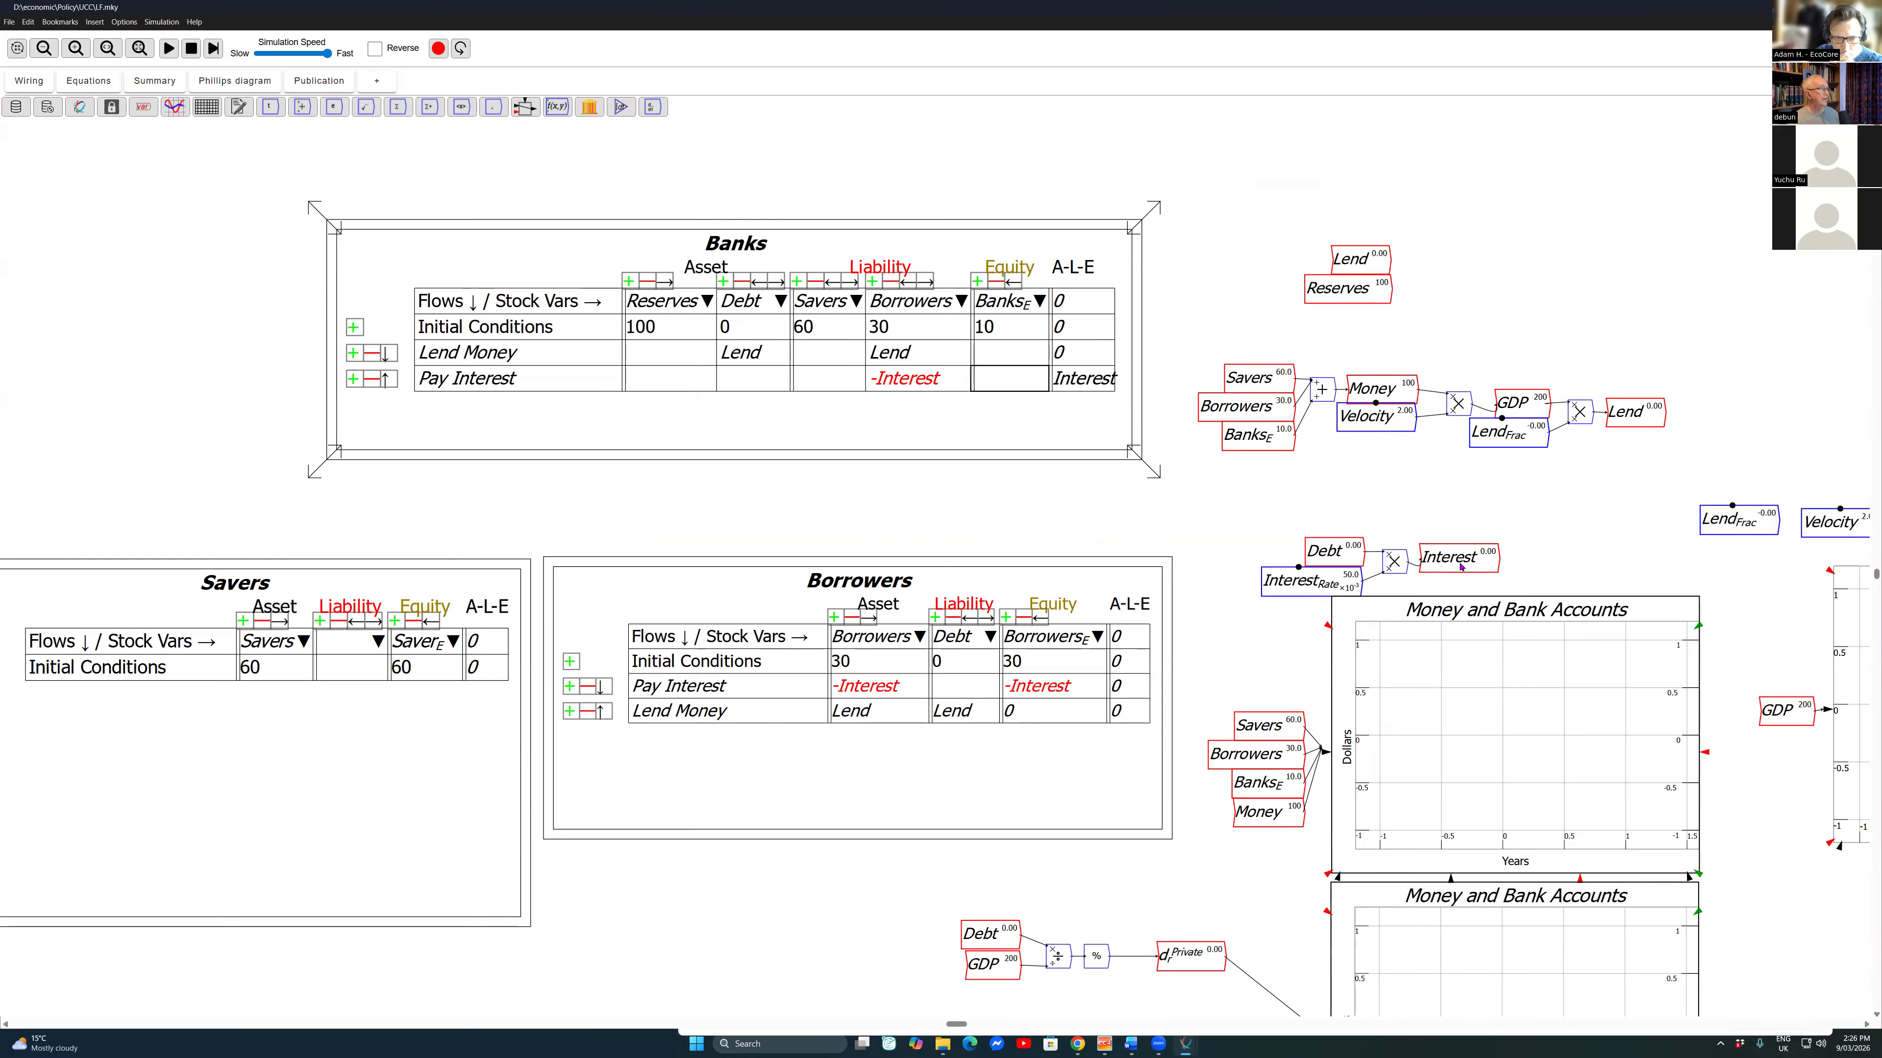
right_click(987, 378)
click(1028, 461)
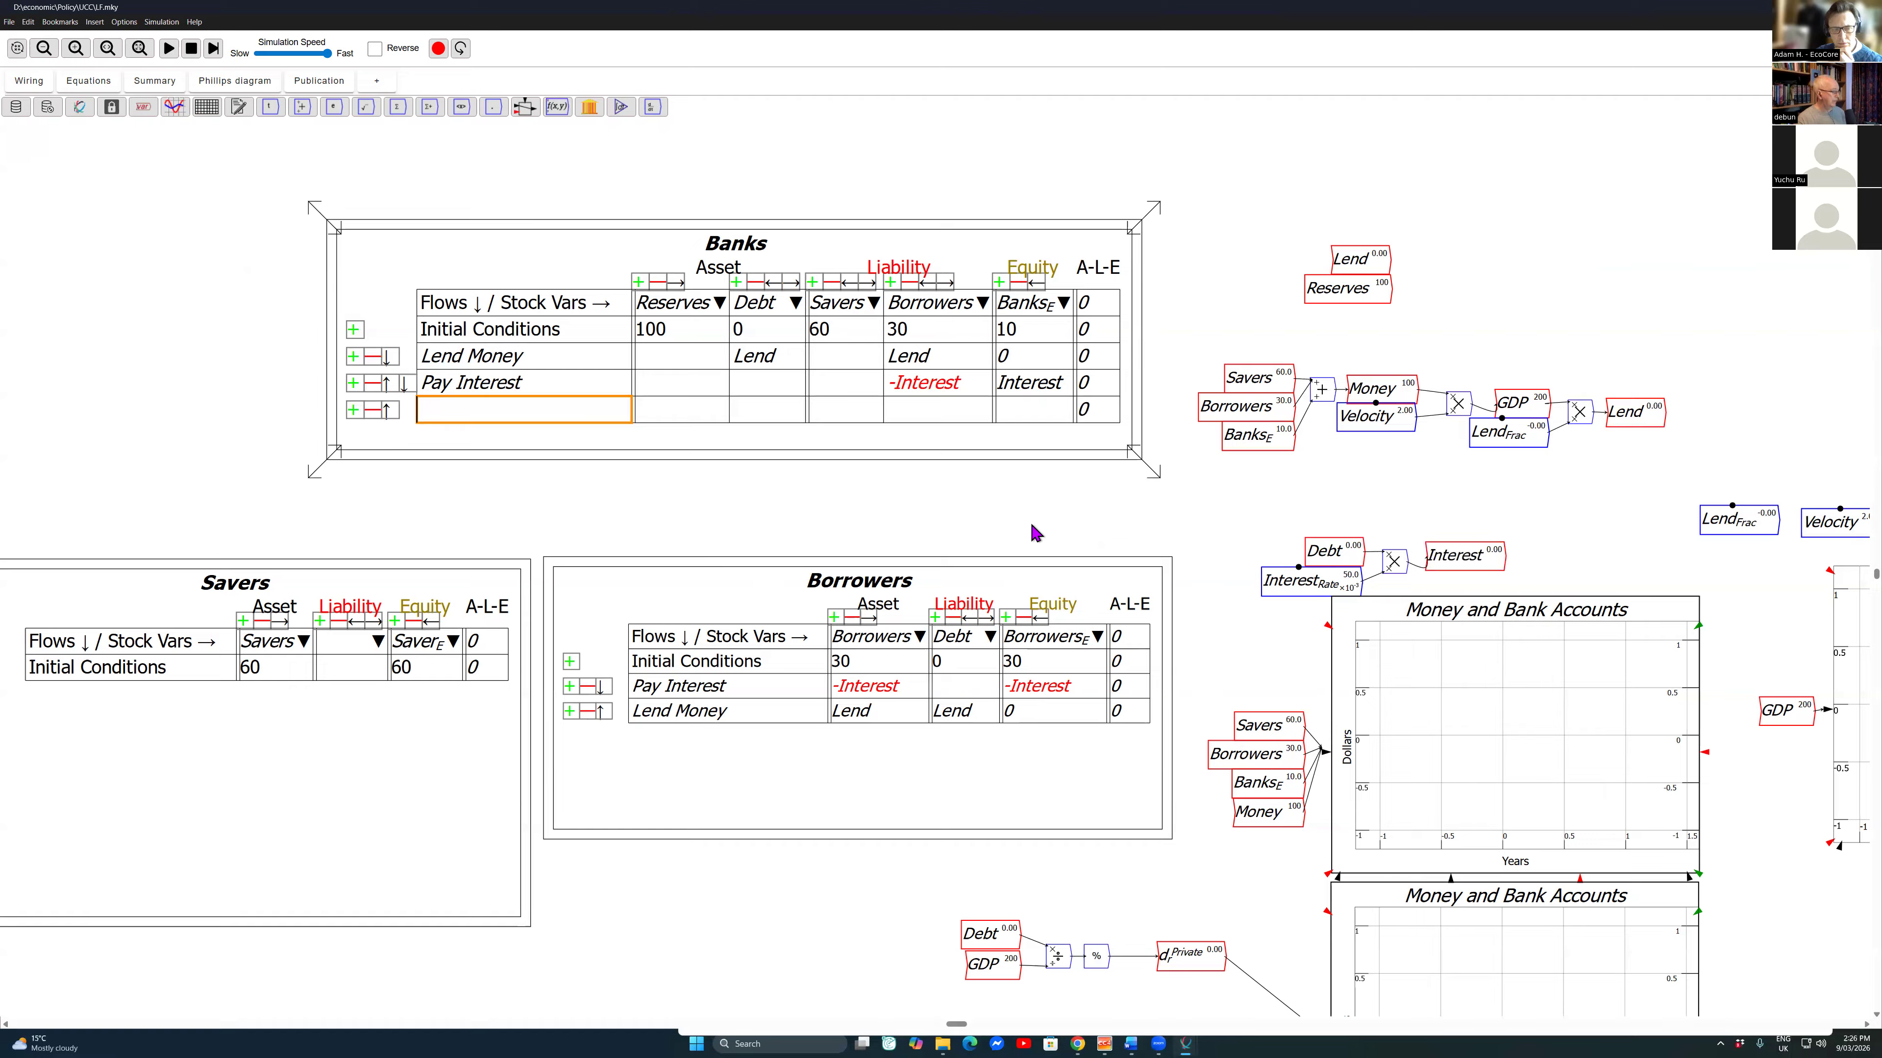
Step: Name the new Banks row Bank Spending and enter the flow -Spend_B under the banks' equity
text(Bank Spending)
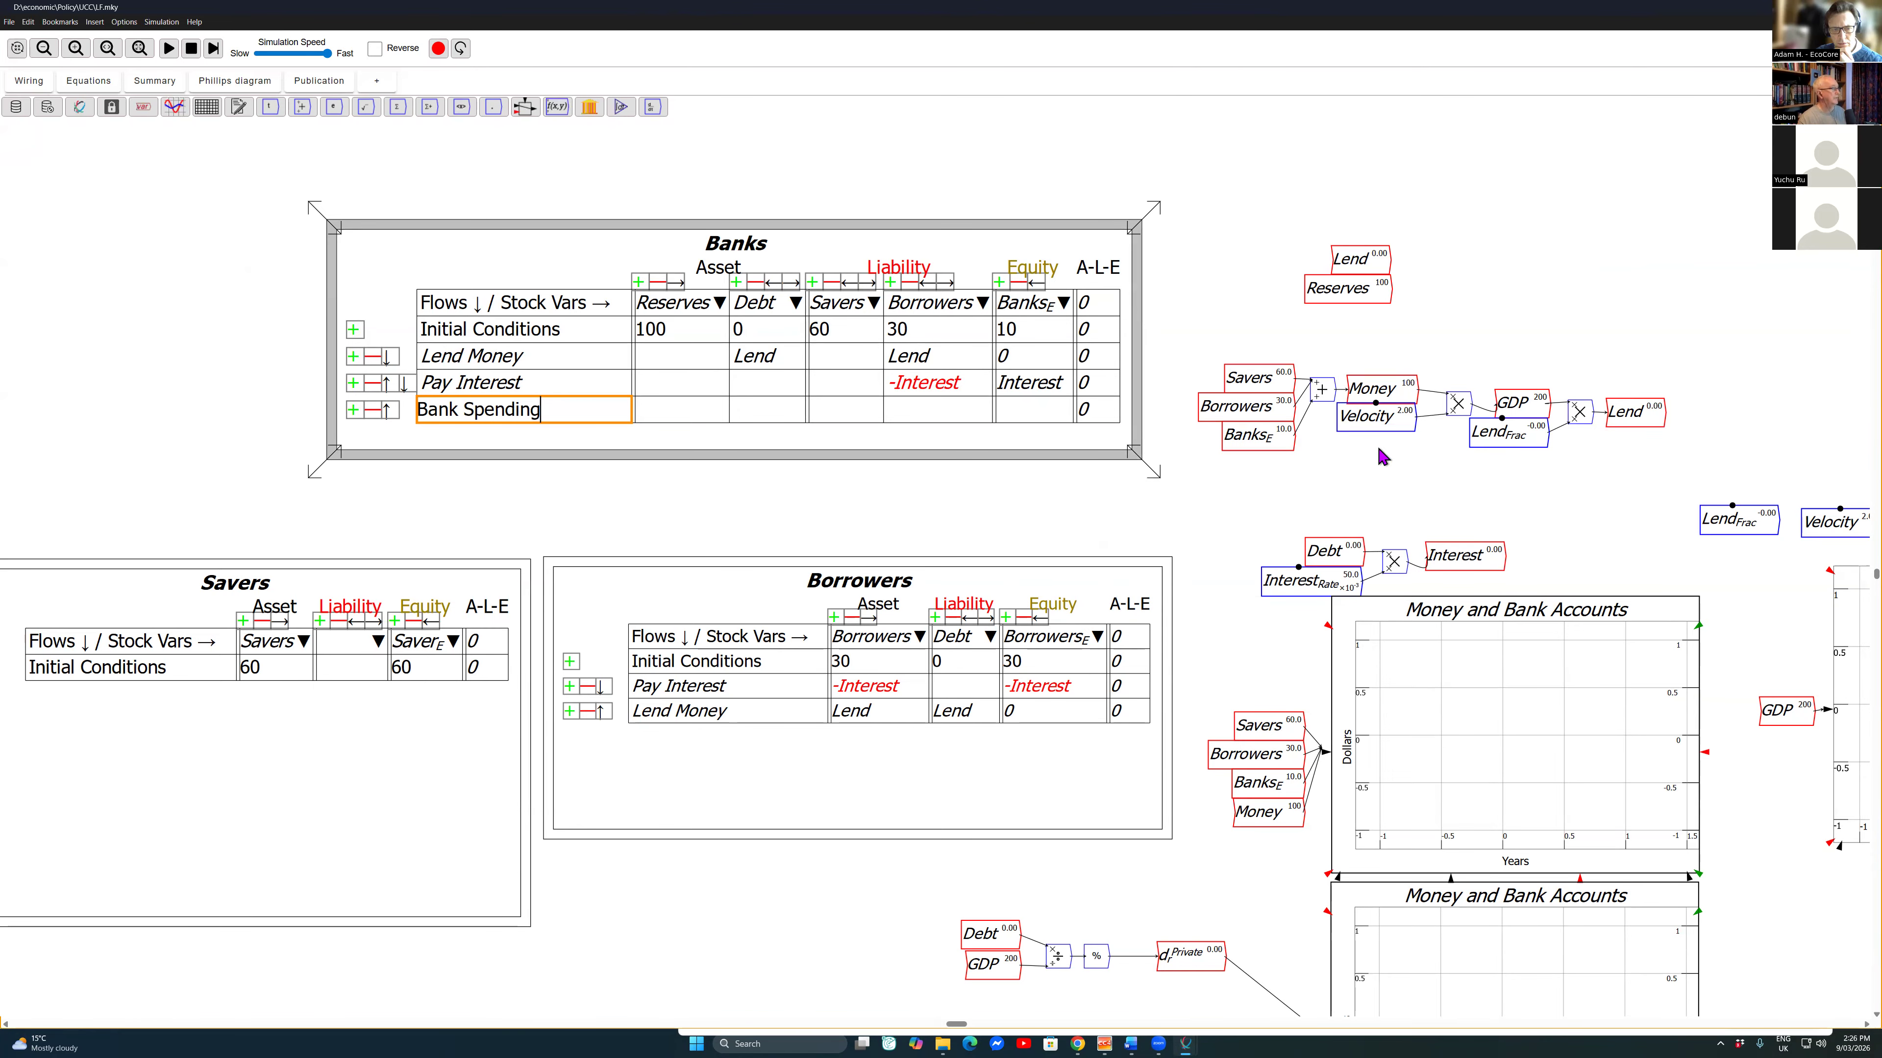
key(Return)
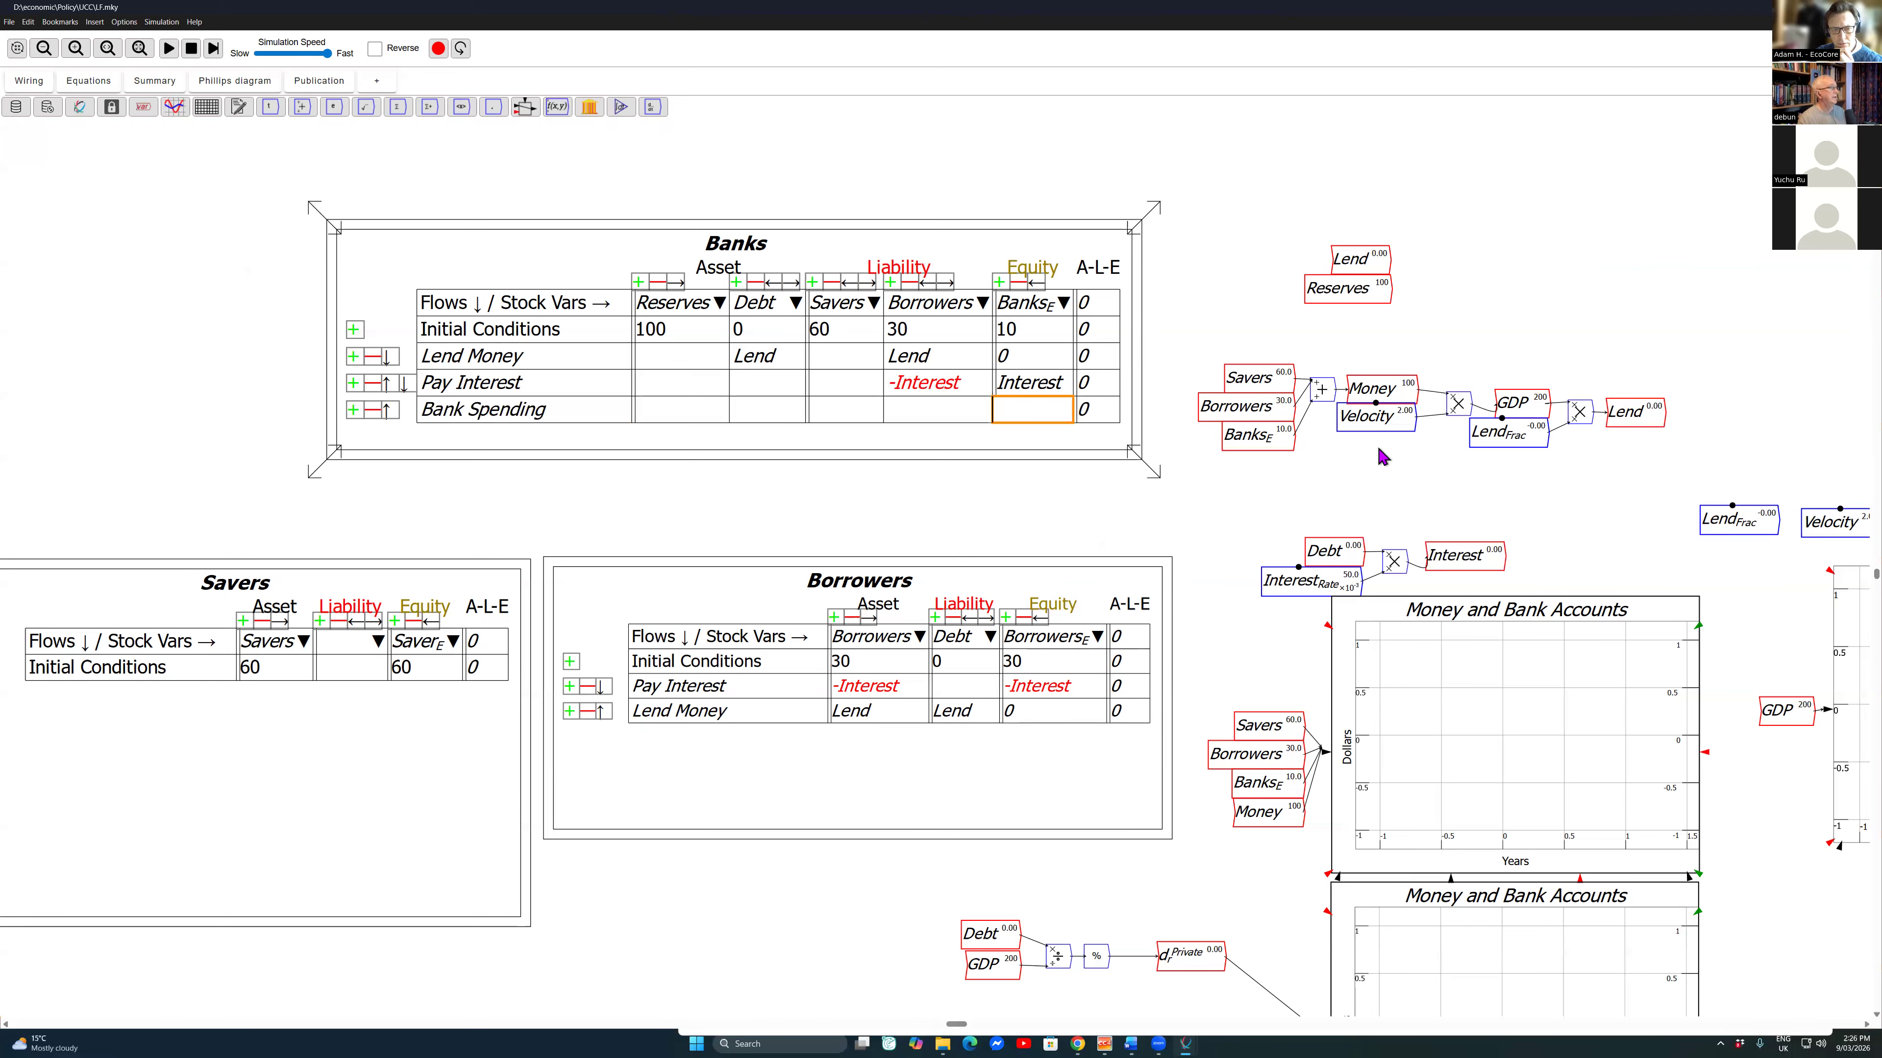
text(-Spe)
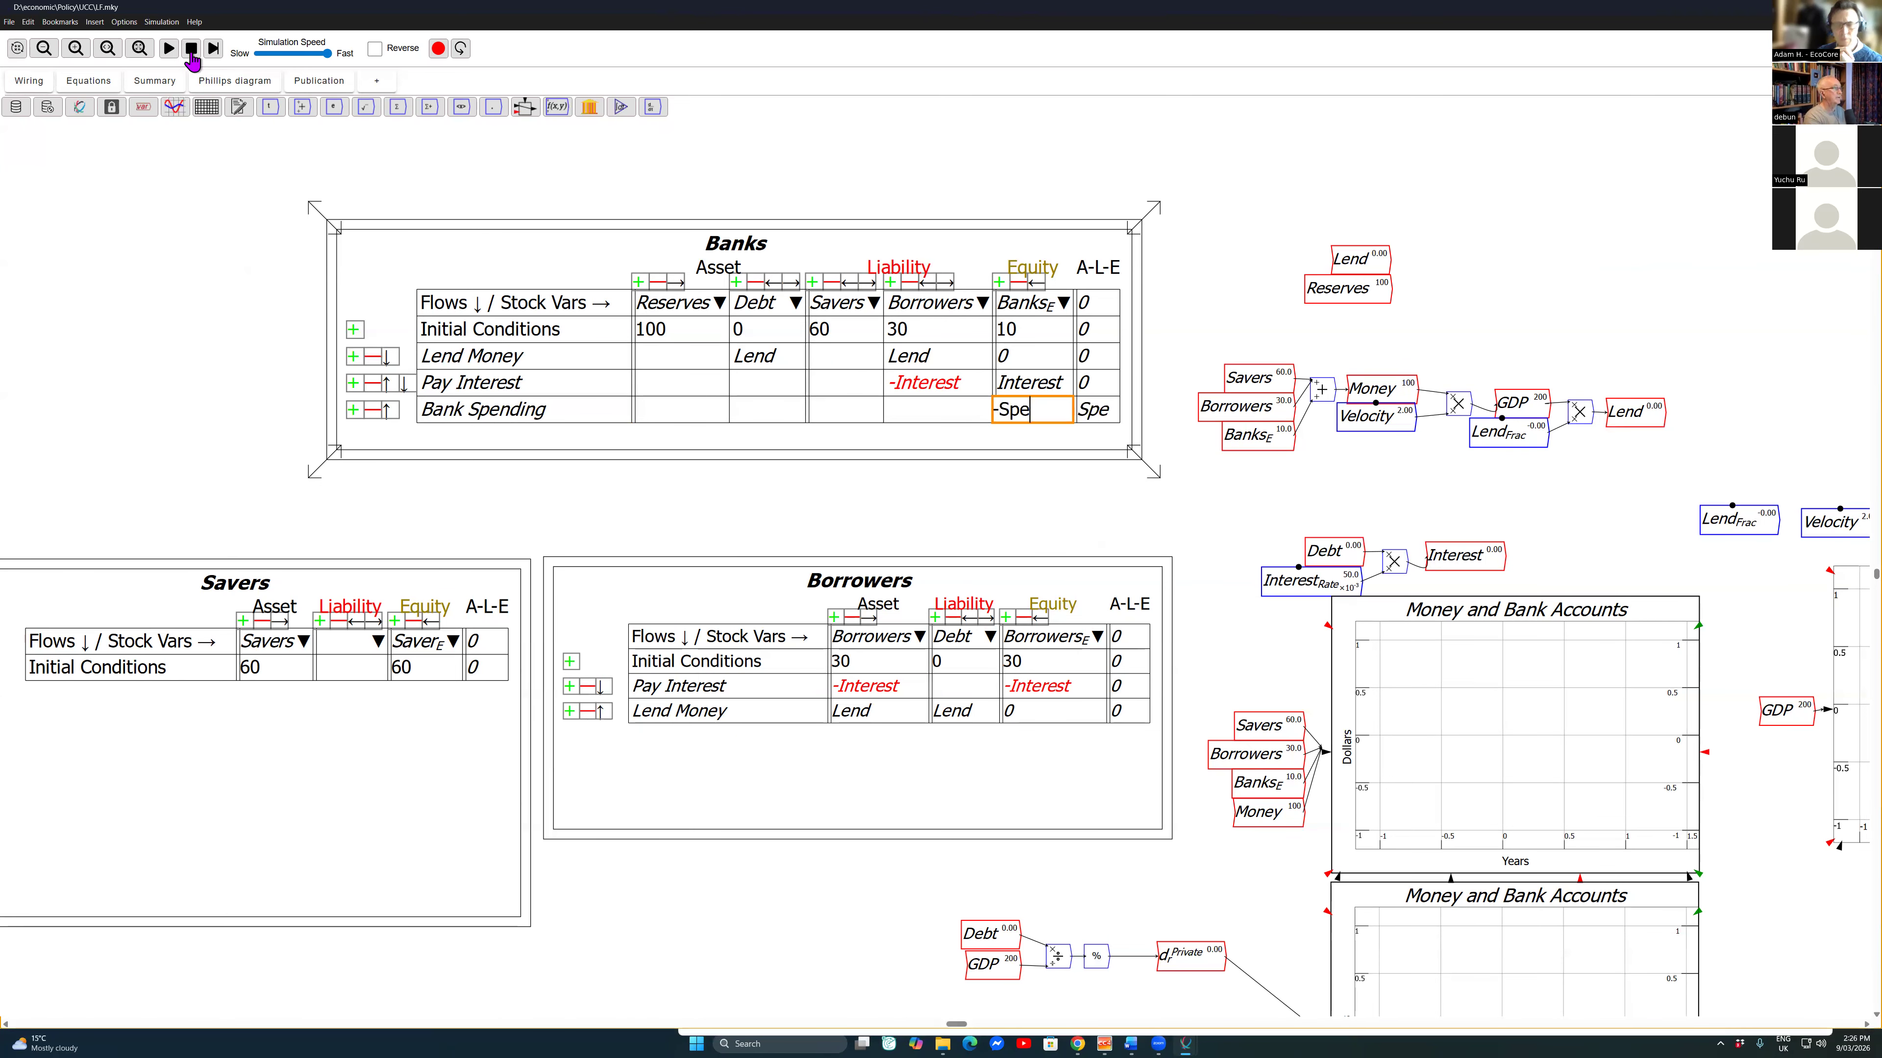
text(nd_B)
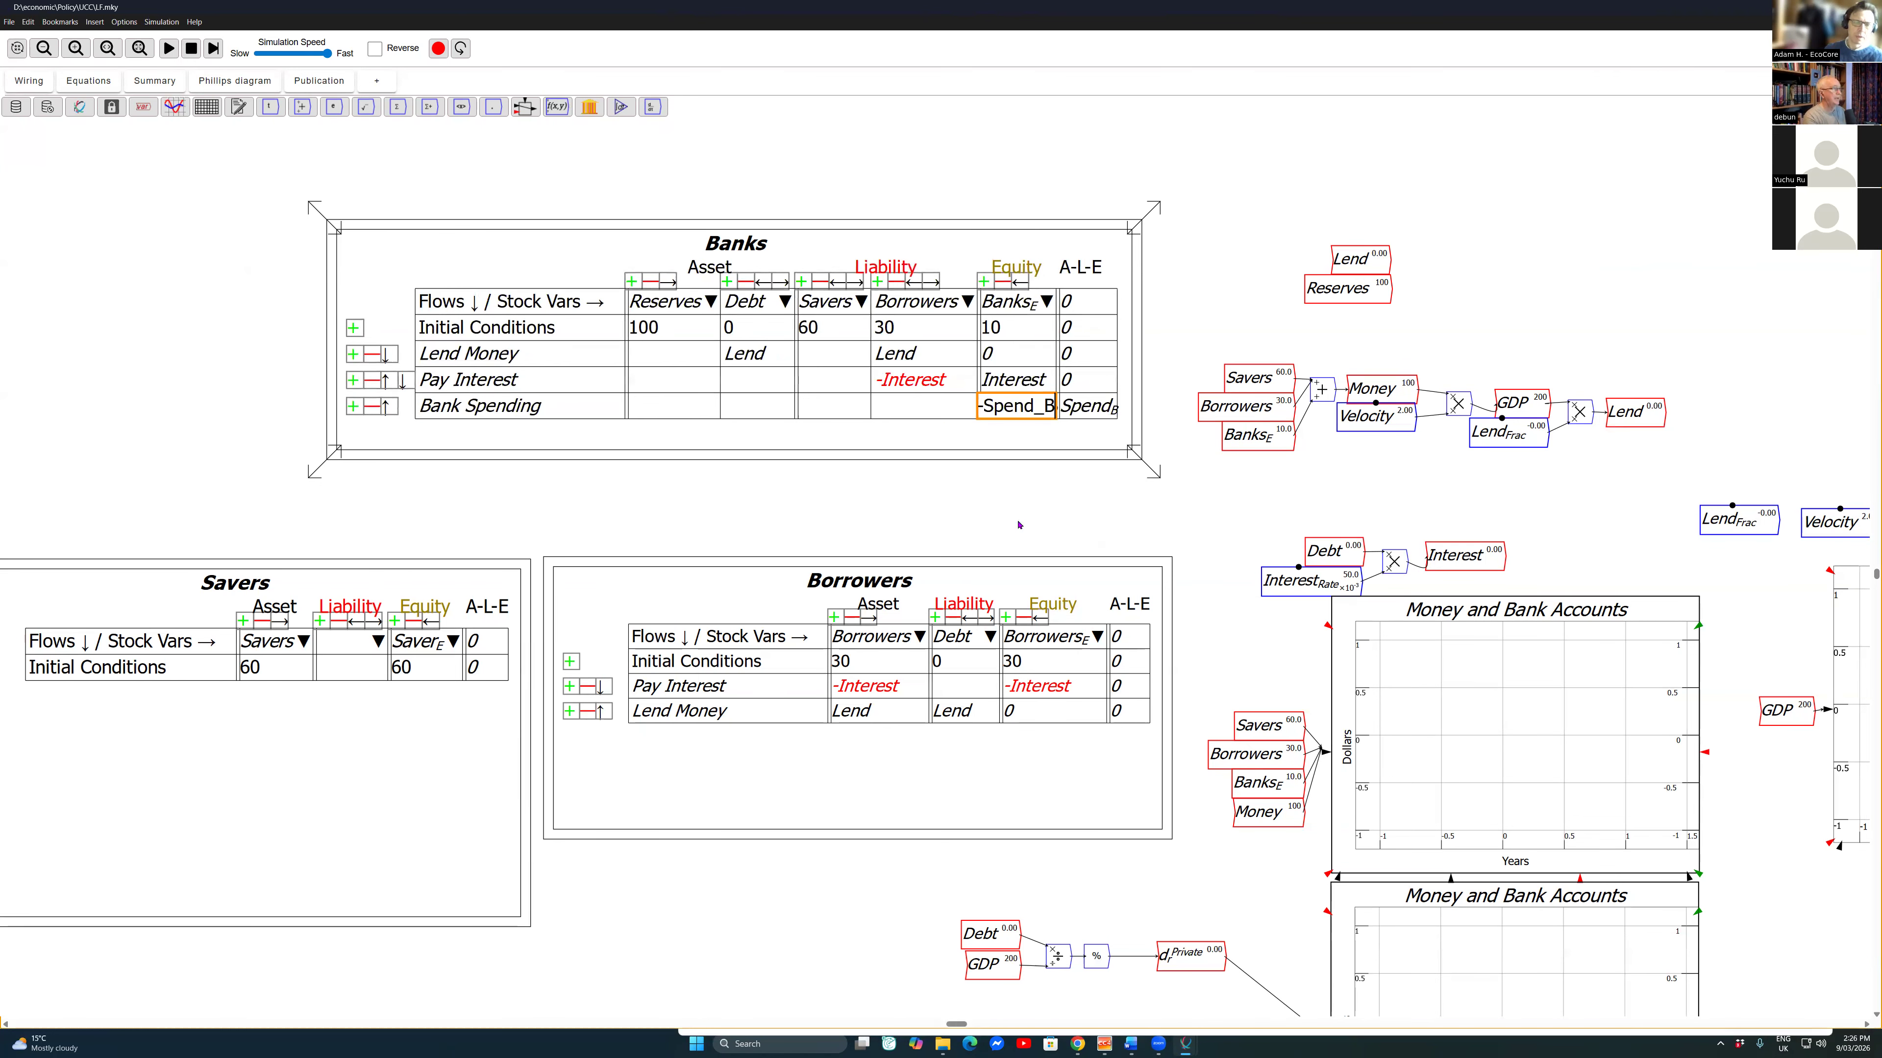
key(Return)
Step: Enter 0.5Spend_B under Savers in the Bank Spending row of the Banks table
key(Left)
key(Left)
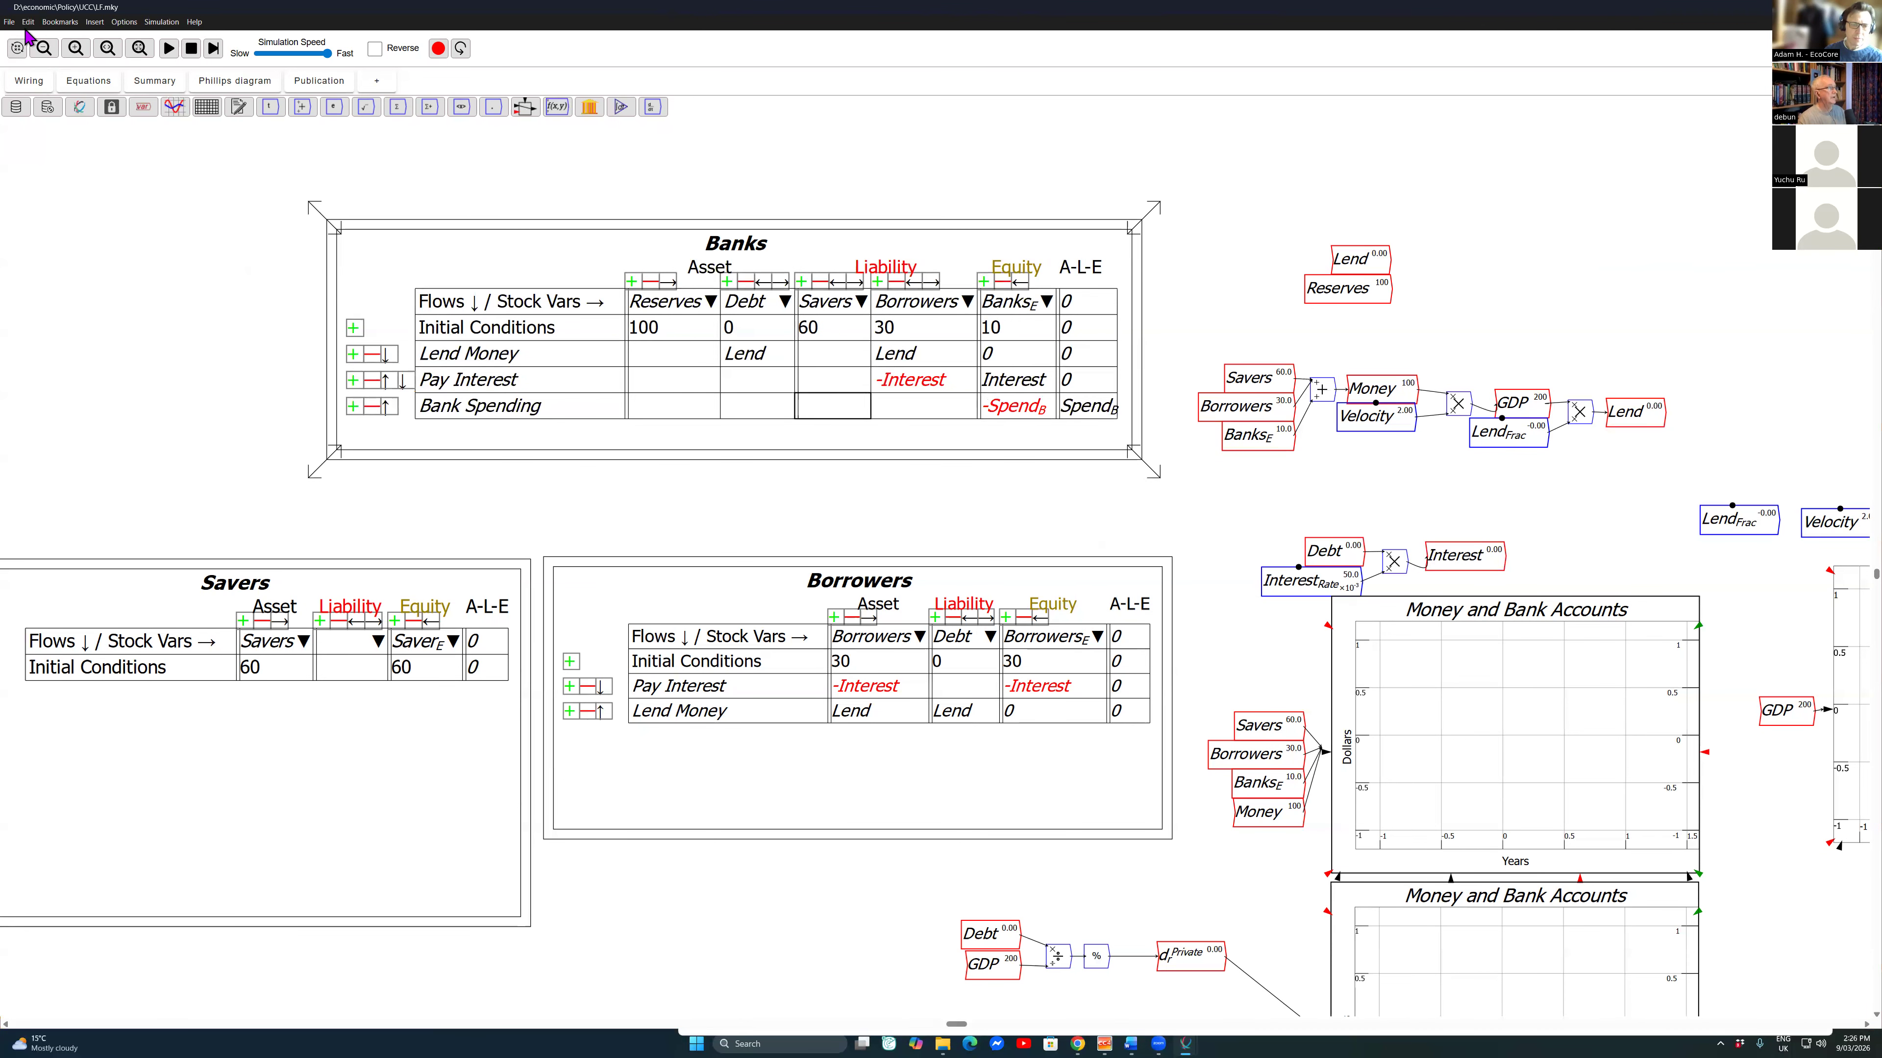
key(Return)
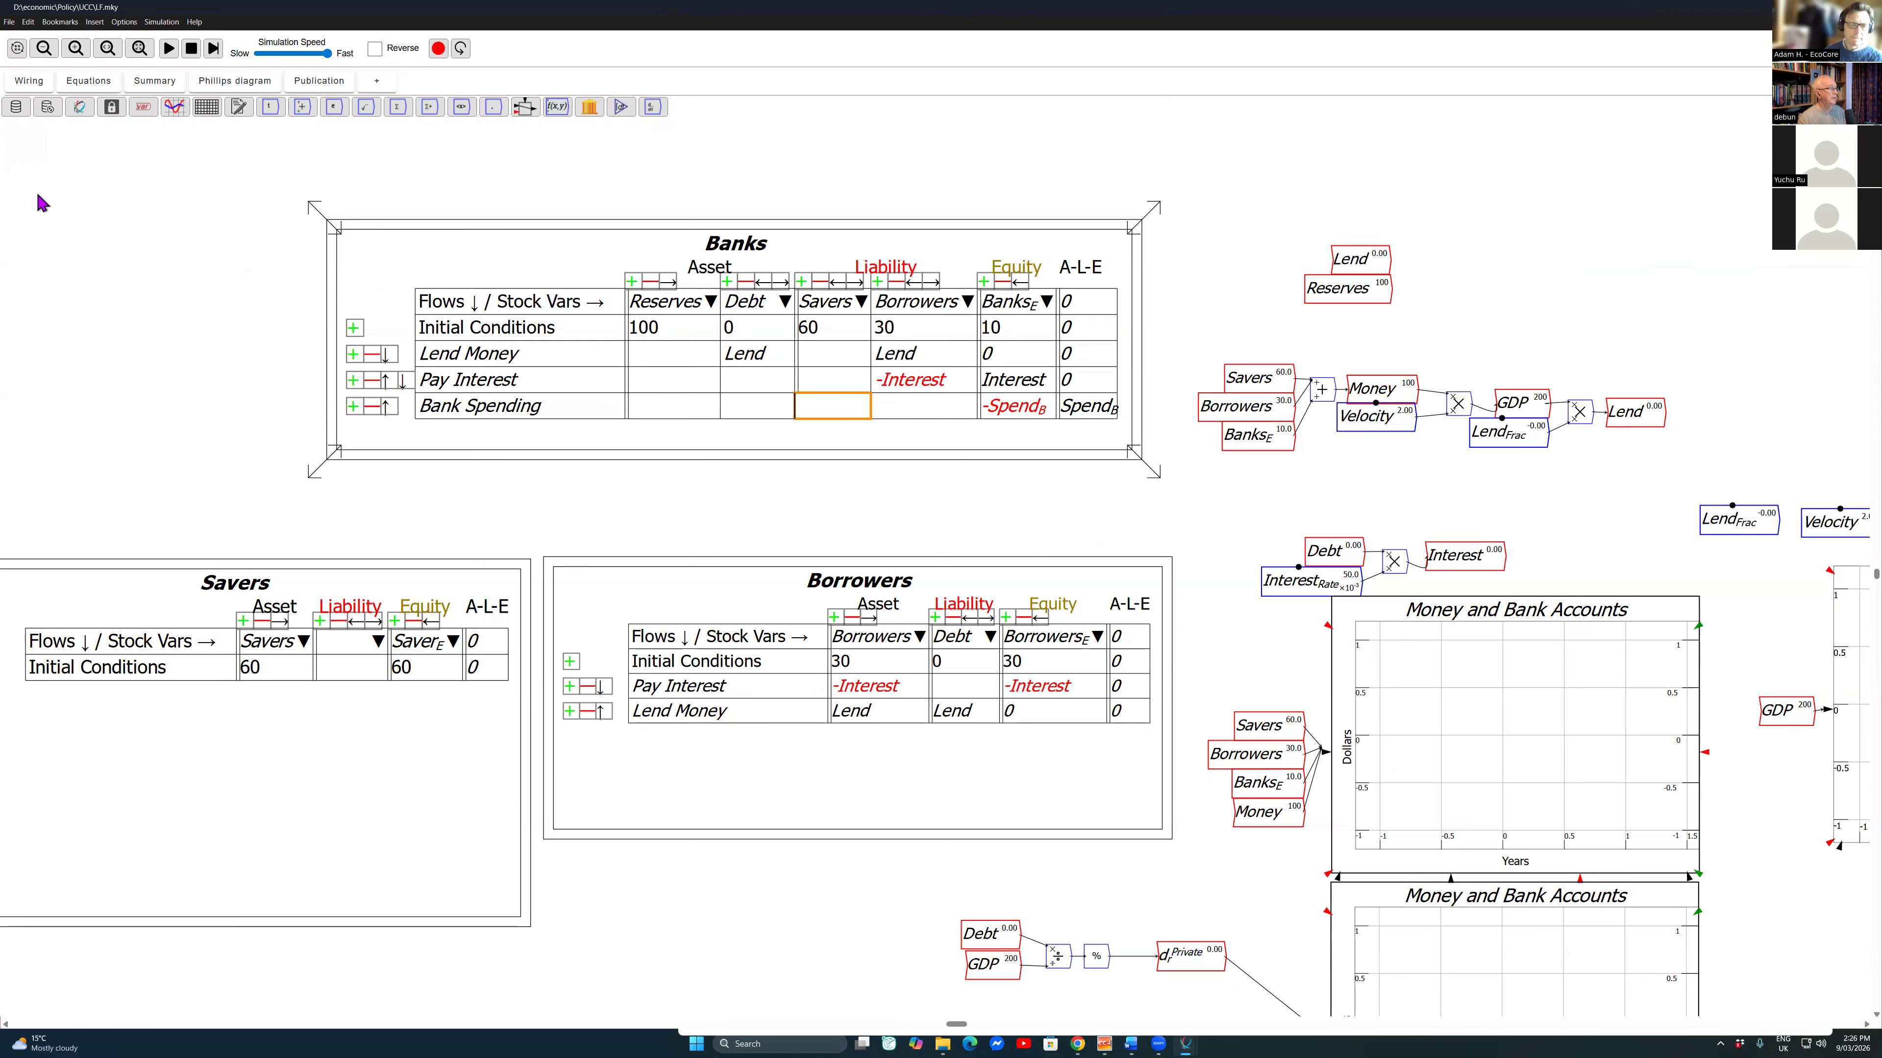
text(0.5)
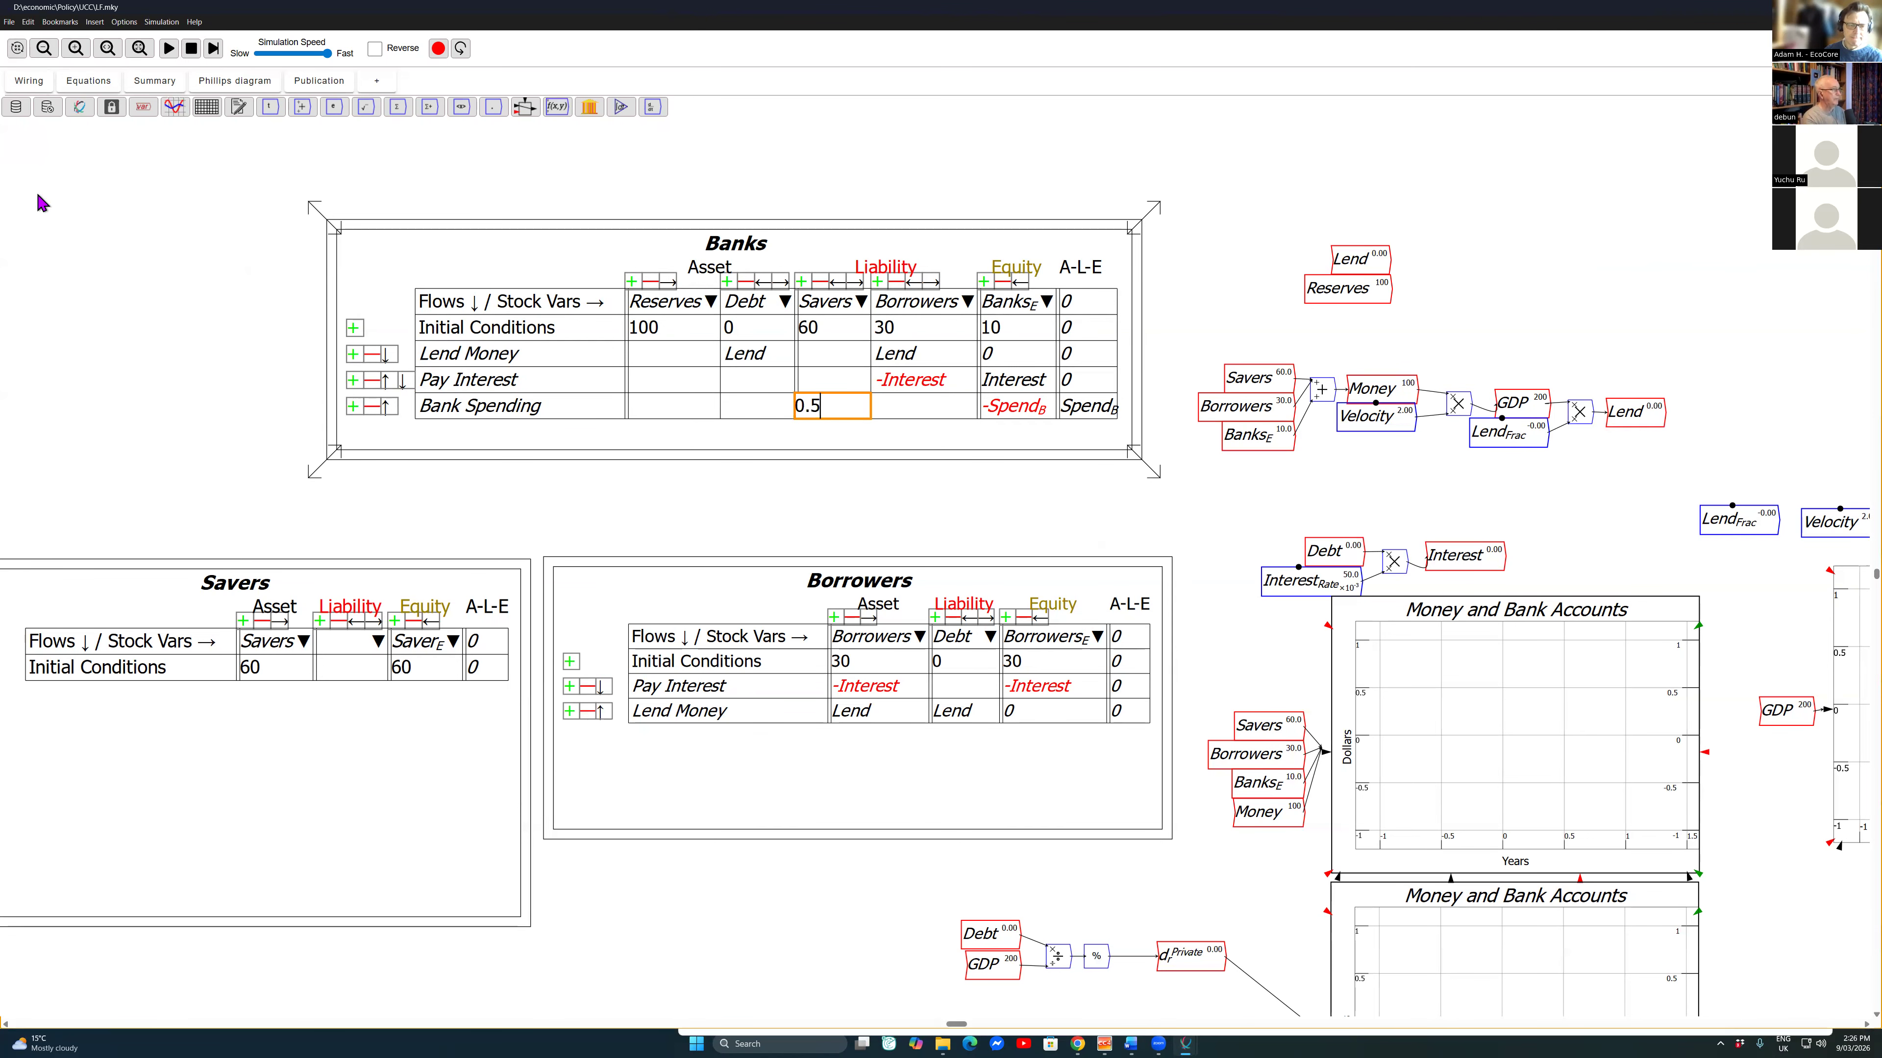
text(Spend_B)
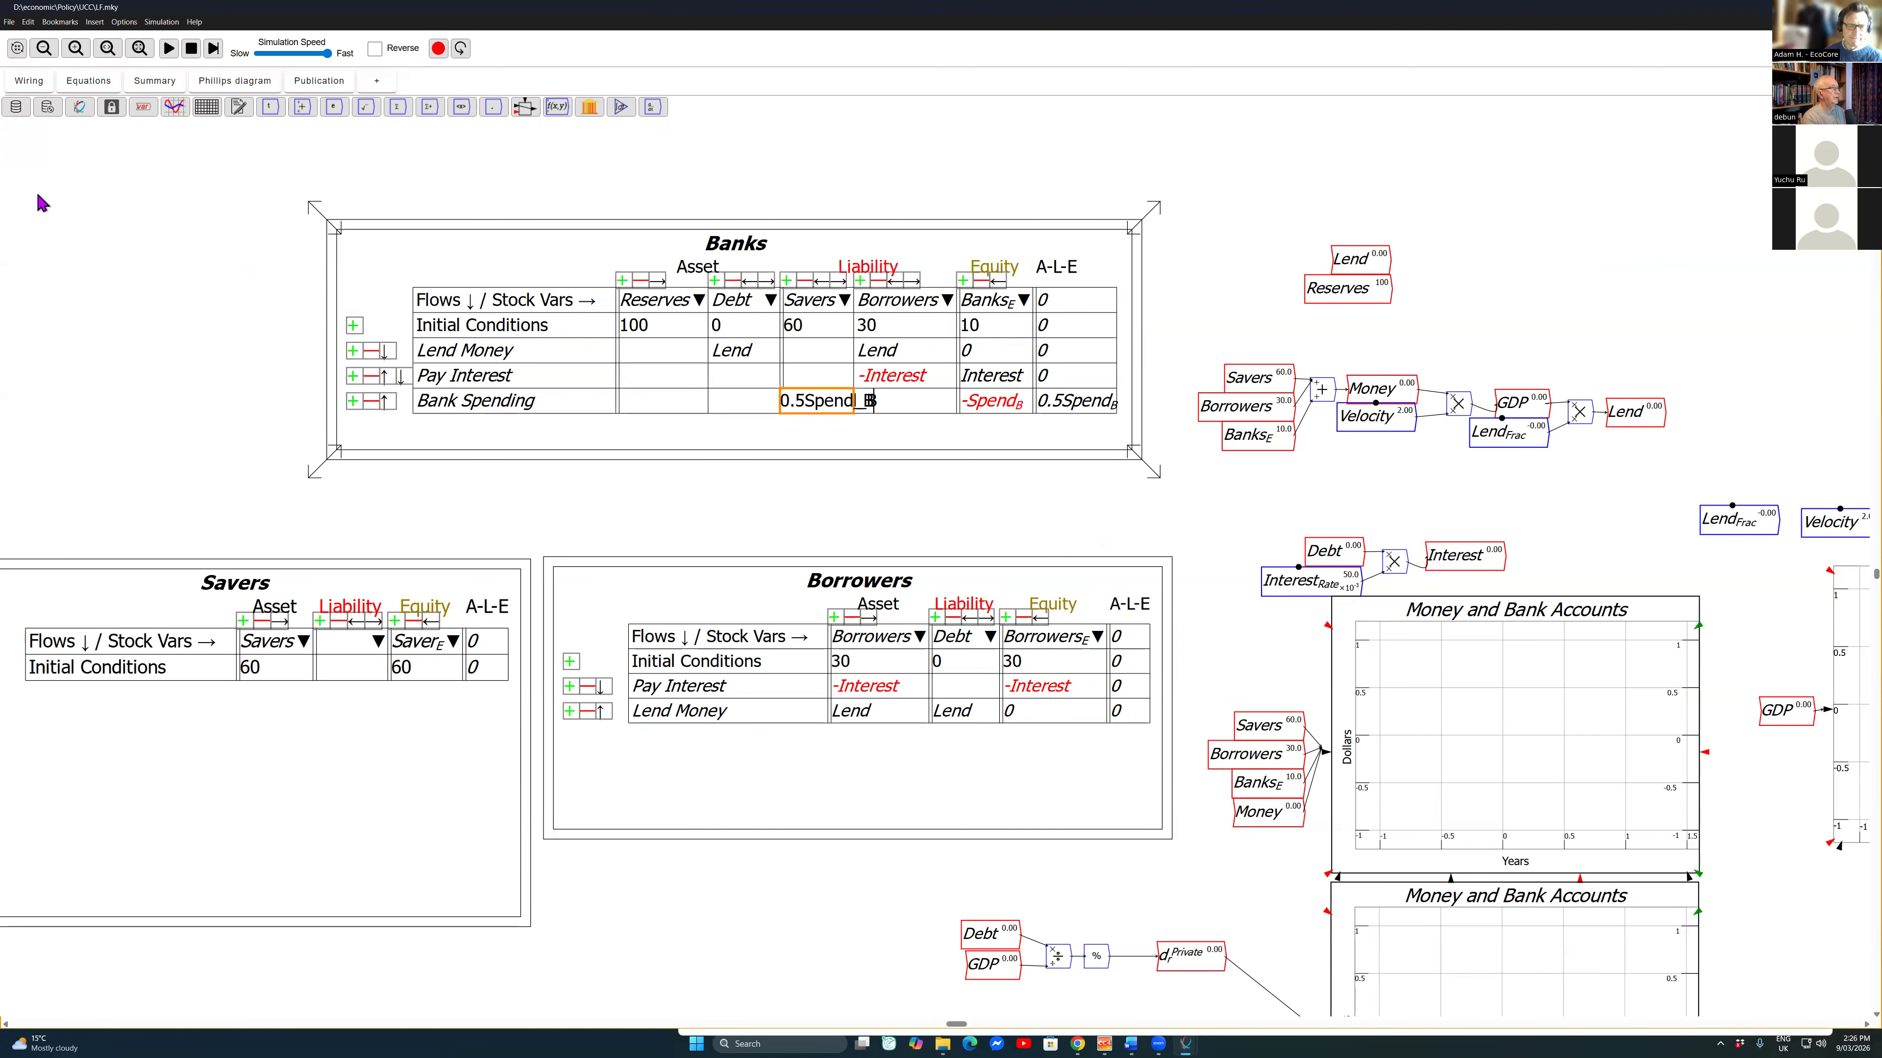
key(Return)
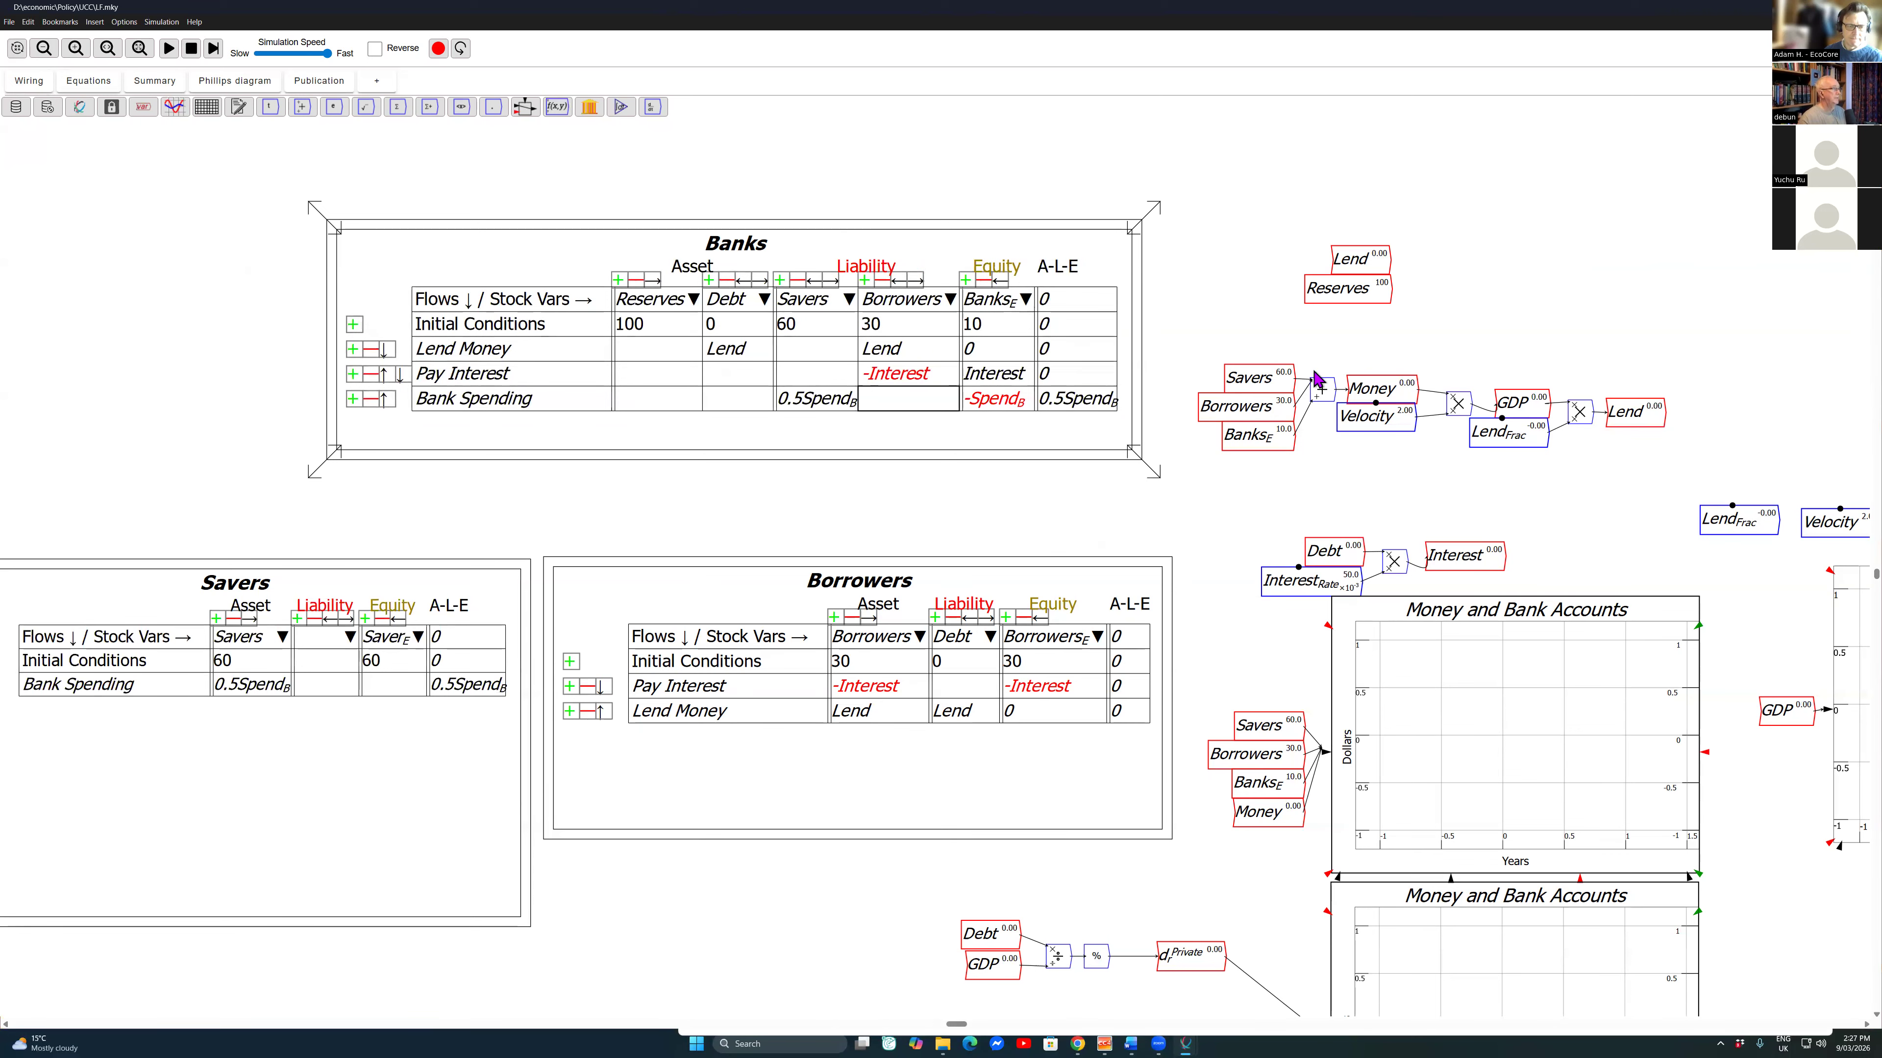
Step: Enter 0.5Spend_B under Borrowers in the Bank Spending row of the Banks table
key(Right)
key(Left)
key(Left)
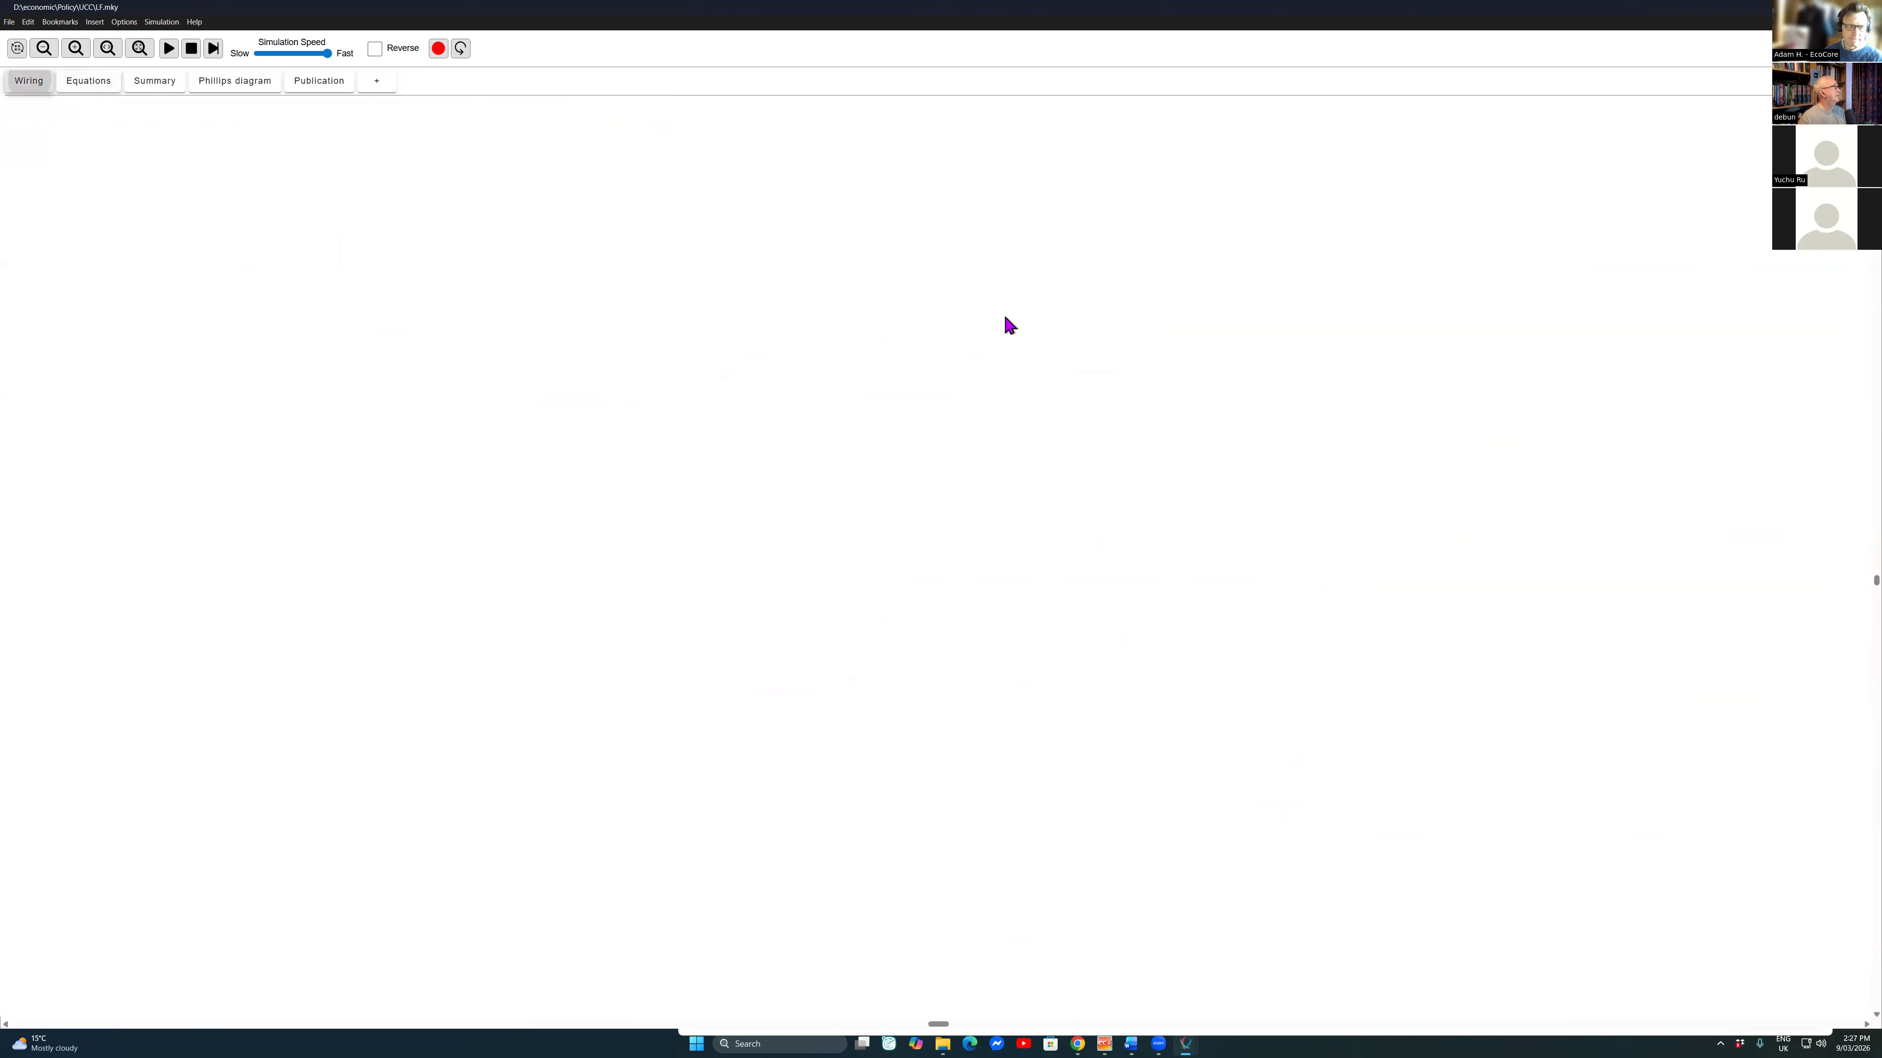
key(Right)
key(Right)
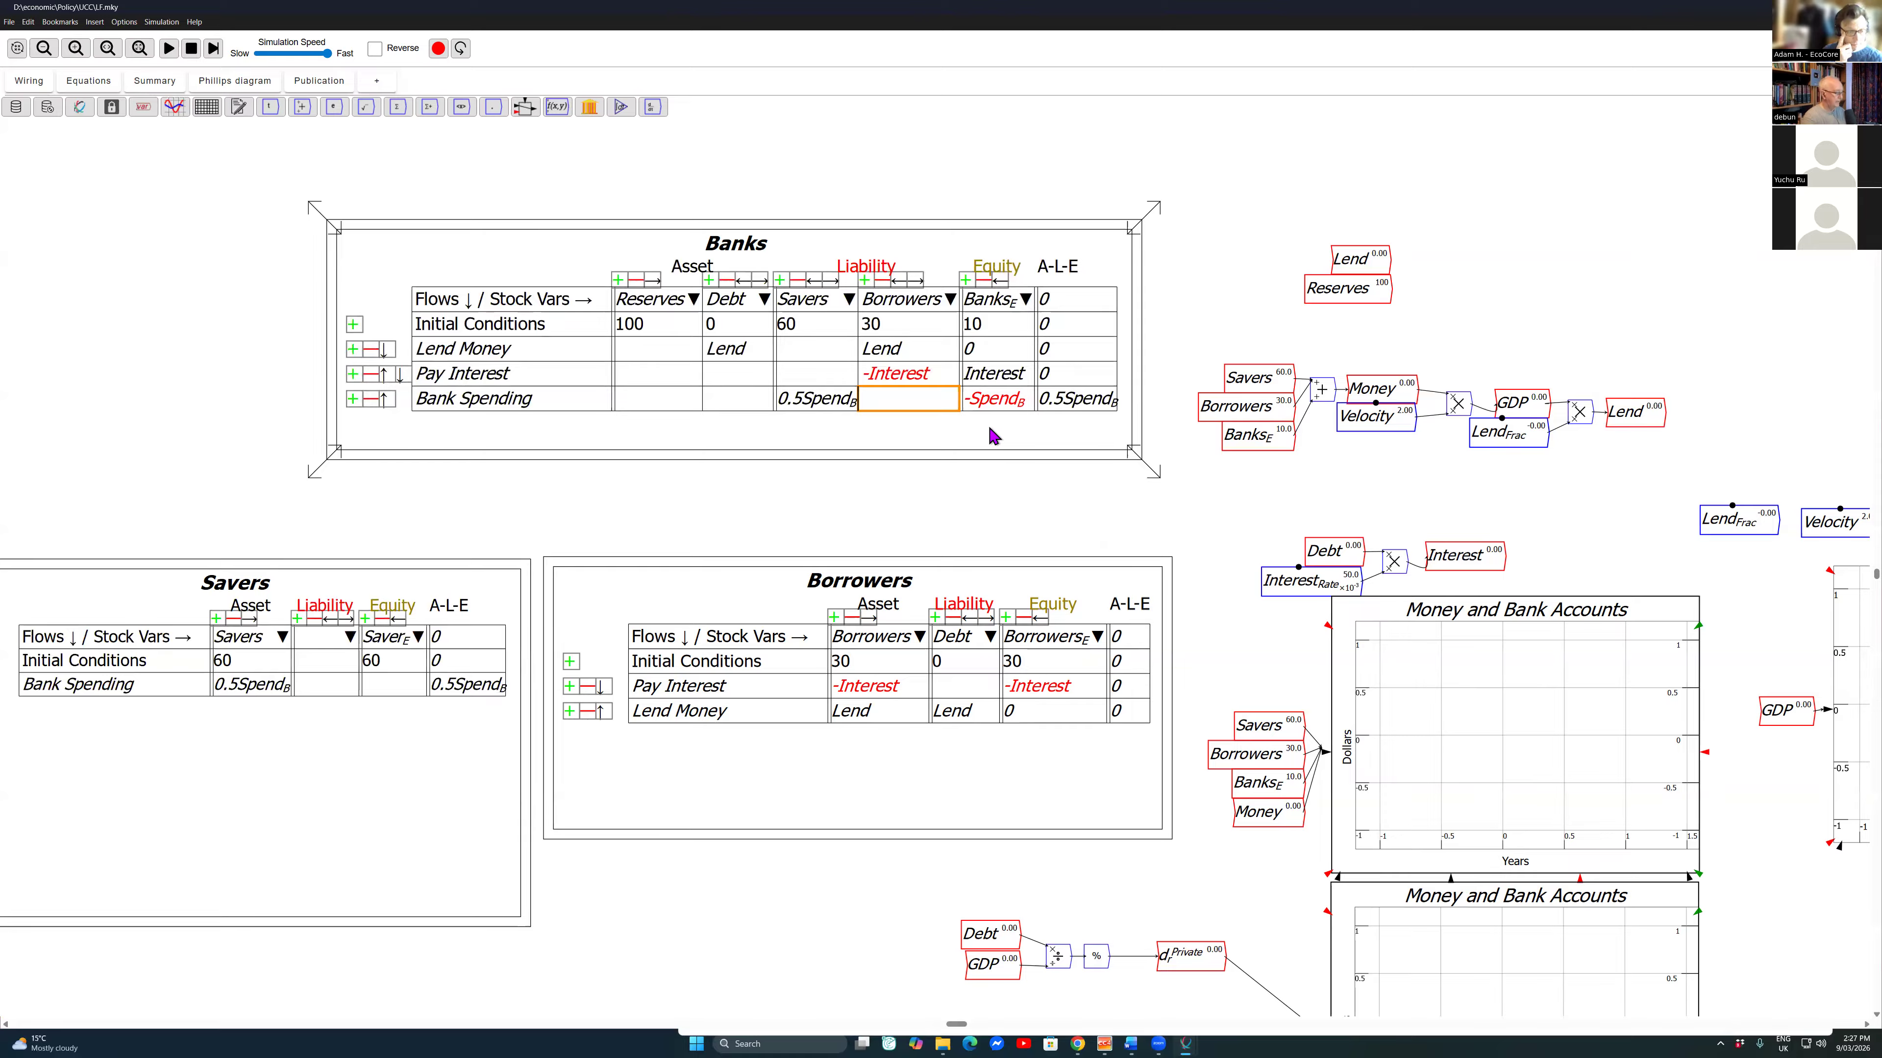
text(0.5Spend)
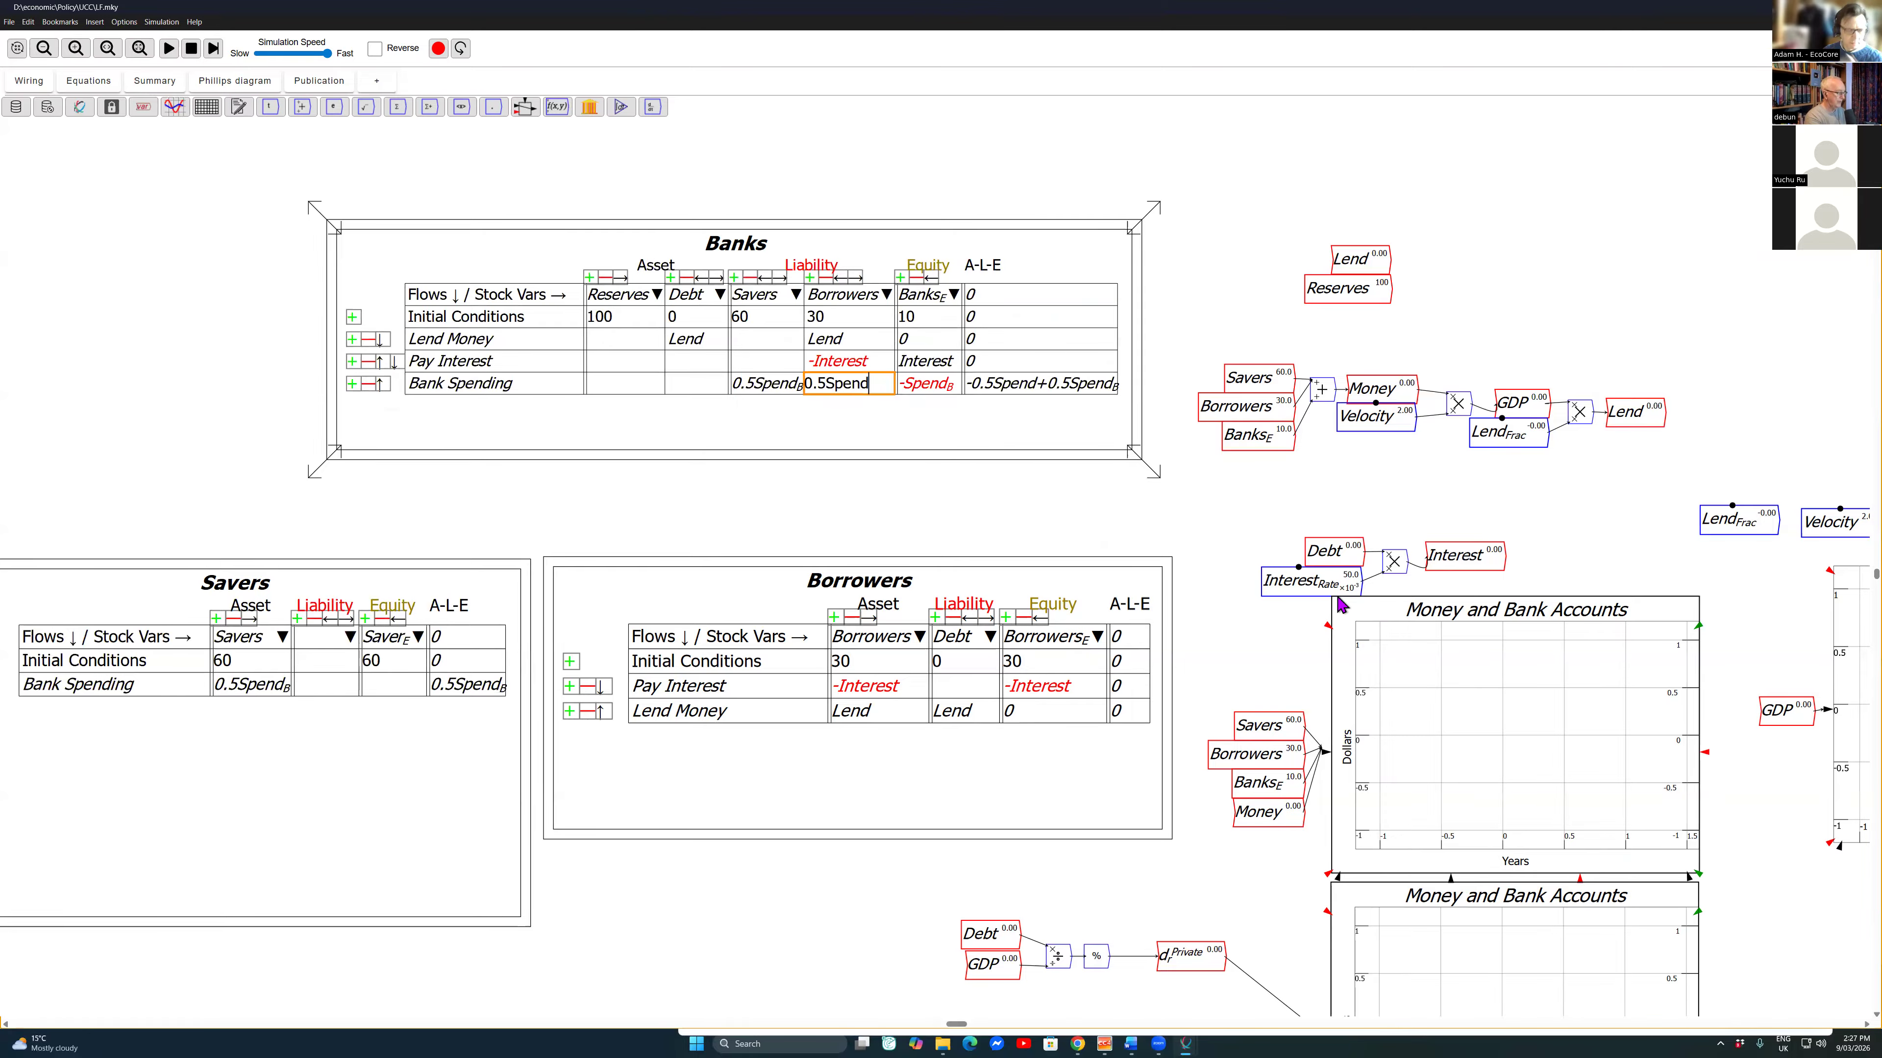
text(_B)
key(Return)
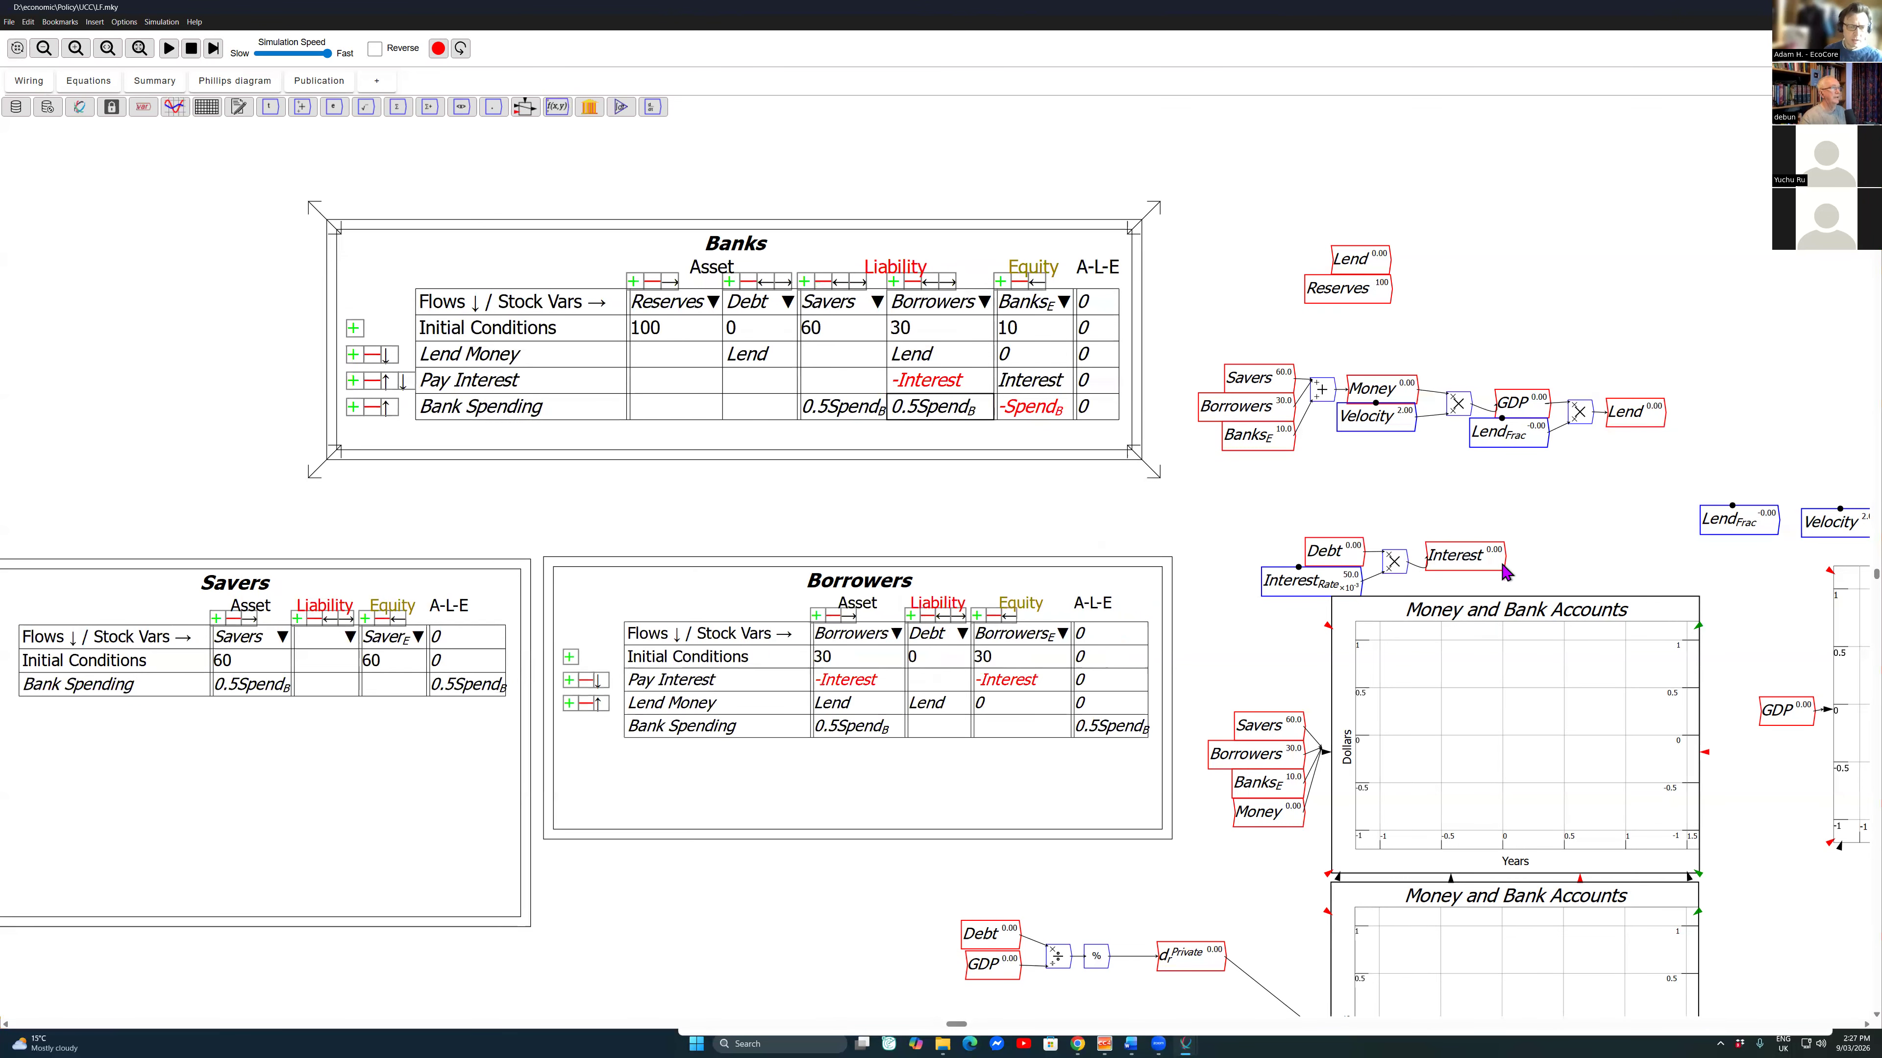
Step: Place the existing Spend_B variable on the canvas beside Interest and wire Interest into it
click(1206, 629)
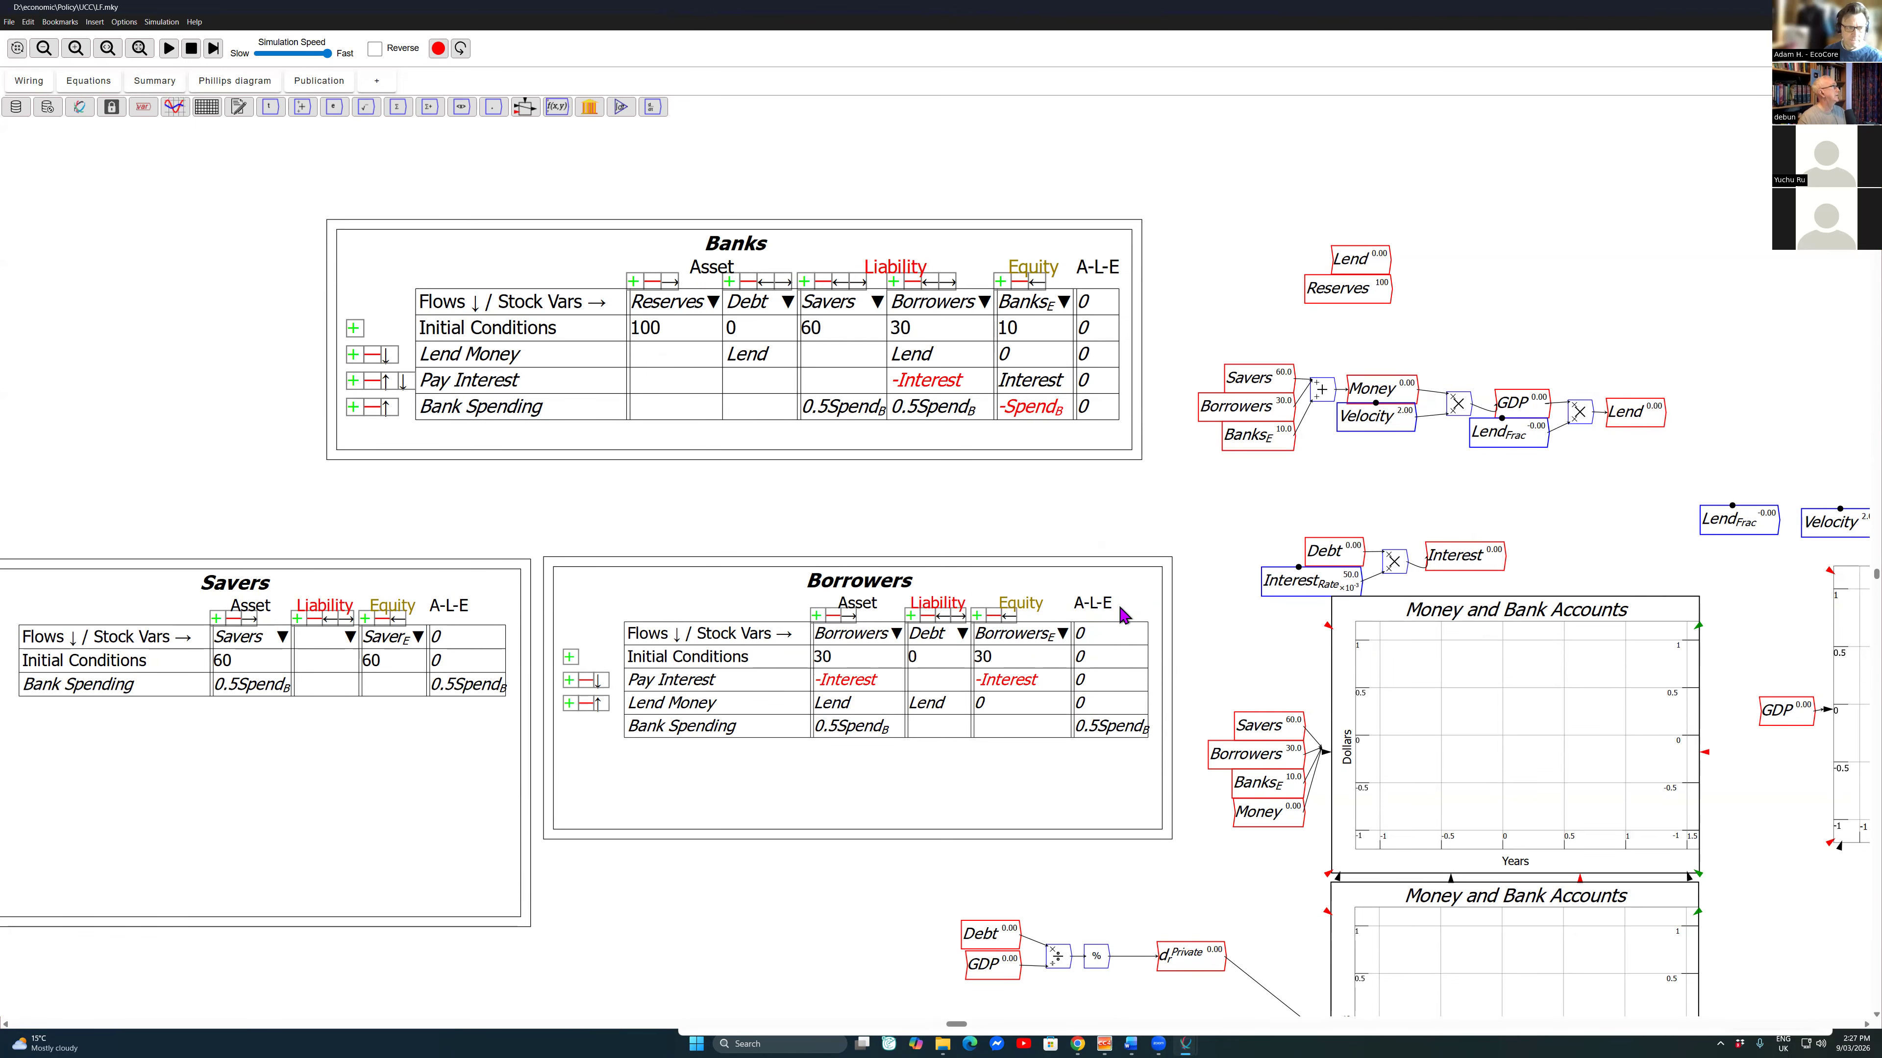
key(alt+i)
key(Escape)
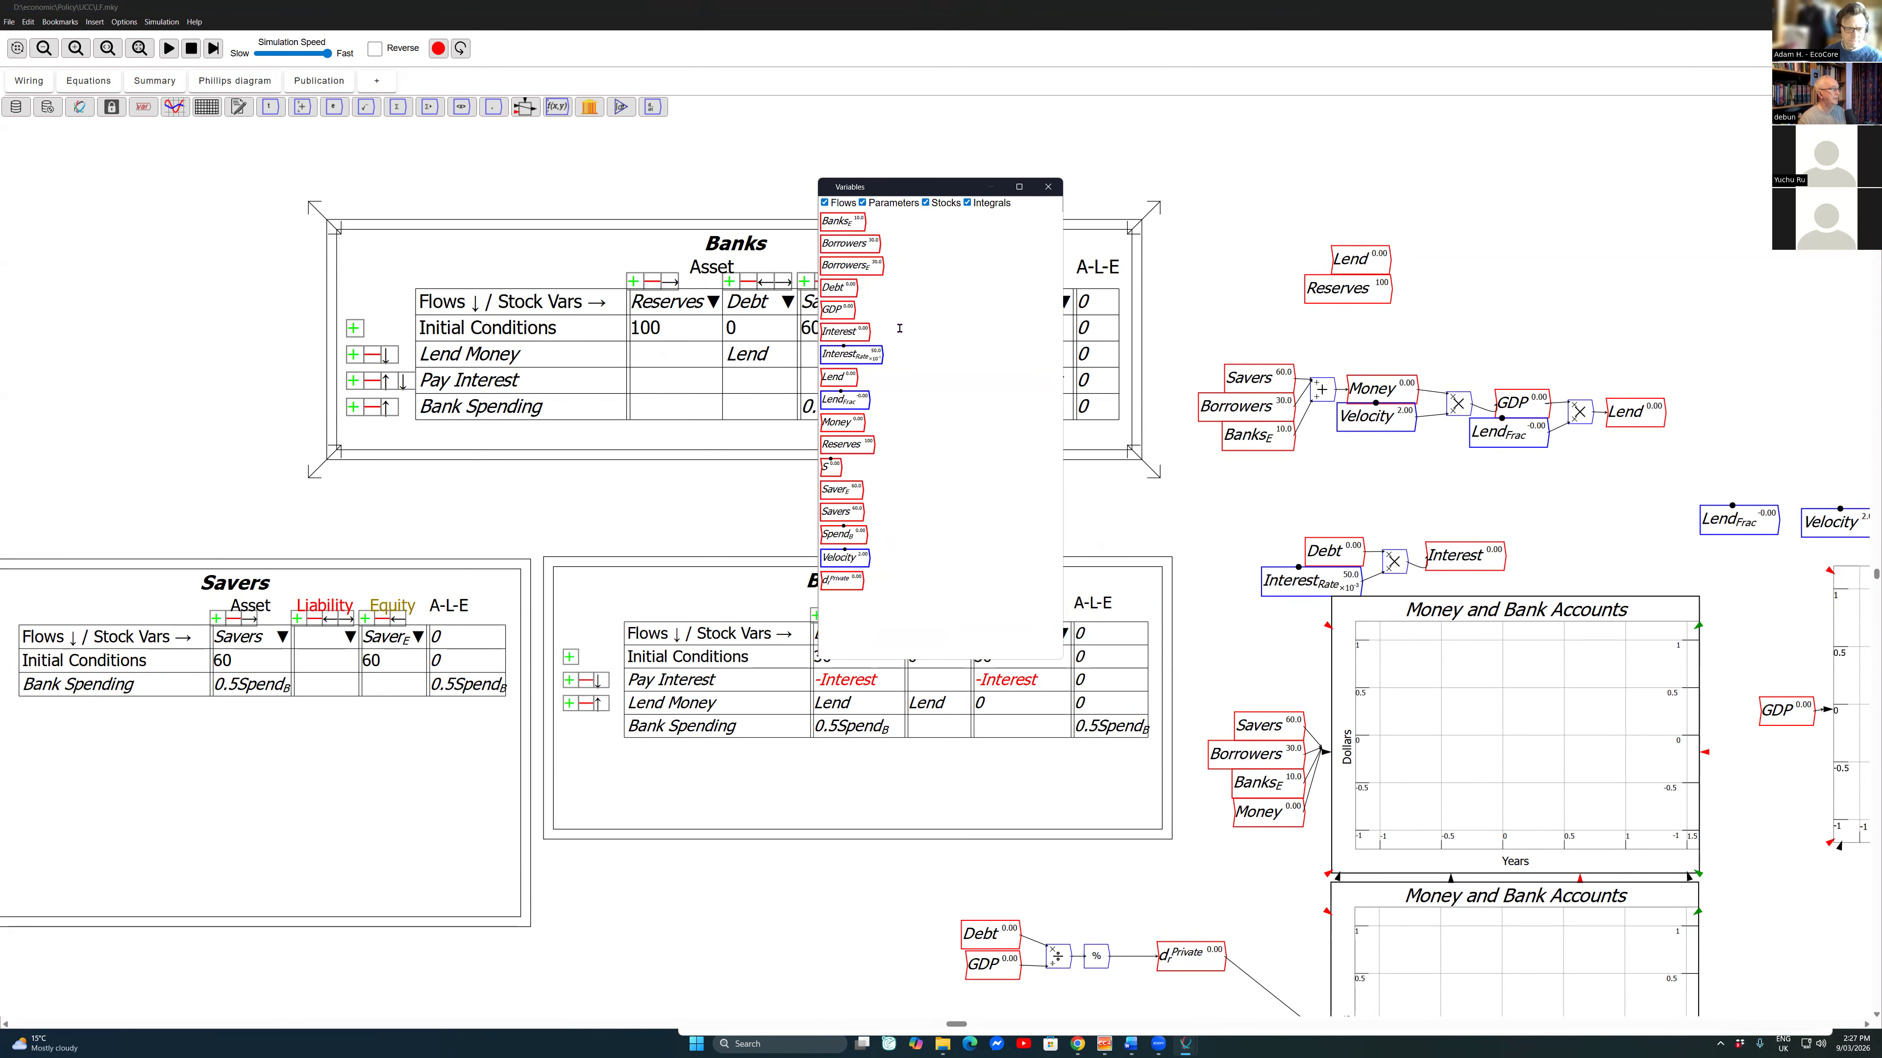
click(1588, 553)
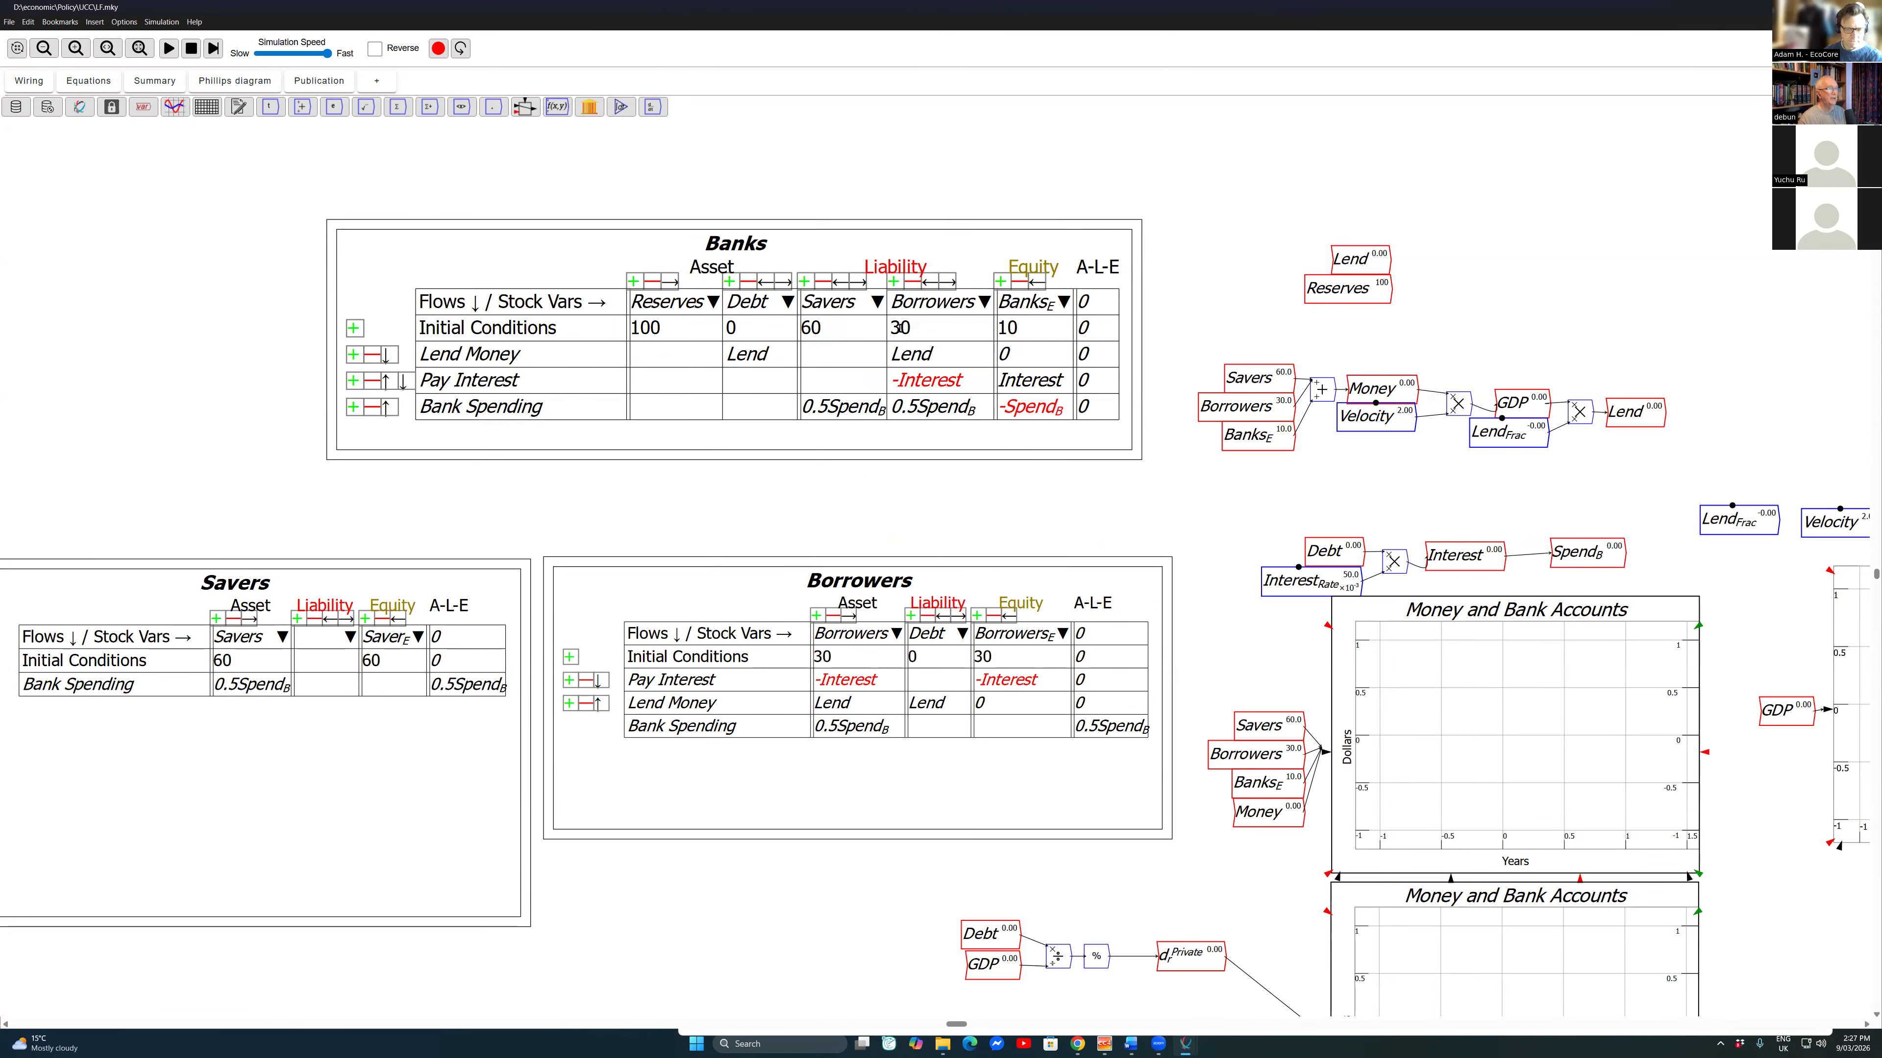
Step: Move Interest closer to Spend_B and straighten the wire that feeds it from the multiply block
scroll(1063, 535, up, 6)
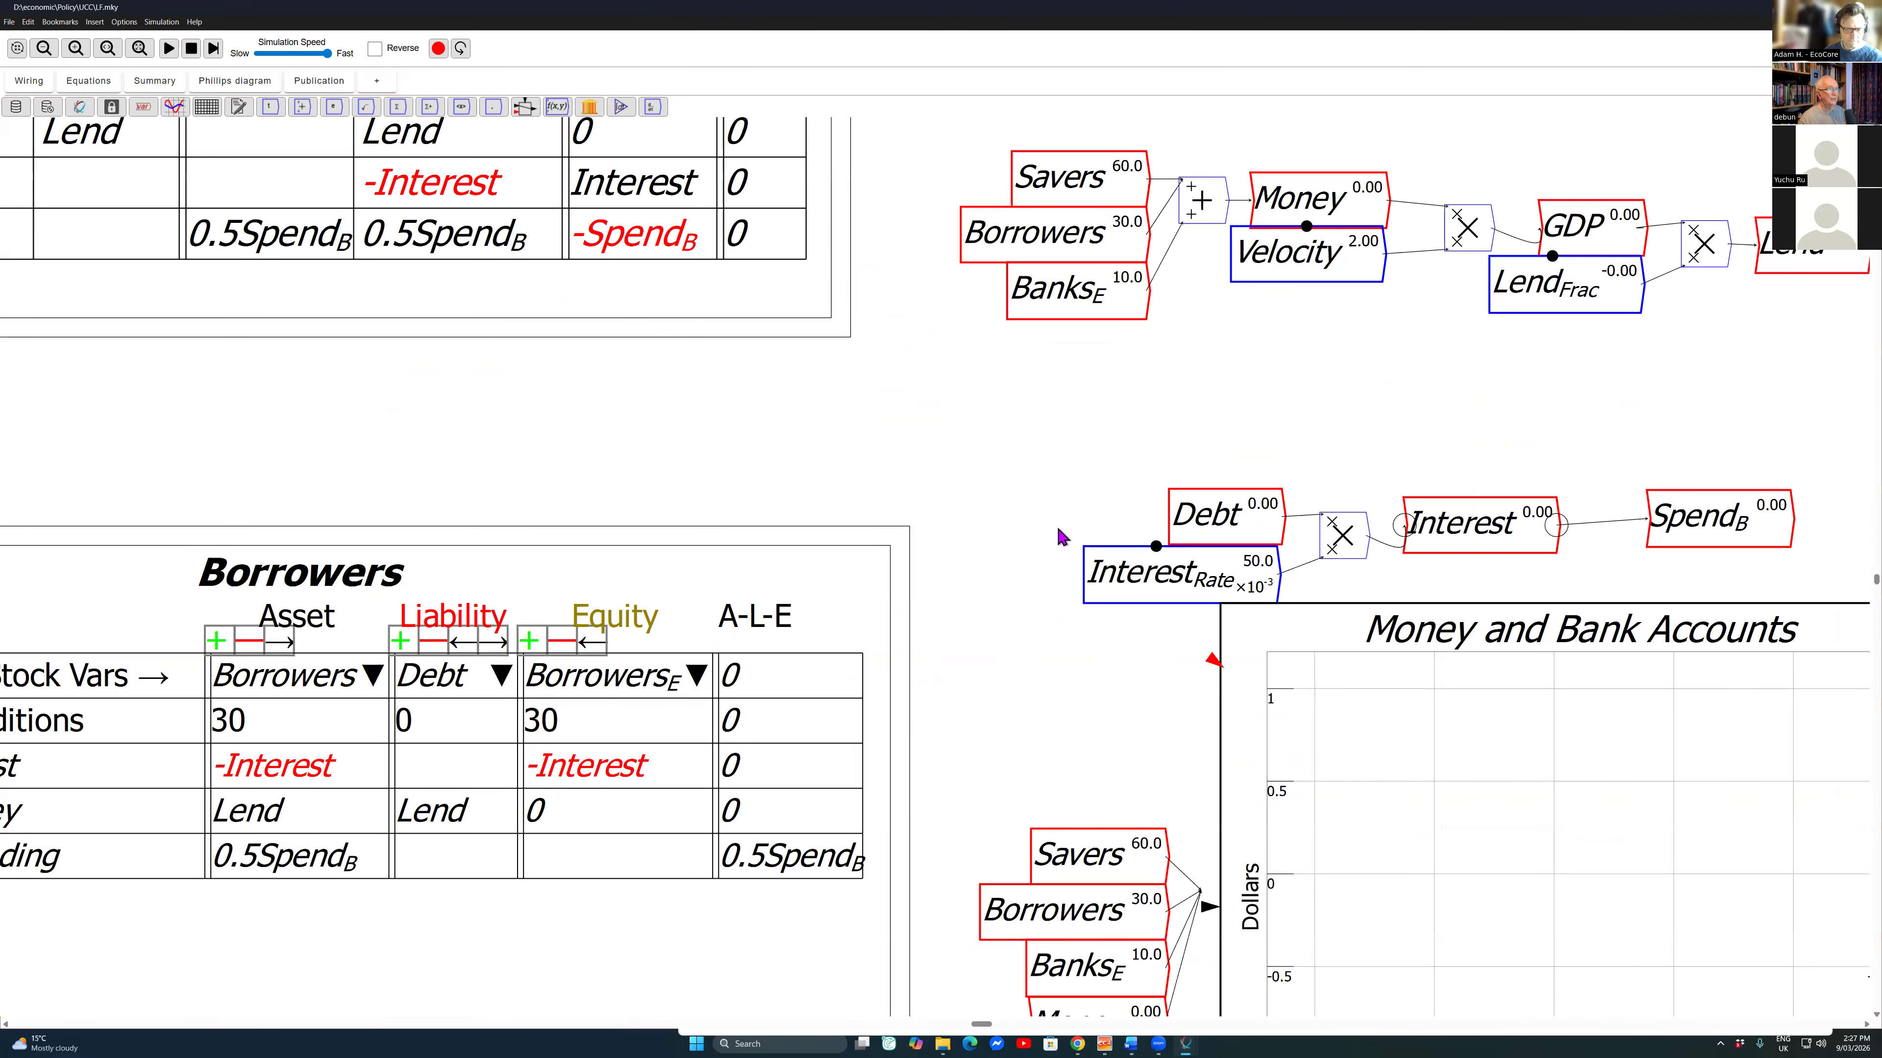
drag(1481, 525, 1522, 519)
right_click(1411, 554)
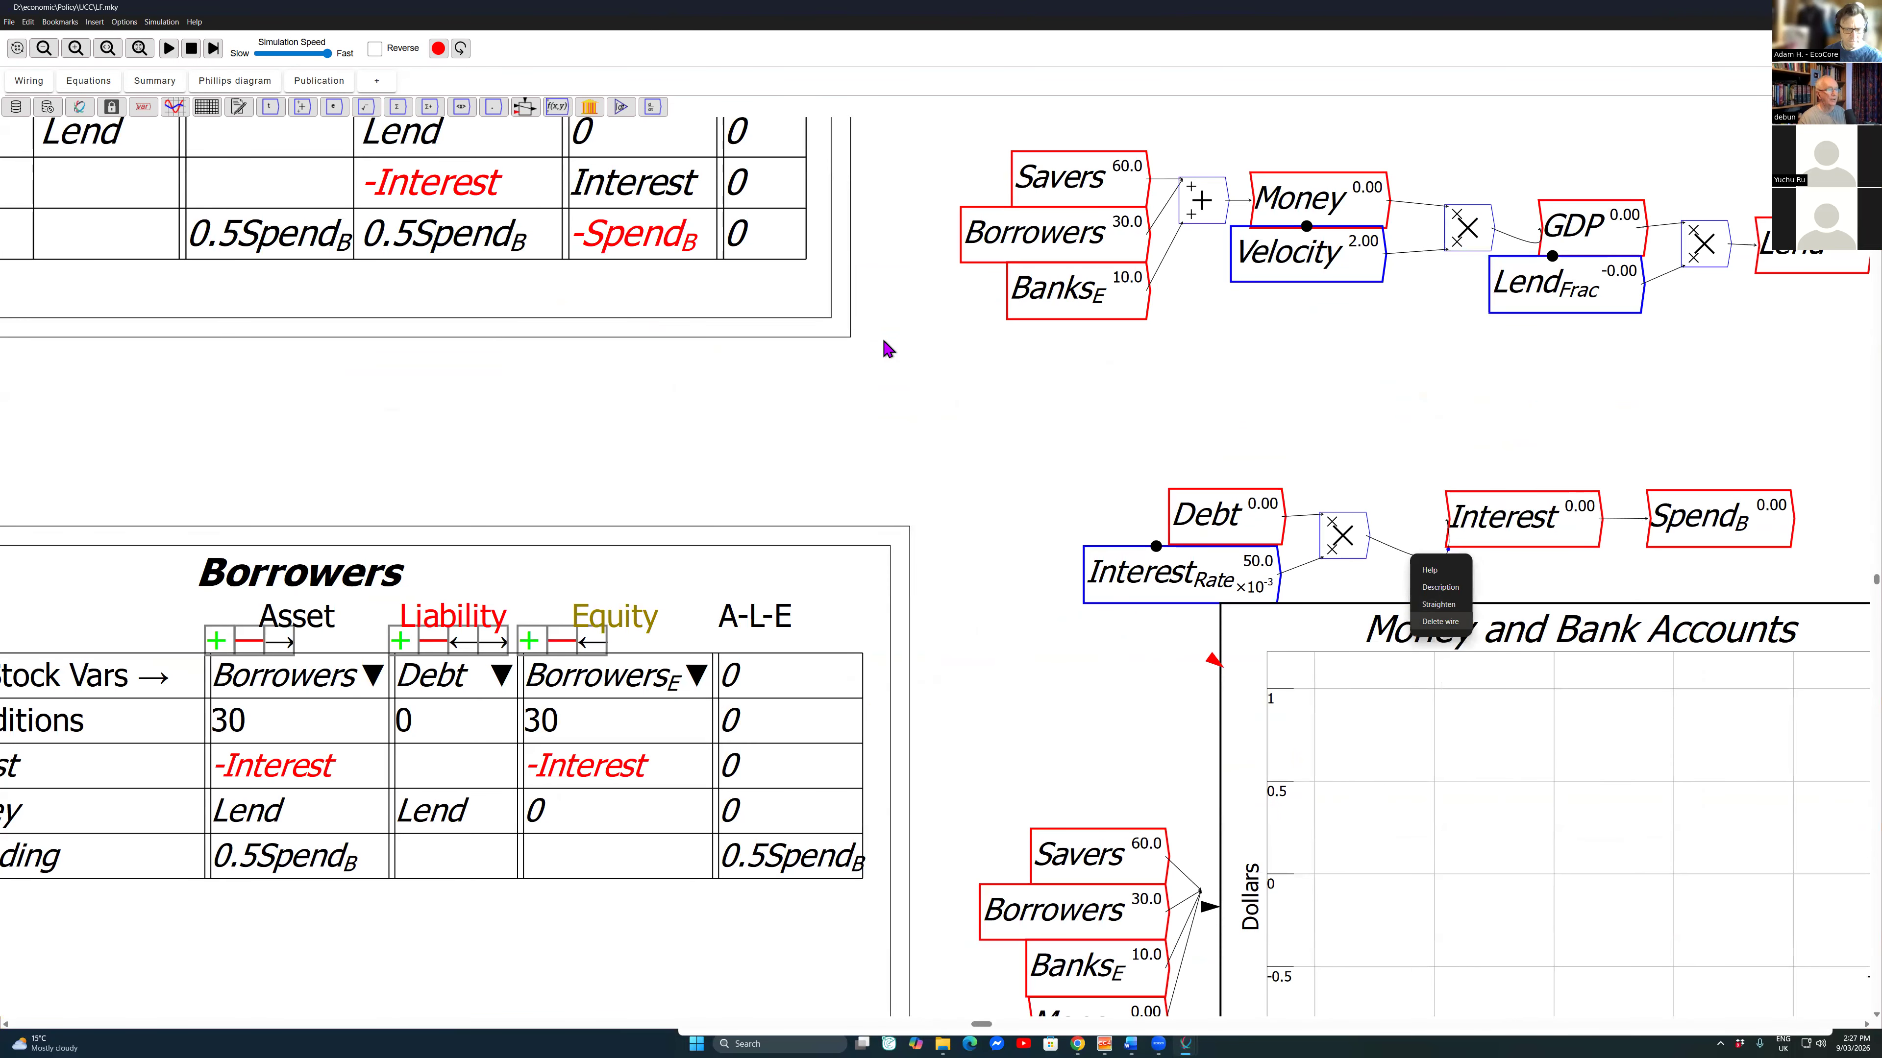
click(1439, 604)
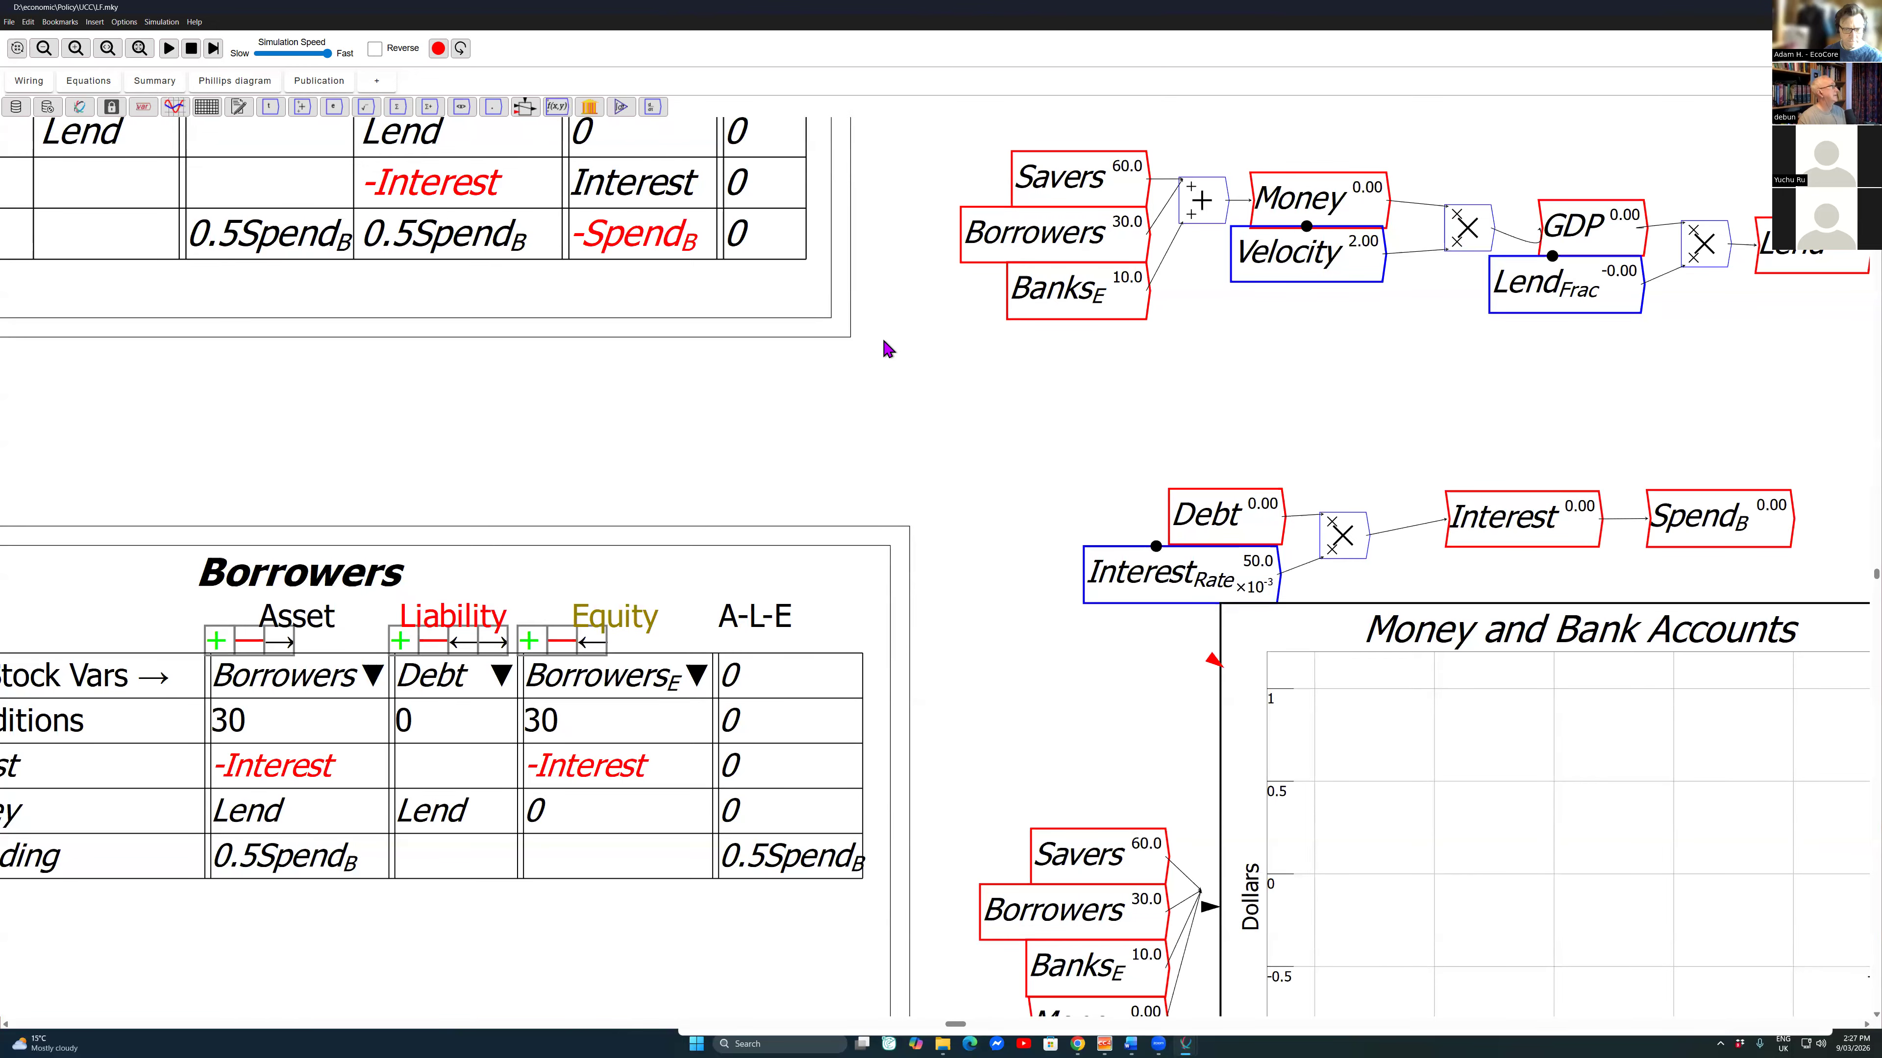
Step: Reset the model and run the simulation with the bank spending flow included
scroll(965, 723, down, 8)
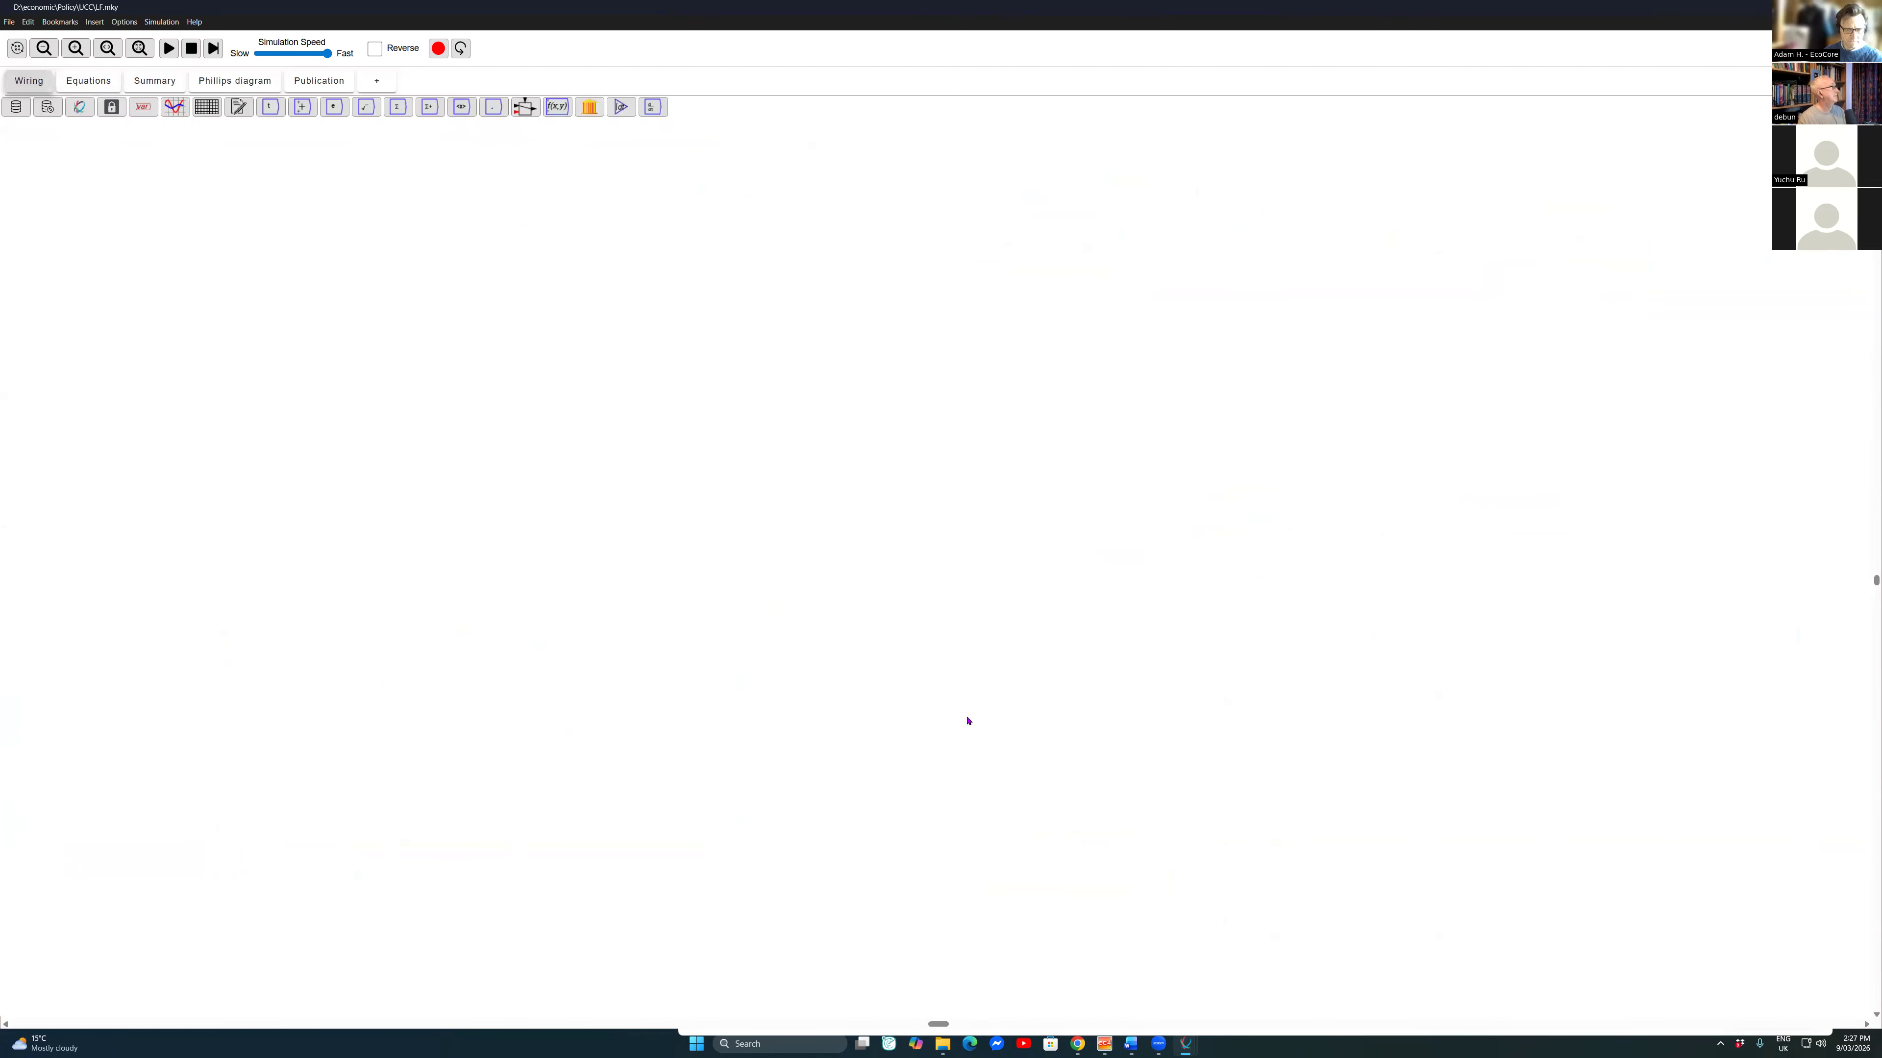
scroll(1083, 481, down, 2)
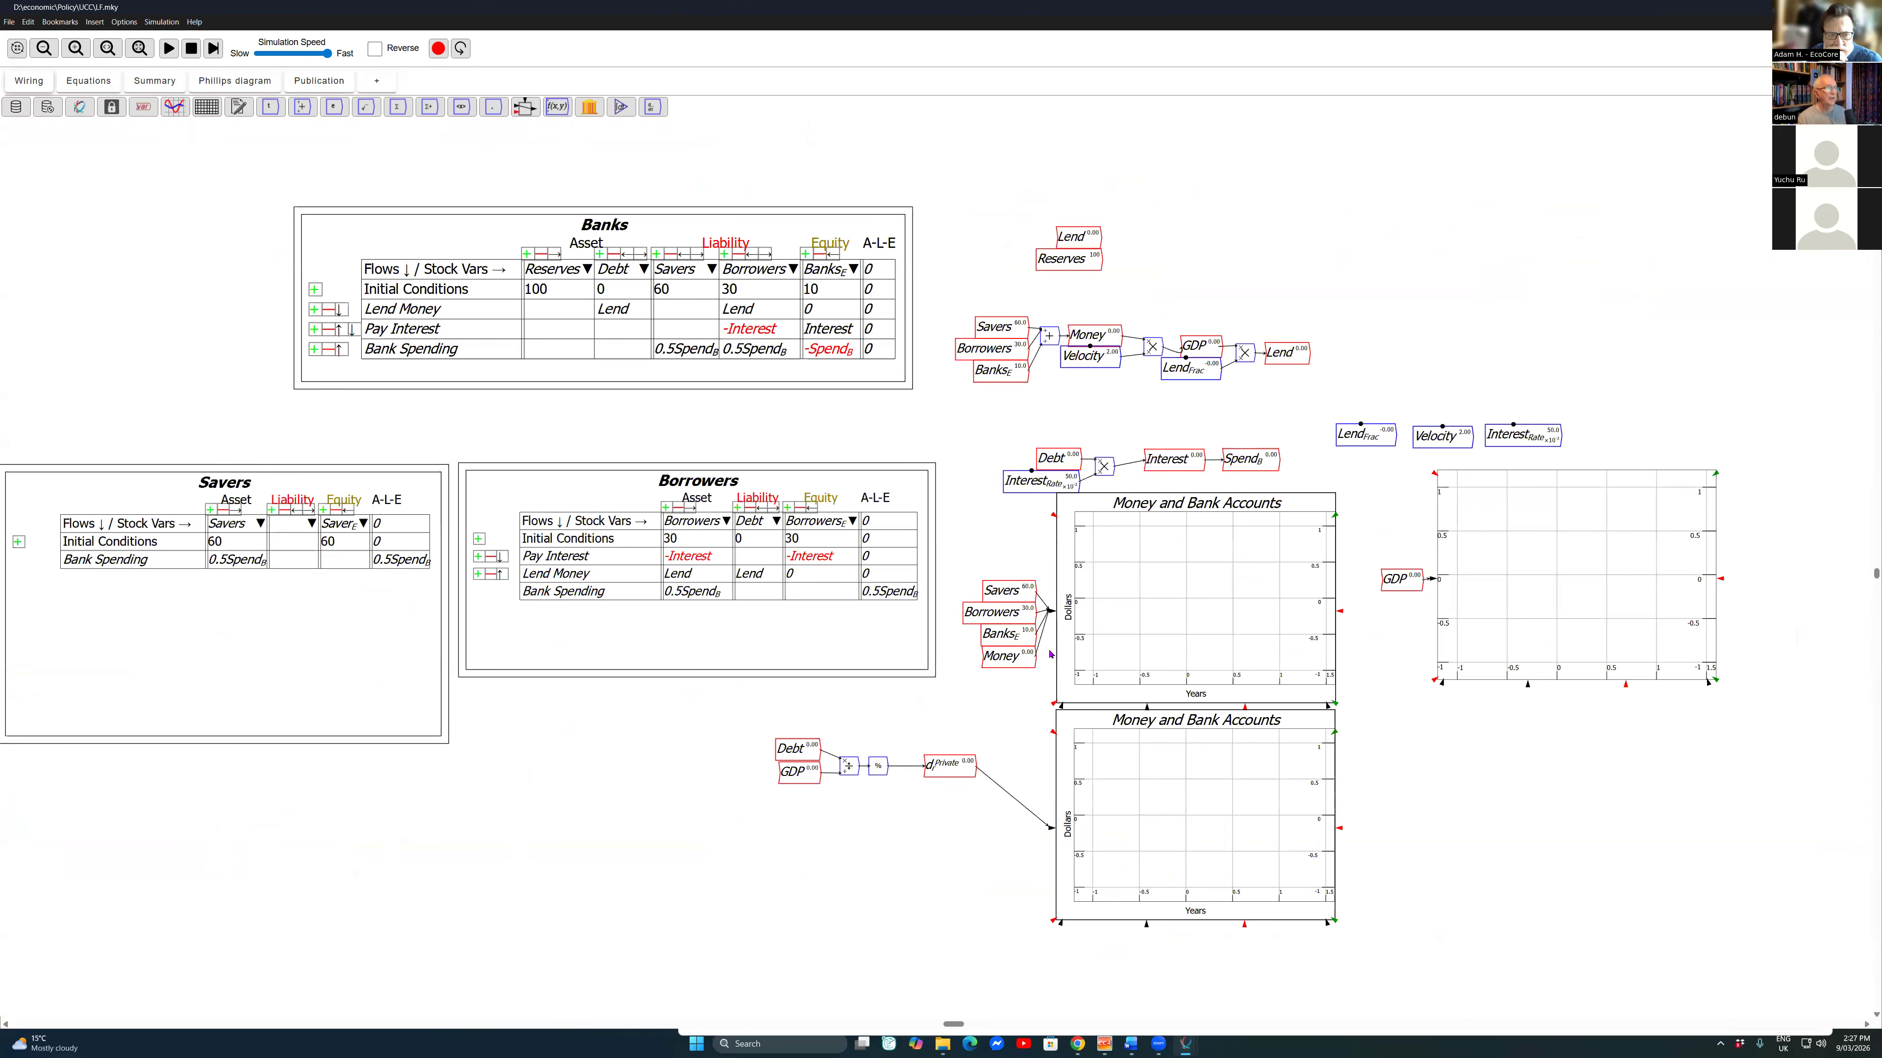
click(191, 50)
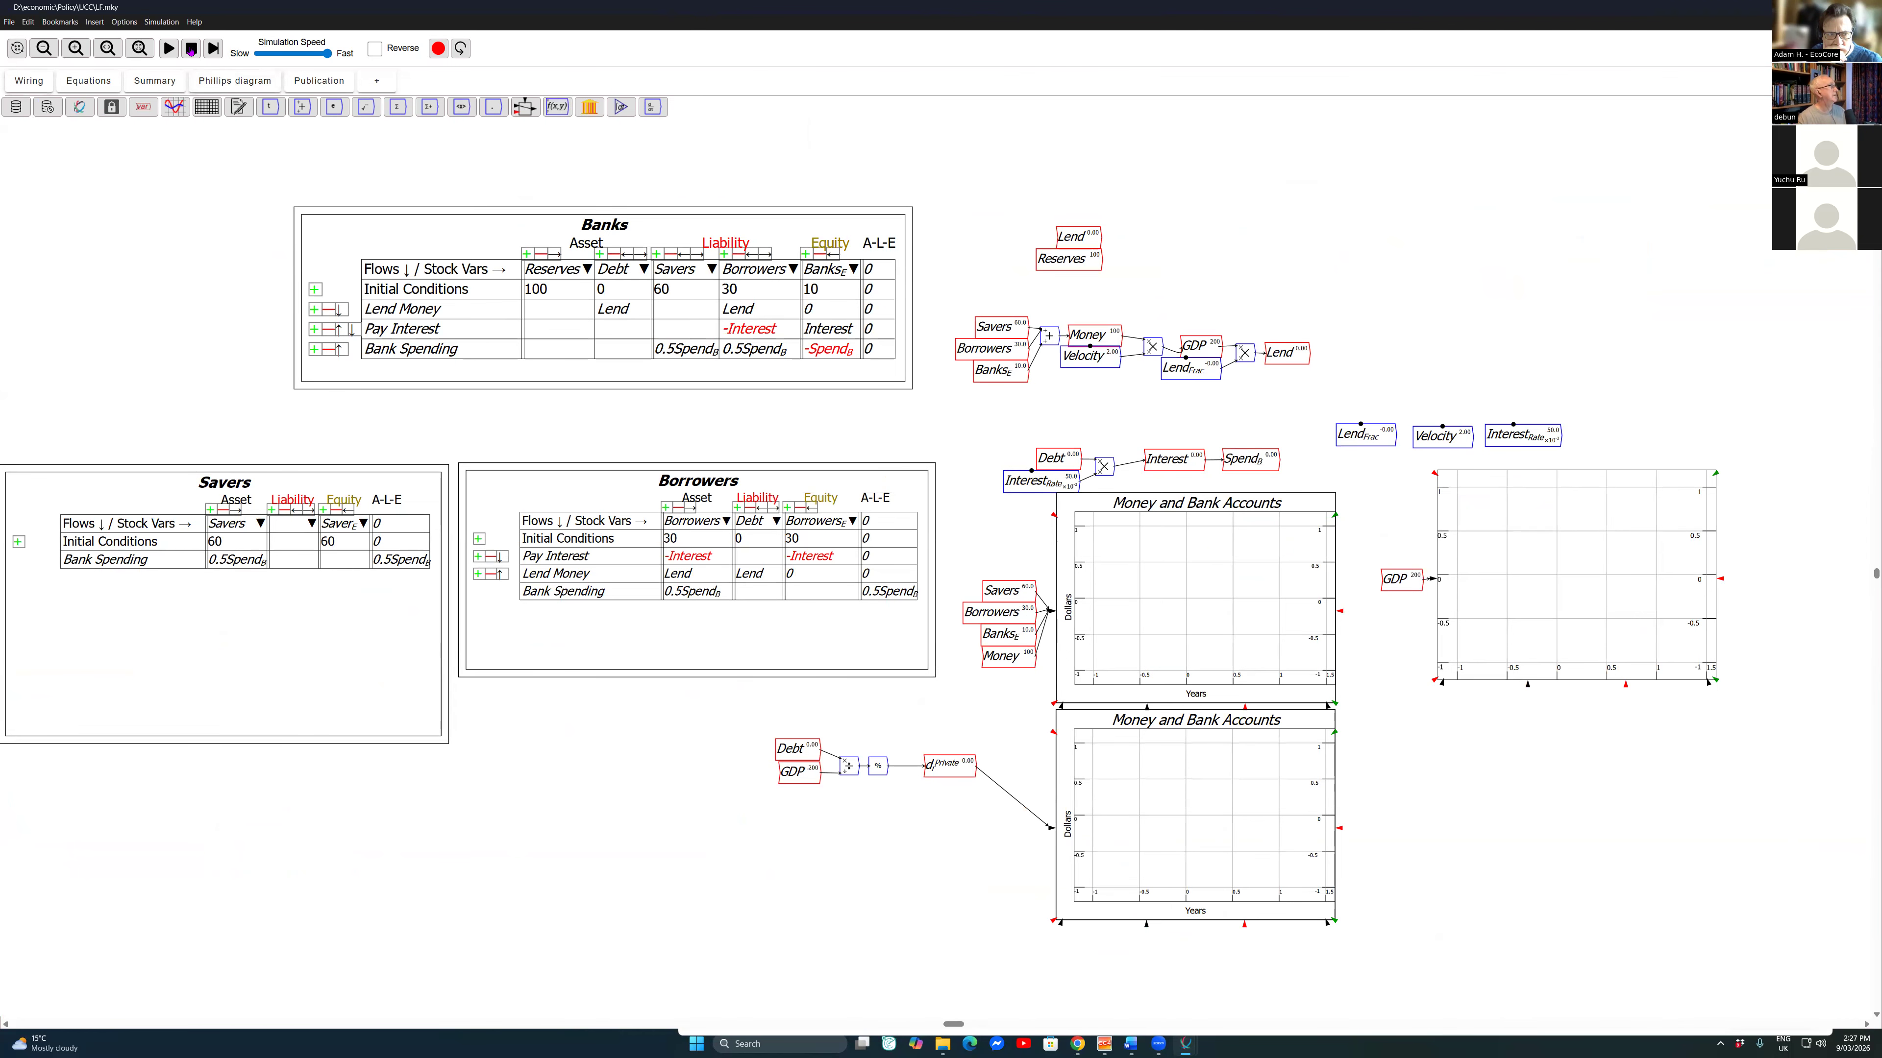
click(169, 48)
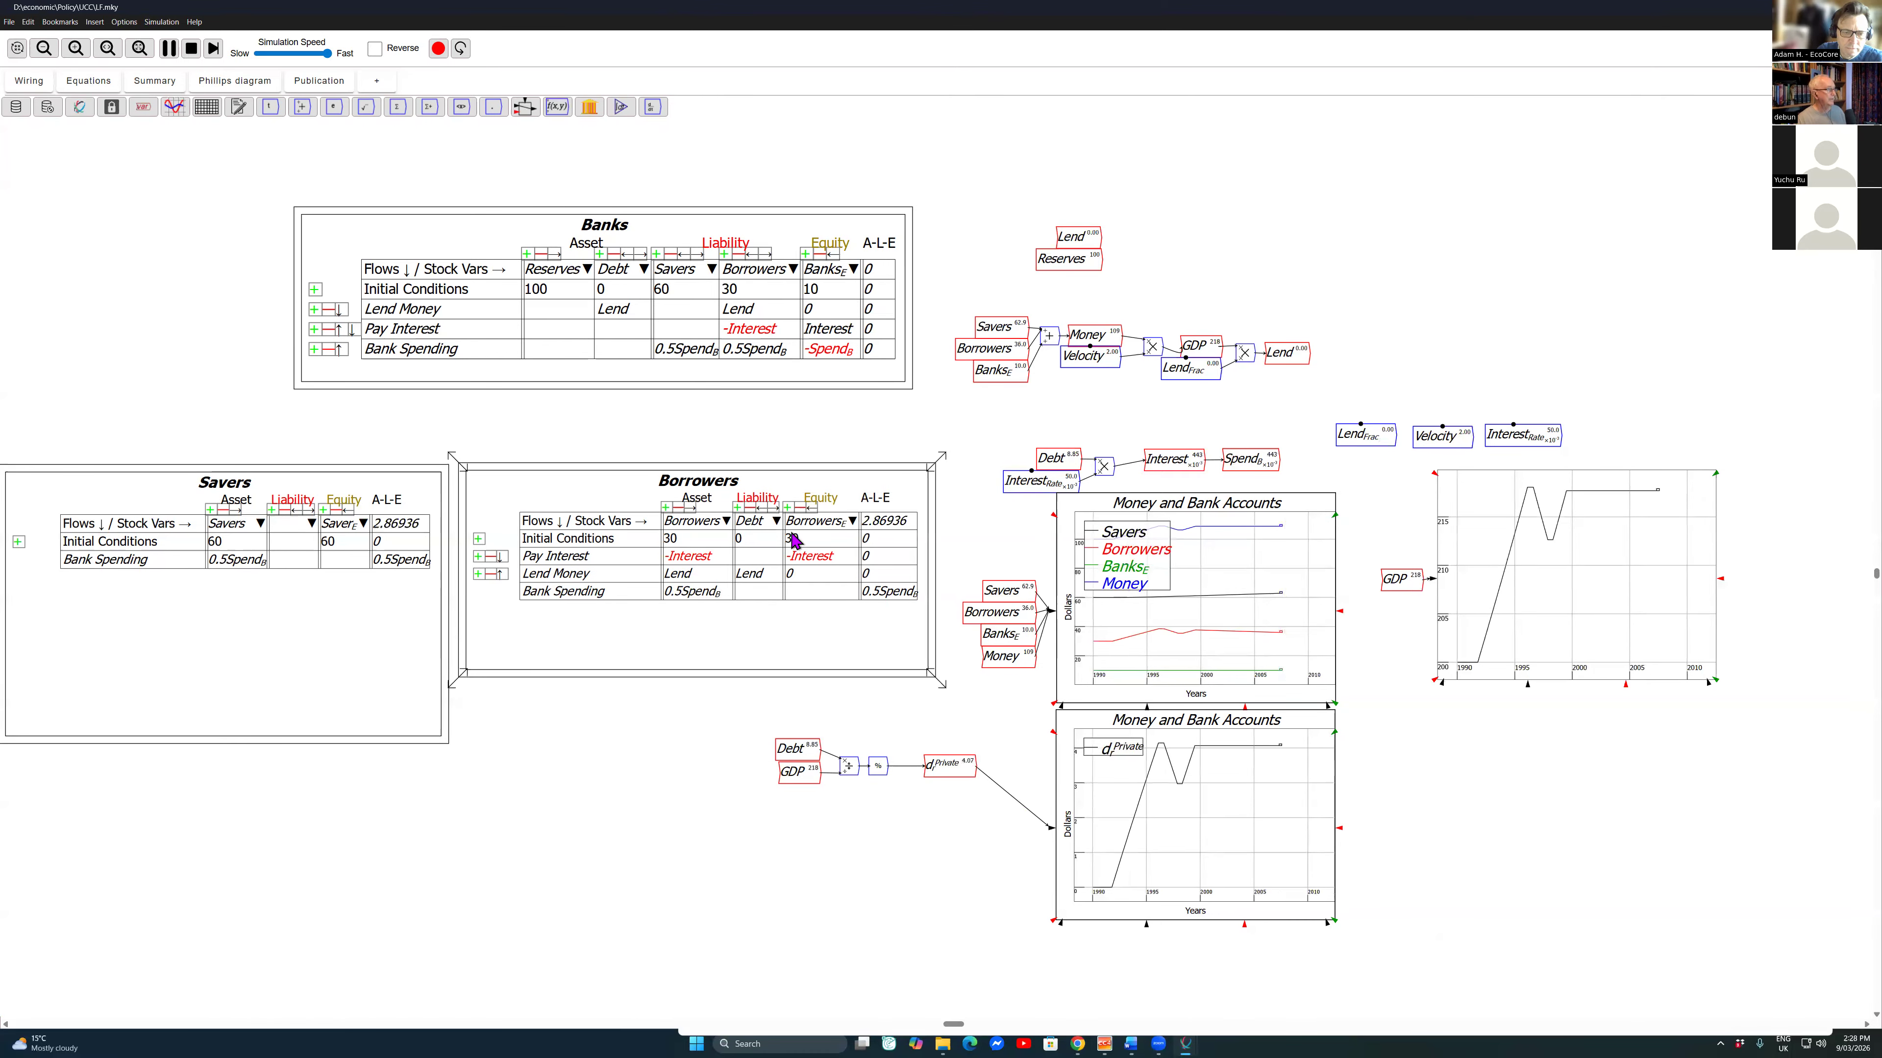
Step: Balance the Bank Spending row of the Borrowers table through equity, rerun the simulation from the start, and reset it
right_click(815, 595)
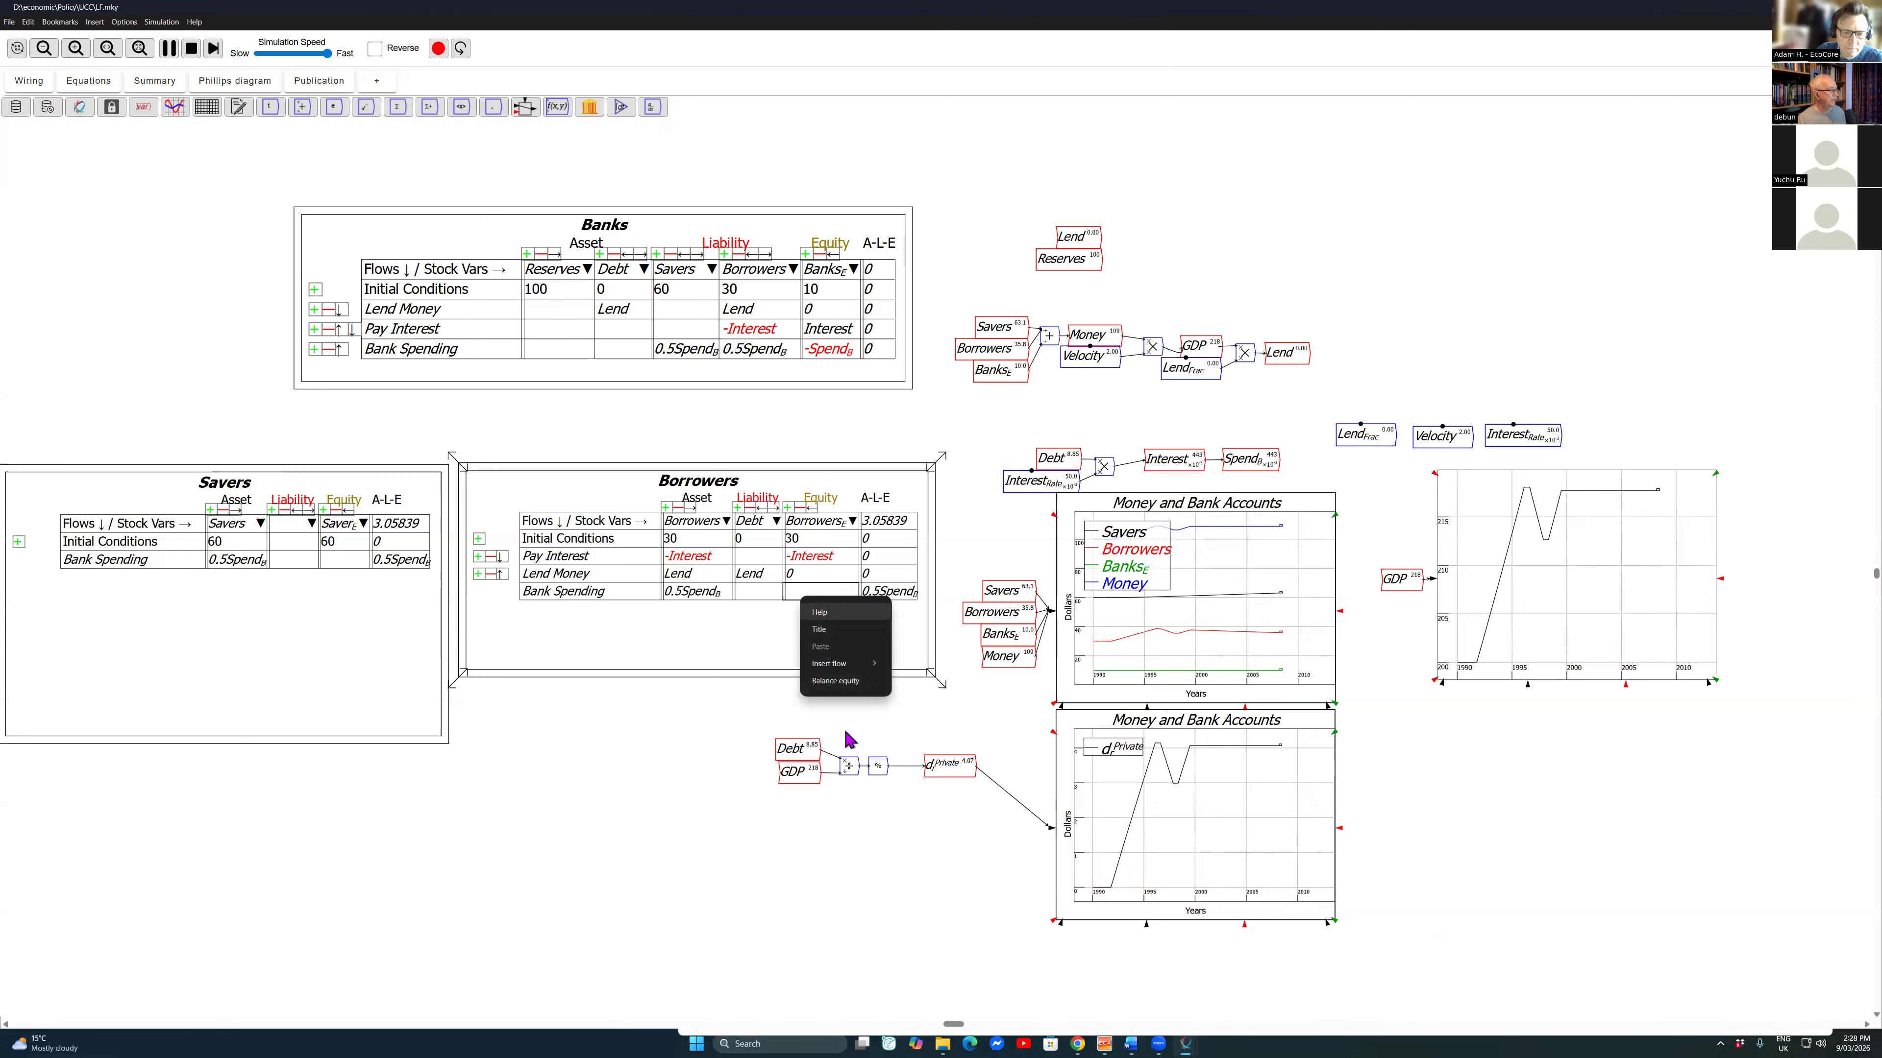
click(844, 680)
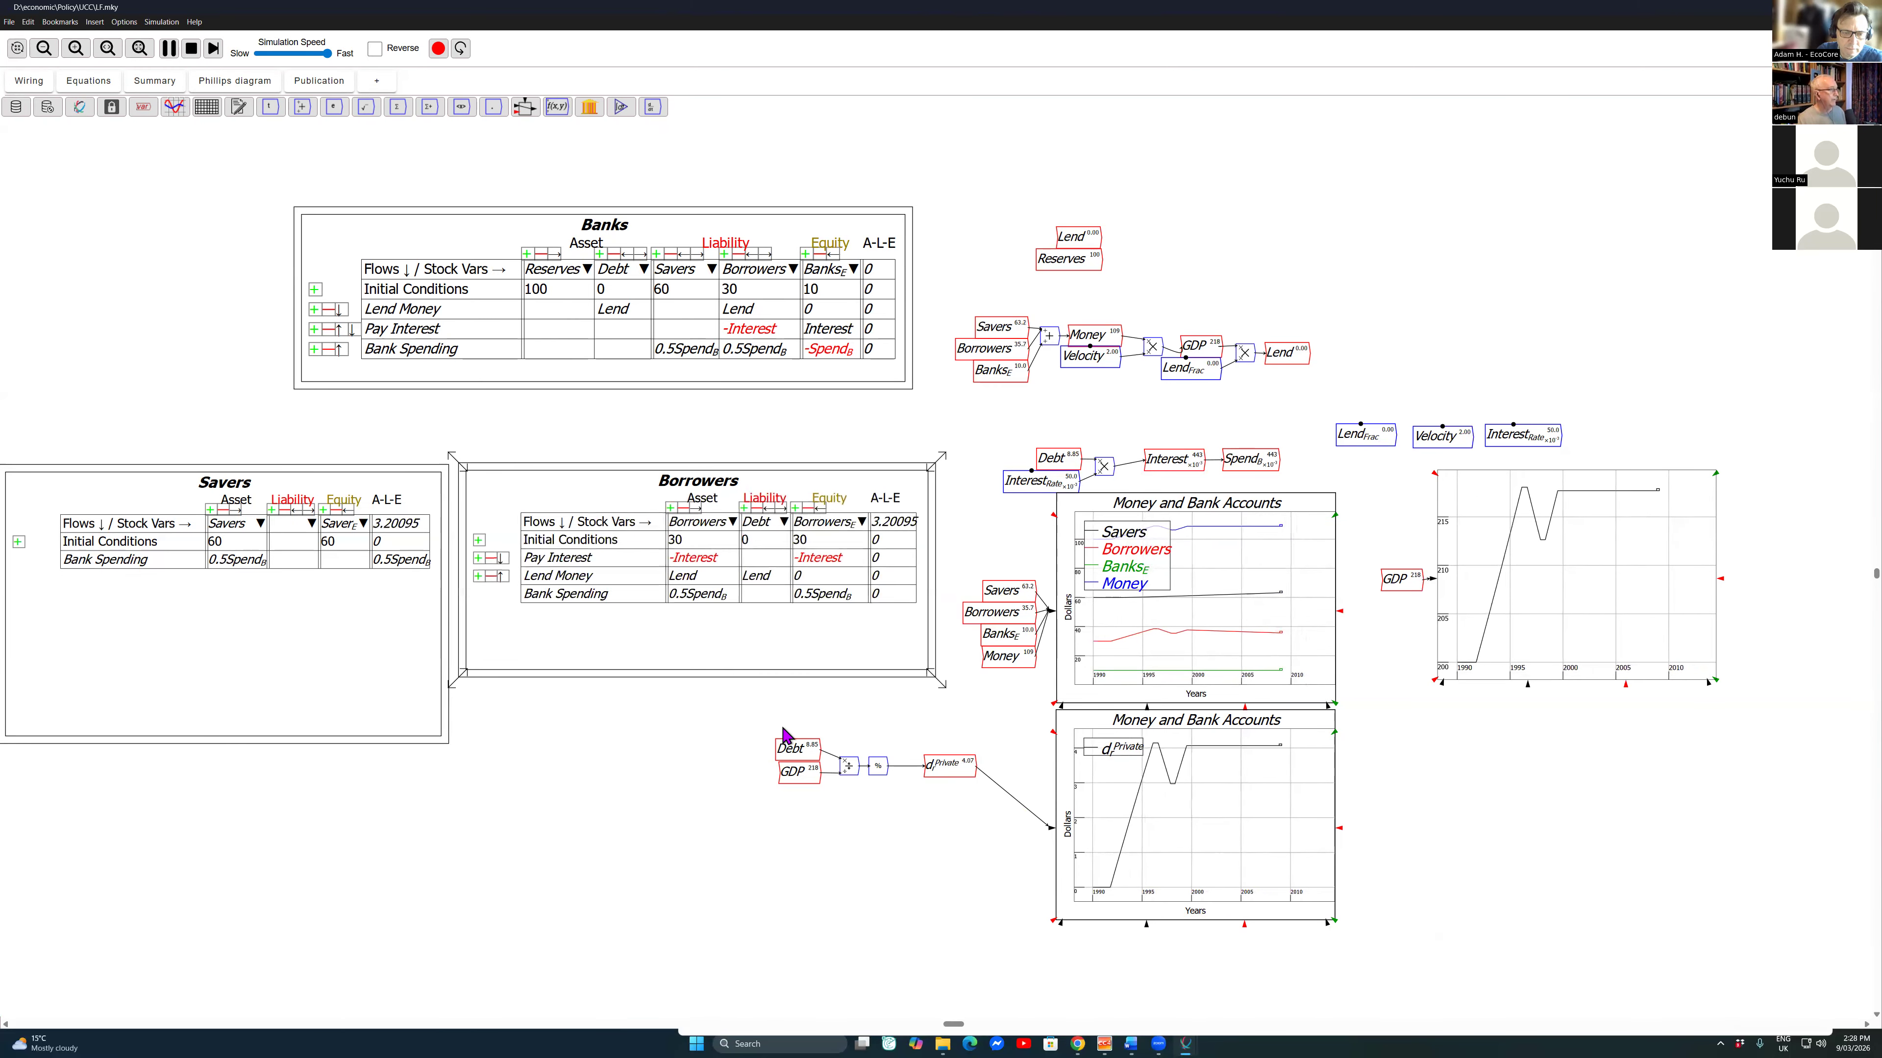
click(191, 48)
click(169, 48)
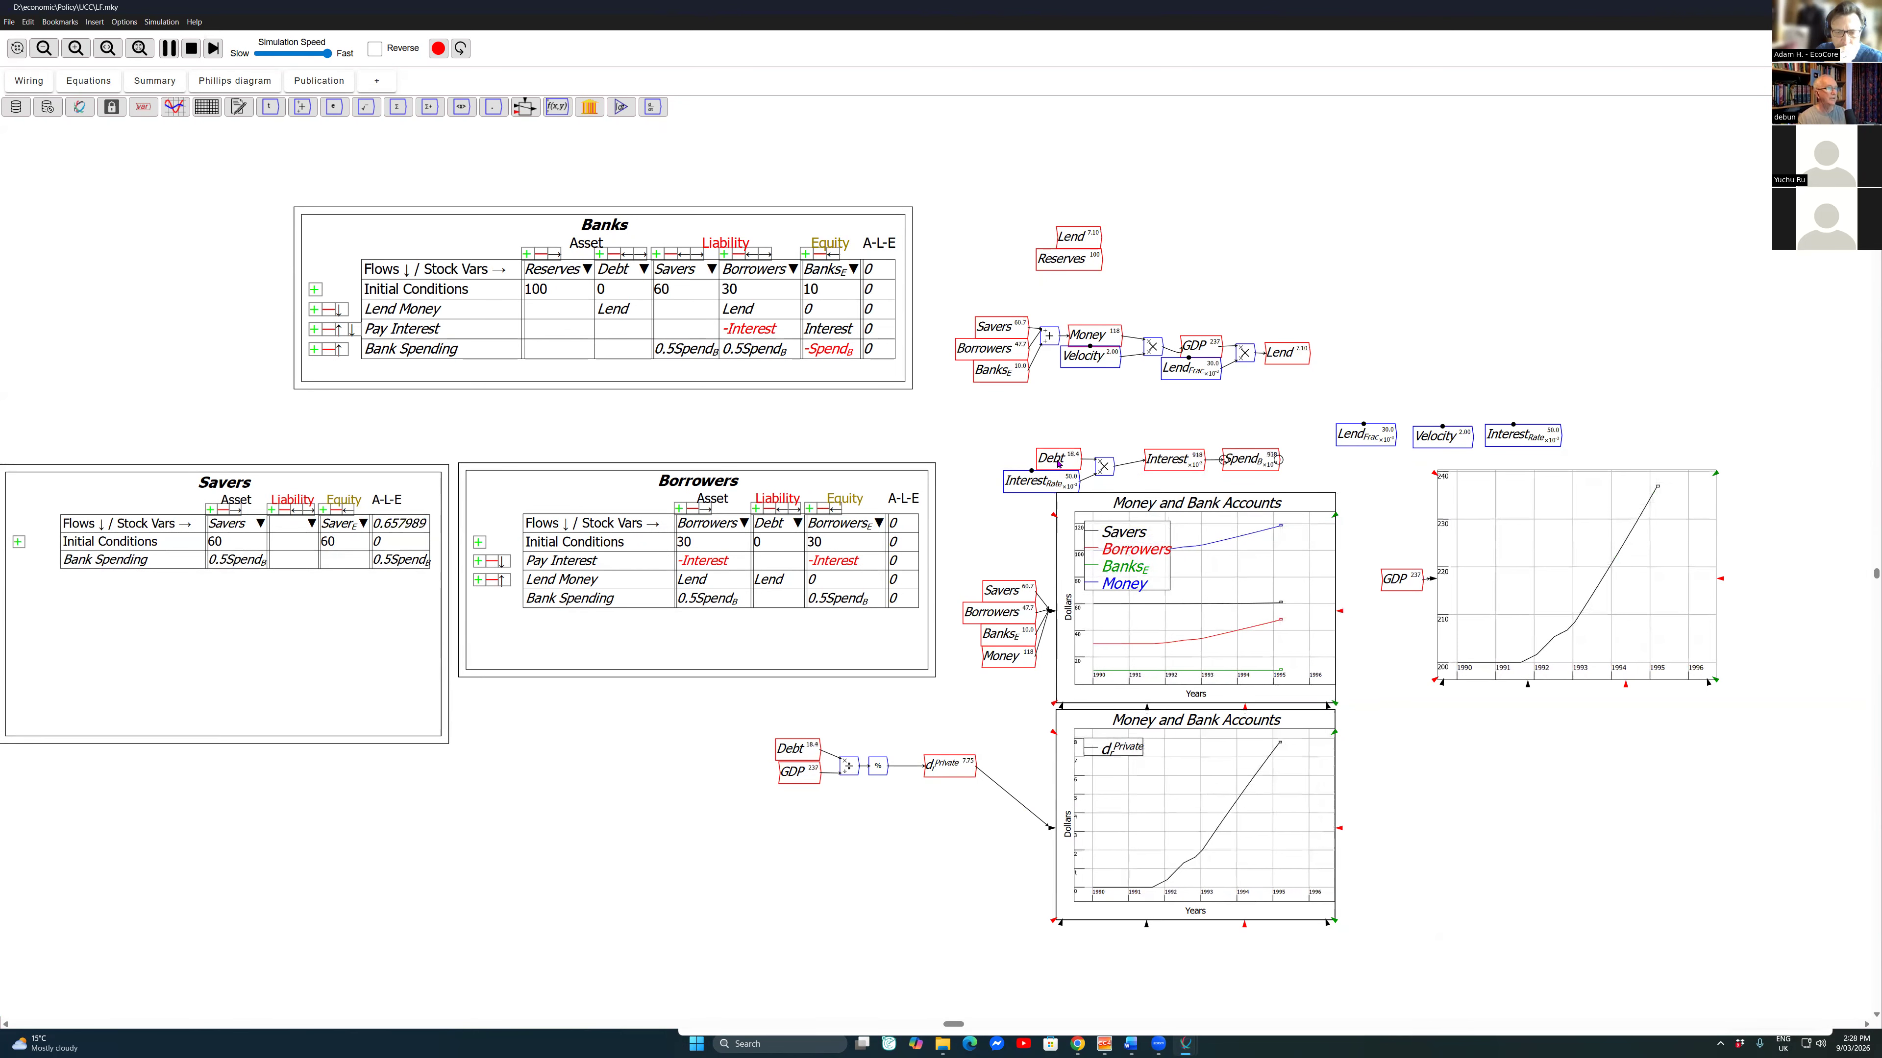
click(190, 48)
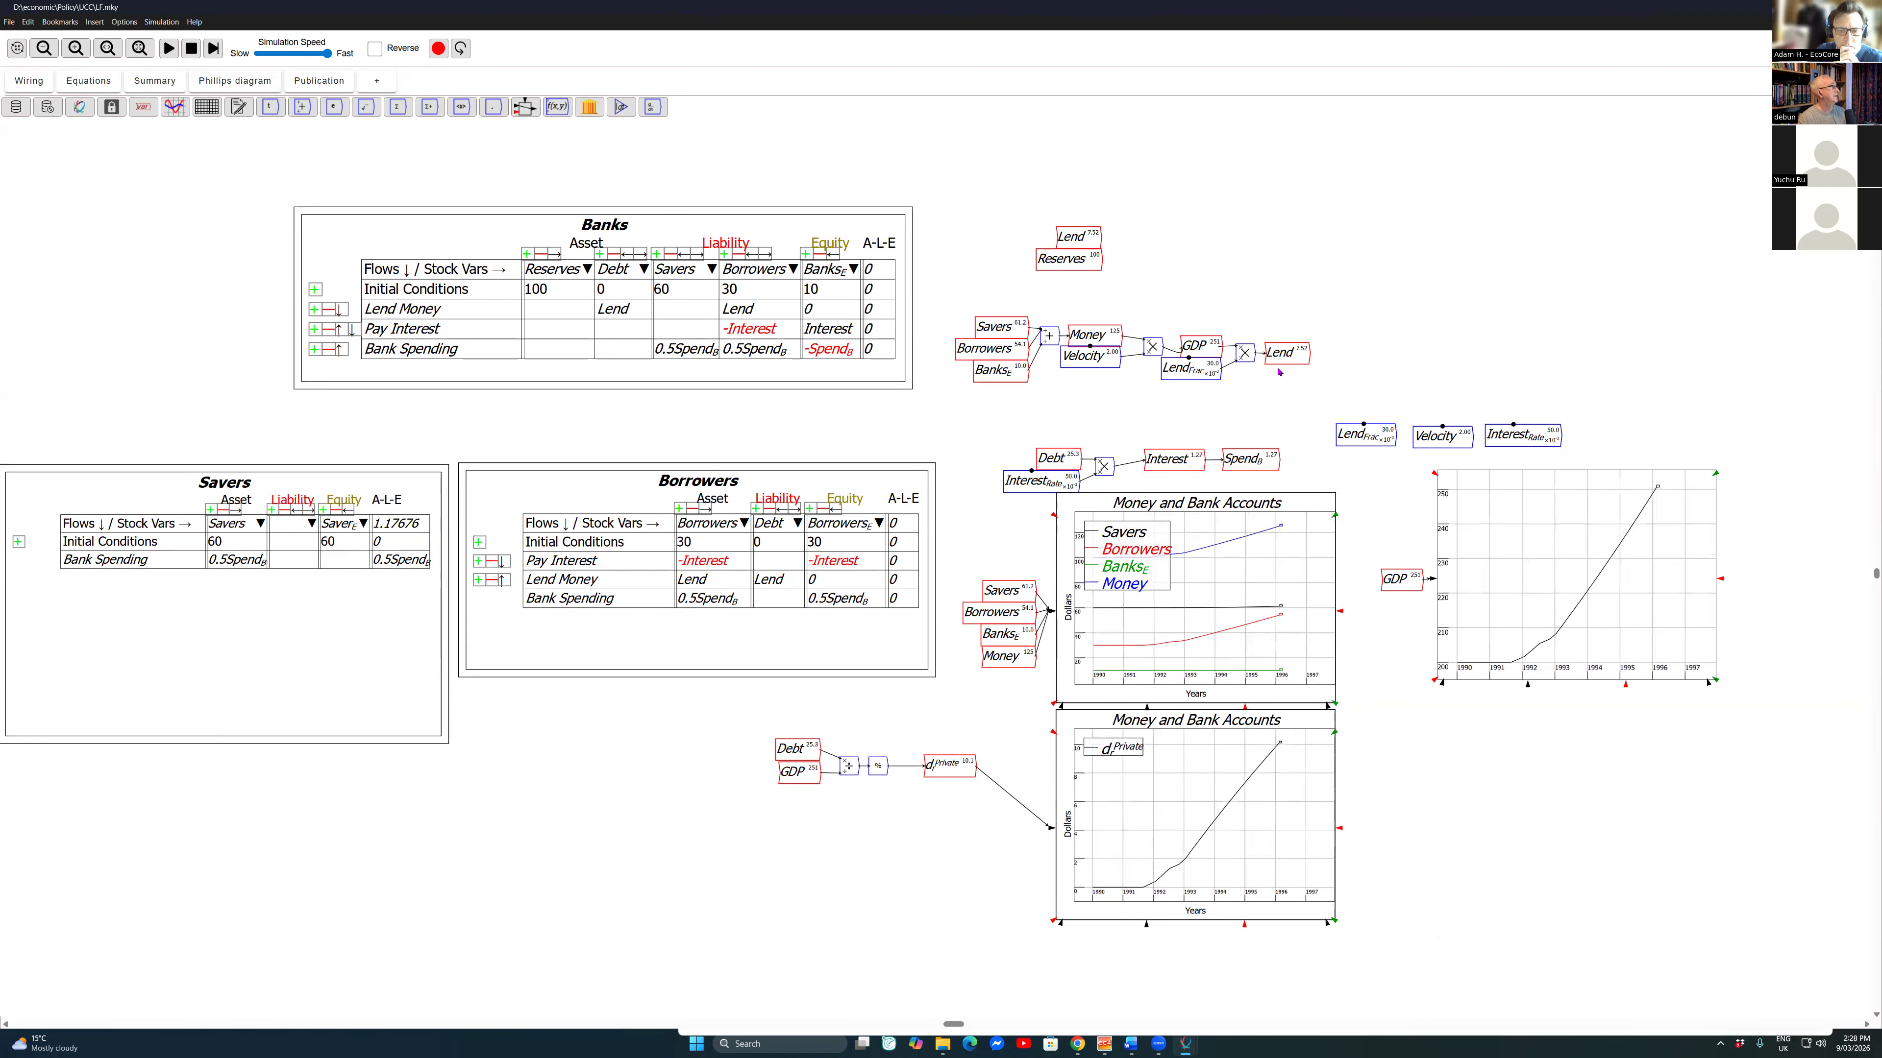
Step: Save the model under the new name BOMD in the UCC folder
click(9, 22)
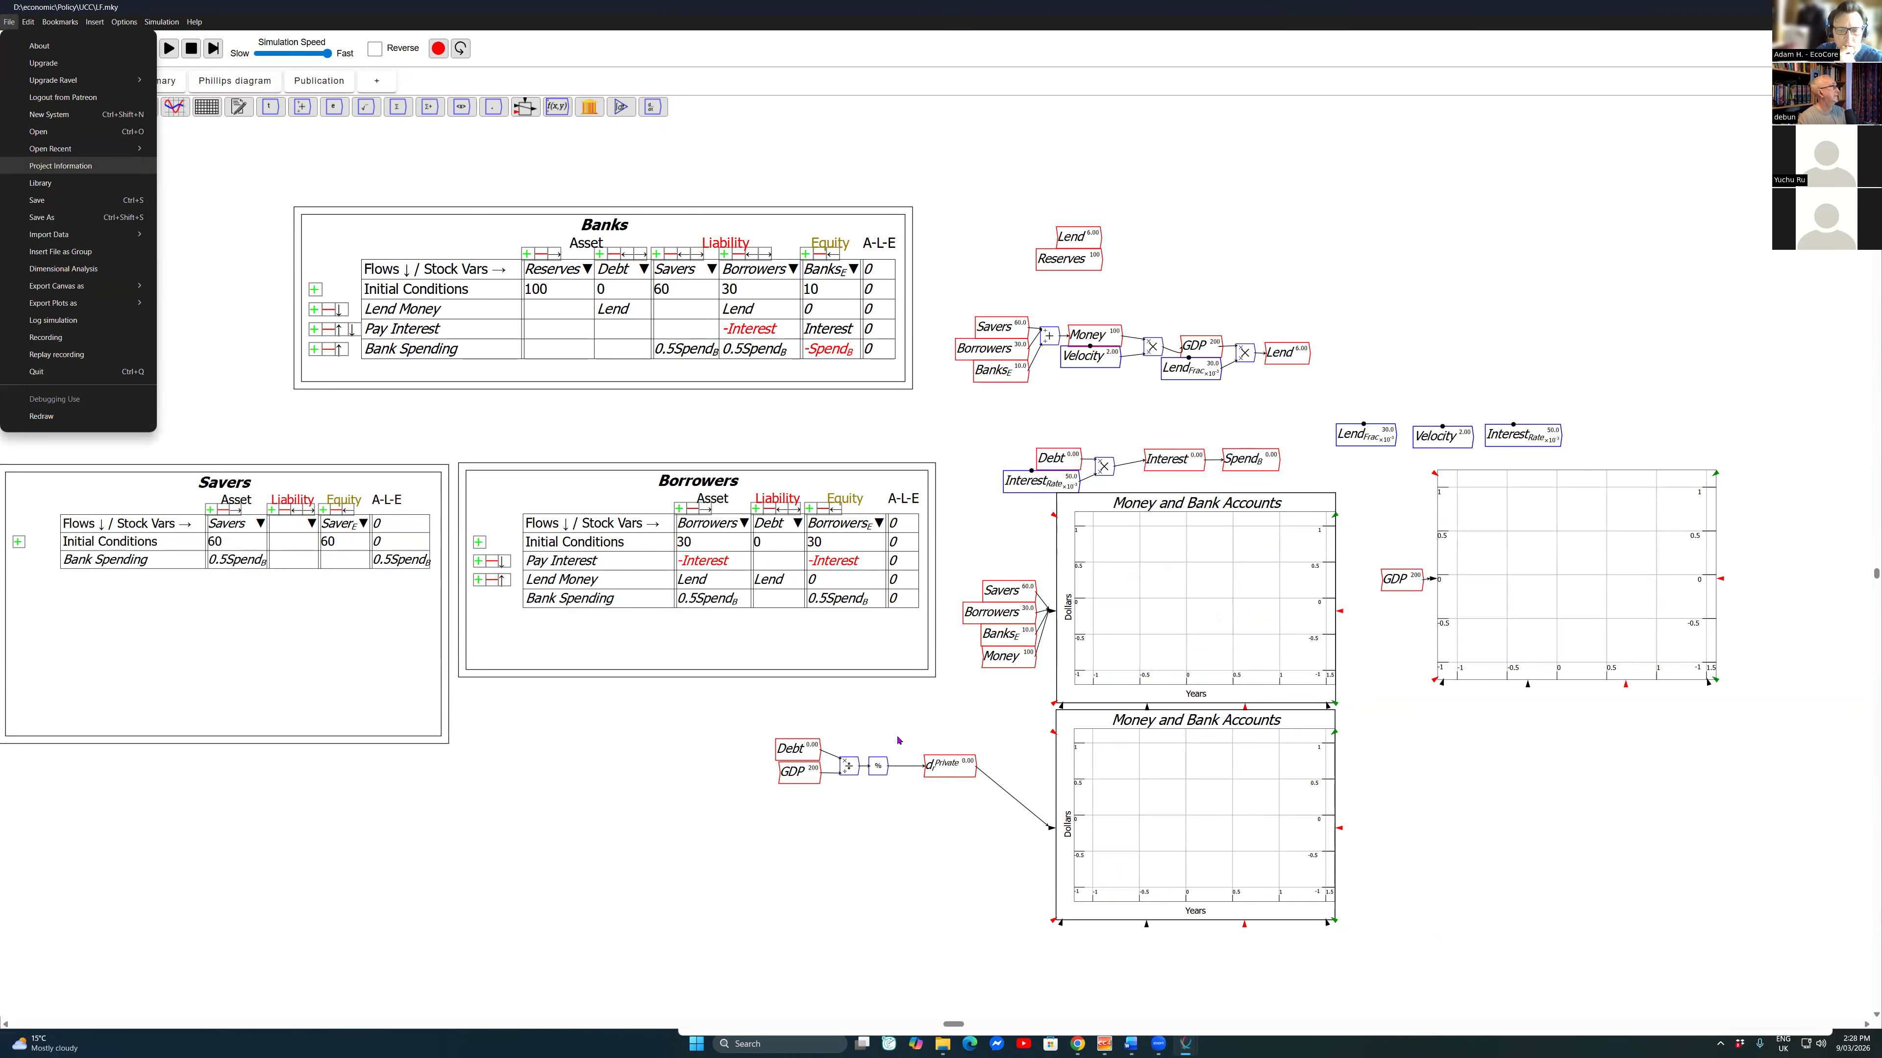
key(Return)
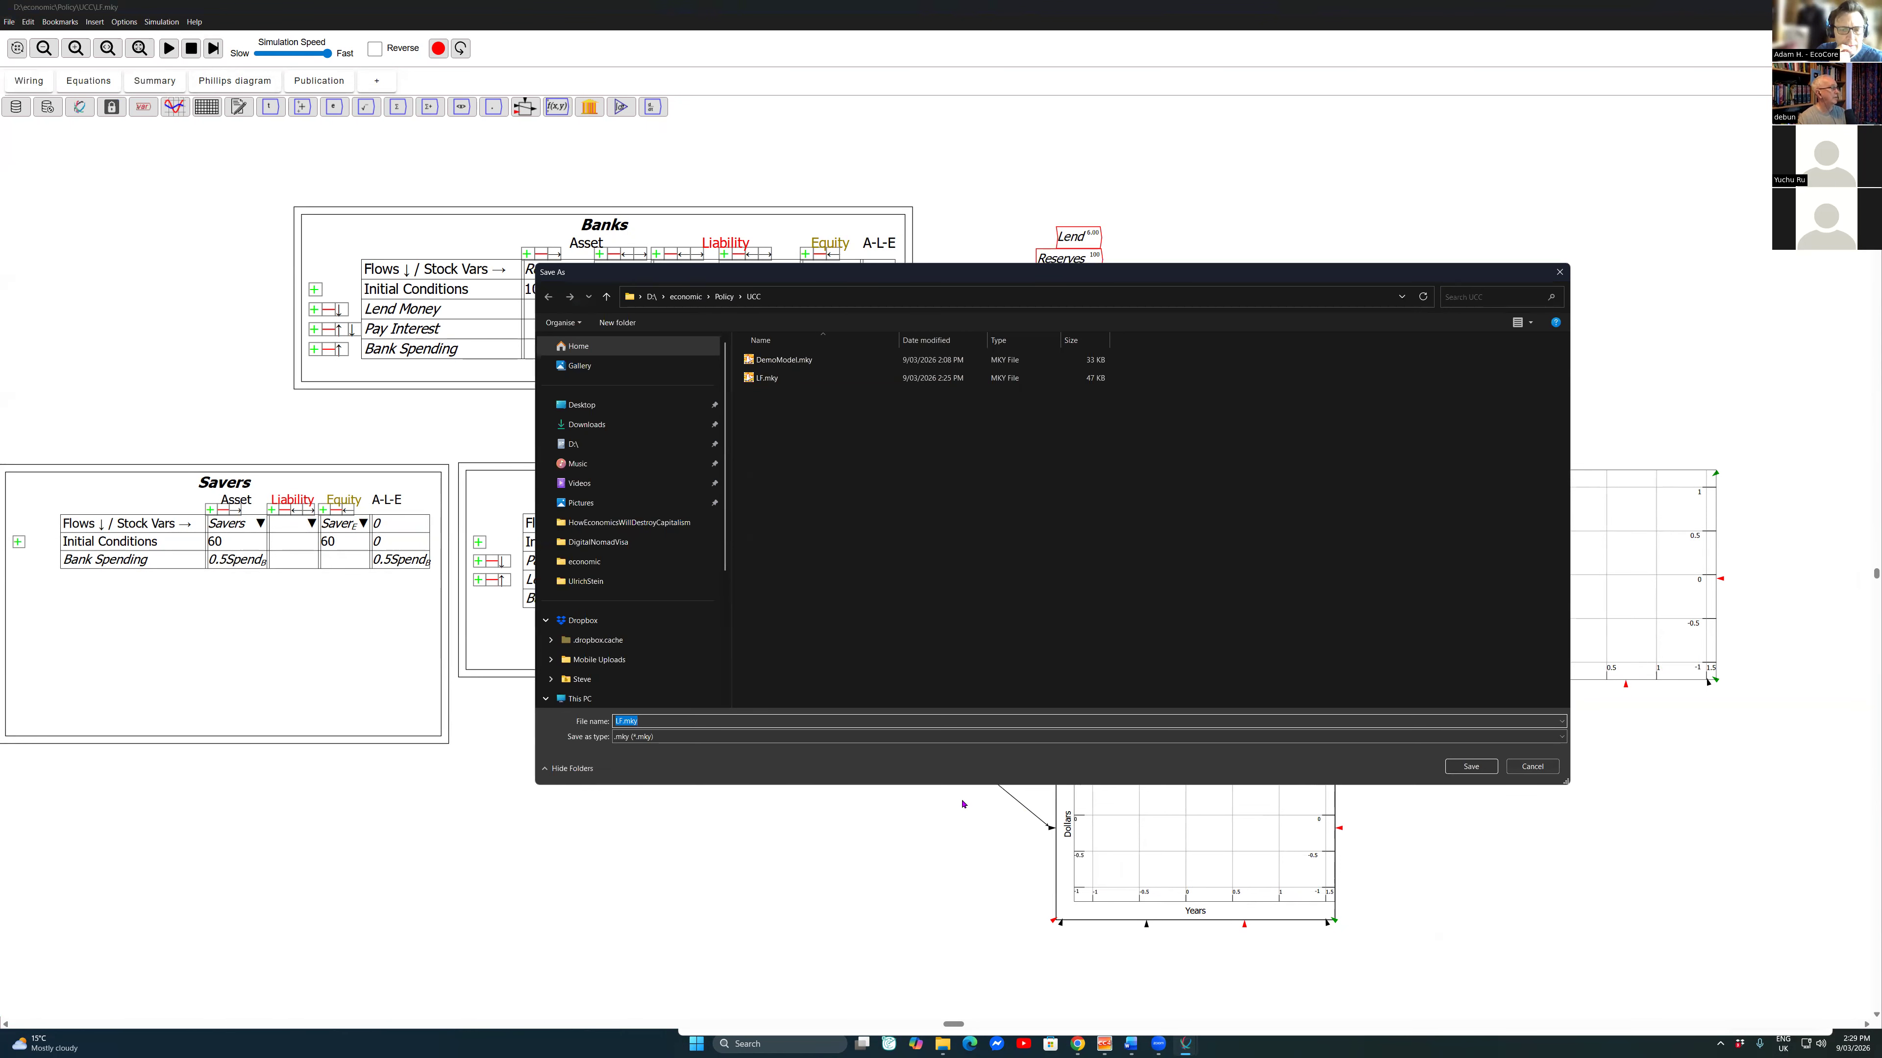
text(BOMB)
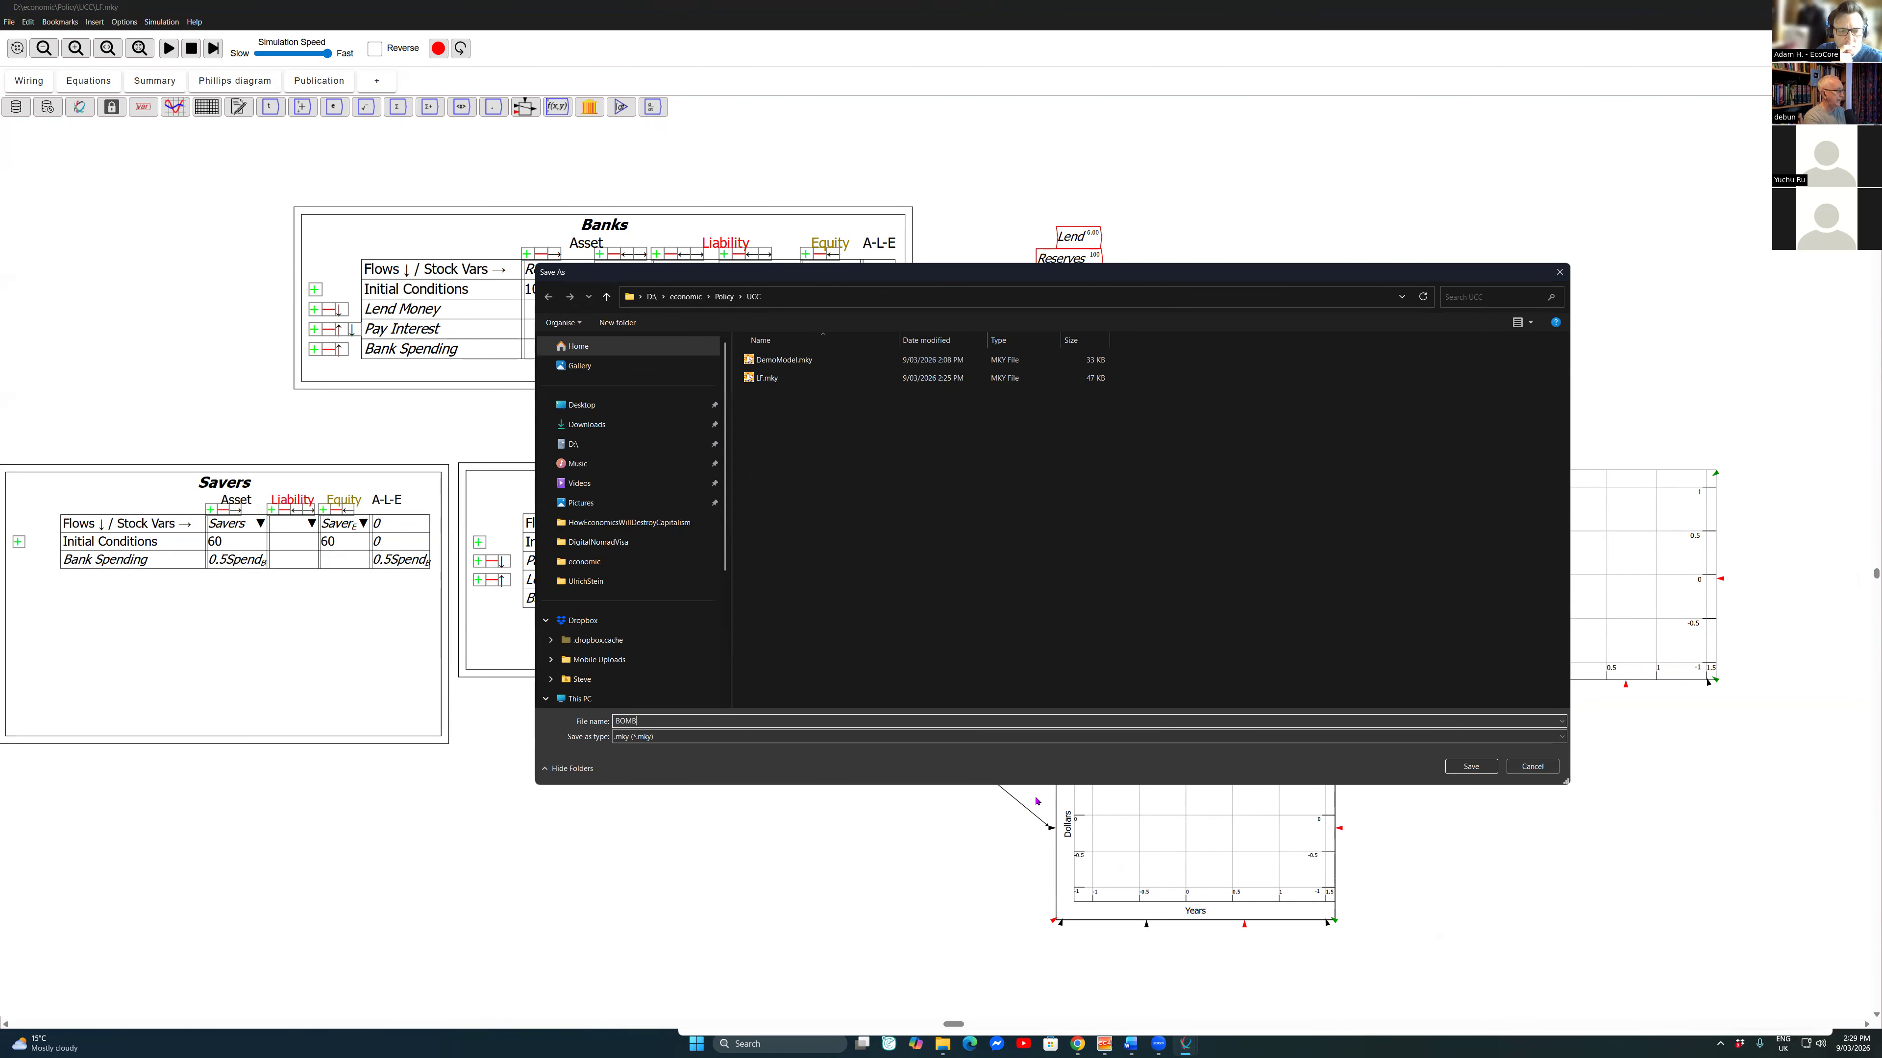
key(BackSpace)
key(Return)
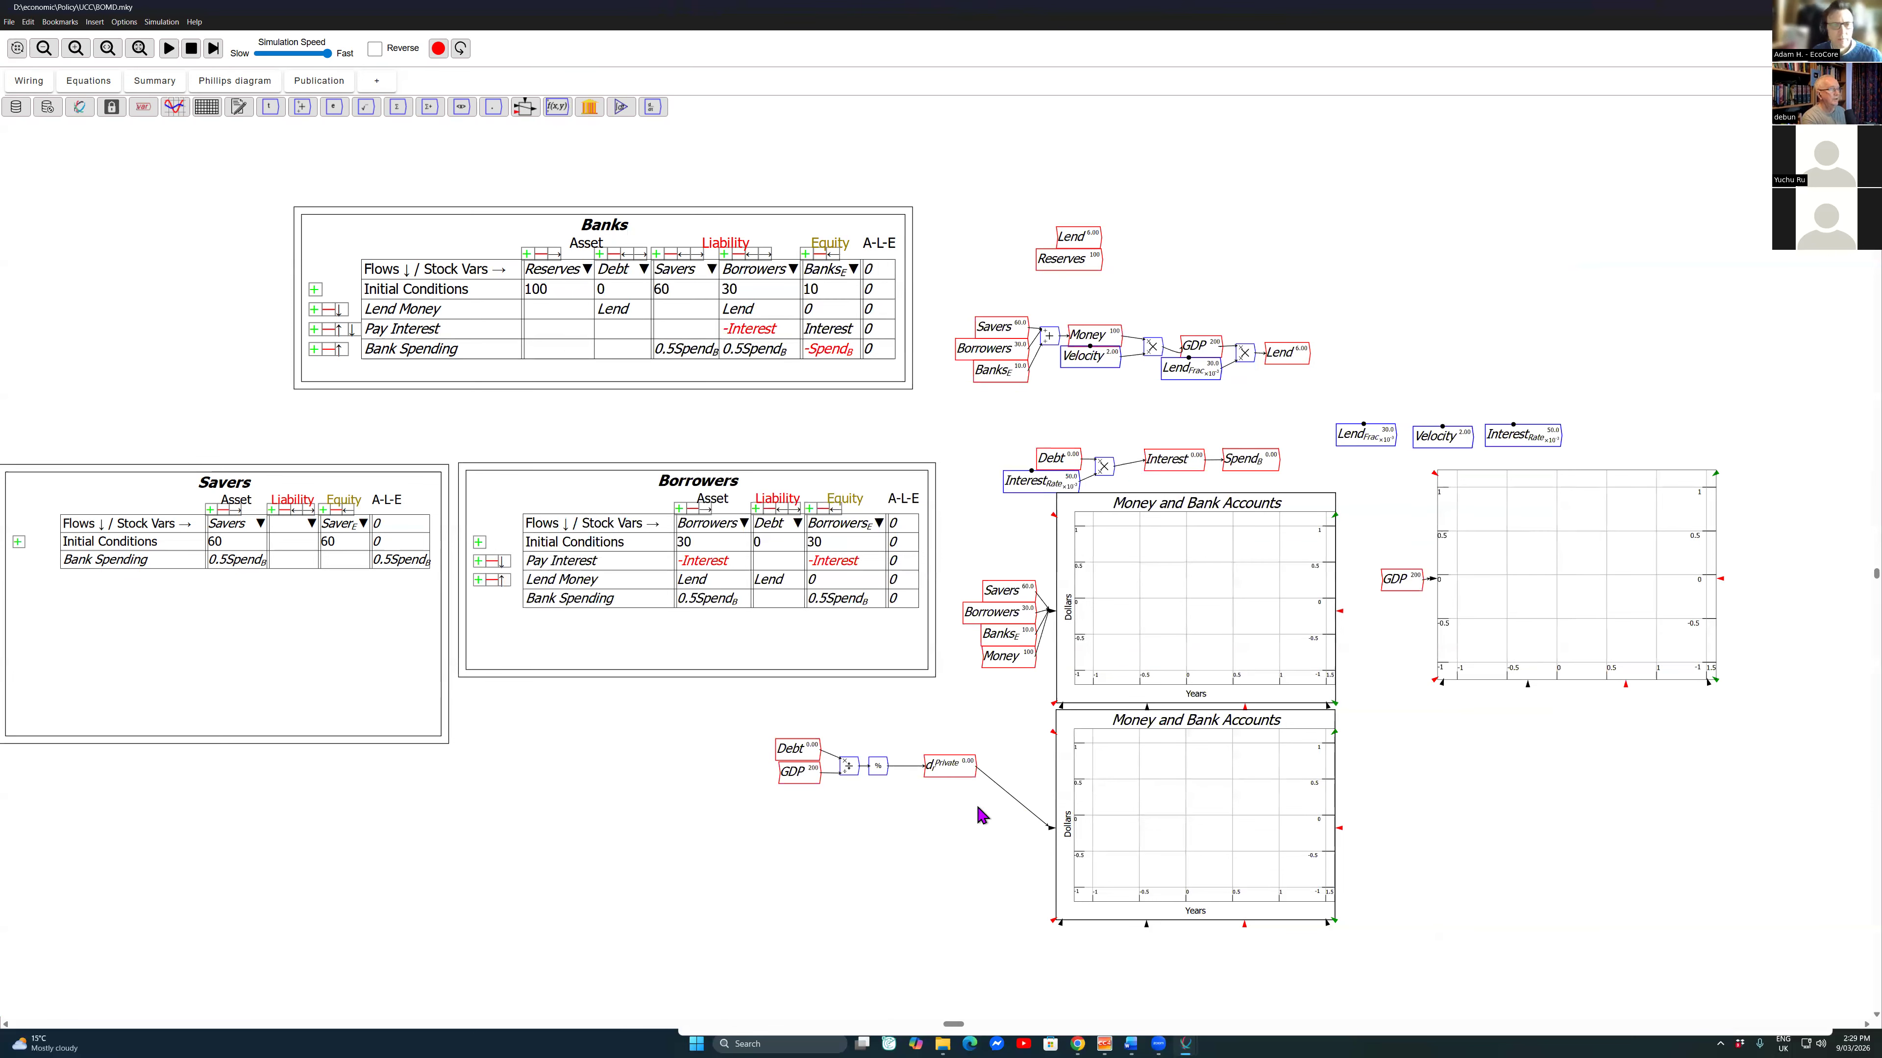